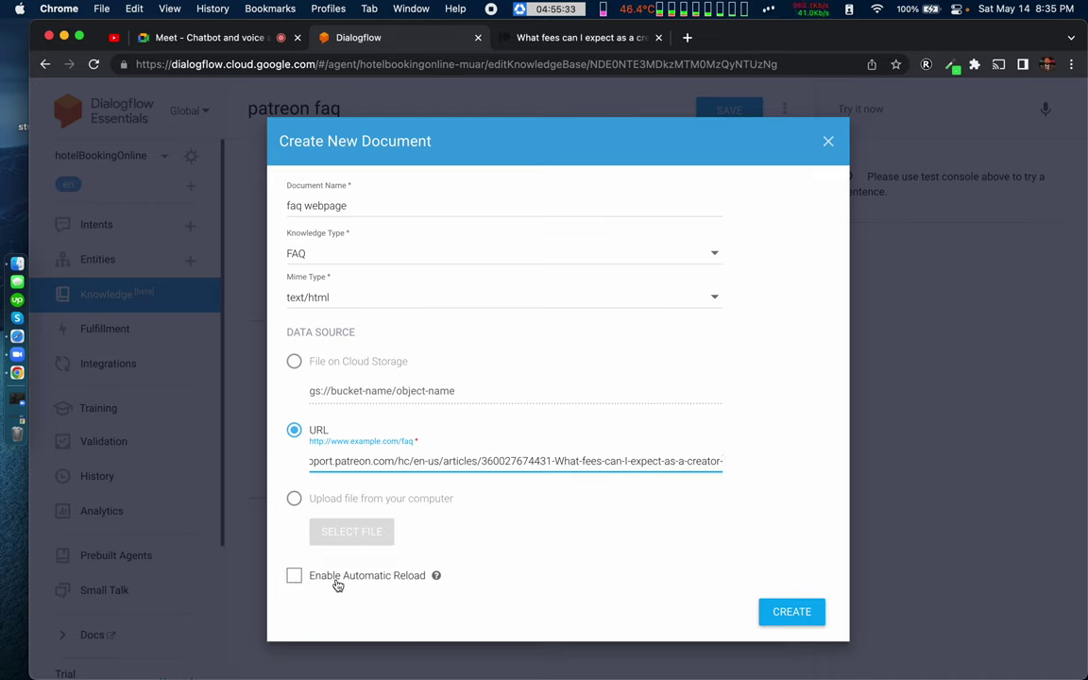
Step: Enable Automatic Reload on the faq webpage FAQ document and create it
mouse_move(435, 578)
click(294, 581)
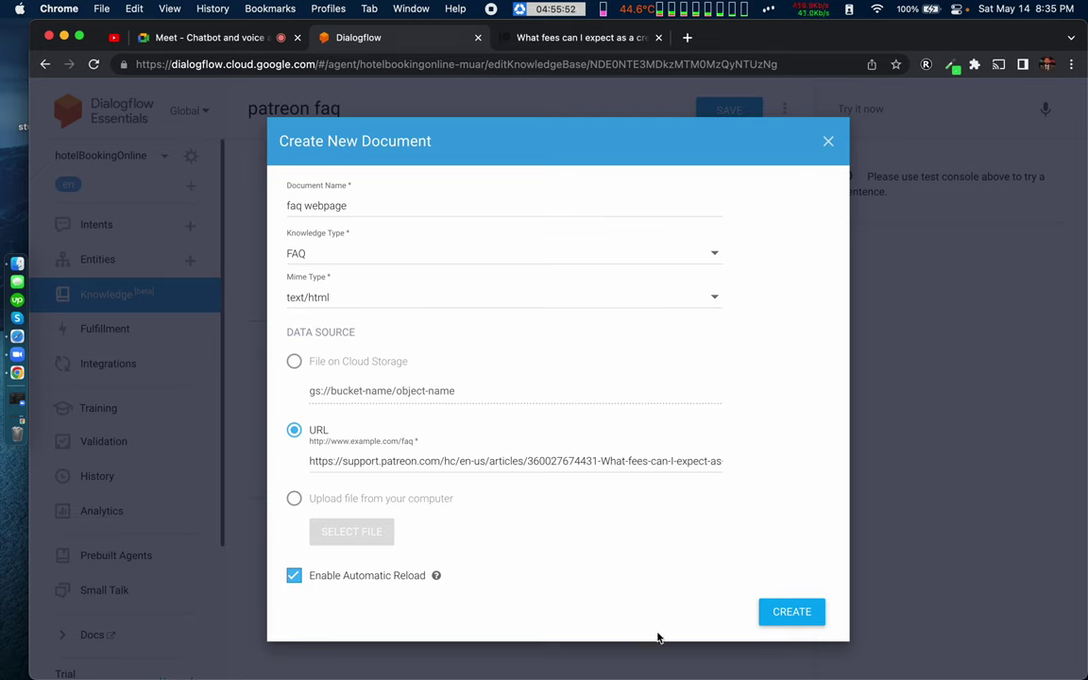
click(793, 617)
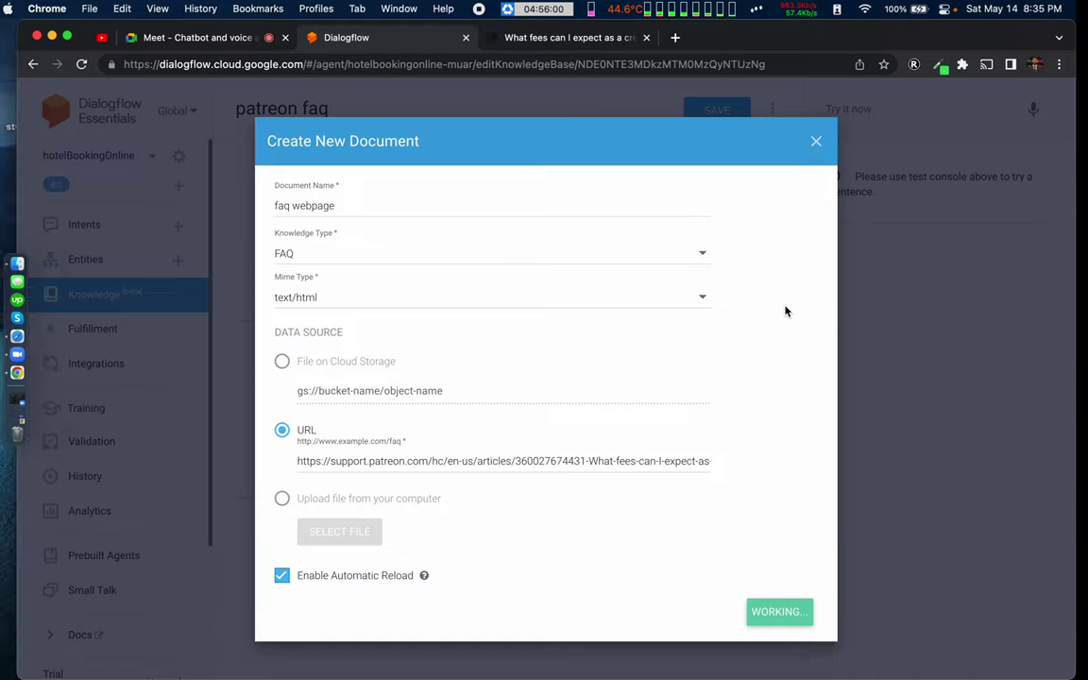
click(217, 42)
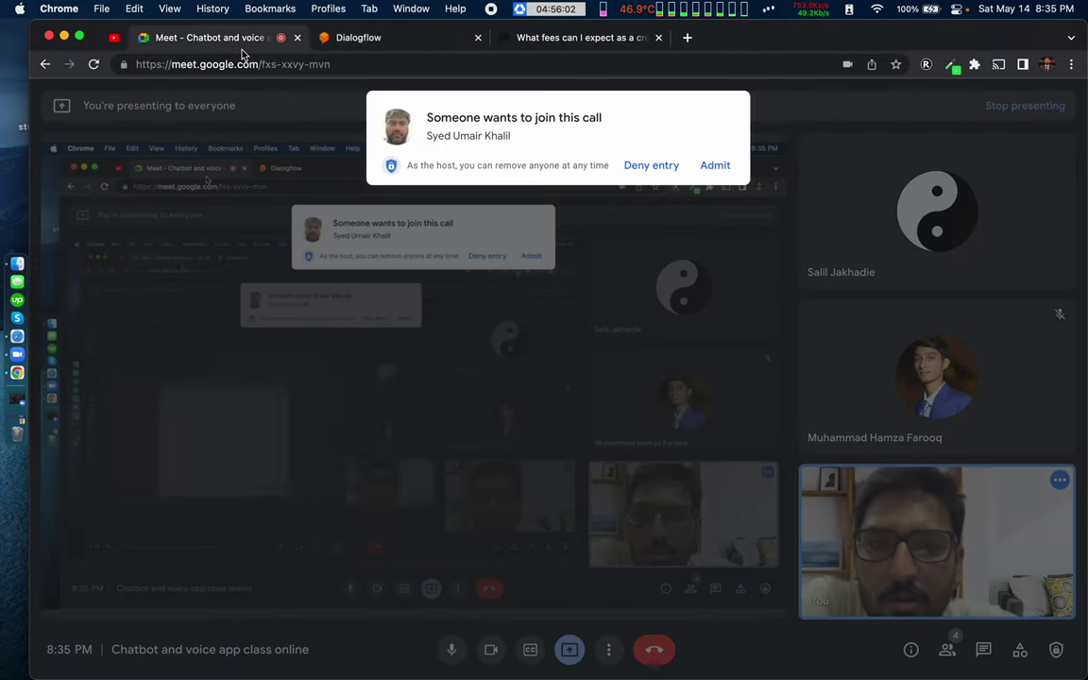
Step: Admit the waiting participant, switch the Meet layout to Spotlight, and pin your own video
click(715, 165)
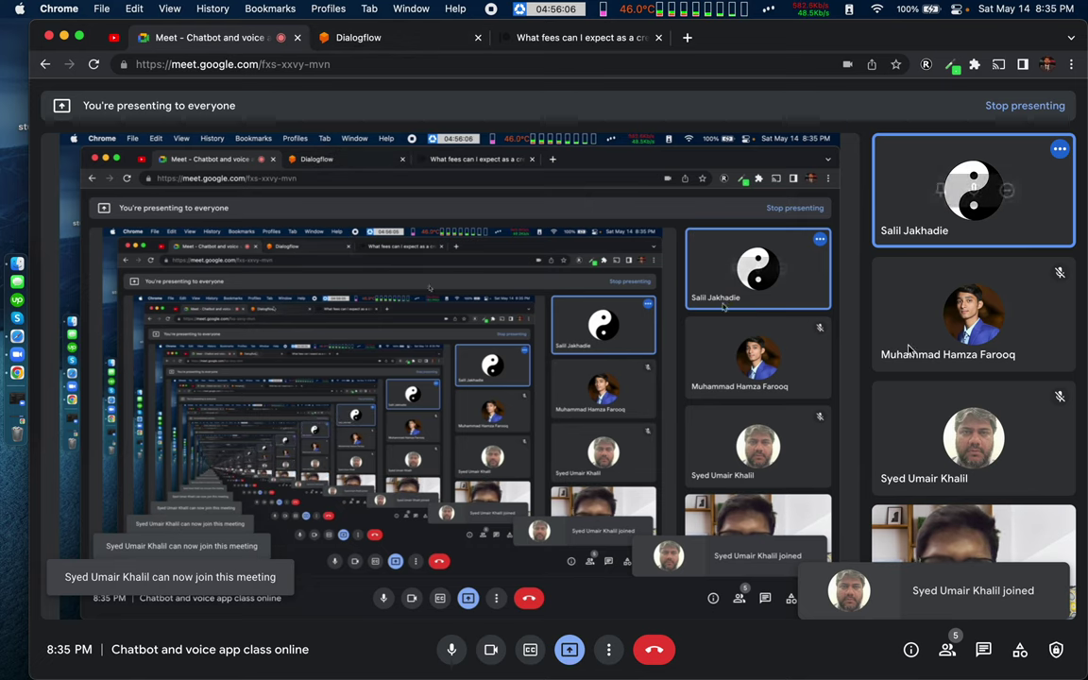
click(605, 649)
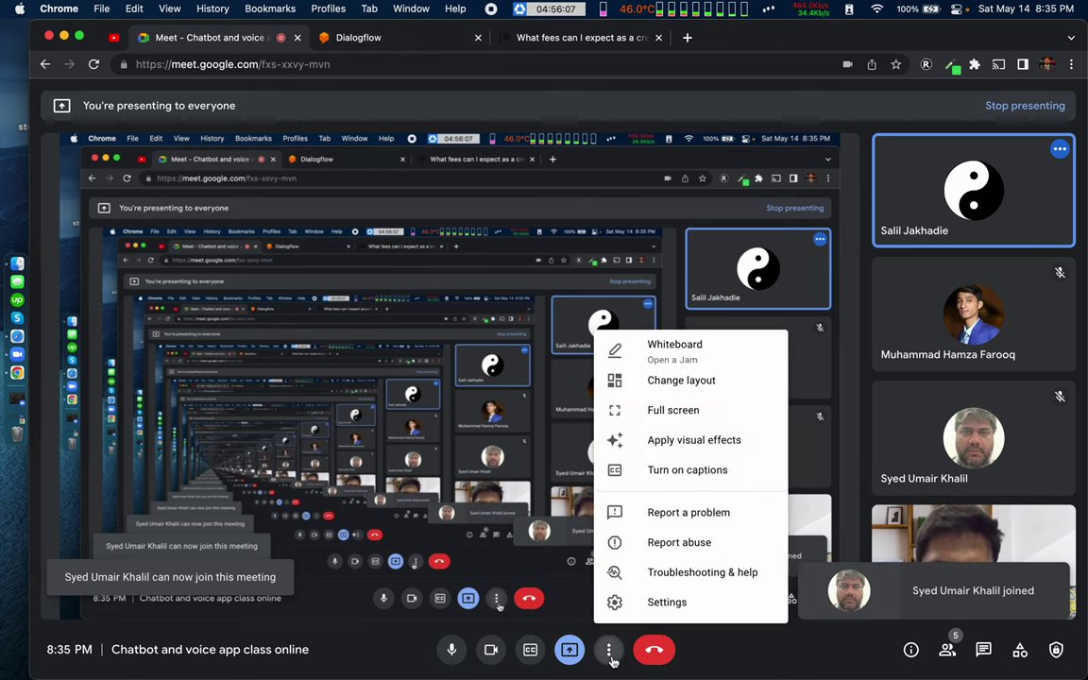
click(669, 378)
click(498, 391)
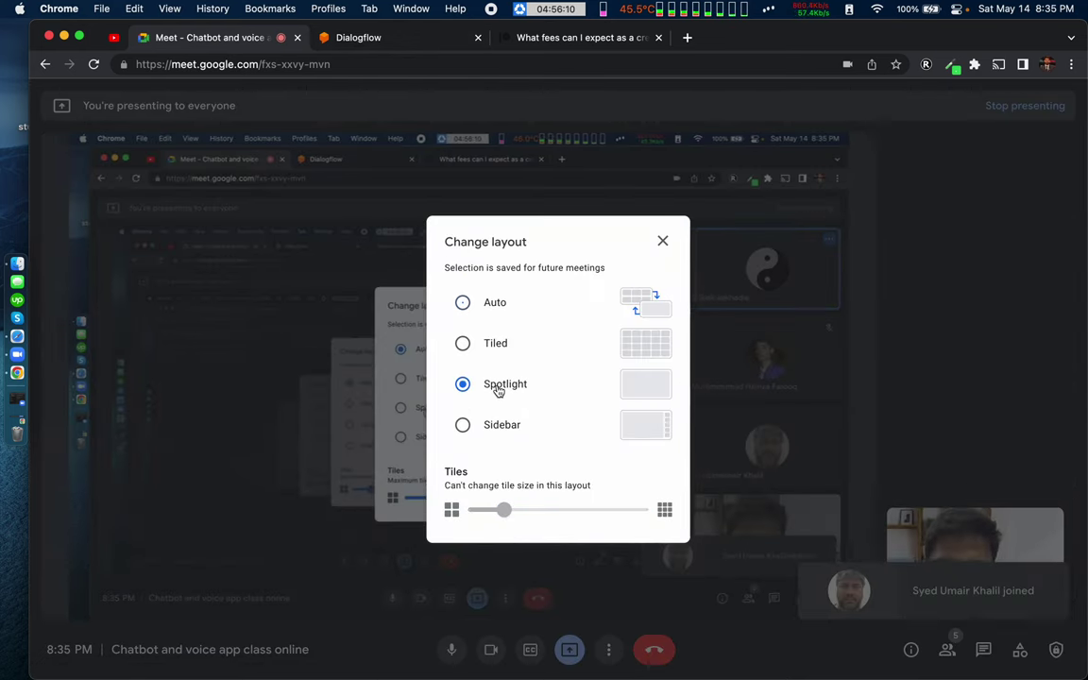
click(941, 442)
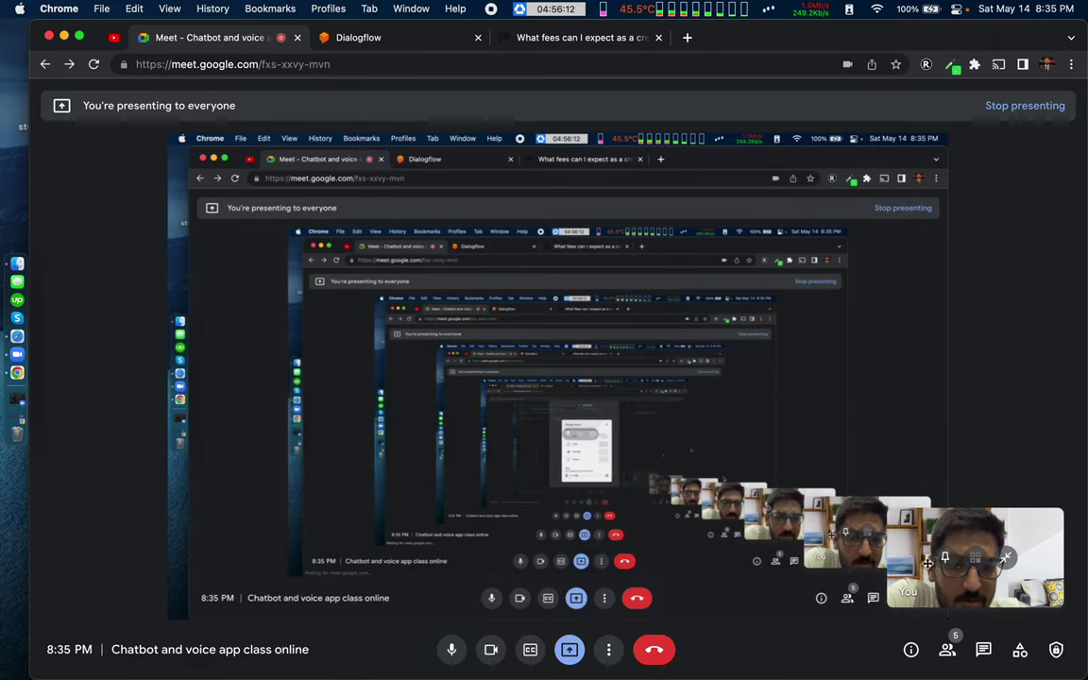
click(947, 560)
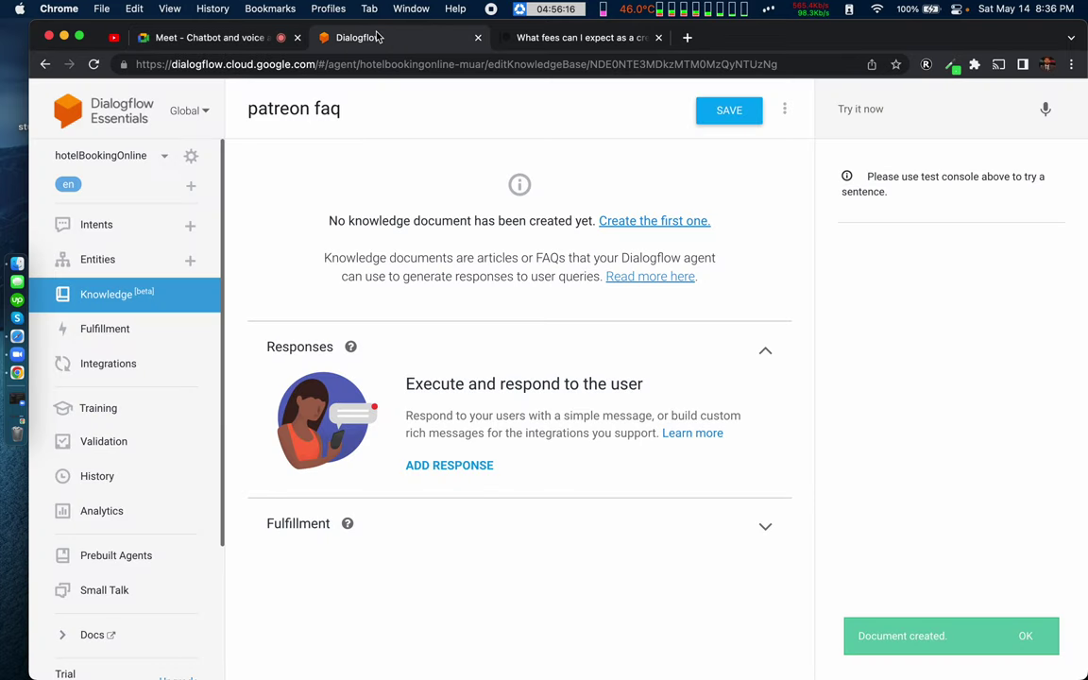
Step: Check the new faq webpage document in patreon faq, expand Fulfillment, and save the knowledge base
click(439, 38)
click(550, 38)
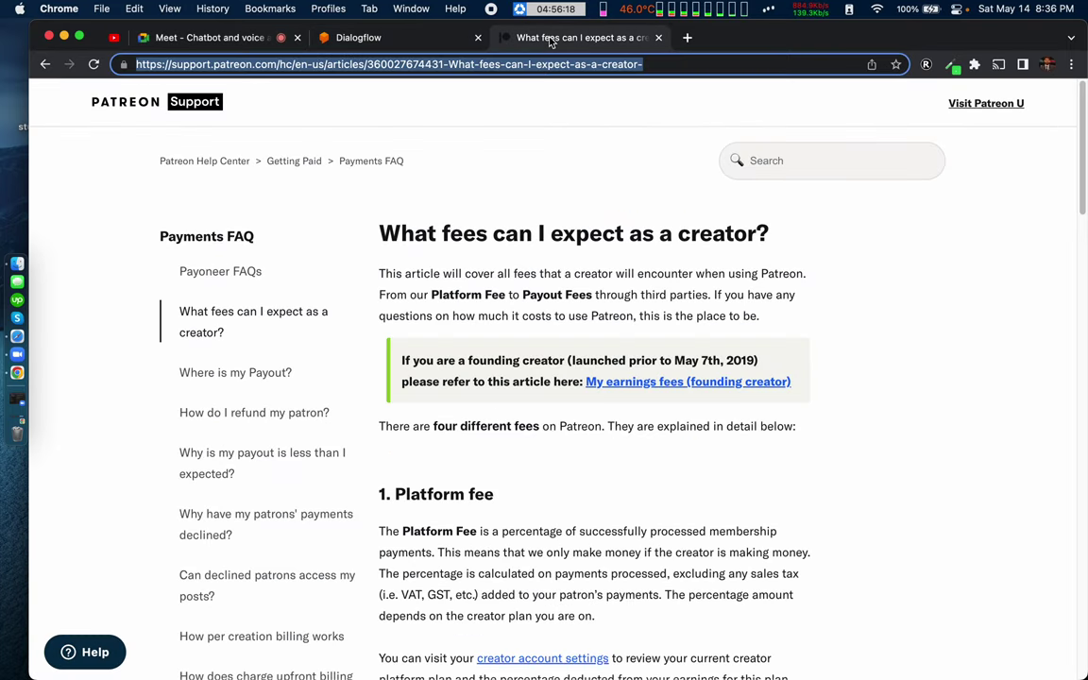
click(425, 34)
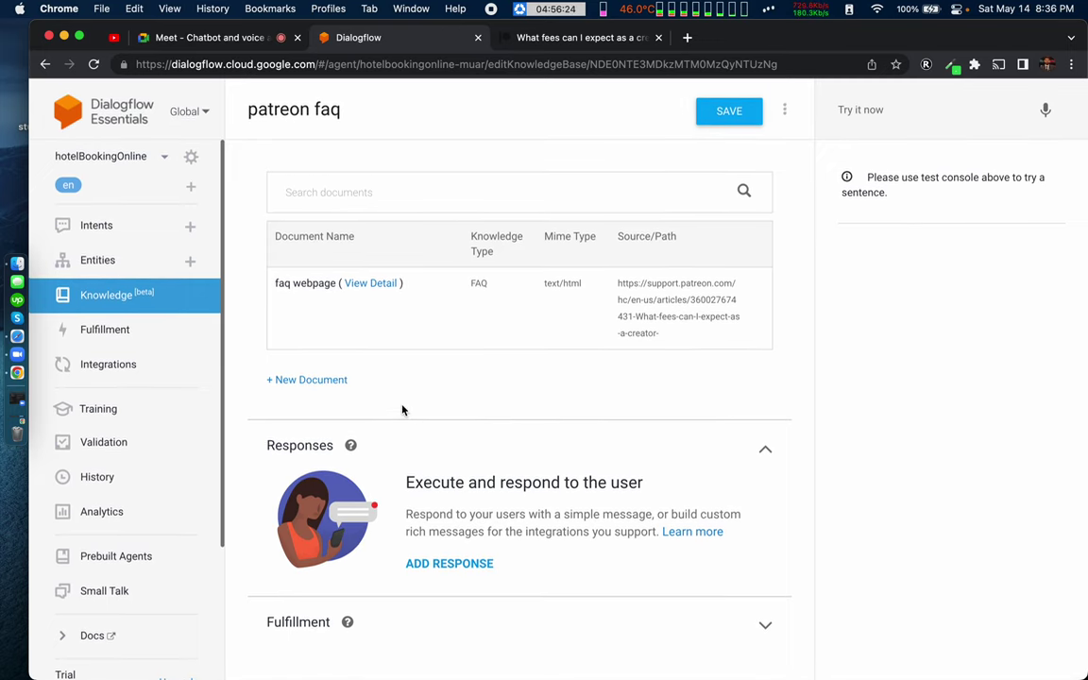
drag(406, 481, 624, 482)
click(479, 612)
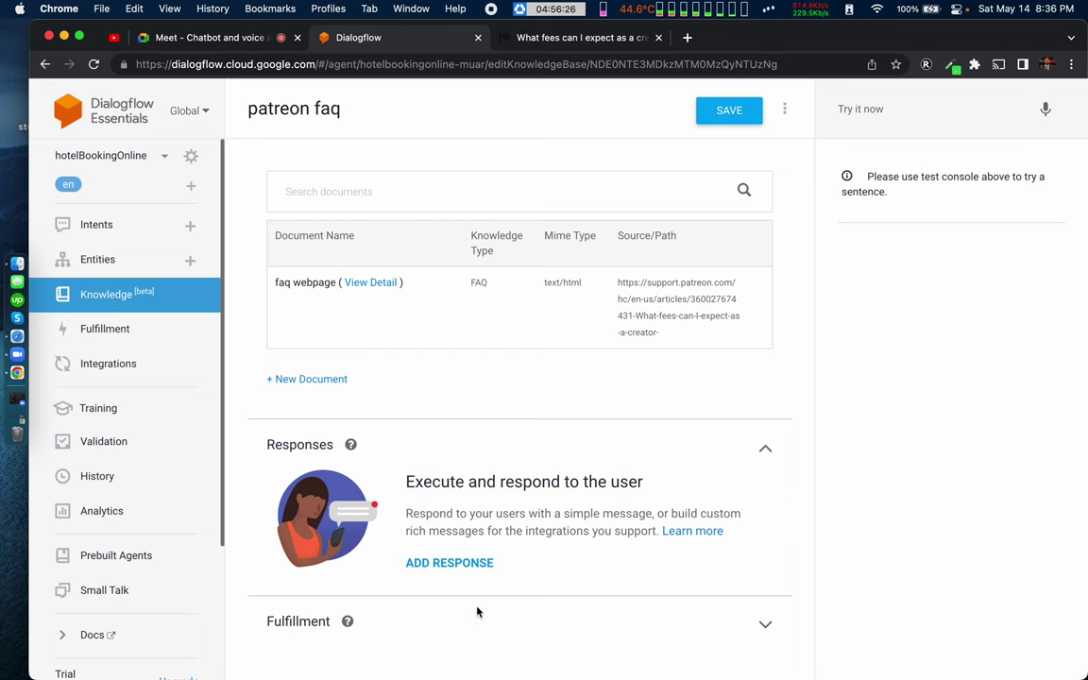
click(762, 624)
scroll(539, 595, down, 3)
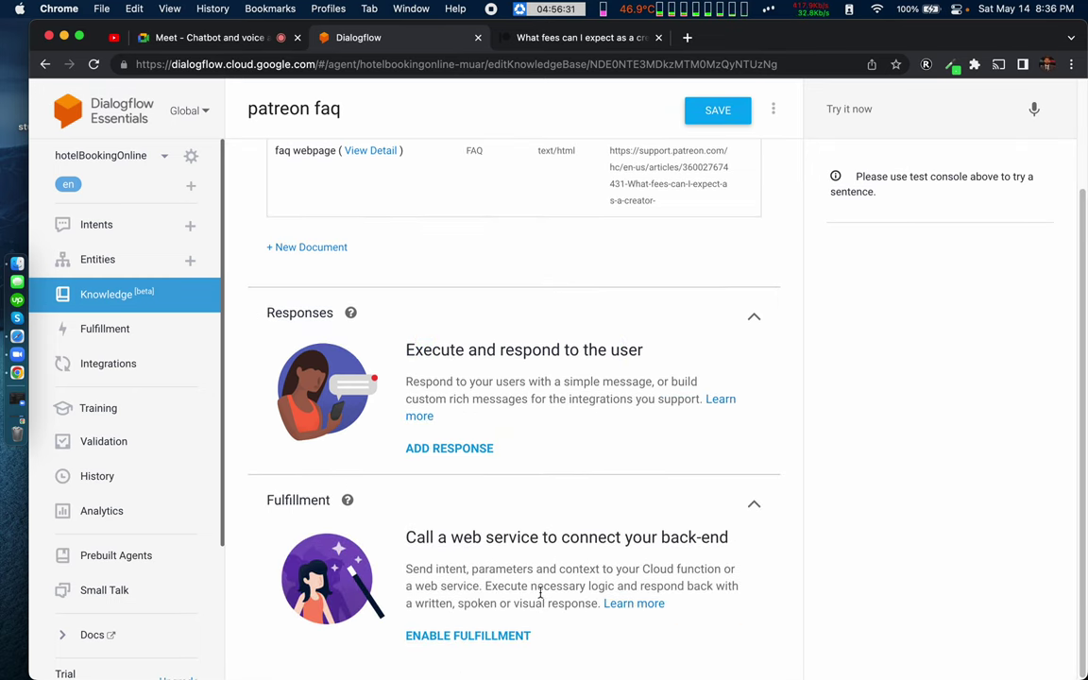
scroll(541, 403, up, 3)
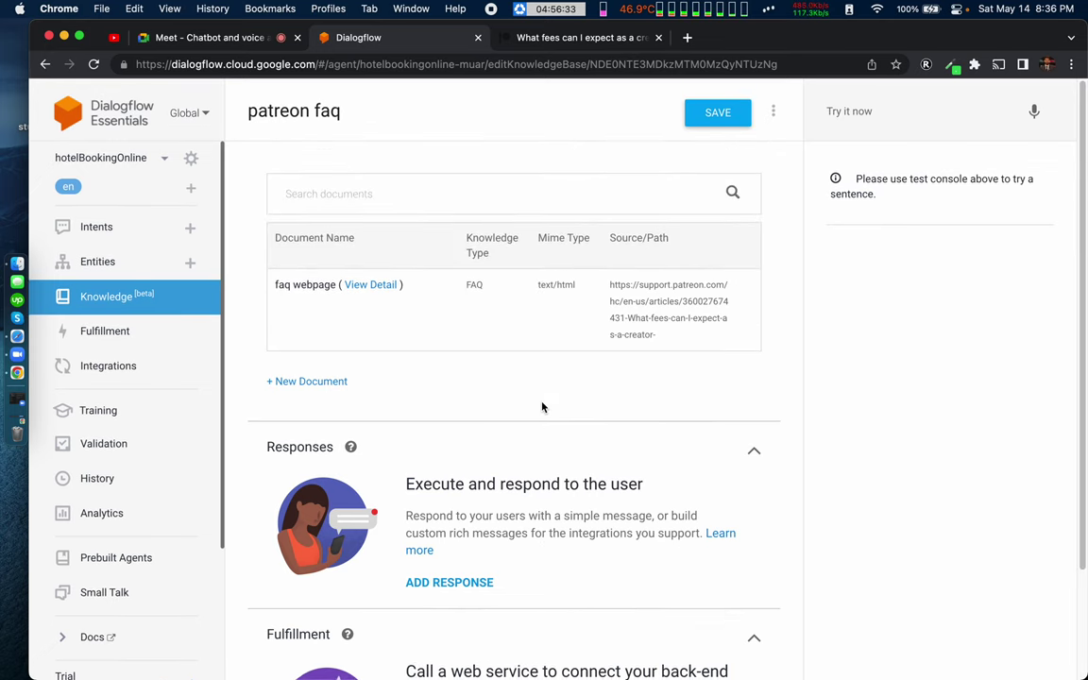
click(707, 115)
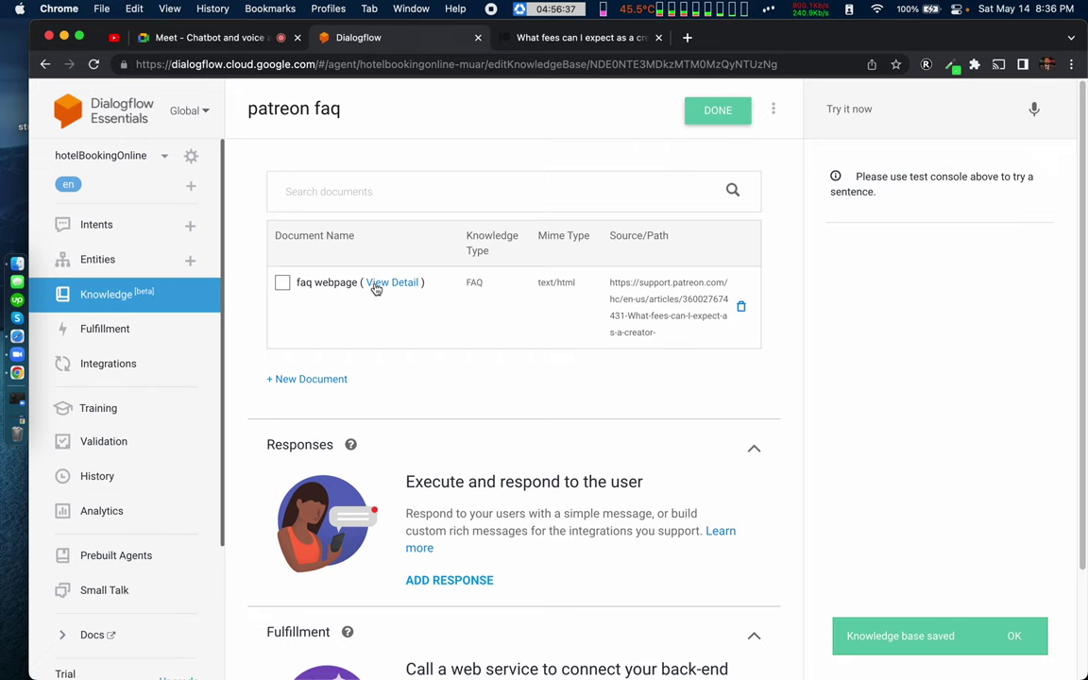
Step: Review the faq webpage's 'What fees can I expect as a creator?' entry and request a reload
click(282, 284)
click(283, 283)
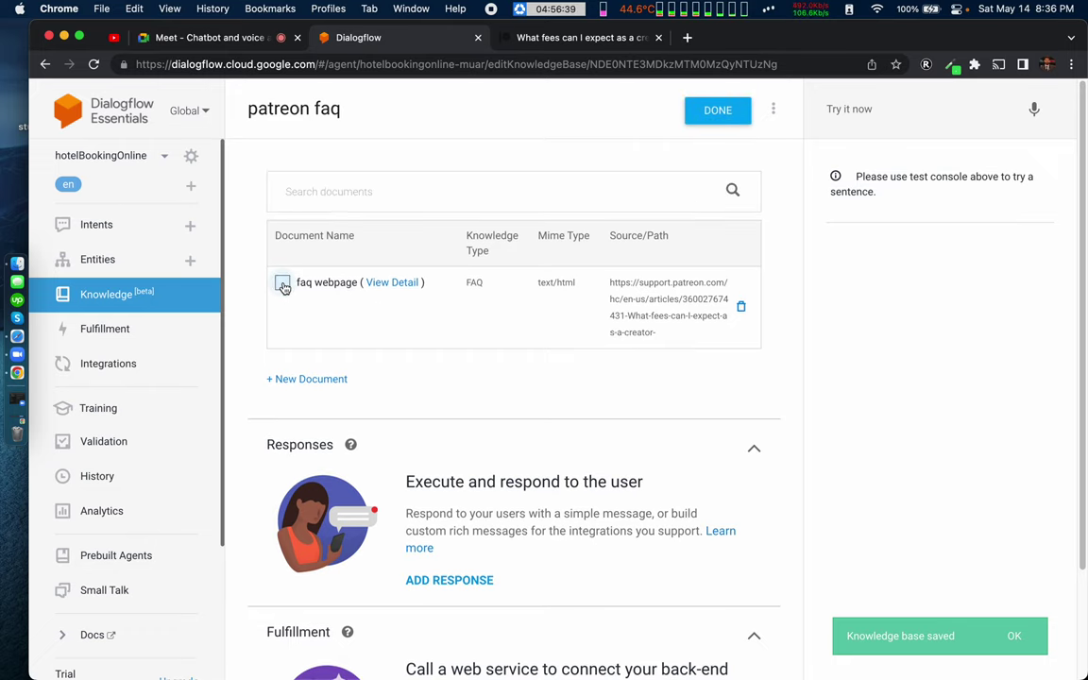
click(282, 284)
click(283, 284)
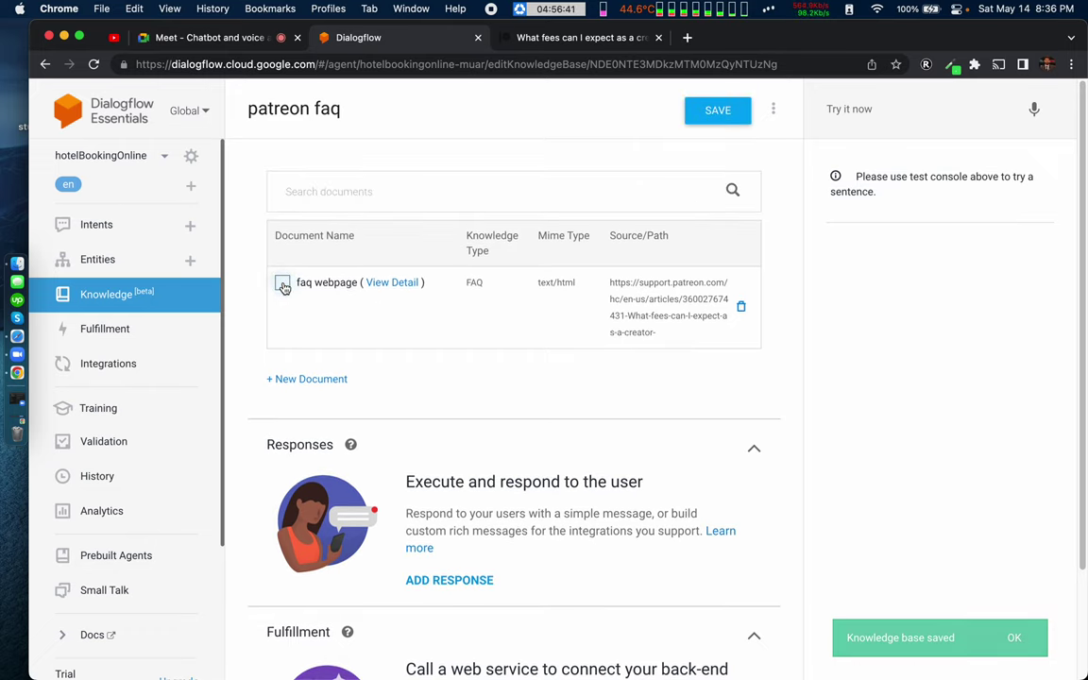
click(390, 286)
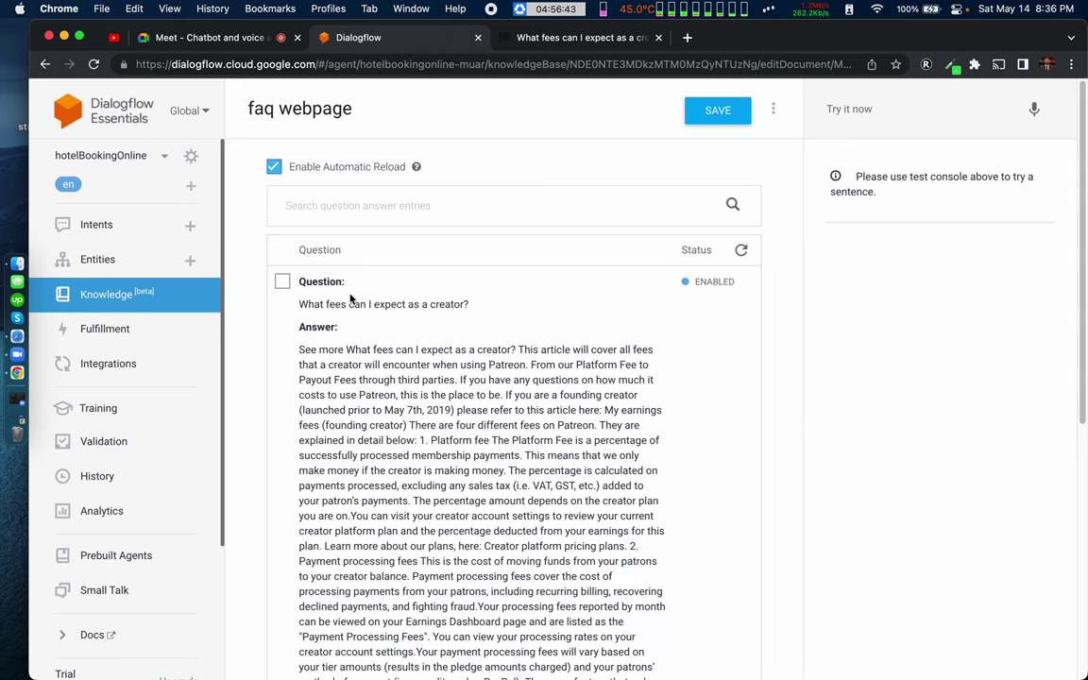
scroll(271, 305, down, 2)
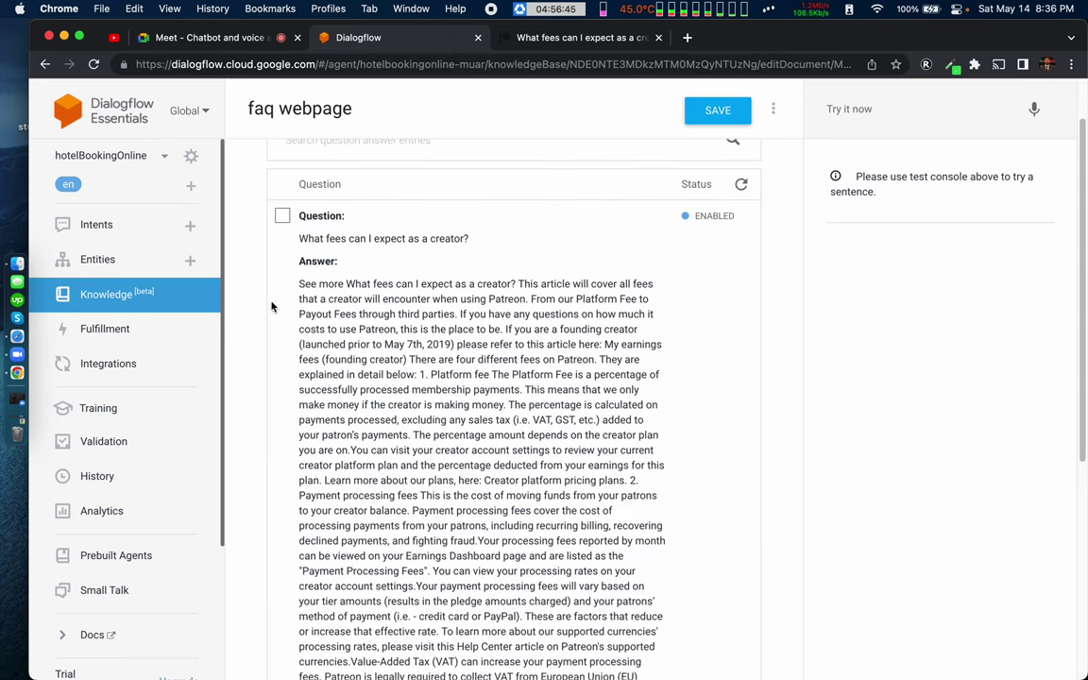
scroll(331, 355, down, 10)
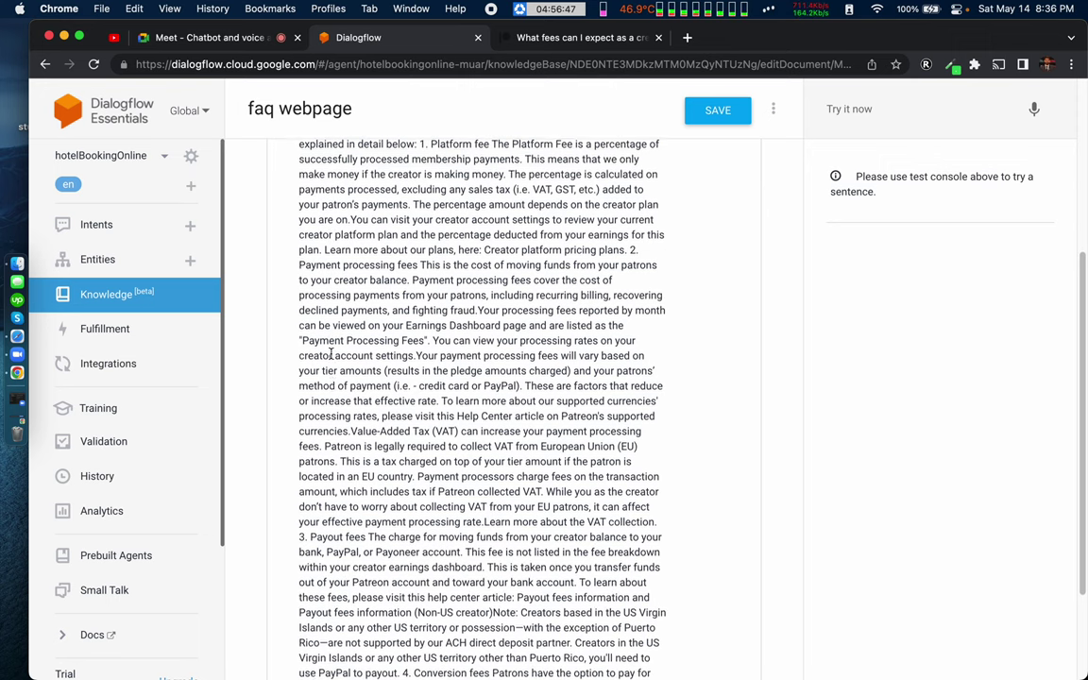
scroll(330, 355, up, 10)
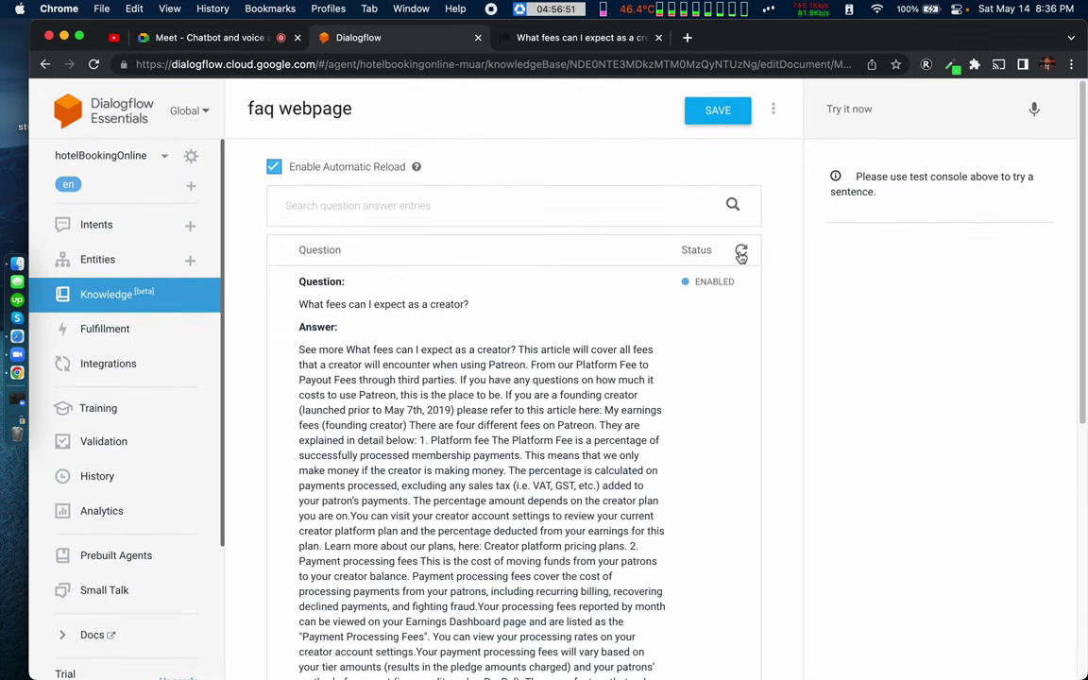
click(742, 252)
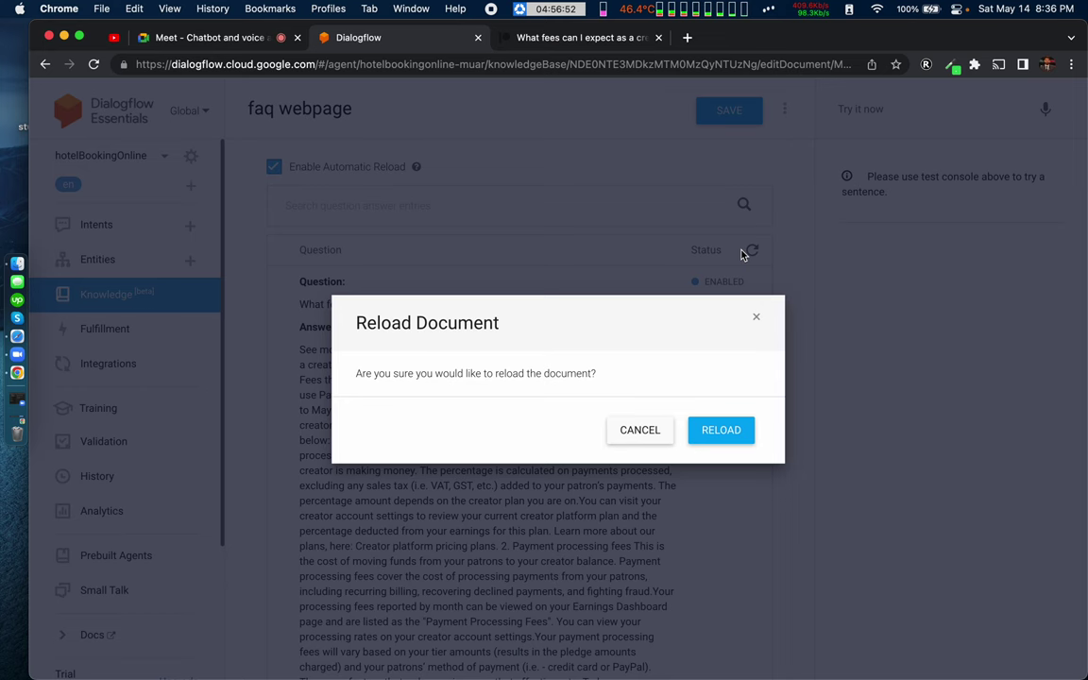
Step: Confirm the reload, compare with the Patreon fees article, and return to the faq webpage document
click(718, 432)
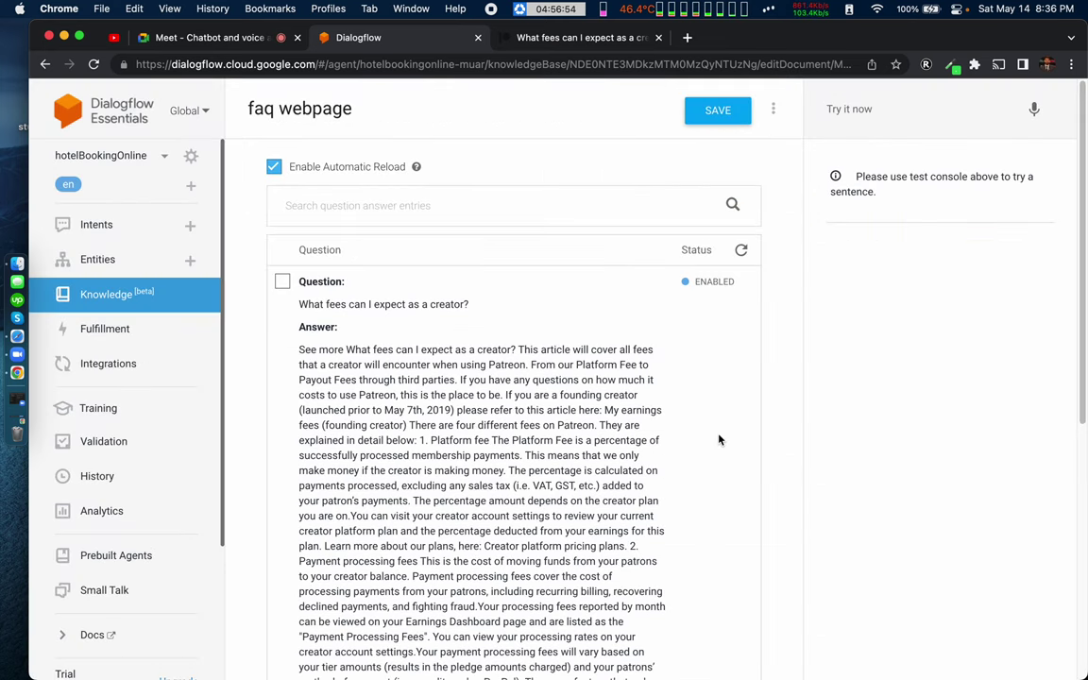
click(544, 39)
scroll(519, 510, down, 6)
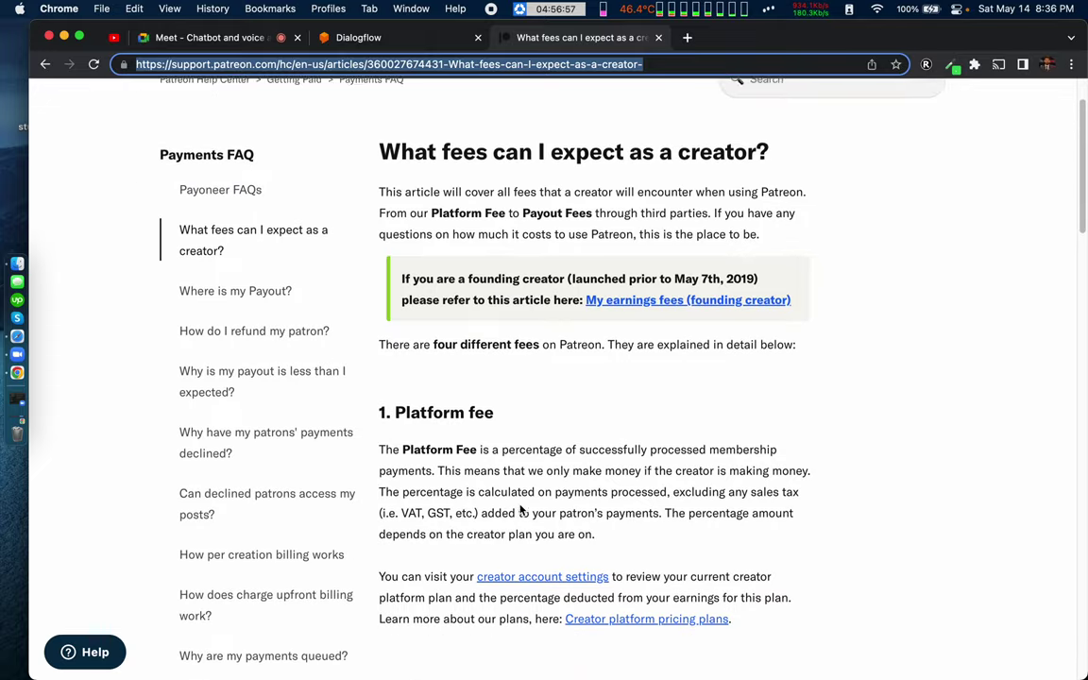
scroll(520, 510, up, 2)
scroll(519, 510, down, 10)
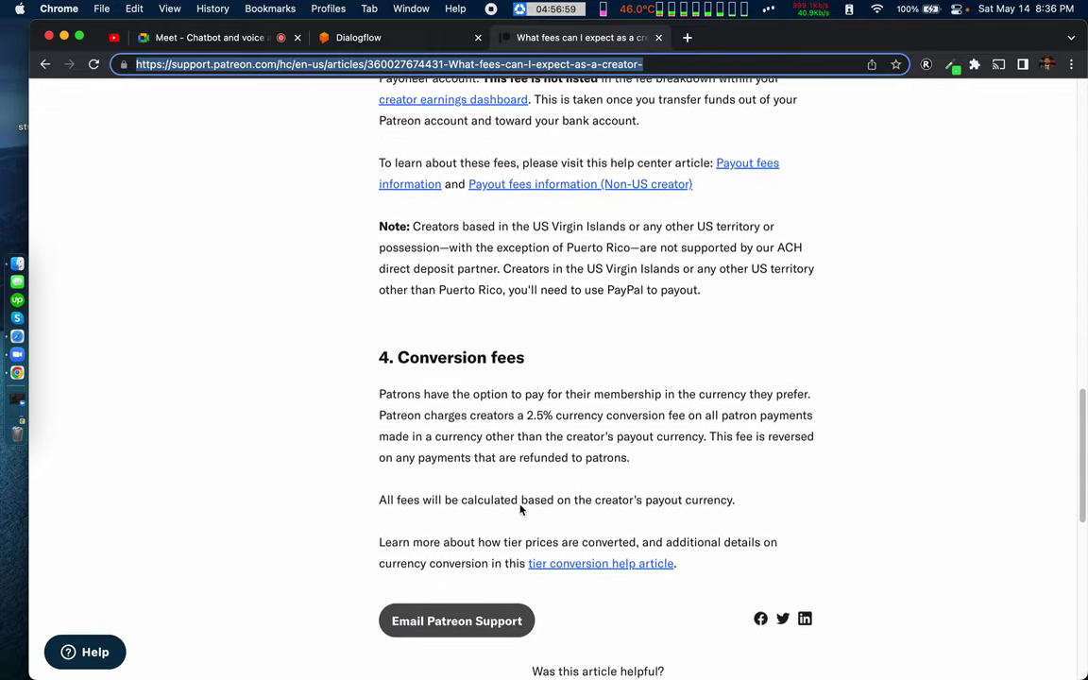
scroll(518, 506, up, 15)
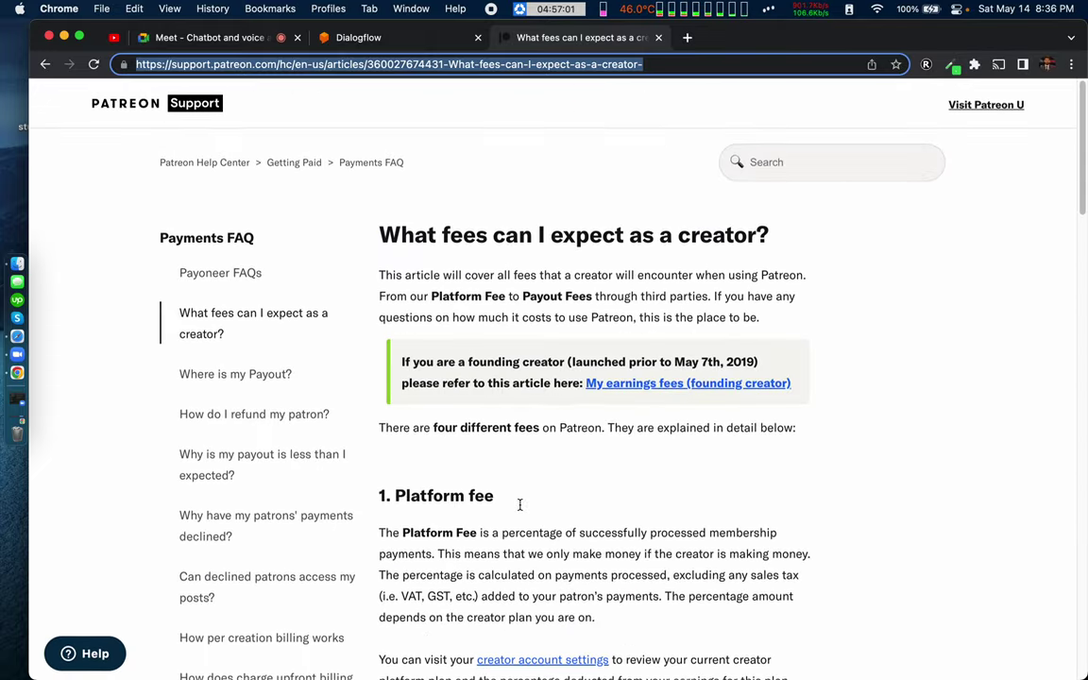
click(376, 40)
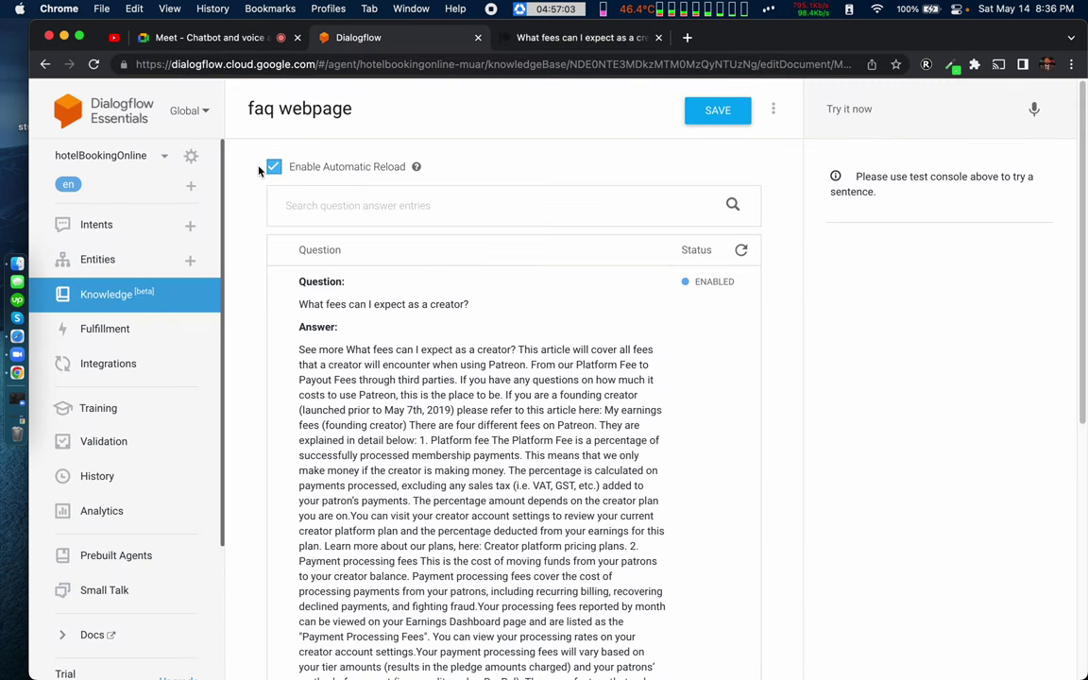
Step: Recheck the faq webpage document's details, then return to patreon faq and begin a + New Document
click(44, 63)
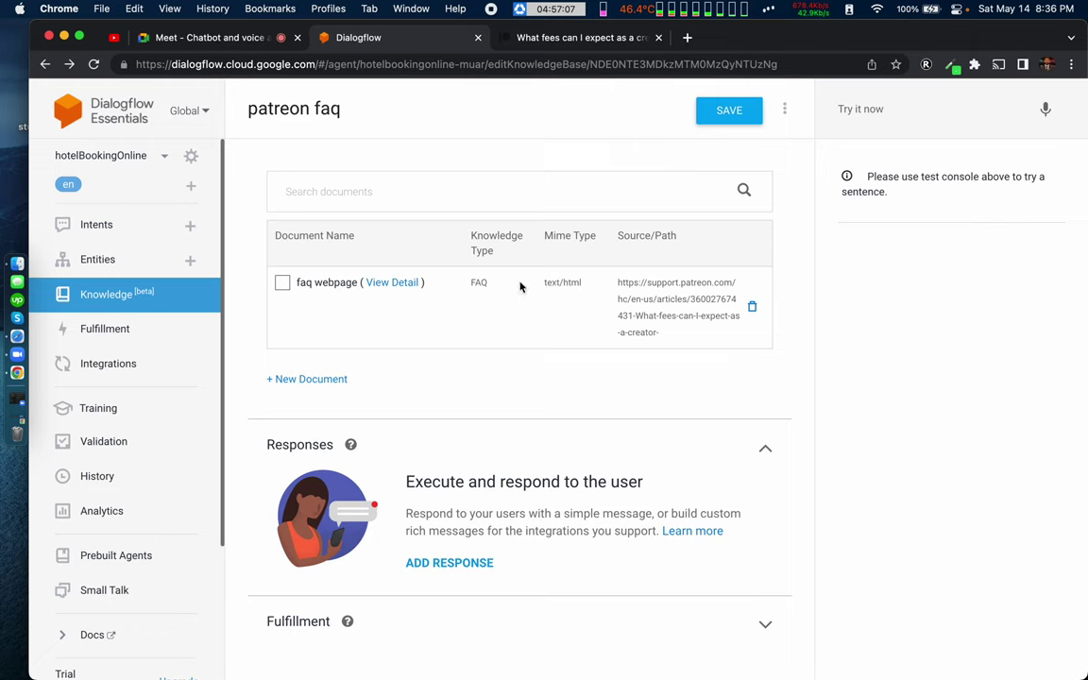
click(281, 283)
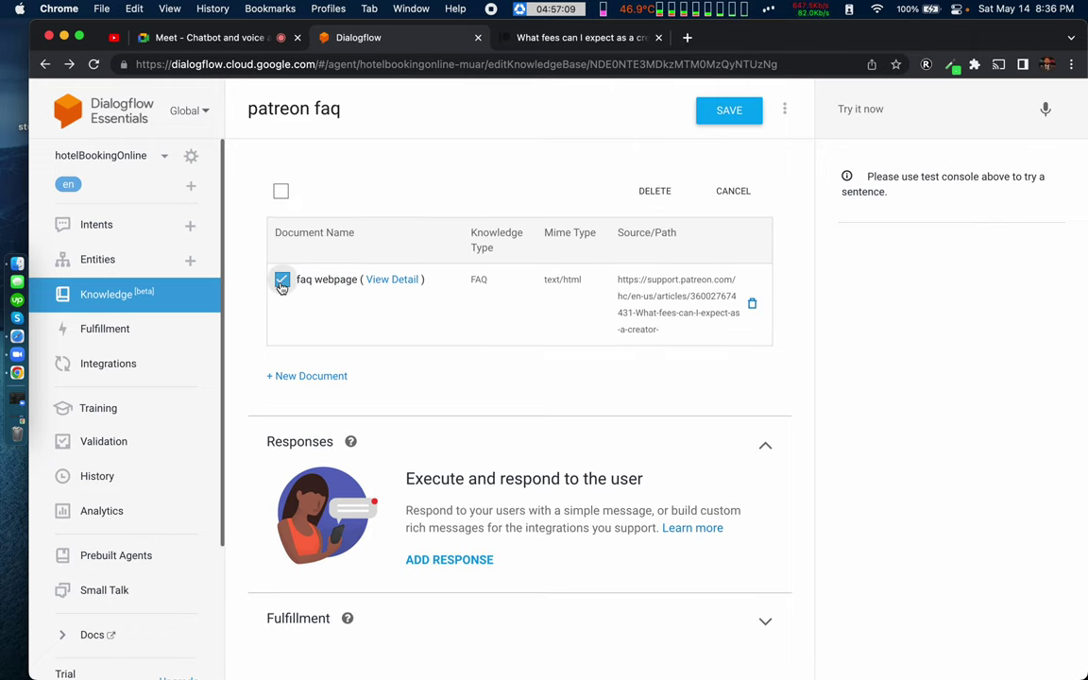
click(281, 278)
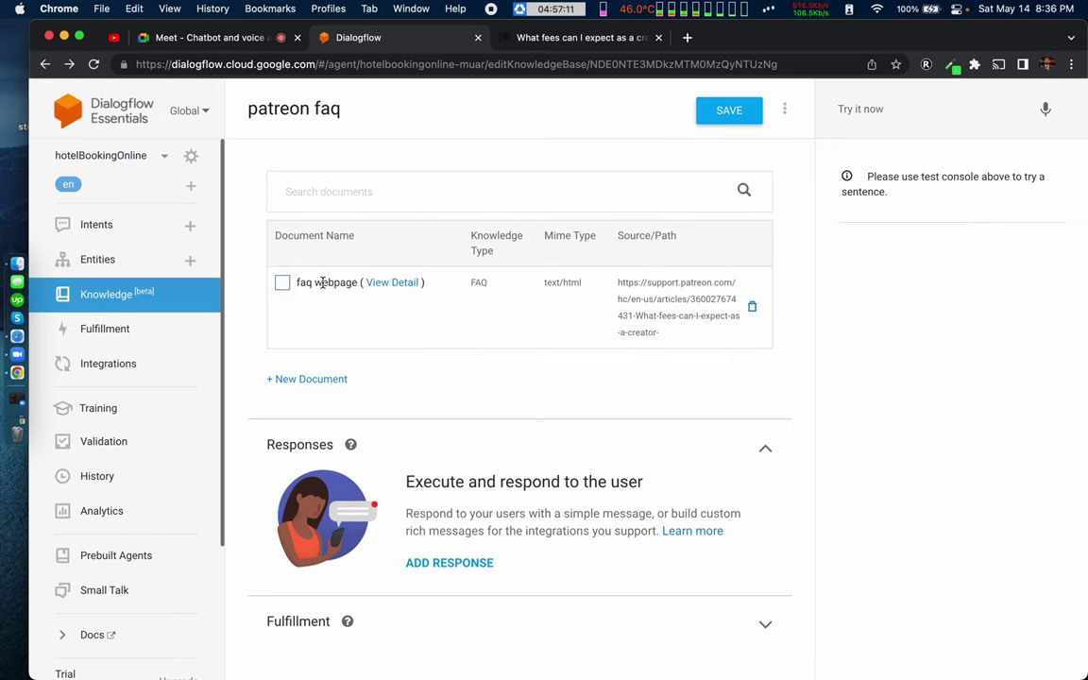
click(389, 282)
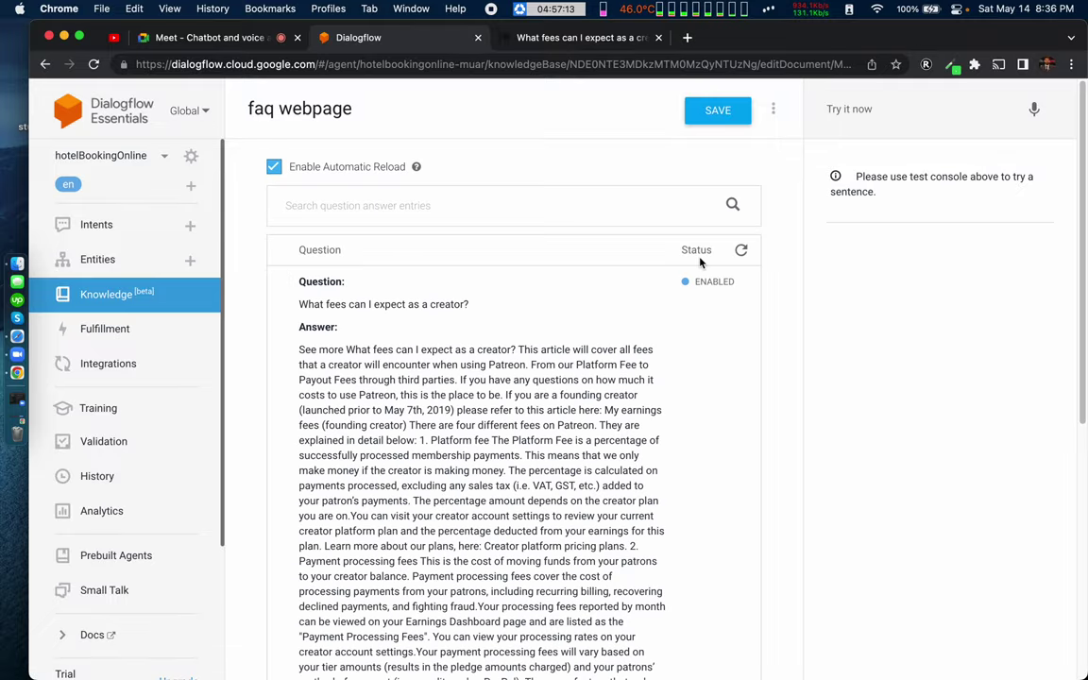
scroll(472, 421, down, 5)
scroll(472, 420, up, 5)
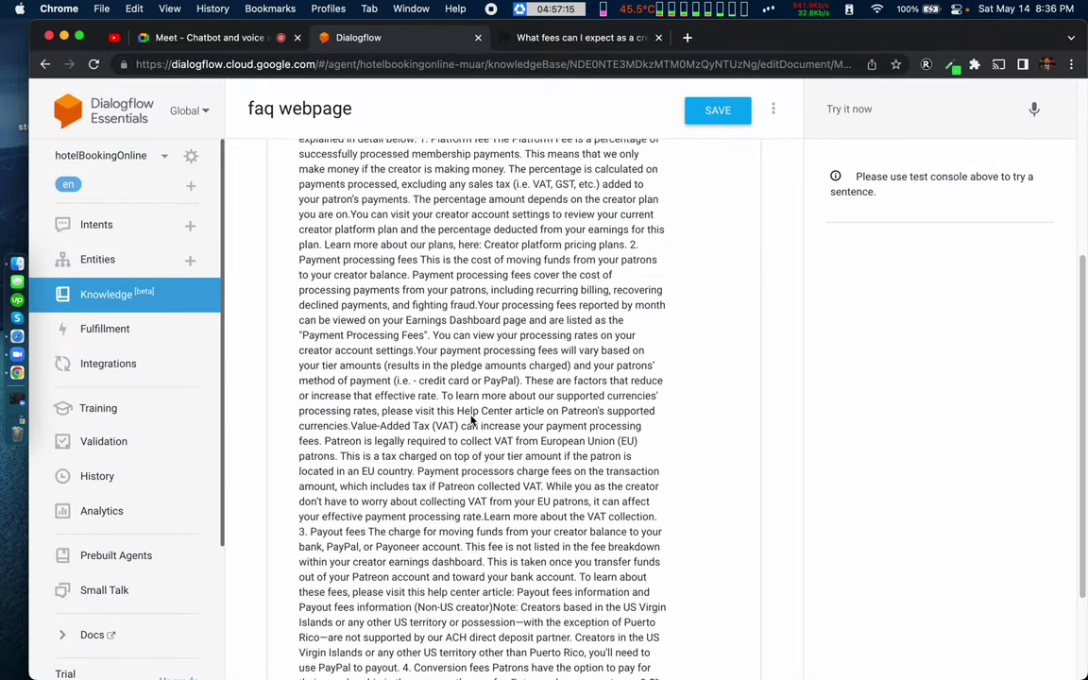
click(772, 112)
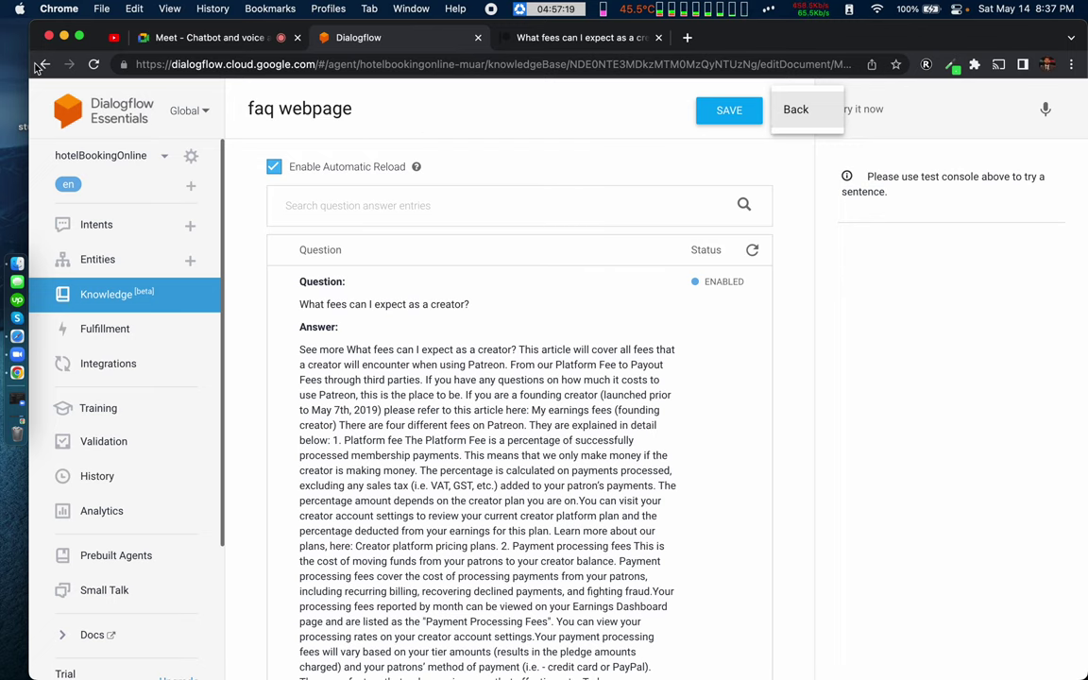
click(41, 65)
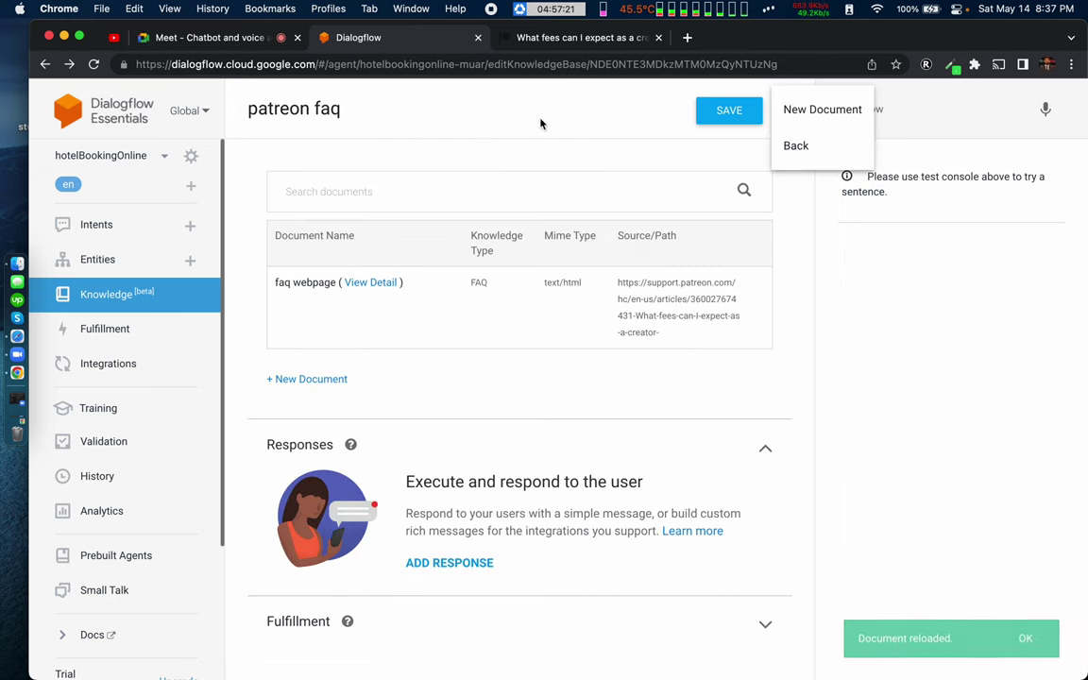
click(306, 379)
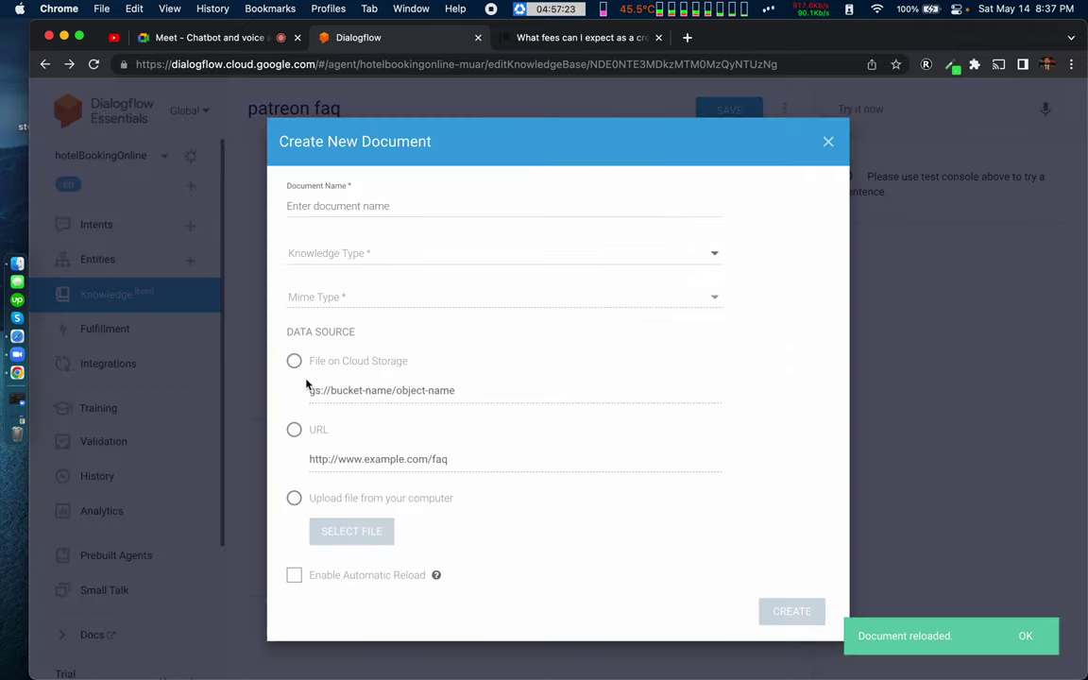
Step: Name the document 'faq new' as Extractive Question Answering, text/html, sourced from Cloud Storage
click(332, 204)
text(f)
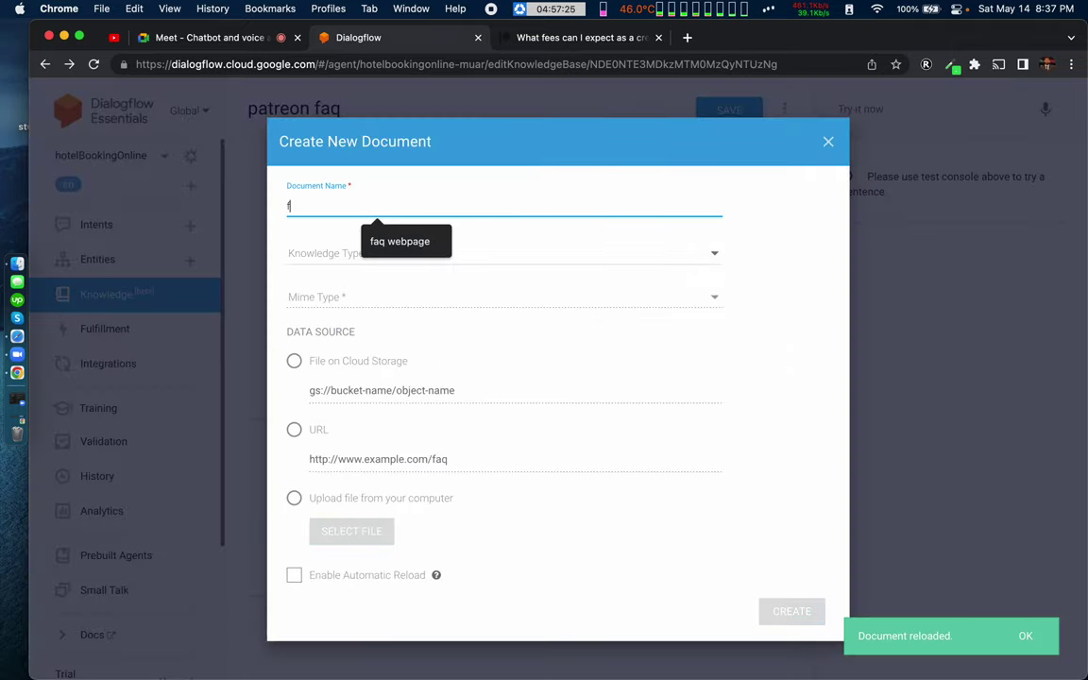
text(aq new)
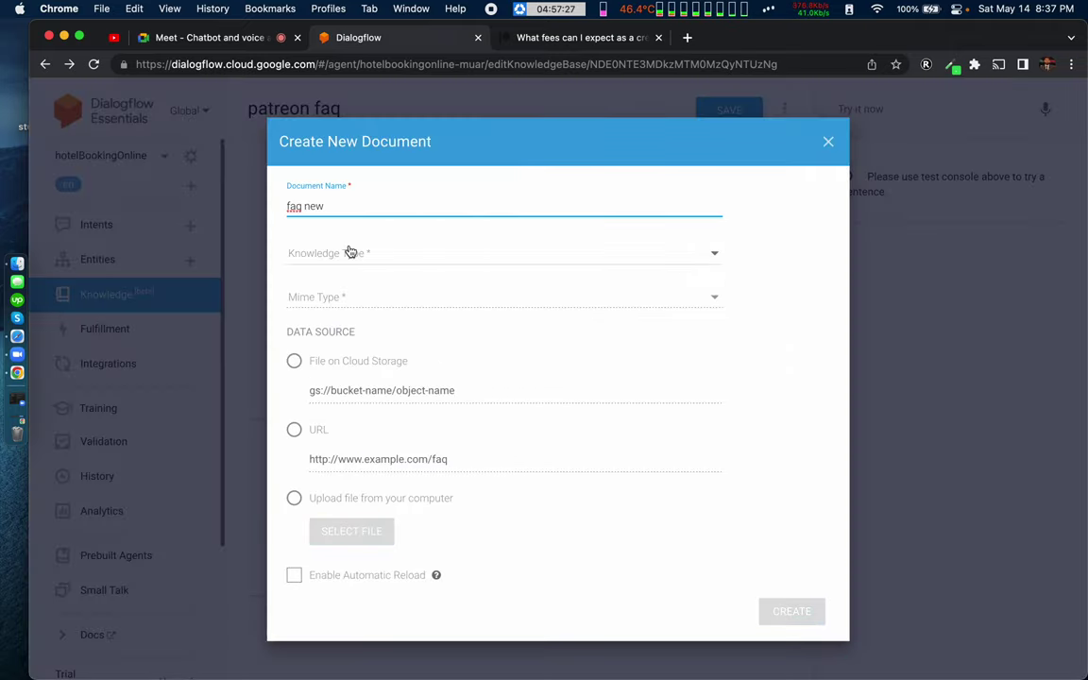
click(349, 250)
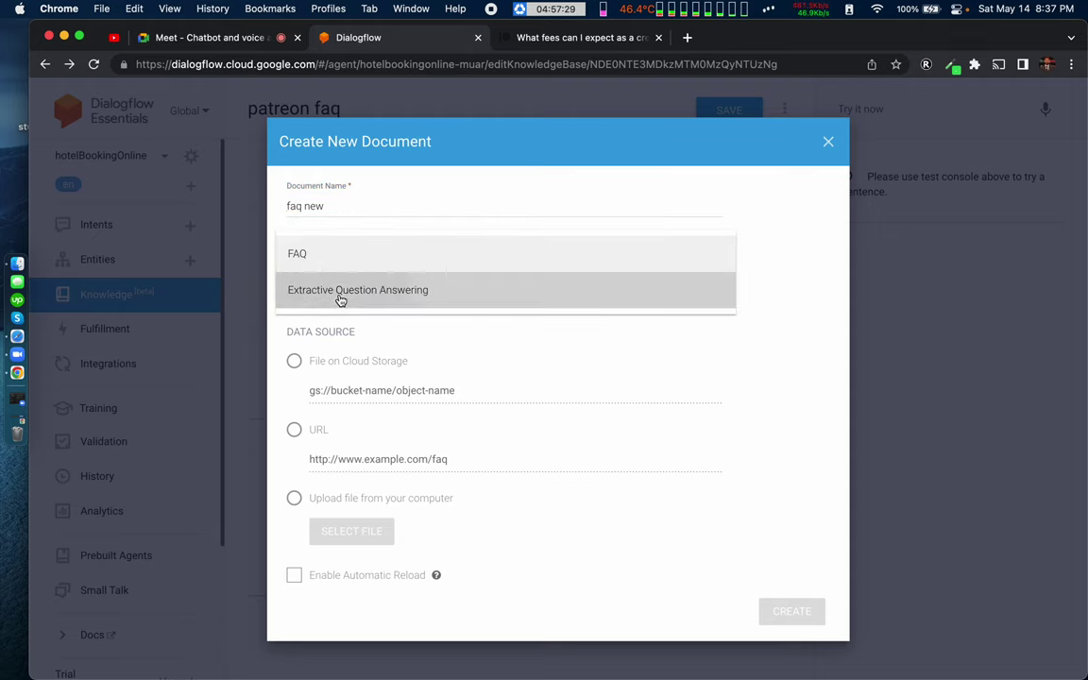
click(340, 291)
click(318, 297)
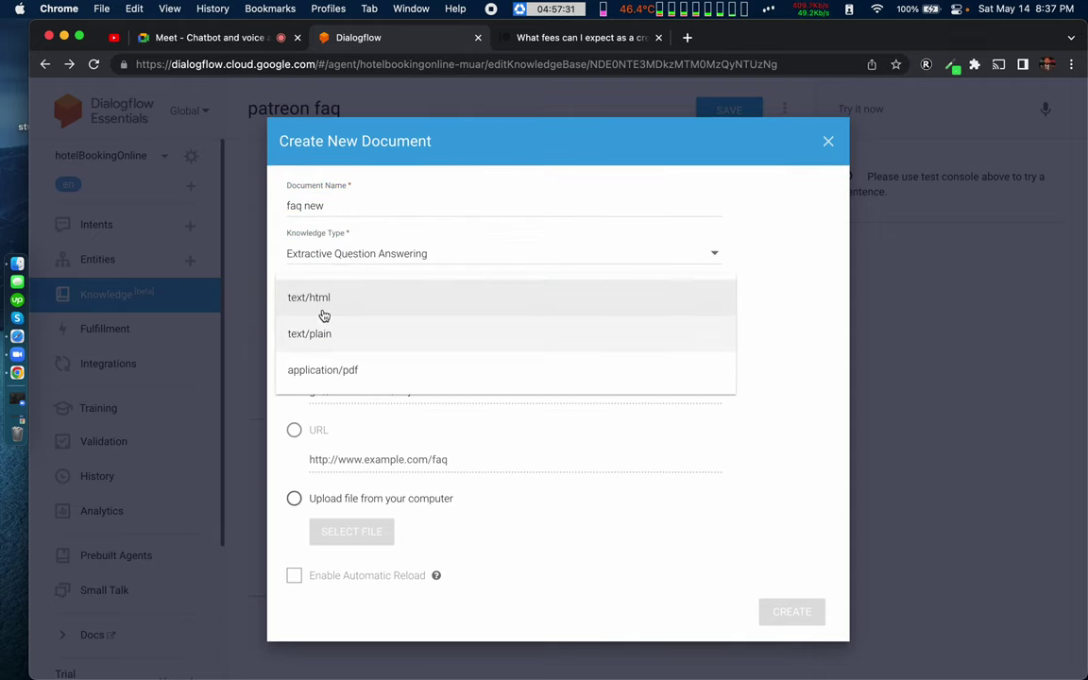
click(343, 303)
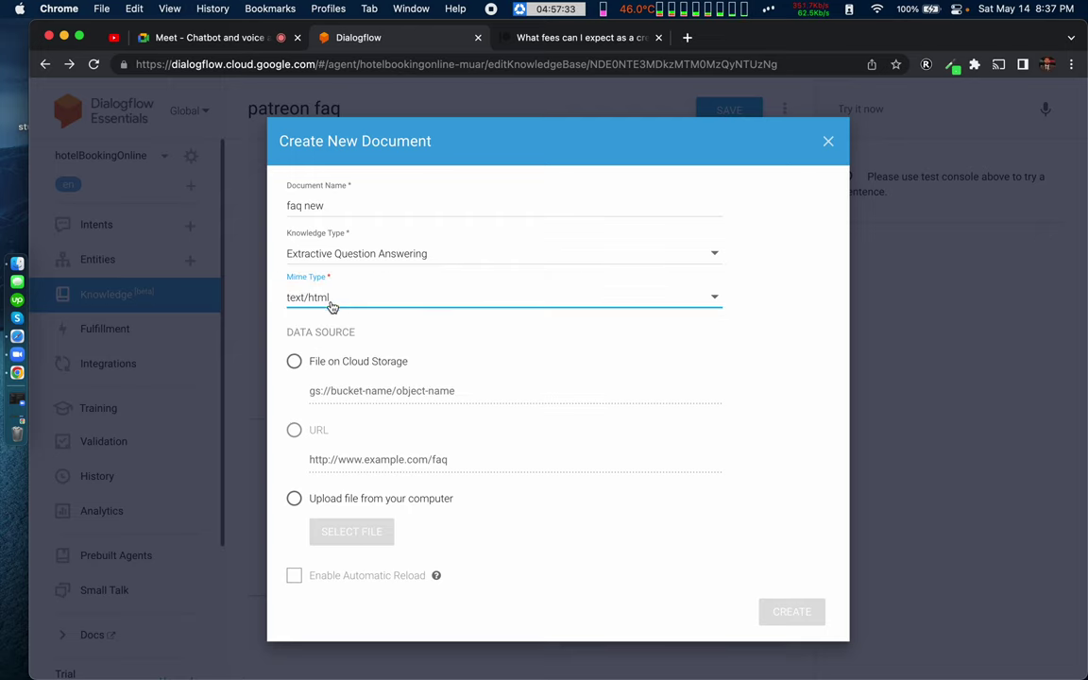
click(292, 430)
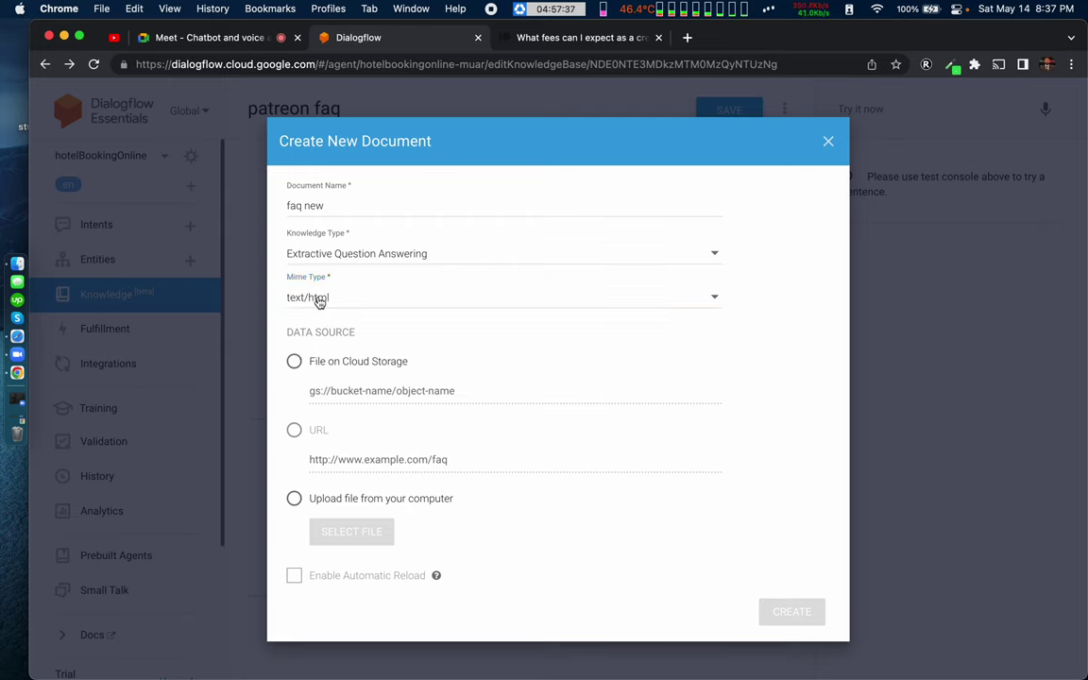
click(295, 364)
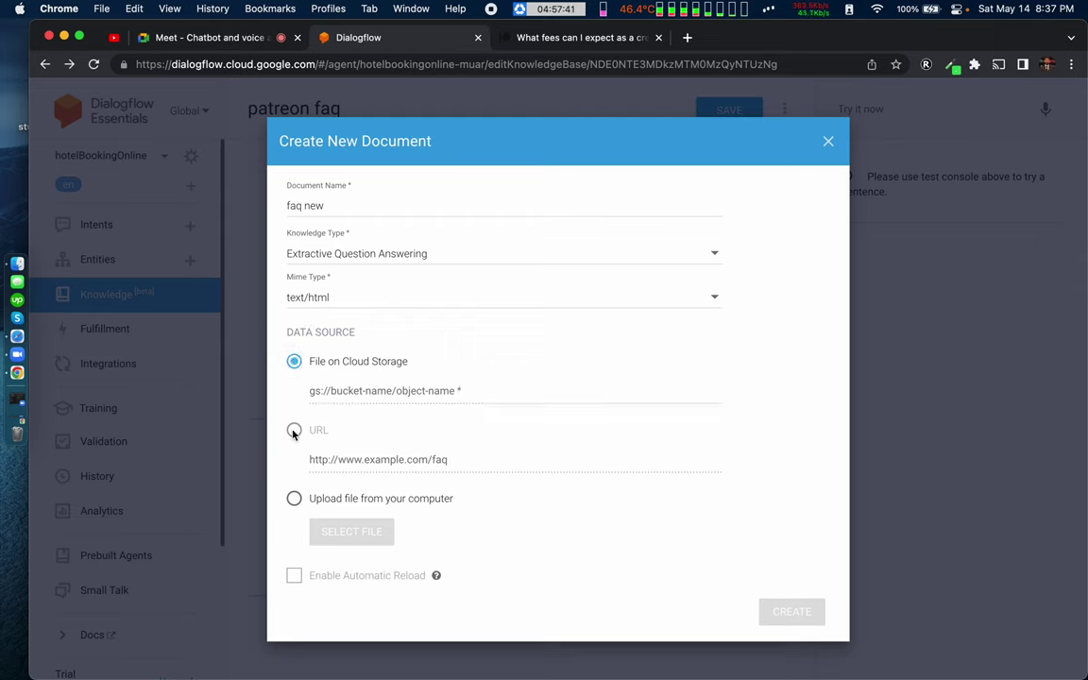
Step: Try FAQ with a URL source, then Extractive Question Answering with file upload, and discard the form
click(370, 255)
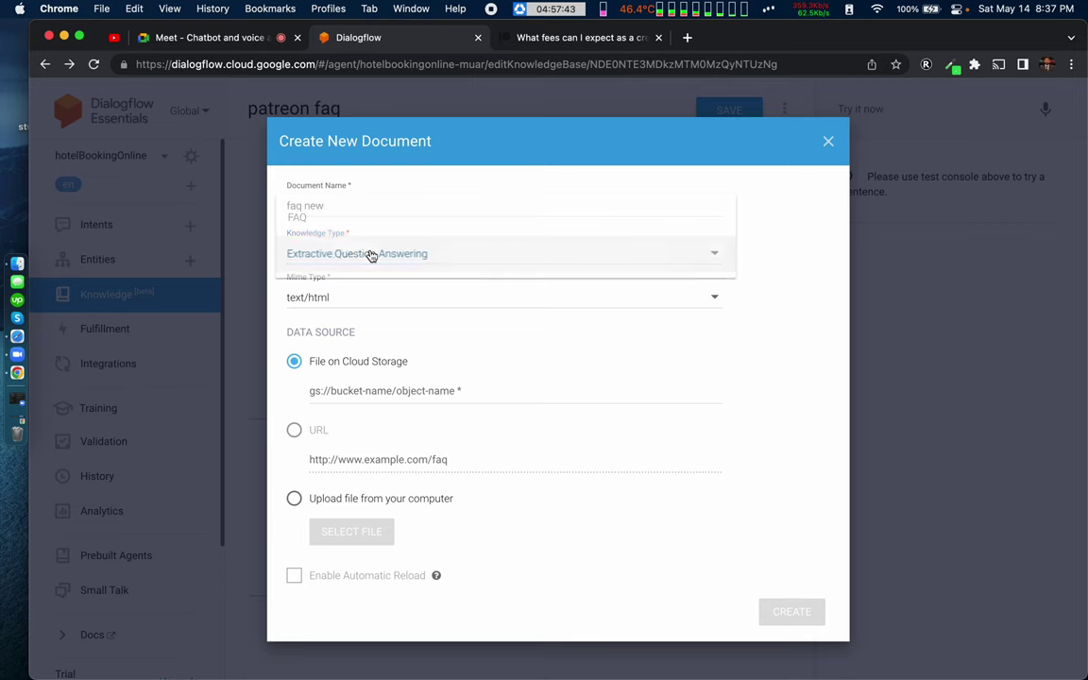
click(328, 213)
click(295, 430)
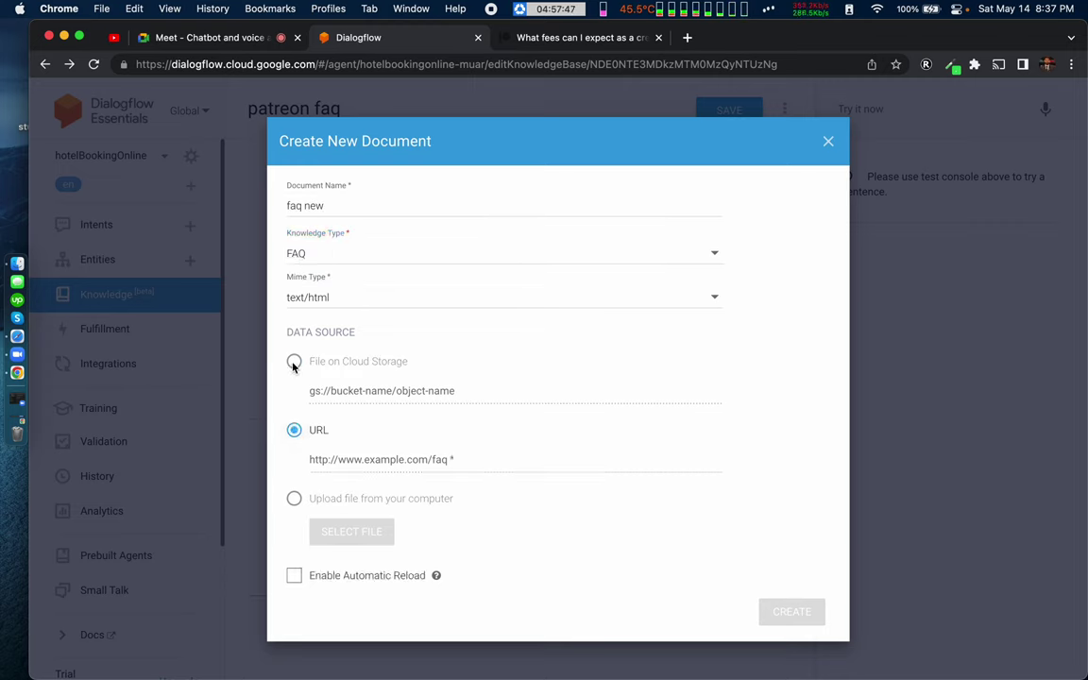
click(314, 251)
click(324, 295)
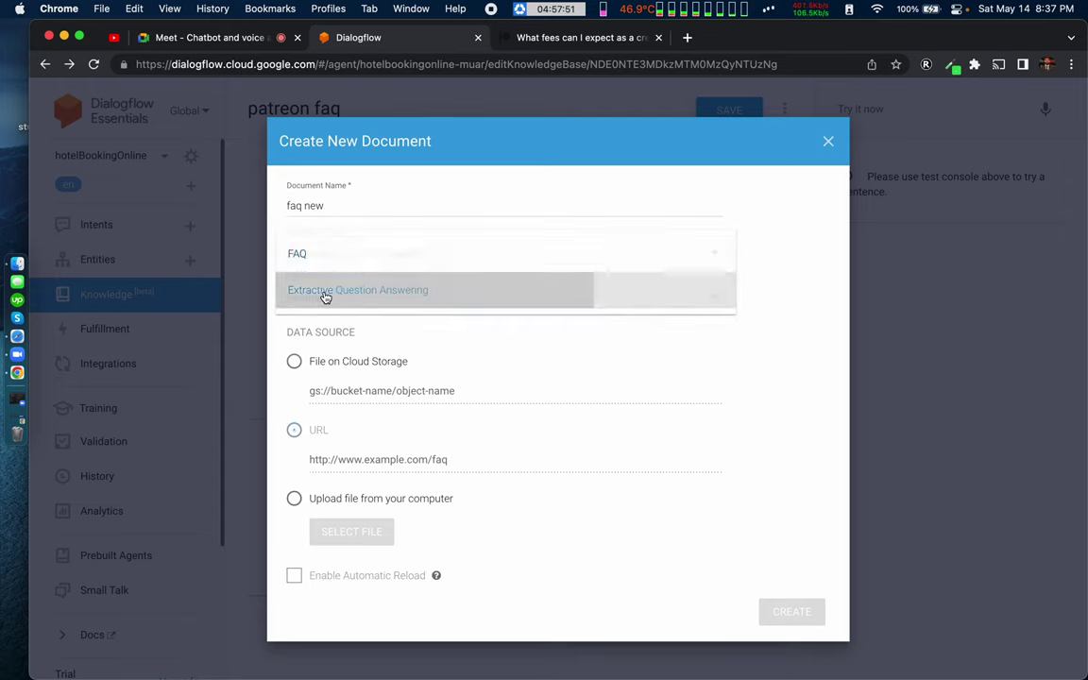
click(294, 497)
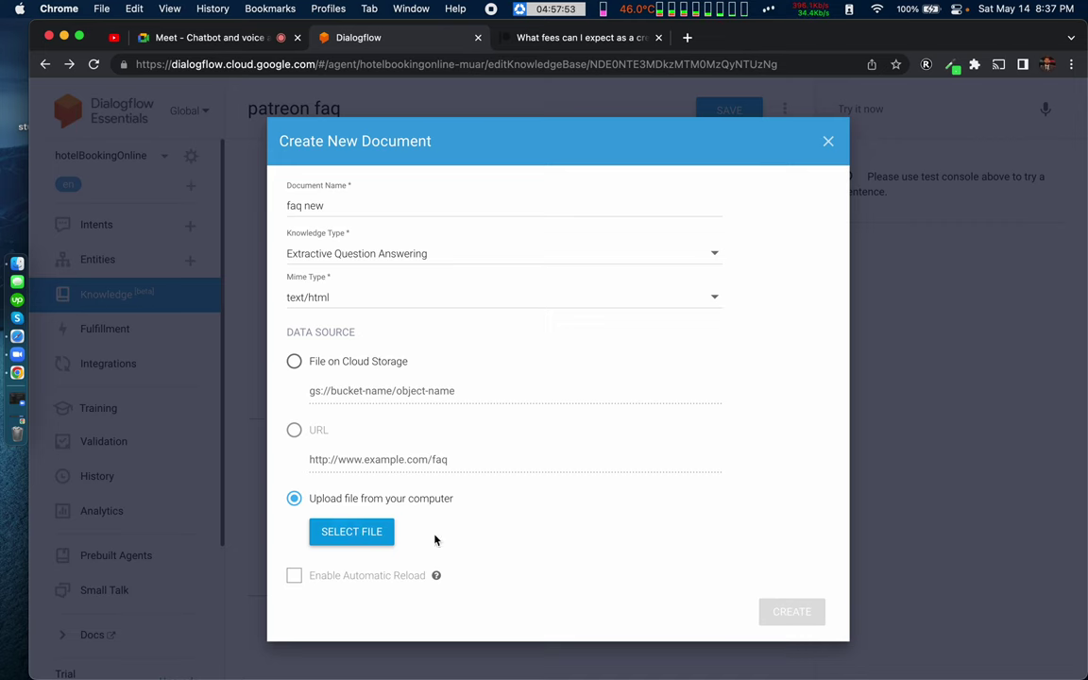
click(828, 143)
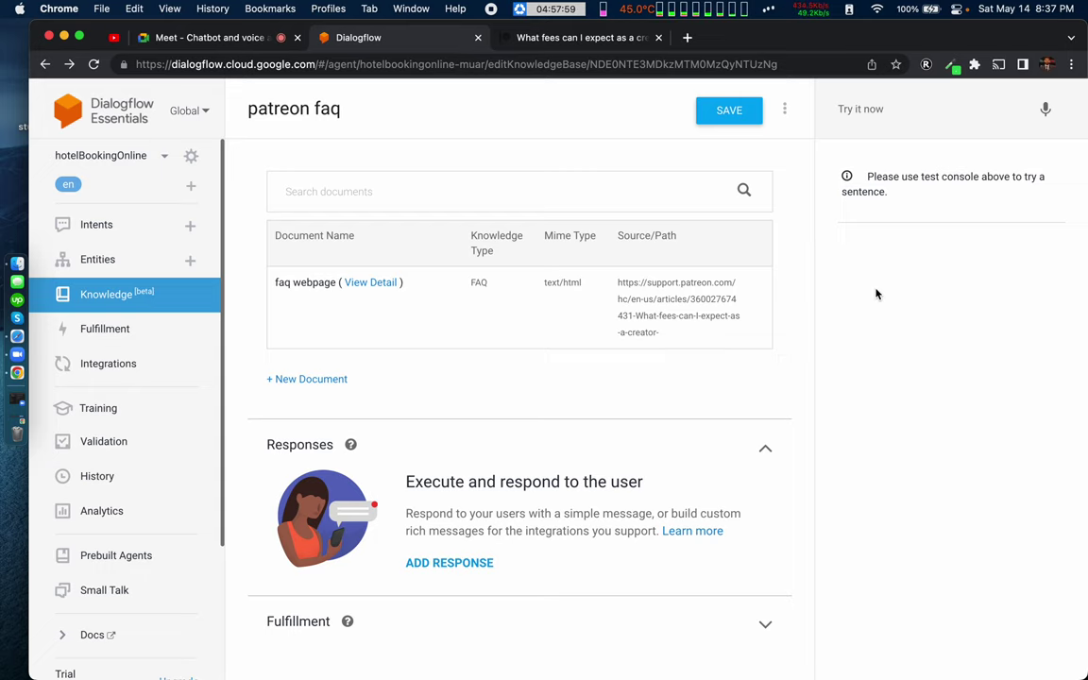
Step: Delete the faq webpage document from patreon faq and reload the Knowledge Bases list
mouse_move(752, 277)
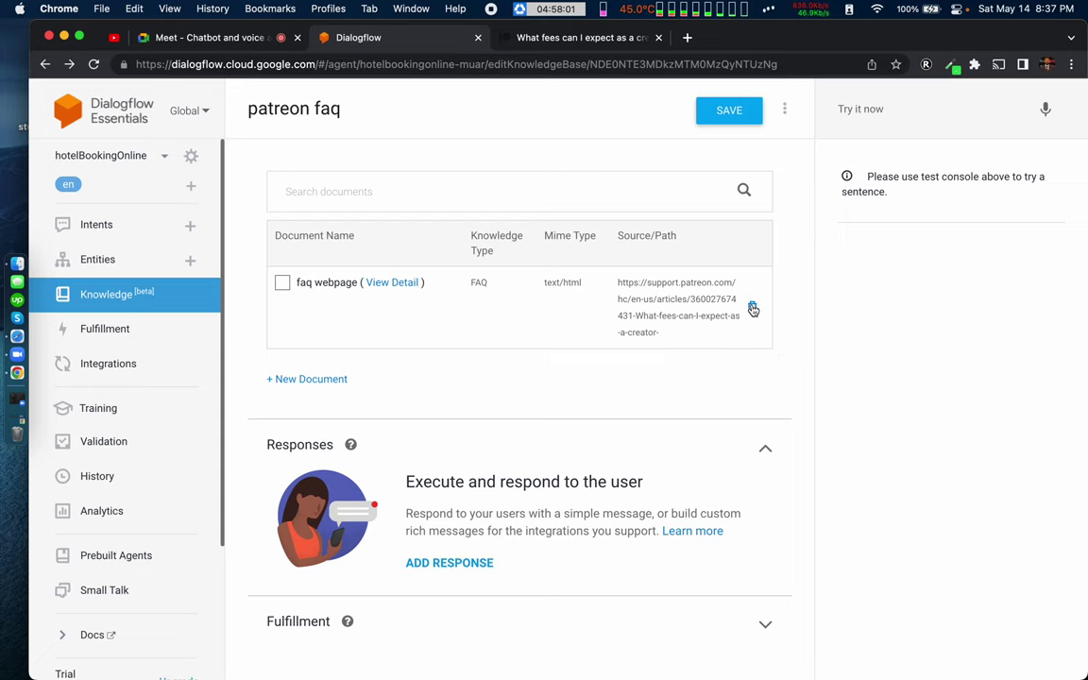
click(753, 309)
click(639, 430)
click(752, 311)
click(703, 430)
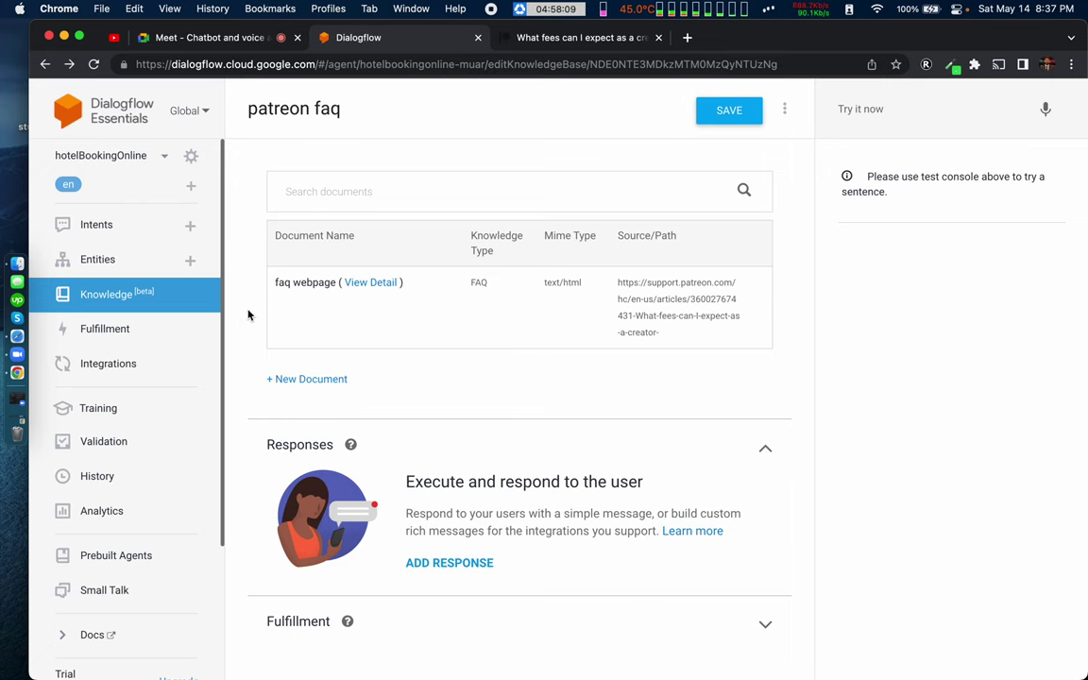
click(752, 308)
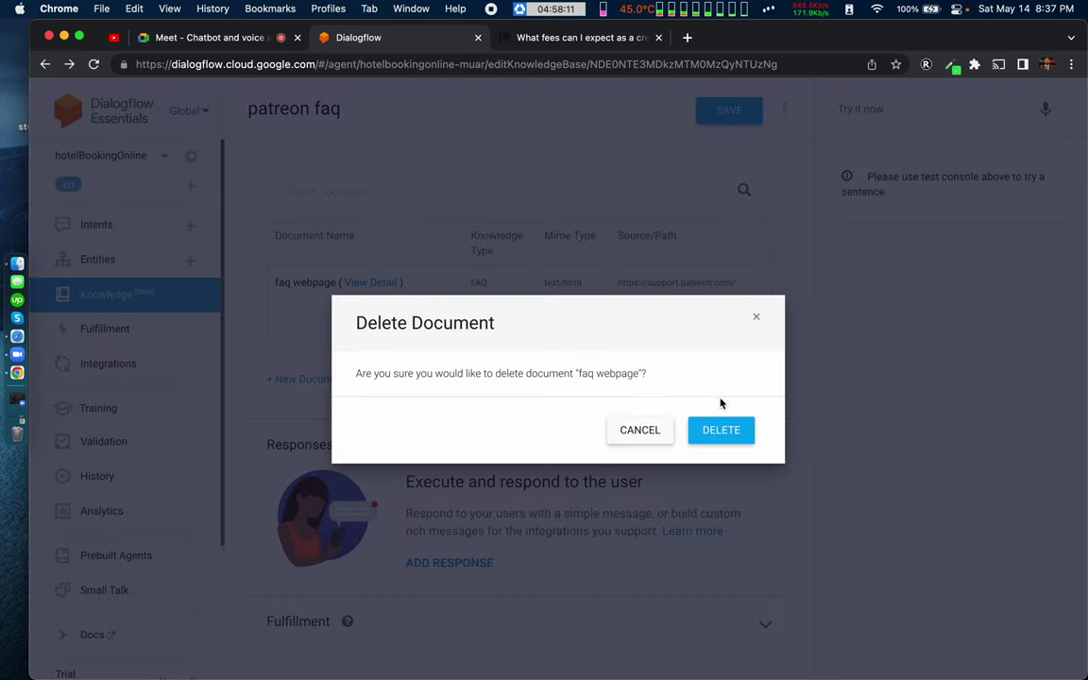
click(720, 433)
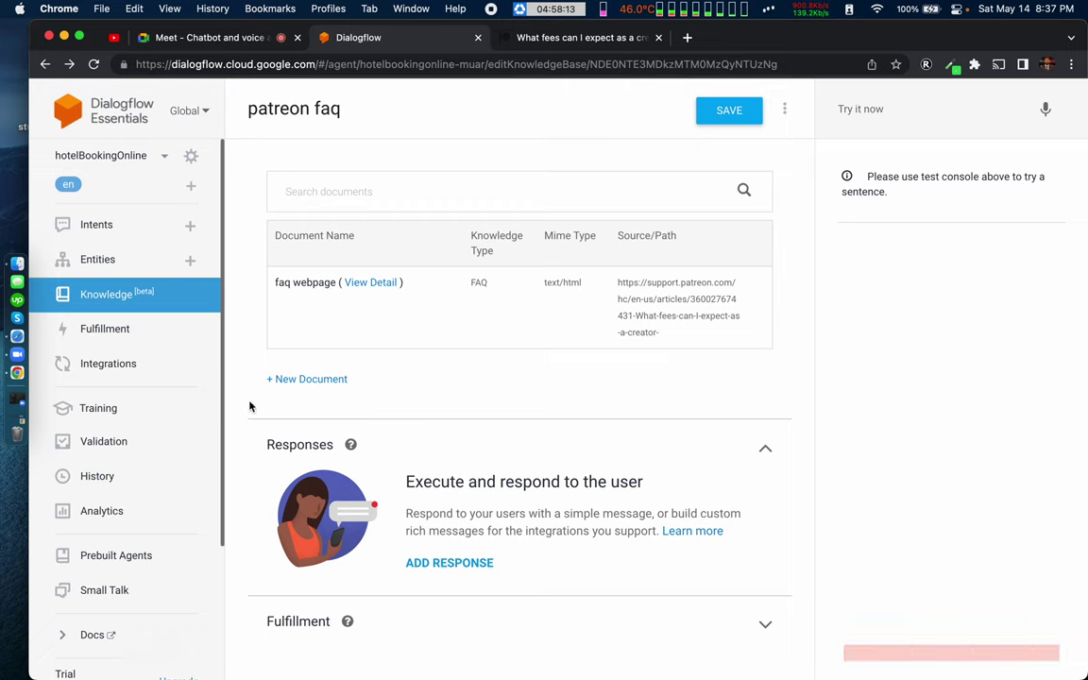
click(92, 295)
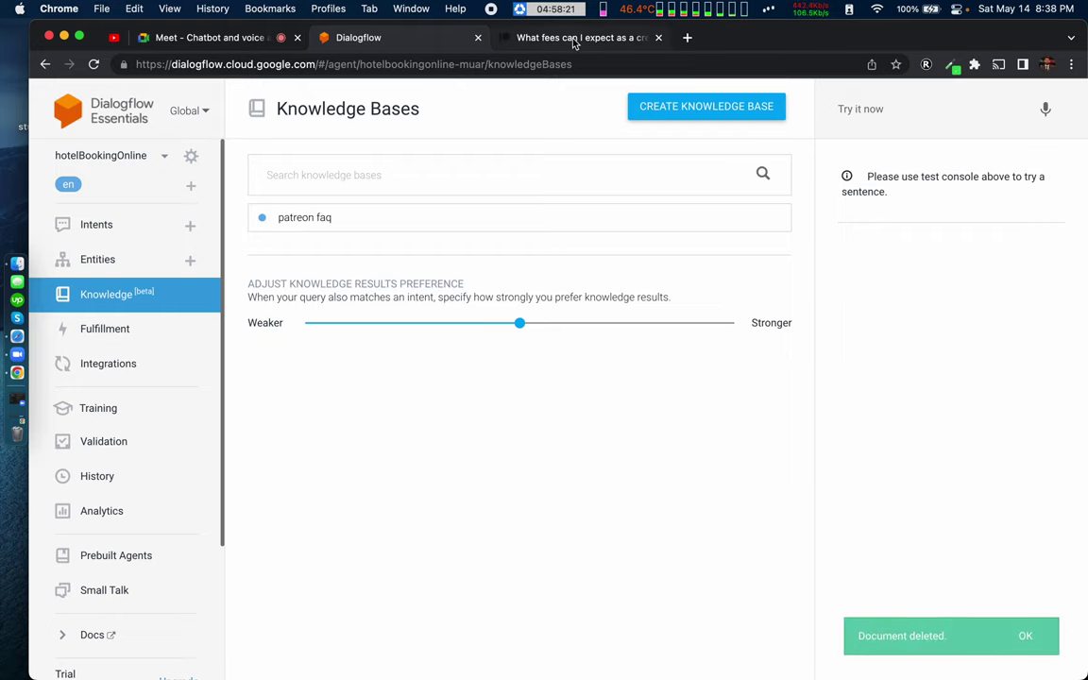
Step: Search Google for 'google faq page' in a new tab, browse the results, and return to Dialogflow
click(686, 38)
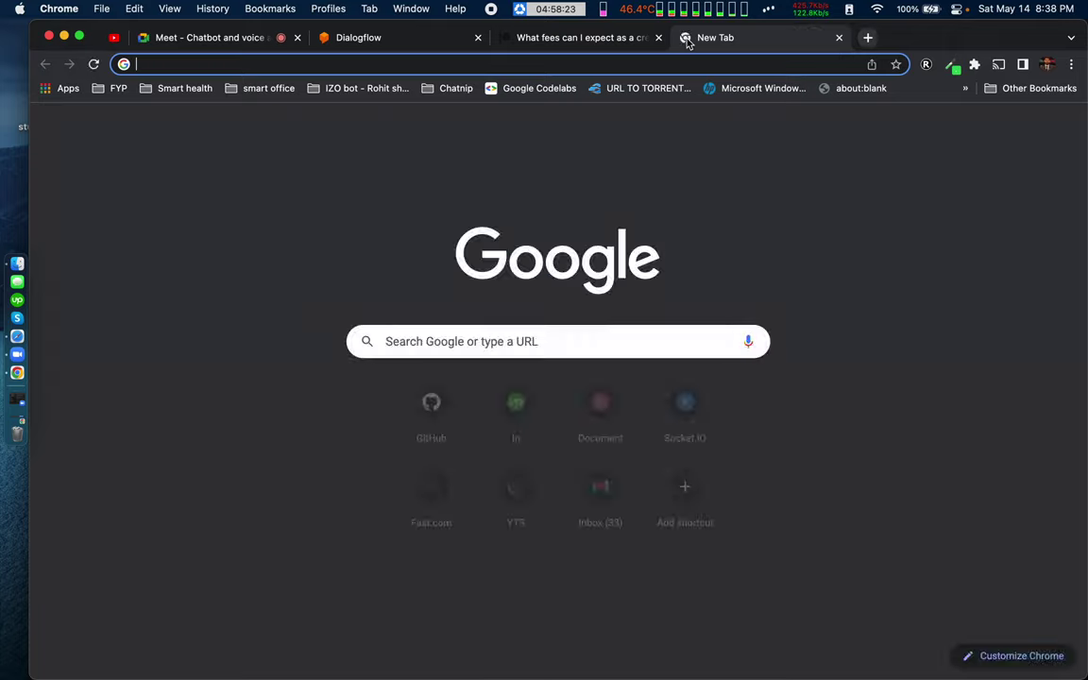
text(google fa)
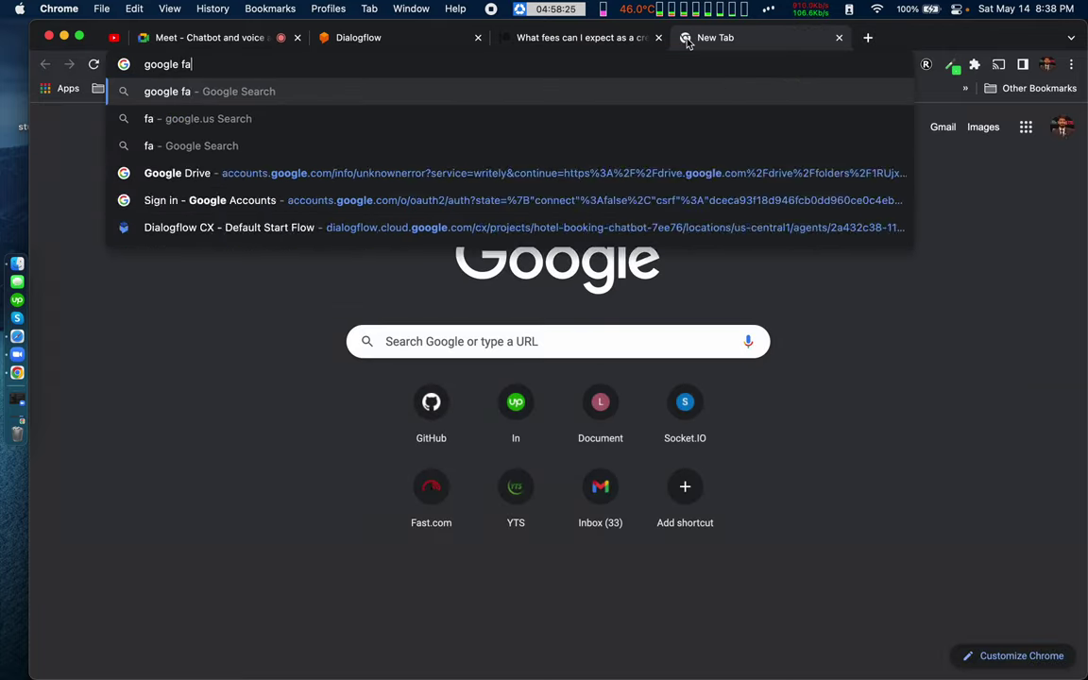
text(q page)
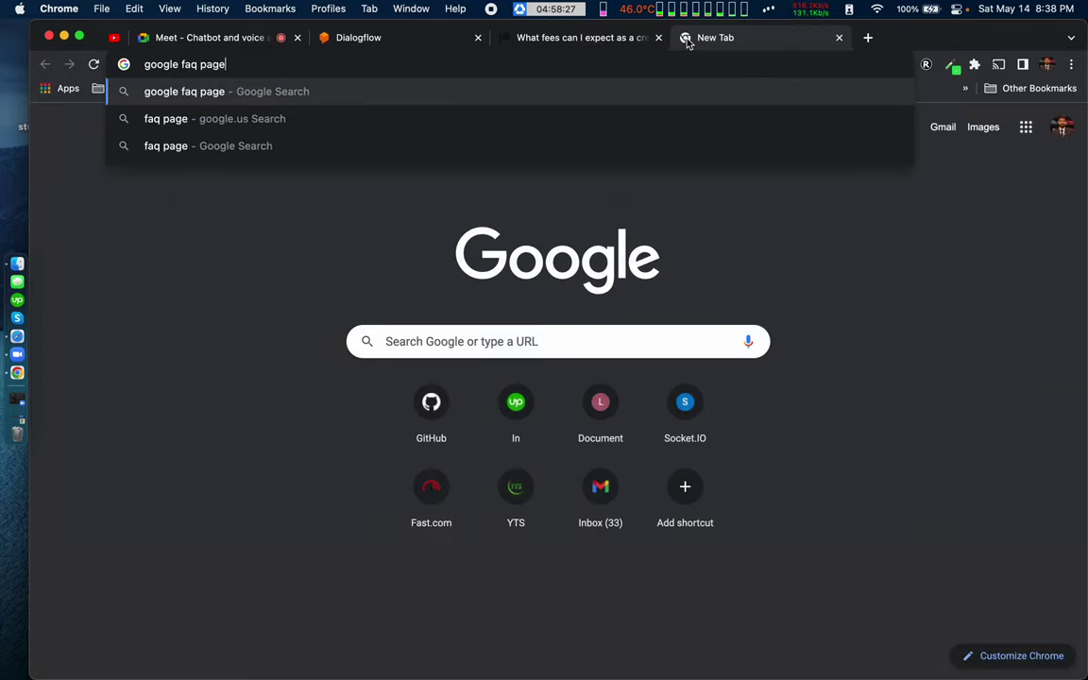
key(Return)
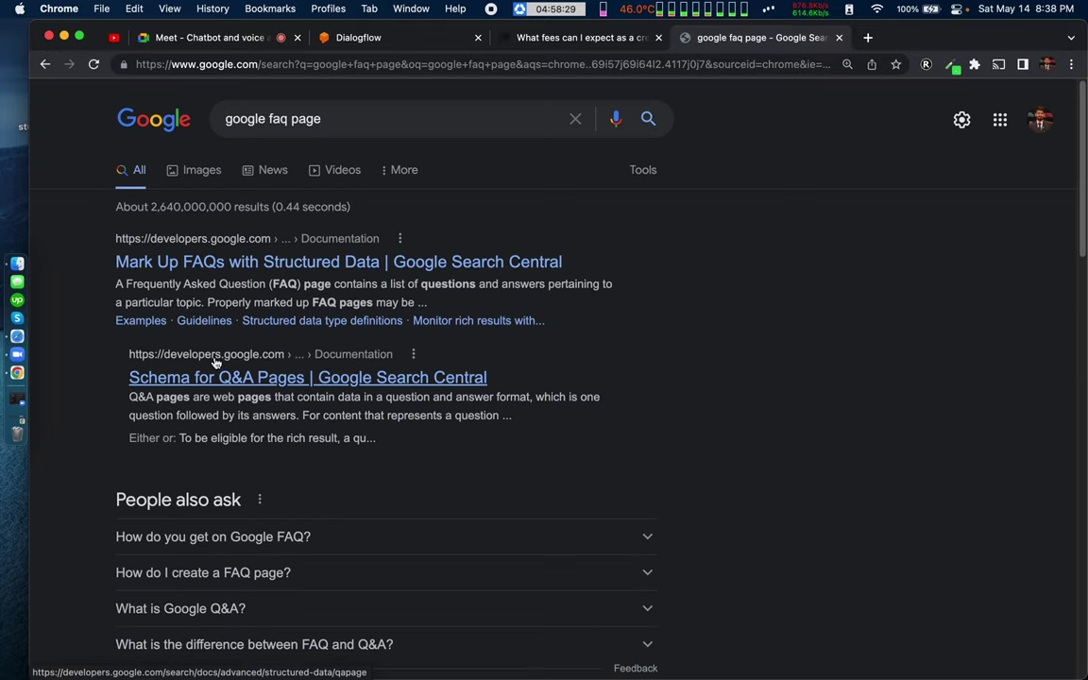
double_click(246, 118)
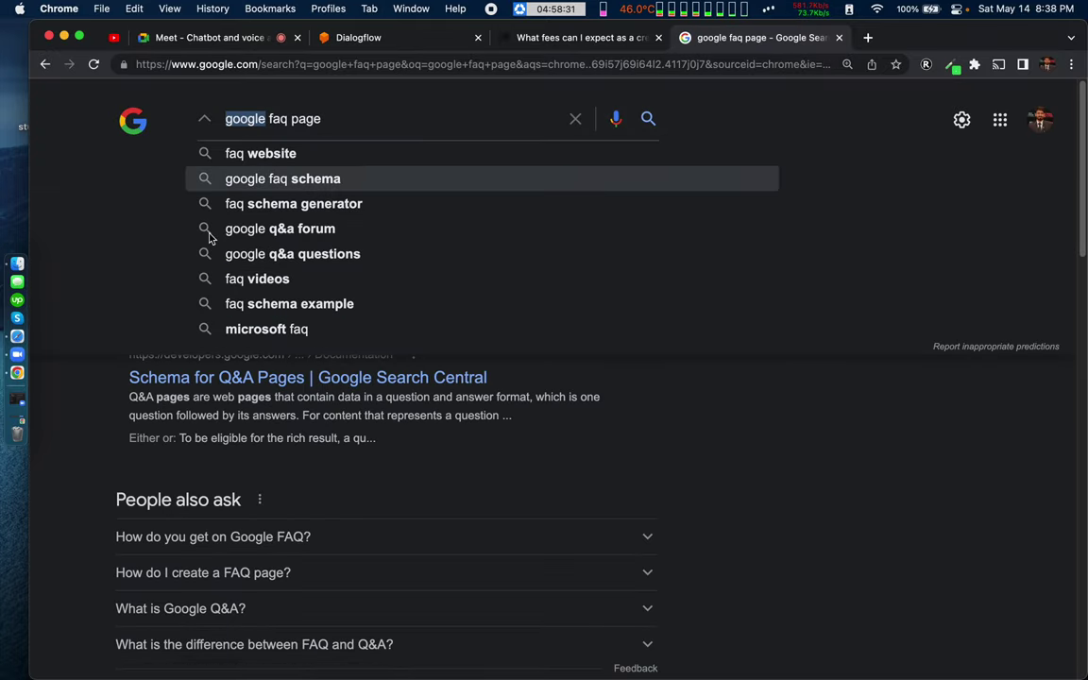
click(106, 432)
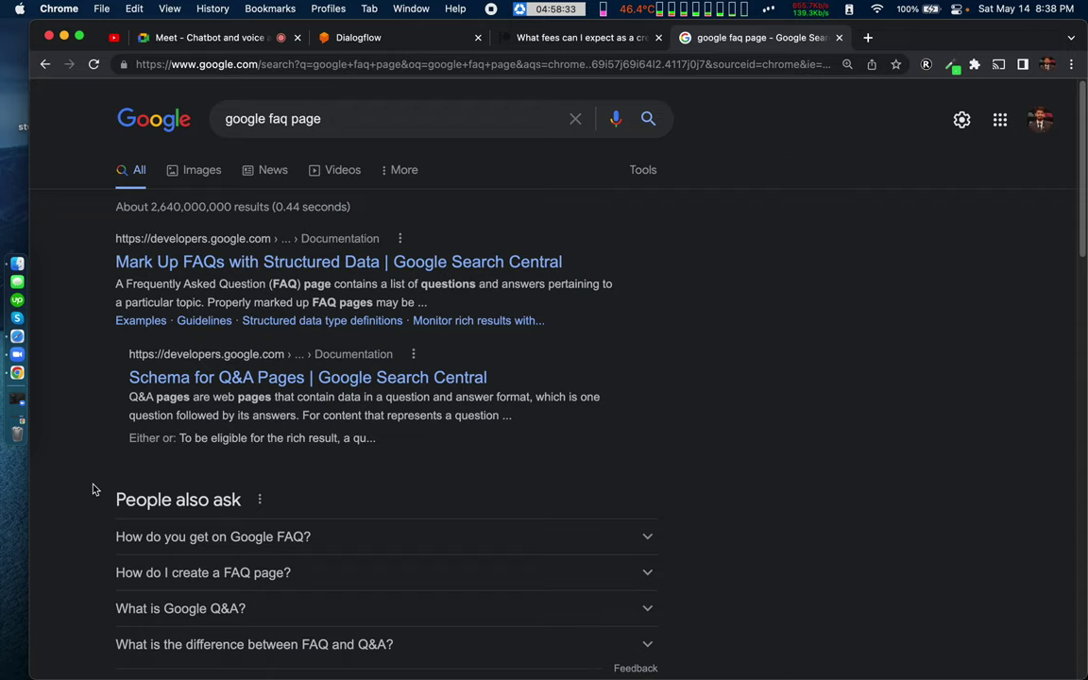
scroll(93, 488, down, 5)
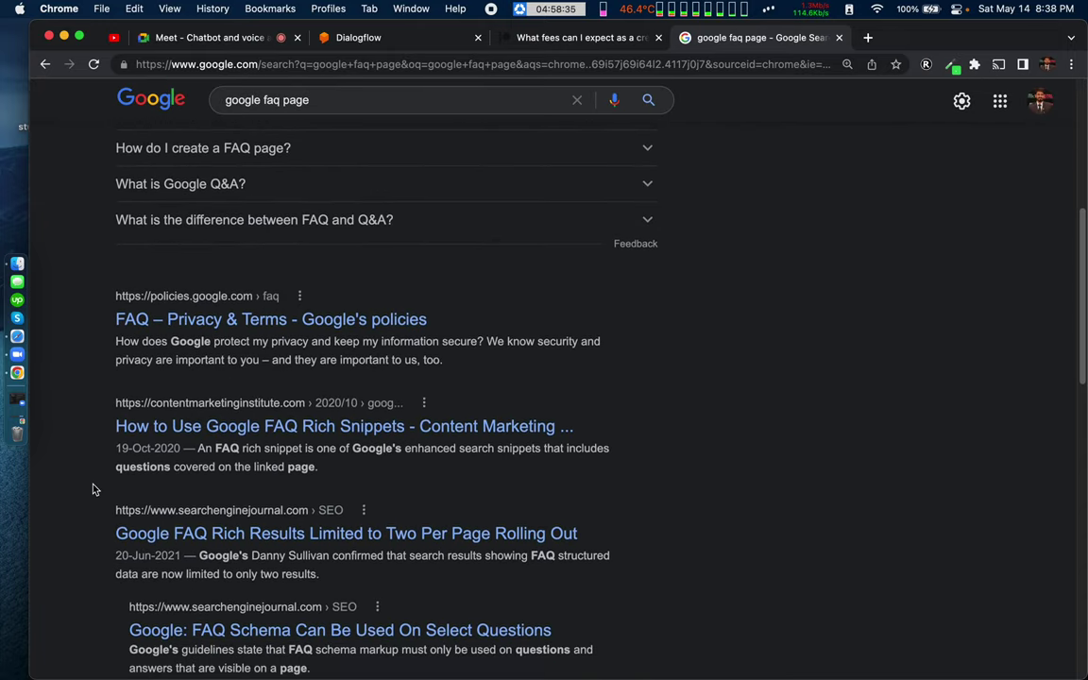
scroll(93, 488, down, 4)
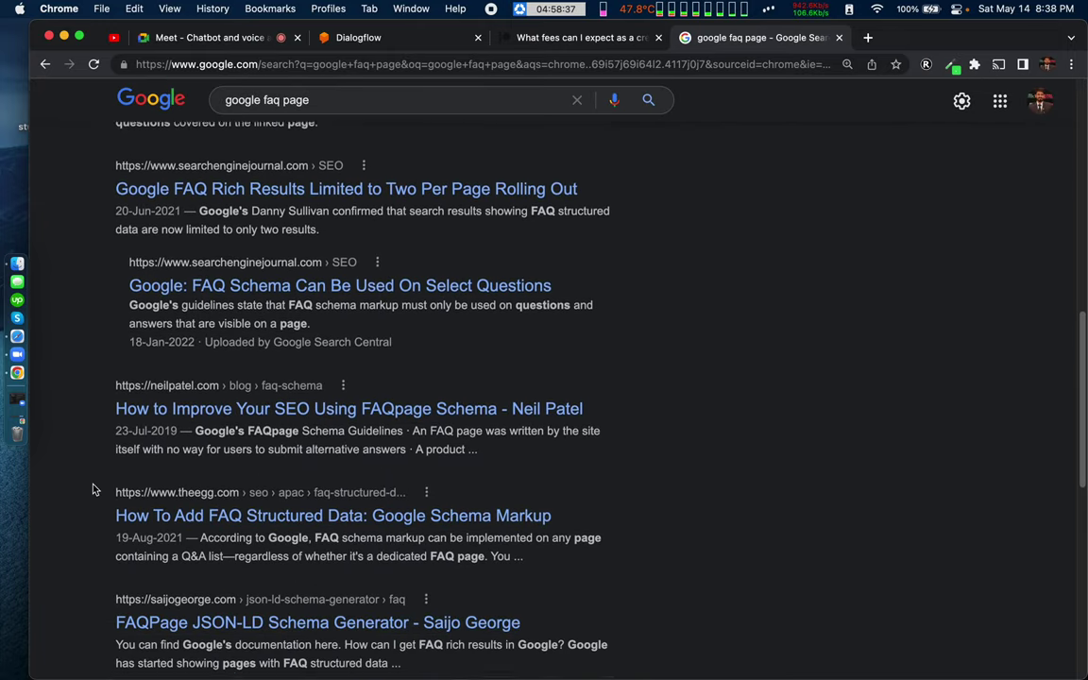
scroll(93, 489, up, 10)
click(396, 38)
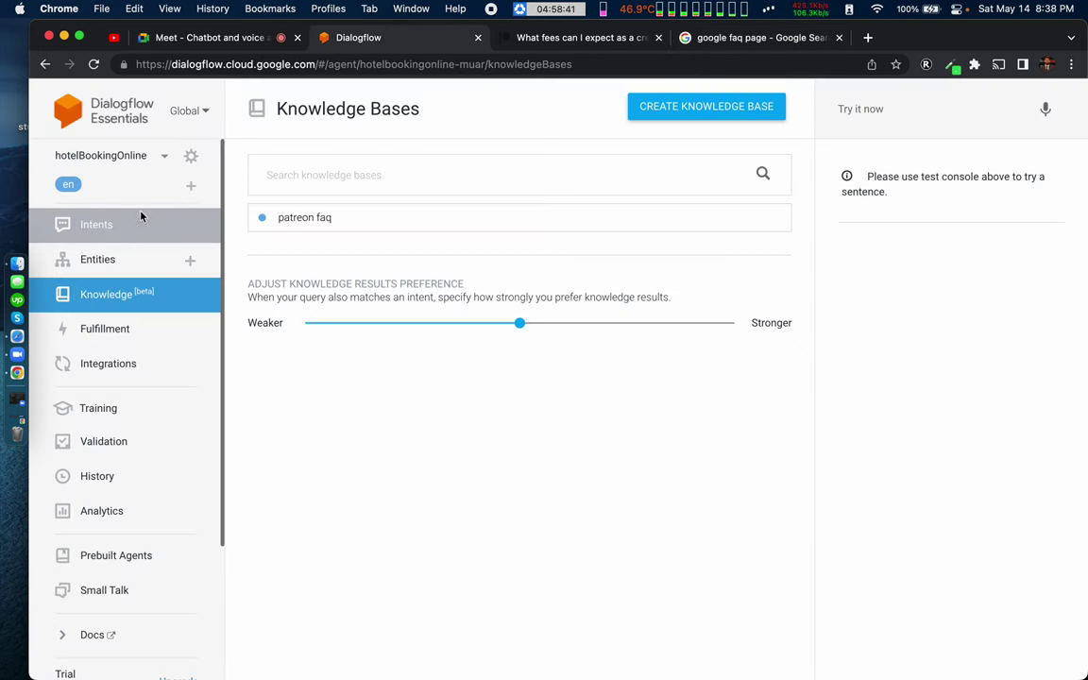
Step: Open the empty patreon faq knowledge base, then the 'Mark Up FAQs with Structured Data' result
click(295, 219)
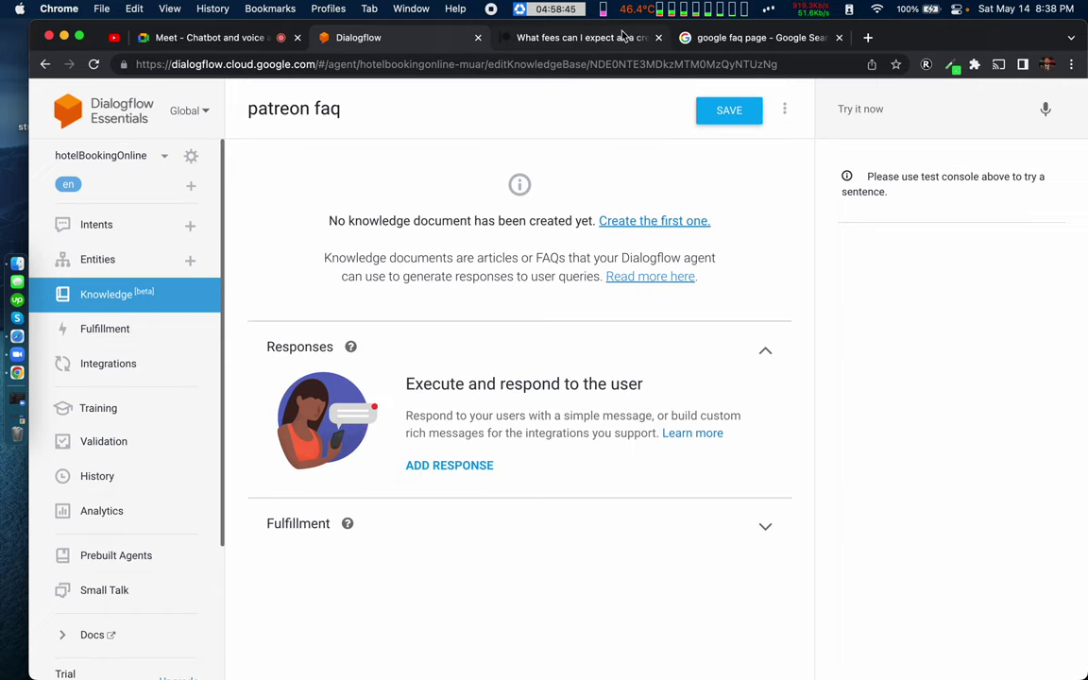
click(593, 37)
click(712, 40)
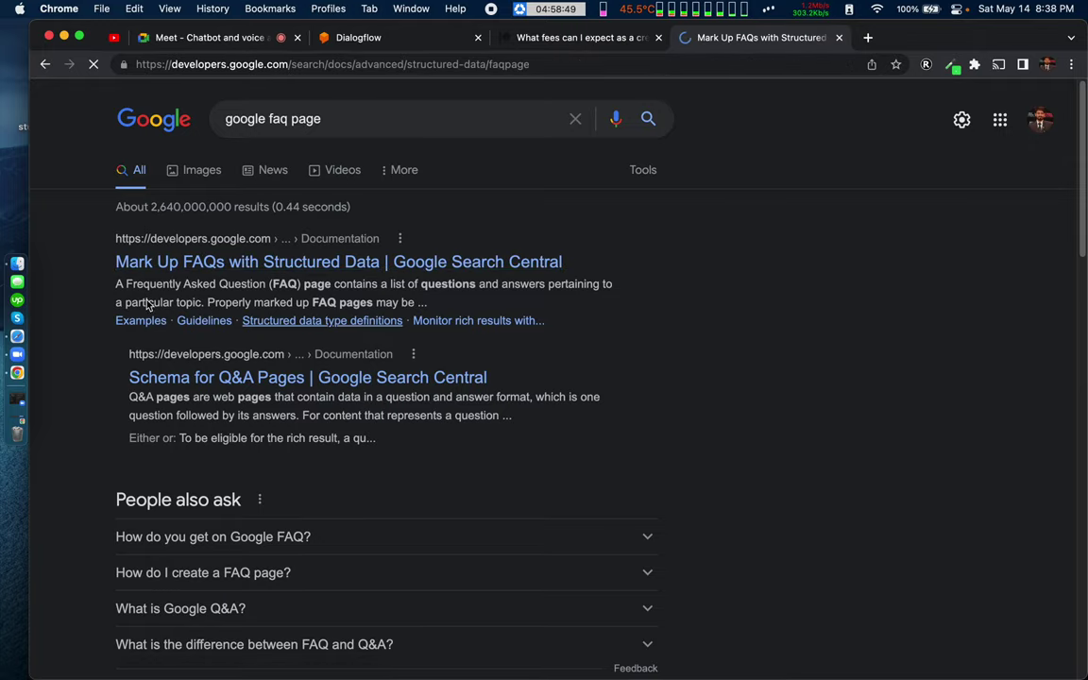
Step: Read down the FAQ structured-data page and copy its full URL from the address bar
scroll(528, 390, down, 10)
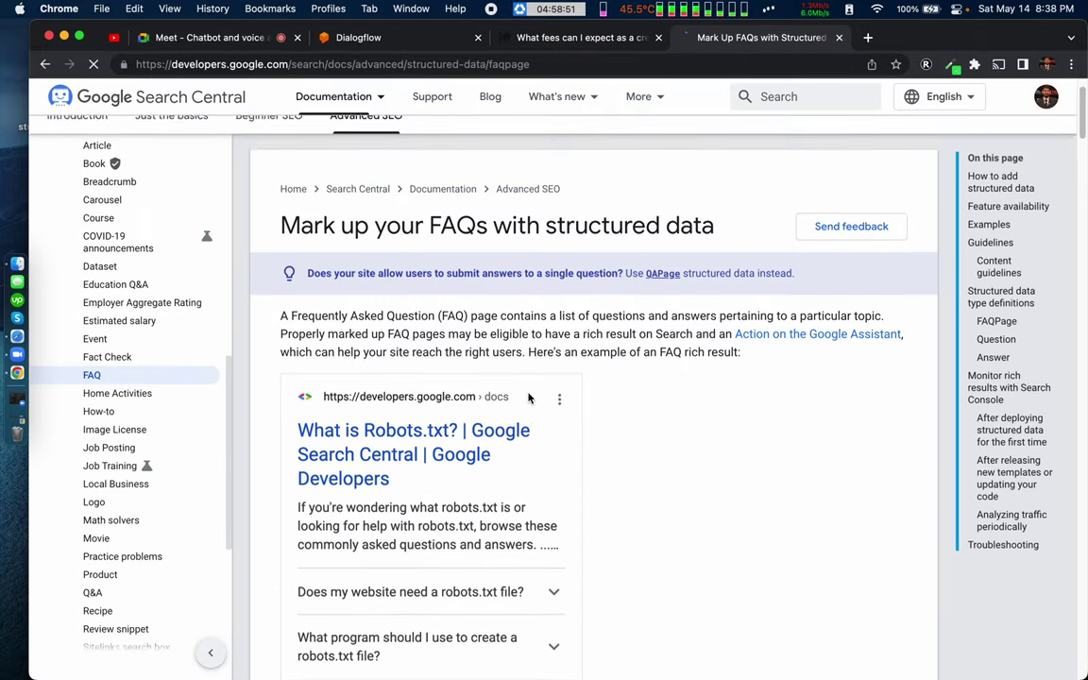
scroll(528, 391, down, 10)
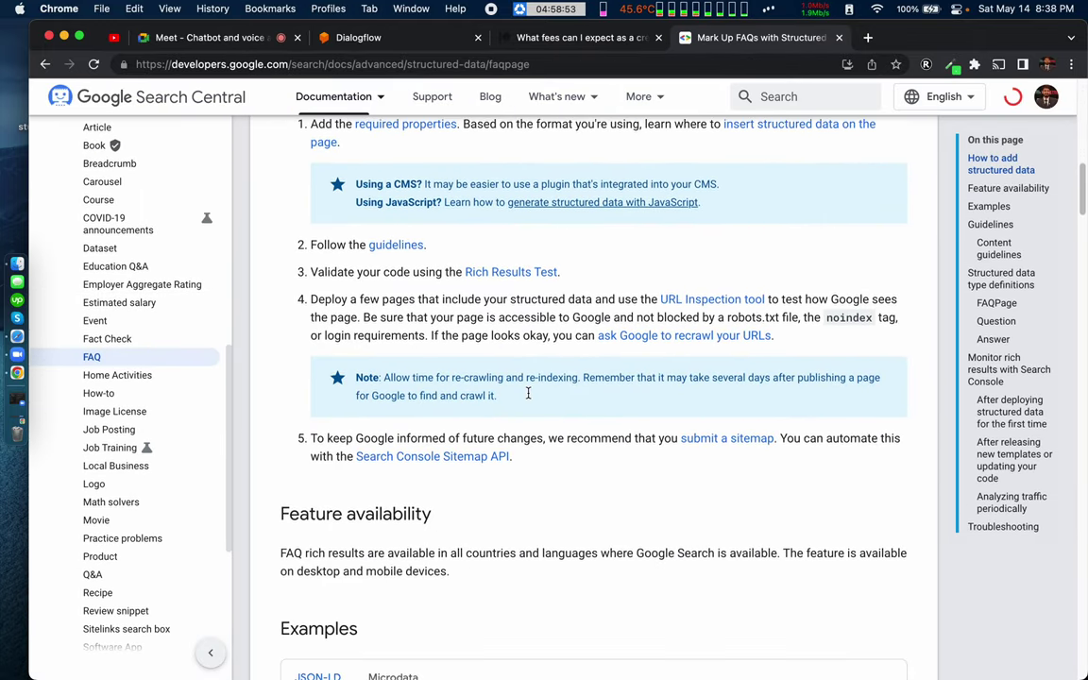
scroll(528, 397, down, 10)
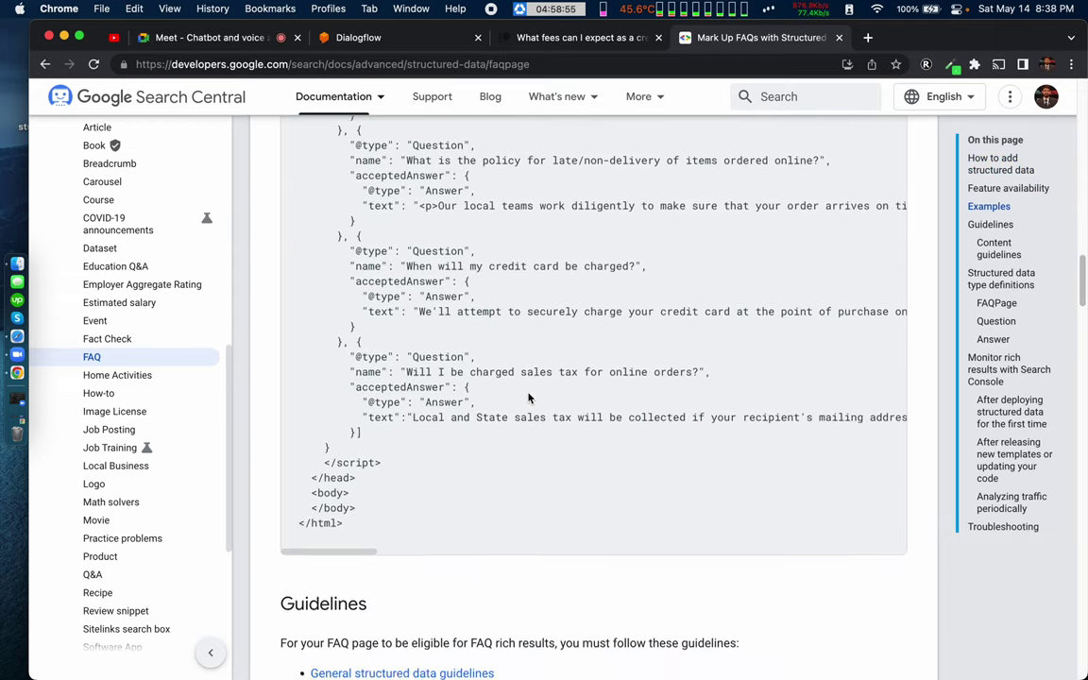
scroll(528, 394, down, 15)
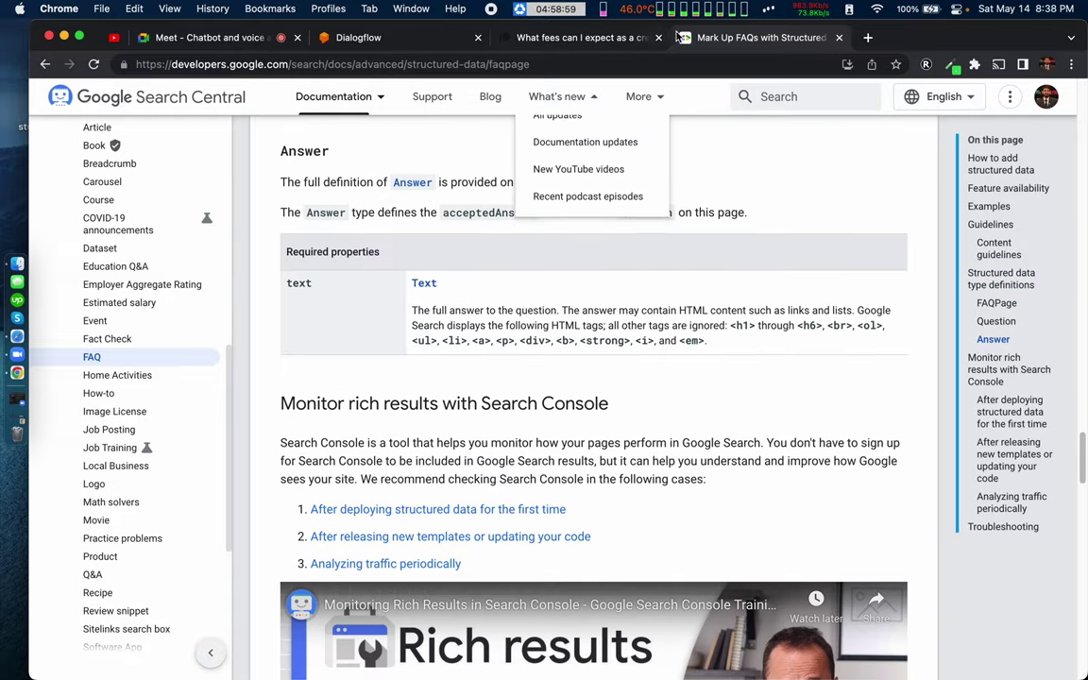
click(609, 60)
key(super+c)
Step: Start a first 'google faq' document in patreon faq with knowledge type FAQ and mime type text/html
click(395, 37)
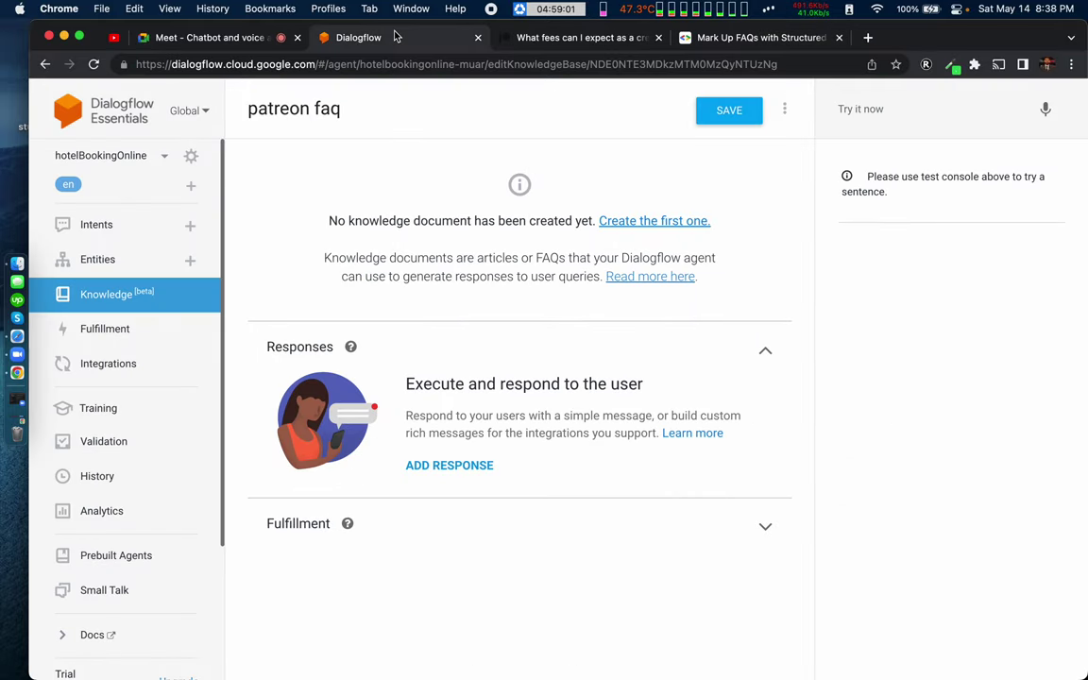
click(659, 222)
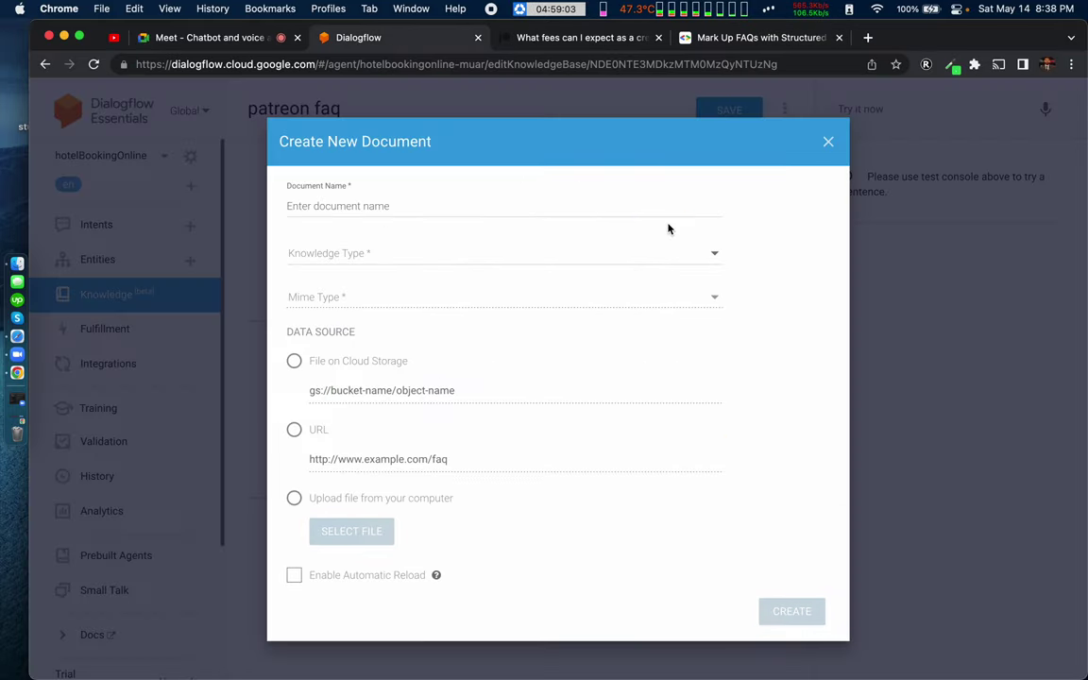
click(350, 206)
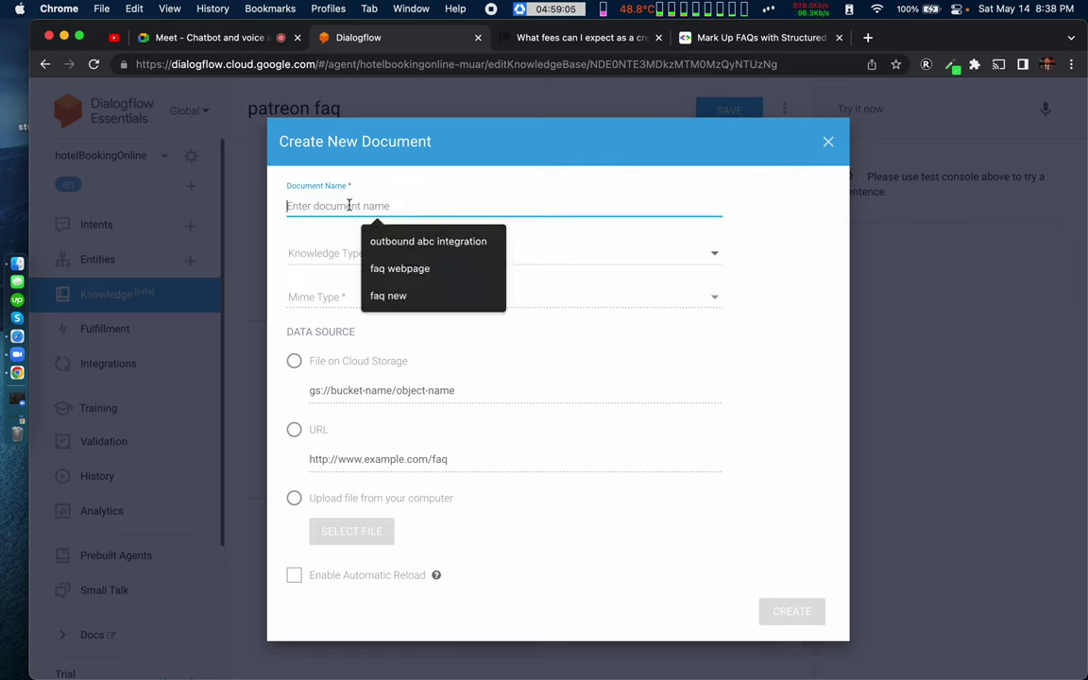
text(google faq)
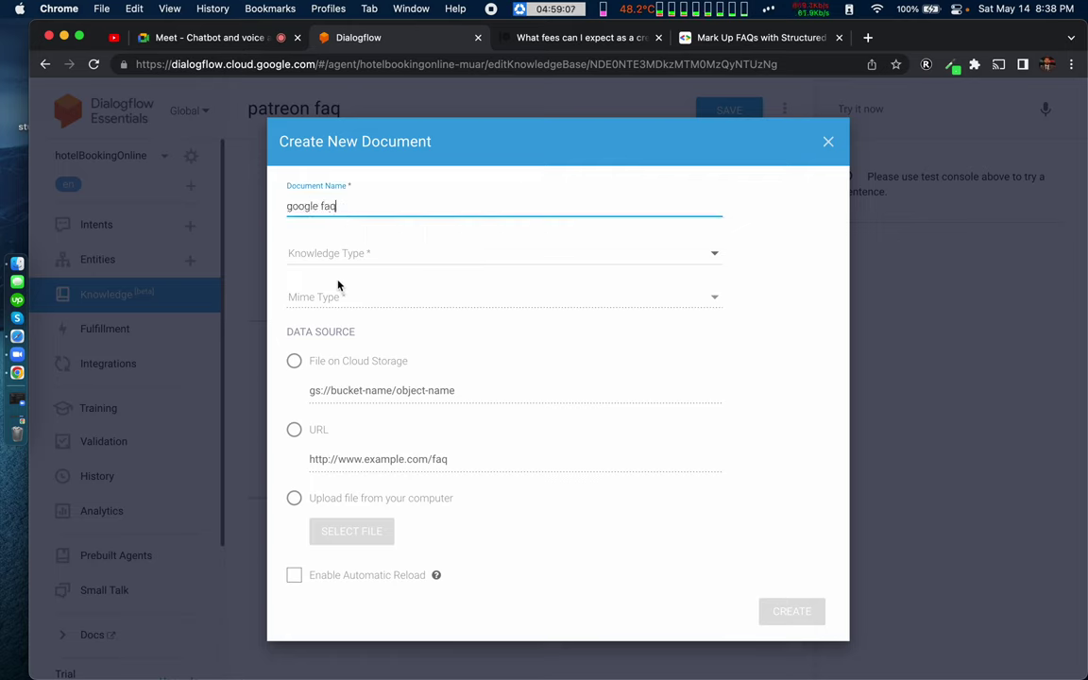
click(346, 264)
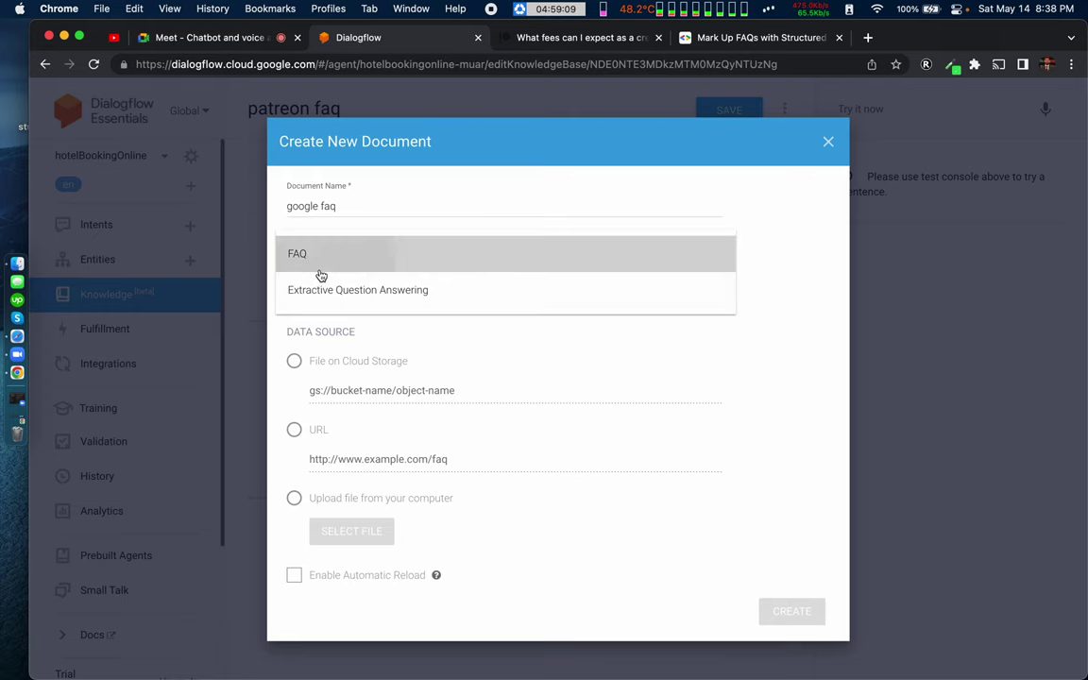
click(319, 272)
click(314, 299)
click(321, 311)
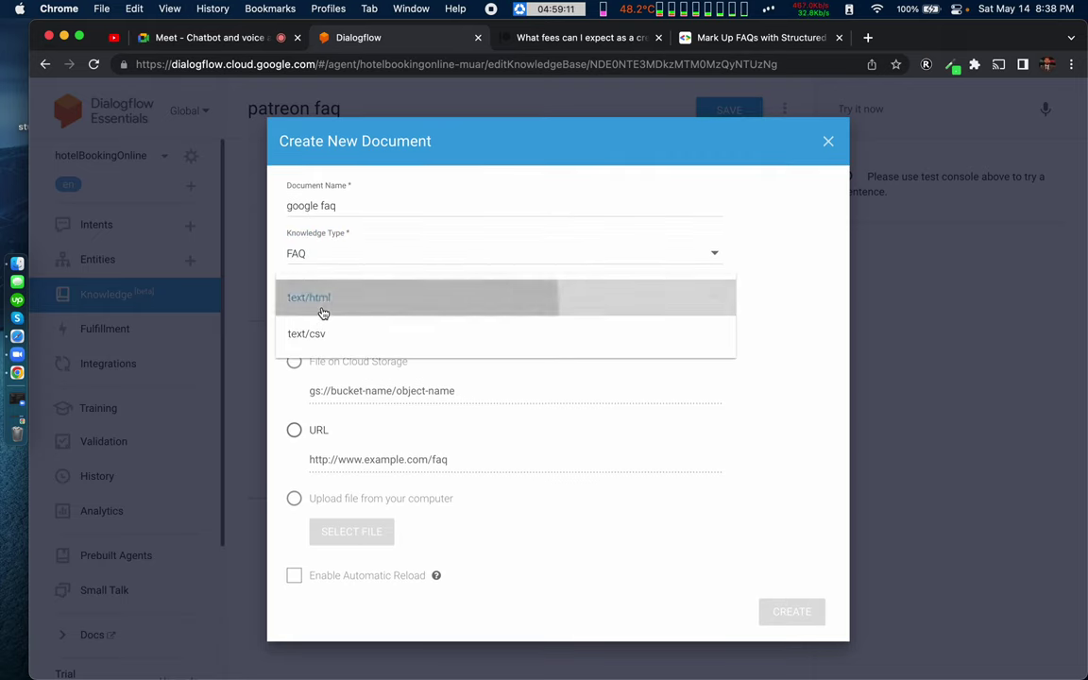
Step: Source it from the pasted FAQ page URL with automatic reload, submit, and close the failed form
click(294, 429)
click(353, 459)
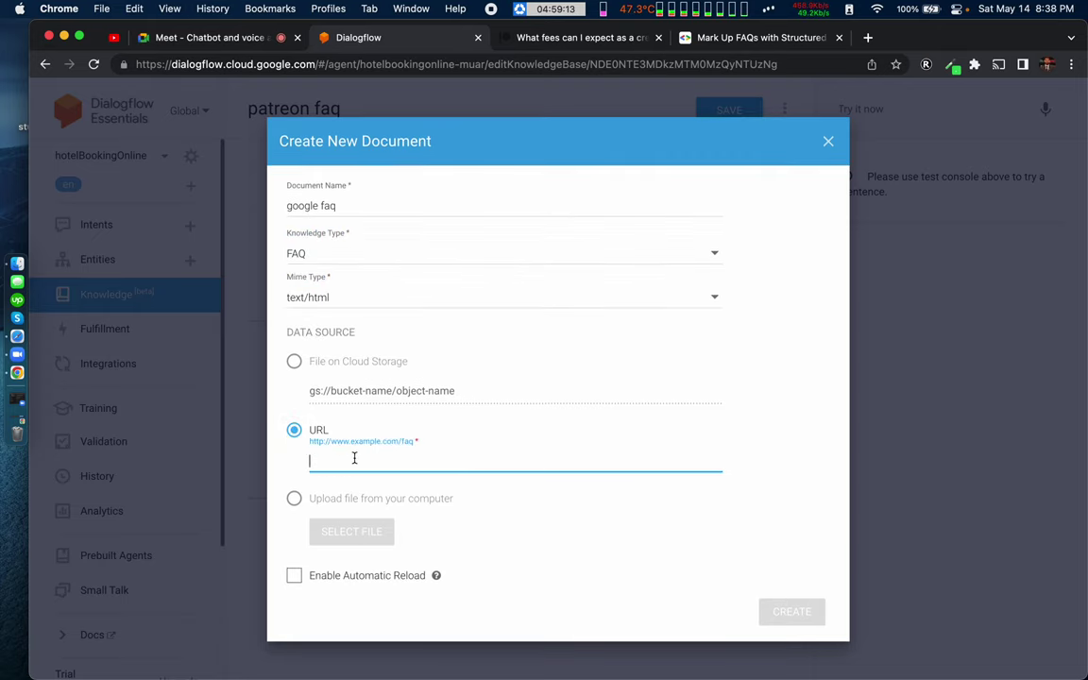
key(super+v)
click(313, 575)
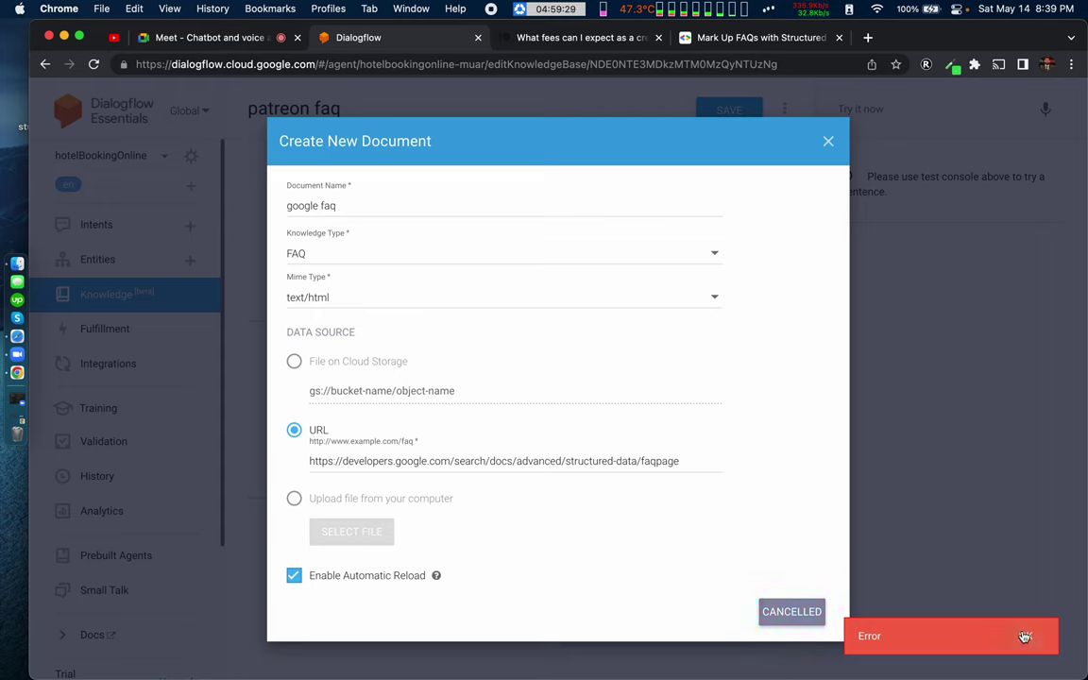
click(794, 611)
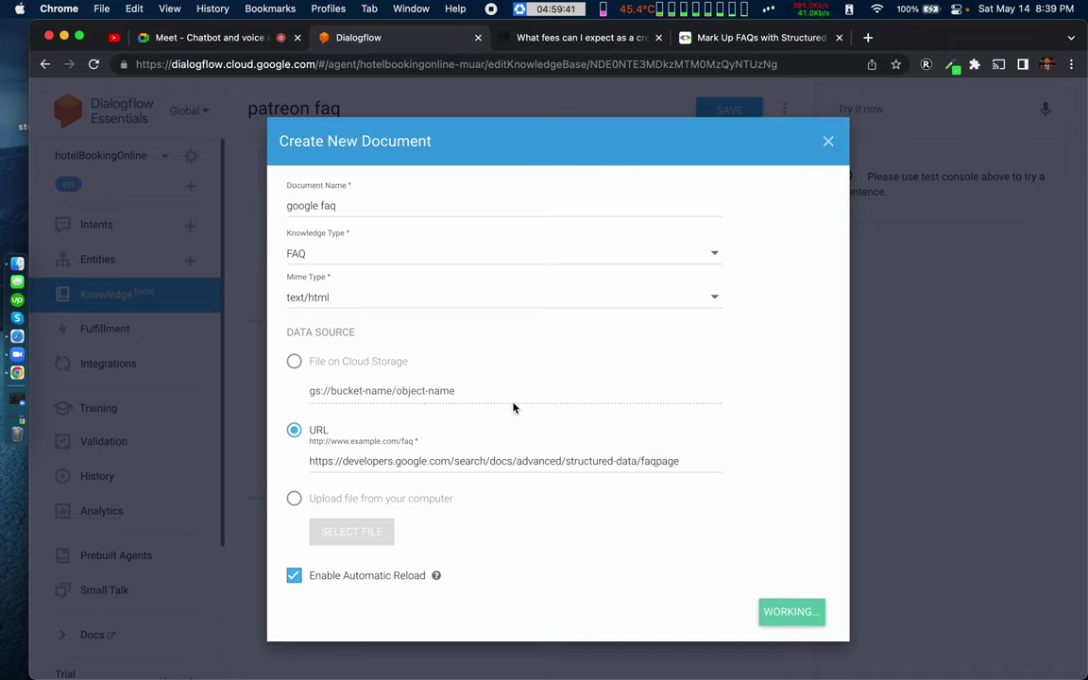
click(827, 135)
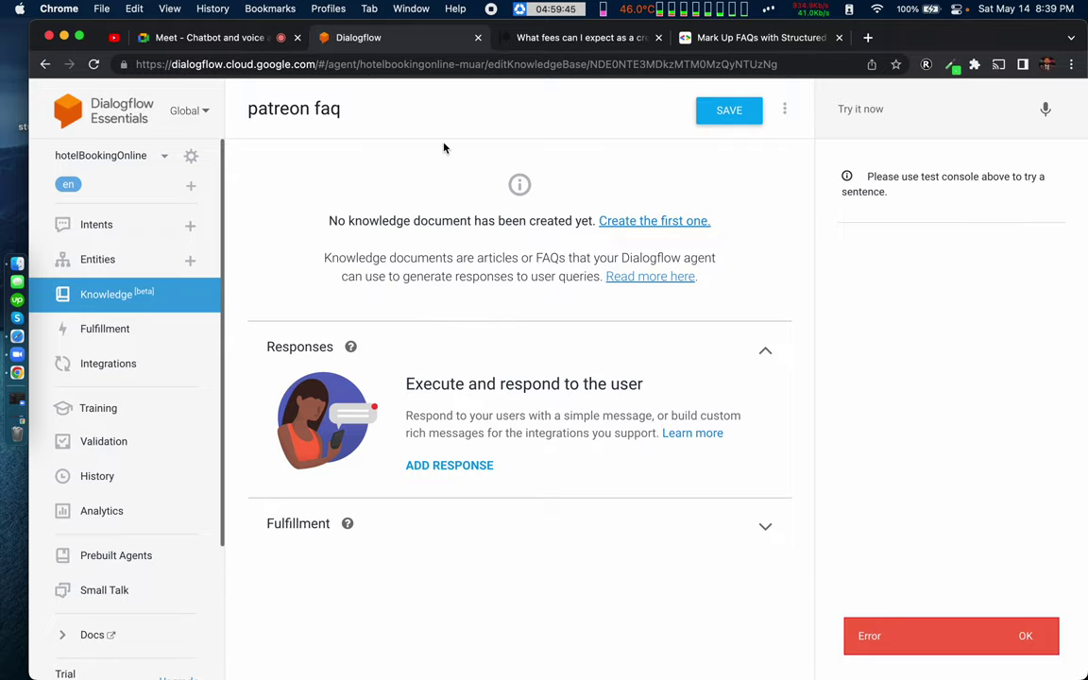
Step: Look over the FAQ structured-data docs, then the Schema for Q&A Pages docs
click(732, 41)
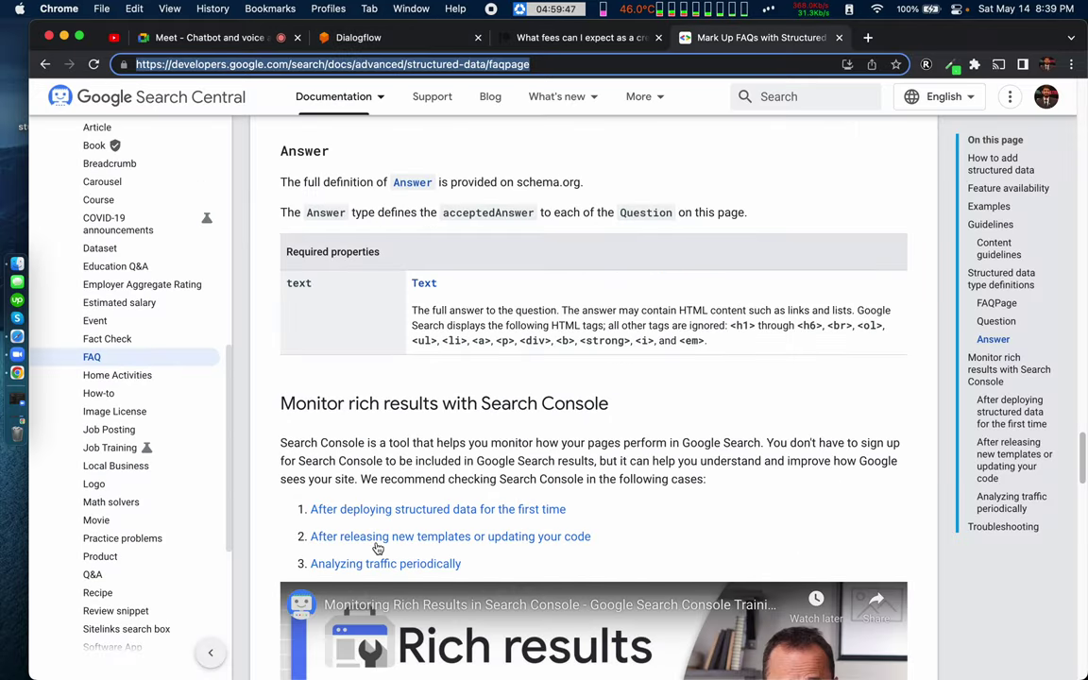
scroll(376, 548, down, 10)
scroll(376, 546, up, 5)
scroll(376, 547, down, 15)
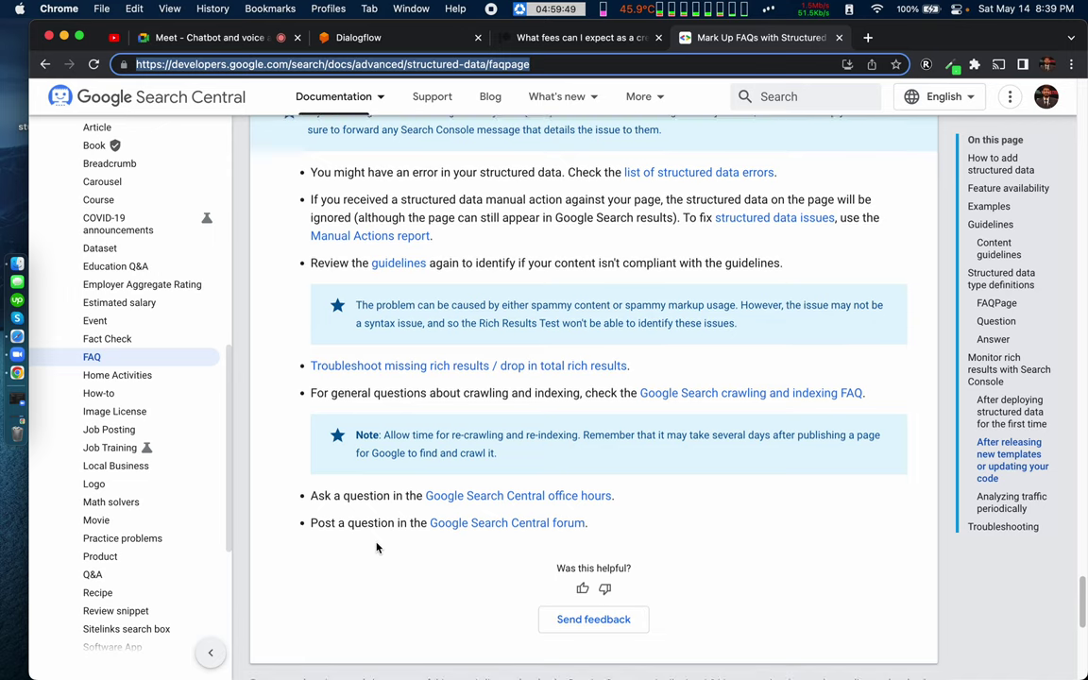
scroll(376, 548, up, 10)
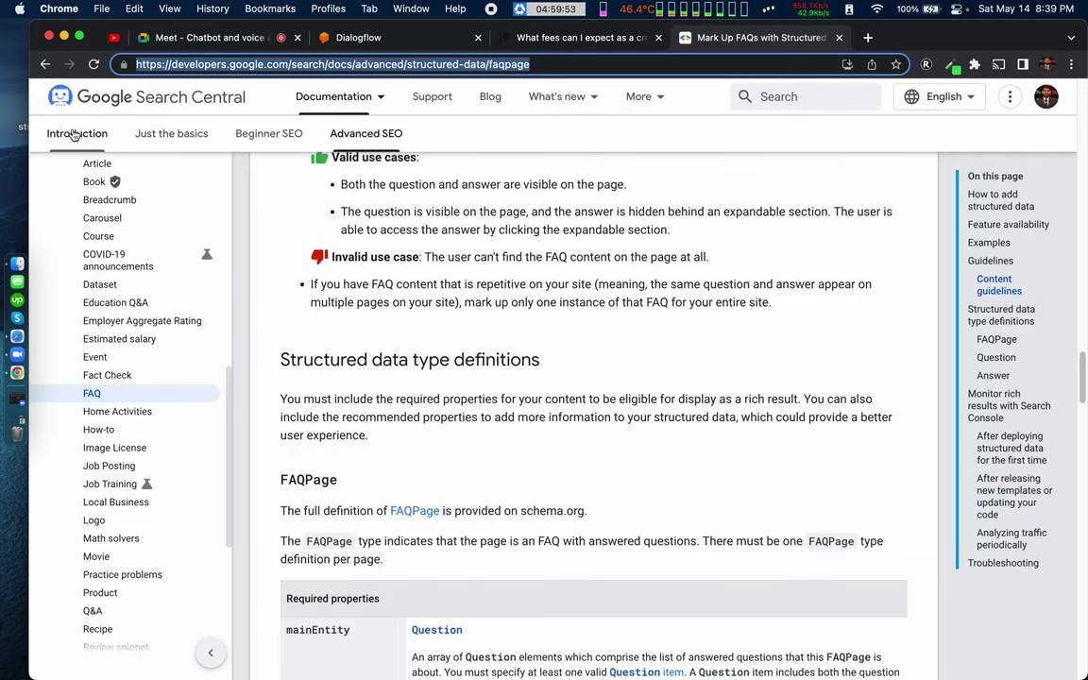
scroll(84, 192, left, 5)
scroll(170, 435, down, 3)
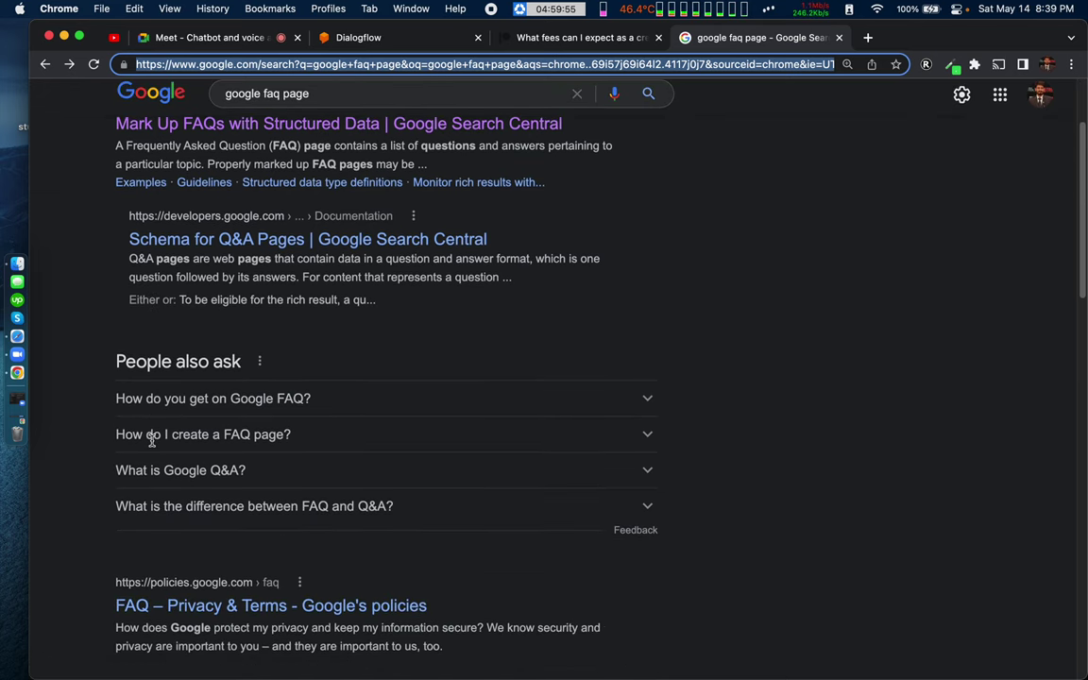
click(271, 247)
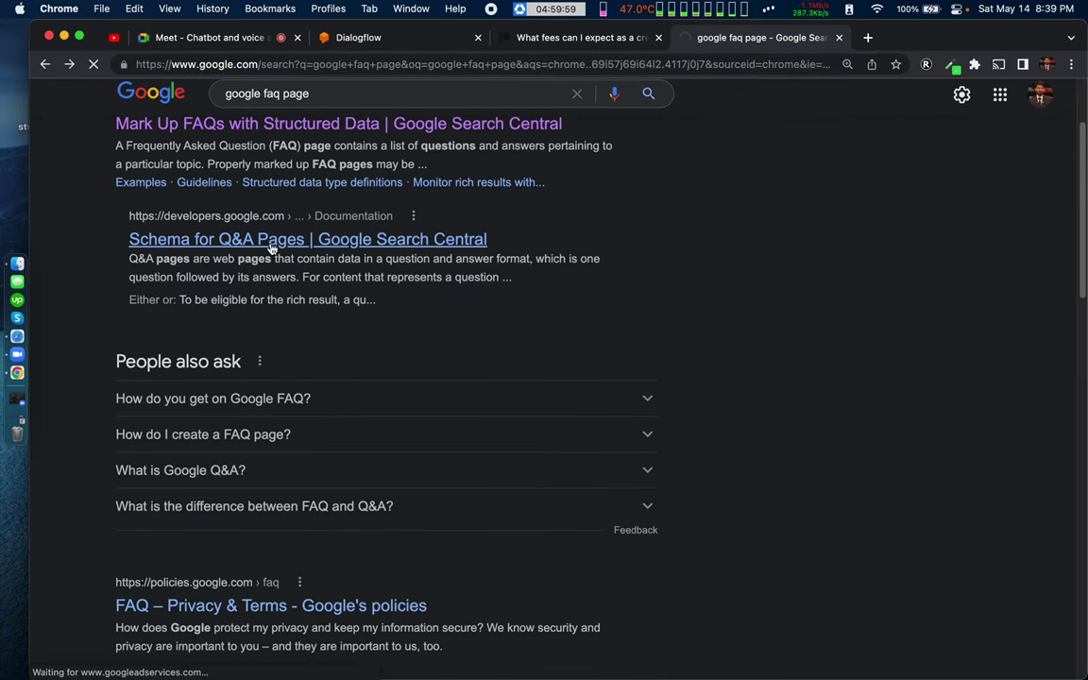
scroll(397, 592, down, 2)
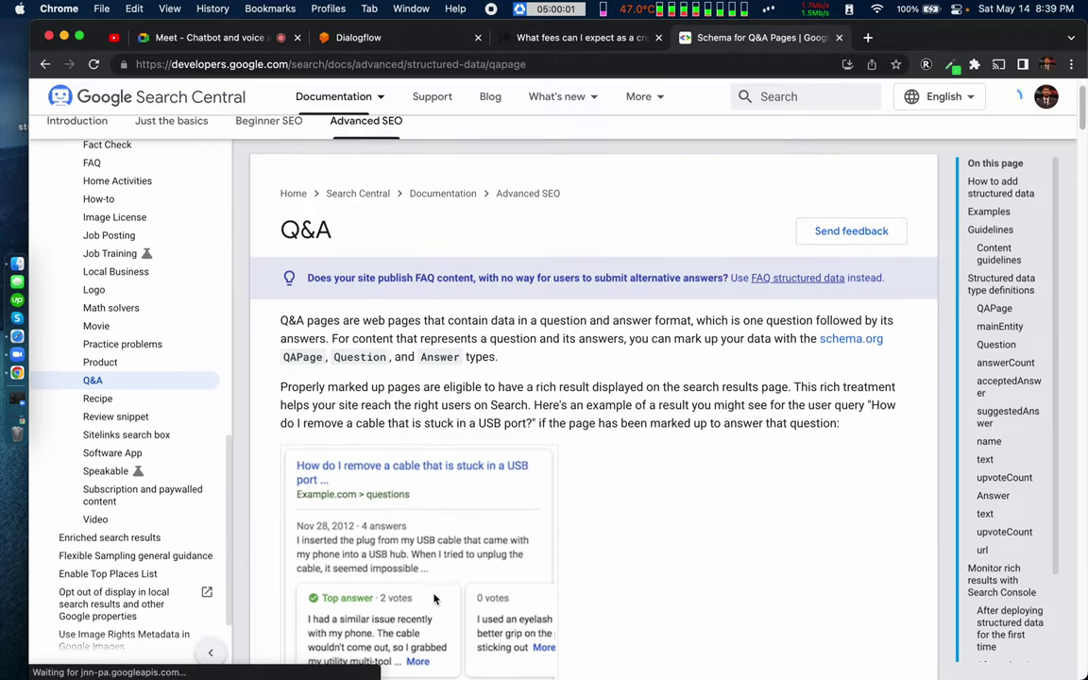
scroll(434, 598, down, 10)
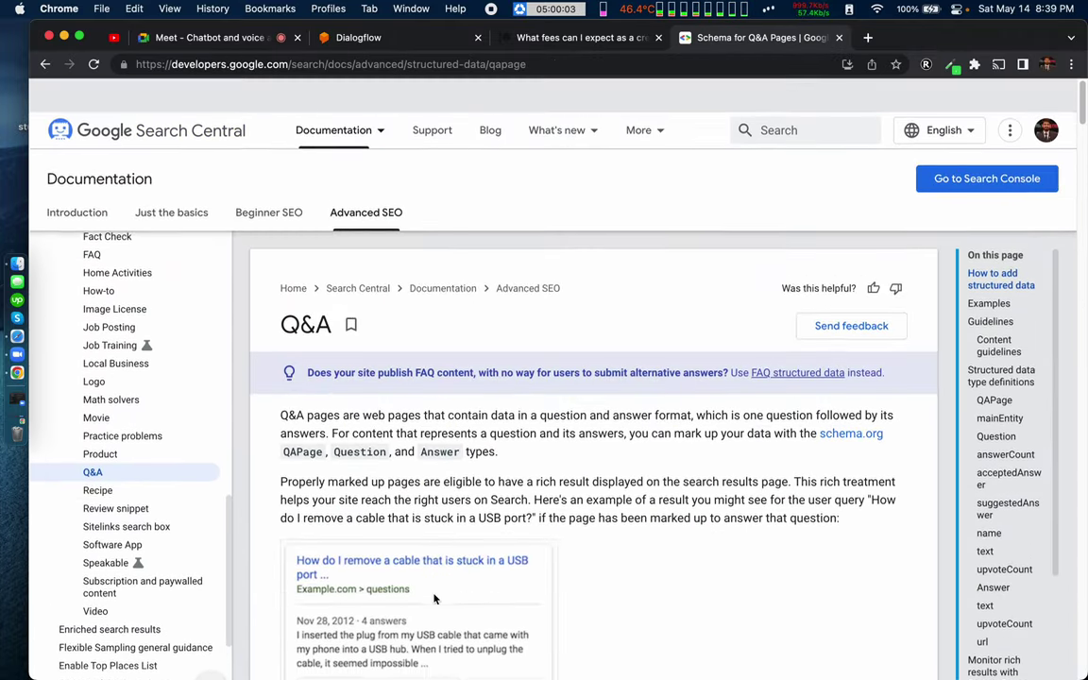
scroll(434, 598, down, 1)
Step: Search 'google seo faqs', then show the in-call chat messages in the Meet call
click(268, 67)
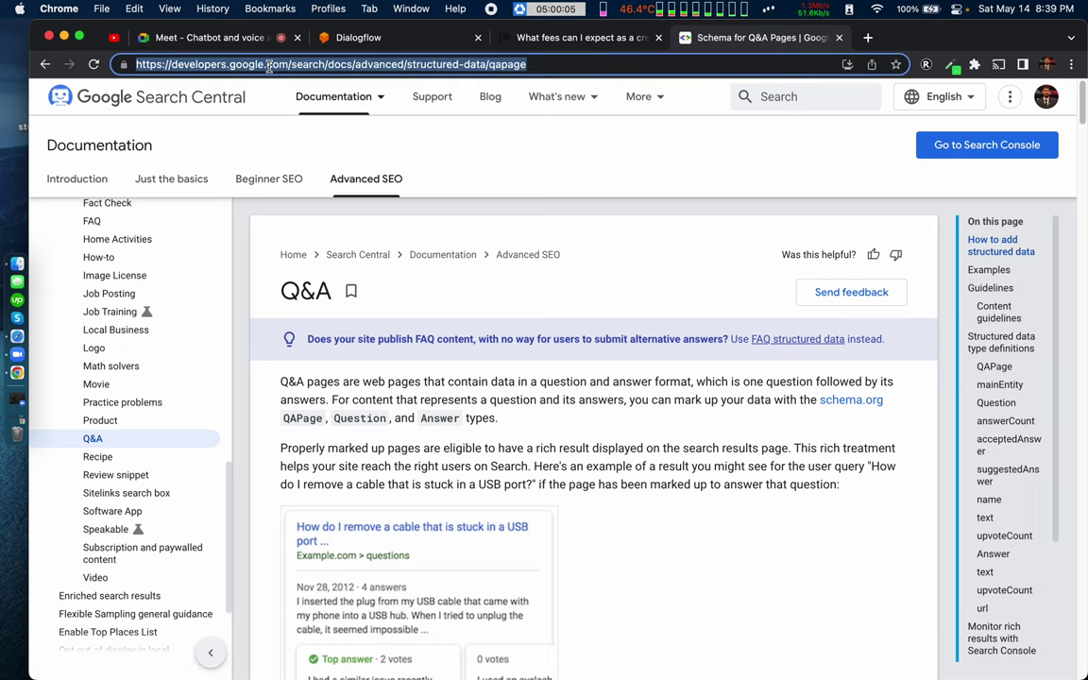
text(google seo )
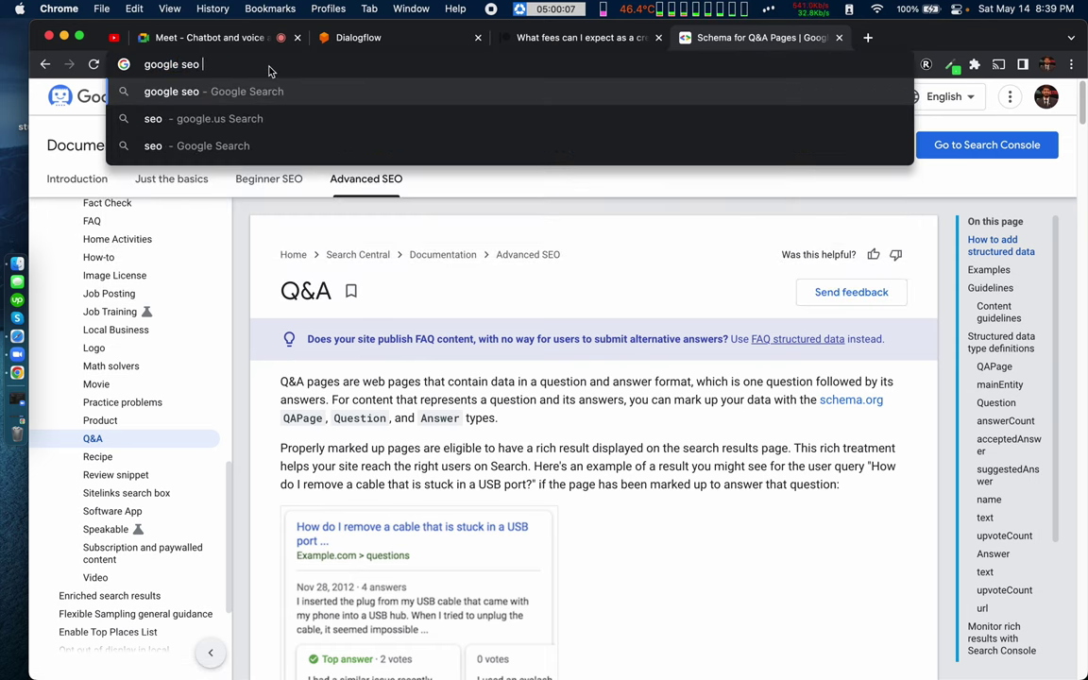
text(faqs)
key(Return)
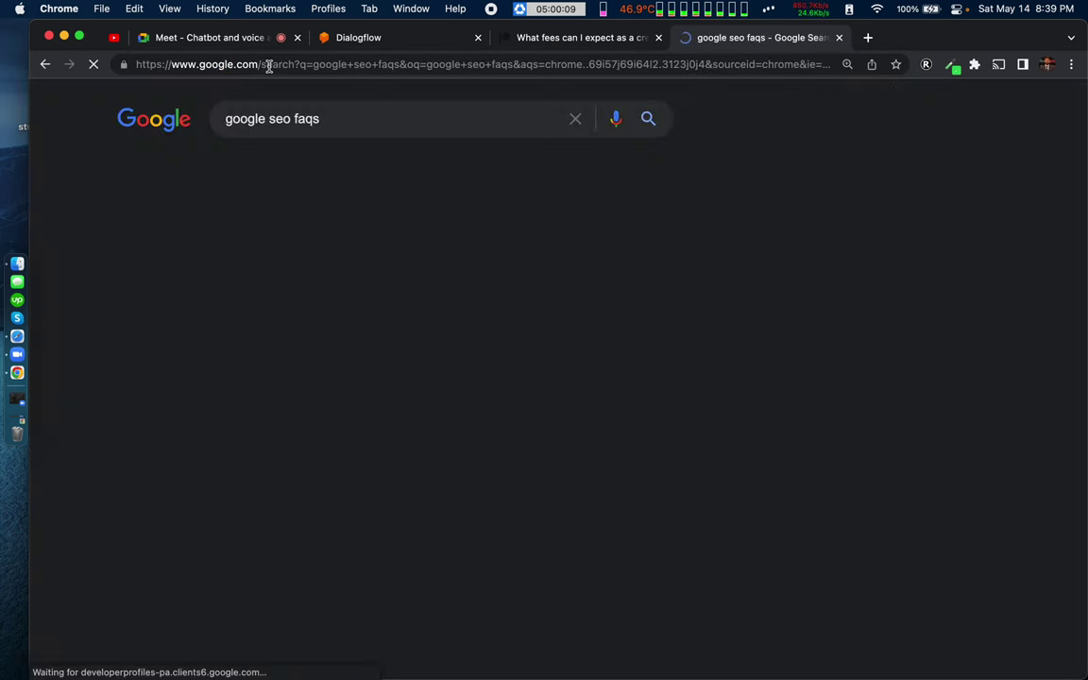
scroll(132, 444, down, 5)
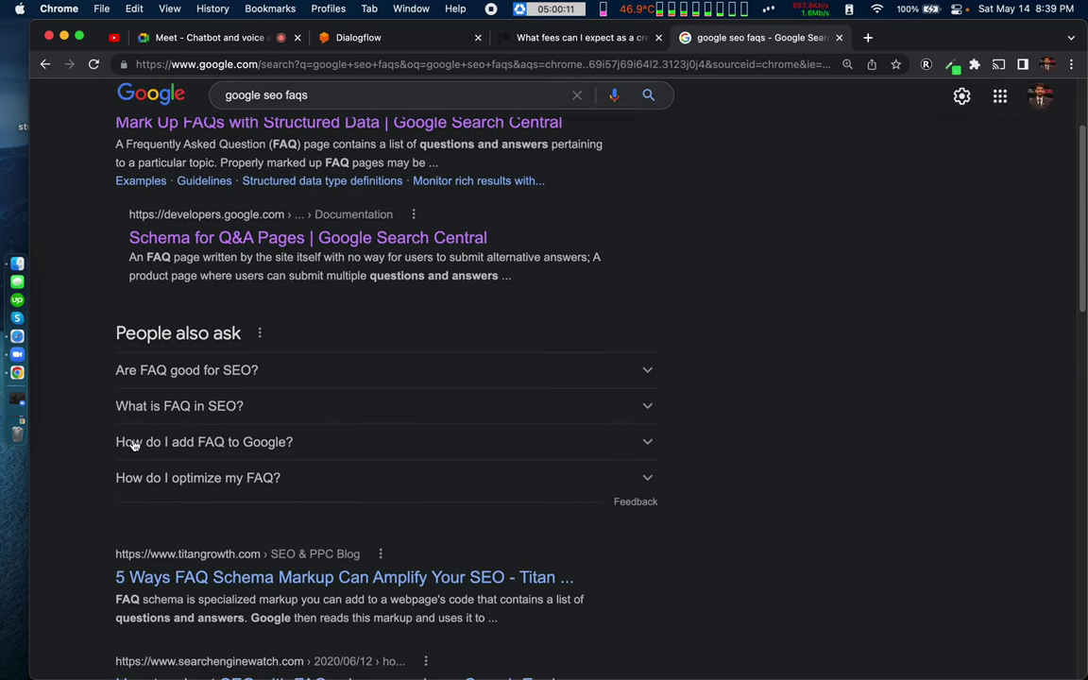
scroll(132, 444, down, 2)
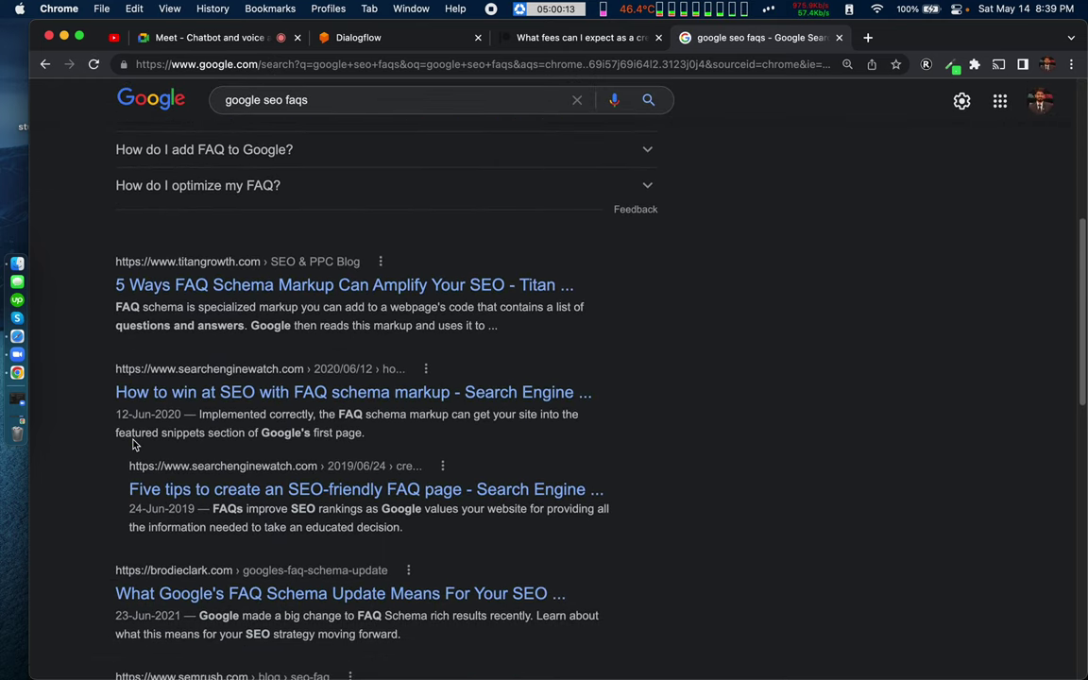
click(210, 37)
click(880, 597)
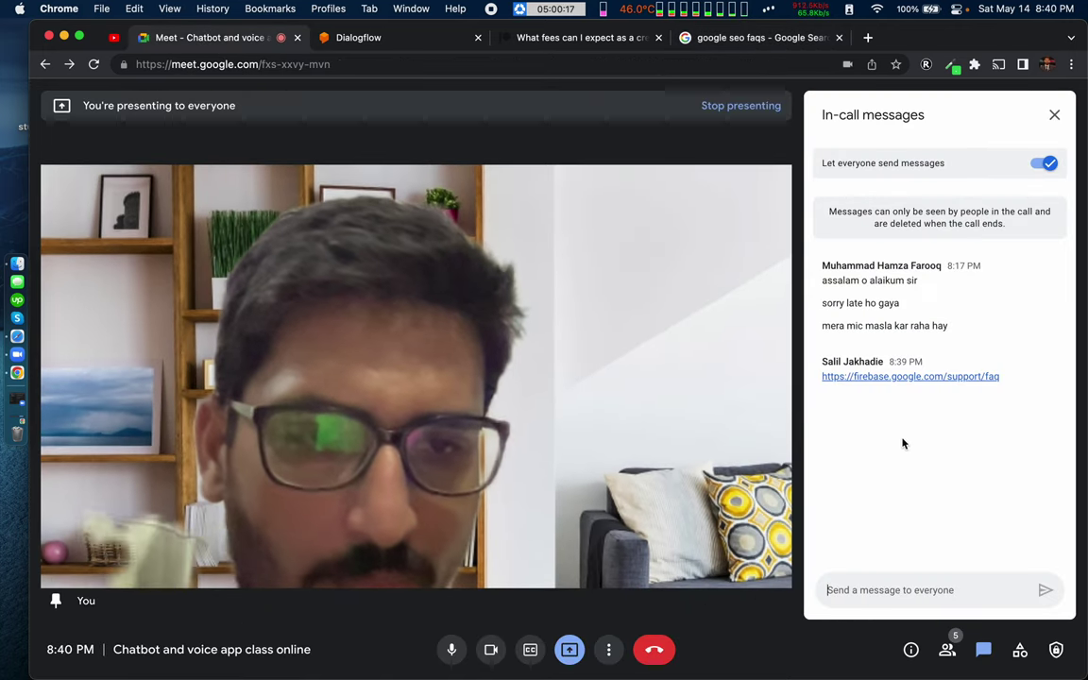
Step: Open the shared firebase.google.com/support/faq link, copy its URL, and expand 'What is a Firebase project?'
click(906, 377)
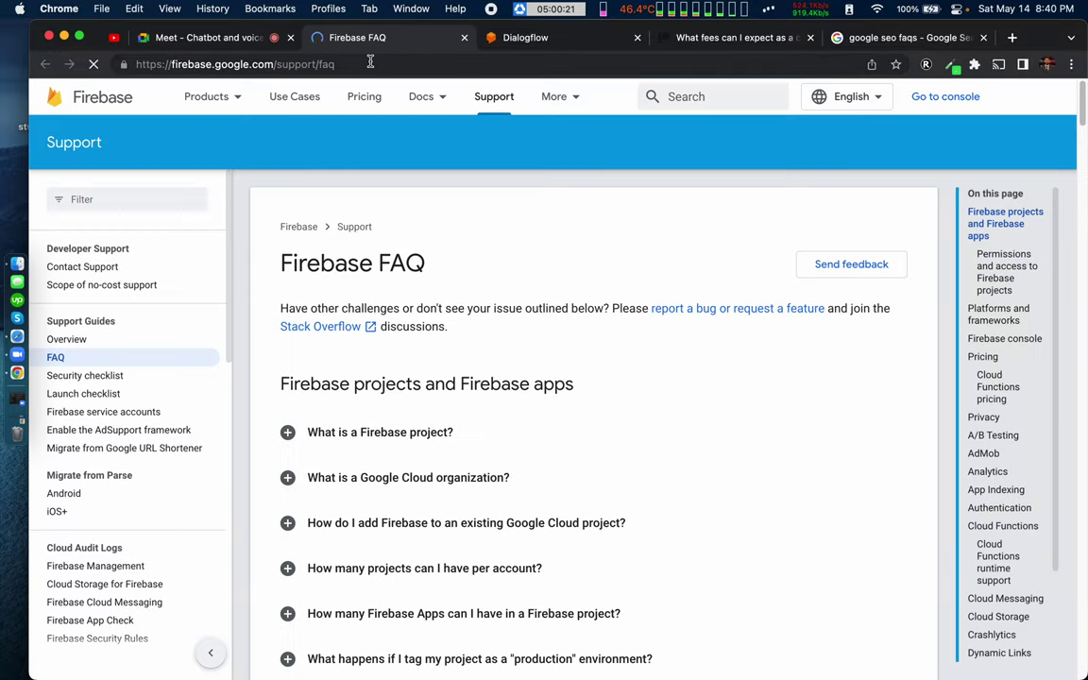
click(370, 63)
key(super+c)
scroll(440, 457, down, 1)
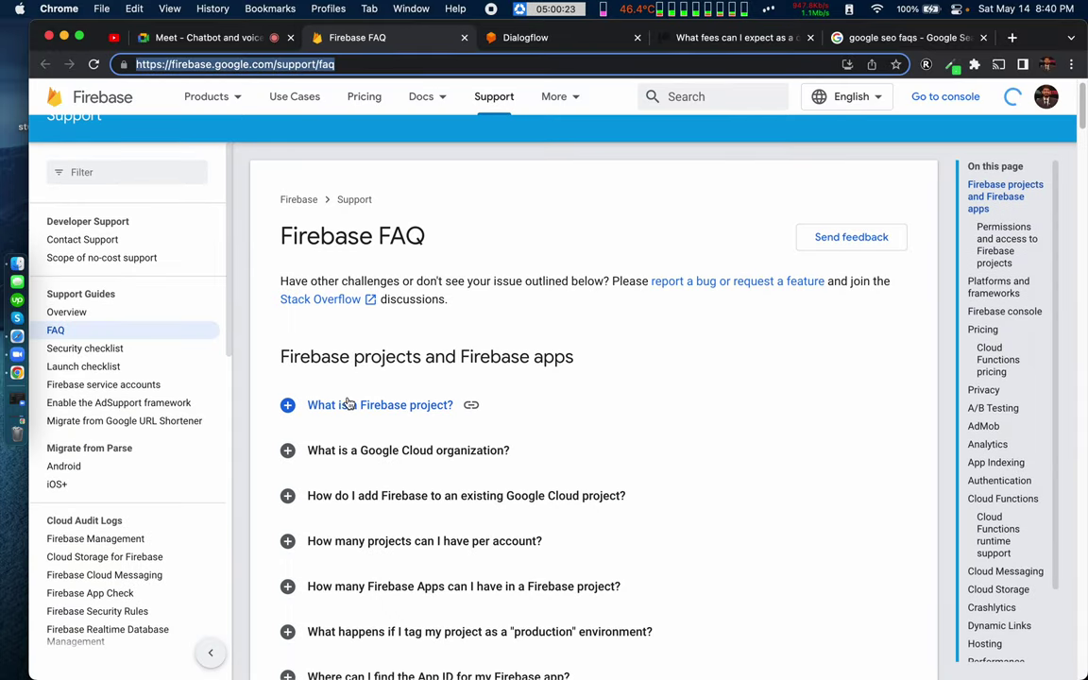
click(285, 404)
scroll(283, 401, down, 2)
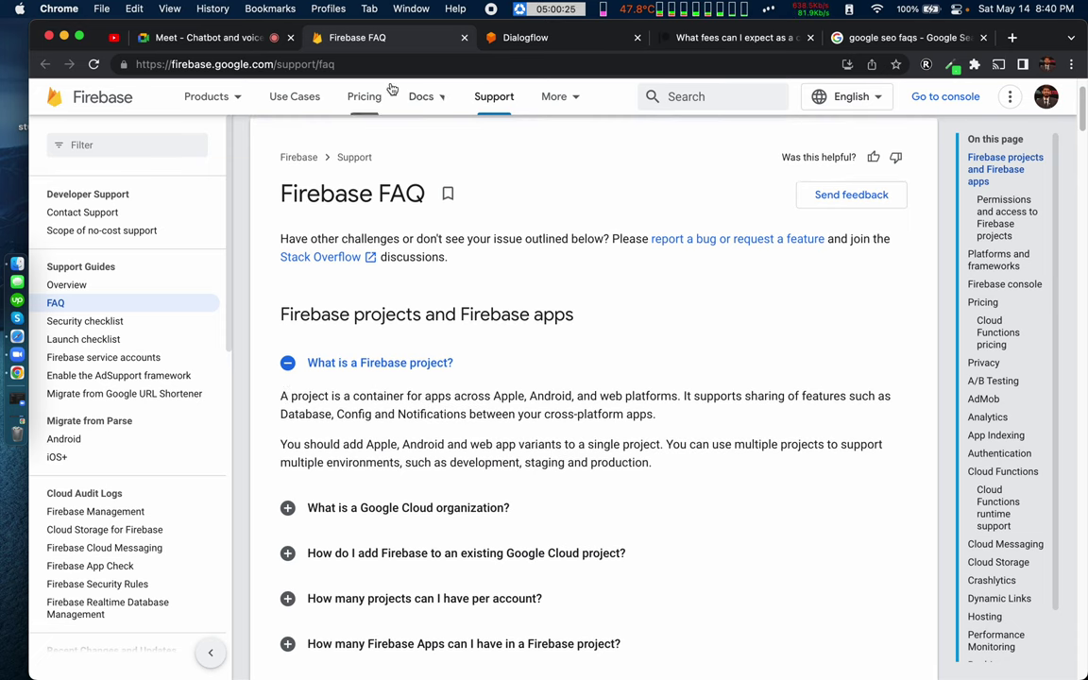
Step: Start a 'firebase faq' document in patreon faq with knowledge type FAQ and mime type text/html
click(556, 42)
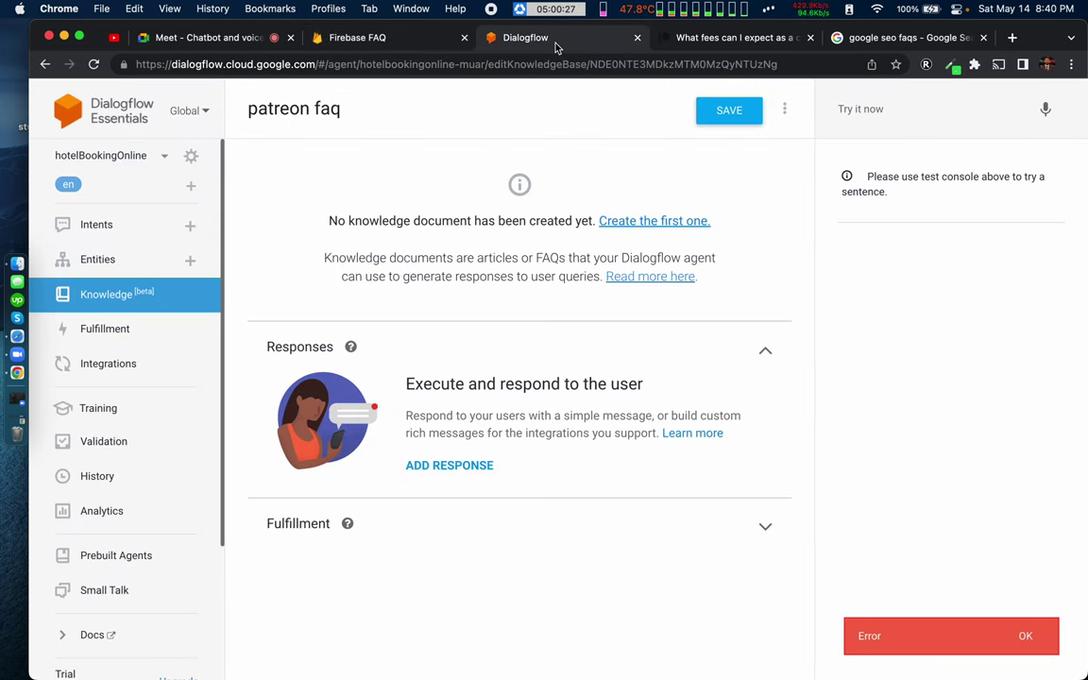
click(641, 220)
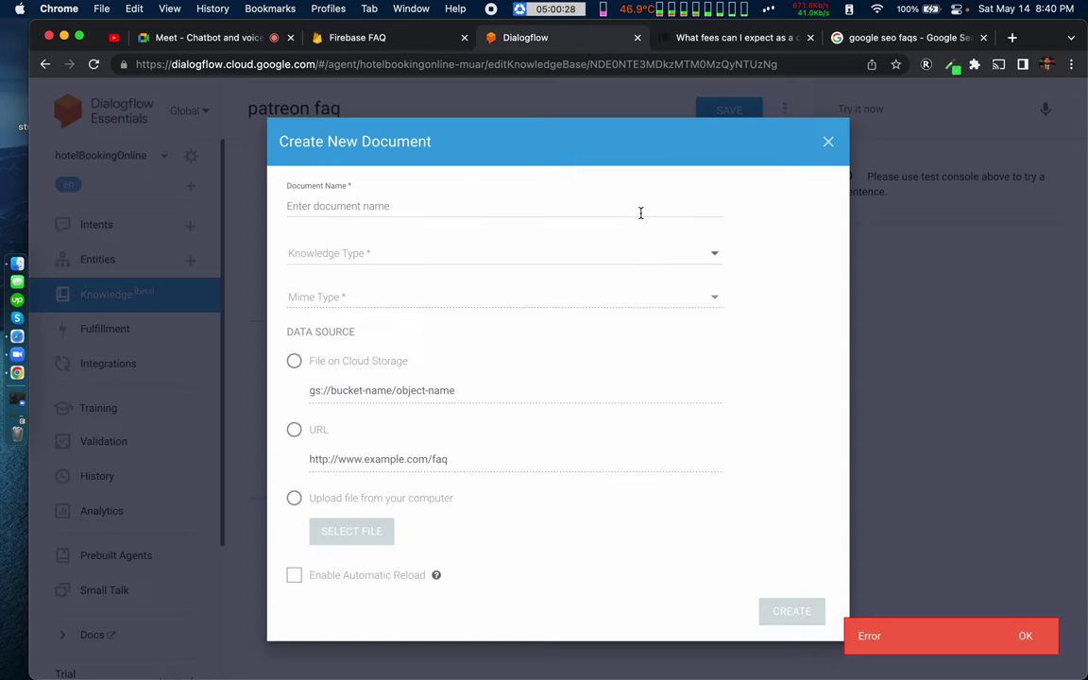
click(306, 206)
text(firebase faq)
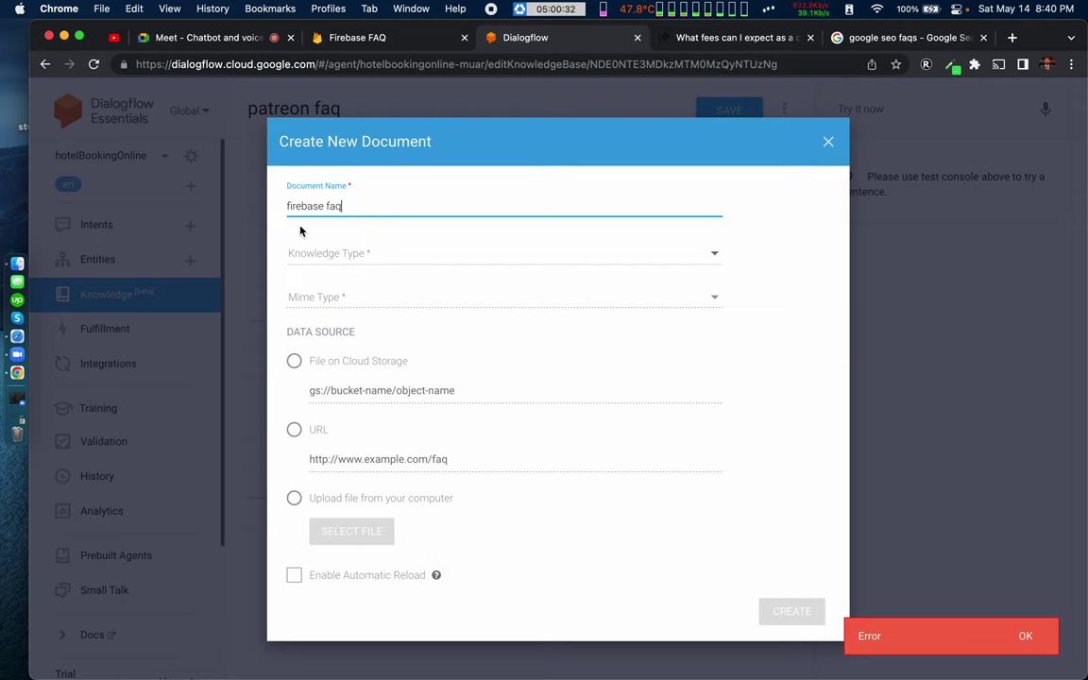
click(310, 262)
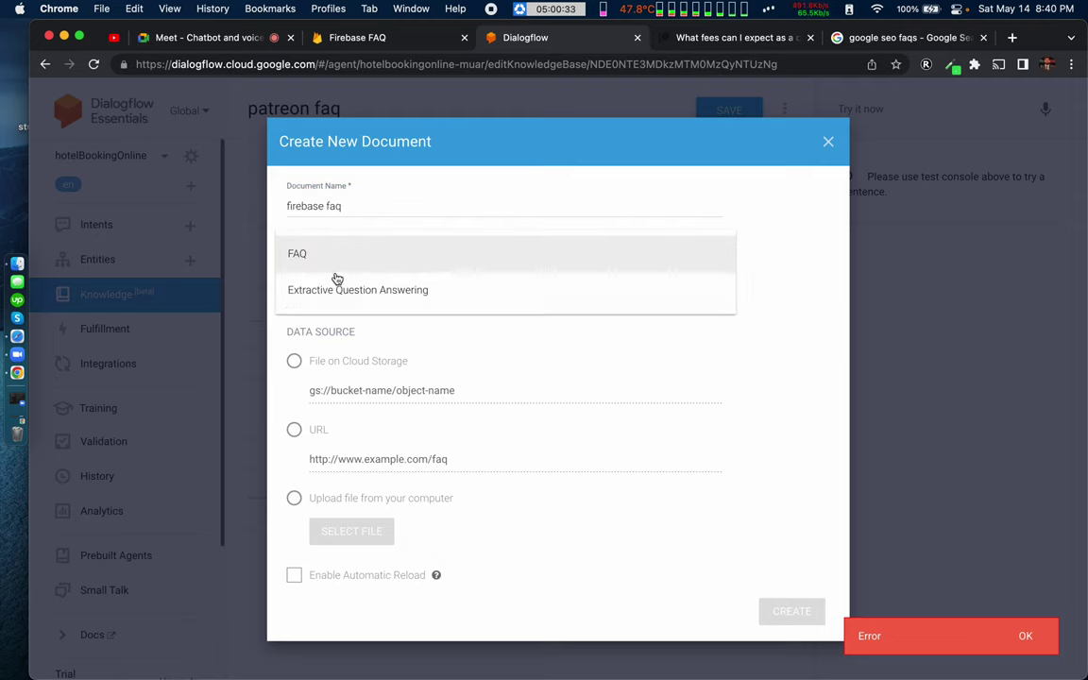
click(318, 257)
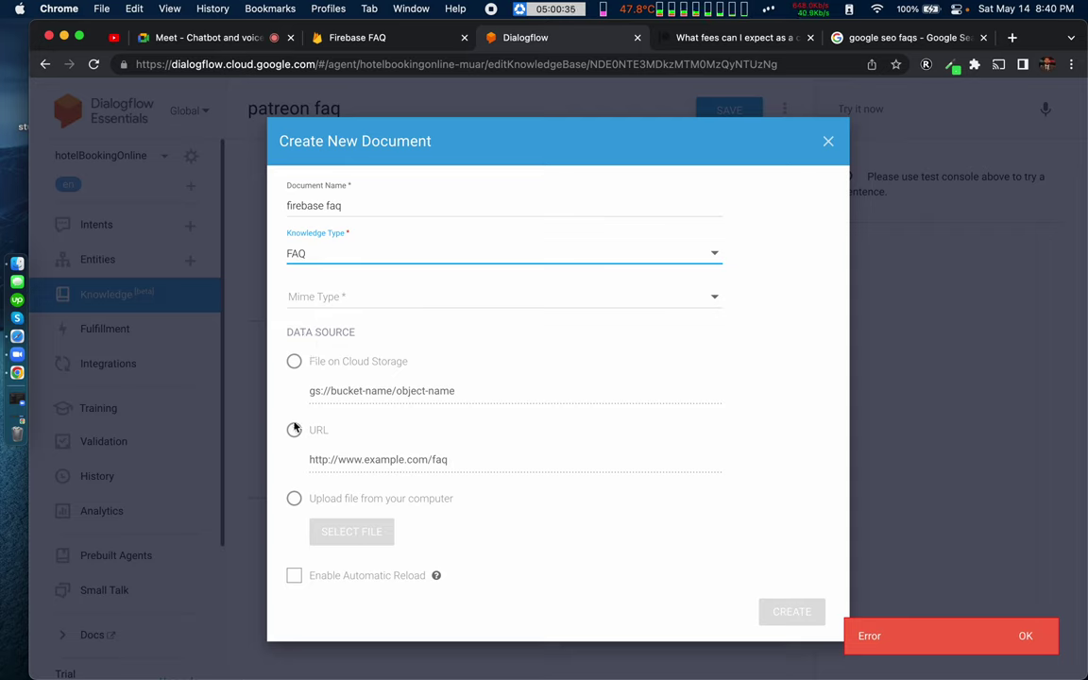
click(293, 430)
click(315, 296)
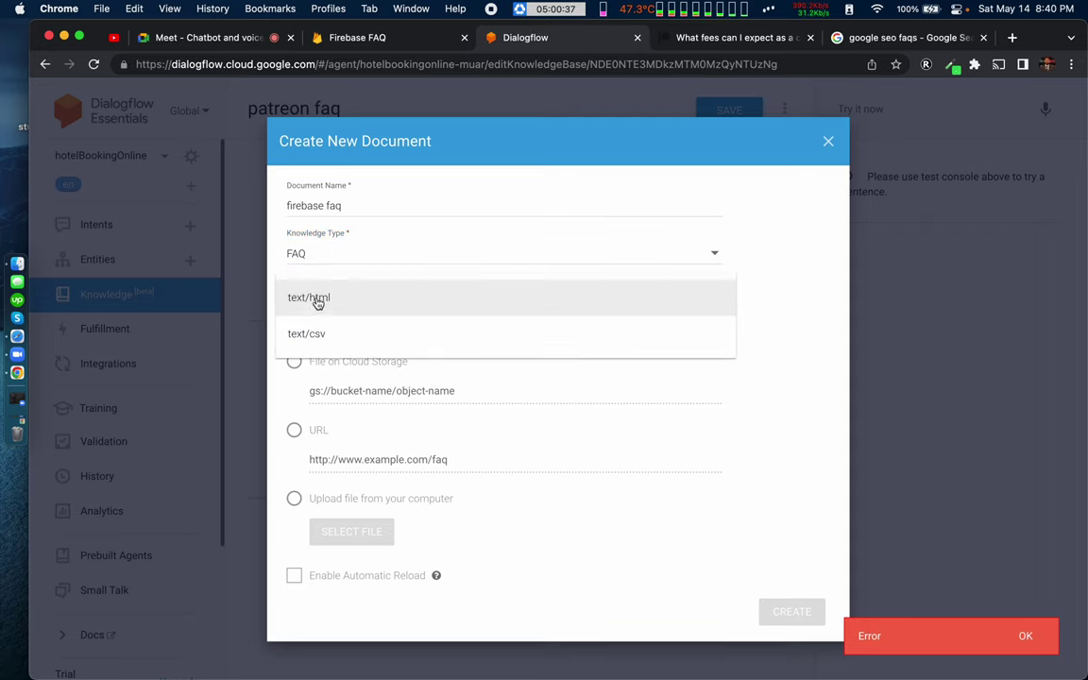
click(321, 300)
Step: Source it from the pasted Firebase FAQ URL with automatic reload, create it, and dismiss the error notice
click(294, 430)
click(353, 456)
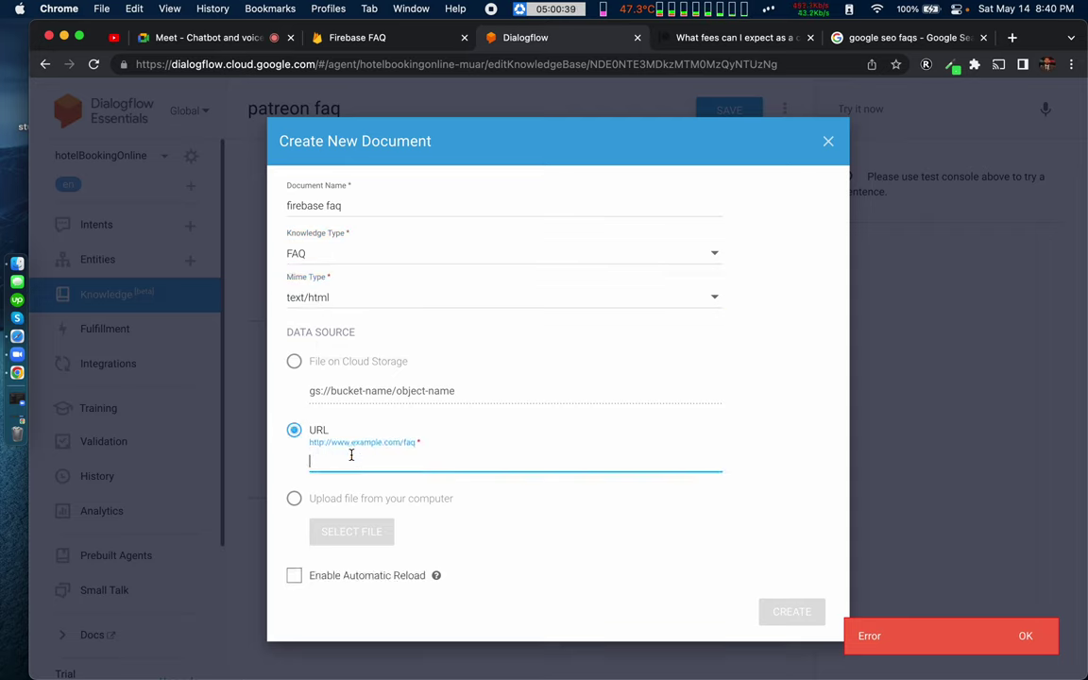
key(super+v)
click(294, 576)
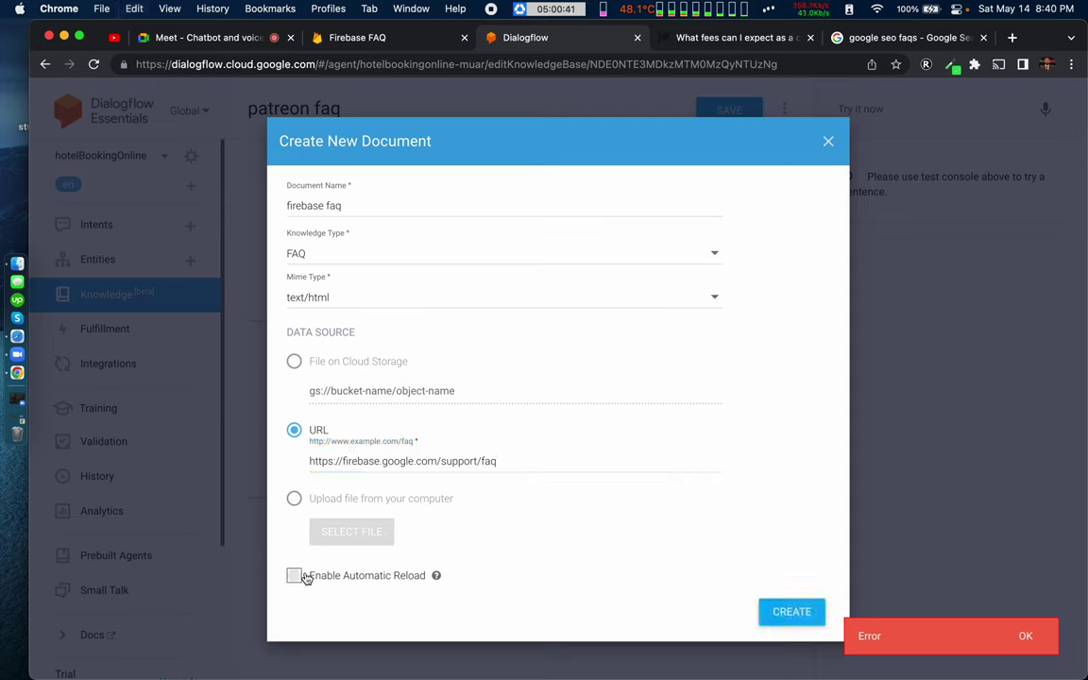
click(779, 611)
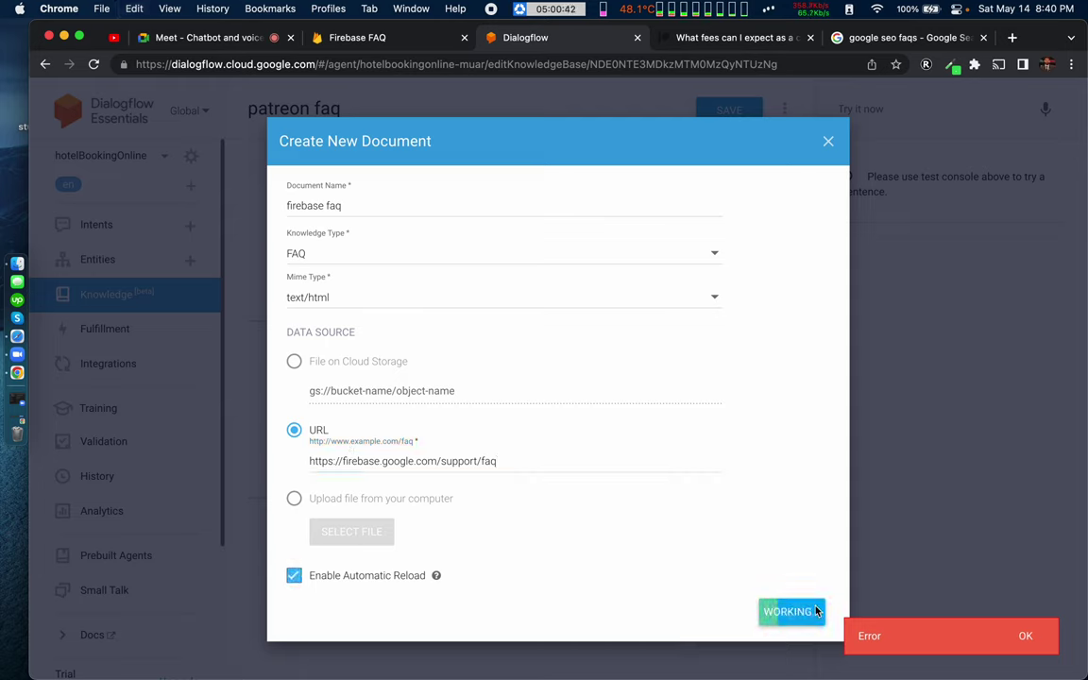
click(1026, 636)
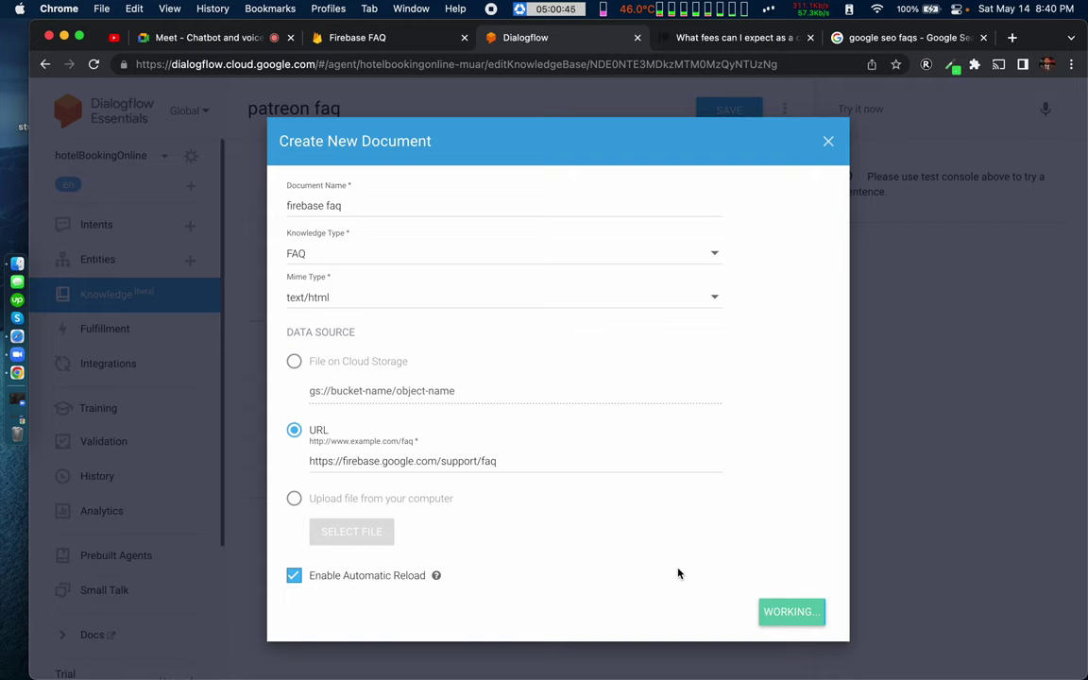
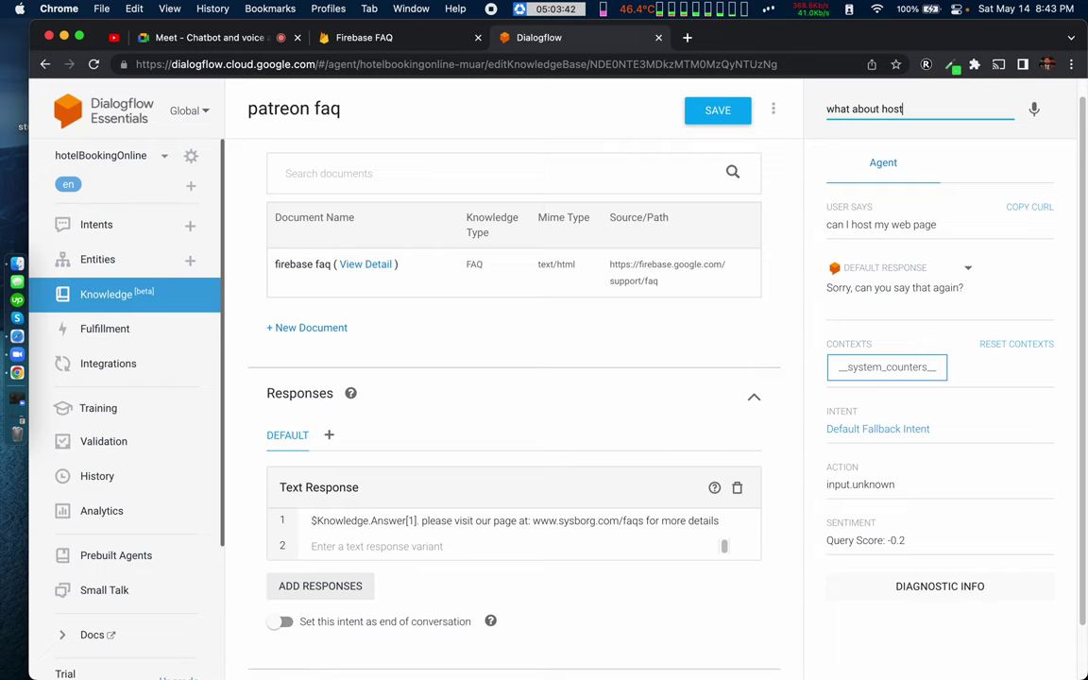
Step: Submit the test question 'what about hosting' to the agent; it gets the Default Fallback Intent
key(Return)
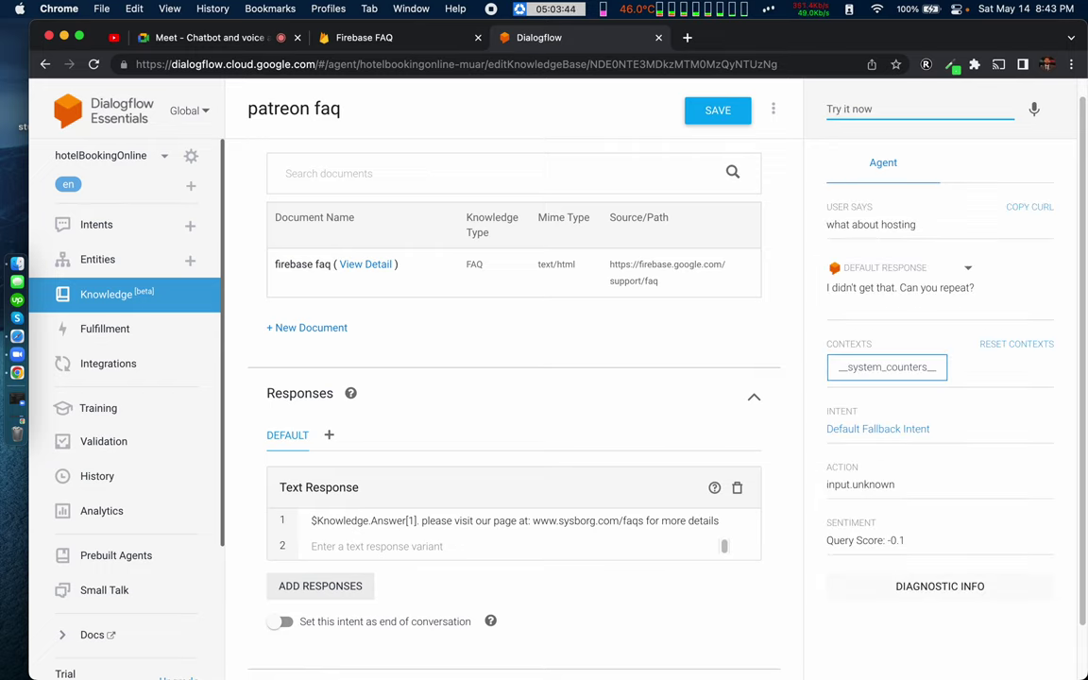
Step: Open the firebase faq document's detail page and scroll through its extracted Q&A entries
click(359, 268)
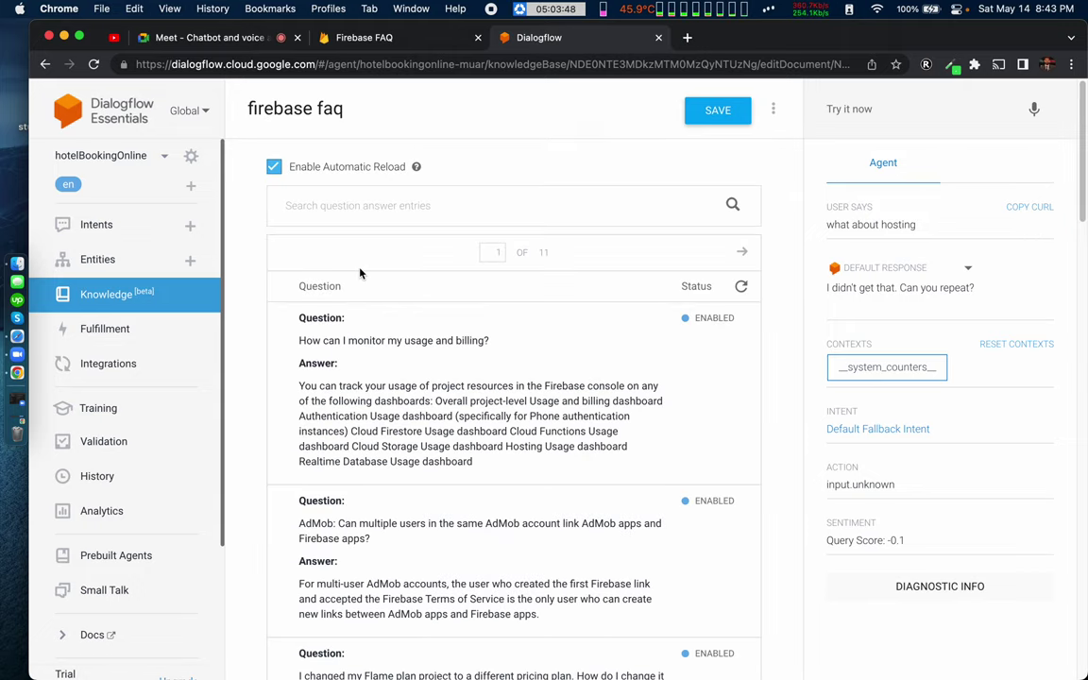
scroll(343, 420, down, 3)
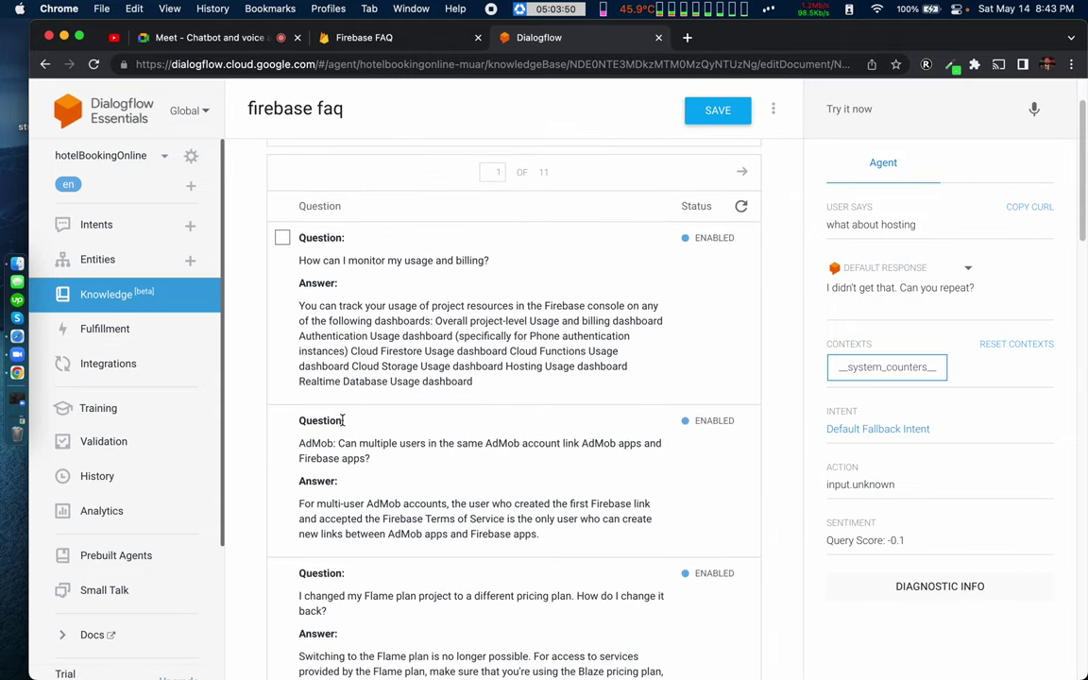
scroll(343, 420, down, 5)
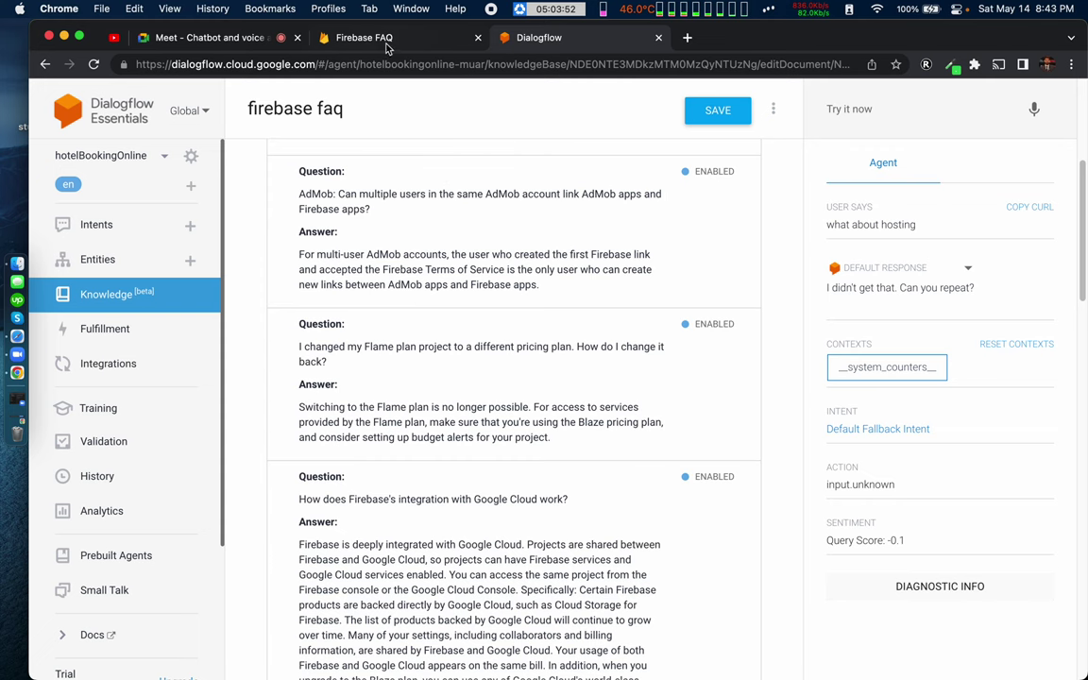
Step: On the Firebase FAQ page, expand the Node.js 12 upgrade answer, then return to Dialogflow
click(385, 42)
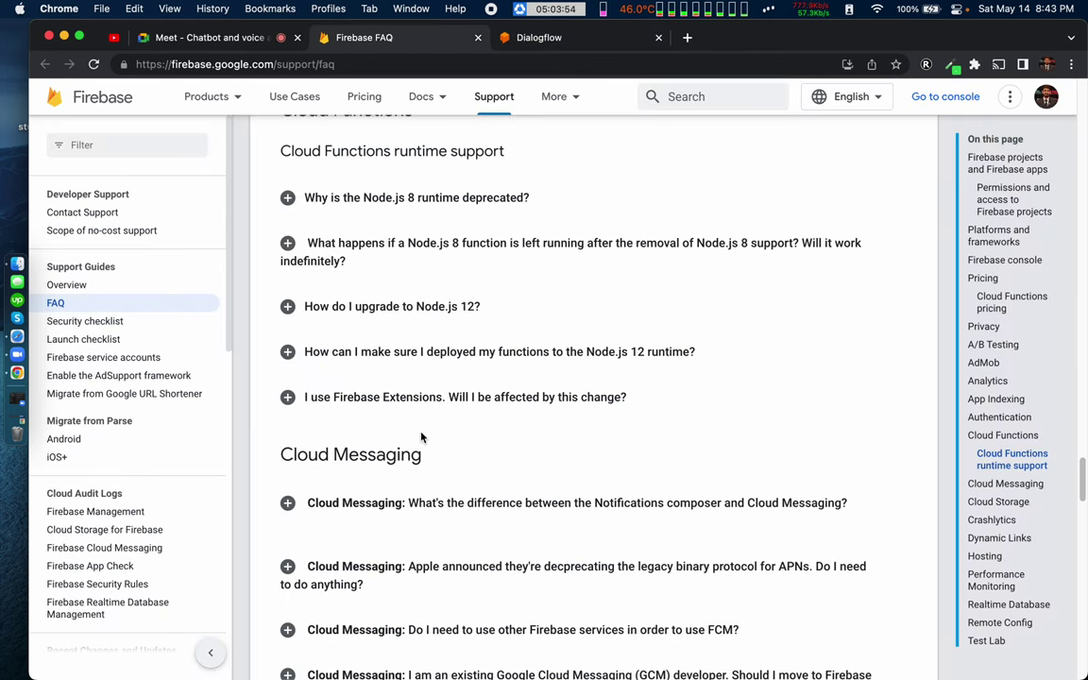
scroll(422, 436, down, 1)
click(322, 288)
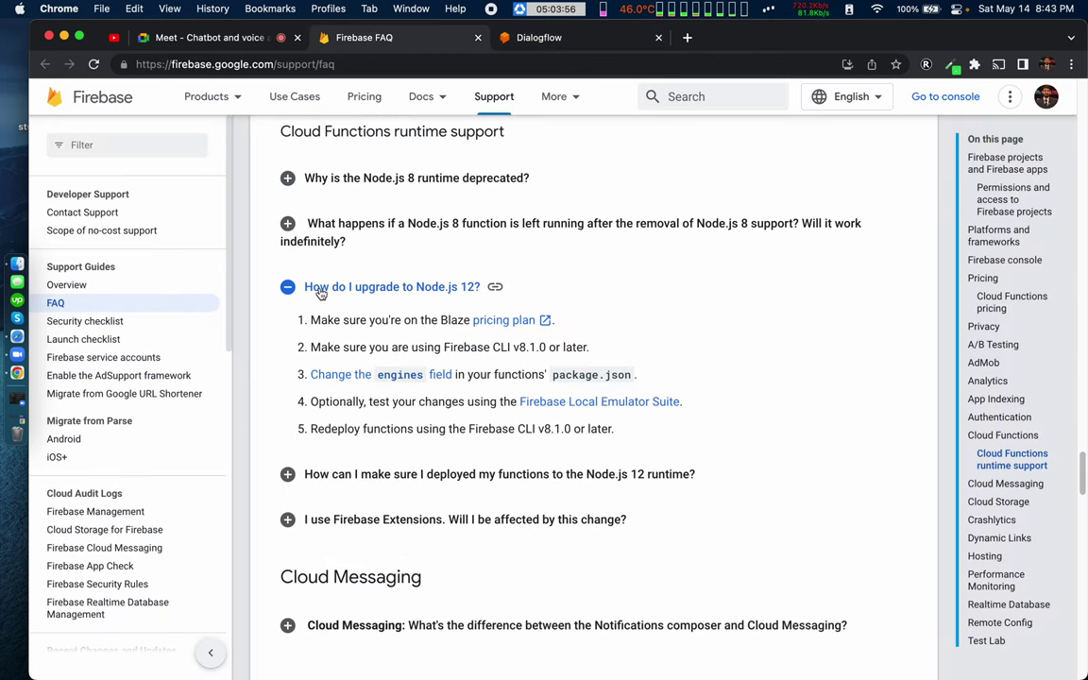
click(544, 40)
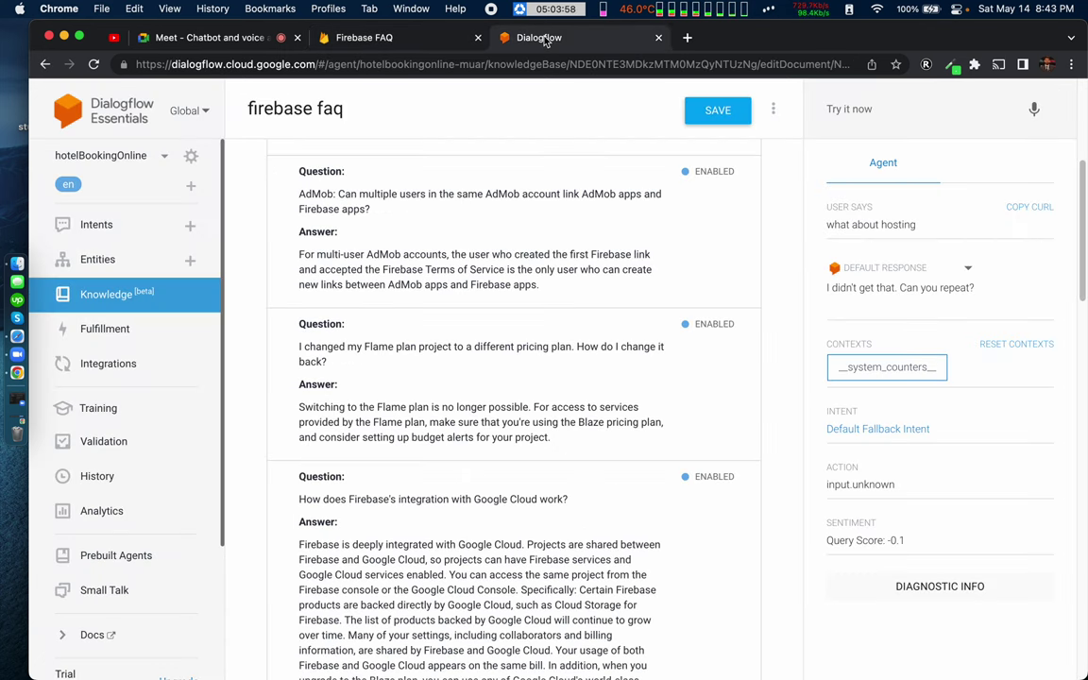
Step: Test 'how do i upgrade' in Try it now and review the agent's answer
click(887, 109)
text(how)
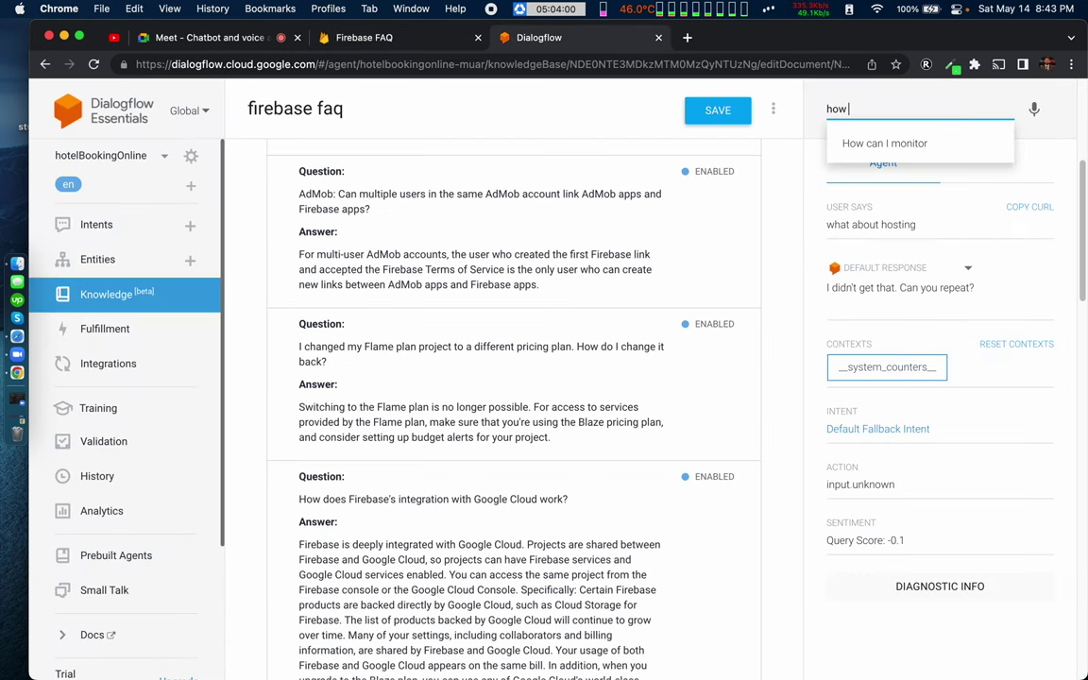
text( do i up)
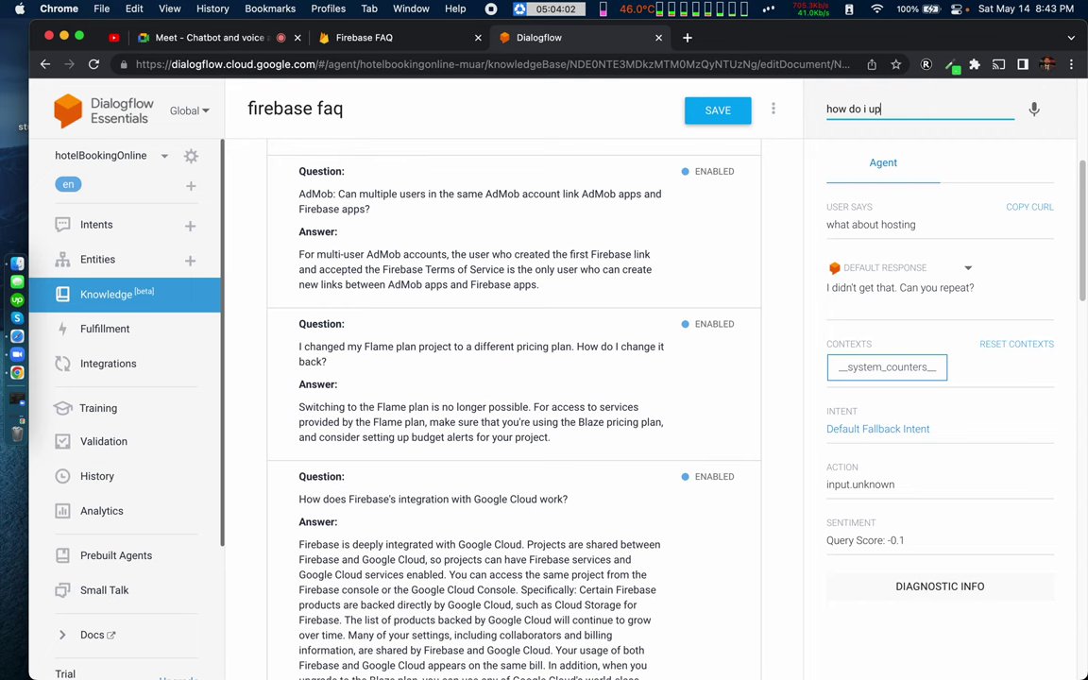
text(grade)
key(Return)
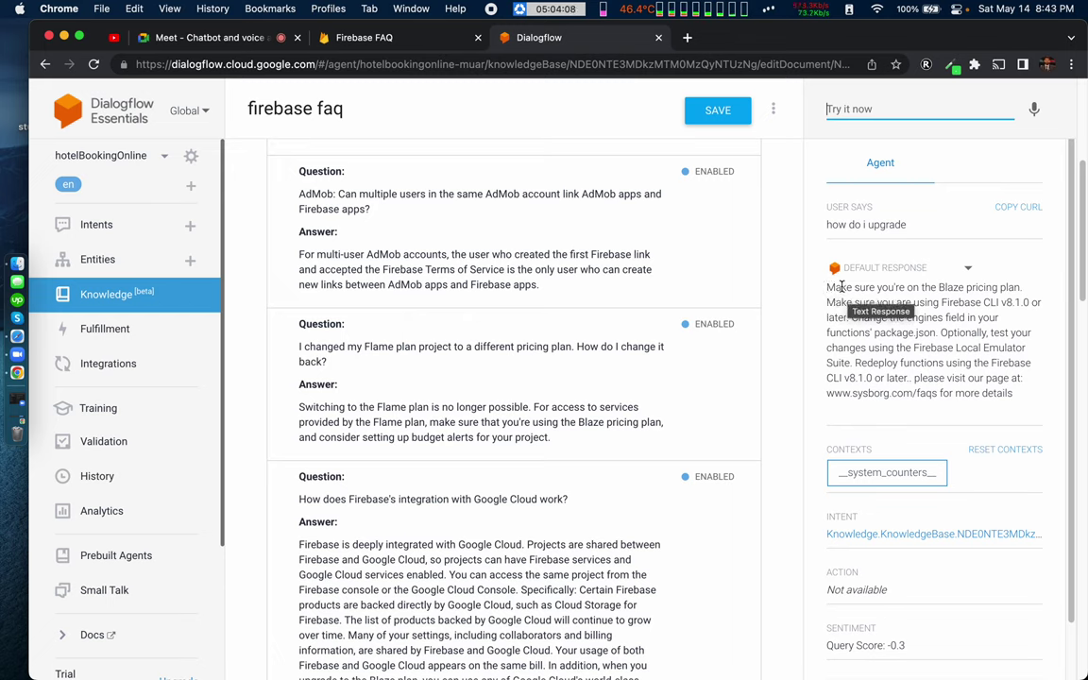
drag(840, 287, 1006, 320)
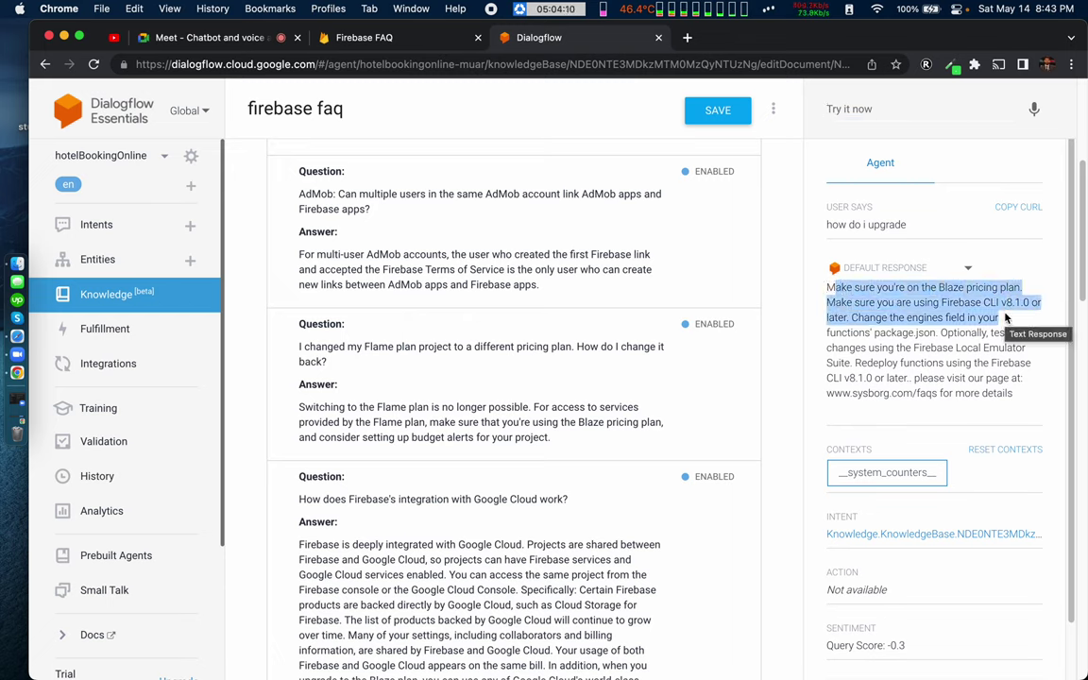
double_click(900, 334)
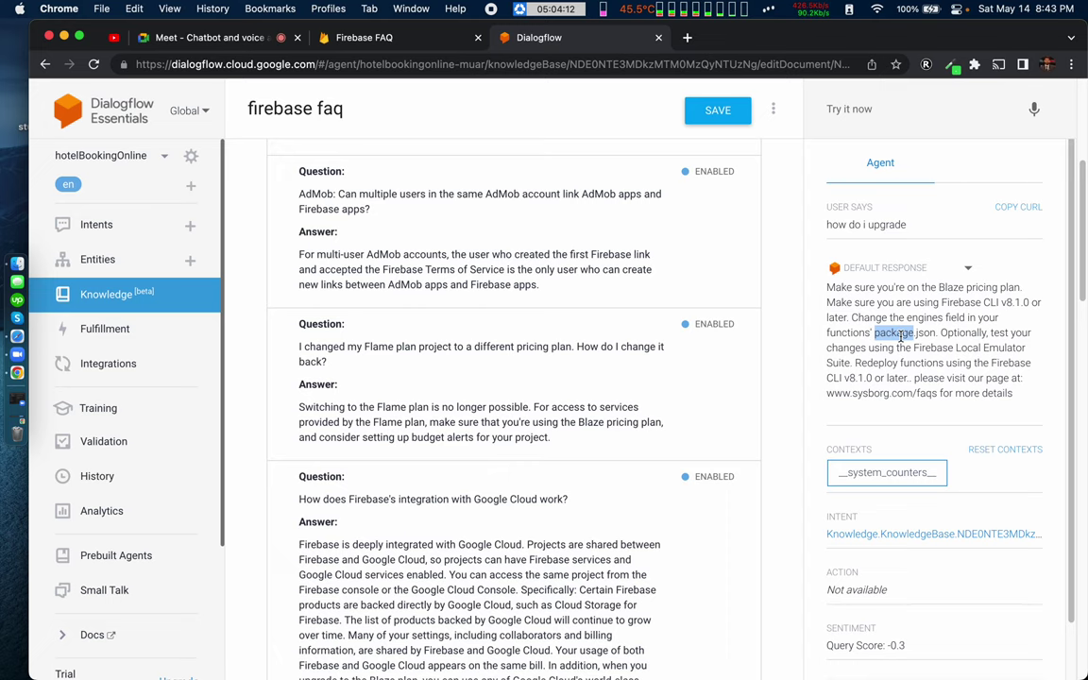
Step: Ask 'how do i upgrade node' using the earlier suggestion and send it to the agent
click(886, 109)
text(how)
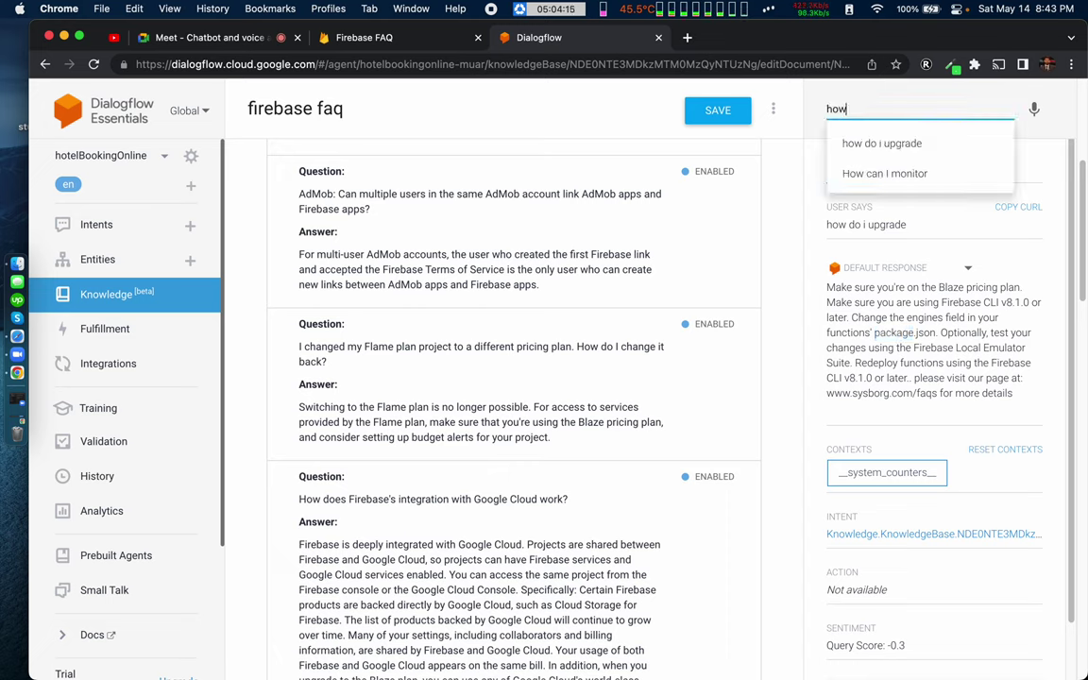
key(Down)
key(Return)
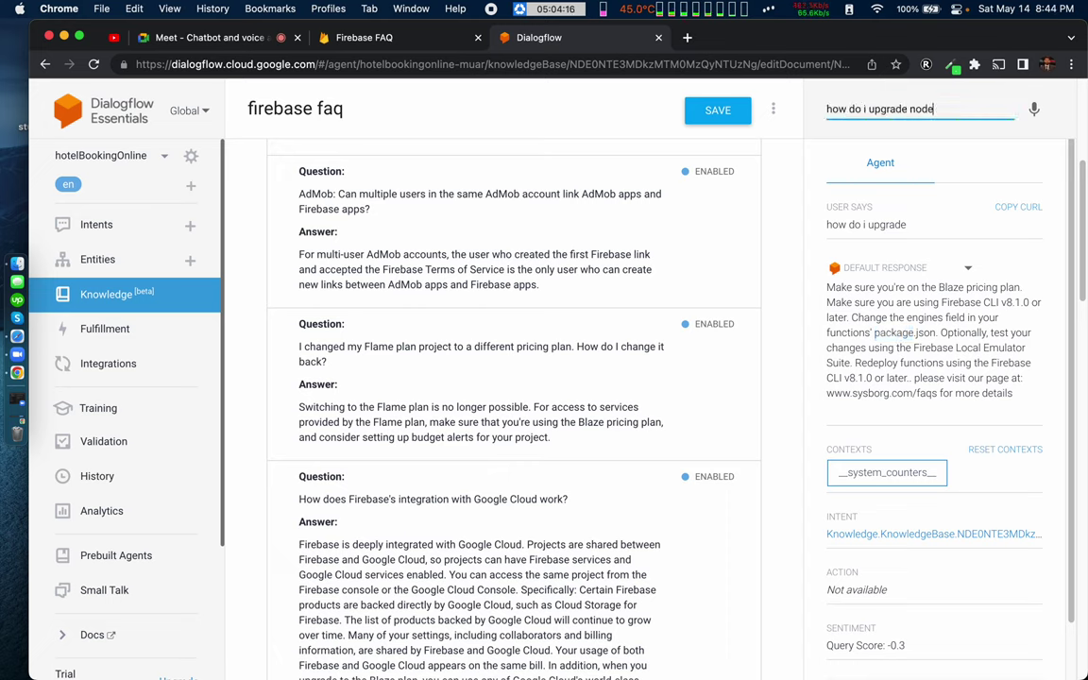
key(Return)
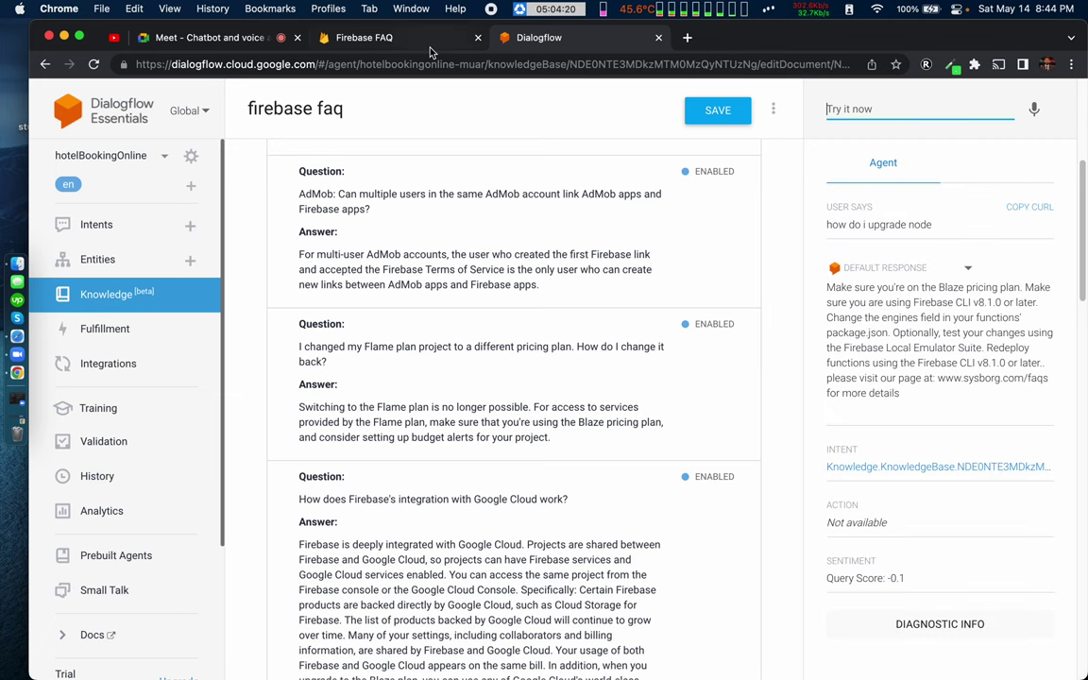
Step: Compare with the upgrade steps in the Firebase FAQ's Node.js 12 answer
click(388, 40)
drag(311, 319, 485, 401)
click(486, 402)
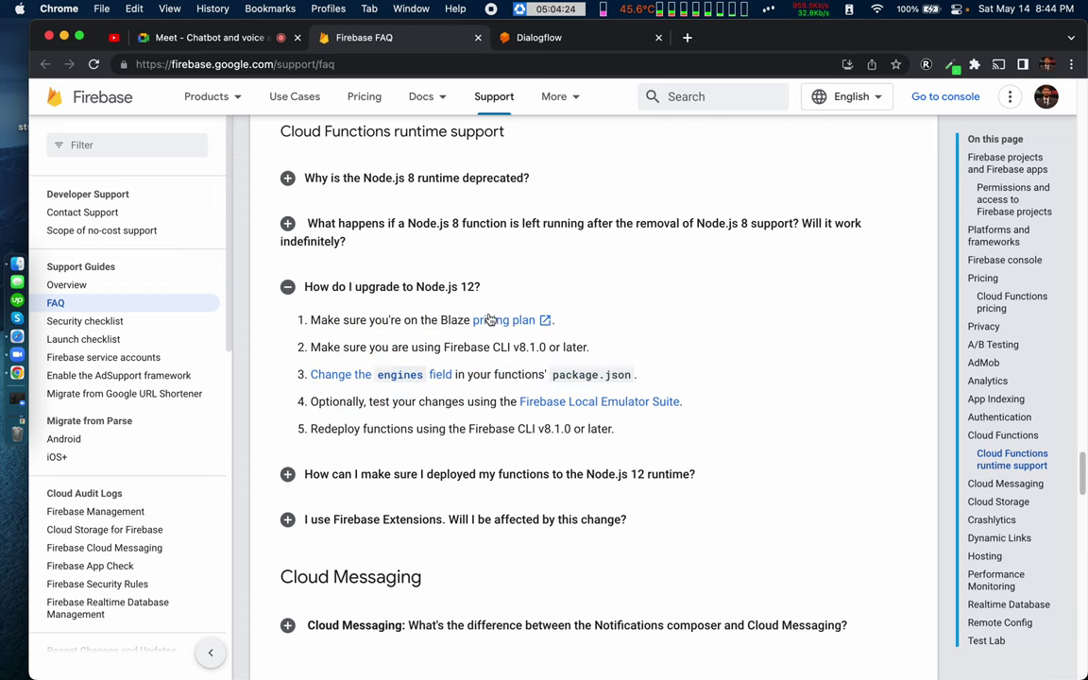
click(540, 35)
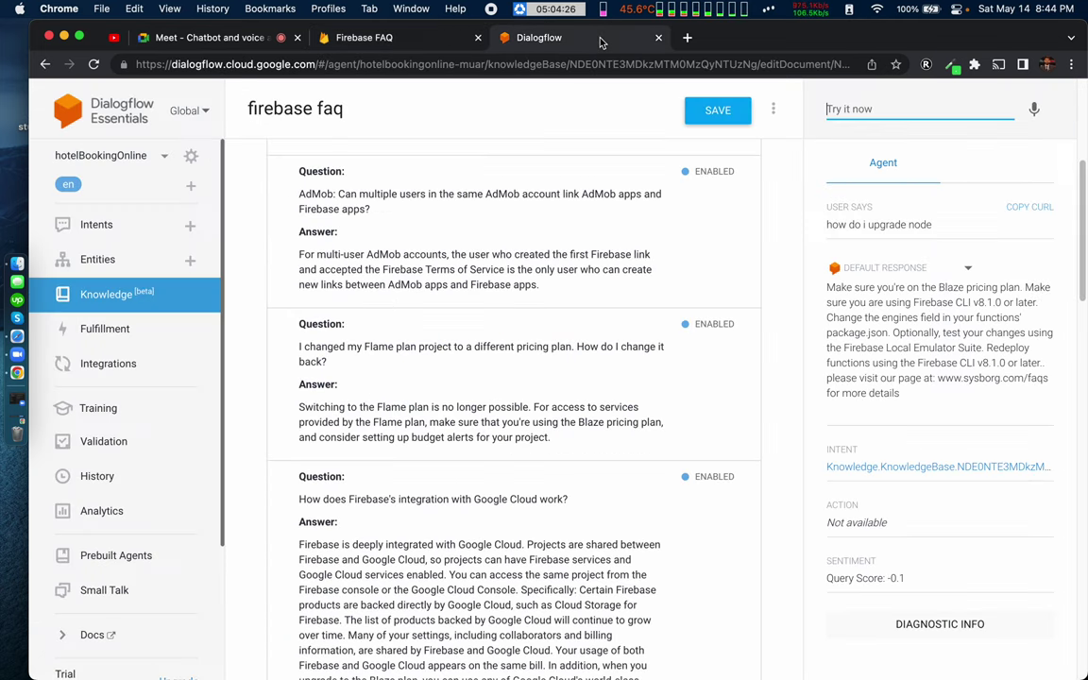
Step: Inspect the agent's answer, including its appended visit-our-page sentence
drag(923, 287, 1002, 304)
click(1005, 305)
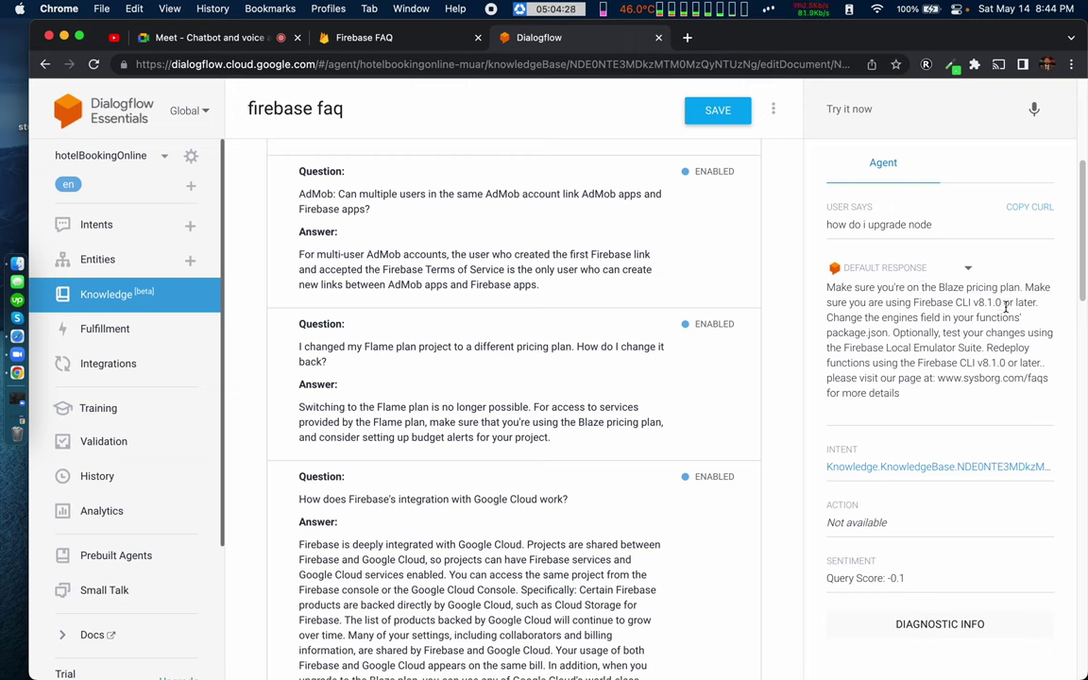
drag(863, 331, 913, 332)
click(946, 349)
triple_click(845, 370)
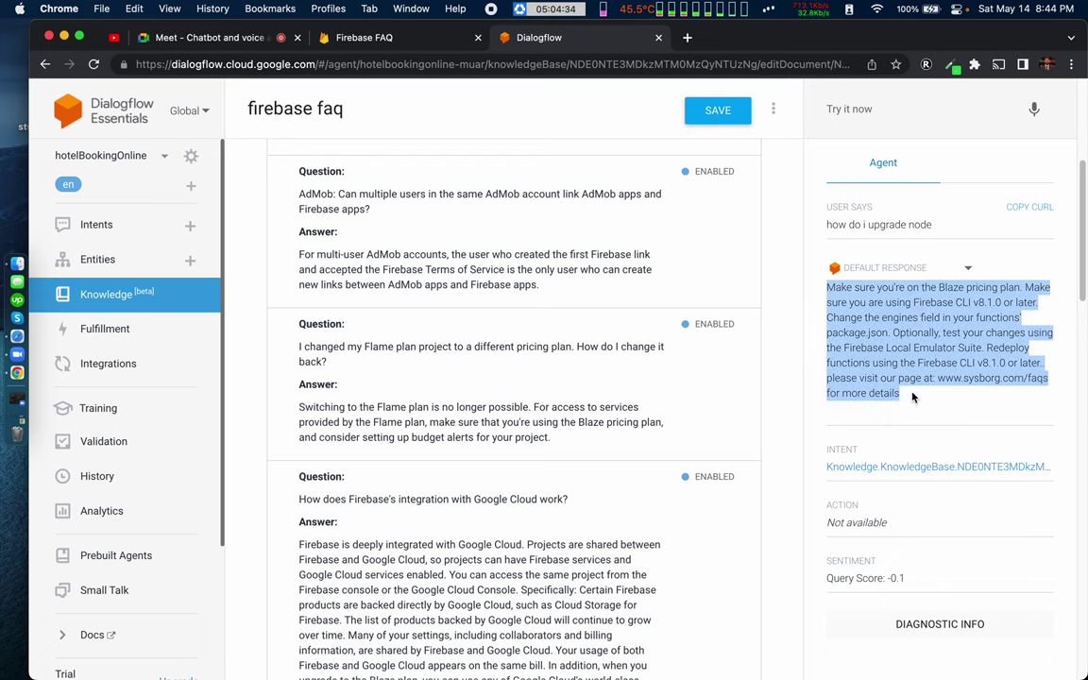
drag(913, 397, 835, 381)
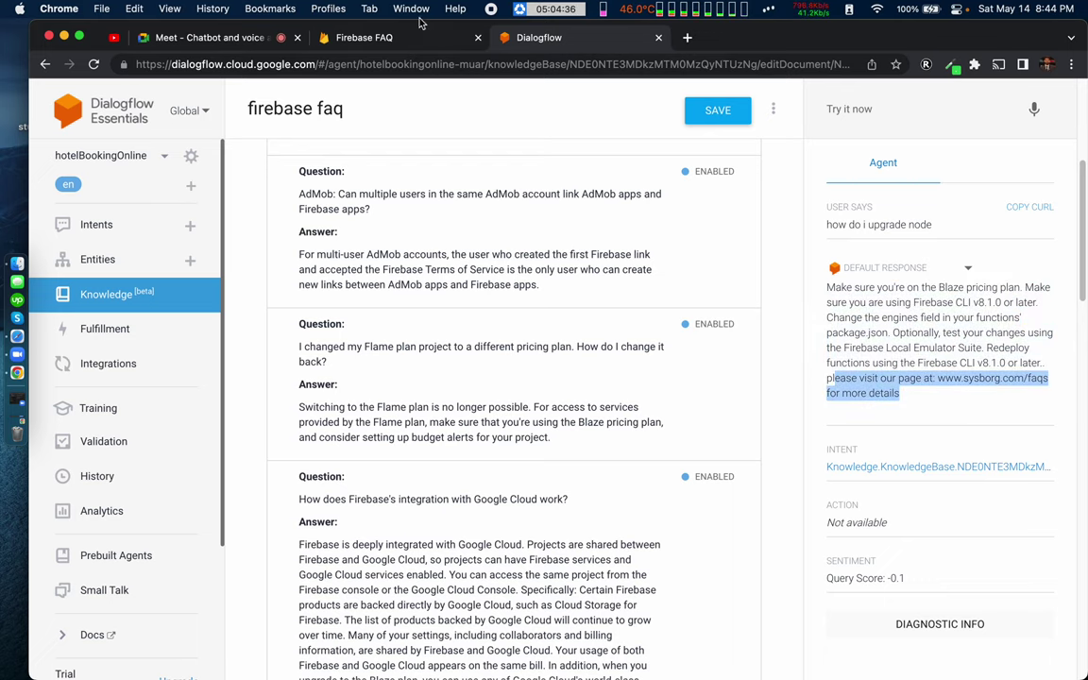
click(422, 37)
Step: Expand the Remote Config answer on fetched values not changing the app, then return to Dialogflow
scroll(432, 451, down, 15)
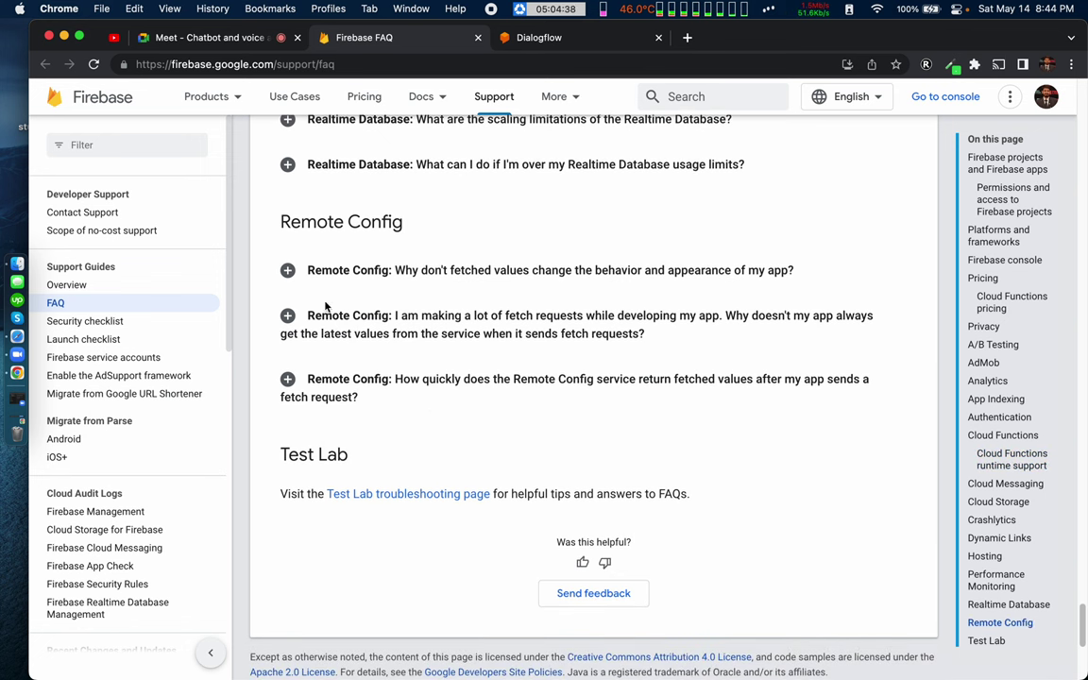
click(289, 271)
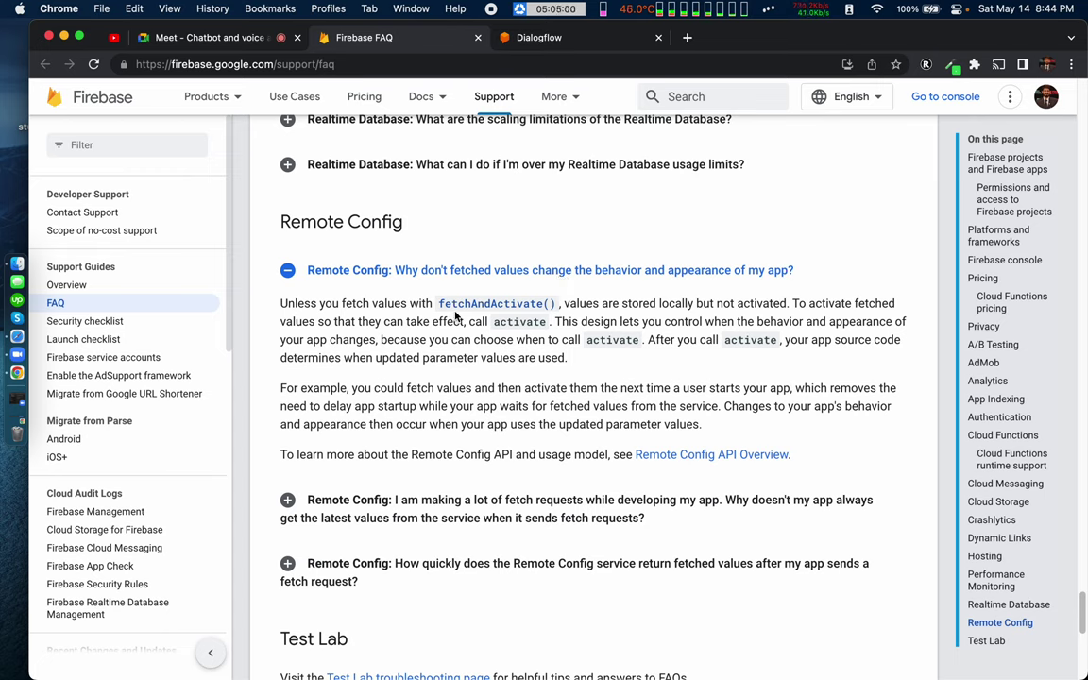
click(535, 40)
Step: Test the question 'why it doesnt change the behaviour' in Try it now
click(855, 108)
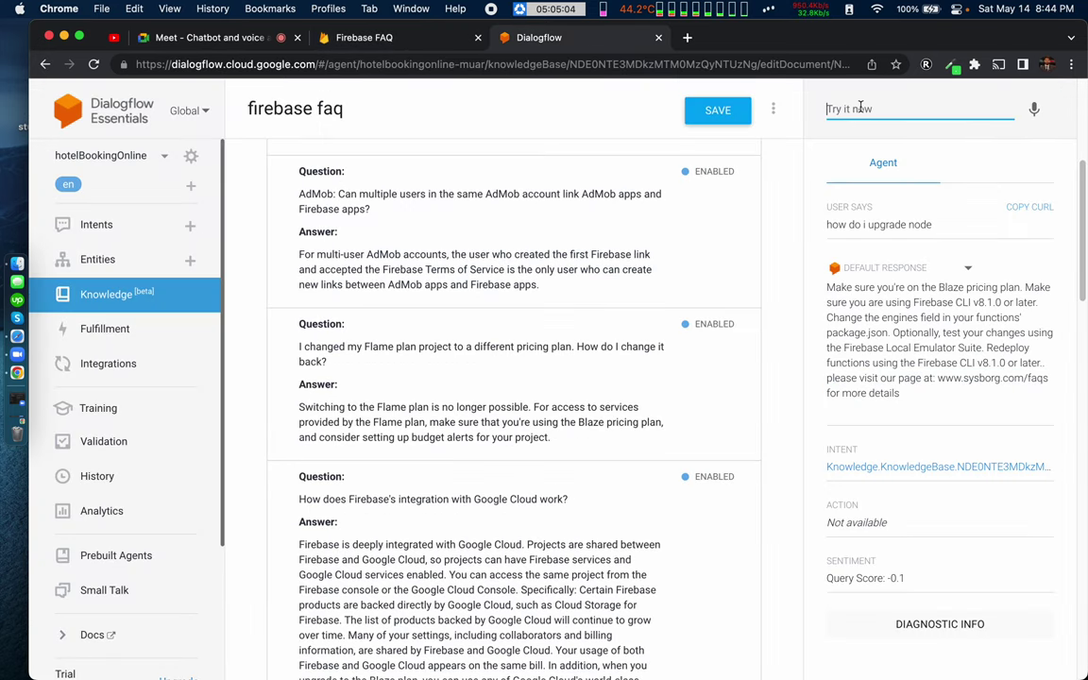
text(why it doesnt change)
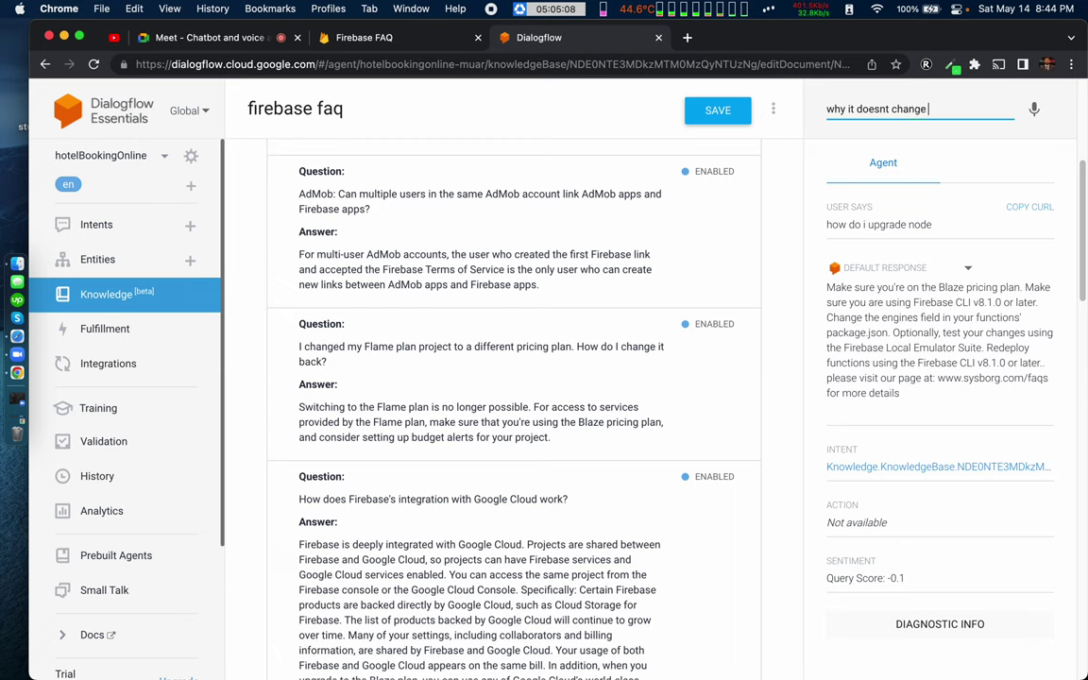
text( the behavi)
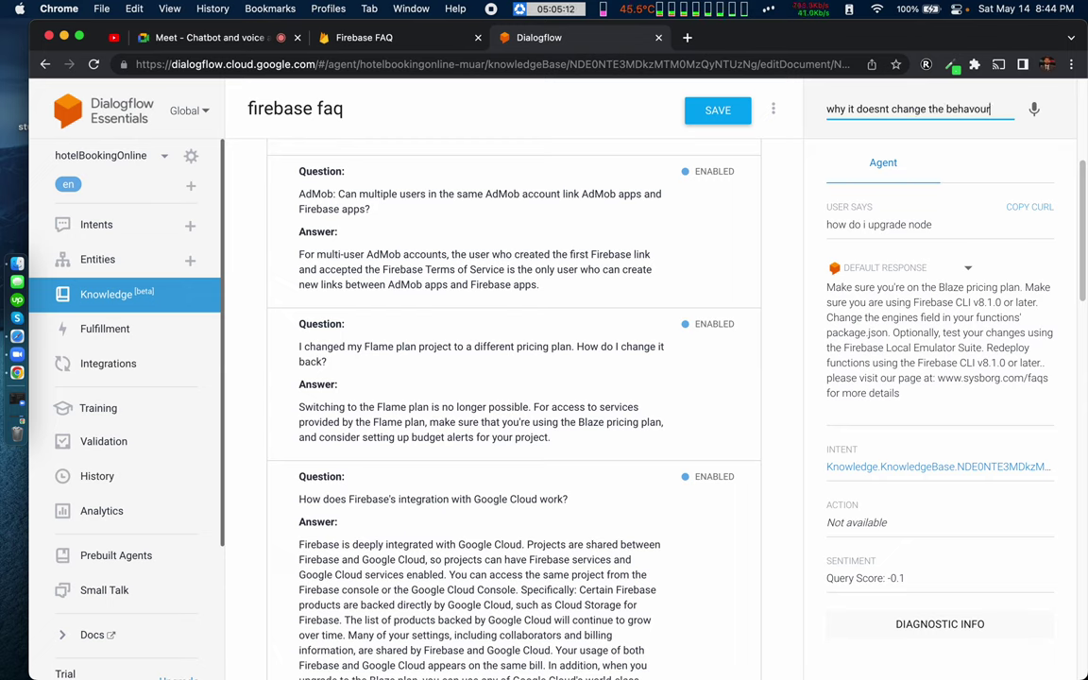
text(our)
key(Return)
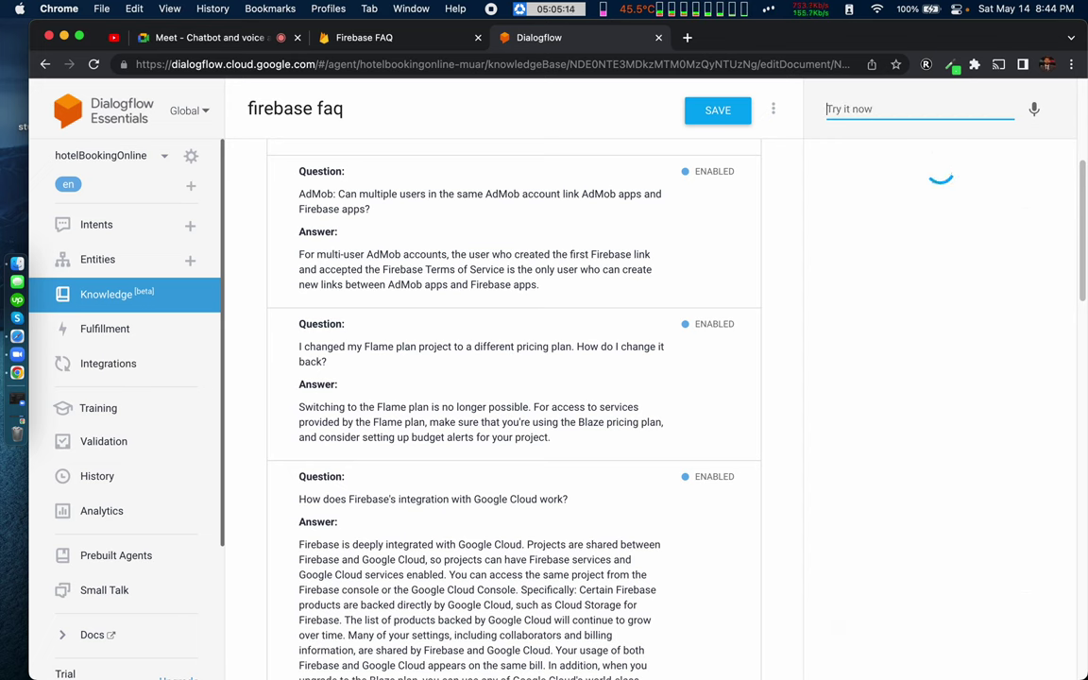
Step: Resubmit the copied question with its ending retyped as 'behaviour'; it still gets Default Fallback
triple_click(843, 223)
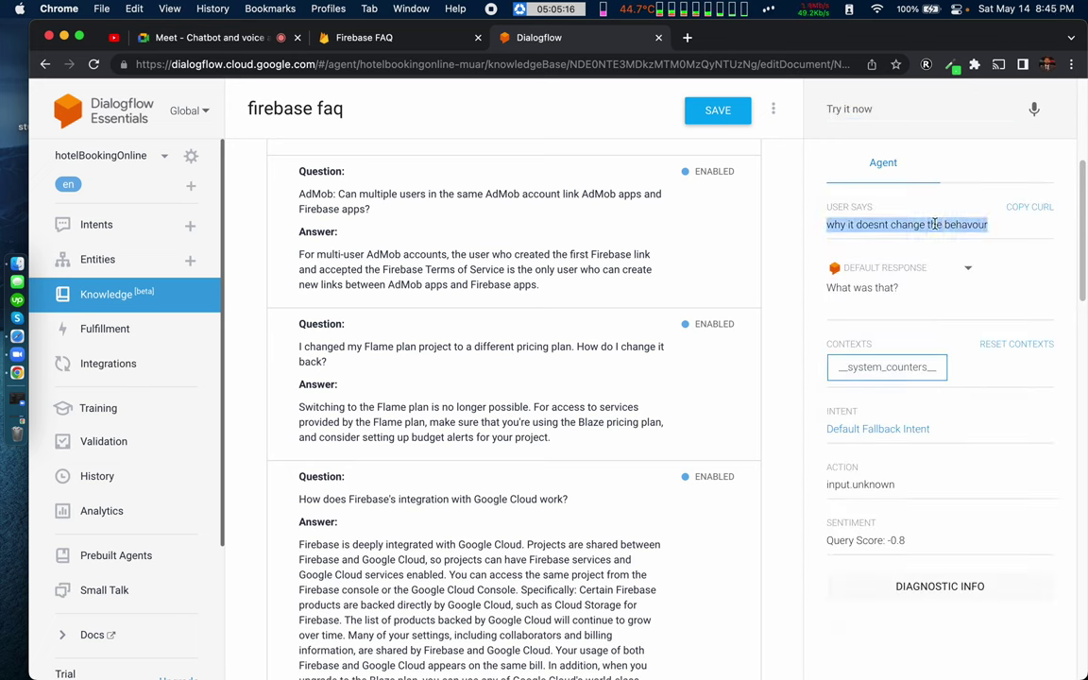
key(super+c)
click(879, 107)
key(super+v)
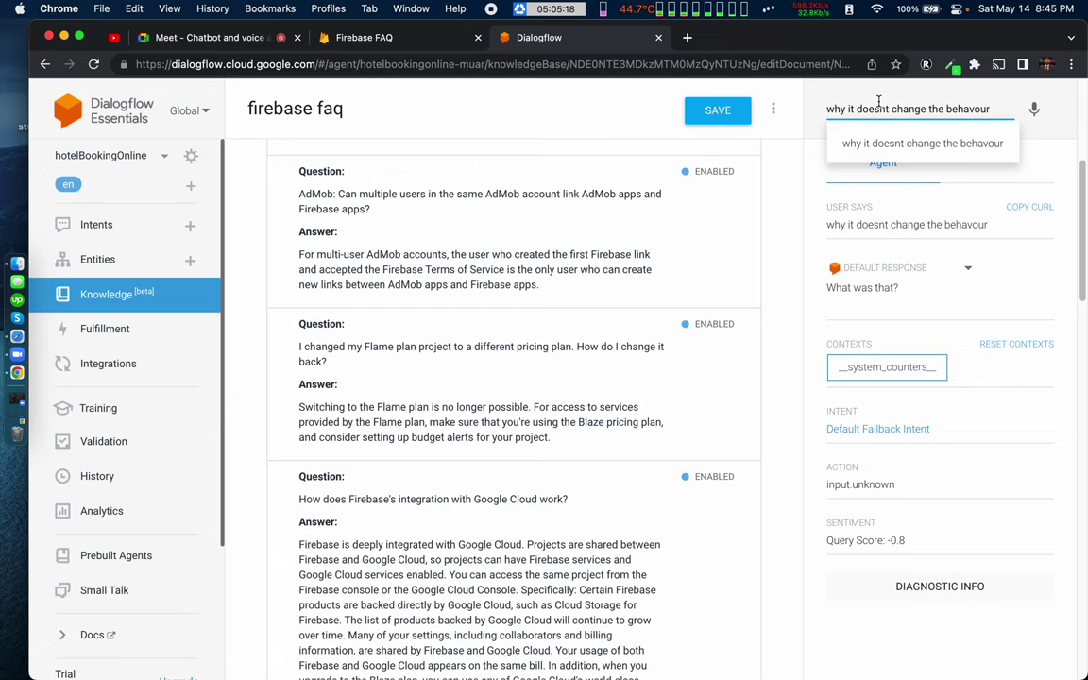
key(BackSpace)
key(BackSpace)
key(BackSpace)
key(BackSpace)
key(BackSpace)
text(ehave)
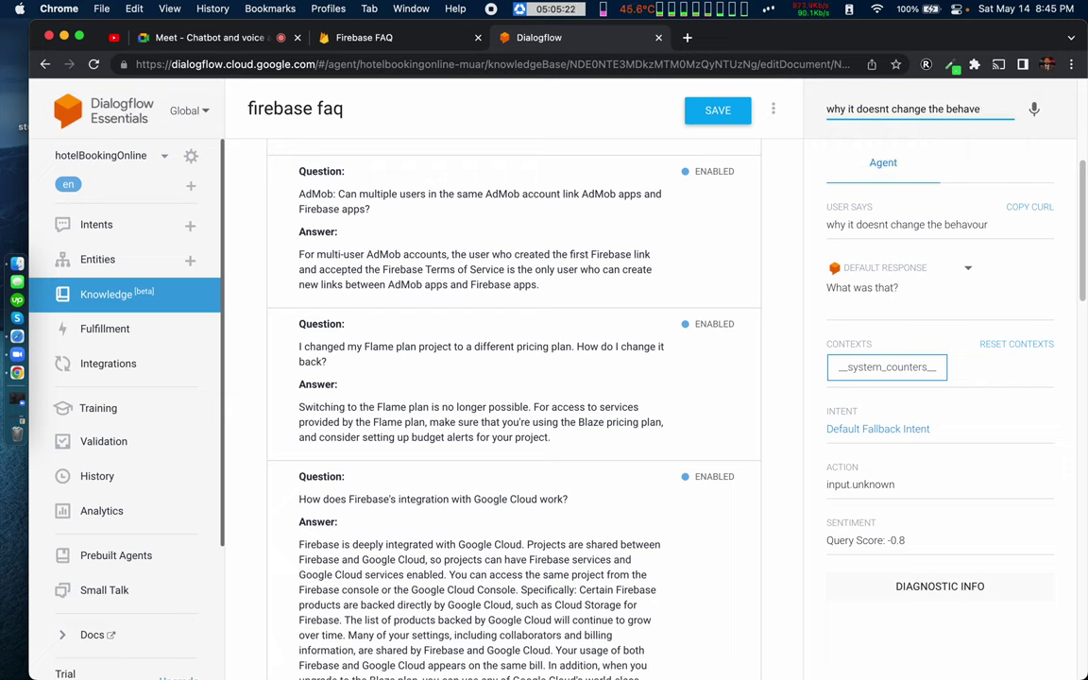
key(BackSpace)
text(io)
key(Return)
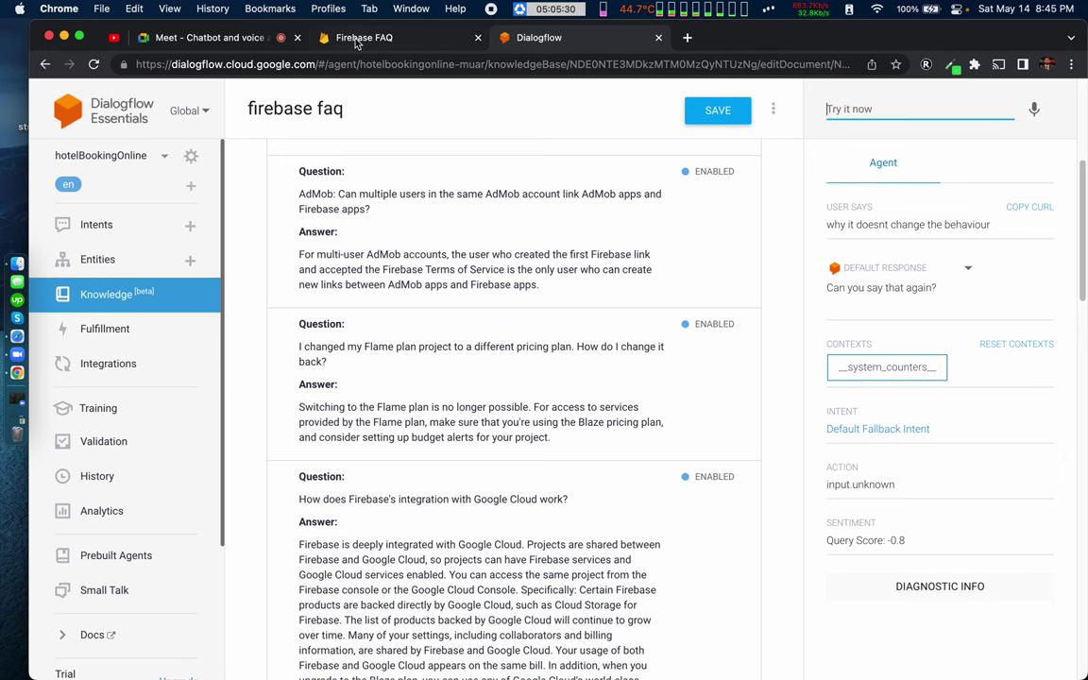
click(321, 38)
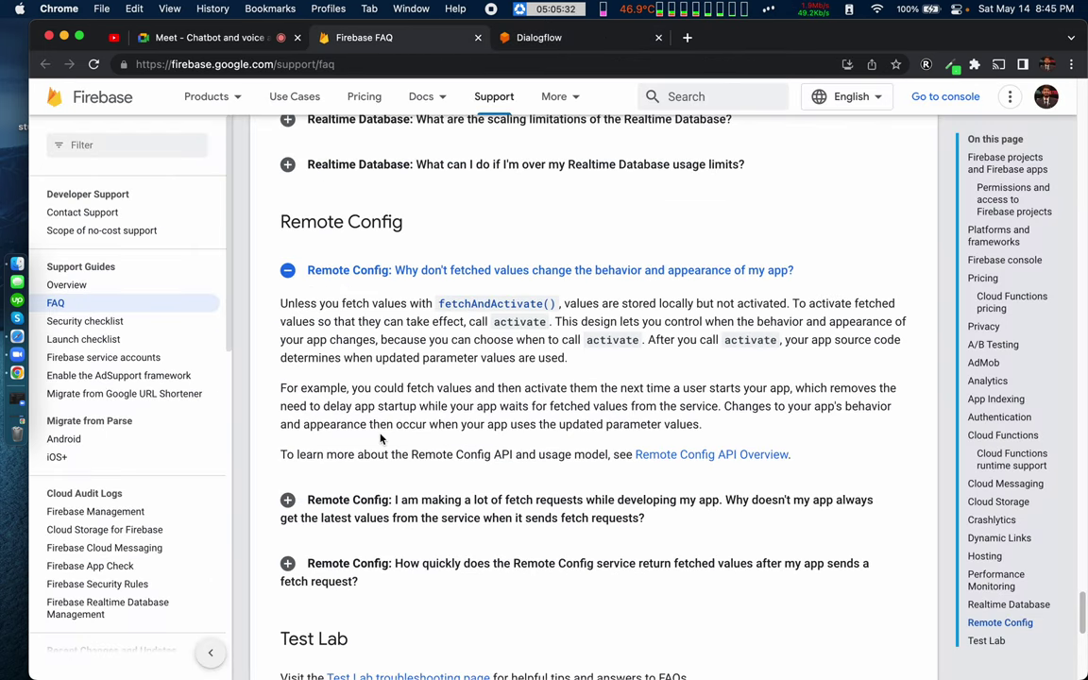
Step: Expand the Realtime Database bandwidth and real time performance data answers on the Firebase FAQ
scroll(378, 429, down, 5)
scroll(380, 438, up, 5)
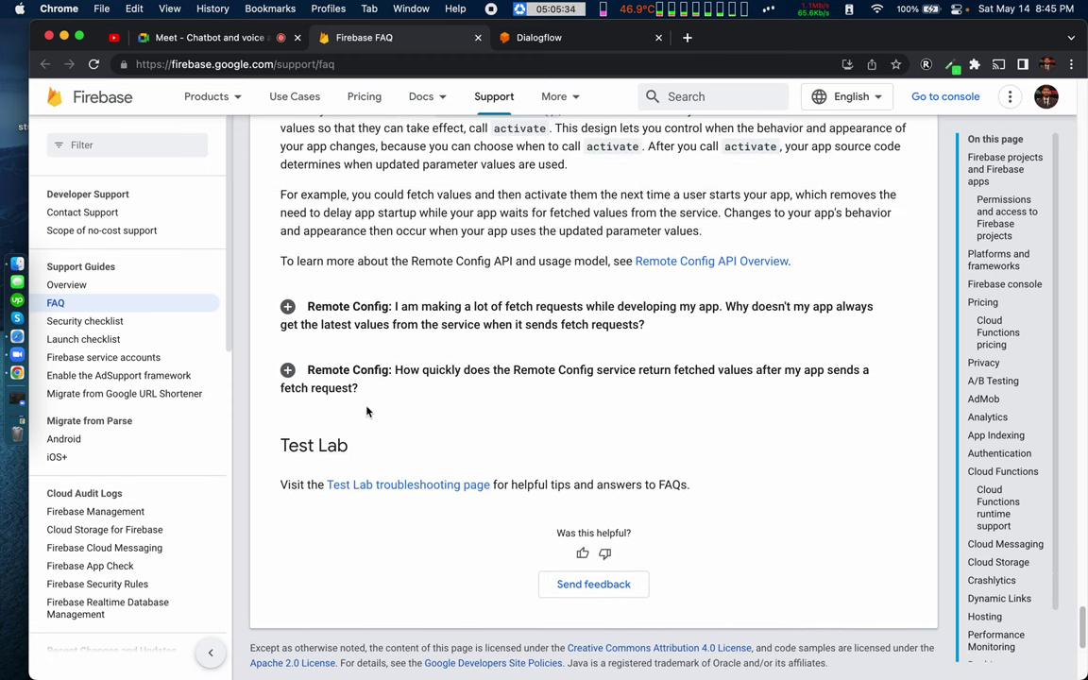
scroll(349, 294, up, 5)
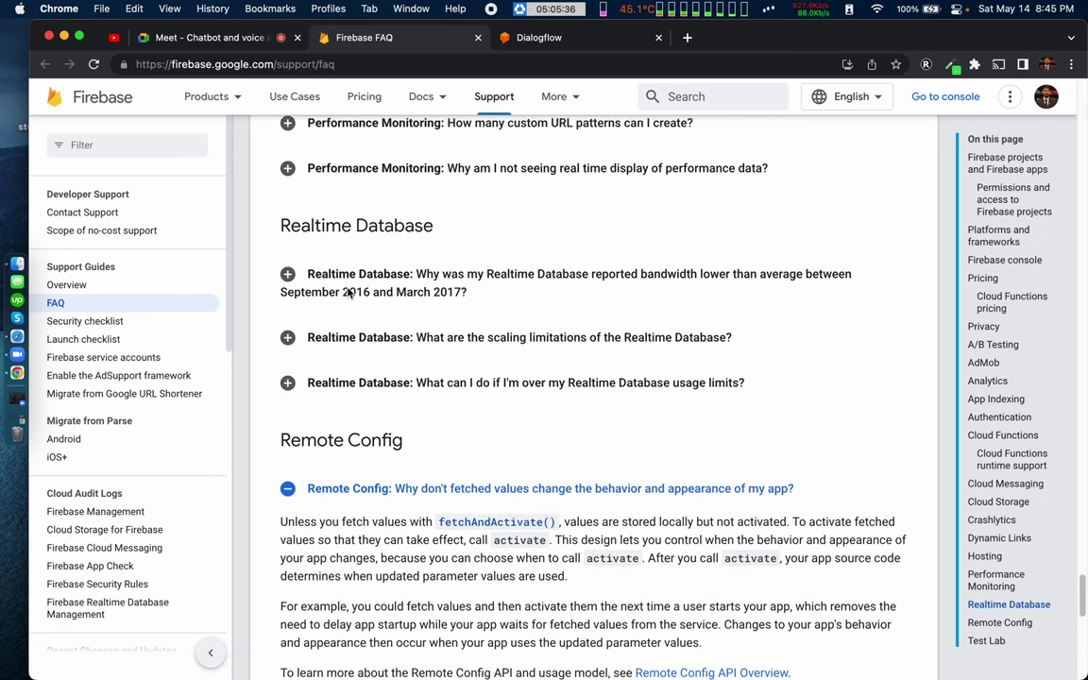
click(288, 300)
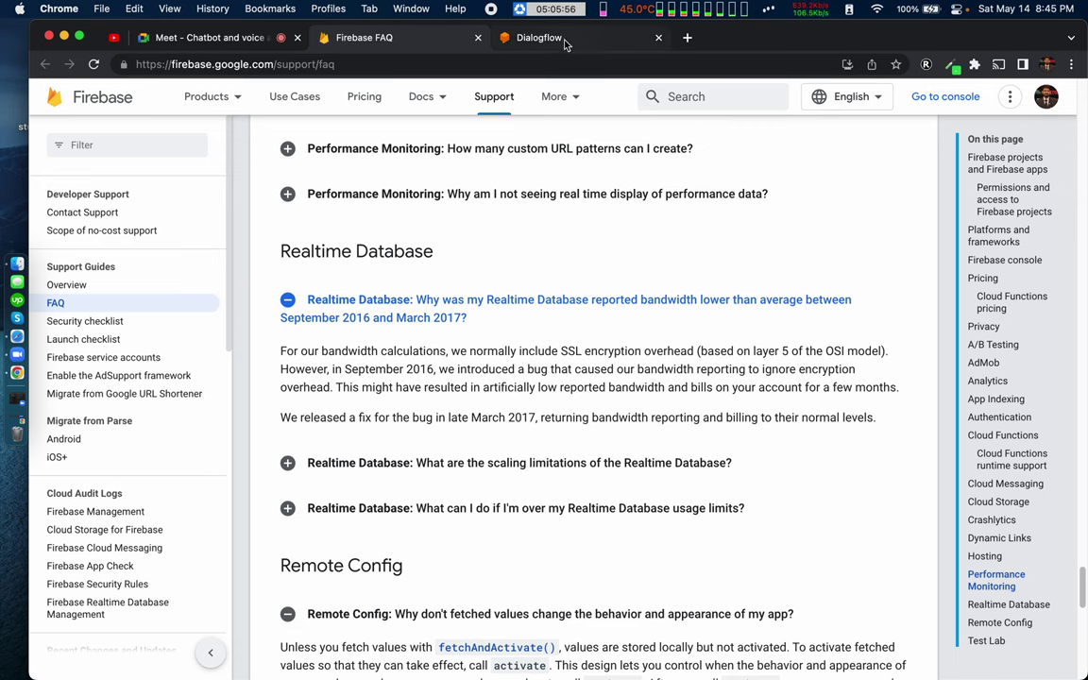
double_click(387, 194)
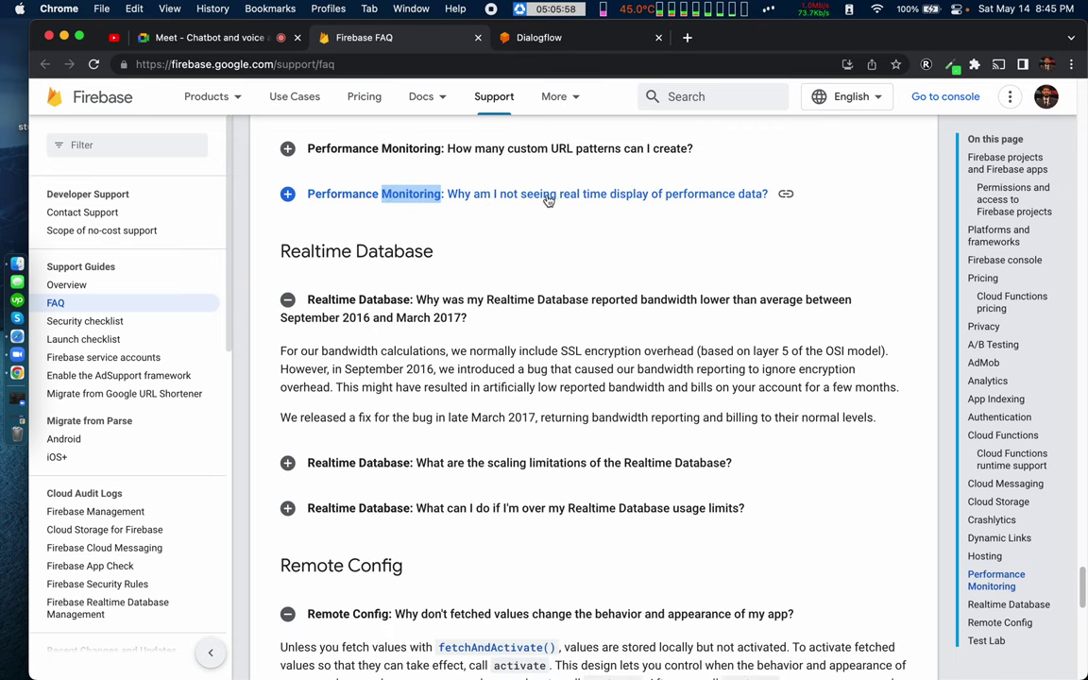
click(557, 40)
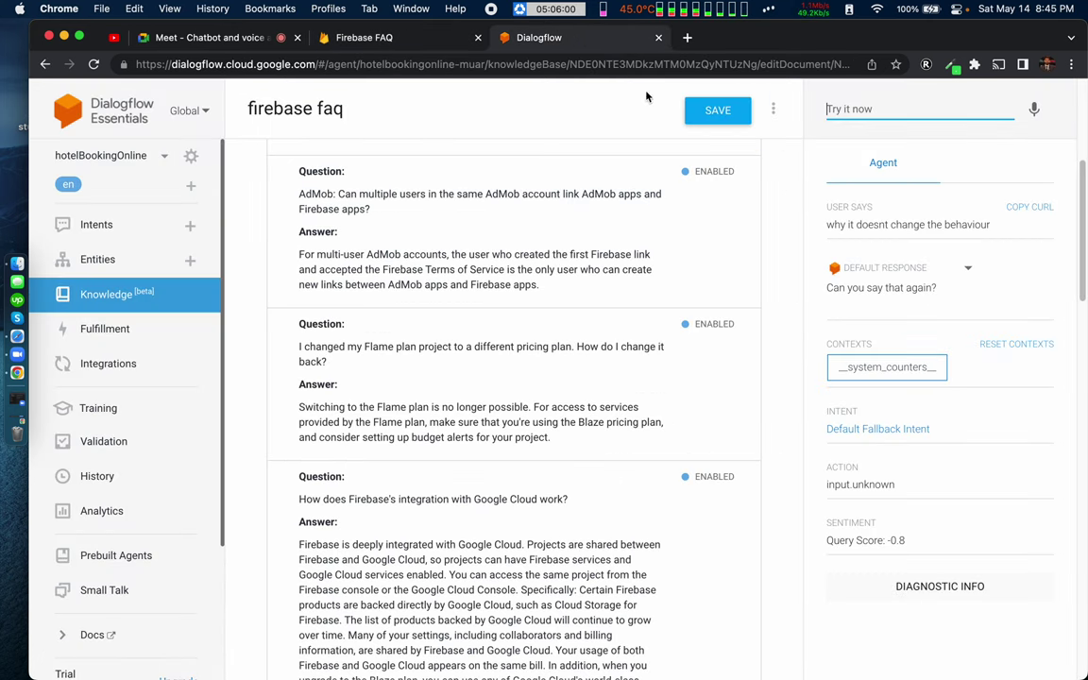
Step: Test 'why am I not seeing realtime data' and review the knowledge base answer
click(837, 106)
text(why )
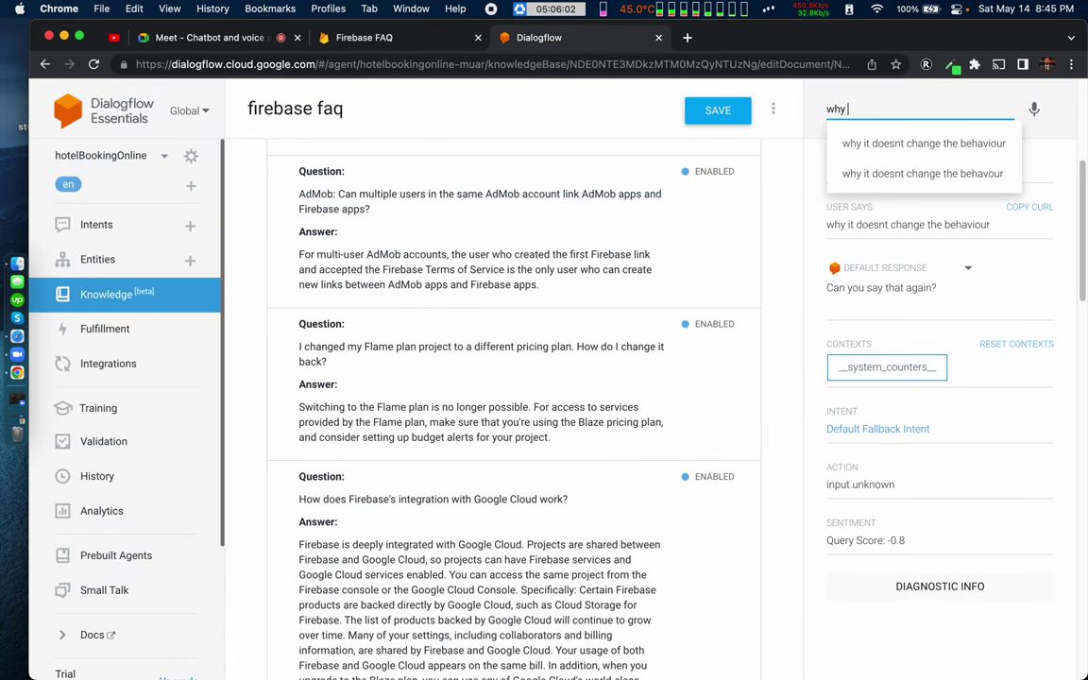
text(am I not)
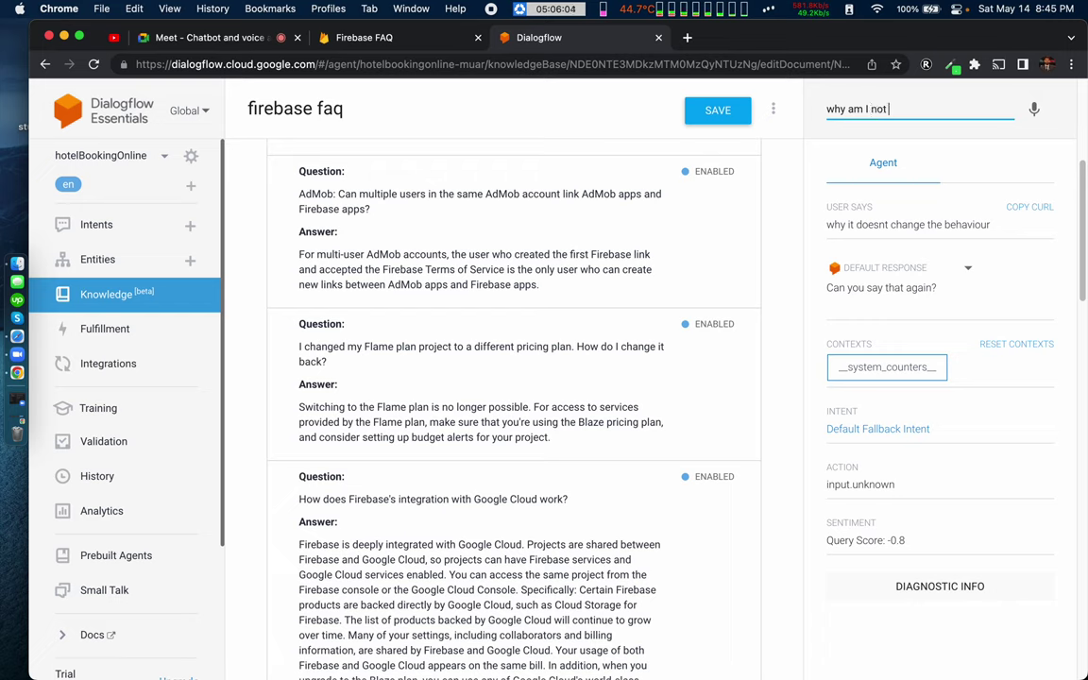
text( seeing realtime data)
key(Return)
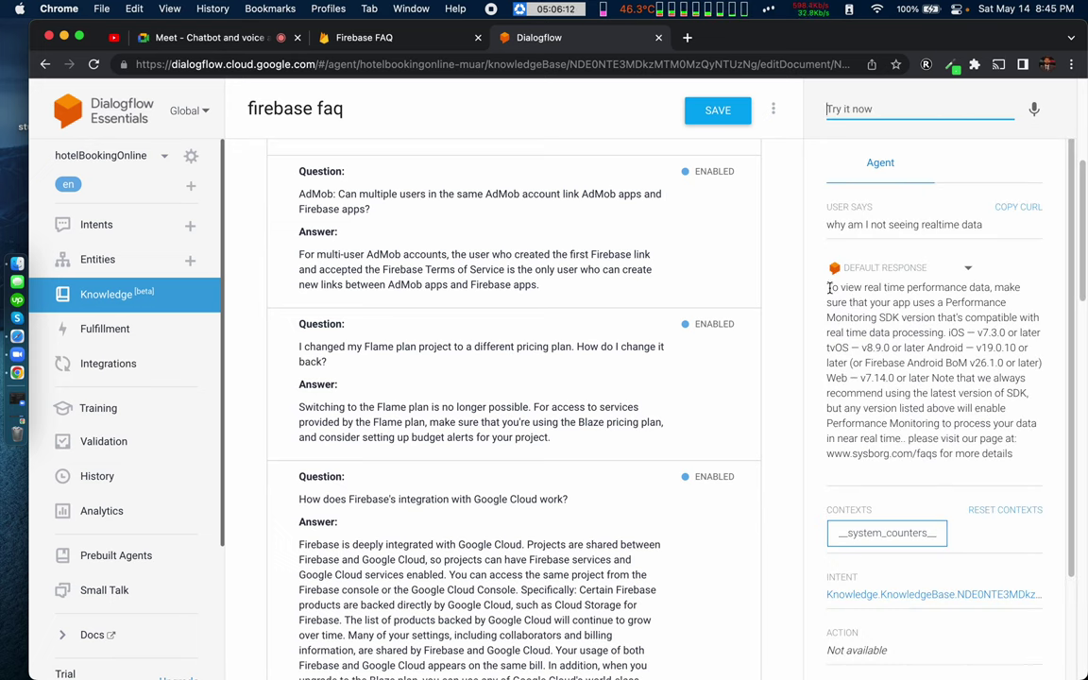
drag(832, 287, 924, 288)
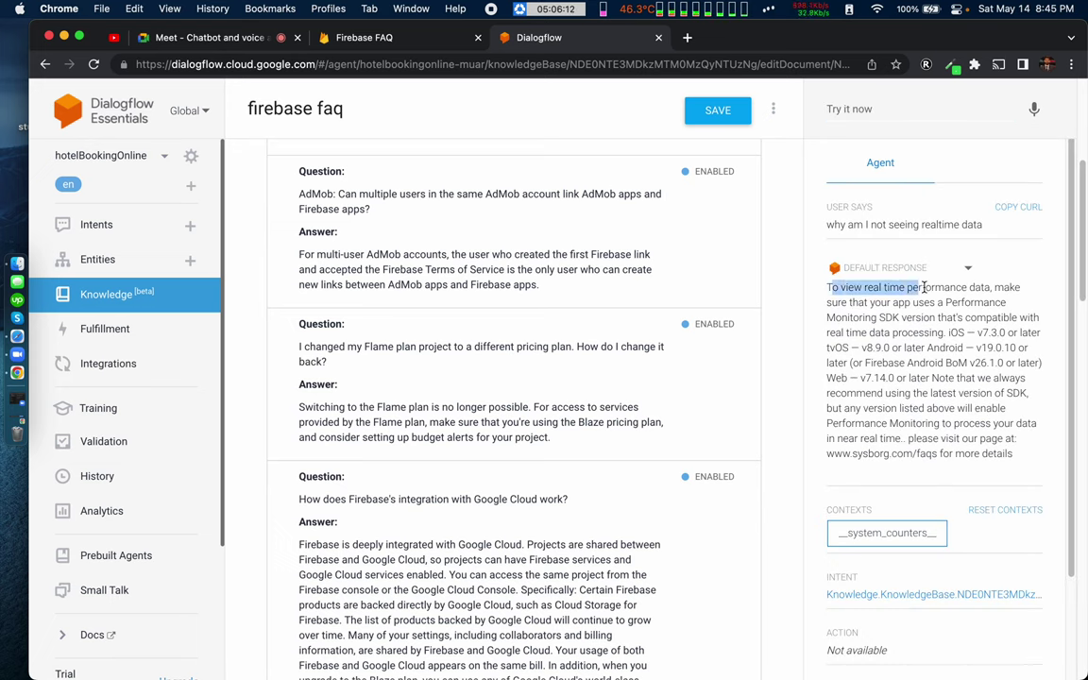
Step: Test 'how to see realtime data', answered with the real time performance data entry
click(851, 108)
text(how to )
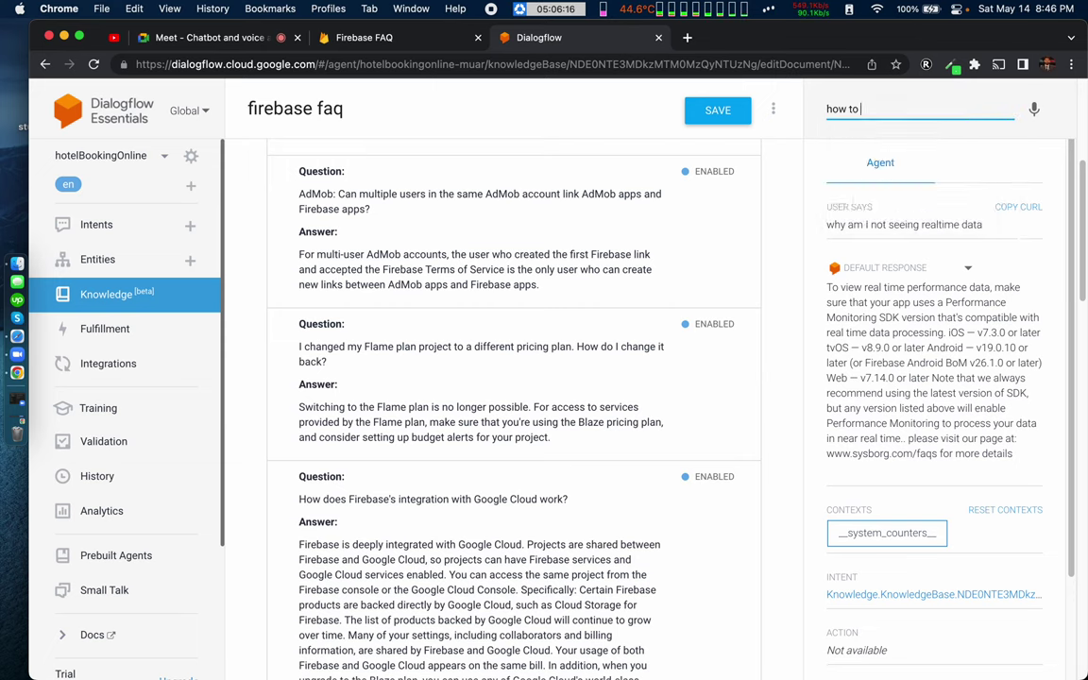
text(see realtime data)
key(Return)
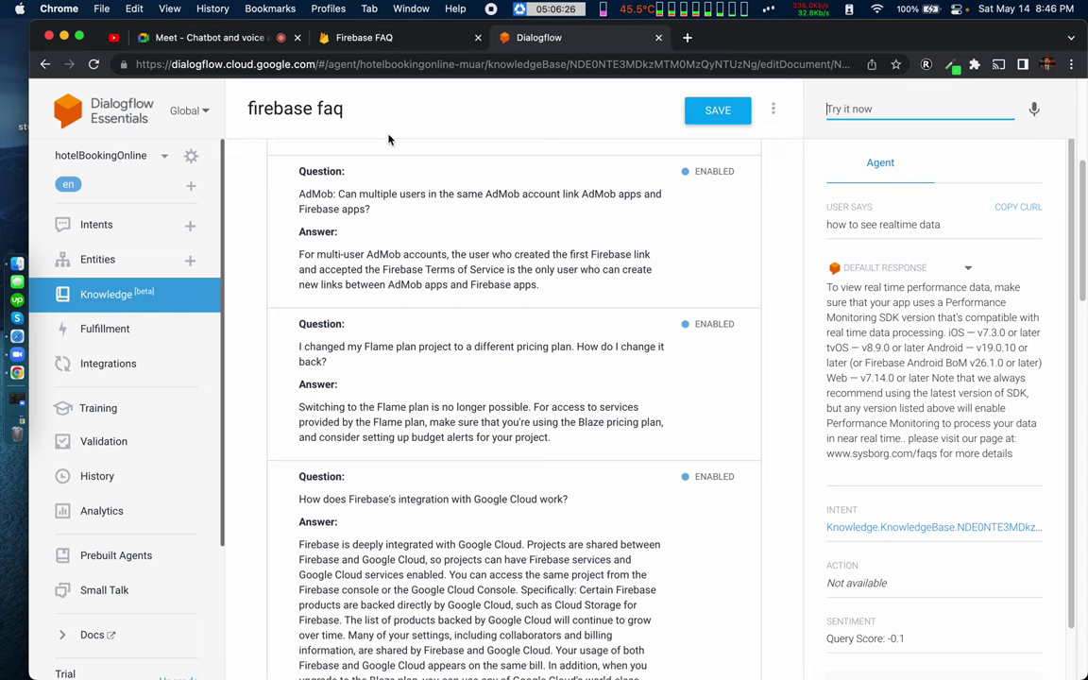
scroll(361, 269, up, 1)
scroll(362, 269, up, 5)
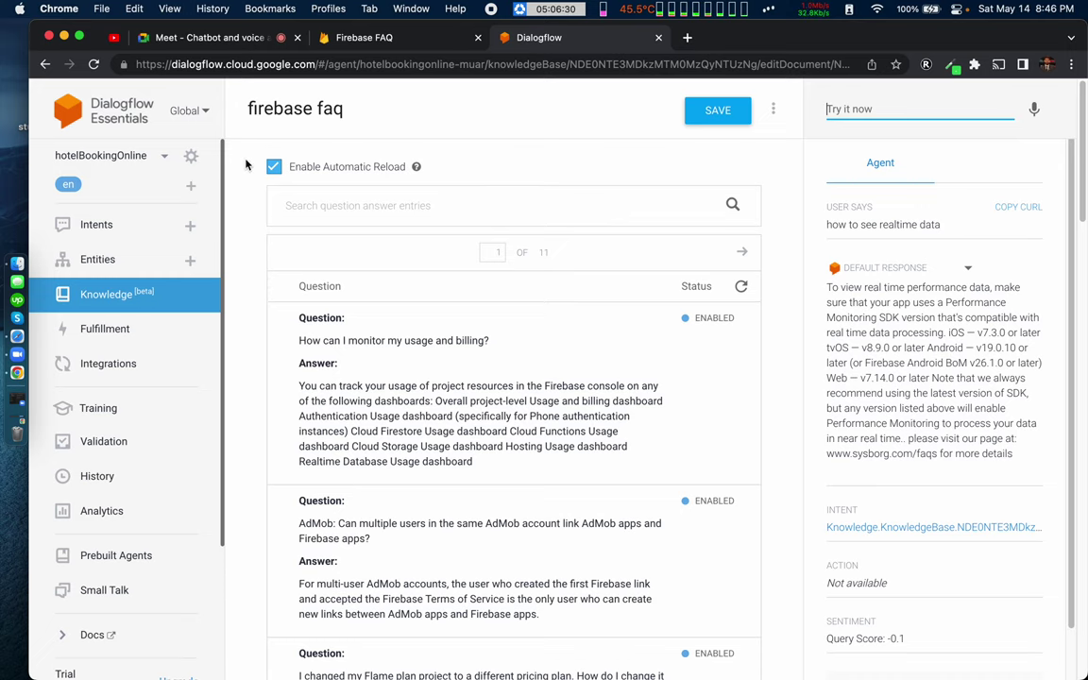
Step: Close the firebase faq document, open patreon faq, then return to the Knowledge Bases list
click(102, 286)
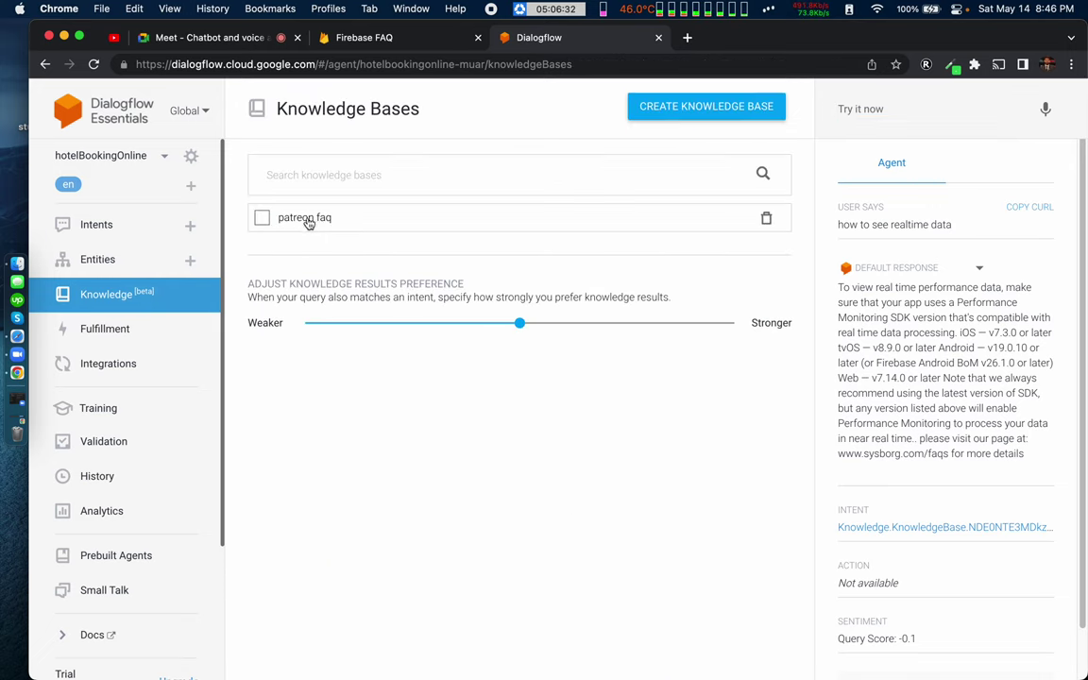
click(301, 219)
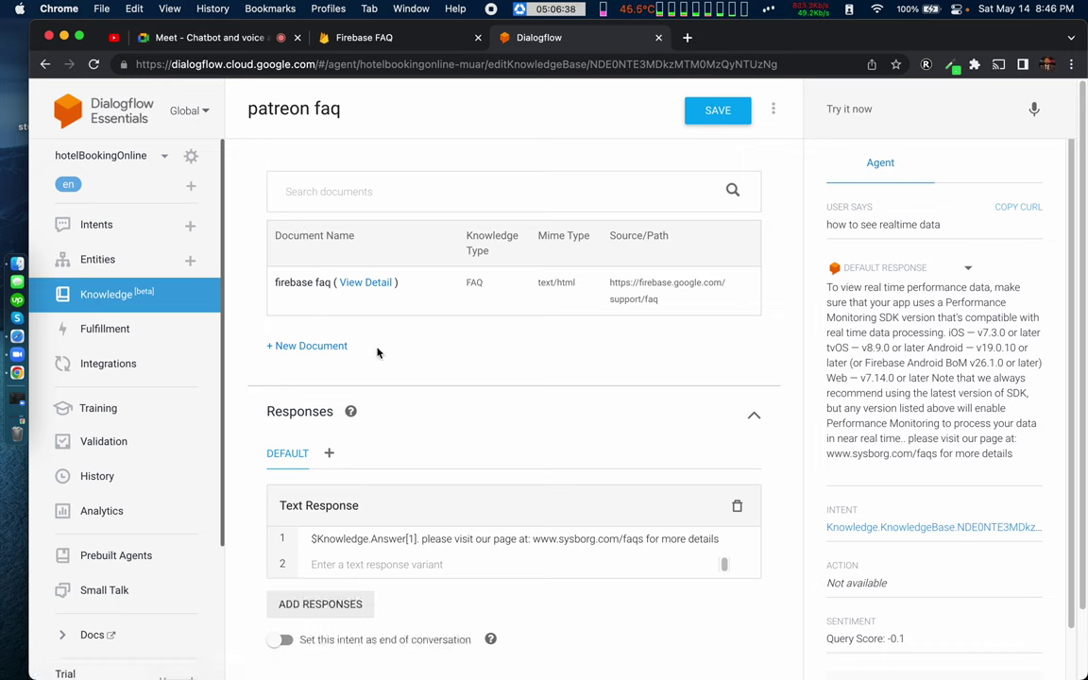
click(138, 294)
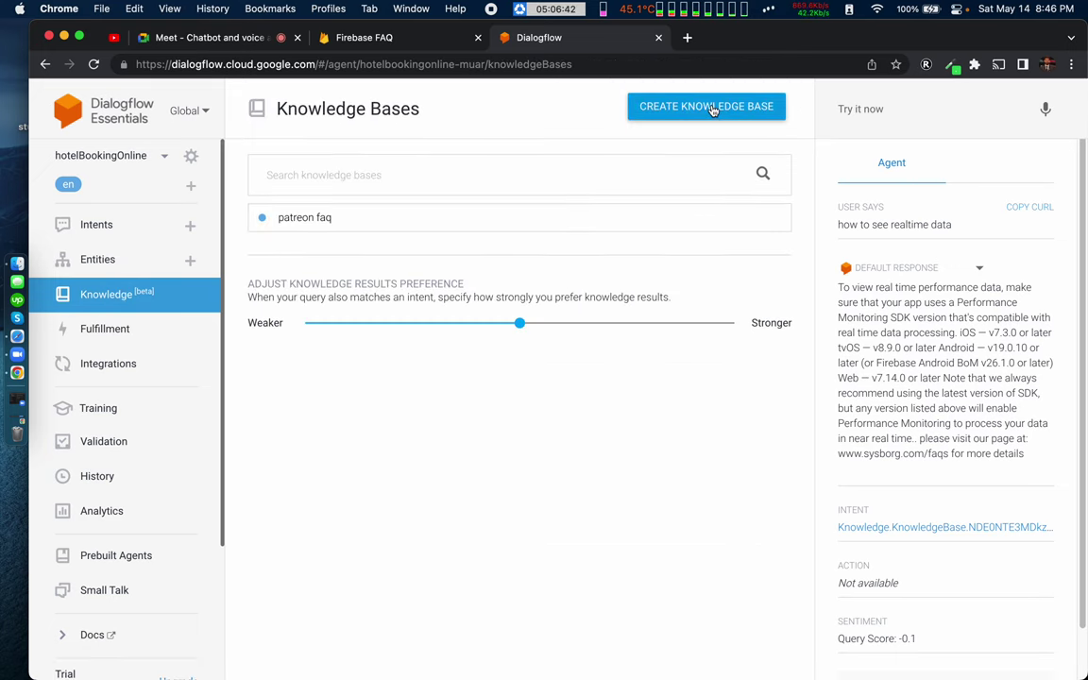
Step: Move the knowledge results preference slider to Stronger (1), then to Weaker (-1)
drag(248, 284, 500, 283)
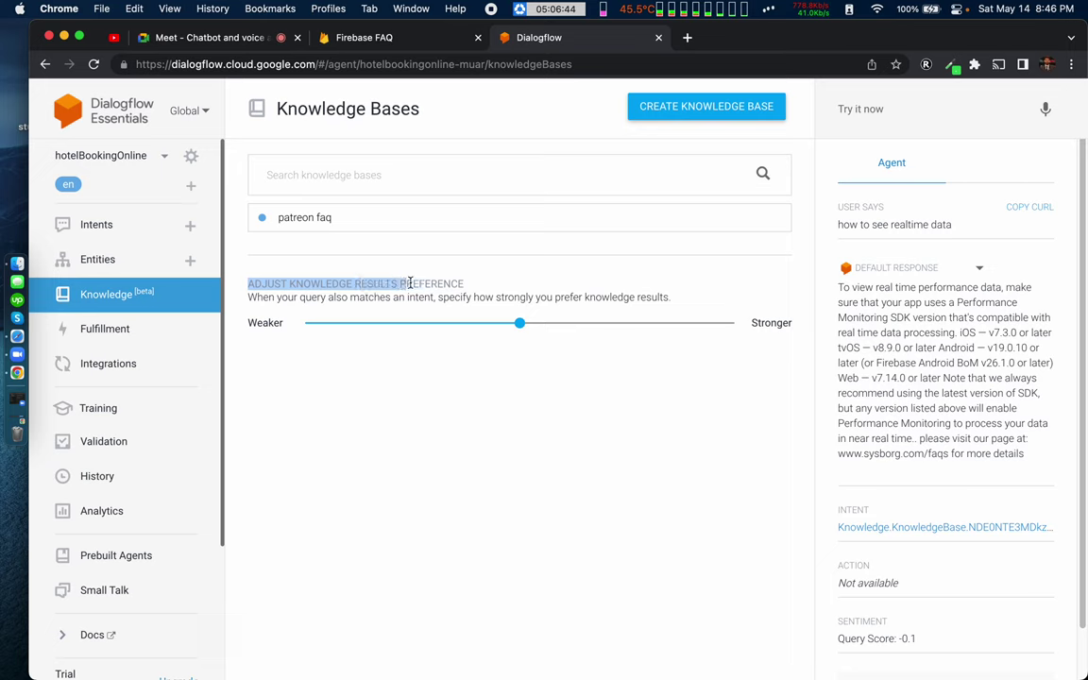
click(501, 284)
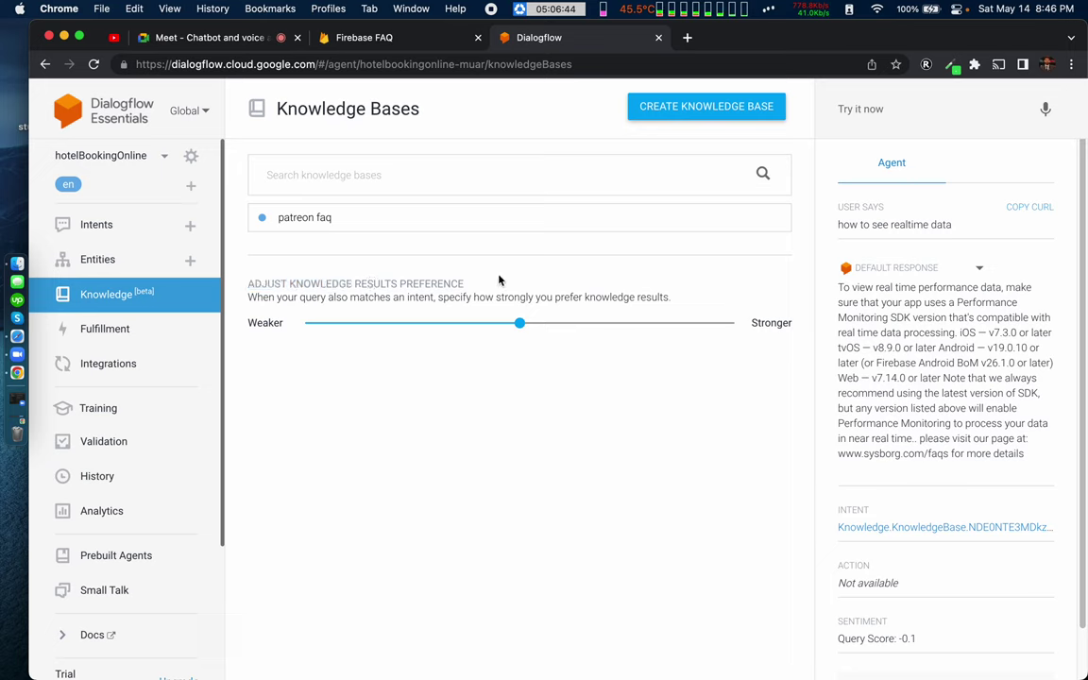
triple_click(300, 284)
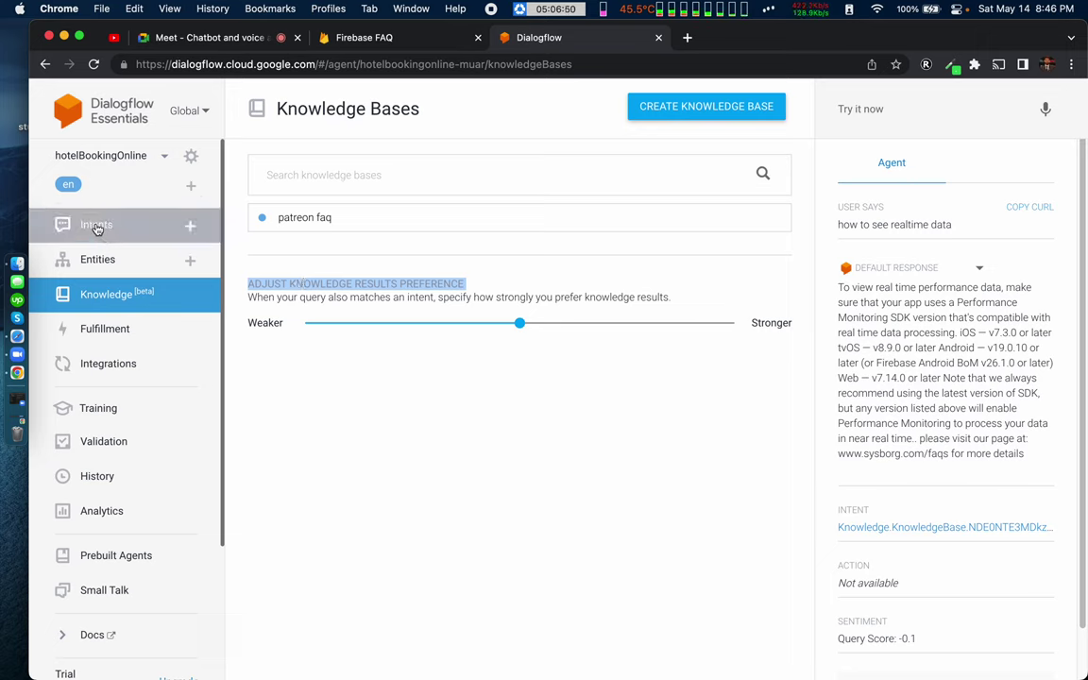
click(519, 324)
drag(520, 328, 789, 323)
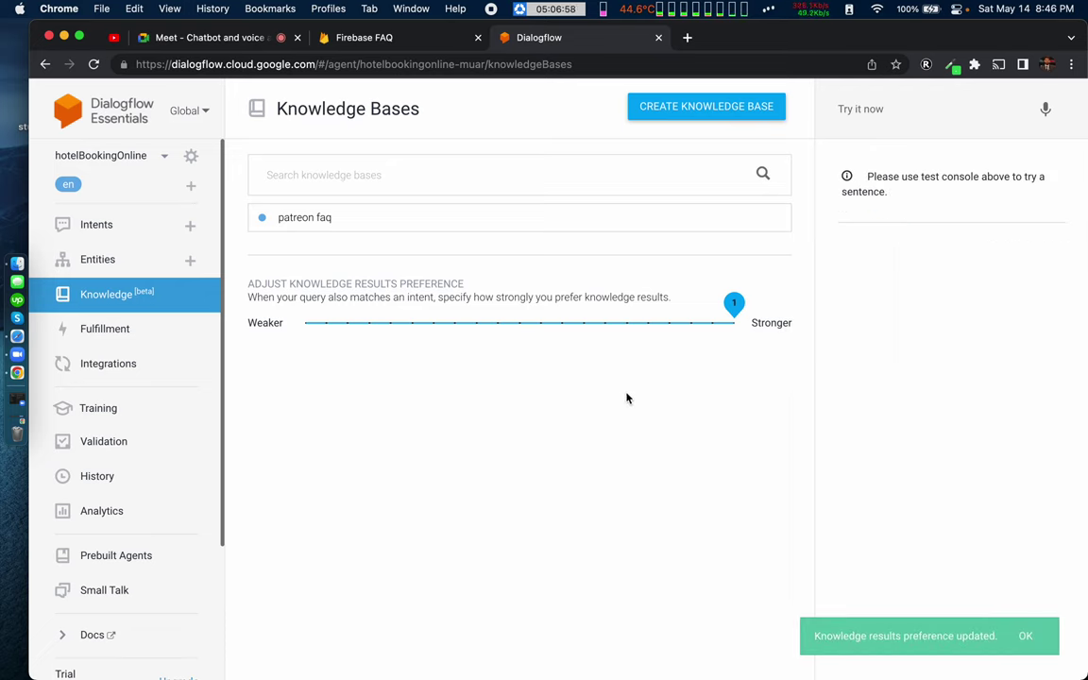
click(308, 323)
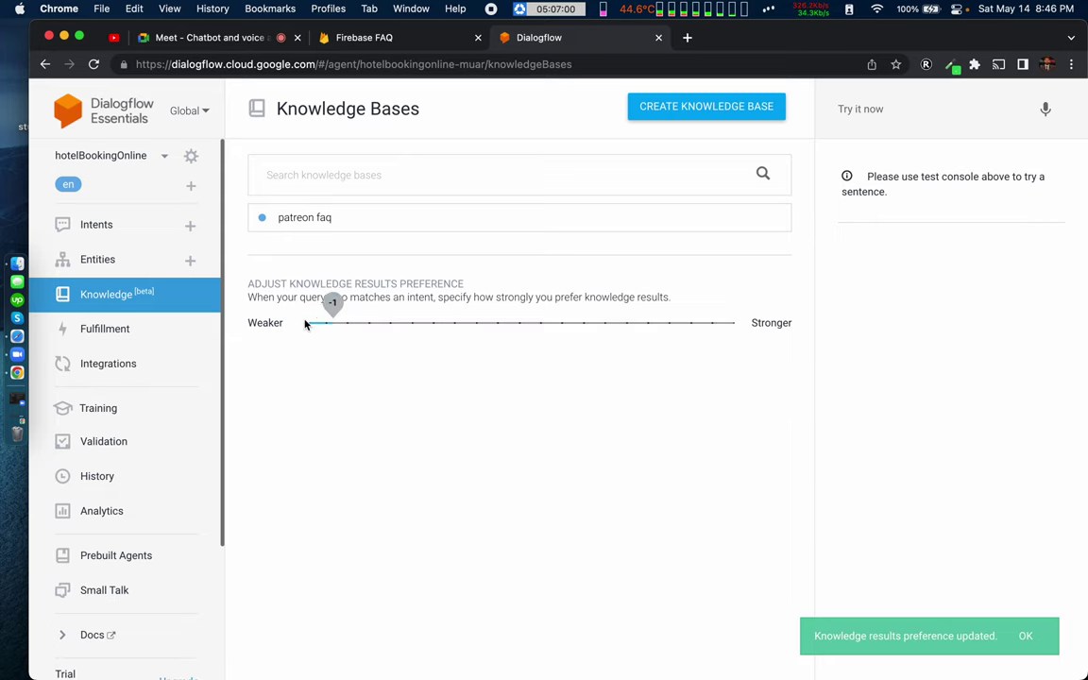
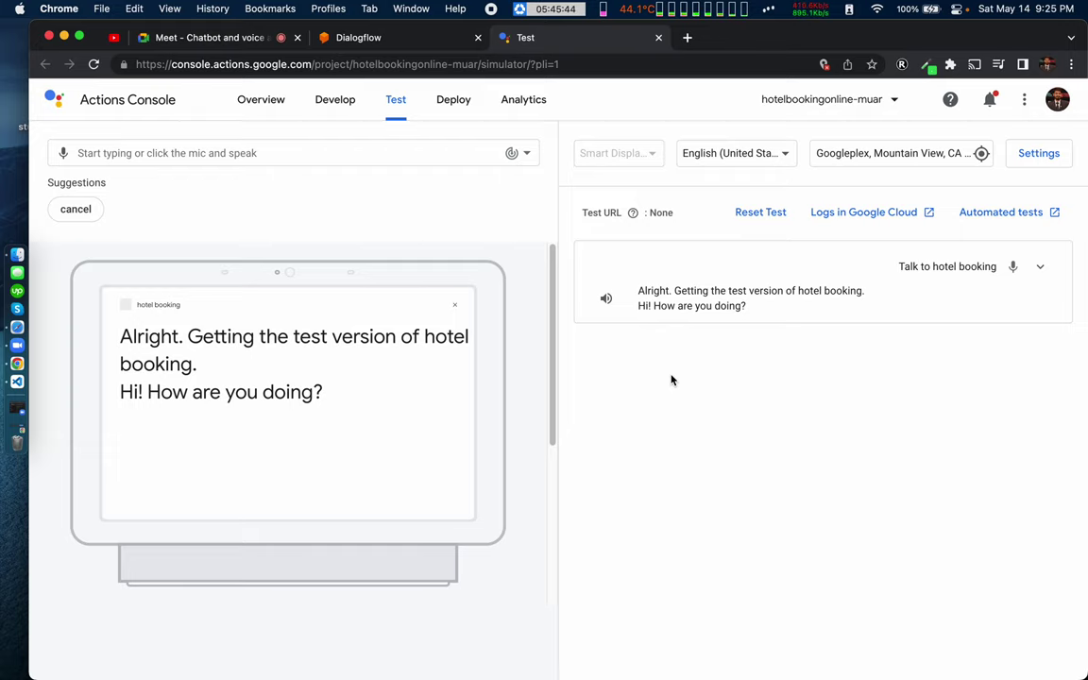
Step: Return to the class Meet call and apply a slight blur to the camera background
click(186, 36)
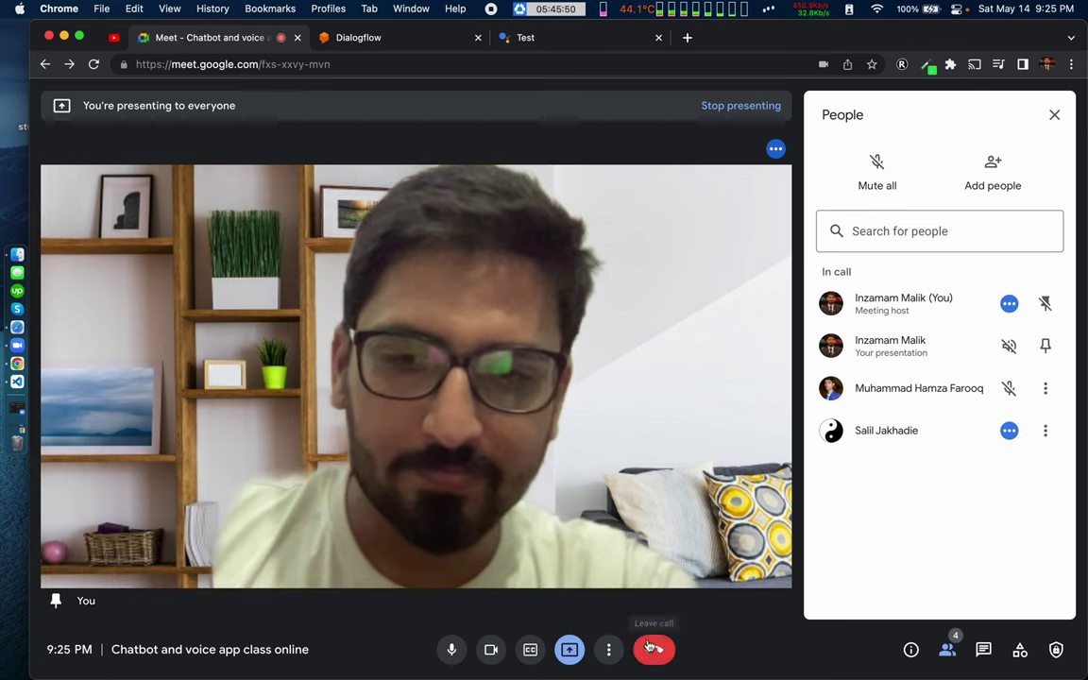
click(609, 650)
click(650, 438)
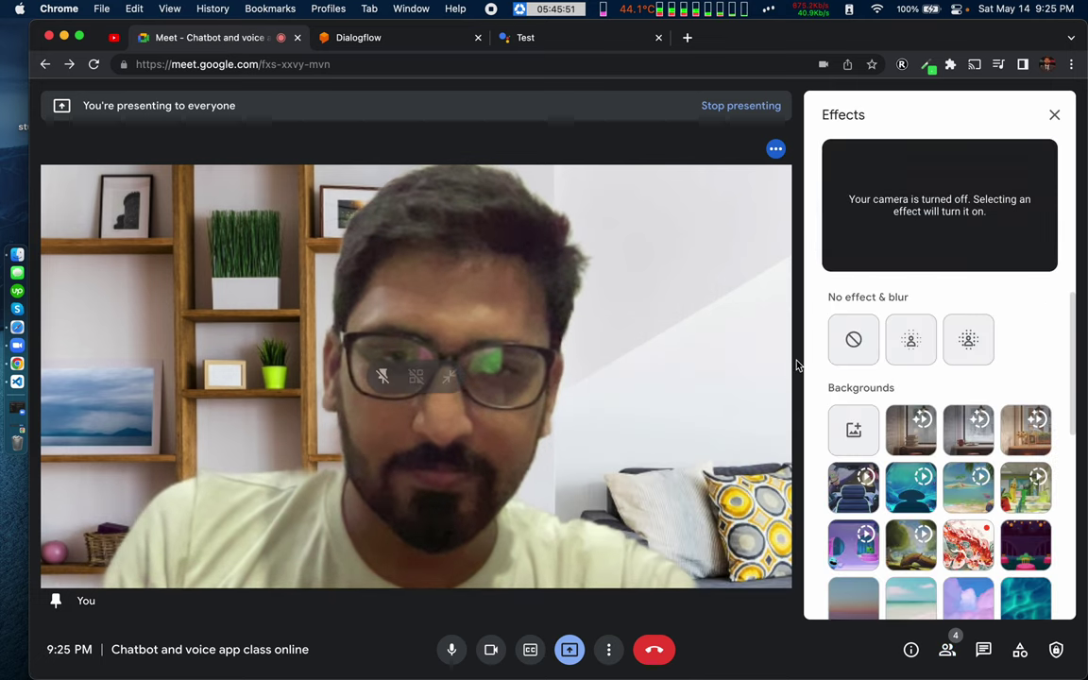
click(909, 340)
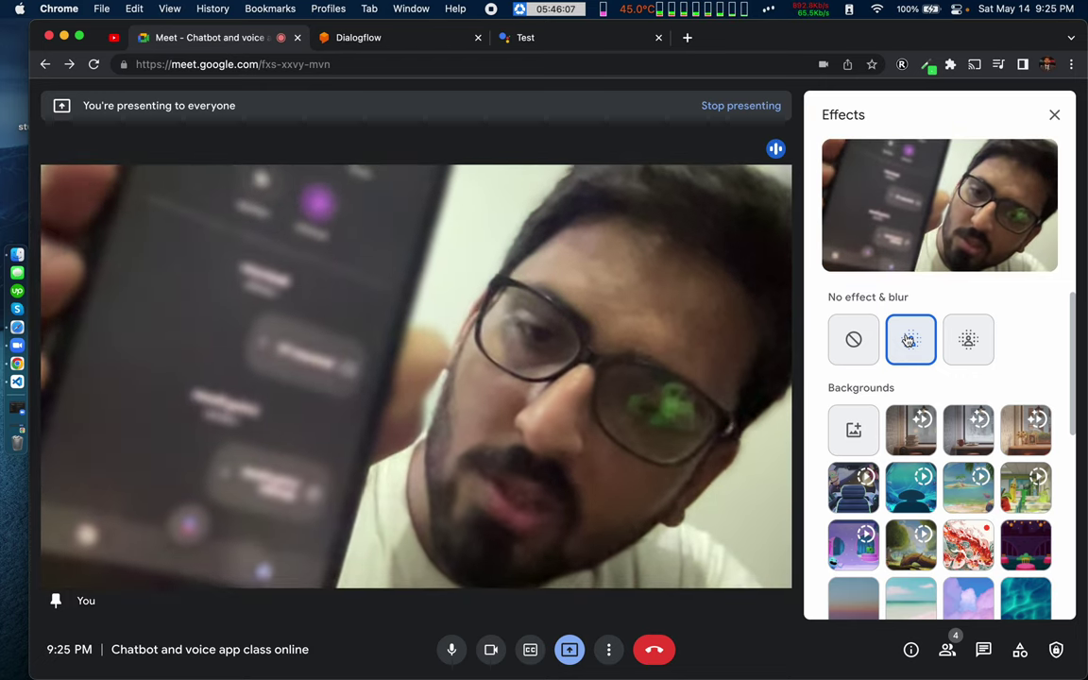
Step: Set the Meet camera effect to No effect, turning the background blur off
click(855, 348)
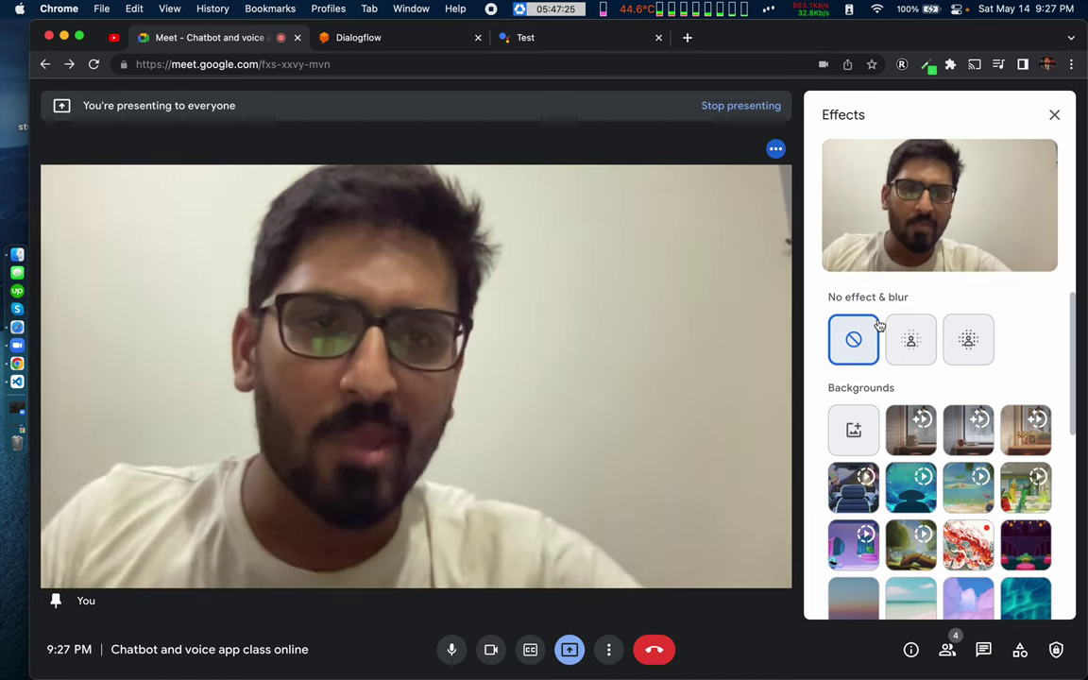
Step: Close Meet's visual effects panel and bring the Actions Console test simulator back up
click(1054, 114)
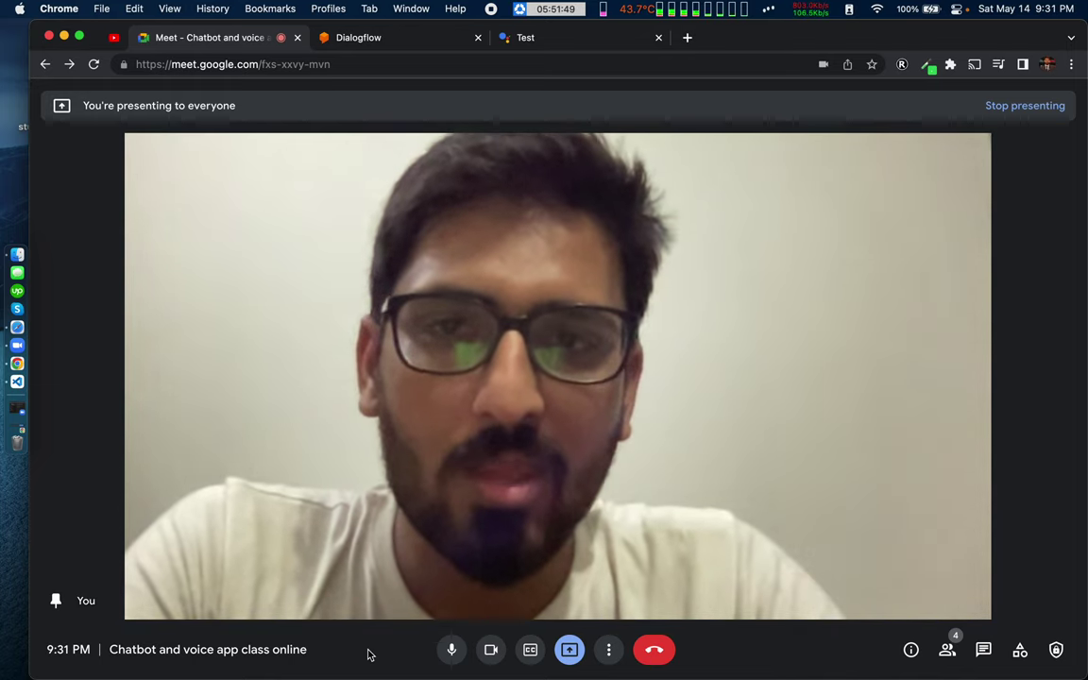
key(ctrl+super+f)
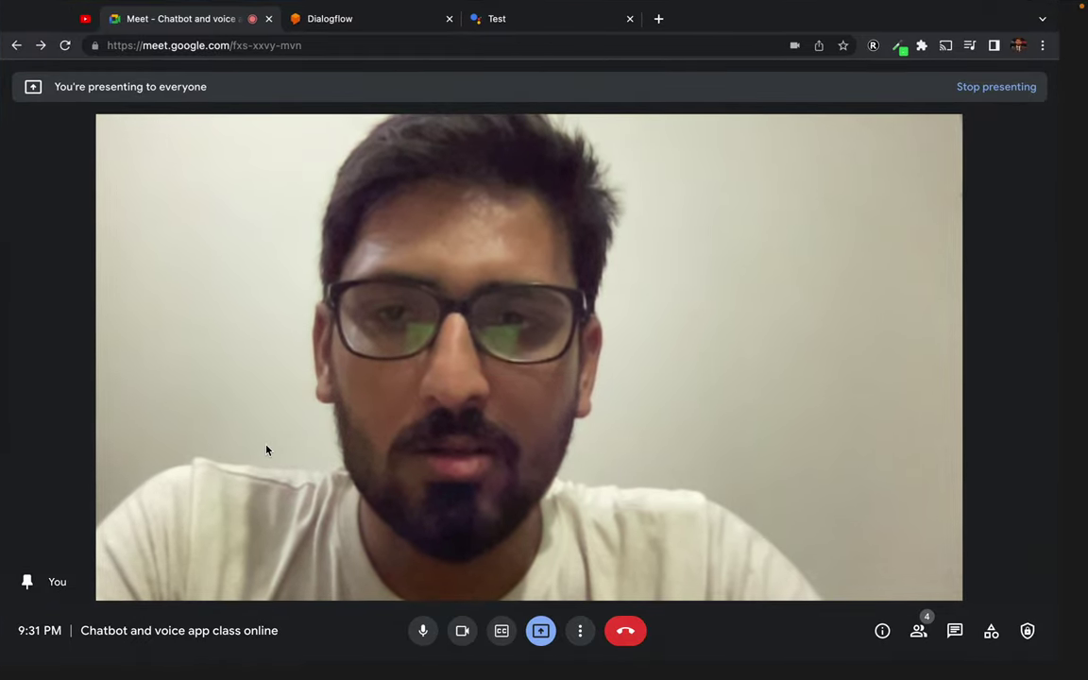
key(Escape)
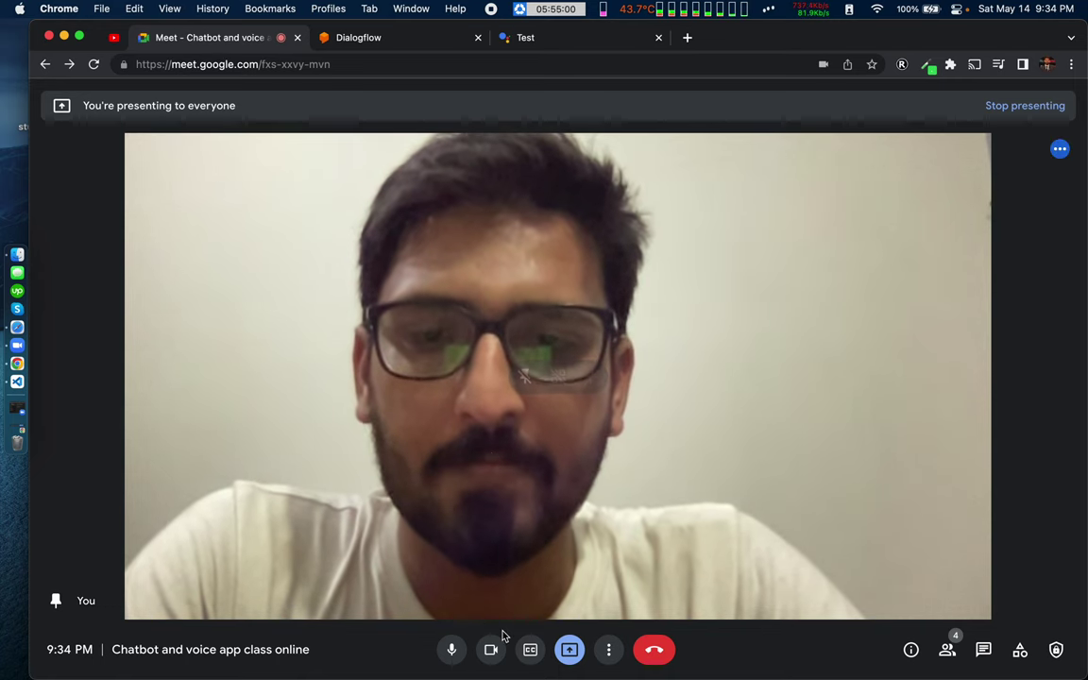
click(561, 39)
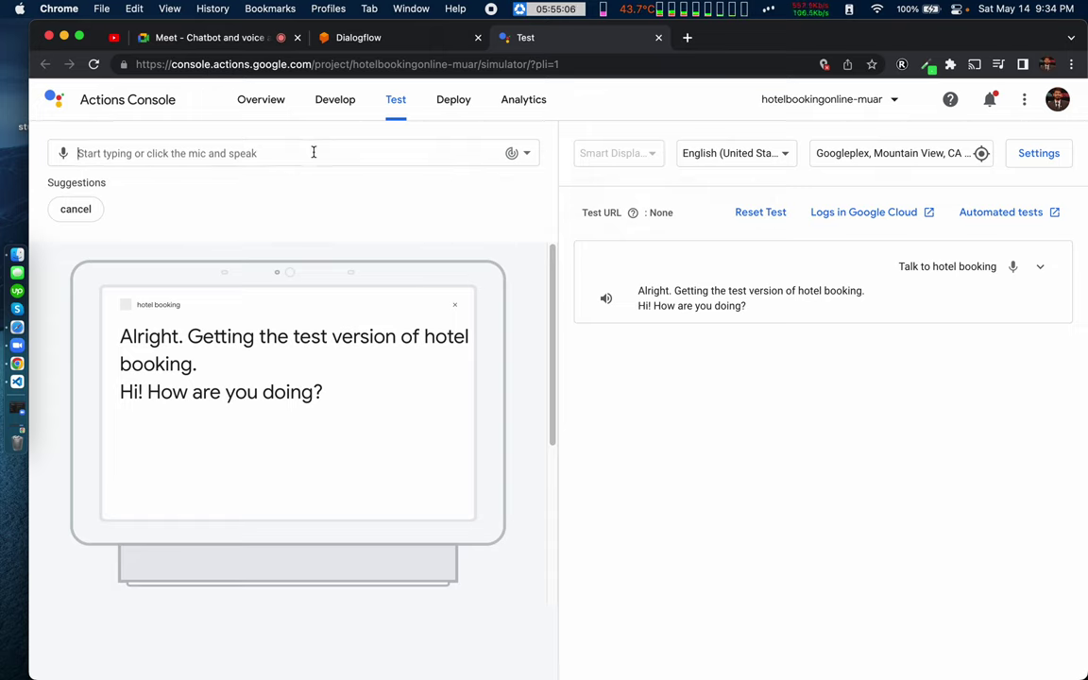
click(189, 36)
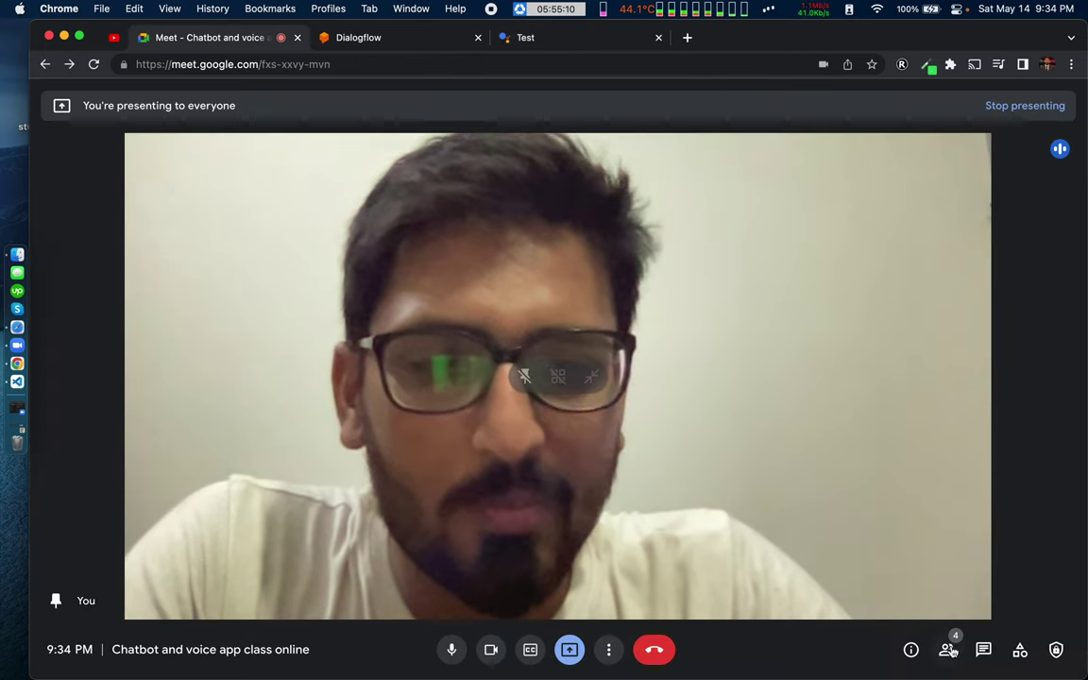
click(948, 649)
click(947, 648)
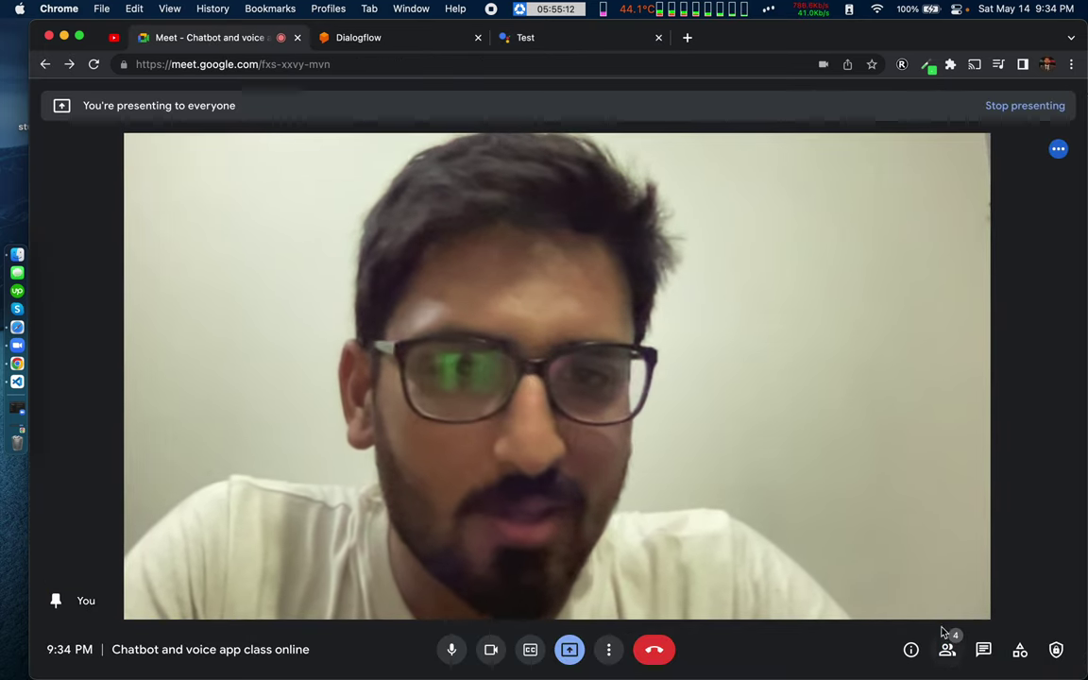
click(948, 649)
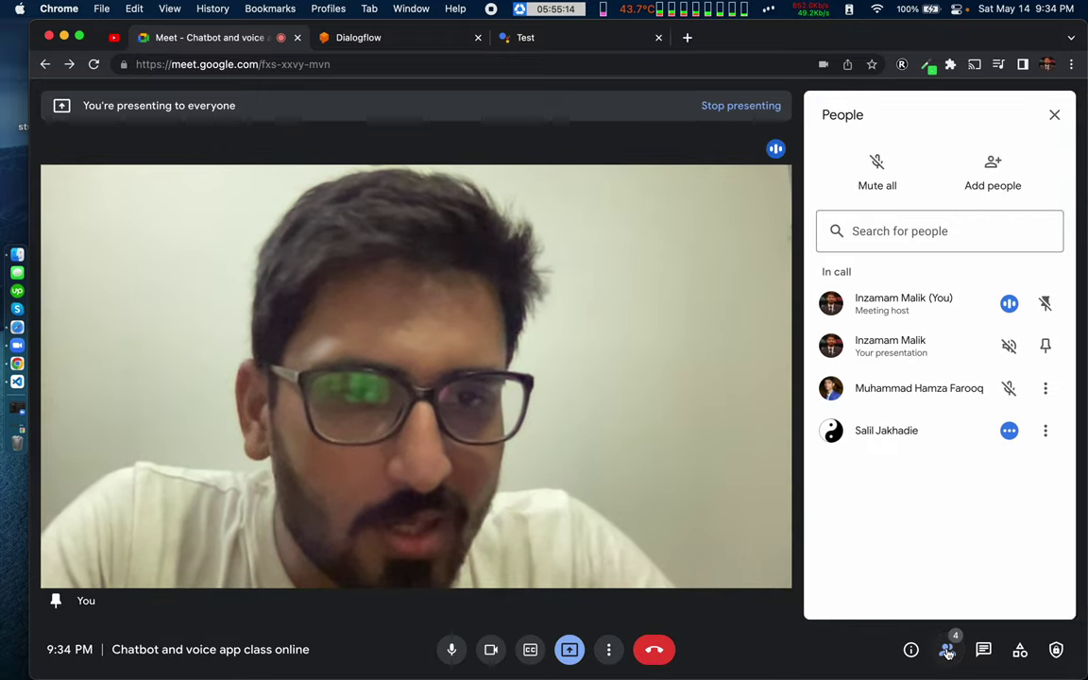
click(948, 649)
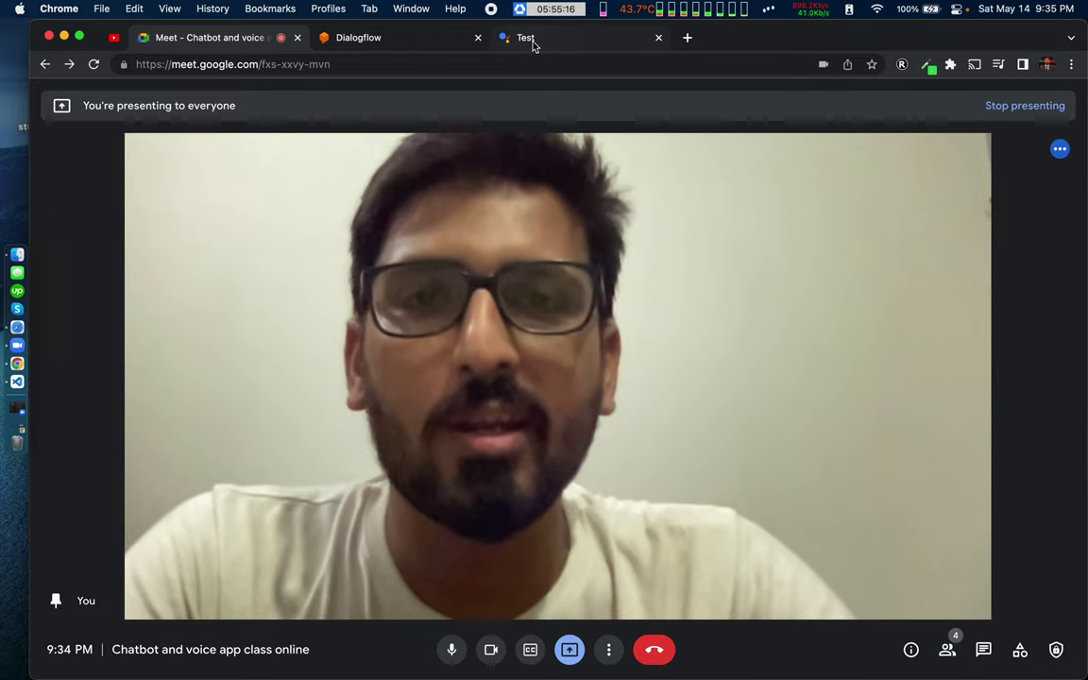
click(534, 38)
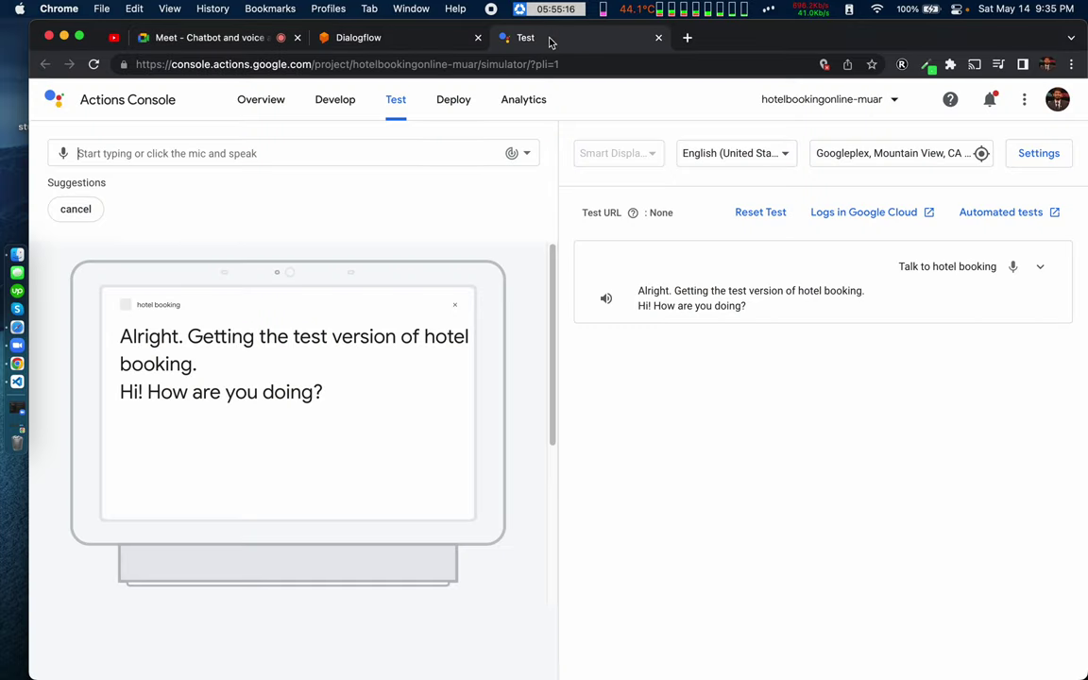
click(211, 40)
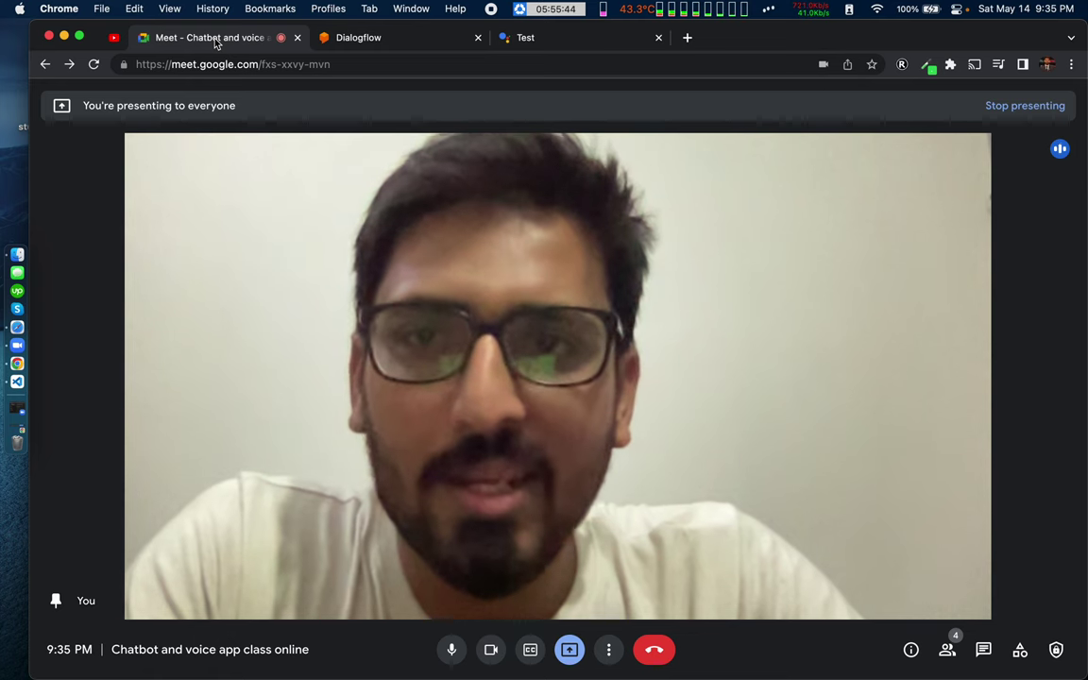
click(518, 40)
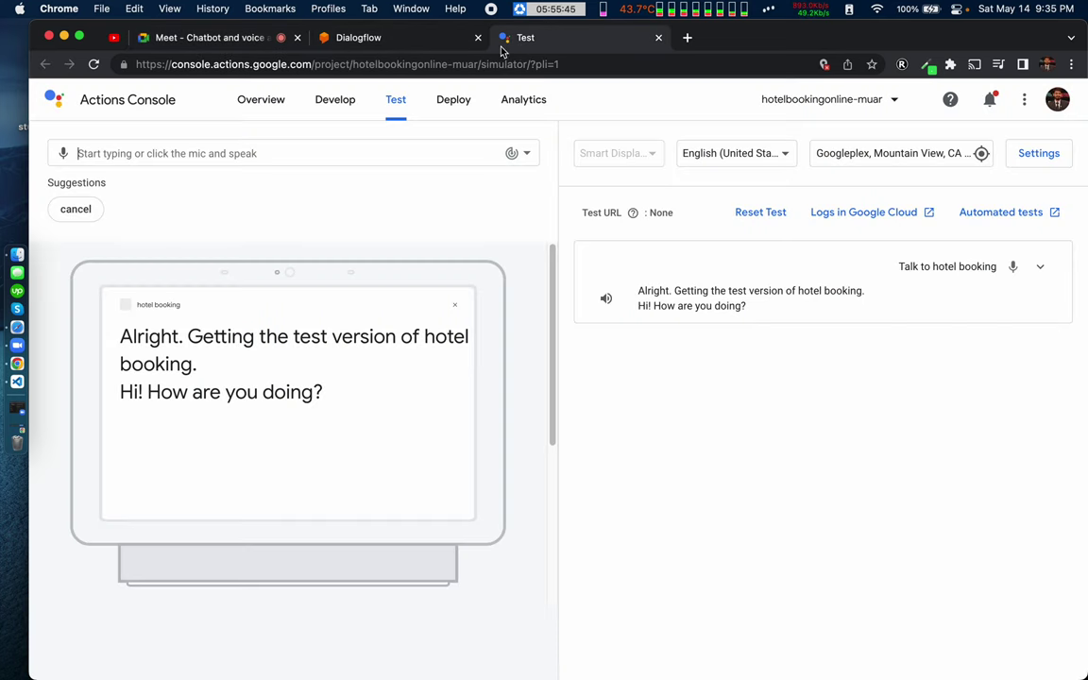
Step: Send the request 'book rooom' to the hotel booking action in the simulator
click(153, 155)
text(book )
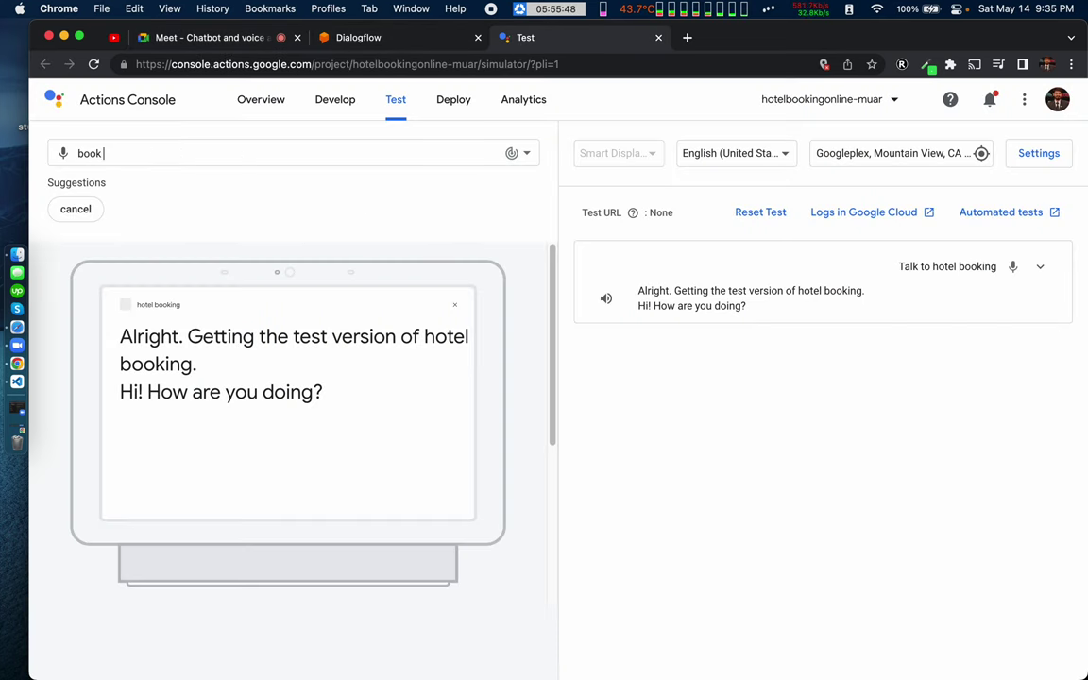
text(rooom)
key(Return)
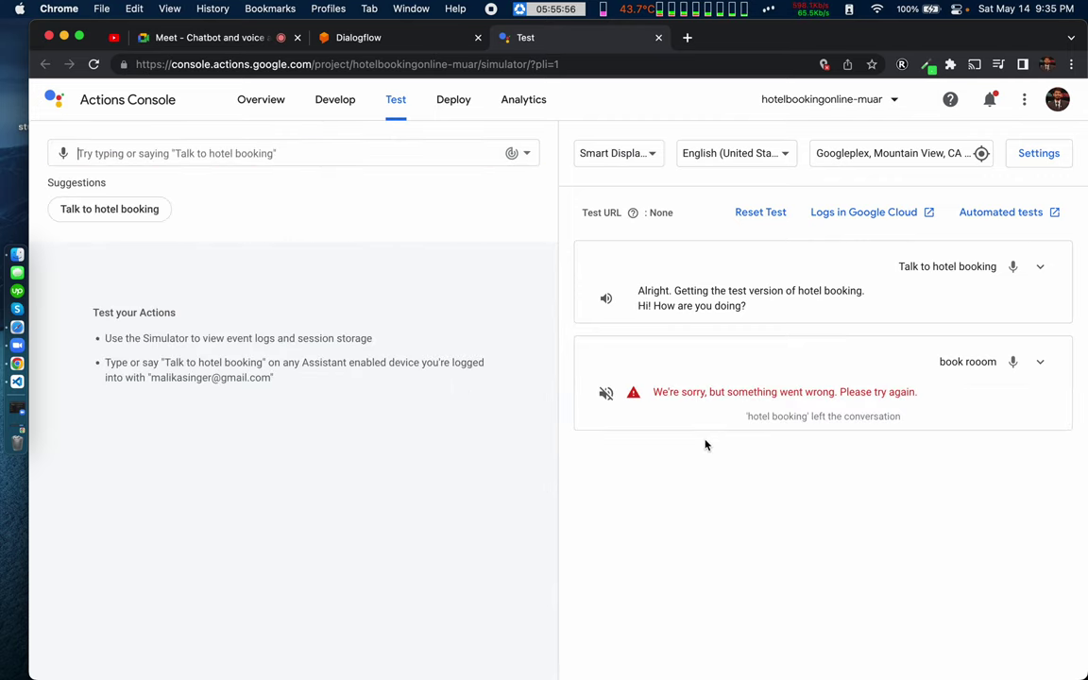
Step: Unmute the simulator tab, cancel and restart the hotel booking conversation, then go to Dialogflow
click(134, 209)
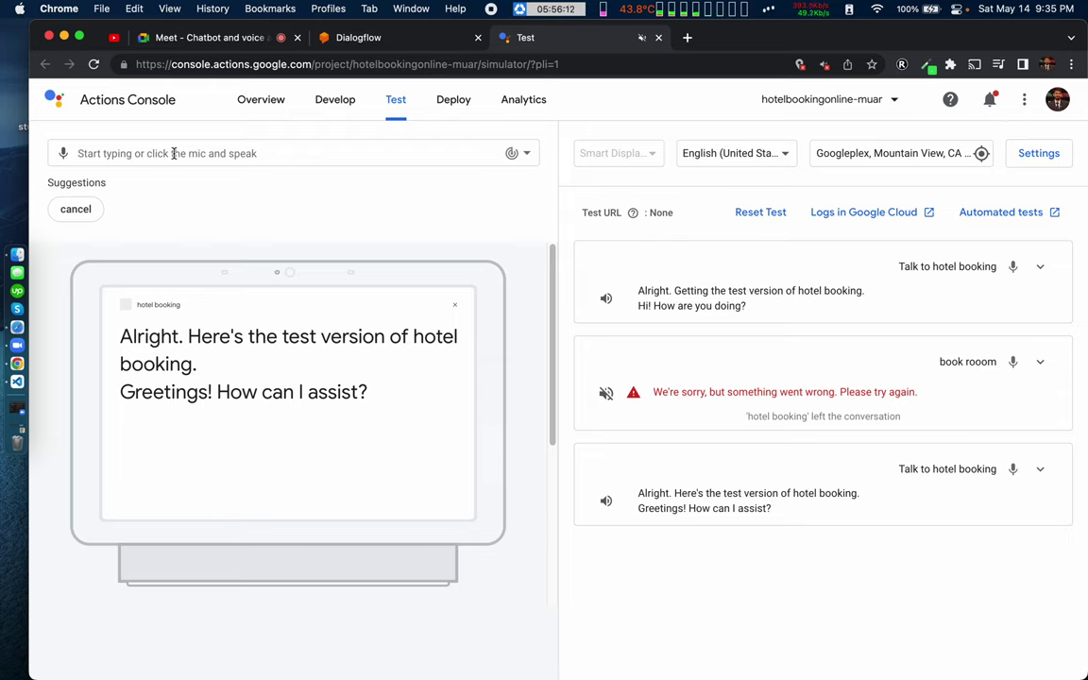
text(book roo)
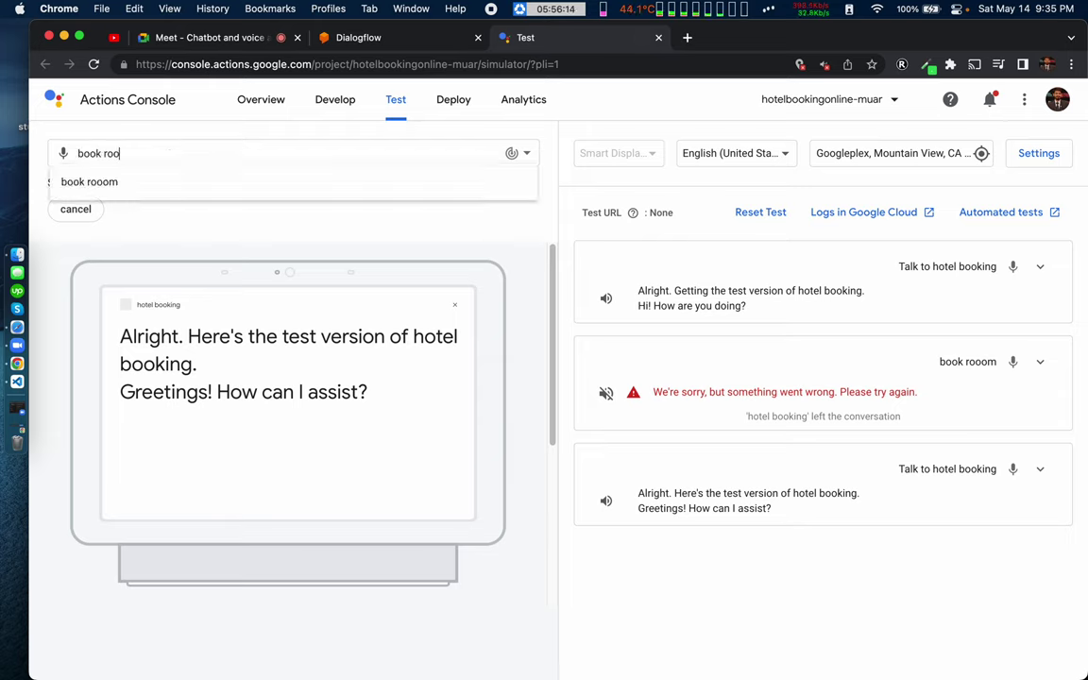
key(Return)
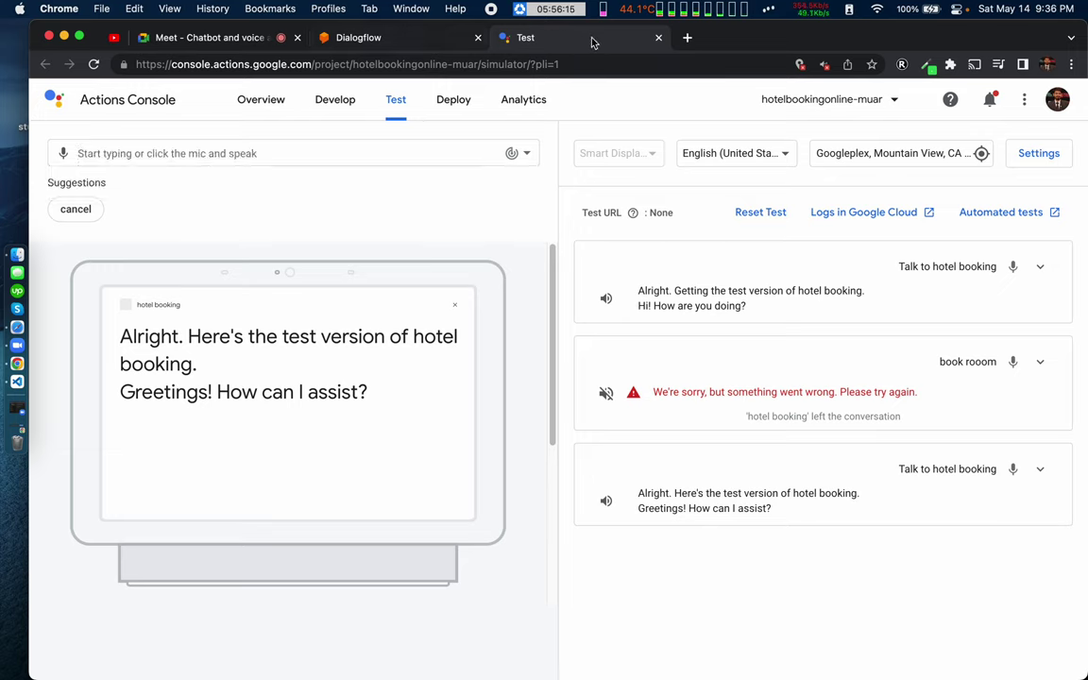
right_click(605, 41)
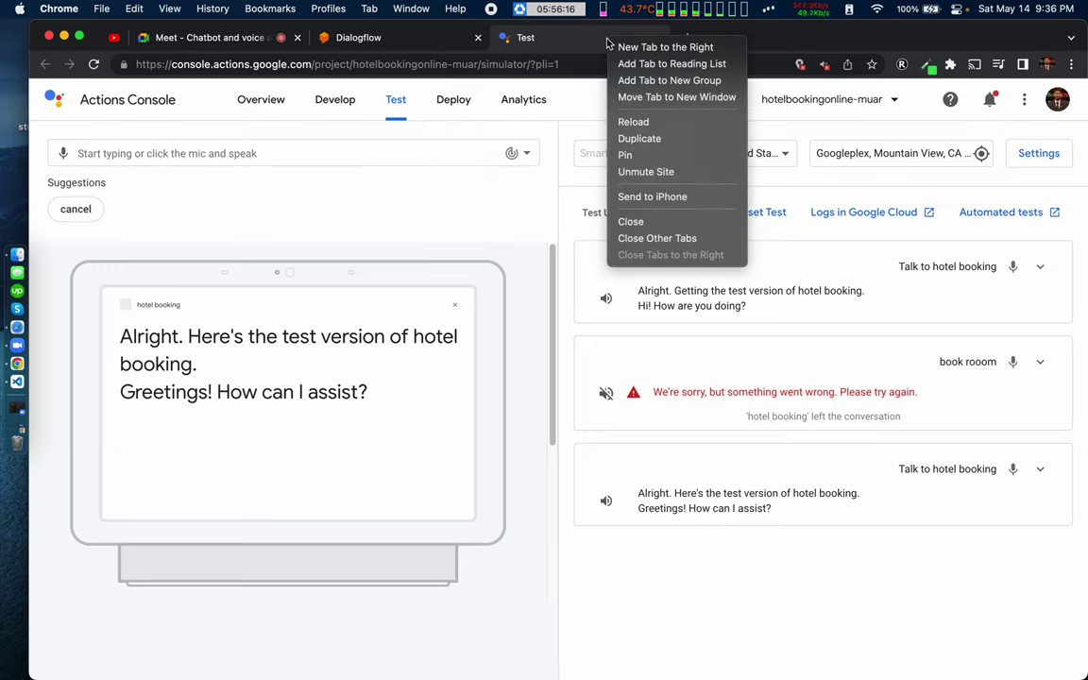
click(641, 172)
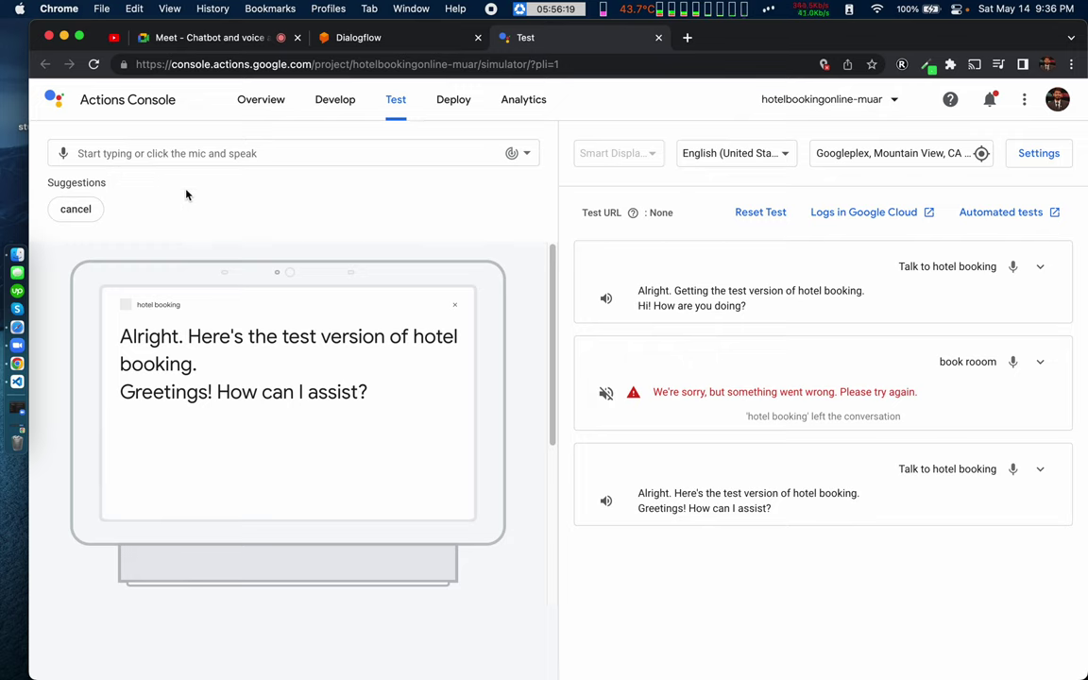
click(91, 218)
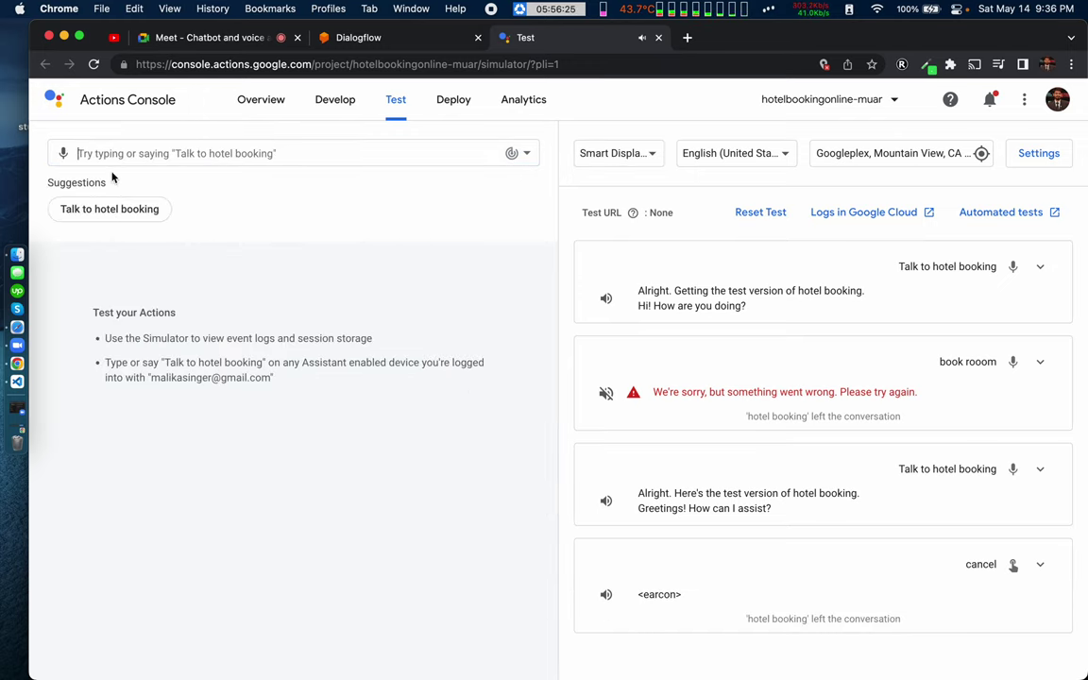
click(98, 213)
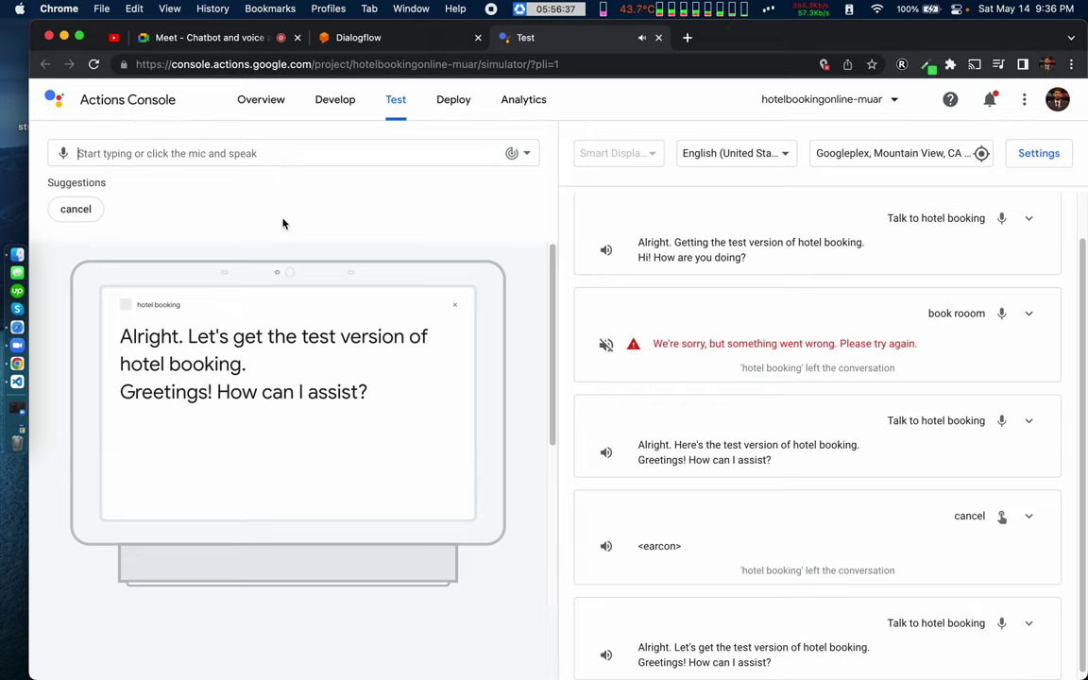
click(379, 42)
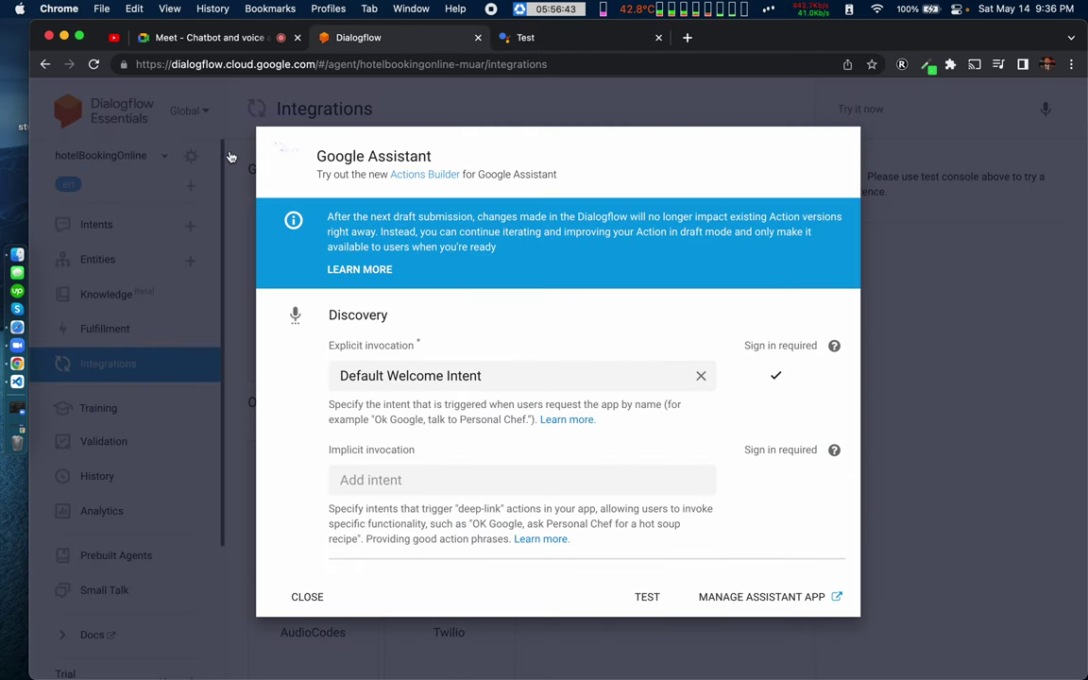
Step: Replace the old ngrok host in the Dialogflow fulfillment webhook URL with the new one and save
click(218, 168)
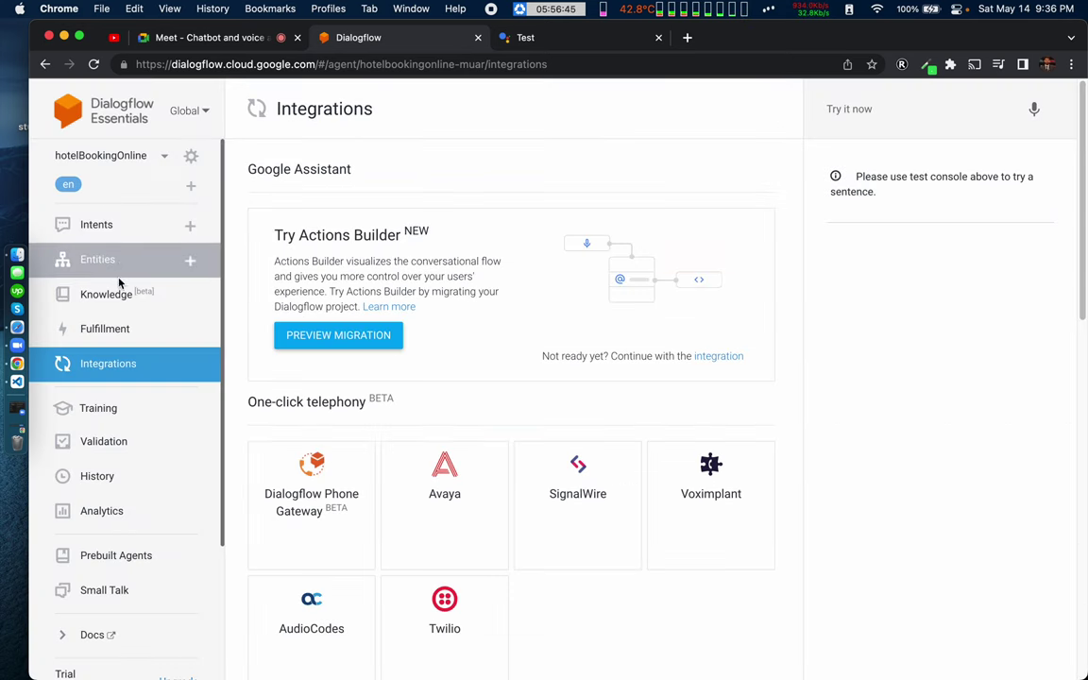
click(112, 328)
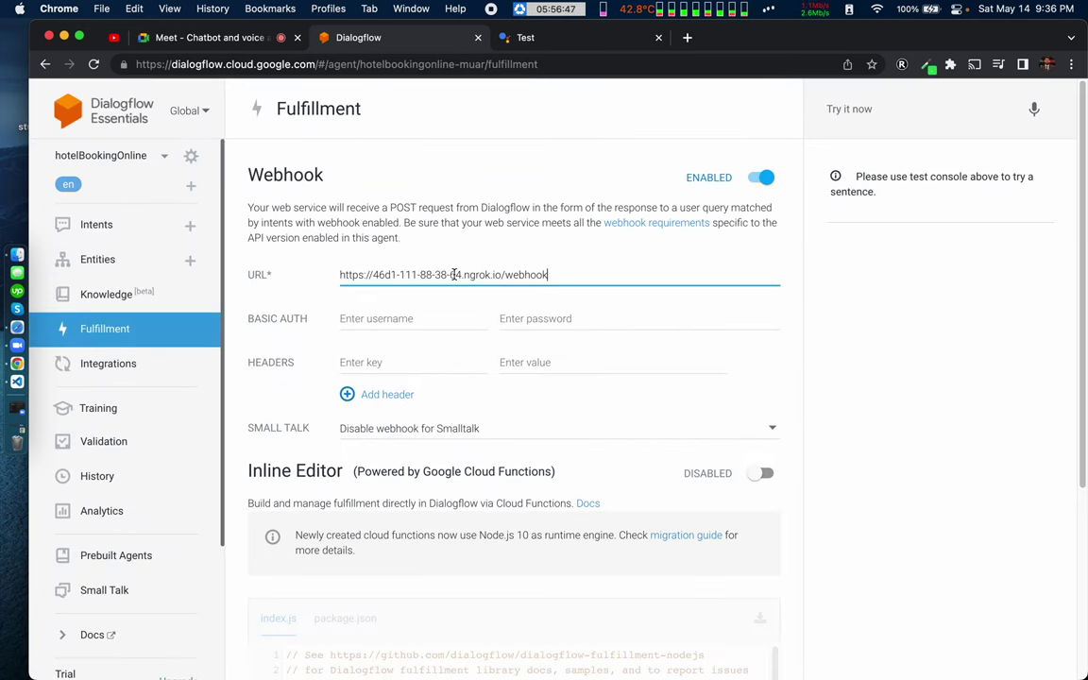
key(ctrl+Right)
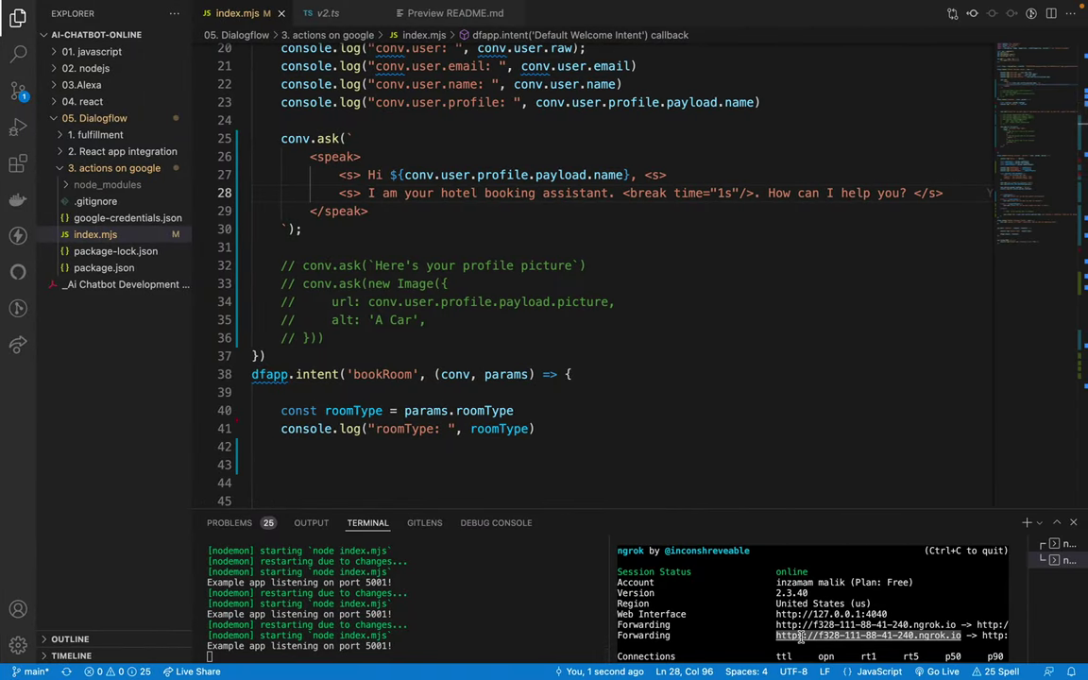
key(ctrl+Left)
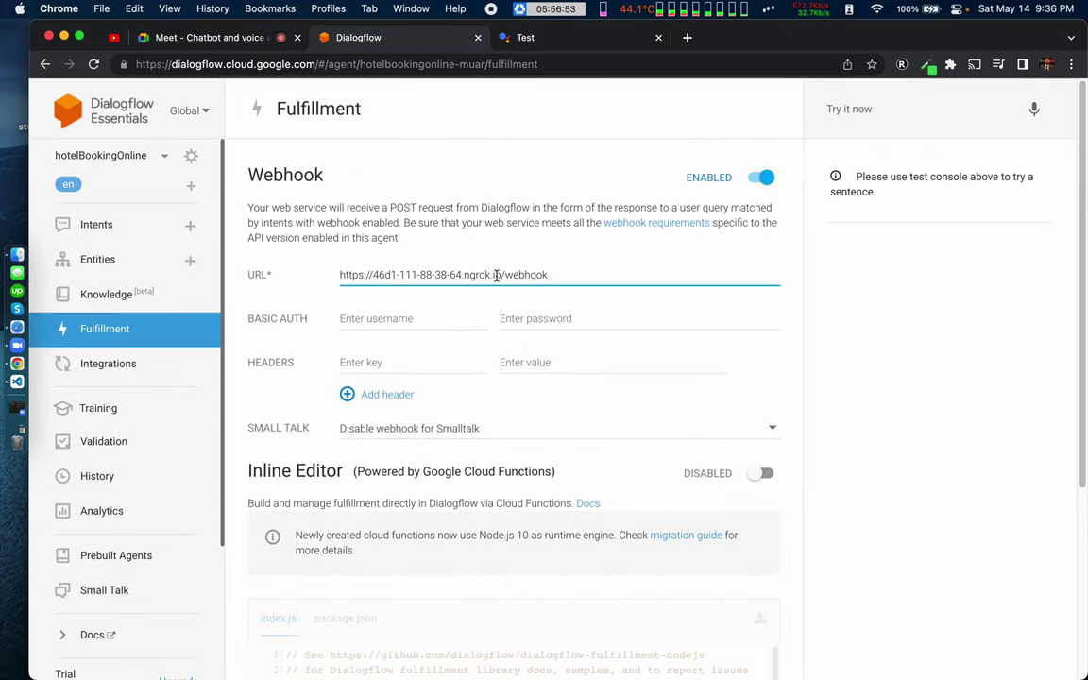
drag(503, 274, 282, 280)
key(super+v)
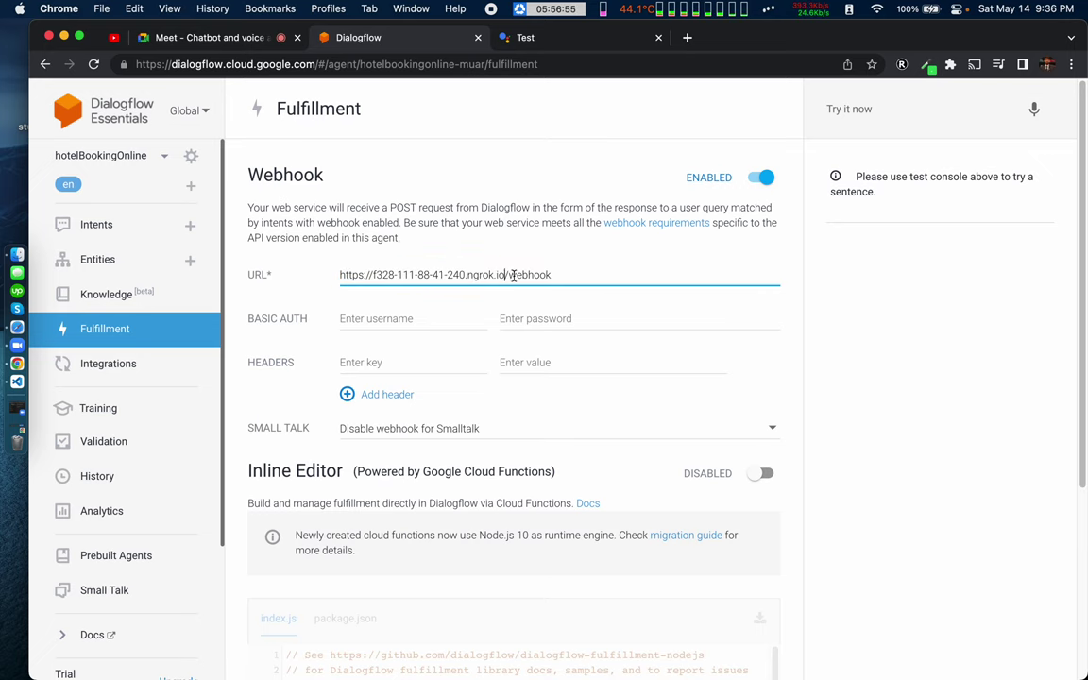
scroll(493, 454, down, 5)
click(725, 625)
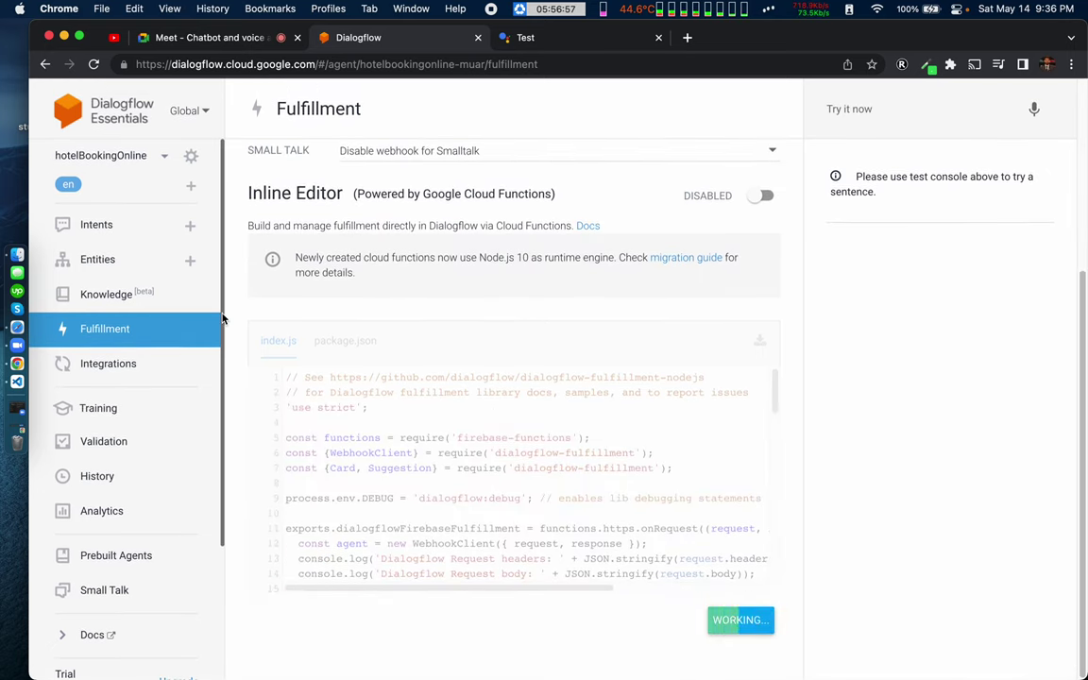
click(100, 227)
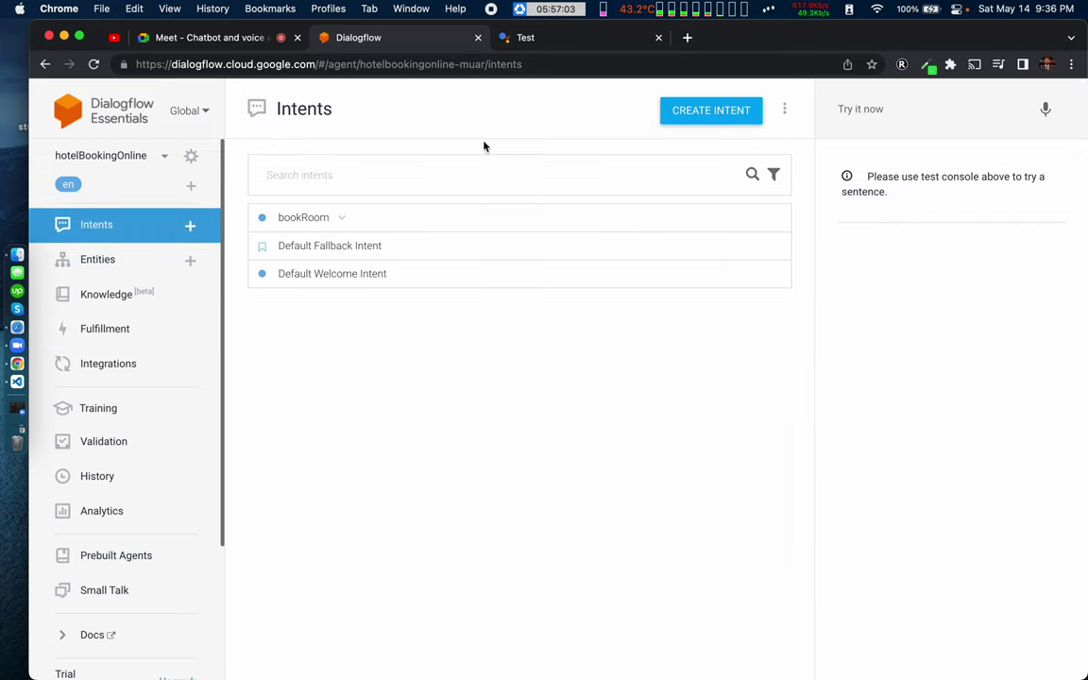
click(515, 37)
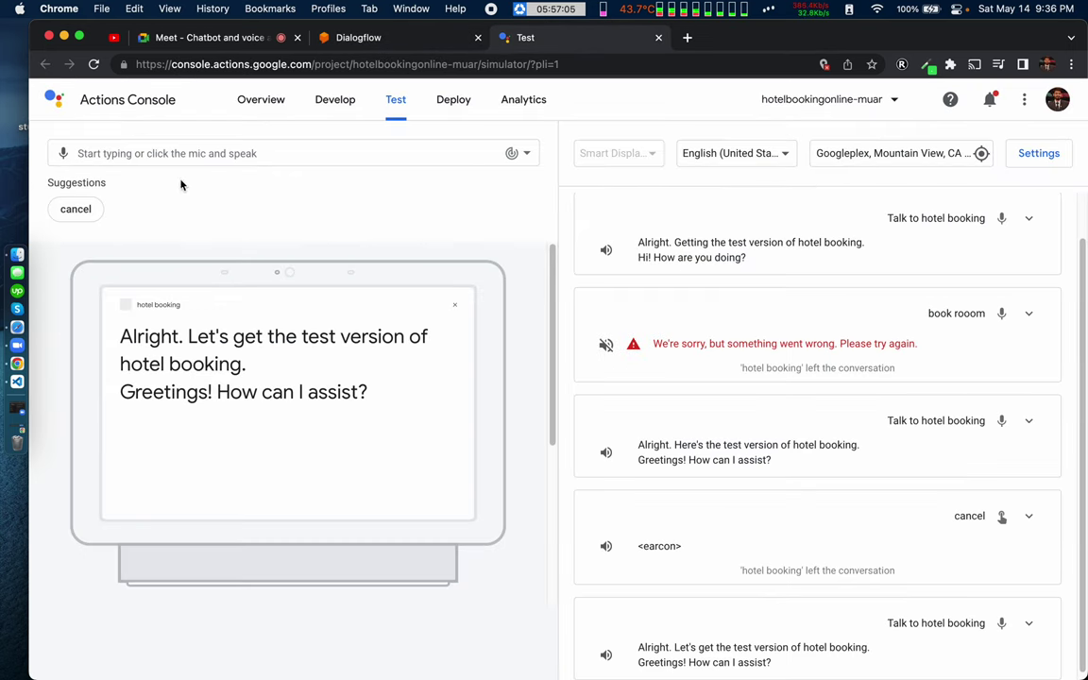
Step: Cancel and restart the hotel booking test, then read the raw SSML welcome reply
click(77, 214)
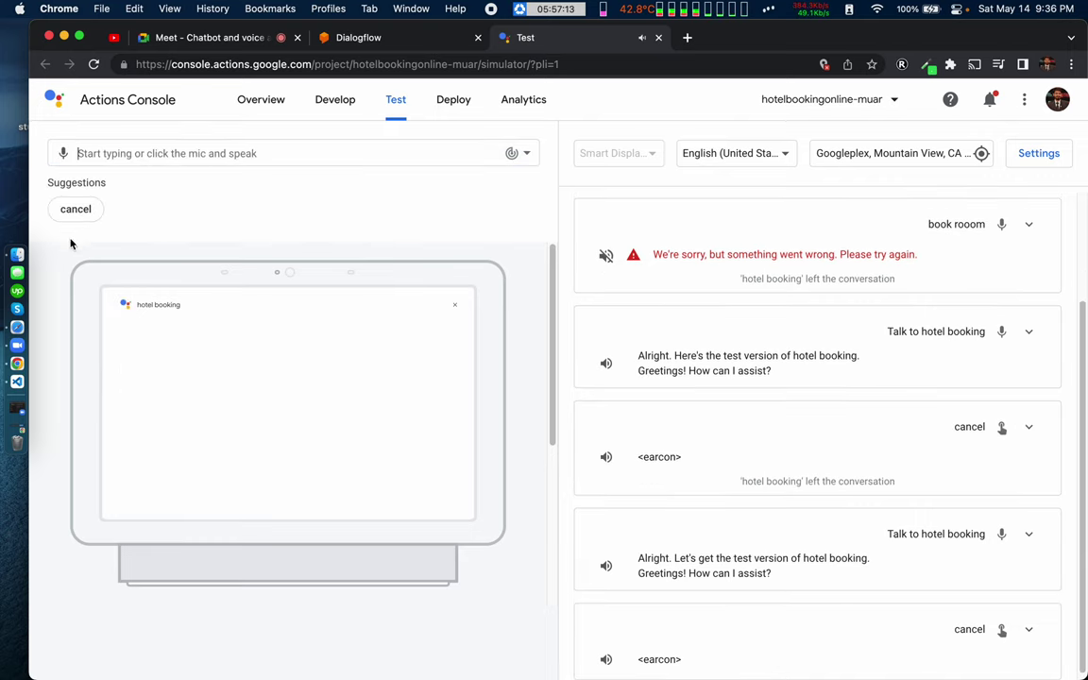
click(107, 209)
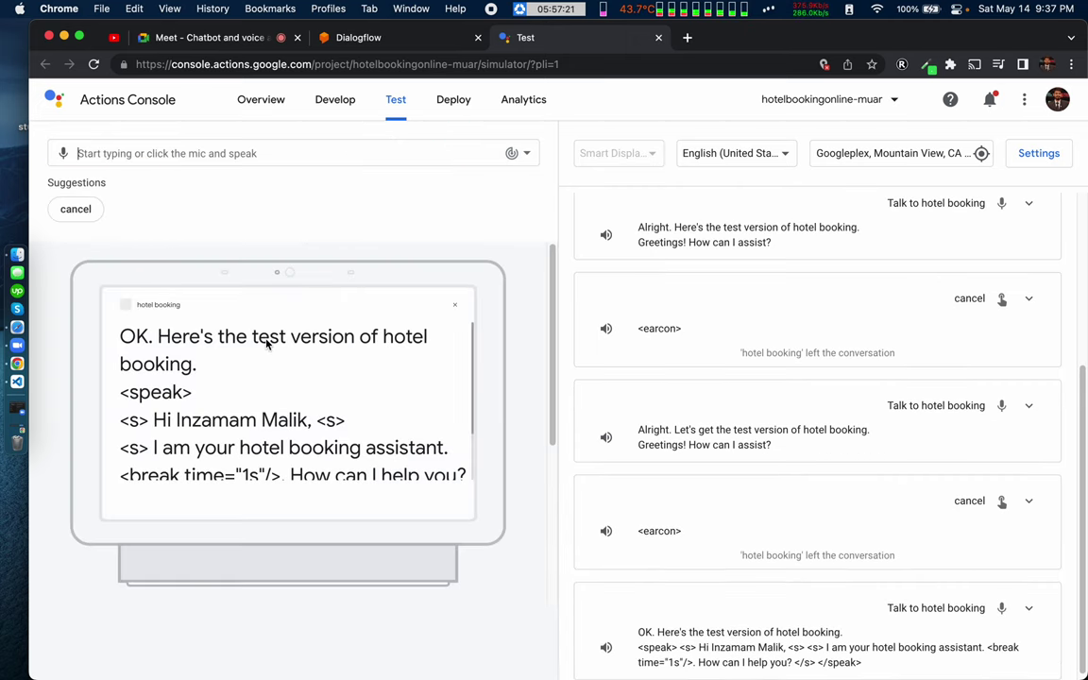
scroll(221, 426, down, 3)
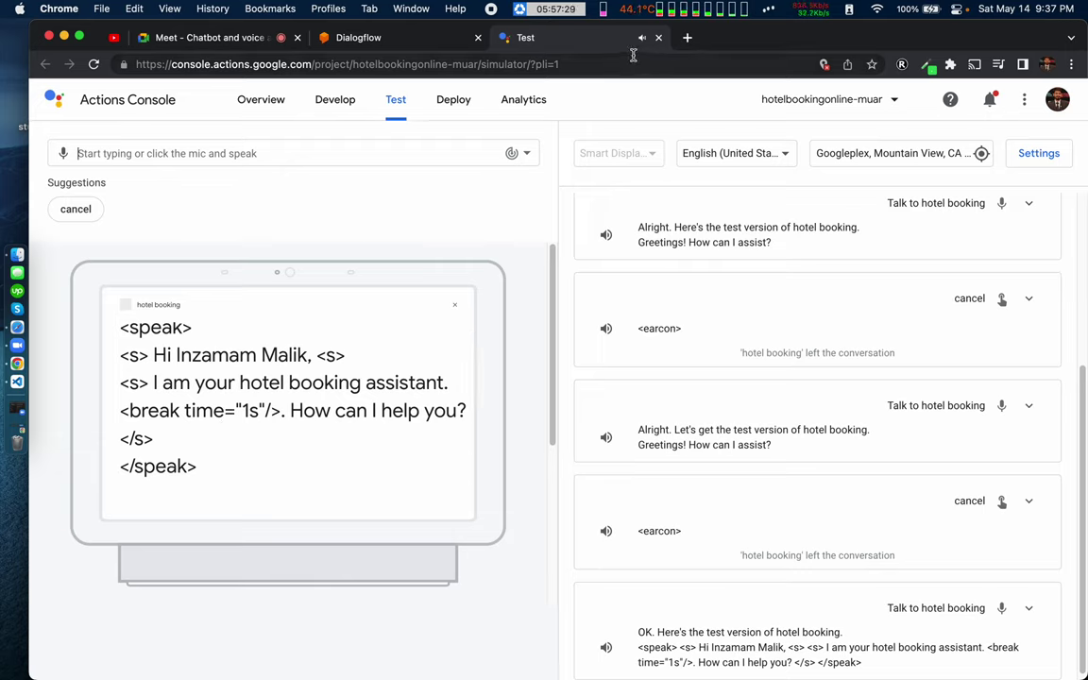
key(ctrl+Right)
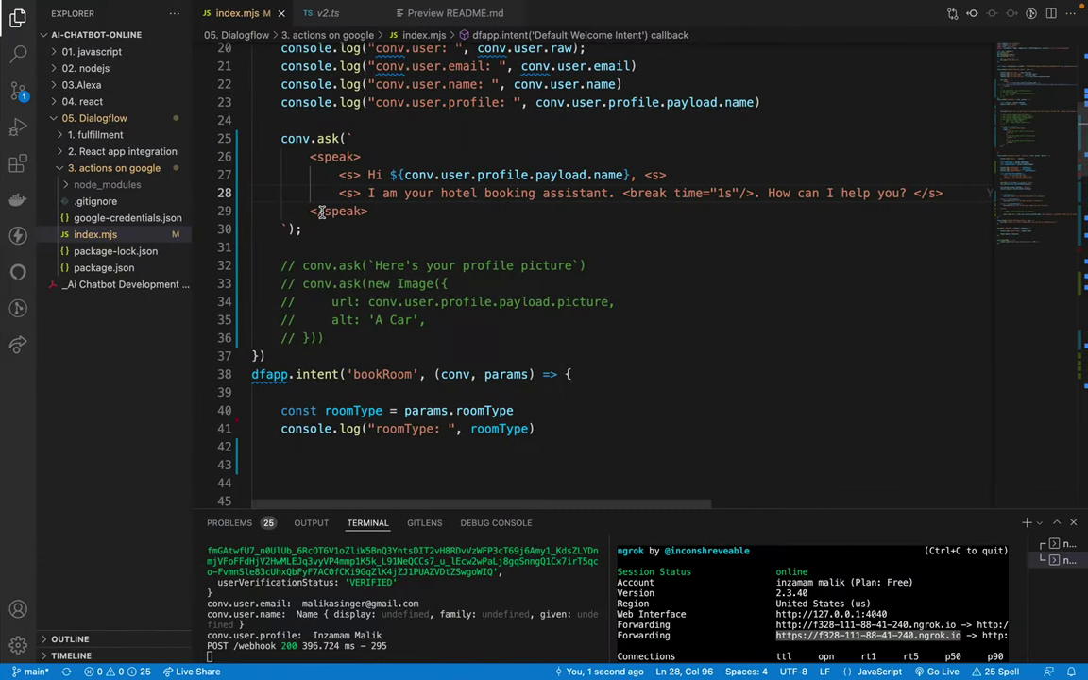
Step: Copy the welcome <speak> block from index.mjs and open Dialogflow's agent Speech settings
drag(312, 156, 382, 209)
key(cmd+c)
key(ctrl+Left)
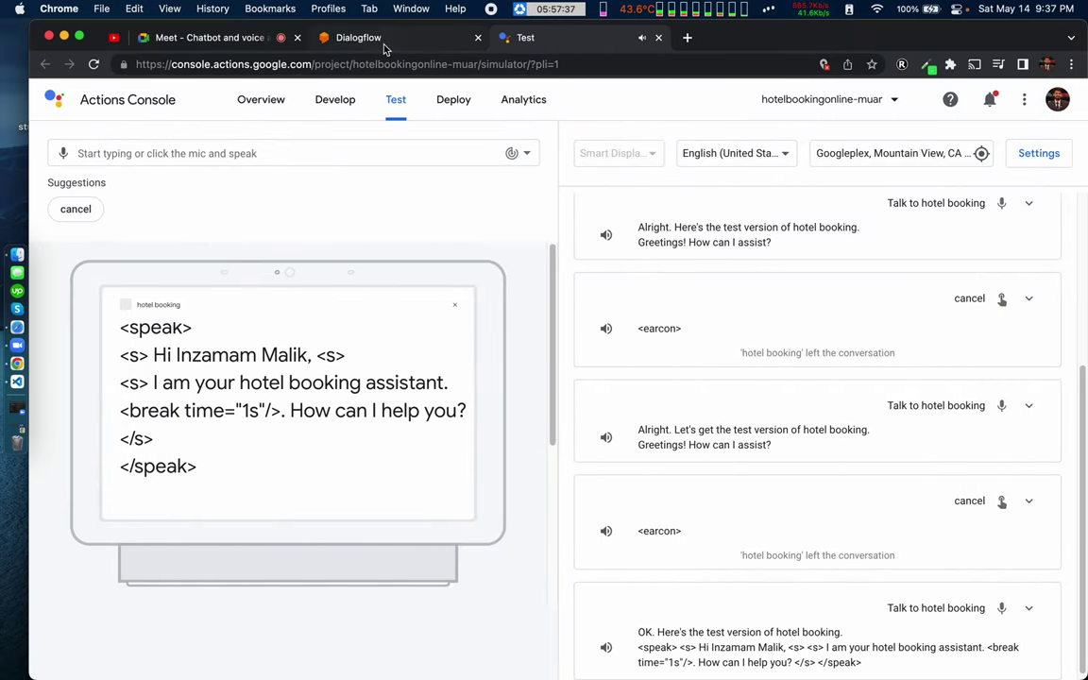
click(382, 42)
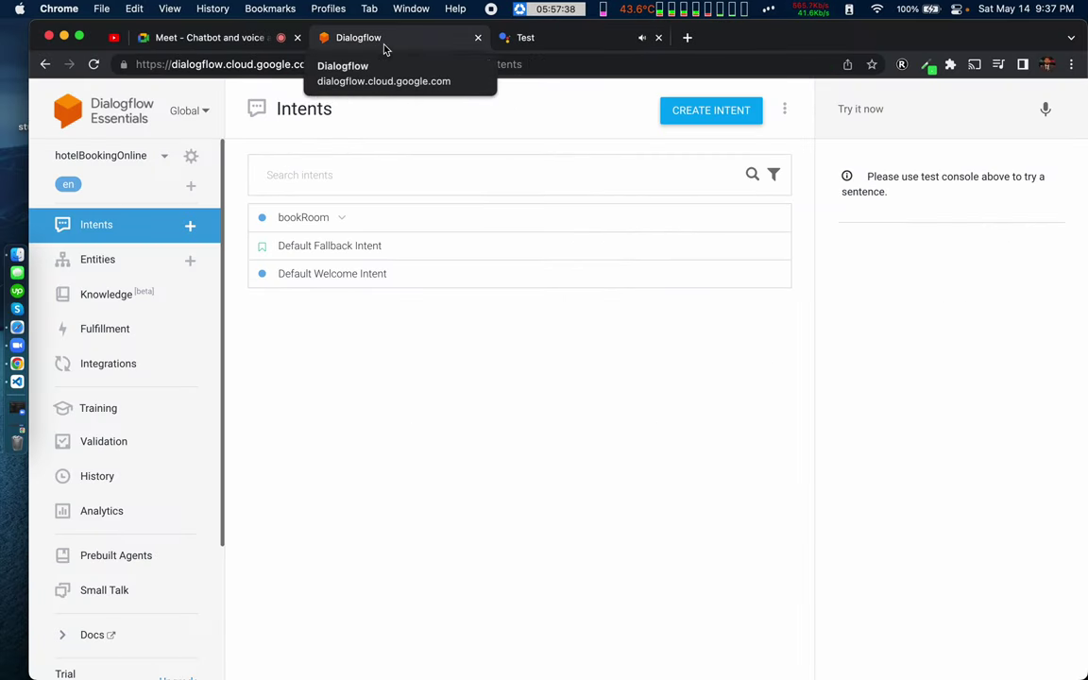
click(191, 158)
scroll(359, 510, down, 2)
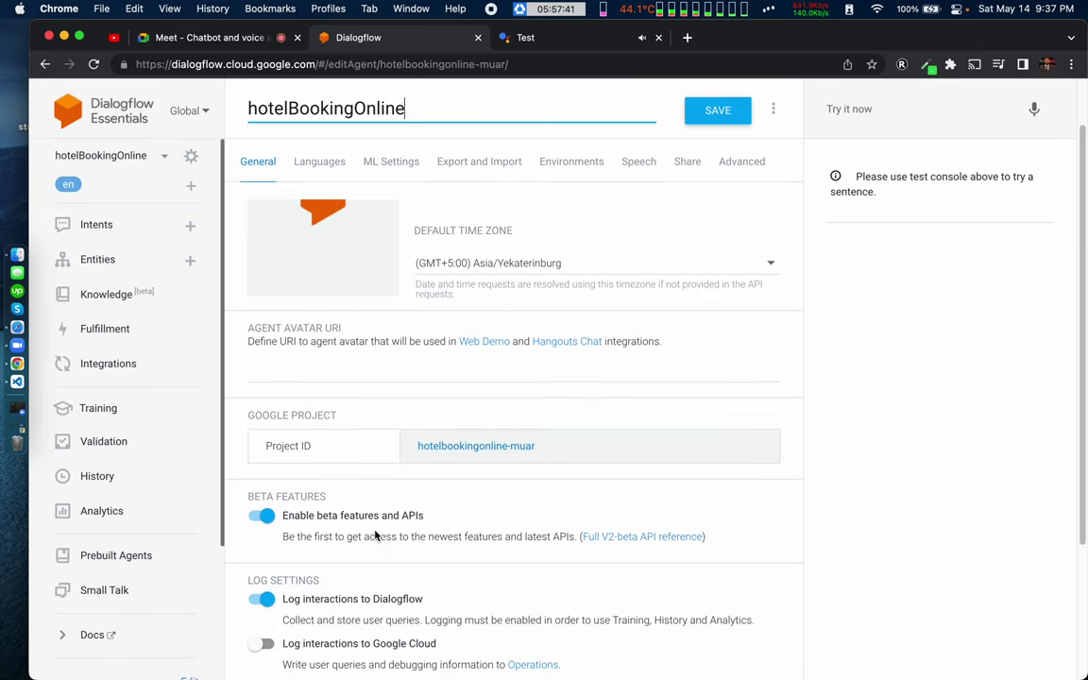
click(638, 162)
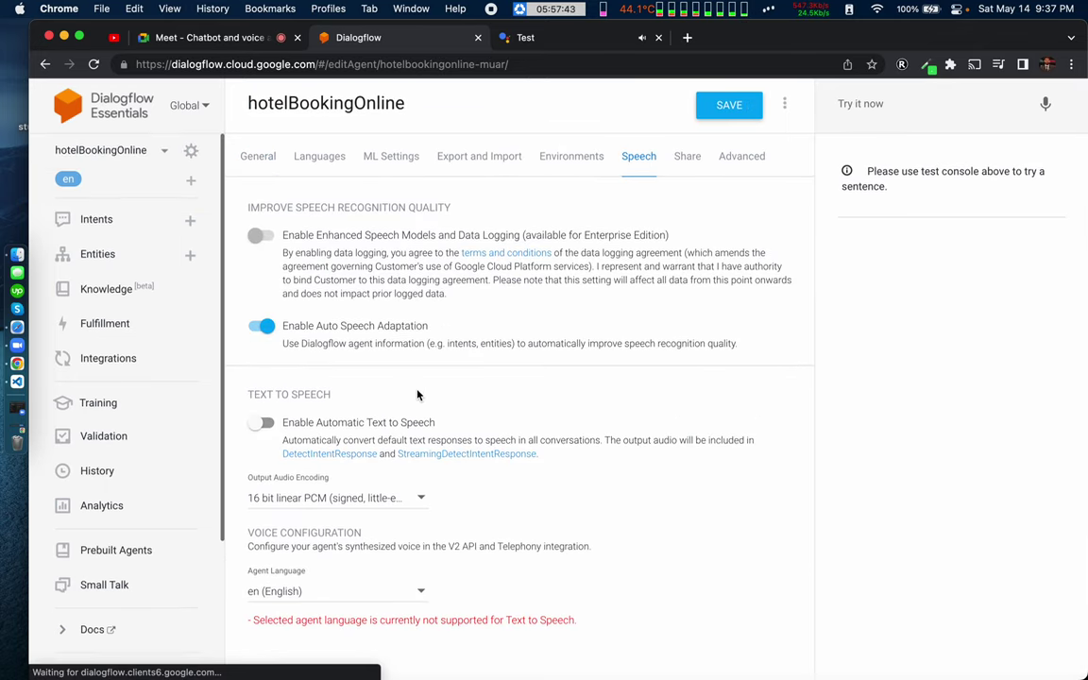
scroll(378, 633, down, 5)
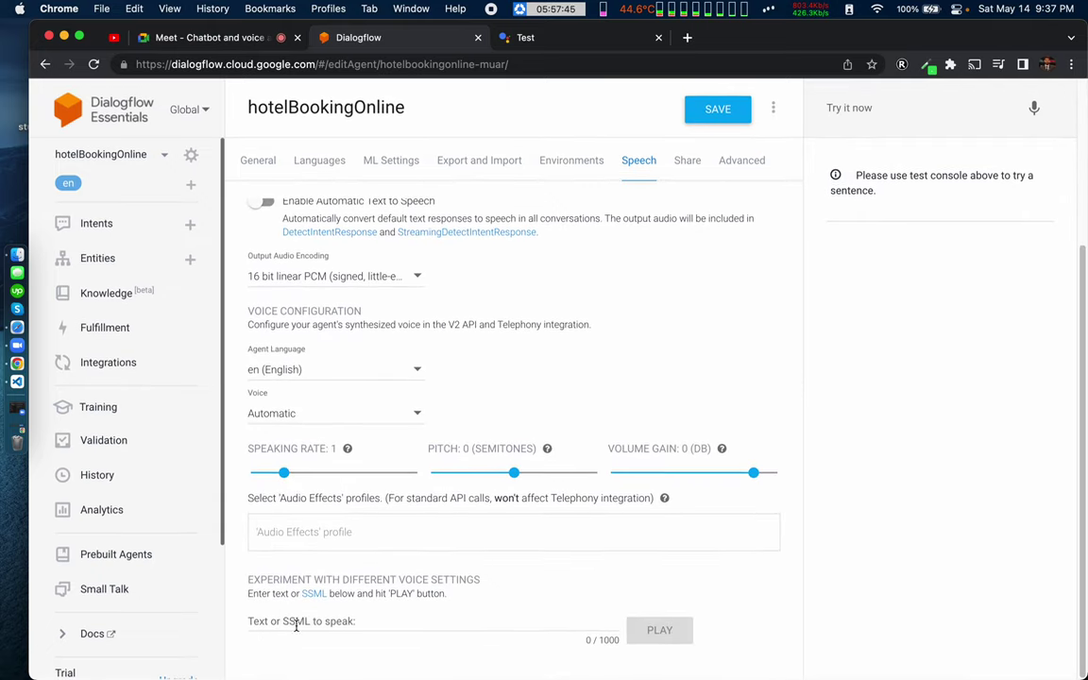
Step: Paste the SSML into the voice test, swap the profile-name expression for a sample name, and play it
click(296, 624)
key(cmd+v)
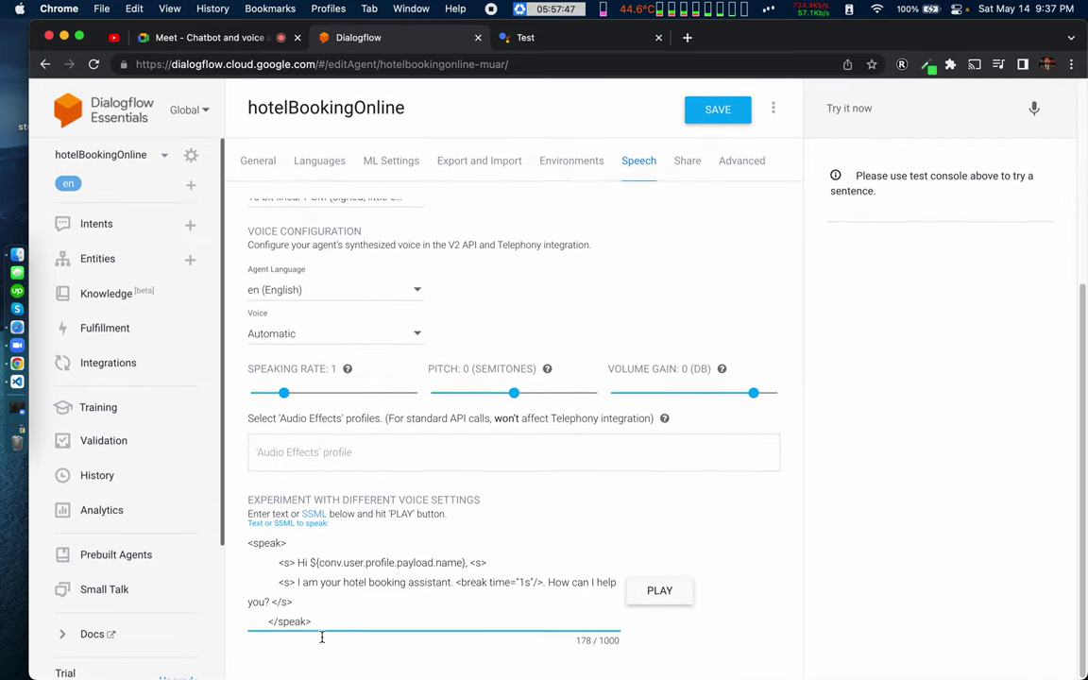
drag(311, 563, 455, 564)
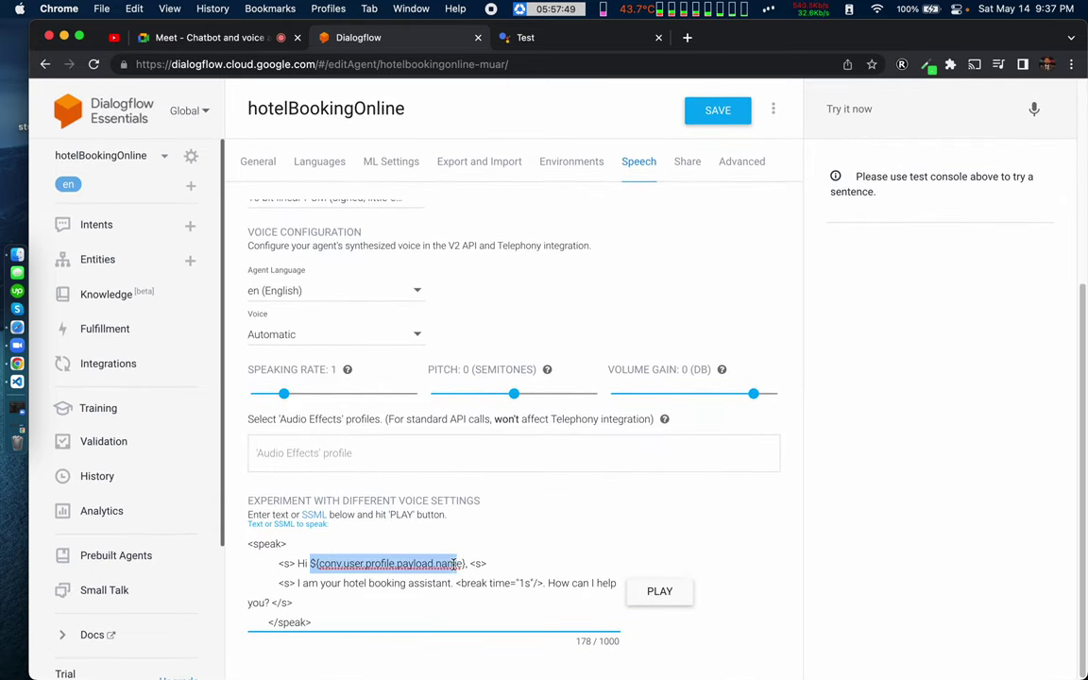
key(BackSpace)
key(BackSpace)
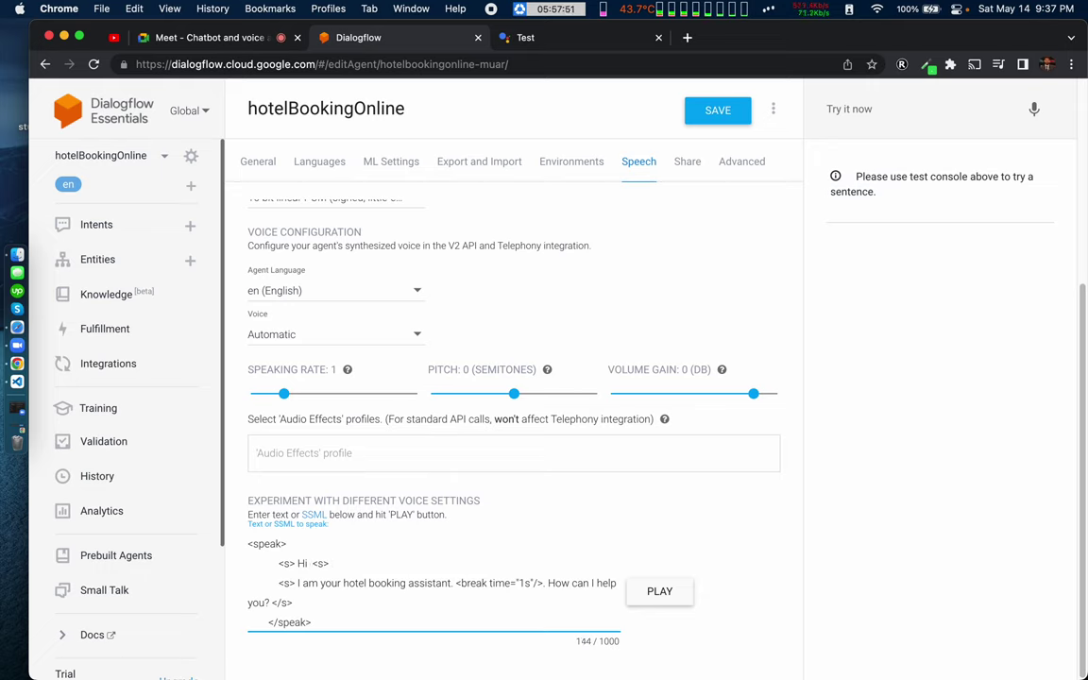
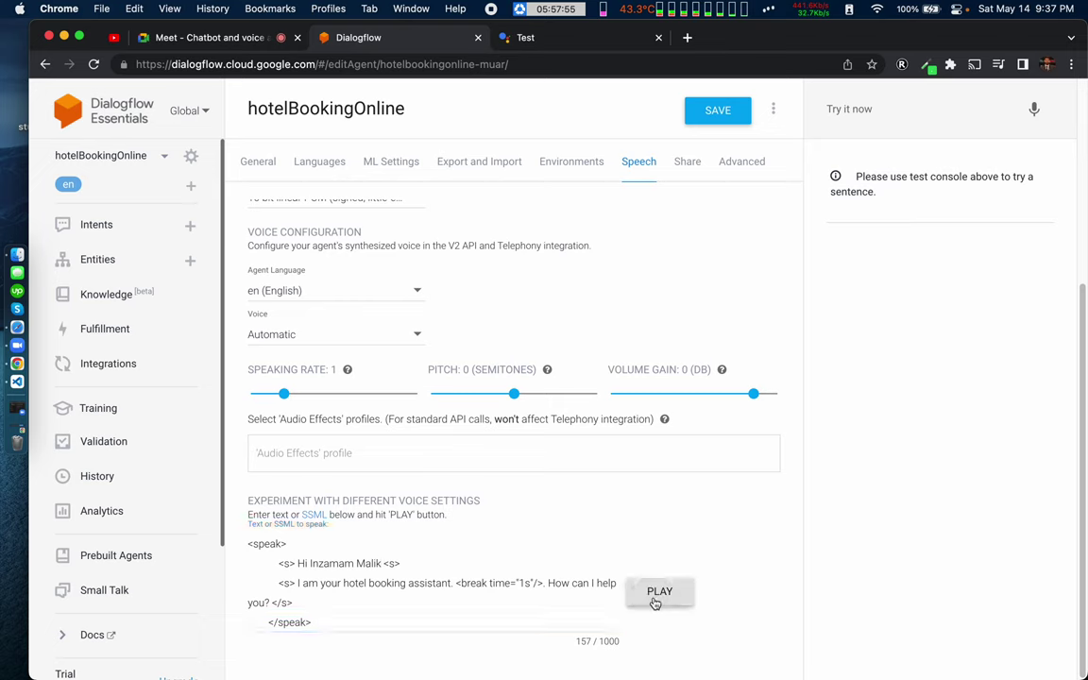
click(655, 601)
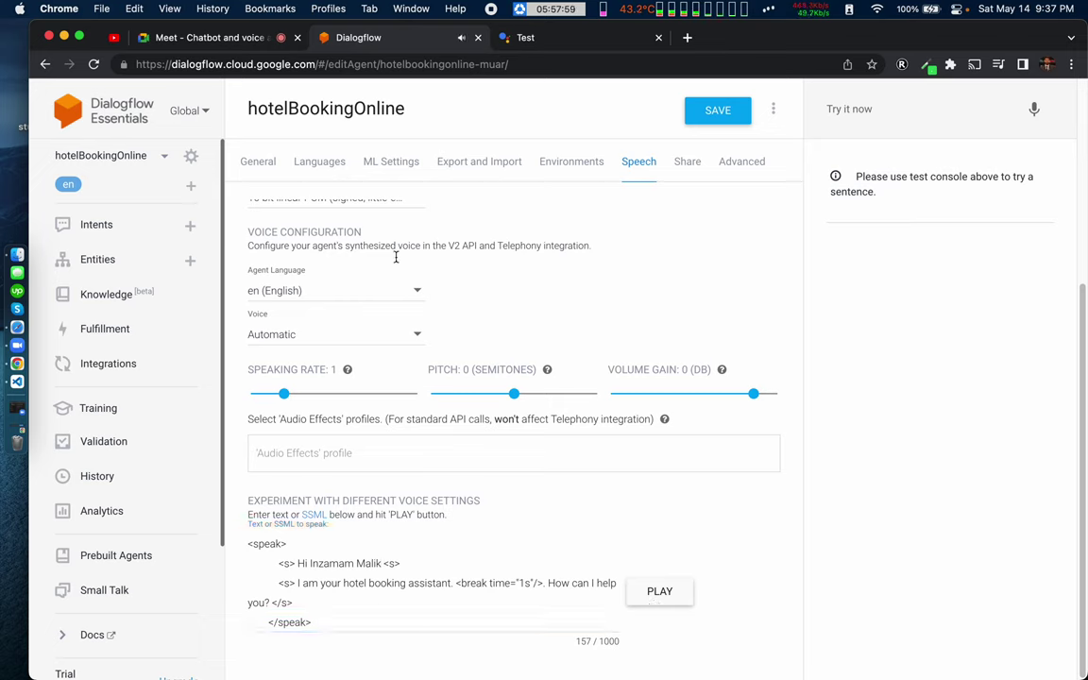
click(564, 40)
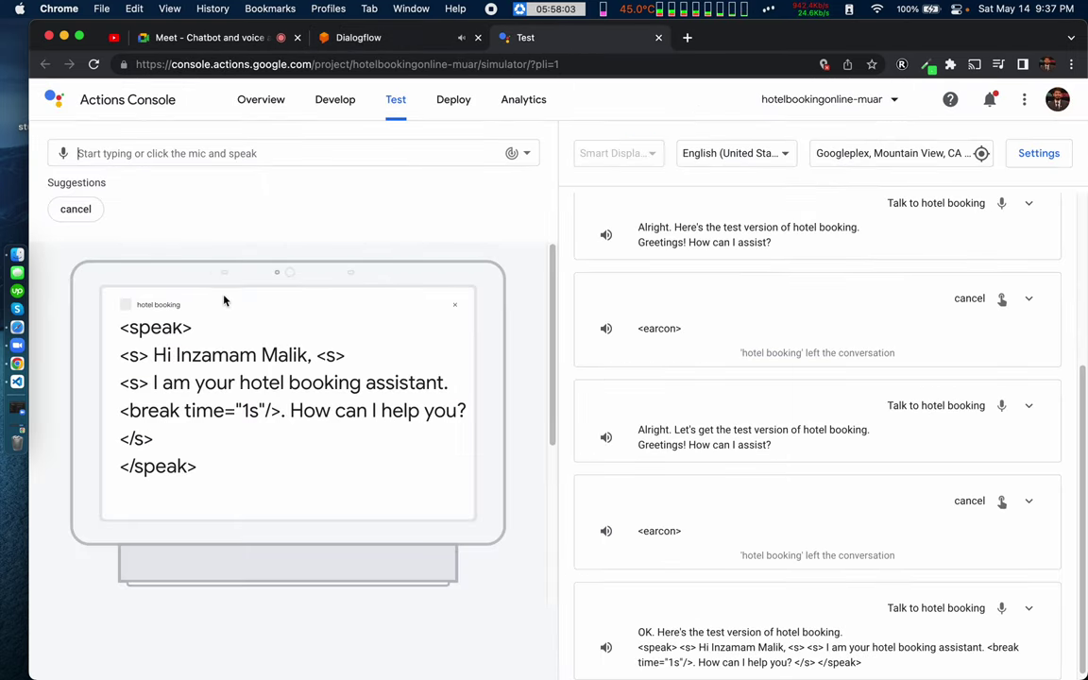
Step: In index.mjs, locate the conv.ask line and the break tag on line 28
key(ctrl+Right)
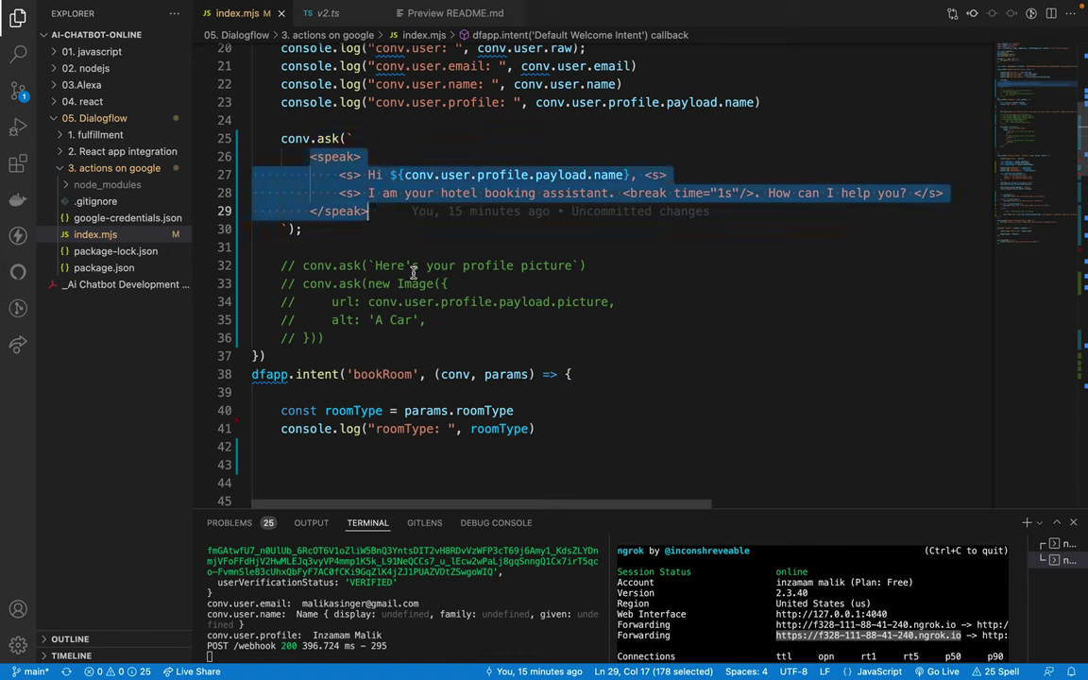
click(413, 272)
key(Up)
key(Up)
key(Up)
key(Up)
key(Up)
key(Up)
key(Up)
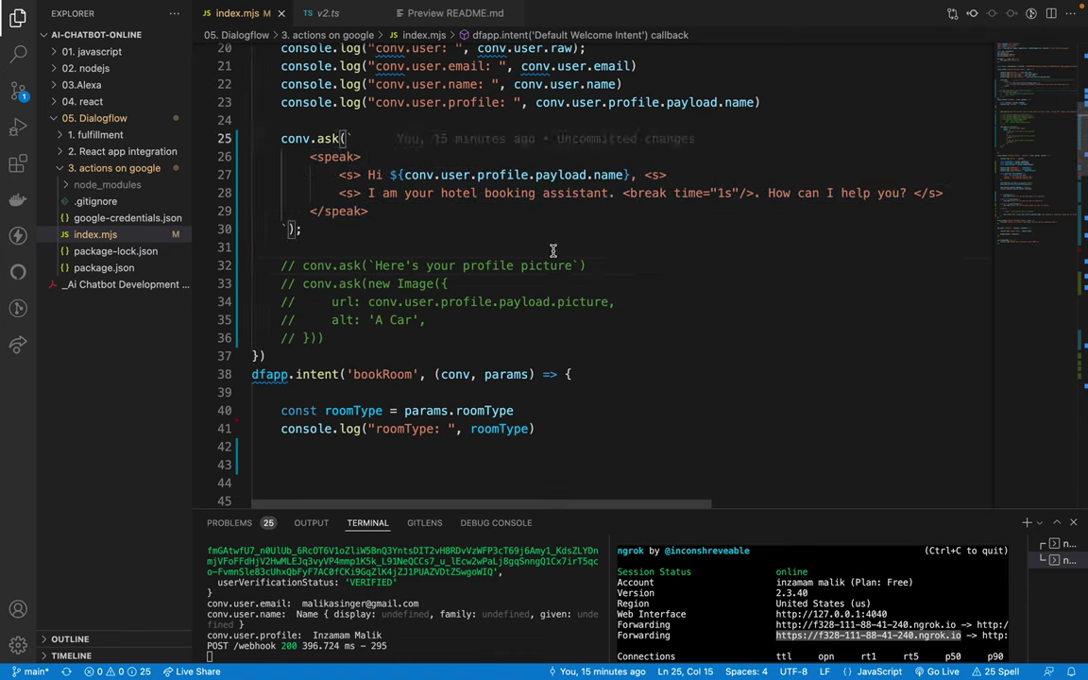
click(761, 193)
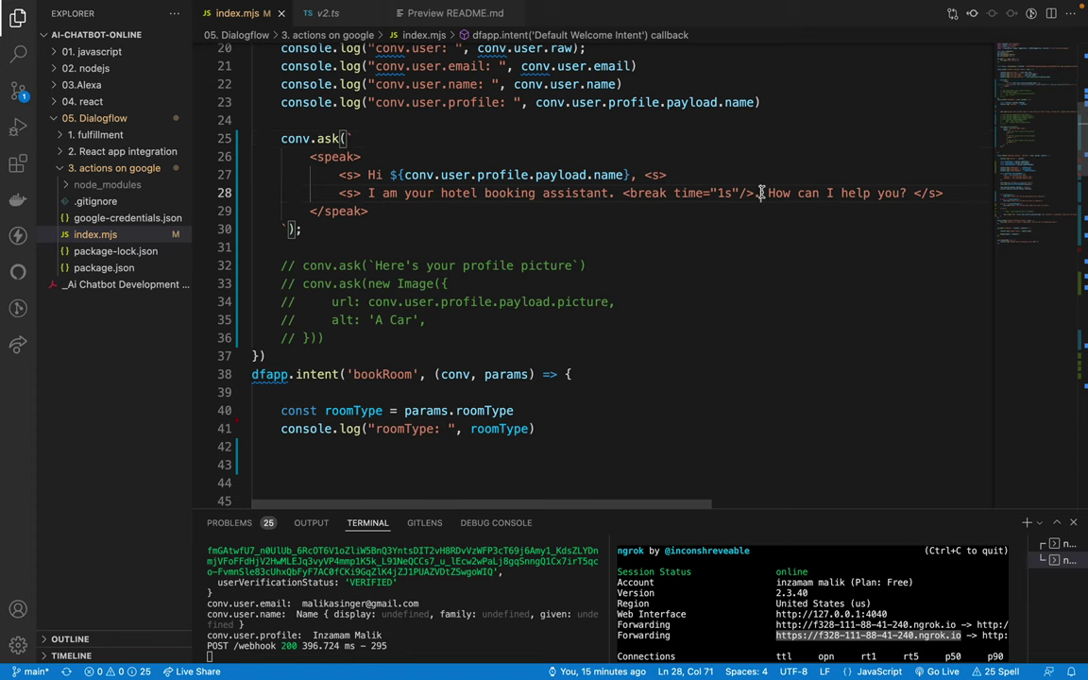
Step: Inspect the break tag and opening lines of the SSML in Dialogflow's speech test text
key(ctrl+Left)
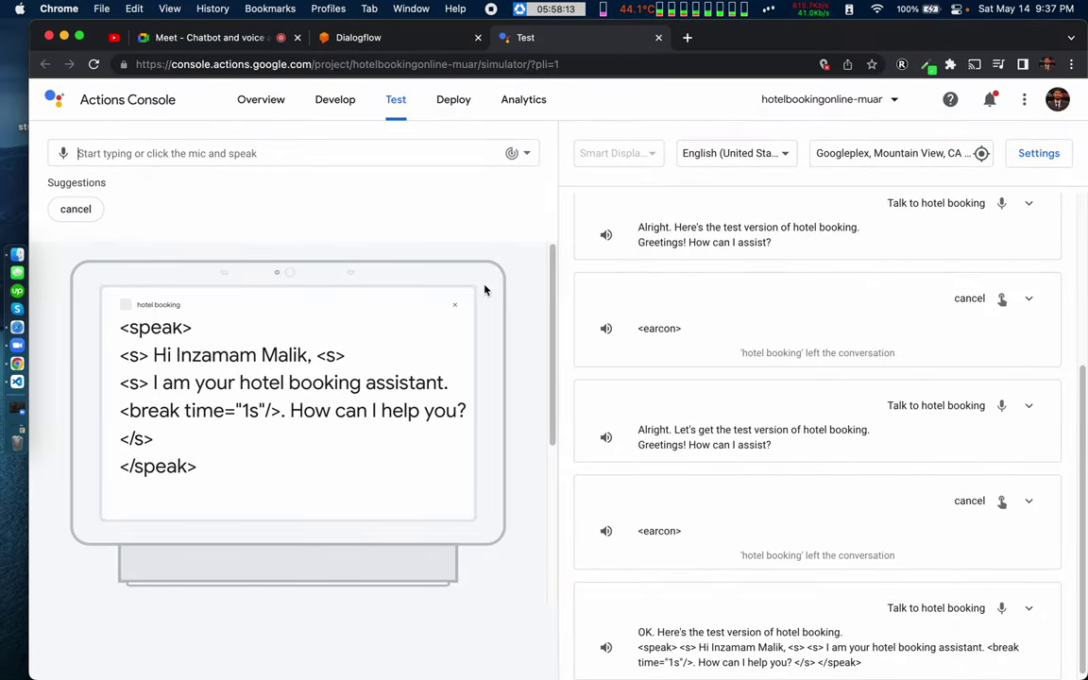
click(365, 43)
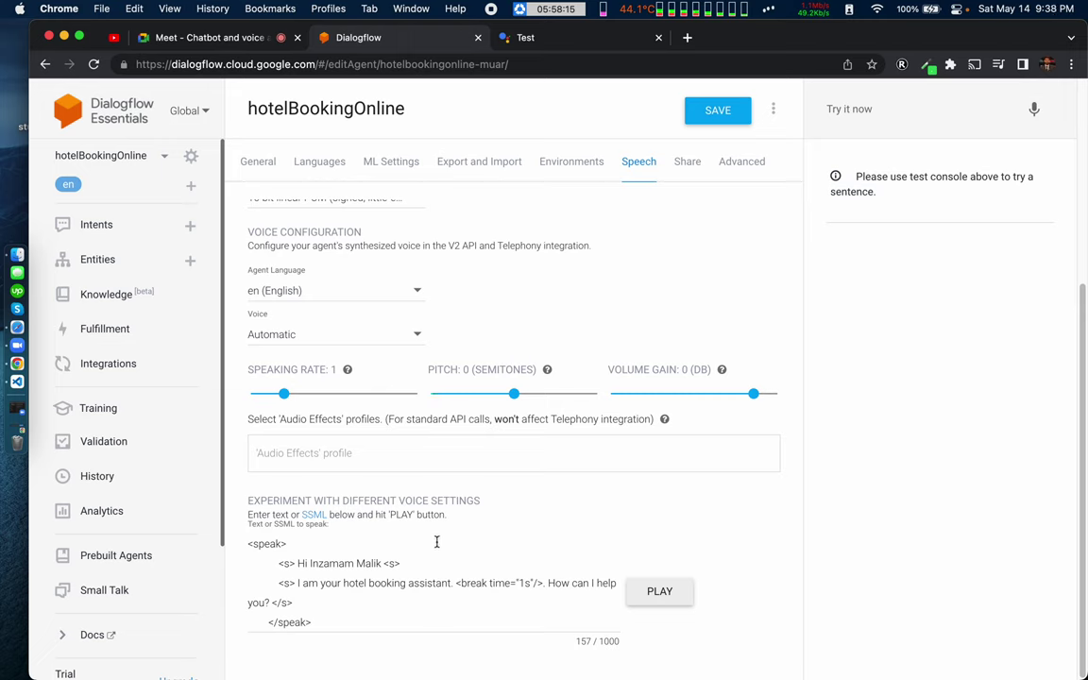
click(537, 584)
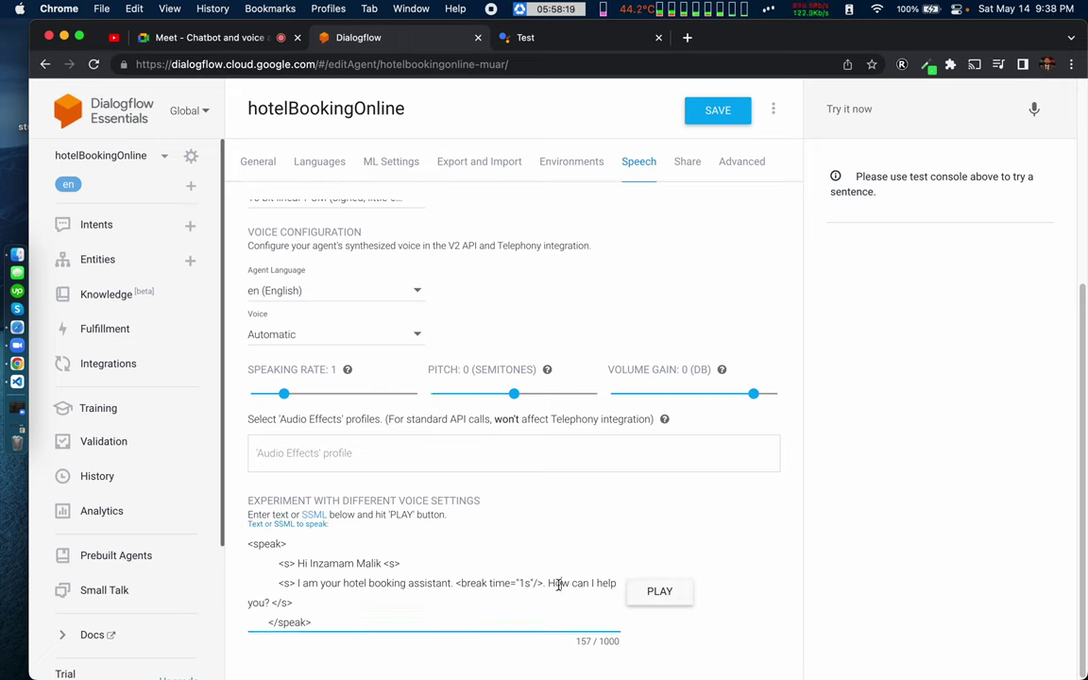
drag(482, 585, 563, 585)
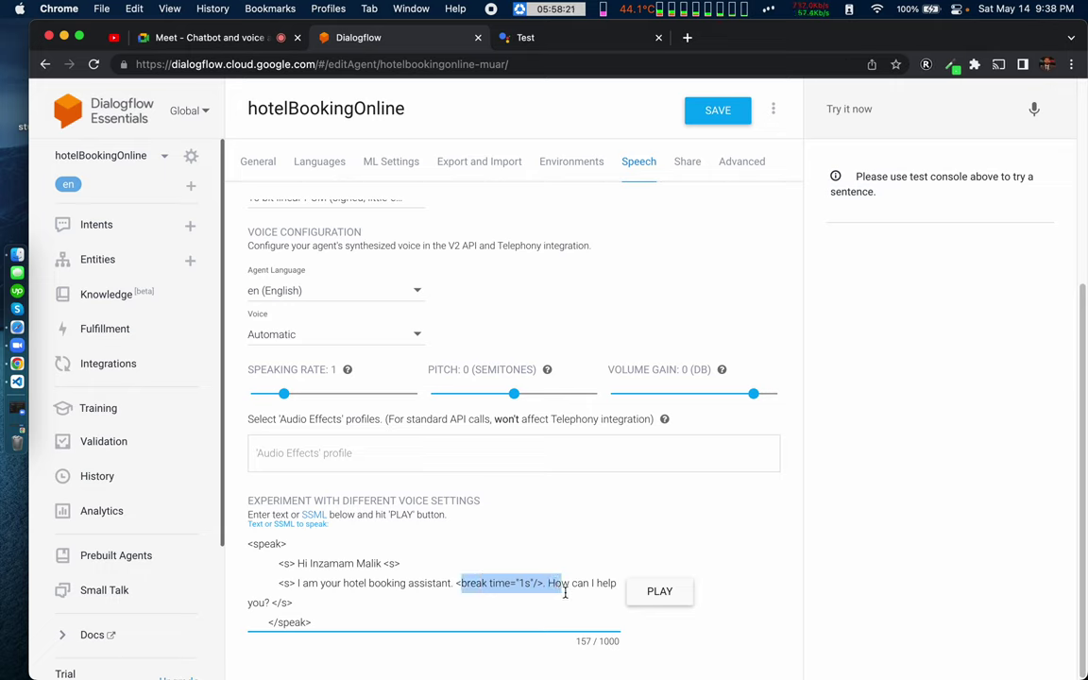
click(566, 588)
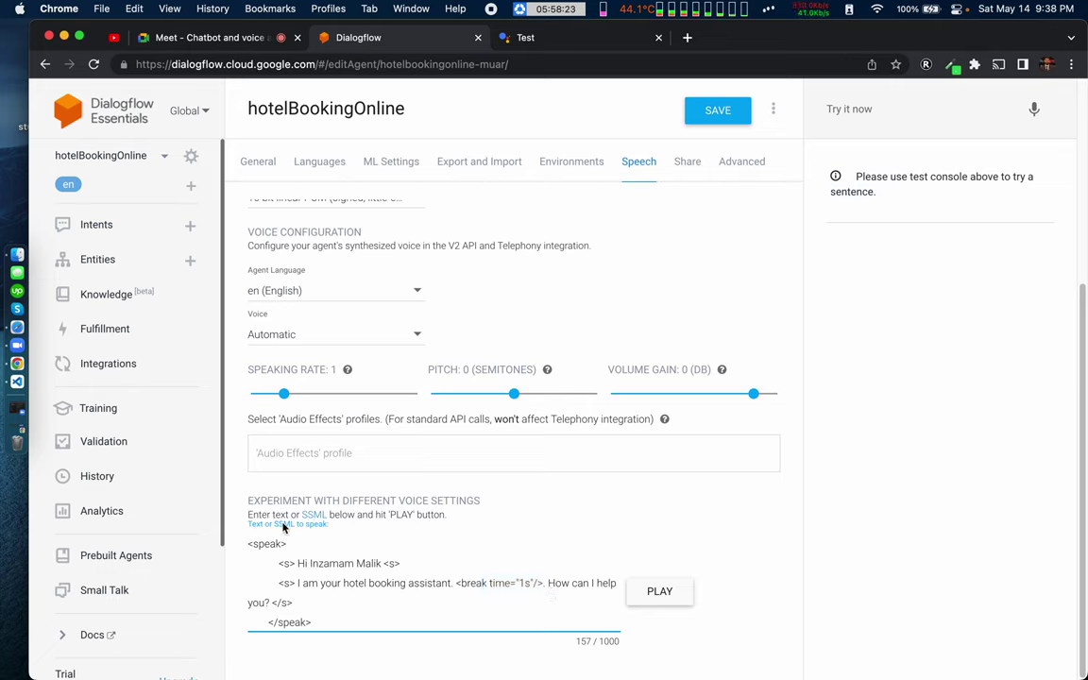
drag(264, 551, 353, 583)
click(353, 583)
Step: Check the simulator's Suggestions output, then return to index.mjs in VS Code
click(554, 39)
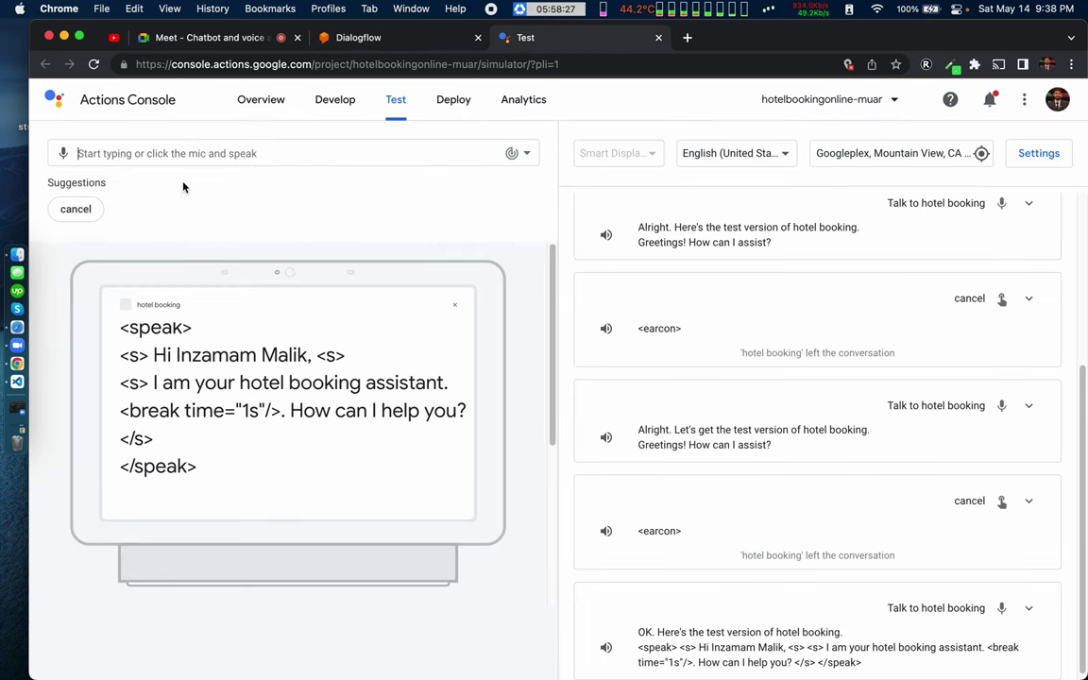
double_click(77, 183)
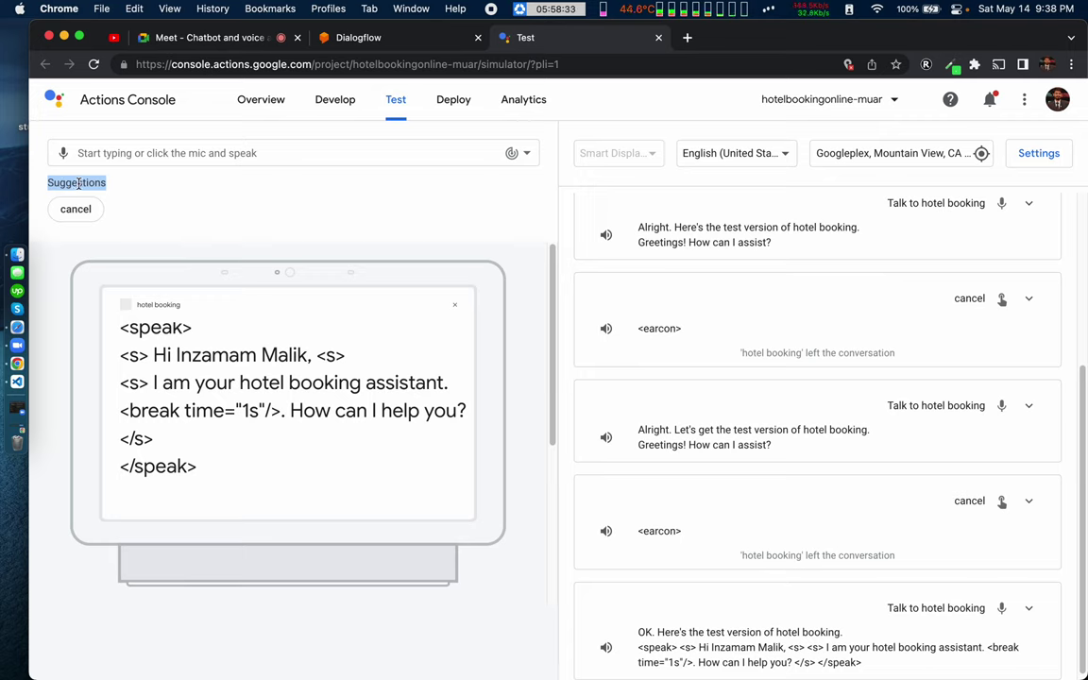
click(138, 189)
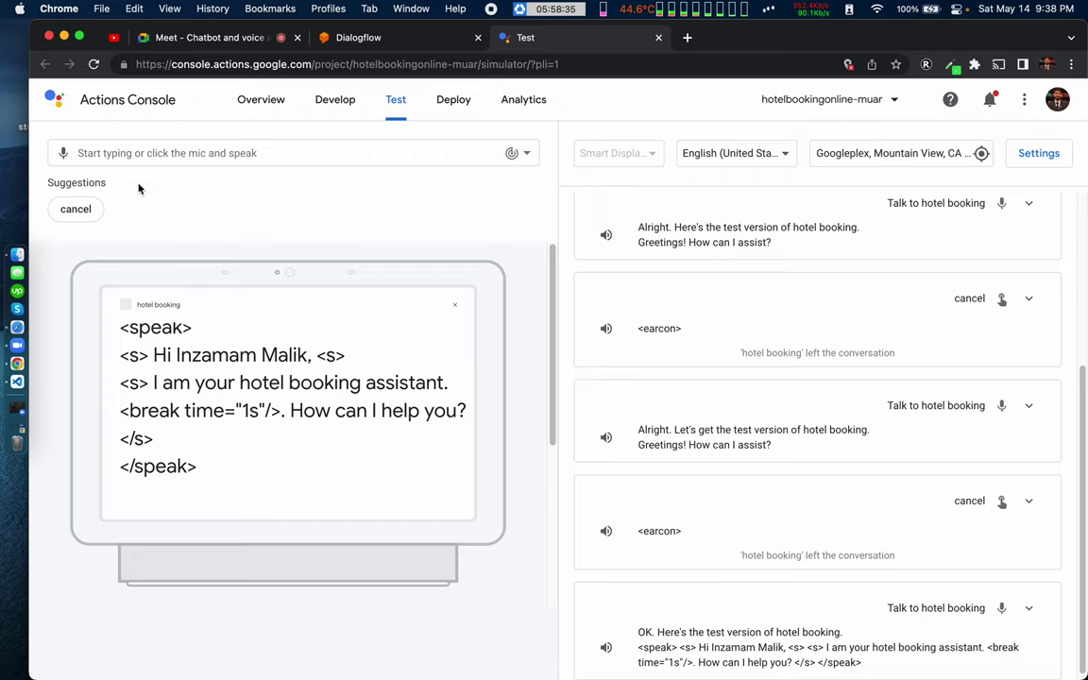
double_click(91, 184)
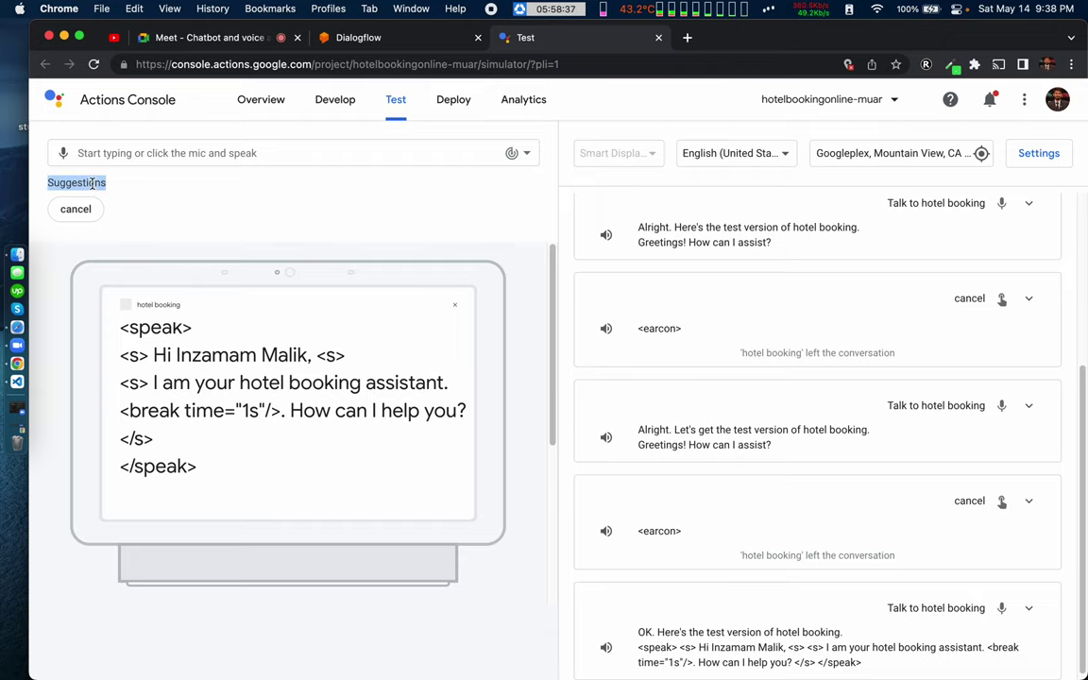
click(41, 376)
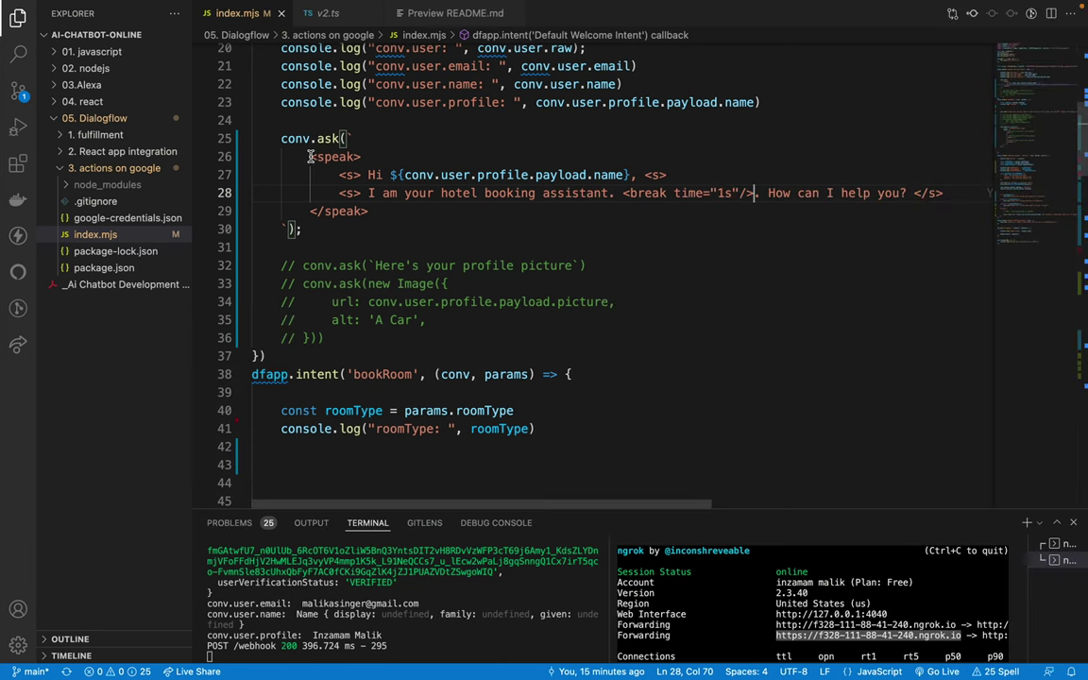
Step: Inspect conv.ask's documentation for its DialogflowConversation responses parameter in the welcome intent
key(Down)
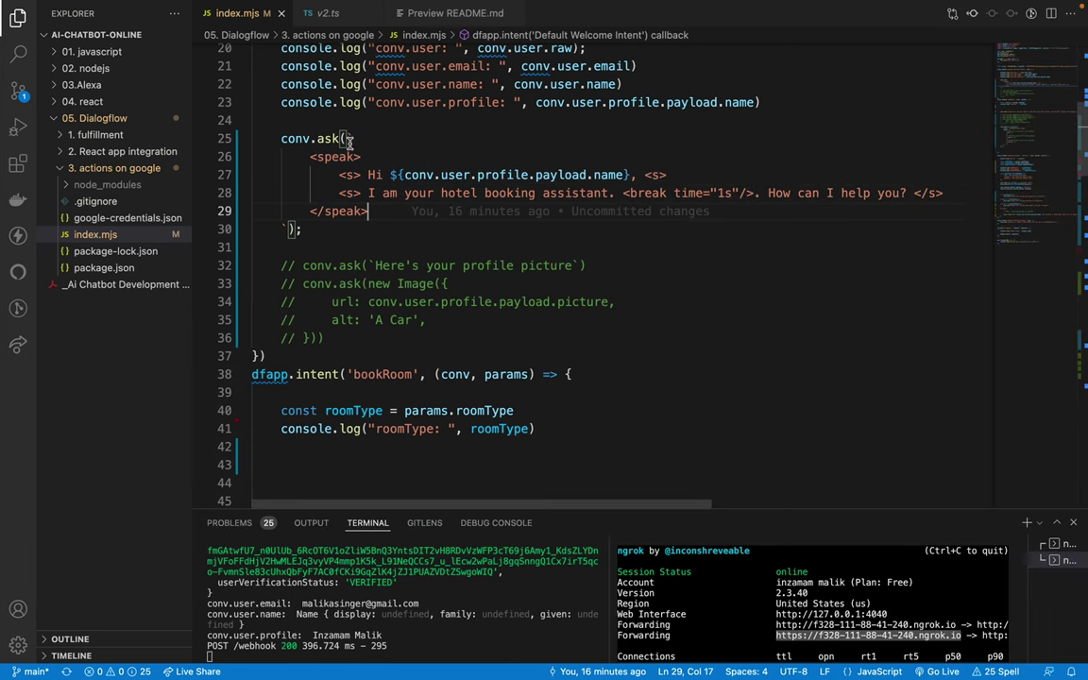
click(348, 139)
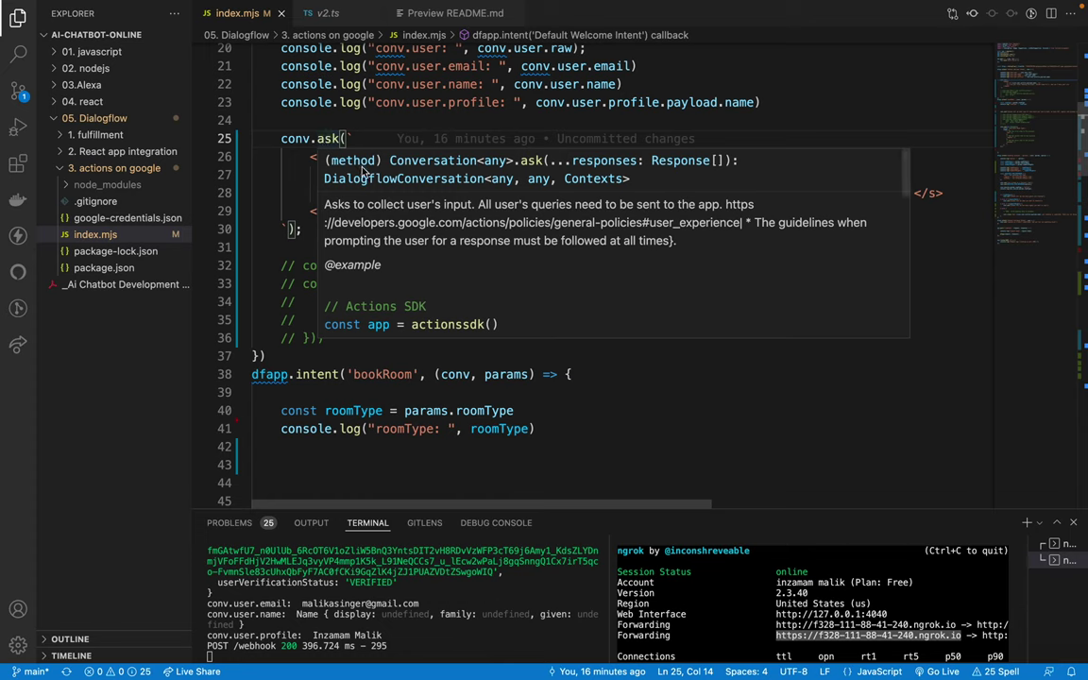
double_click(396, 184)
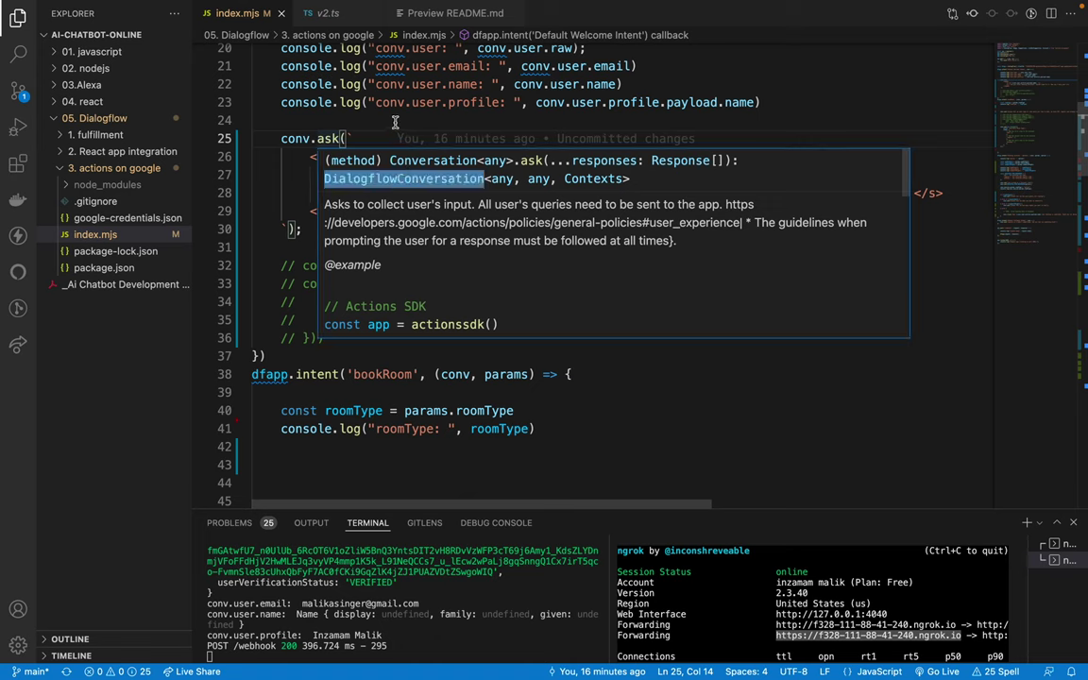
double_click(616, 162)
double_click(667, 162)
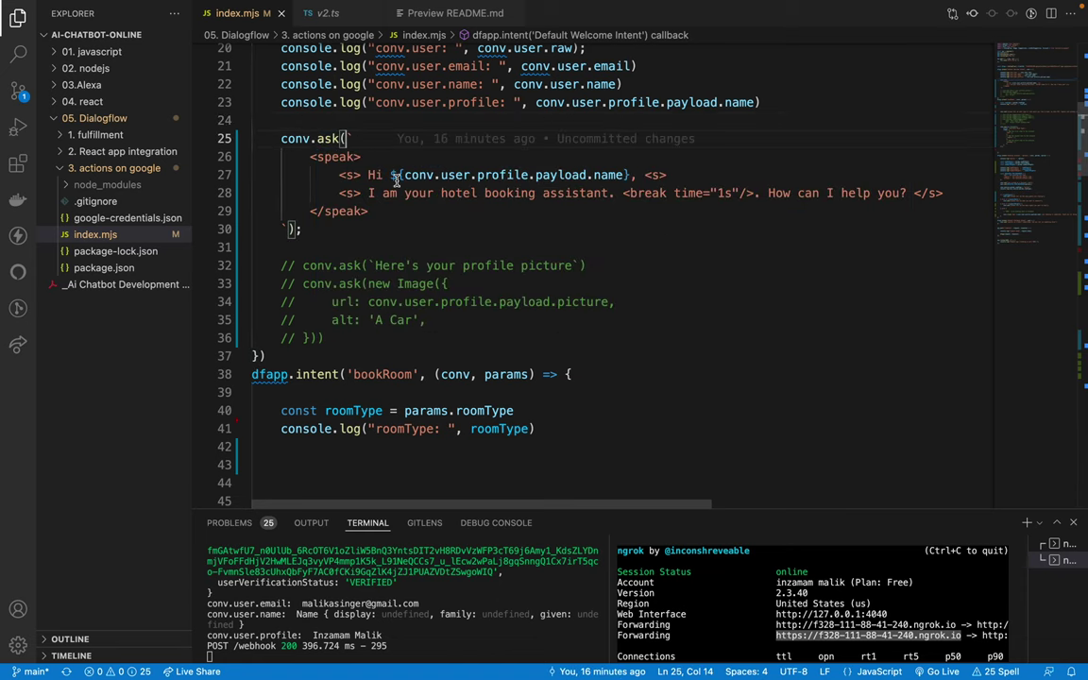
key(Return)
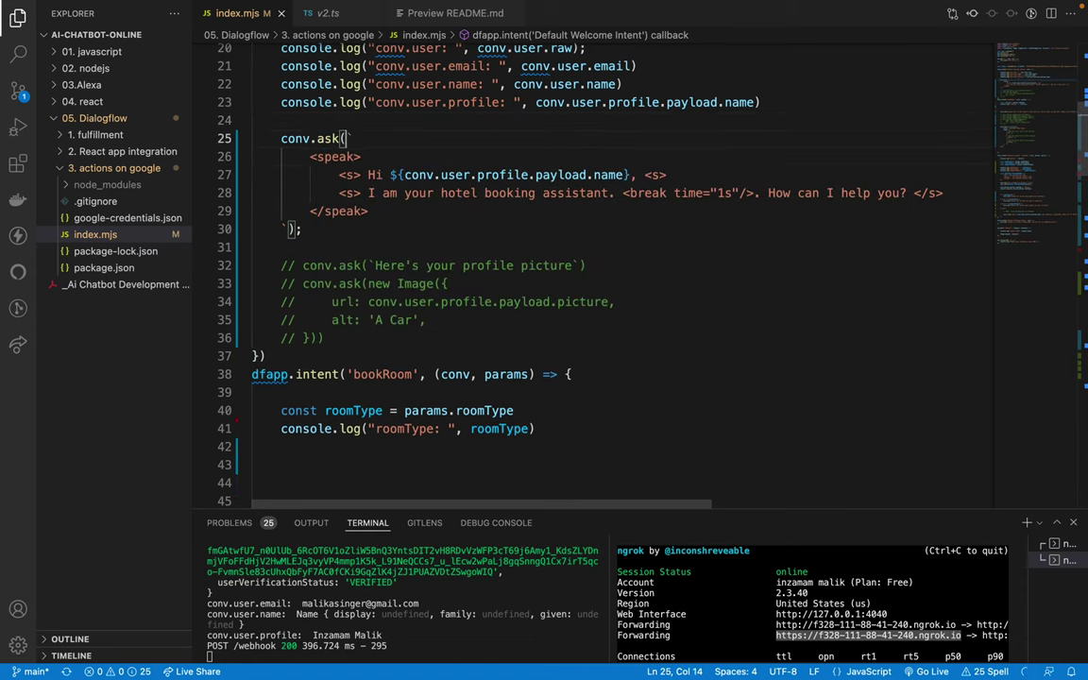
text(simp)
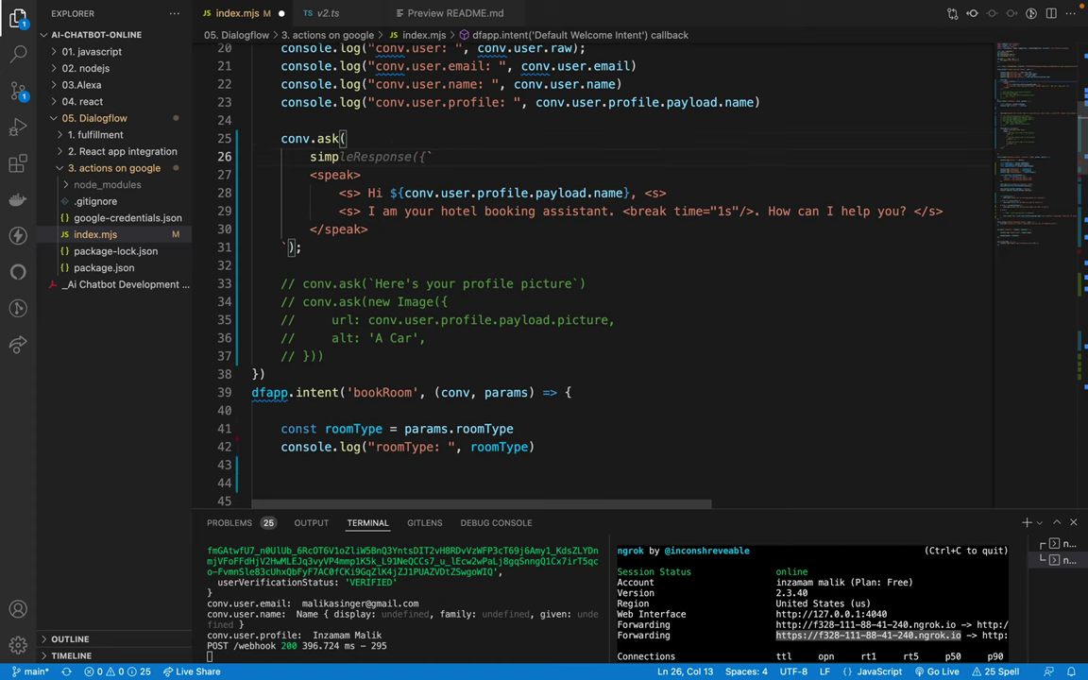
key(BackSpace)
key(BackSpace)
key(BackSpace)
click(352, 138)
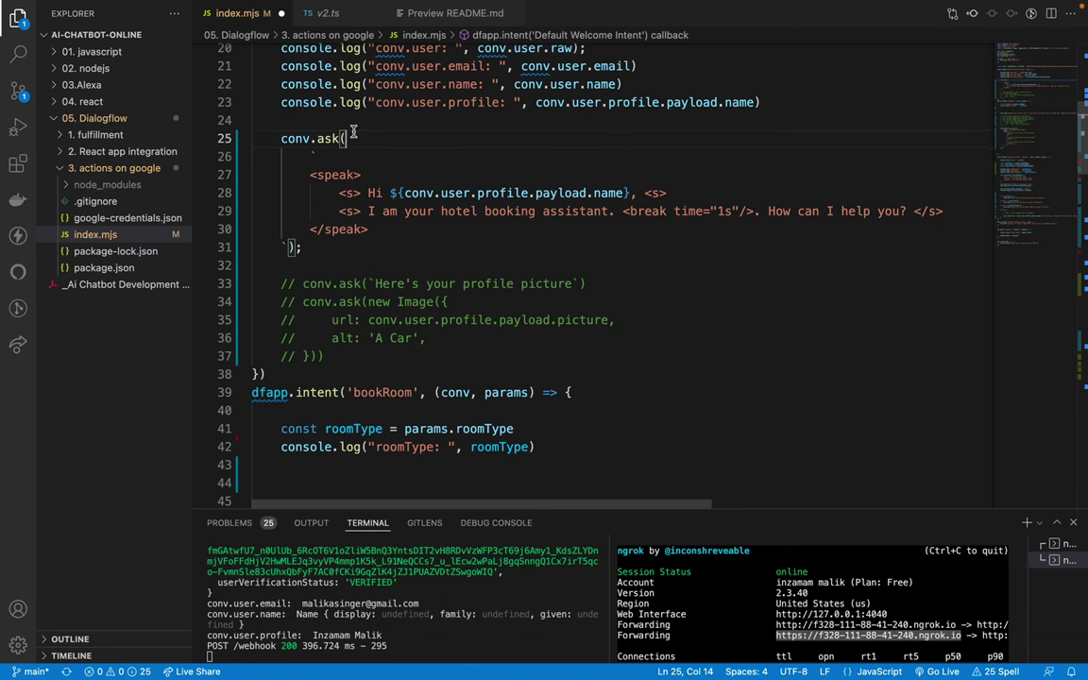
key(Down)
text(`)
scroll(387, 164, up, 2)
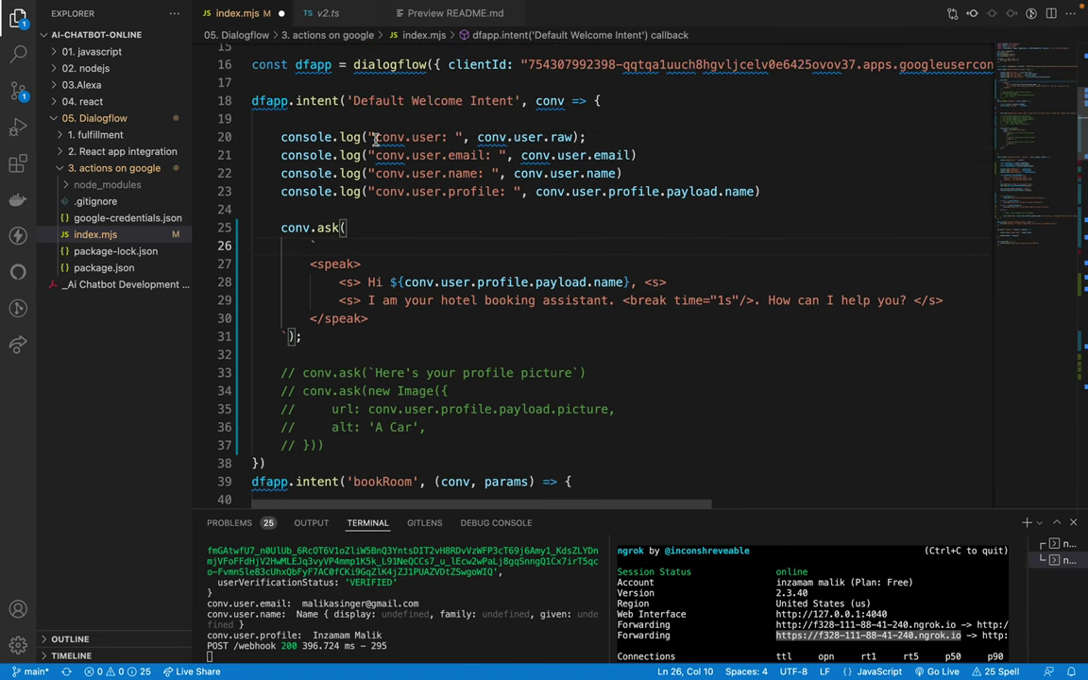
scroll(387, 163, up, 5)
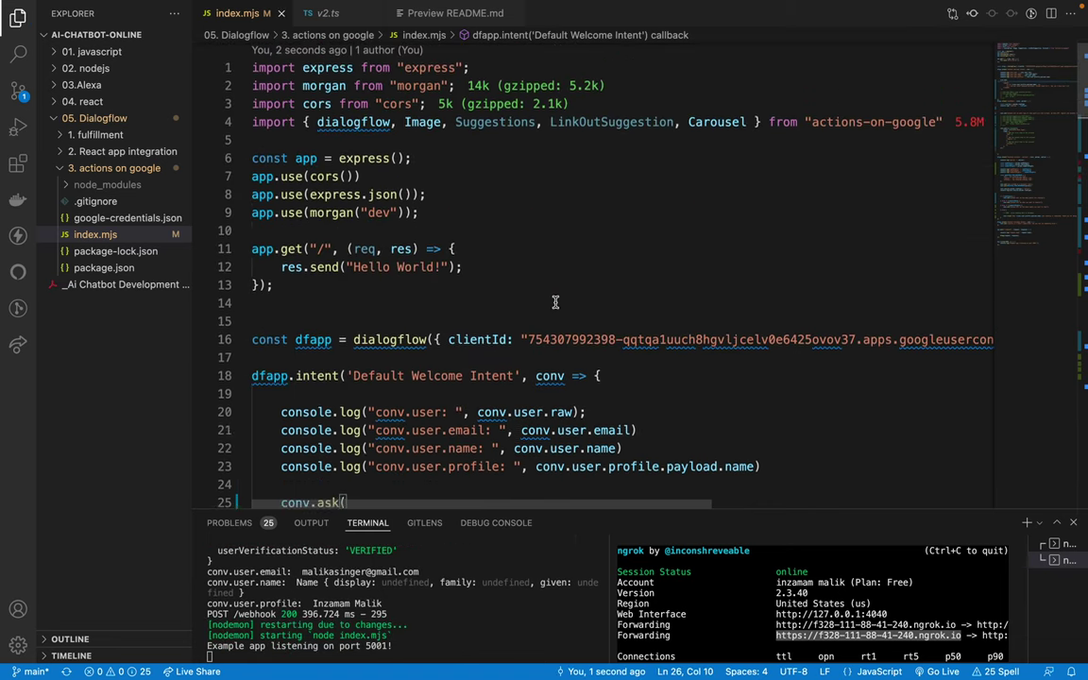
Step: Add SimpleResponse after Carousel in the actions-on-google import and save index.mjs
click(746, 123)
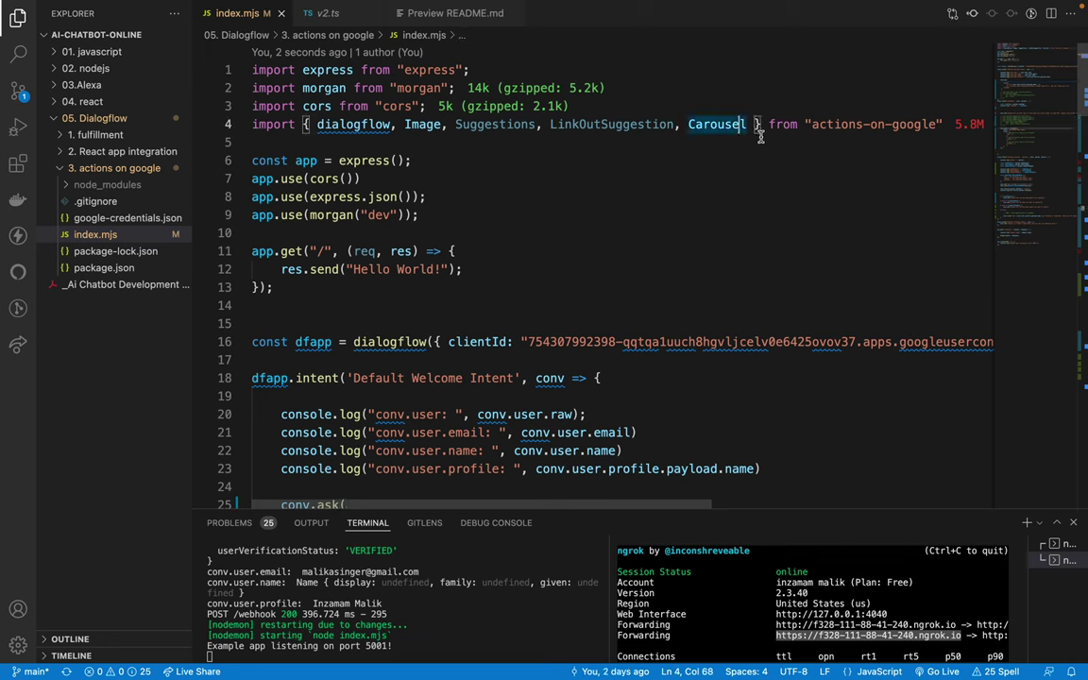
text(, simpl)
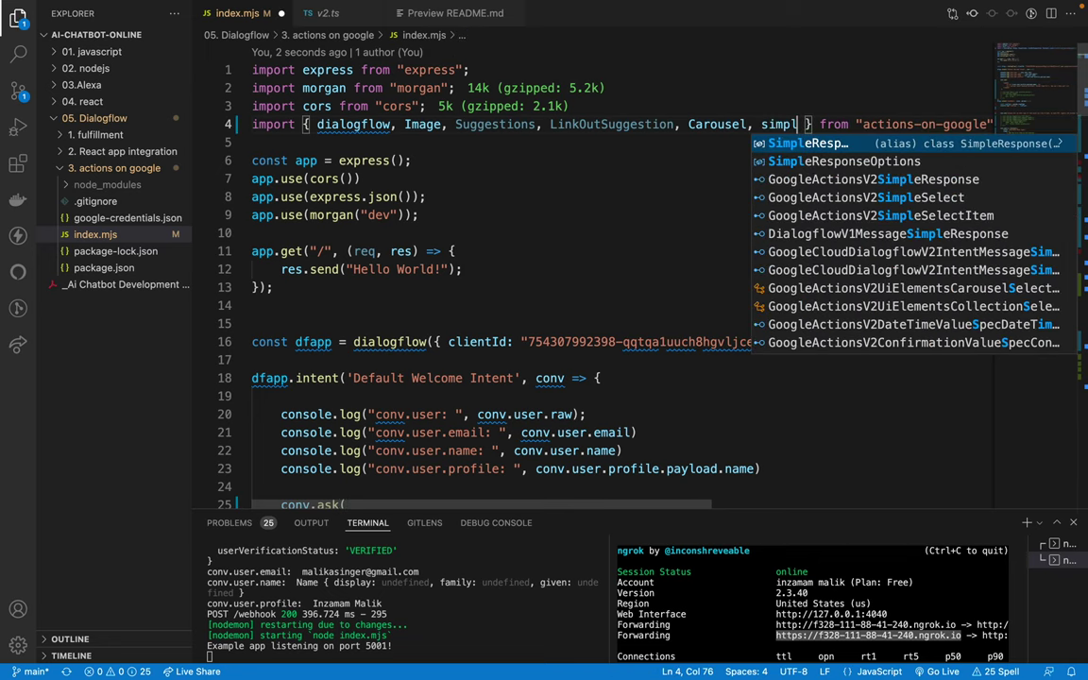
key(Return)
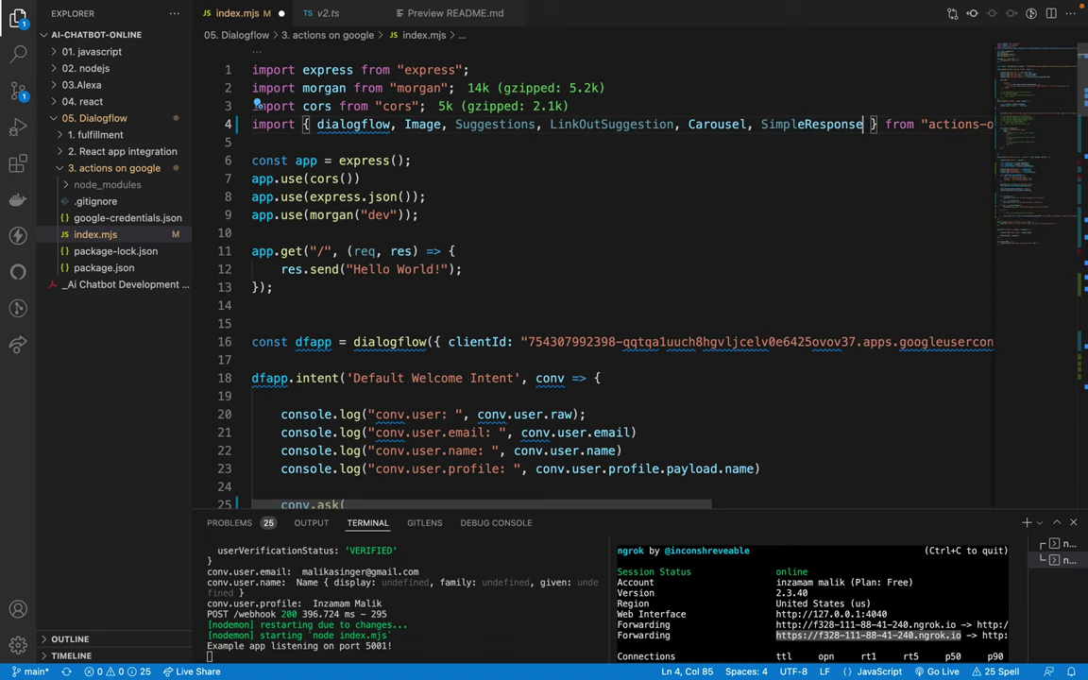
key(ctrl+s)
scroll(493, 201, down, 6)
scroll(492, 206, down, 1)
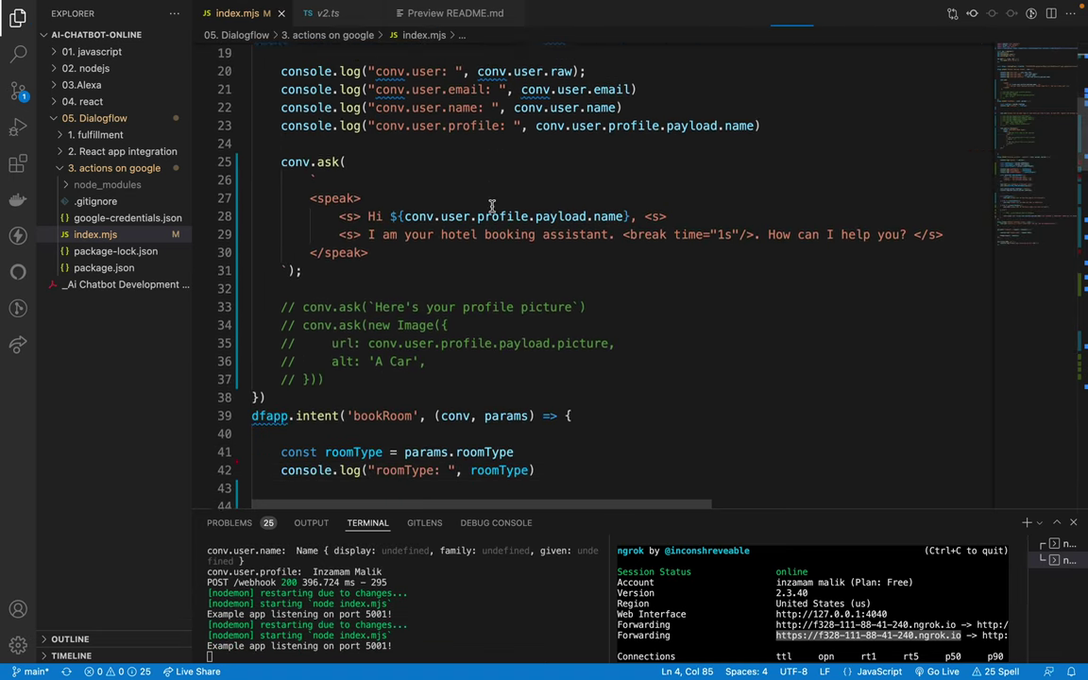
Step: Insert new SimpleResponse() right after conv.ask( on line 25
click(364, 150)
text(simpl)
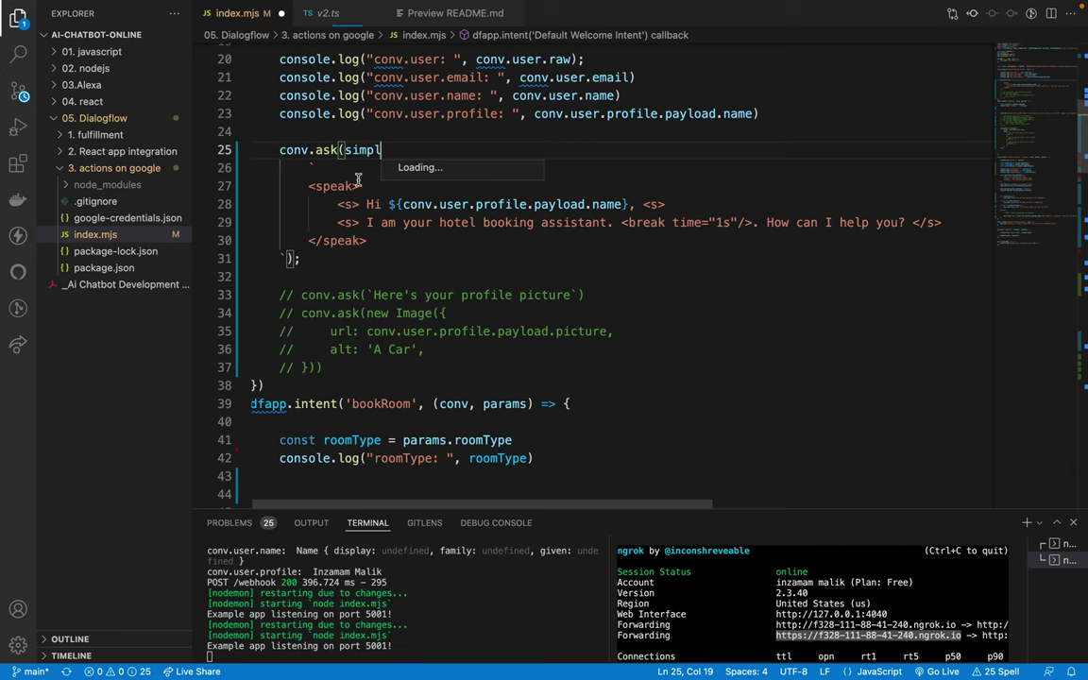
key(BackSpace)
key(BackSpace)
text(ple)
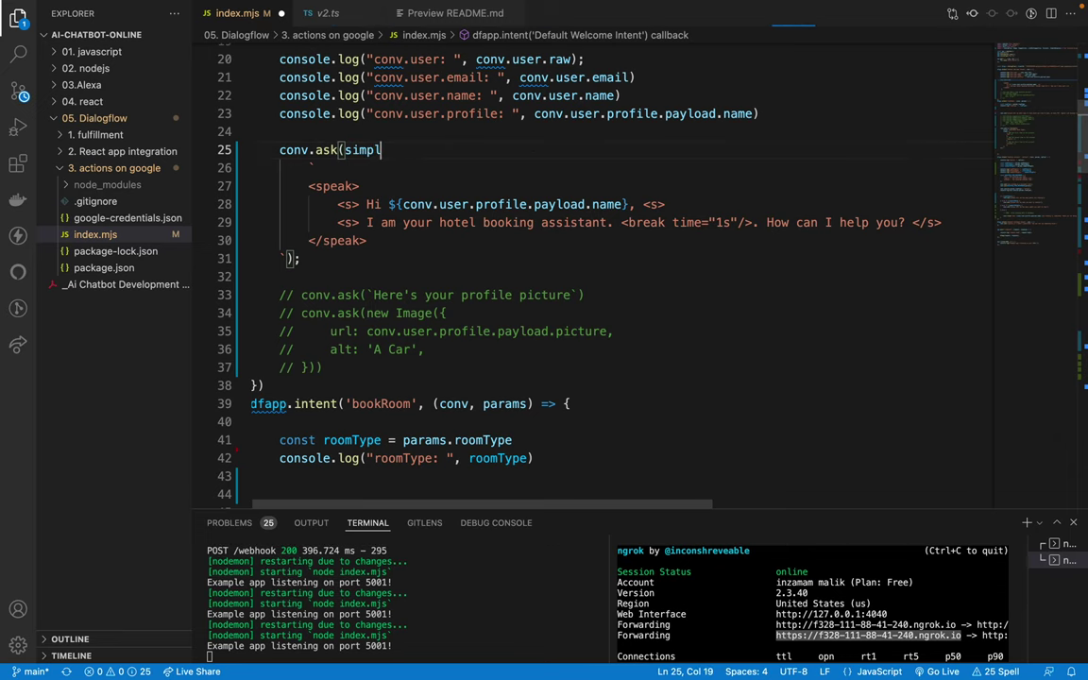
scroll(392, 205, up, 7)
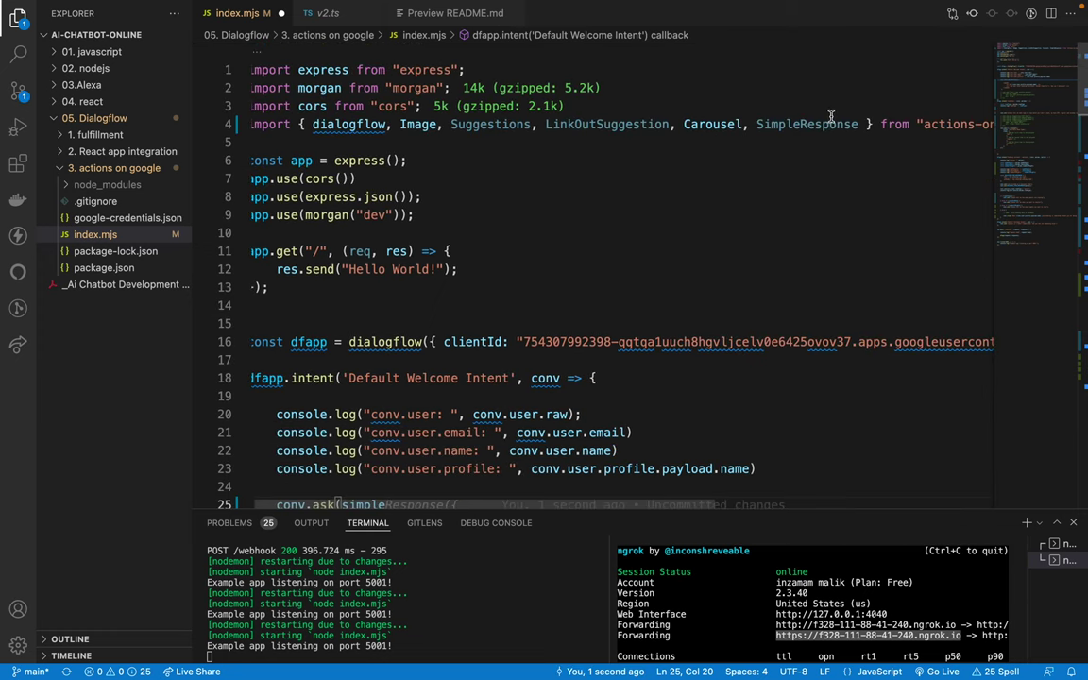
key(ctrl+space)
scroll(567, 290, down, 3)
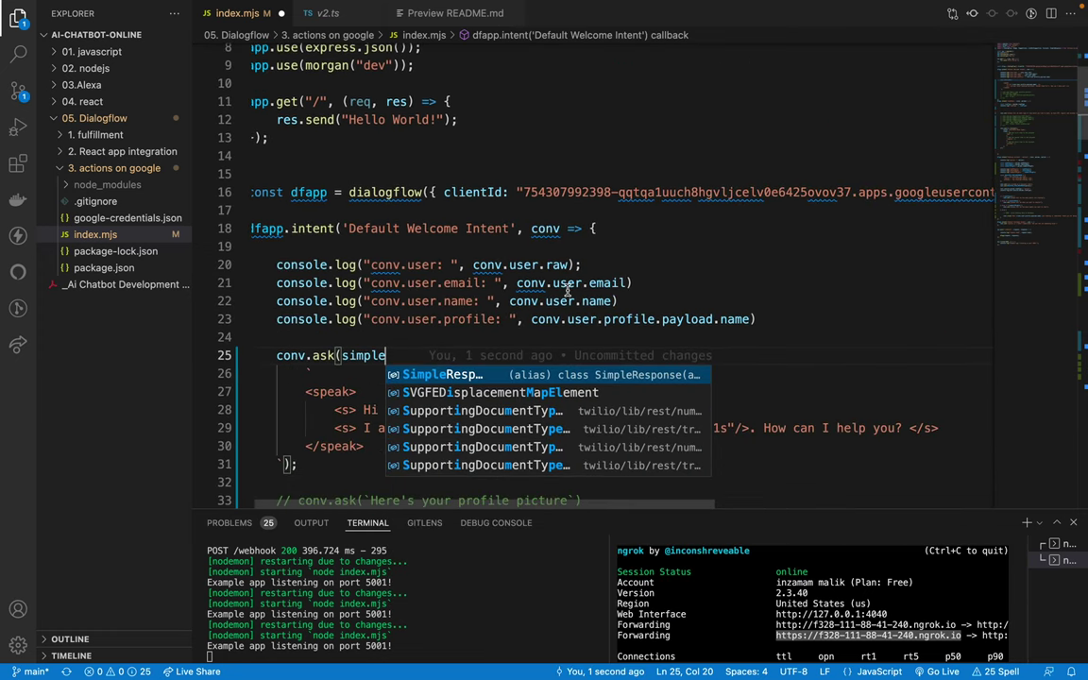
key(Return)
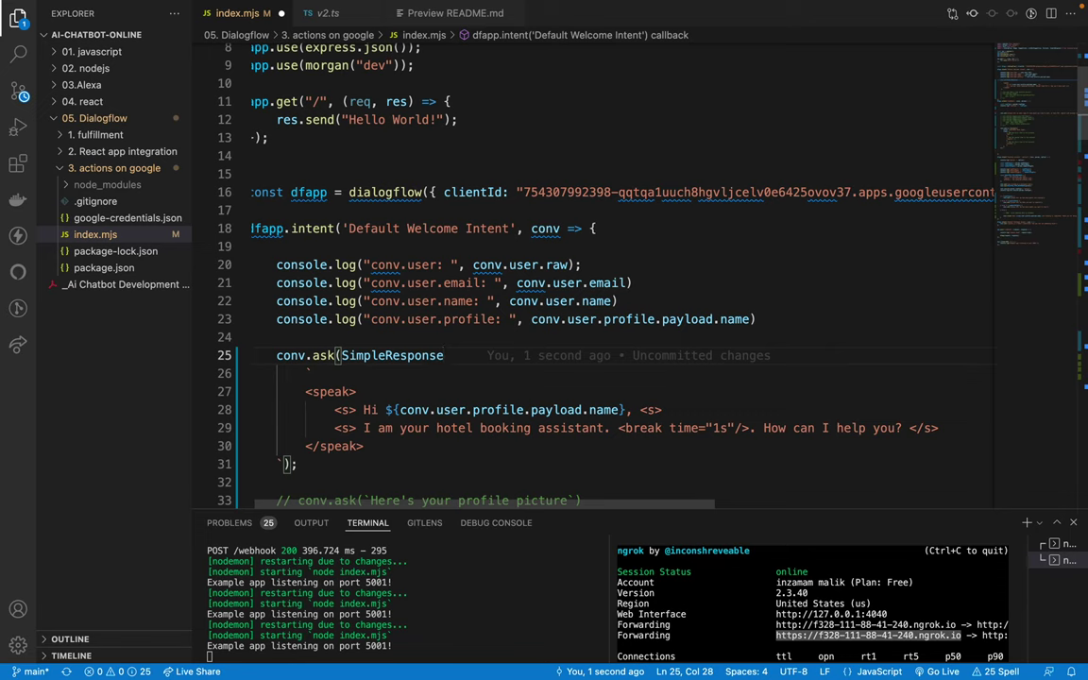
text(())
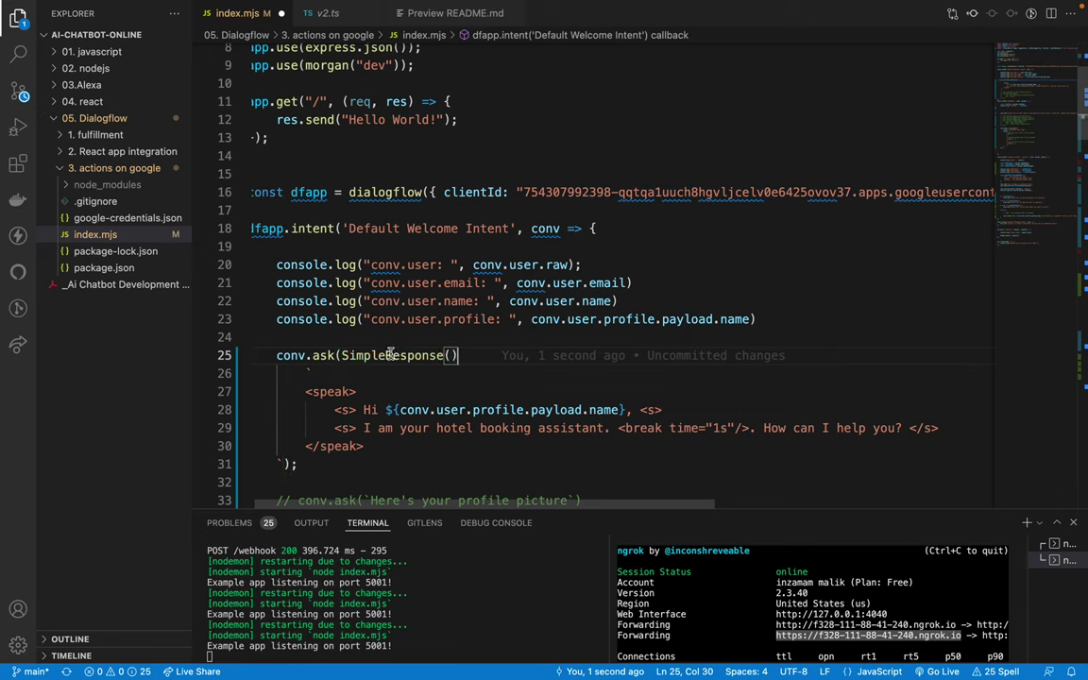
click(342, 356)
text(new)
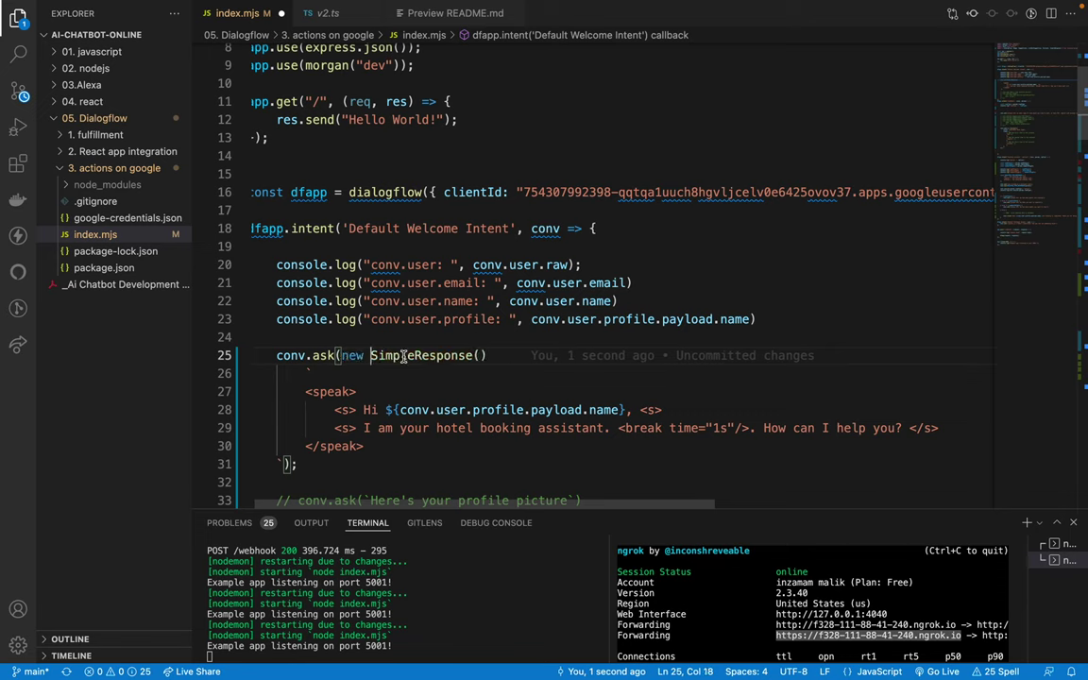
click(405, 356)
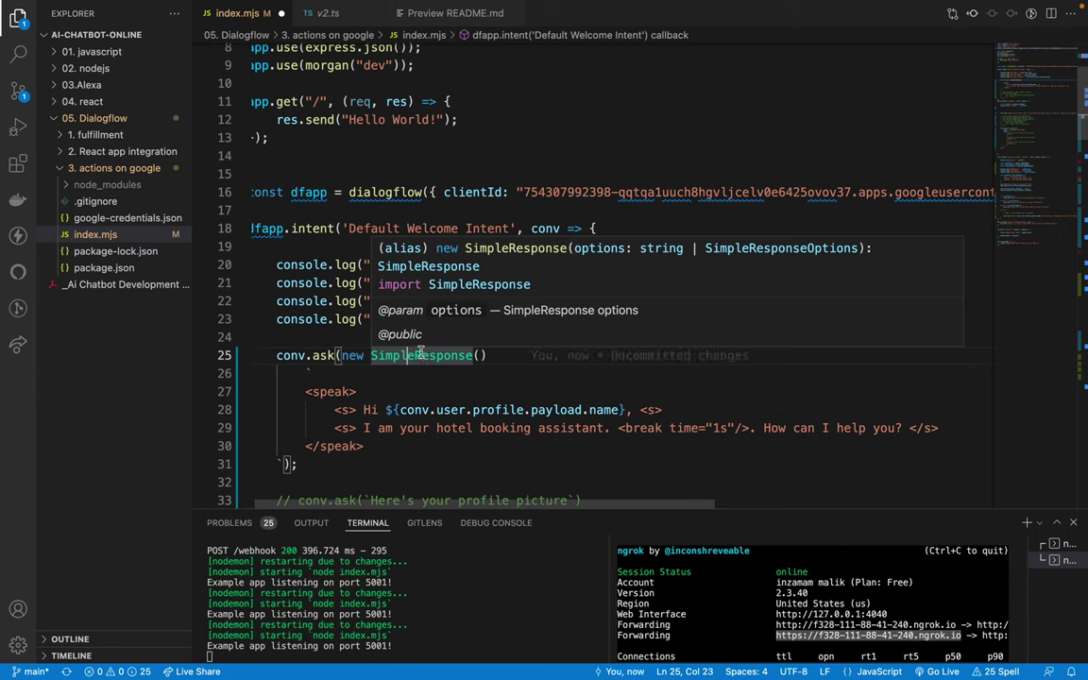
Step: Fill the SimpleResponse braces with the suggested speech property and an ssml welcome value
text({)
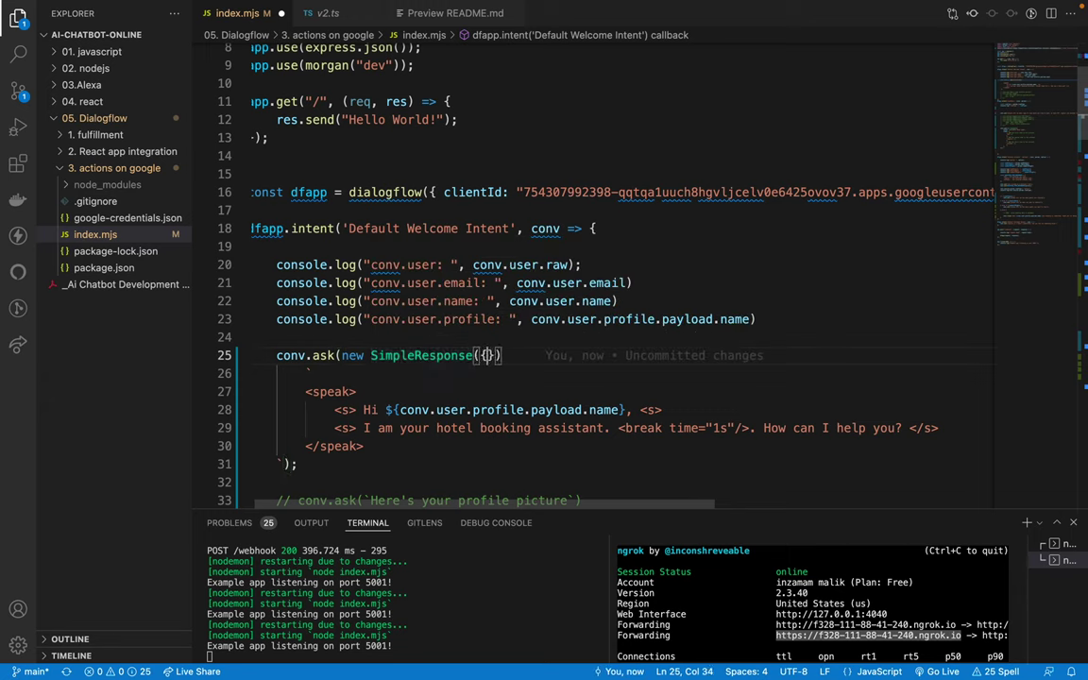
key(Return)
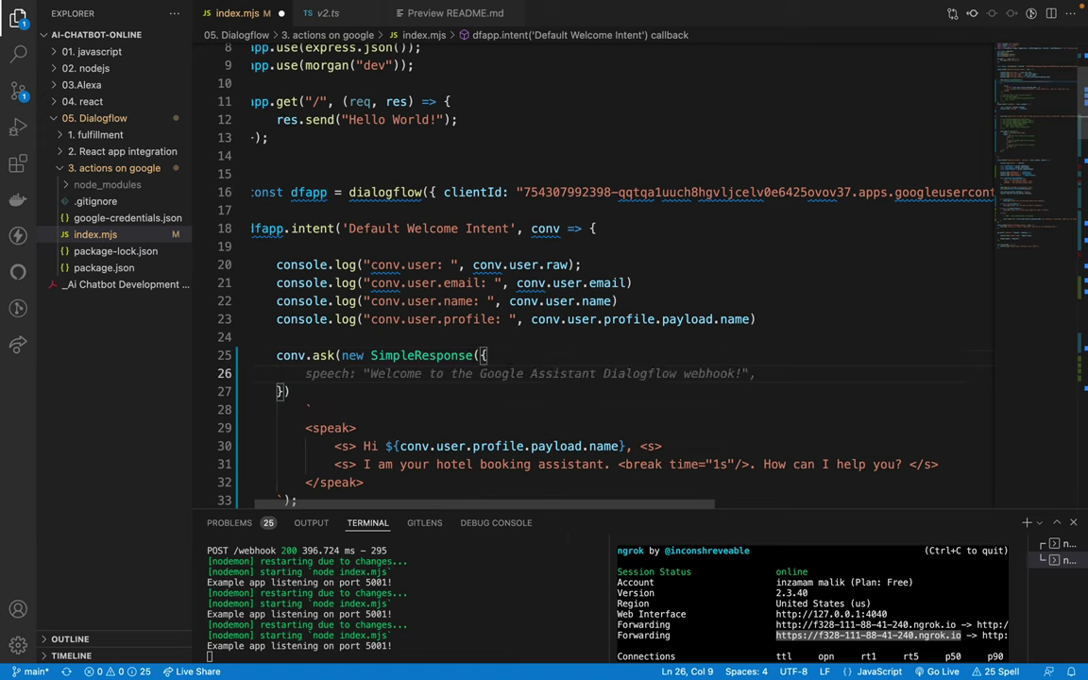
mouse_move(447, 354)
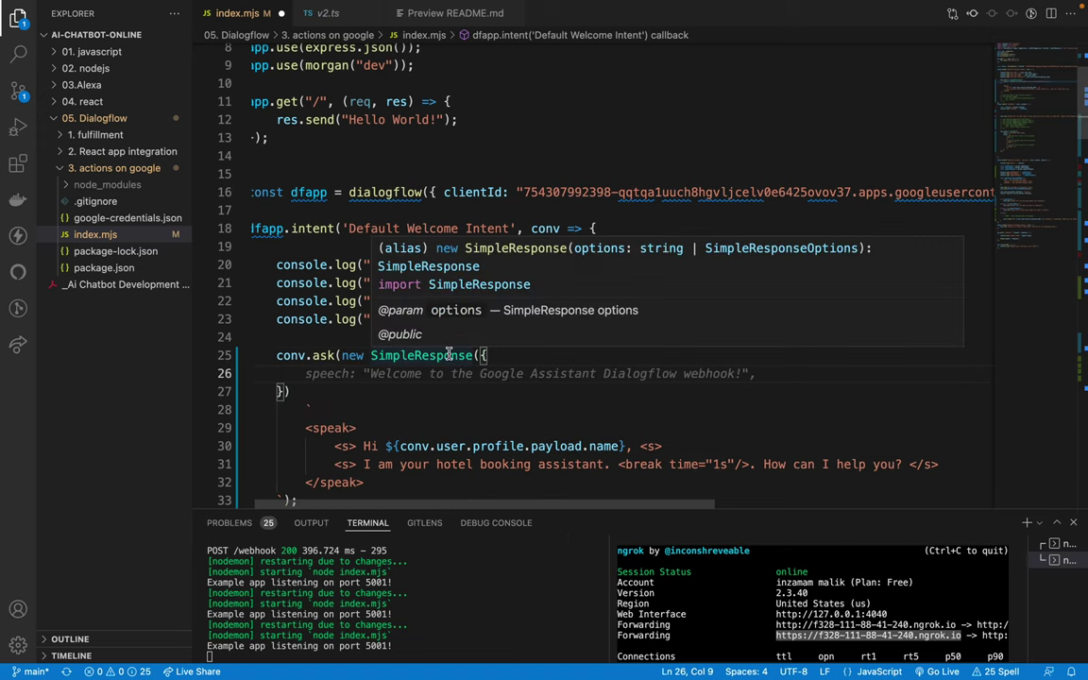
key(Tab)
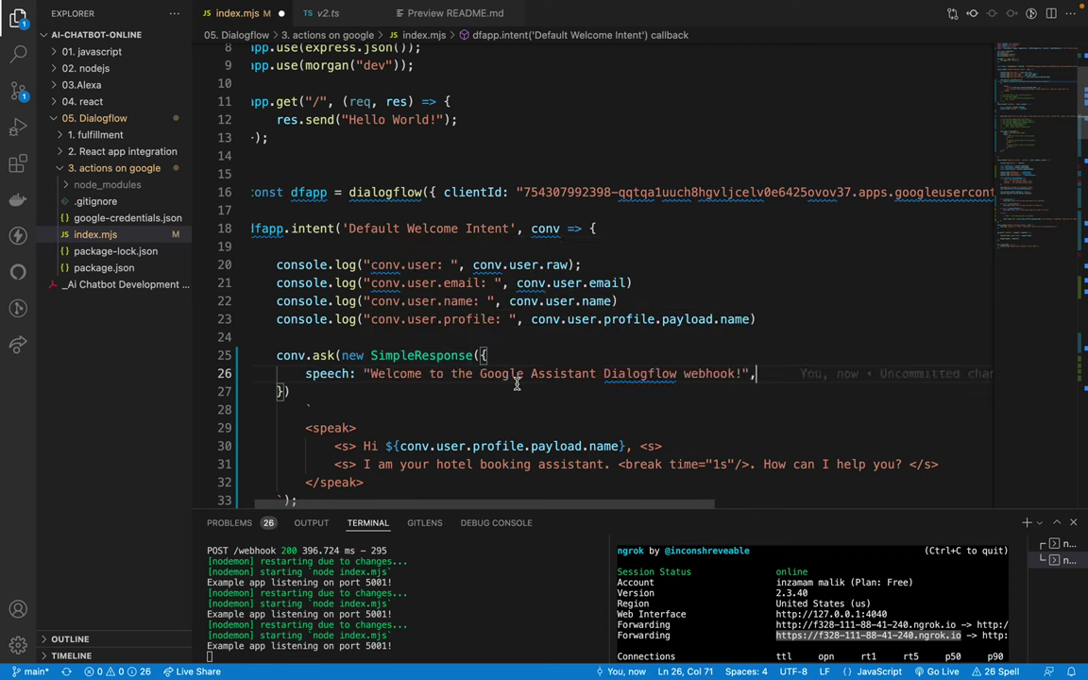
key(Return)
text(ssml)
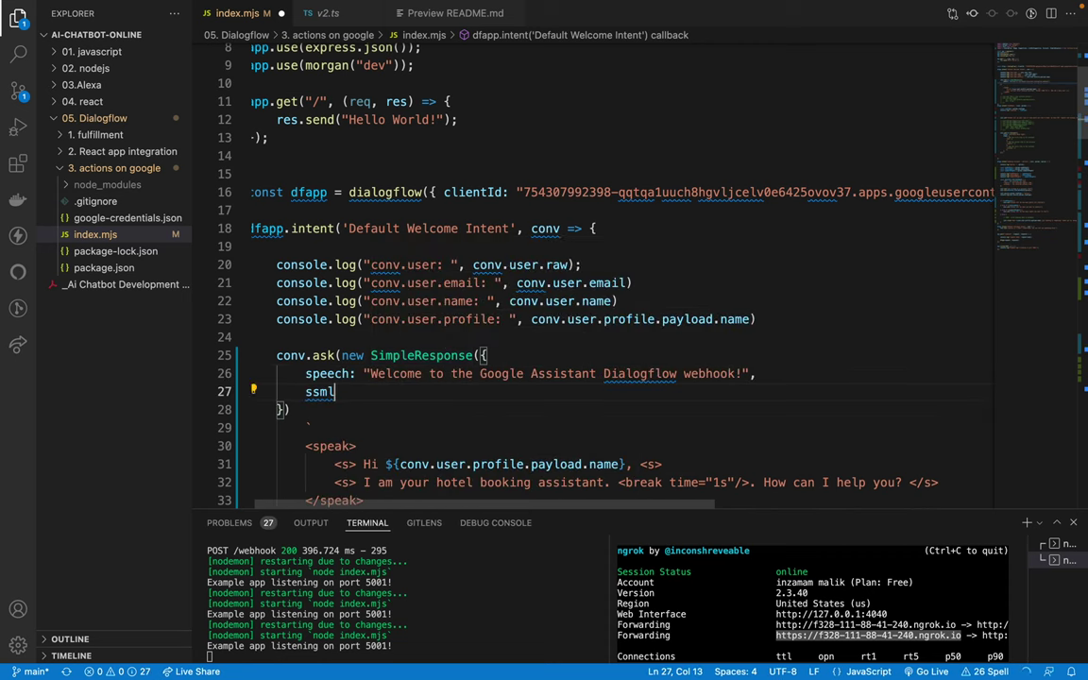
text(:)
key(Tab)
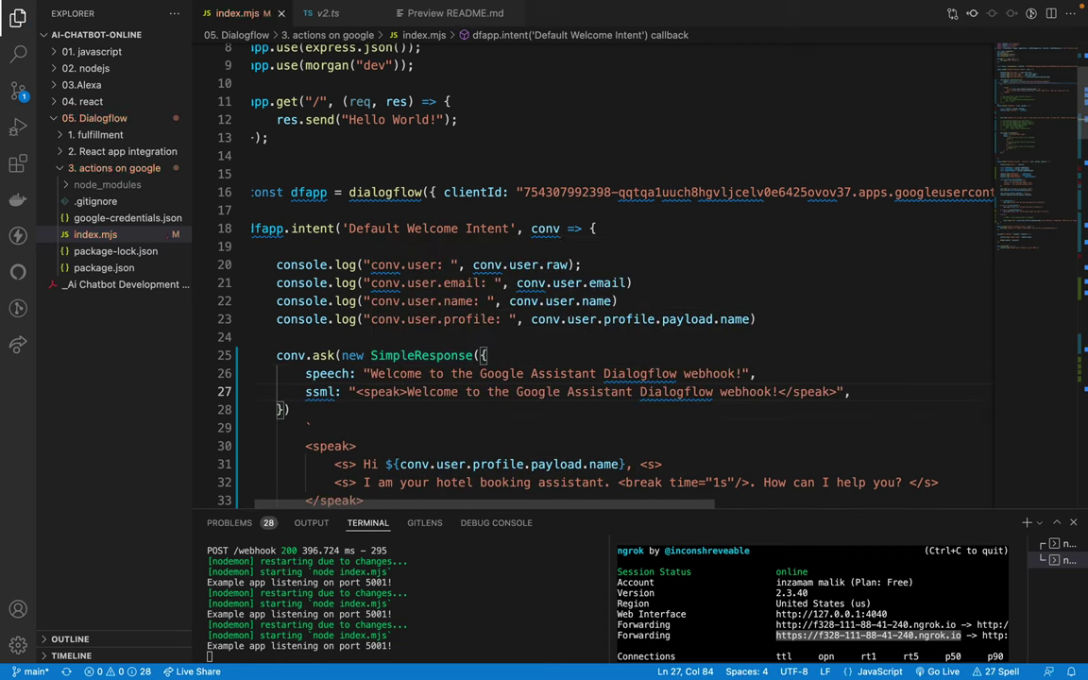
Step: Select 'SimpleResponse({ speech:' and switch back to the browser desktop
scroll(448, 408, down, 1)
scroll(448, 407, down, 1)
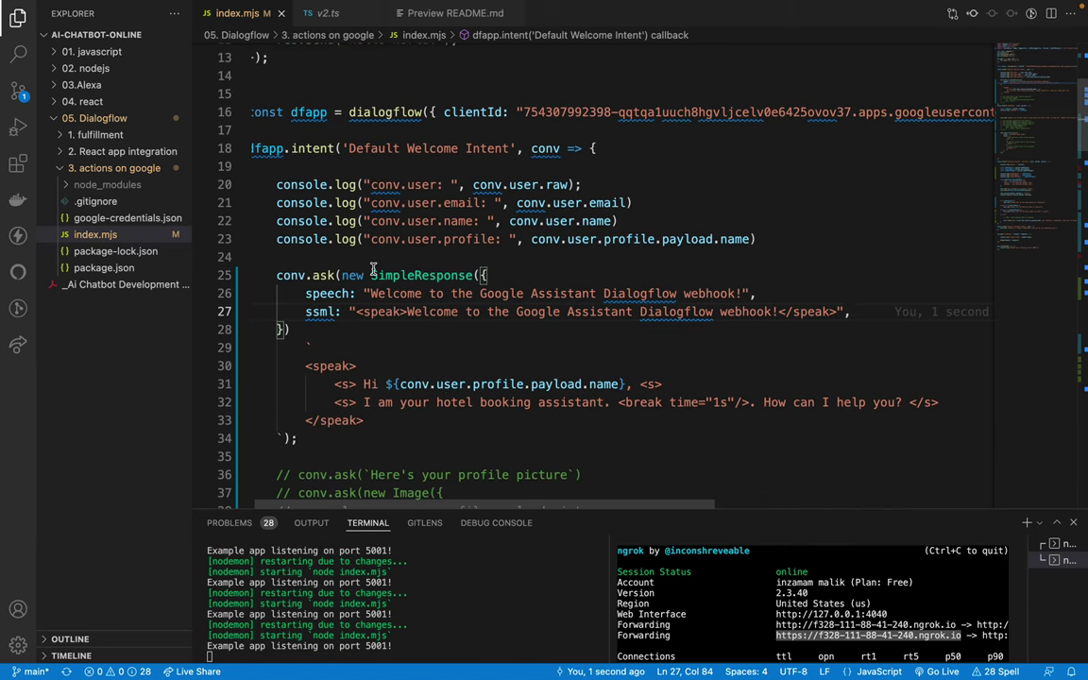
drag(372, 275, 352, 293)
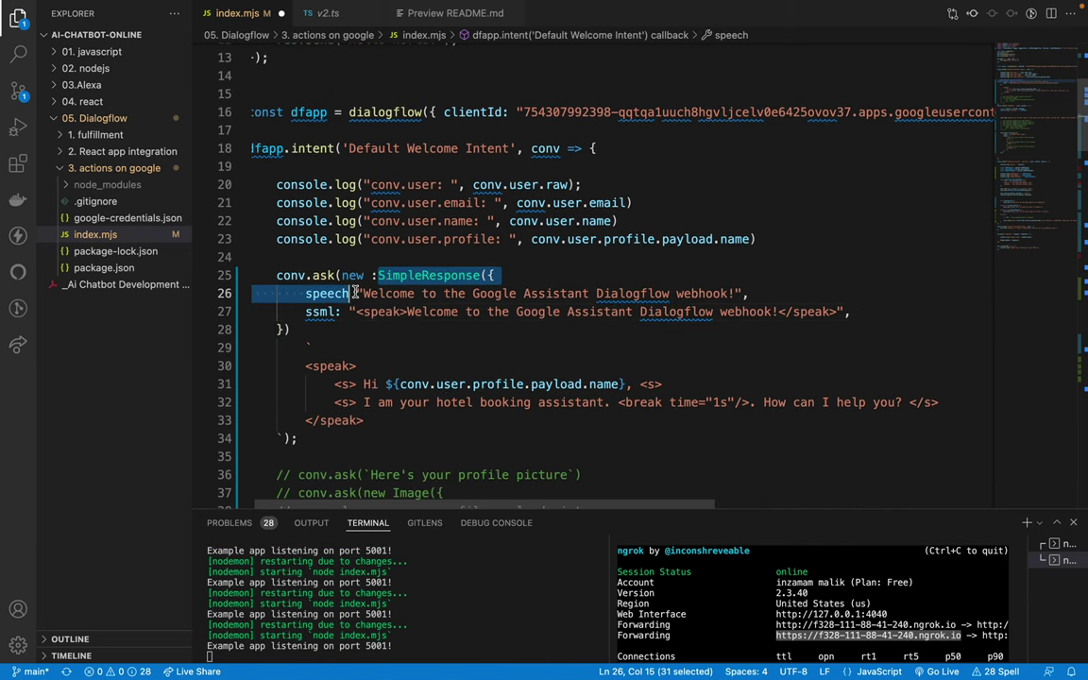
shift+click(354, 295)
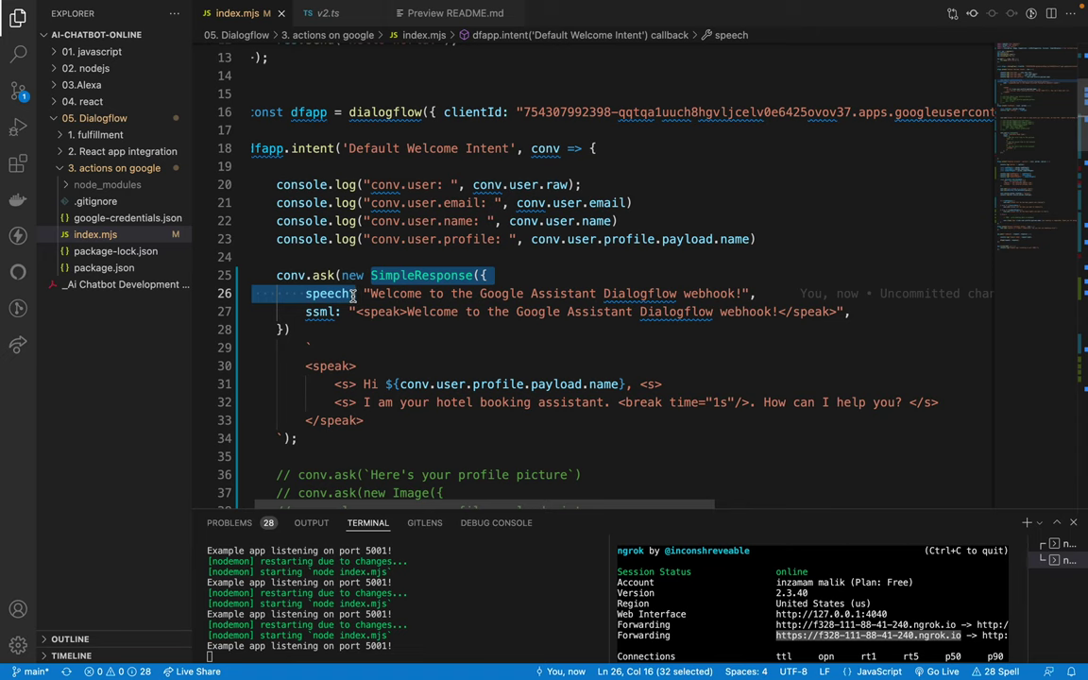
key(ctrl+Right)
key(ctrl+Left)
key(ctrl+Left)
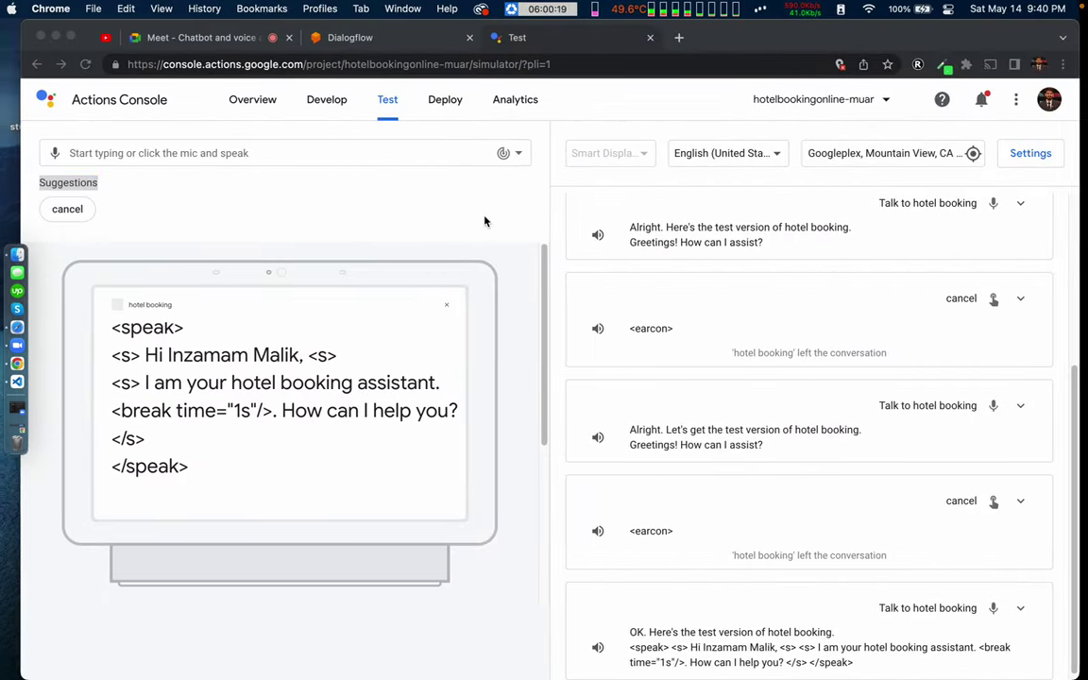
Step: Search the web for the copied SimpleResponse snippet and open the Simple responses guide
key(super+t)
text(SimpleResponse({speech:)
key(Return)
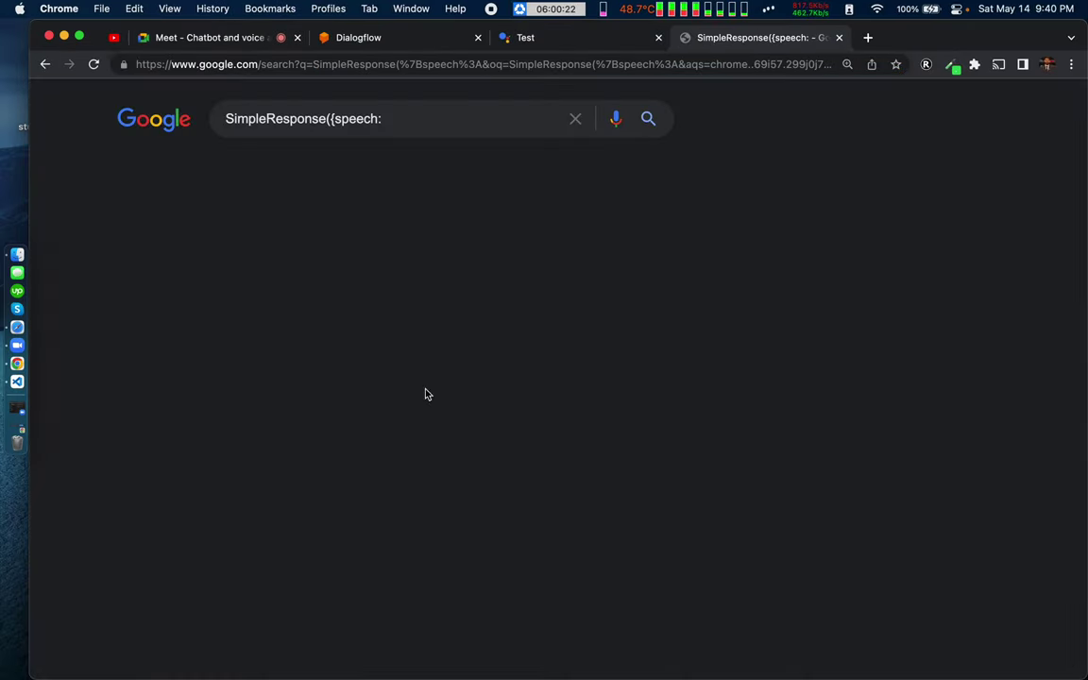
click(202, 422)
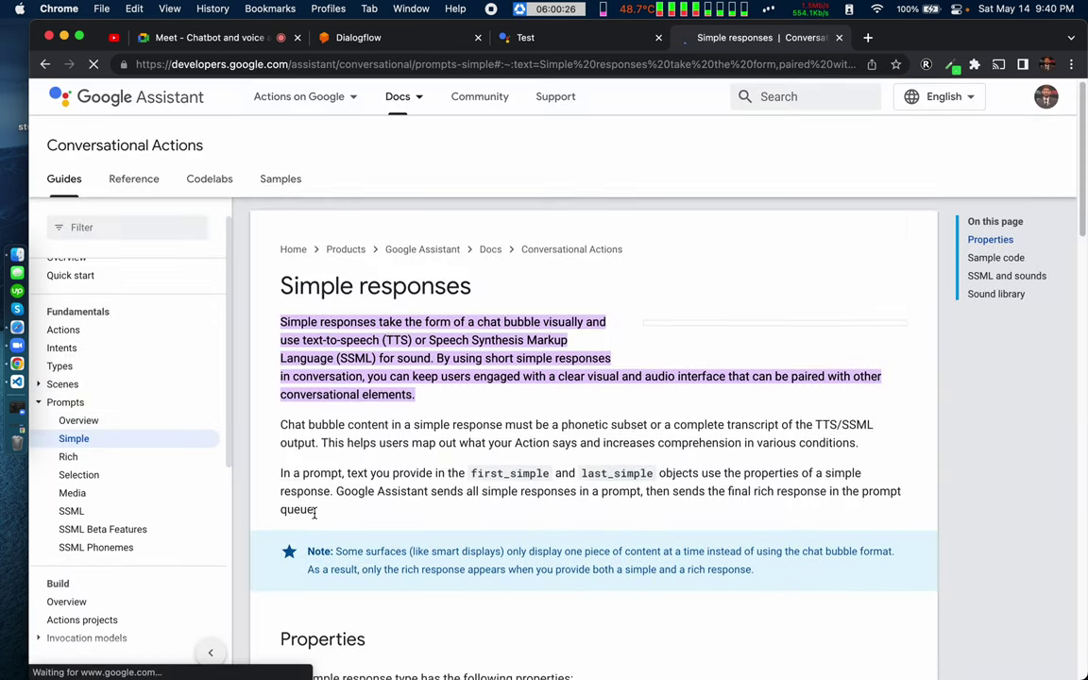
Step: Show the Node.js sample code and examine its Simple, speech and text fields
scroll(314, 512, down, 15)
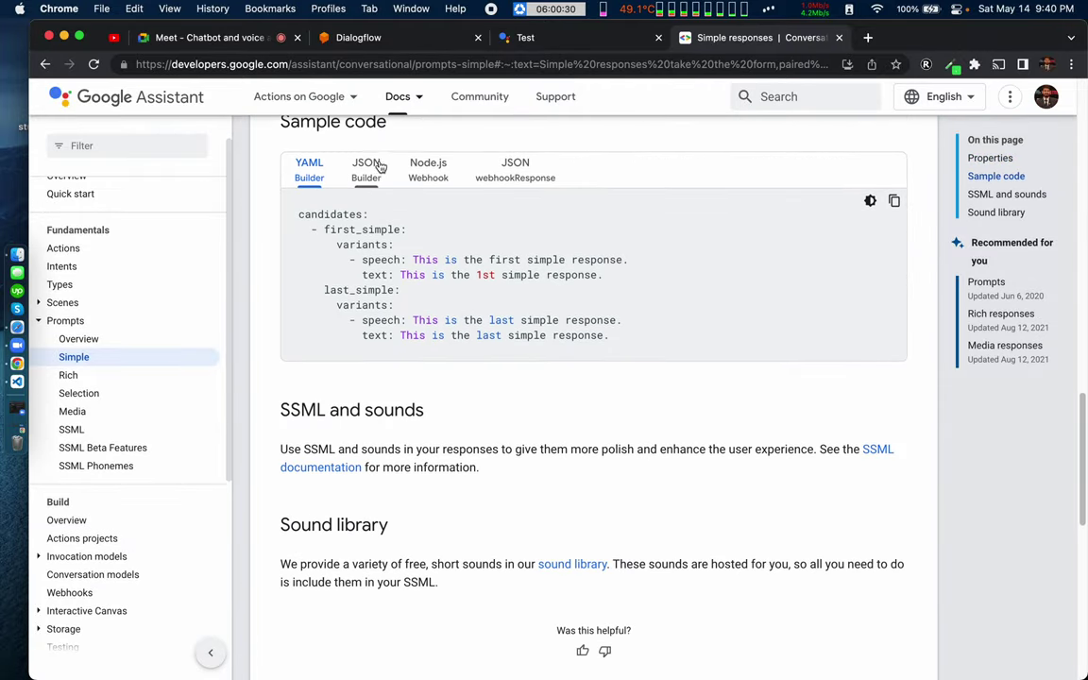
click(442, 170)
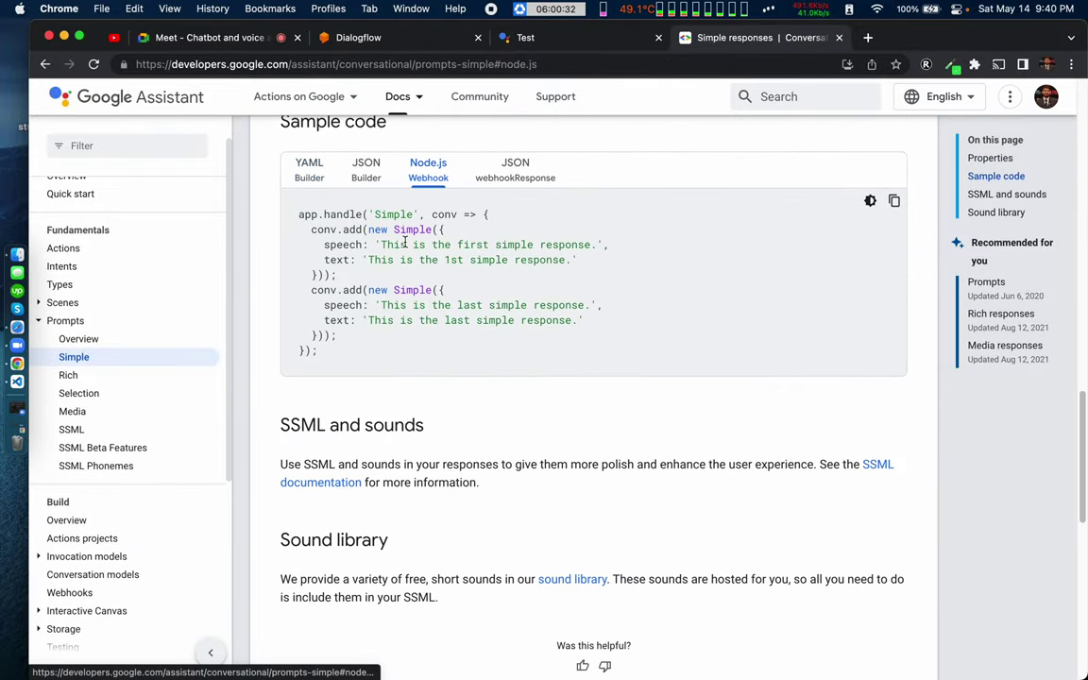
drag(311, 230, 355, 229)
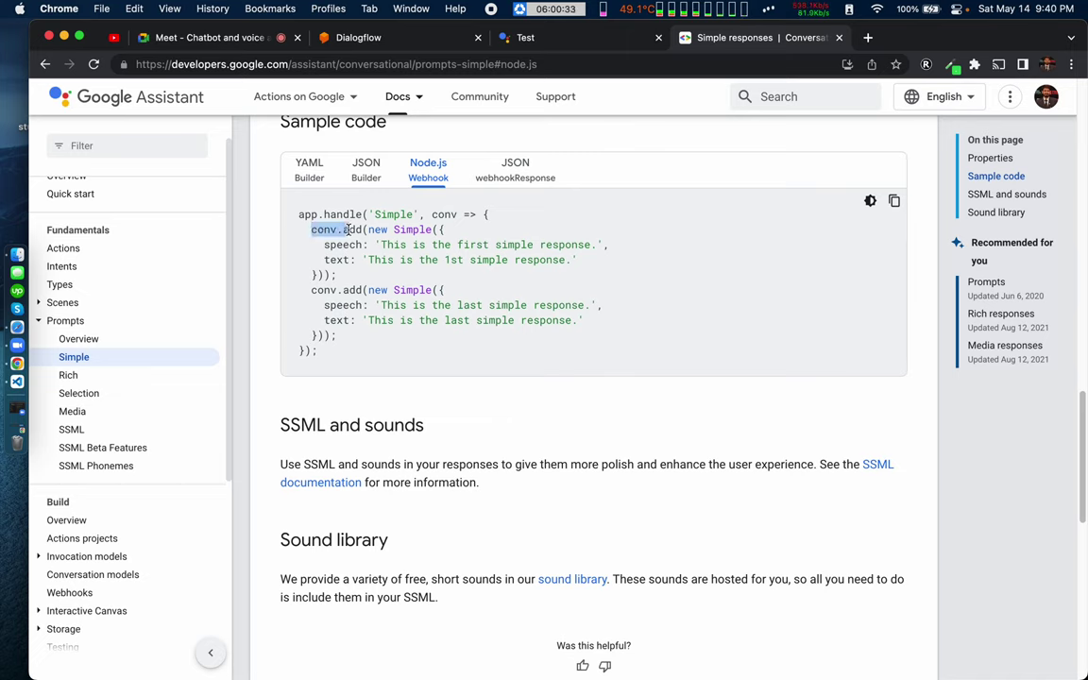
double_click(407, 230)
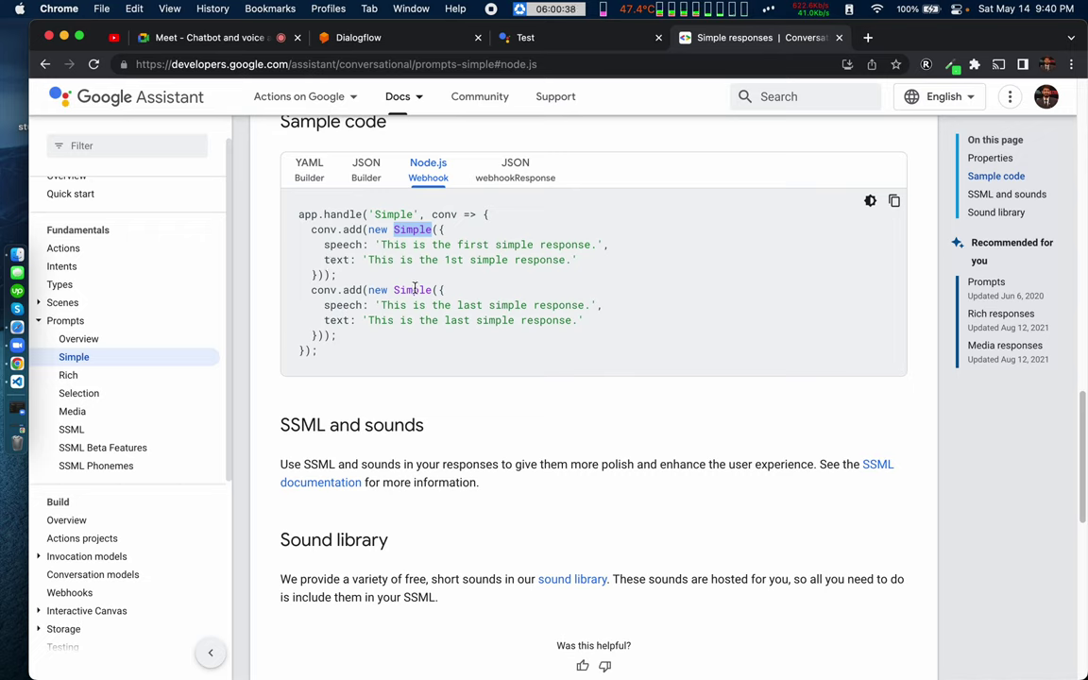
double_click(342, 245)
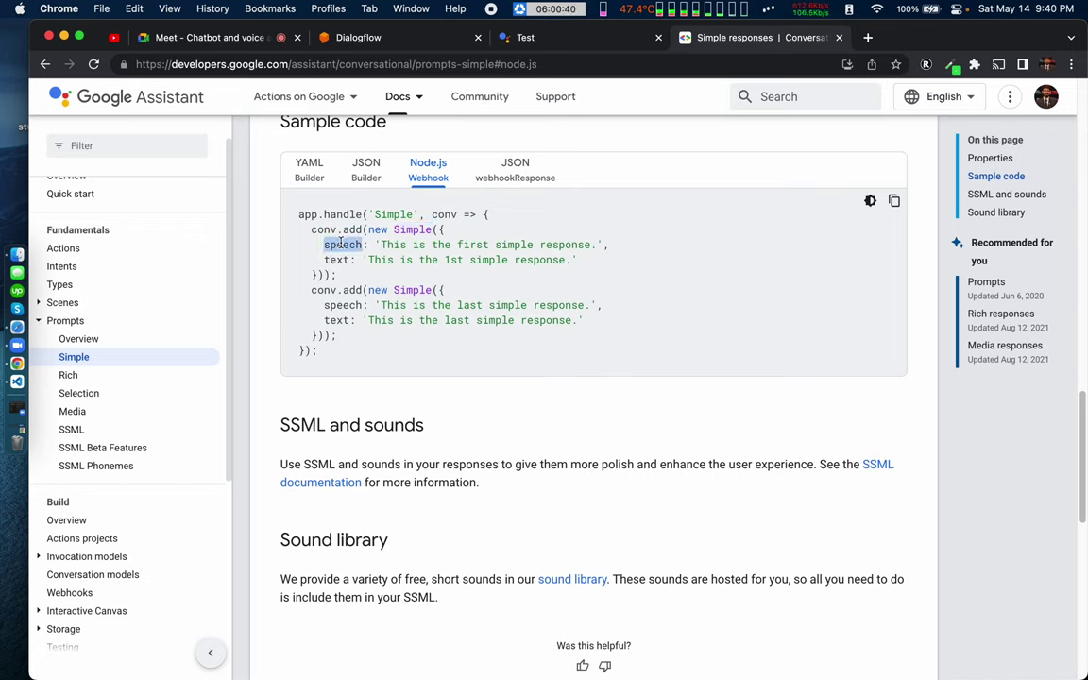
double_click(336, 259)
double_click(344, 244)
double_click(337, 259)
double_click(350, 244)
double_click(338, 260)
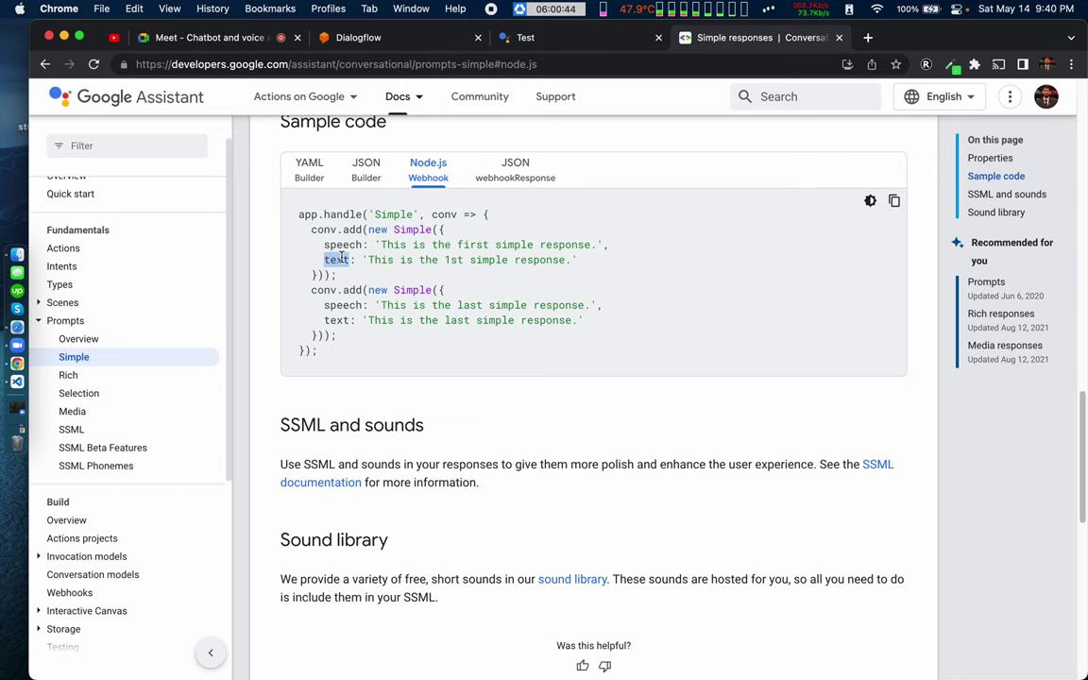
Step: Switch the sample to the JSON webhookResponse version with firstSimple and lastSimple
scroll(427, 263, up, 2)
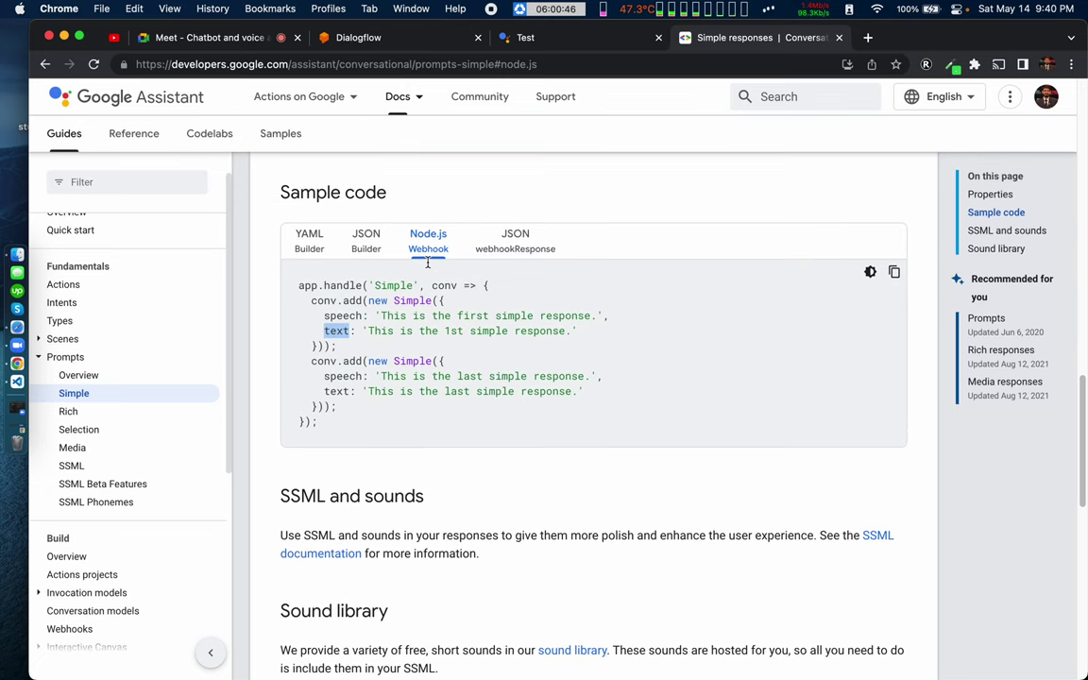
double_click(311, 285)
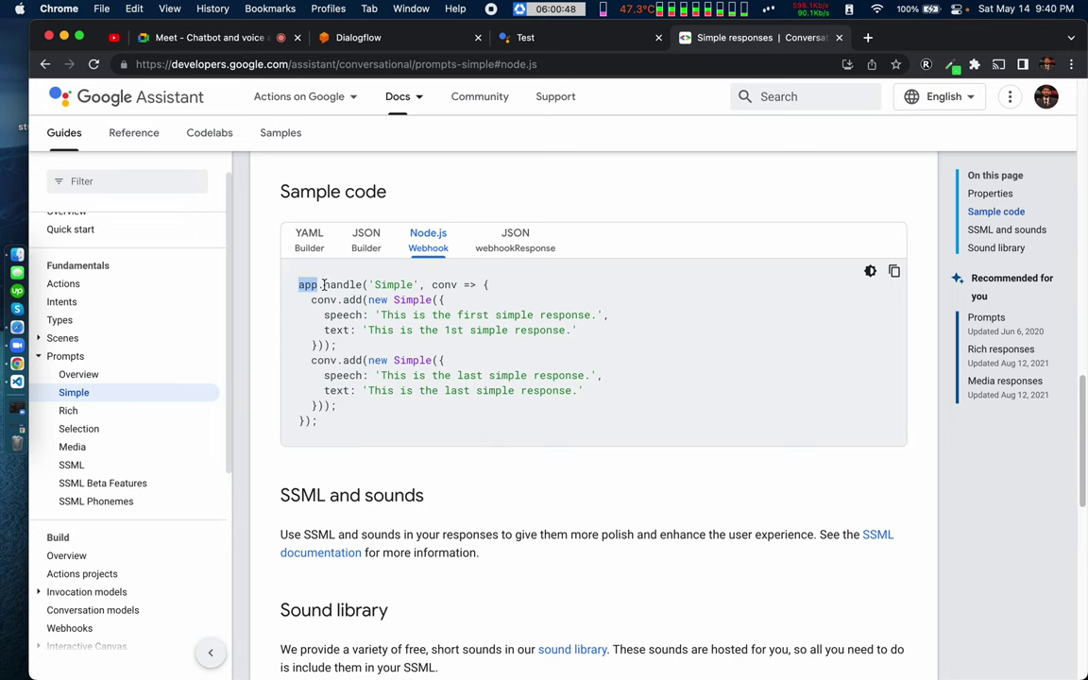
click(338, 284)
click(518, 240)
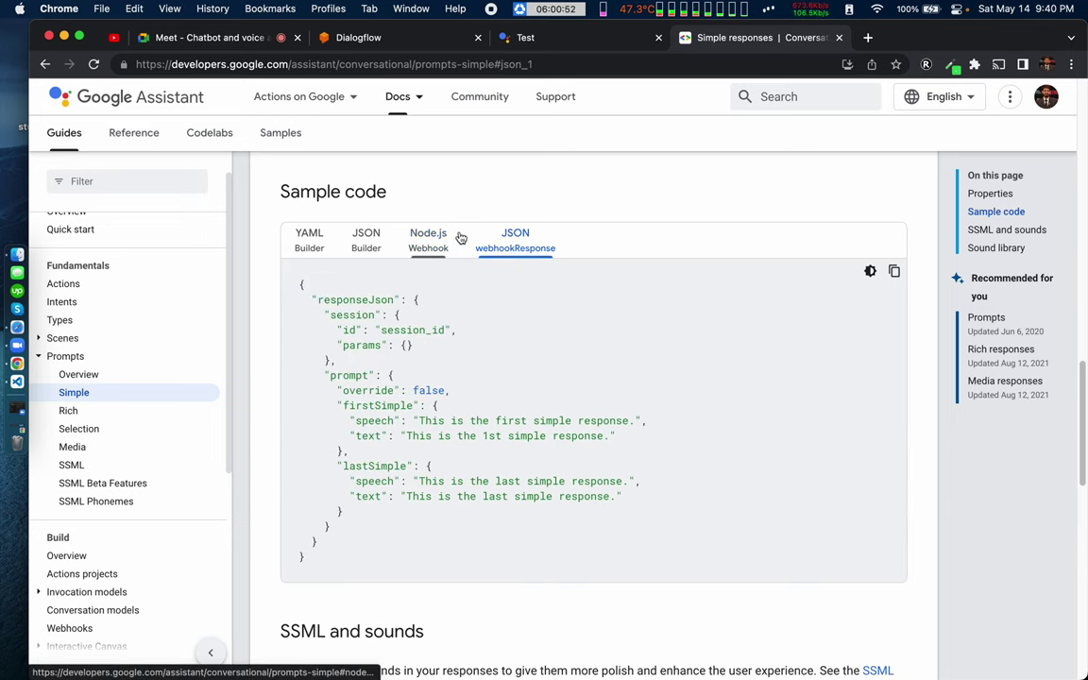
Step: Switch the sample back to Node.js and review the app.handle code block
click(427, 239)
scroll(104, 323, up, 2)
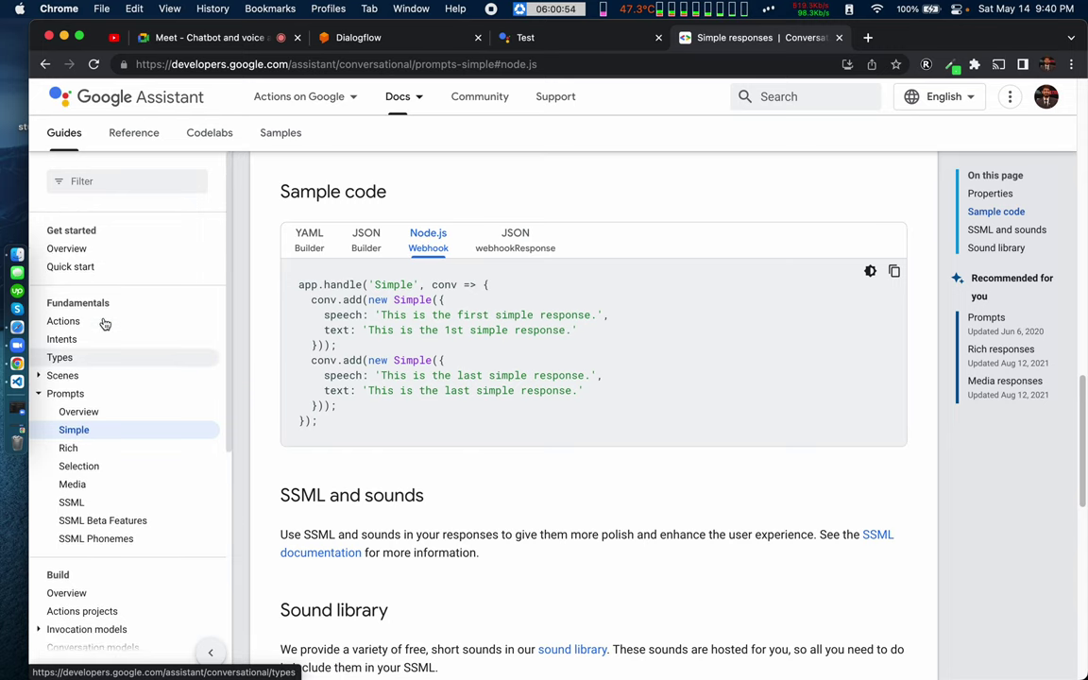
mouse_move(264, 99)
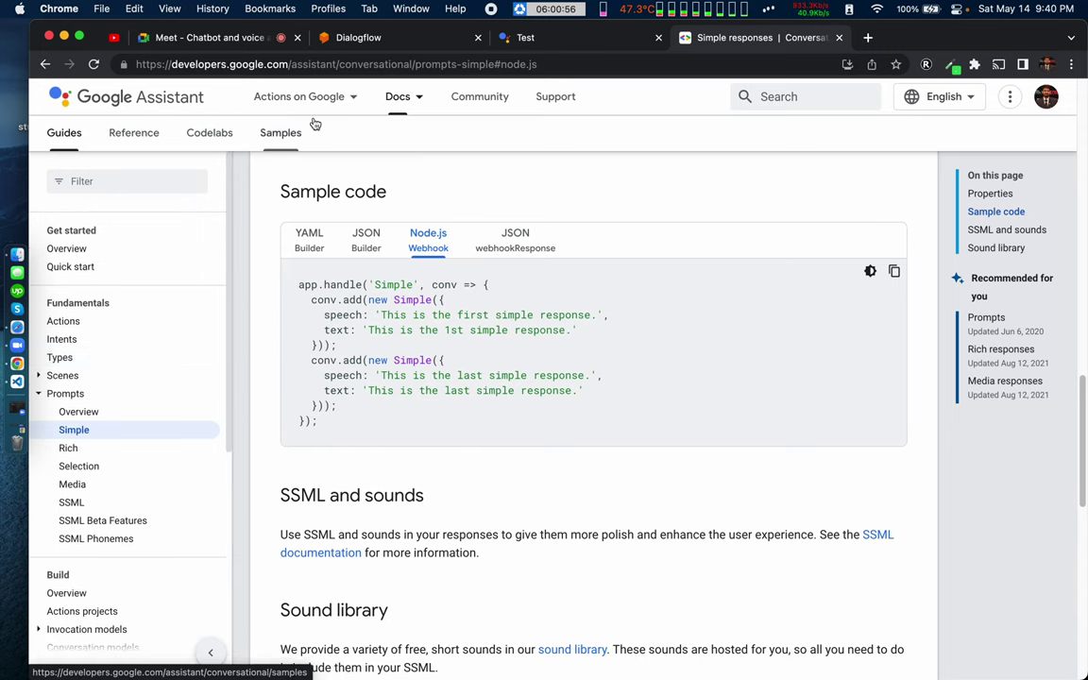
mouse_move(412, 97)
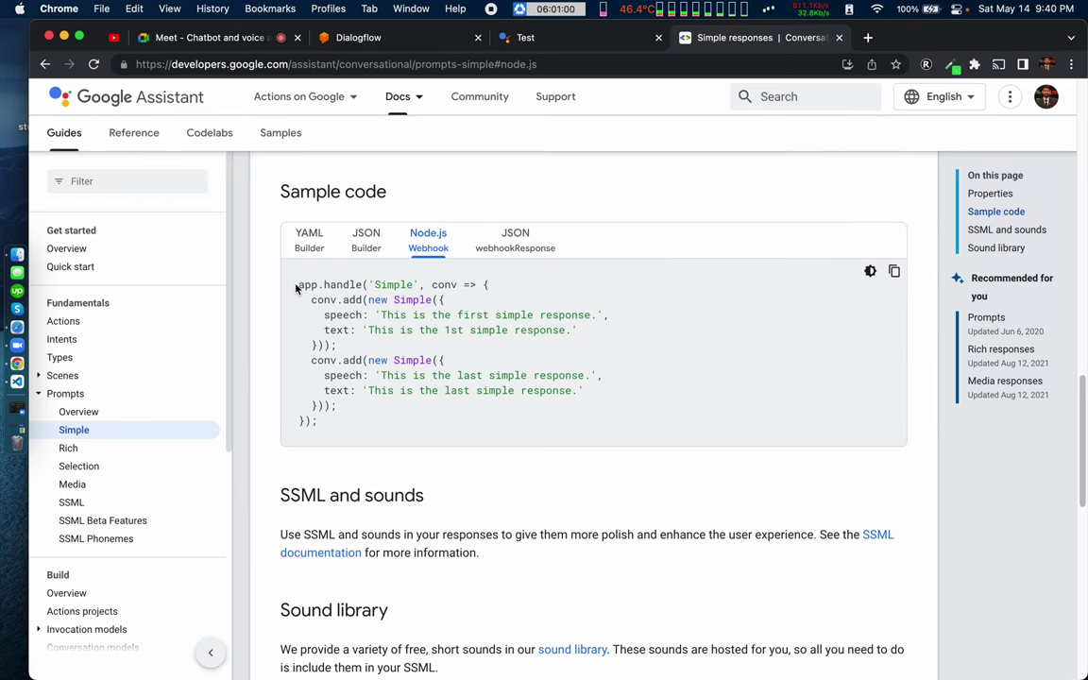
drag(296, 288, 399, 422)
click(400, 422)
drag(298, 295, 359, 411)
click(358, 411)
drag(296, 284, 408, 427)
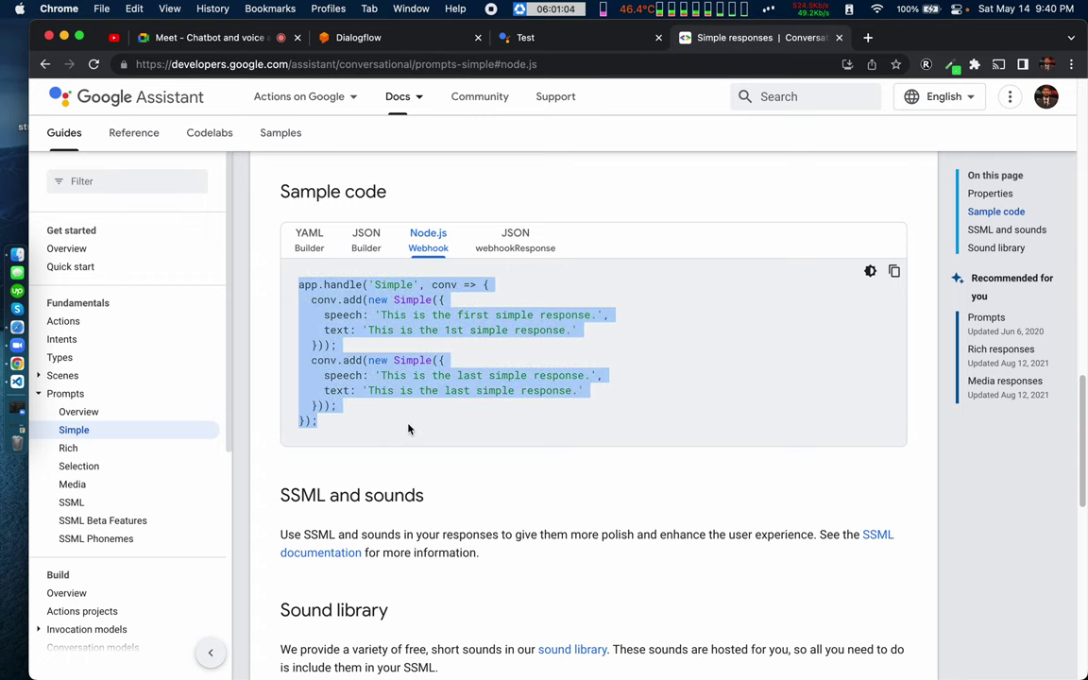
click(408, 427)
scroll(376, 514, down, 5)
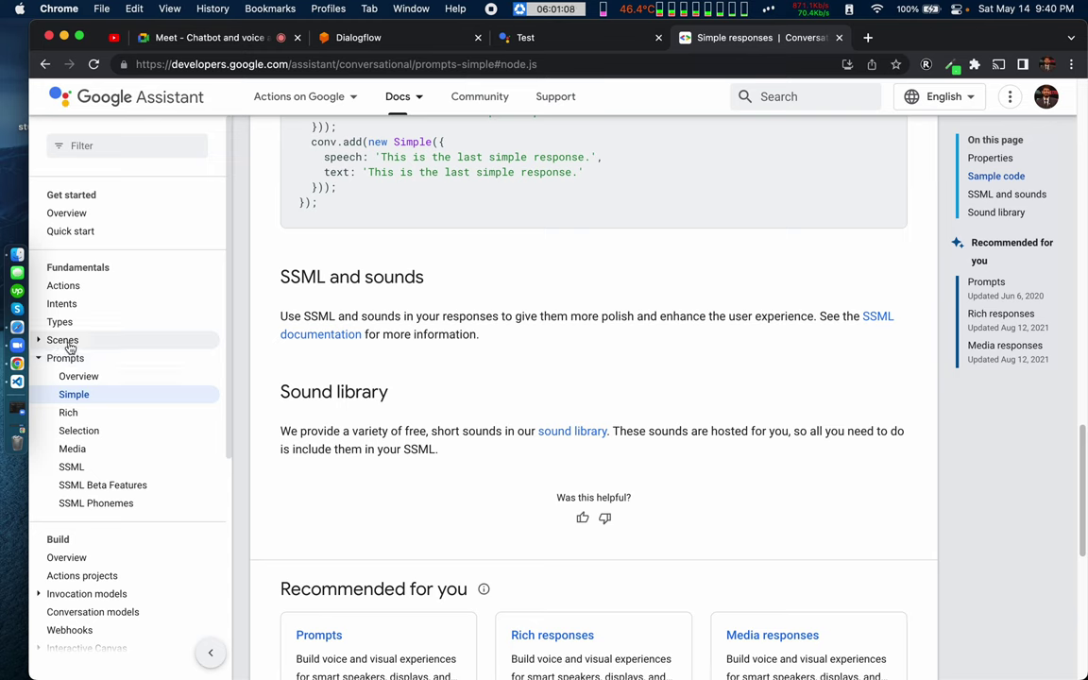
scroll(111, 307, up, 2)
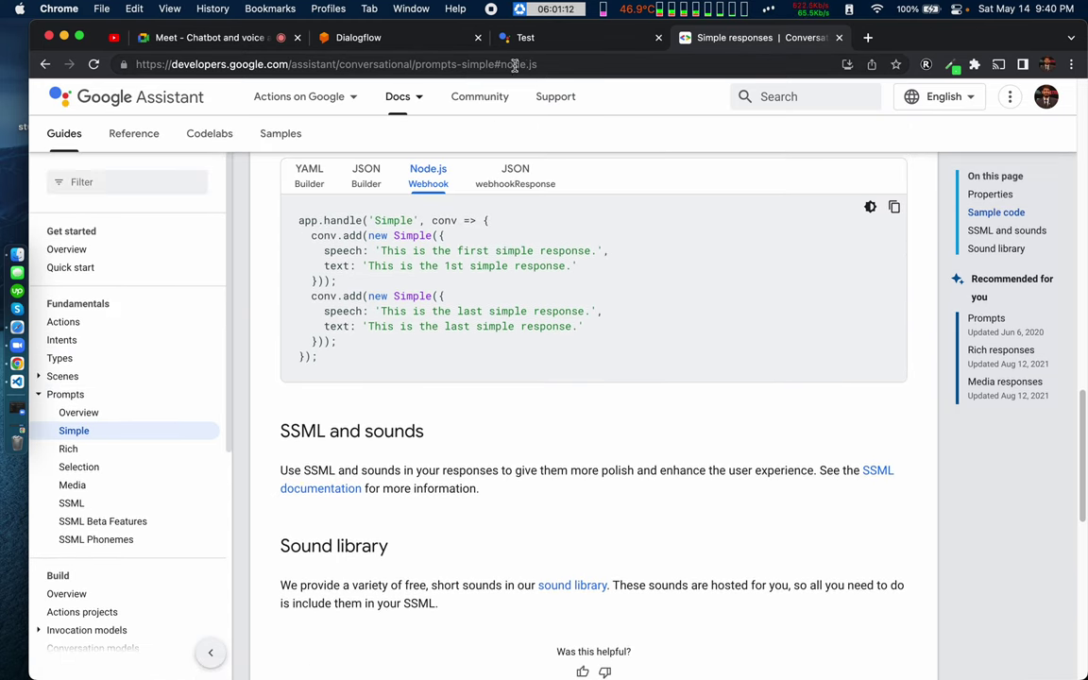
Step: Check the docs URL and browse the Dialogflow overview, then close the docs tab
click(563, 64)
scroll(413, 262, up, 1)
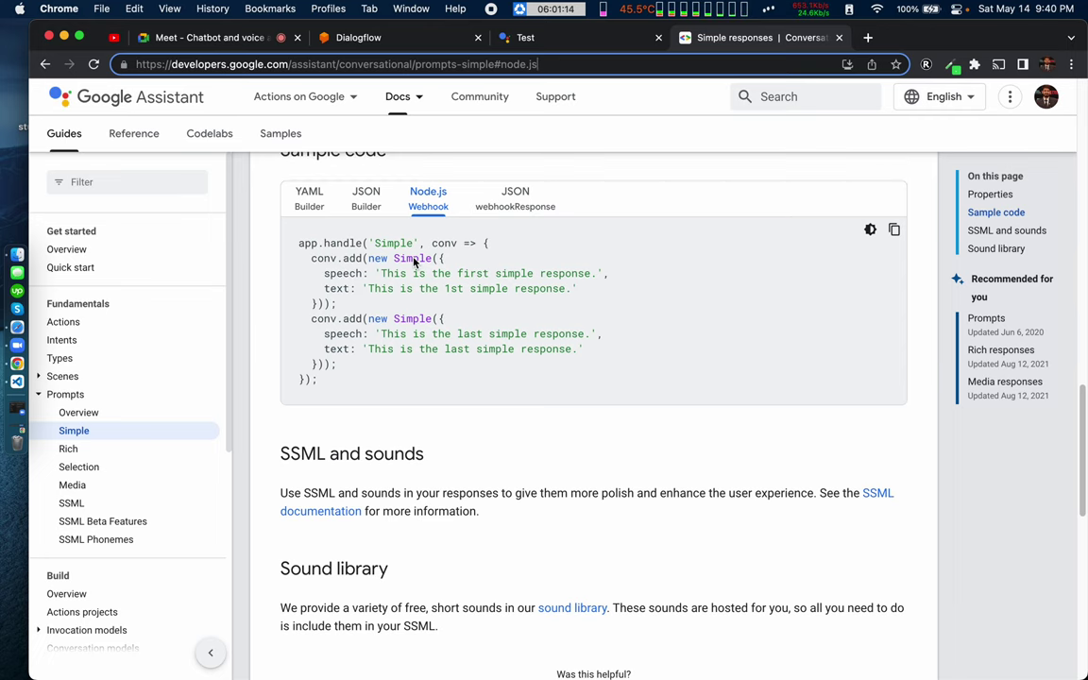
double_click(381, 64)
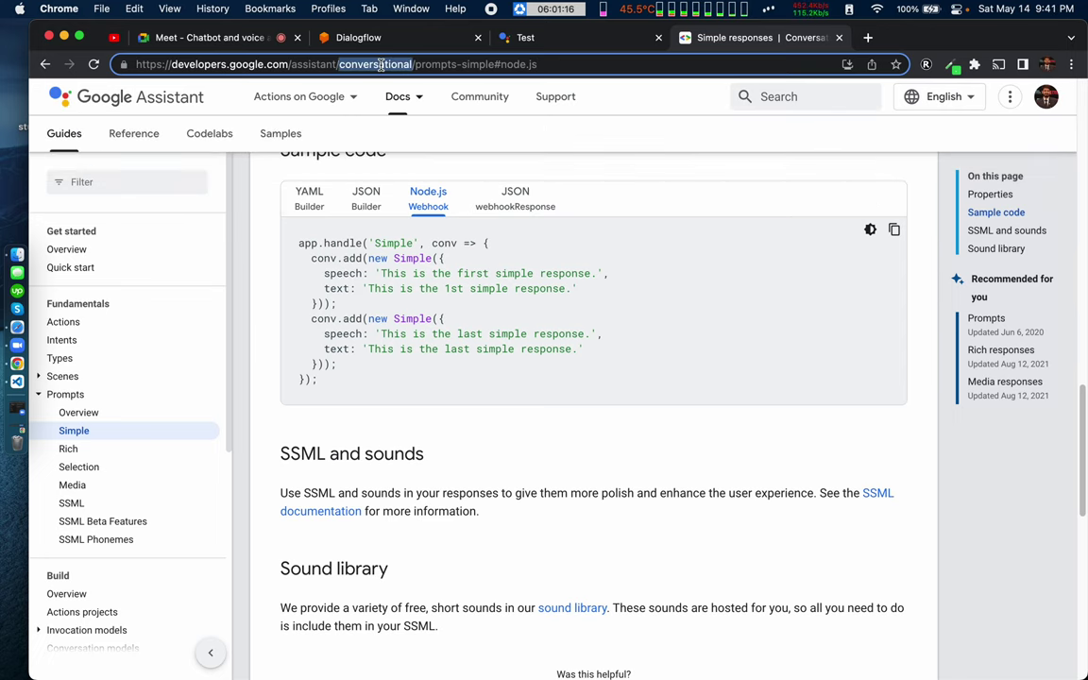
scroll(329, 330, up, 8)
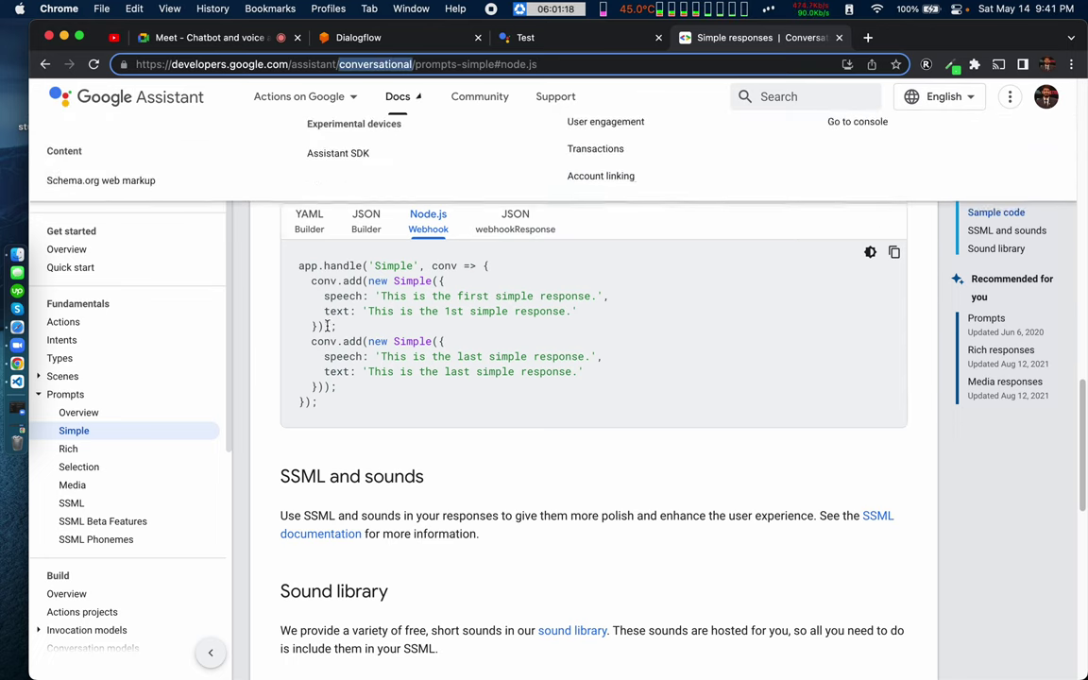
scroll(329, 330, up, 6)
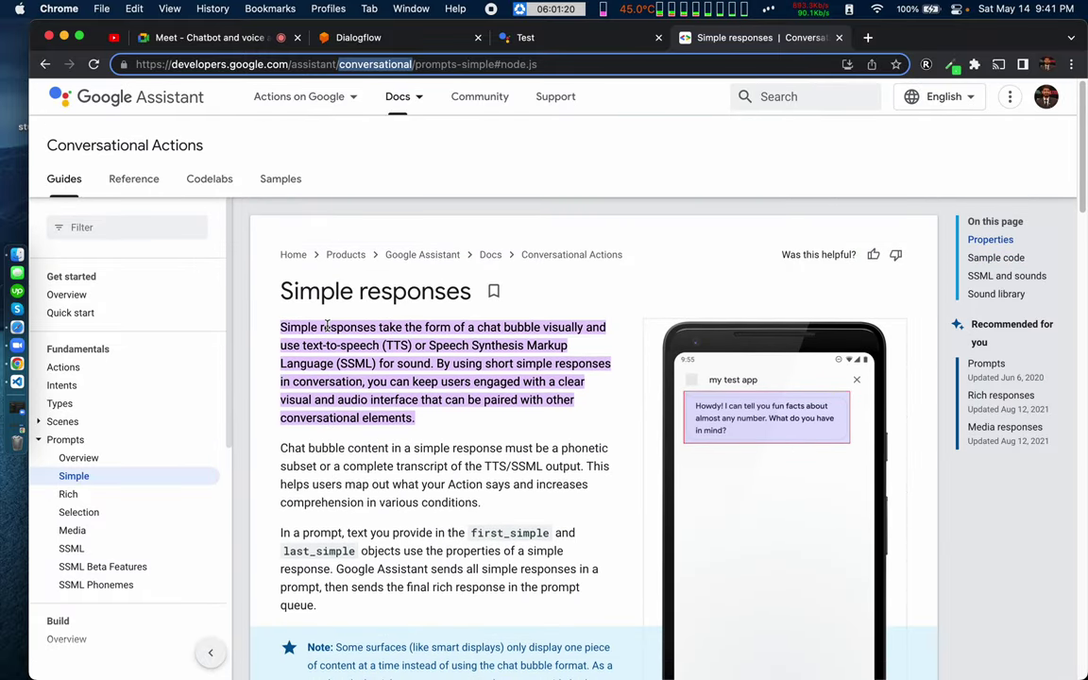
scroll(94, 569, down, 10)
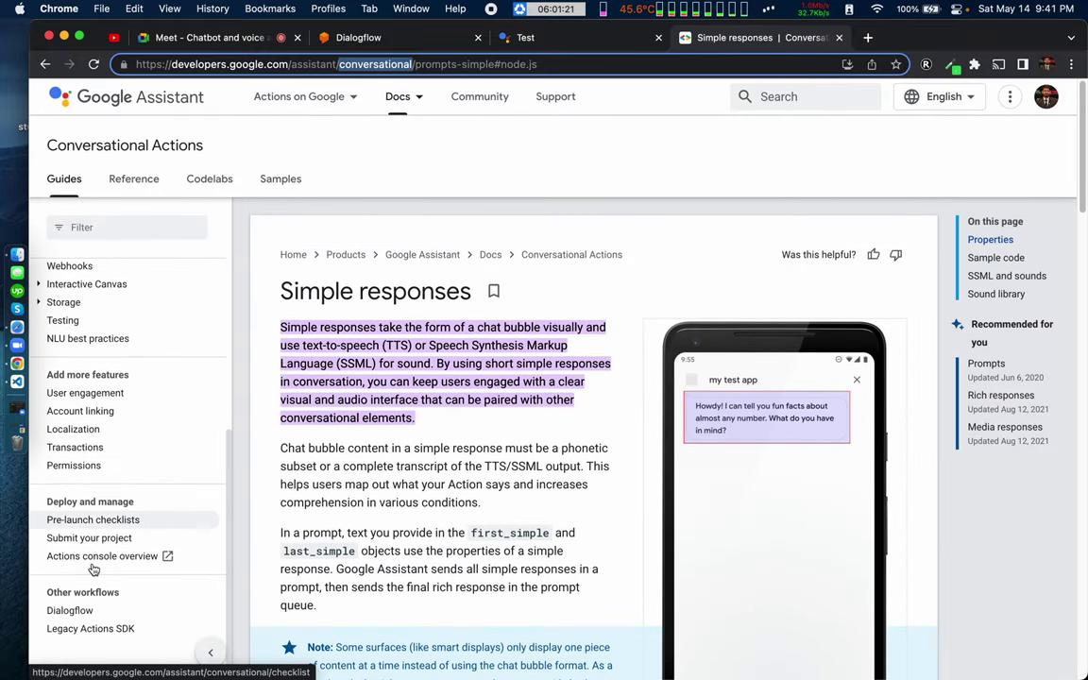
click(70, 613)
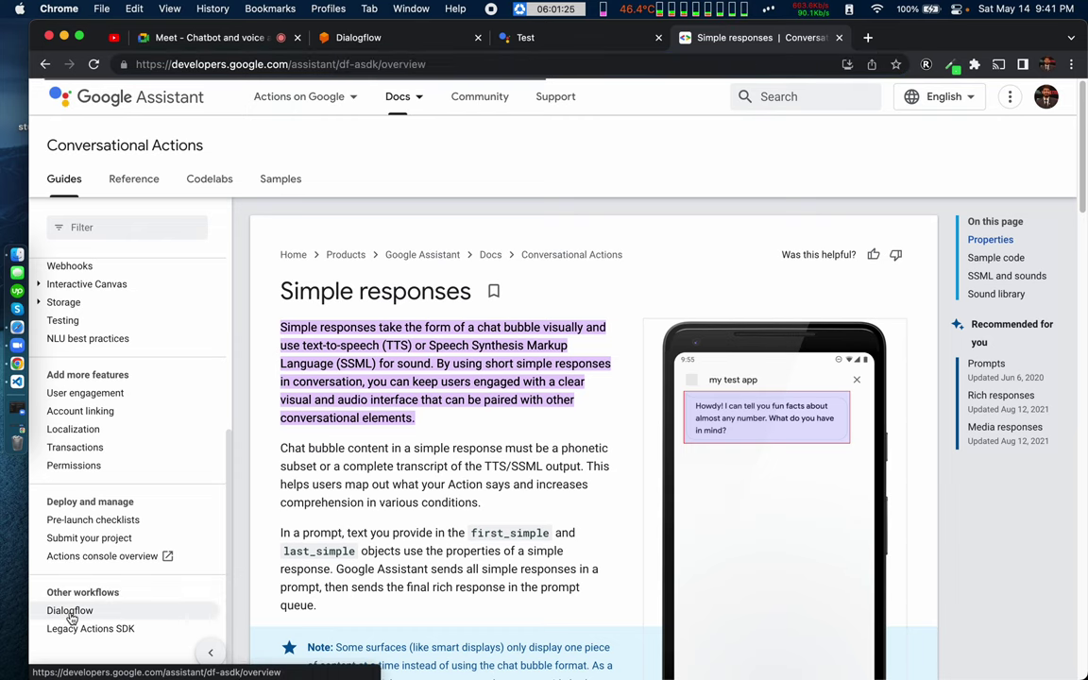
scroll(400, 515, down, 10)
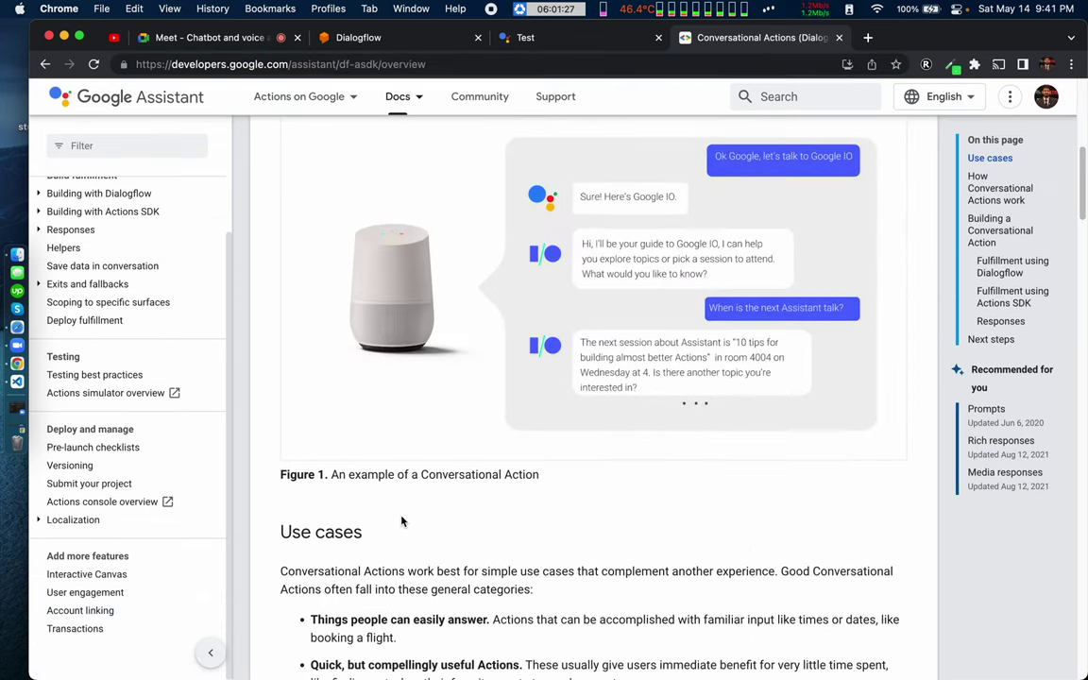
scroll(400, 515, down, 5)
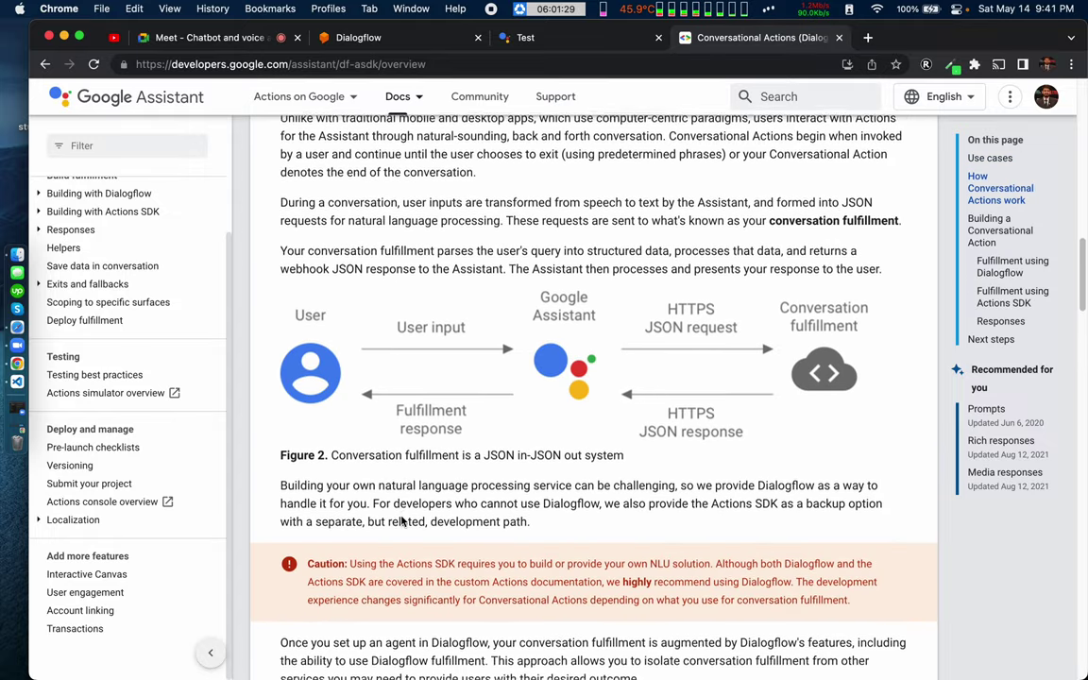
key(super+w)
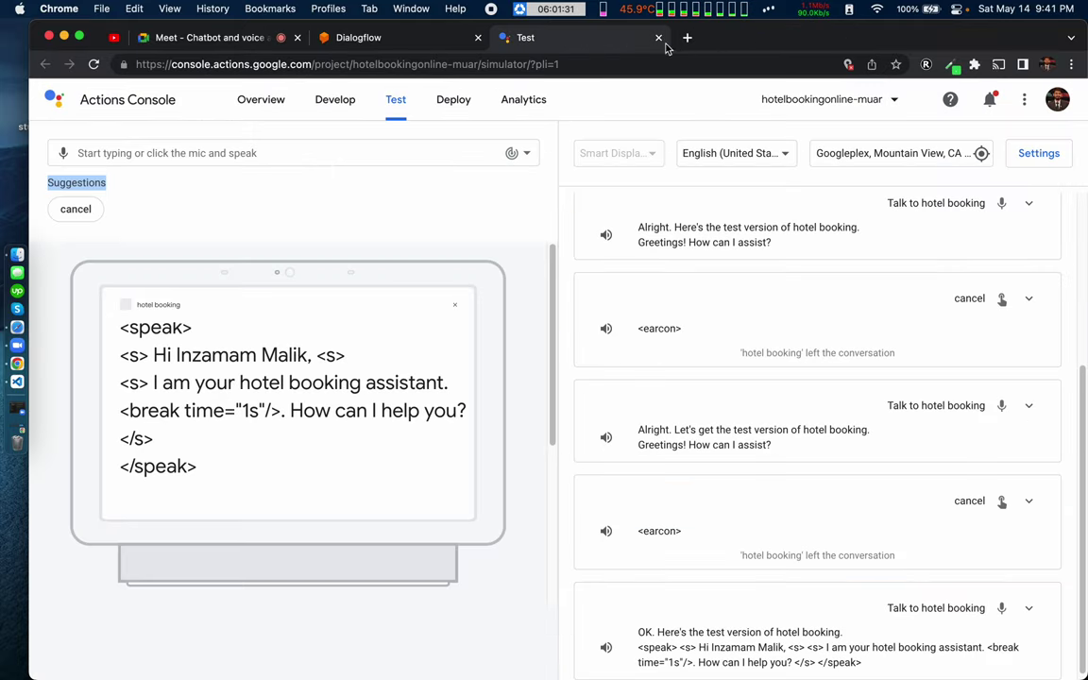
key(ctrl+Right)
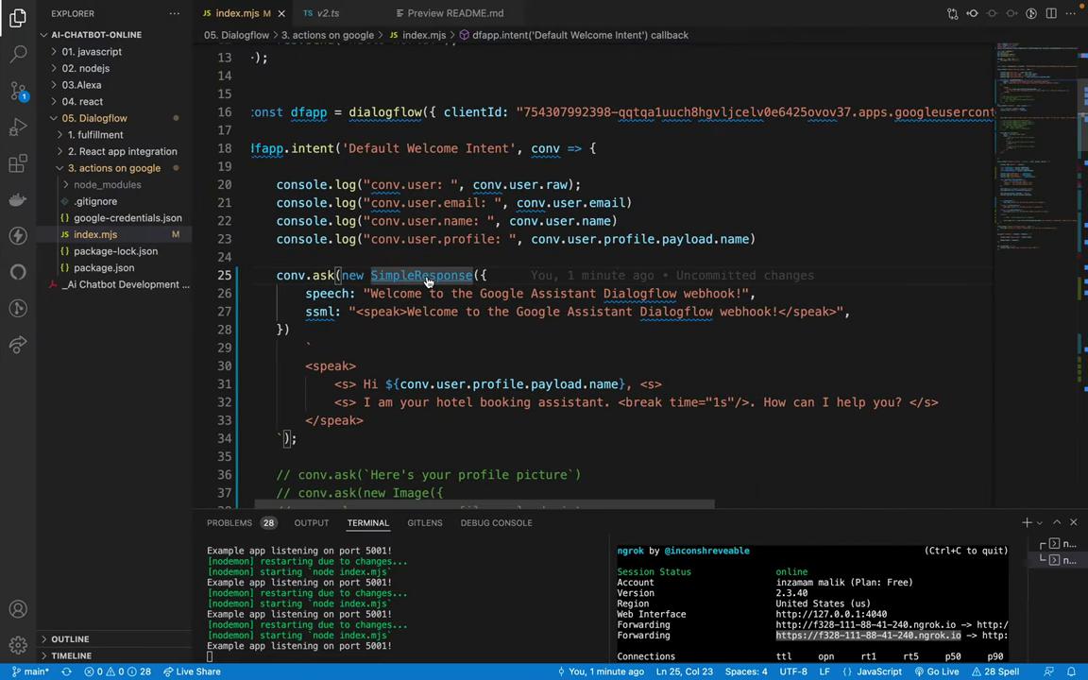
Step: Look up the SimpleResponseOptions definition to check its speech and text properties
super+click(409, 274)
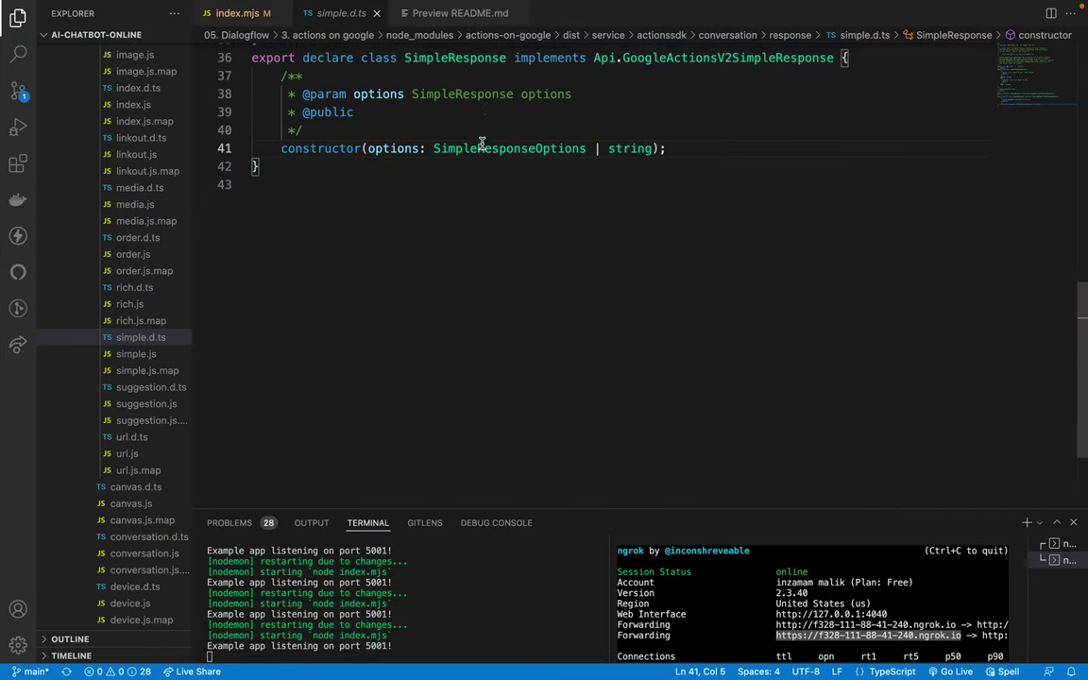
scroll(484, 149, up, 1)
super+click(494, 183)
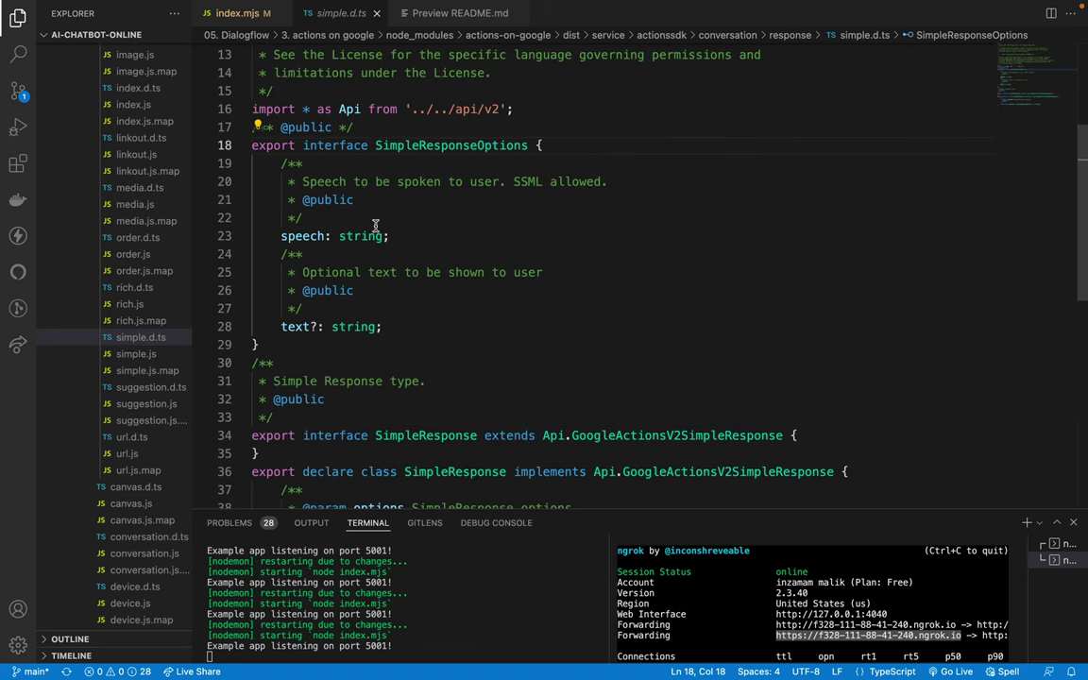
double_click(302, 236)
double_click(295, 326)
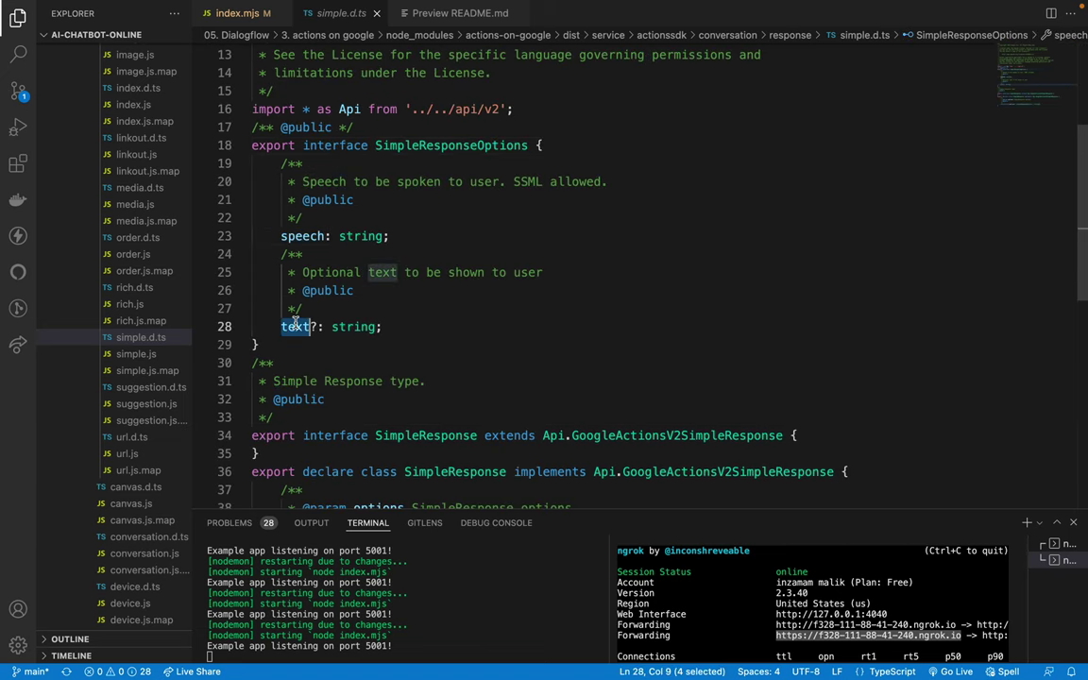
click(374, 283)
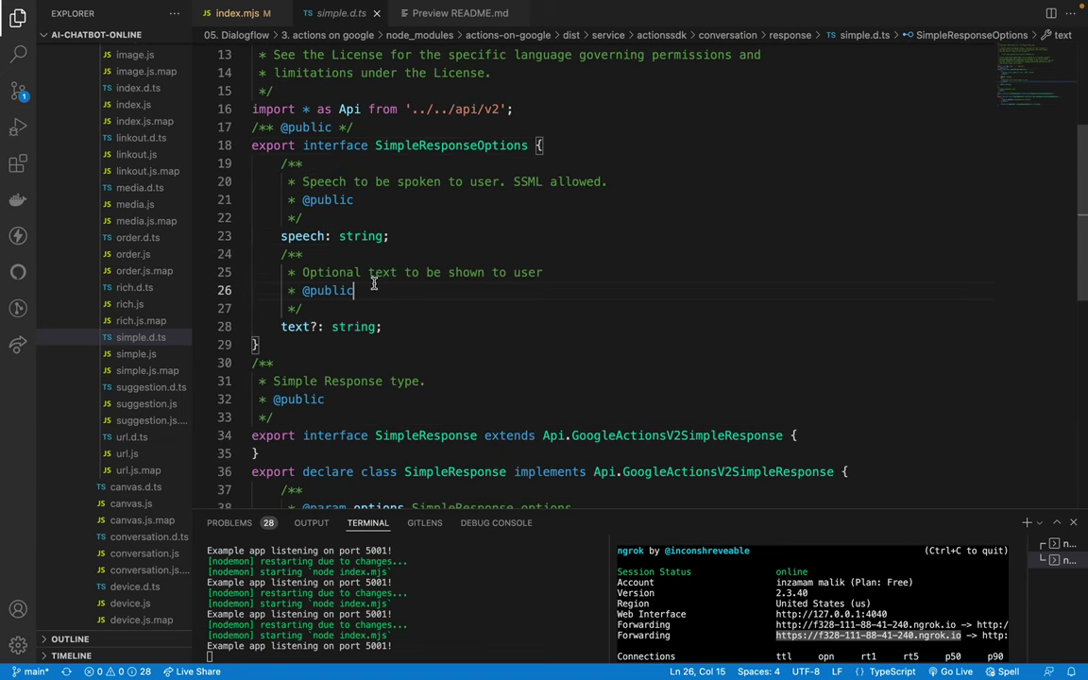
middle_click(341, 12)
Step: Label the plain greeting as text and the SSML string as speech in the SimpleResponse
click(311, 257)
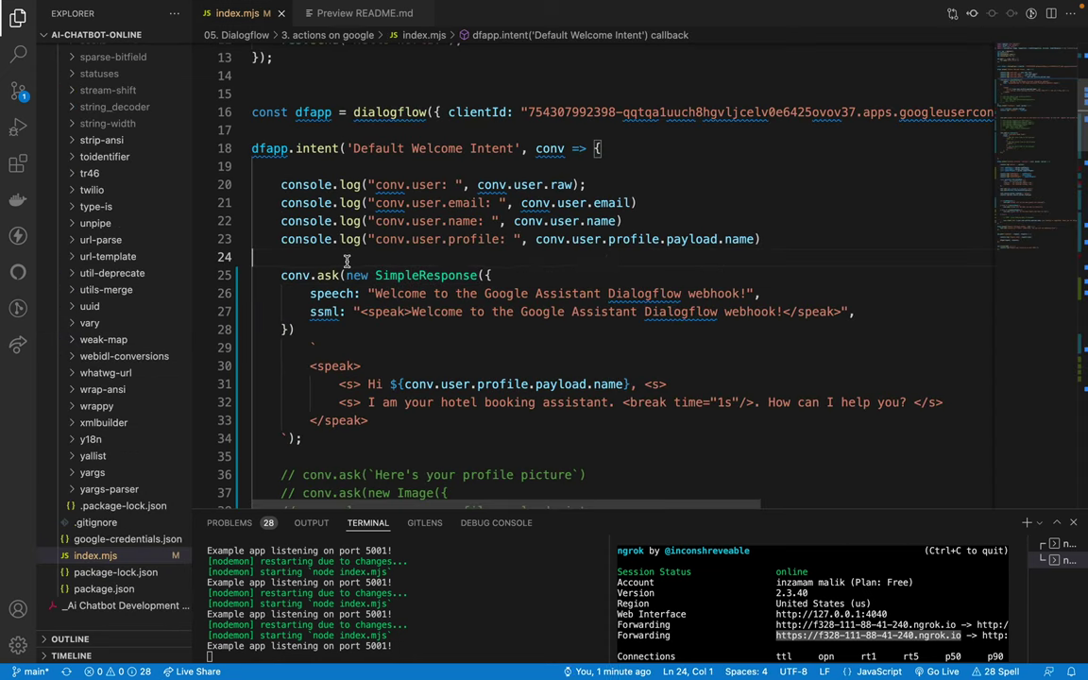
double_click(321, 312)
text(text)
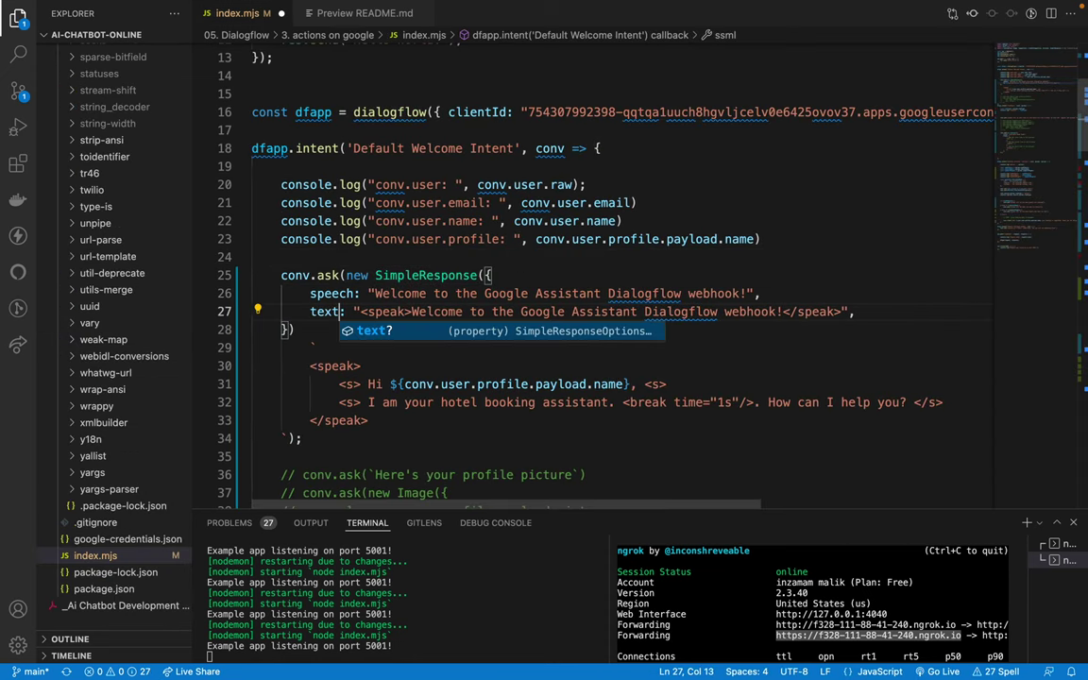
key(Escape)
drag(312, 294, 367, 293)
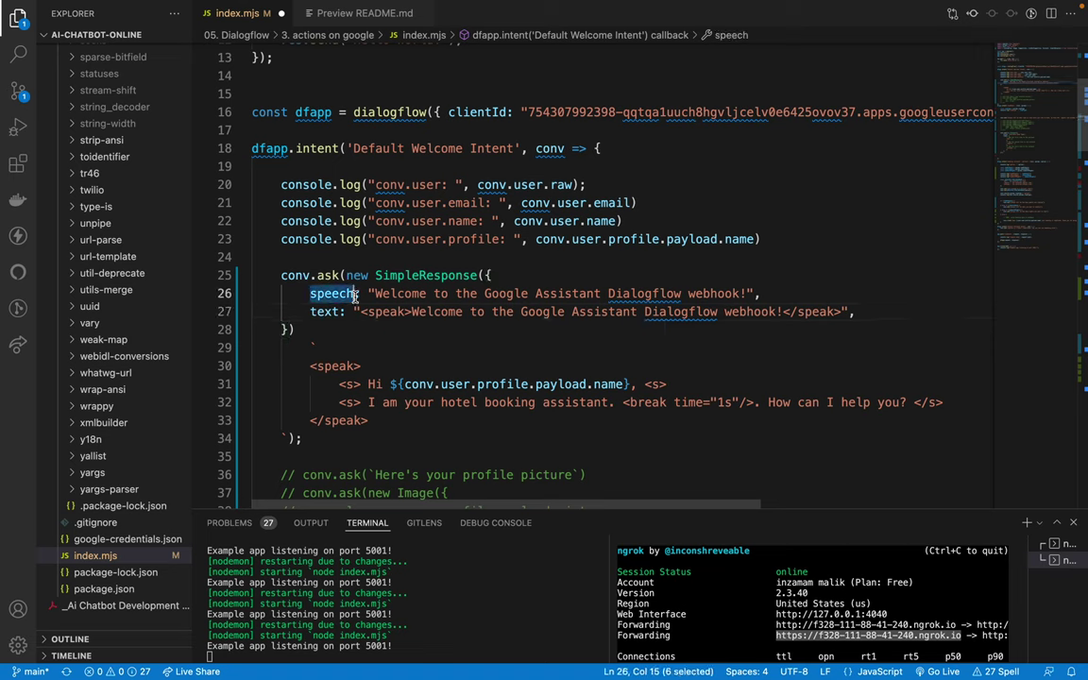
key(BackSpace)
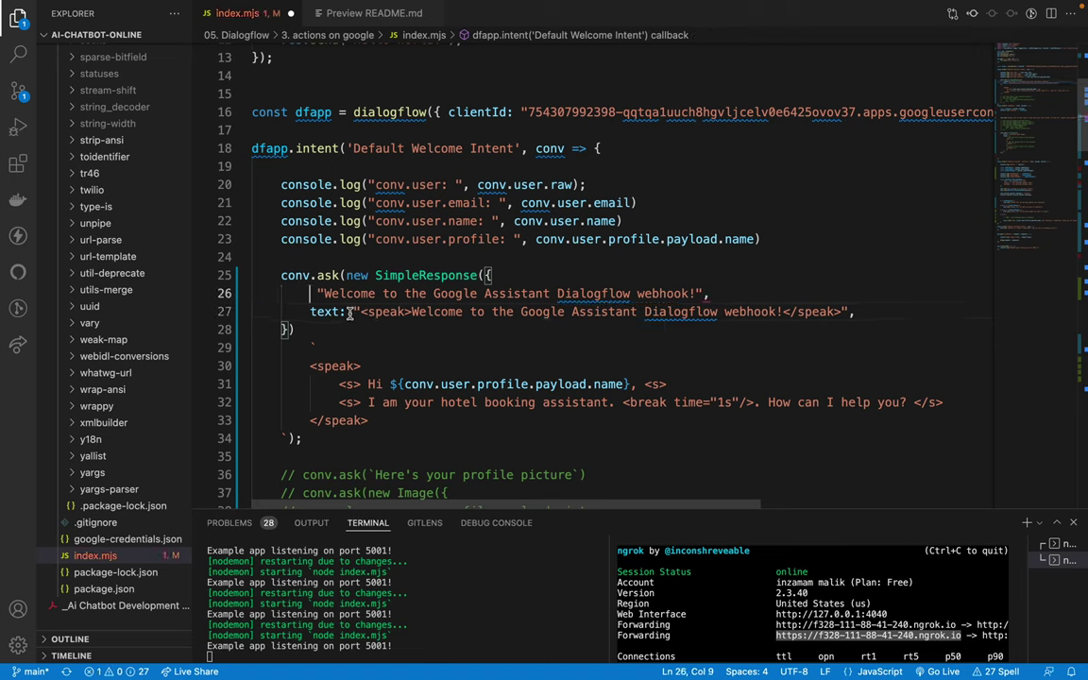
click(353, 312)
text(speech:)
drag(310, 312, 346, 312)
key(BackSpace)
click(319, 294)
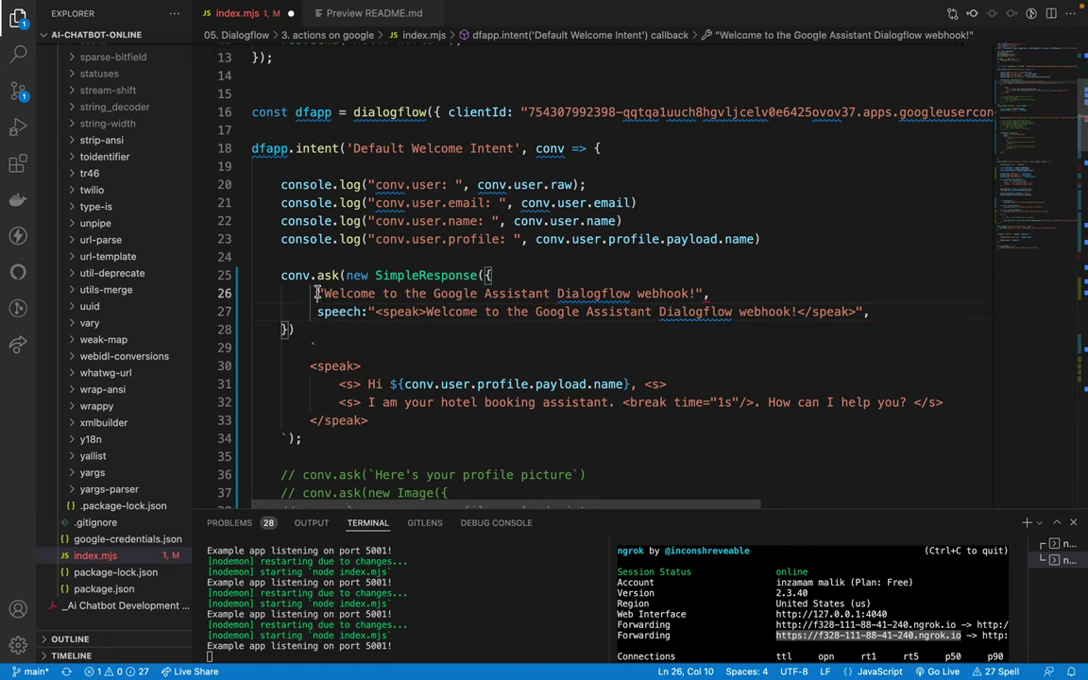
text(text:)
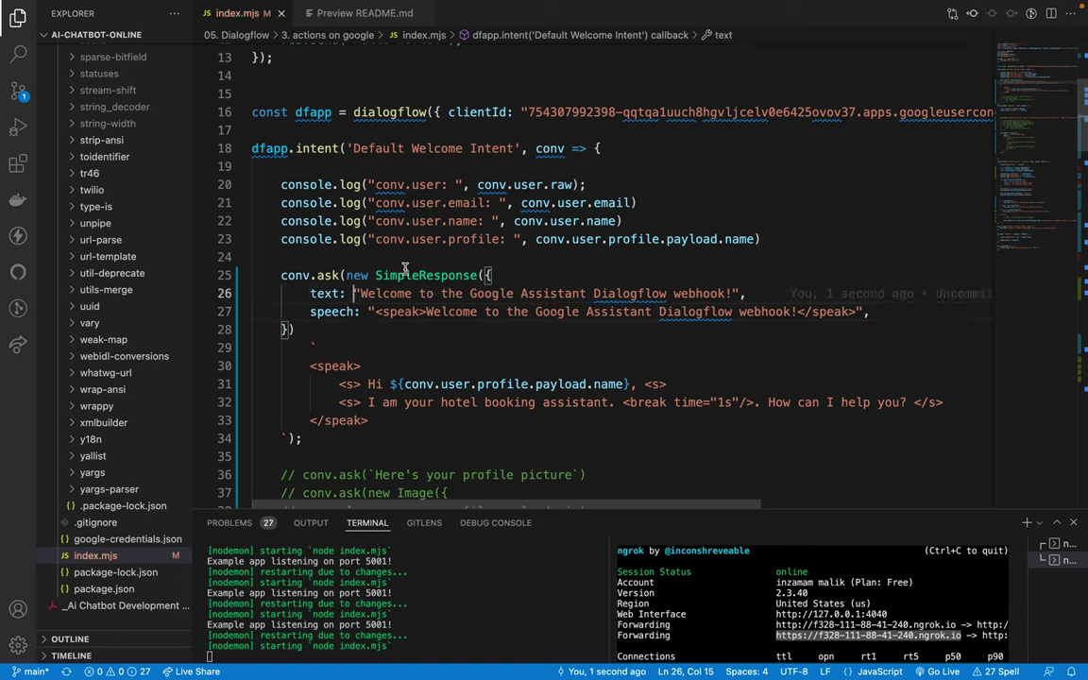
Step: Re-check the speech and text declarations in SimpleResponseOptions against the edit
ctrl+click(418, 275)
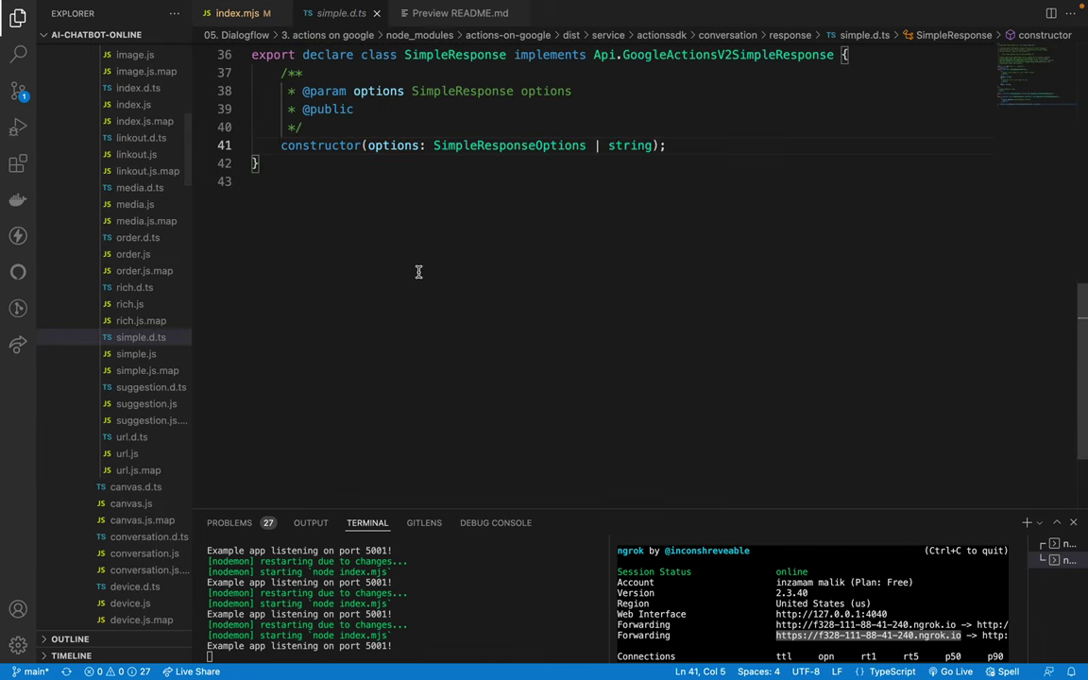
ctrl+click(486, 144)
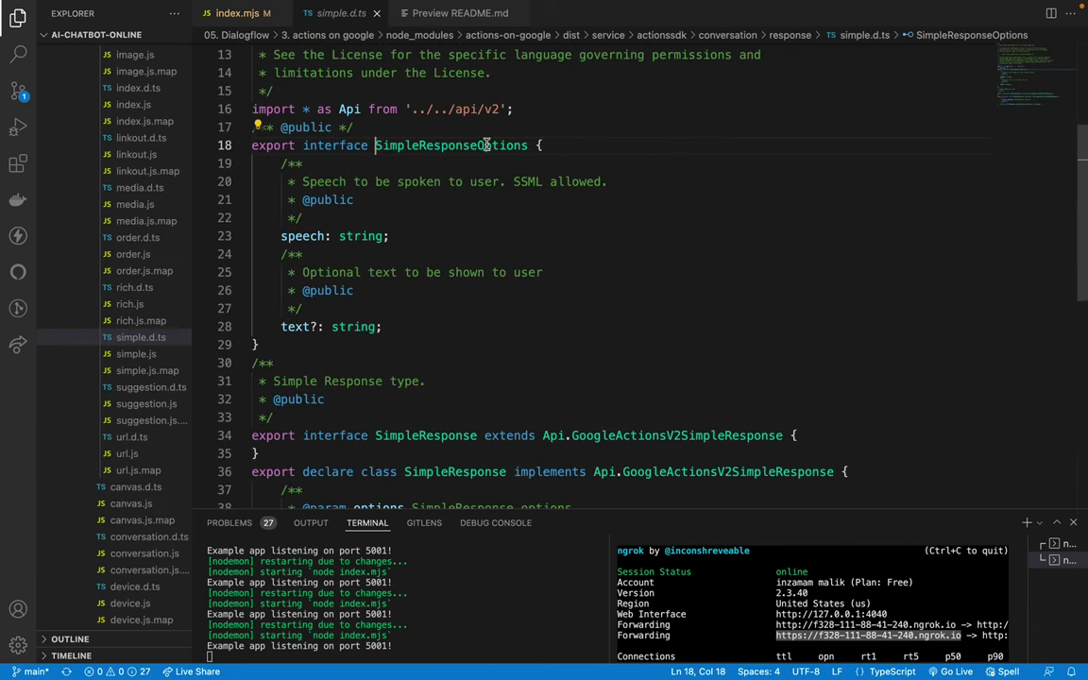
drag(283, 180, 347, 326)
click(403, 311)
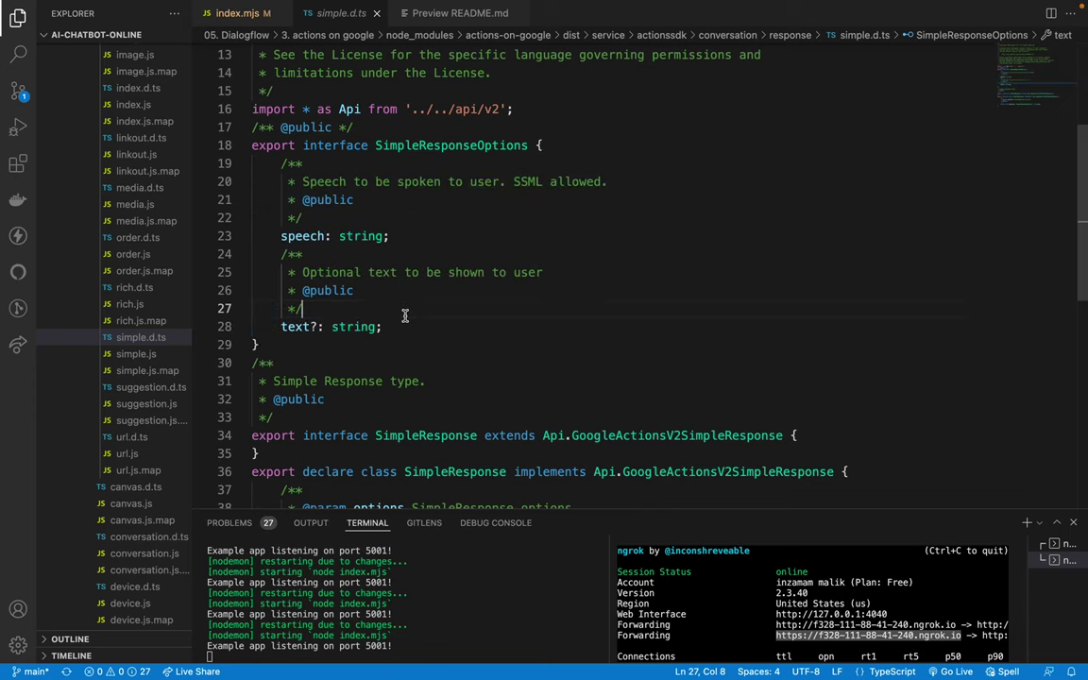
drag(297, 238, 409, 320)
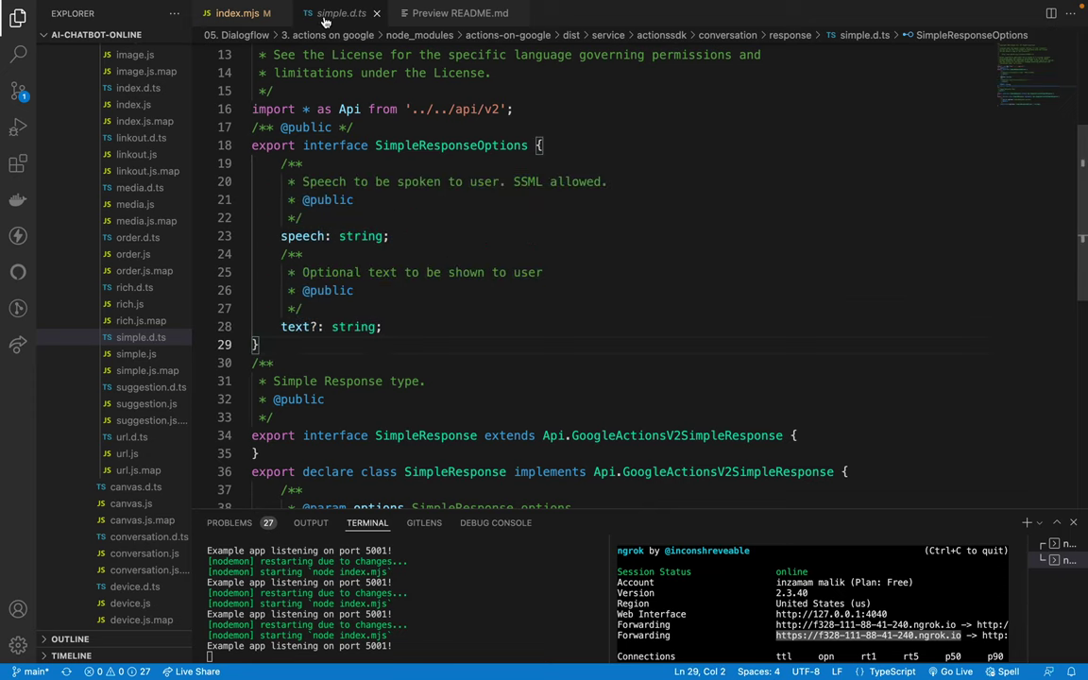
key(super+w)
Step: Save index.mjs, try adding a 'simple' import on line 4, then remove it and save
drag(333, 132, 302, 328)
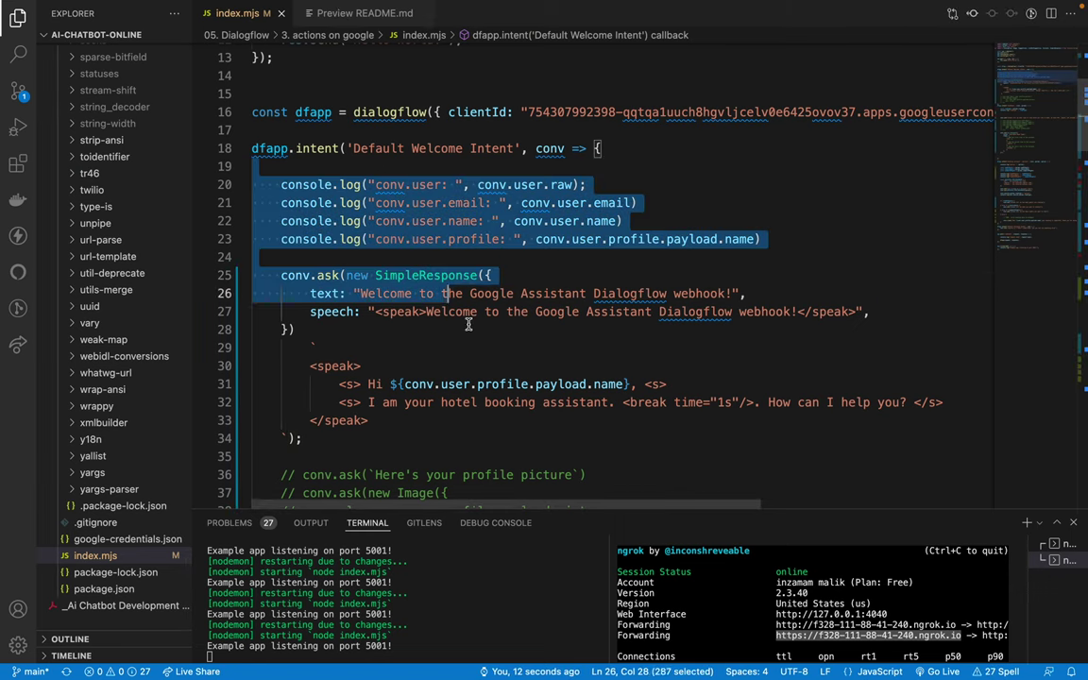
click(317, 347)
key(super+s)
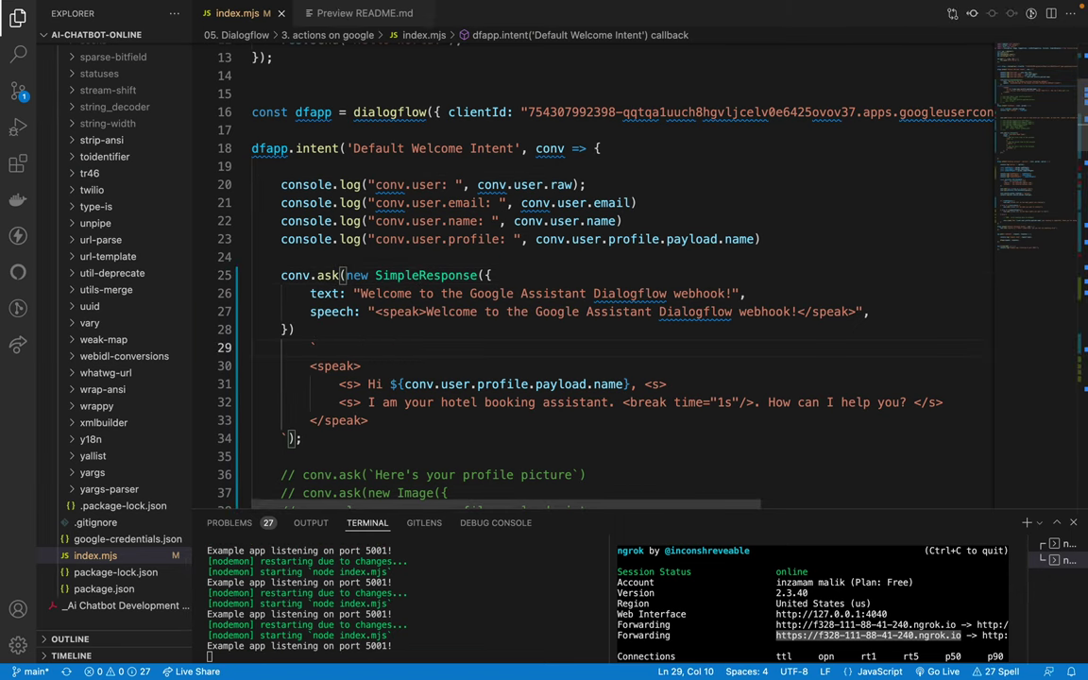
scroll(484, 206, up, 5)
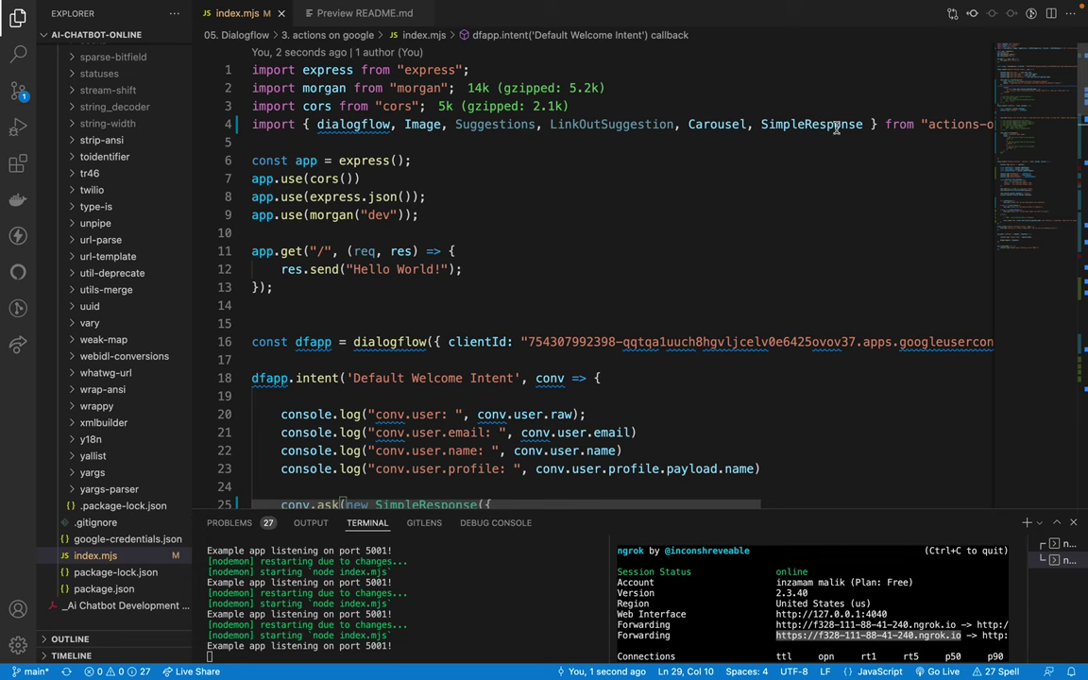
click(862, 124)
text(, sim)
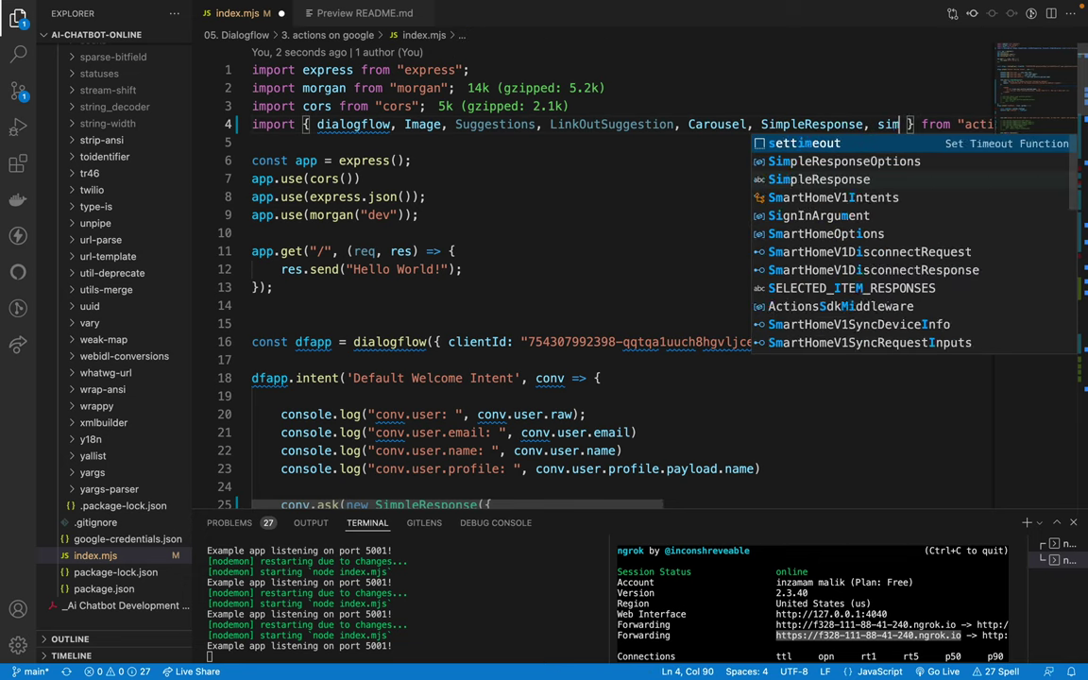
text(ple)
key(Page_Down)
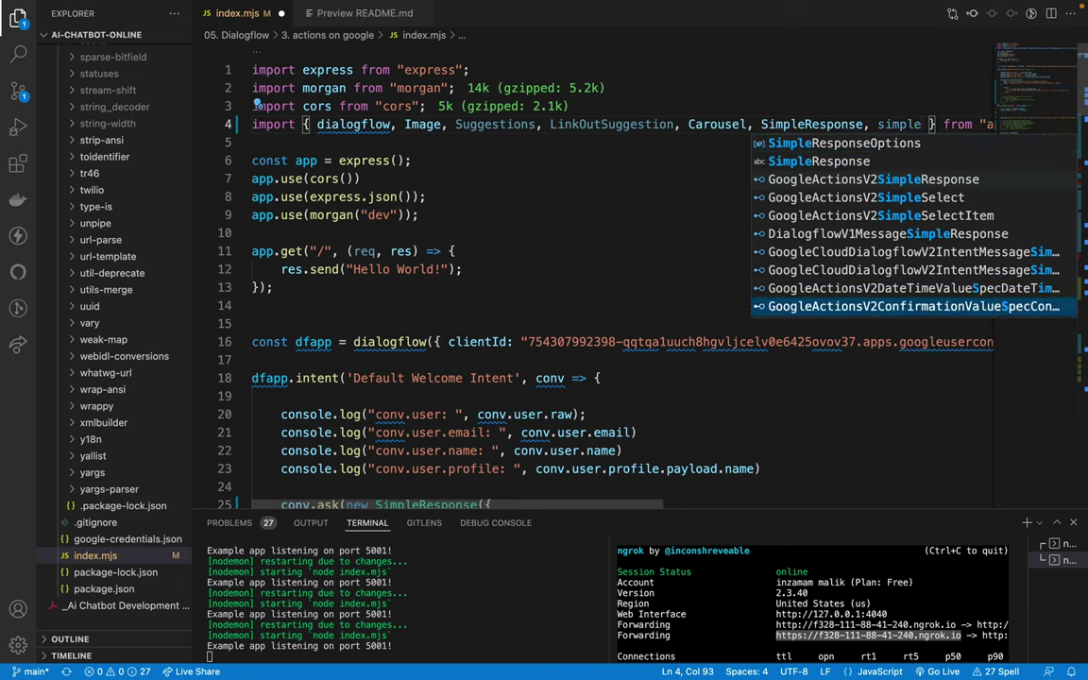
key(Up)
key(Up)
key(Up)
key(Up)
key(Up)
key(Up)
key(Up)
key(Up)
key(Escape)
key(BackSpace)
key(BackSpace)
key(BackSpace)
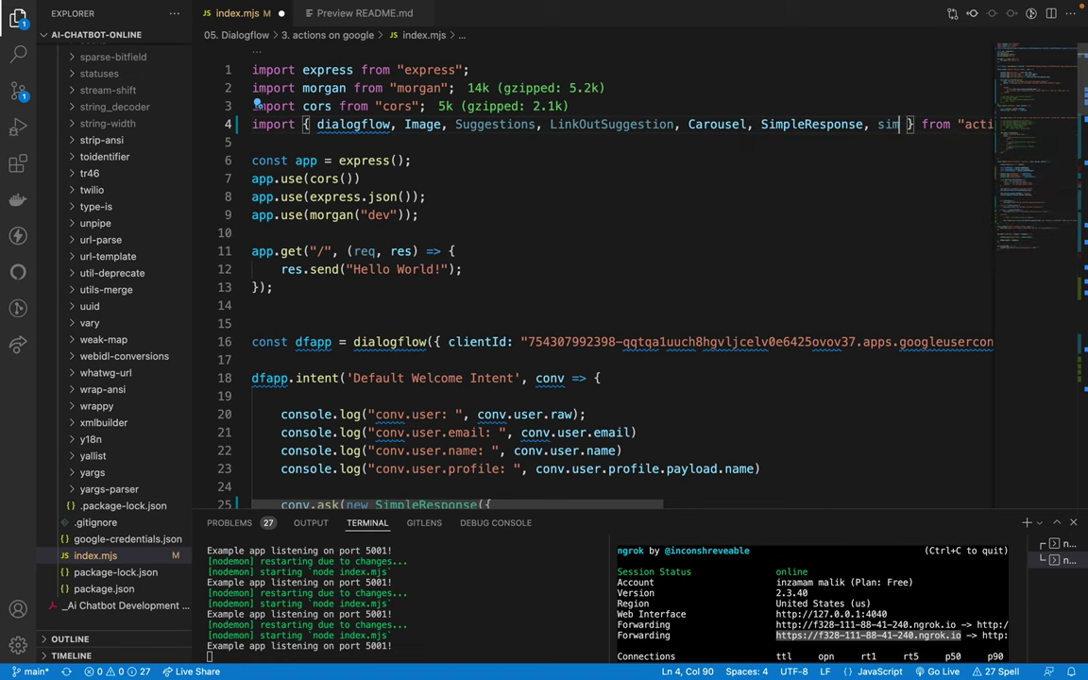
key(BackSpace)
key(BackSpace)
key(BackSpace)
key(BackSpace)
key(BackSpace)
key(super+s)
Step: Send cancel in the Actions Console simulator to end the hotel booking test
scroll(319, 262, down, 5)
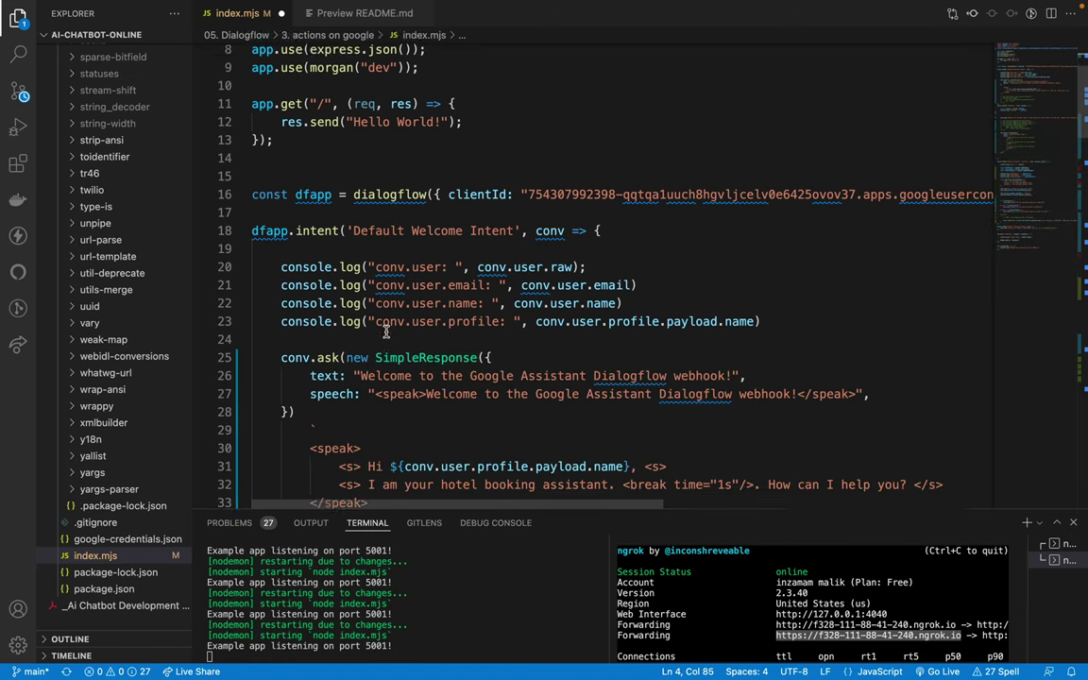
click(312, 311)
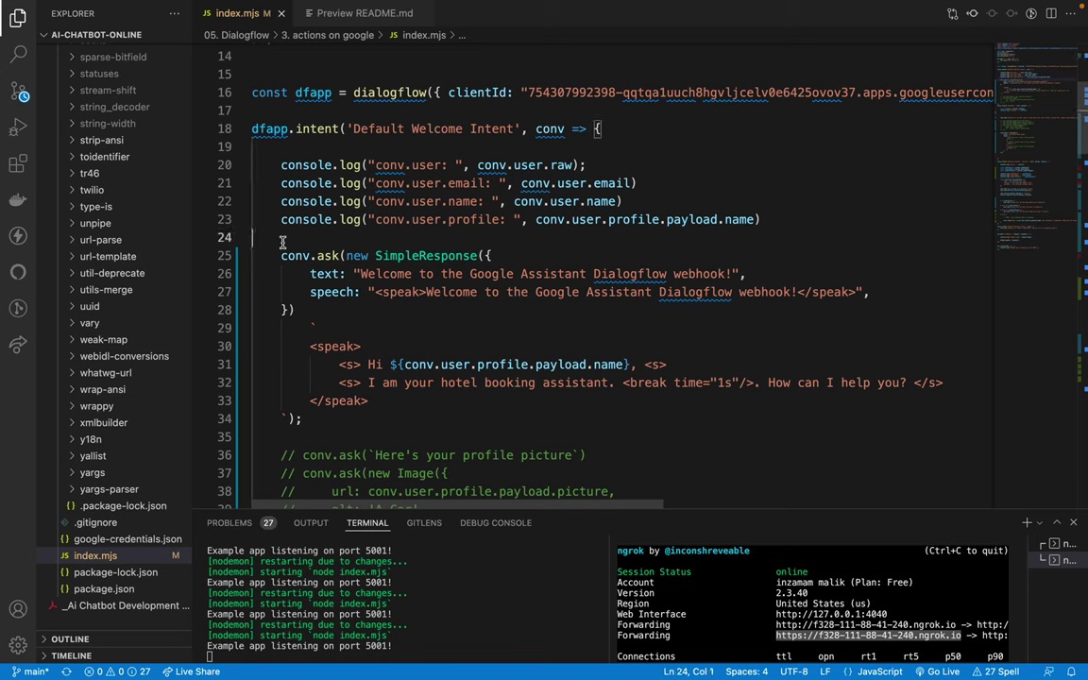
scroll(381, 248, up, 1)
scroll(381, 248, up, 1)
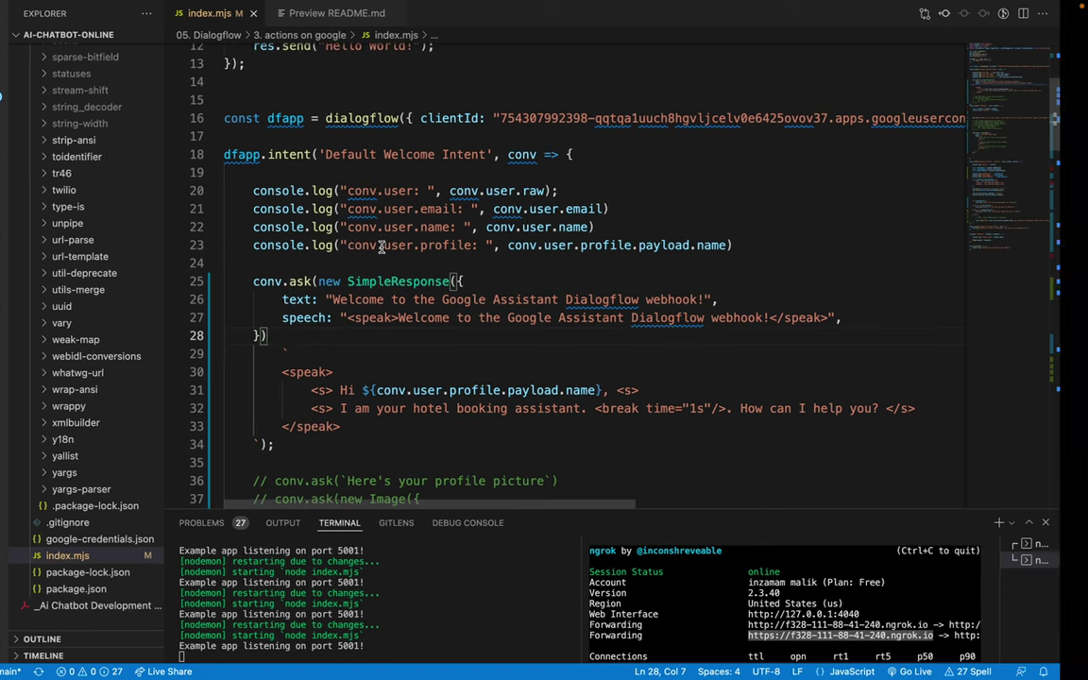
key(ctrl+Right)
key(ctrl+Left)
key(ctrl+Left)
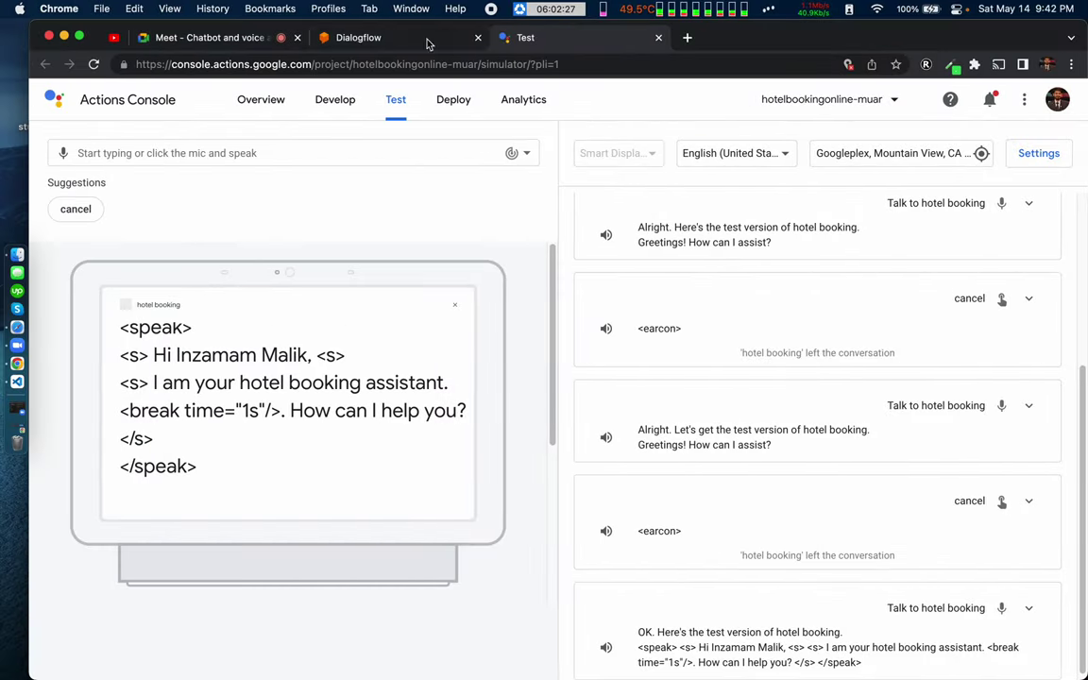
click(76, 209)
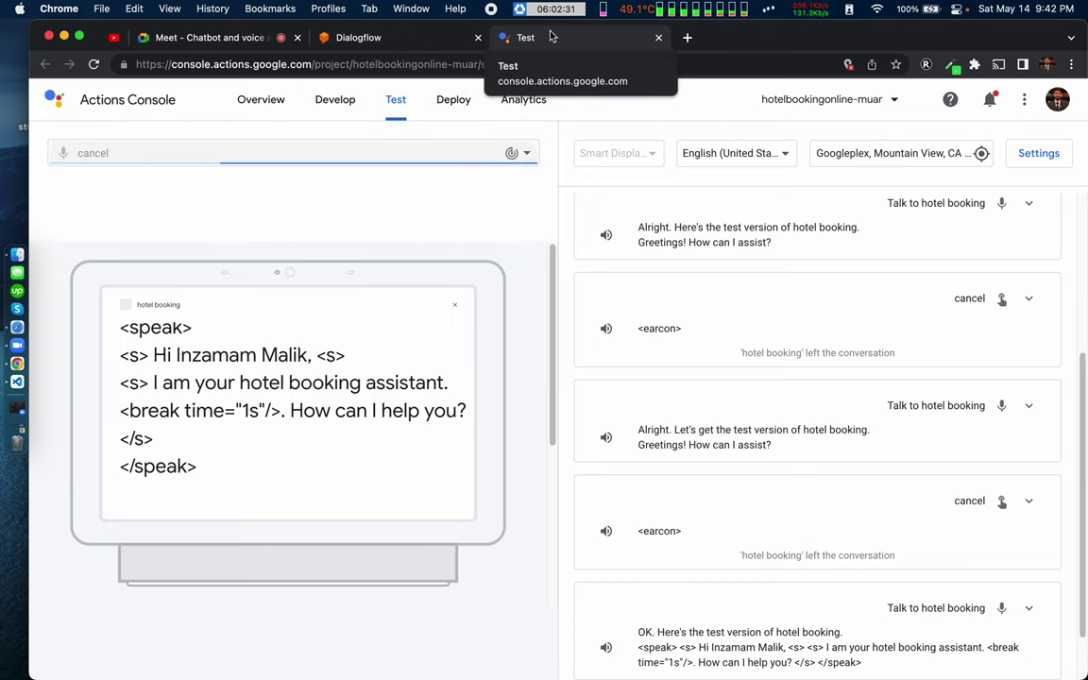
key(ctrl+Left)
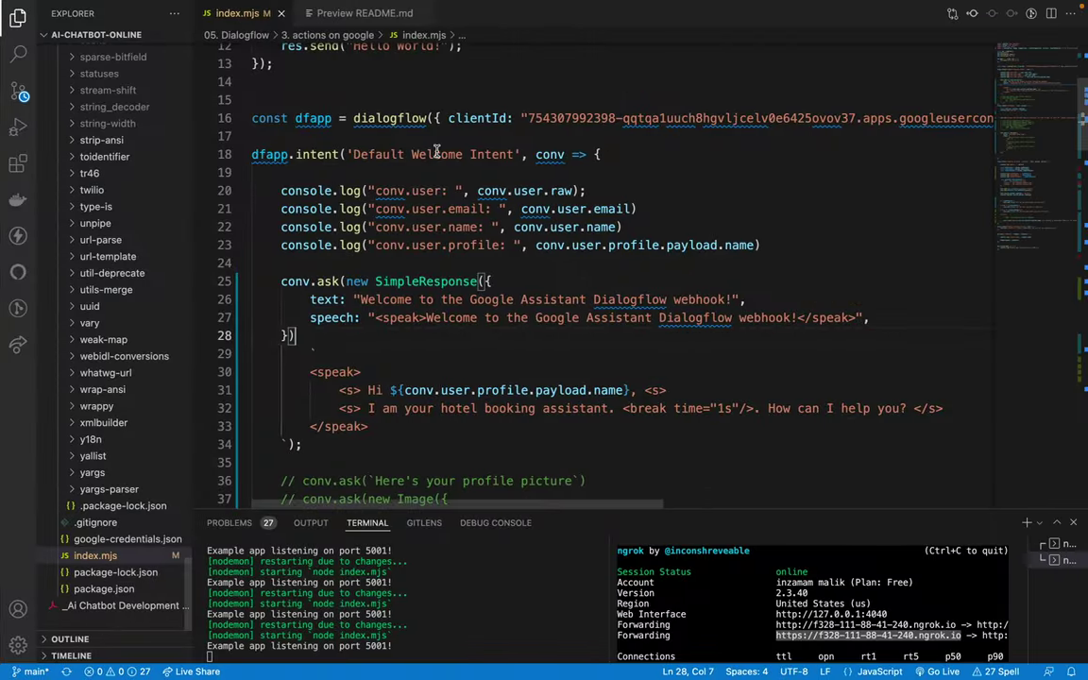
Step: Split the actions-on-google import so the imported names sit on their own indented line
scroll(811, 140, up, 5)
click(867, 124)
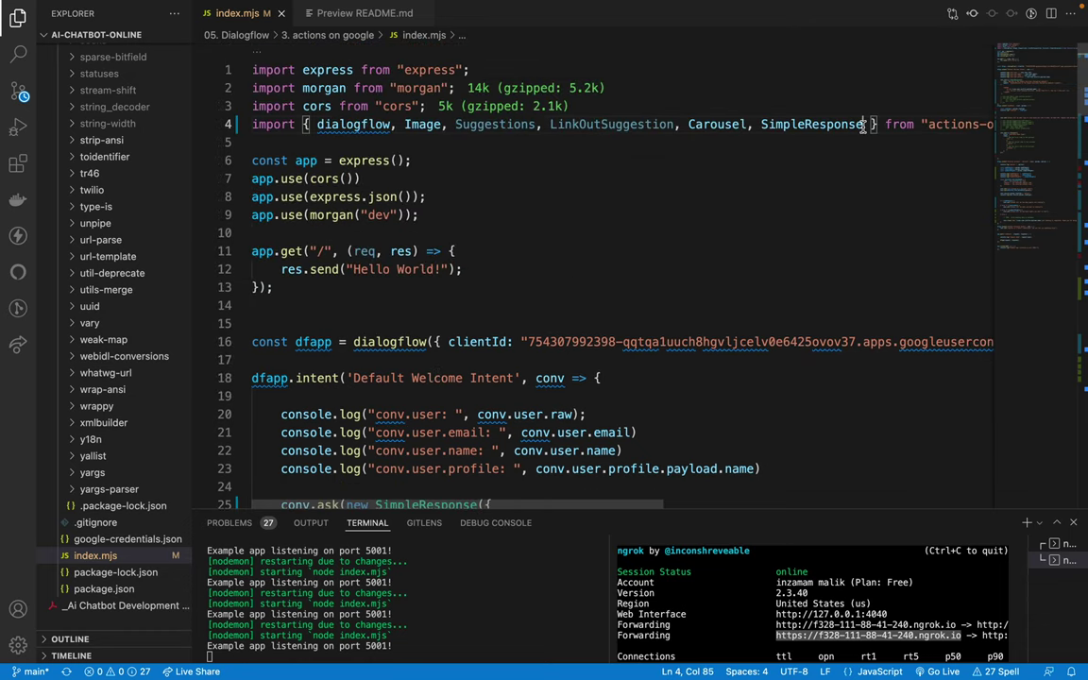
key(Return)
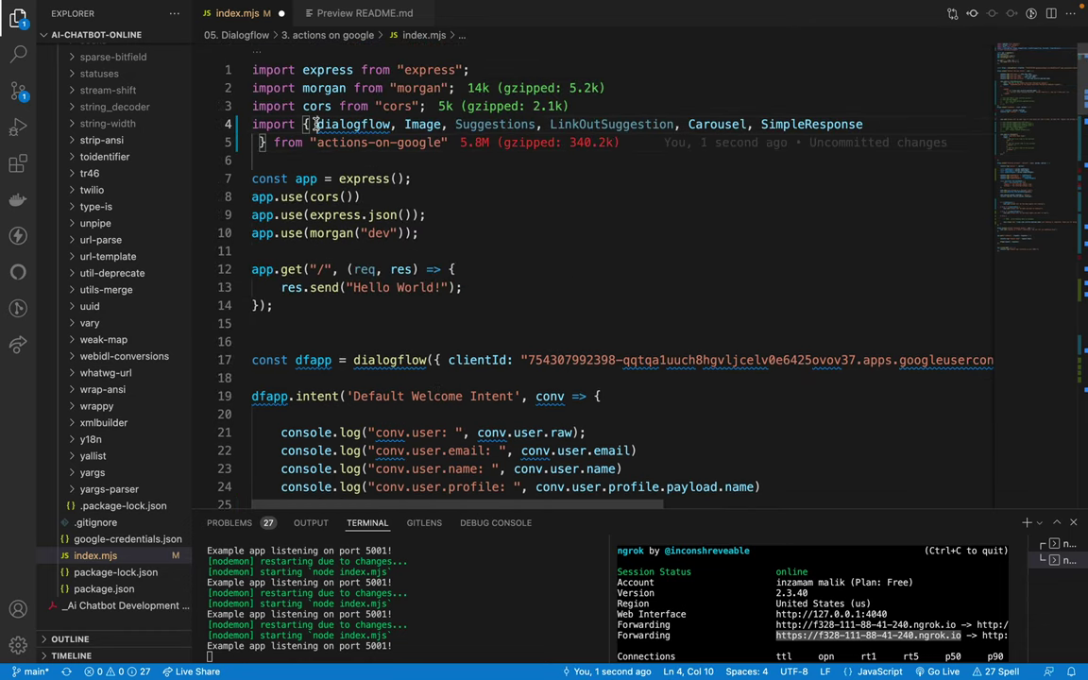
click(315, 124)
key(Return)
click(453, 197)
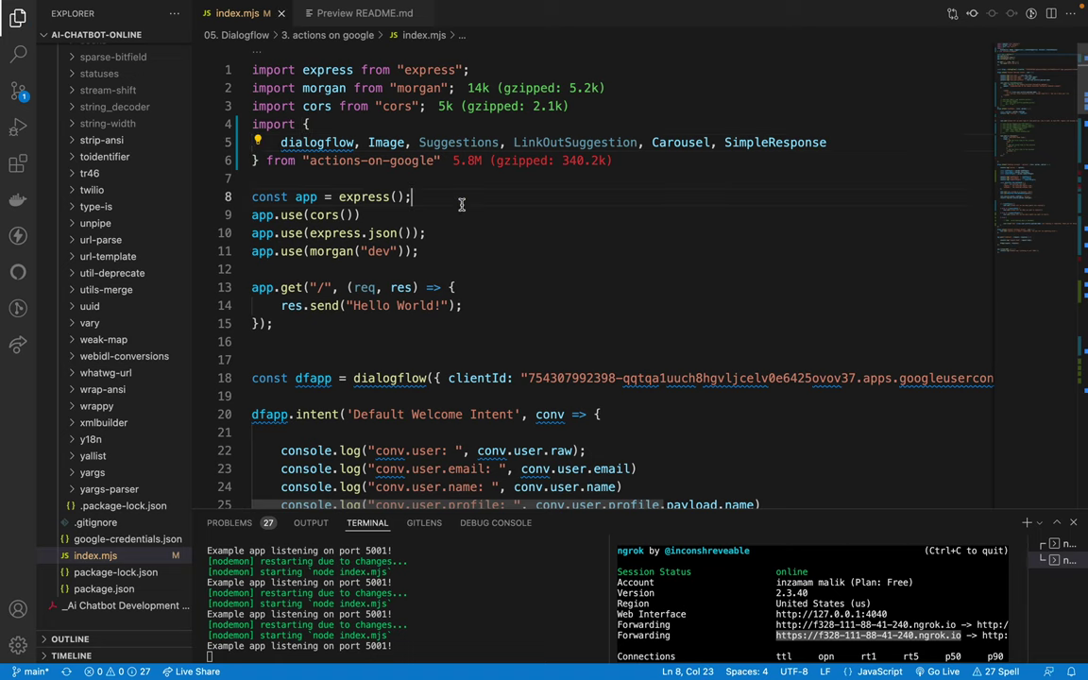
key(ctrl+Left)
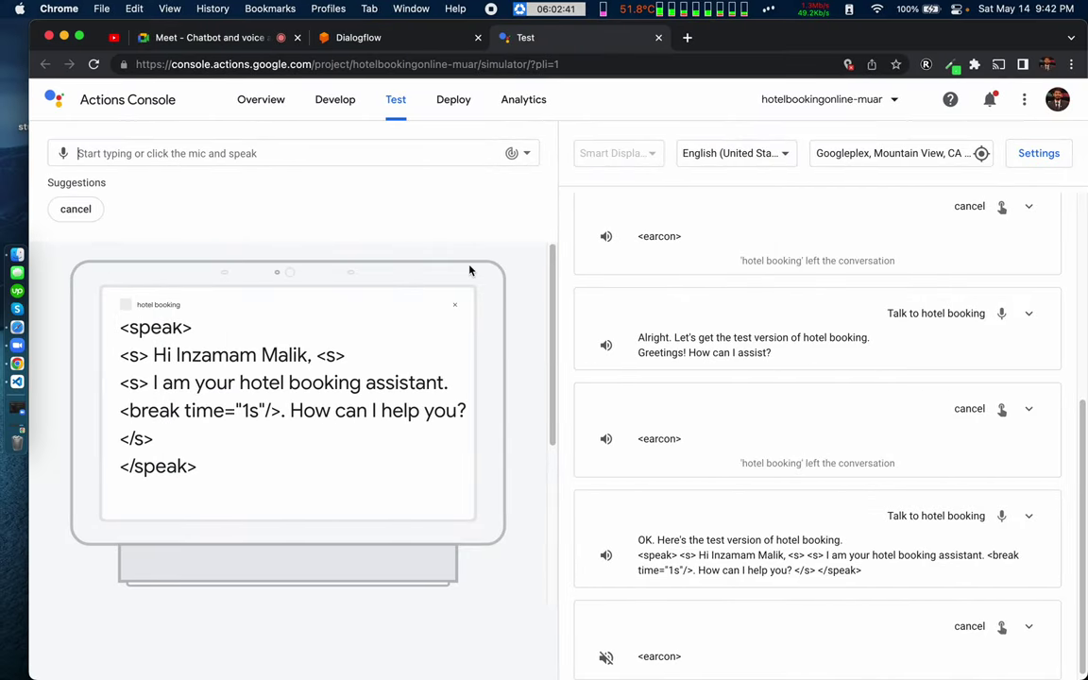
Step: Cancel the chat, Reset Test, and start a new hotel booking conversation greeting 'Hello! How can I help you?'
click(76, 211)
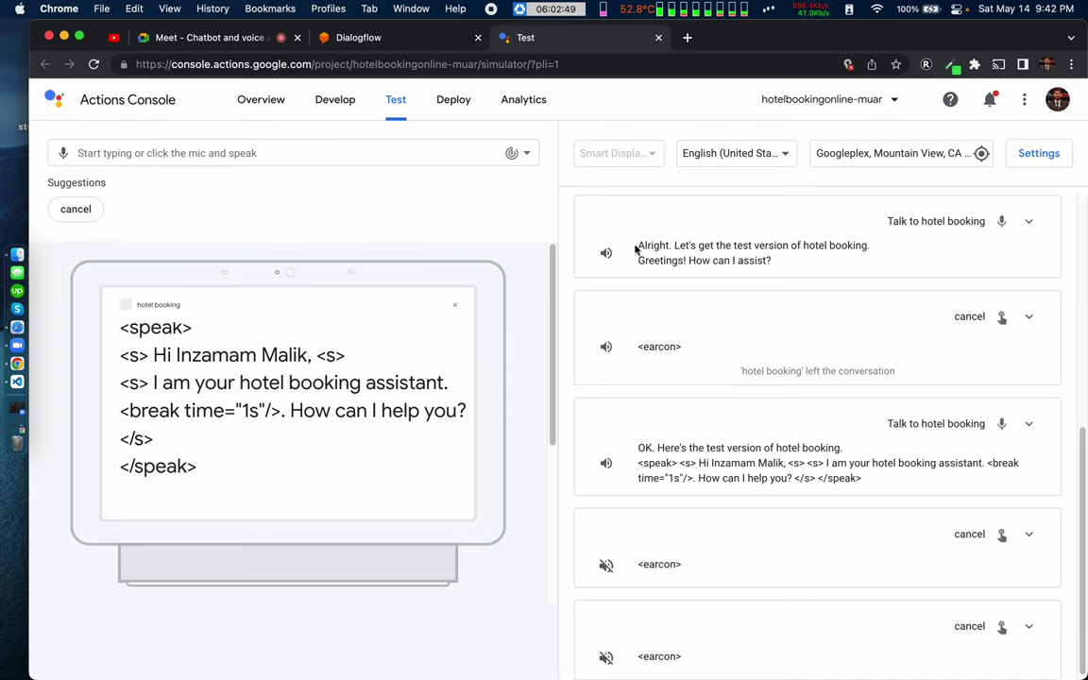
scroll(800, 312, up, 10)
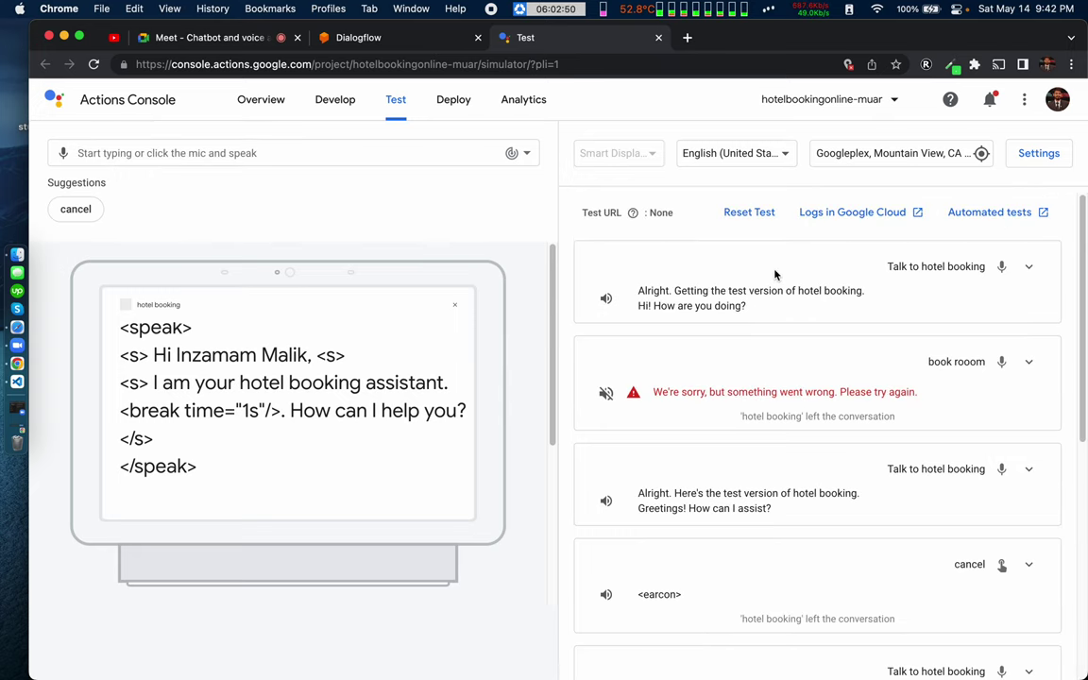
click(761, 217)
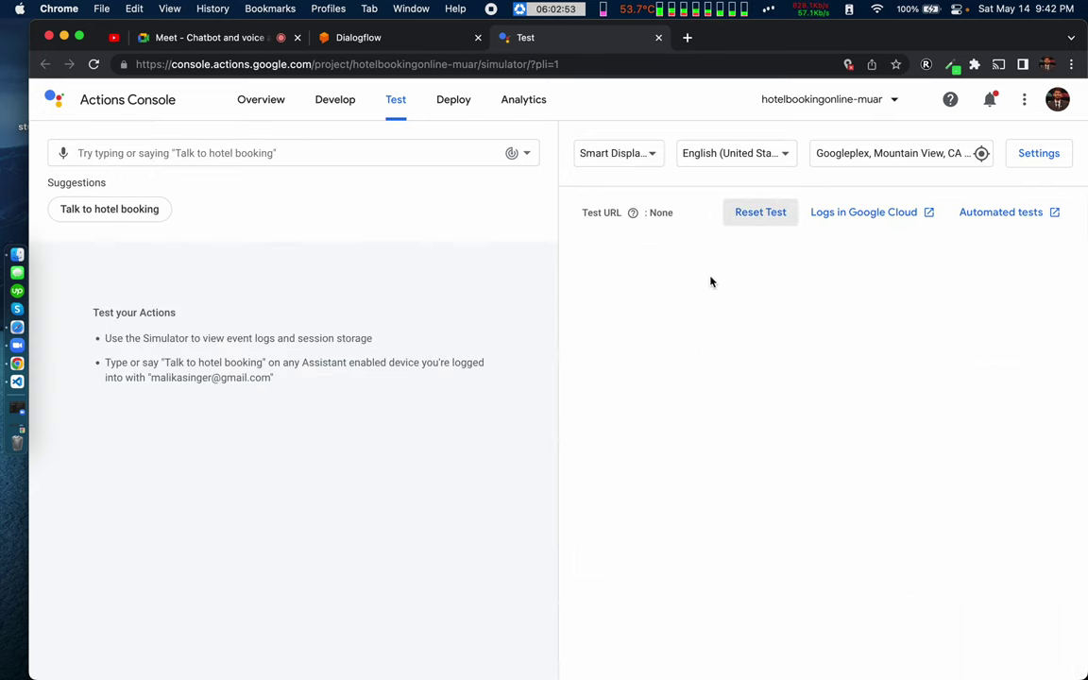
click(142, 211)
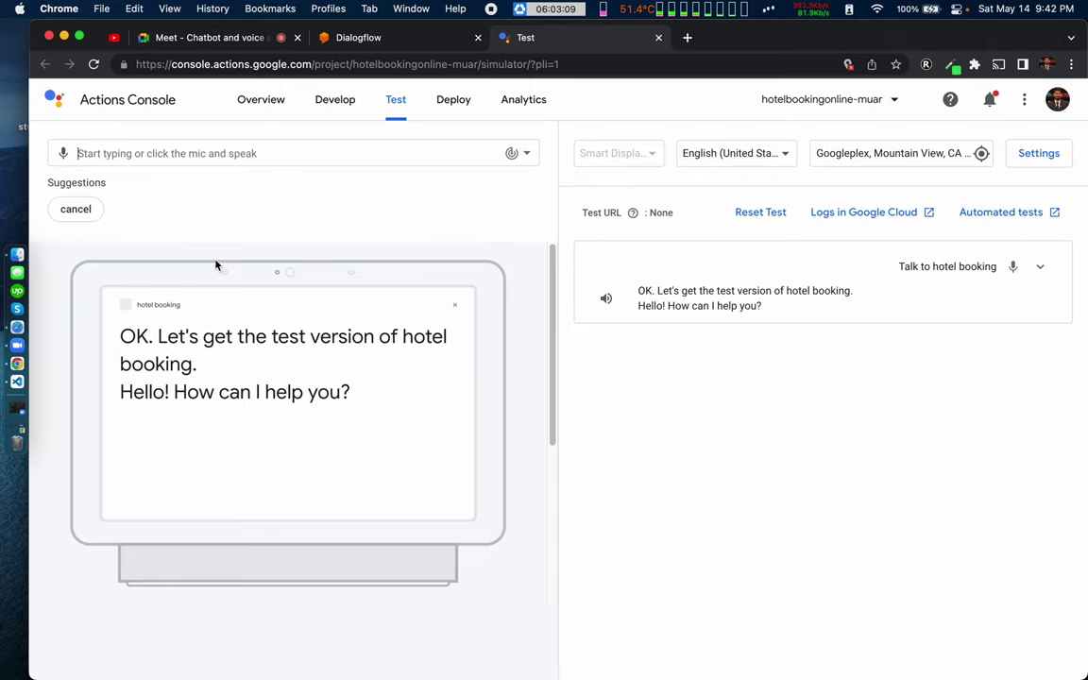
key(super+Tab)
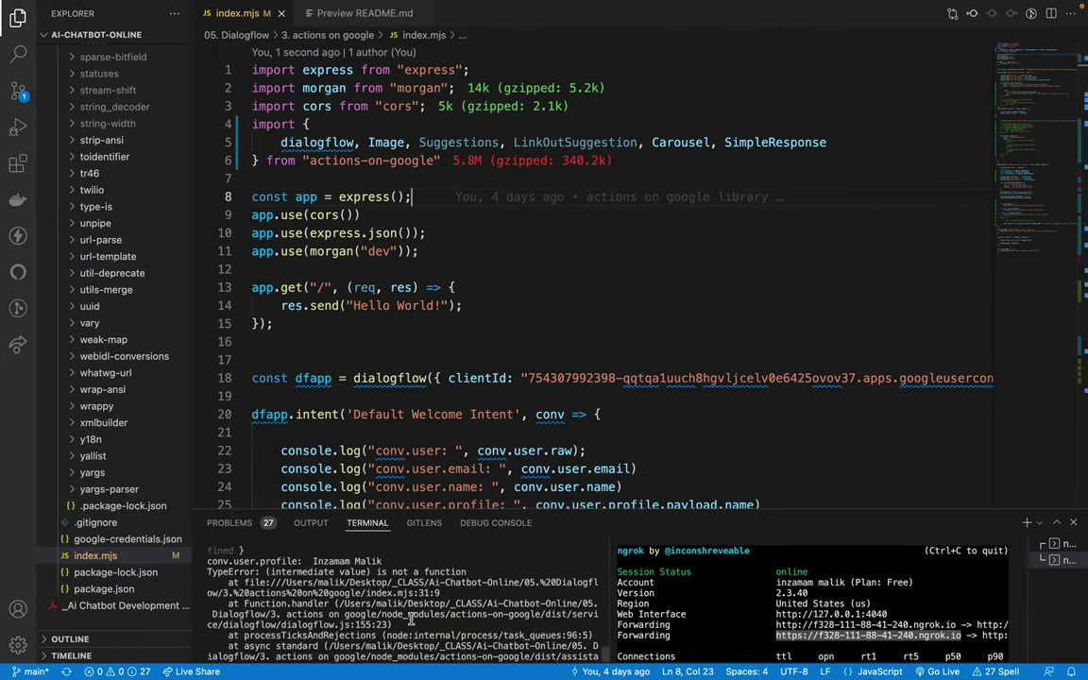
scroll(411, 620, up, 2)
scroll(387, 612, up, 1)
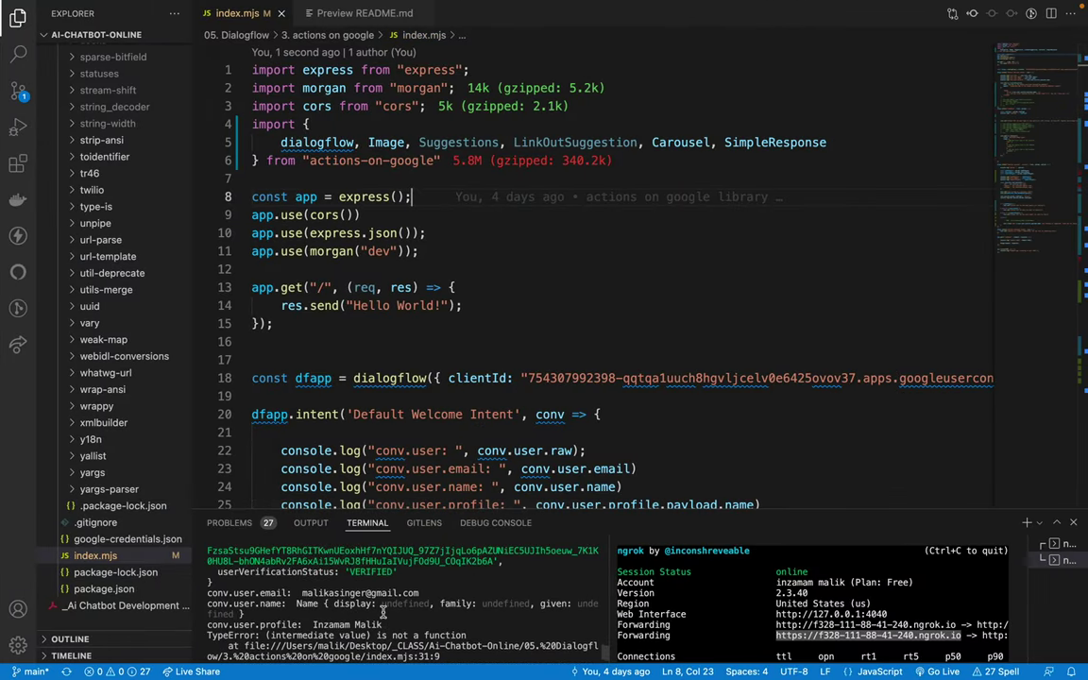
scroll(382, 612, down, 1)
scroll(382, 612, up, 5)
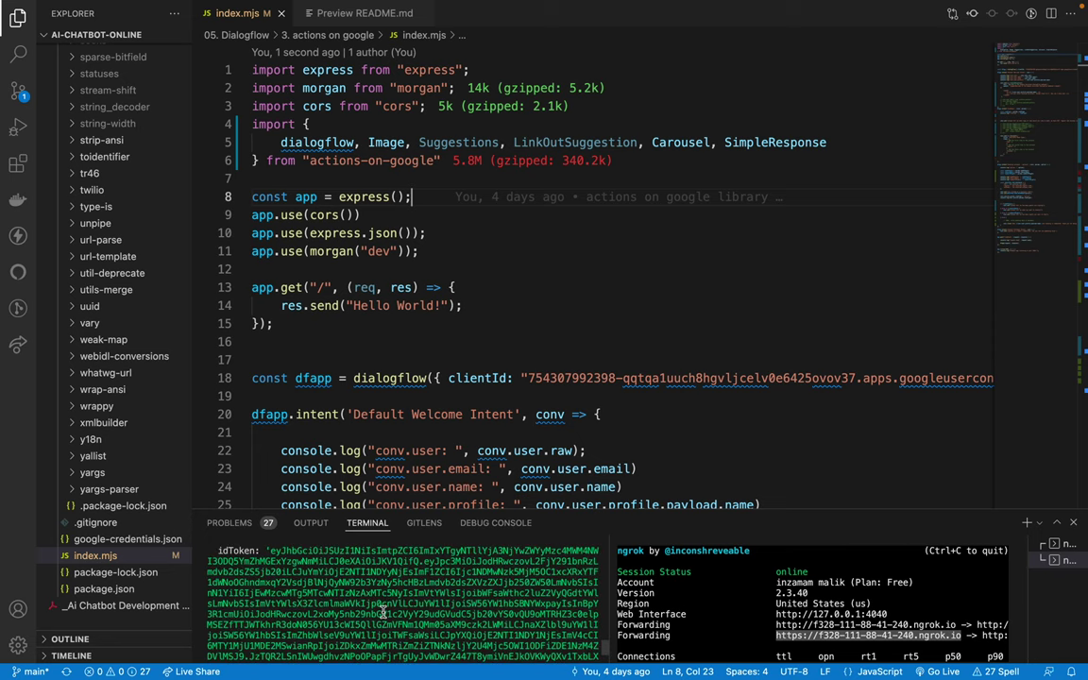
scroll(382, 612, down, 10)
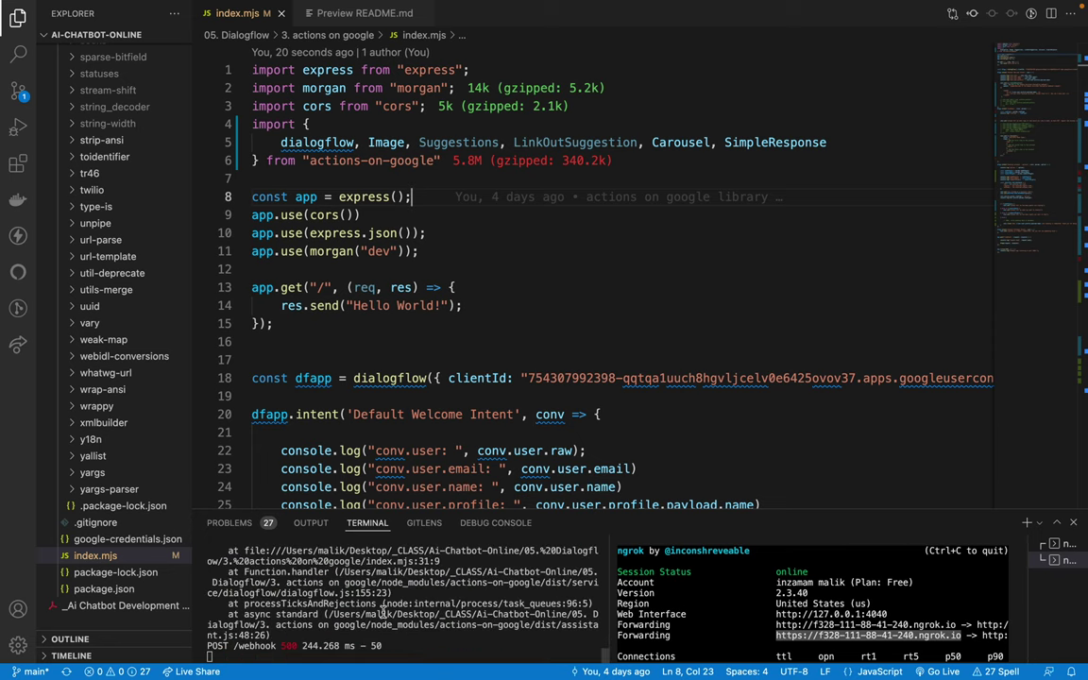
scroll(279, 597, up, 2)
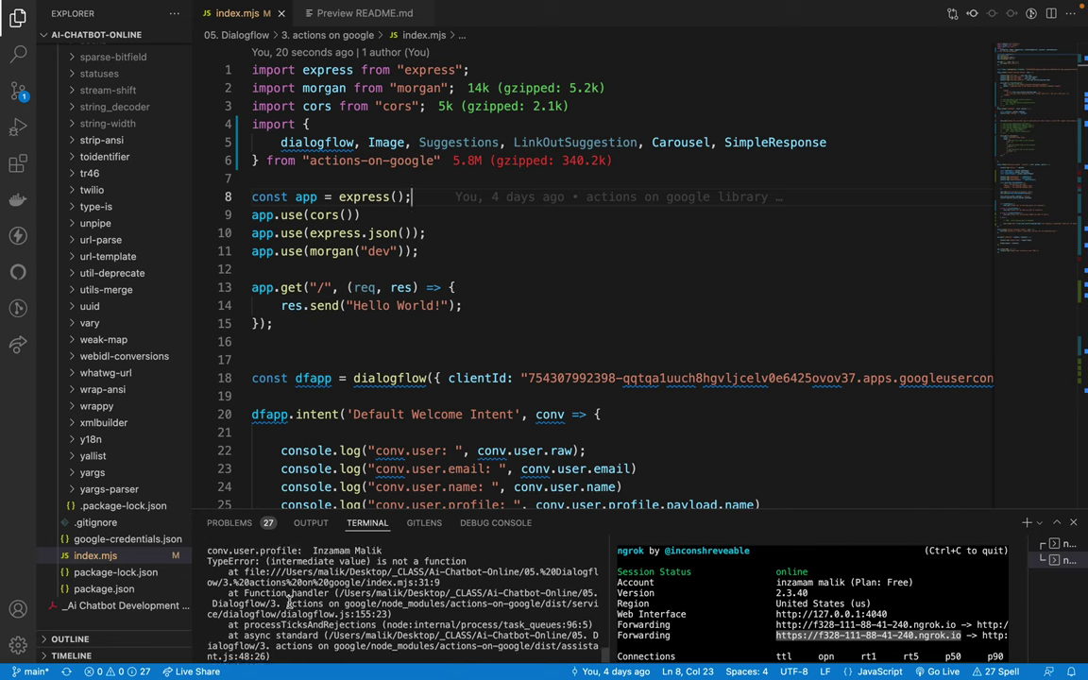
drag(231, 583, 305, 586)
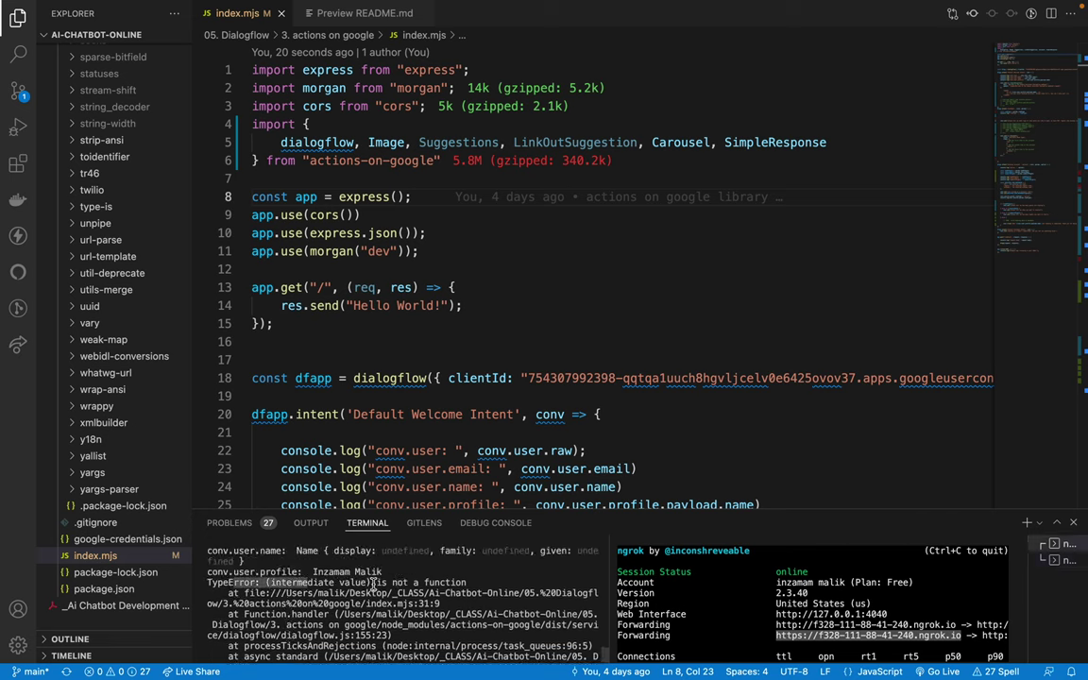
drag(373, 584, 442, 583)
double_click(439, 581)
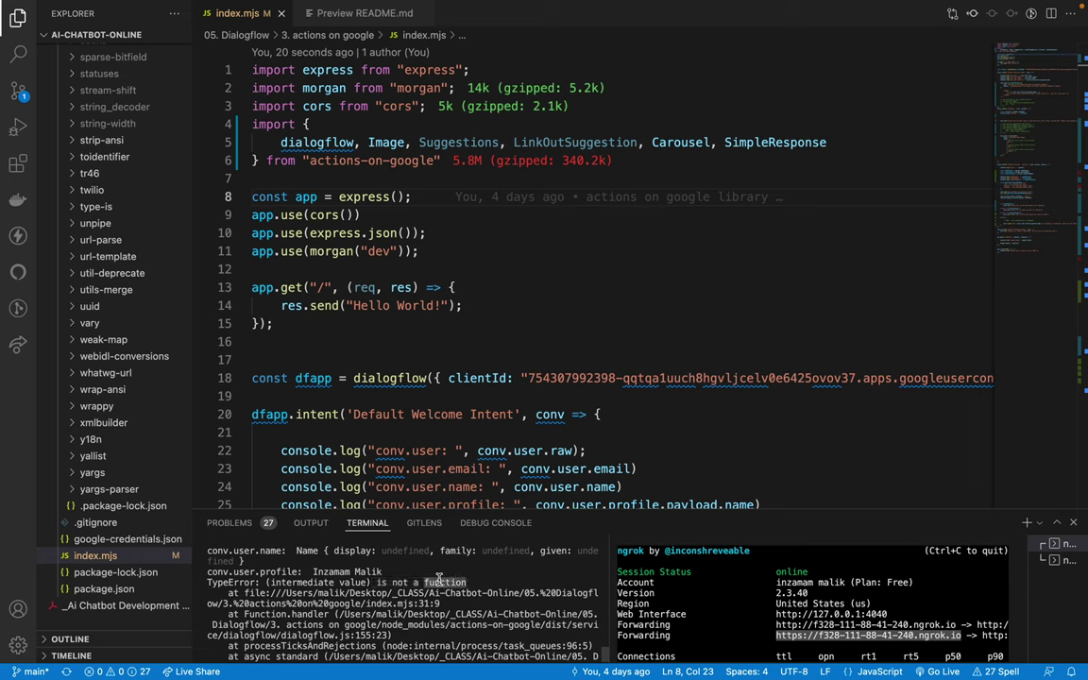
double_click(296, 582)
double_click(439, 582)
triple_click(375, 584)
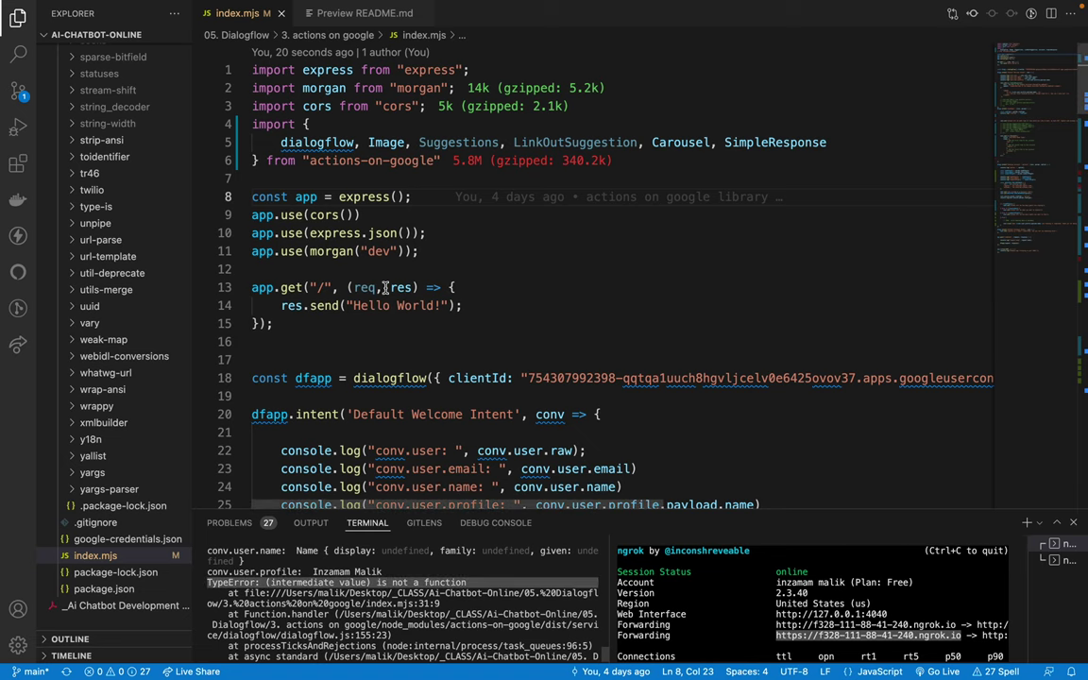
scroll(385, 287, down, 5)
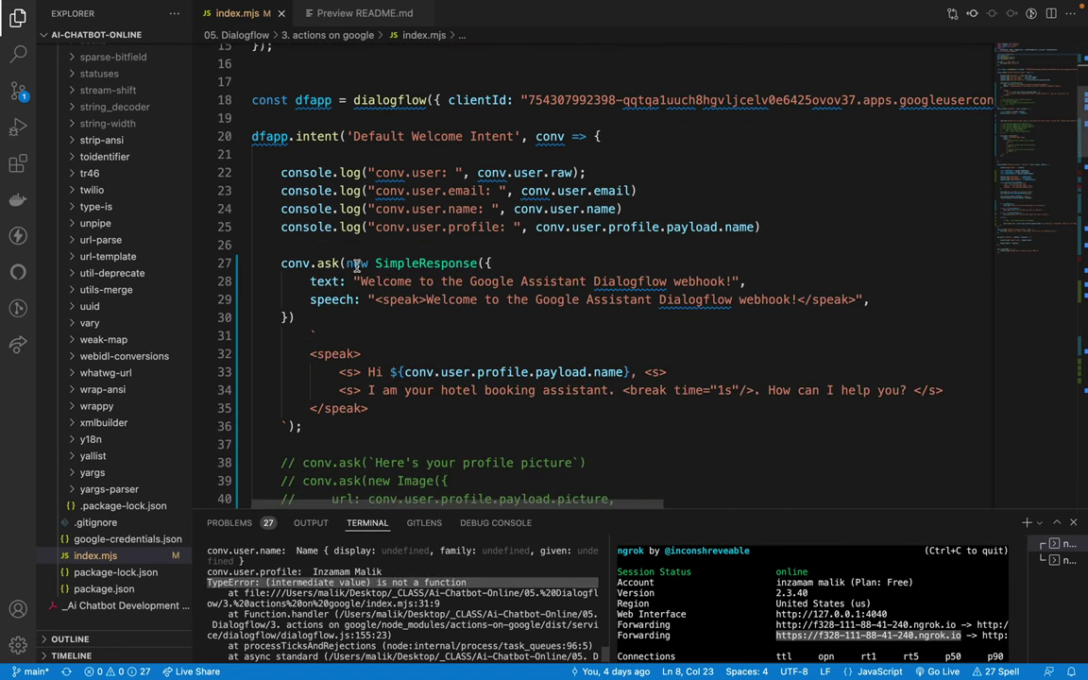
Step: Retype the new keyword before SimpleResponse and remove the extra space
mouse_move(357, 267)
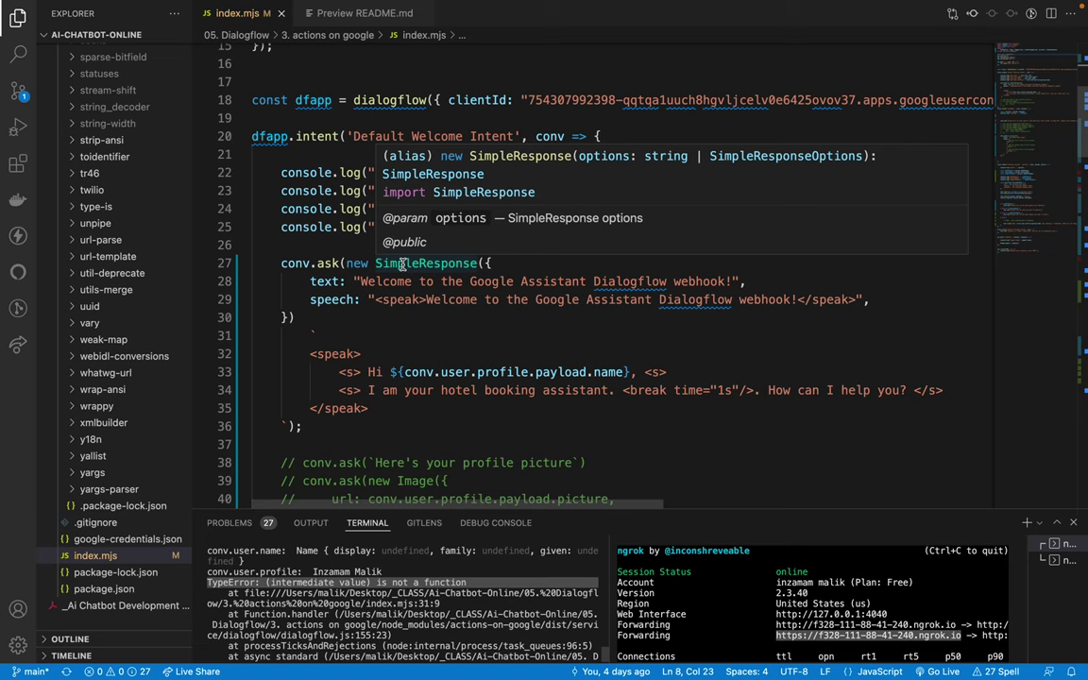
double_click(357, 263)
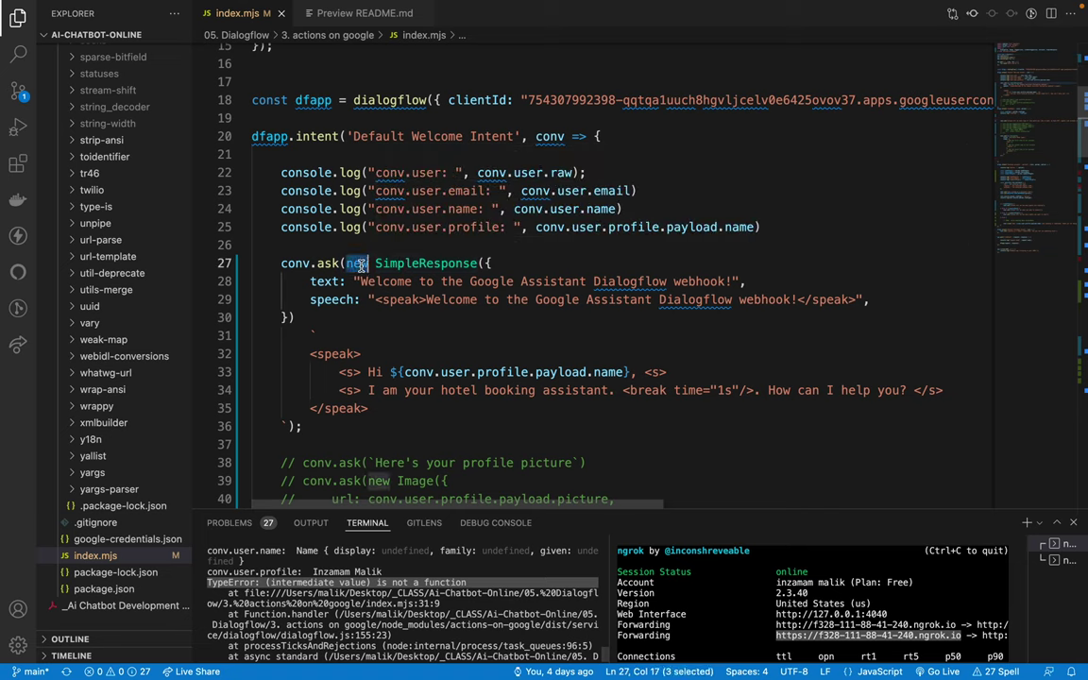
key(BackSpace)
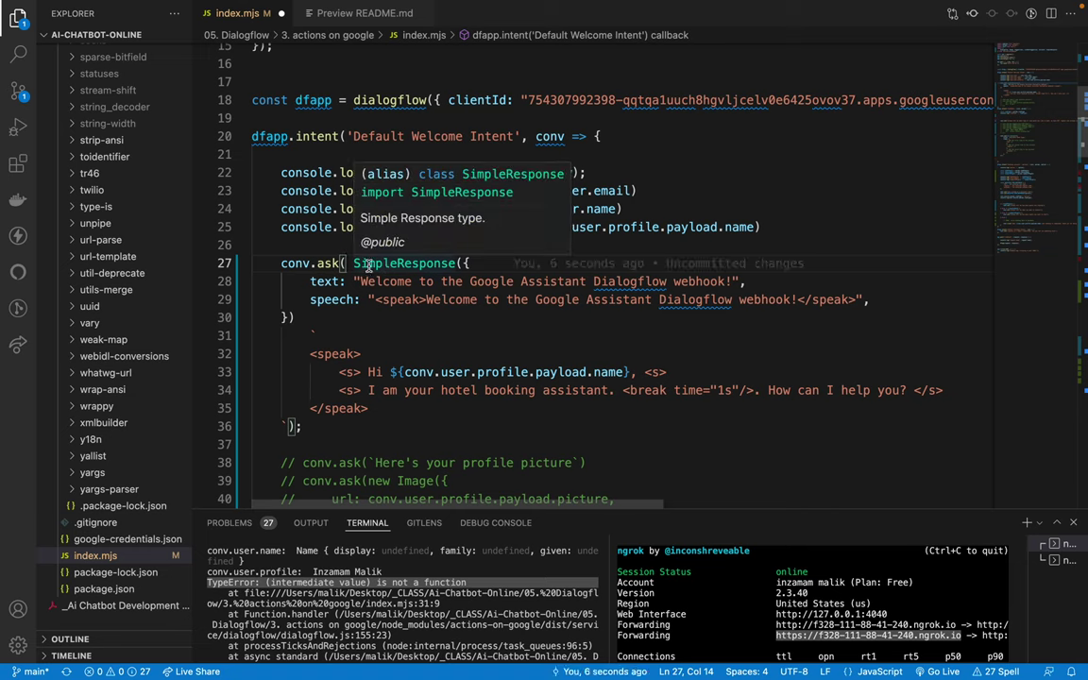
text(new)
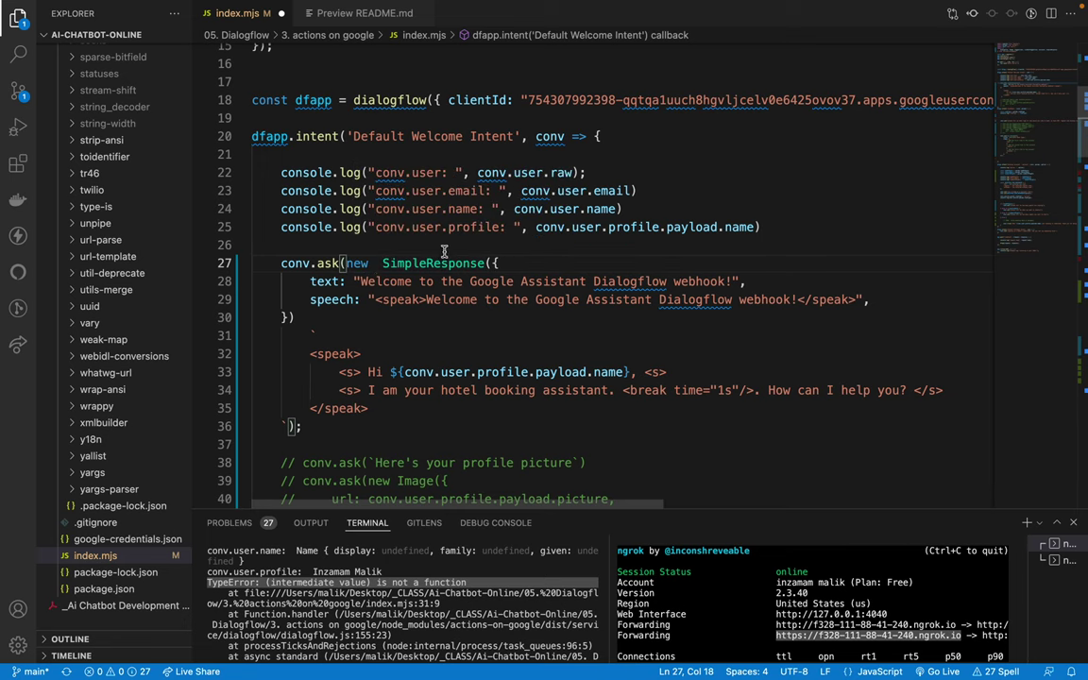
key(BackSpace)
Step: Try deleting the backtick speak template block, then undo it and fix the space after new
click(413, 247)
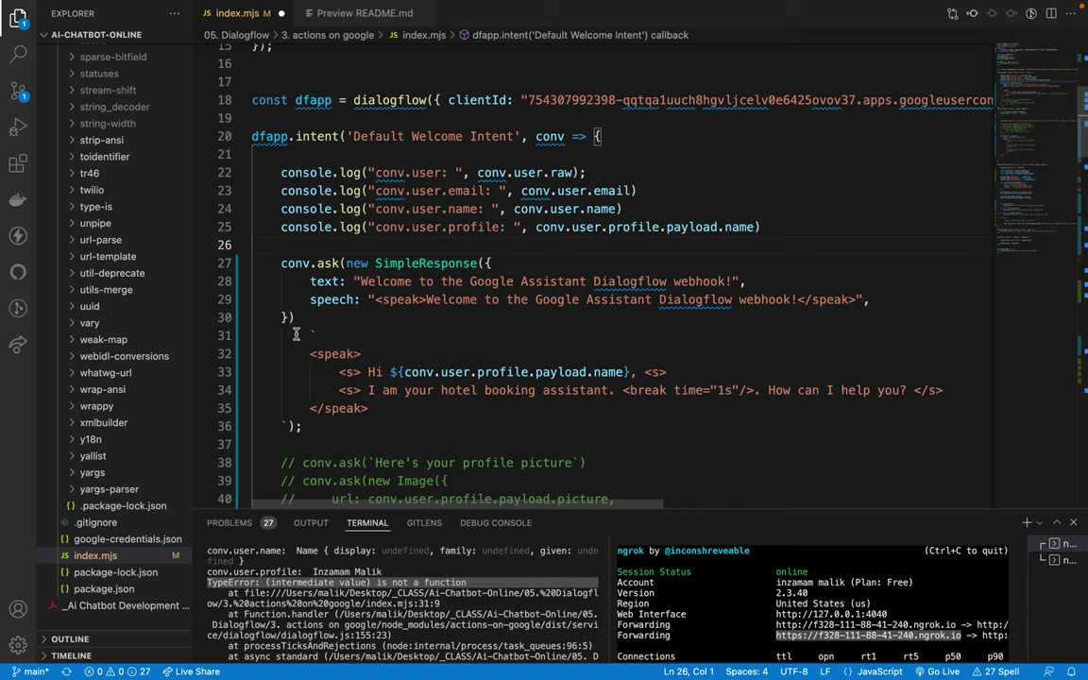
drag(295, 334, 304, 427)
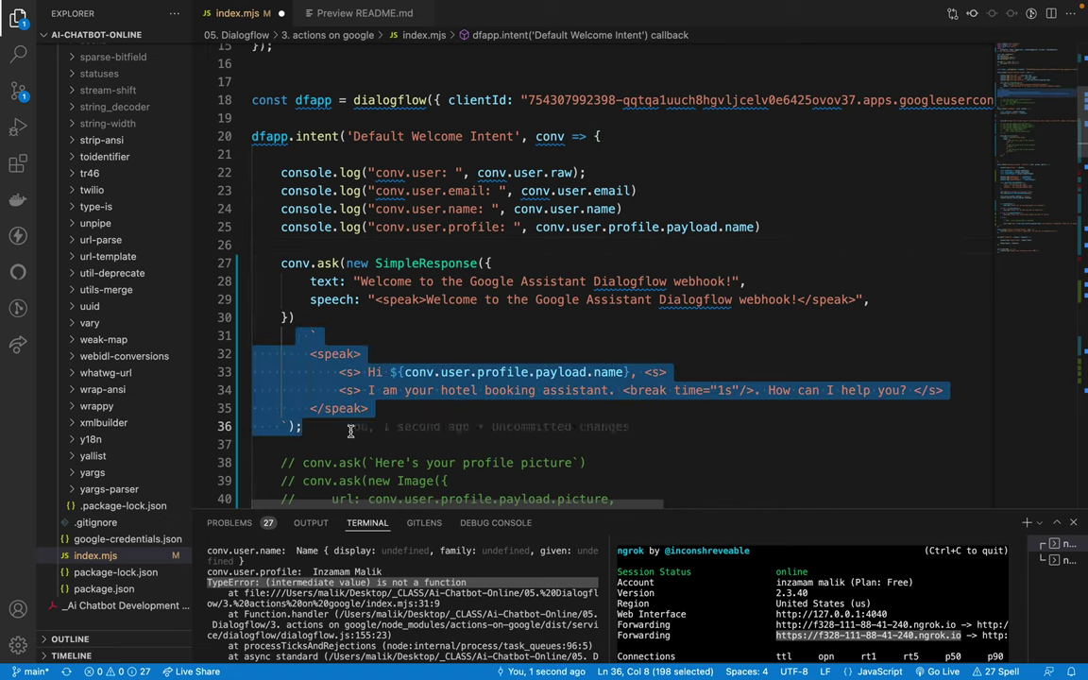
key(BackSpace)
key(BackSpace)
key(BackSpace)
key(BackSpace)
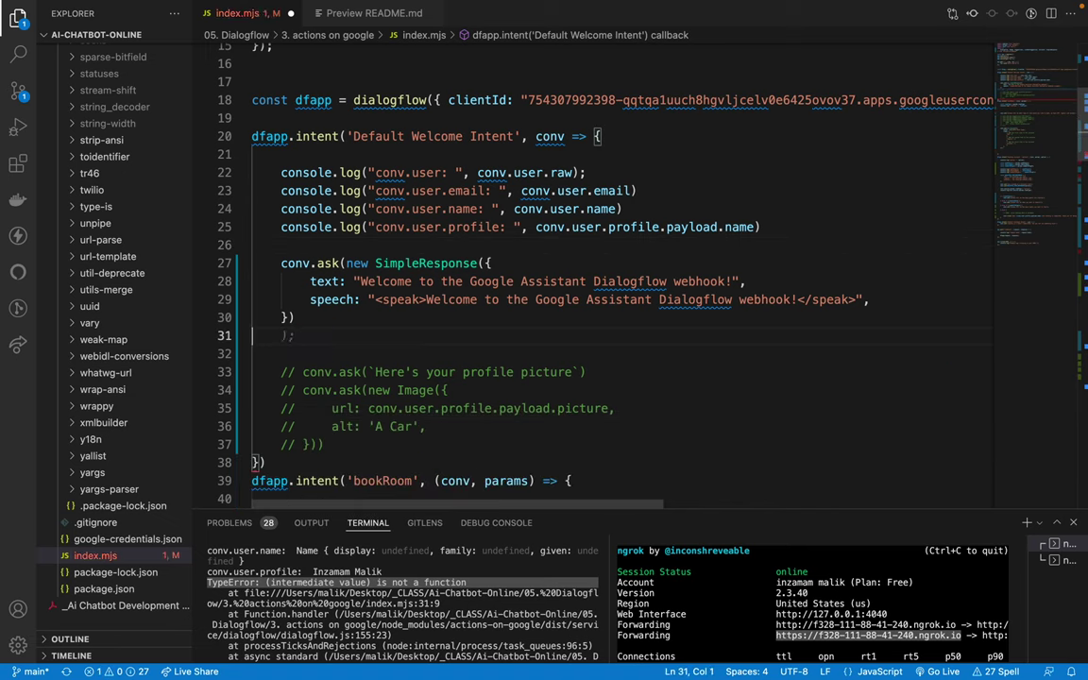
scroll(407, 345, down, 2)
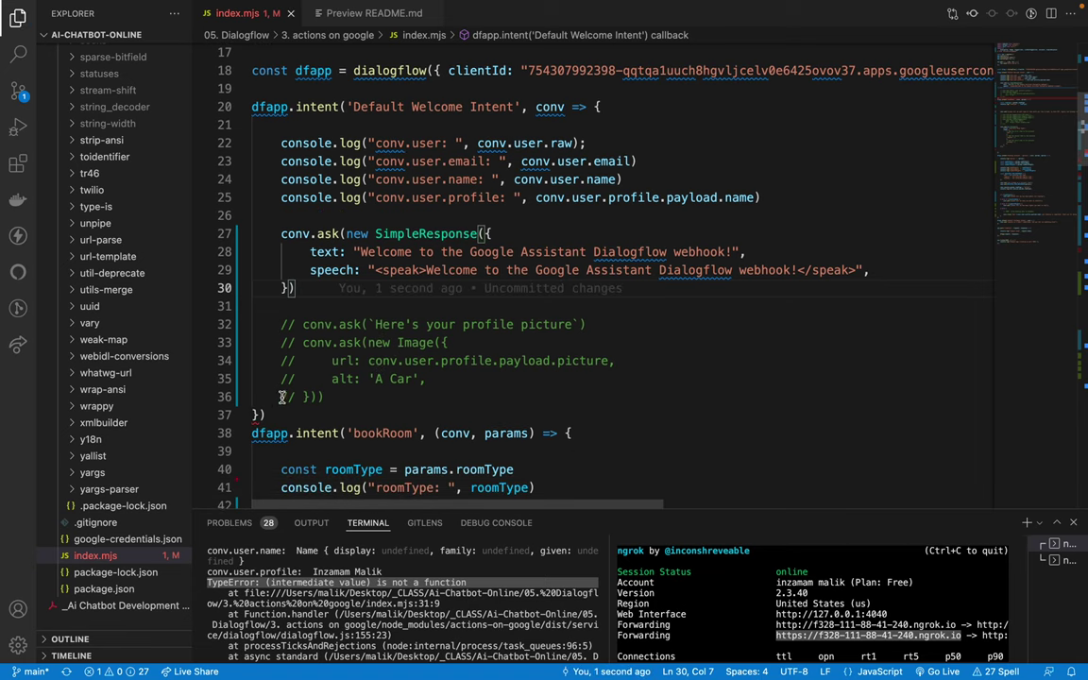
click(267, 416)
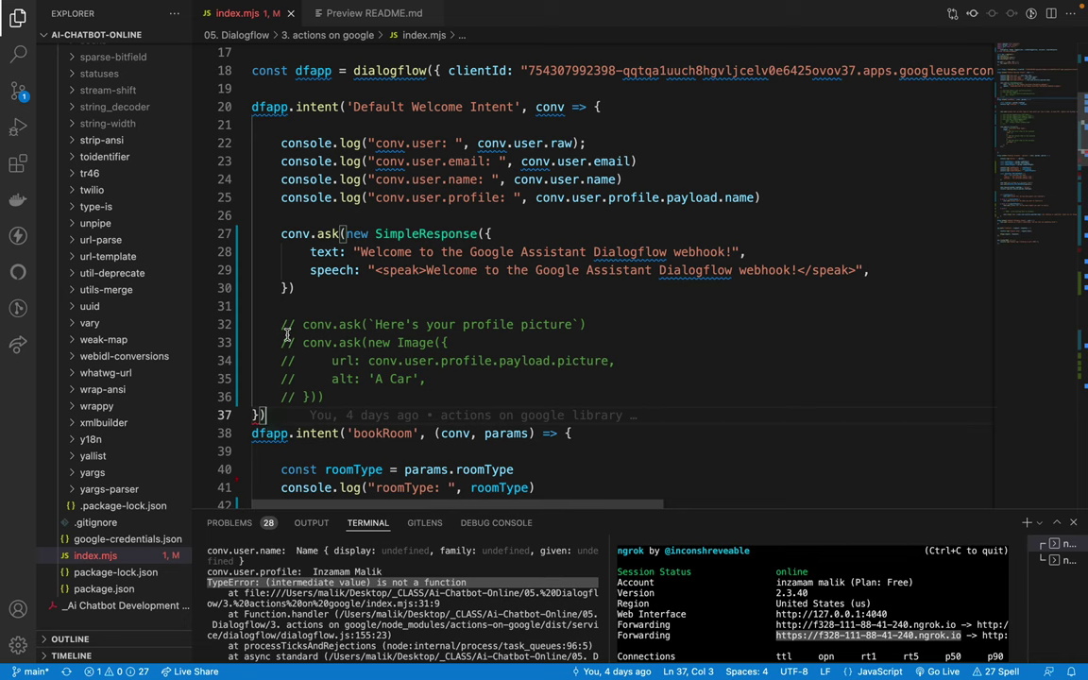
key(ctrl+z)
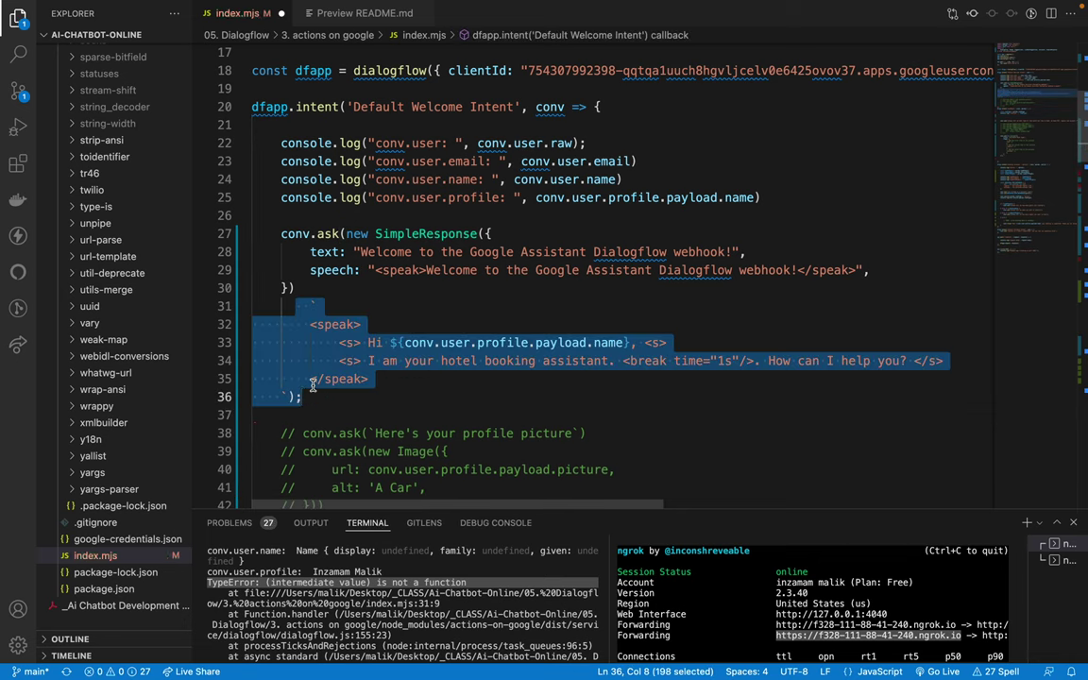
key(ctrl+z)
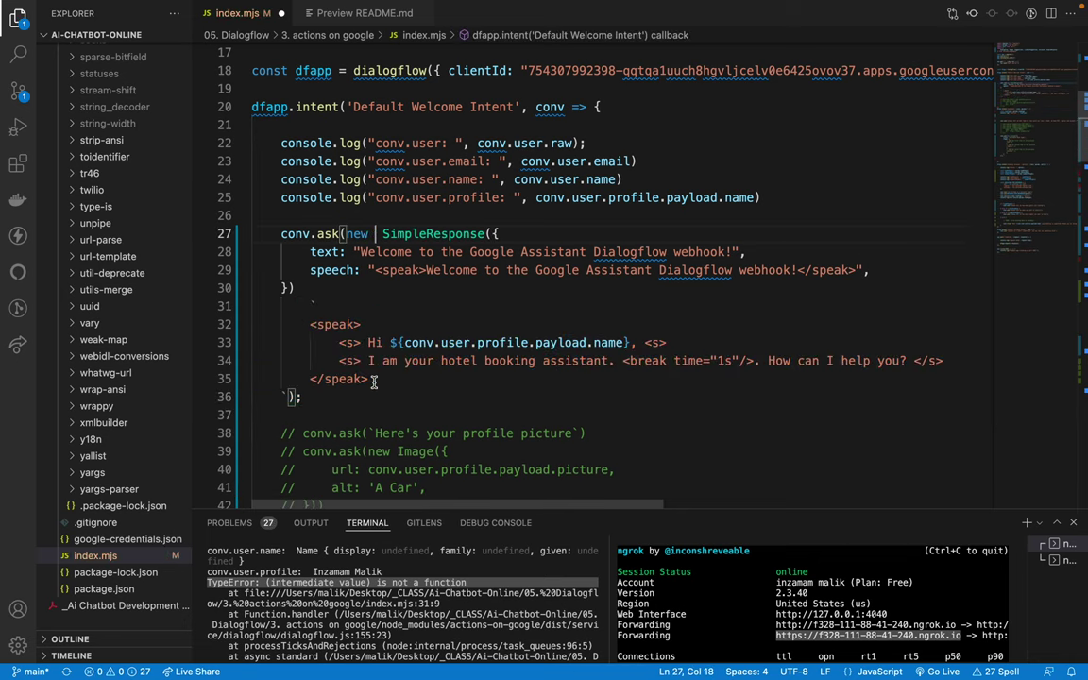
key(BackSpace)
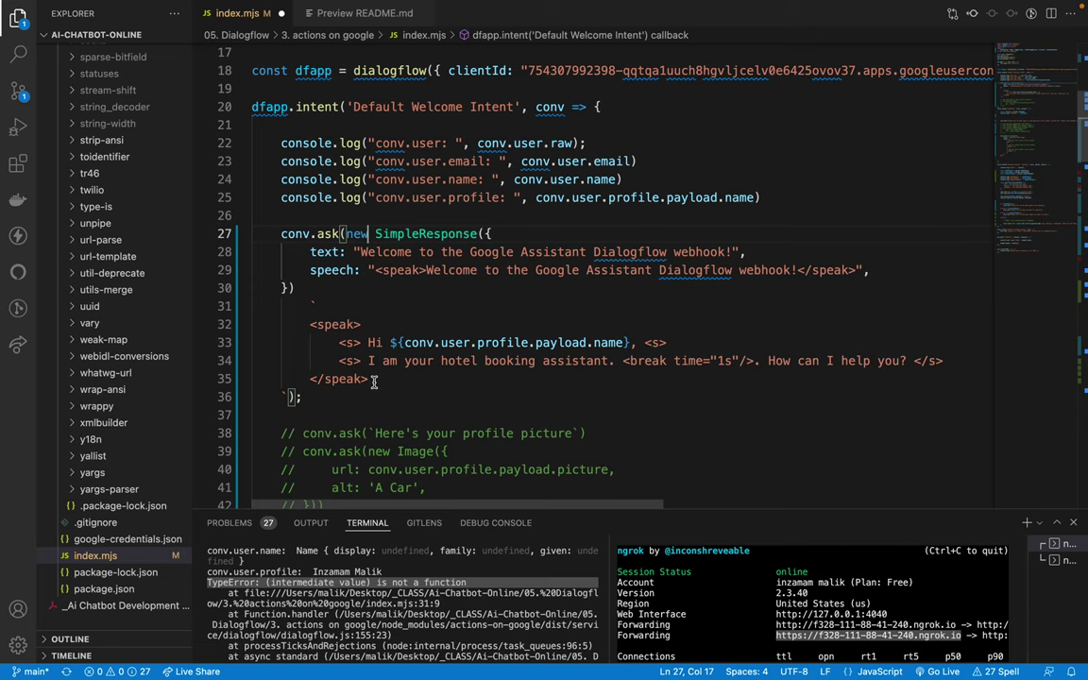
Step: Delete the SSML speak block on lines 31–35 and re-indent line 31
drag(253, 306, 324, 380)
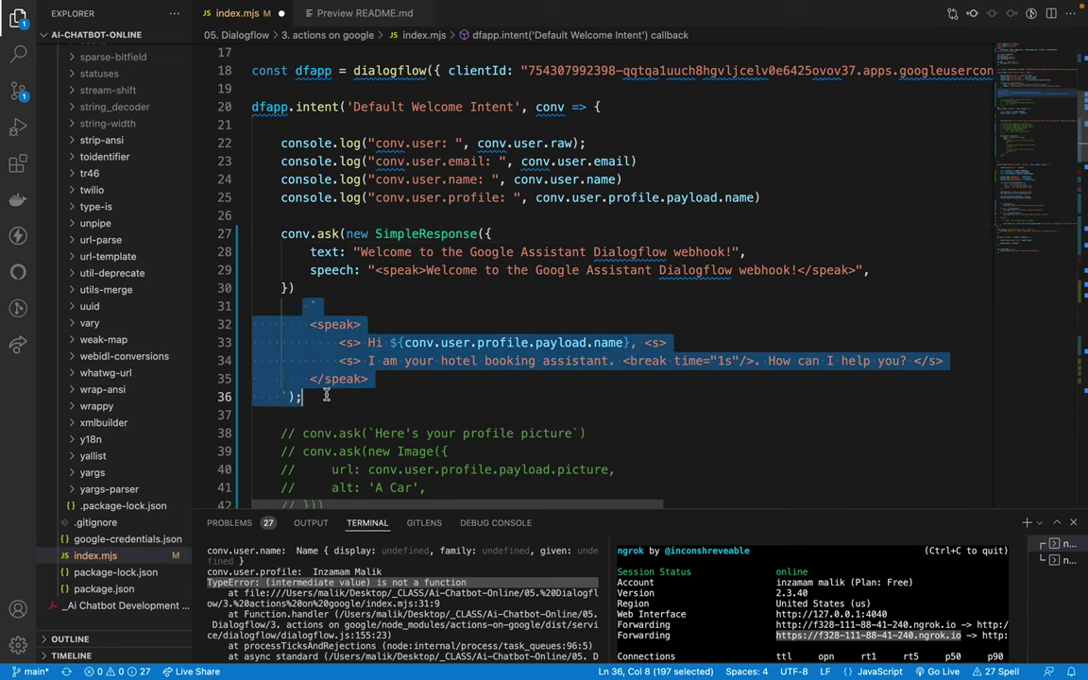
key(BackSpace)
scroll(349, 340, down, 1)
key(BackSpace)
key(BackSpace)
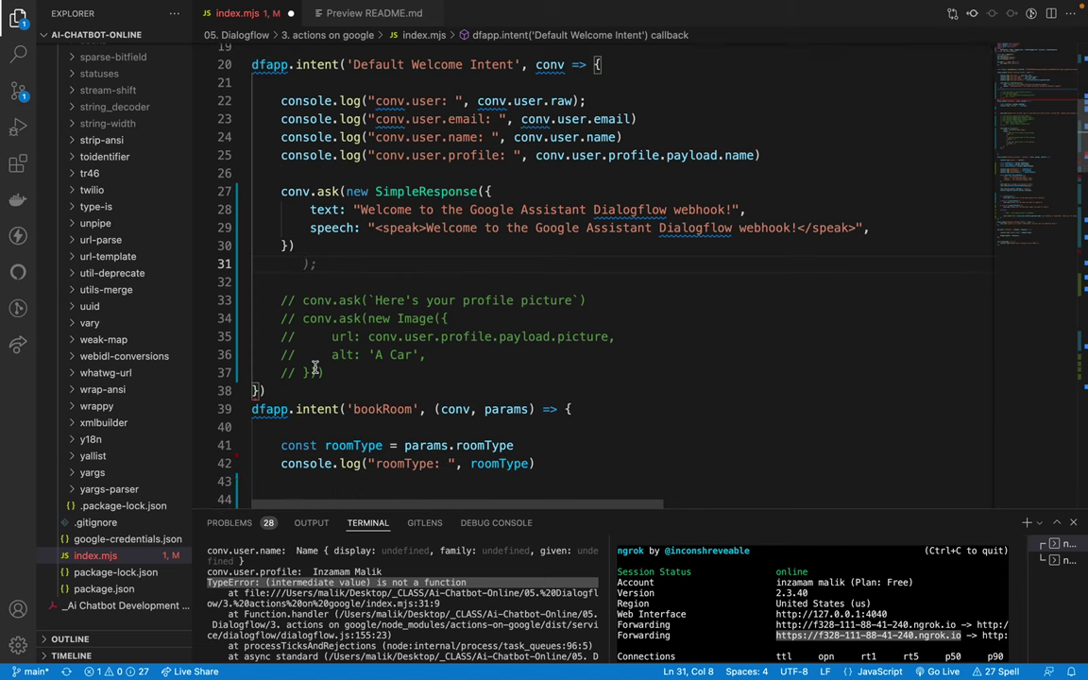
key(Tab)
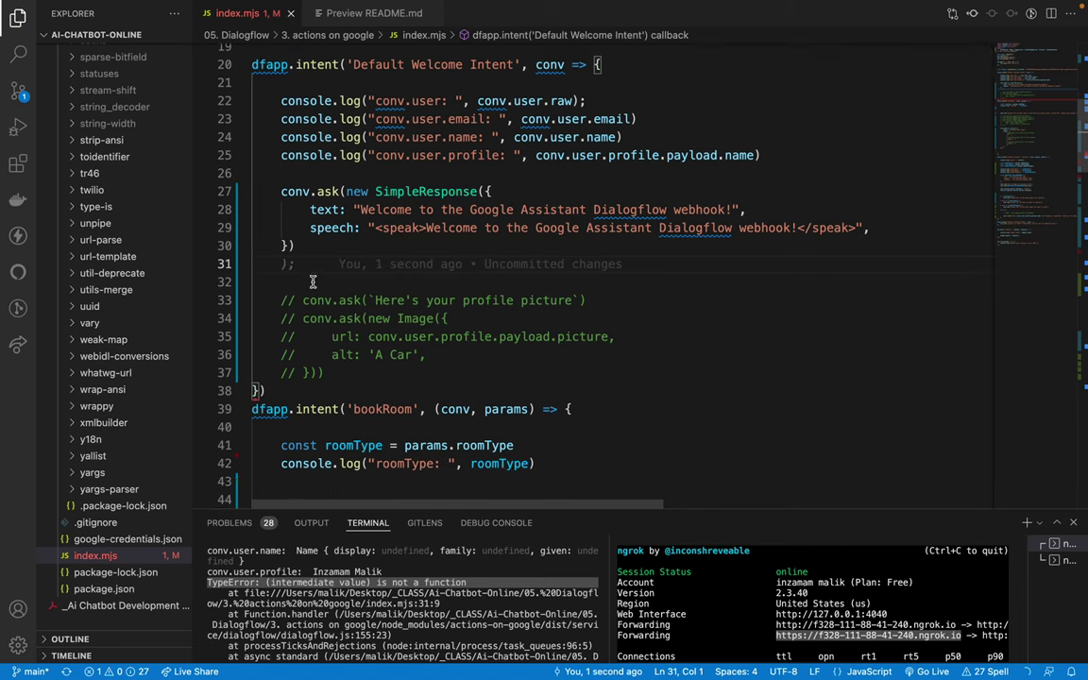
key(Tab)
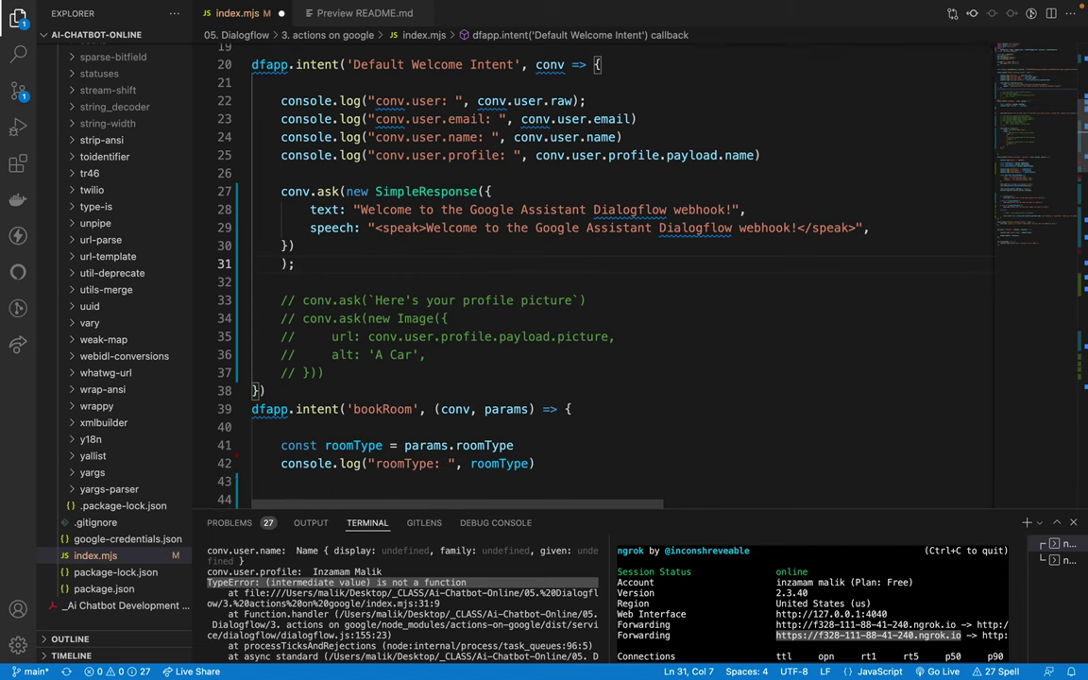
Step: Join the closing parenthesis onto line 30 so the SimpleResponse call closes properly
click(282, 264)
click(291, 246)
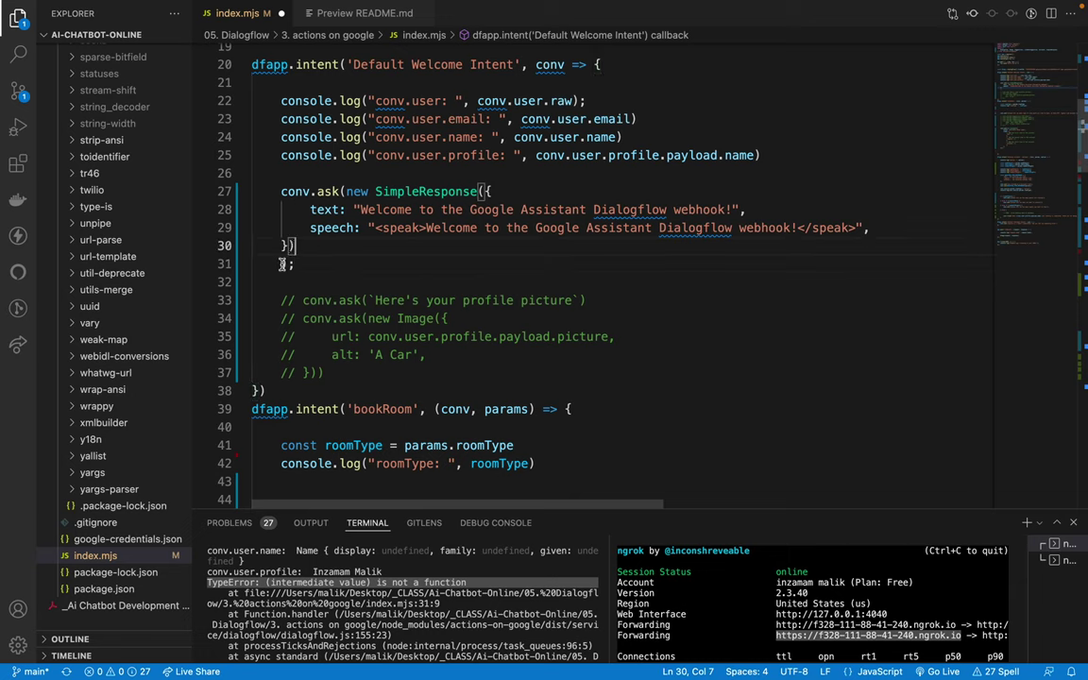
click(281, 264)
key(BackSpace)
key(BackSpace)
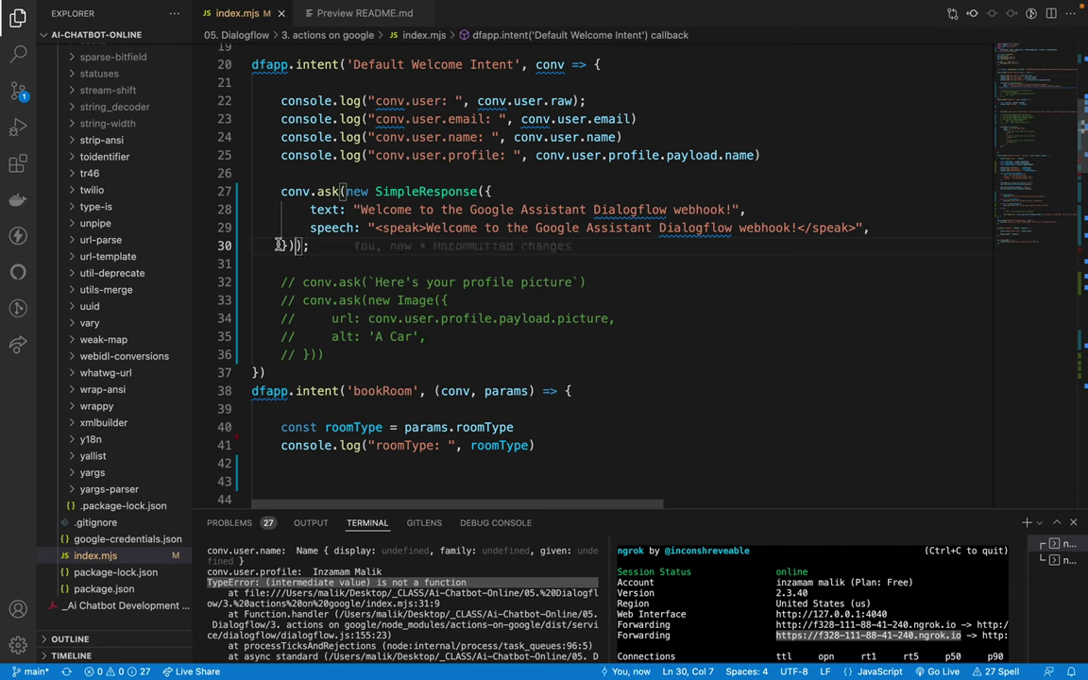
click(331, 251)
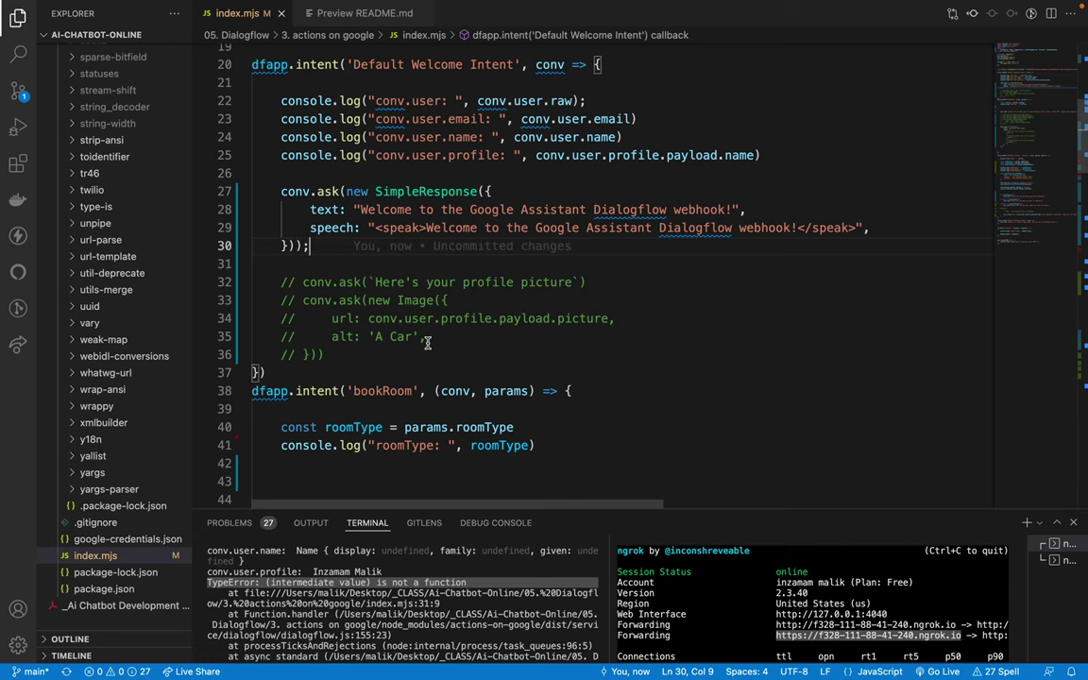
click(587, 332)
click(292, 266)
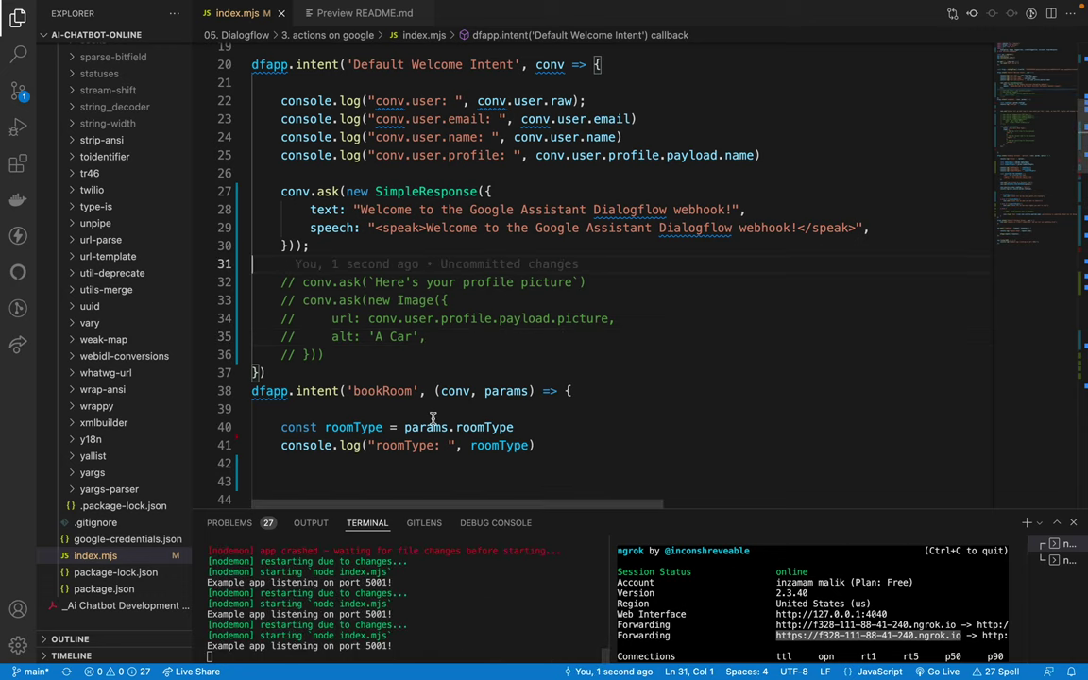
key(ctrl+Left)
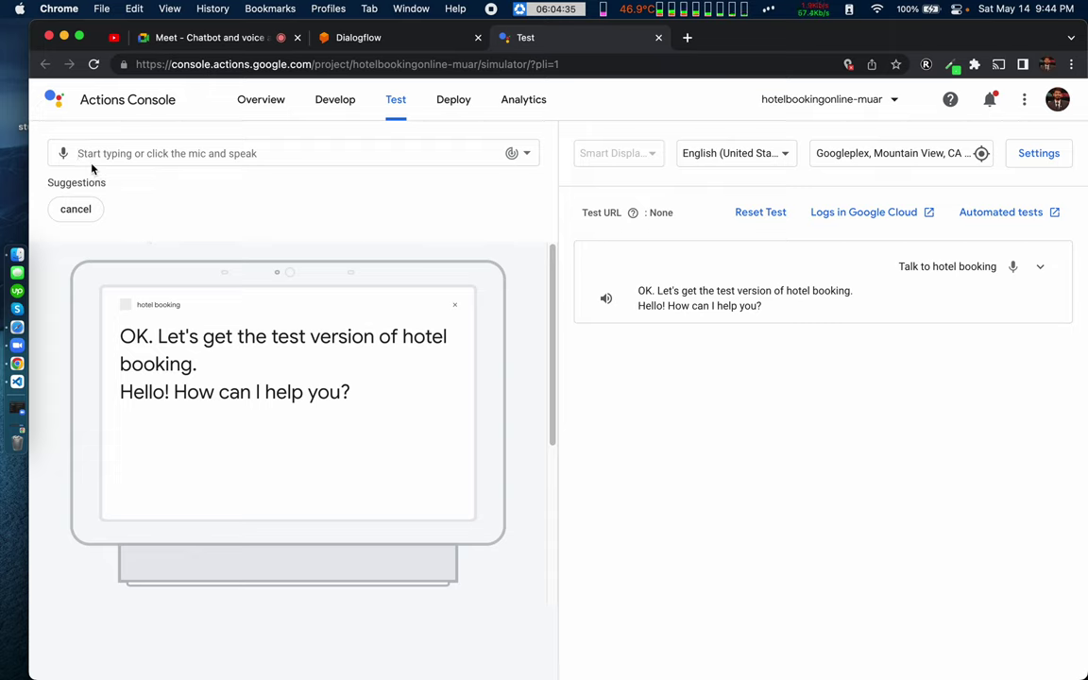
Step: Say 'hi' in the simulator and get the 'Welcome to the Google Assistant Dialogflow webhook!' reply
click(87, 151)
text(hi)
key(Return)
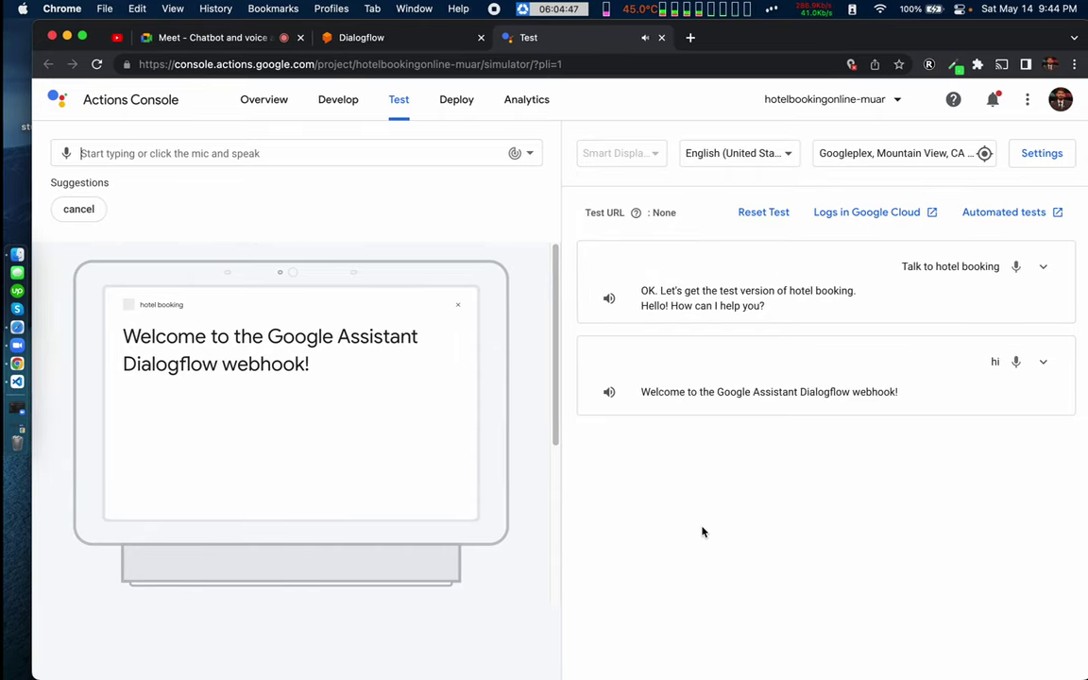
key(ctrl+Right)
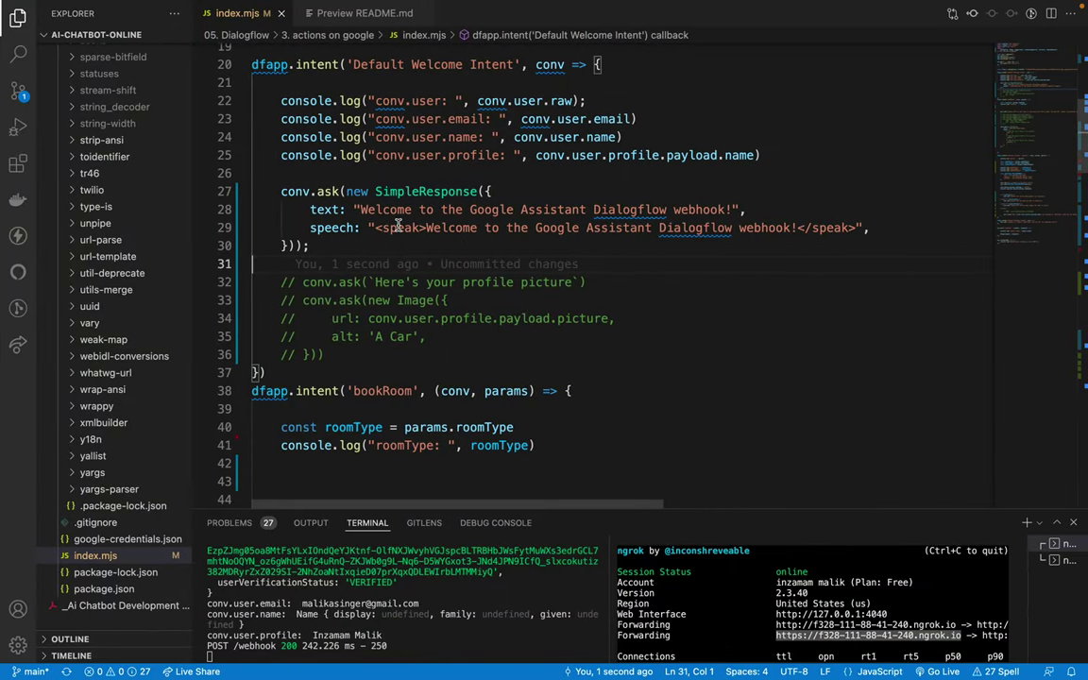
Step: Remove the stray semicolon and parenthesis on line 30 and paste the backtick-quoted speak block below it
drag(399, 230, 879, 226)
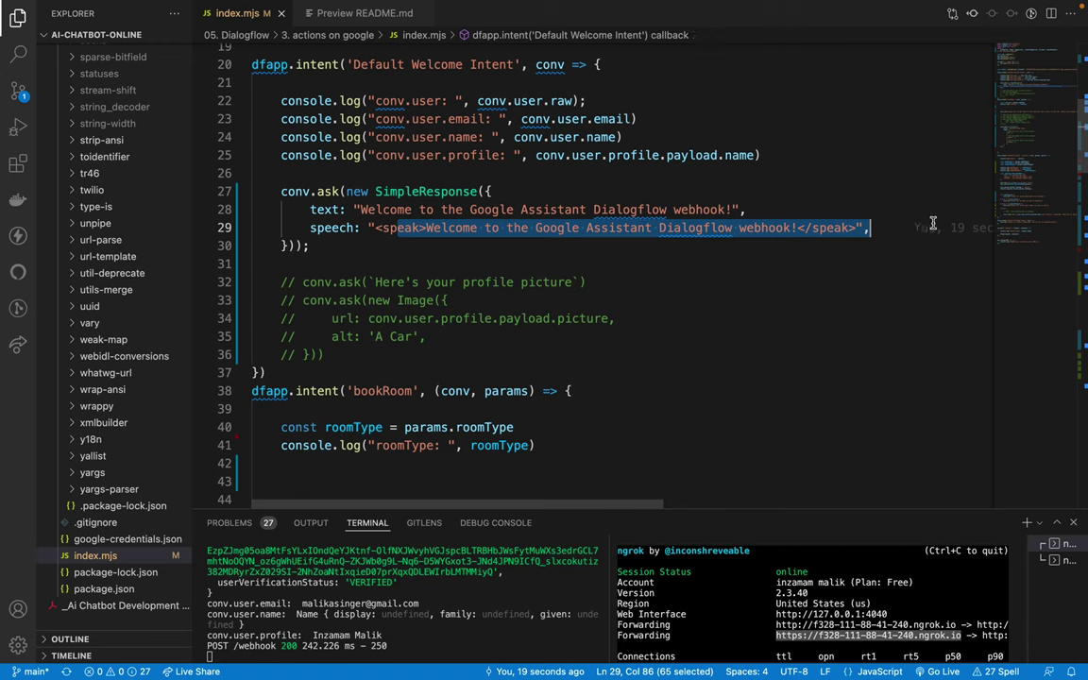
click(566, 210)
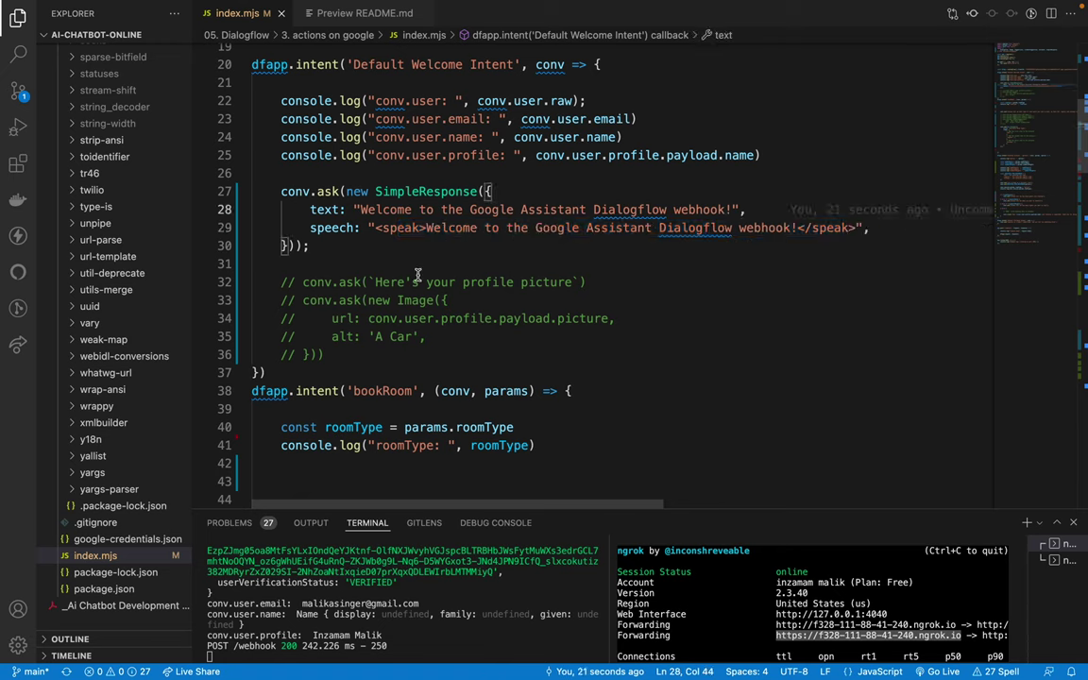
key(Down)
key(Down)
key(BackSpace)
key(BackSpace)
key(Return)
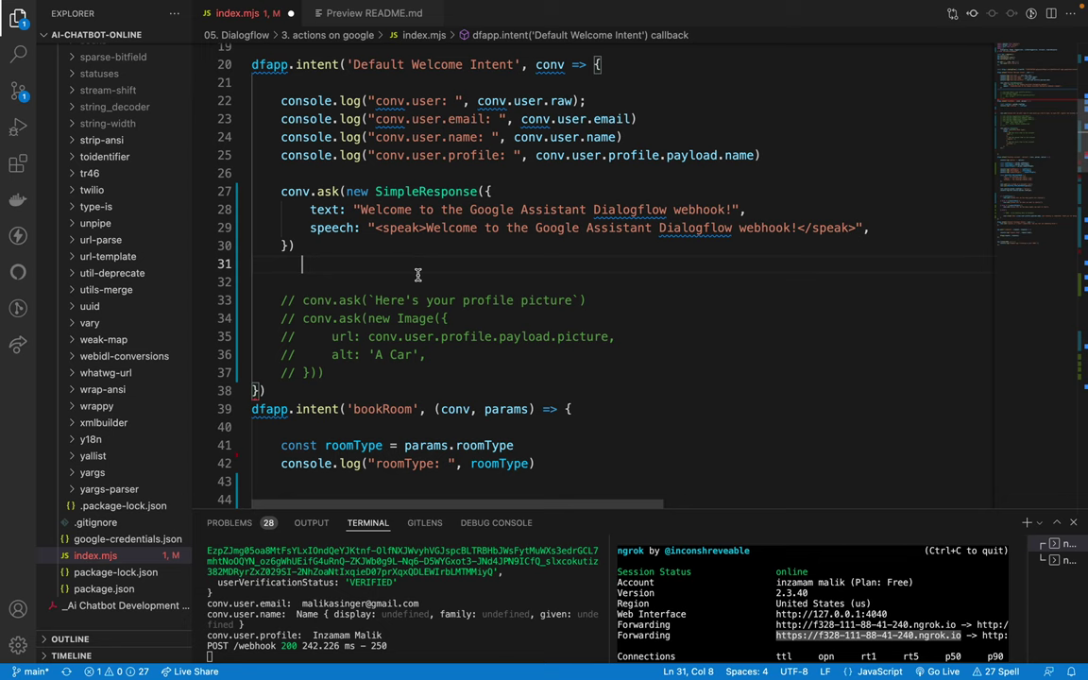
text(`         <speak>             <s> Hi ${conv.user.profile.payload.name}, <s>             <s> I am your hotel booking assistant. <break time="1s"/>. How can I help you? </s>         </speak>     `);)
Step: Move the SSML speak block into place as the speech value on line 29
click(418, 273)
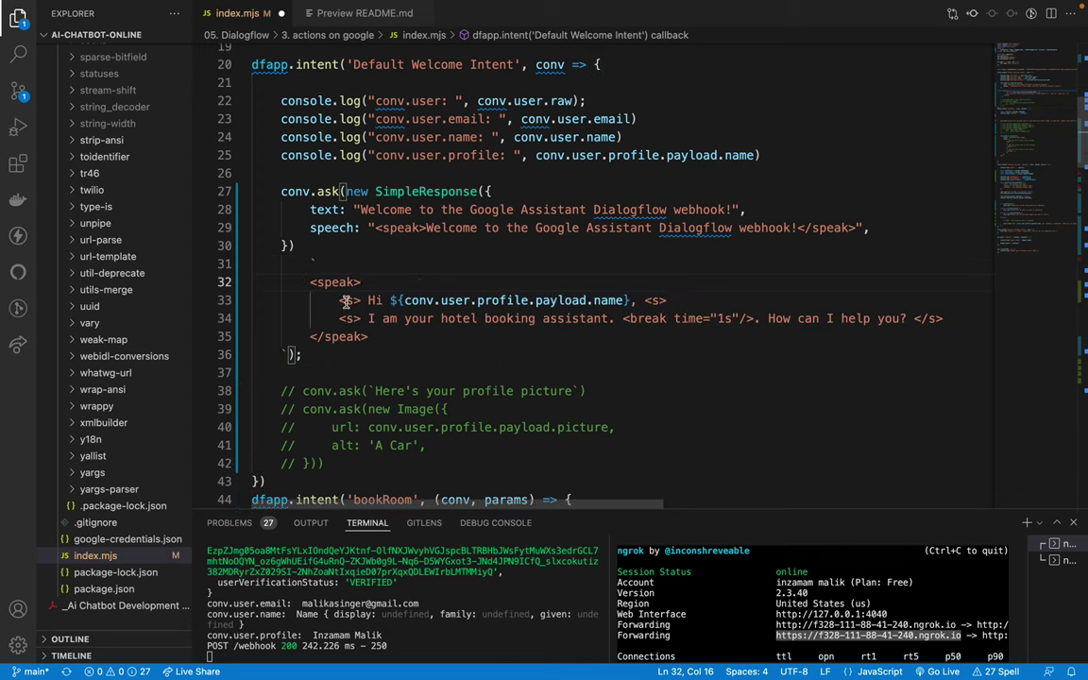
drag(310, 282, 370, 338)
key(ctrl+c)
key(BackSpace)
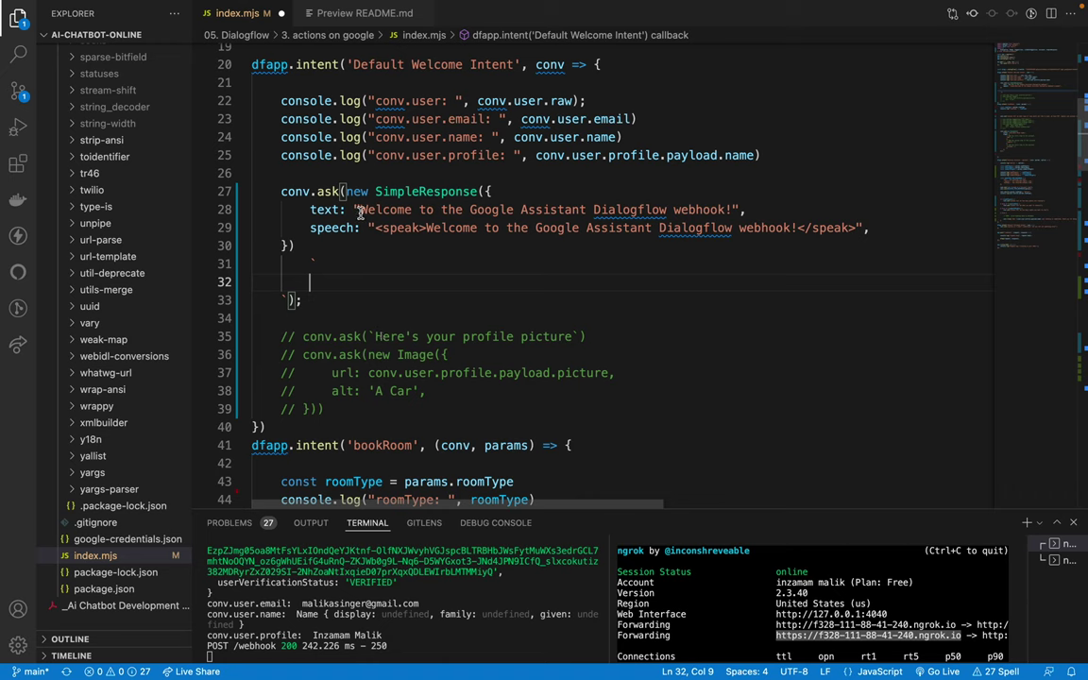
drag(370, 228, 871, 226)
key(ctrl+v)
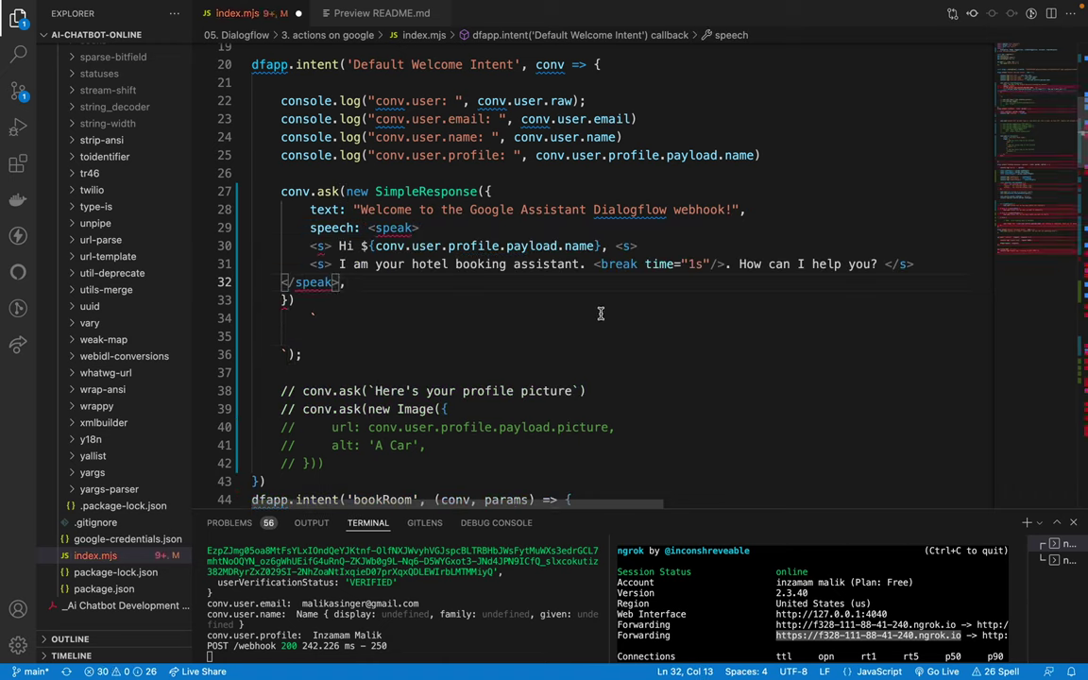
Step: Wrap the speak block in backticks and indent its inner lines two levels
click(369, 228)
key(Tab)
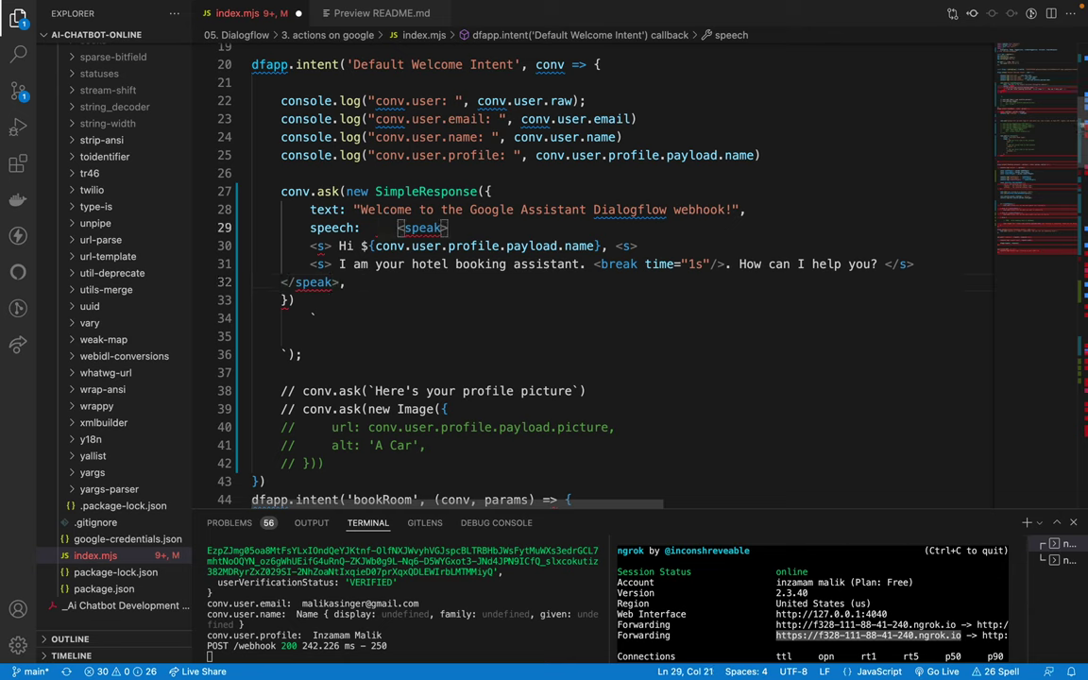
key(ctrl+z)
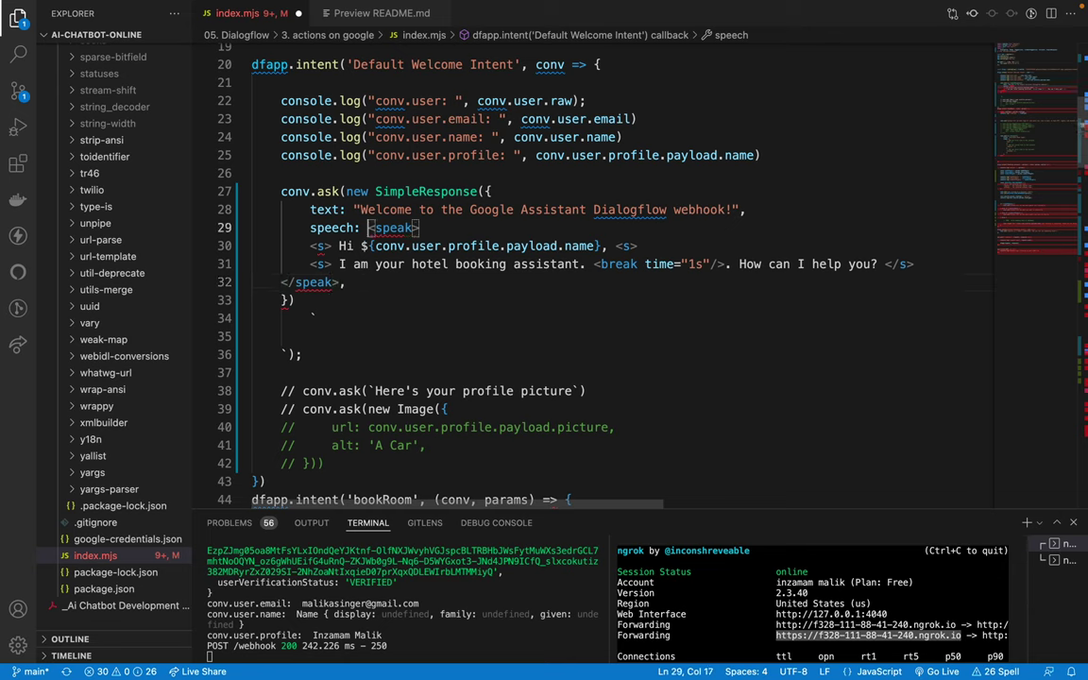
text(`)
key(Down)
key(Down)
key(Down)
key(Left)
text(`)
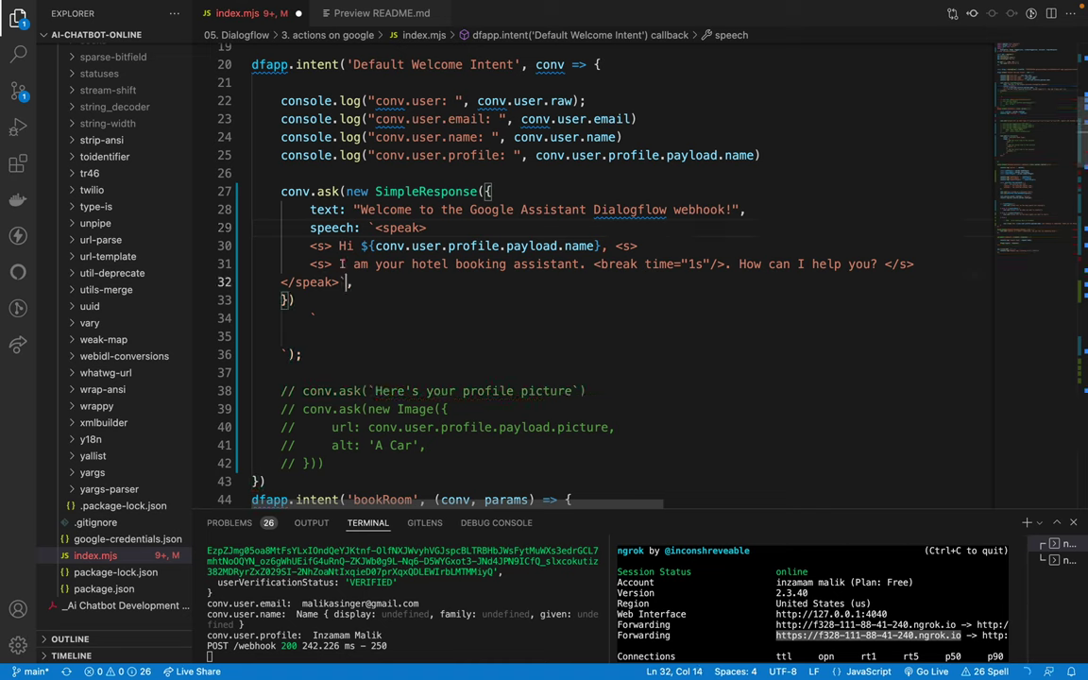
drag(301, 245, 339, 286)
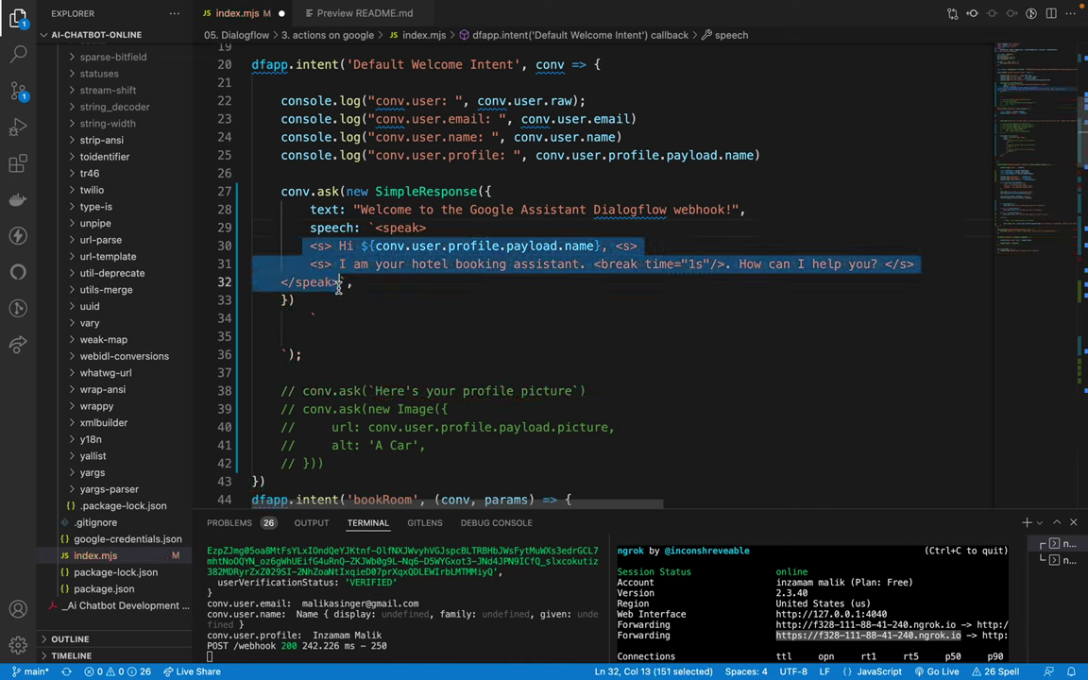
key(Tab)
key(Tab)
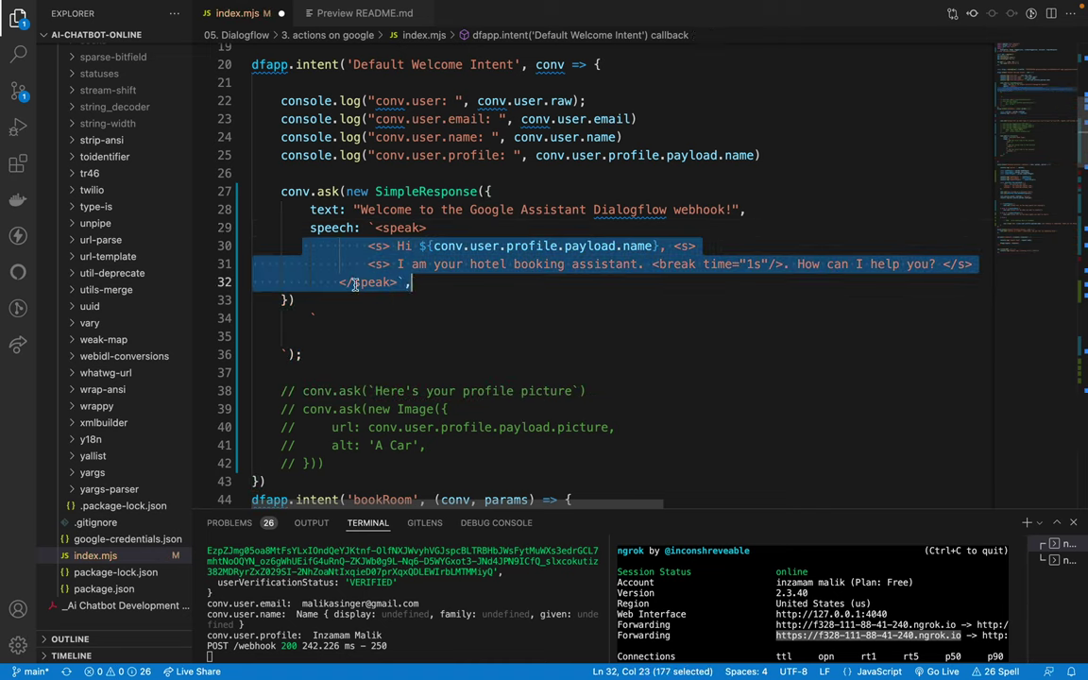
key(Tab)
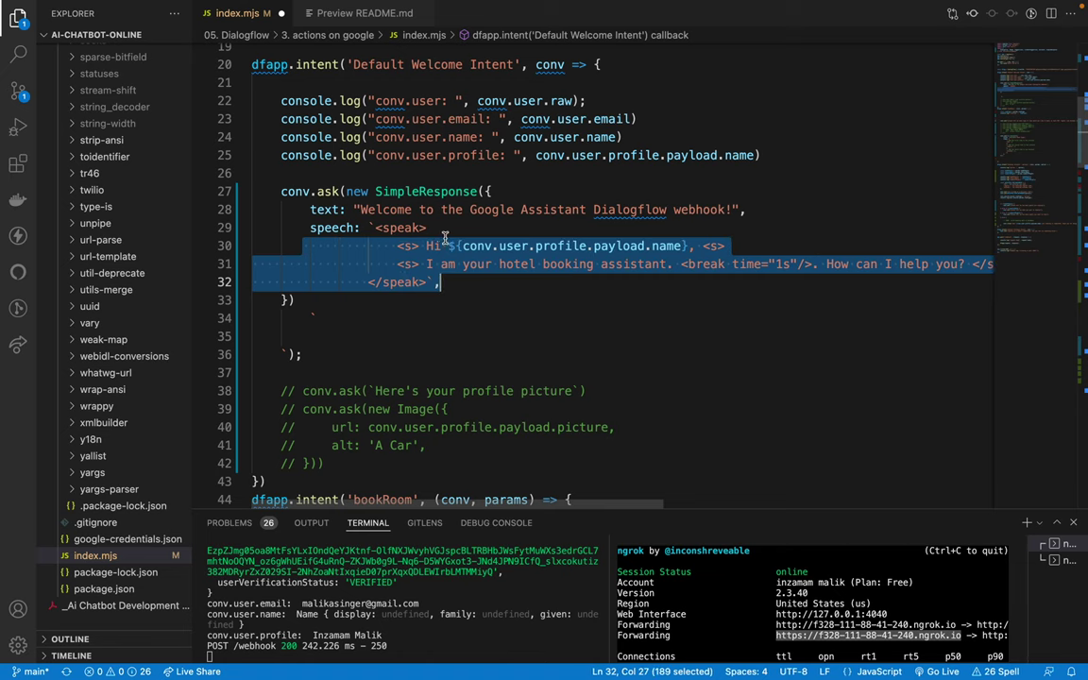
click(449, 227)
Step: Delete the leftover backtick lines, add the closing parenthesis, and save index.mjs
drag(328, 228, 342, 267)
click(335, 301)
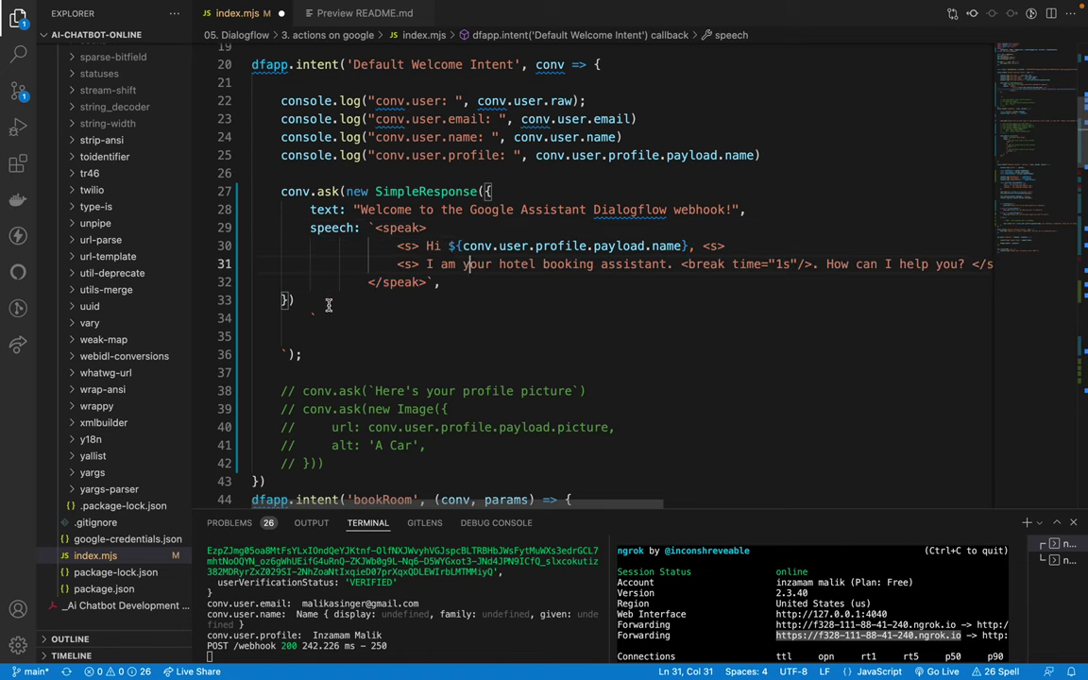
drag(296, 318, 341, 350)
key(BackSpace)
key(BackSpace)
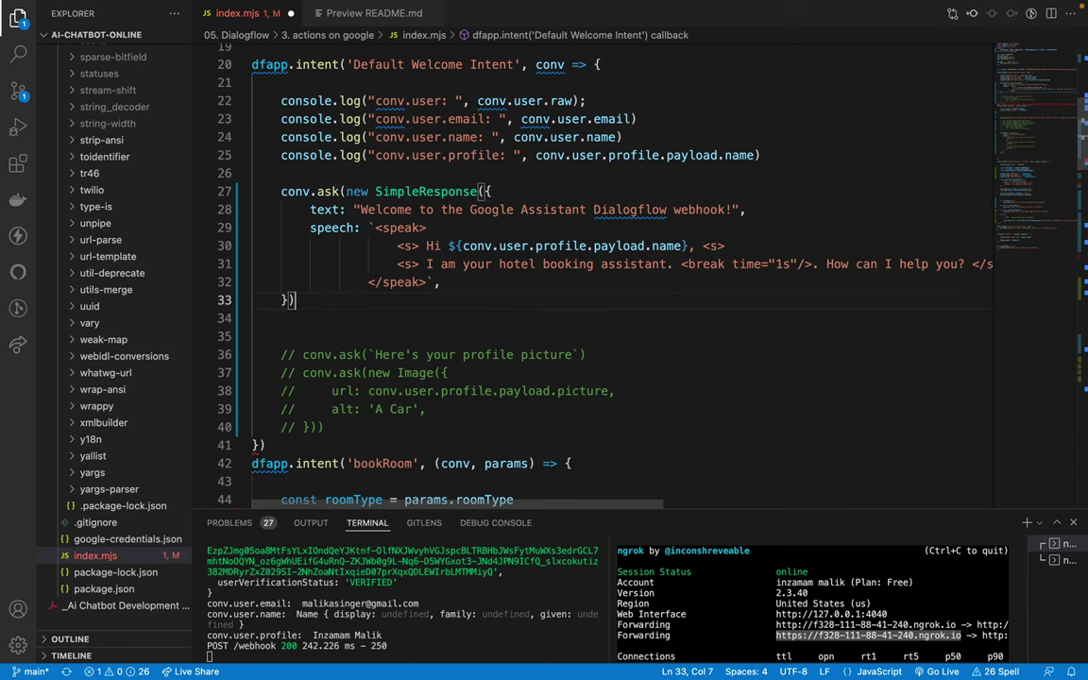
text())
key(ctrl+s)
Step: Select the personalized greeting on line 30 and the plain welcome text on line 28
scroll(287, 223, up, 1)
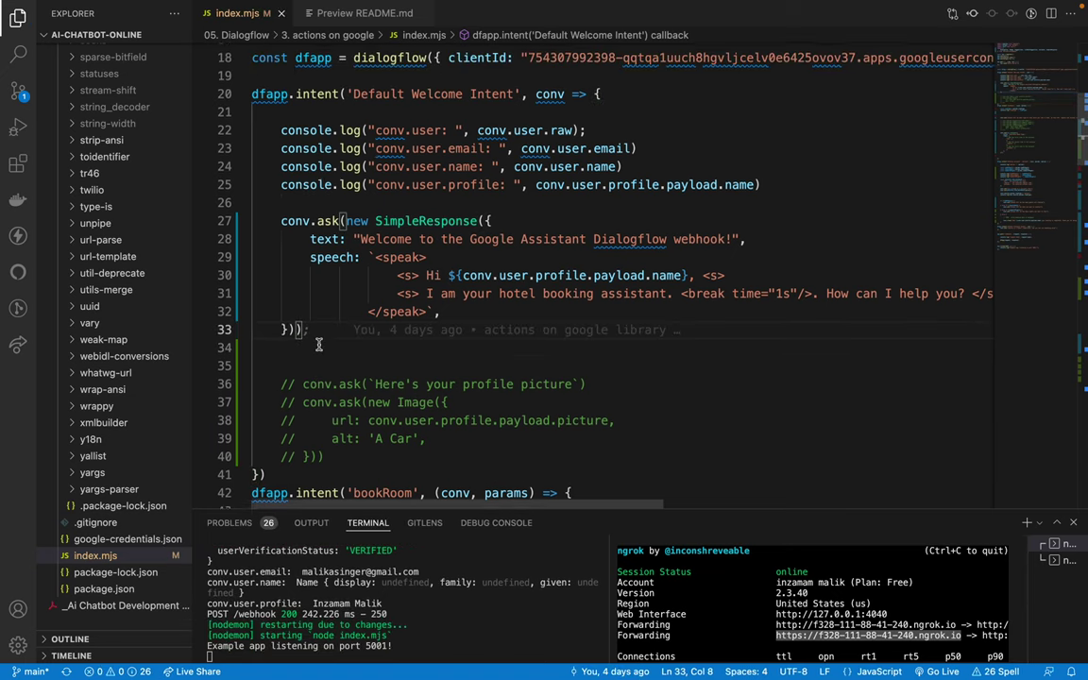
click(531, 227)
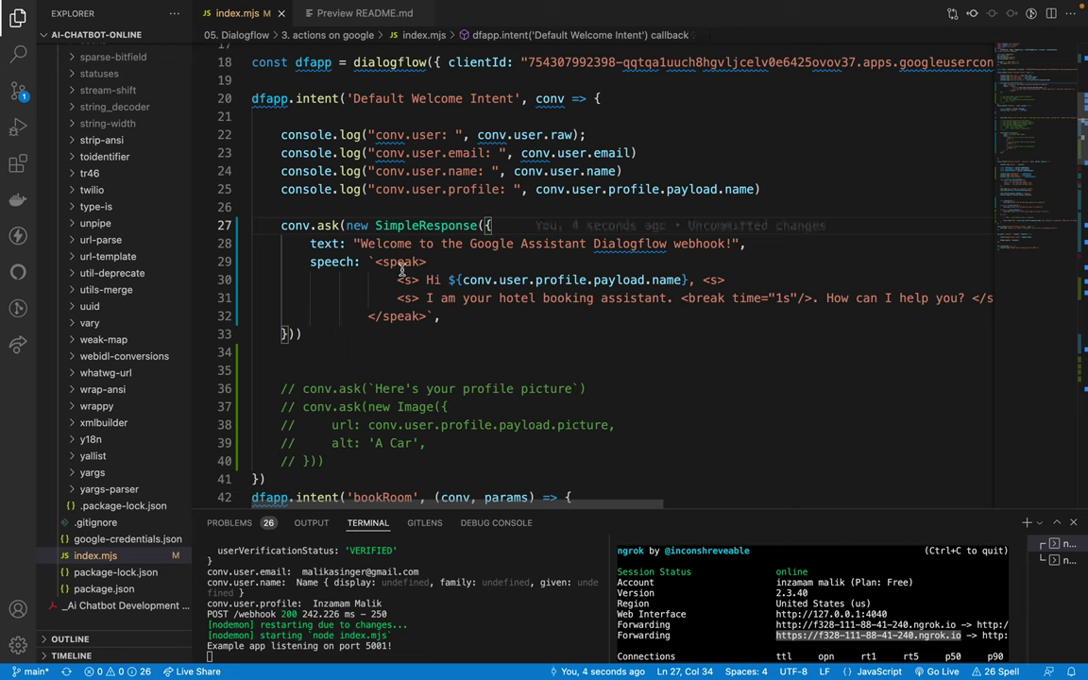
drag(424, 280, 694, 279)
key(ctrl+c)
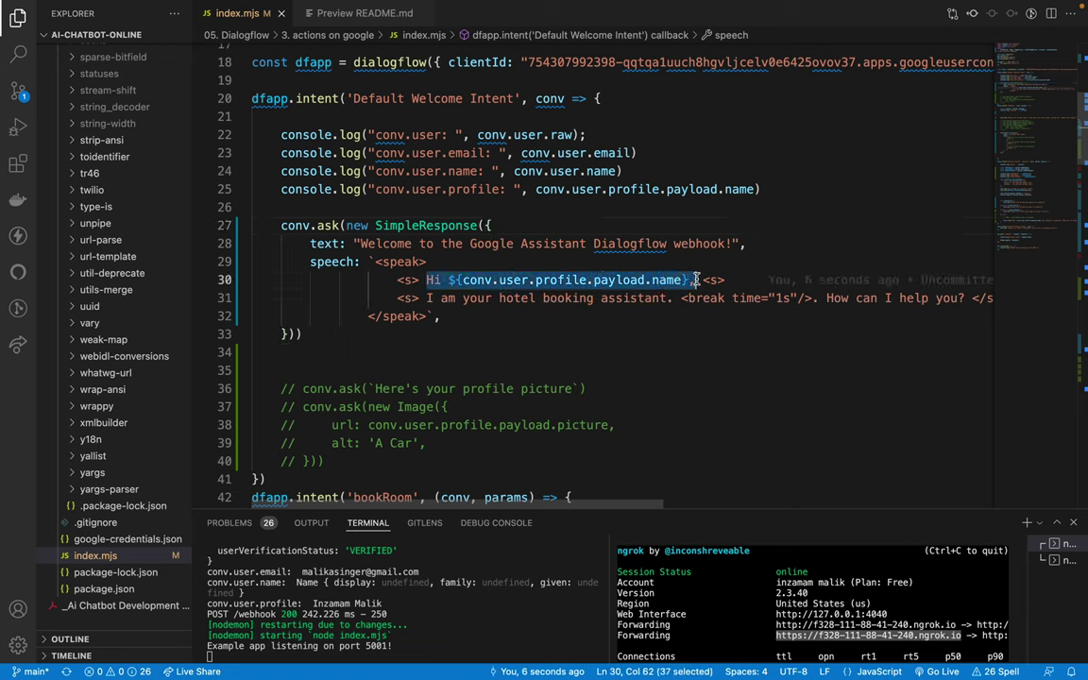
drag(360, 243, 741, 242)
Step: Make line 28 a backtick template greeting the user by name, followed by the hotel booking assistant sentence
key(BackSpace)
key(BackSpace)
text(``,)
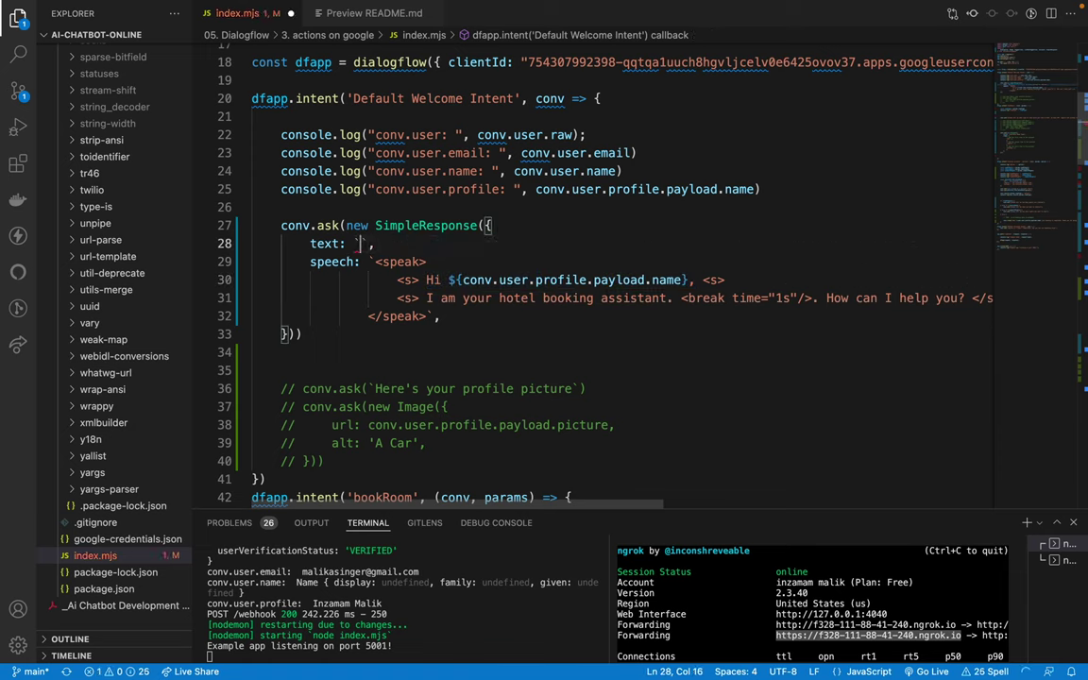
key(ctrl+v)
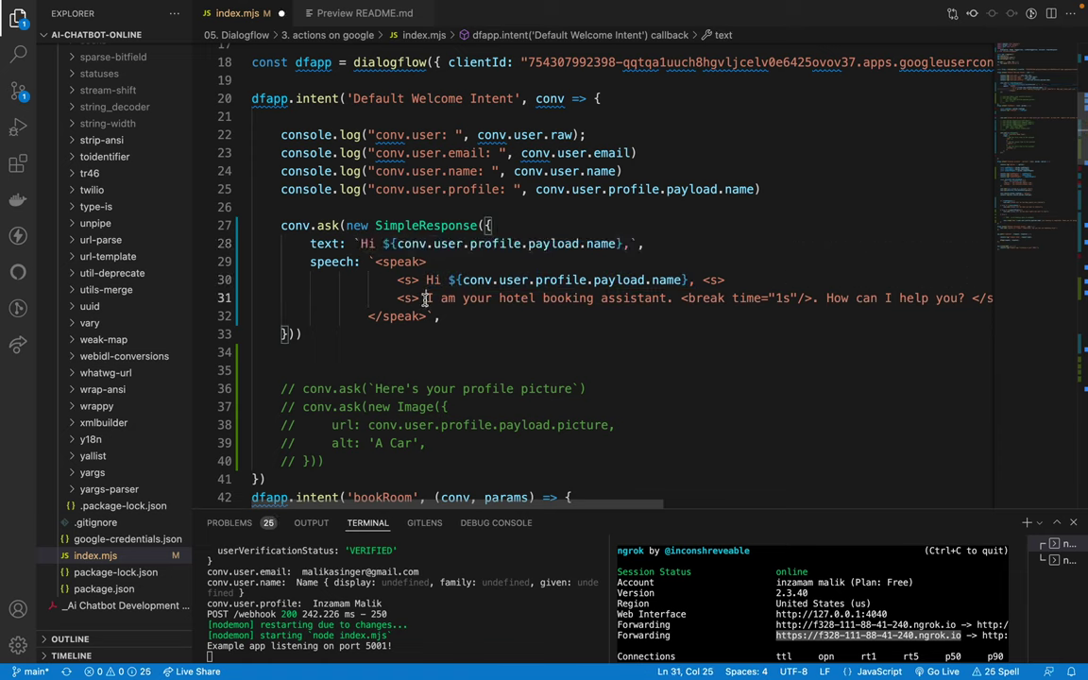
double_click(430, 298)
drag(430, 297, 952, 299)
key(ctrl+c)
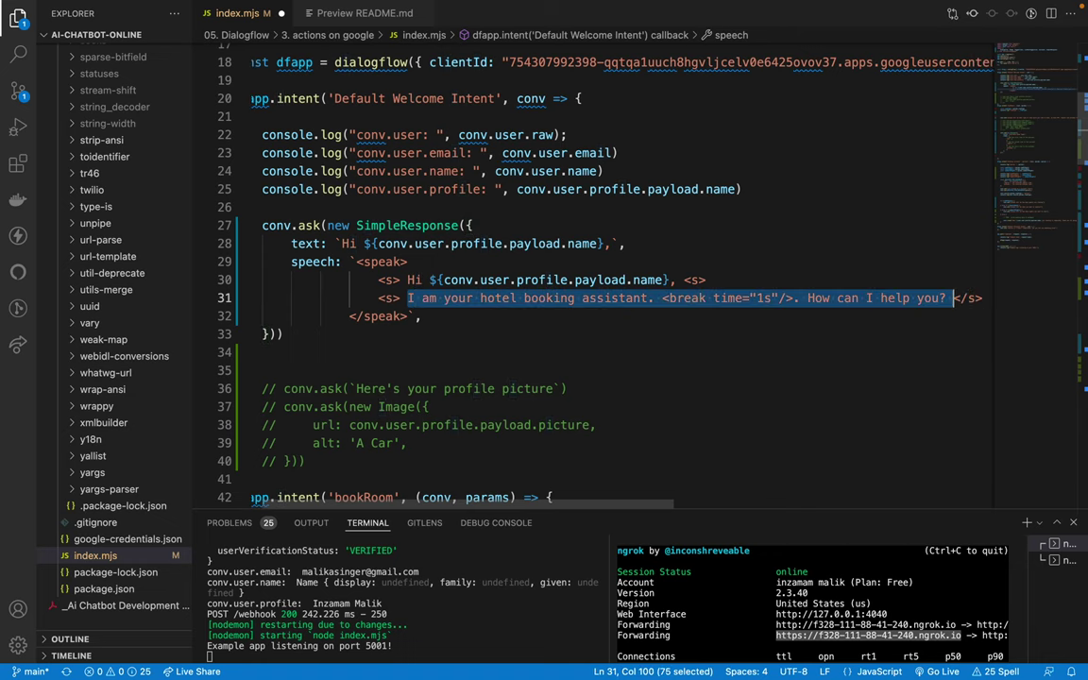
click(612, 244)
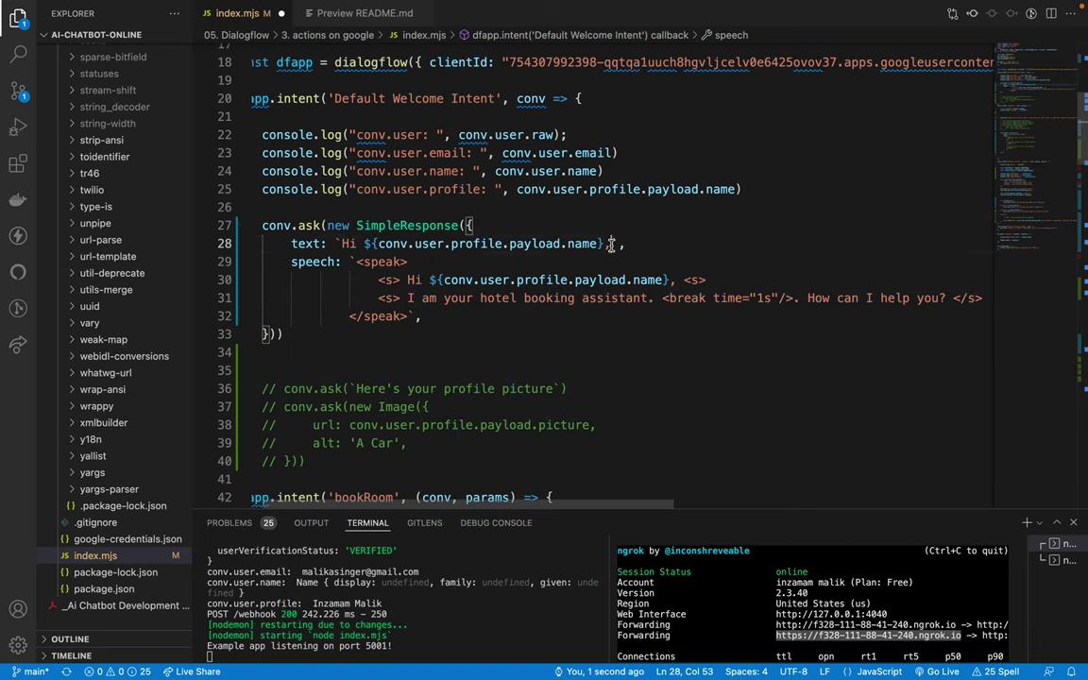
key(ctrl+v)
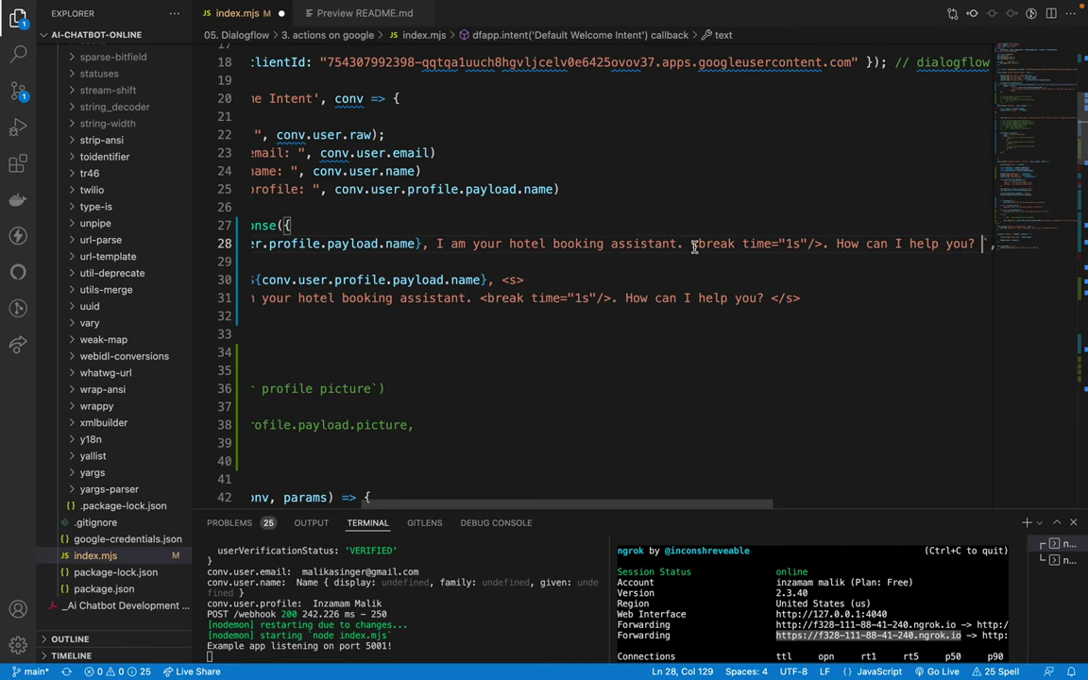
Step: Remove the <break> tag from the display text and return to the Actions Console simulator
drag(692, 244, 751, 242)
key(BackSpace)
key(BackSpace)
key(BackSpace)
key(Delete)
key(Delete)
key(Delete)
key(Delete)
key(Delete)
key(Delete)
key(Delete)
key(Delete)
key(Delete)
key(Delete)
key(Delete)
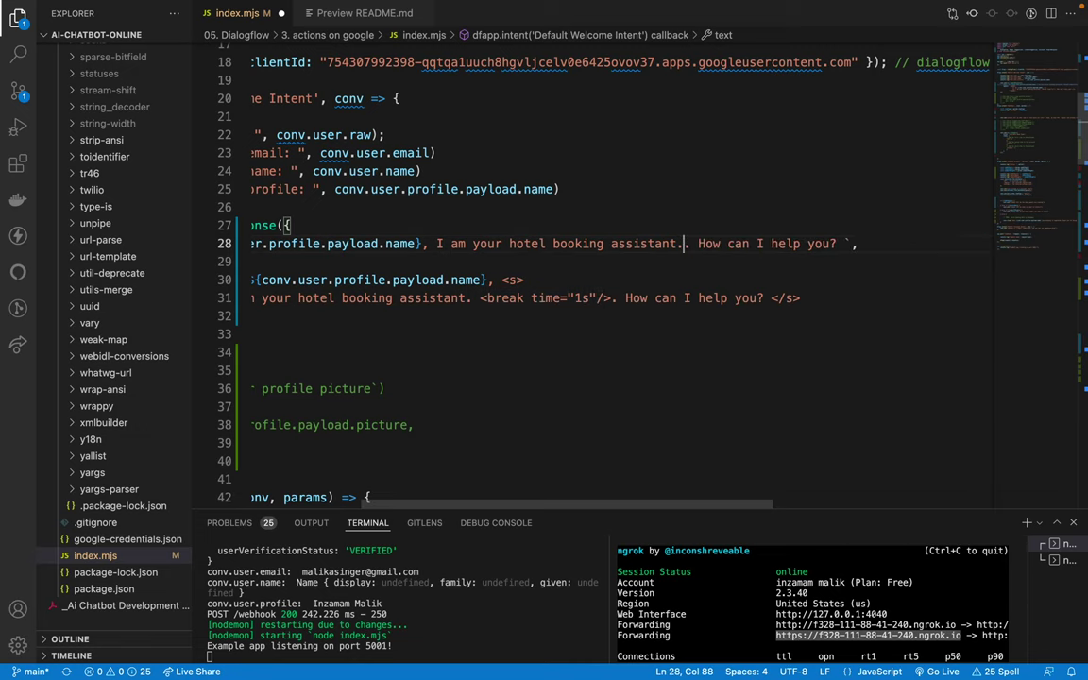
scroll(517, 271, left, 5)
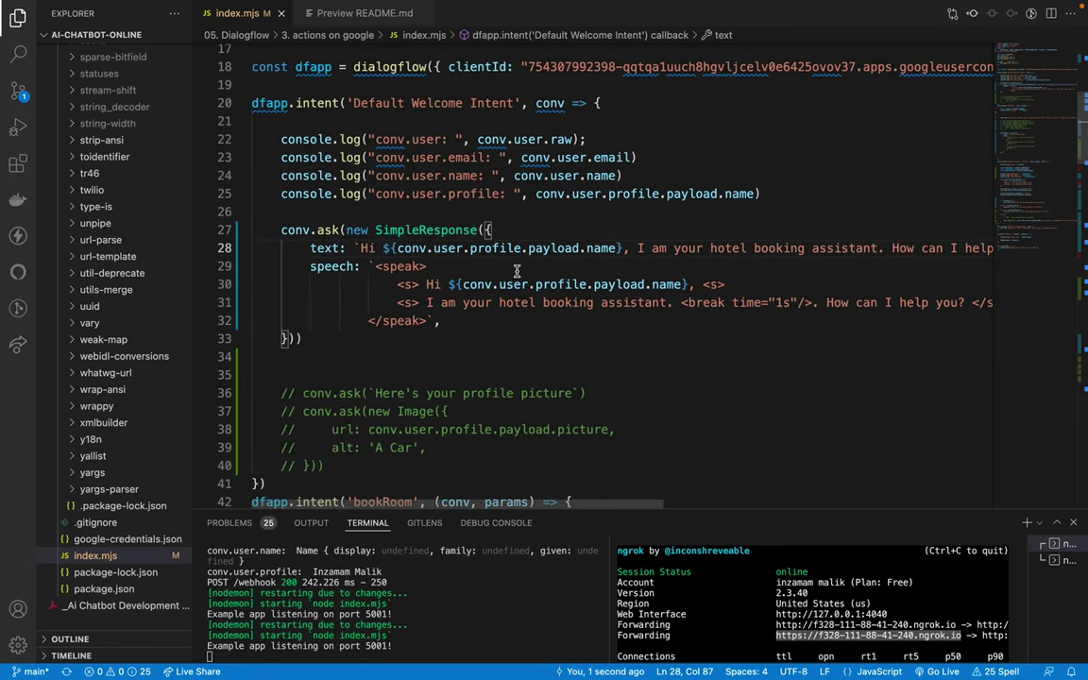
key(ctrl+Right)
key(ctrl+Left)
key(Down)
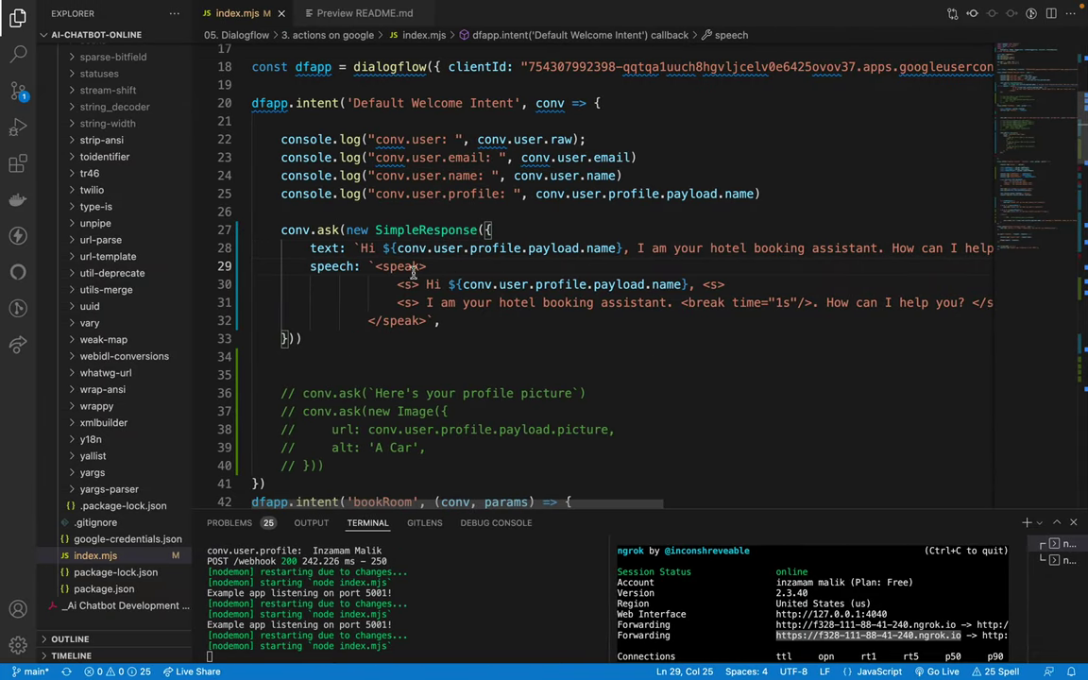
key(Down)
key(Down)
key(Down)
key(Down)
key(Down)
key(Down)
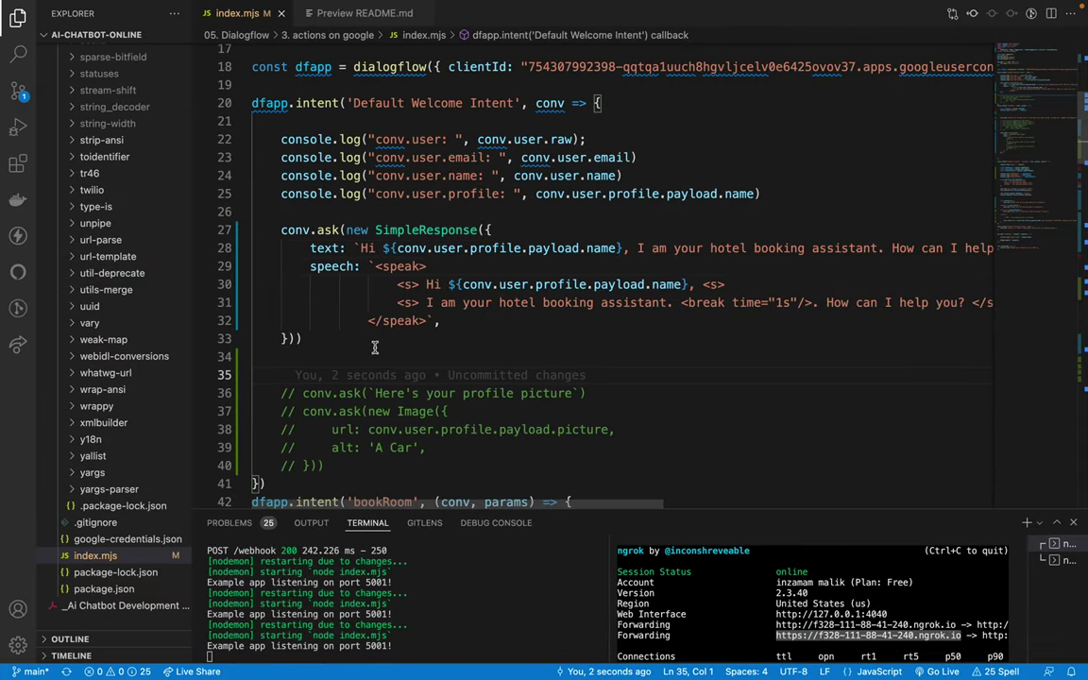
click(760, 313)
key(ctrl+Right)
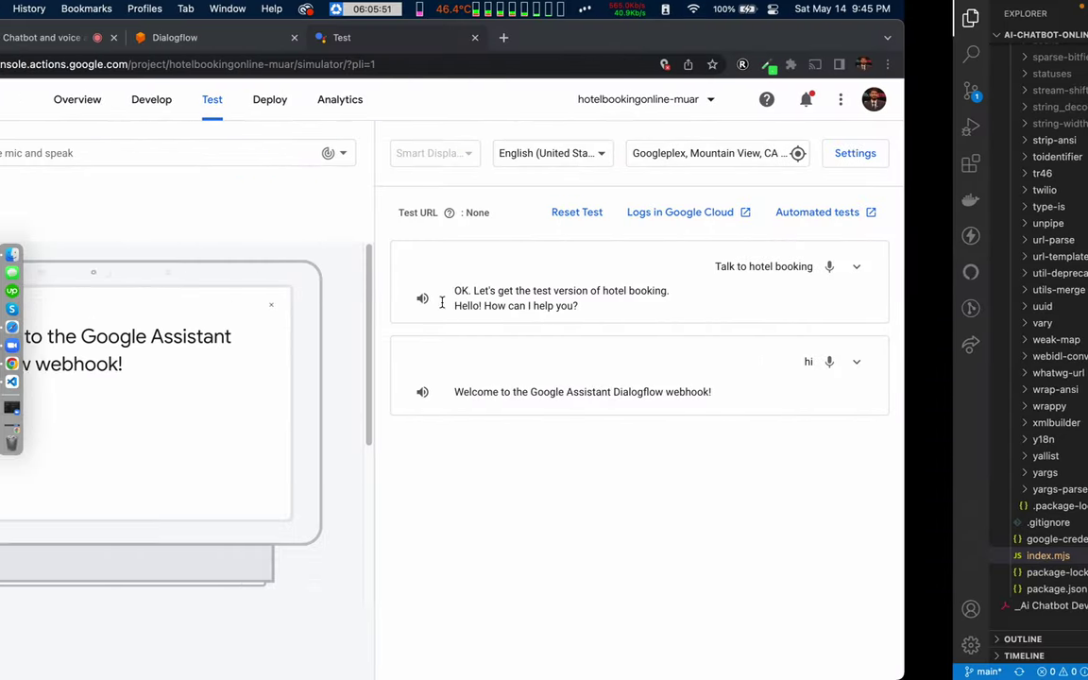
Step: Send 'hi' in the Actions Console simulator
click(101, 153)
text(hi)
key(Return)
Step: Open the Google Cloud SSML documentation from a web search for 'ssml' in a new tab, then go back to the simulator
key(super+t)
text(s)
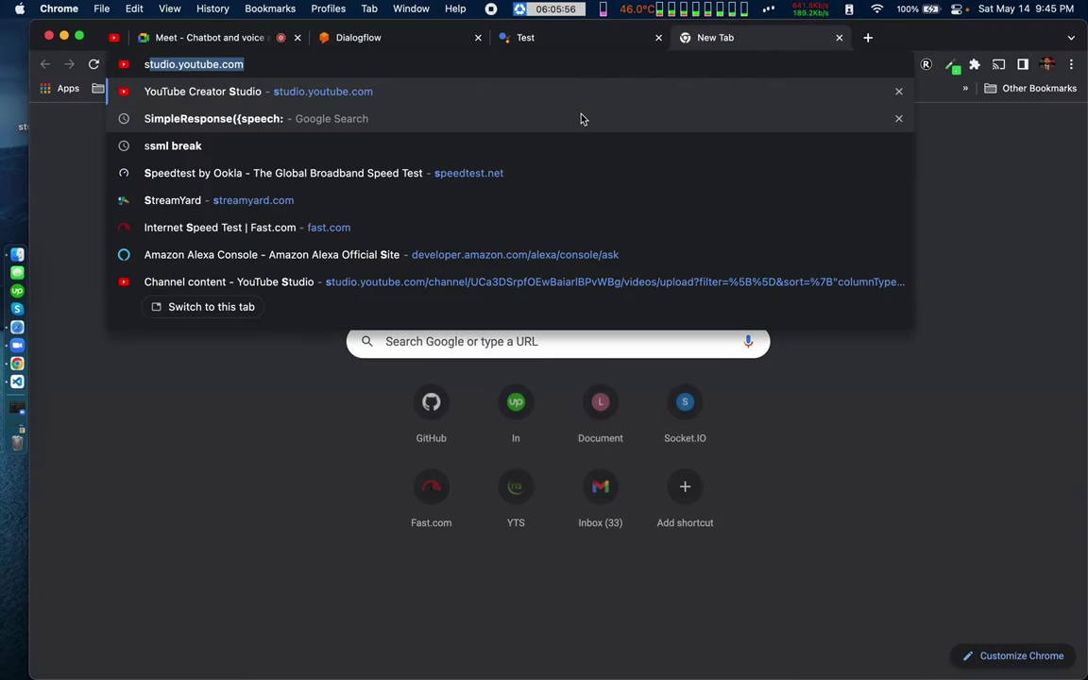
text(sml)
key(Return)
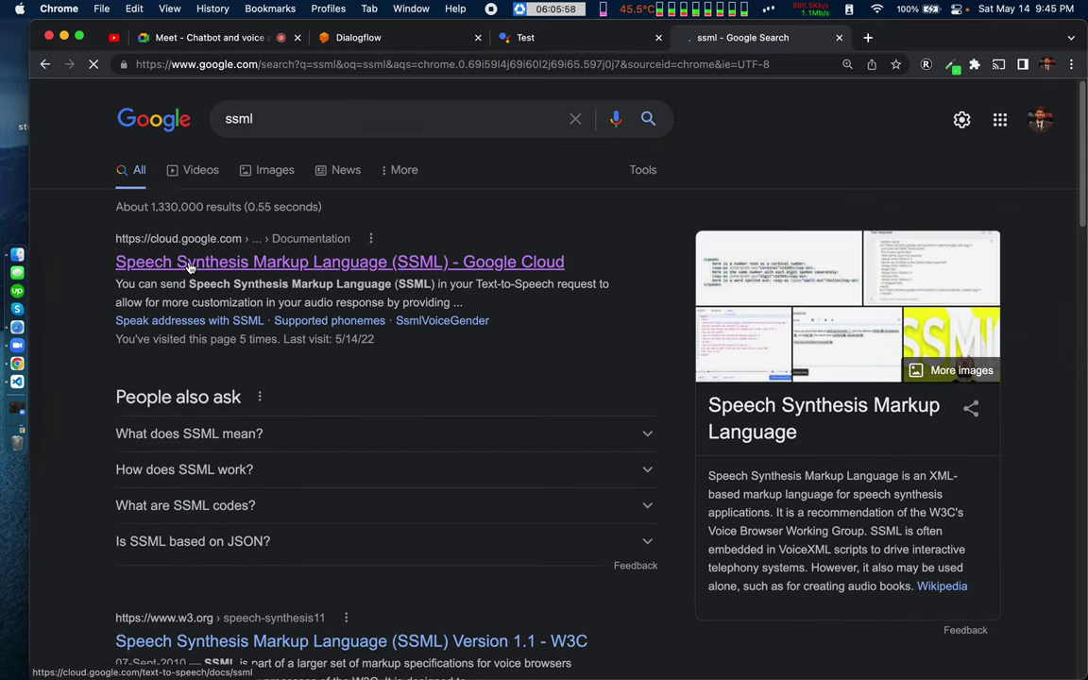
click(189, 265)
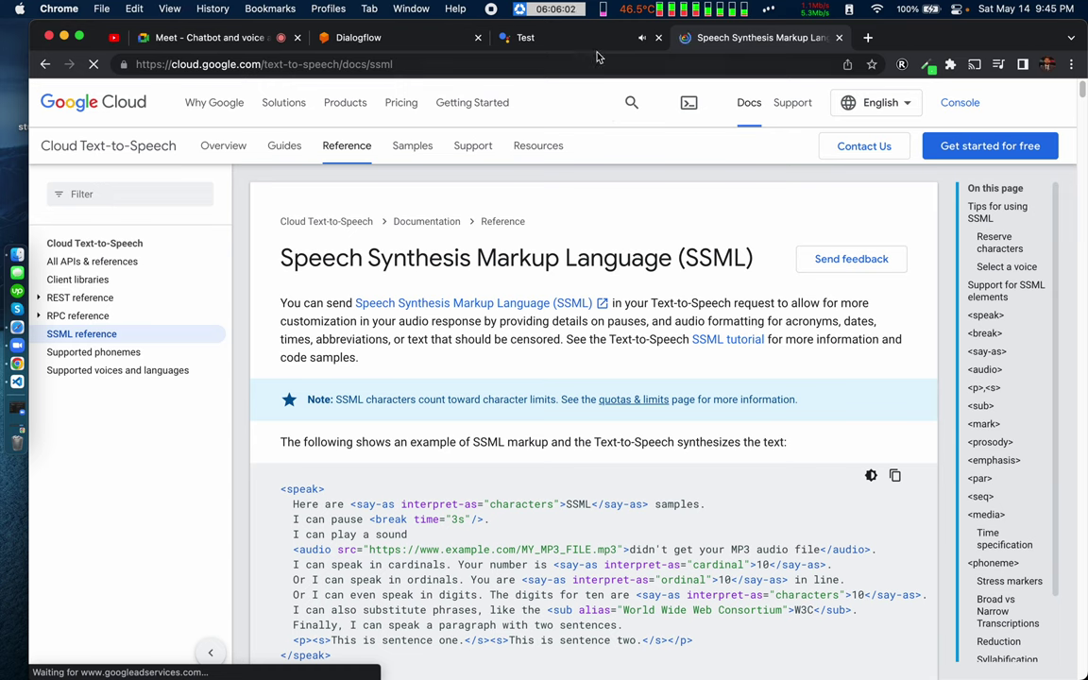
click(510, 37)
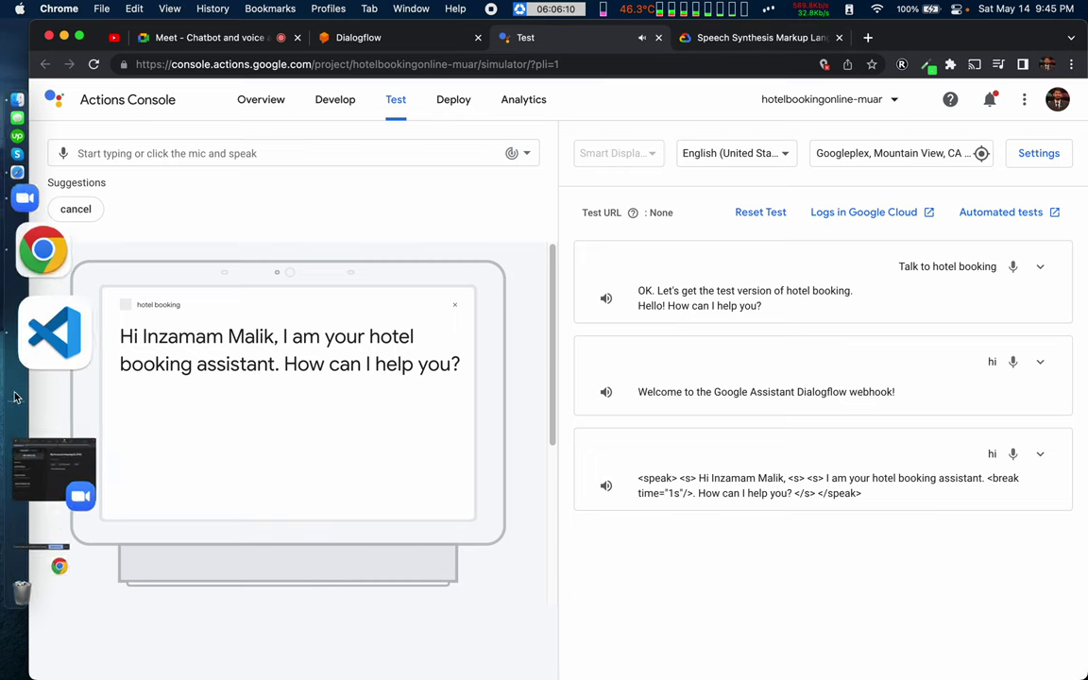
Step: Review the welcome response's text and speech lines in index.mjs
click(53, 378)
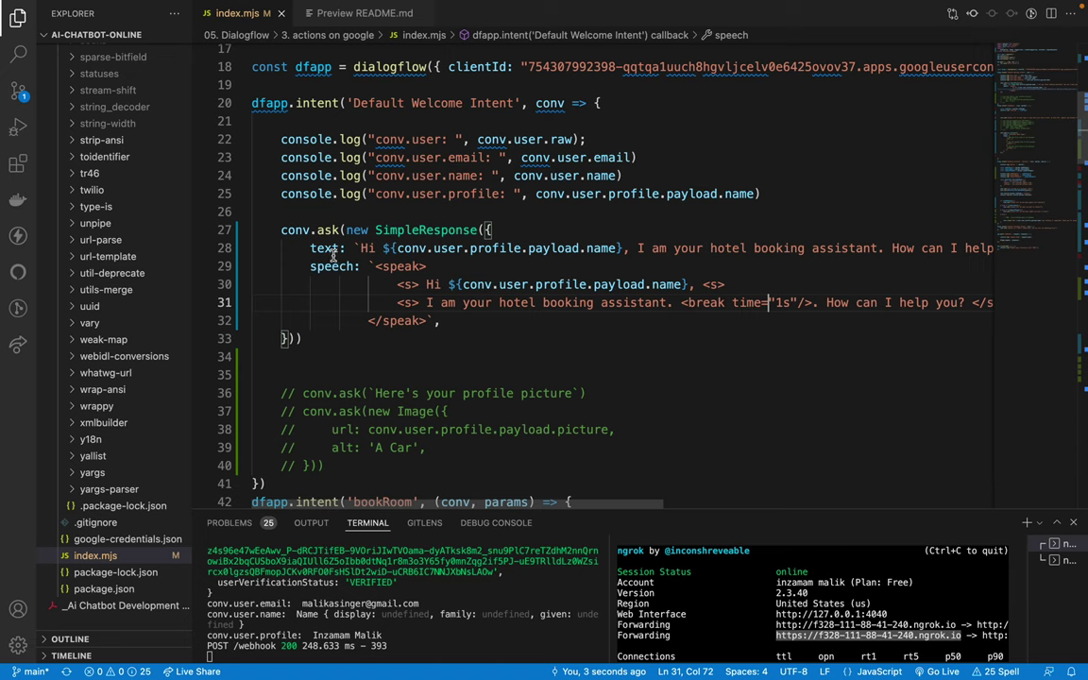
click(483, 315)
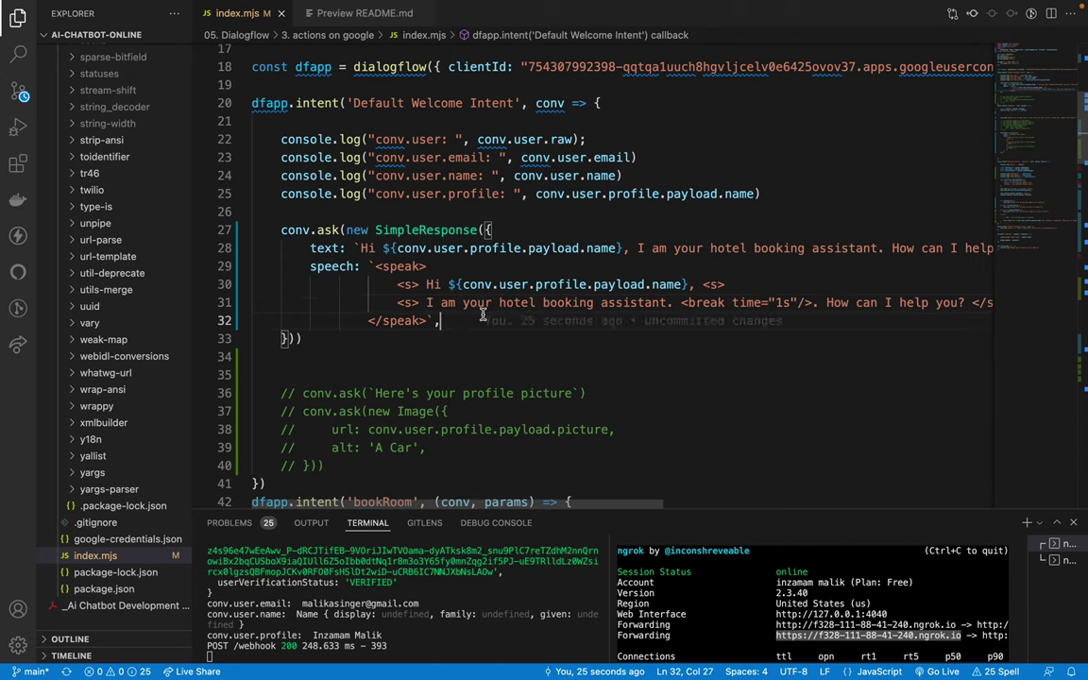
click(447, 306)
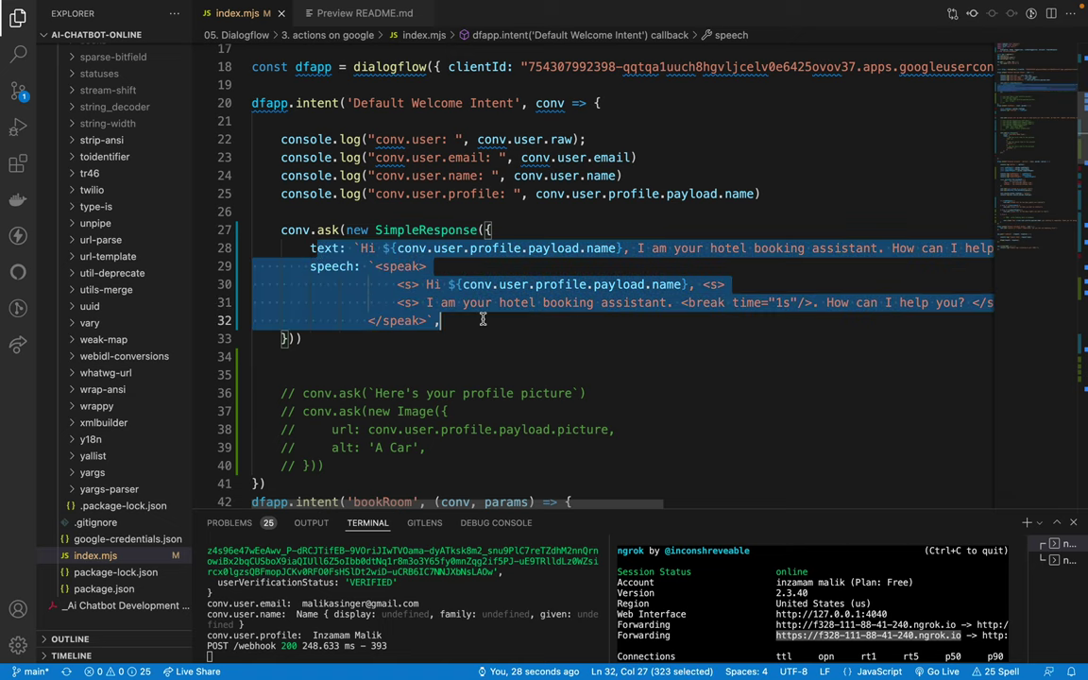
click(483, 321)
Step: Bring Chrome's Google Cloud SSML reference tab back into view
key(ctrl+Left)
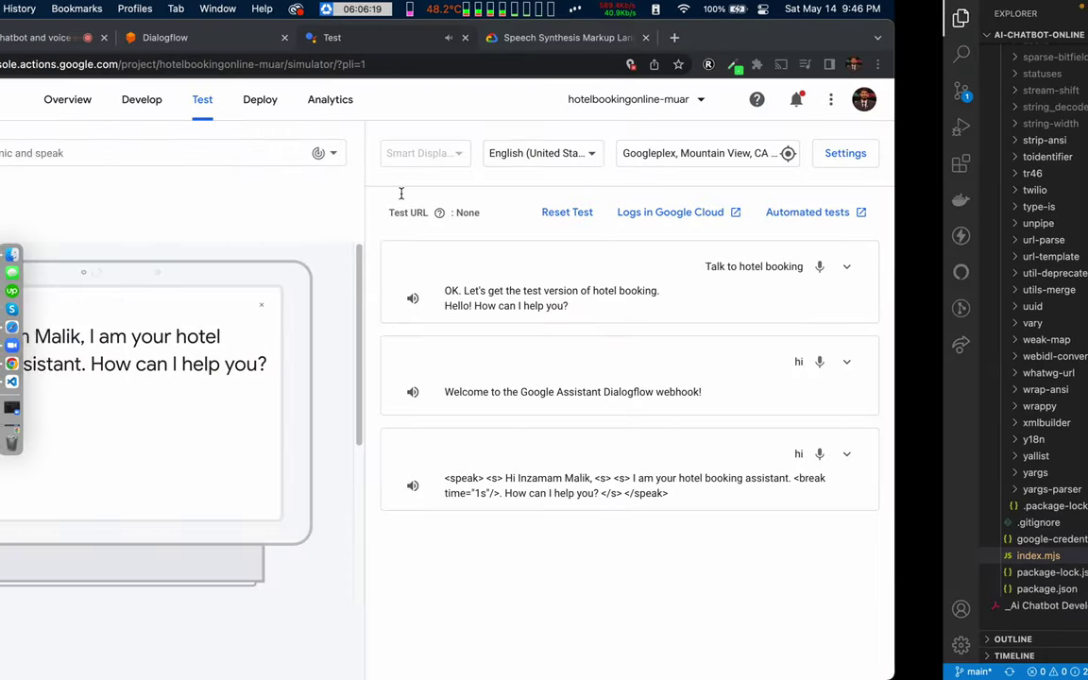
click(751, 42)
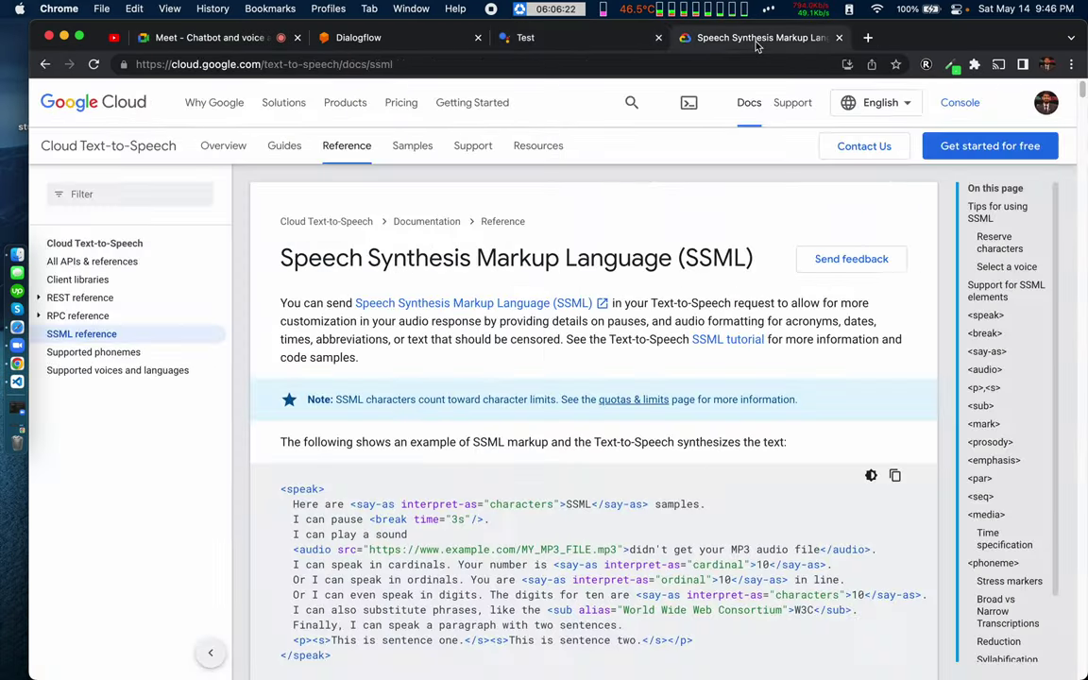
scroll(460, 483, down, 3)
scroll(461, 484, up, 1)
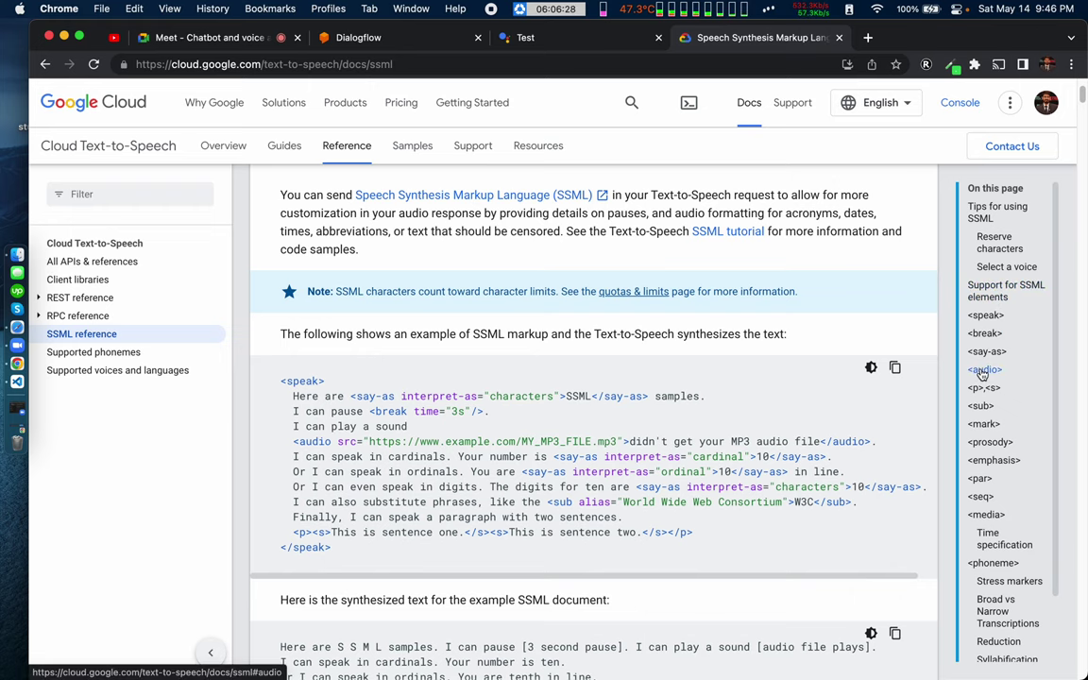
Step: Jump to the <say-as> section, browse its examples, and scroll toward Support for SSML elements
scroll(1001, 451, down, 3)
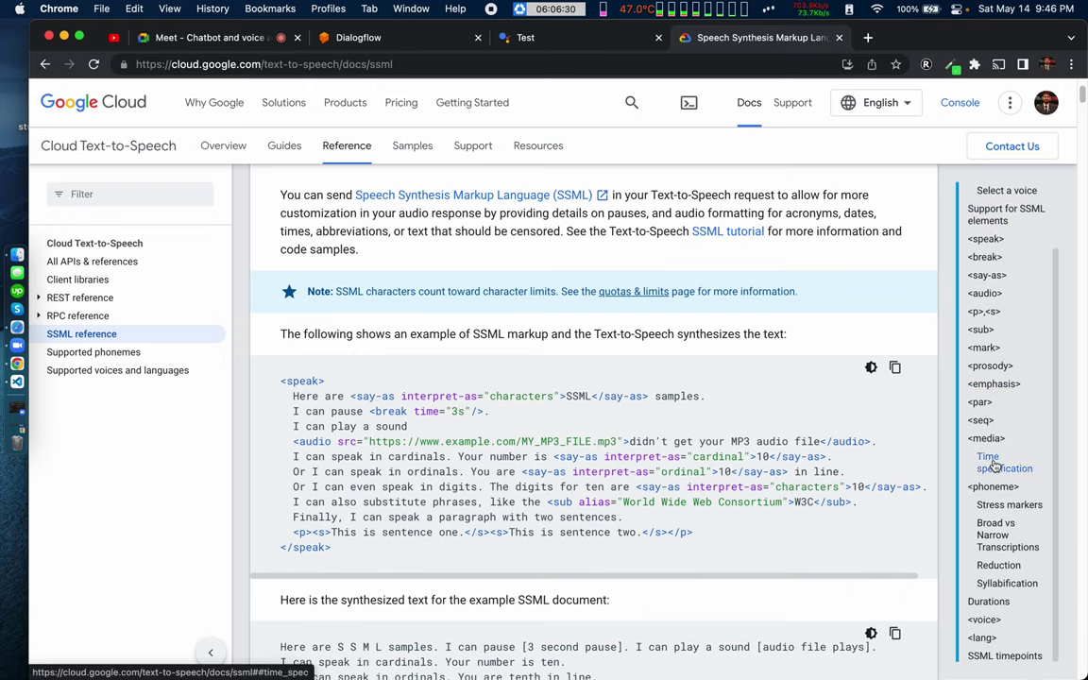
scroll(999, 507, down, 7)
scroll(756, 453, up, 7)
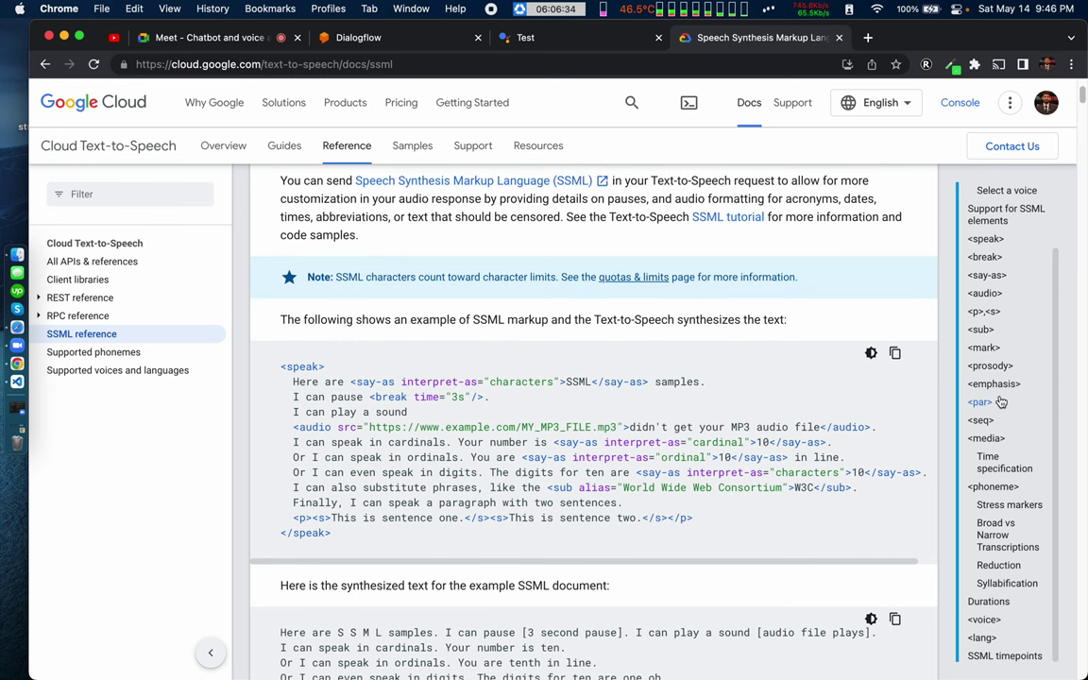
scroll(1001, 312, up, 1)
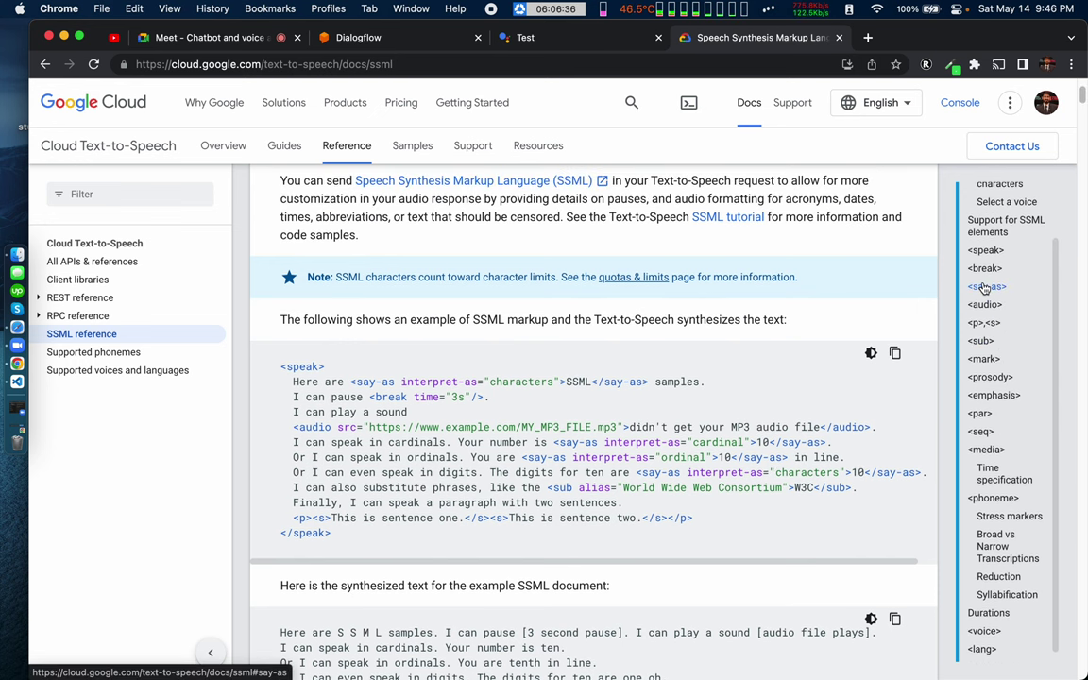
click(985, 287)
scroll(384, 469, down, 2)
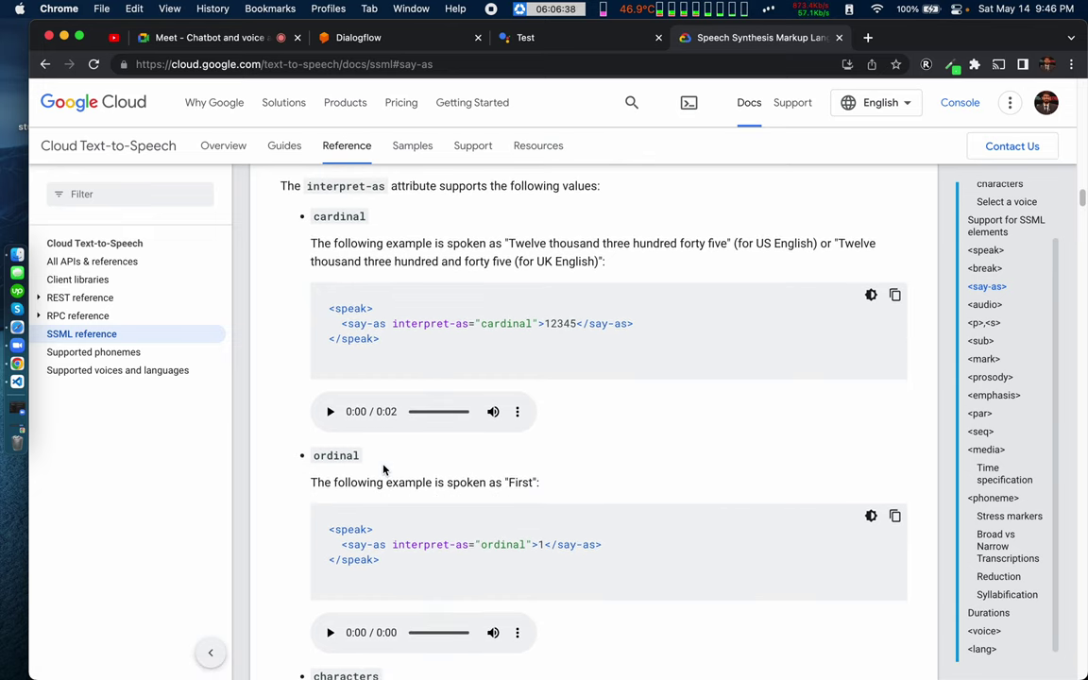
scroll(383, 470, down, 3)
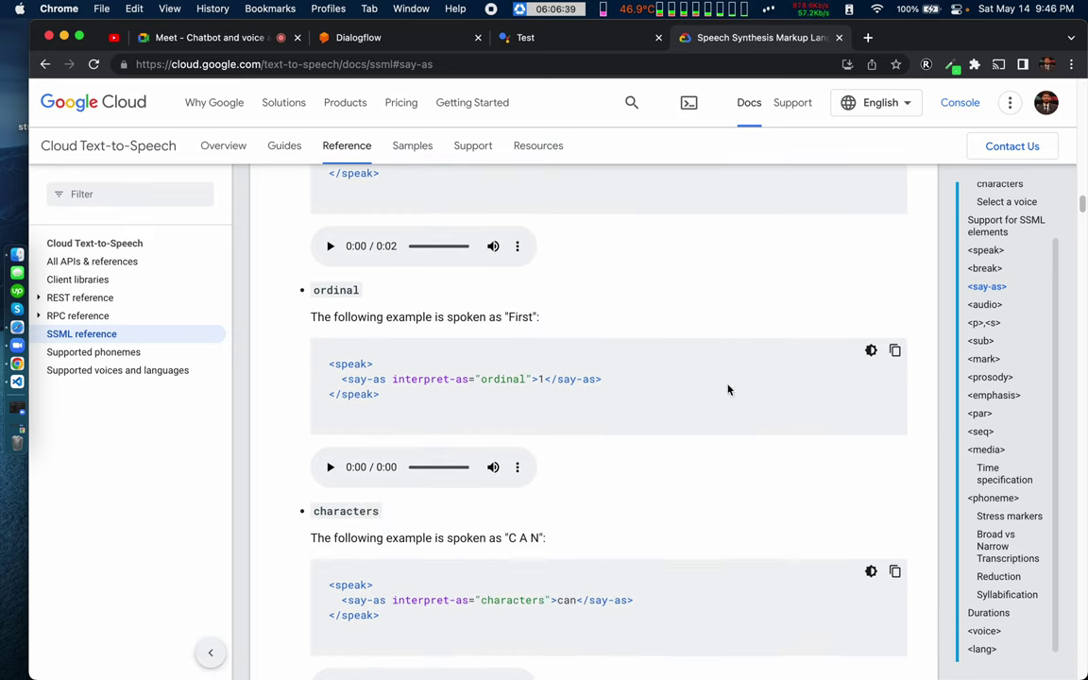
scroll(598, 451, down, 1)
scroll(598, 451, up, 10)
scroll(598, 453, up, 5)
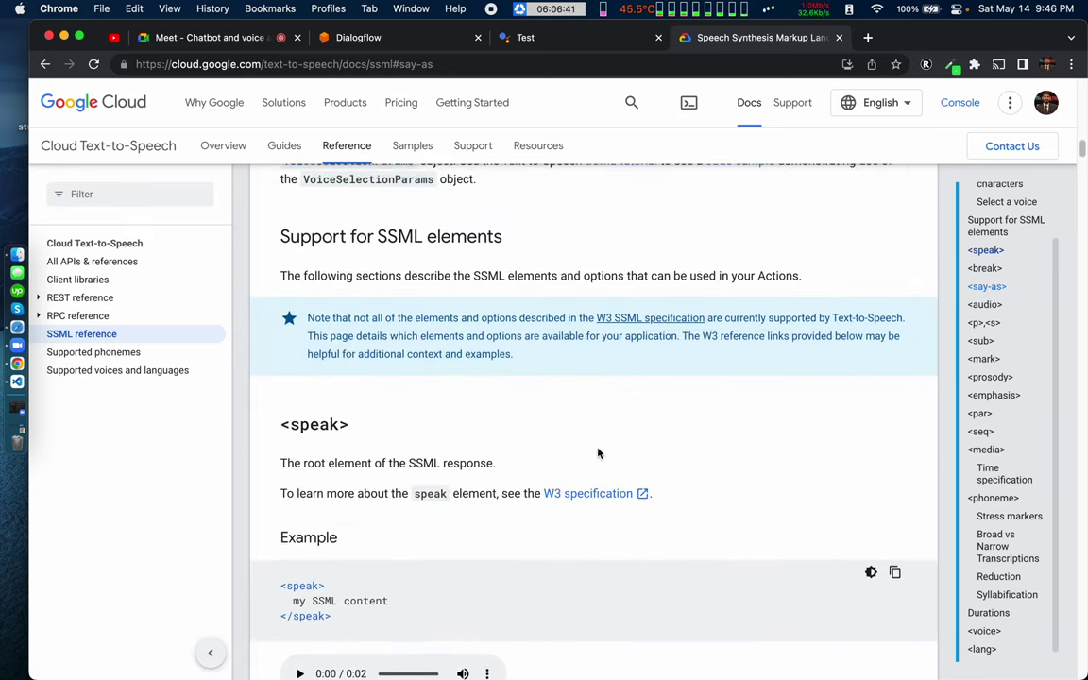
scroll(598, 453, down, 3)
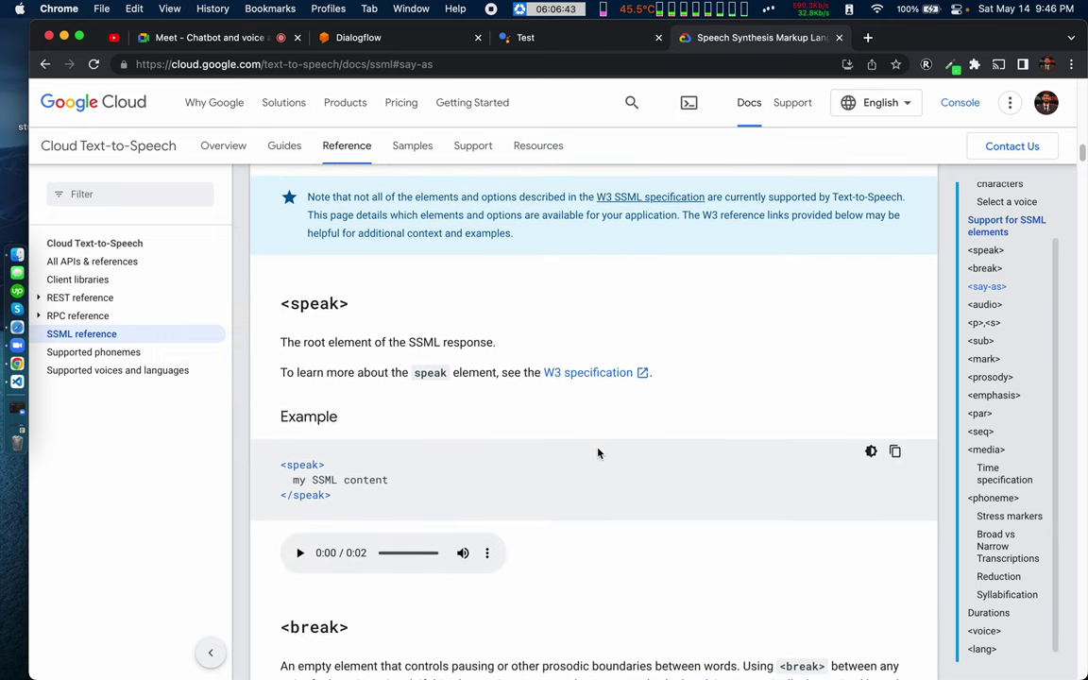
key(cmd+f)
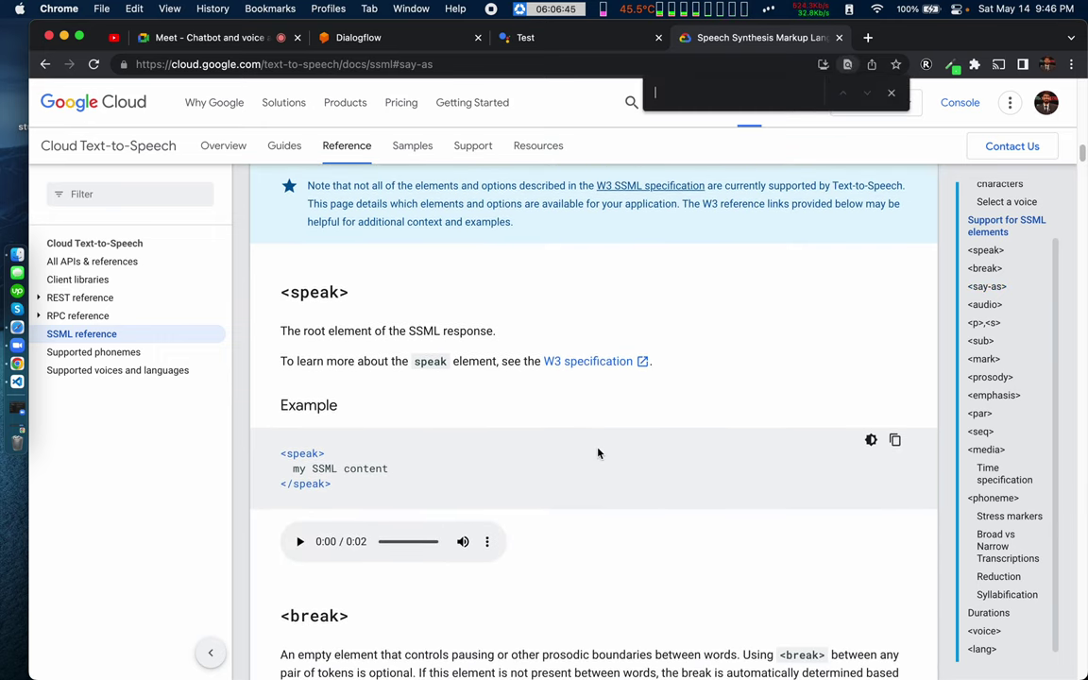
text(voice)
key(Return)
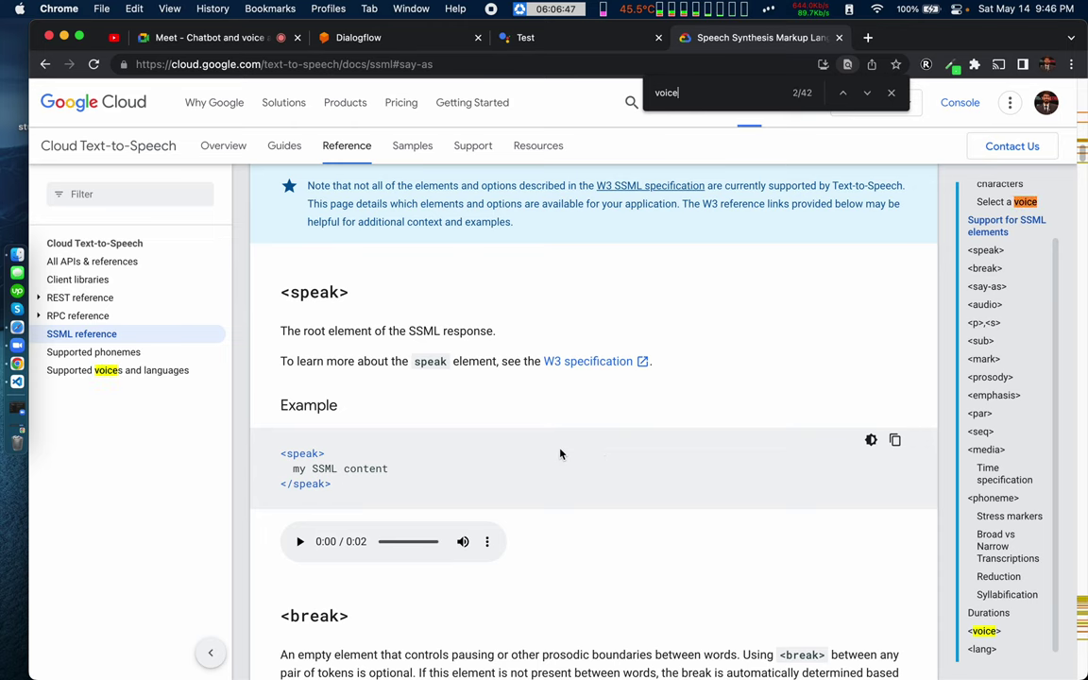
click(107, 371)
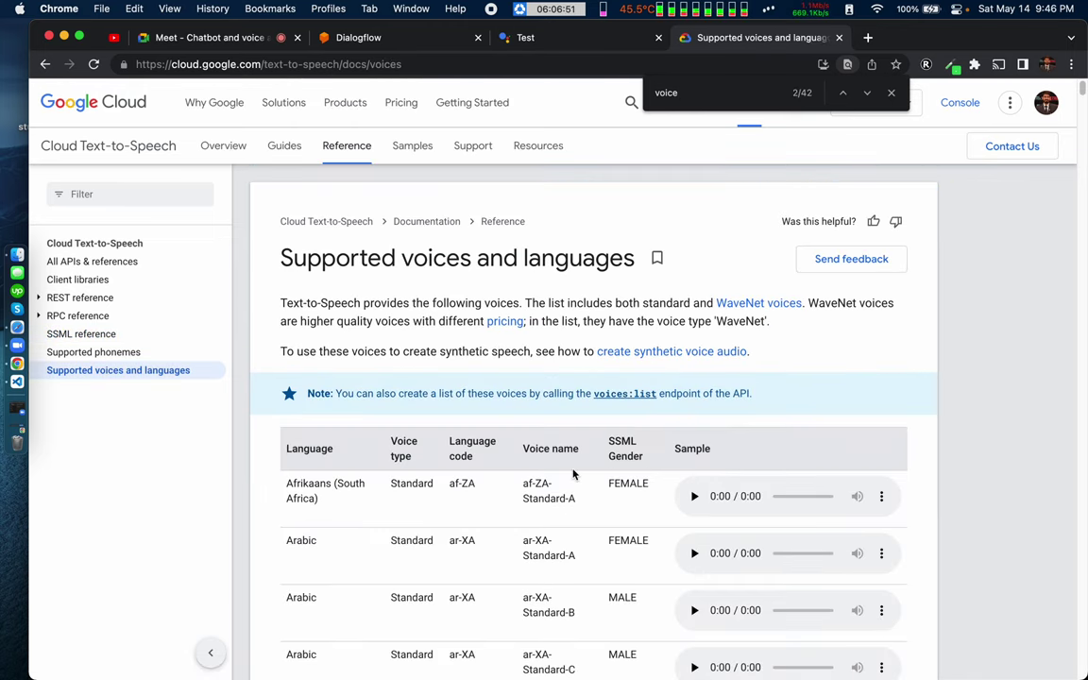
click(134, 336)
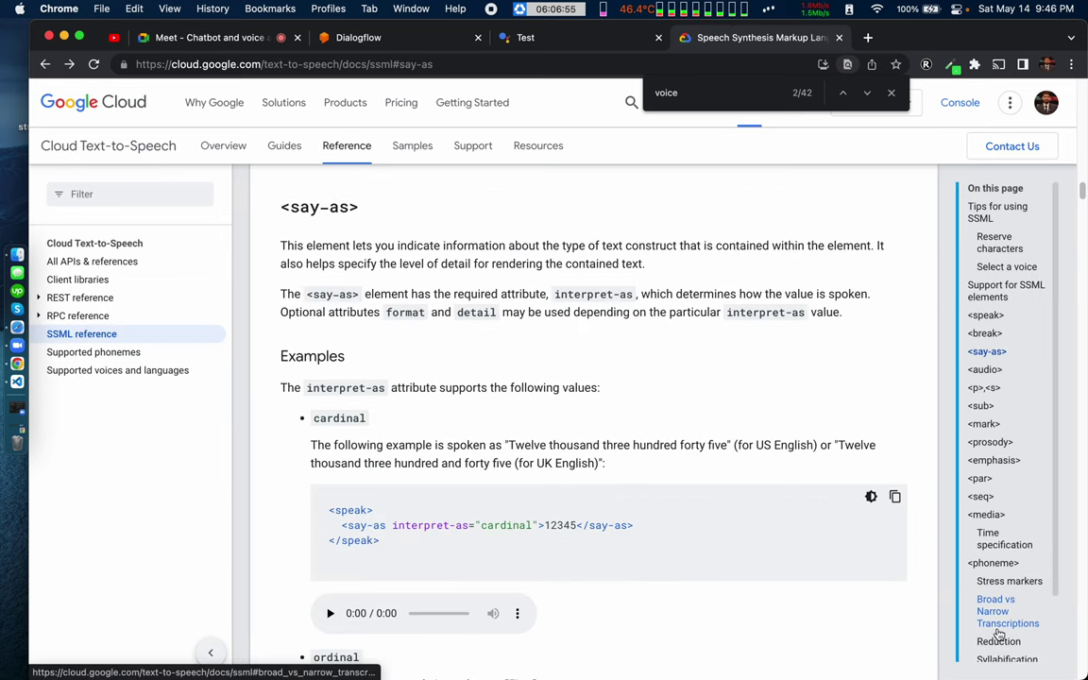
scroll(1002, 628, down, 2)
click(984, 619)
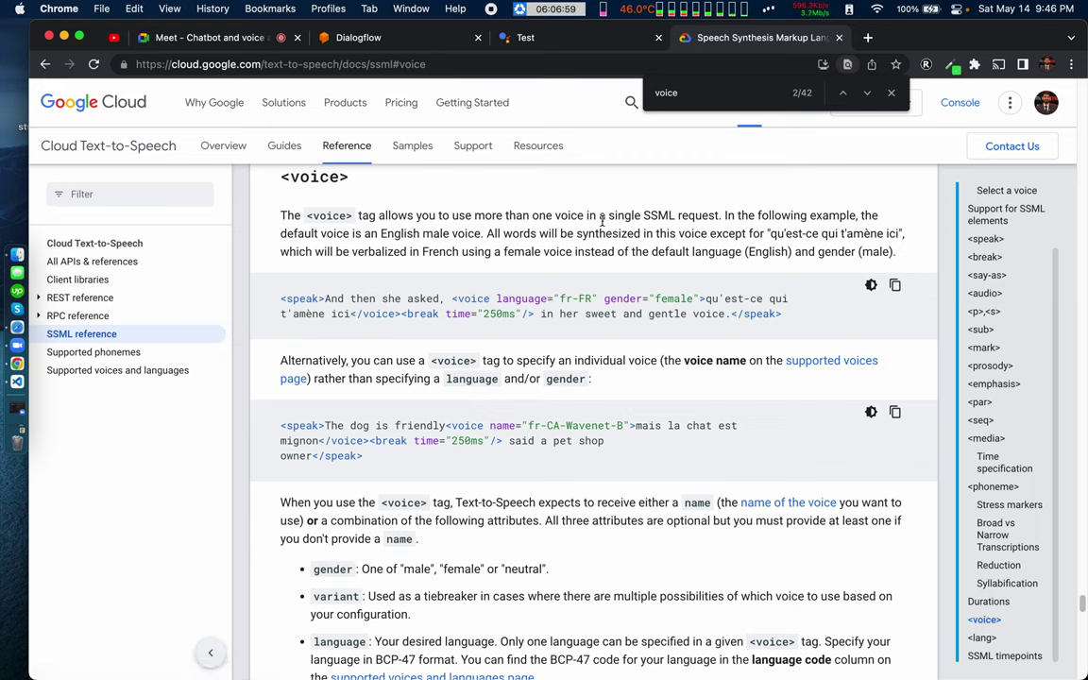
double_click(520, 301)
double_click(622, 300)
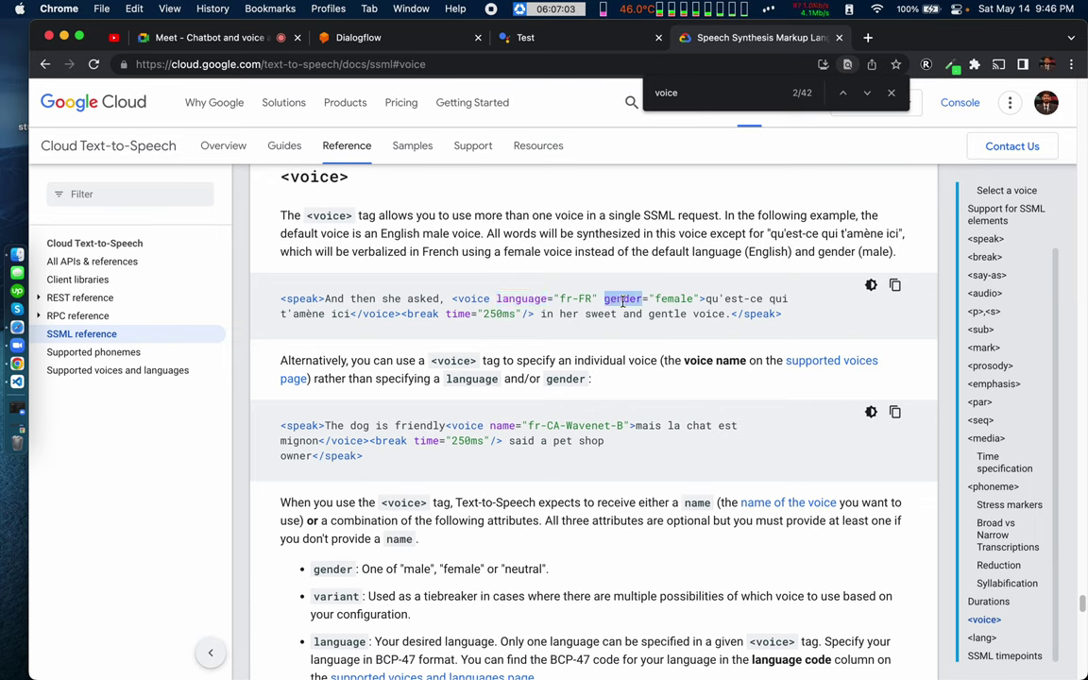
double_click(673, 299)
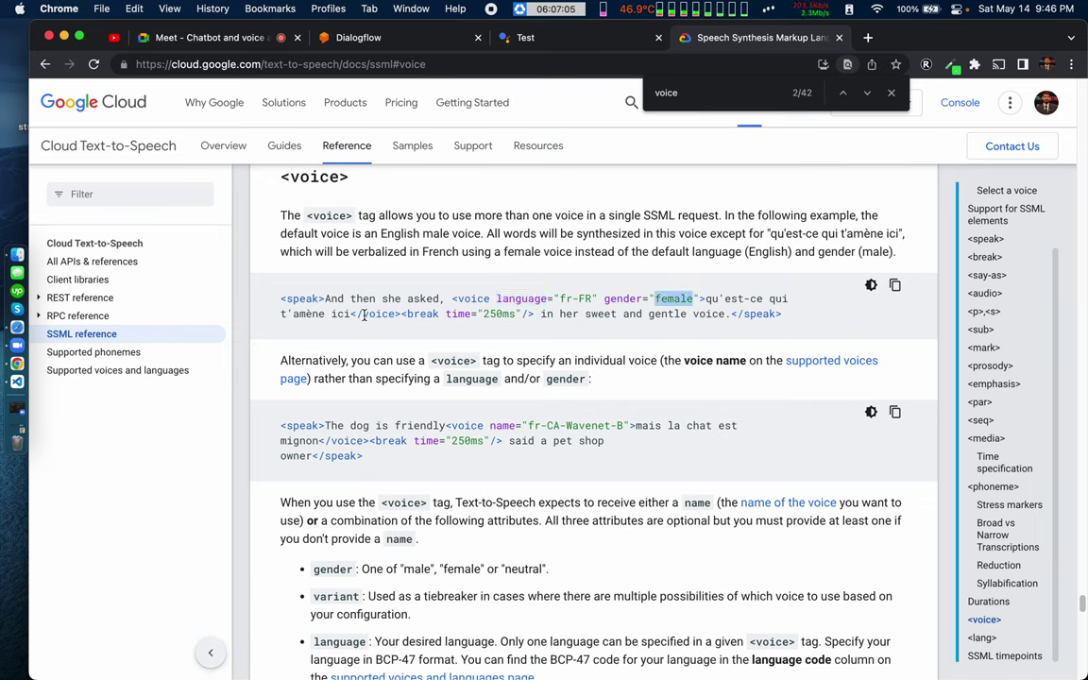
drag(362, 316, 406, 315)
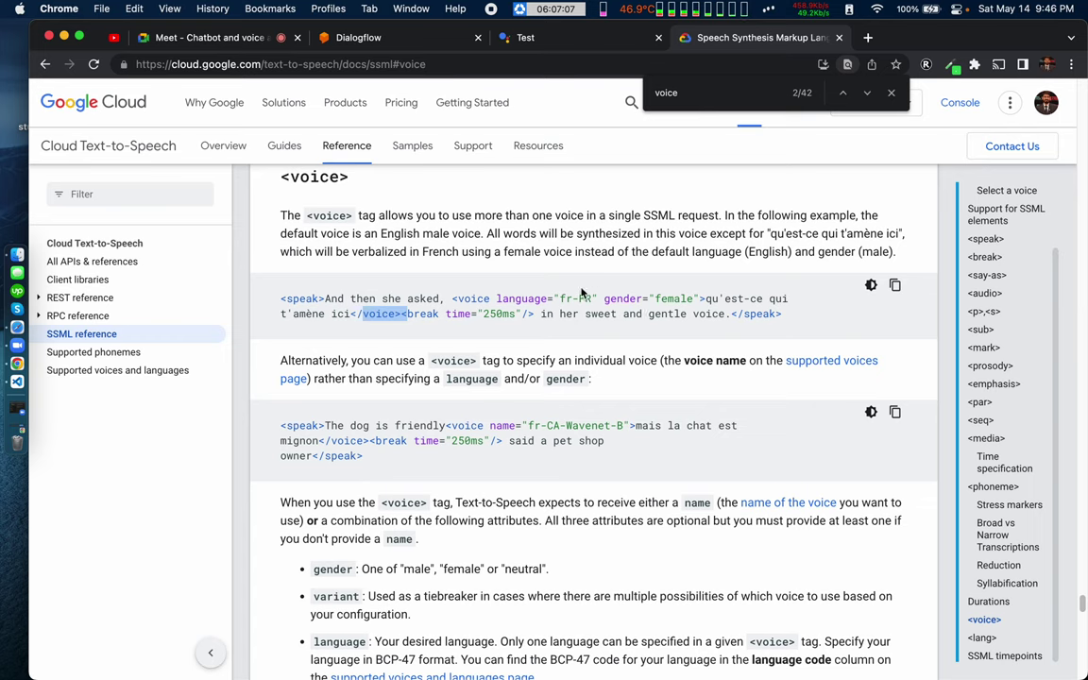
drag(451, 299, 401, 312)
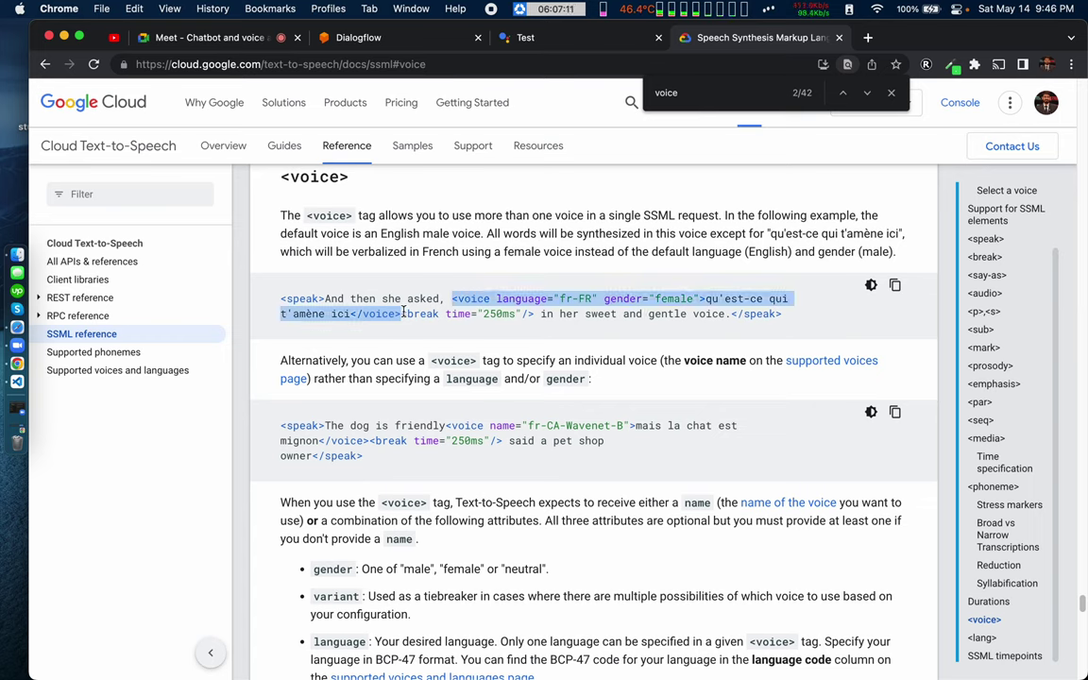
click(383, 382)
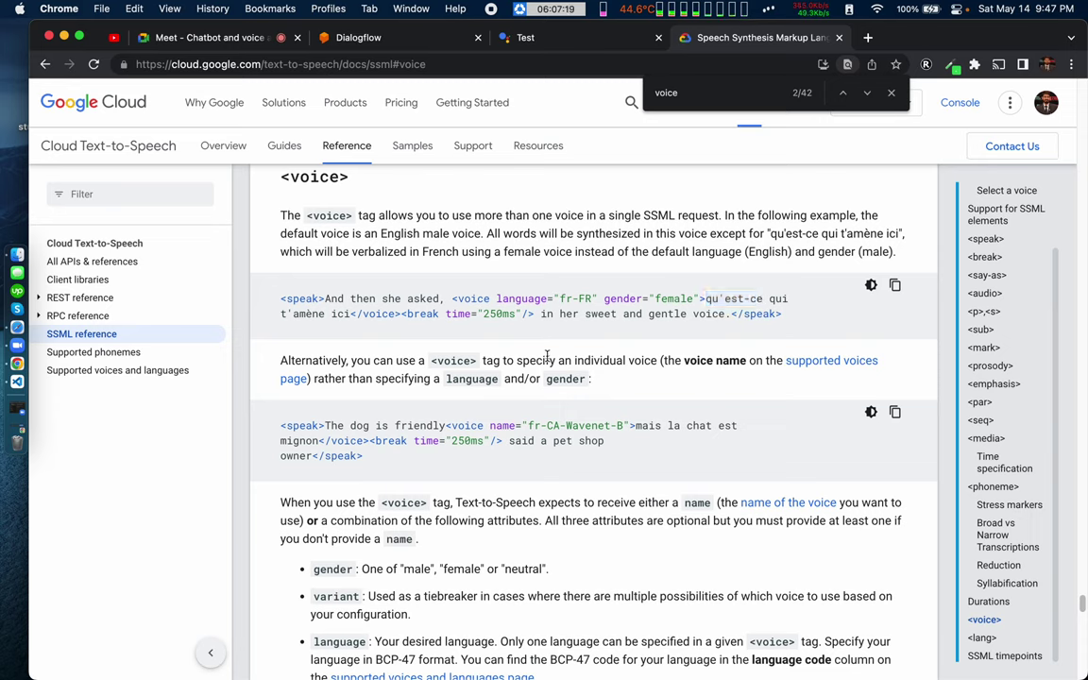
drag(326, 441, 374, 441)
drag(632, 426, 742, 429)
click(743, 432)
drag(530, 426, 623, 426)
click(494, 484)
scroll(551, 545, down, 3)
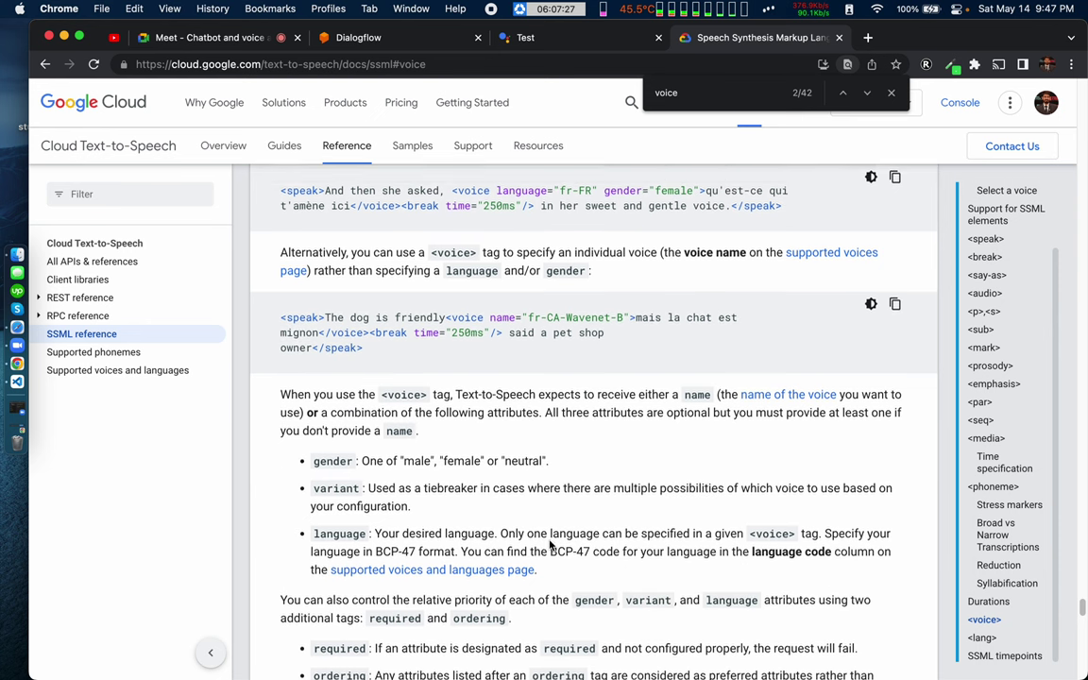
double_click(331, 435)
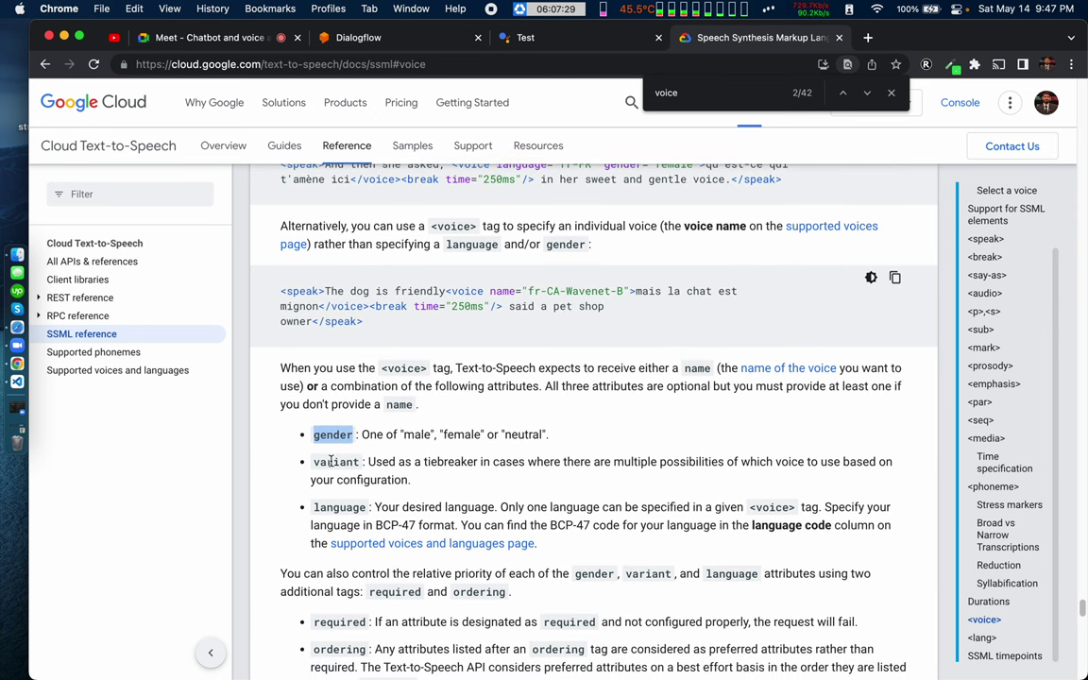
double_click(333, 462)
double_click(338, 507)
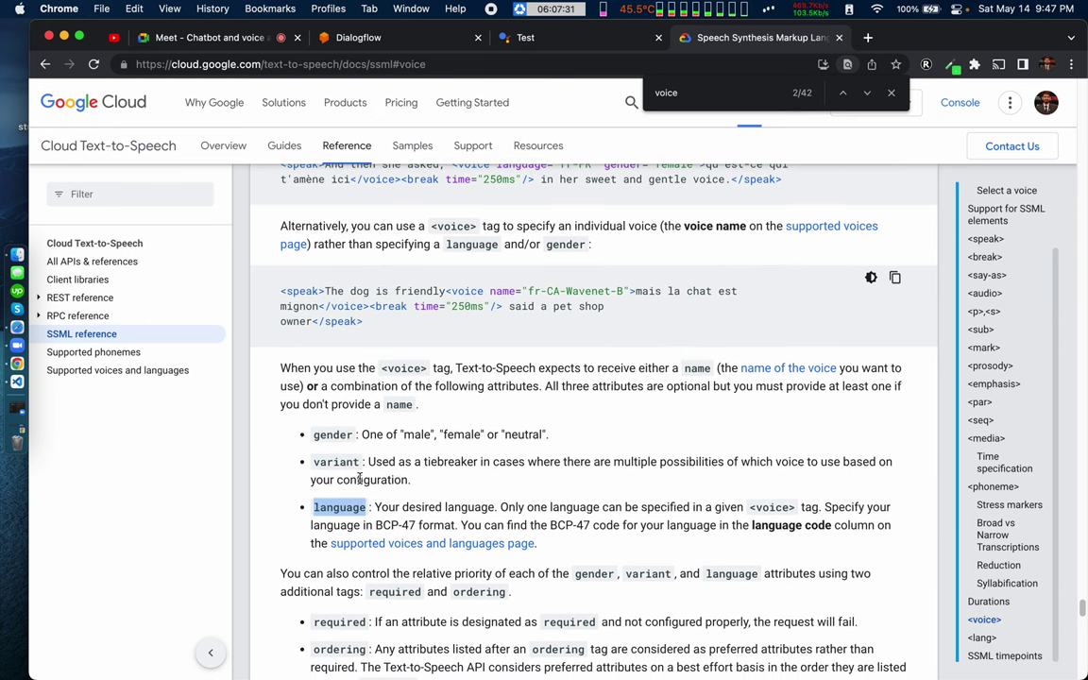
click(394, 457)
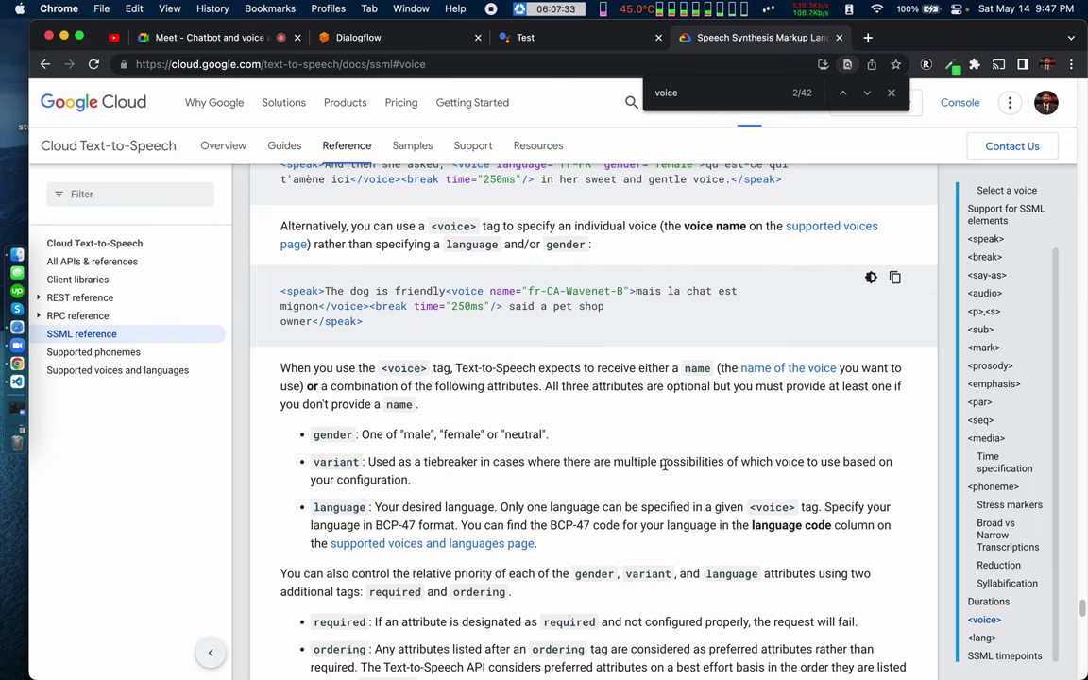
double_click(338, 462)
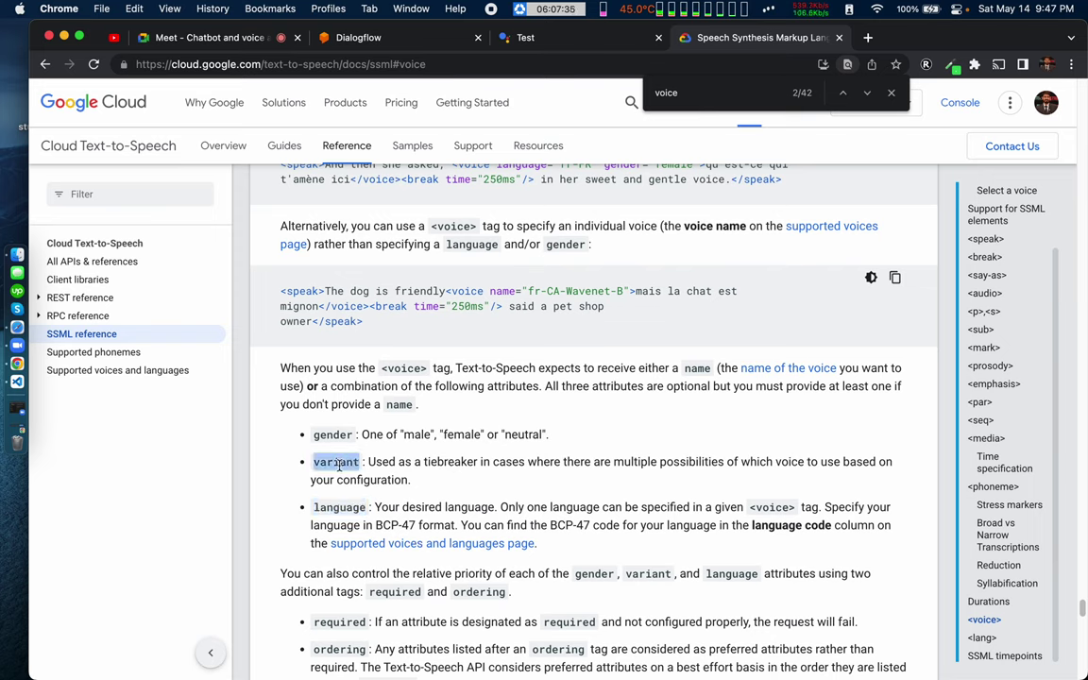
triple_click(643, 463)
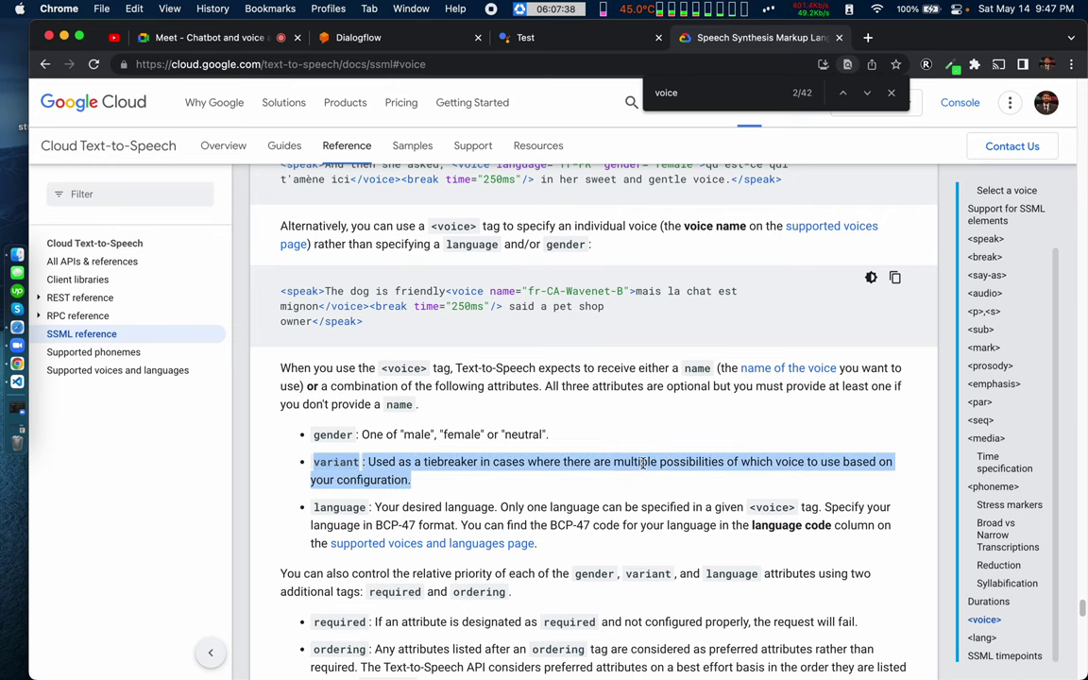
click(826, 229)
Step: Search the supported voices page for 'english'
scroll(403, 450, down, 5)
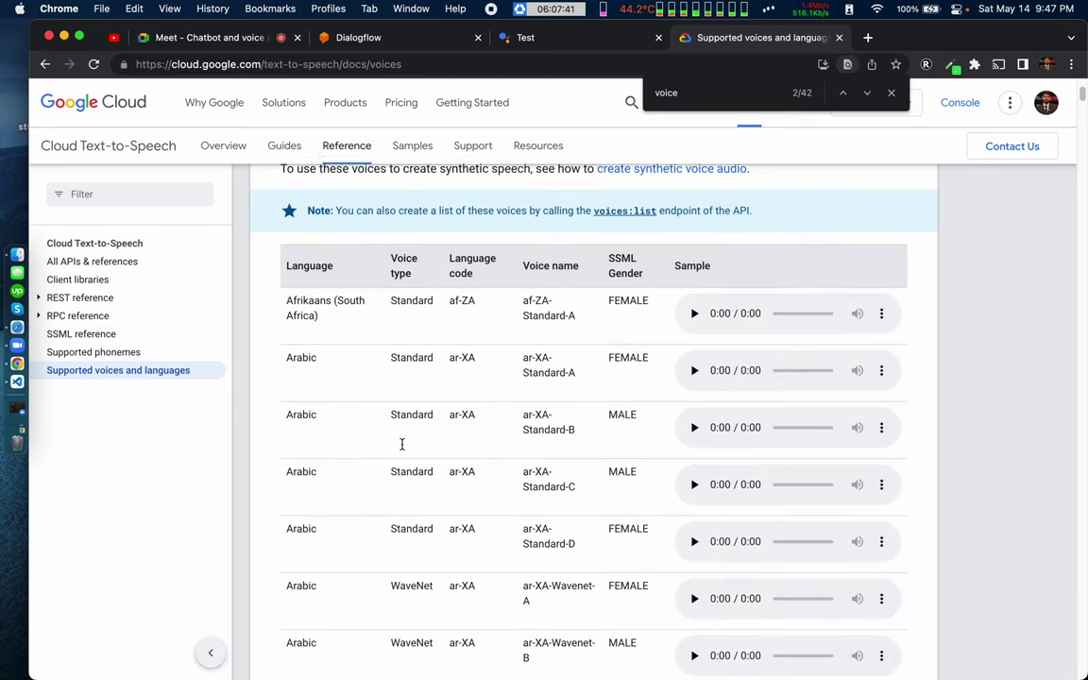
scroll(328, 523, down, 10)
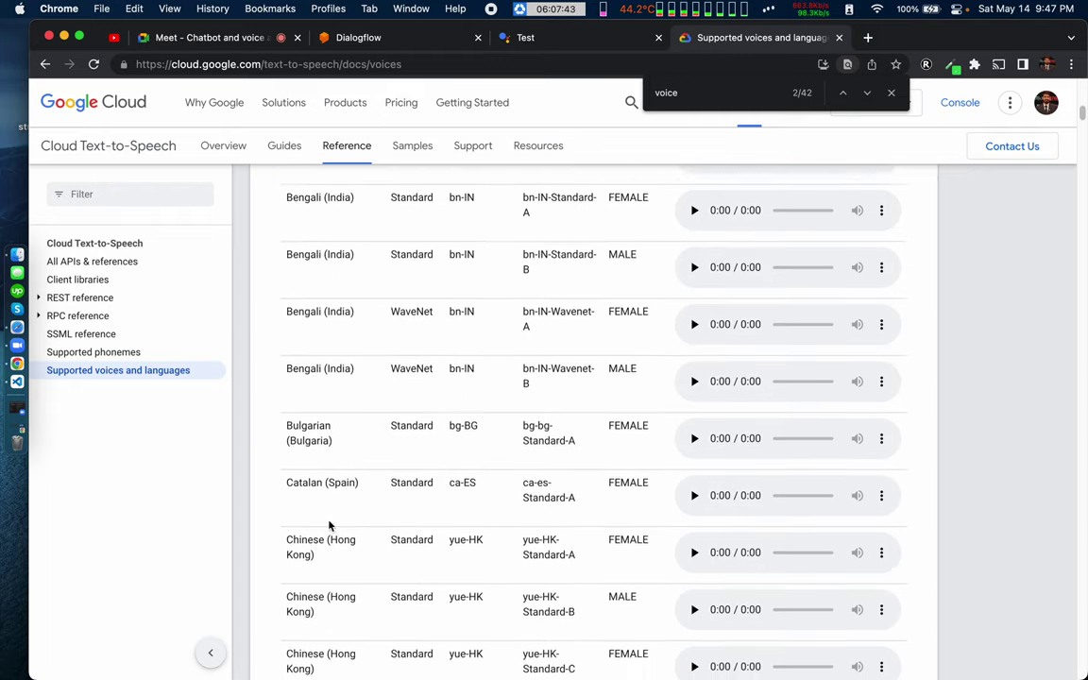
scroll(328, 525, up, 15)
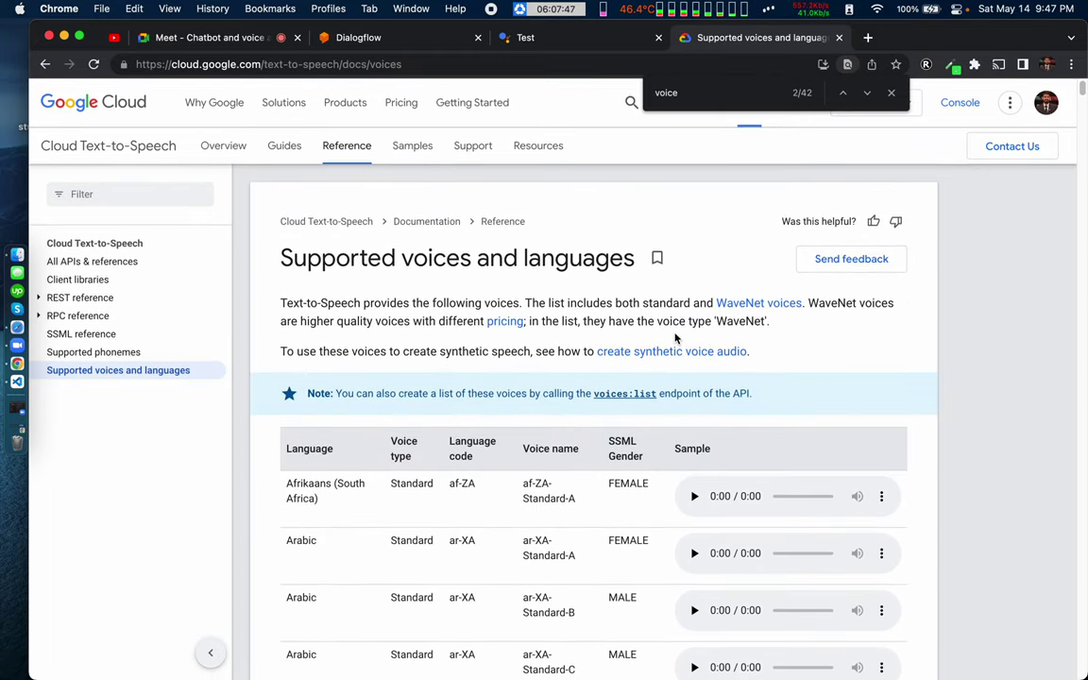
scroll(520, 485, down, 2)
key(super+f)
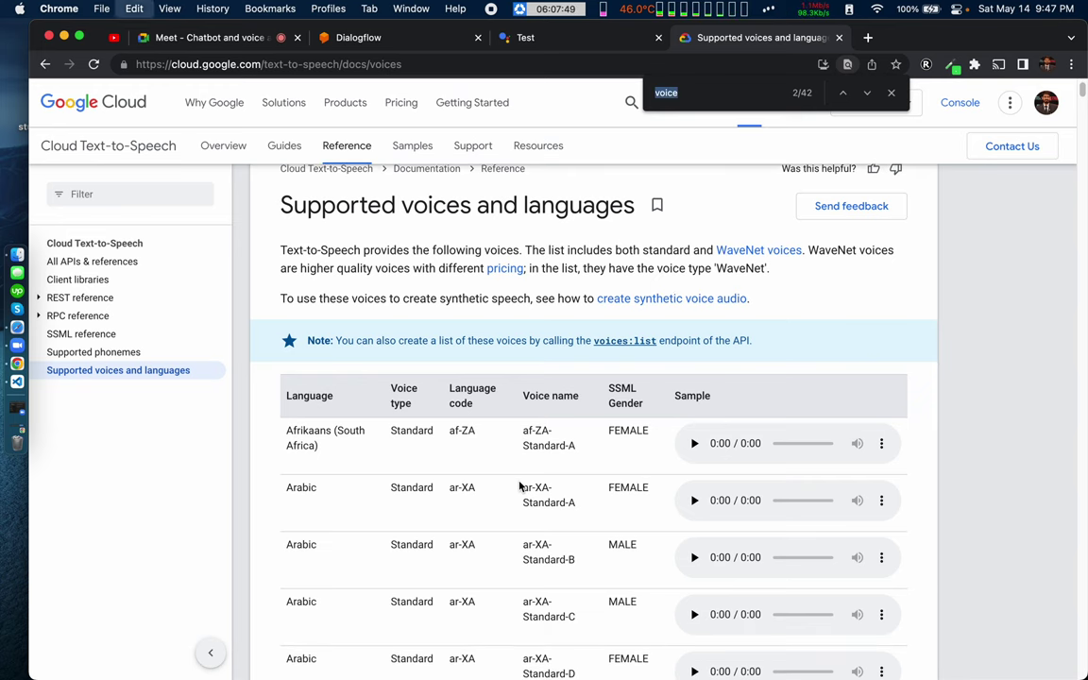
text(englis)
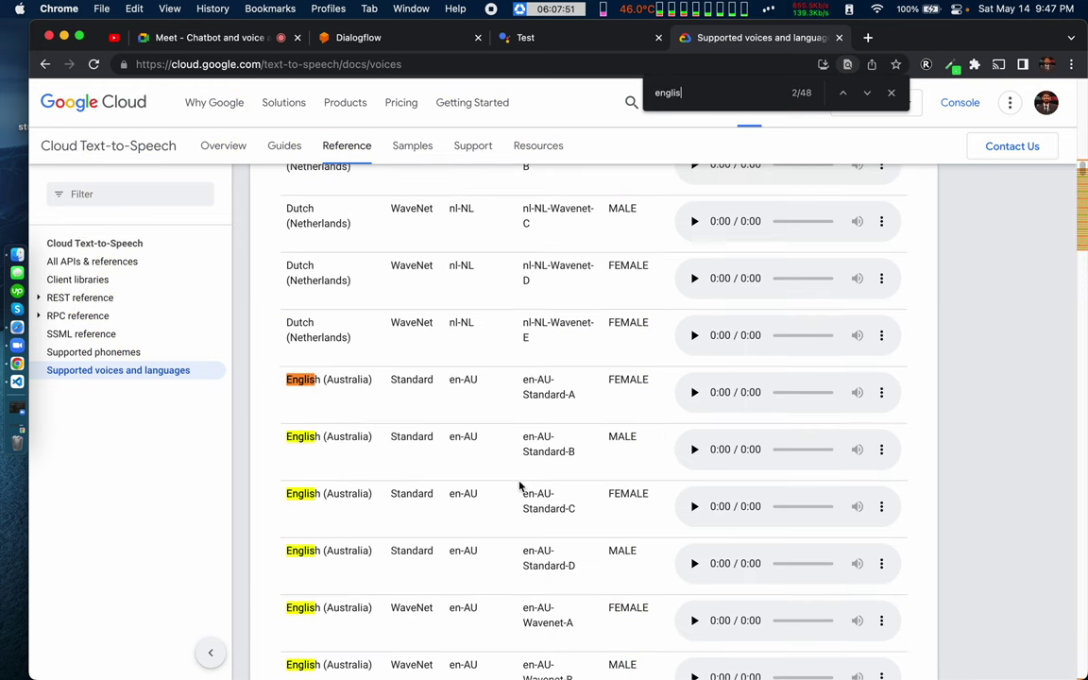
text(h)
Step: Play the en-AU-Standard-A, en-US-Standard-C and en-US-Standard-A samples, highlighting the en-US Standard C–E rows
scroll(528, 416, down, 2)
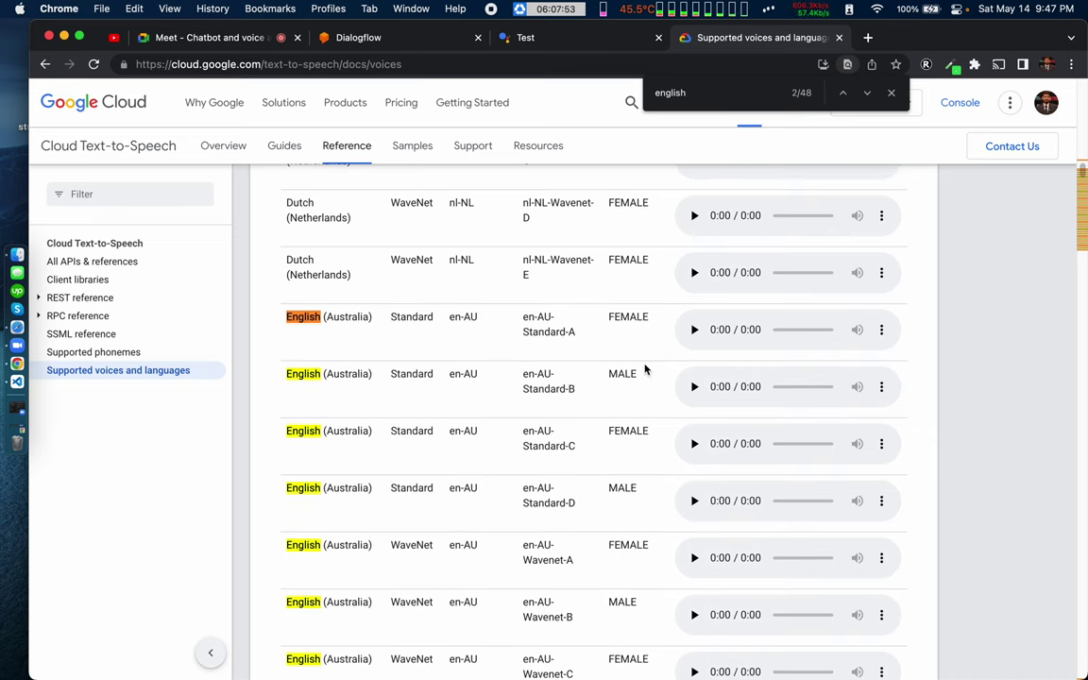
click(696, 328)
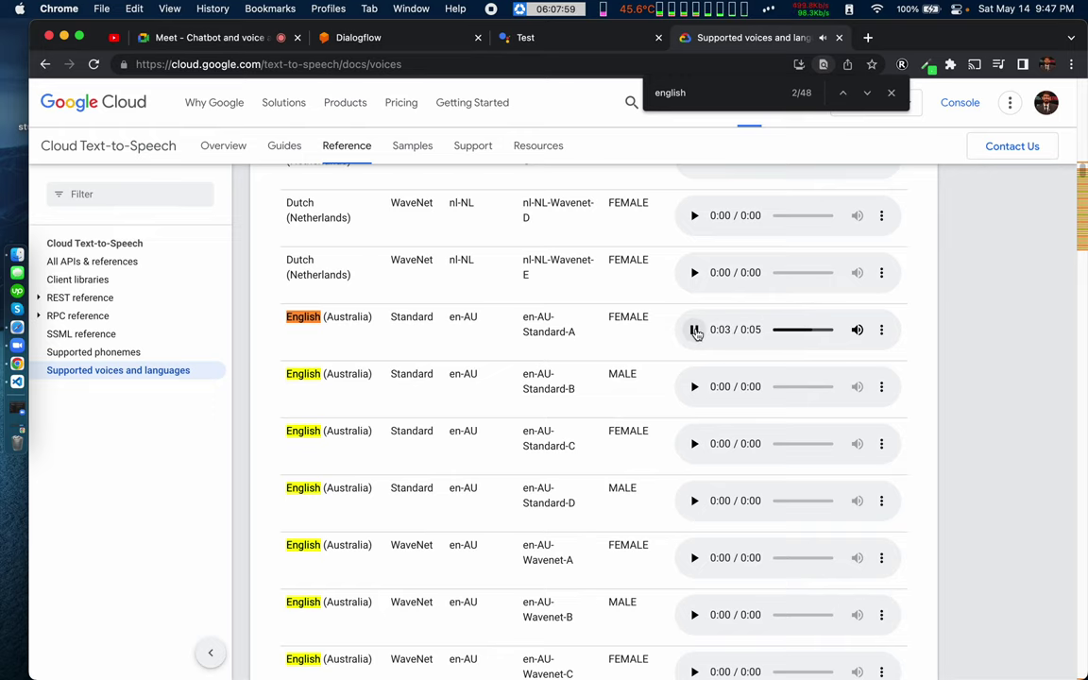
scroll(437, 556, down, 20)
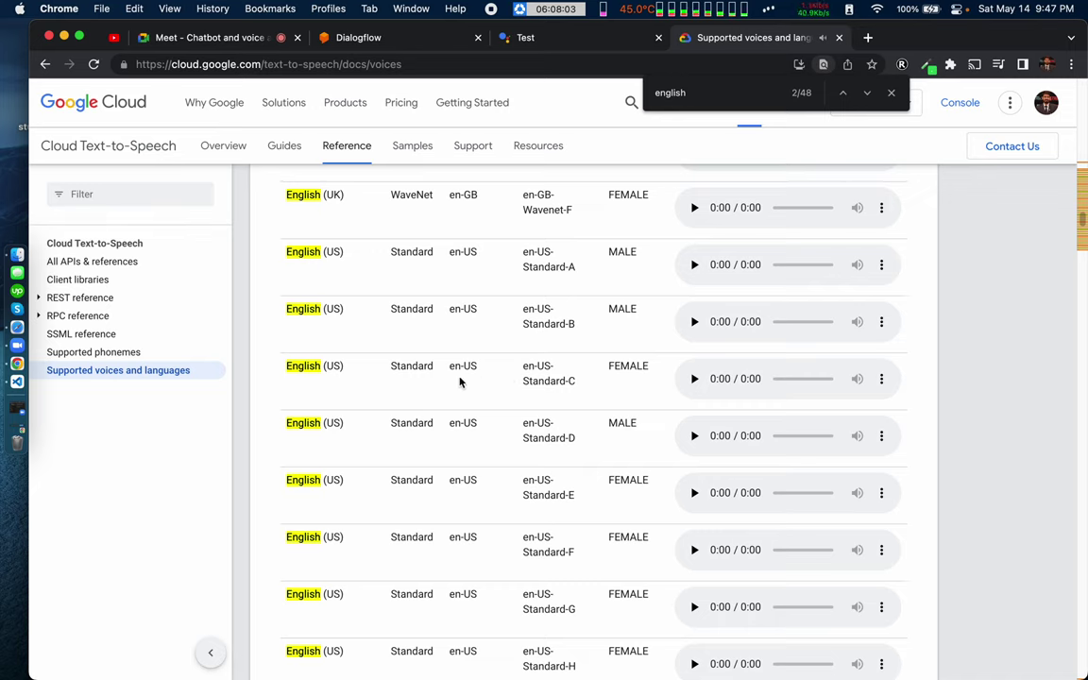
click(696, 379)
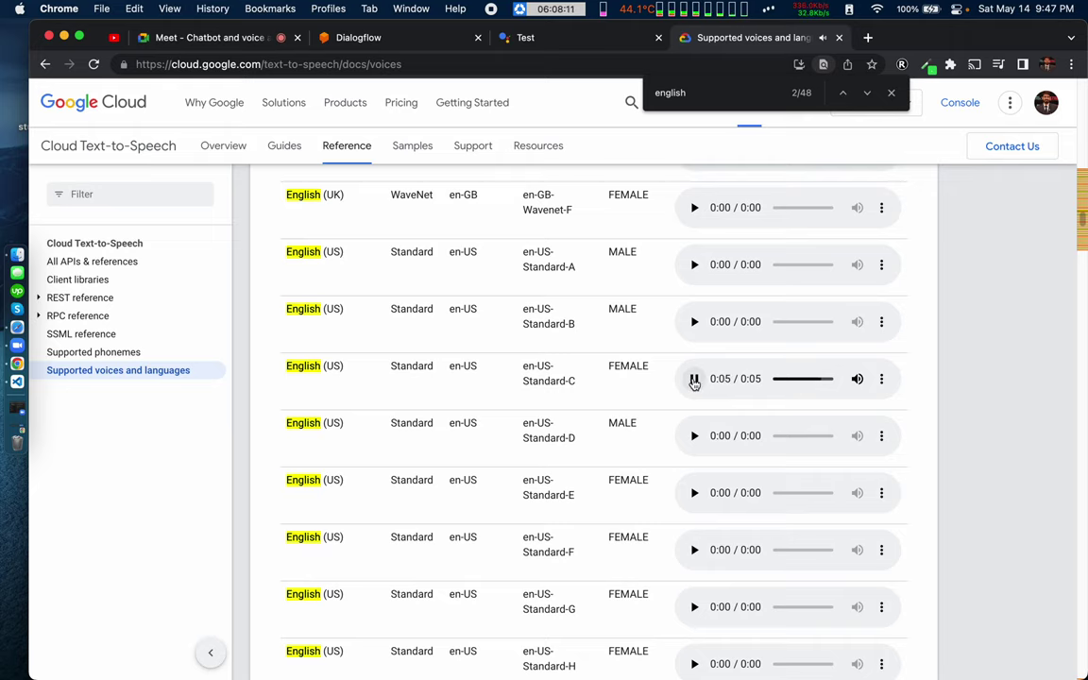
scroll(548, 528, down, 2)
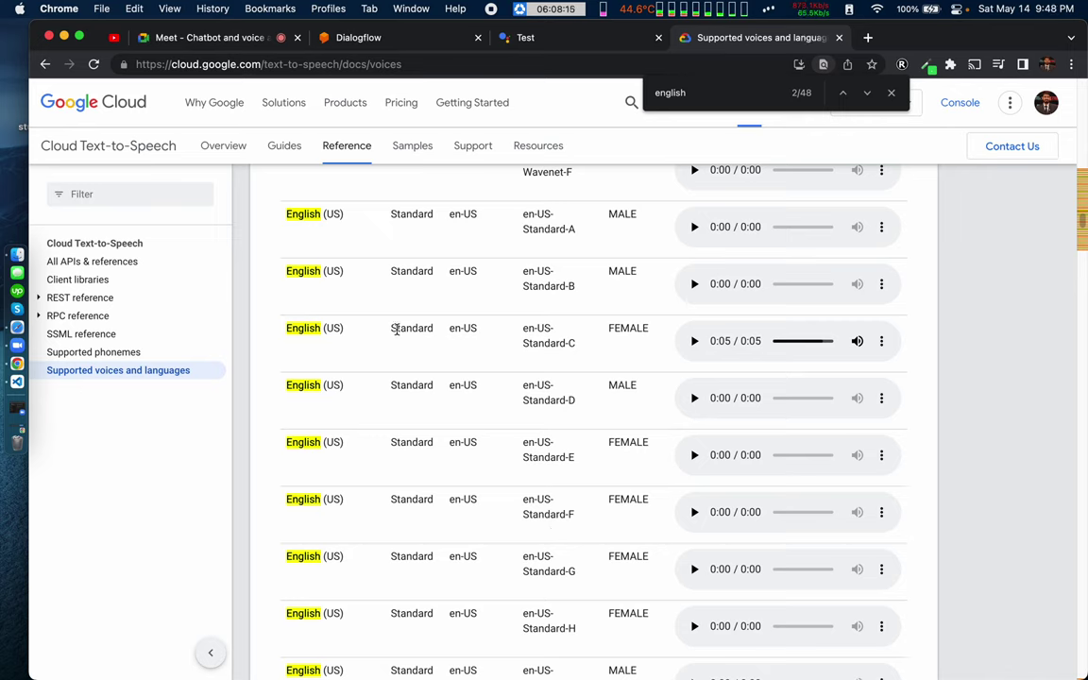
drag(395, 327, 638, 385)
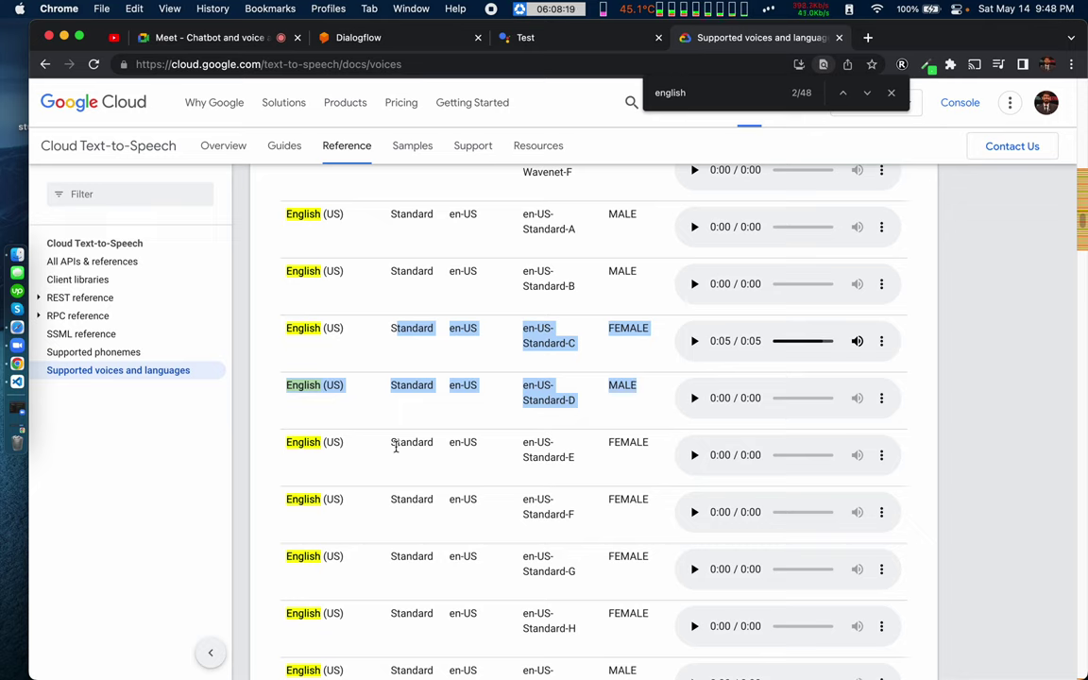
drag(397, 444, 620, 464)
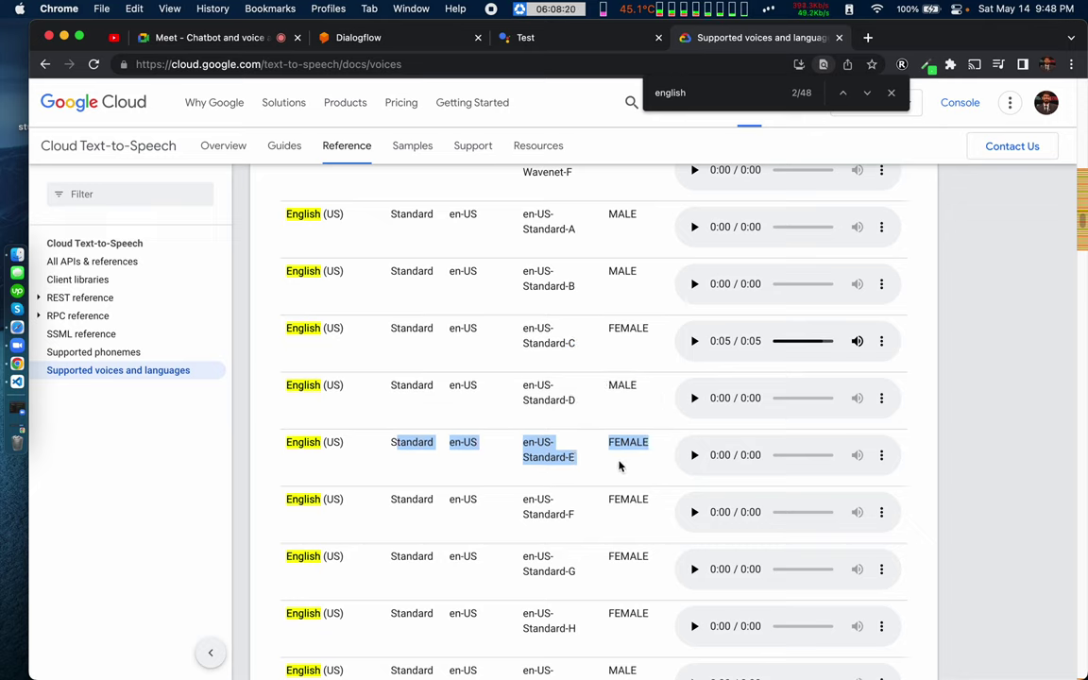
double_click(551, 461)
scroll(487, 307, up, 2)
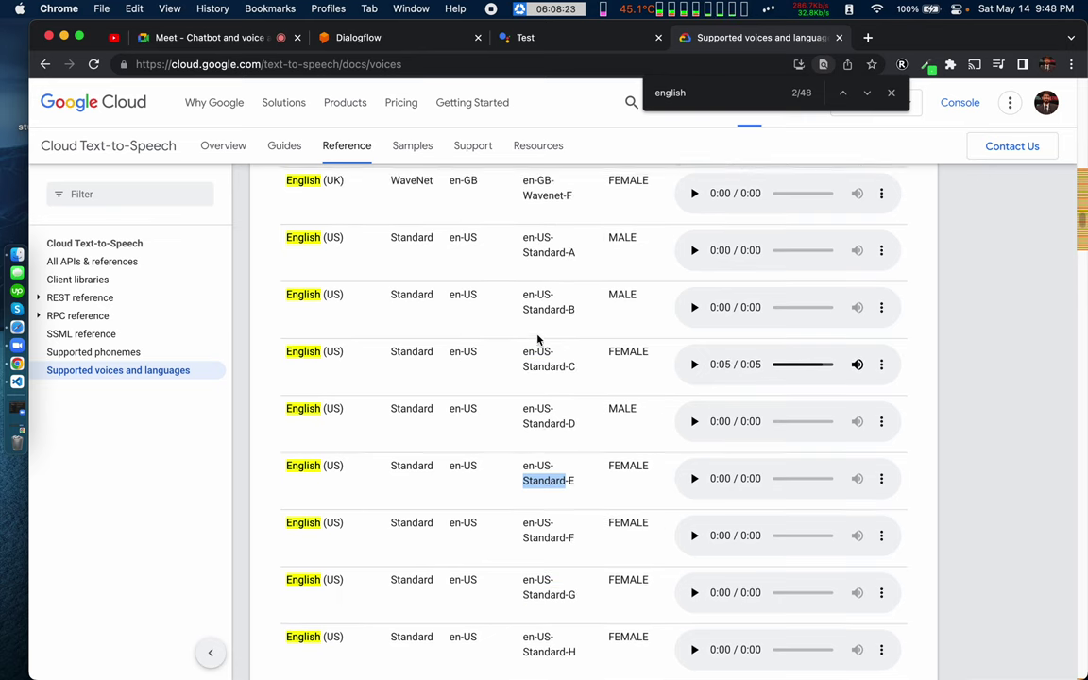
click(694, 304)
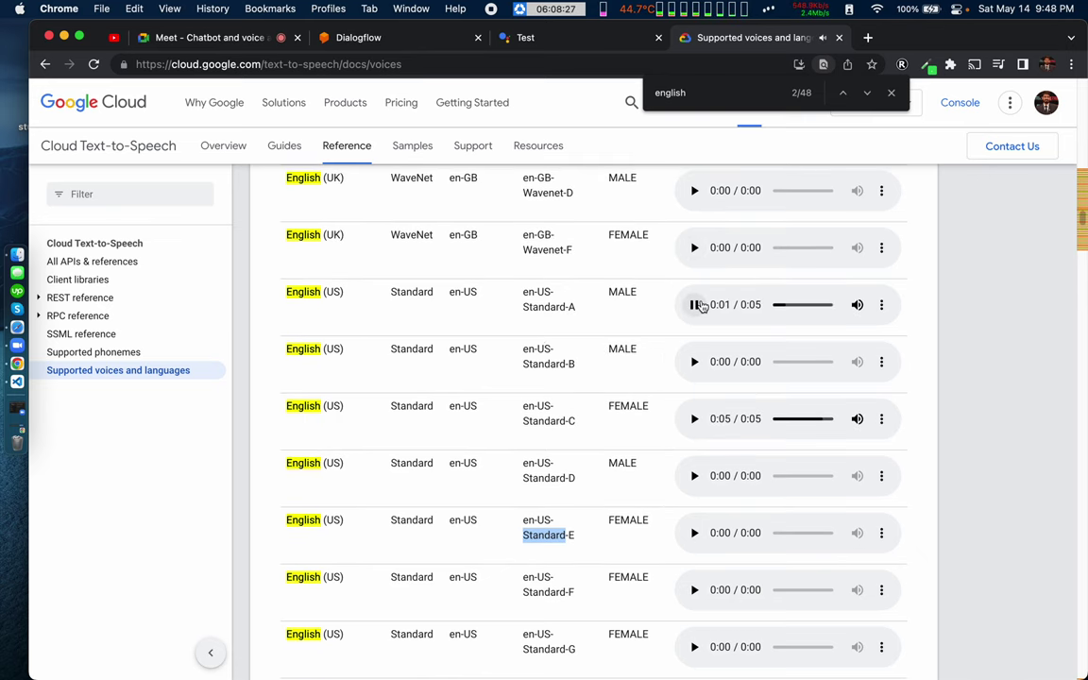
Step: Scroll down to the en-US WaveNet voices and play the en-US-Wavenet-A sample
scroll(447, 308, down, 1)
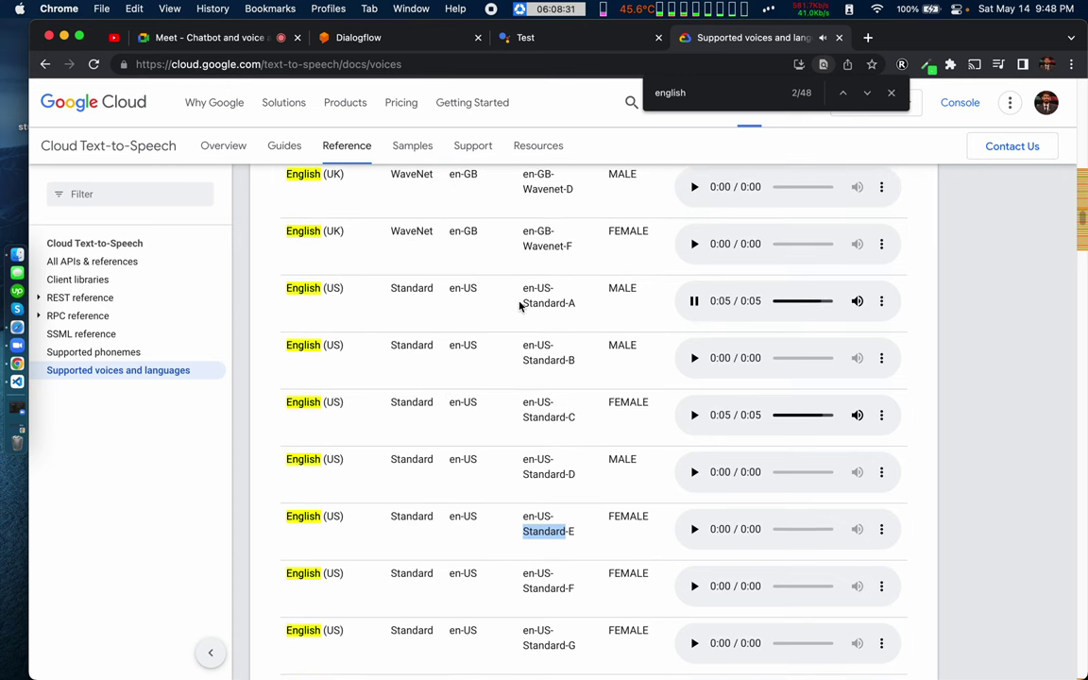
scroll(532, 468, down, 1)
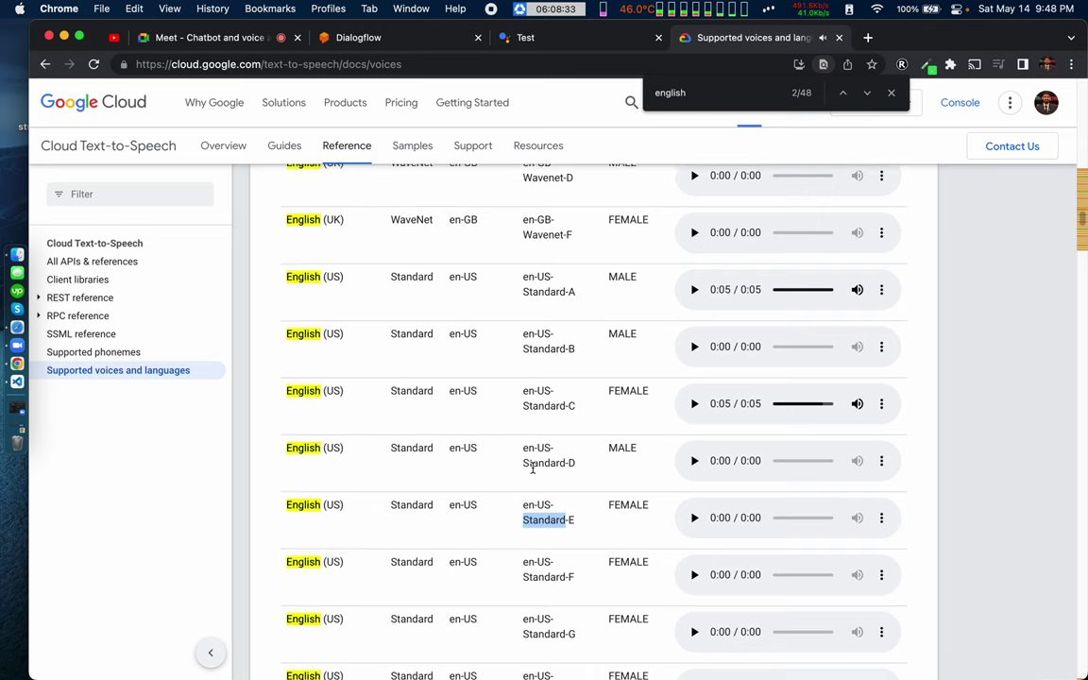
scroll(533, 467, down, 1)
scroll(545, 451, down, 5)
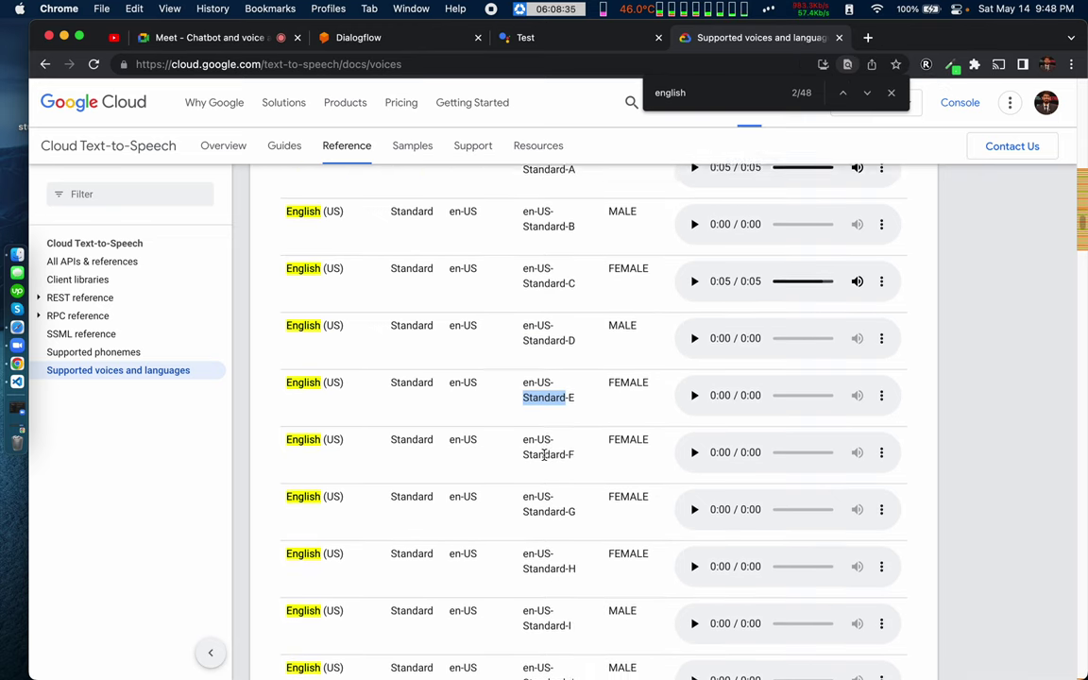
scroll(545, 457, down, 1)
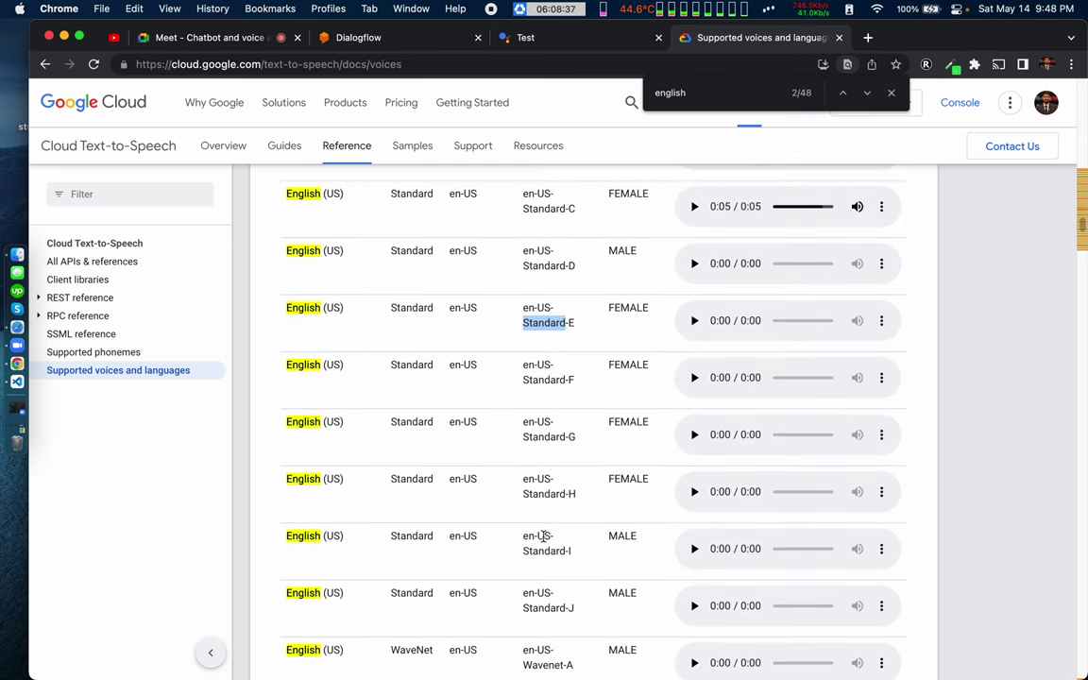
scroll(544, 537, down, 2)
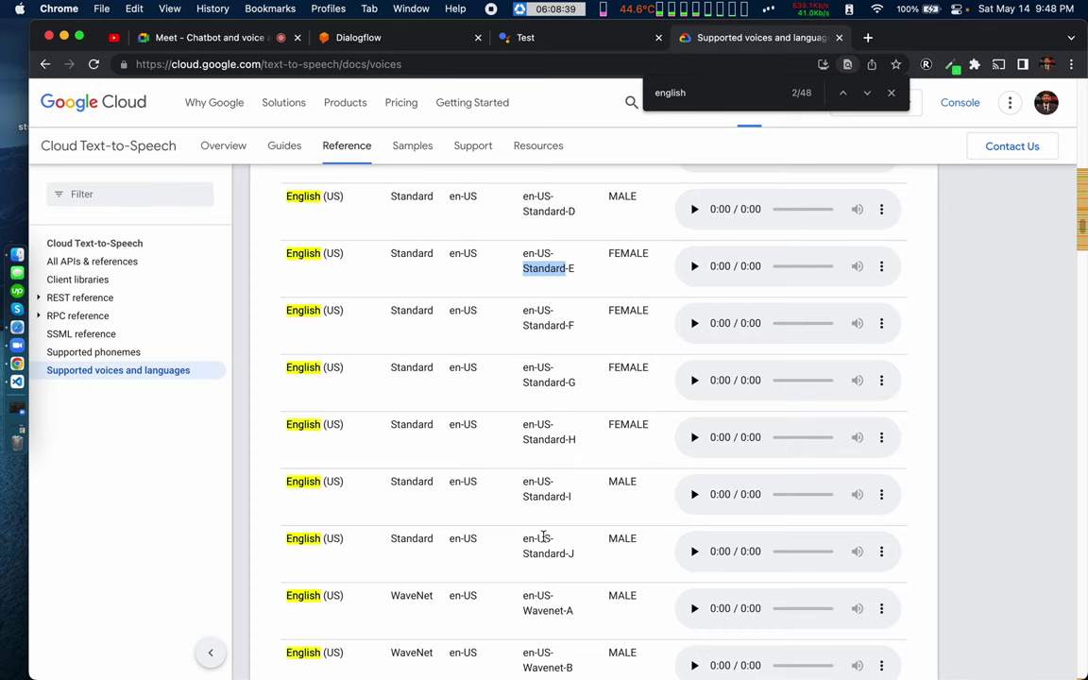
scroll(504, 456, down, 2)
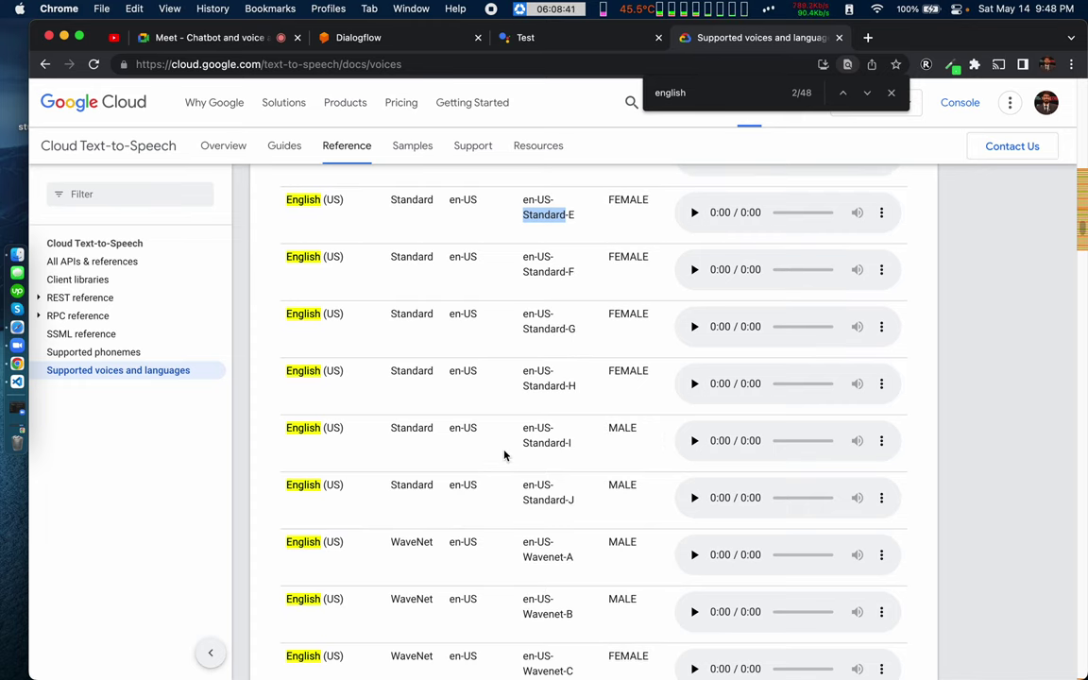
scroll(505, 456, down, 7)
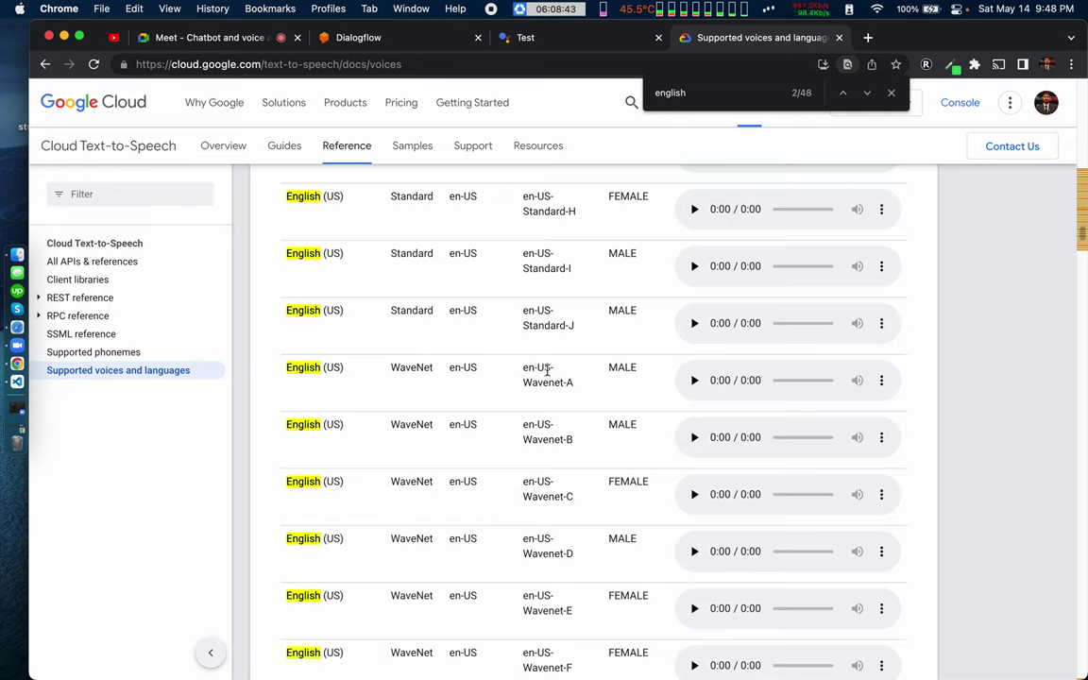
click(697, 381)
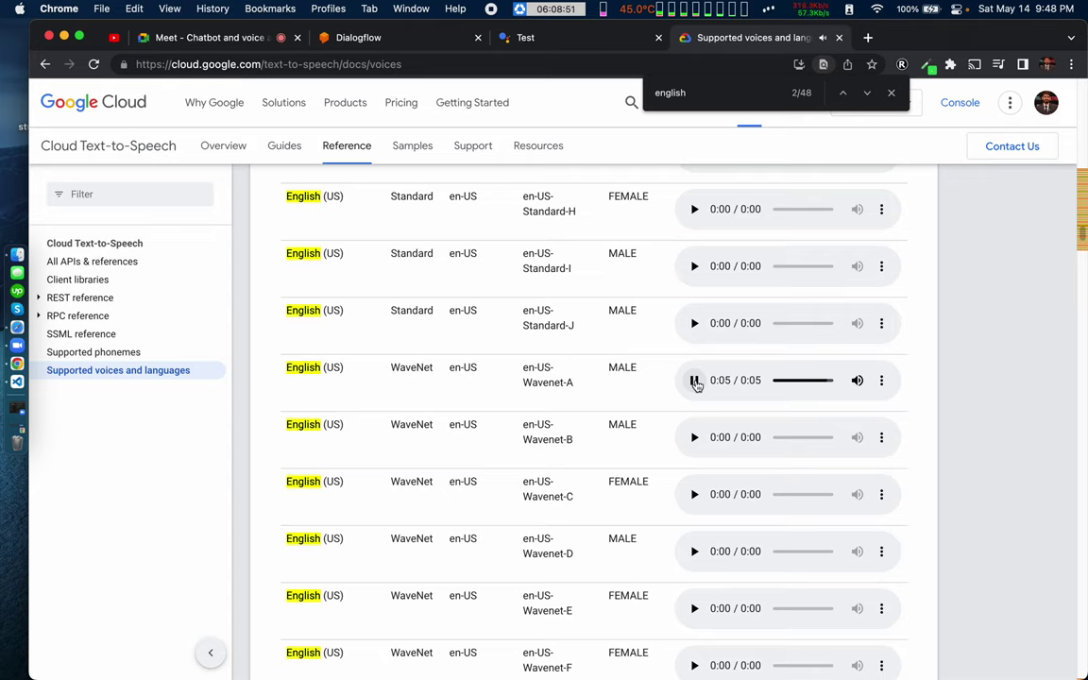
scroll(586, 409, up, 20)
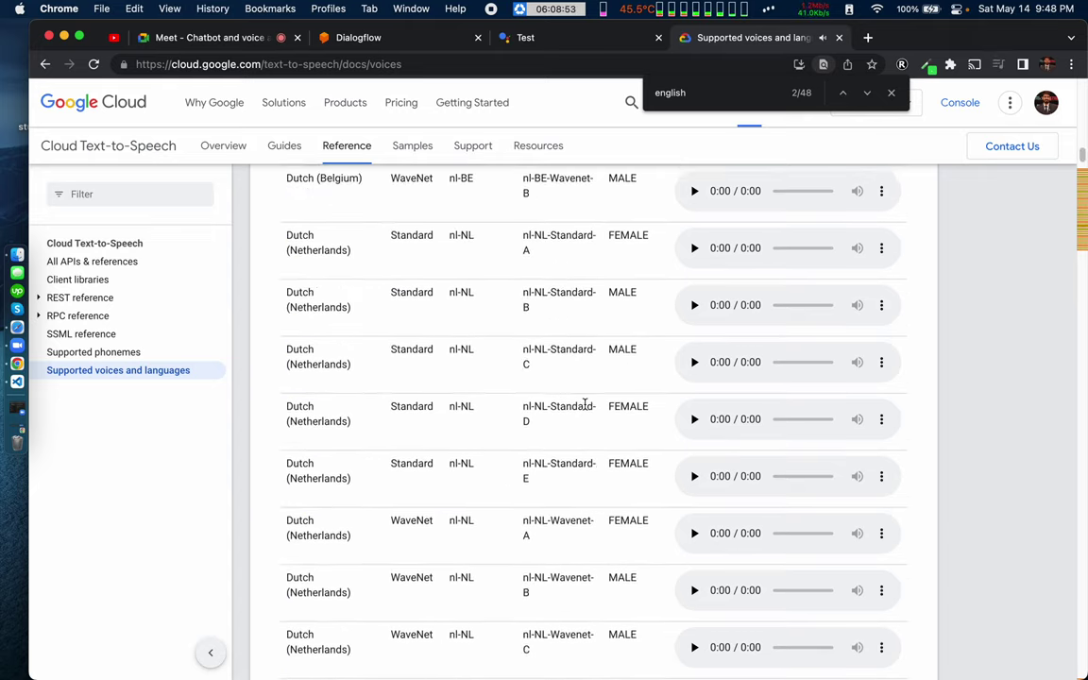
Step: Highlight the Voice name column heading, the first voice names, and the af-ZA language code
scroll(586, 408, up, 15)
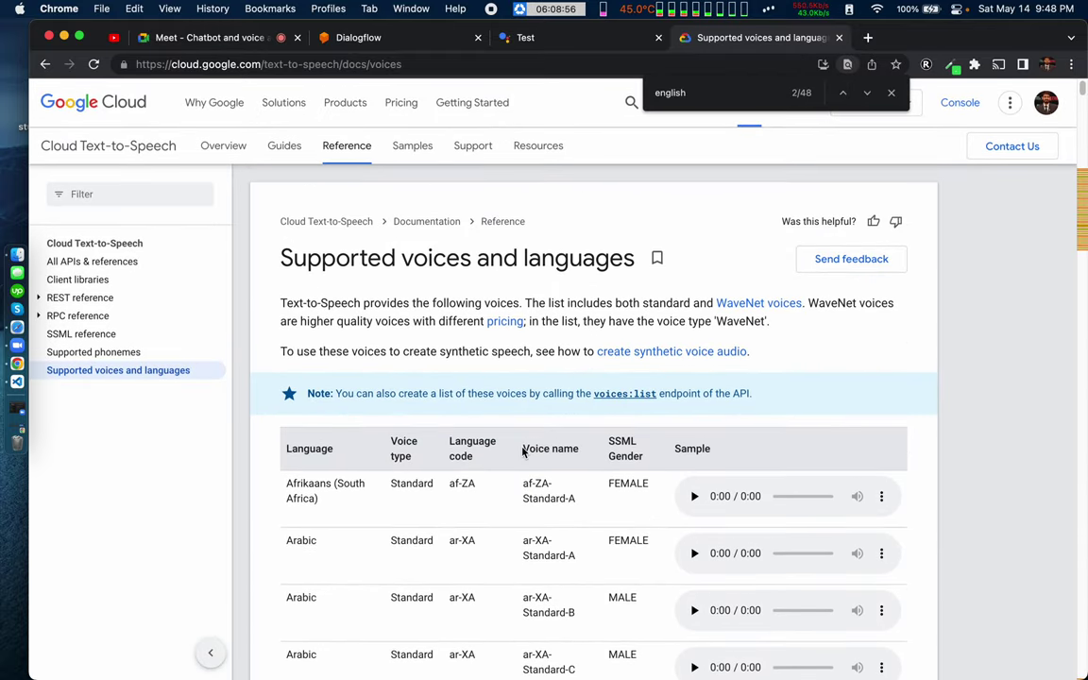
drag(523, 452, 582, 454)
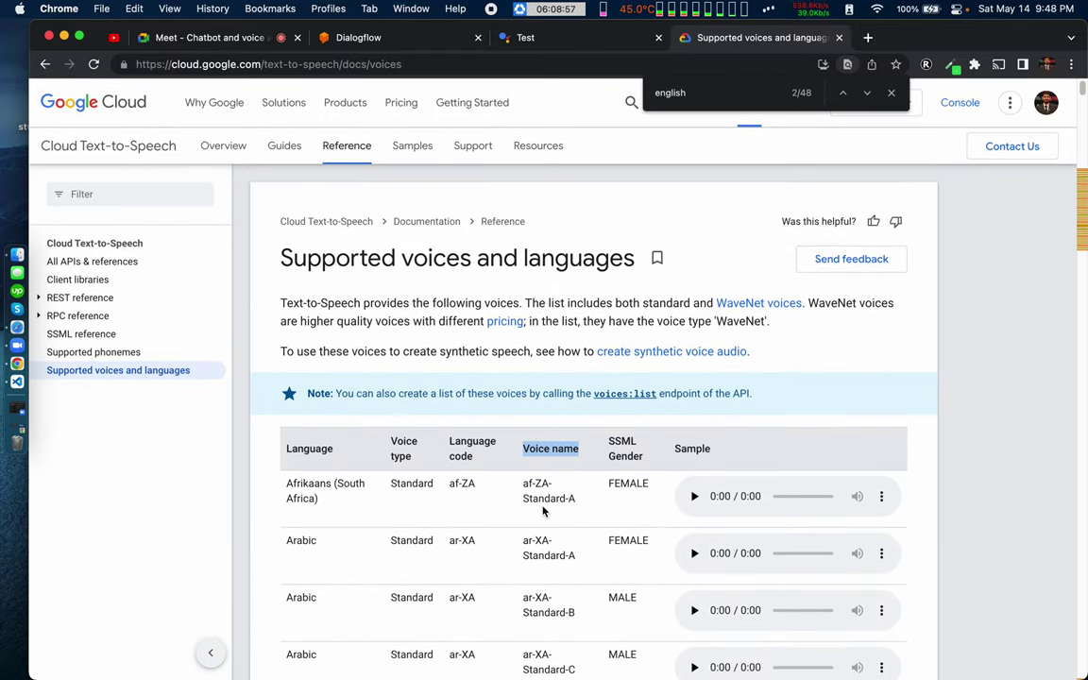
drag(537, 485, 557, 619)
click(557, 643)
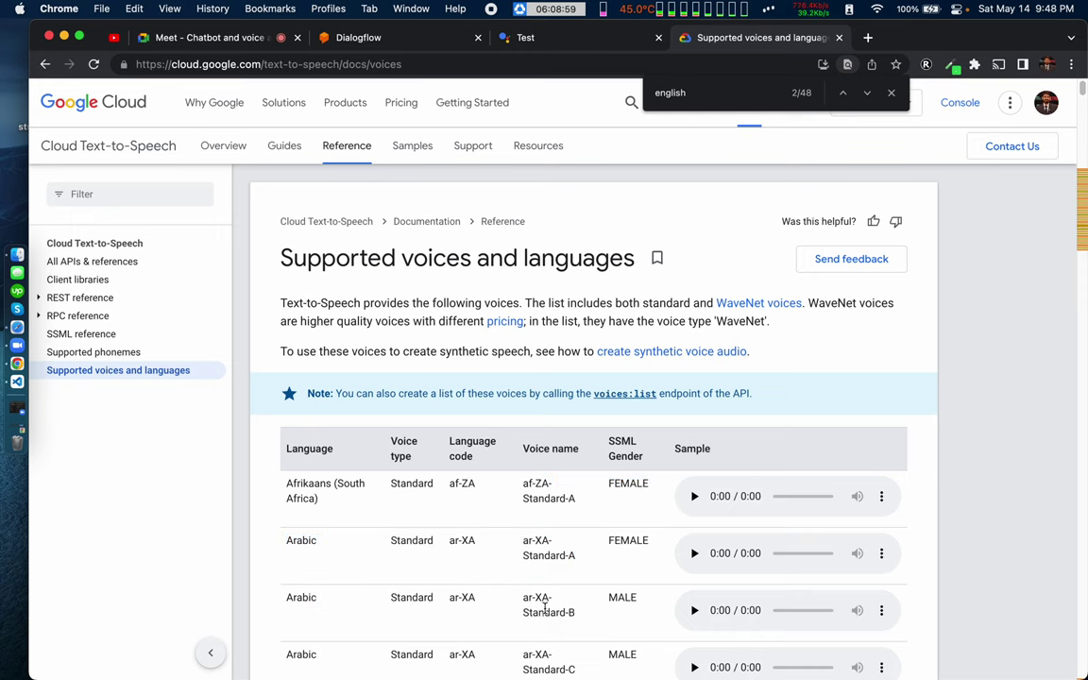
scroll(545, 607, down, 2)
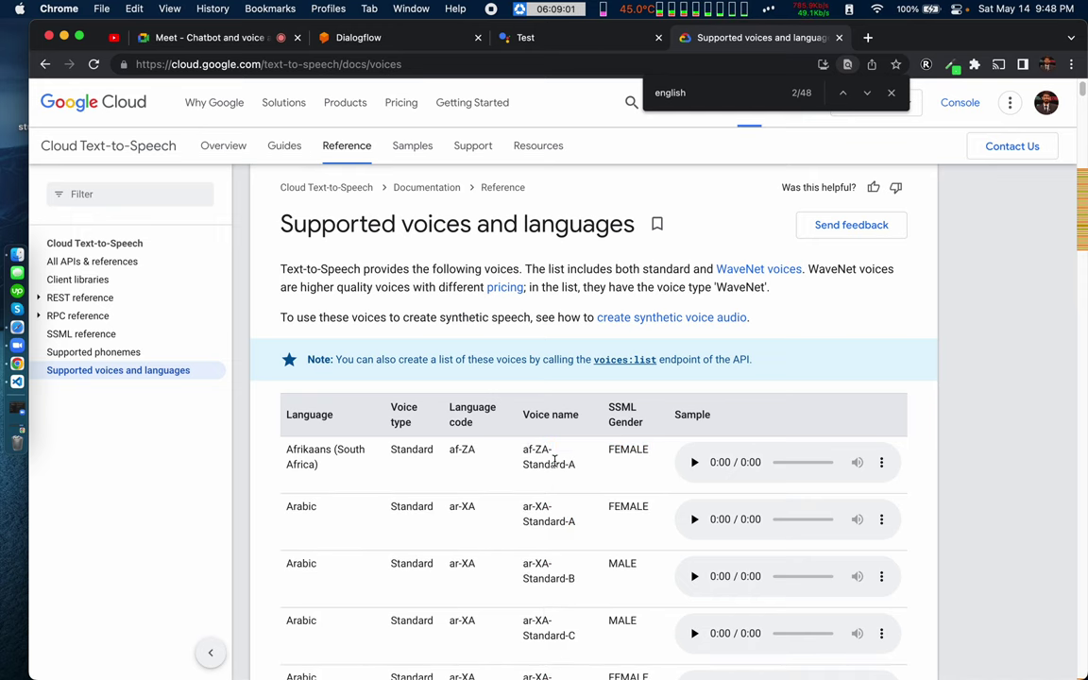
drag(450, 454, 477, 454)
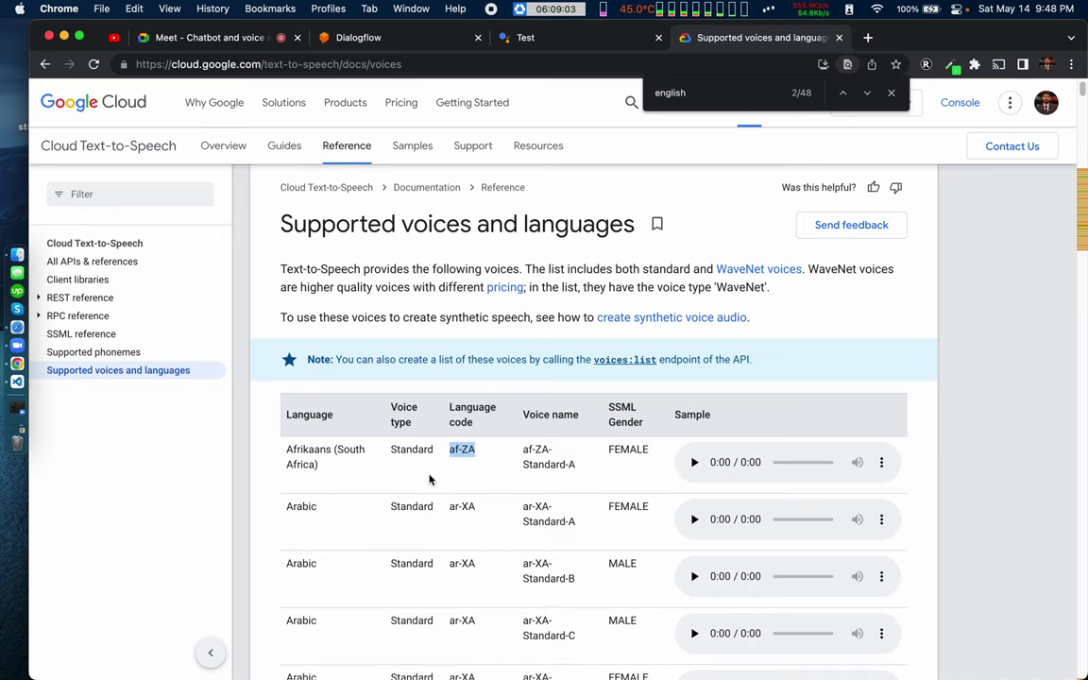
Step: Check the Actions Console test reply, then go back to the SSML <voice> tag section
click(559, 36)
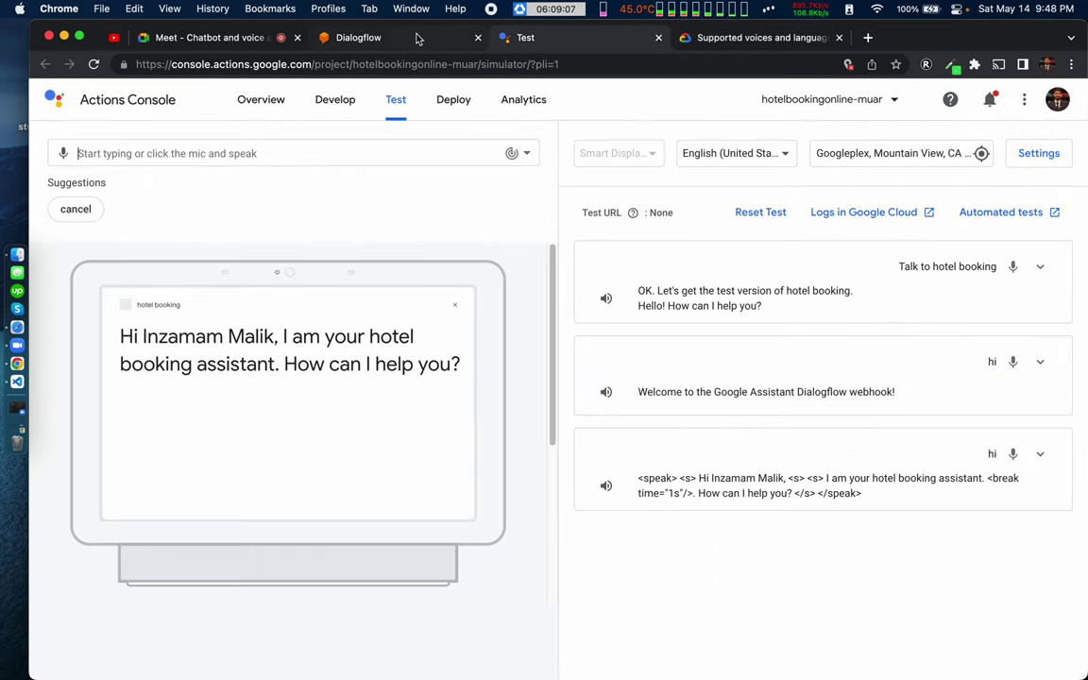
click(746, 39)
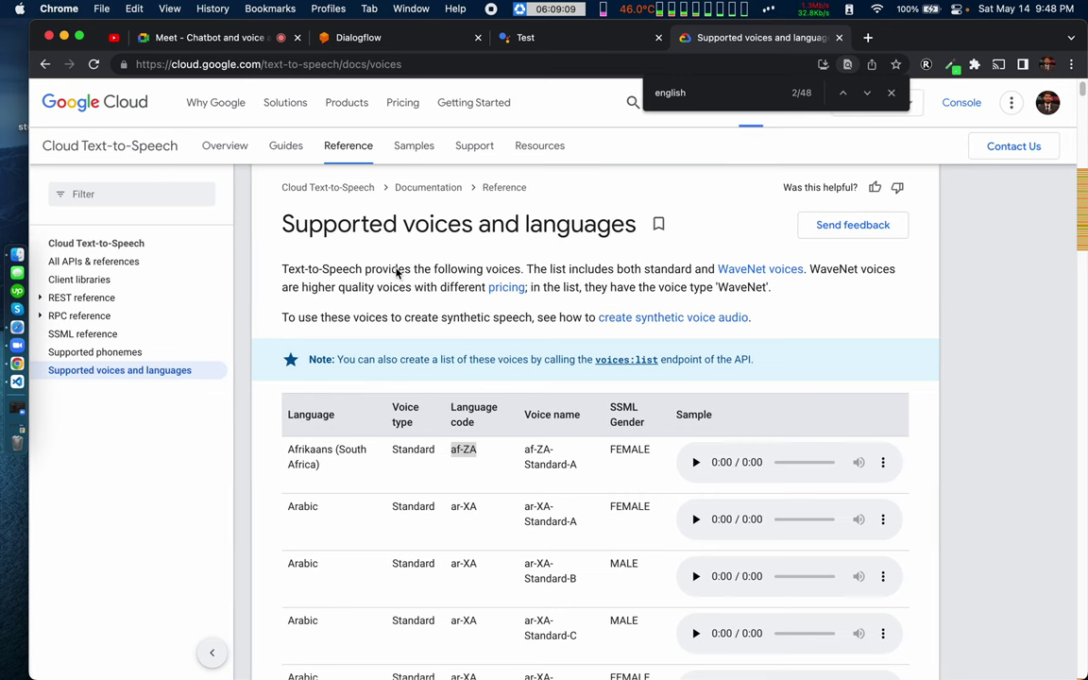
click(44, 64)
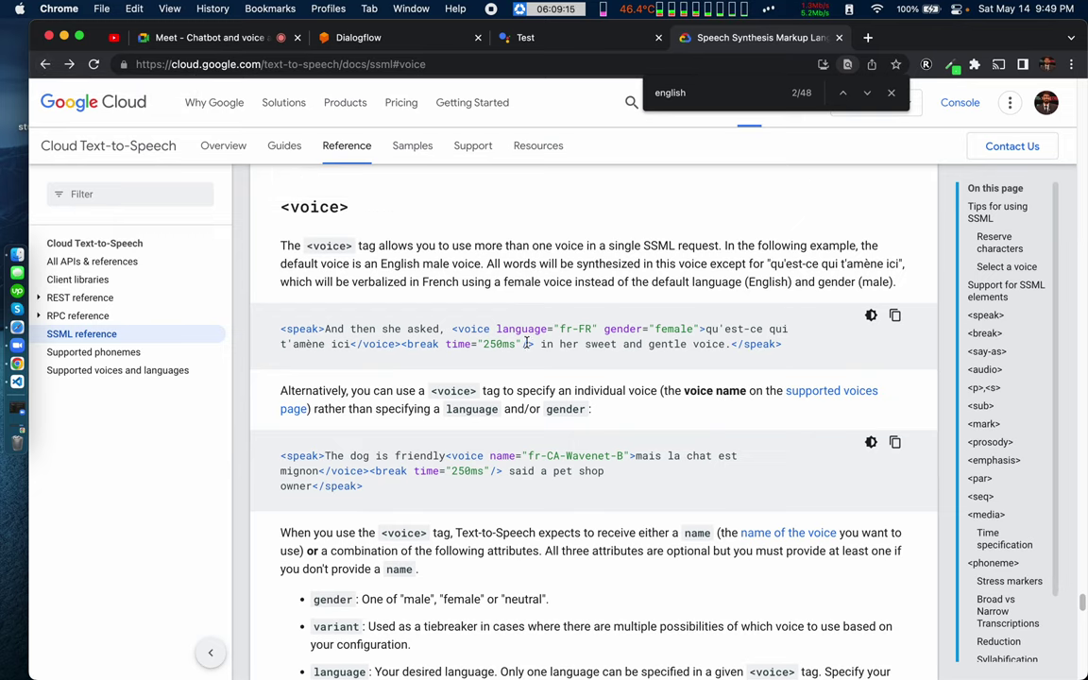
drag(525, 329, 596, 329)
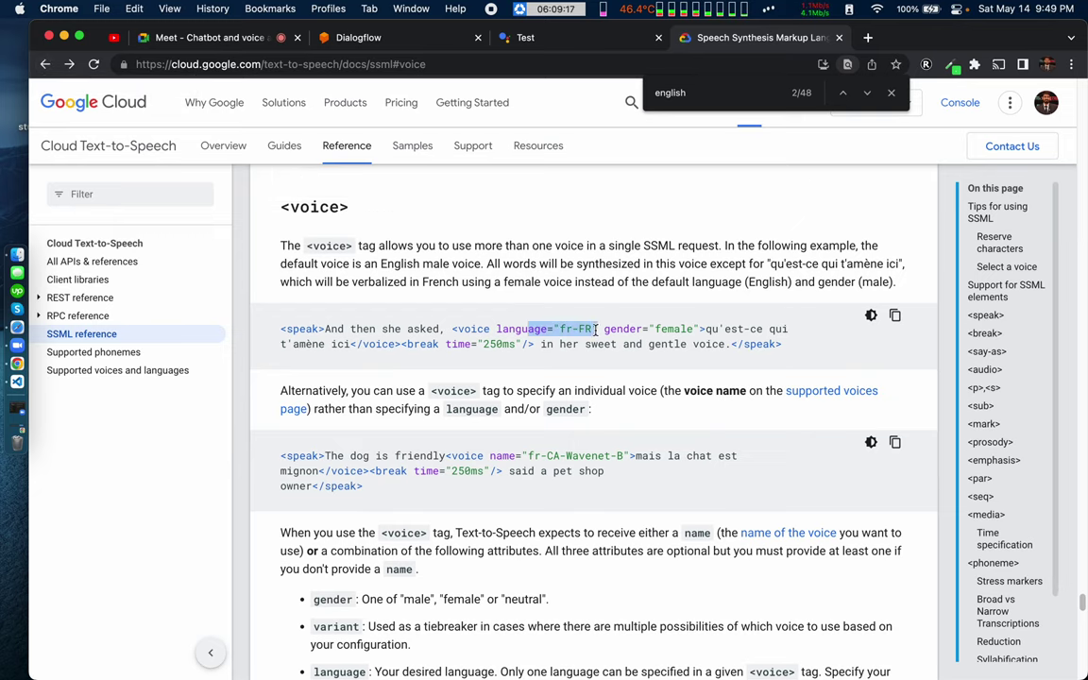
double_click(667, 328)
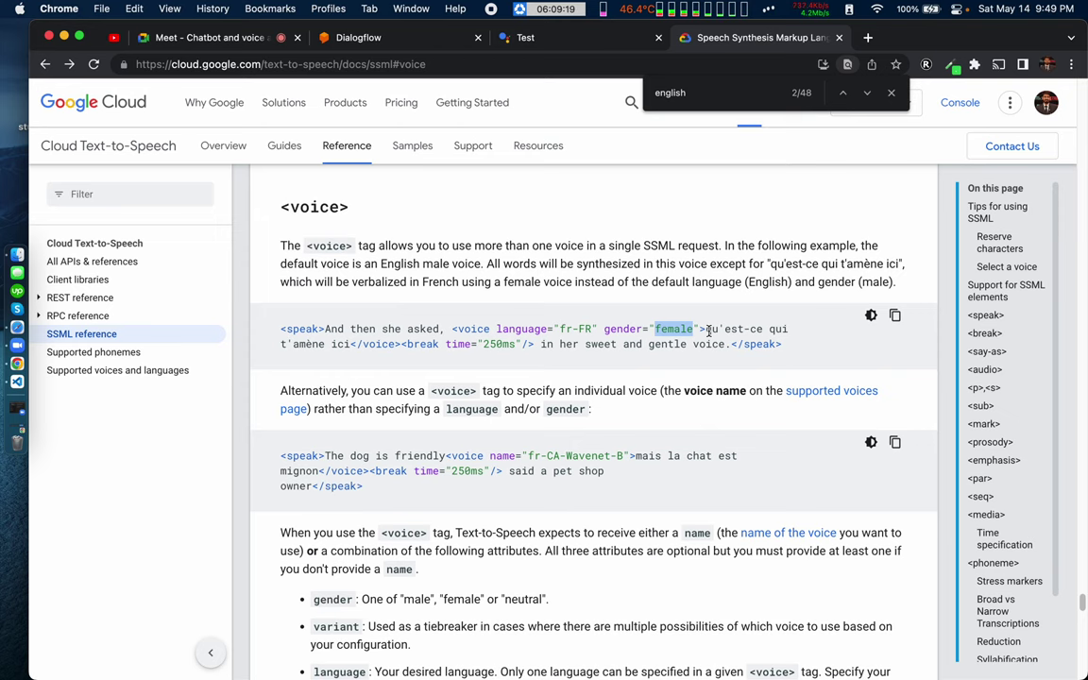
drag(707, 329, 788, 330)
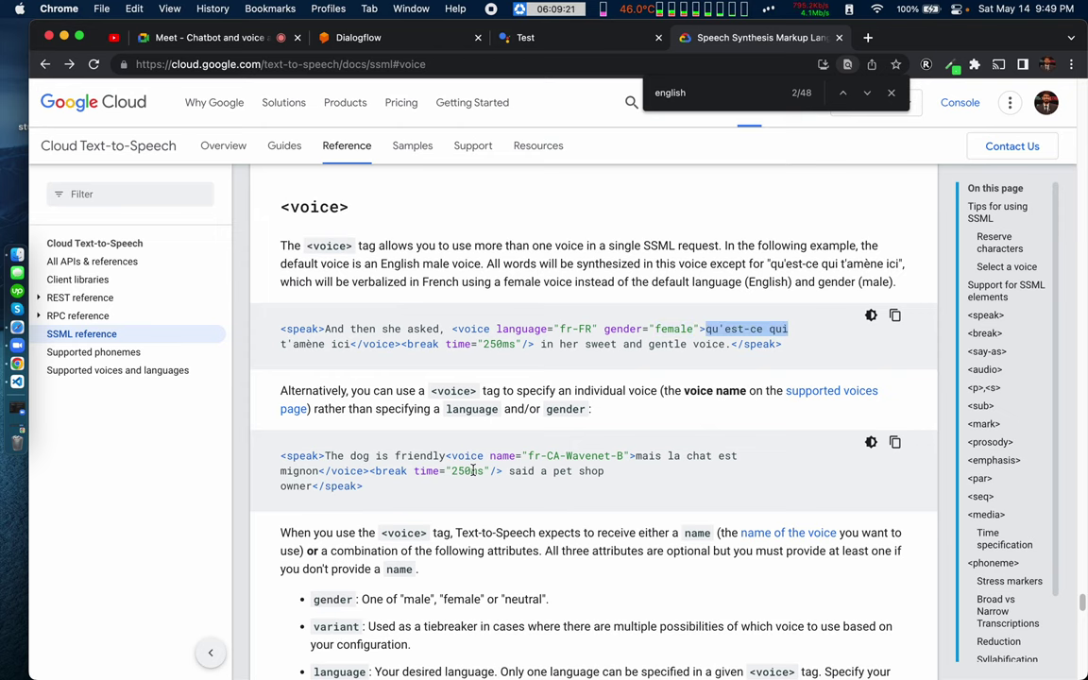
scroll(472, 470, down, 2)
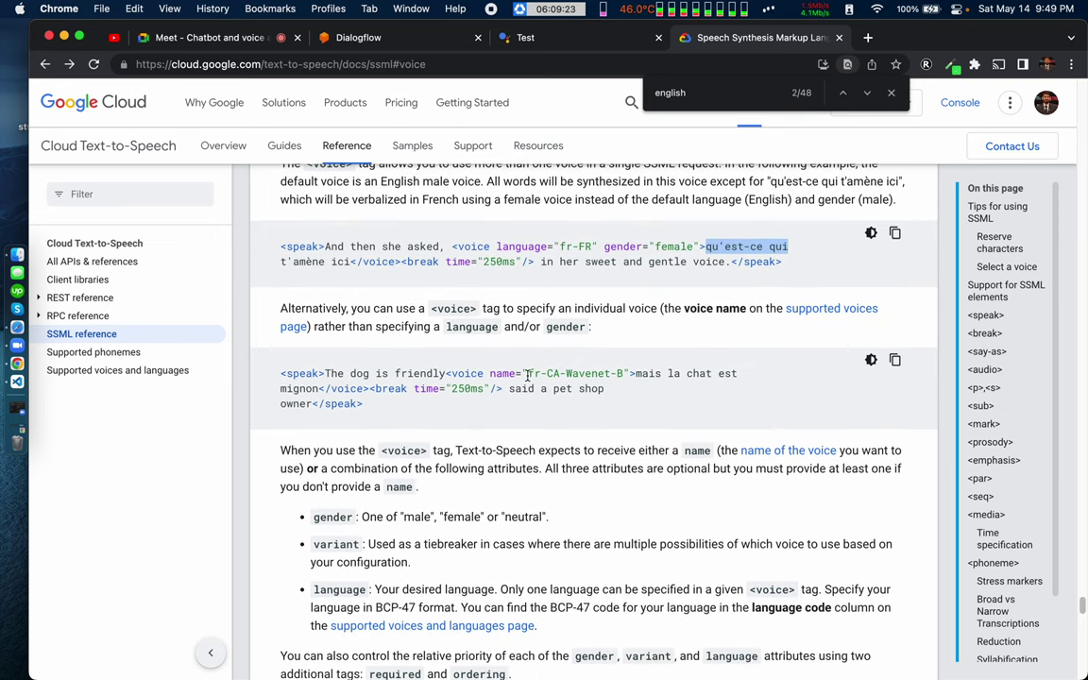
drag(528, 373, 625, 379)
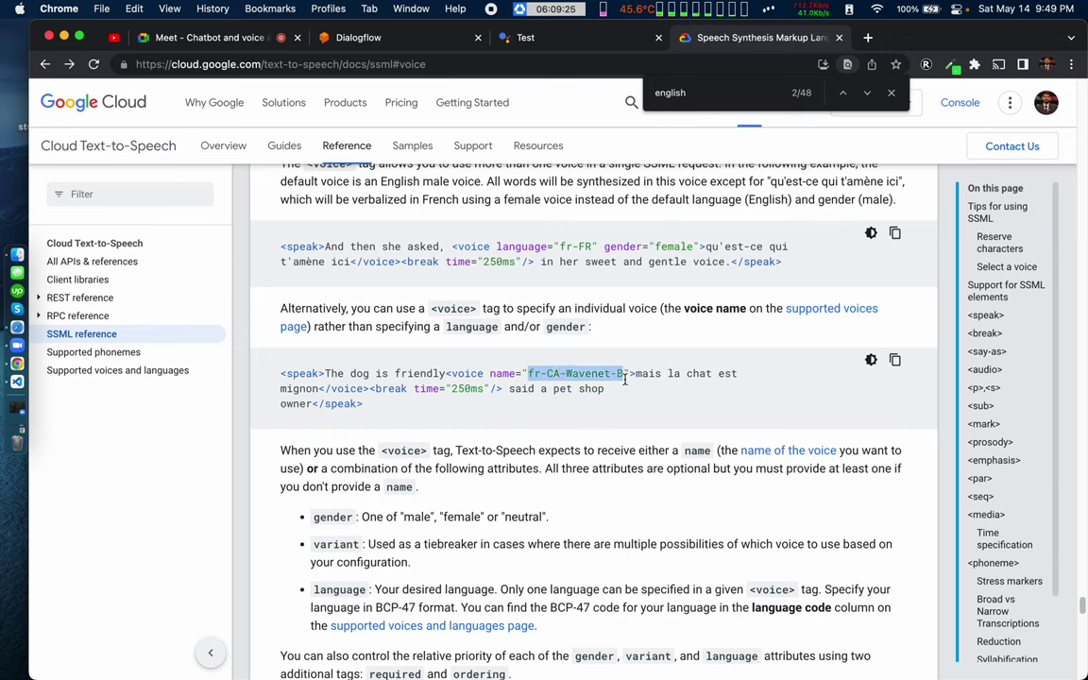
drag(500, 245, 695, 246)
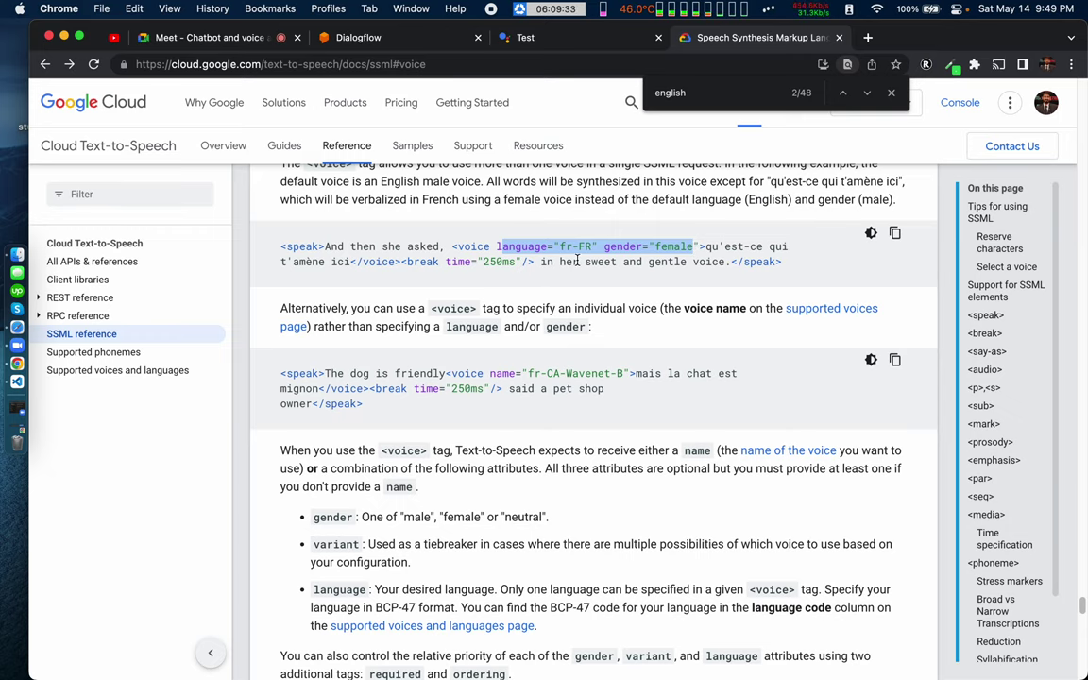
scroll(577, 261, down, 1)
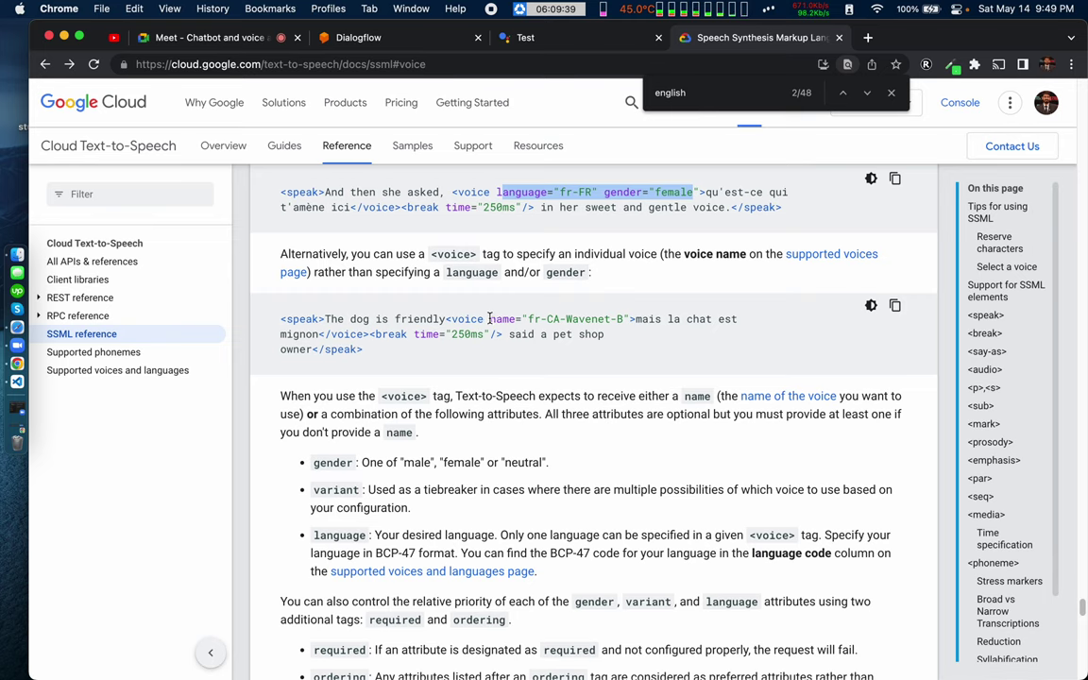
drag(490, 318, 623, 321)
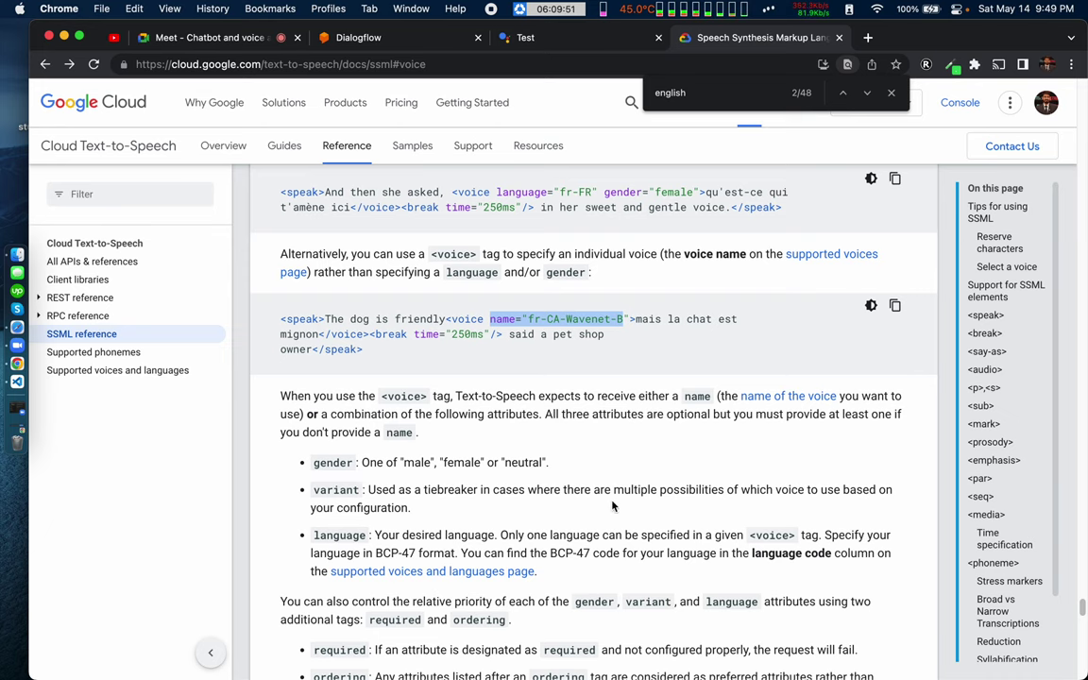
scroll(612, 508, down, 3)
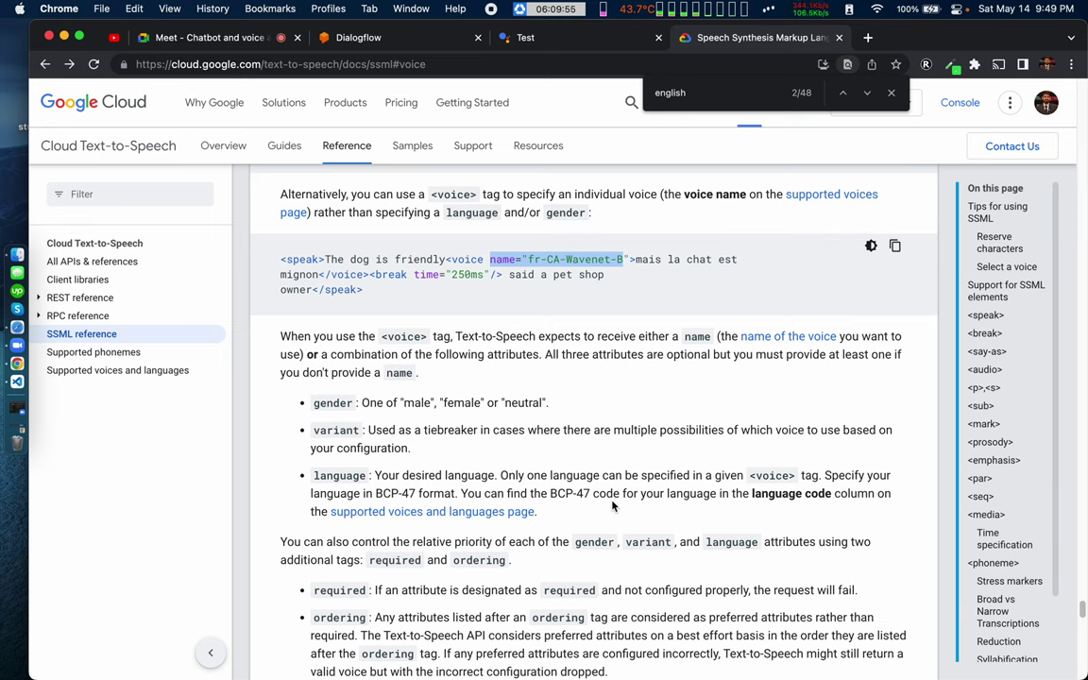
scroll(612, 508, down, 1)
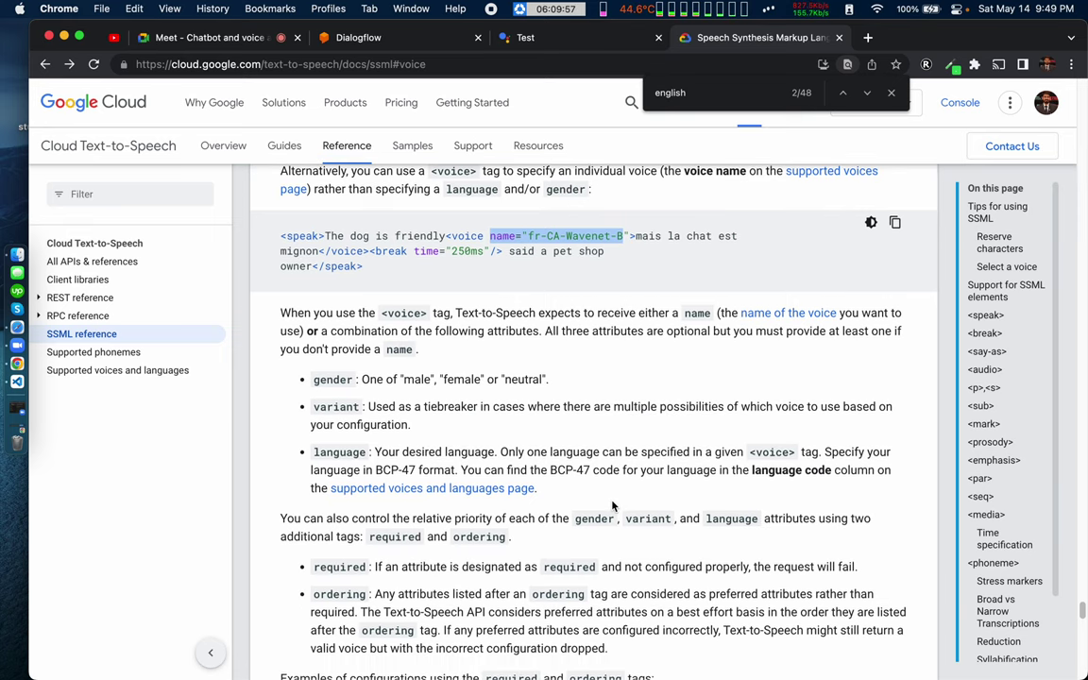
scroll(612, 507, up, 1)
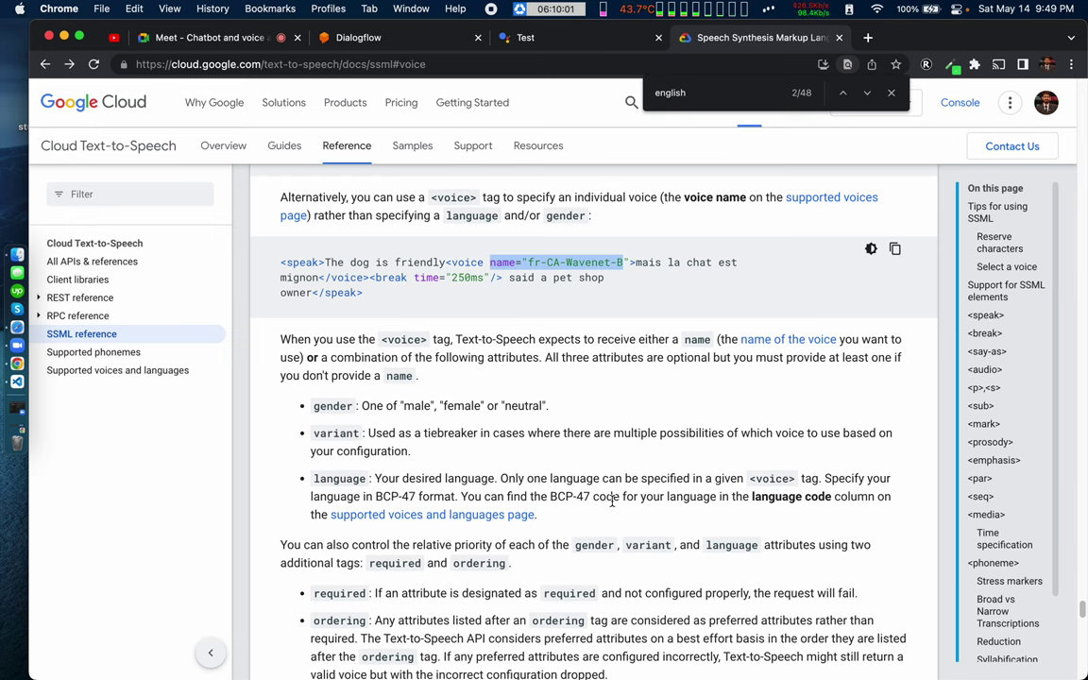
scroll(612, 503, up, 1)
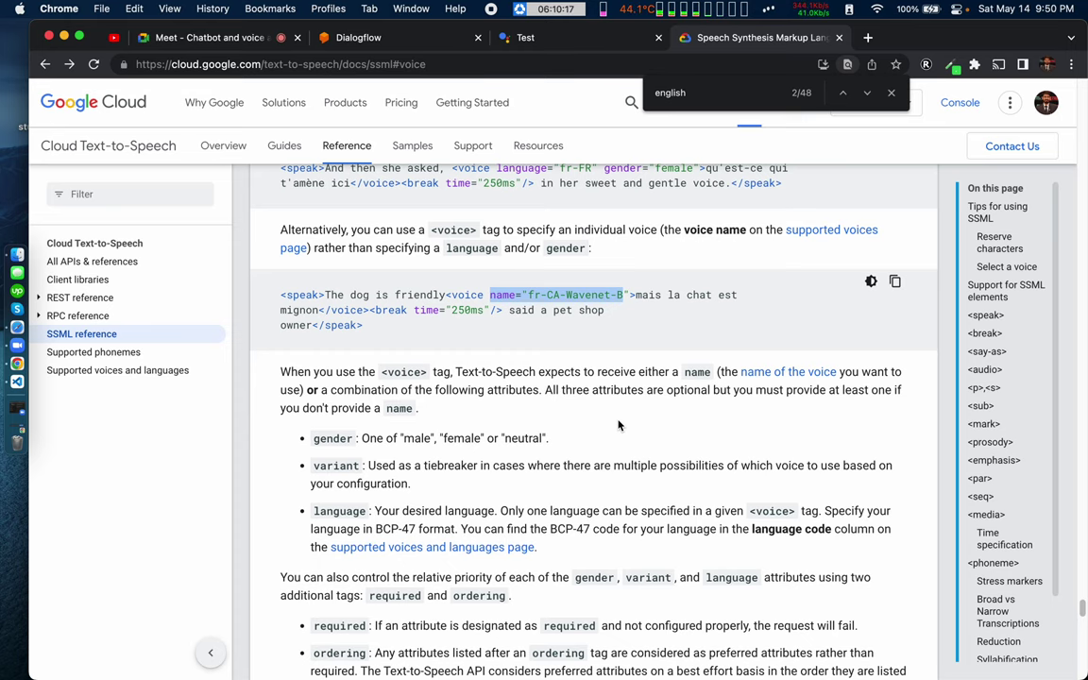
Step: Close the find bar over the SSML <voice> examples and open a new browser tab
scroll(611, 397, down, 10)
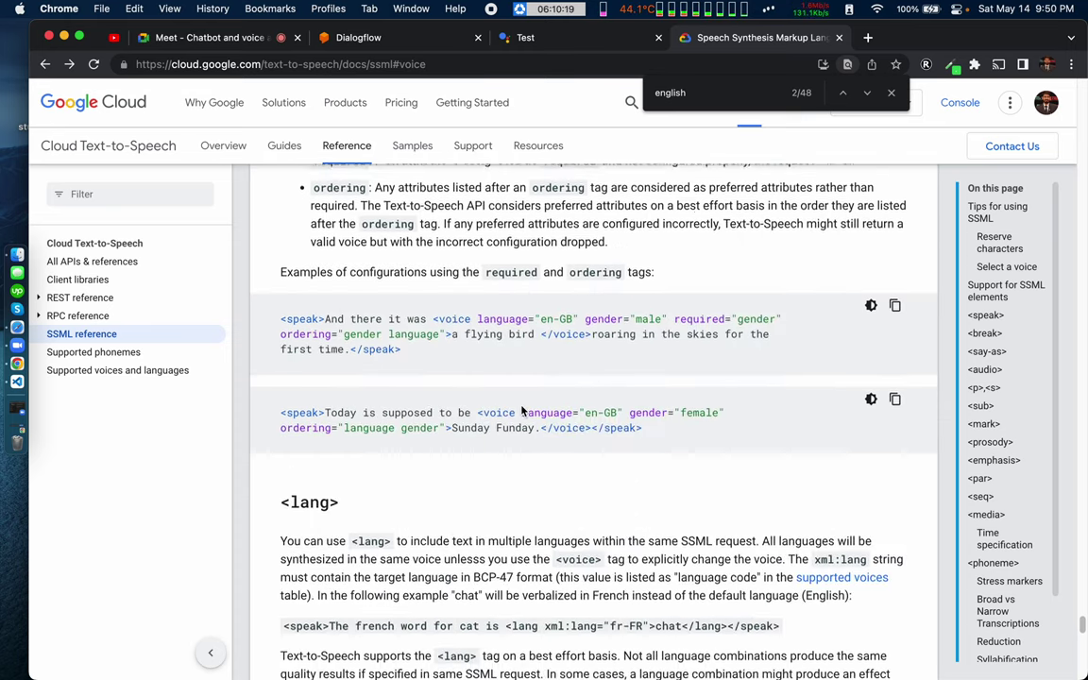
scroll(521, 411, up, 3)
key(Escape)
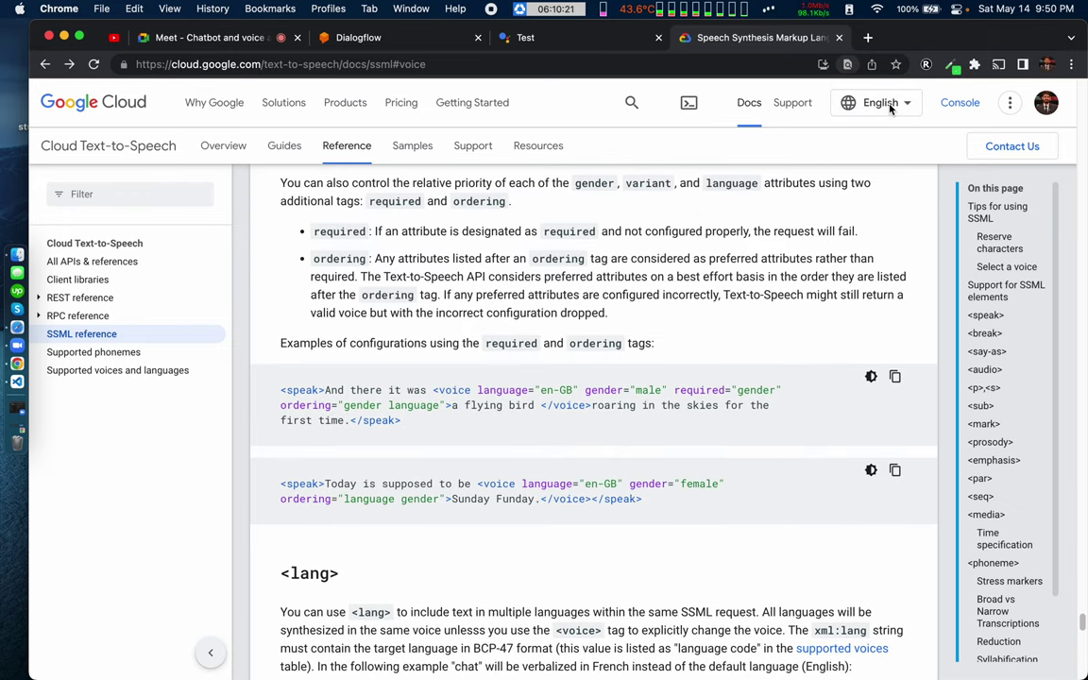
click(867, 38)
Step: From the GitHub profile's repositories, filter by 'actions' and open Dialogflow-v2-with-actions-on-google
click(639, 64)
text(g)
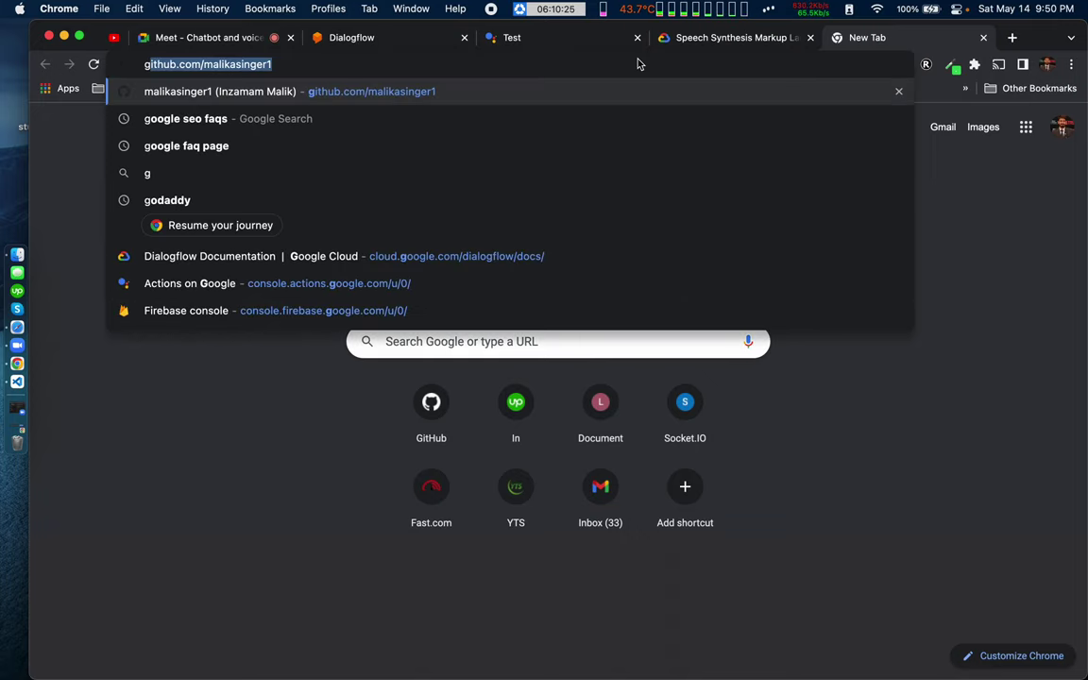
text(ithub)
key(Return)
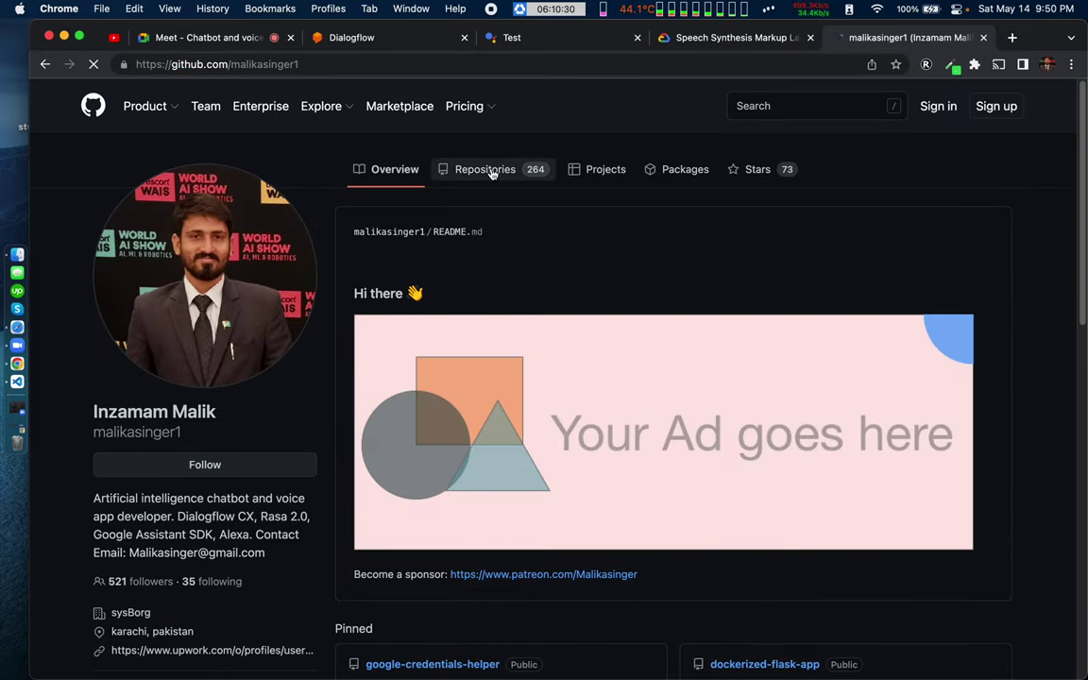
click(491, 171)
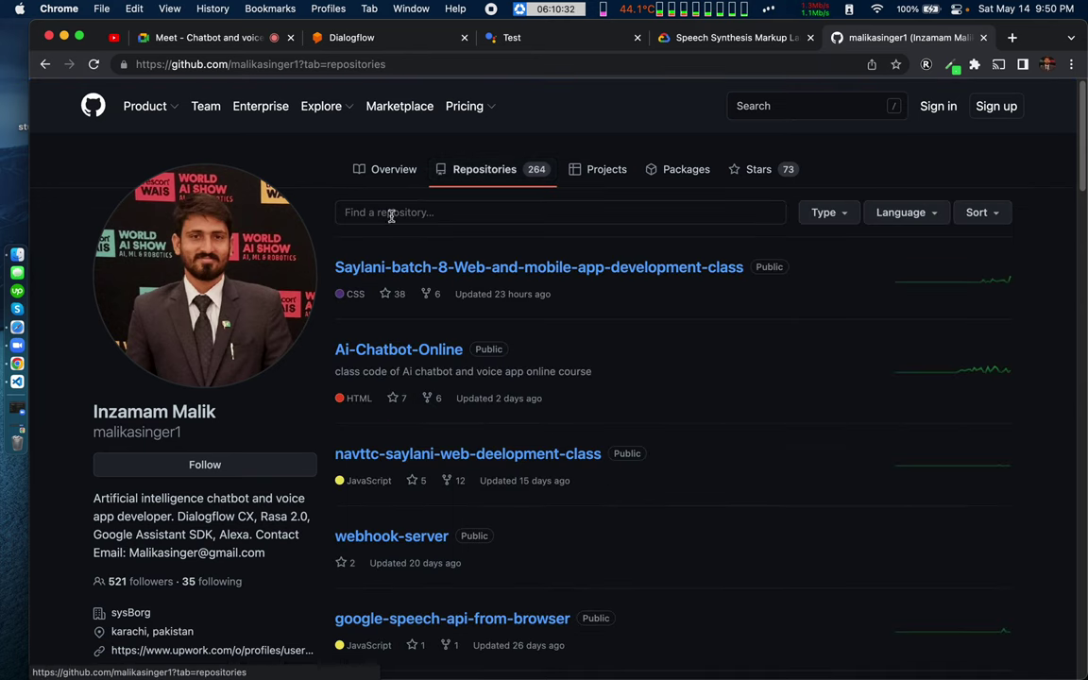
click(387, 214)
text(s)
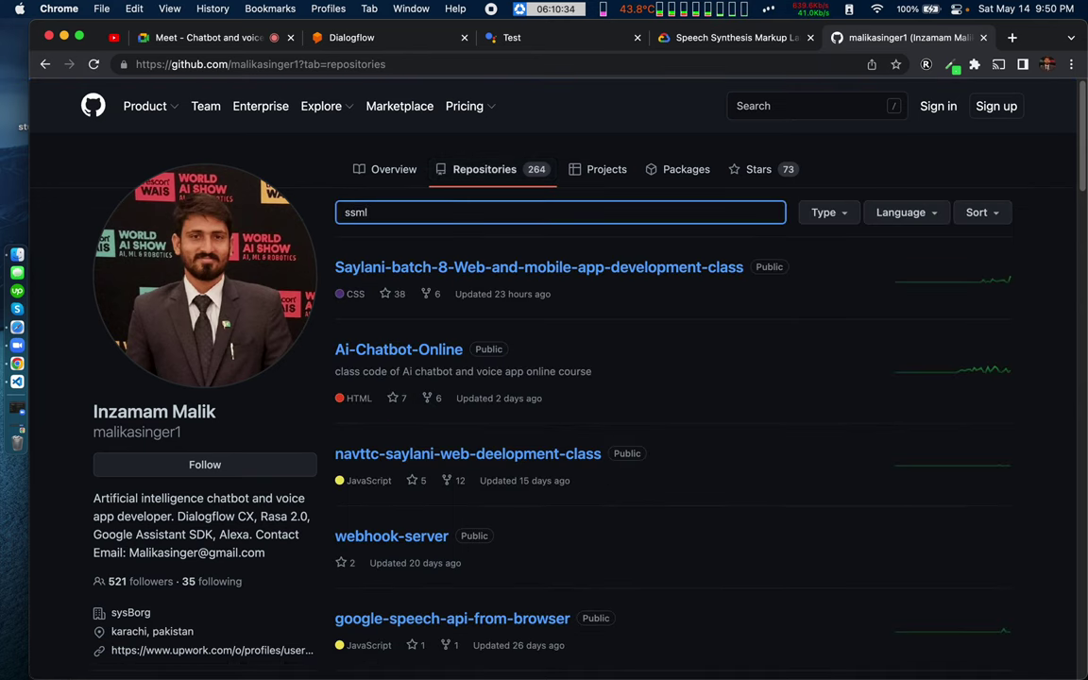
text(sml)
key(BackSpace)
key(BackSpace)
key(BackSpace)
key(BackSpace)
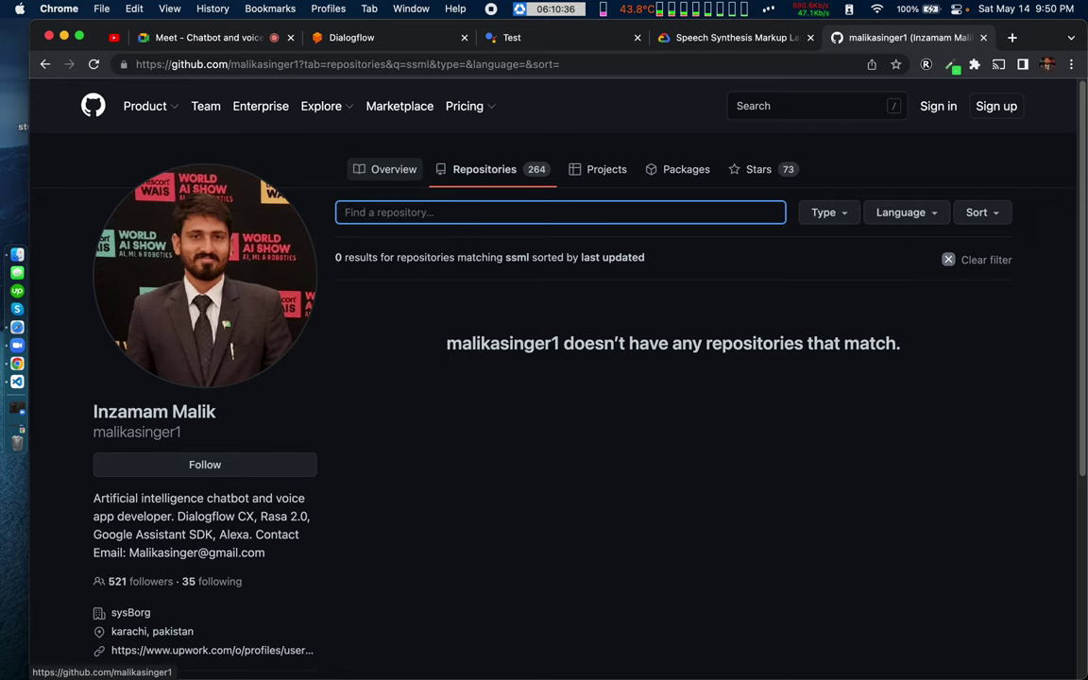
text(actions)
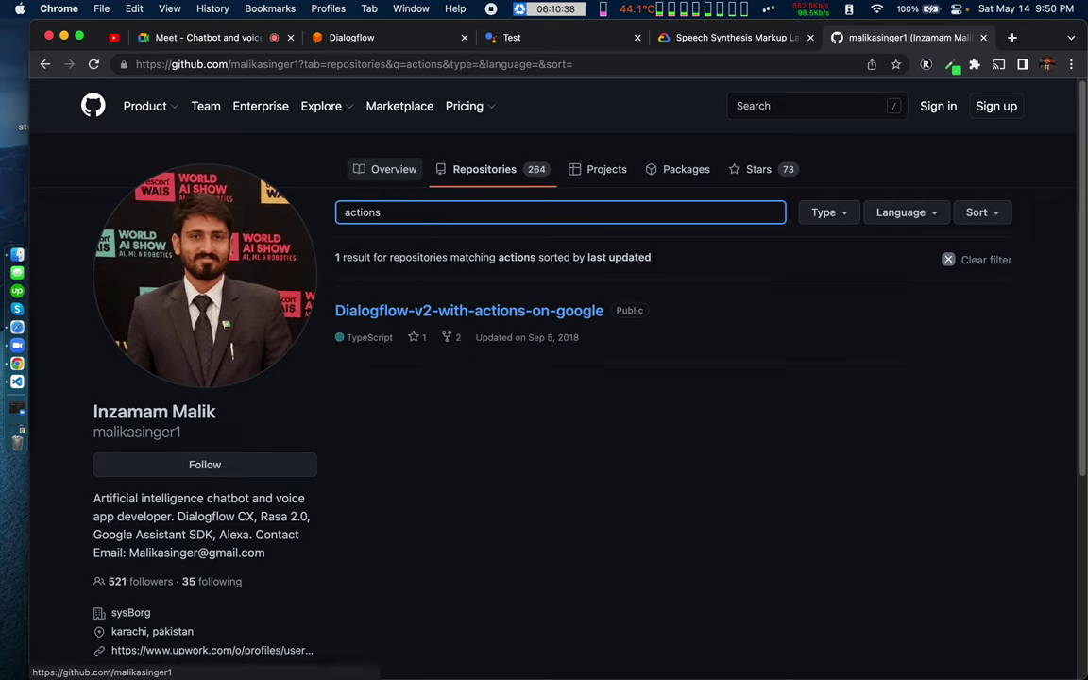
click(471, 310)
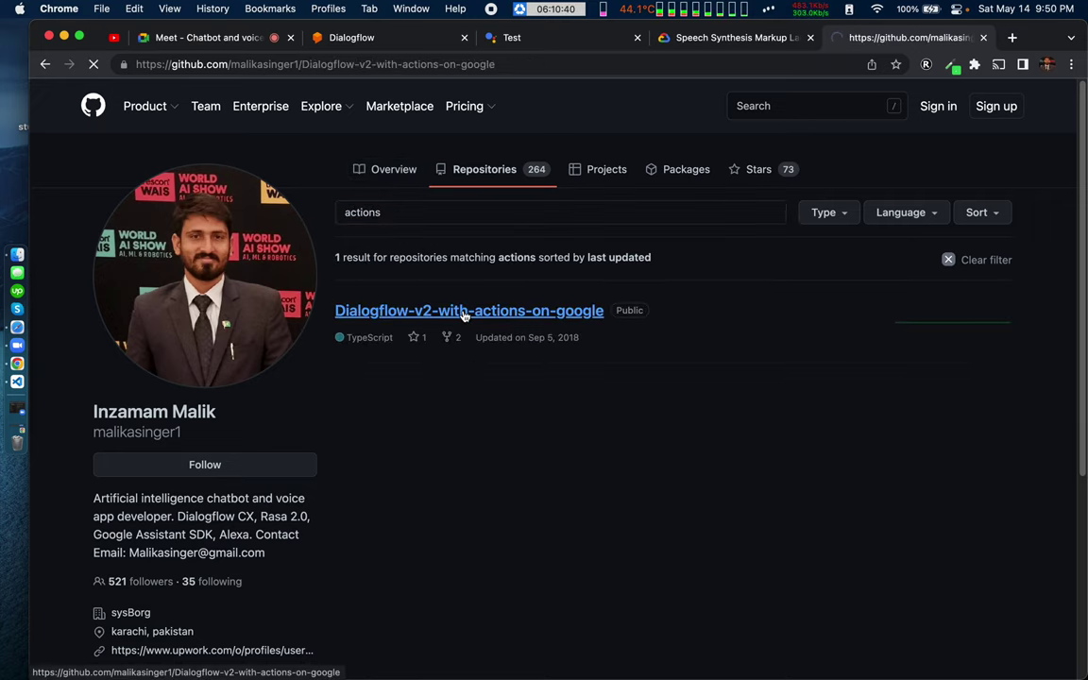
Step: Open functions/src/index.ts and scroll through its code
click(146, 355)
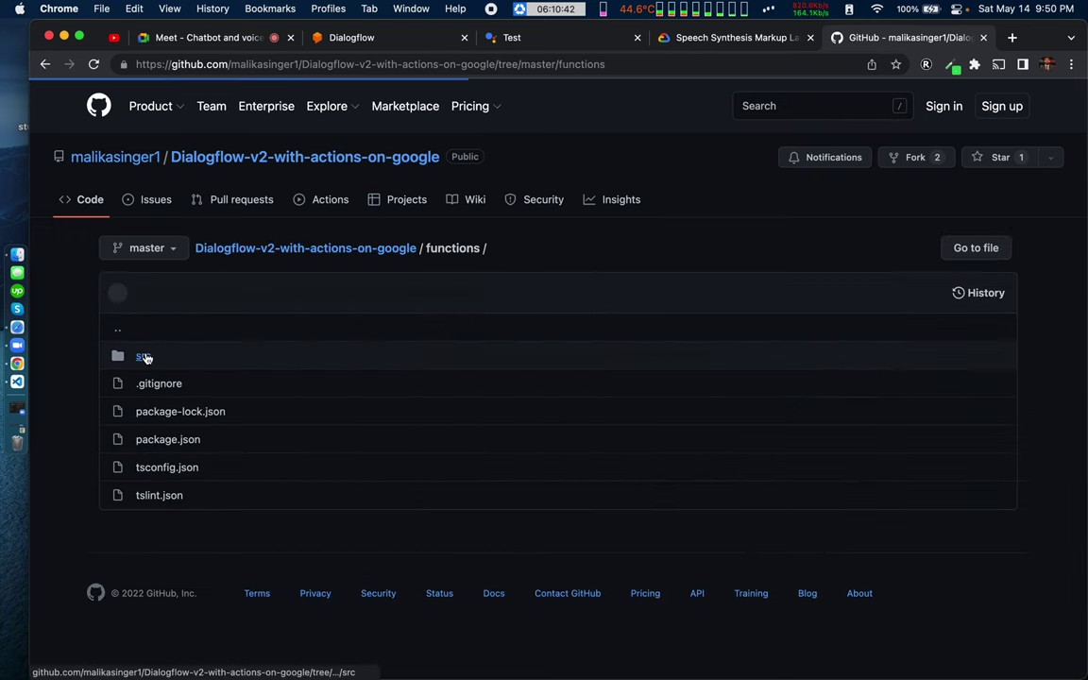
click(144, 356)
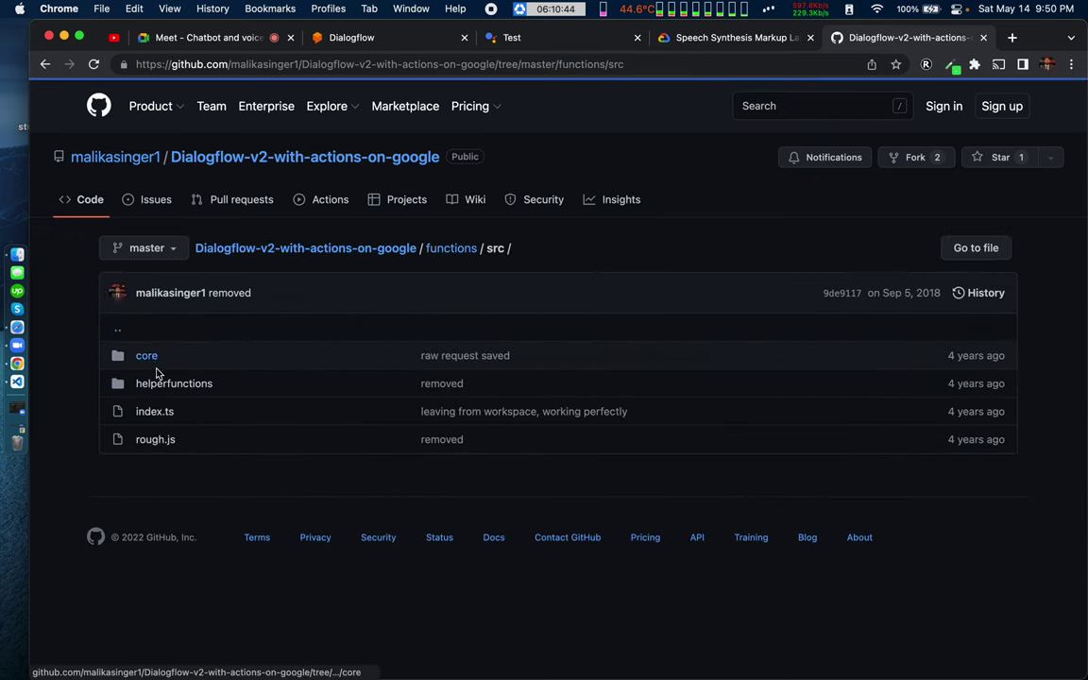
click(156, 411)
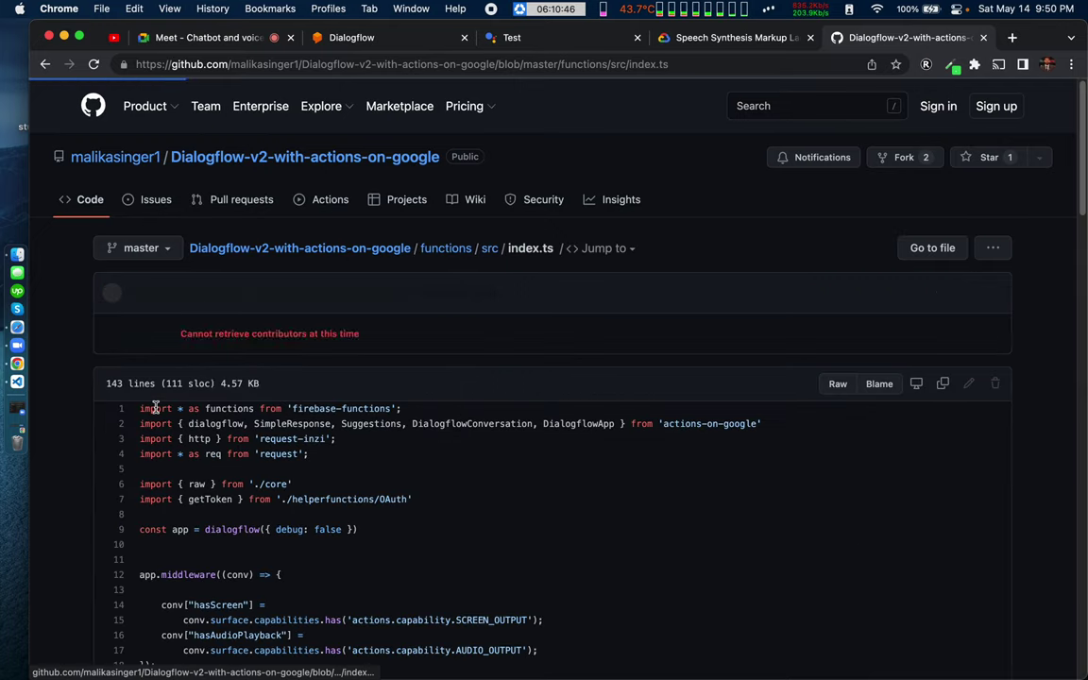
scroll(324, 546, down, 3)
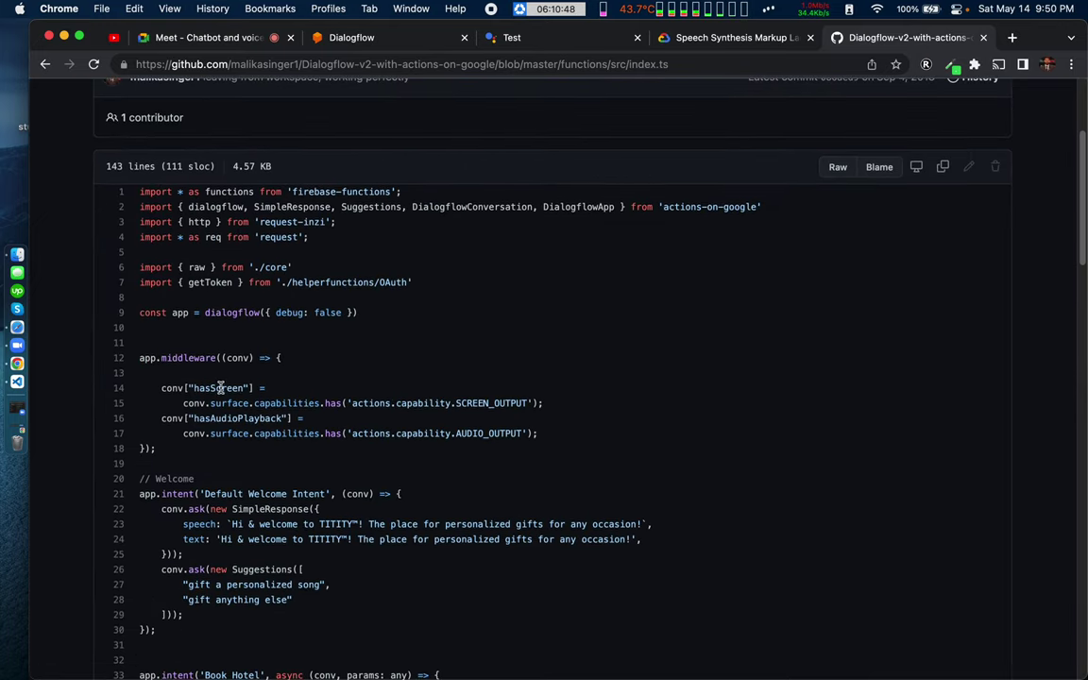
scroll(274, 420, down, 2)
scroll(268, 484, down, 3)
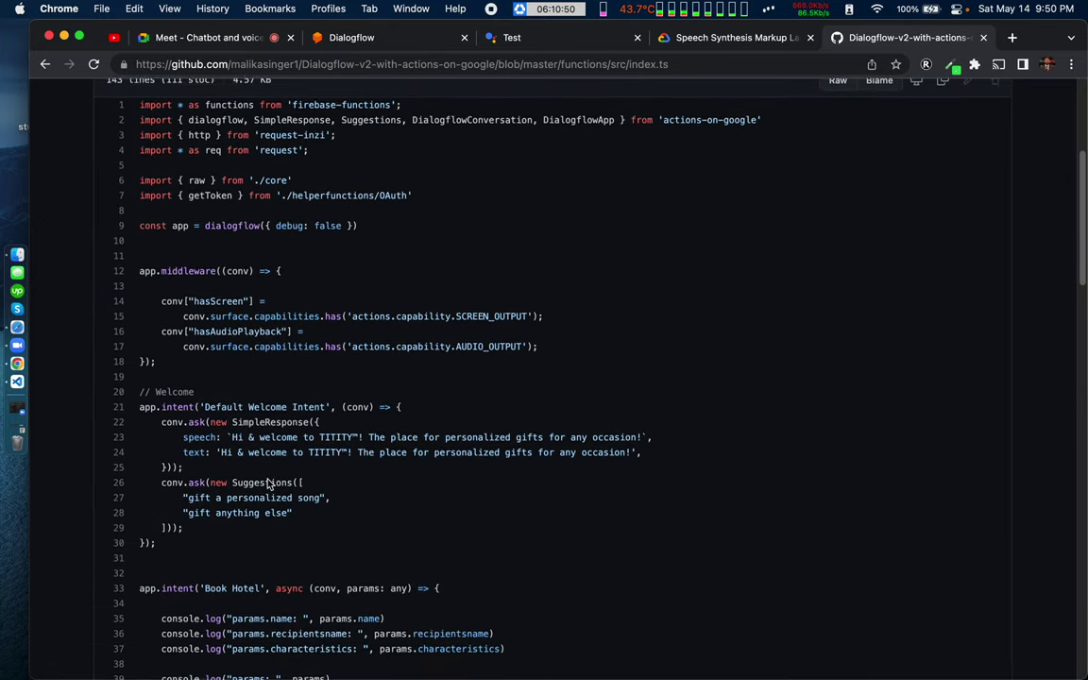
scroll(267, 484, down, 10)
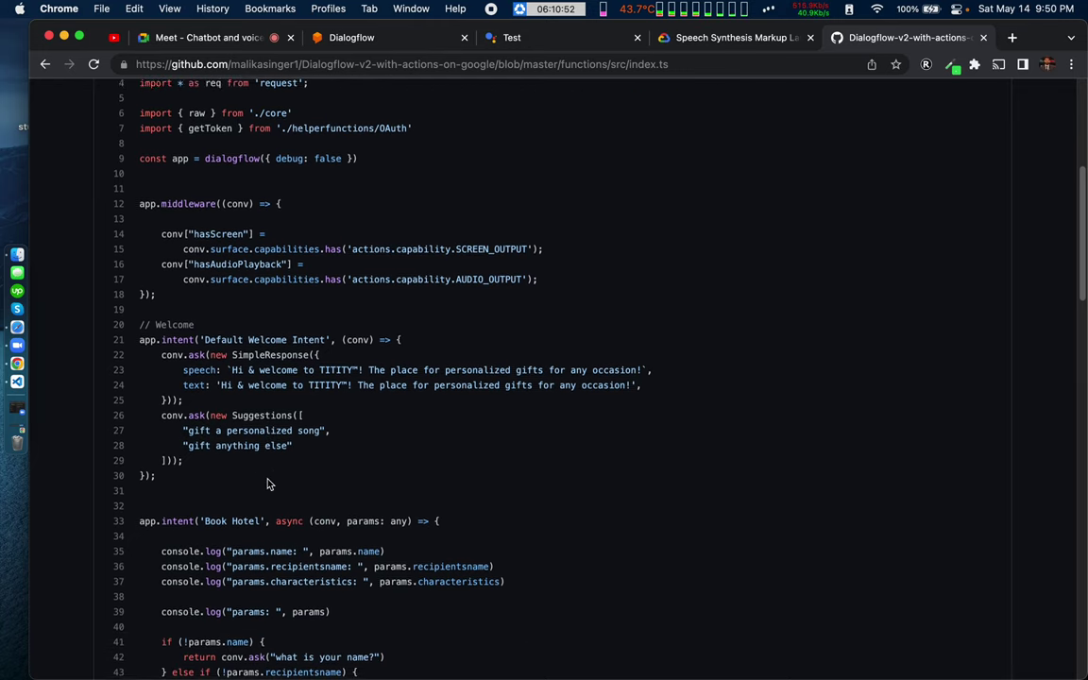
scroll(267, 484, down, 10)
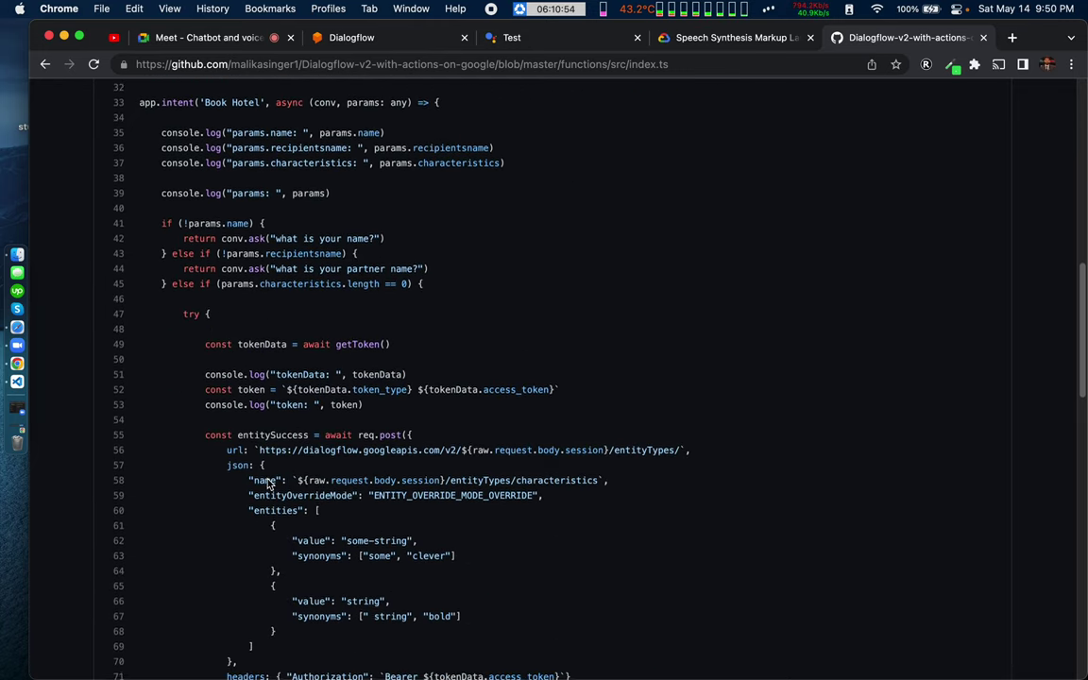
Step: Search the index.ts page for 'spes', then keep scrolling through the code
key(super+f)
text(spe)
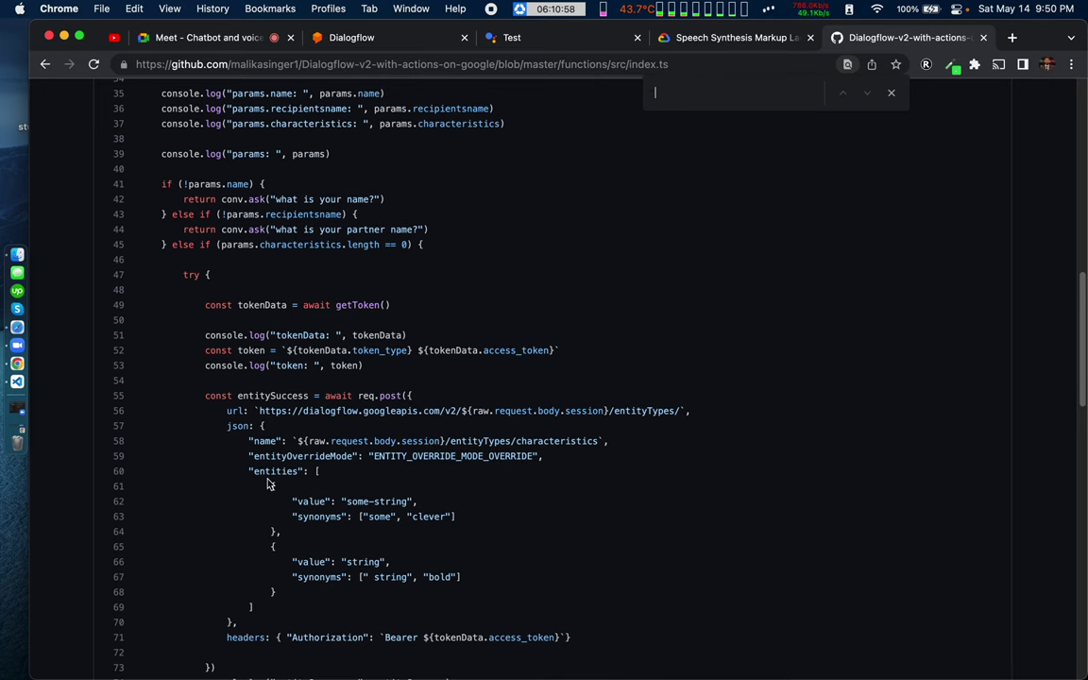
text(s)
key(Escape)
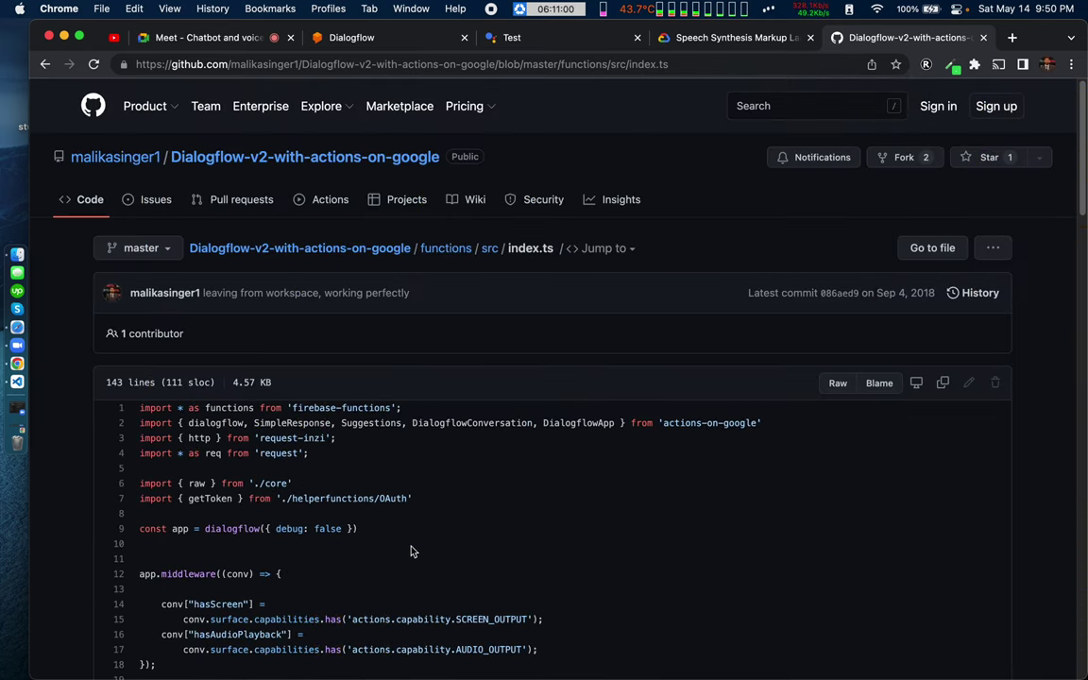
scroll(501, 514, down, 20)
scroll(501, 514, down, 6)
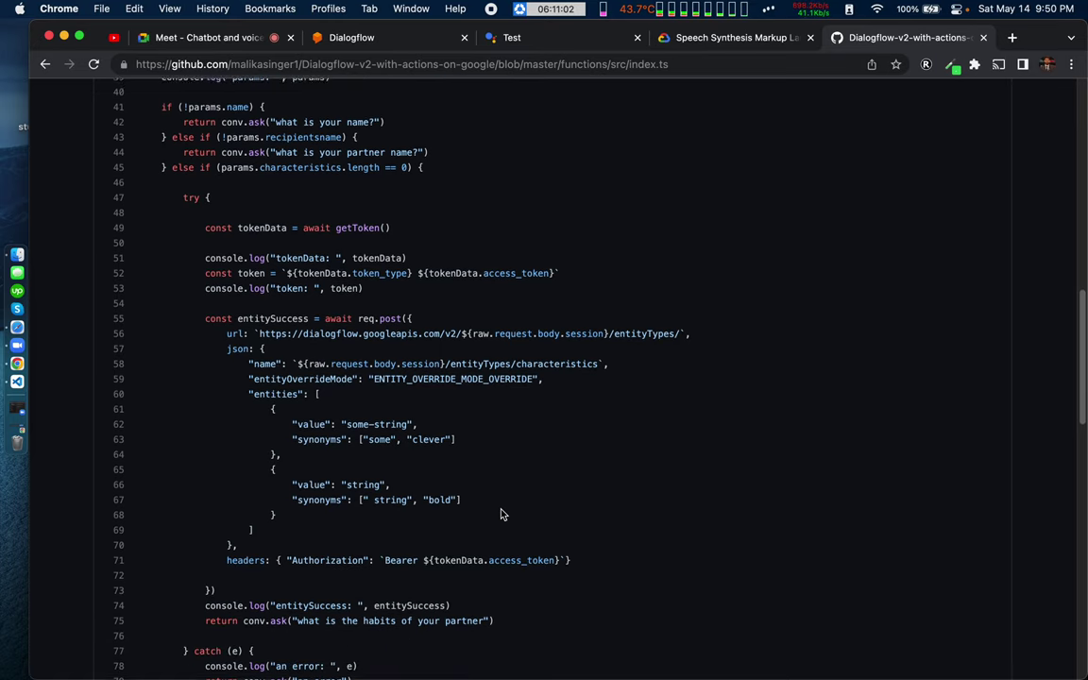
scroll(501, 513, down, 15)
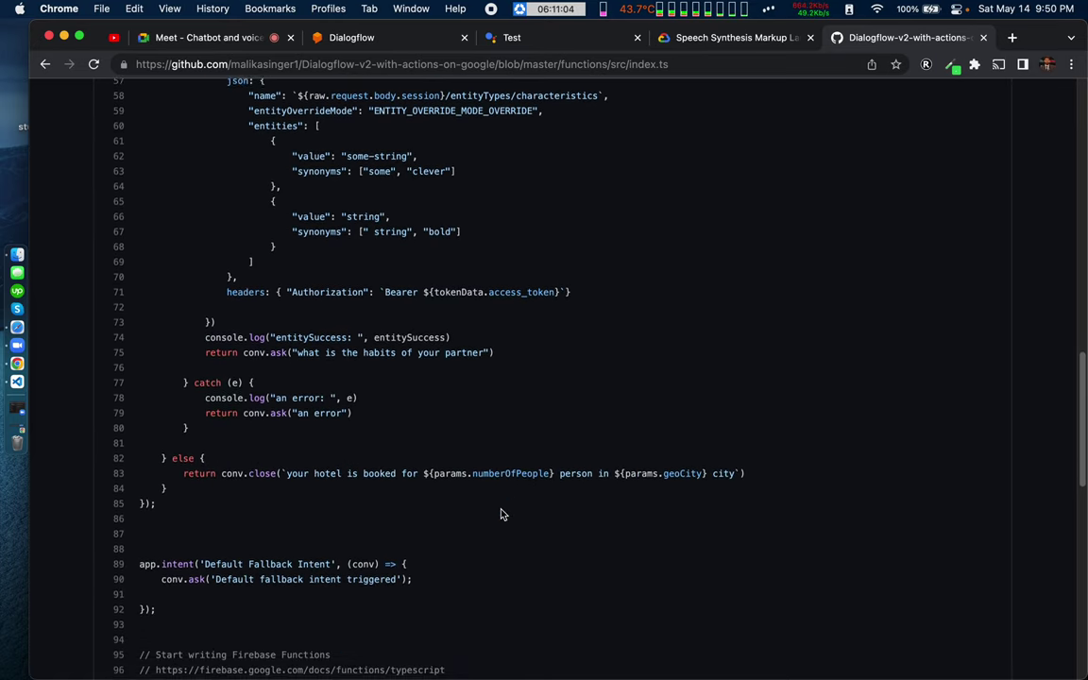
scroll(502, 514, left, 10)
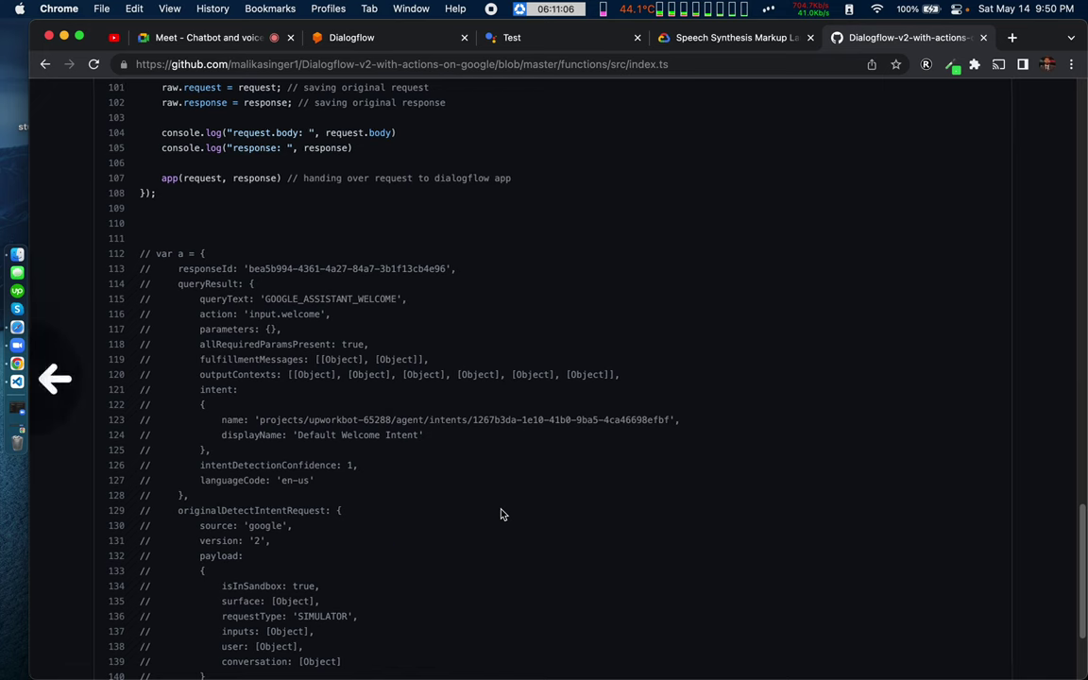
scroll(226, 406, left, 10)
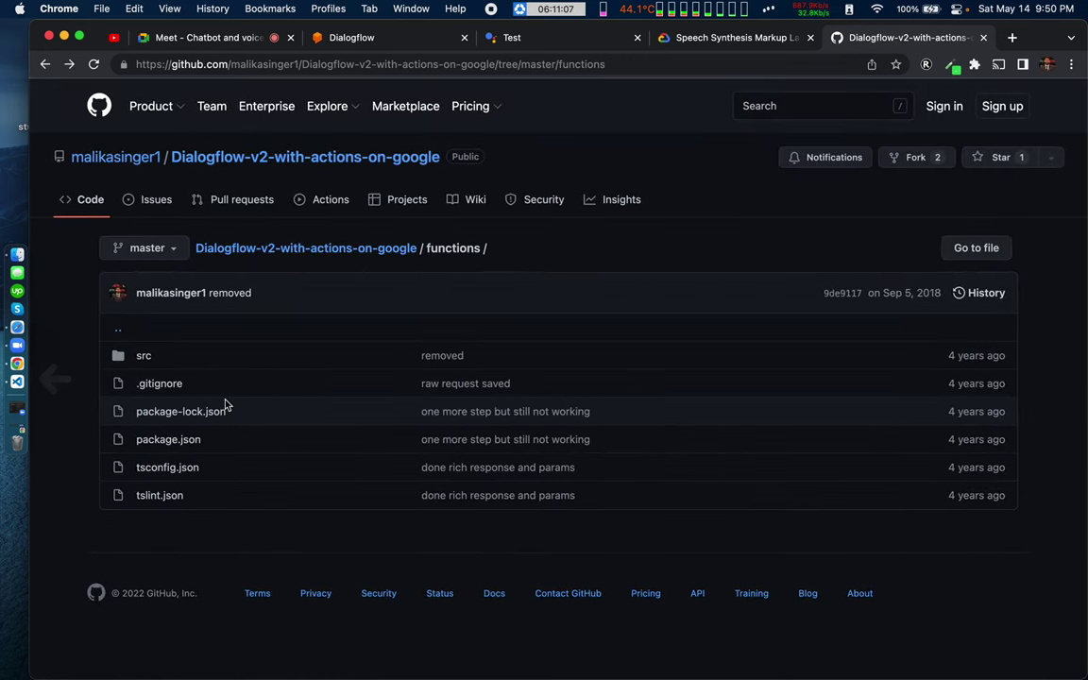
Step: Return to the profile's repositories, try filtering by 'story' and 'bilall', then clear the filter
click(114, 156)
click(489, 170)
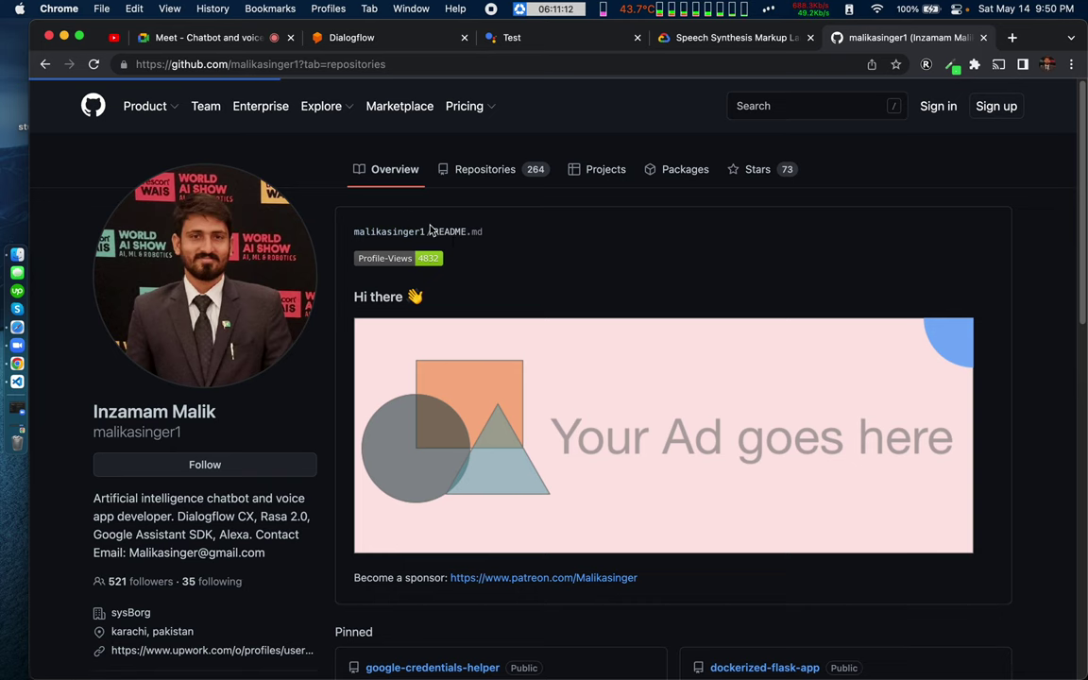
click(400, 212)
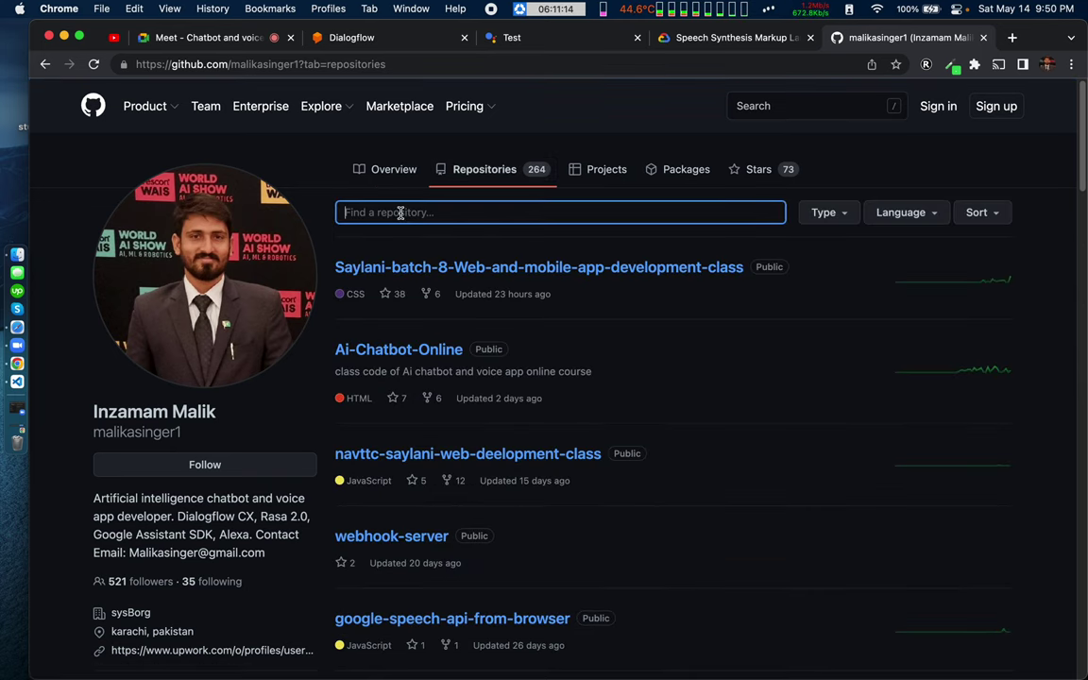
text(s)
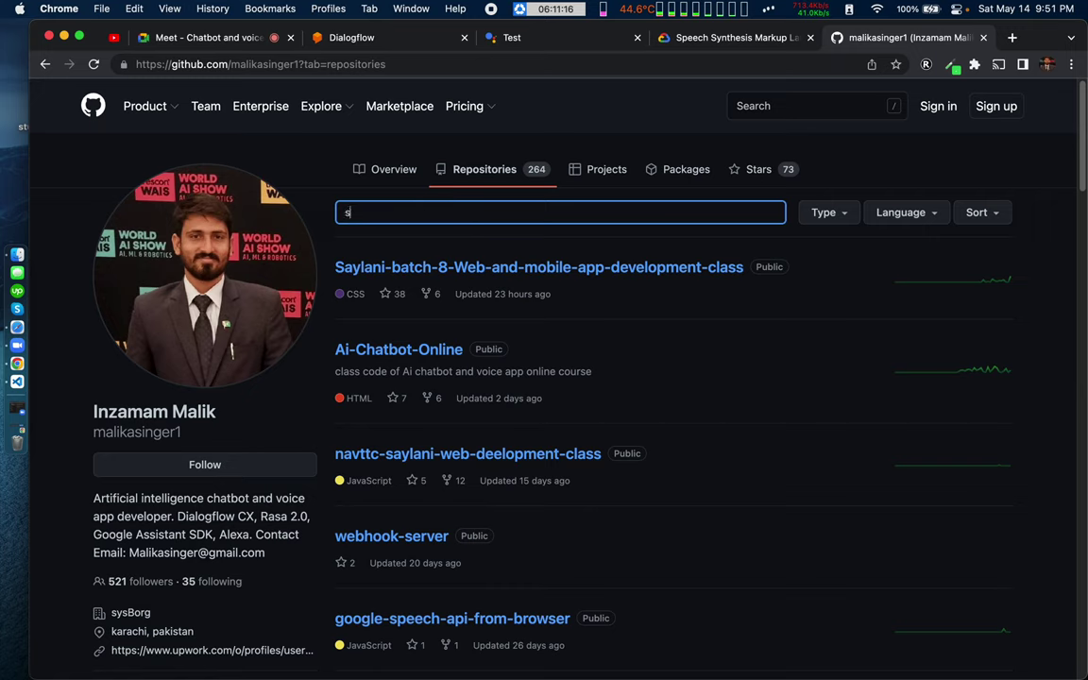
text(tory)
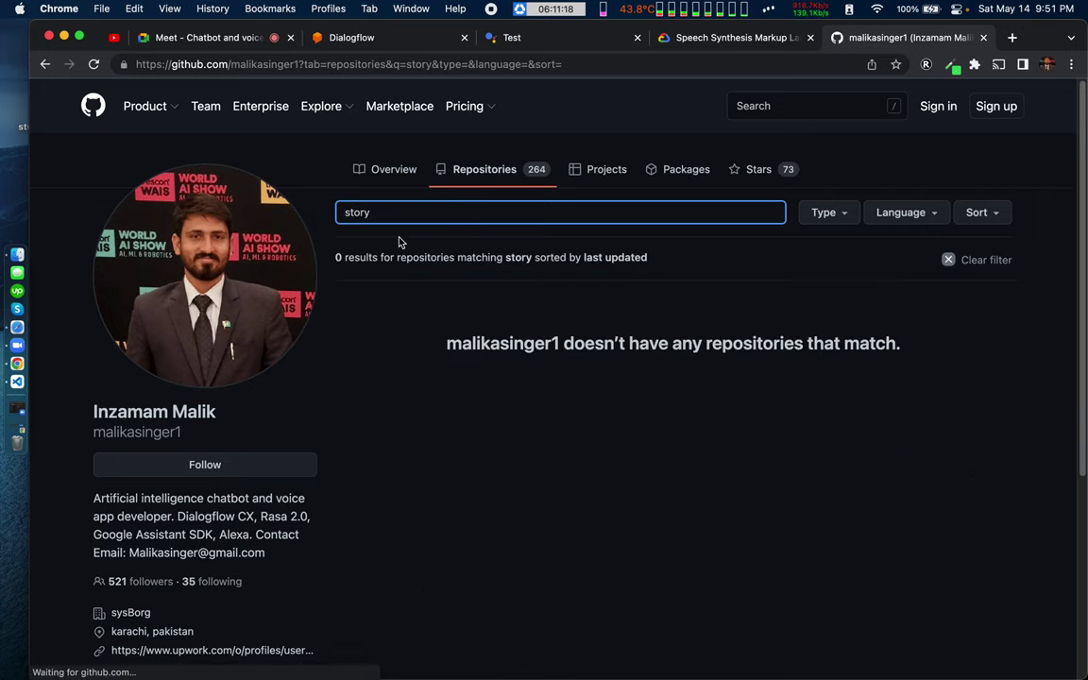
key(BackSpace)
key(BackSpace)
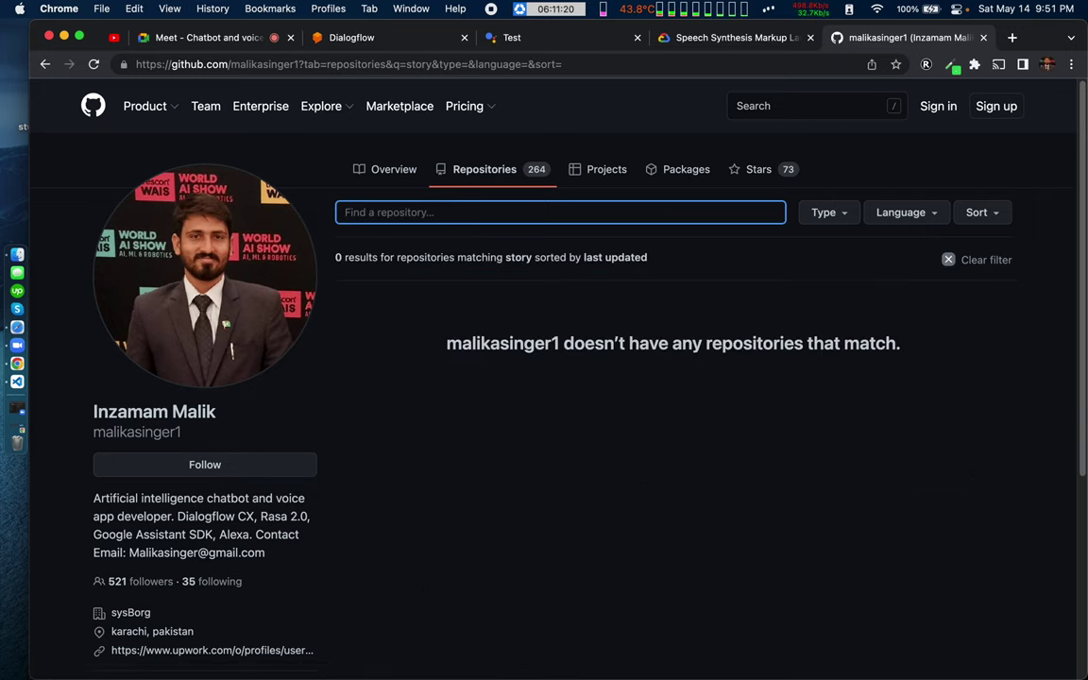
text(bi)
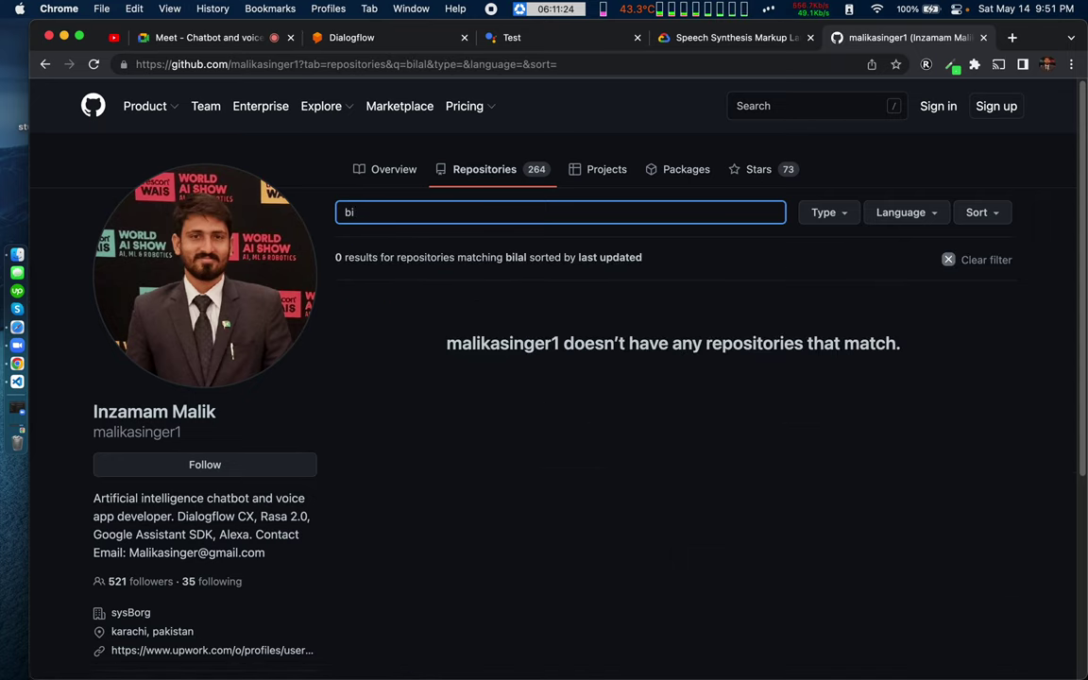
text(lall)
key(BackSpace)
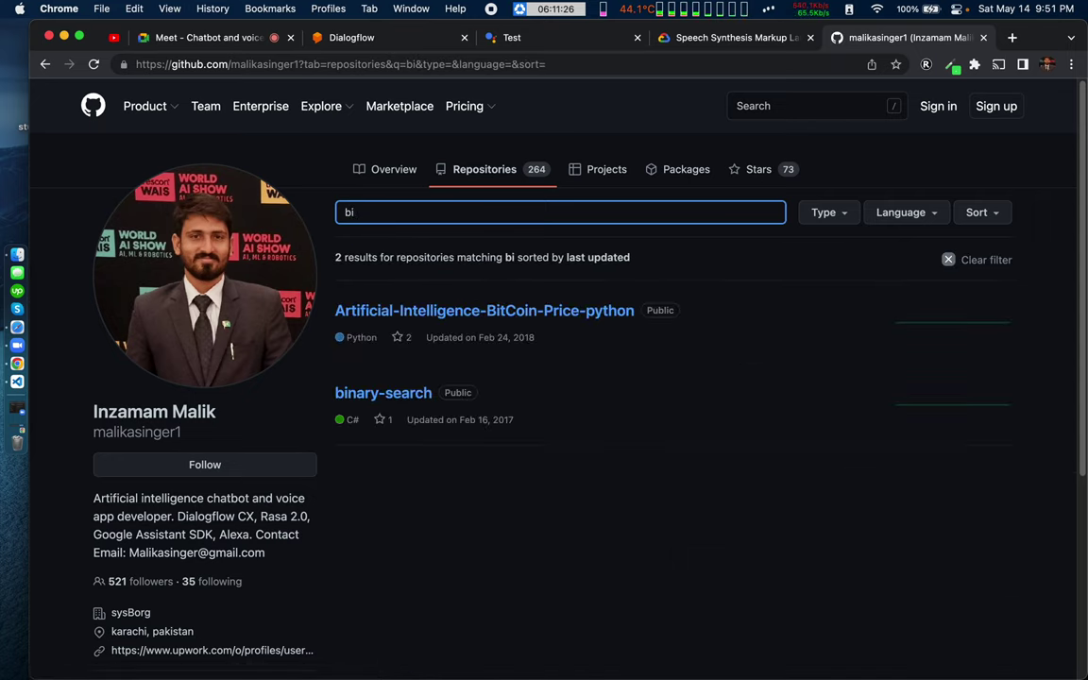
key(BackSpace)
key(BackSpace)
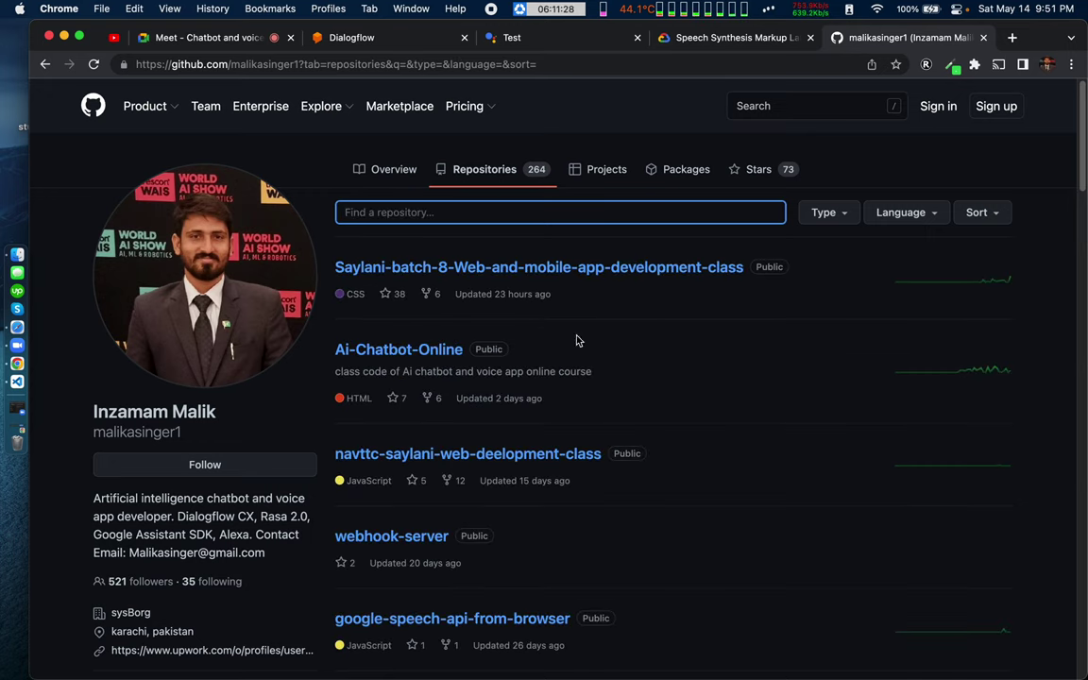
Step: Scroll through the full repository list and page forward two pages
scroll(517, 478, down, 5)
scroll(517, 478, down, 20)
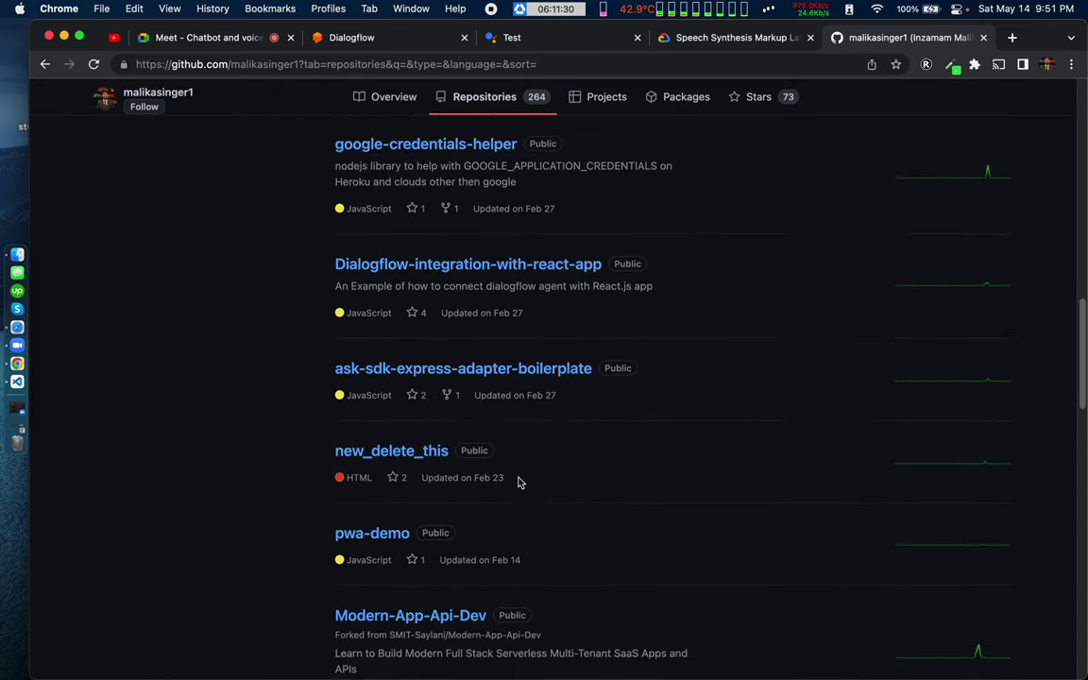
scroll(517, 482, down, 8)
scroll(517, 483, up, 3)
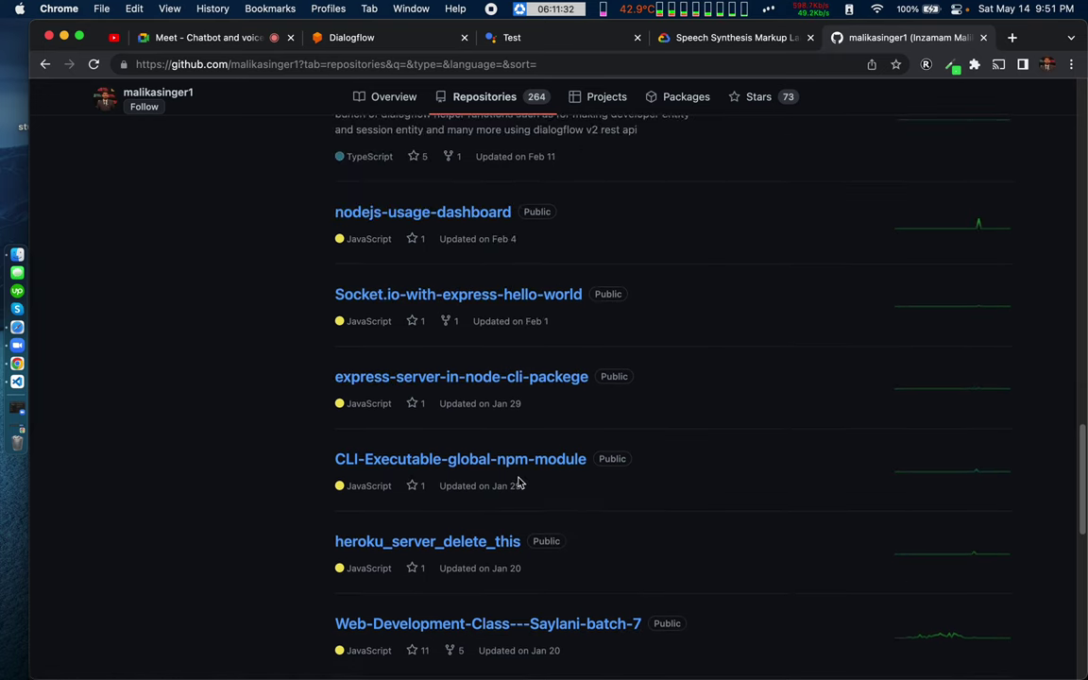
scroll(518, 478, down, 11)
scroll(517, 478, down, 5)
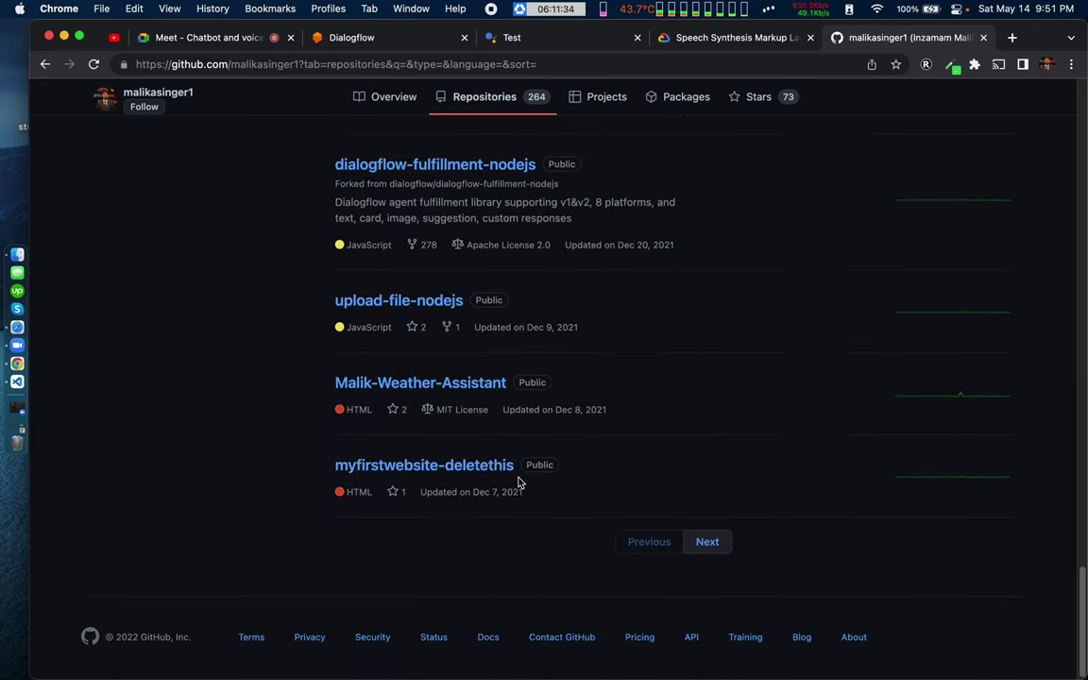
click(710, 538)
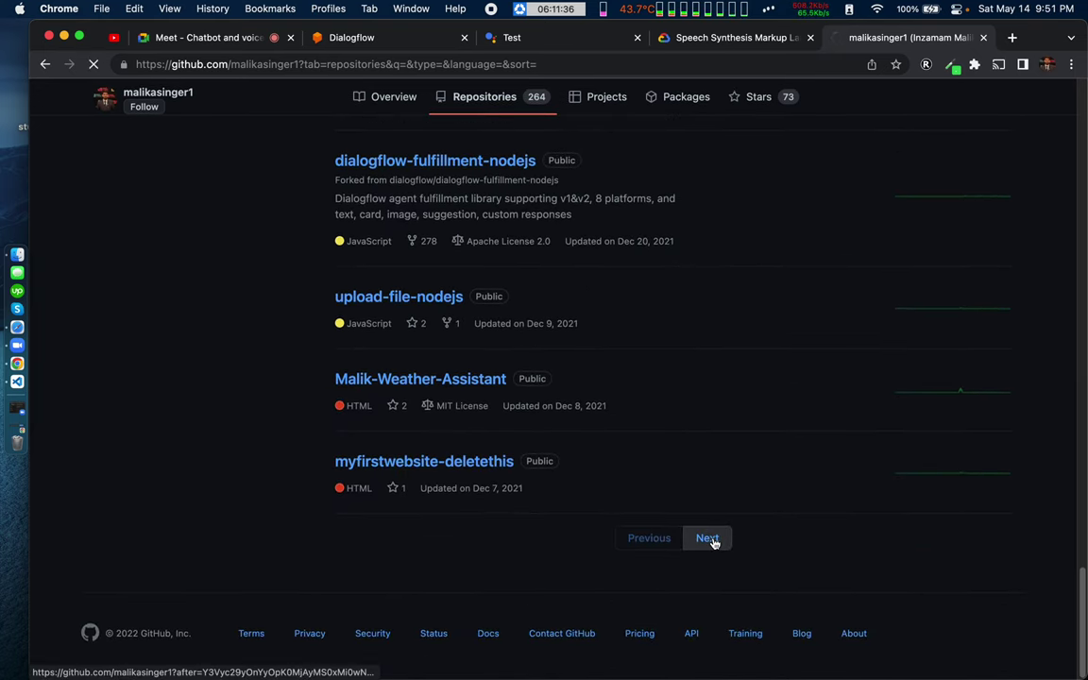
scroll(567, 485, down, 5)
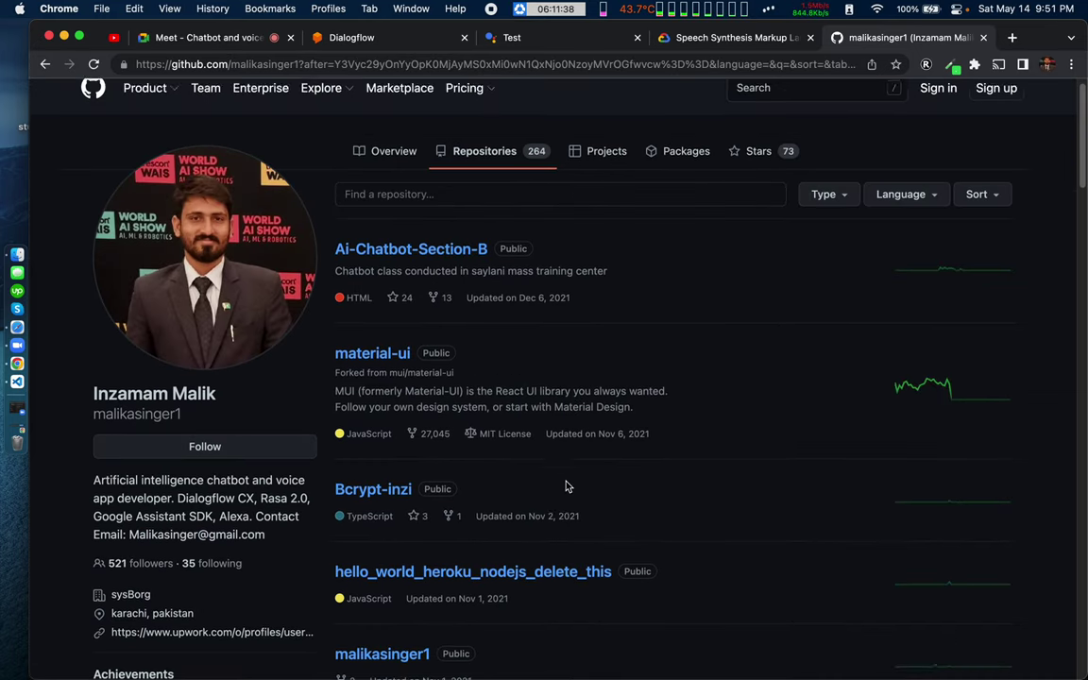
scroll(566, 486, down, 6)
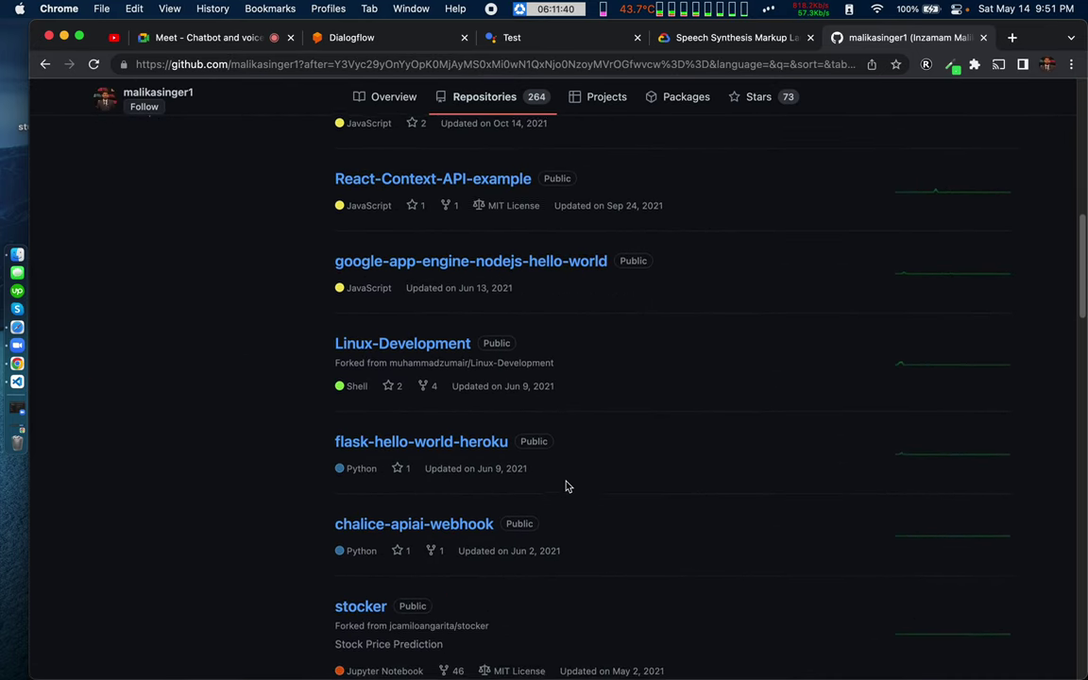
scroll(567, 485, down, 3)
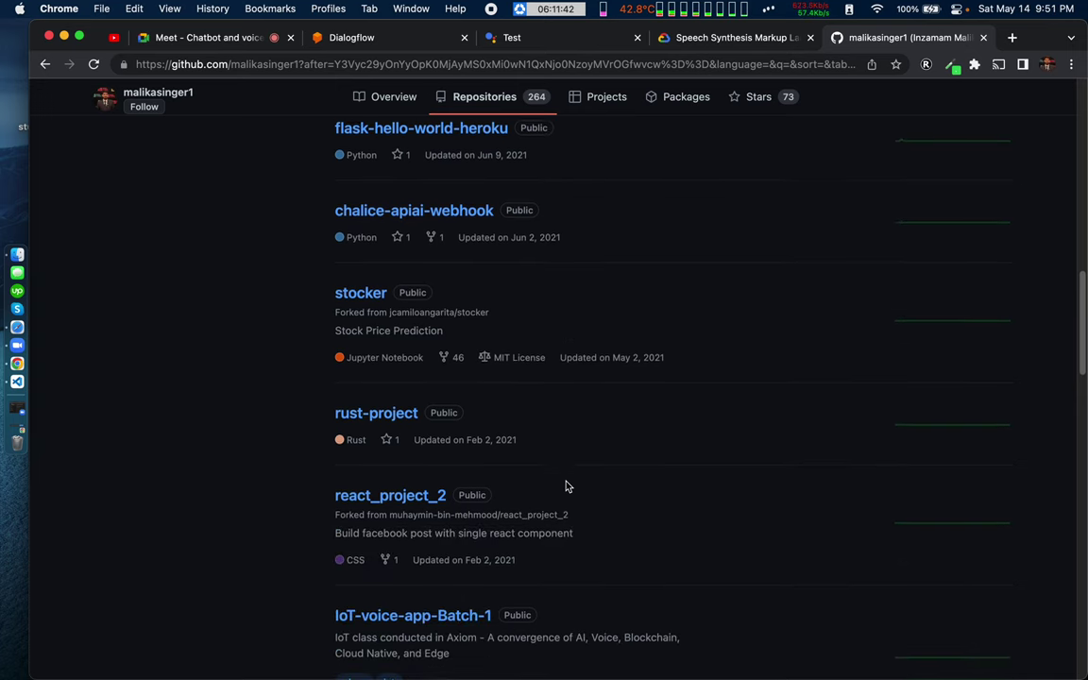
scroll(566, 486, down, 2)
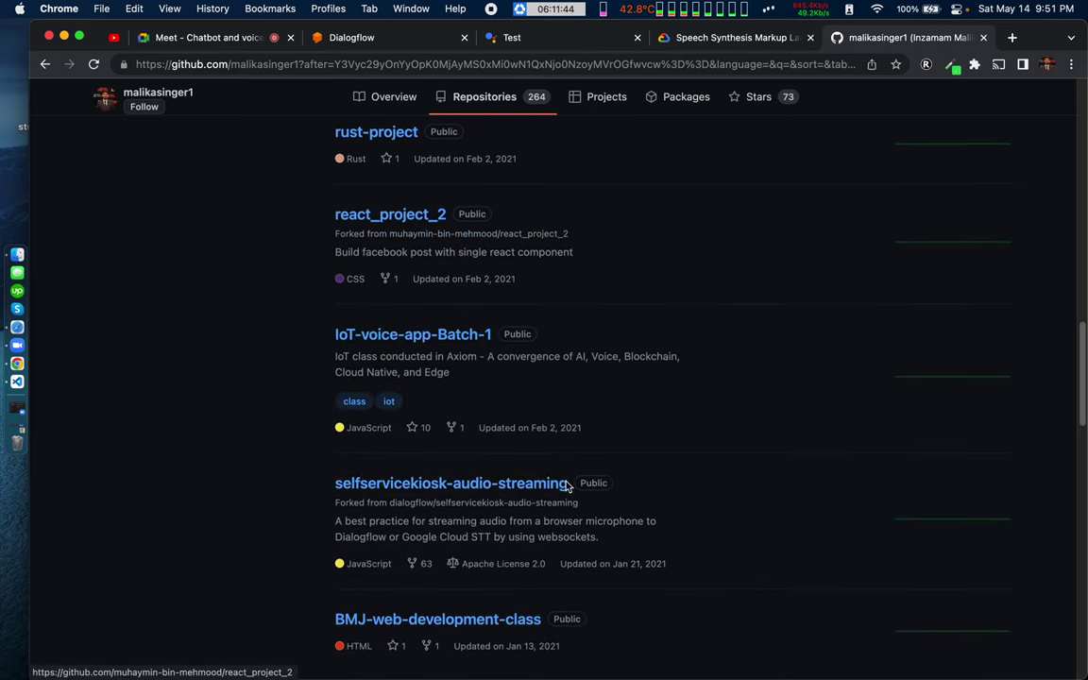
scroll(567, 485, down, 3)
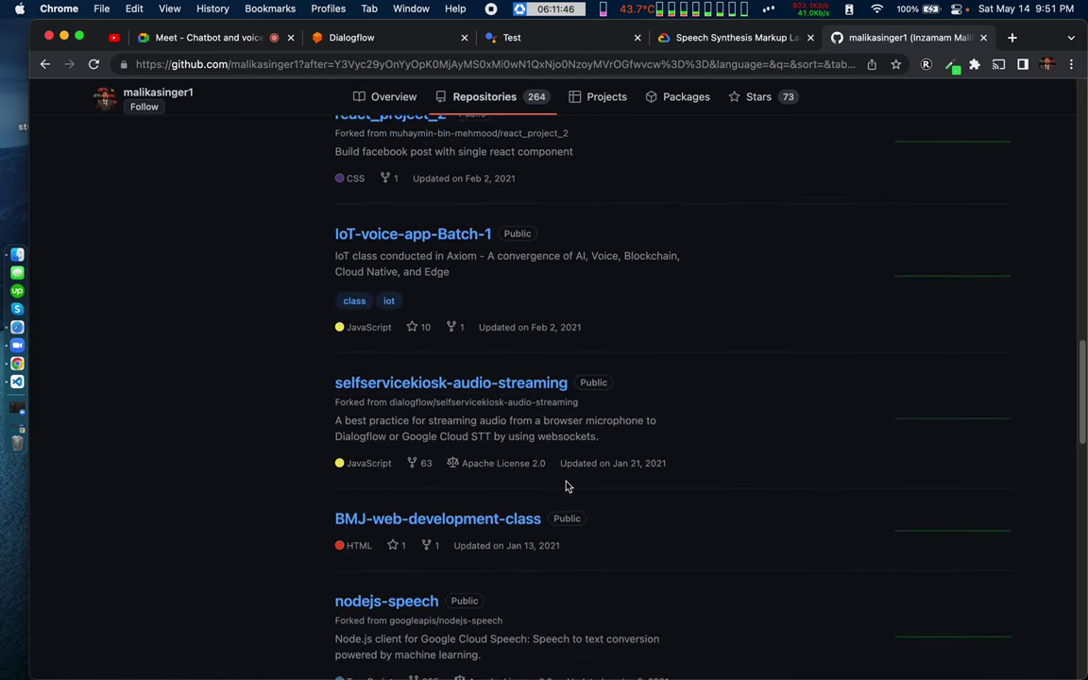
scroll(566, 486, down, 3)
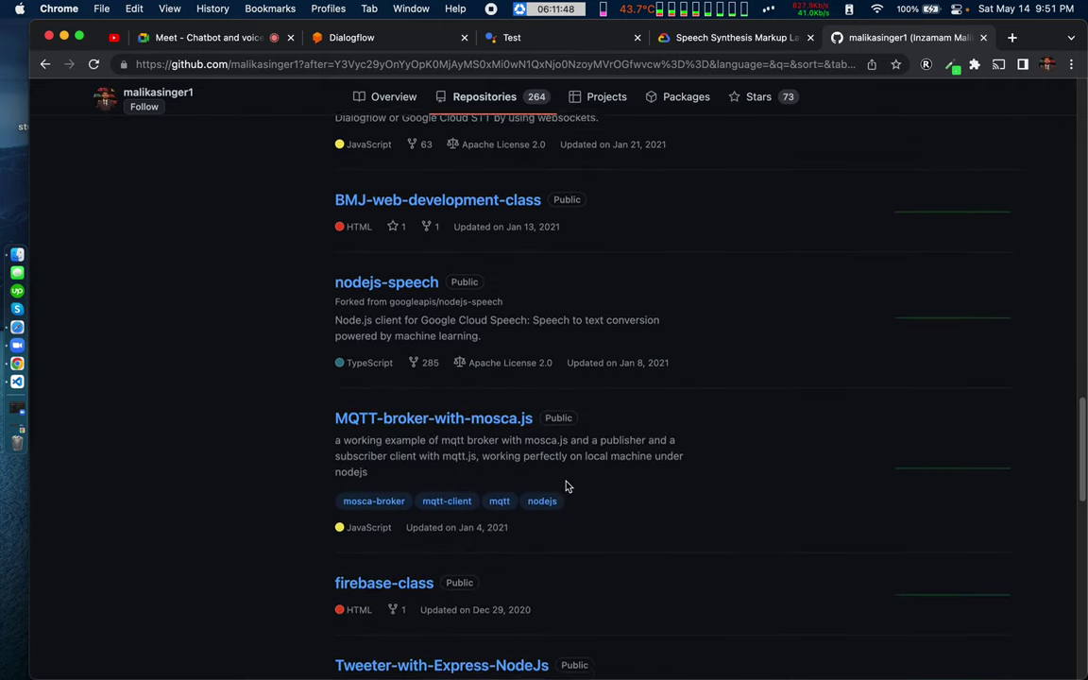
scroll(567, 486, down, 4)
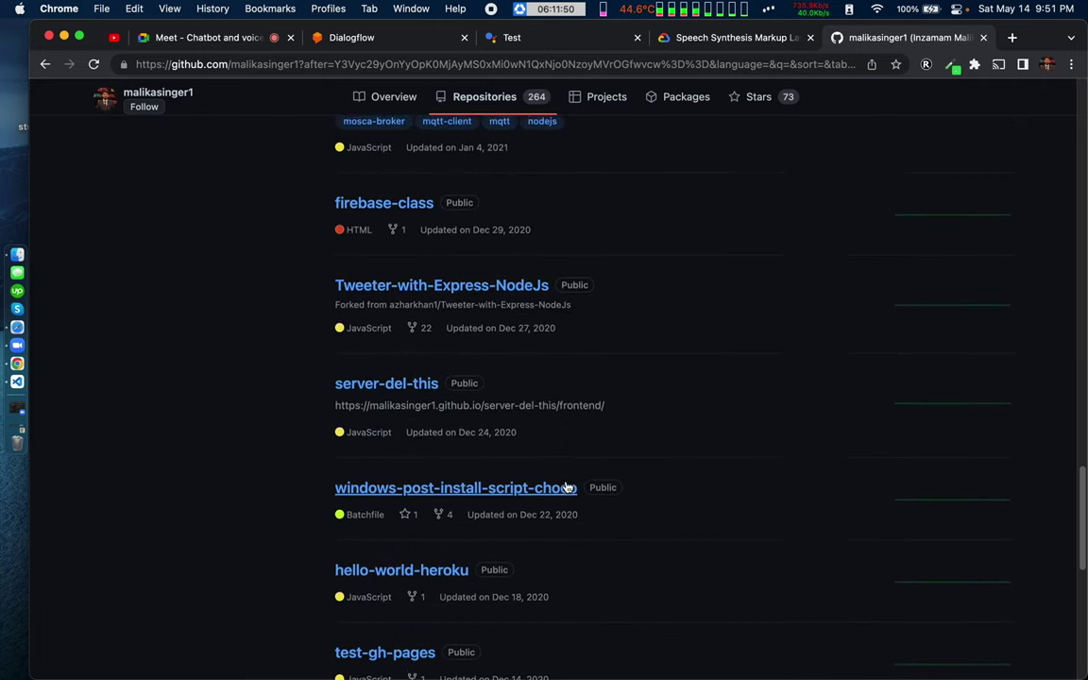
scroll(567, 486, down, 4)
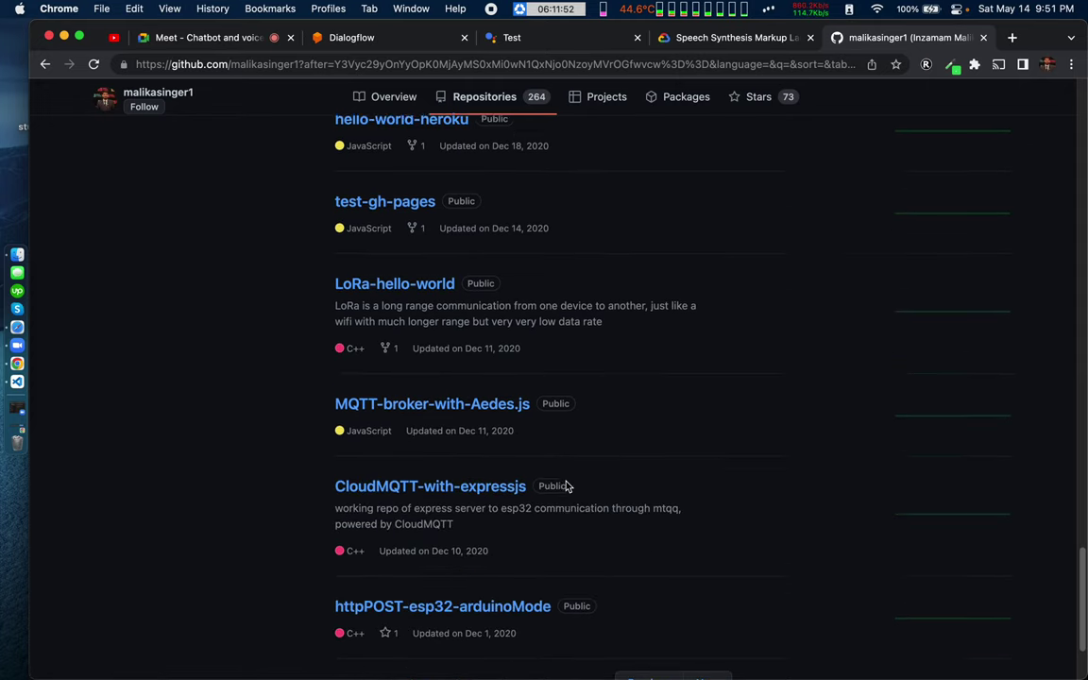
click(707, 573)
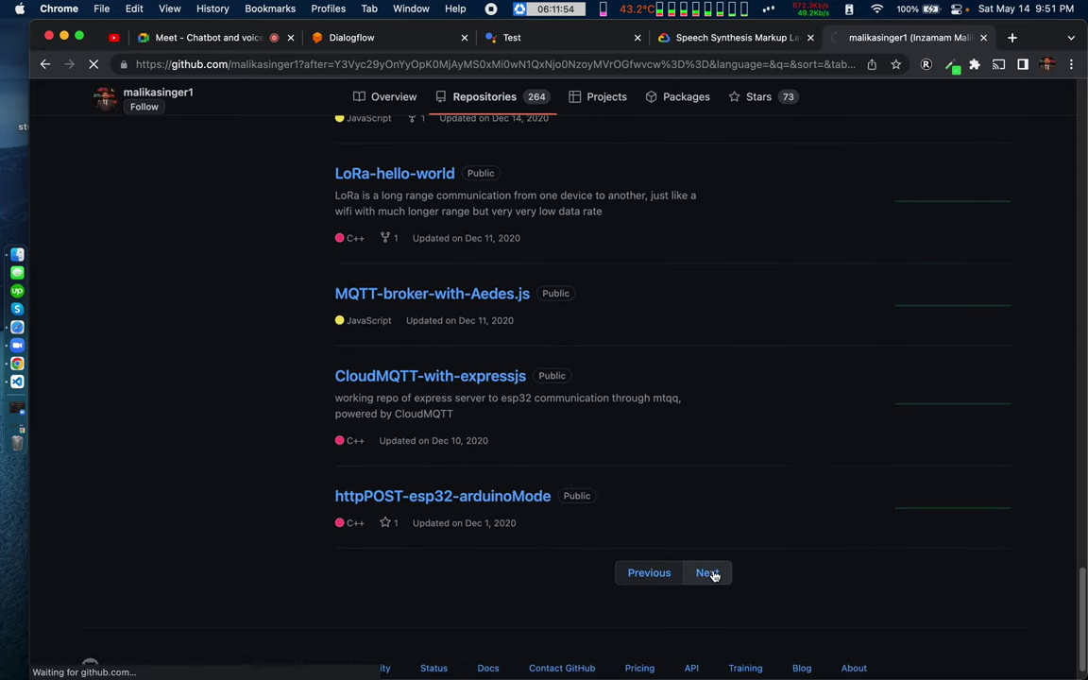
Step: Scroll the next page, advance once more, and scroll the later repository page
scroll(532, 534, down, 6)
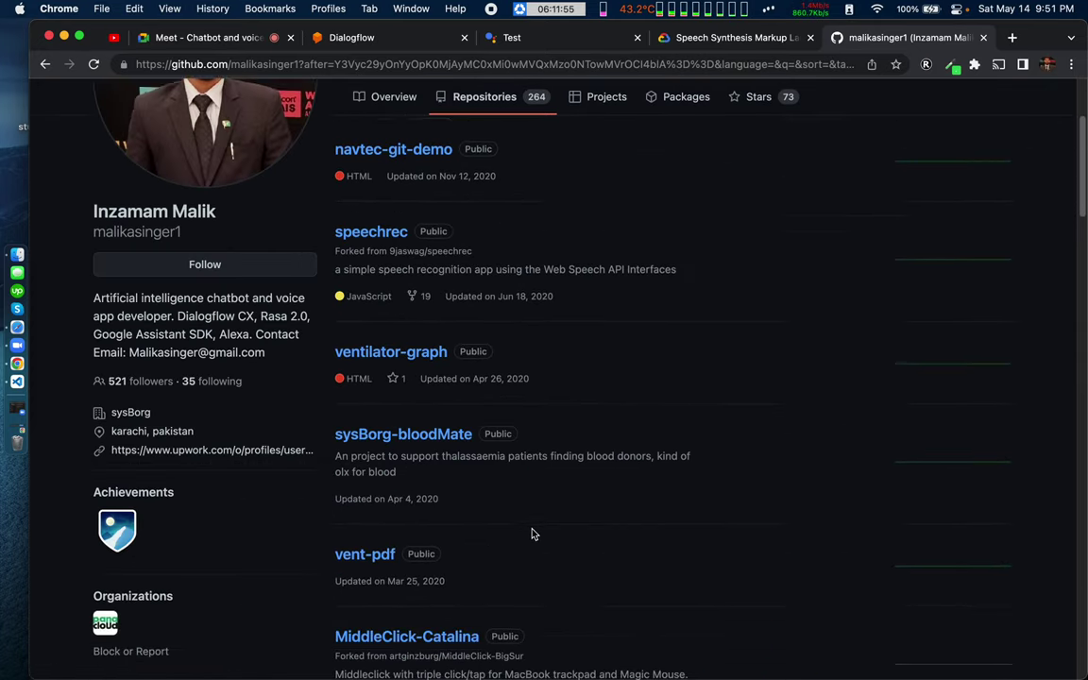
scroll(532, 535, down, 4)
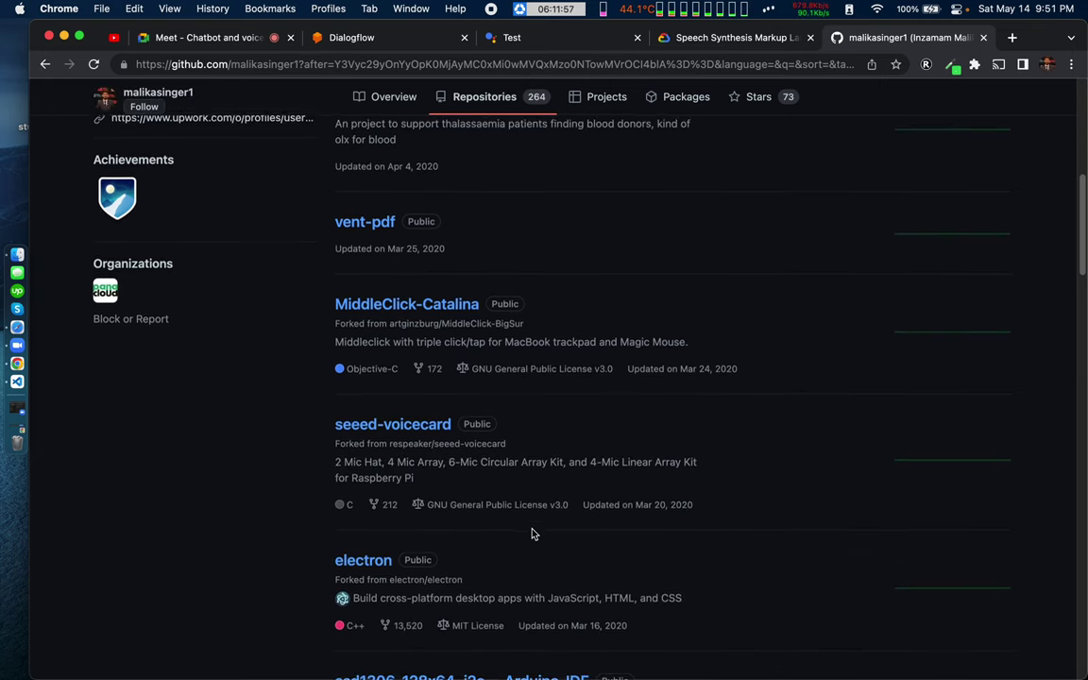
scroll(532, 534, down, 5)
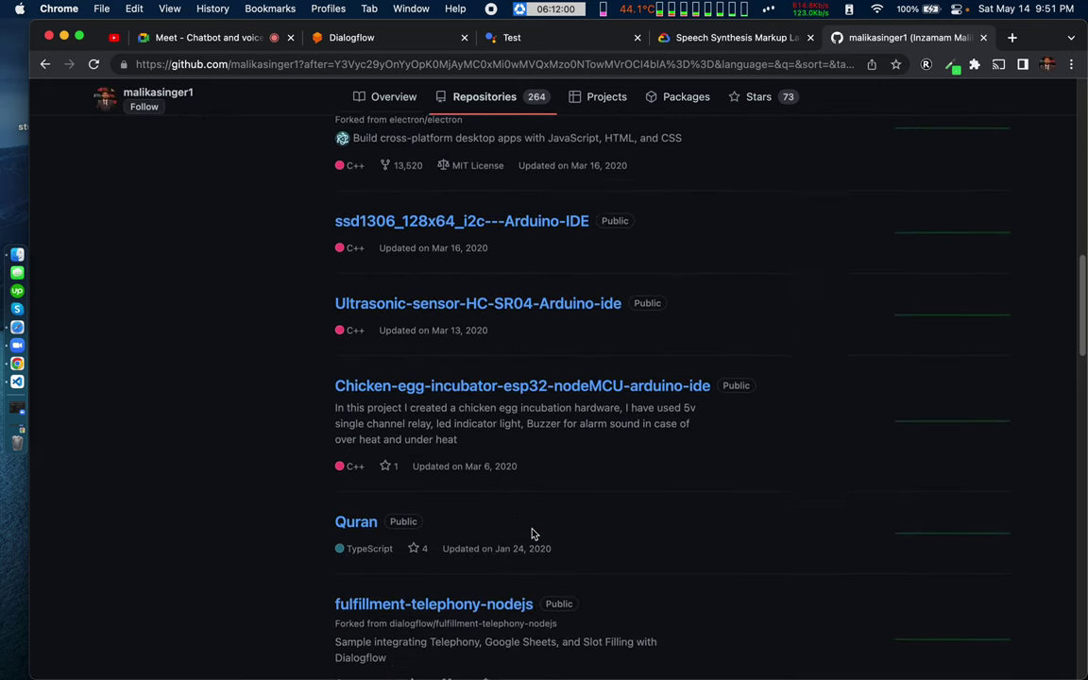
scroll(532, 534, down, 4)
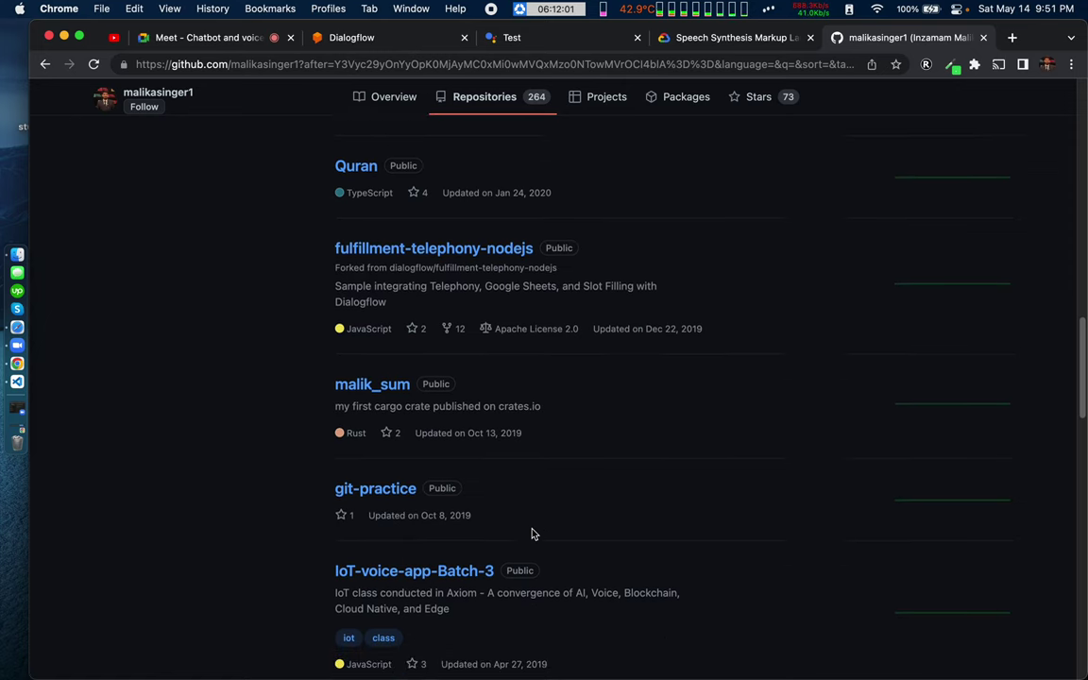
scroll(532, 535, down, 2)
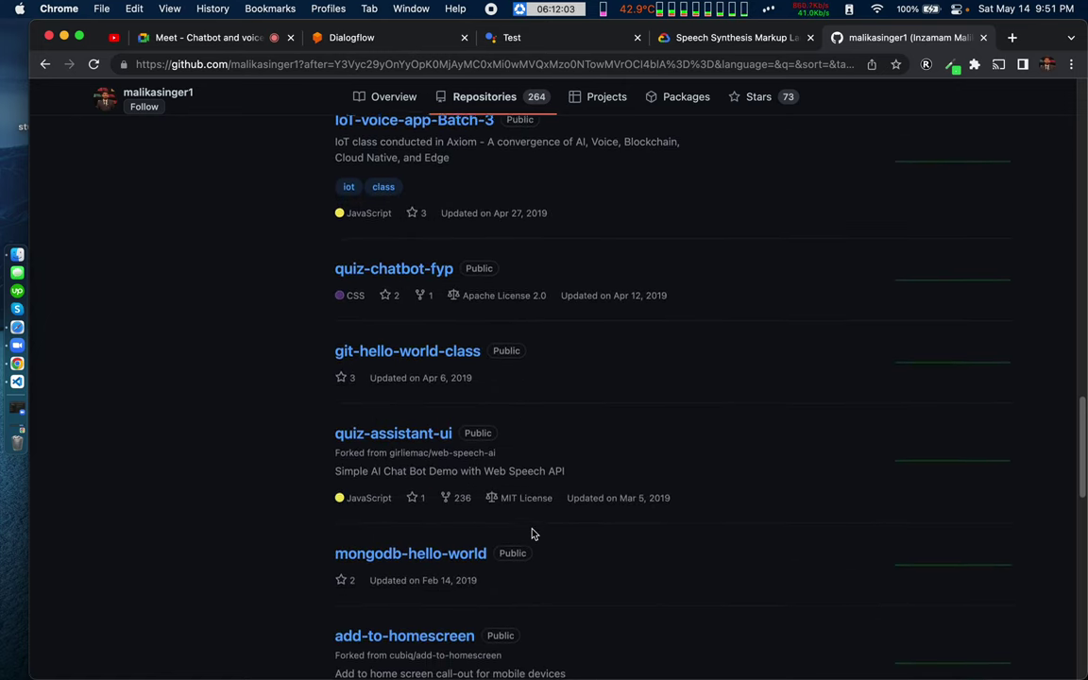
scroll(532, 534, down, 8)
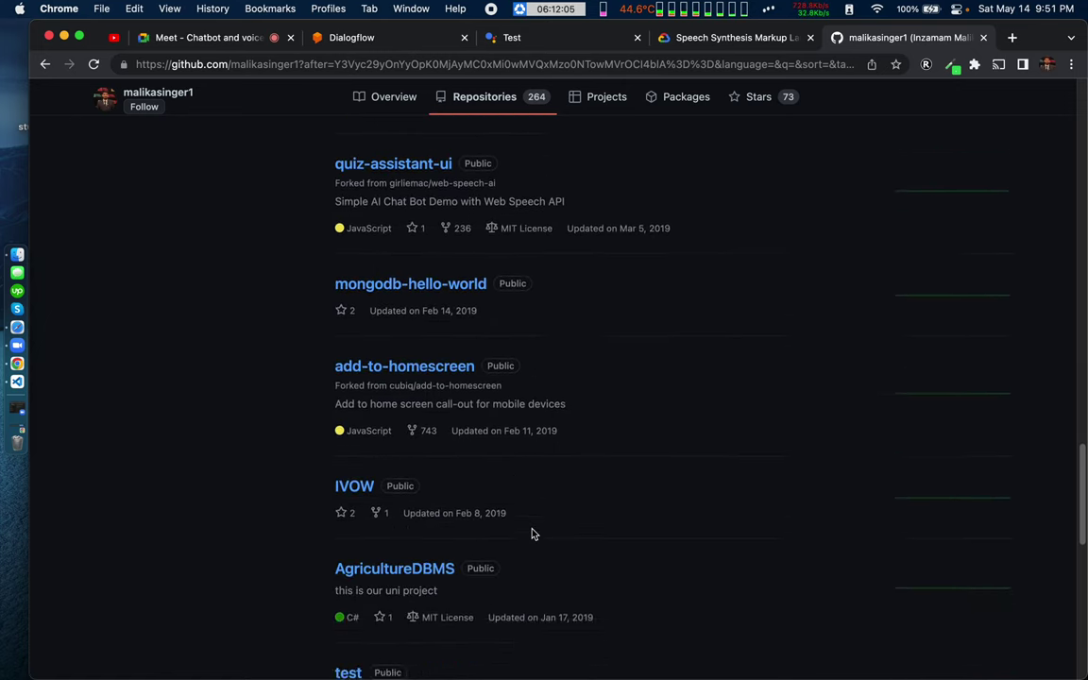
scroll(531, 532, up, 7)
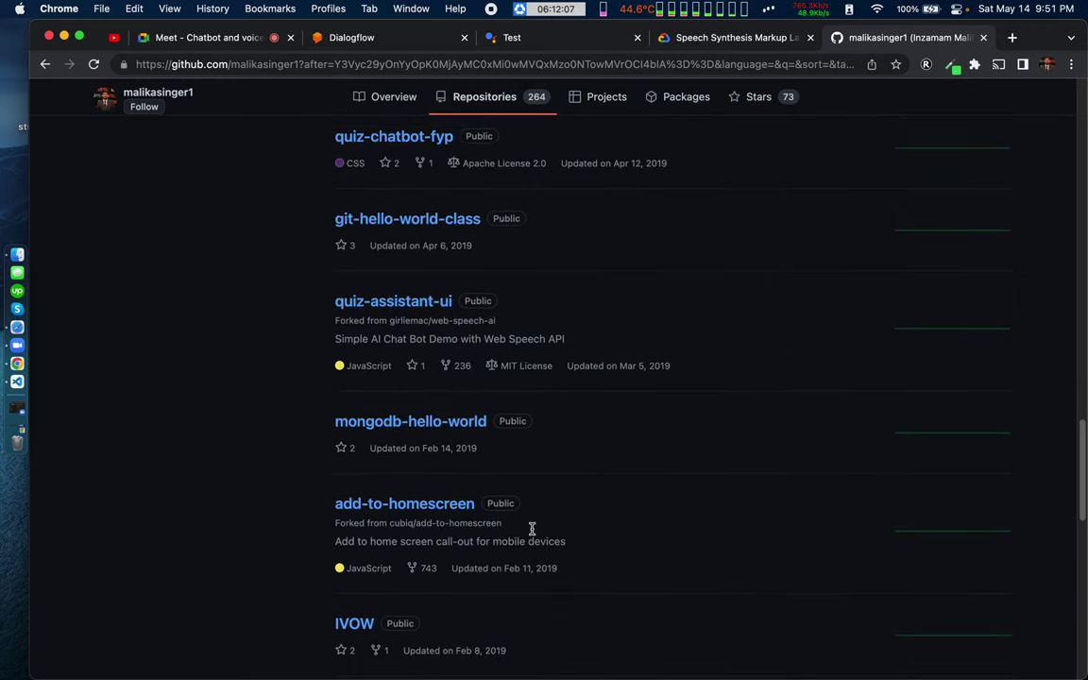
scroll(532, 532, down, 6)
scroll(531, 535, down, 7)
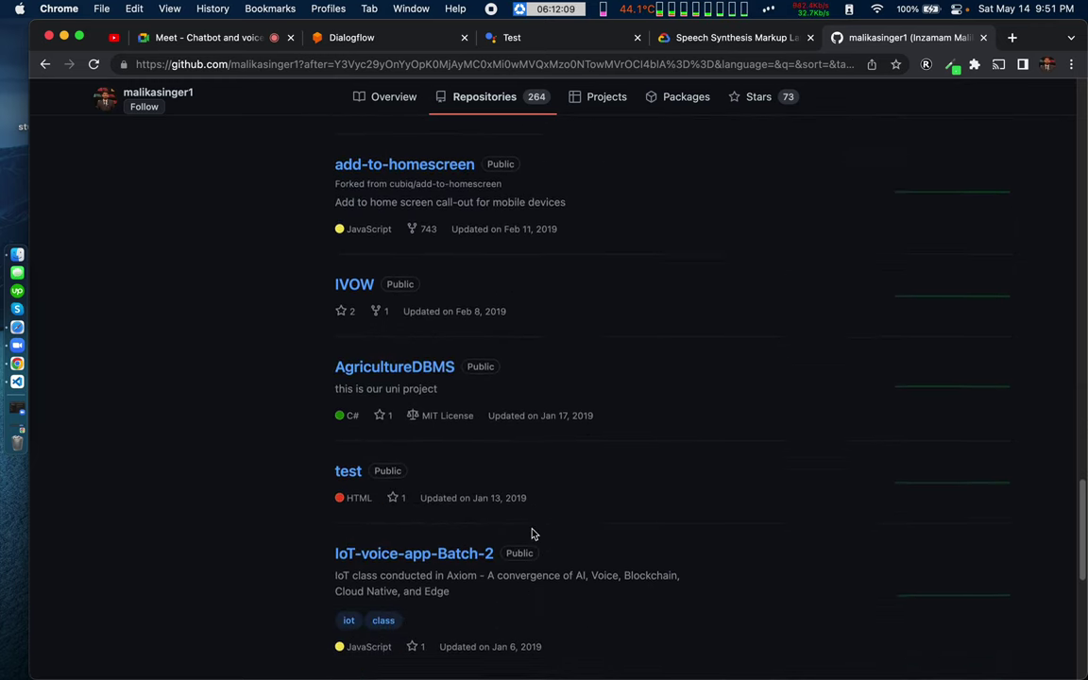
scroll(532, 529, down, 5)
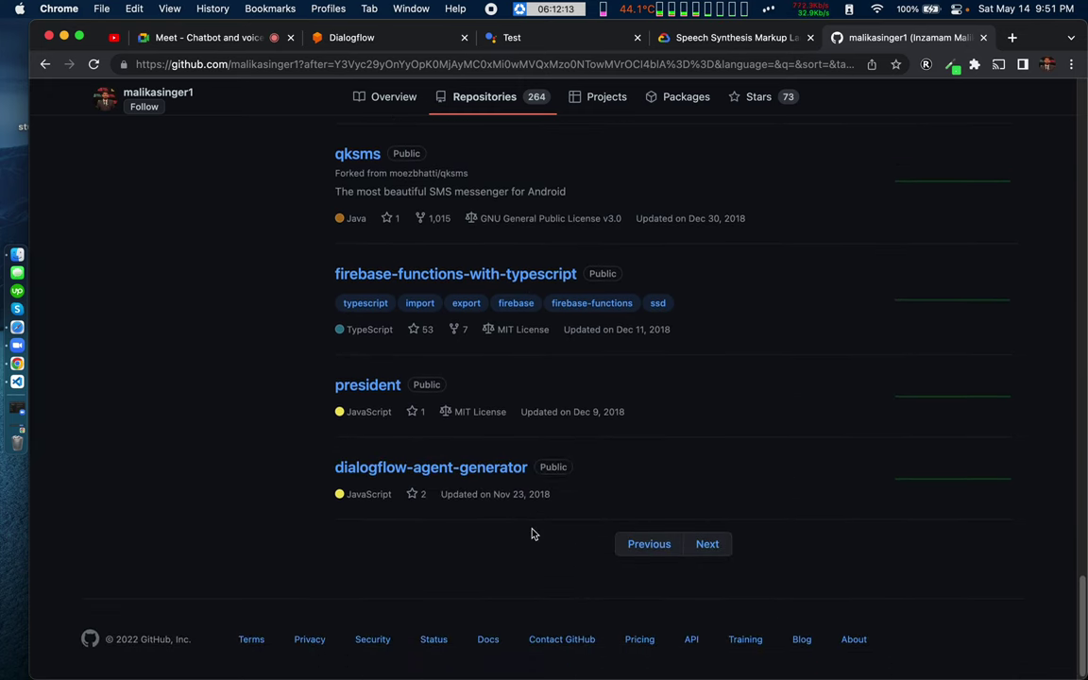
click(709, 545)
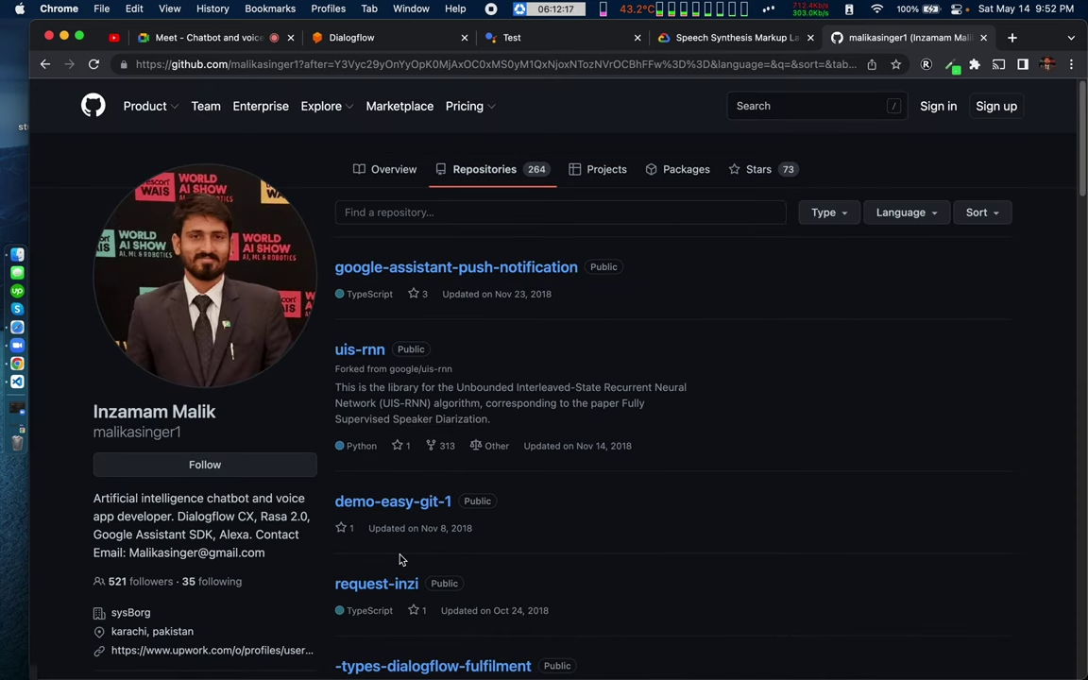
scroll(400, 559, down, 4)
scroll(399, 559, down, 3)
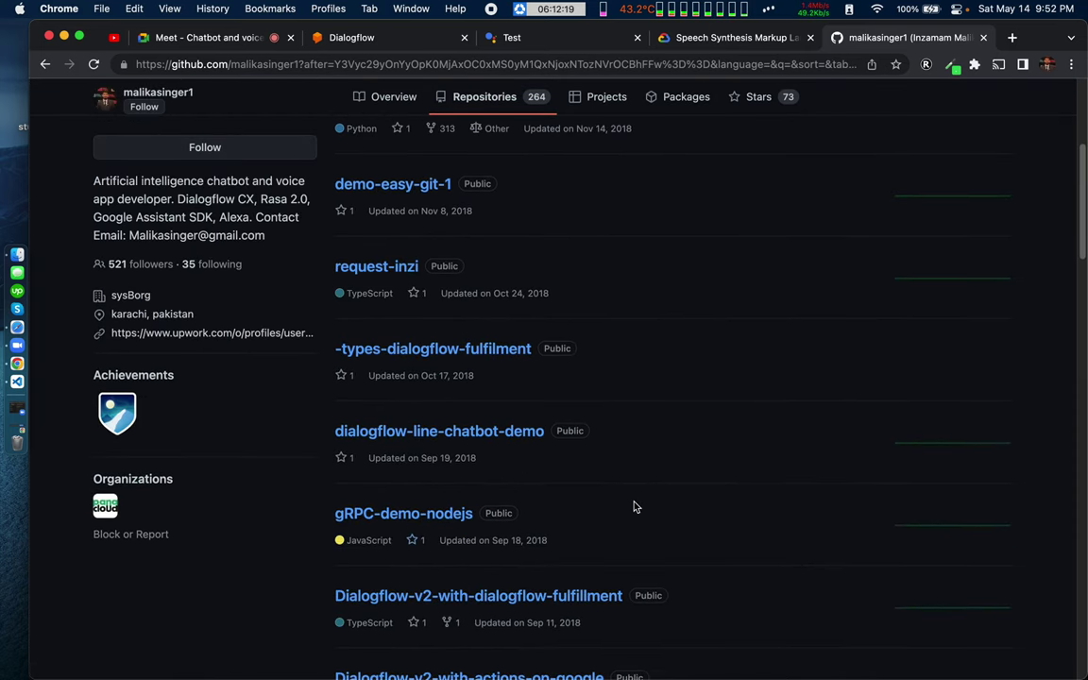
scroll(634, 507, down, 3)
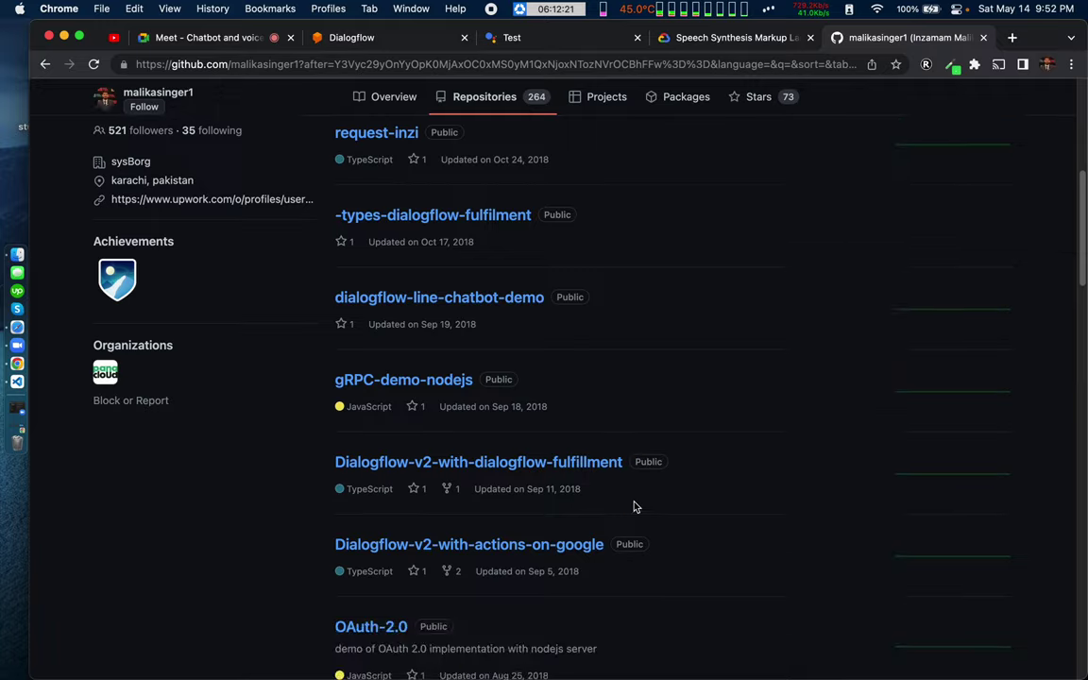
scroll(634, 502, down, 2)
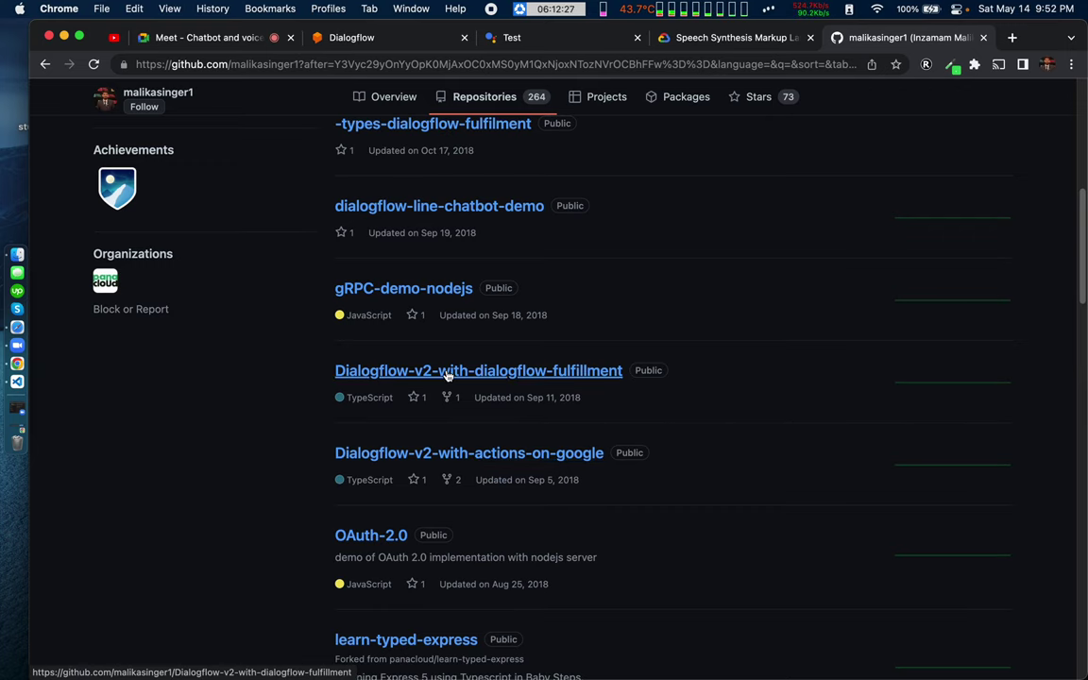
Step: Open Dialogflow-v2-with-actions-on-google in a new tab and go to functions/src/index.ts
super+click(444, 456)
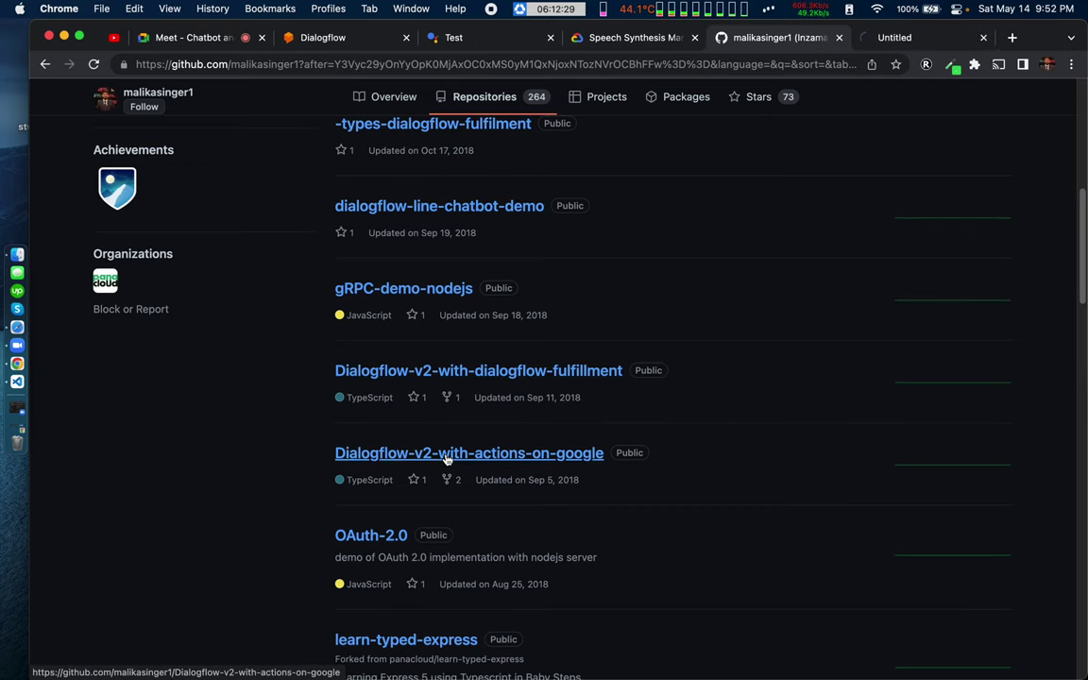
click(921, 40)
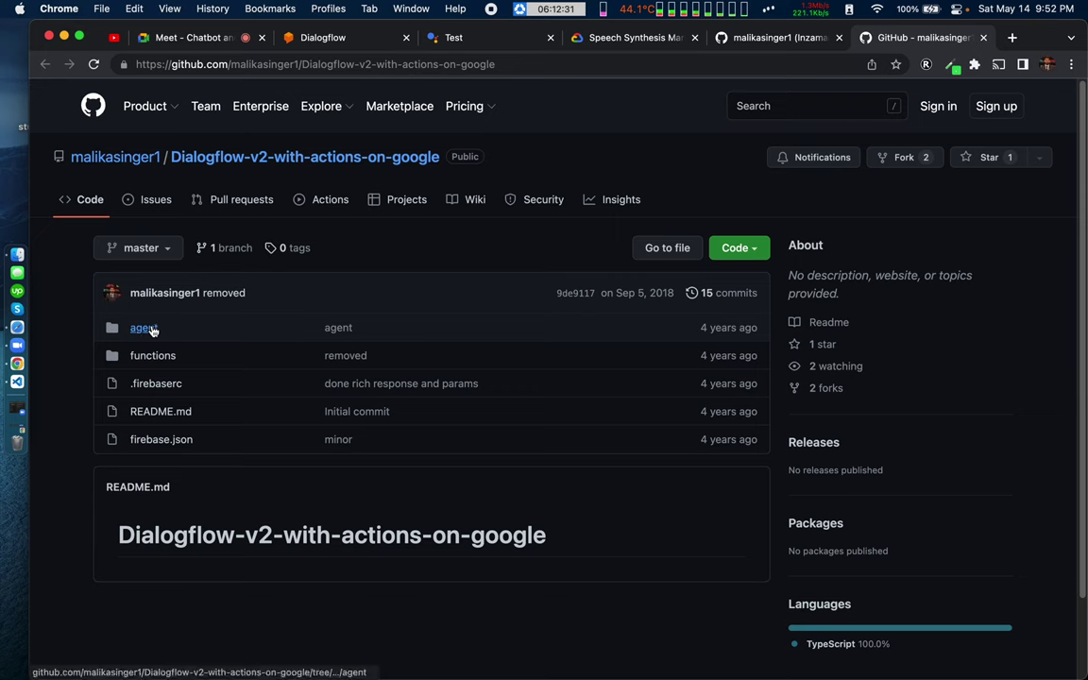
click(151, 357)
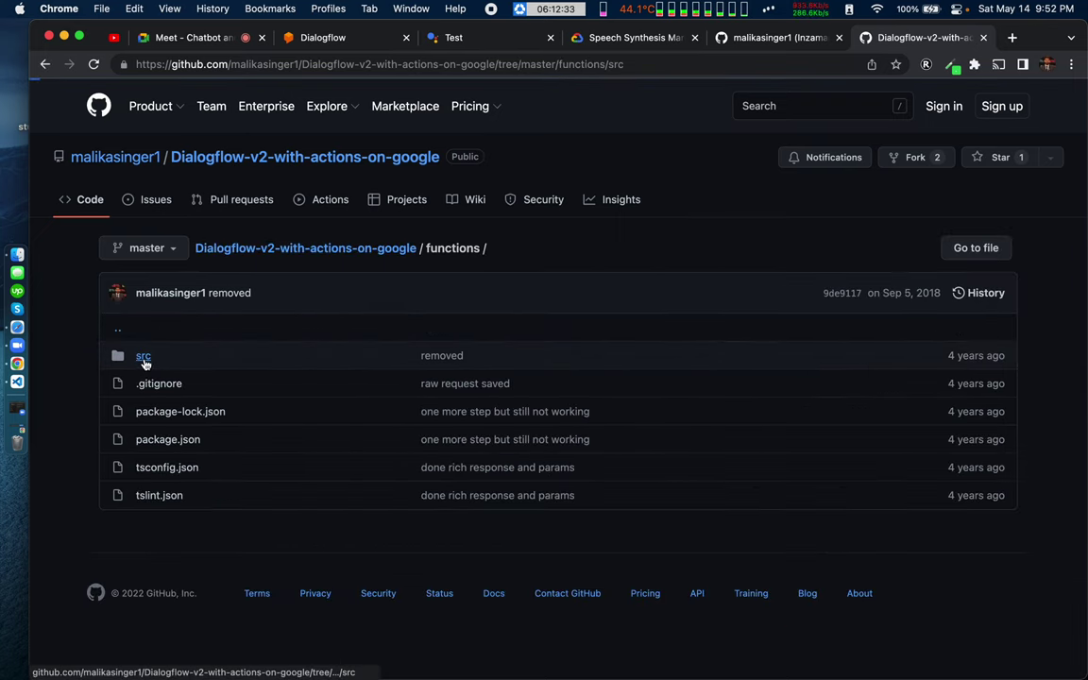
click(142, 358)
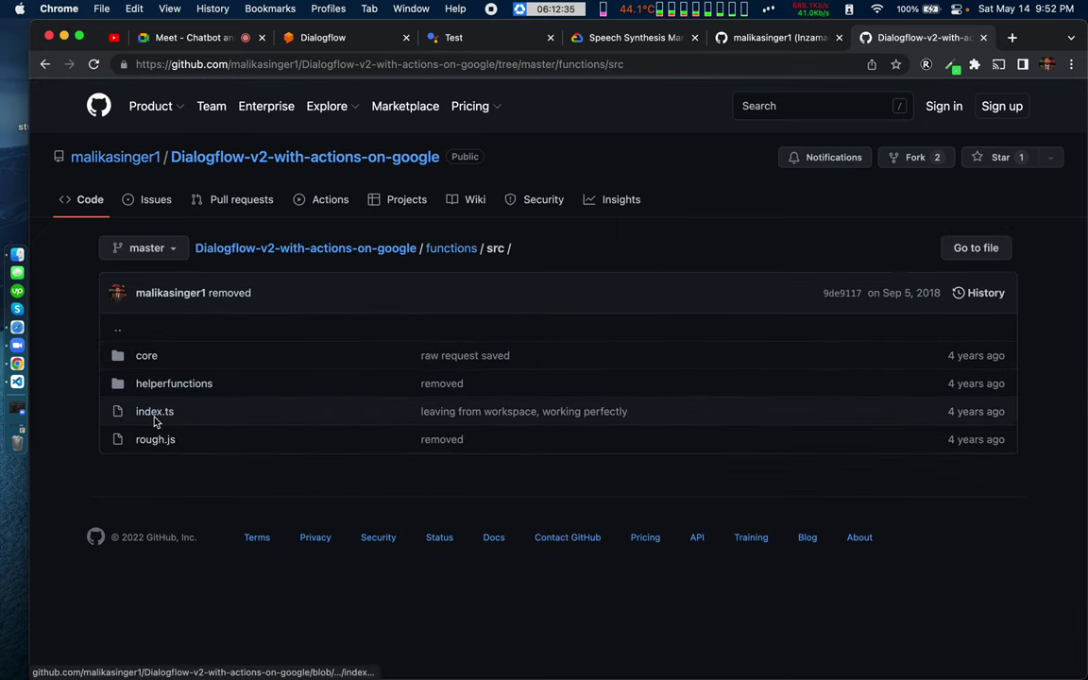
click(155, 412)
Step: Scroll through index.ts to read its intent handler code
scroll(387, 542, down, 4)
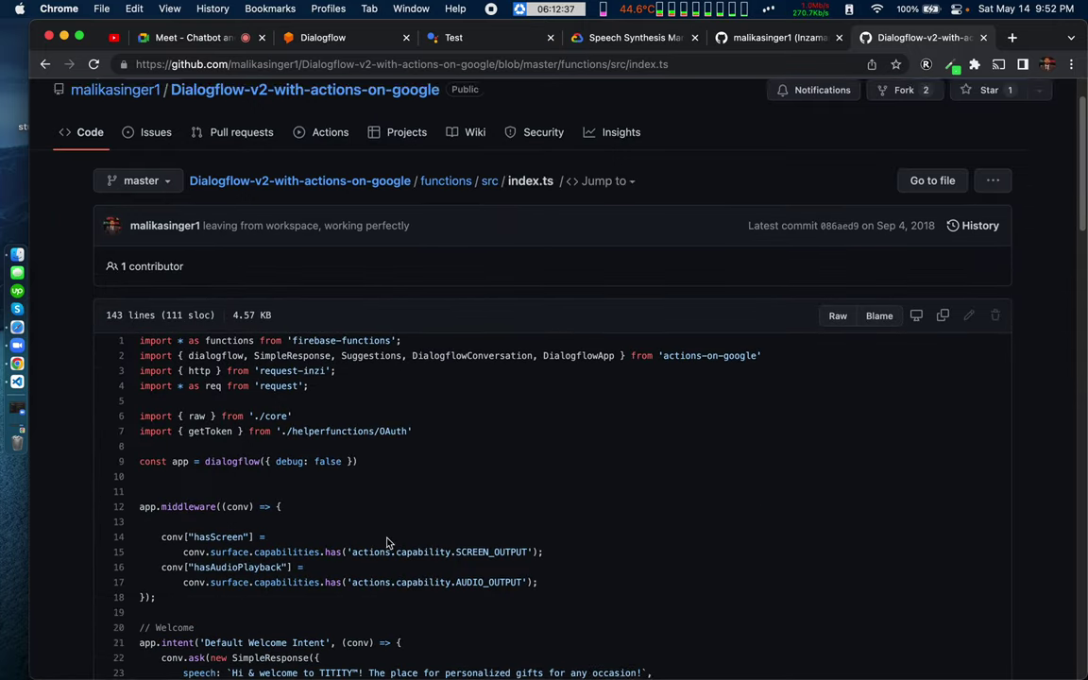
scroll(387, 542, down, 3)
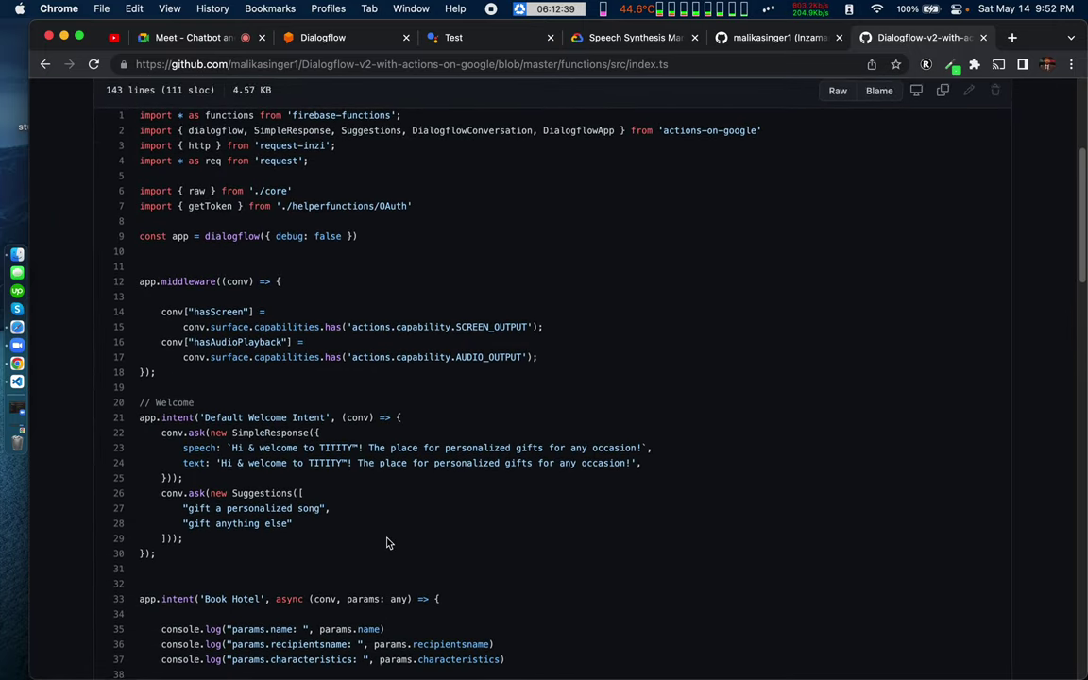
scroll(388, 543, down, 5)
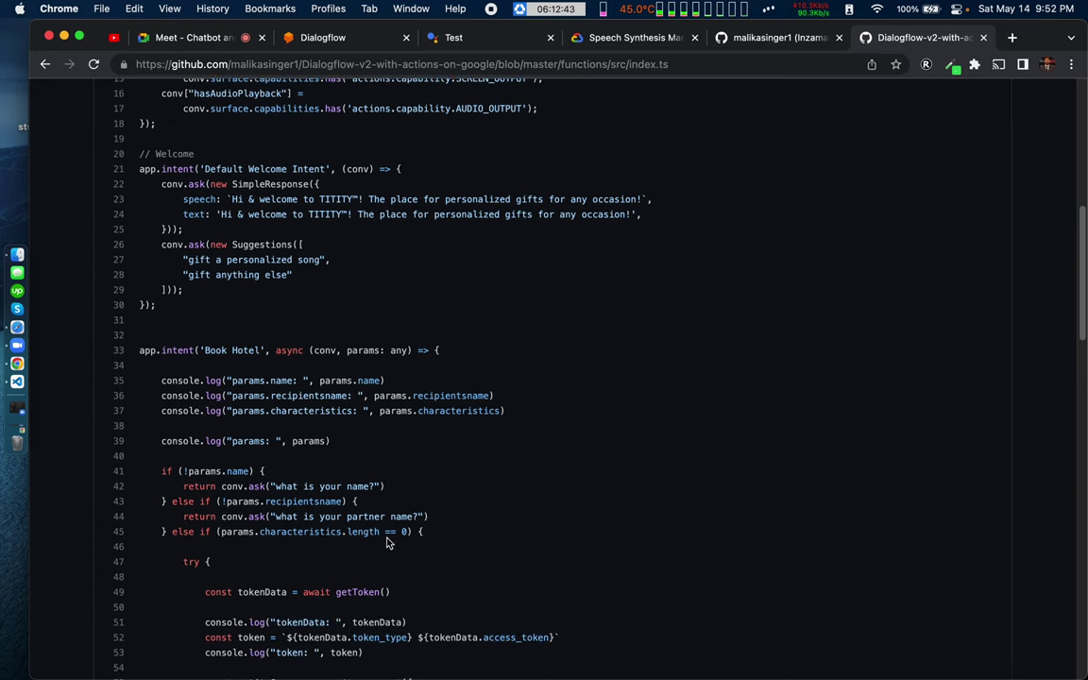
scroll(387, 542, down, 4)
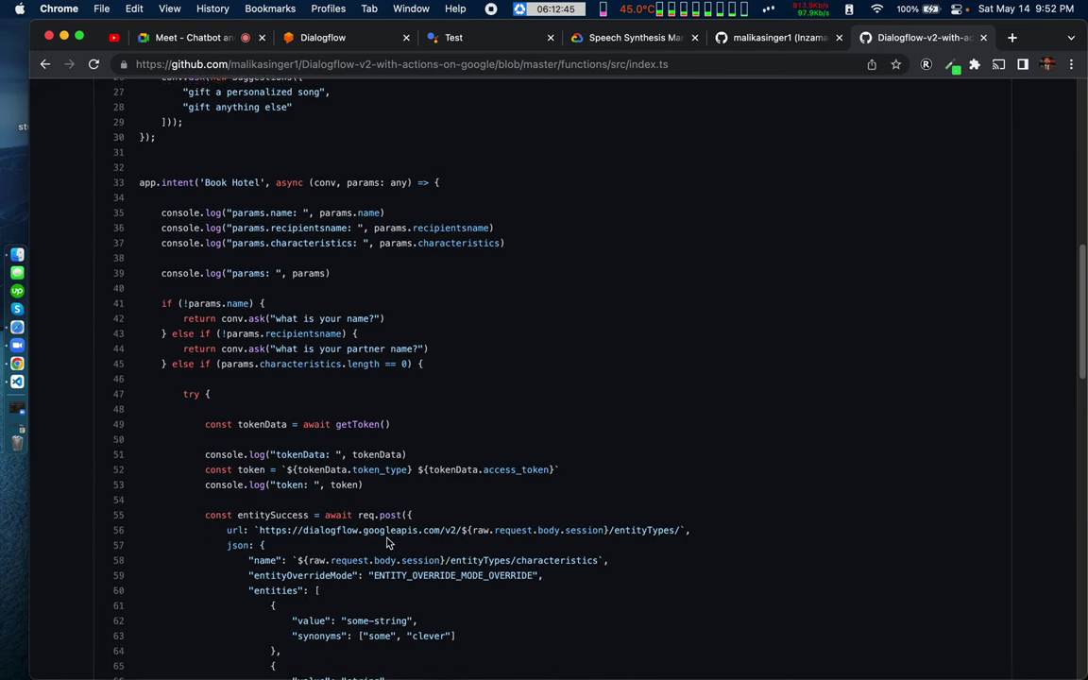
scroll(387, 543, down, 9)
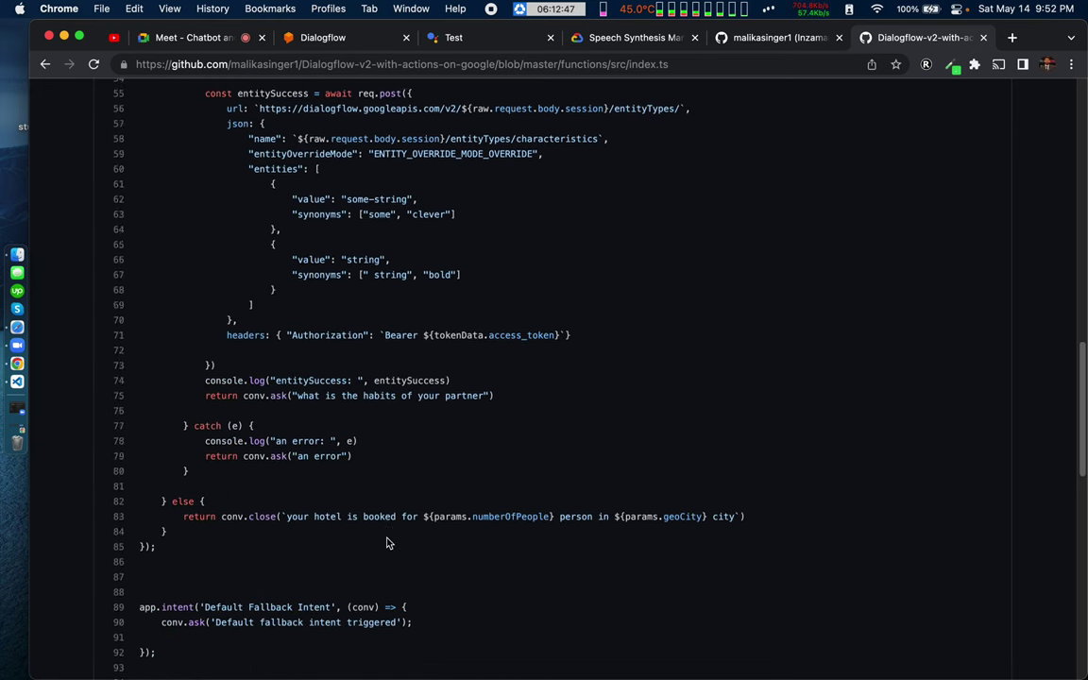
scroll(387, 542, up, 4)
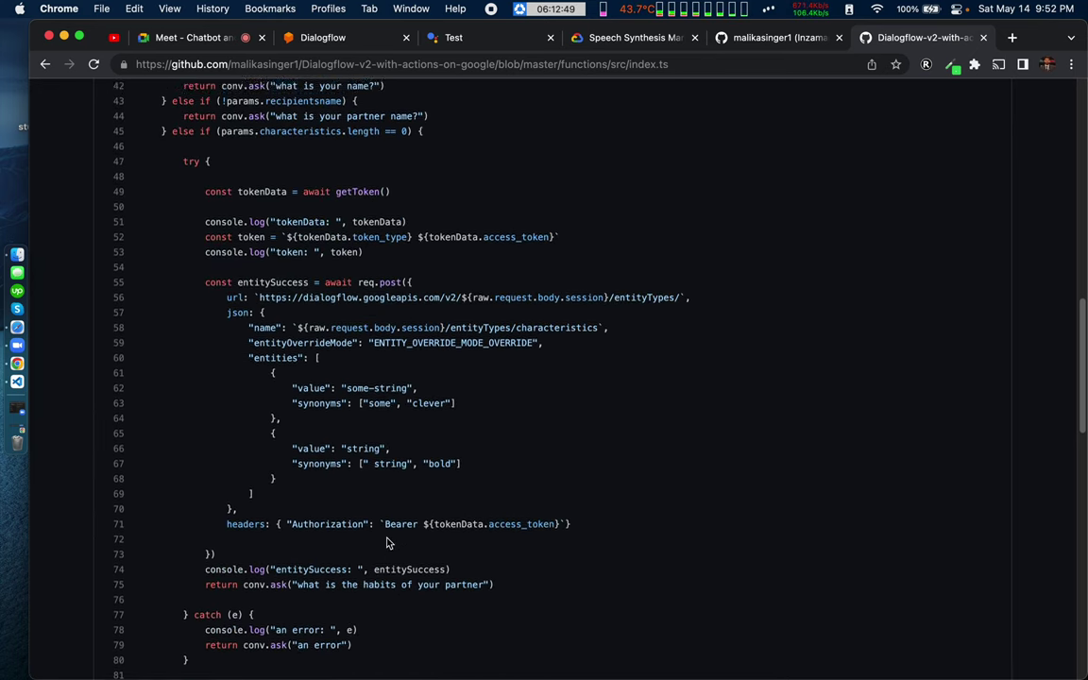
scroll(387, 542, down, 4)
Step: In the Meet call, dismiss the sharing reminder, open People, pin the presentation, and go full screen
click(201, 41)
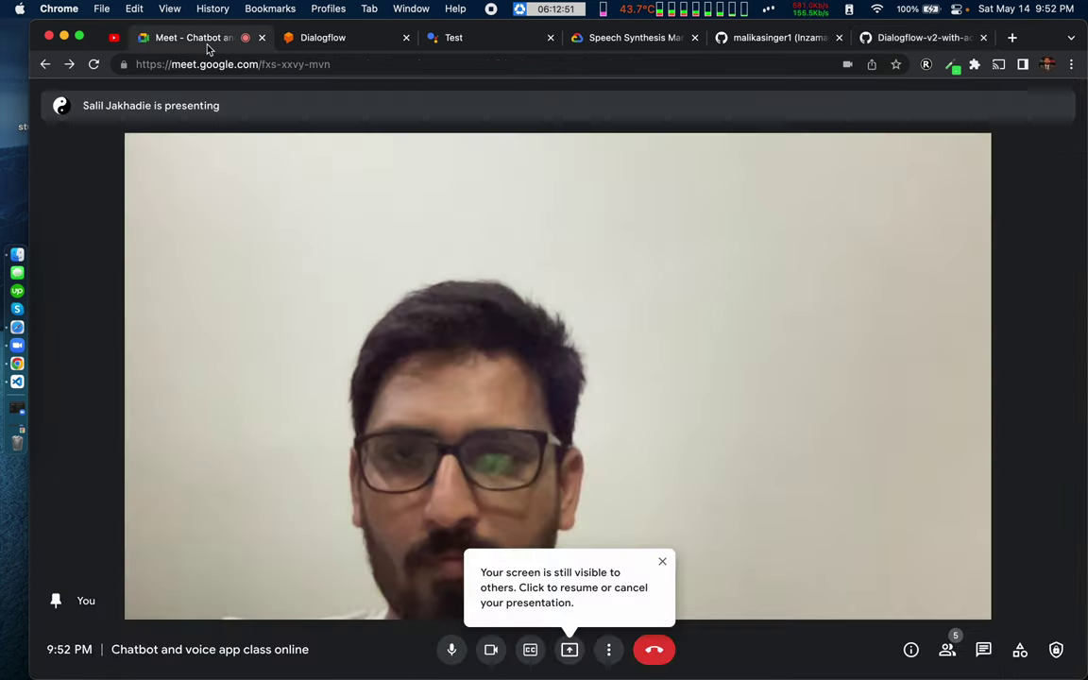
click(663, 561)
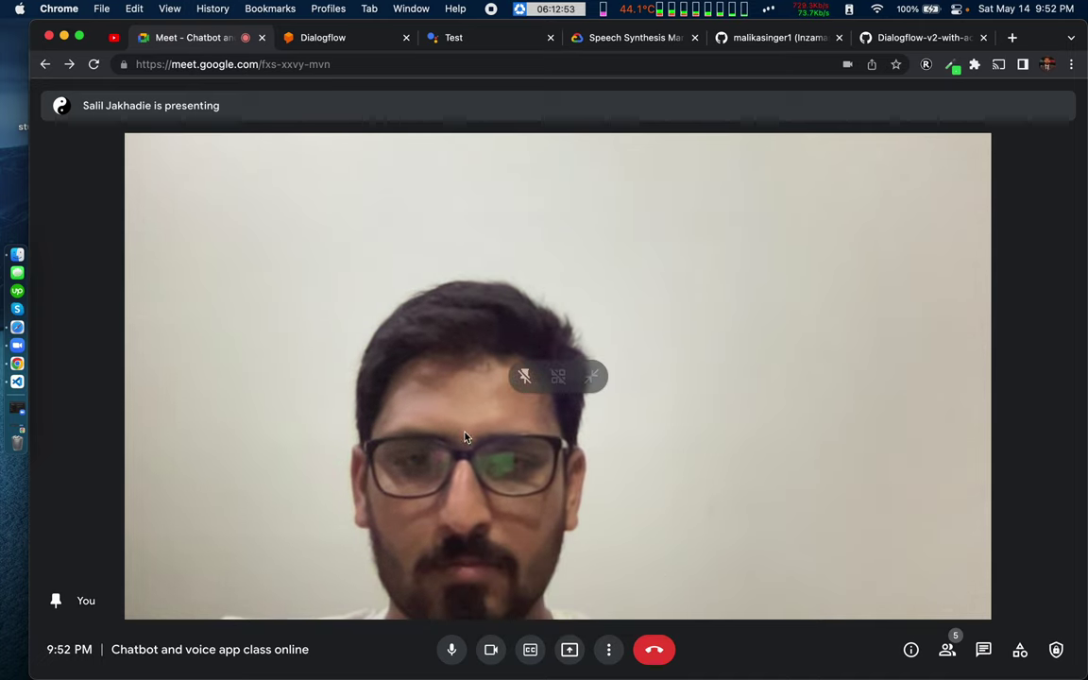
click(529, 376)
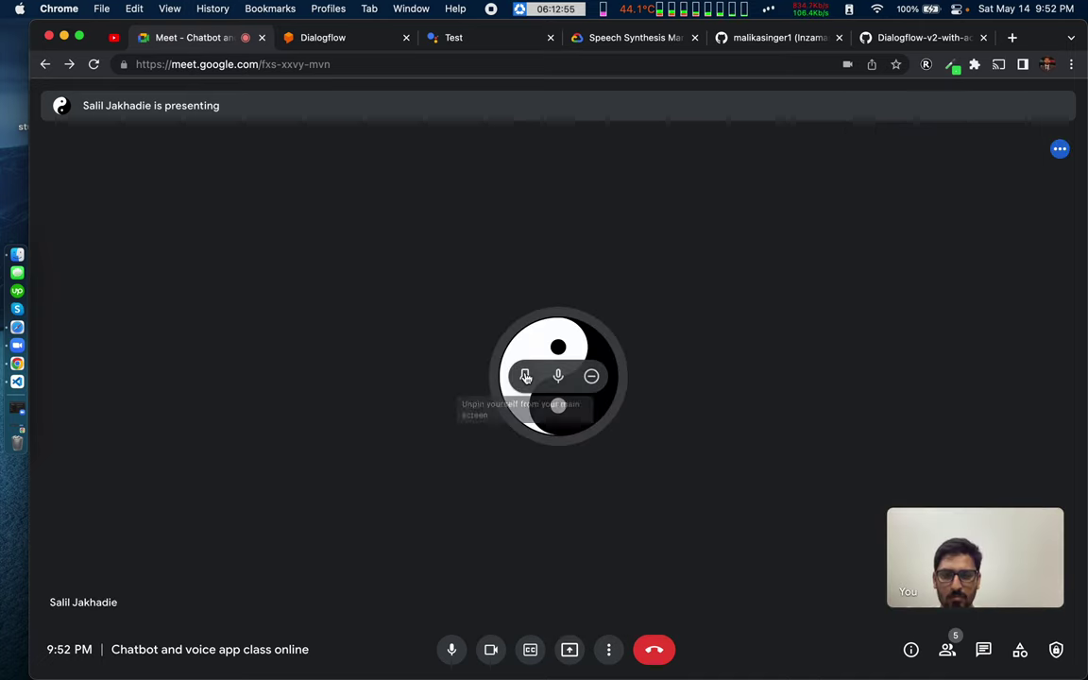
click(983, 649)
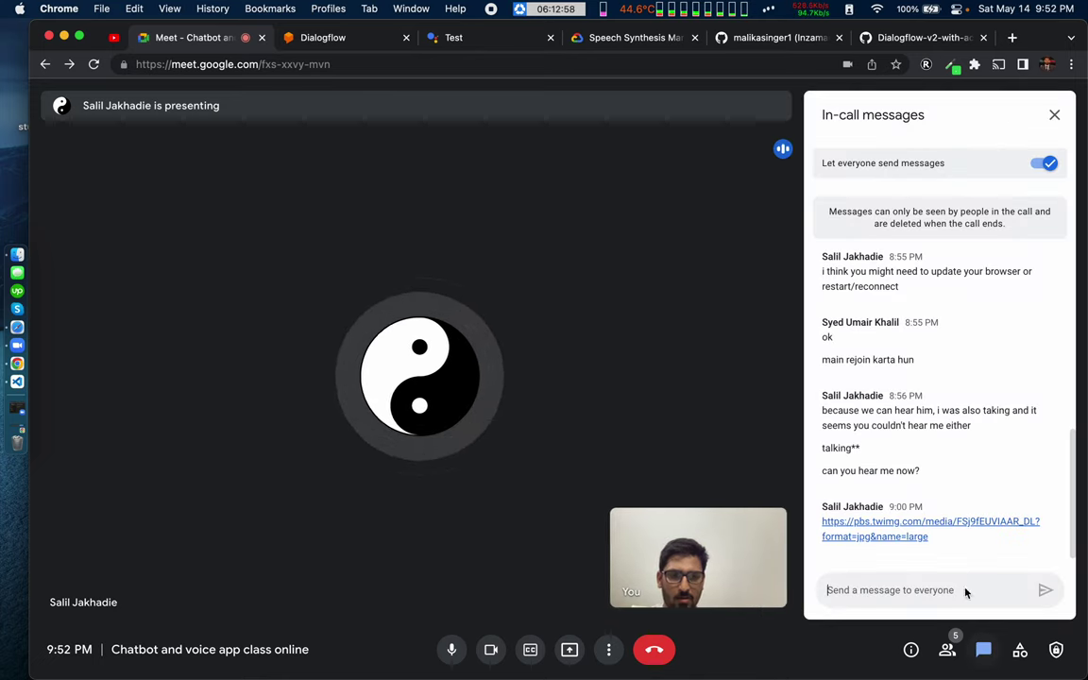
click(947, 648)
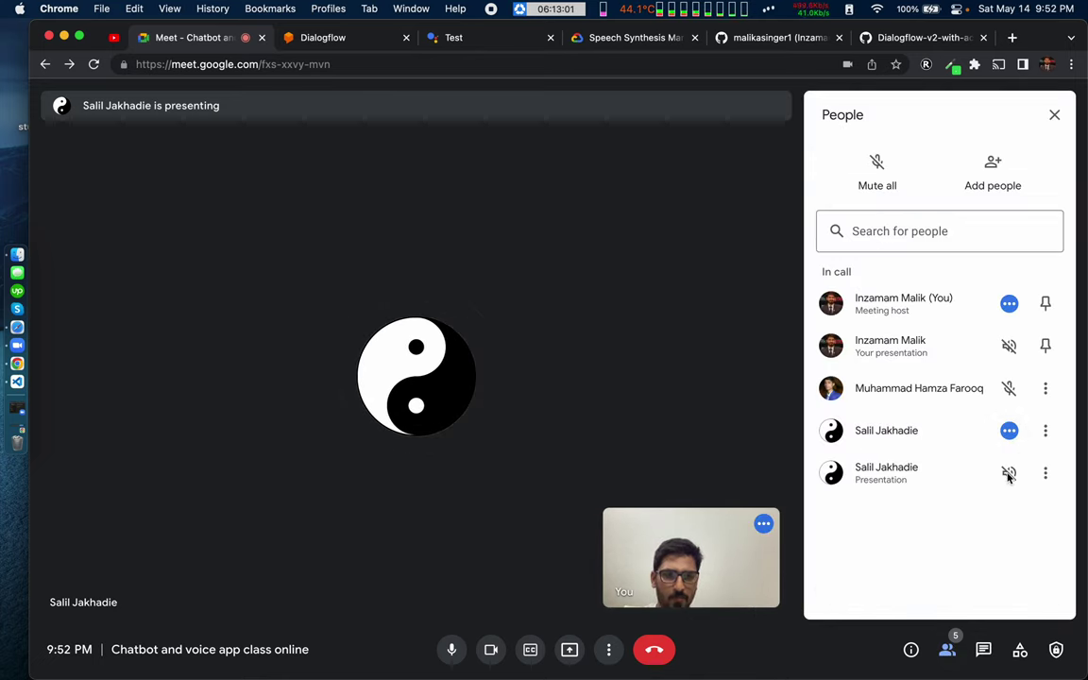
click(1048, 474)
click(943, 509)
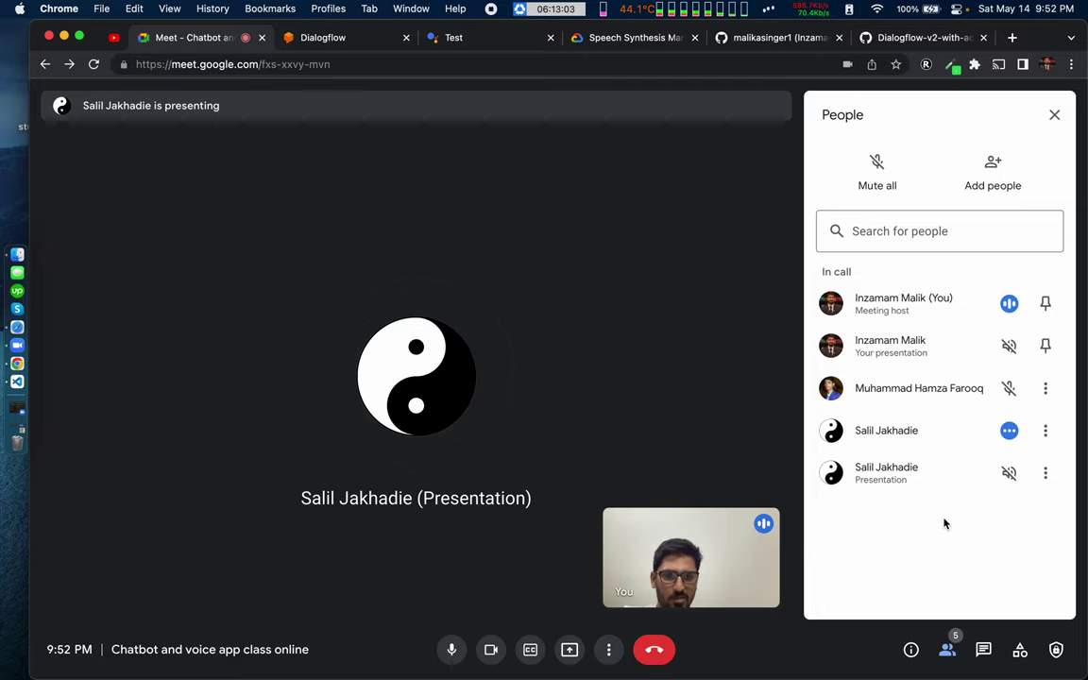
key(ctrl+super+f)
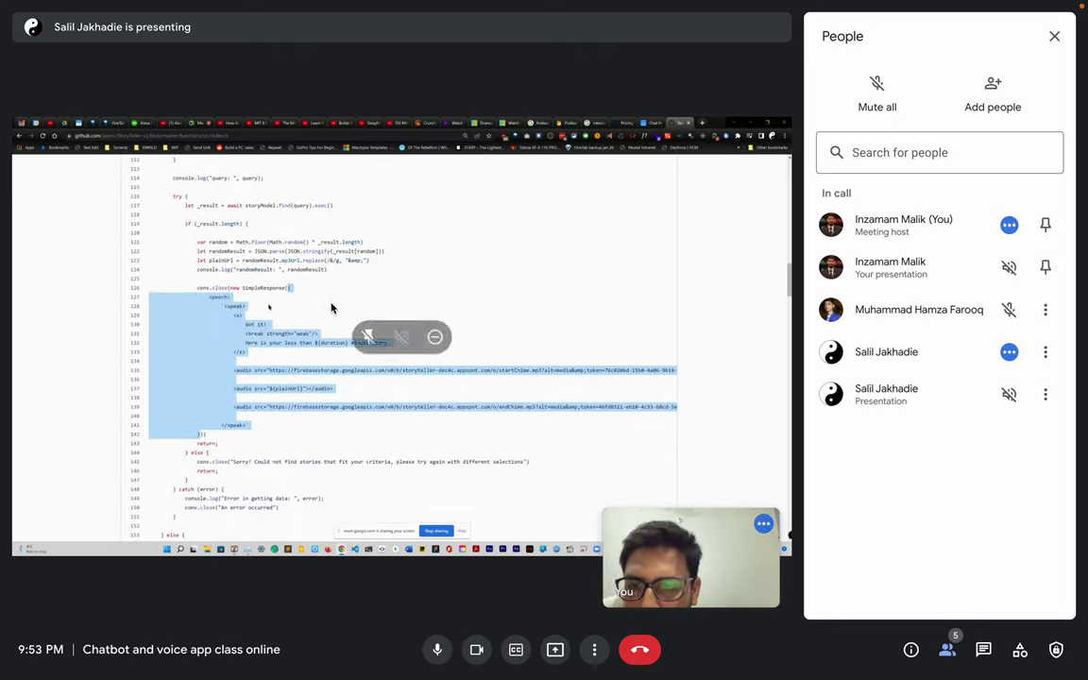
Step: Switch between VS Code and the meeting, placing the caret in index.mjs's speech property
key(ctrl+Right)
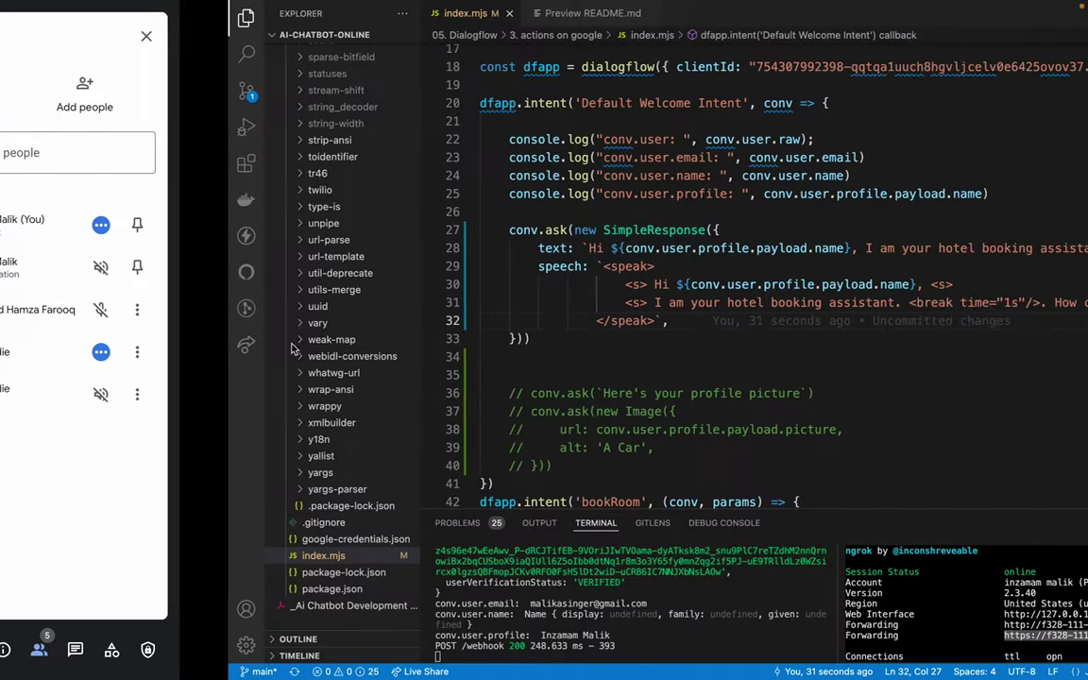
click(349, 257)
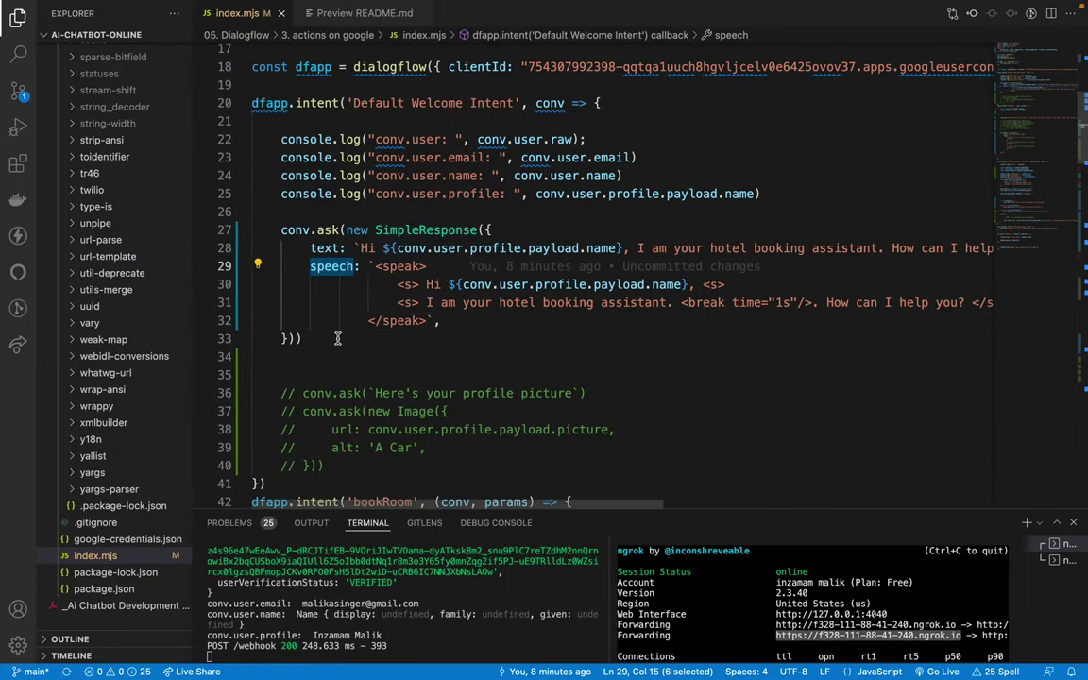
key(ctrl+Left)
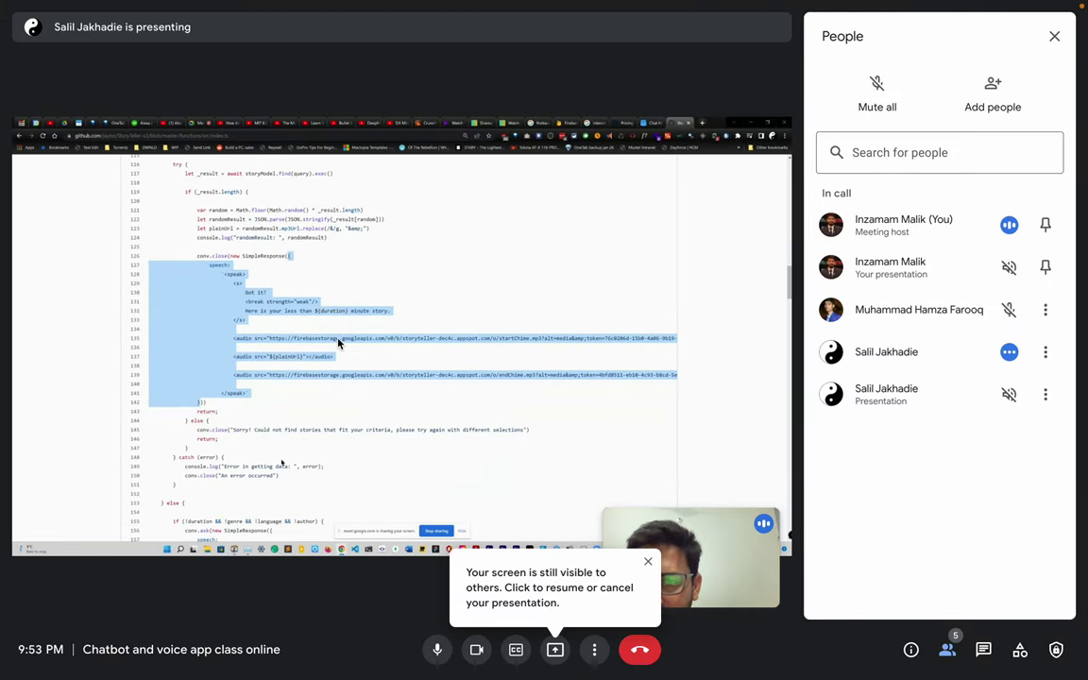
key(ctrl+Right)
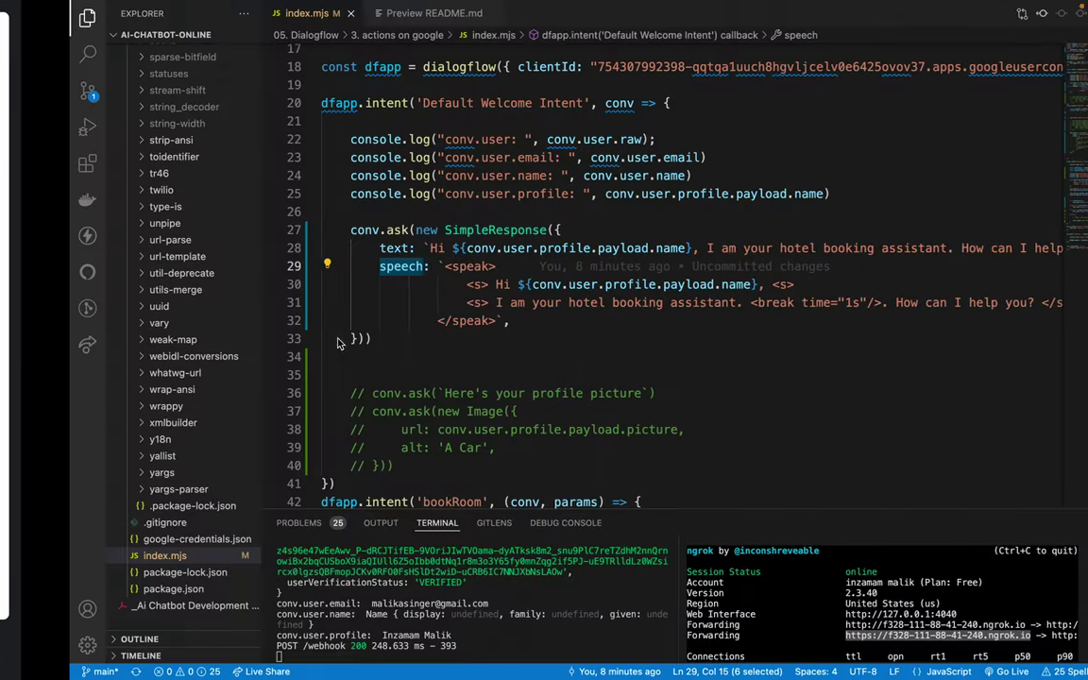
Step: Select the welcome response lines 28–32 and the word 'speak', comparing against the presentation
drag(310, 248, 449, 320)
click(461, 332)
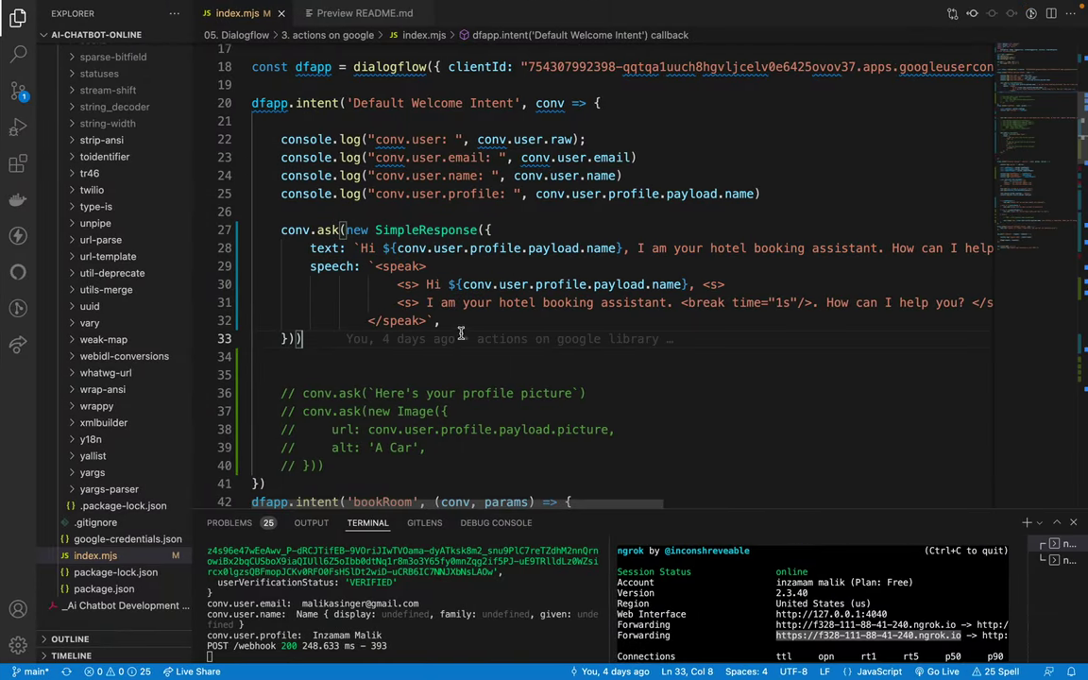
double_click(404, 269)
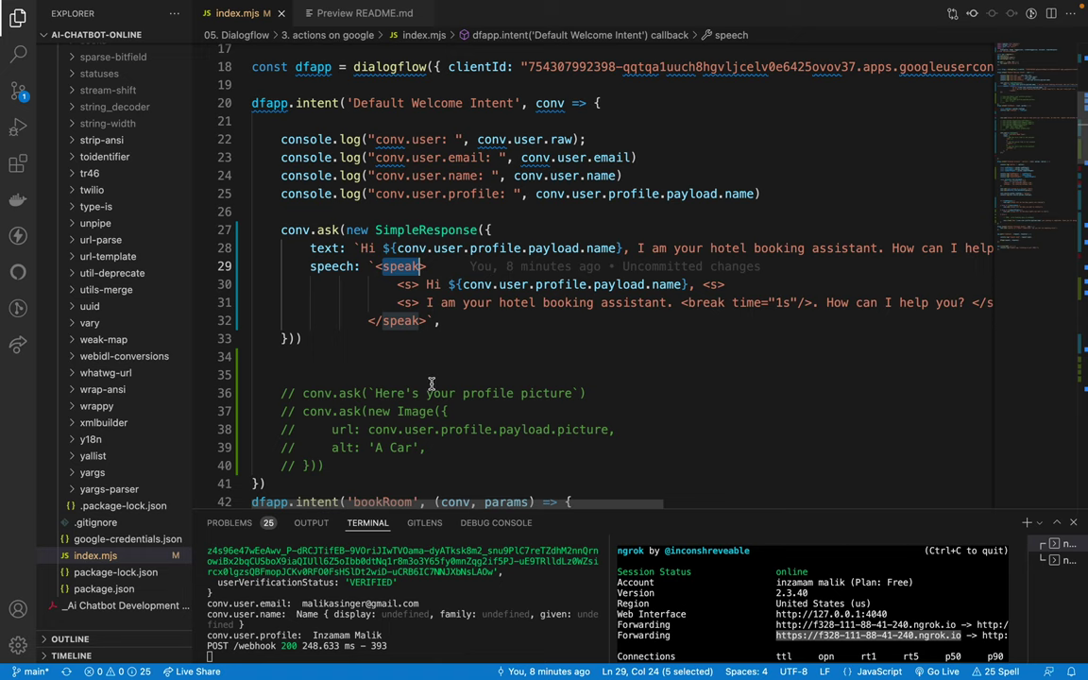
scroll(580, 359, right, 5)
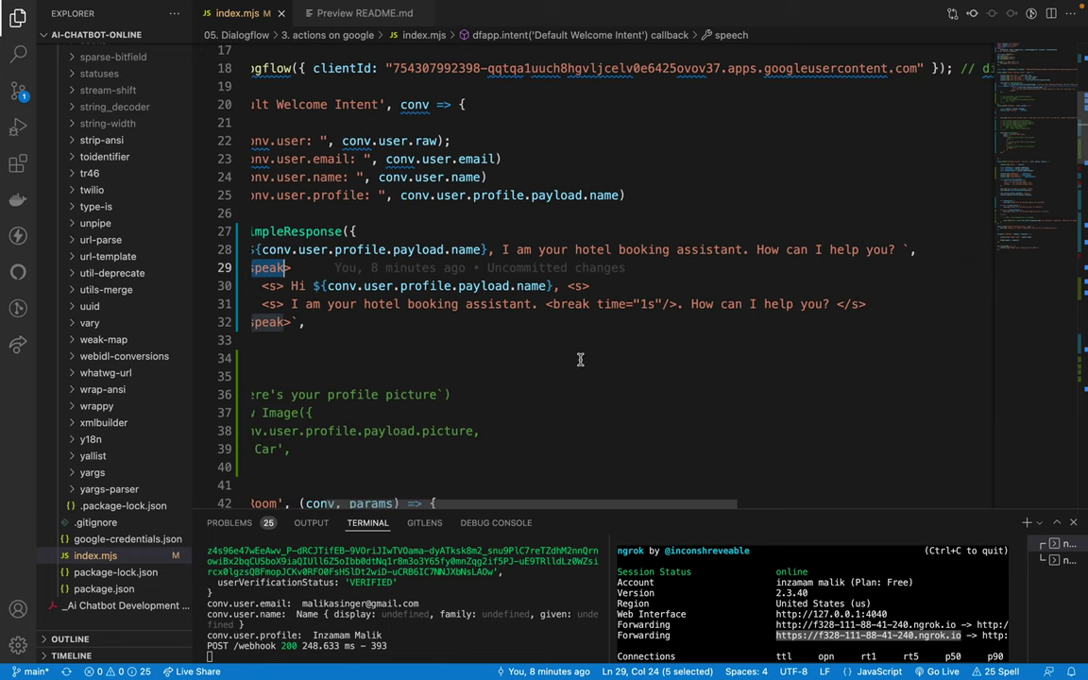
scroll(580, 359, left, 5)
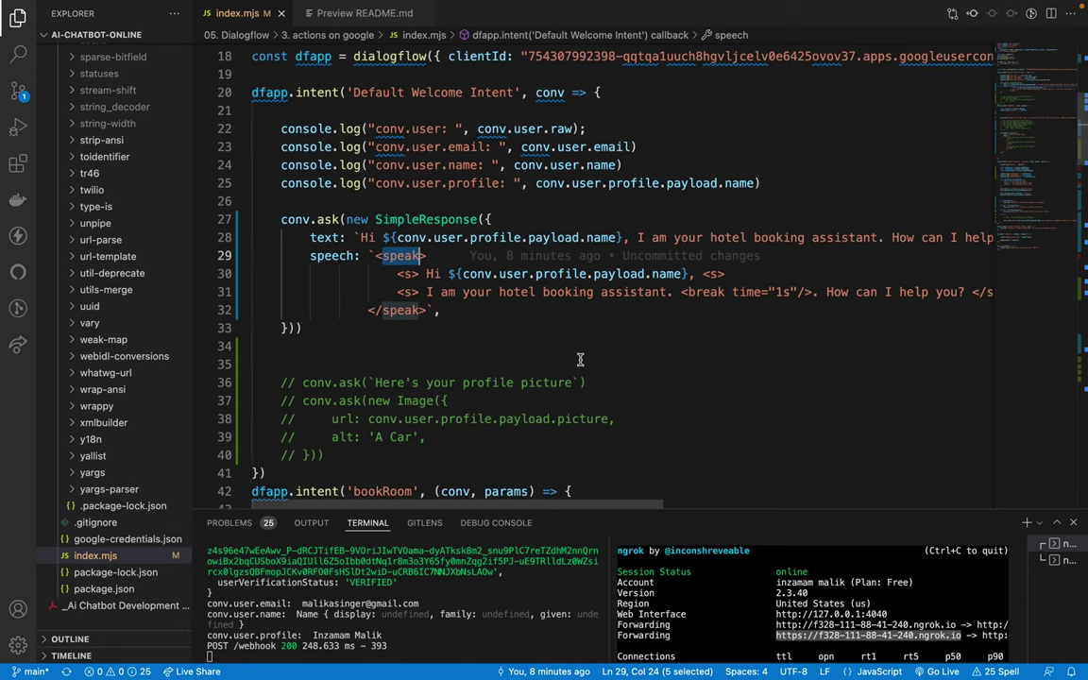
key(ctrl+Left)
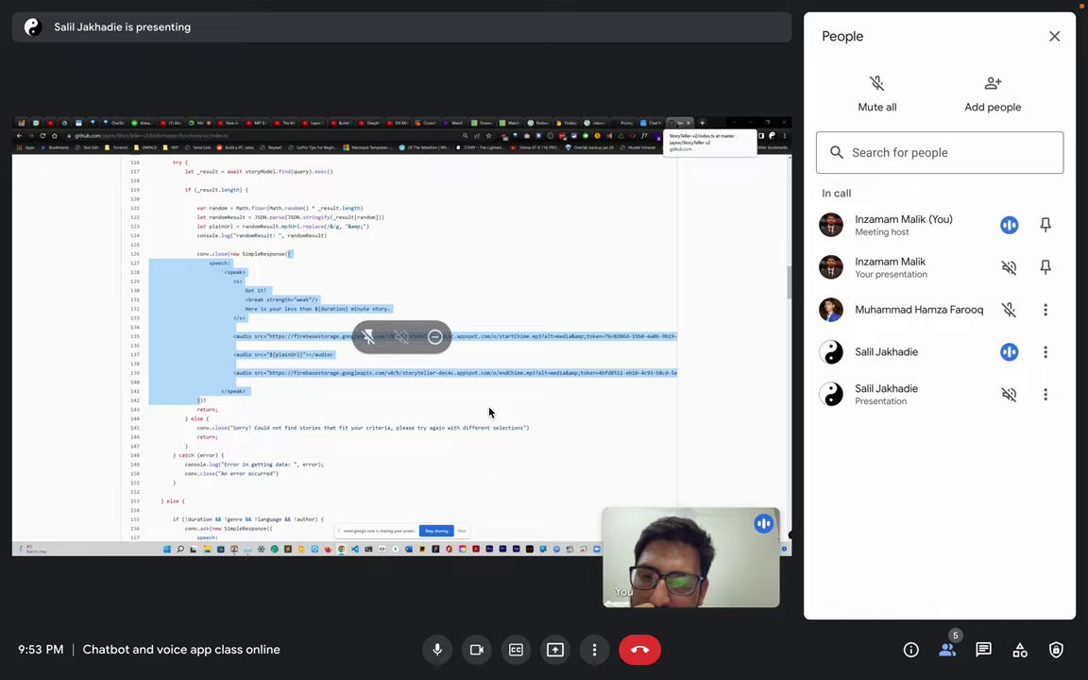
key(super+Tab)
scroll(463, 283, up, 4)
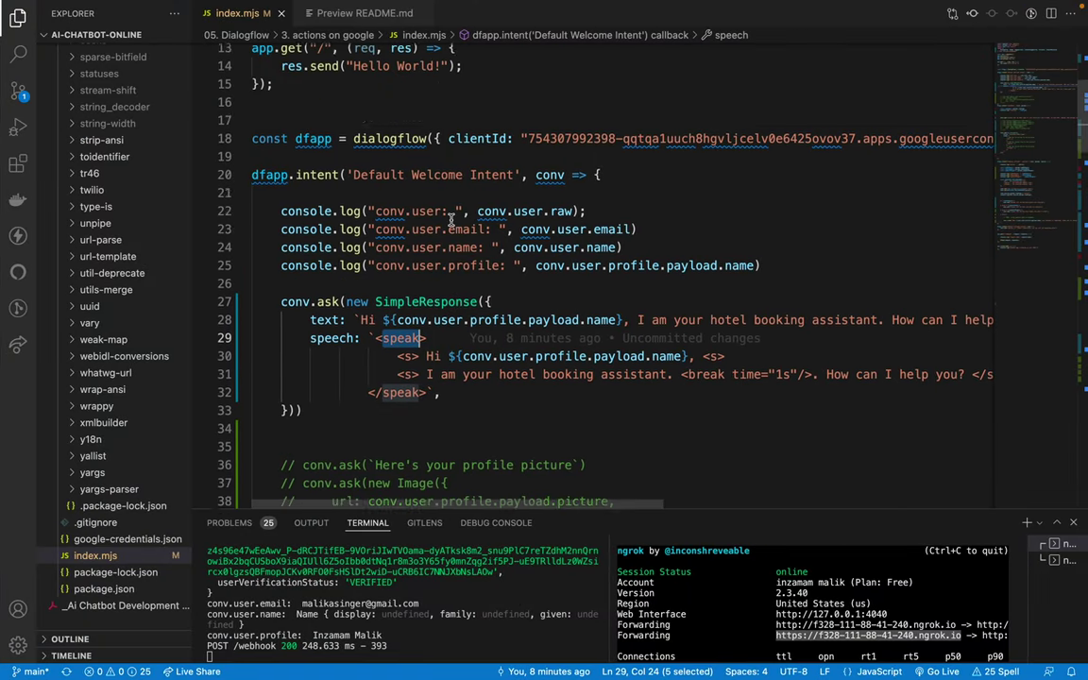
Step: Glance between the meeting and the editor, highlighting the dialogflow setup and logging lines
key(super+Tab)
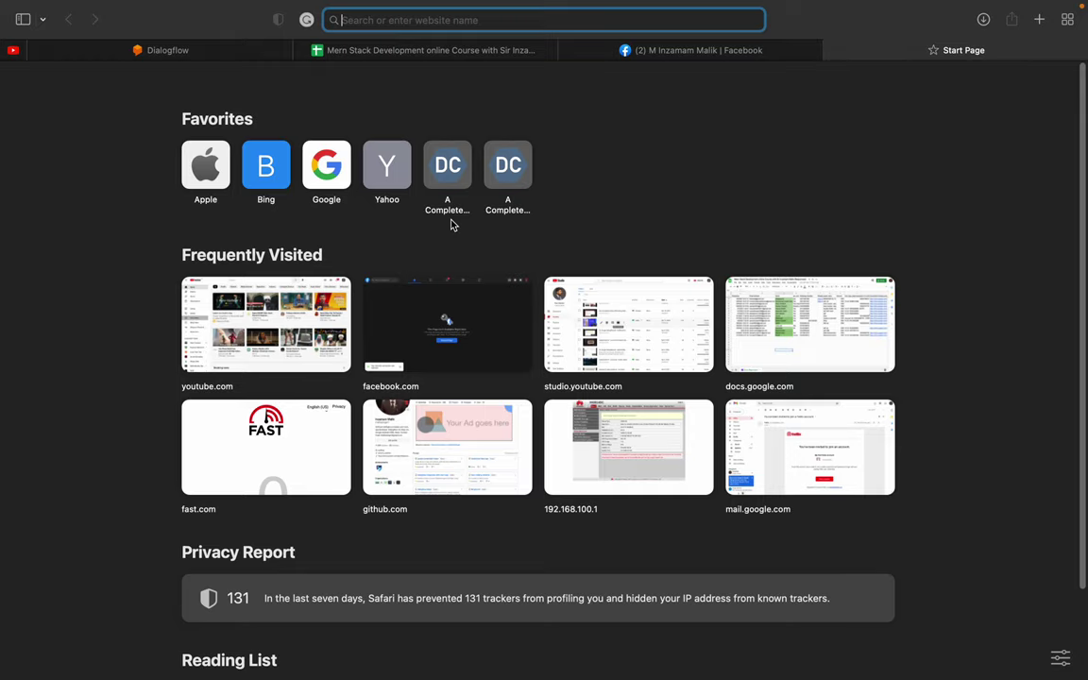
key(super+Tab)
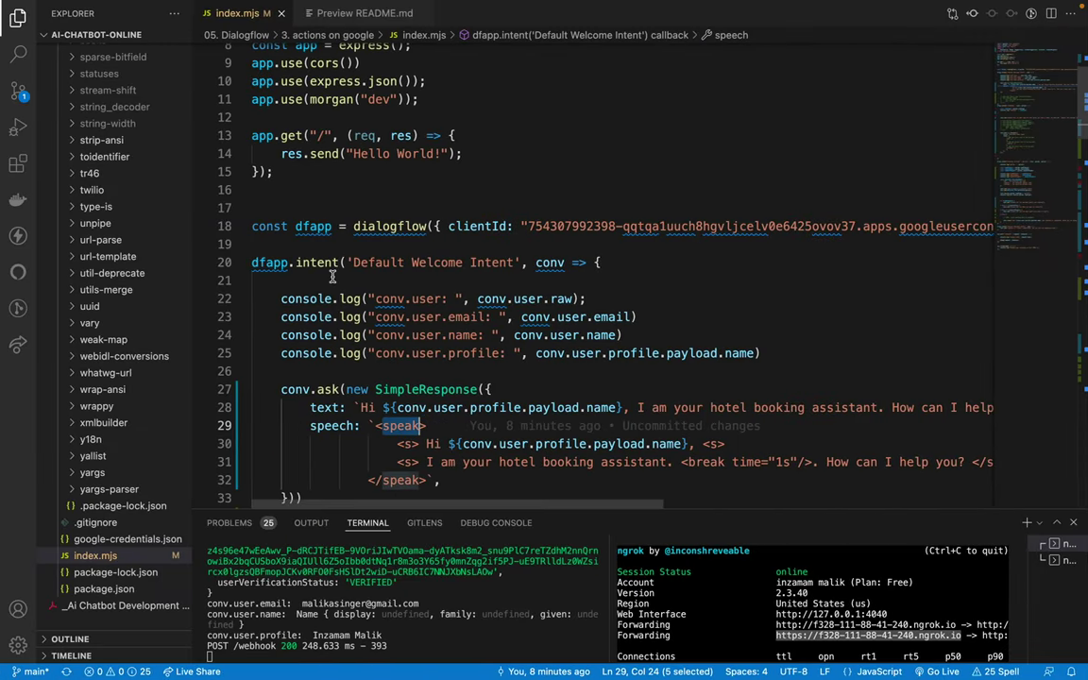
mouse_move(315, 313)
key(super+Tab)
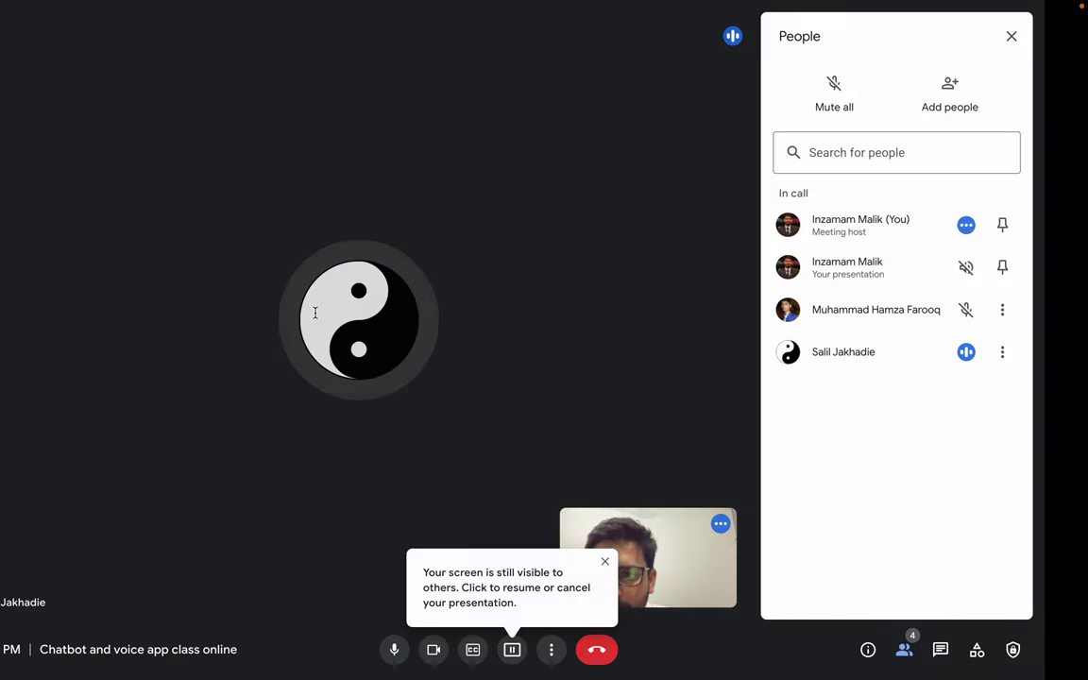
key(super+Tab)
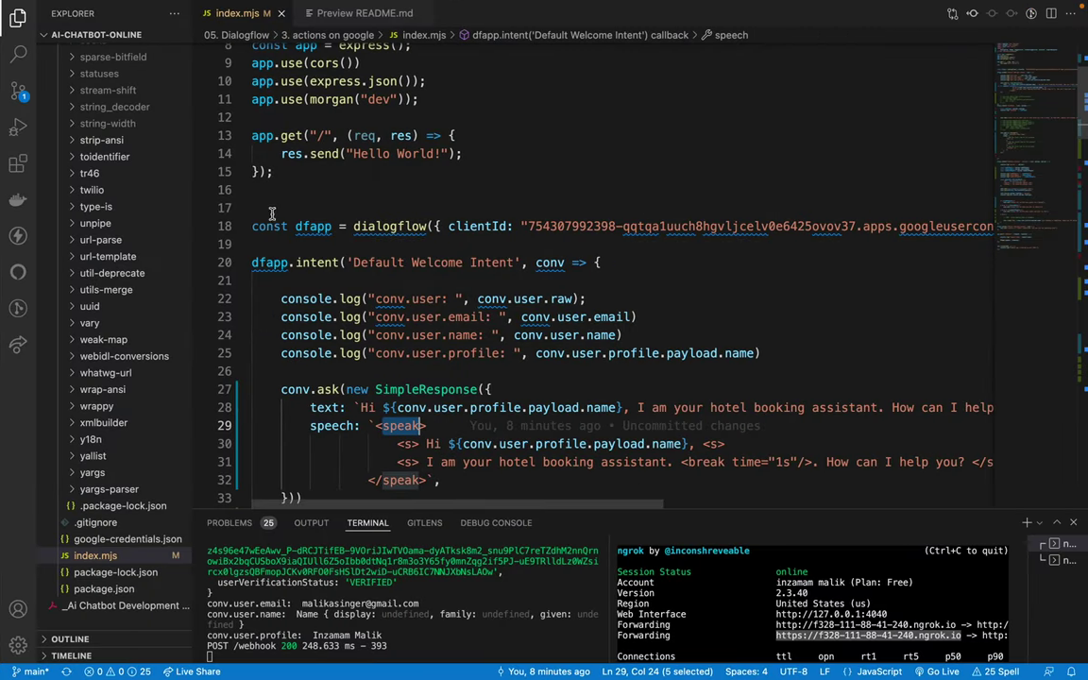
drag(268, 228, 565, 369)
click(564, 372)
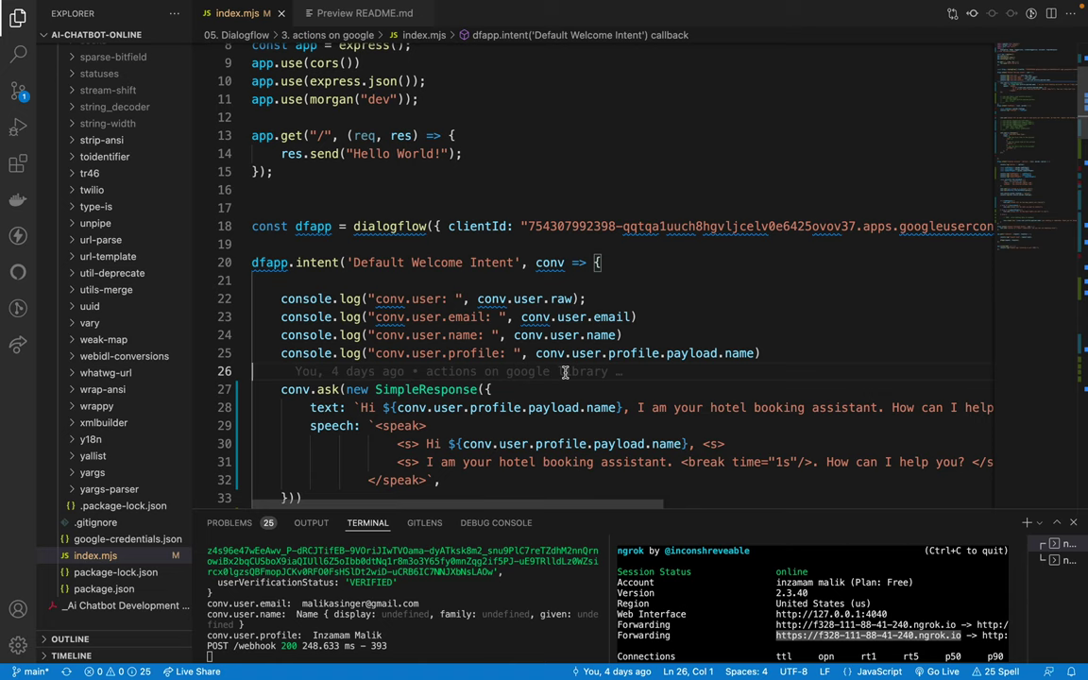
Step: Put clientId and the closing brackets of dialogflow({ }) on their own lines, and save
click(446, 225)
key(Return)
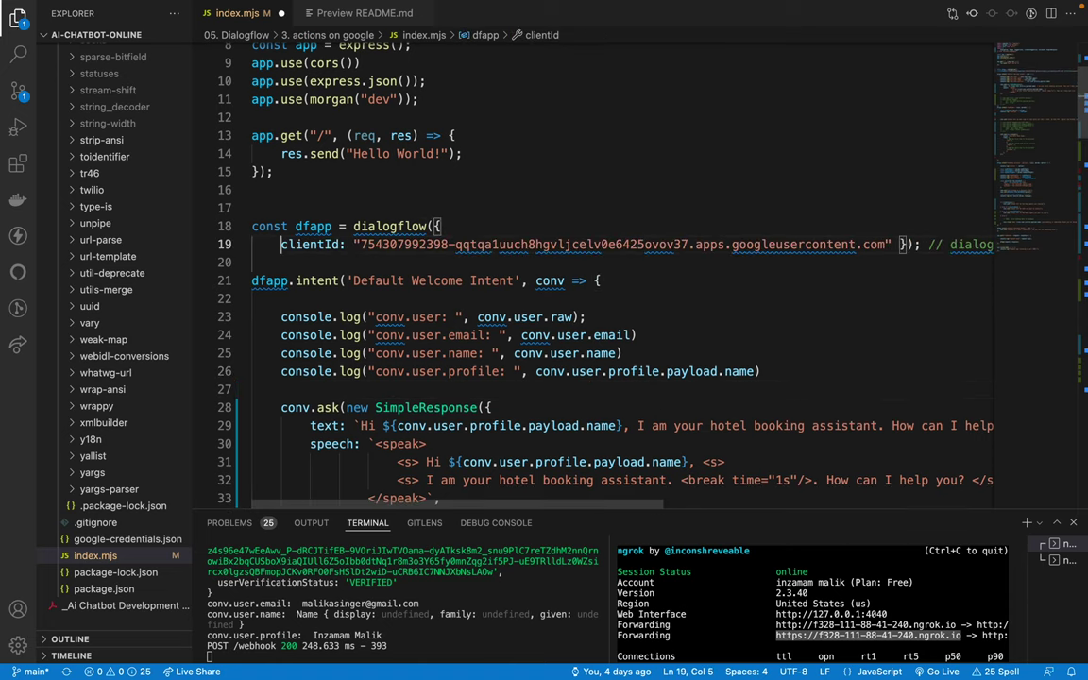
click(892, 245)
key(Return)
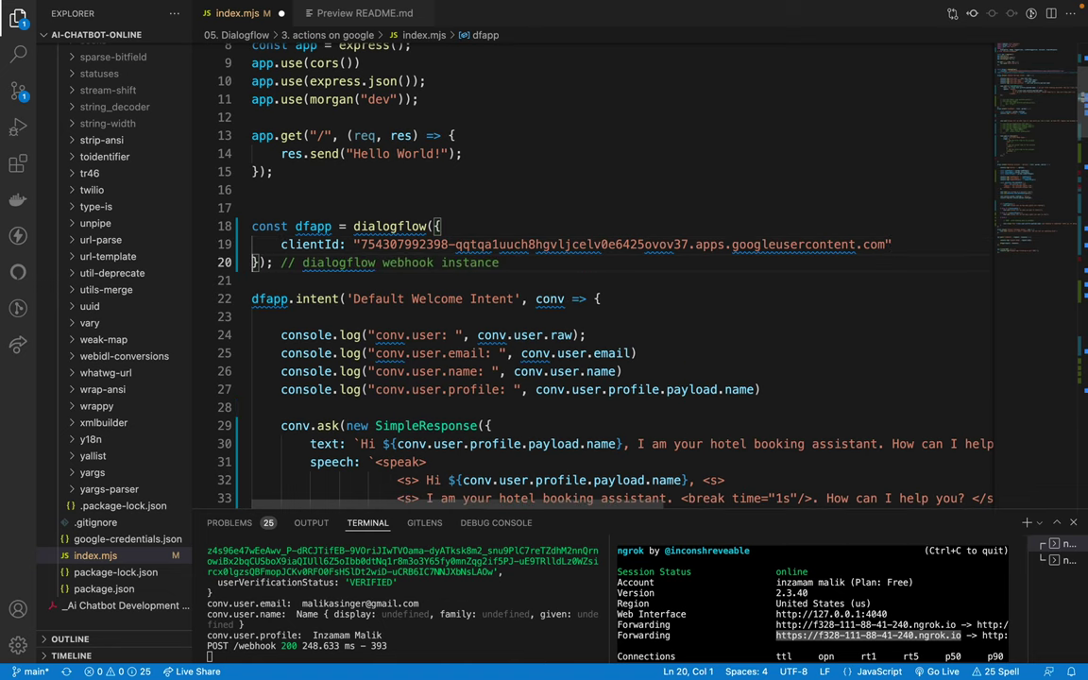
key(ctrl+s)
Step: Move Carousel and SimpleResponse onto a new line in the actions-on-google import list
click(778, 192)
scroll(541, 197, up, 3)
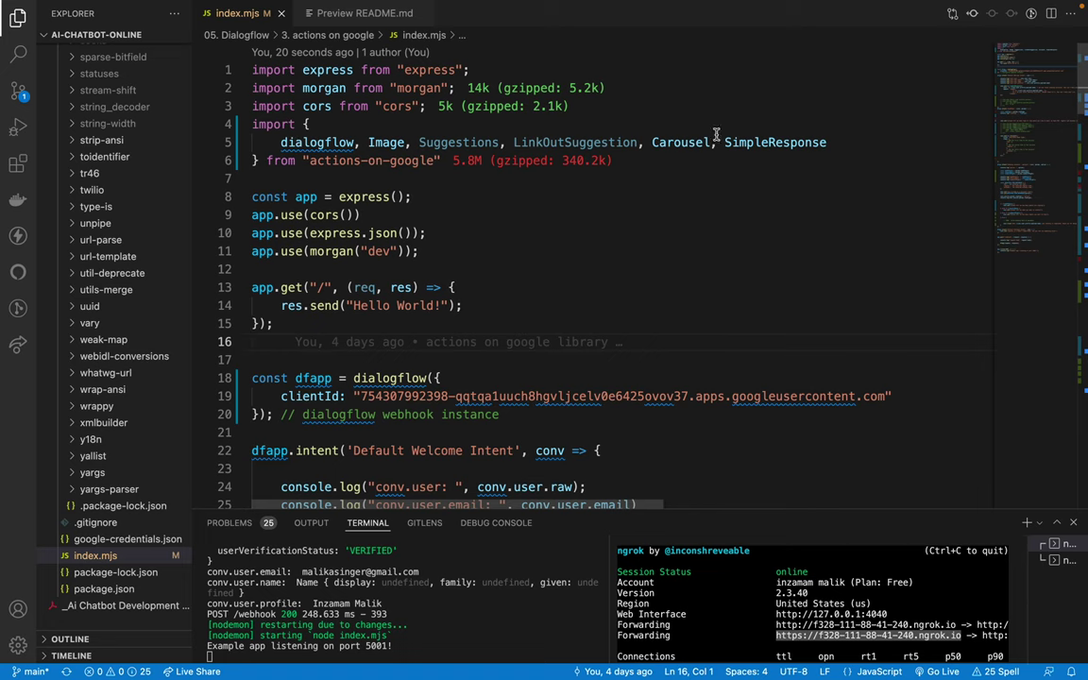
click(642, 142)
key(Return)
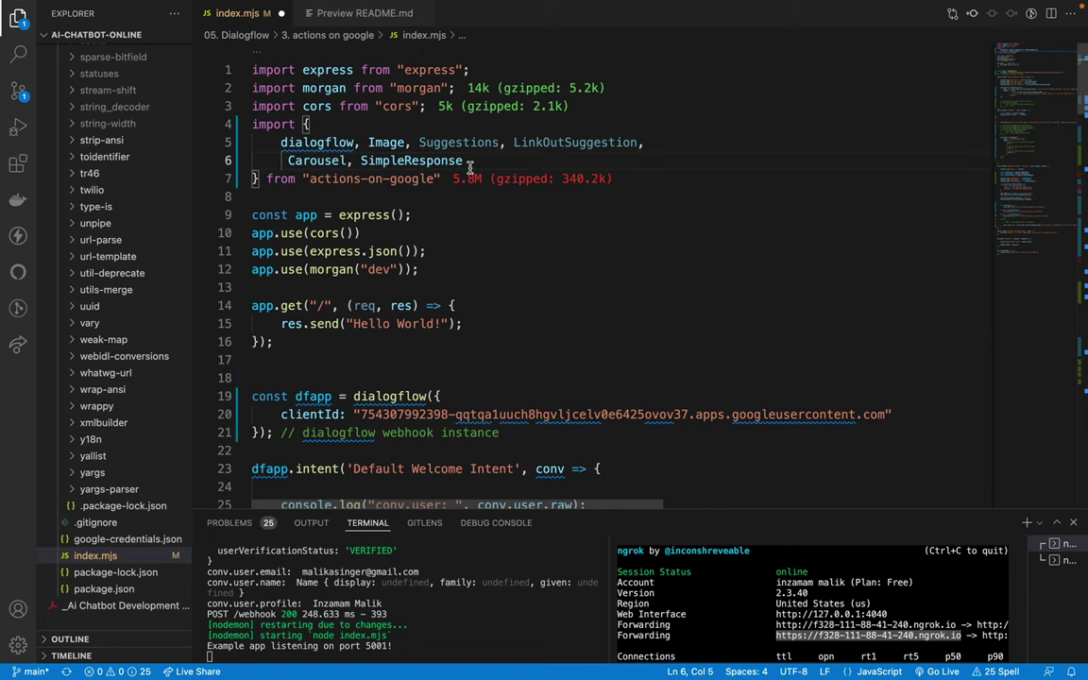
Step: Try adding ', simple' via autocomplete, delete the extra entry, save, and peek SimpleResponse
click(466, 161)
text(, simple)
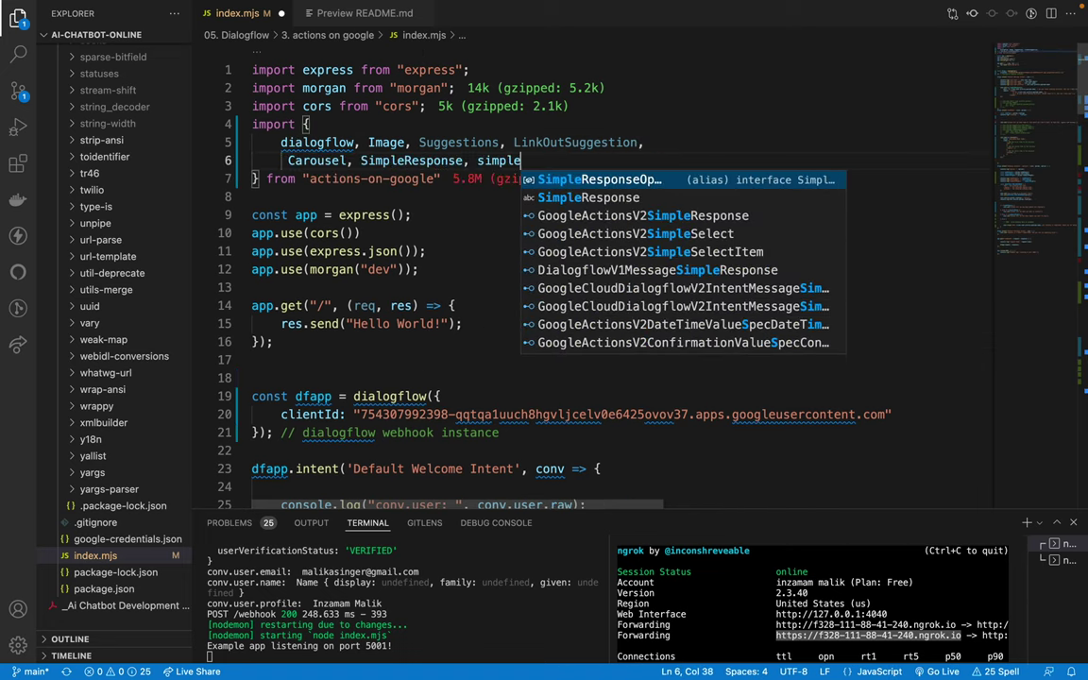
key(Down)
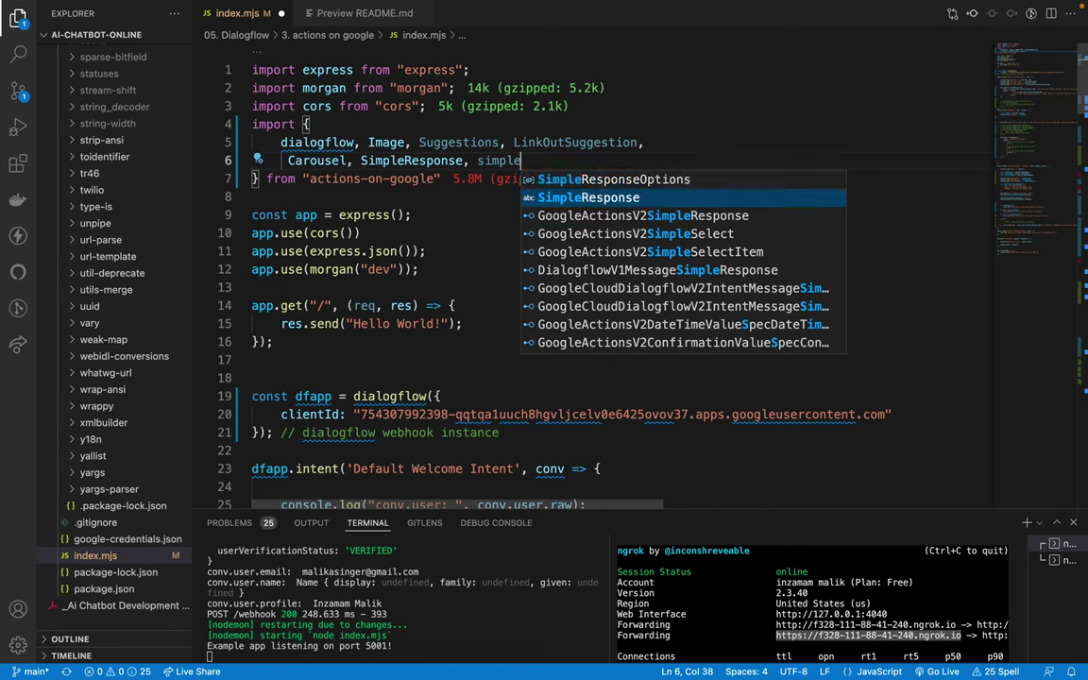
key(Down)
key(Down)
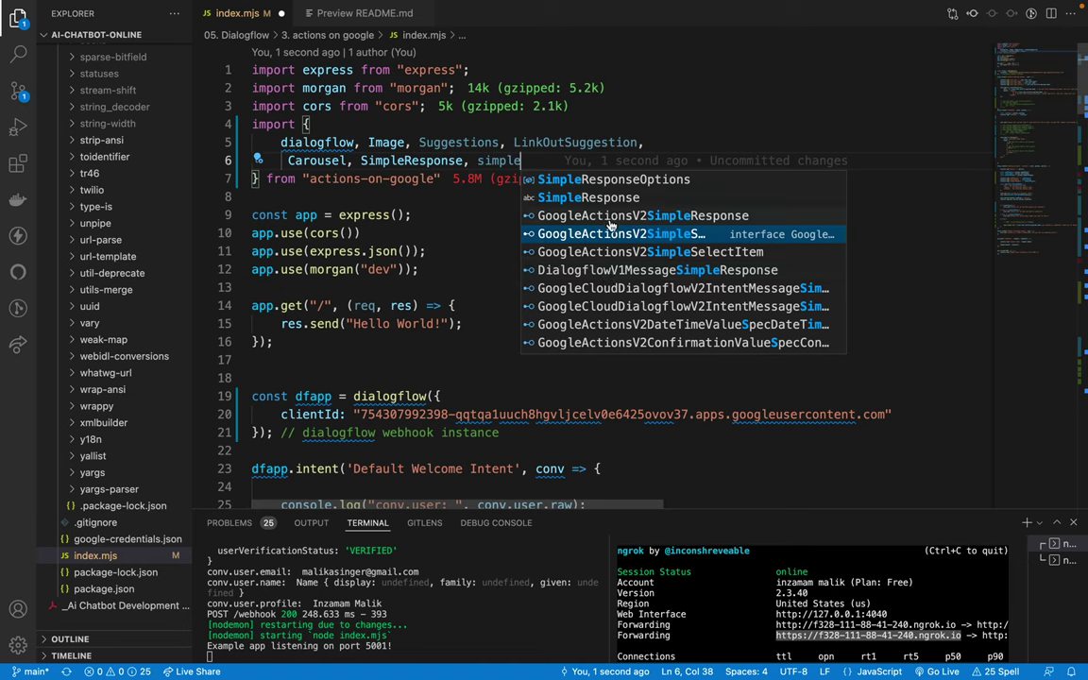
key(Up)
key(Up)
key(Up)
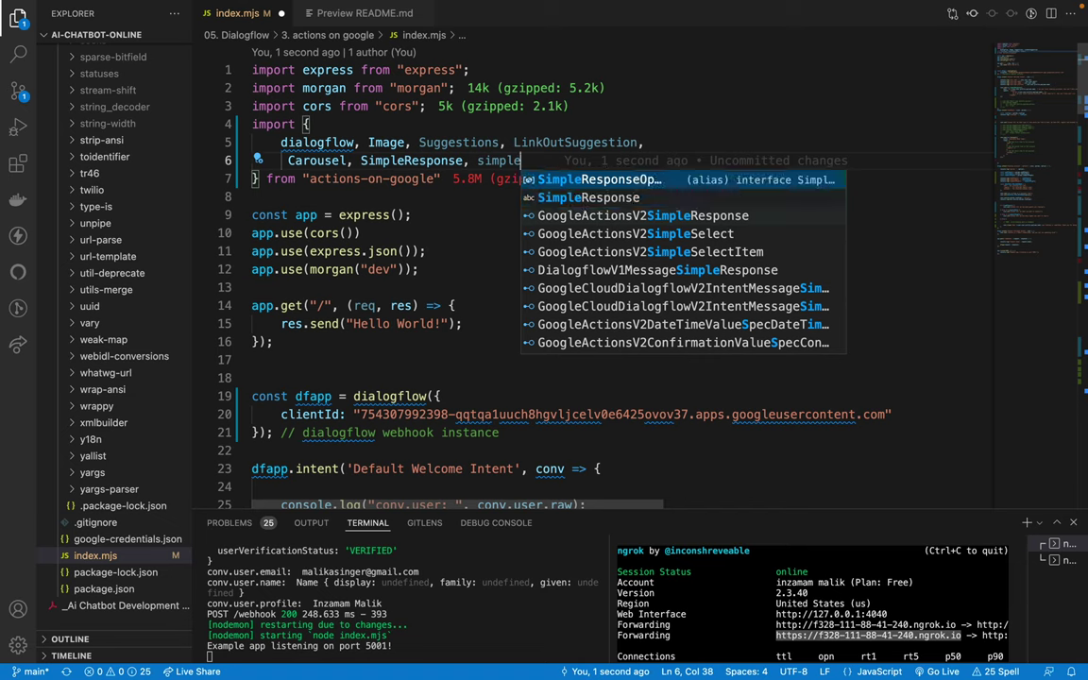
key(Escape)
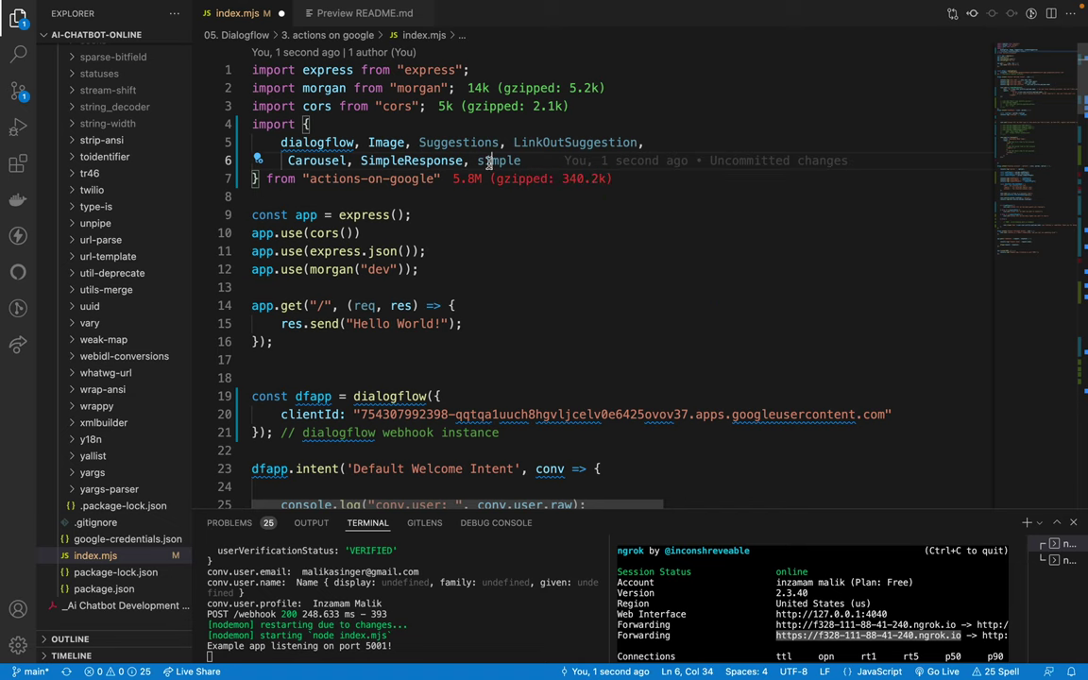
double_click(491, 160)
key(BackSpace)
key(BackSpace)
key(BackSpace)
key(ctrl+s)
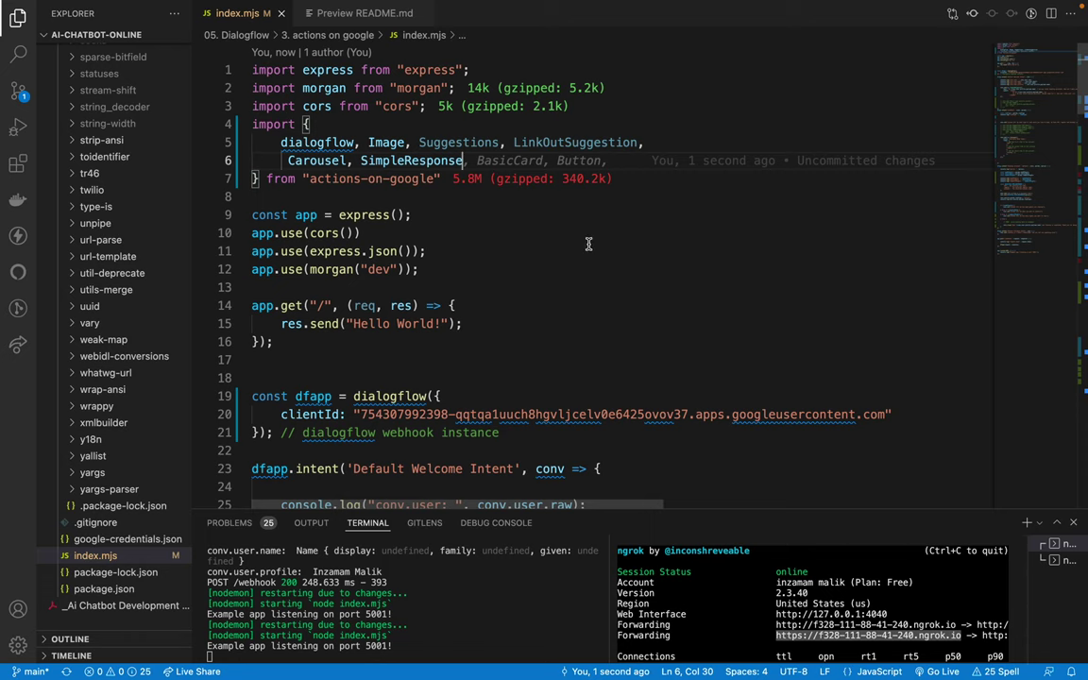
ctrl+click(395, 164)
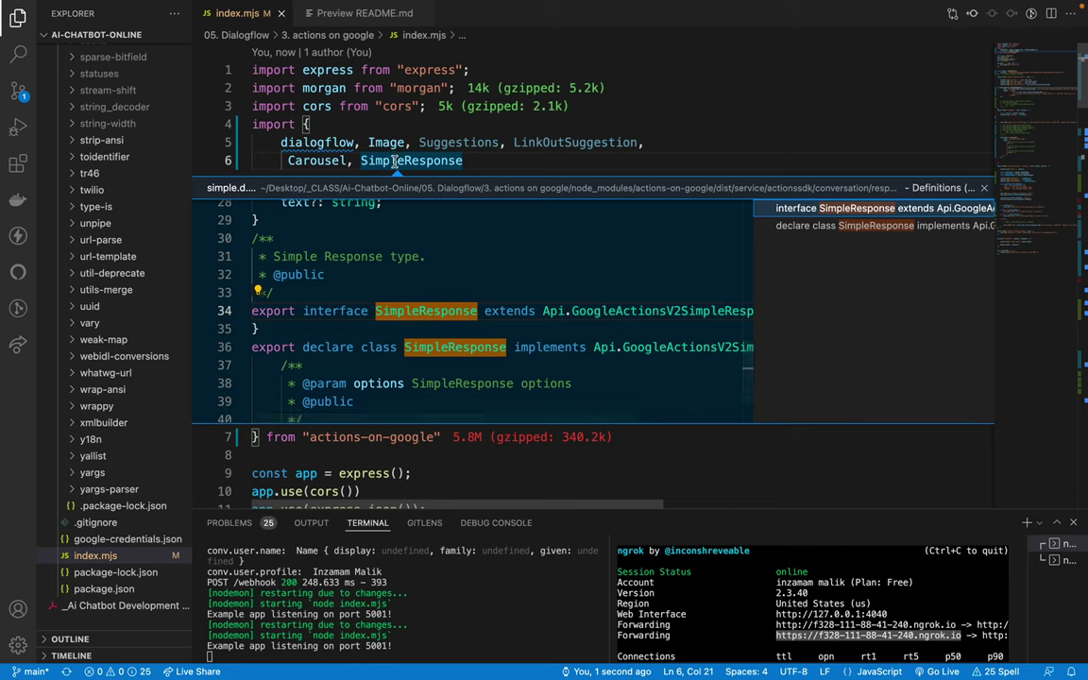
Step: Open simple.d.ts in its own tab from the SimpleResponse definition preview
click(376, 124)
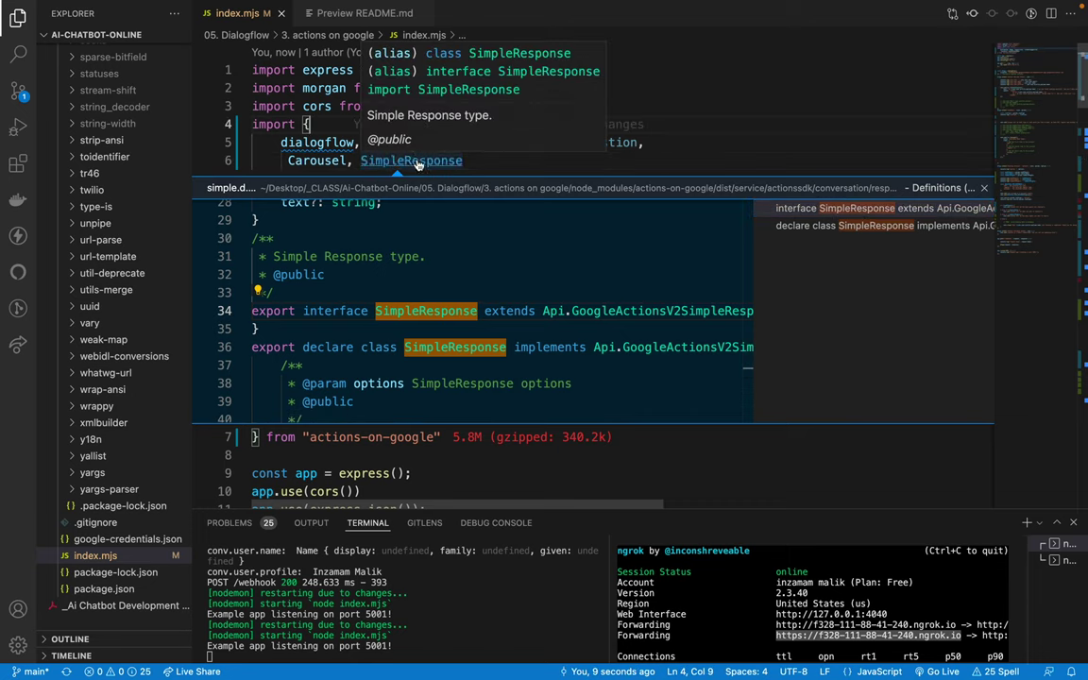
click(417, 161)
key(Escape)
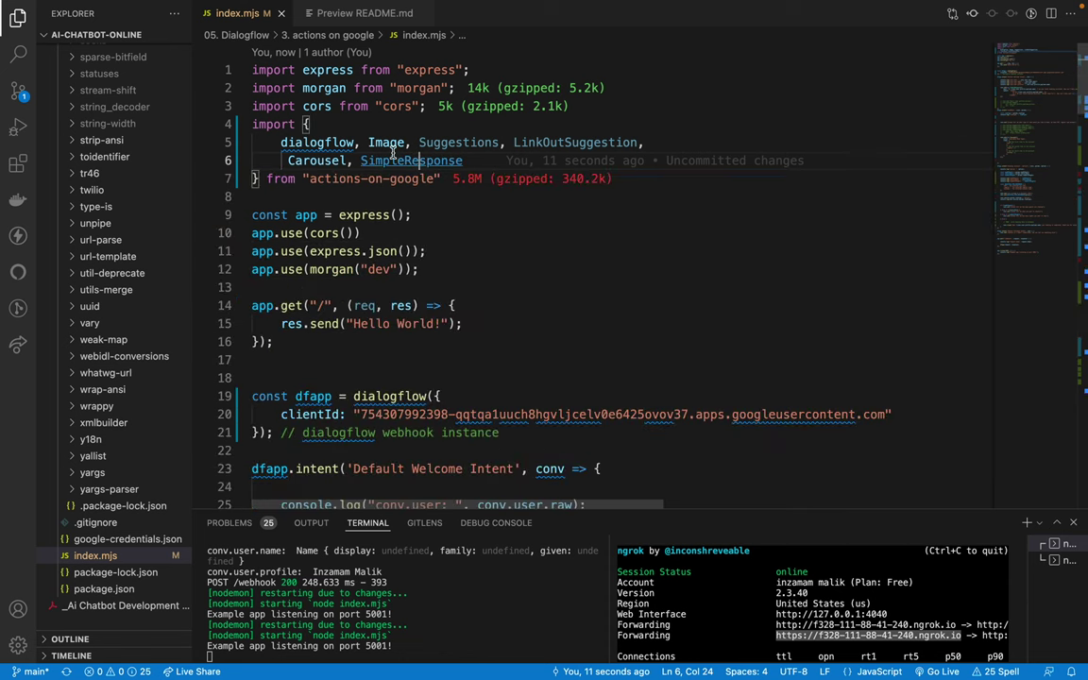
ctrl+click(397, 160)
click(227, 189)
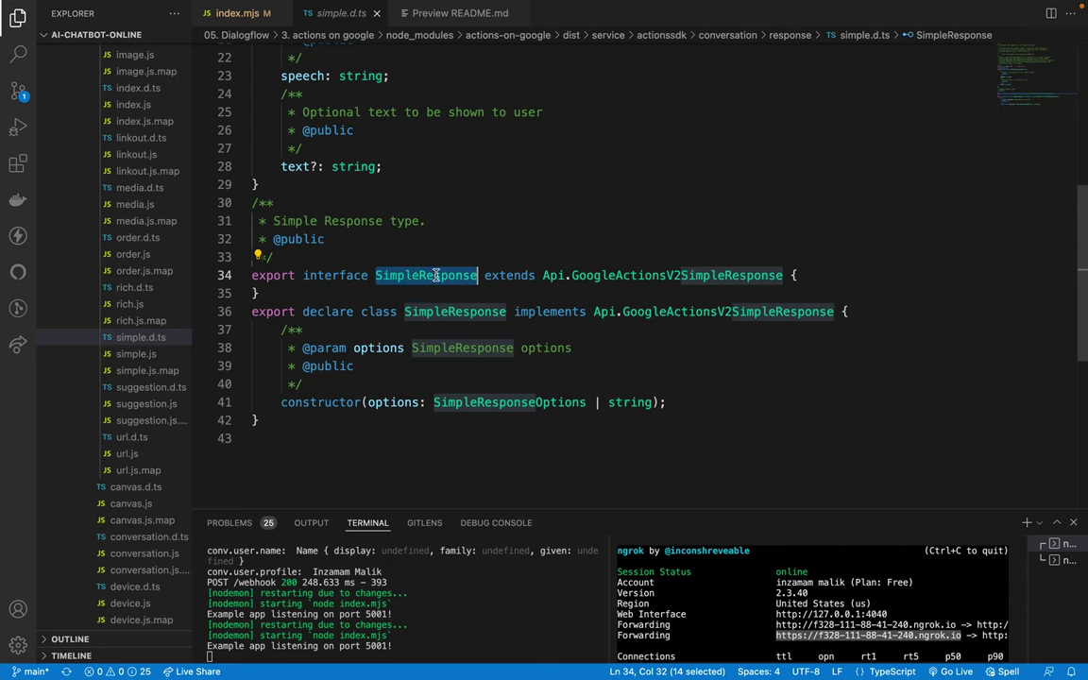
Step: Inspect the SimpleResponse class declaration and jump to the SimpleResponseOptions definition
click(610, 382)
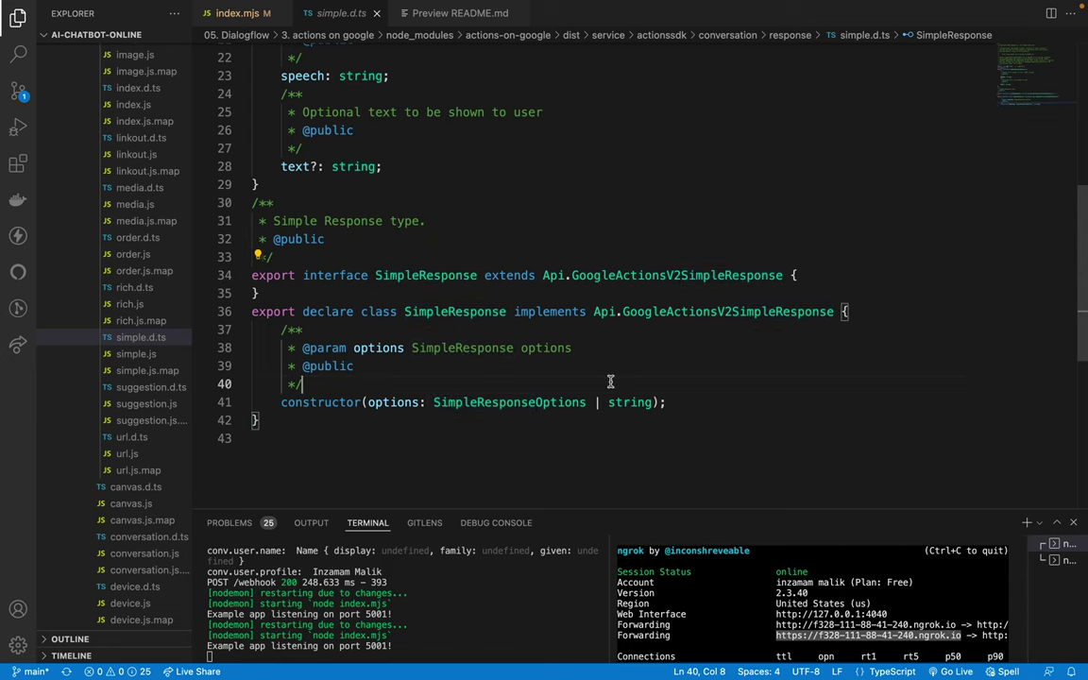
double_click(454, 311)
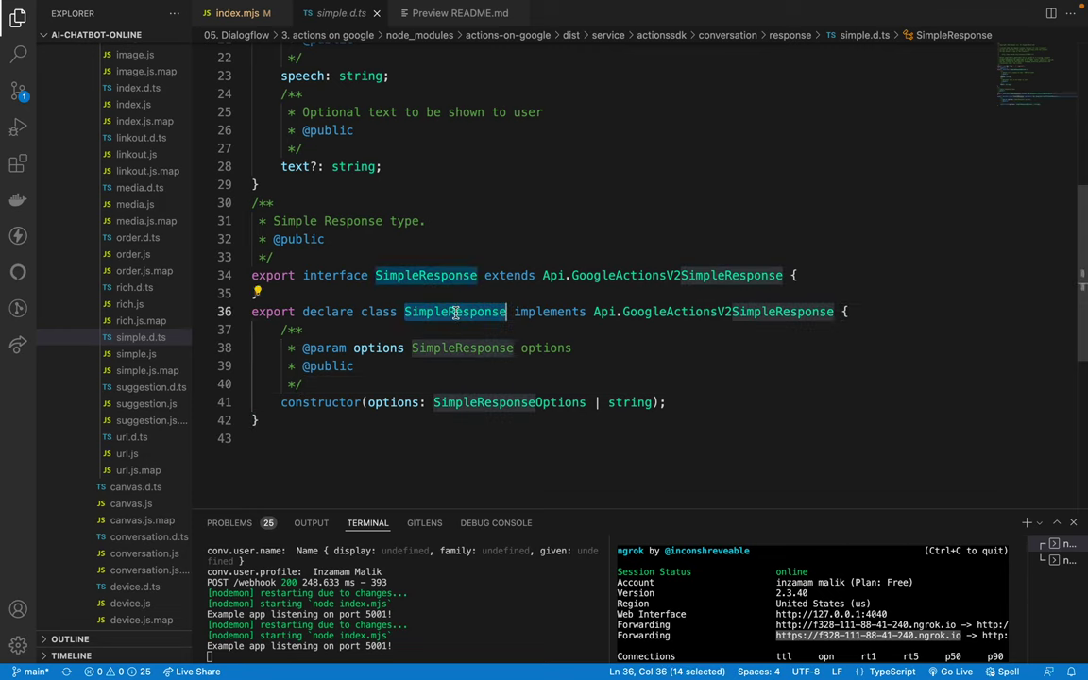
double_click(378, 348)
double_click(430, 348)
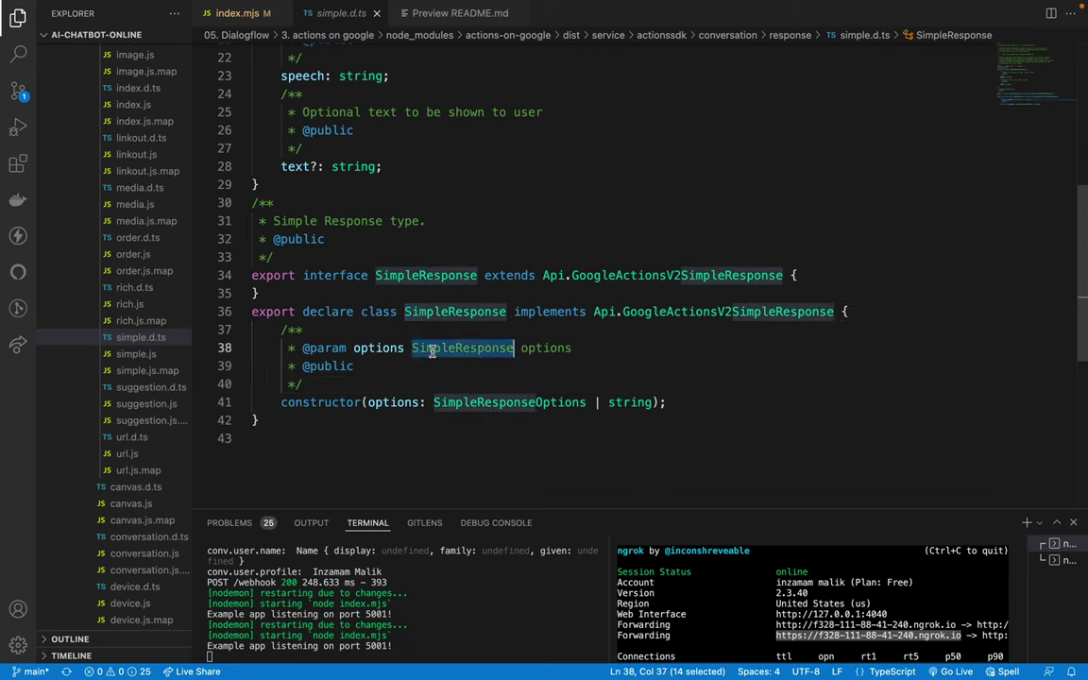
super+click(490, 401)
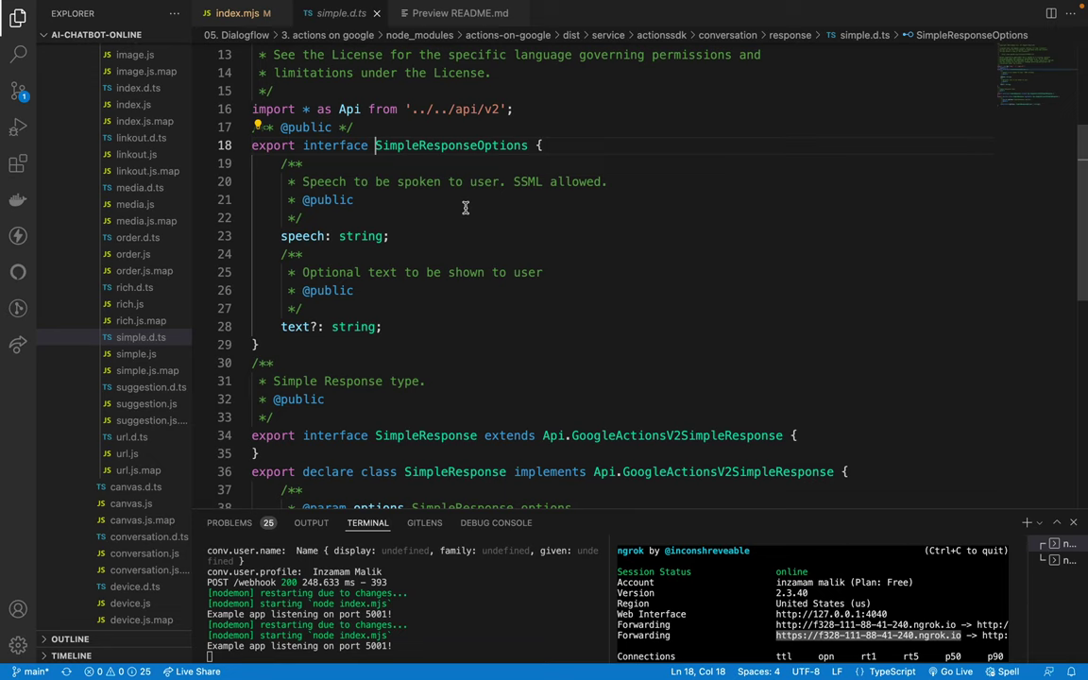
Step: Examine SimpleResponseOptions' speech property, then return to the Google Meet call
click(299, 236)
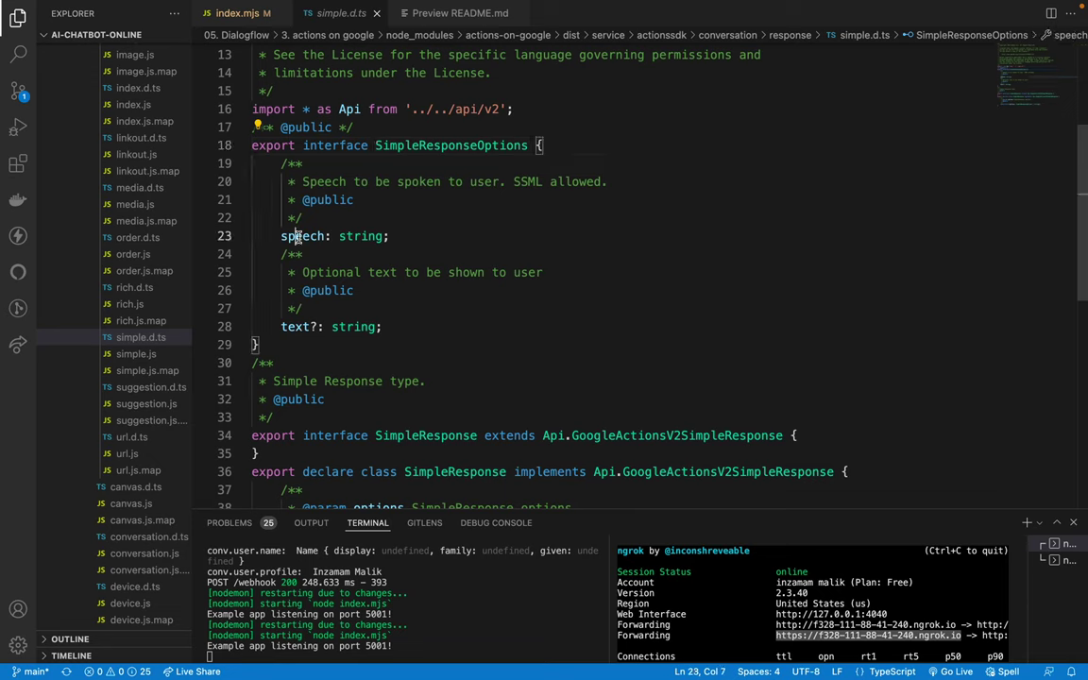
double_click(310, 236)
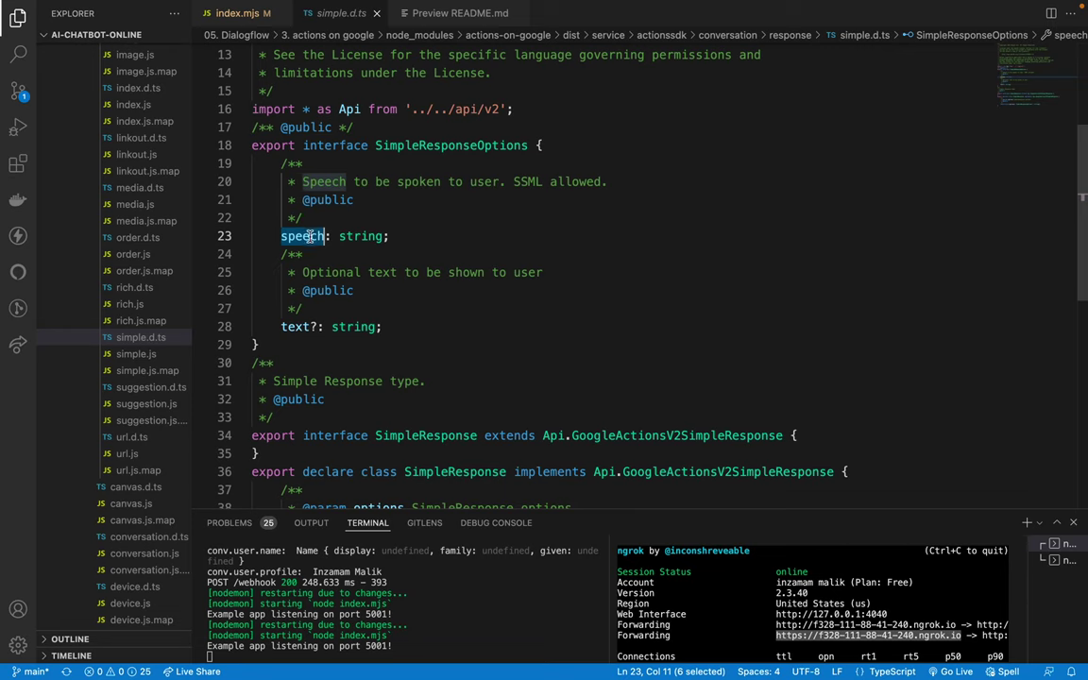
mouse_move(304, 237)
key(ctrl+Left)
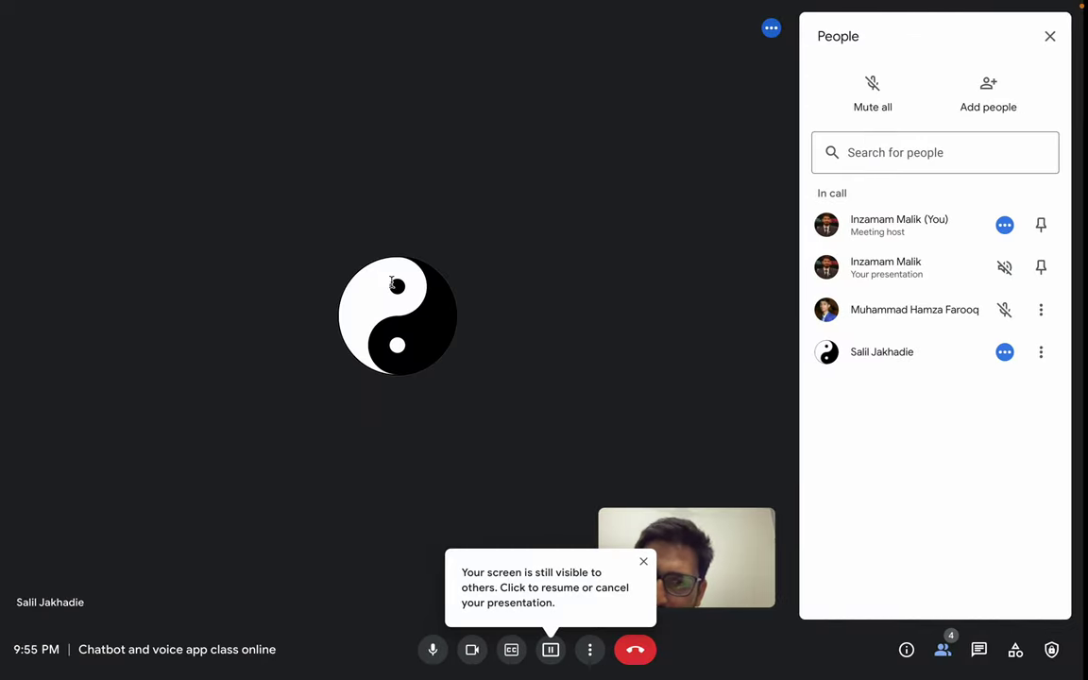
Step: Dismiss the Meet presenting notice and open the developers.google.com SSML link from the call chat
click(648, 564)
key(ctrl+Right)
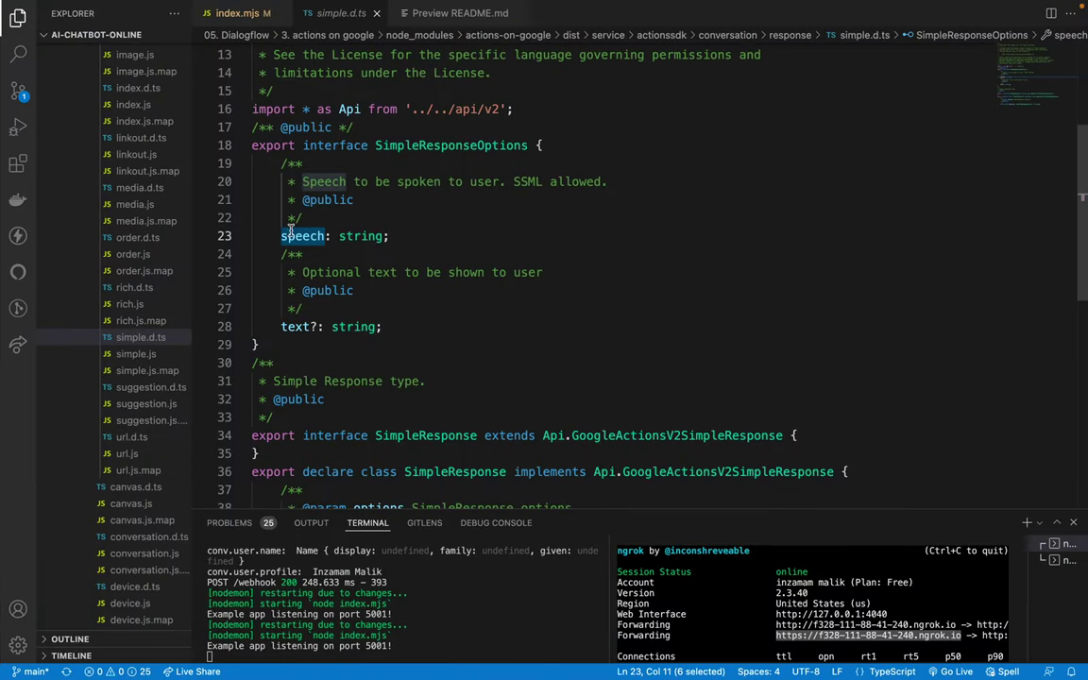
key(ctrl+Left)
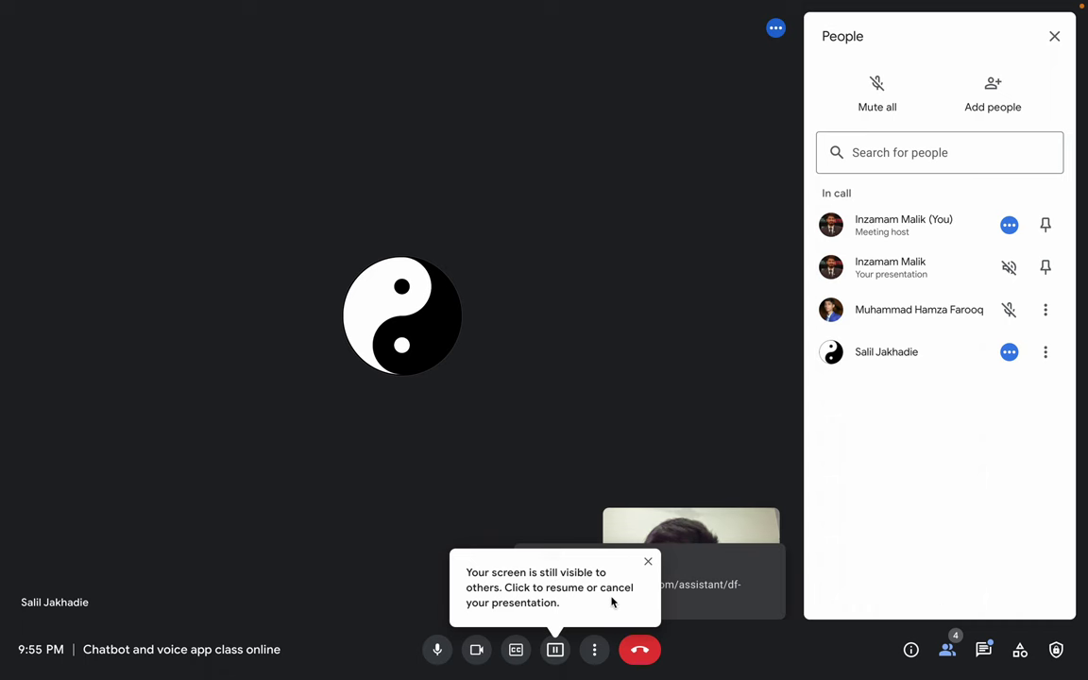
click(985, 655)
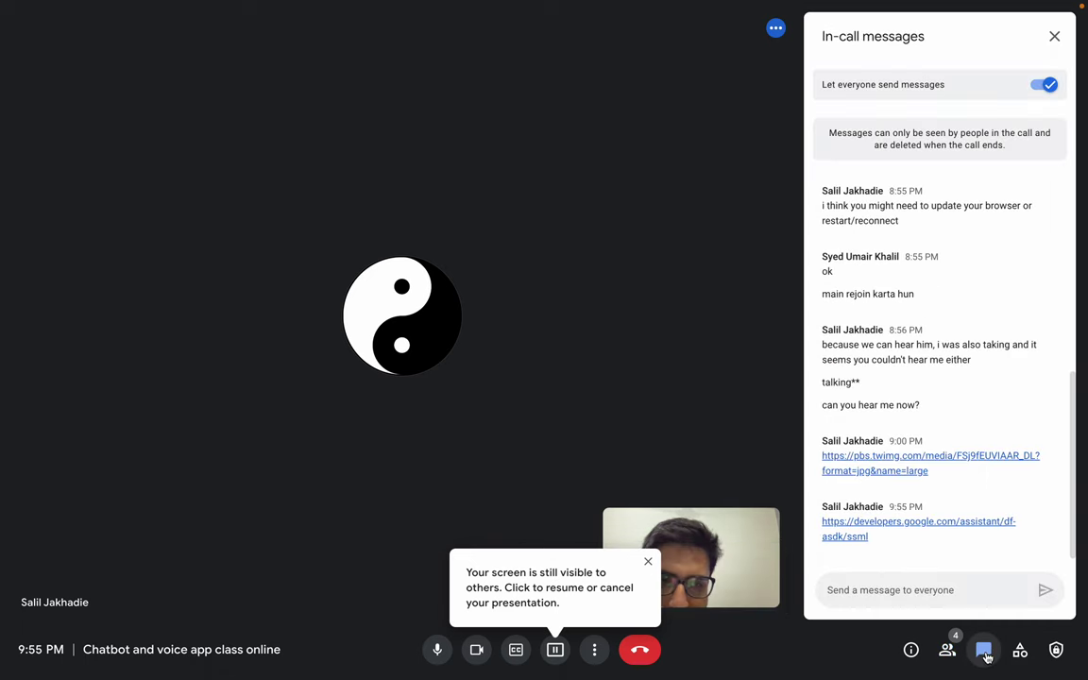
click(873, 529)
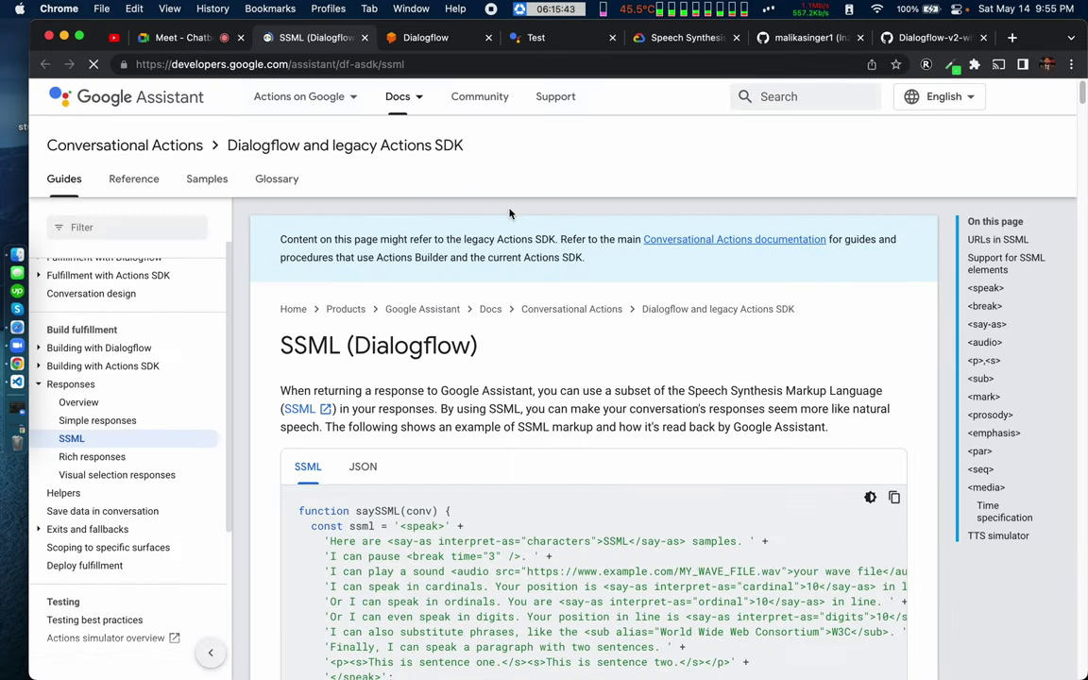
Step: Highlight saySSML and conv in the SSML sample, then go to Building with Dialogflow › Build fulfillment
scroll(482, 382, down, 3)
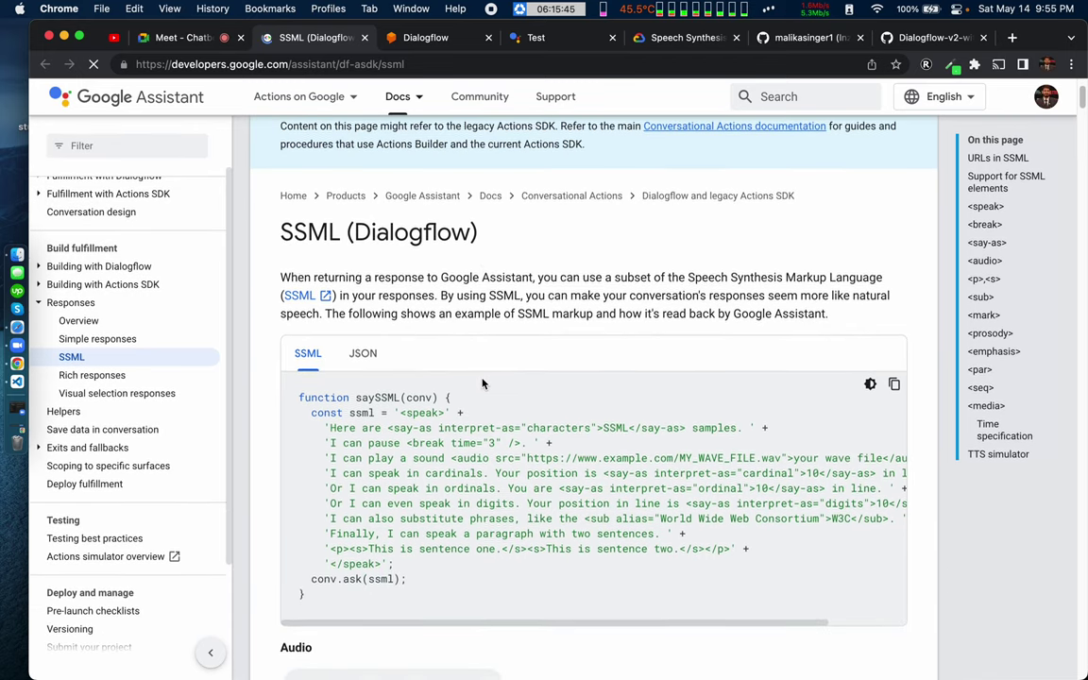
scroll(482, 382, down, 2)
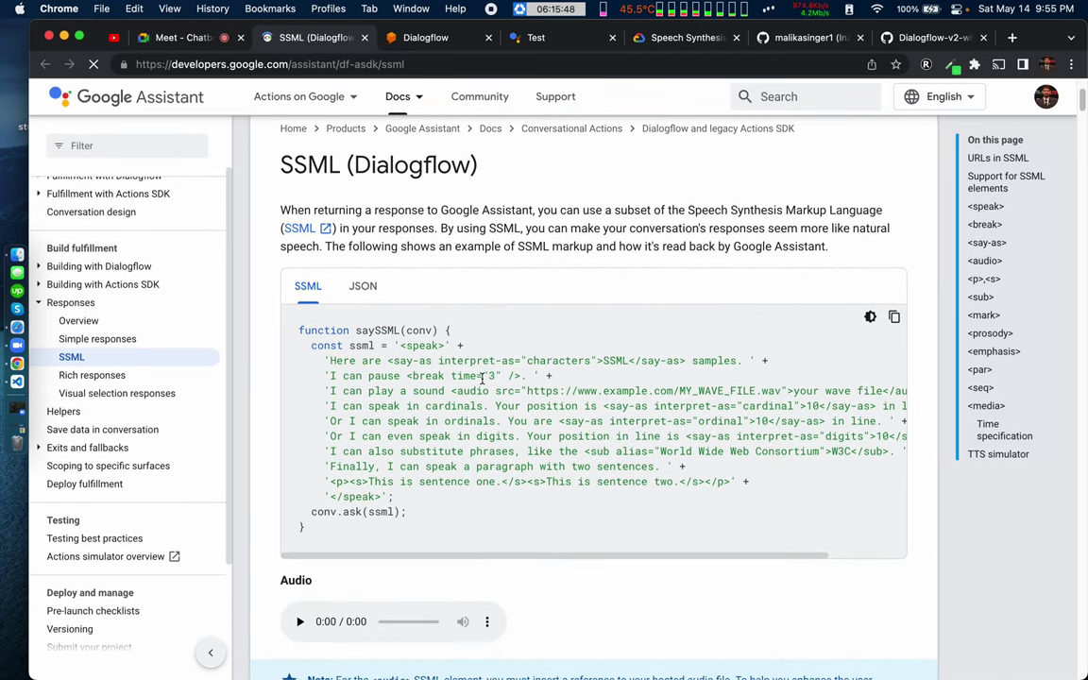
scroll(482, 378, down, 2)
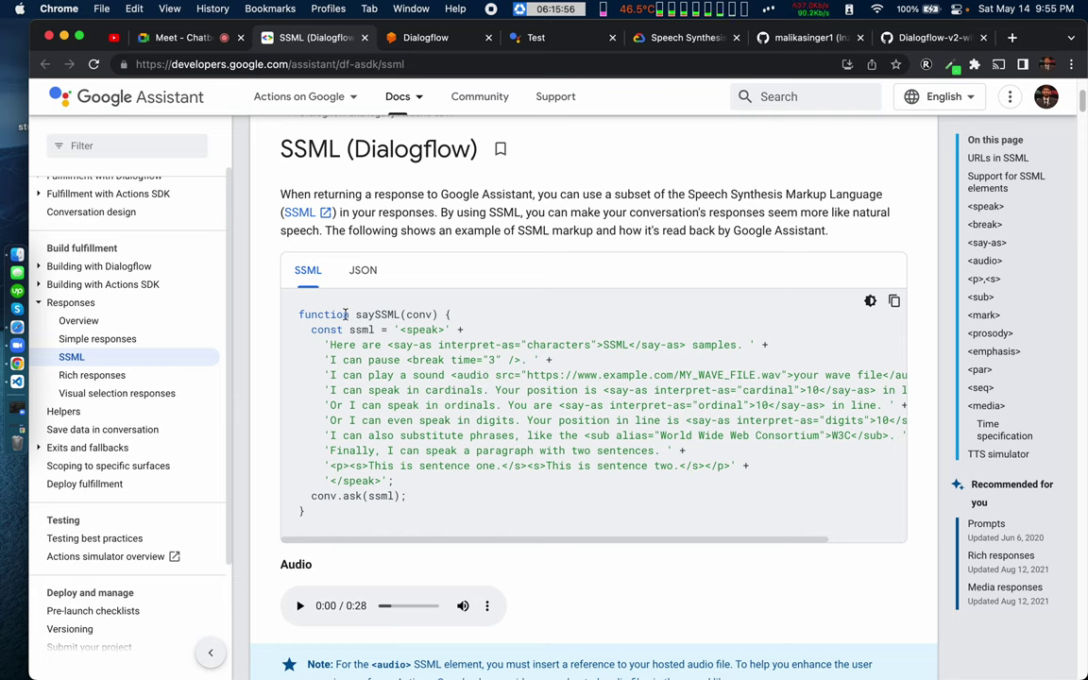
double_click(382, 316)
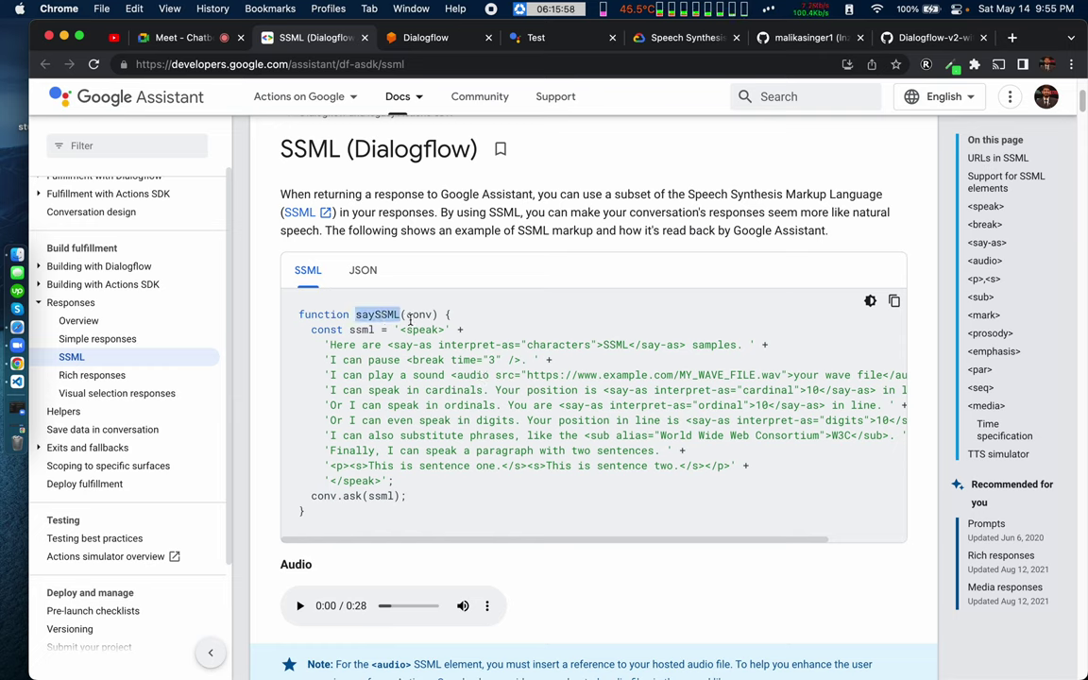
double_click(419, 315)
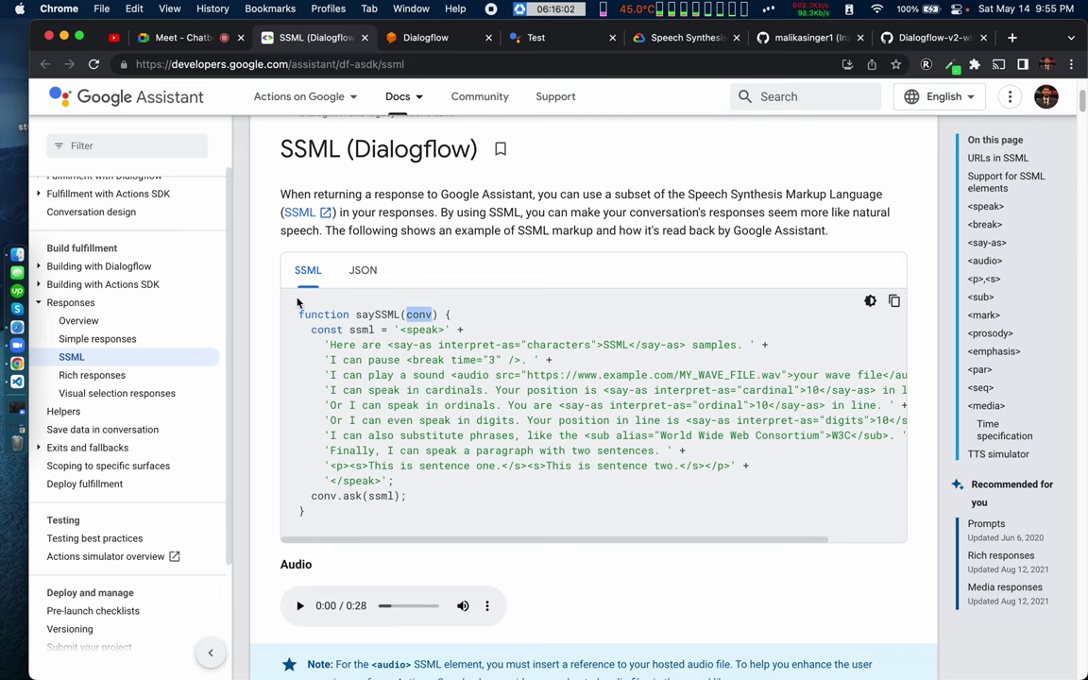
click(40, 266)
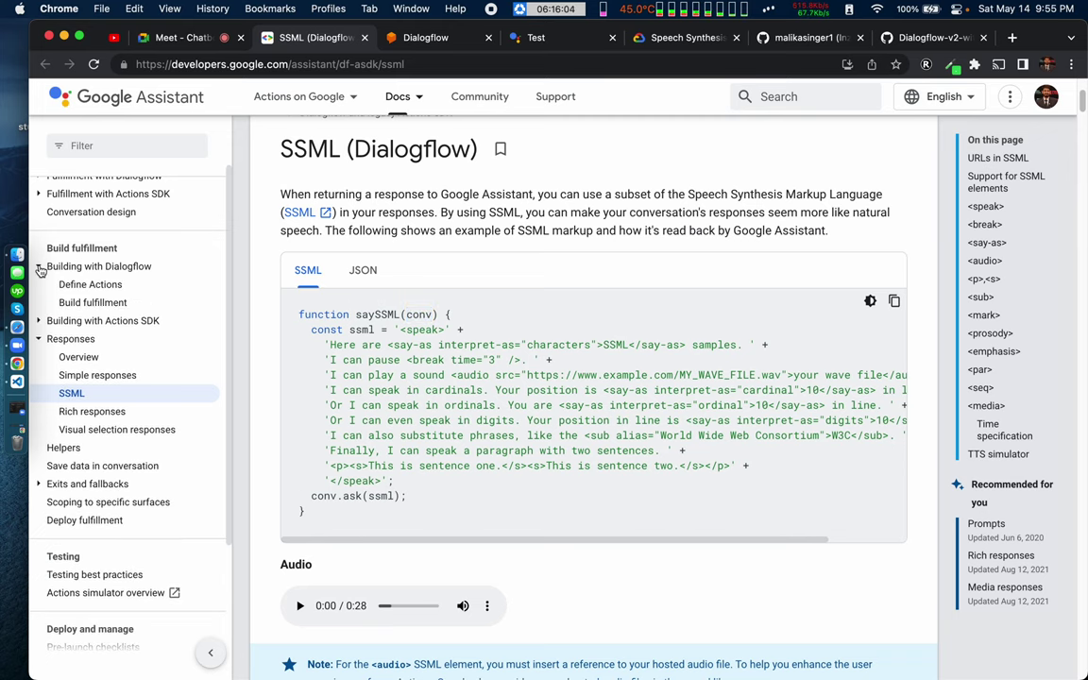
click(93, 304)
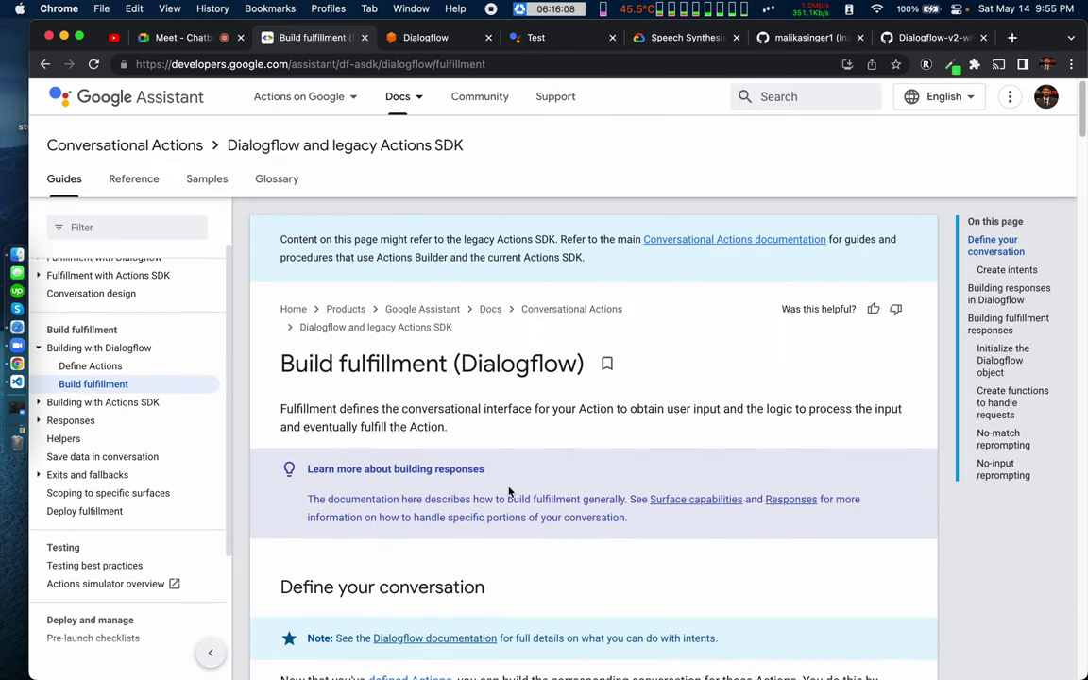
Step: Scroll through Build fulfillment (Dialogflow) and open Rich responses (Dialogflow) from Recommended for you
scroll(508, 491, down, 3)
scroll(508, 492, down, 3)
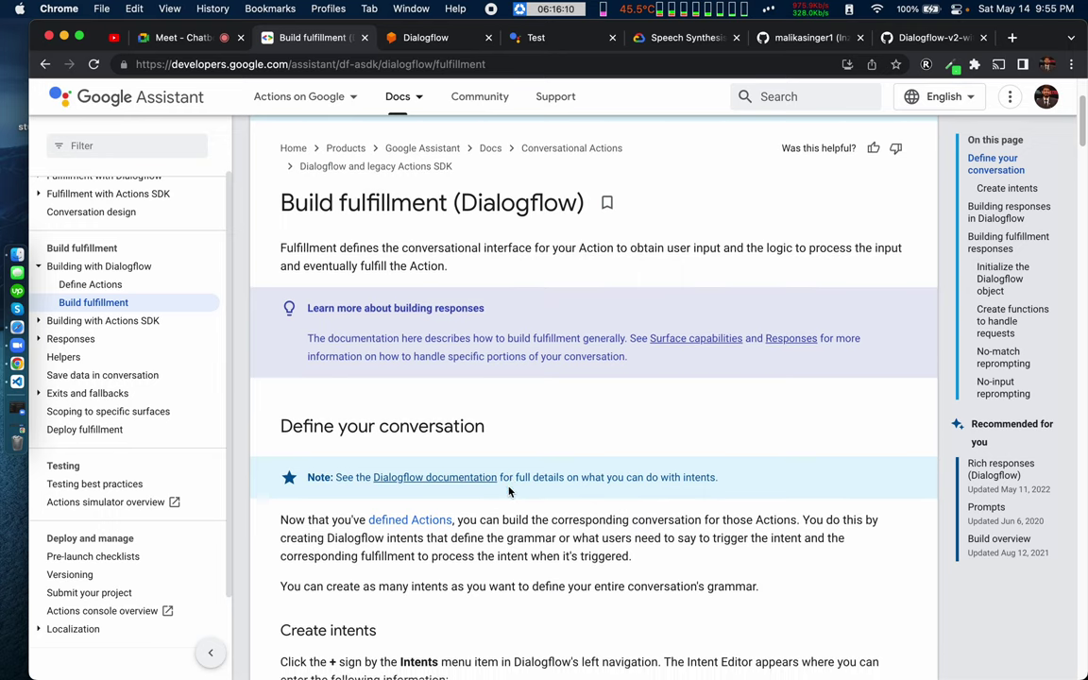
scroll(508, 491, down, 10)
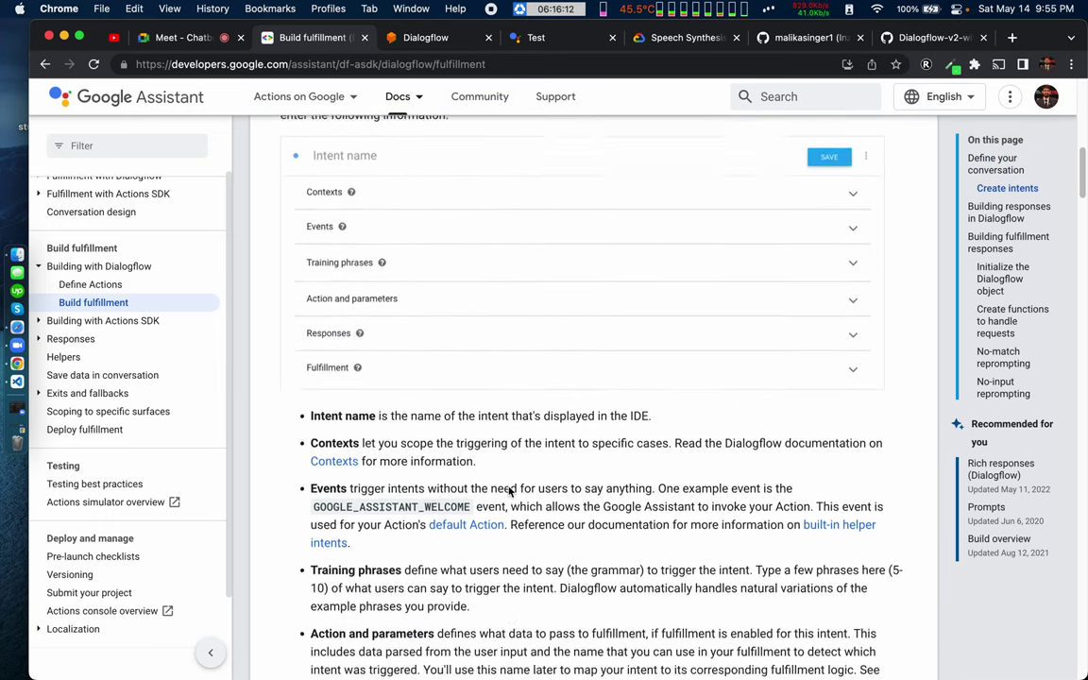
scroll(508, 491, down, 4)
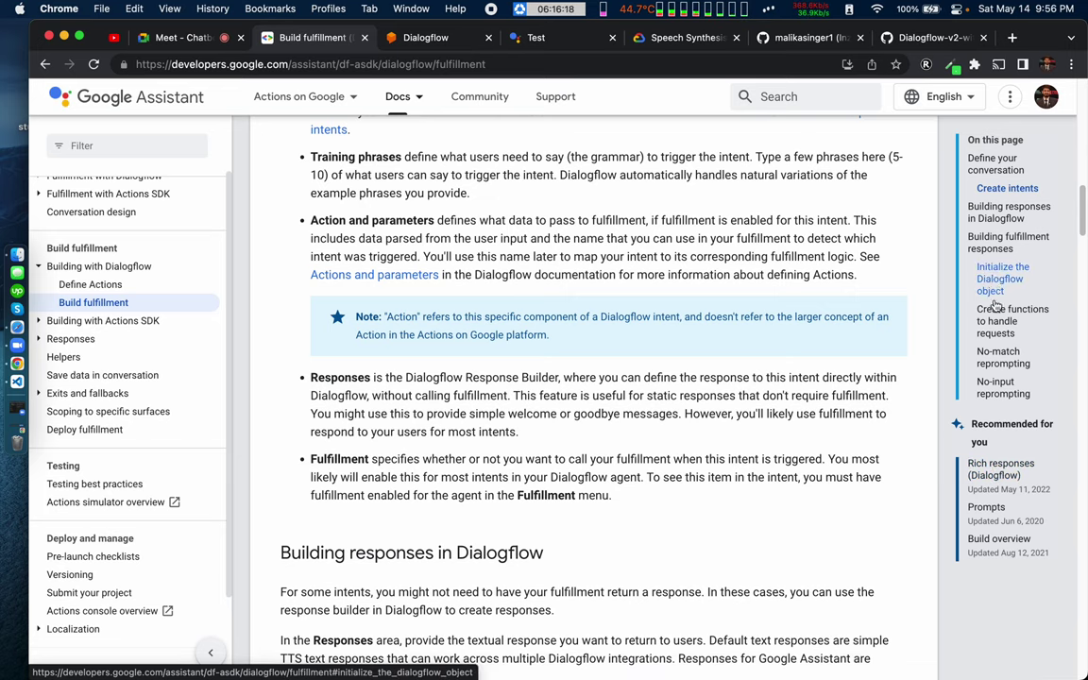
scroll(596, 430, down, 2)
scroll(596, 430, down, 10)
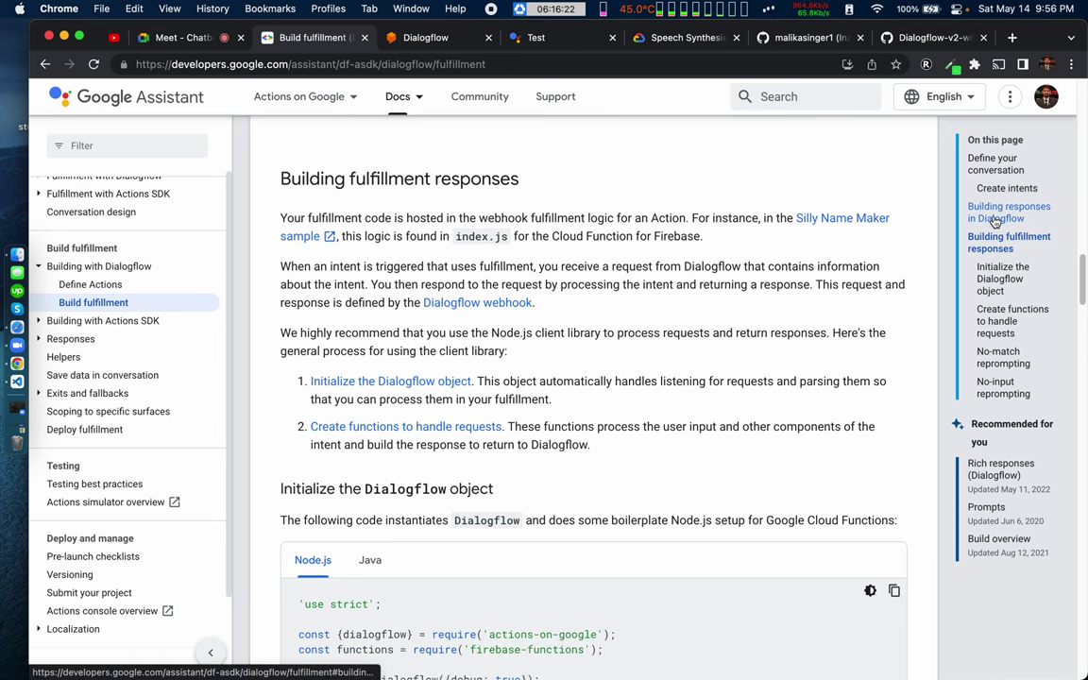
scroll(612, 422, down, 4)
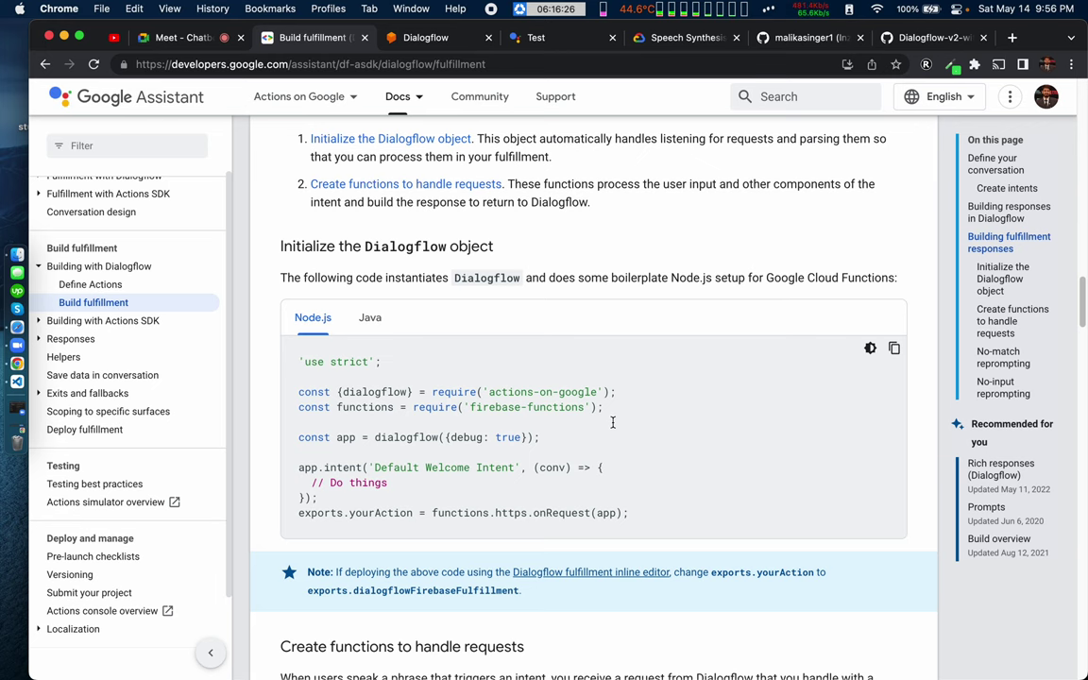
scroll(613, 422, up, 5)
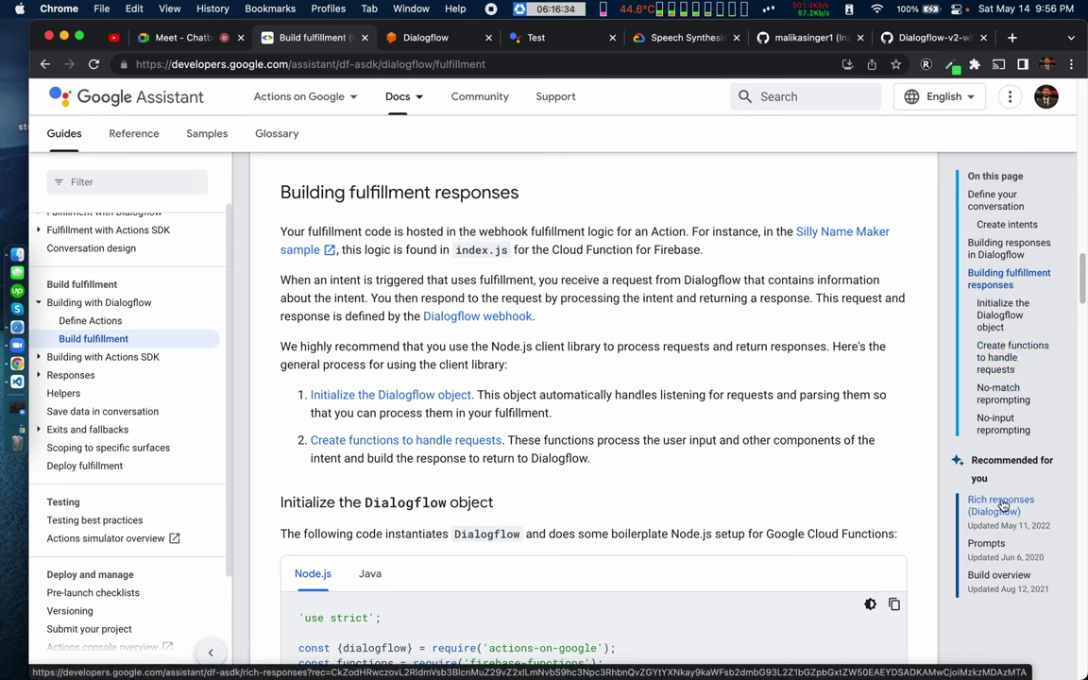
click(1001, 501)
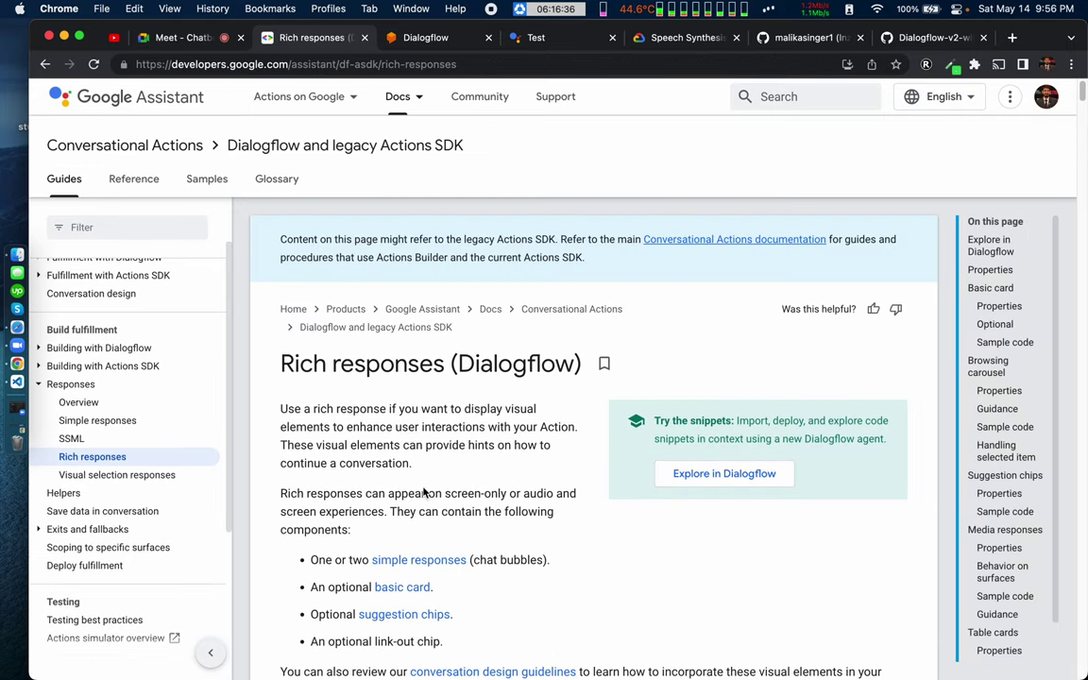
Step: Highlight the Simple Response intent name and the speech and text lines of its sample
scroll(387, 512, down, 15)
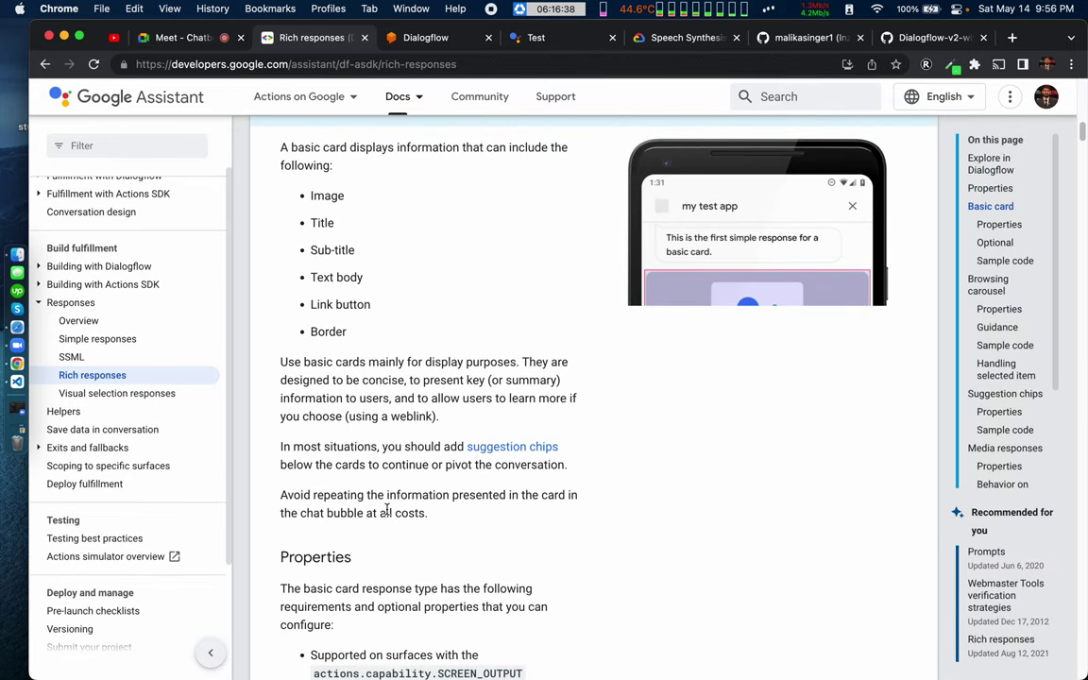
scroll(387, 510, down, 5)
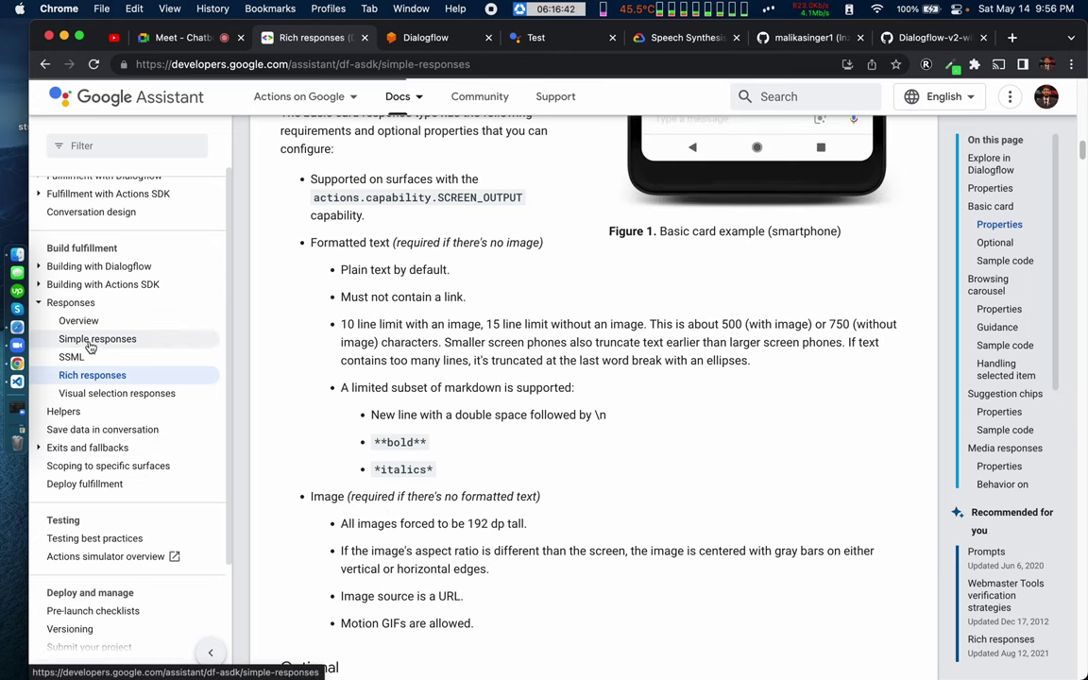
scroll(435, 467, down, 20)
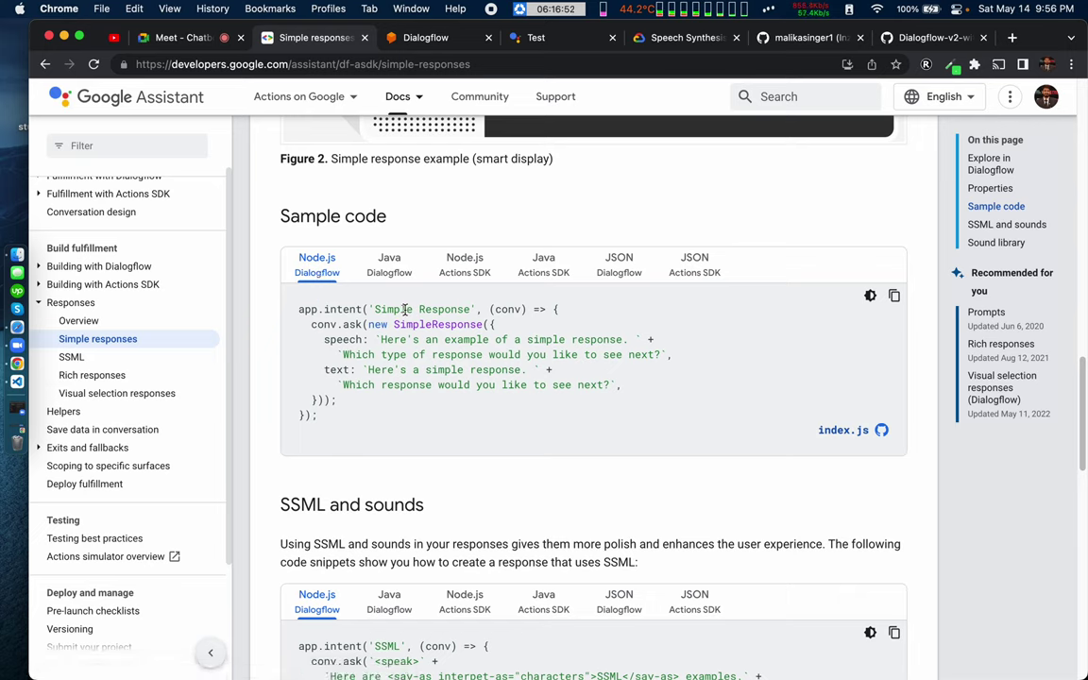
double_click(394, 309)
double_click(443, 309)
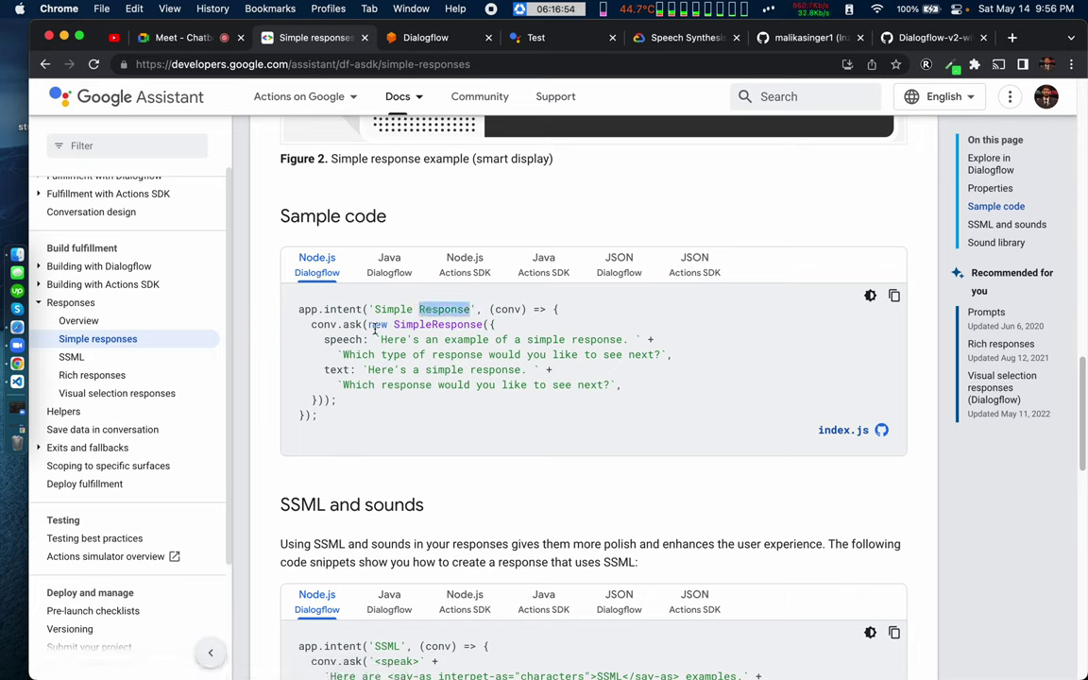
double_click(377, 325)
drag(344, 339, 621, 399)
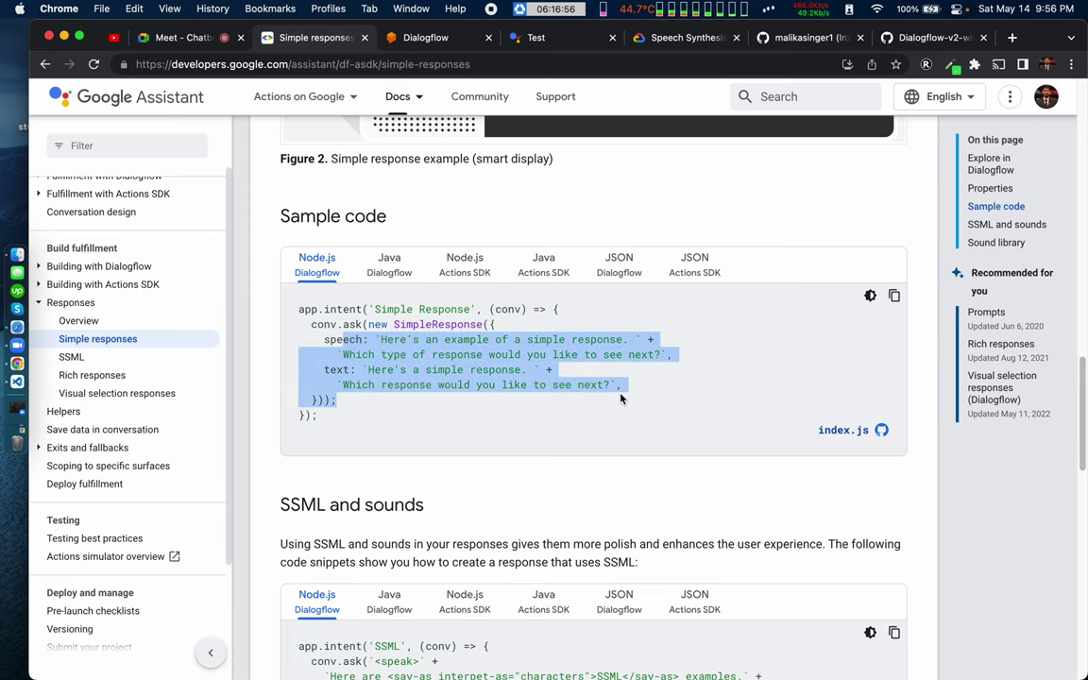
click(470, 370)
Step: Mark the conv.ask SSML string and the whole Simple Response sample code
scroll(400, 401, down, 4)
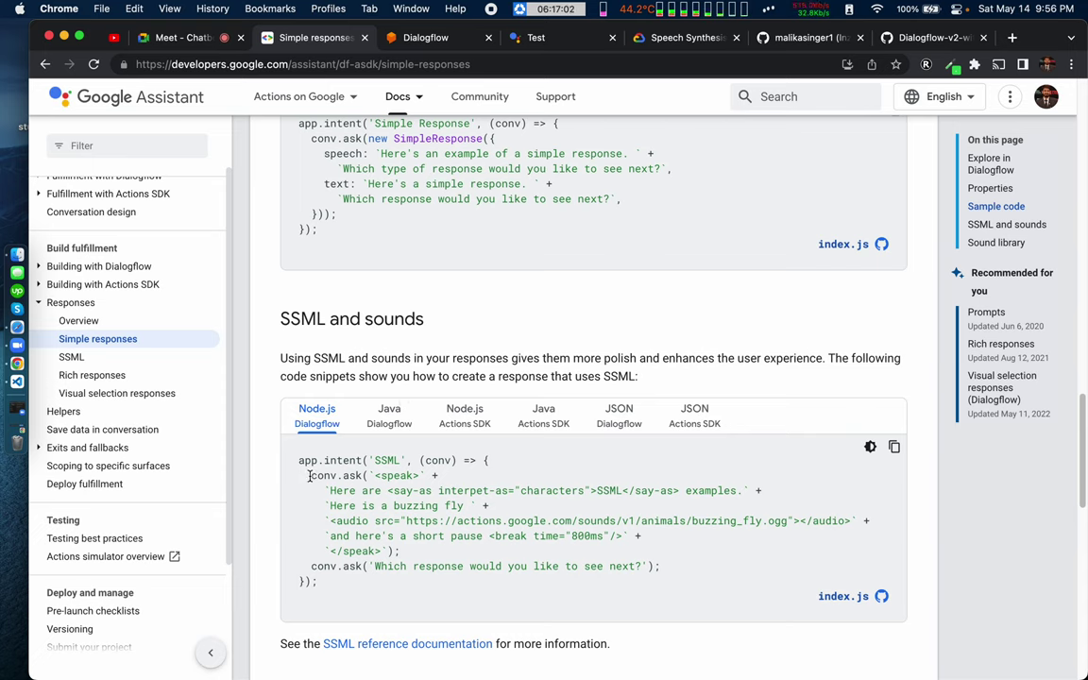
drag(309, 476, 416, 555)
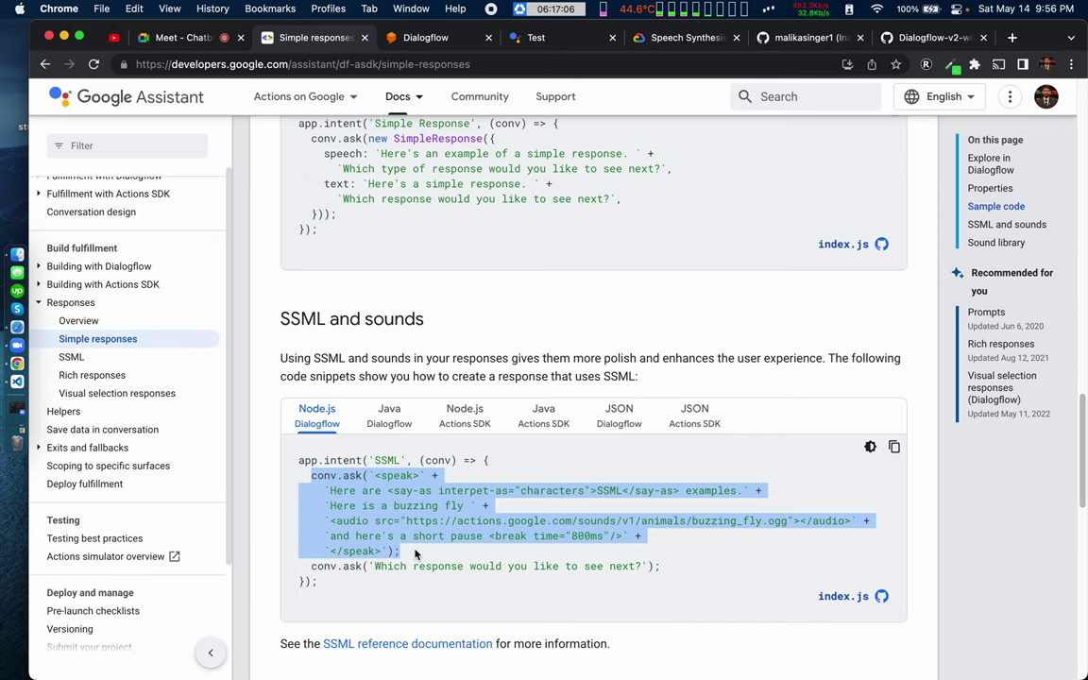
click(416, 556)
scroll(382, 422, down, 4)
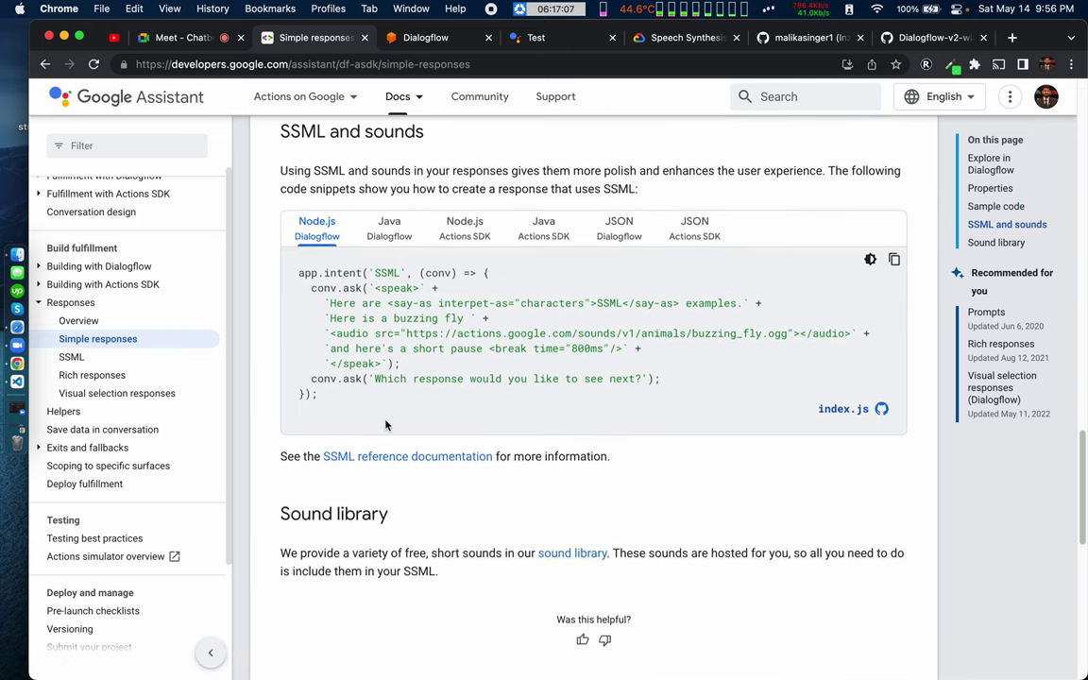
scroll(386, 425, up, 8)
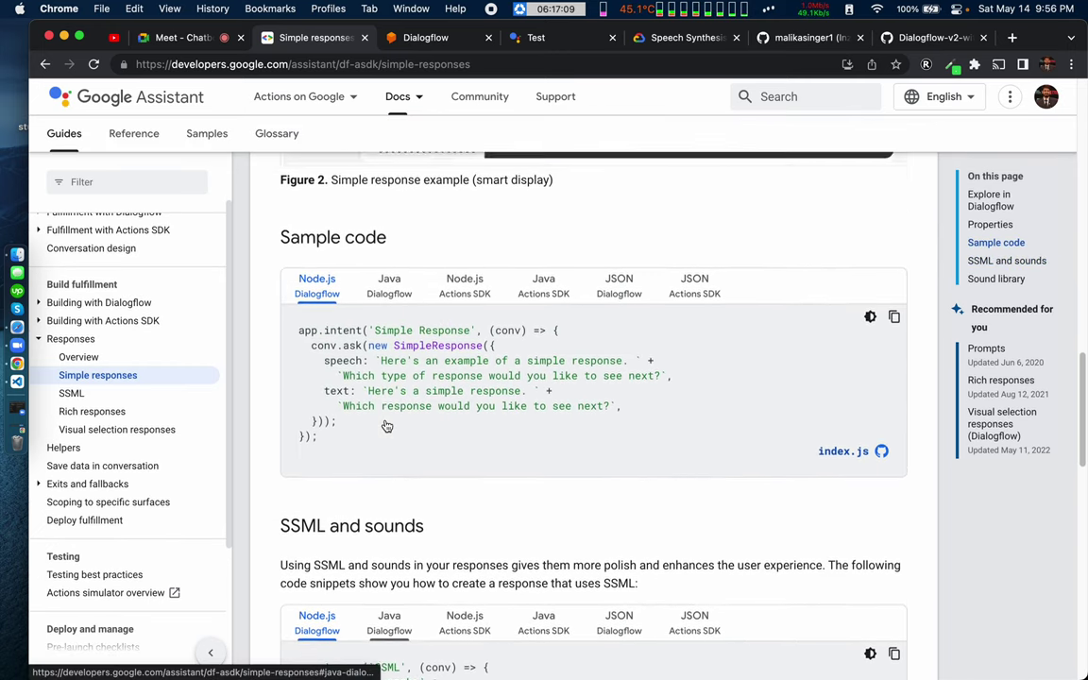
scroll(386, 426, up, 1)
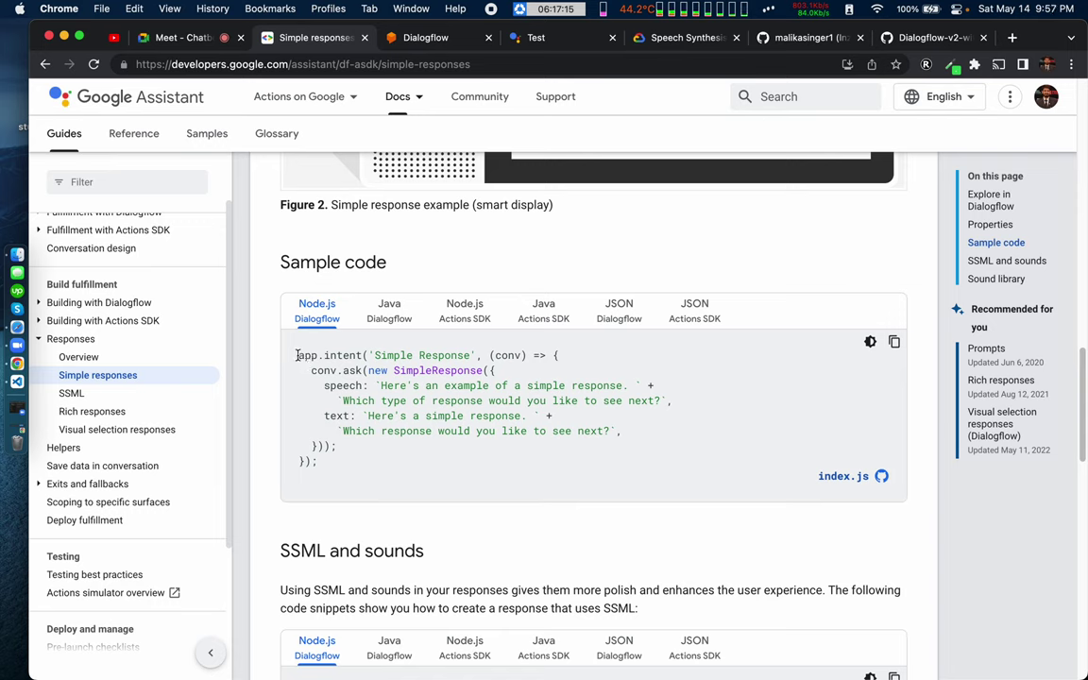
drag(297, 359, 326, 450)
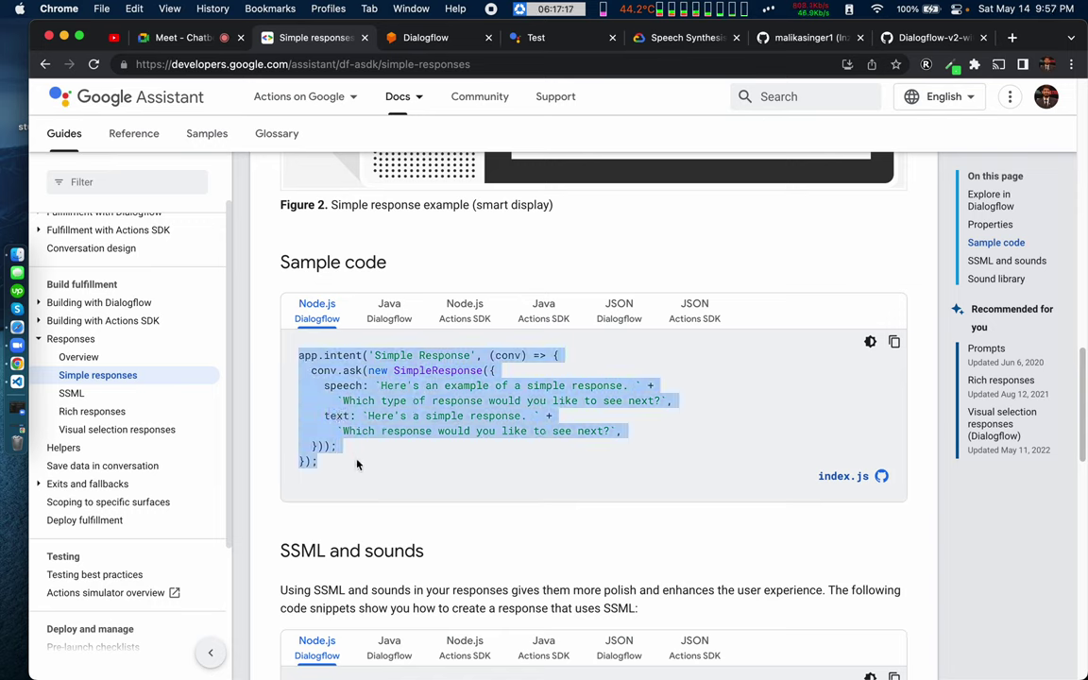
click(313, 371)
drag(298, 355, 328, 450)
click(322, 427)
Step: Highlight the intro wording about chat bubbles, text-to-speech (TTS), Speech Synthesis Markup Language and sound
scroll(387, 390, up, 10)
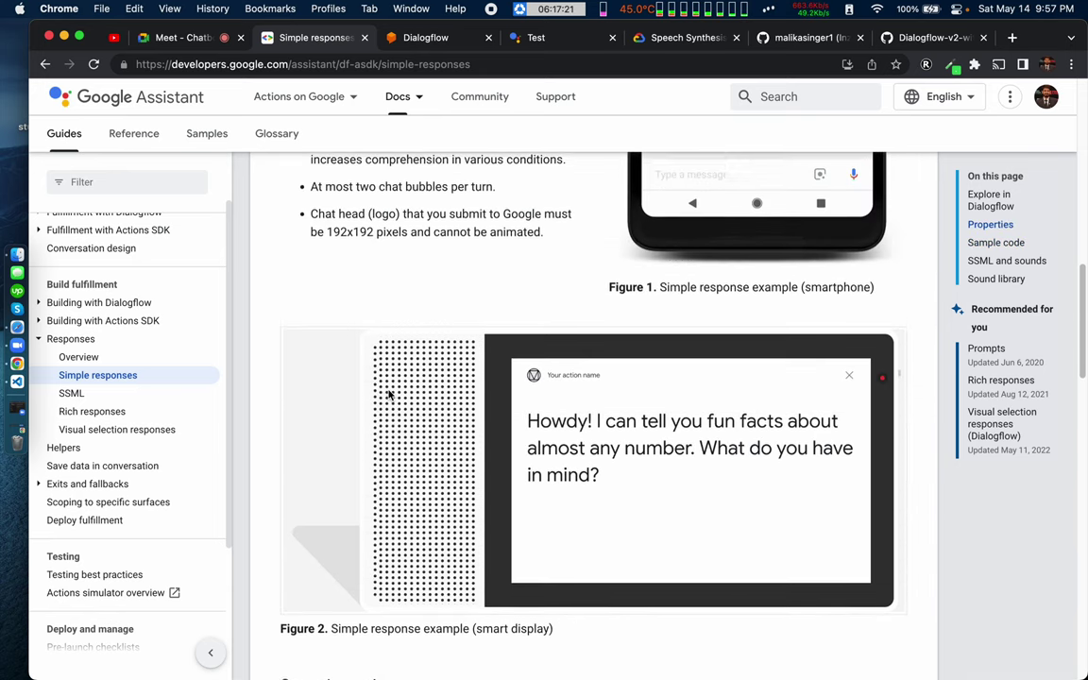
scroll(387, 393, up, 4)
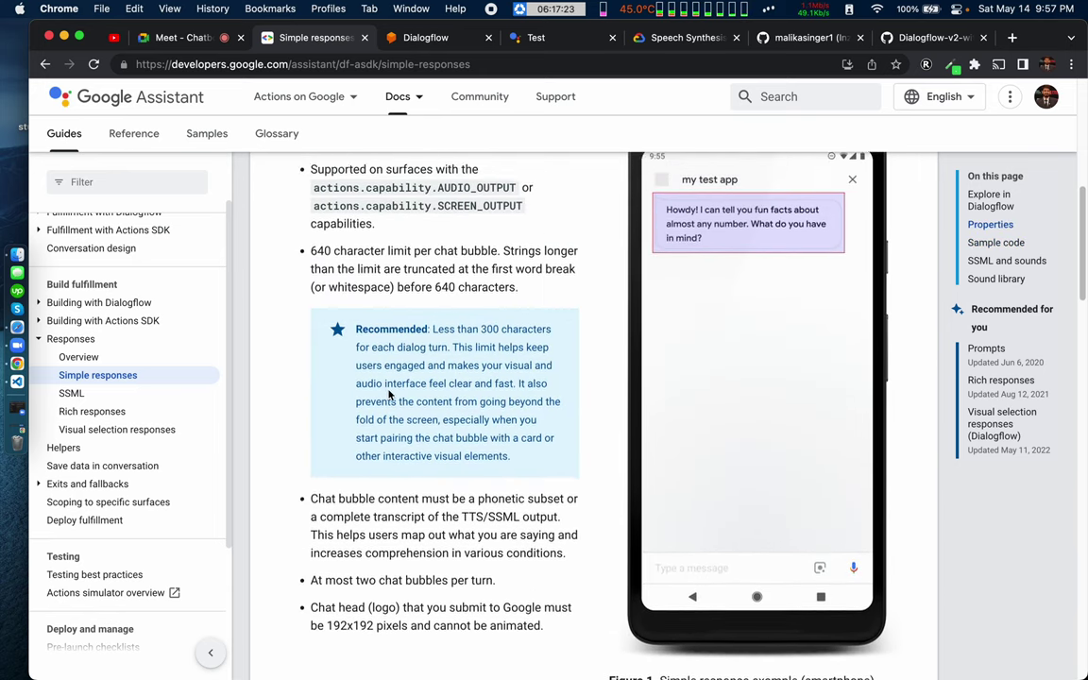
scroll(388, 395, up, 3)
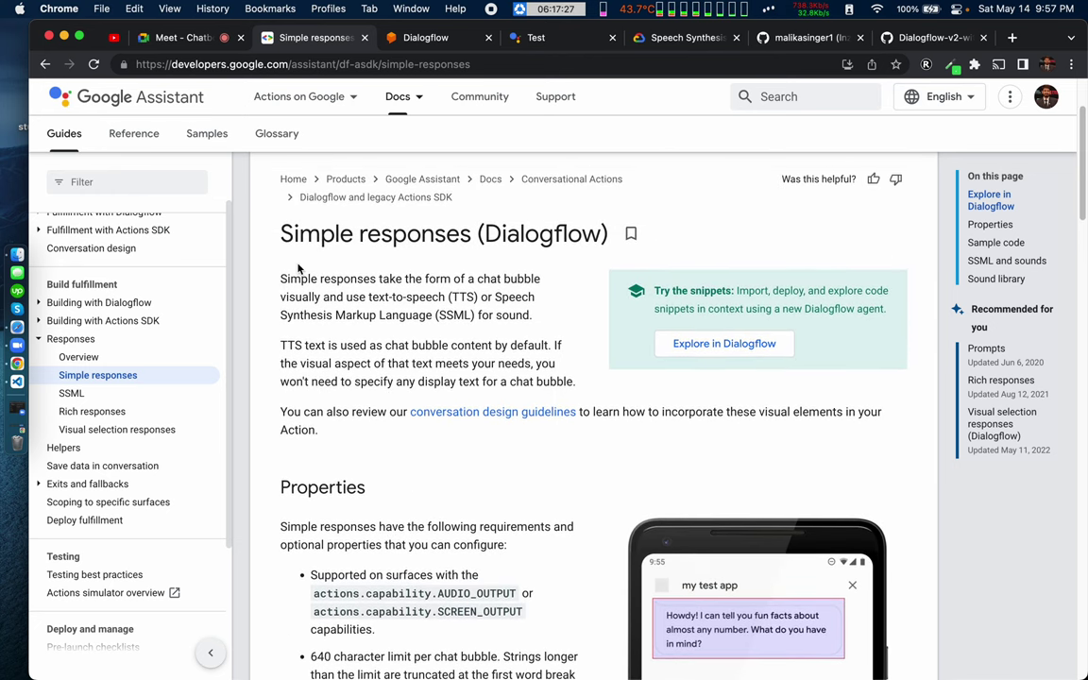
drag(282, 277, 503, 278)
double_click(522, 279)
double_click(297, 296)
drag(352, 297, 476, 297)
double_click(515, 297)
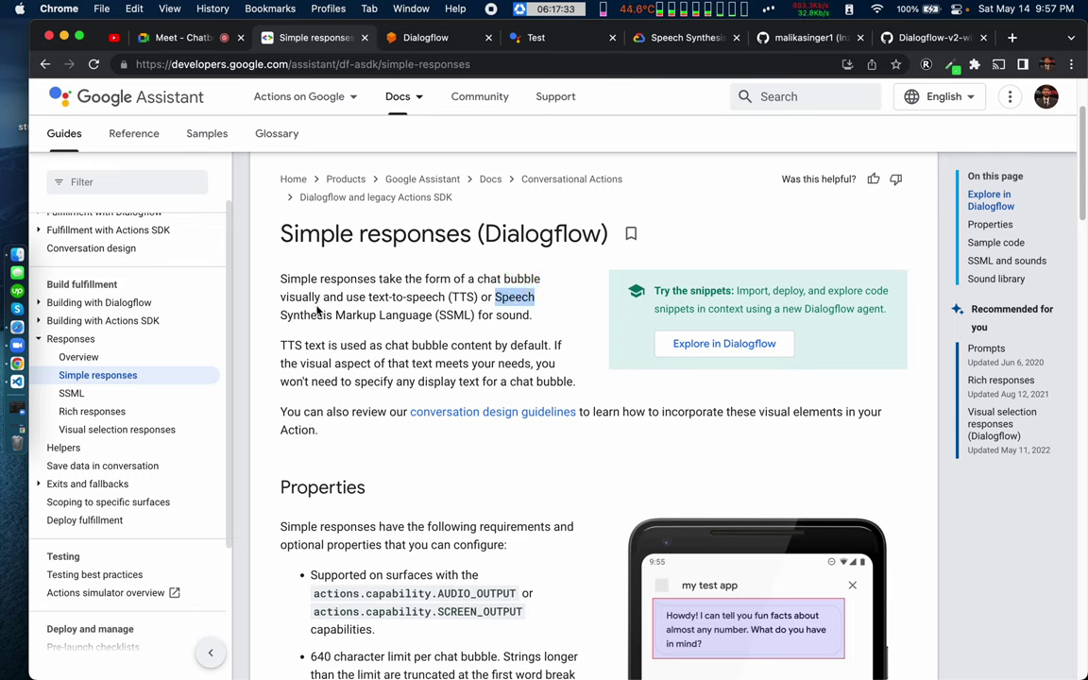
double_click(408, 315)
double_click(510, 315)
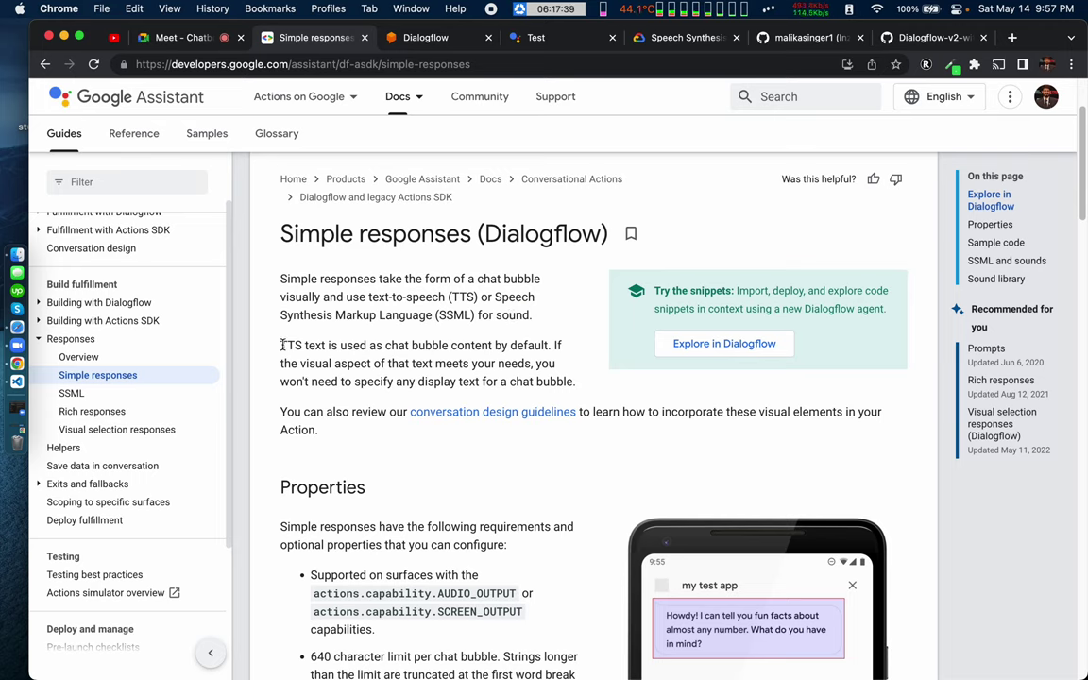
drag(282, 346, 546, 350)
click(547, 350)
triple_click(352, 363)
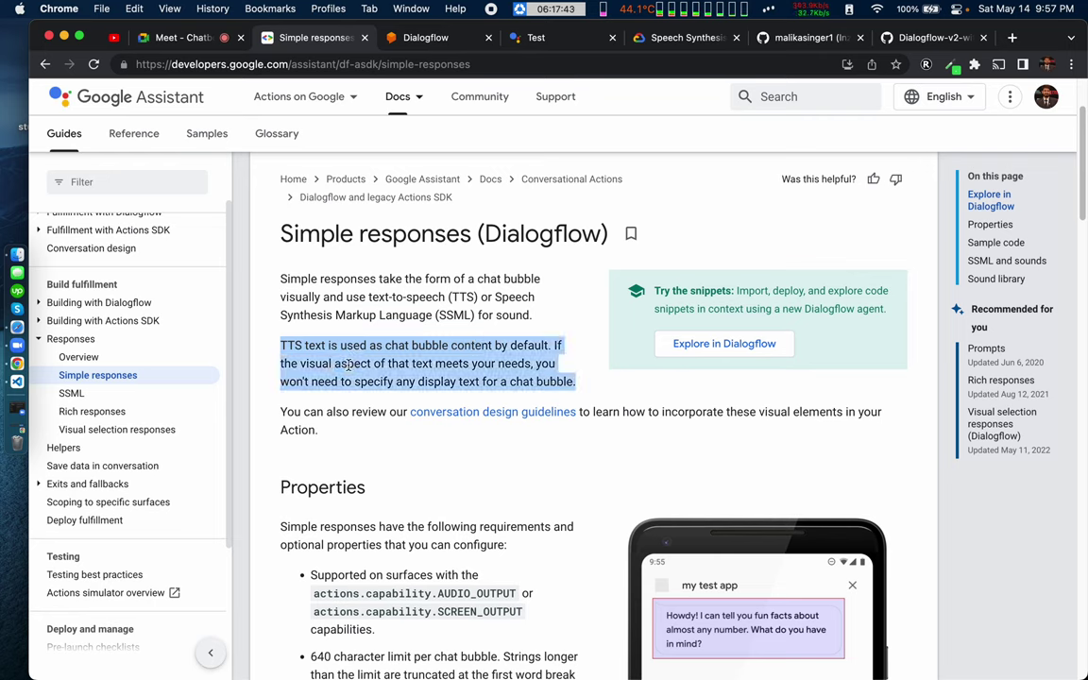
click(348, 365)
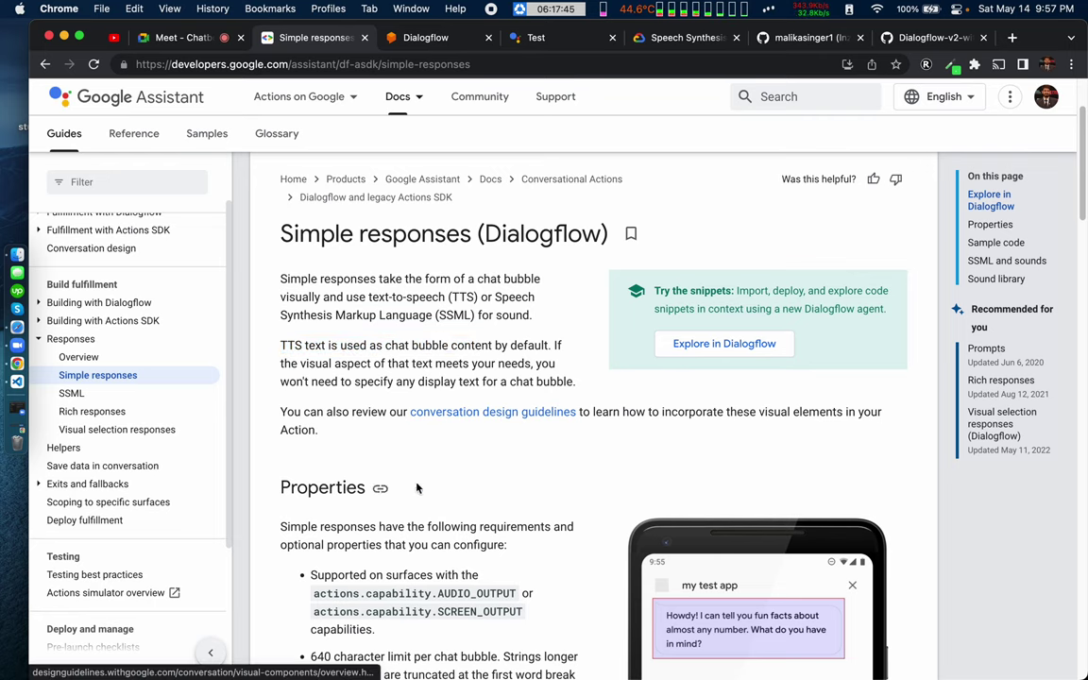
Step: Read the Properties list, highlighting supported surfaces and chat bubble character limits, down to Sample code
scroll(416, 482, down, 1)
scroll(416, 481, down, 2)
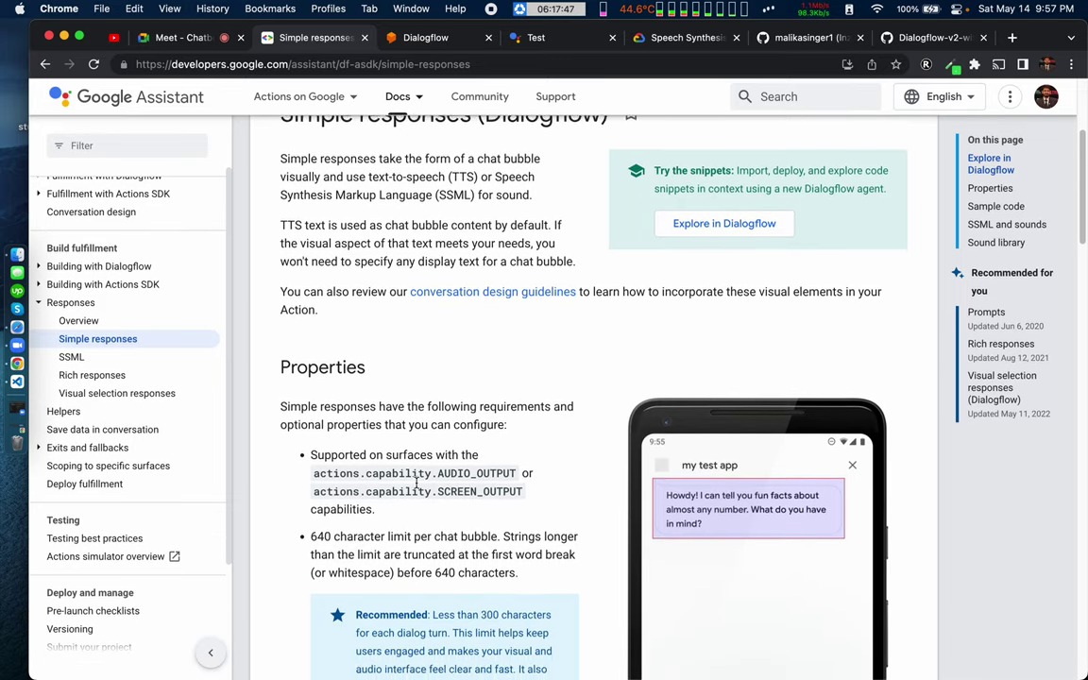
scroll(416, 482, down, 3)
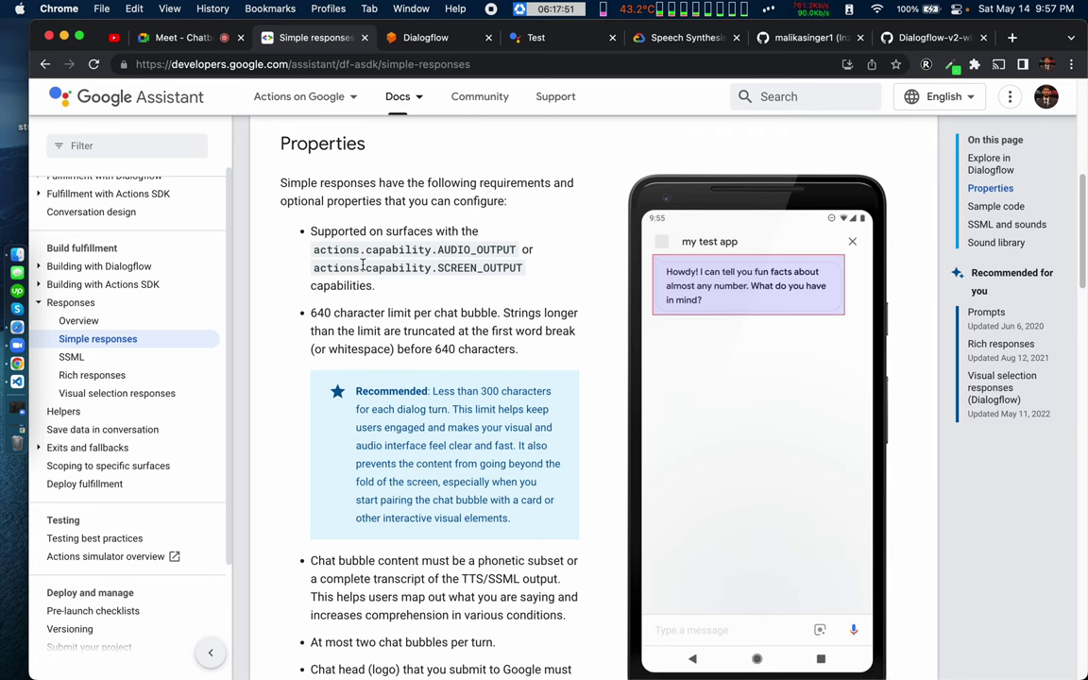
drag(364, 249, 413, 495)
click(413, 495)
scroll(409, 516, down, 3)
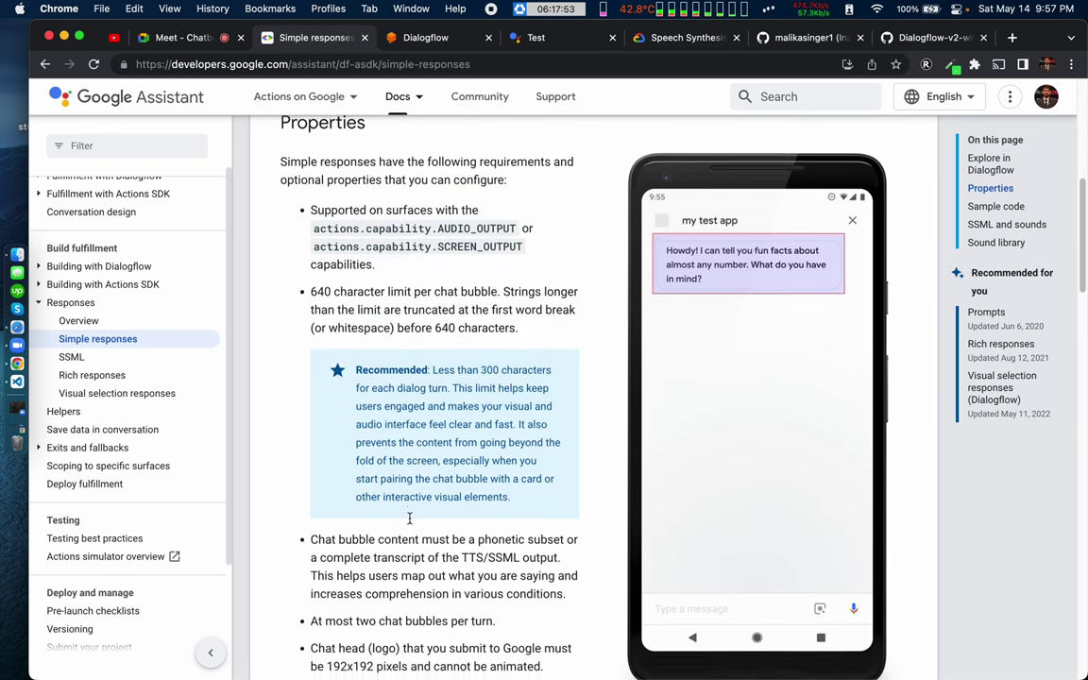
drag(346, 531, 477, 531)
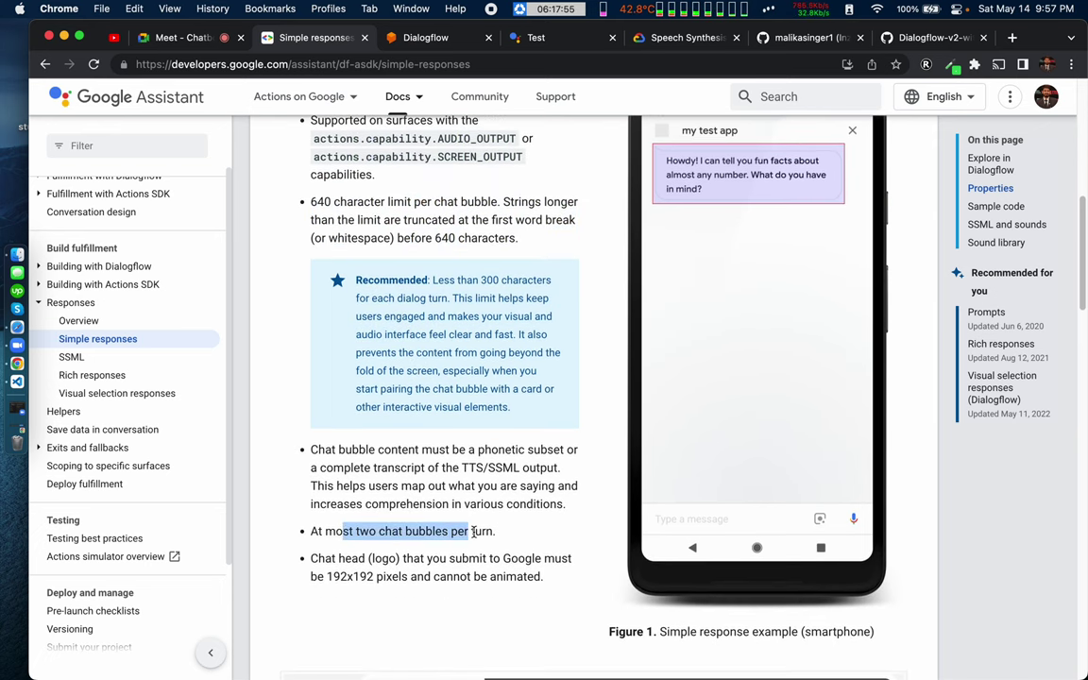
click(477, 530)
scroll(415, 581, down, 2)
scroll(414, 582, down, 1)
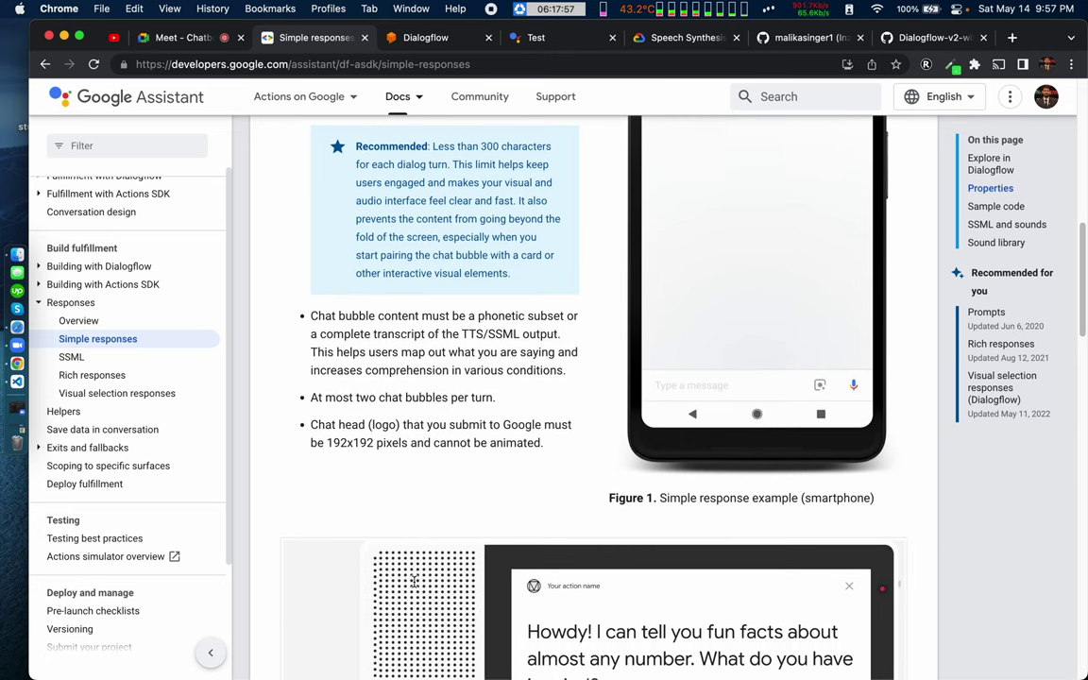
drag(315, 397, 477, 398)
click(477, 398)
scroll(424, 457, down, 2)
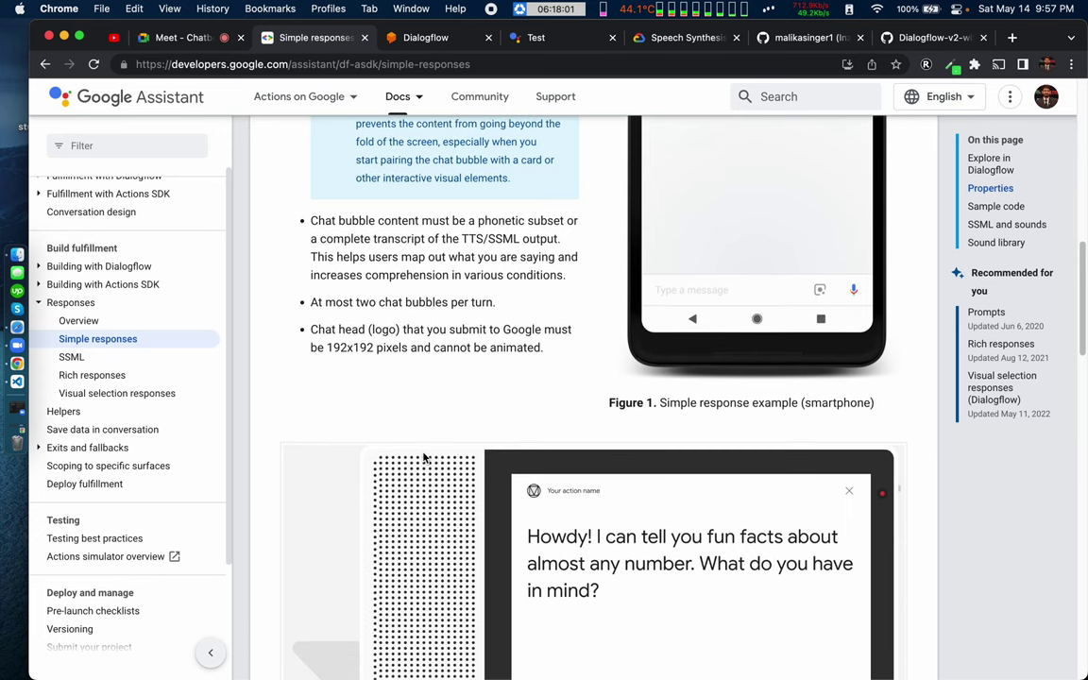
scroll(423, 457, down, 2)
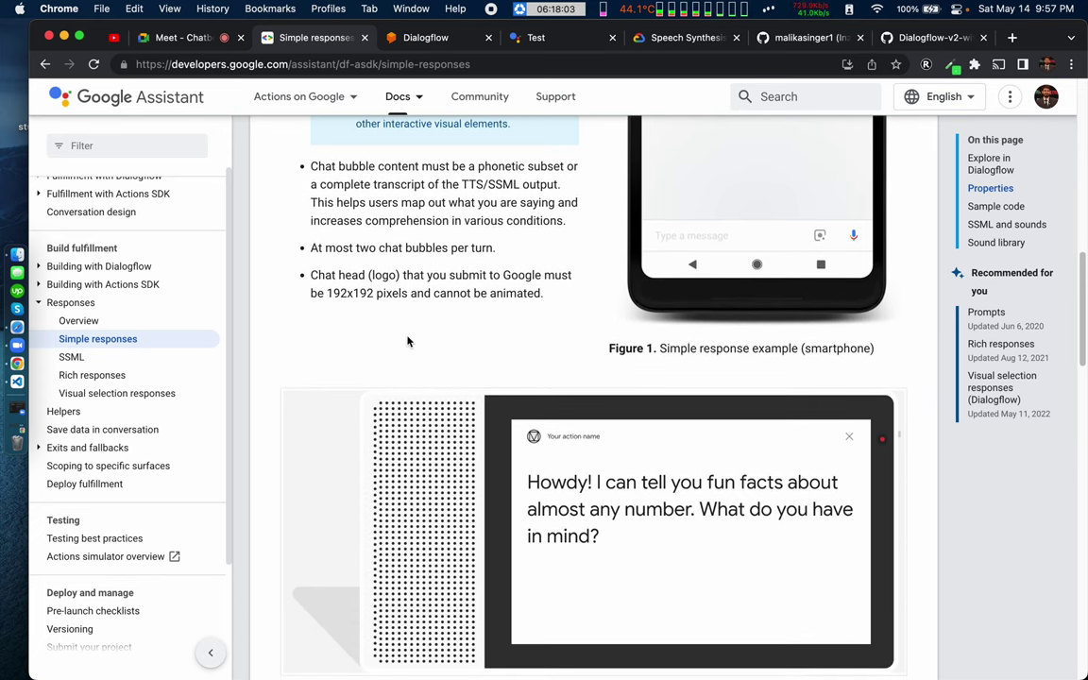
scroll(408, 341, down, 10)
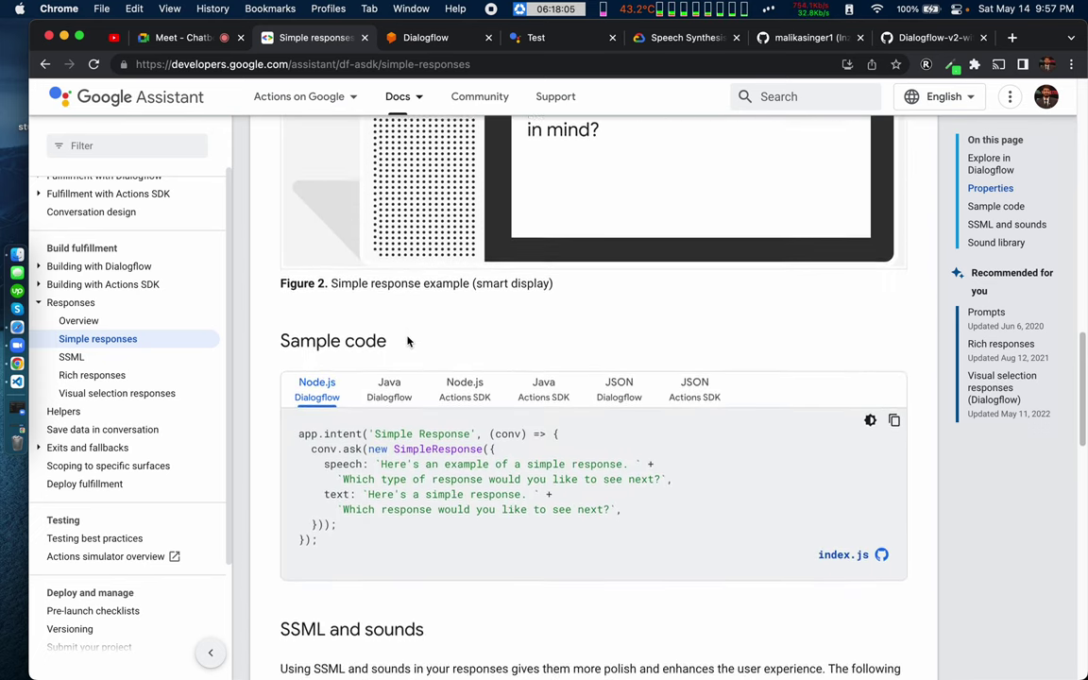
Step: Highlight the Sample code heading and the SimpleResponse speech and text fields in the sample
scroll(408, 341, down, 2)
drag(276, 257, 366, 258)
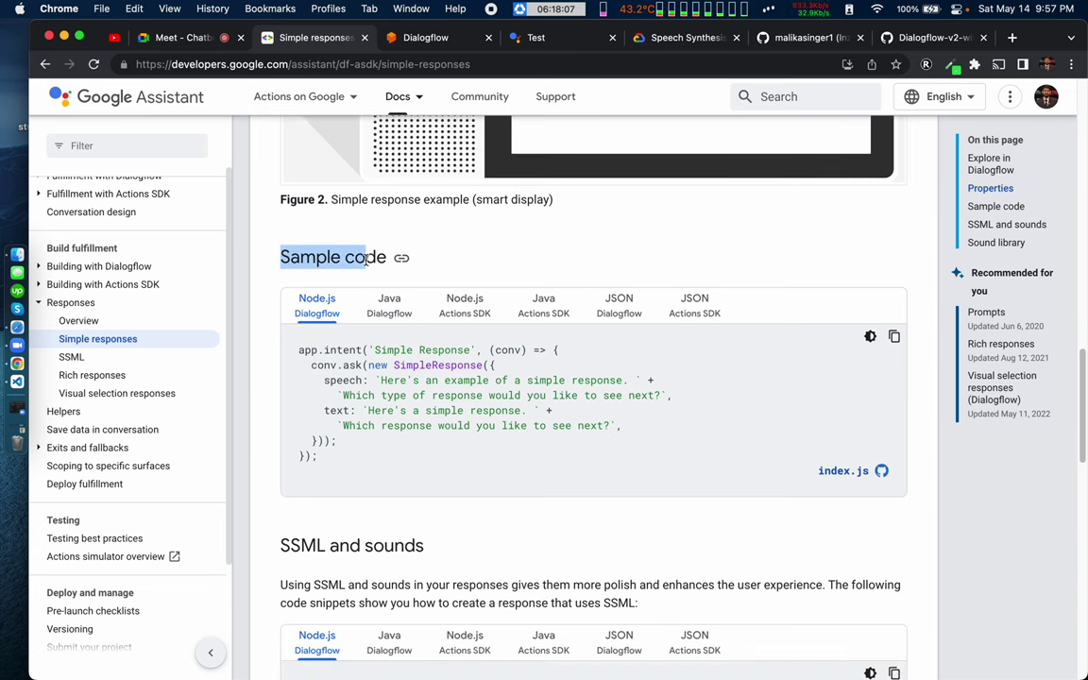
click(366, 259)
scroll(352, 395, down, 1)
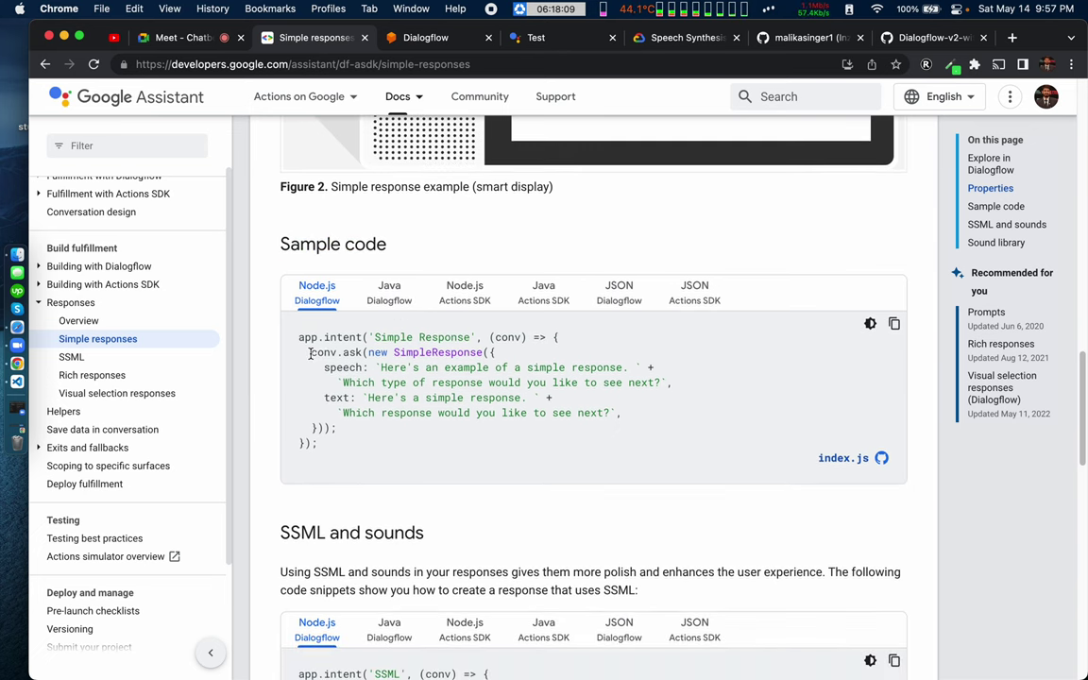
drag(309, 352, 349, 354)
double_click(408, 353)
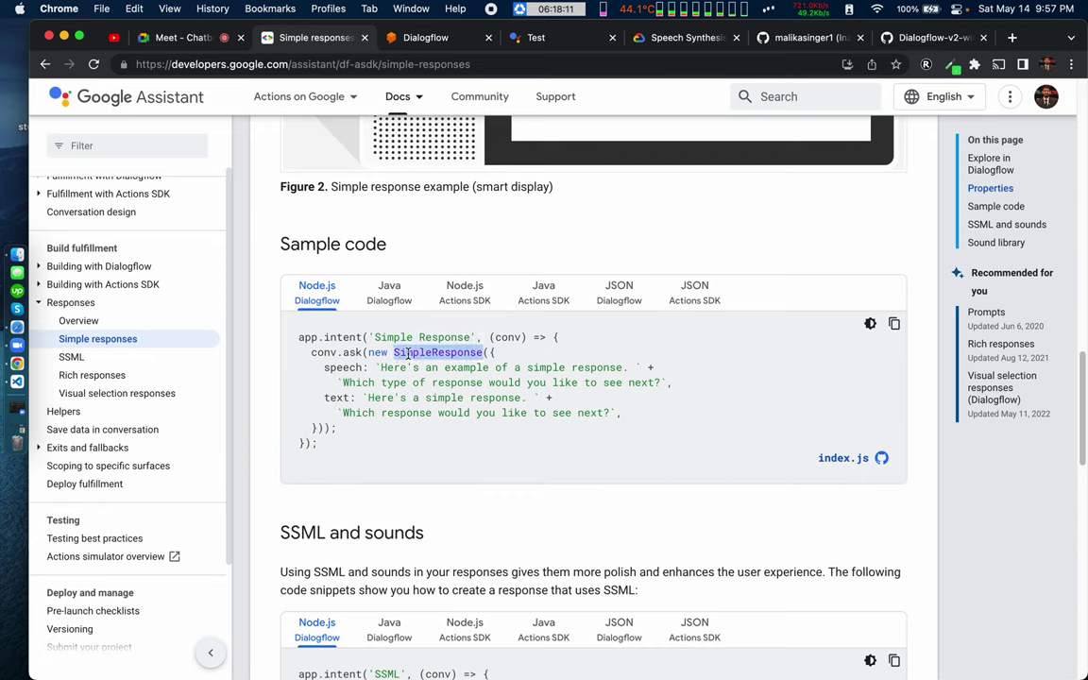
double_click(348, 367)
double_click(342, 397)
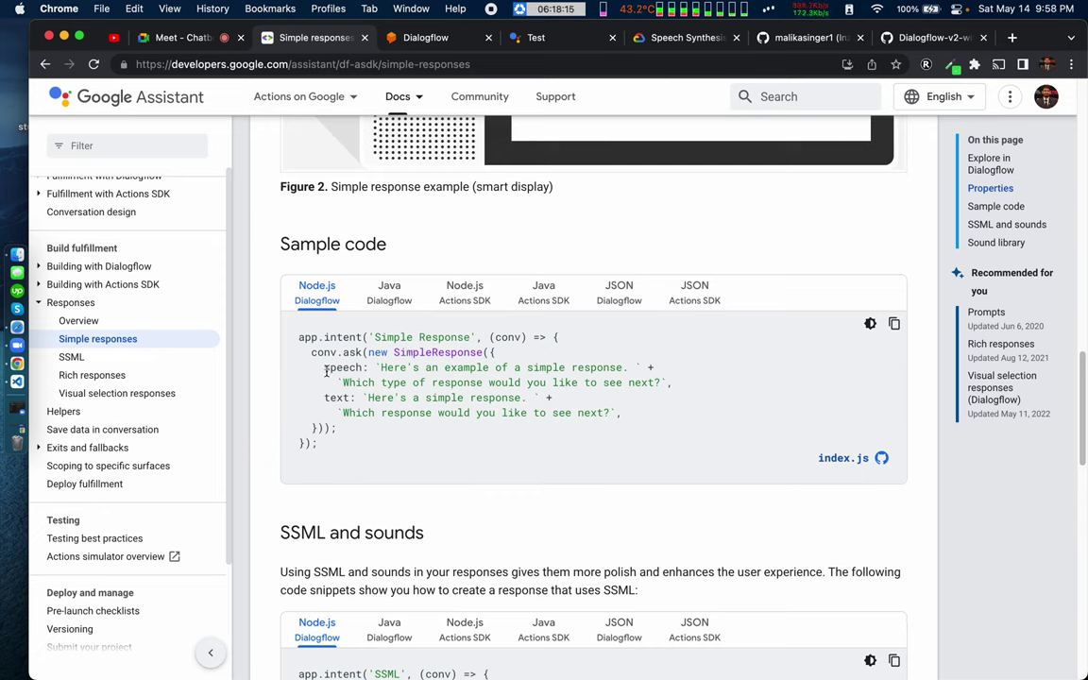
double_click(345, 368)
drag(376, 368, 643, 378)
triple_click(613, 381)
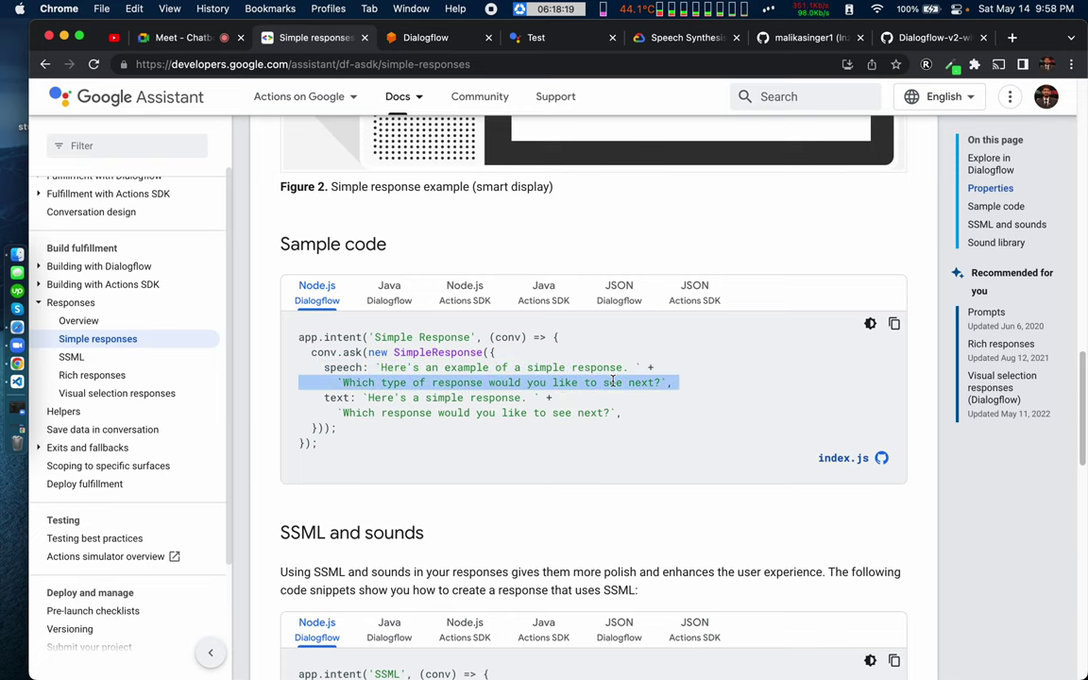
click(613, 382)
Step: Highlight the SSML and sounds heading and key words of its intro paragraph
scroll(396, 502, down, 3)
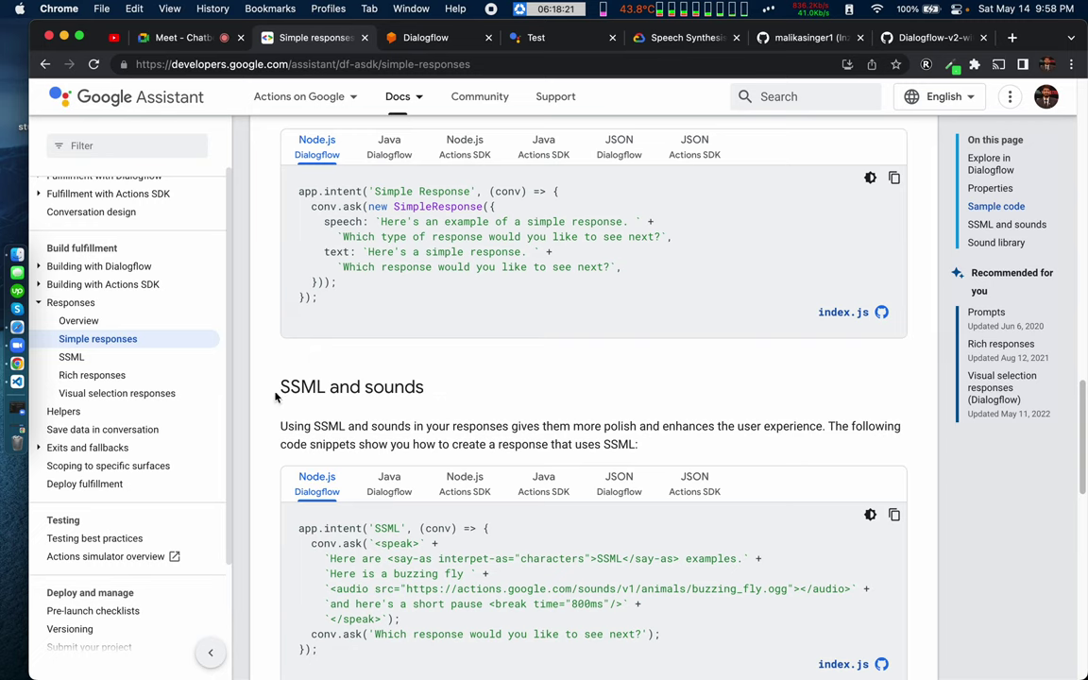
drag(276, 396, 438, 389)
click(569, 382)
double_click(298, 425)
double_click(390, 426)
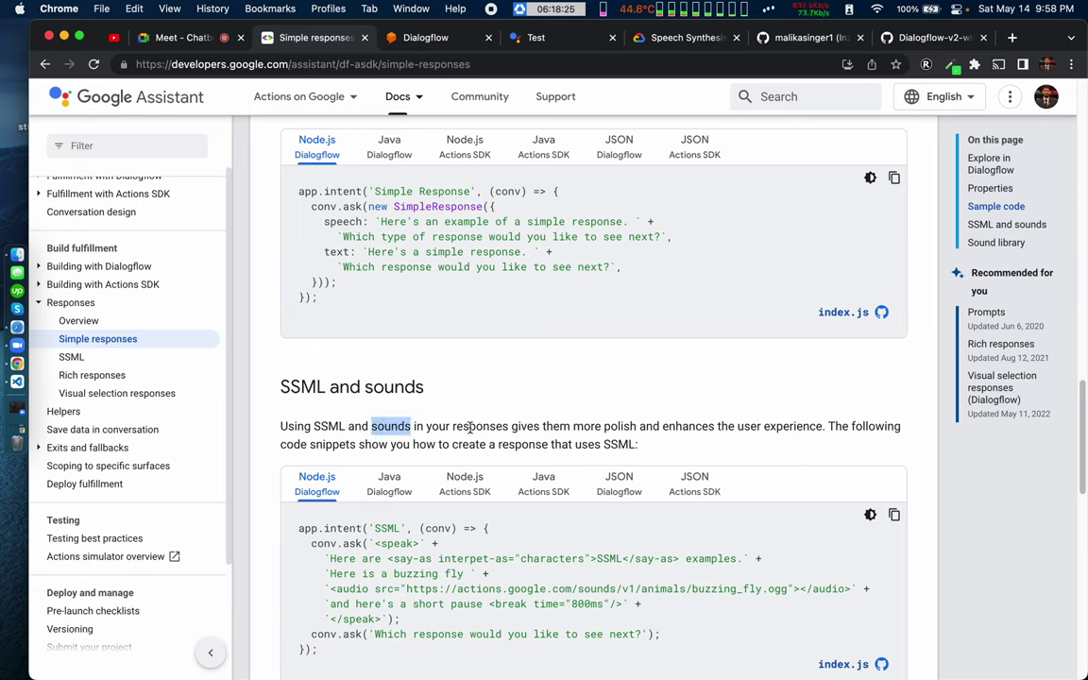
double_click(473, 427)
double_click(615, 427)
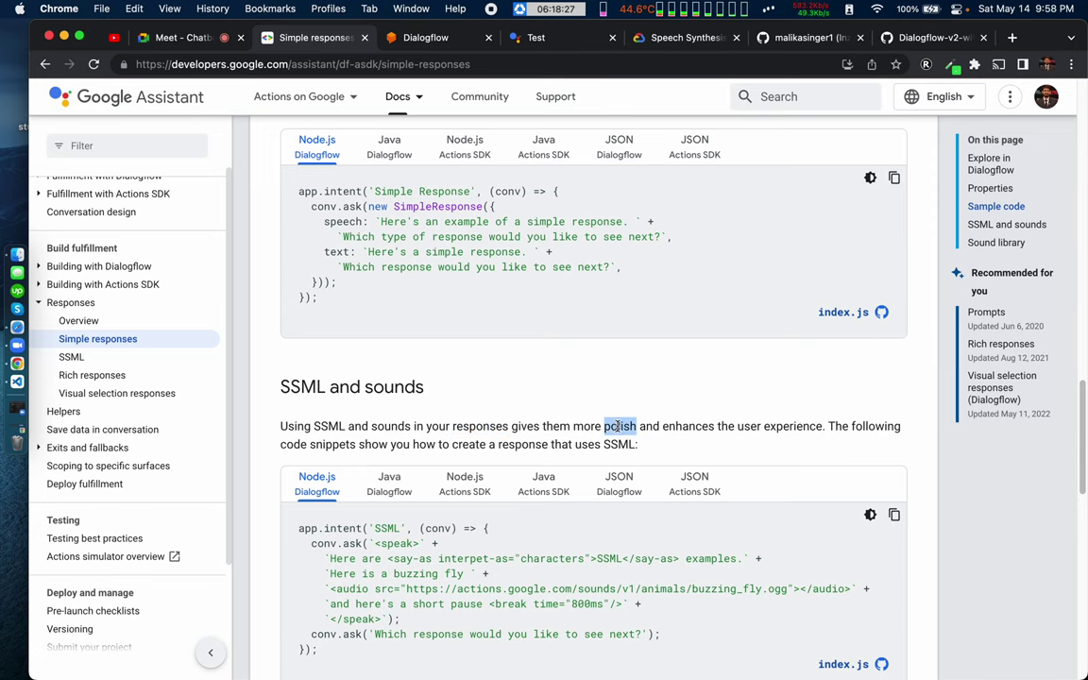
double_click(690, 426)
Step: Highlight the conv.ask SSML speak block and the 'Which response' conv.ask line
scroll(635, 444, down, 3)
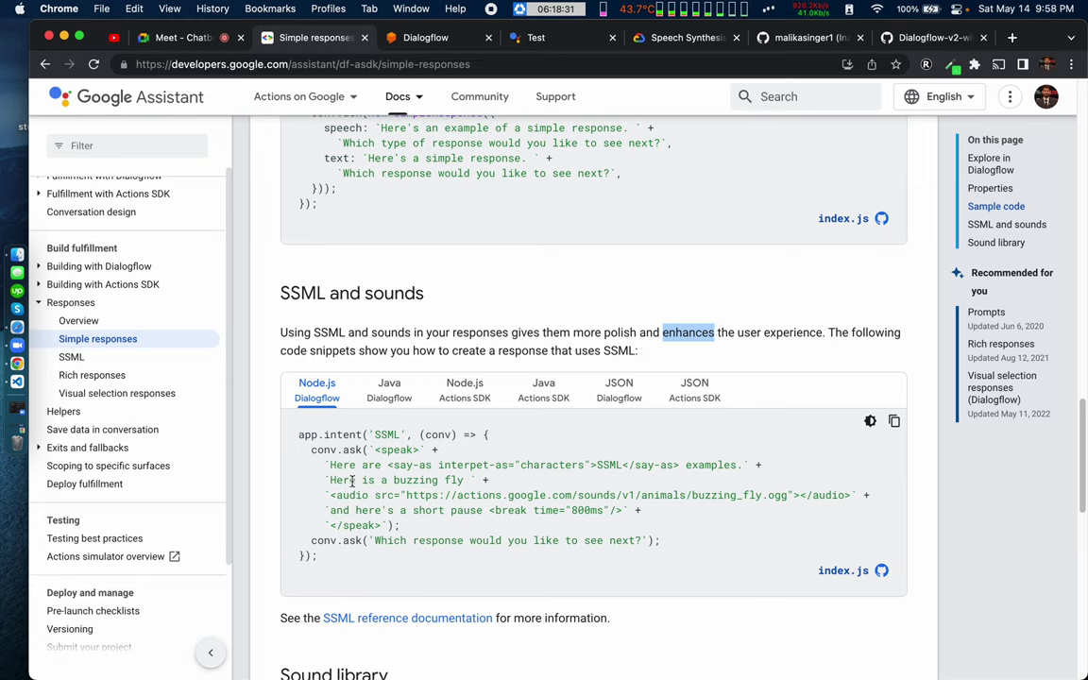
drag(309, 450, 413, 527)
click(413, 528)
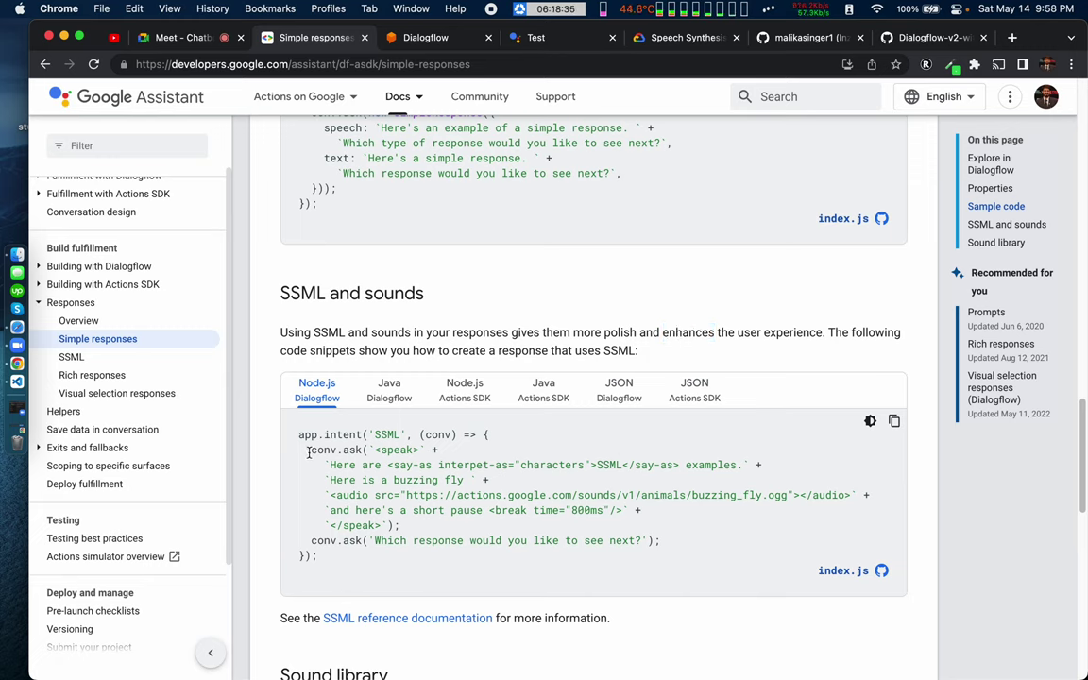
drag(309, 452, 408, 526)
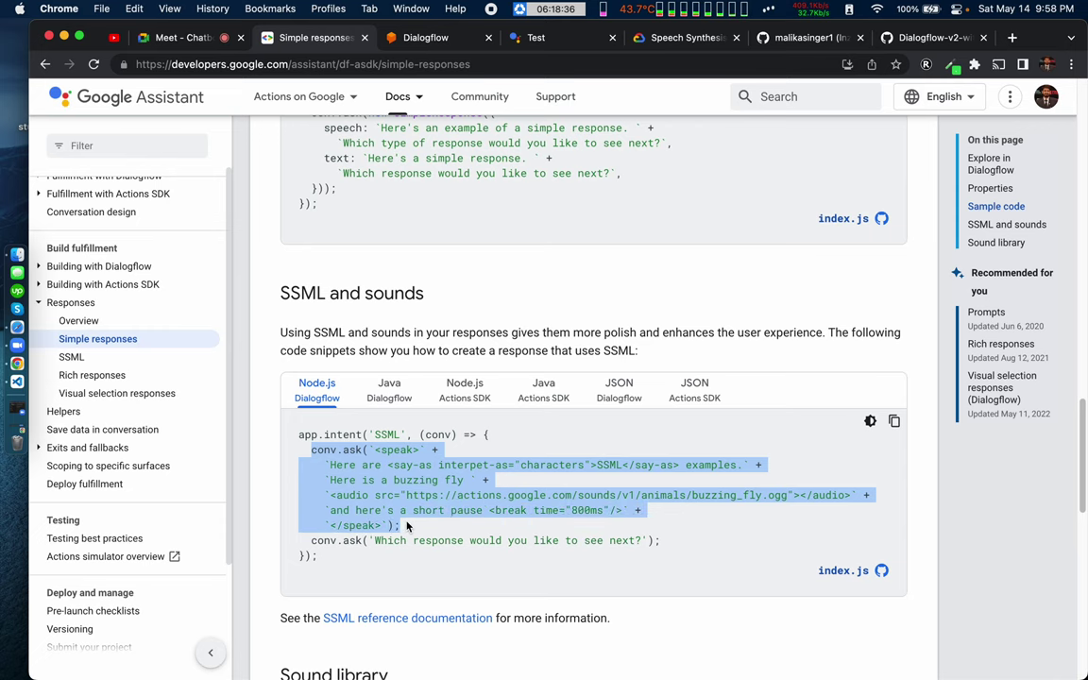
triple_click(356, 541)
click(356, 540)
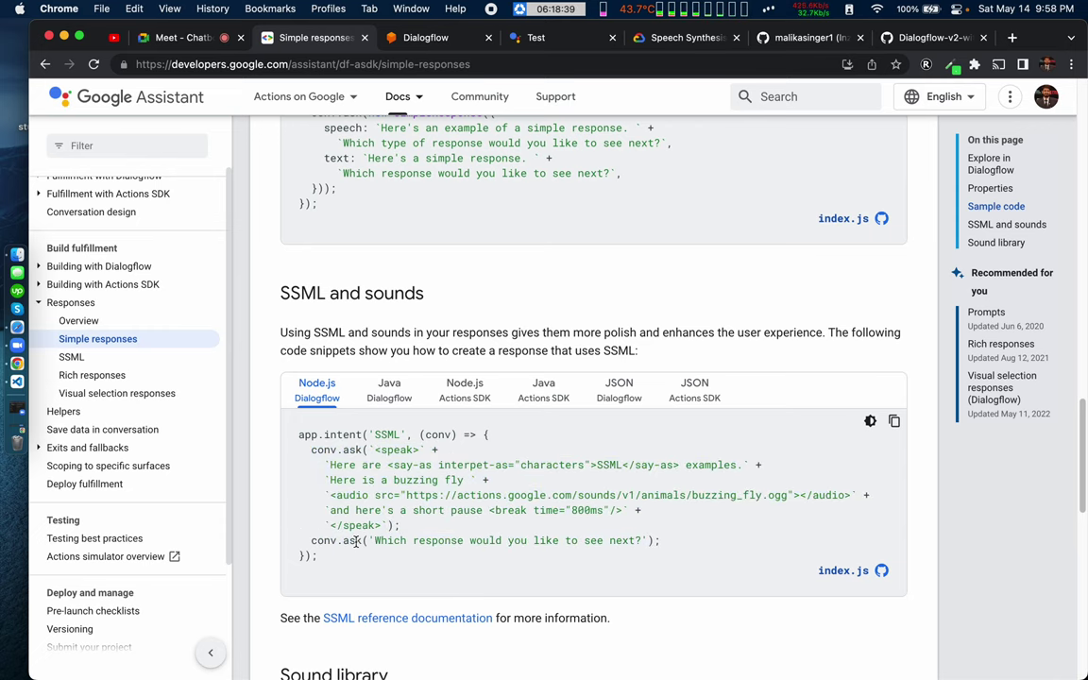
scroll(357, 540, down, 1)
drag(311, 424, 419, 504)
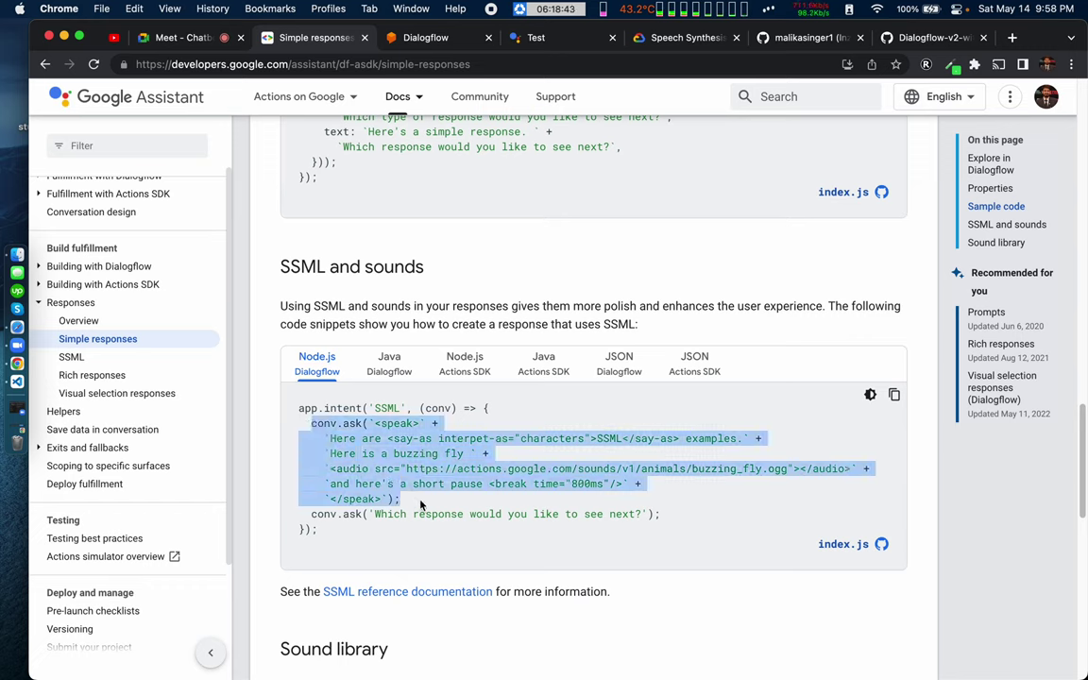
click(422, 505)
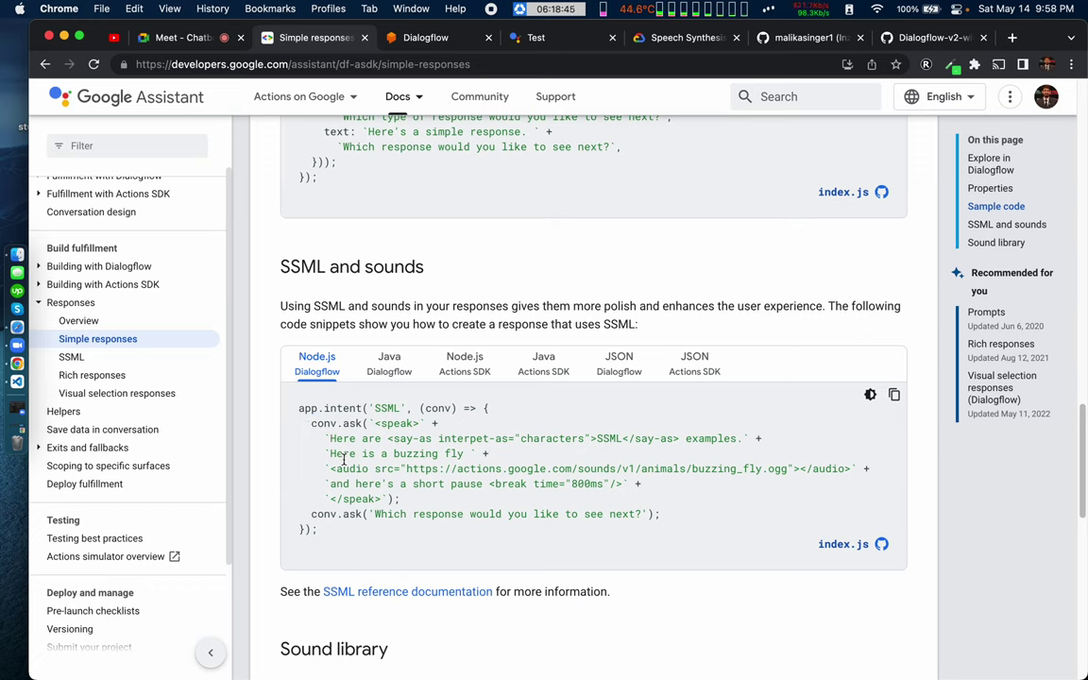
drag(311, 422, 419, 502)
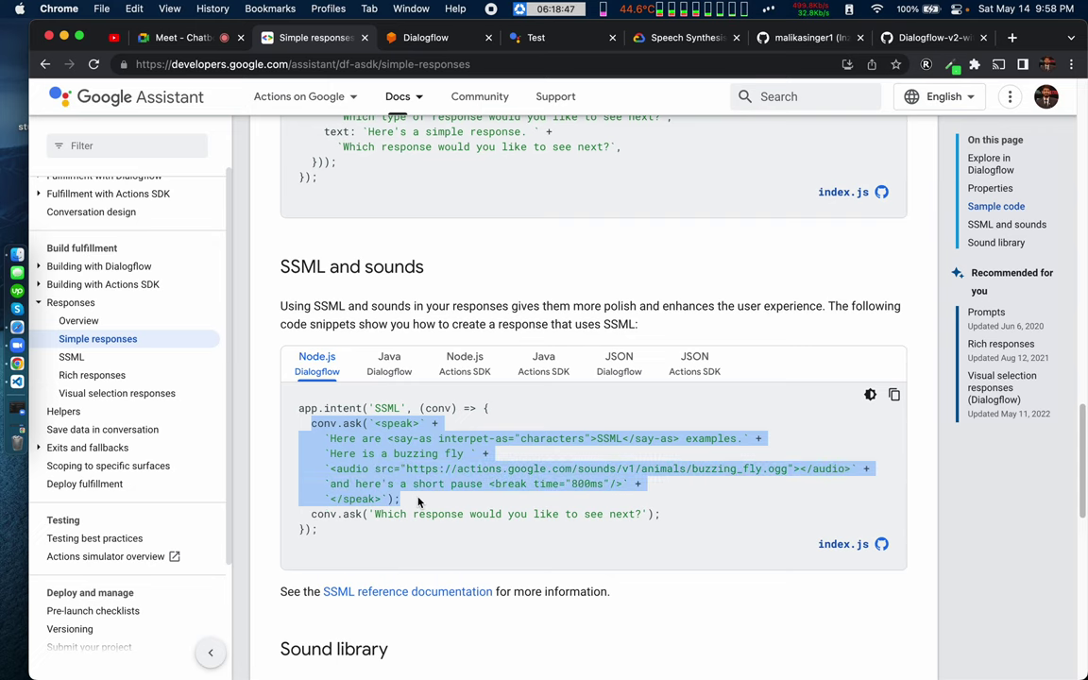
click(419, 503)
Step: Select the conv.ask <speak>…</speak> block using say-as, audio and an 800ms break
scroll(396, 515, down, 3)
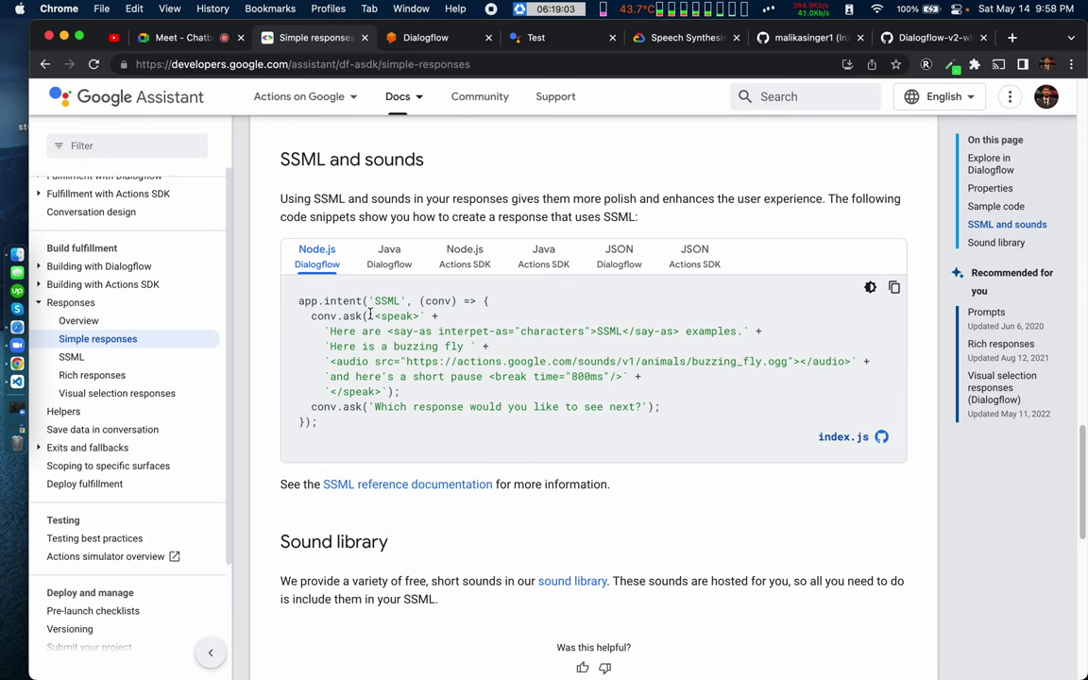
drag(369, 314, 419, 390)
click(420, 390)
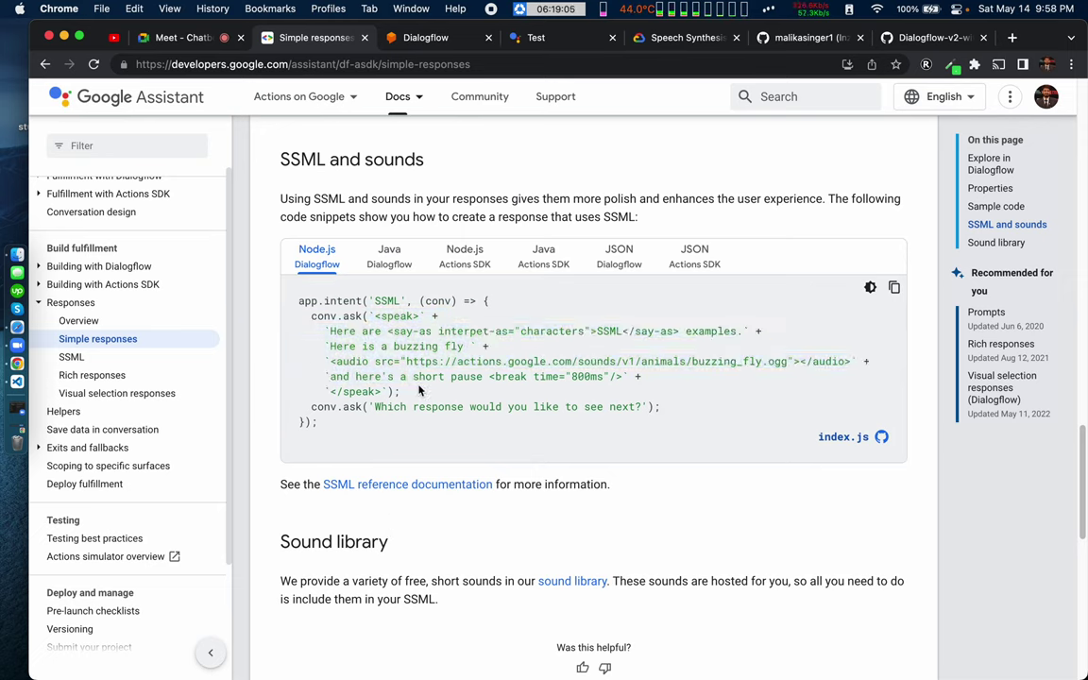
drag(370, 315, 425, 392)
click(372, 319)
drag(309, 316, 427, 391)
Step: Go back to index.mjs and dedent the SSML speech template lines 33–35
click(427, 391)
key(ctrl+Right)
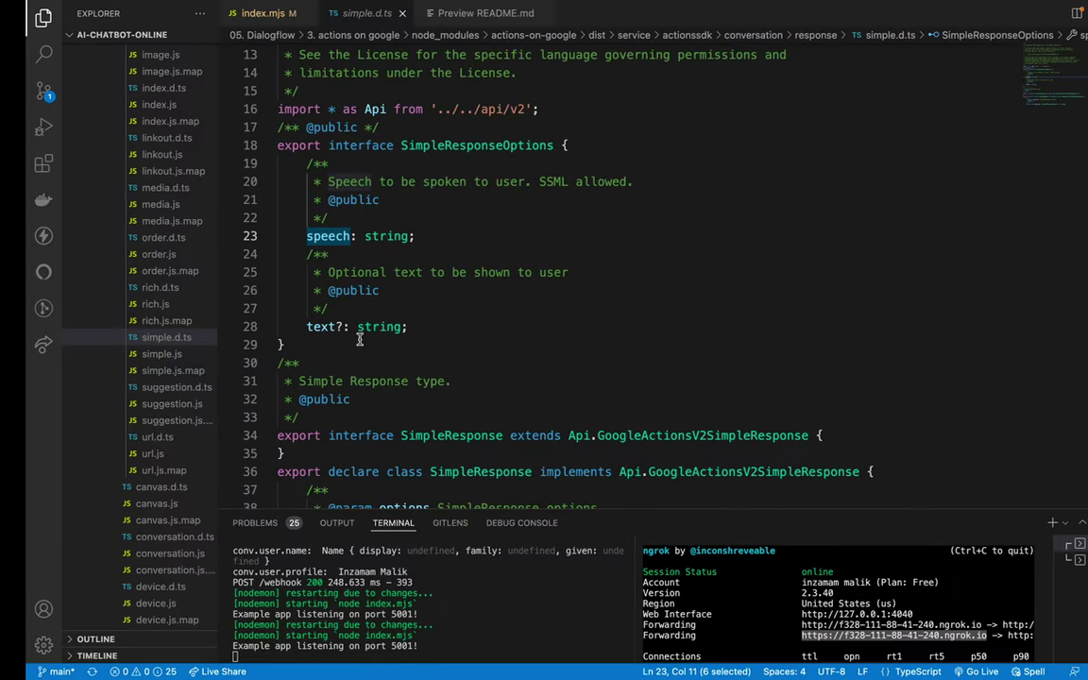
click(375, 13)
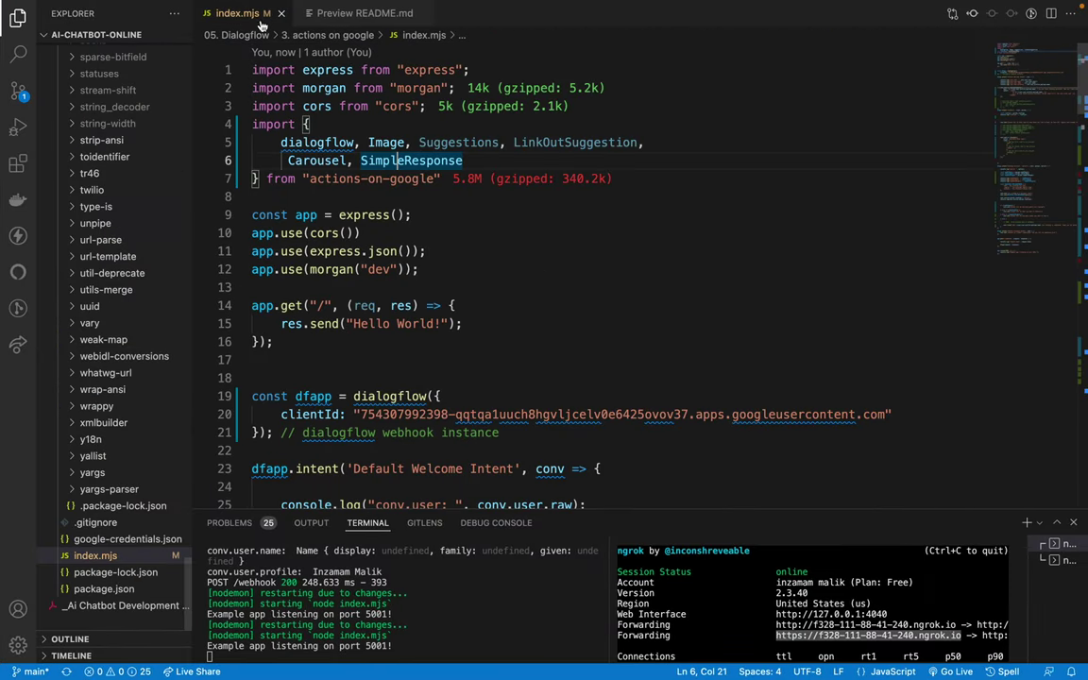
scroll(337, 360, down, 5)
scroll(337, 360, down, 2)
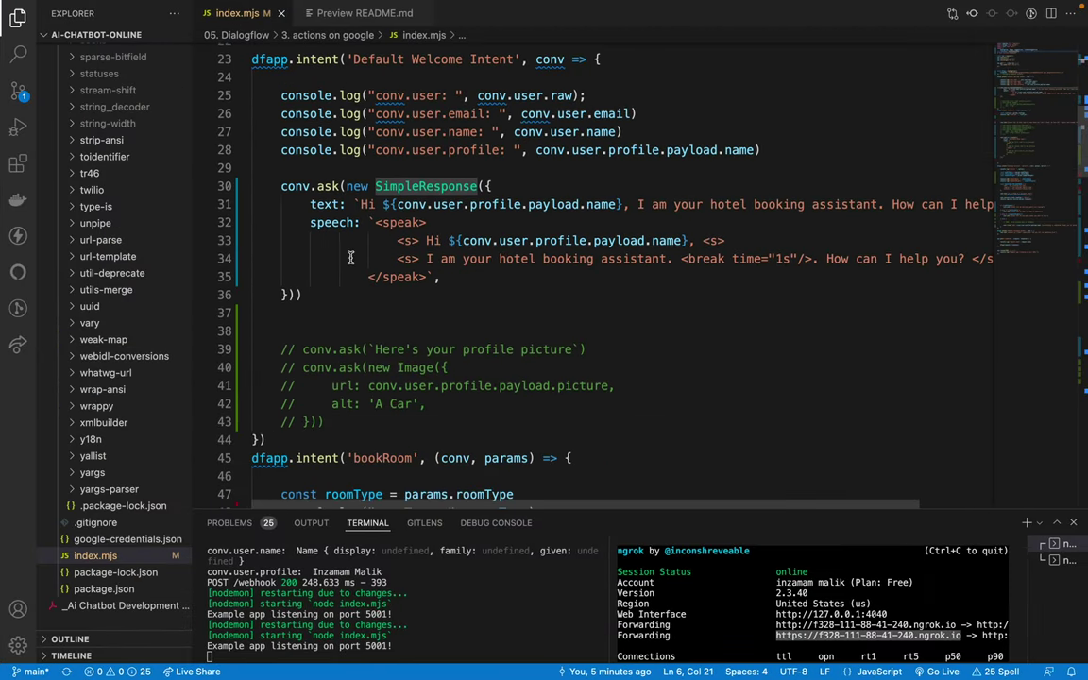
drag(397, 240, 375, 277)
key(shift+Tab)
key(shift+Tab)
key(shift+Tab)
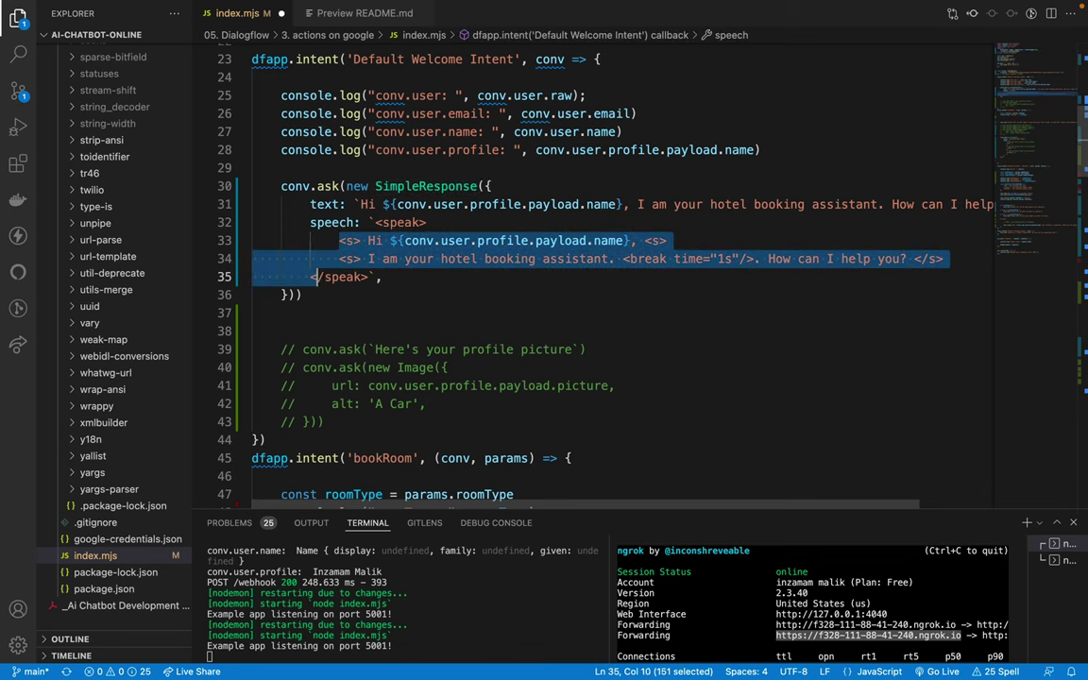
Step: Wrap the speak and sentence lines in backtick strings joined with + operators
right_click(445, 210)
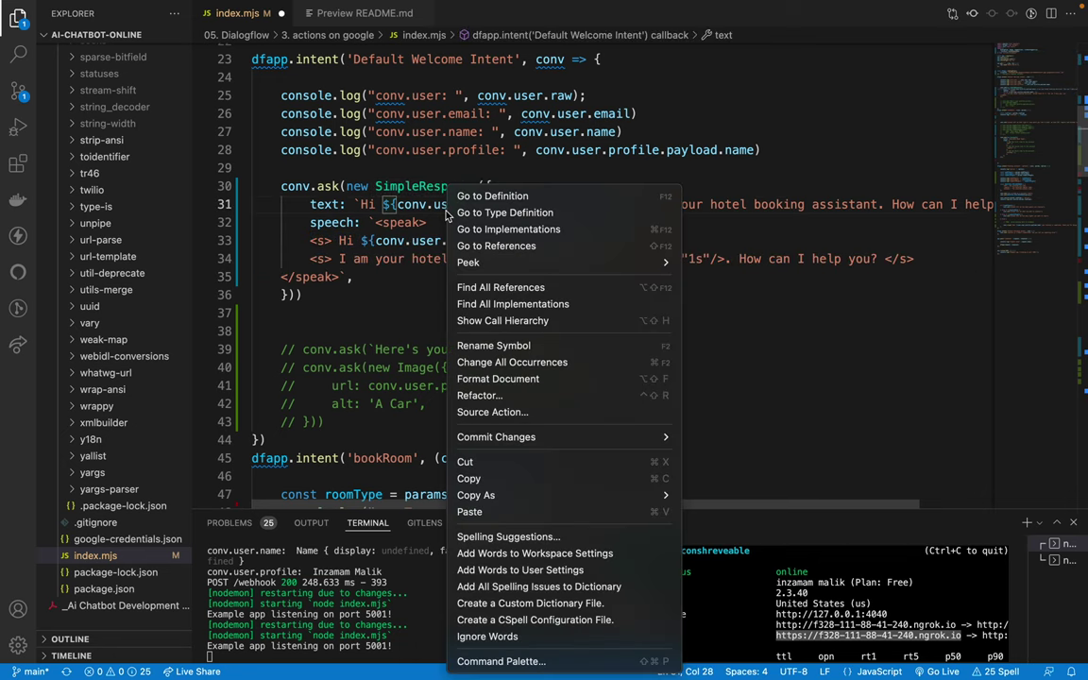
click(487, 380)
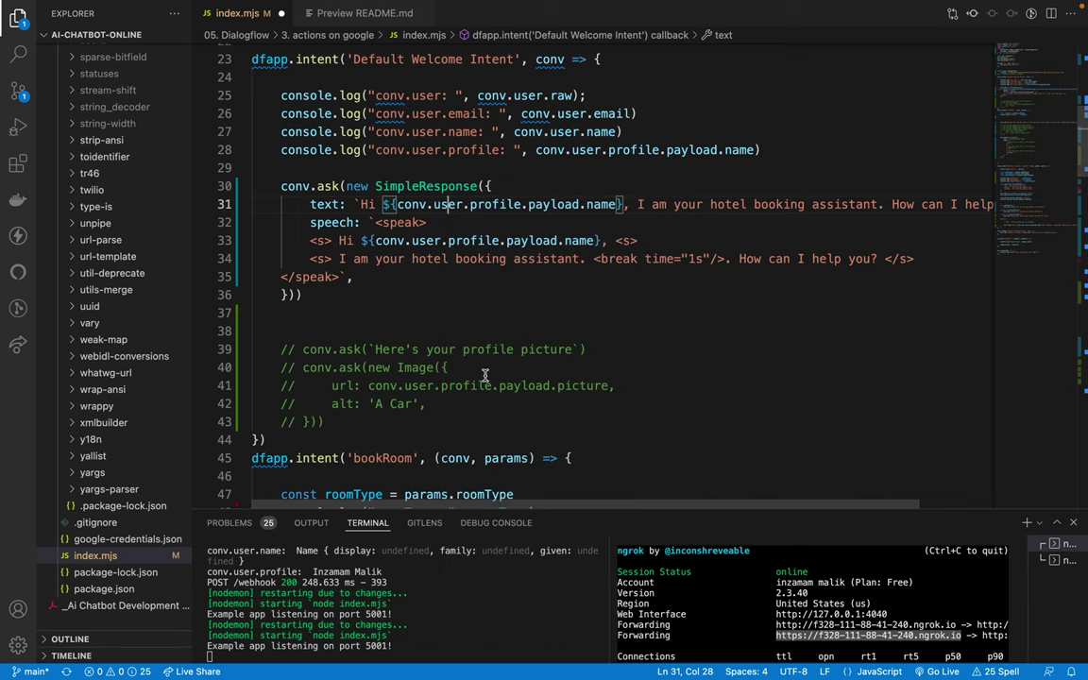
key(Down)
text(`)
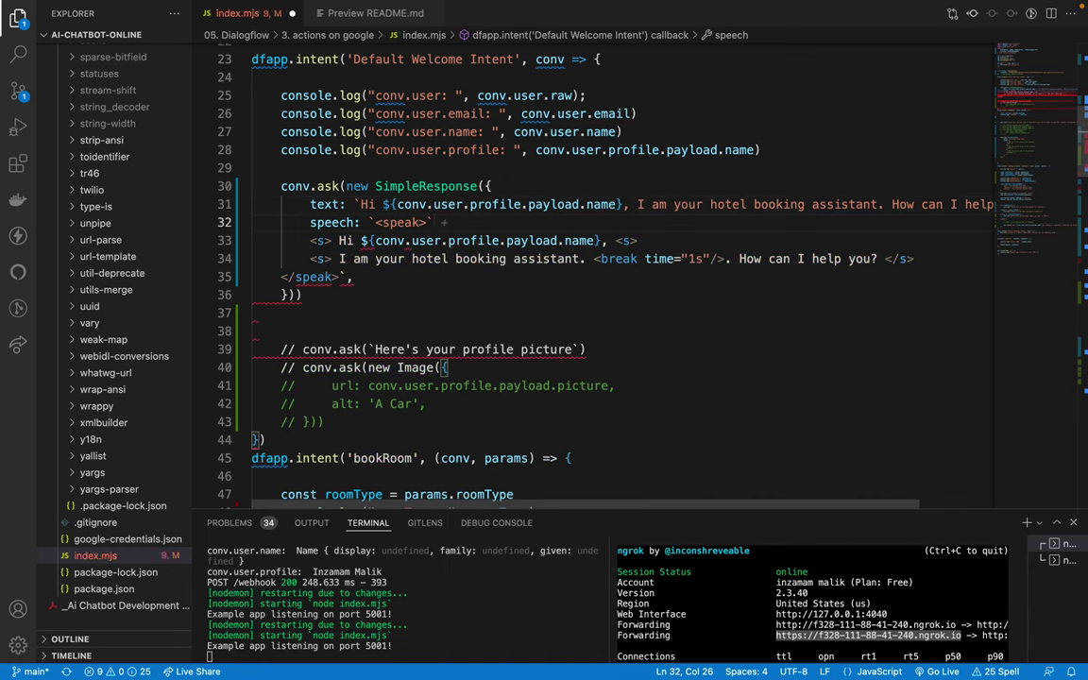
text( +)
click(310, 240)
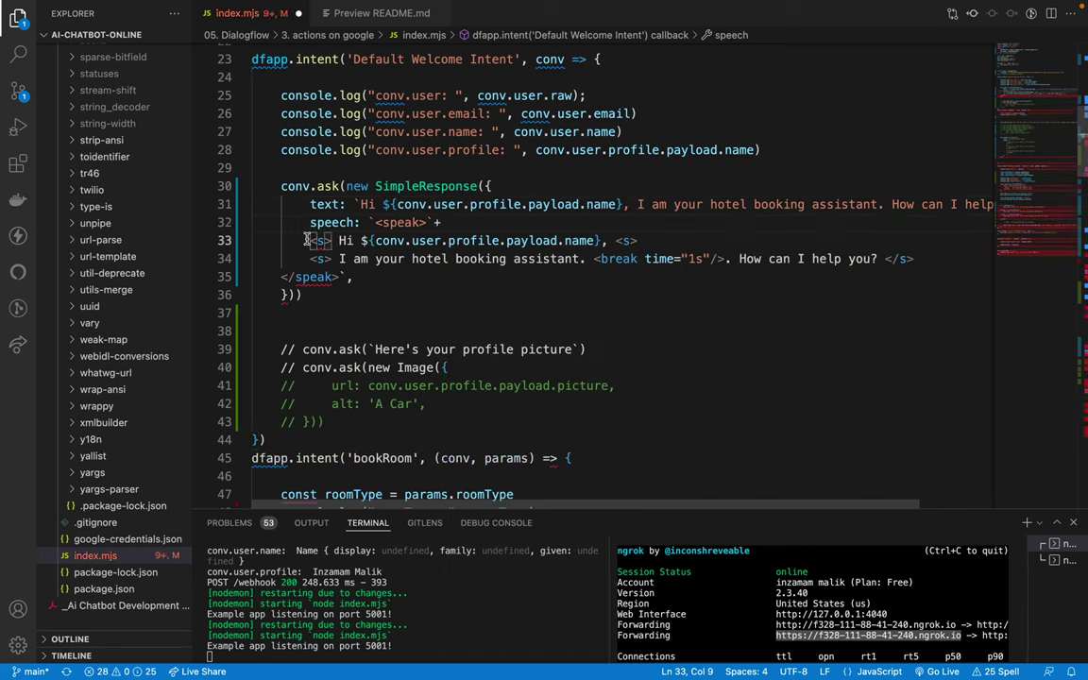
text(`)
click(315, 258)
text(`)
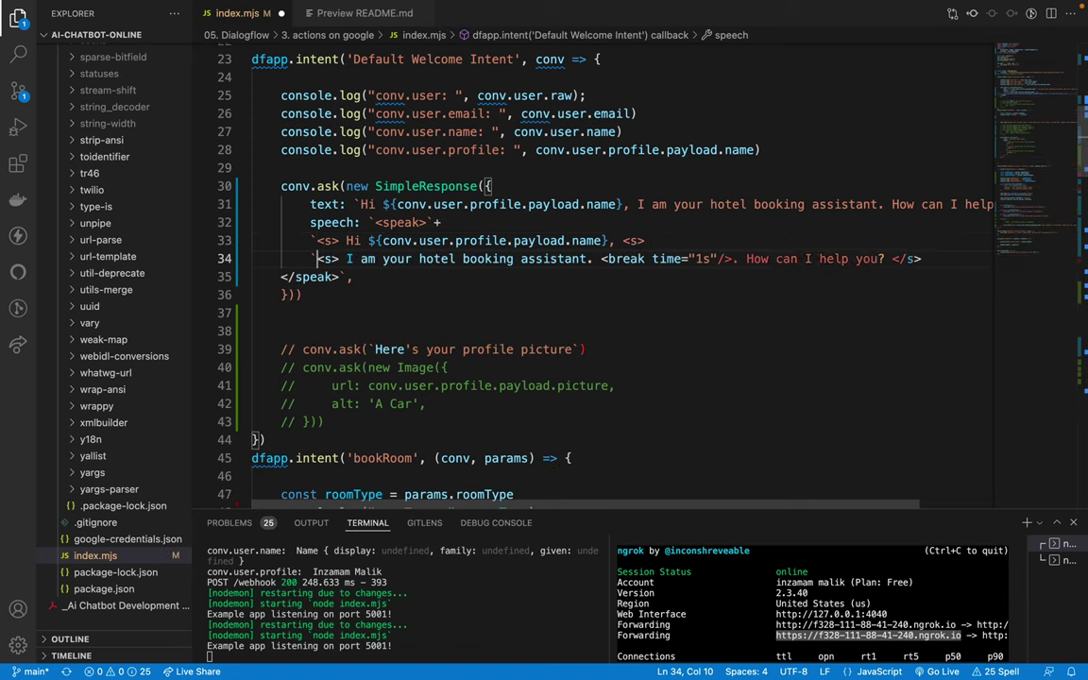
key(Up)
key(End)
text(`)
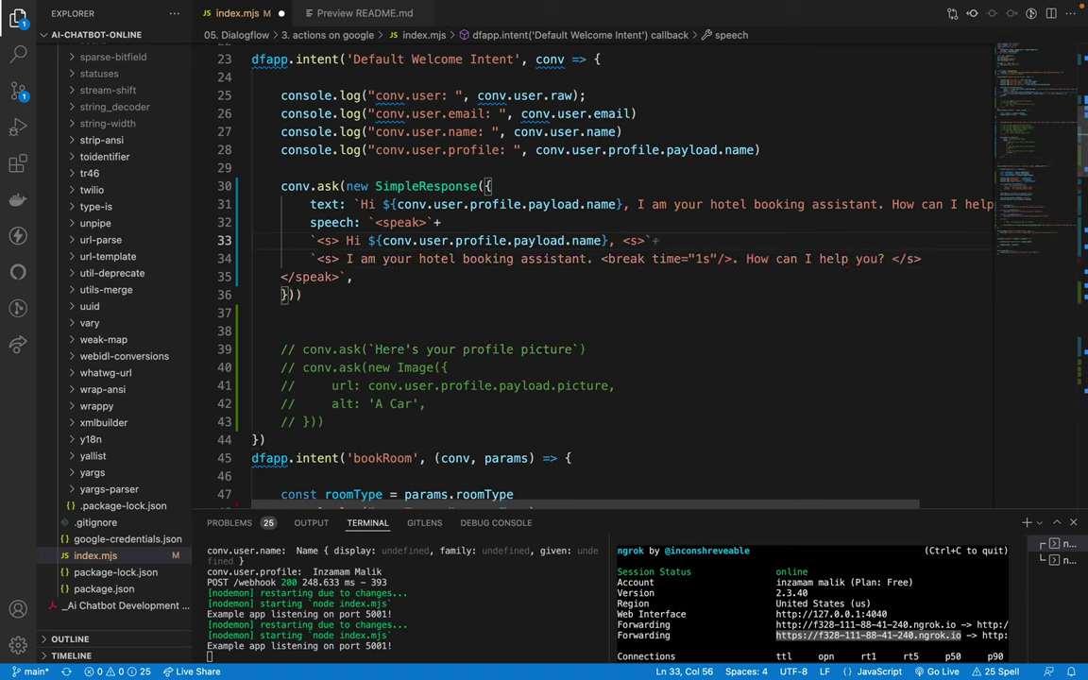
text(+)
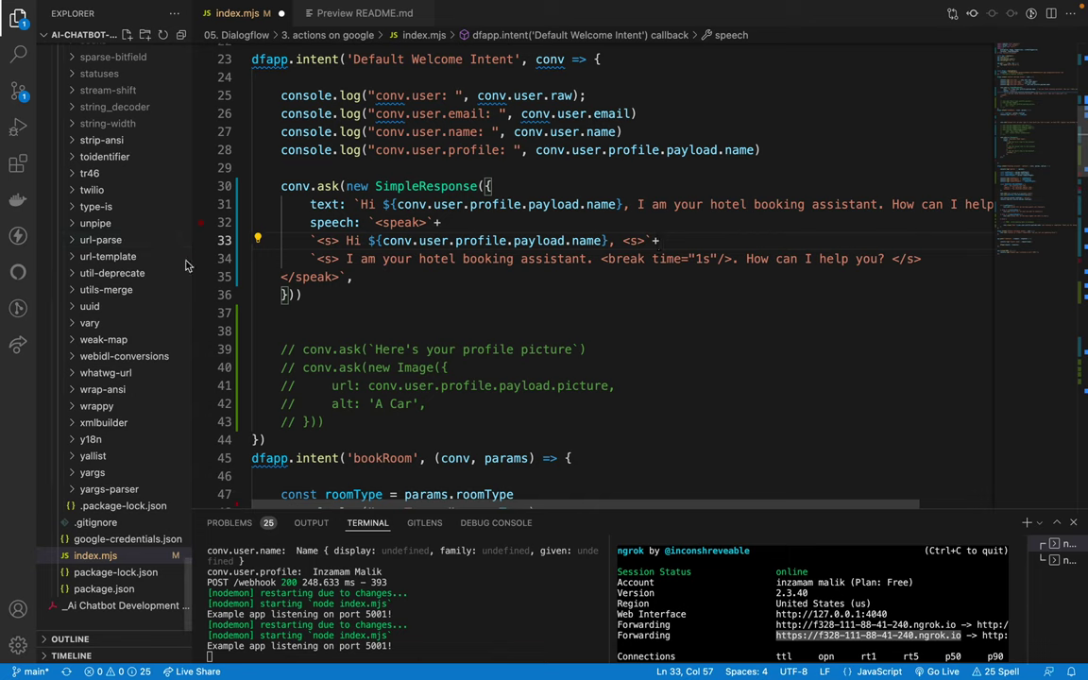
Step: Format the speech lines, close the speak tag string with a backtick and +, and save
key(shift+alt+f)
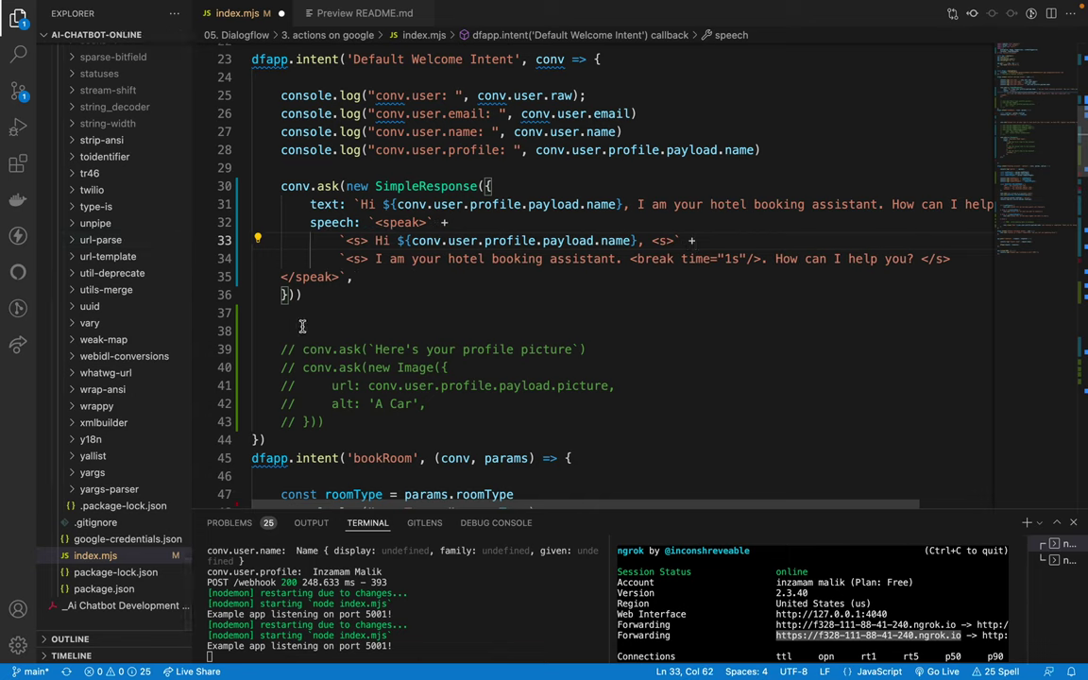
key(Down)
key(Down)
key(Home)
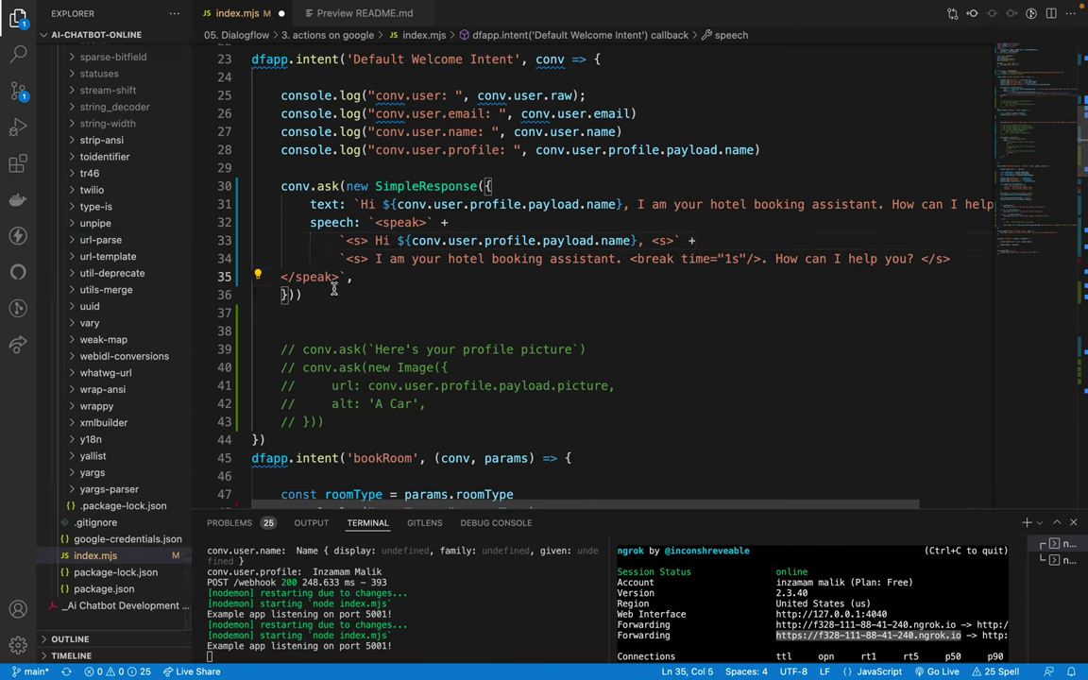
text(`)
click(951, 258)
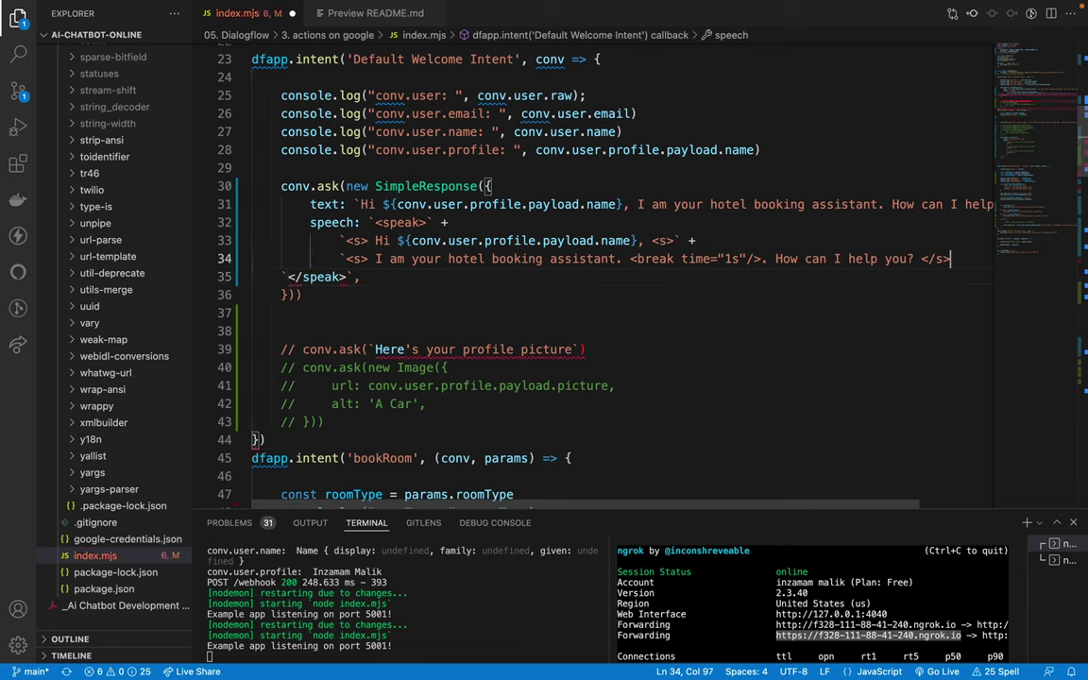
text(`+)
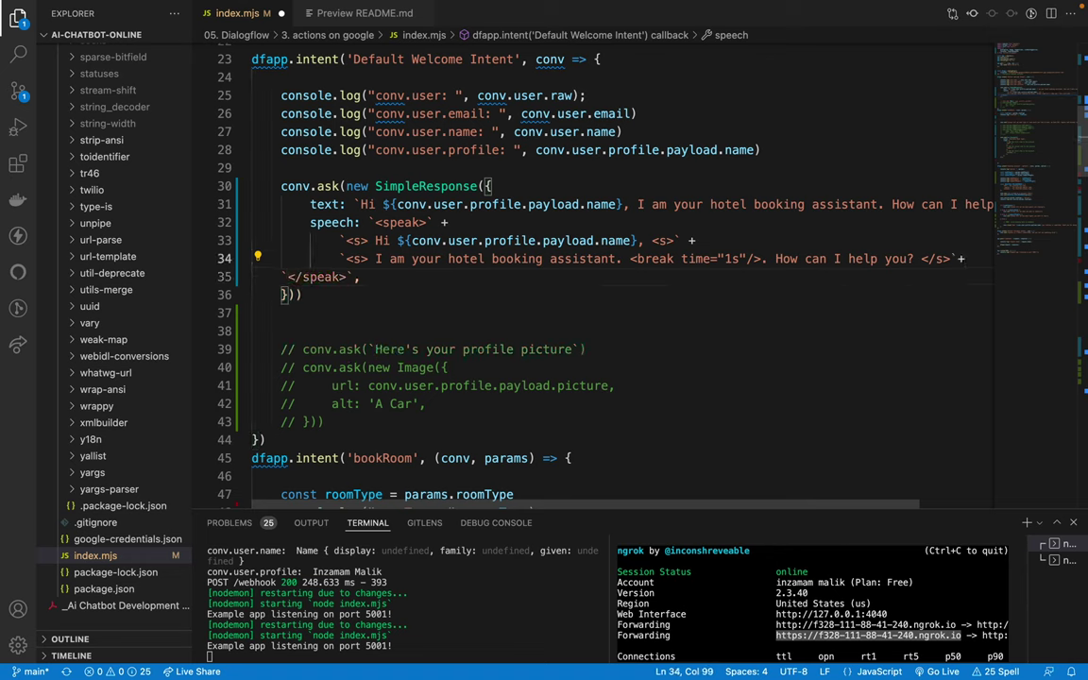
key(ctrl+s)
Step: Adjust the indentation of the two sentence lines
click(337, 241)
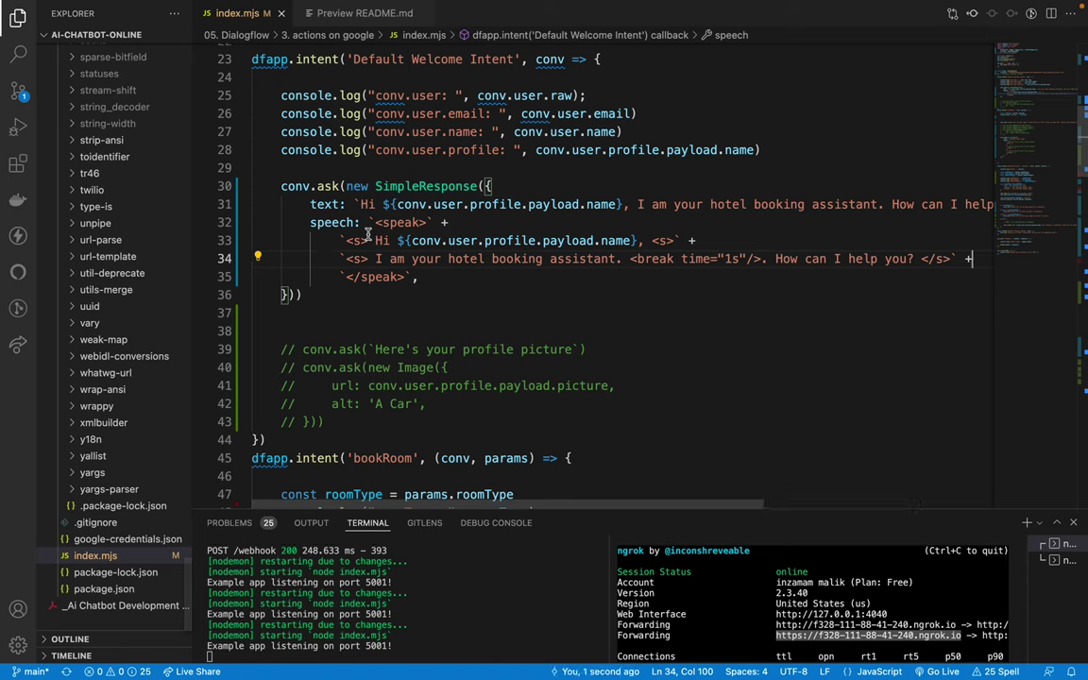
drag(337, 241, 375, 259)
key(Tab)
key(Tab)
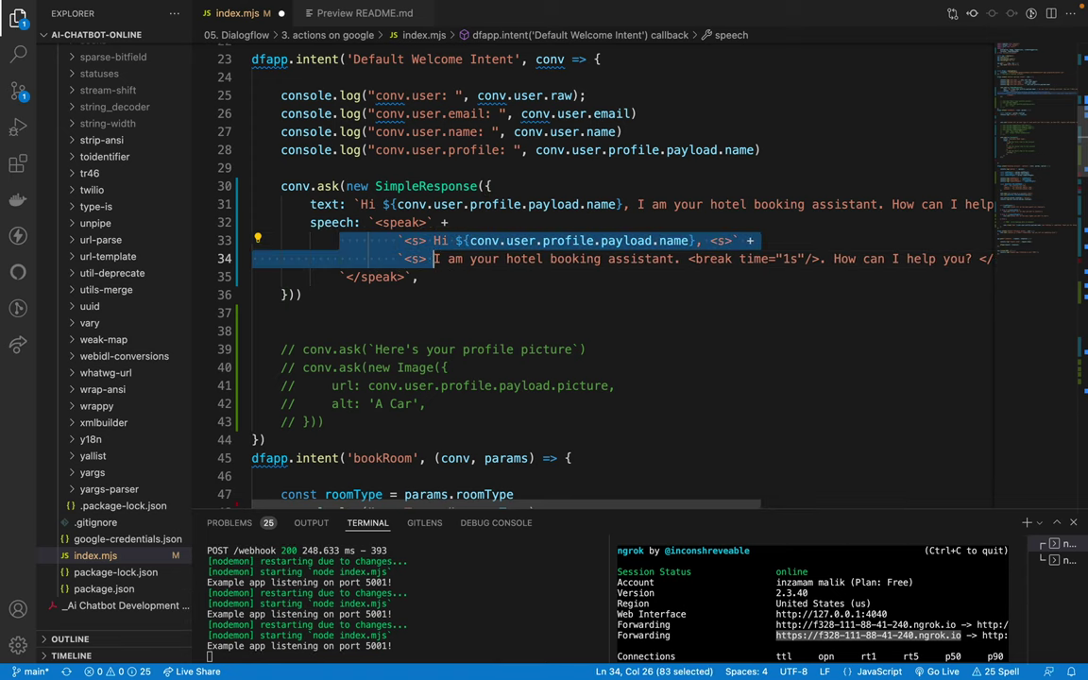
key(shift+Tab)
key(shift+Tab)
click(370, 293)
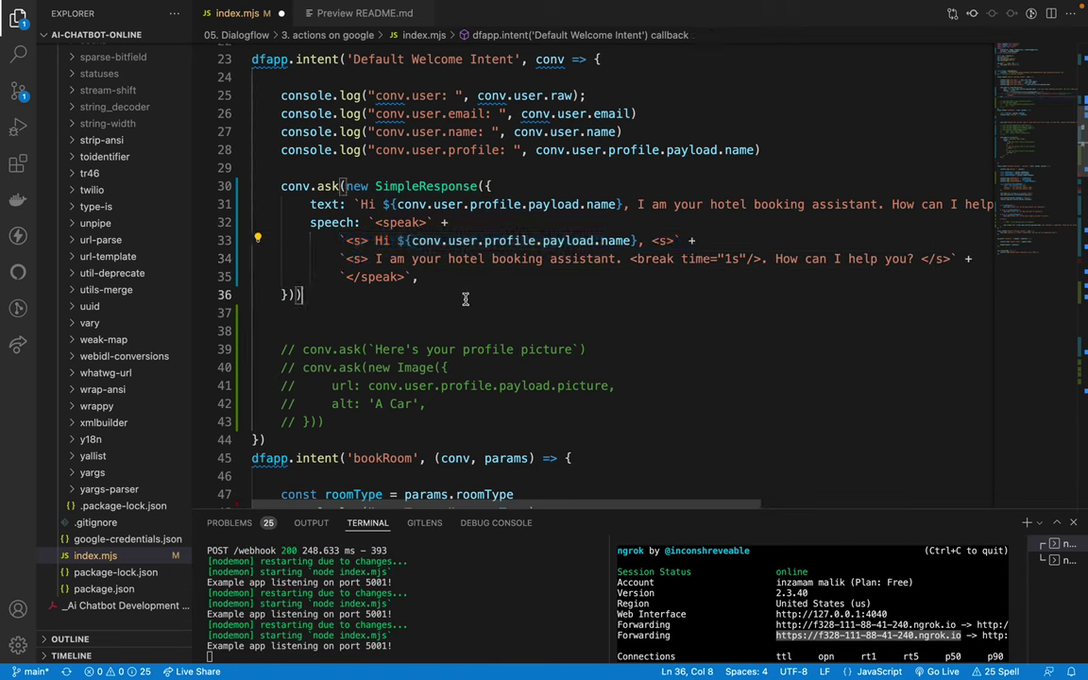
scroll(383, 250, up, 1)
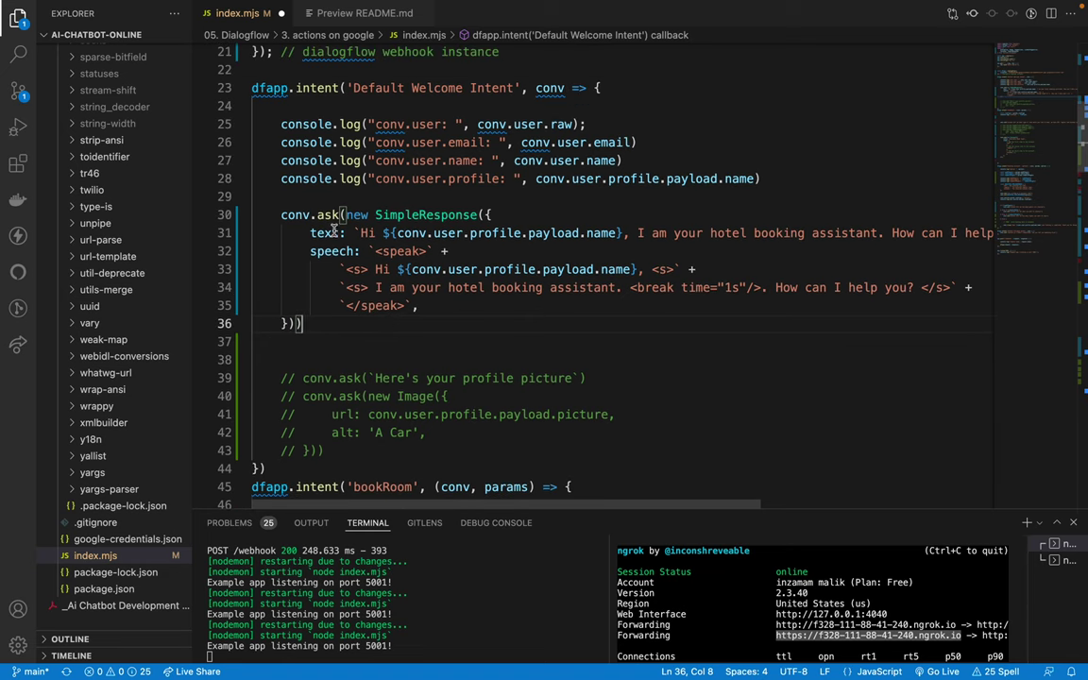
Step: Comment out the SimpleResponse call and add an empty conv.ask() below it
drag(281, 216, 332, 316)
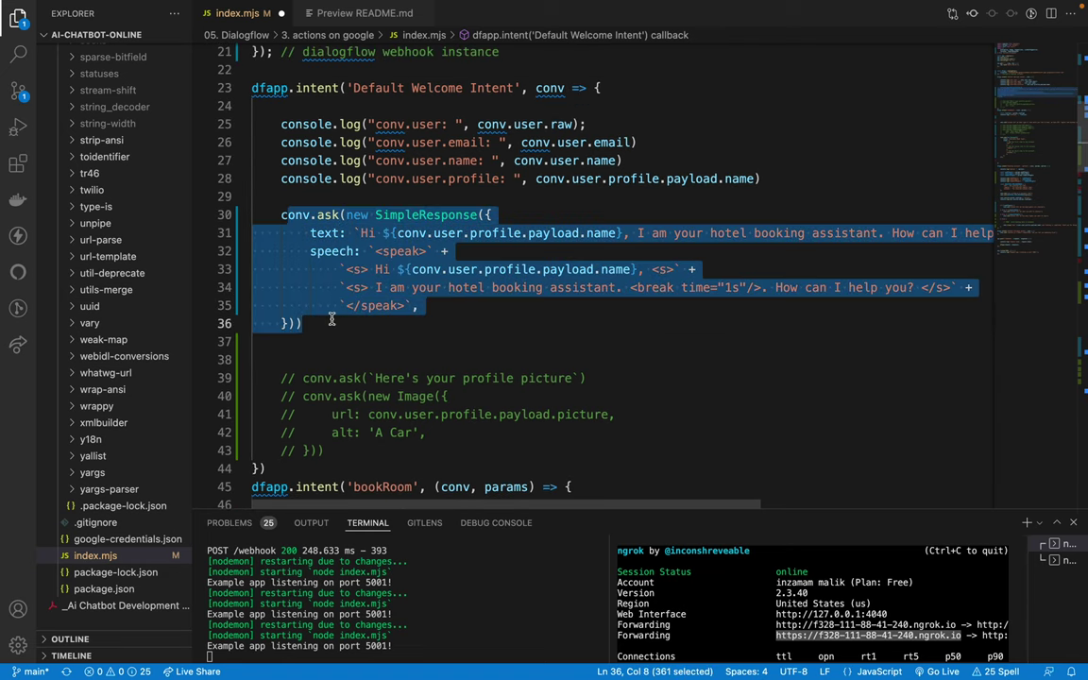
key(ctrl+slash)
click(332, 317)
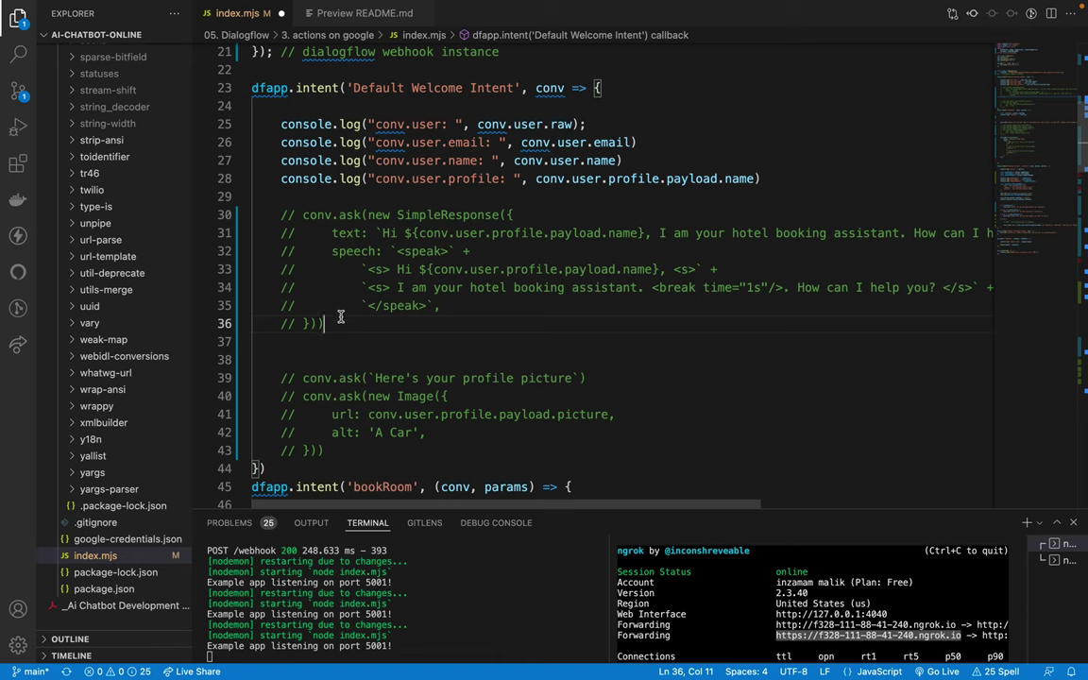
key(Return)
key(Return)
text(conv)
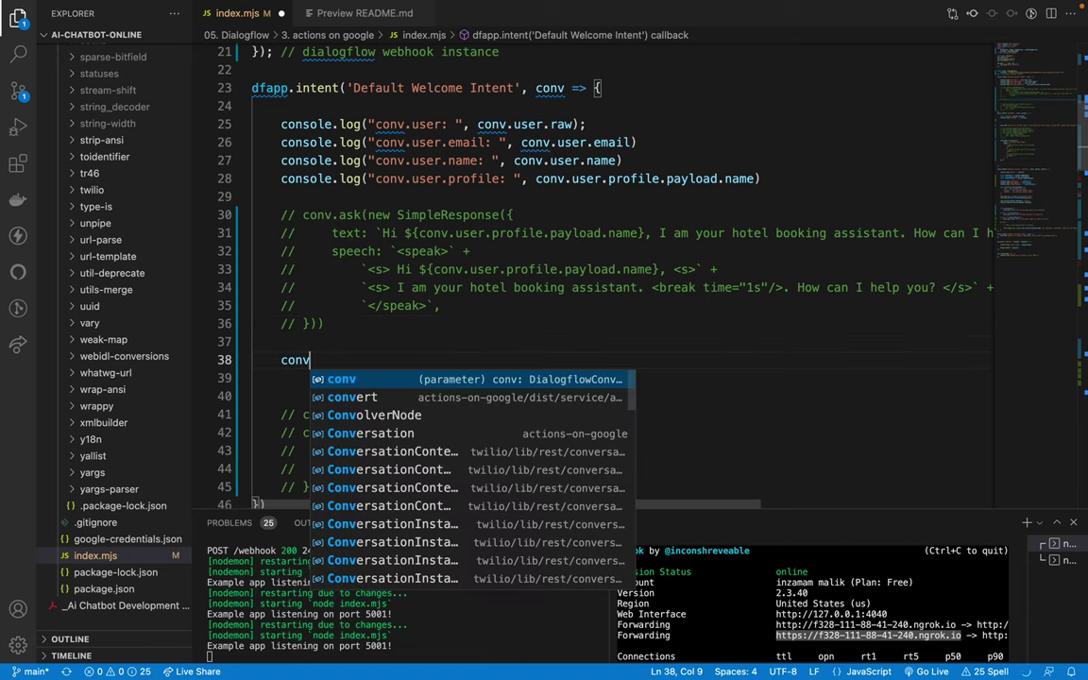
text(.ask)
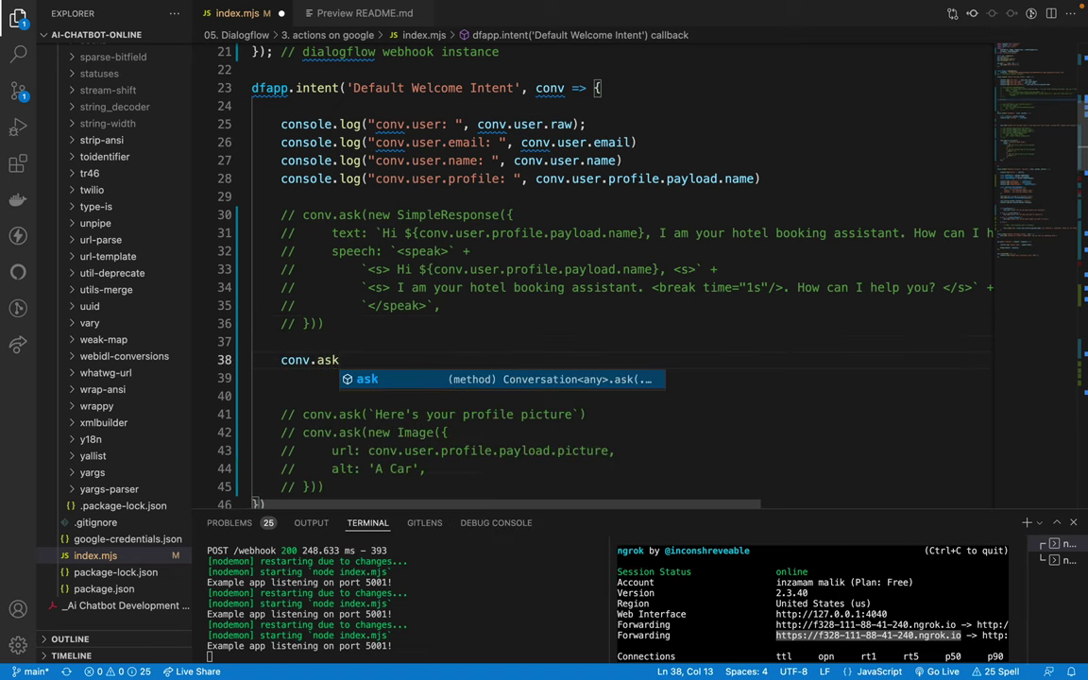
text(())
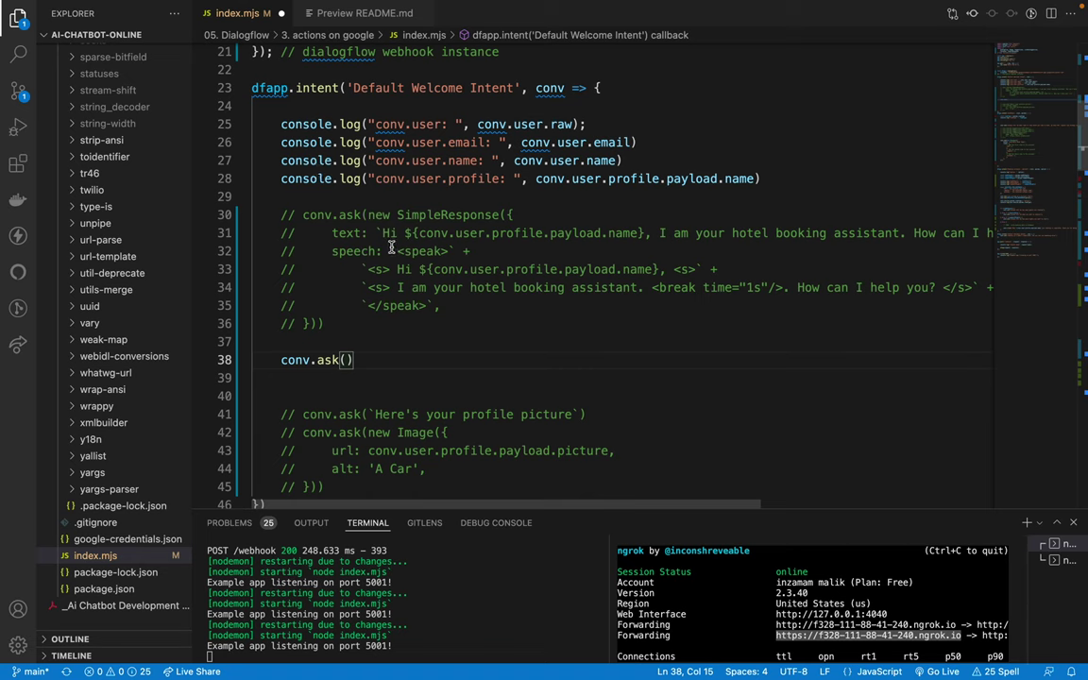
Step: Paste the SSML string into conv.ask, uncomment and dedent it, and put each part on its own line
drag(389, 250, 457, 306)
key(ctrl+c)
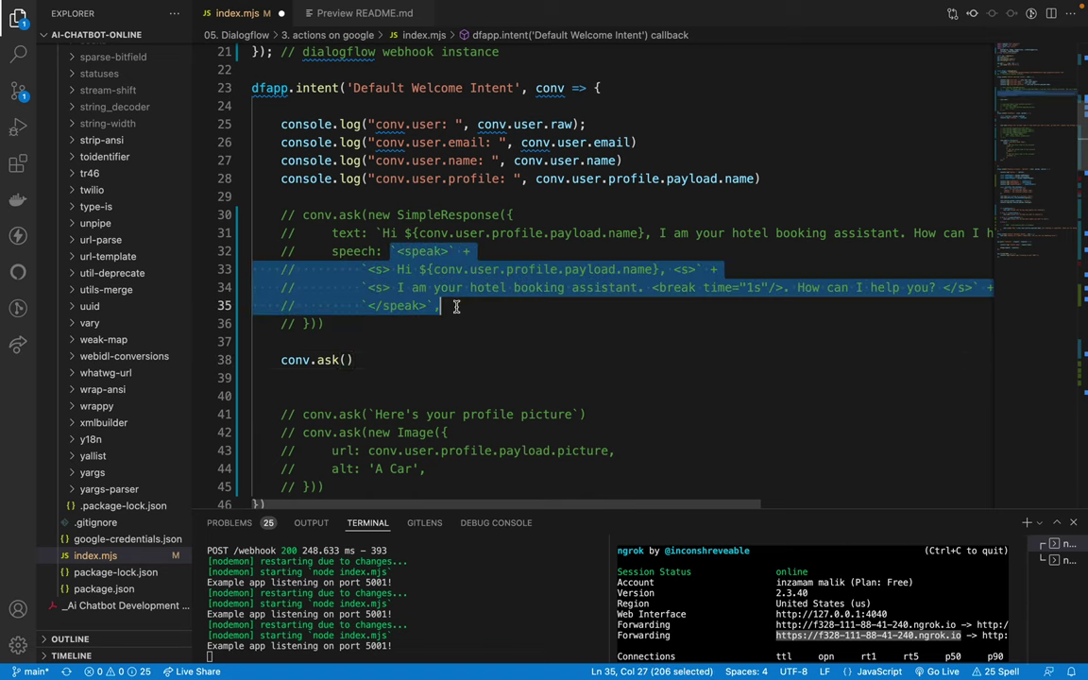
click(345, 360)
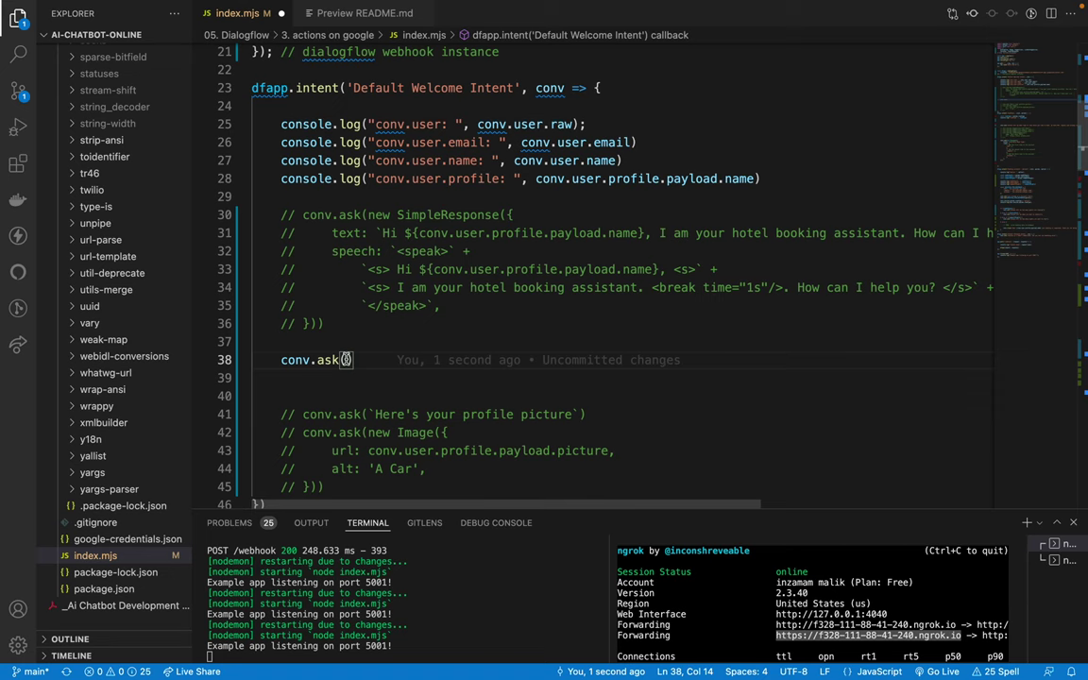
key(ctrl+v)
drag(362, 377, 427, 414)
key(ctrl+slash)
key(shift+Tab)
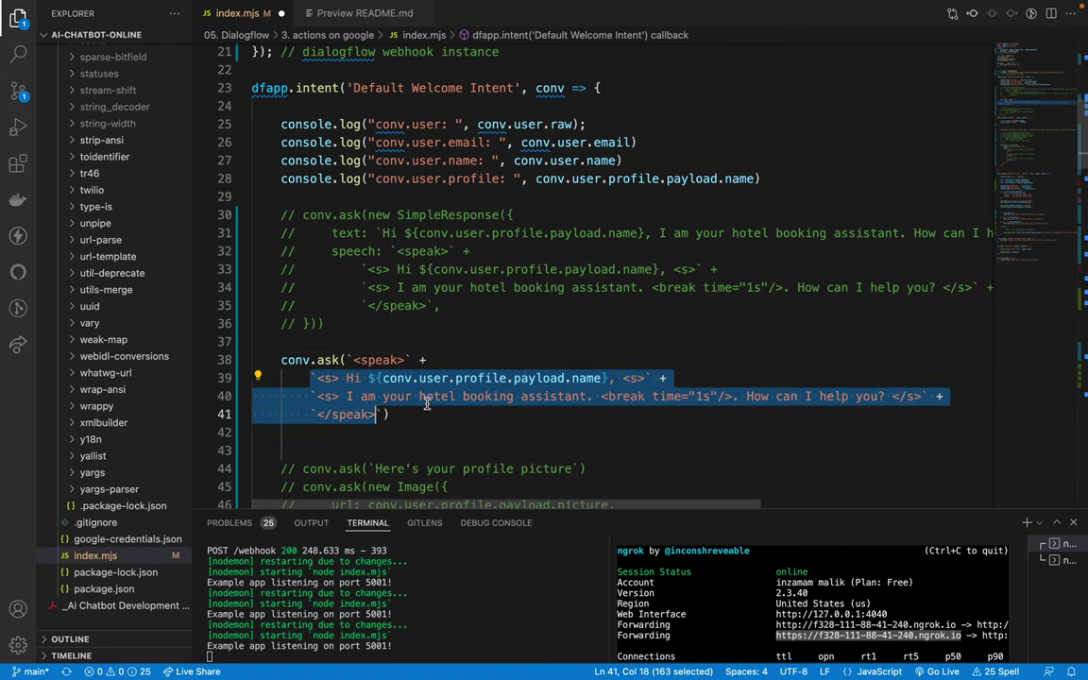
key(Right)
key(Return)
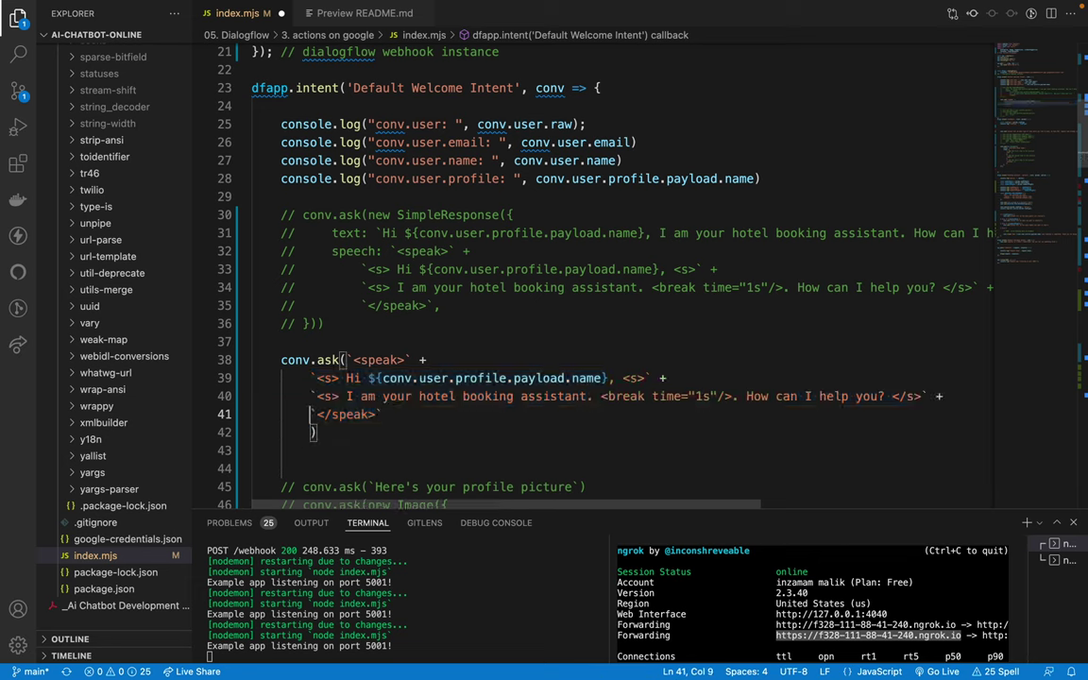
key(Up)
key(Up)
key(Up)
key(Up)
key(Return)
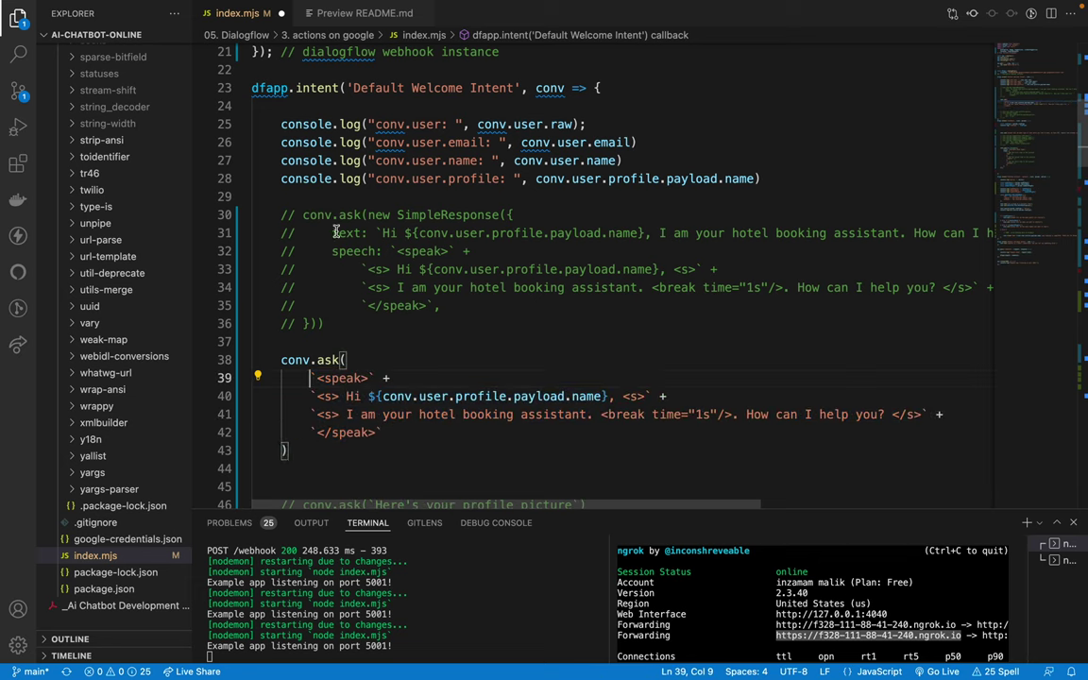
Step: Add a conv.ask line with the copied plain greeting text and save index.mjs
drag(377, 232, 975, 233)
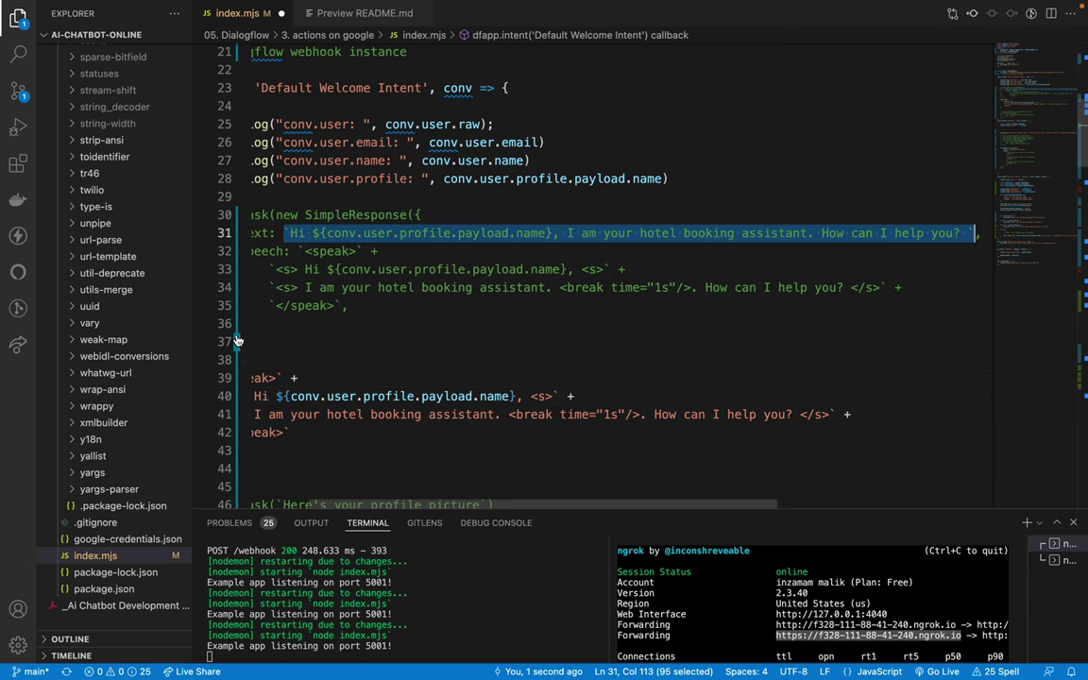
scroll(333, 338, left, 3)
key(ctrl+c)
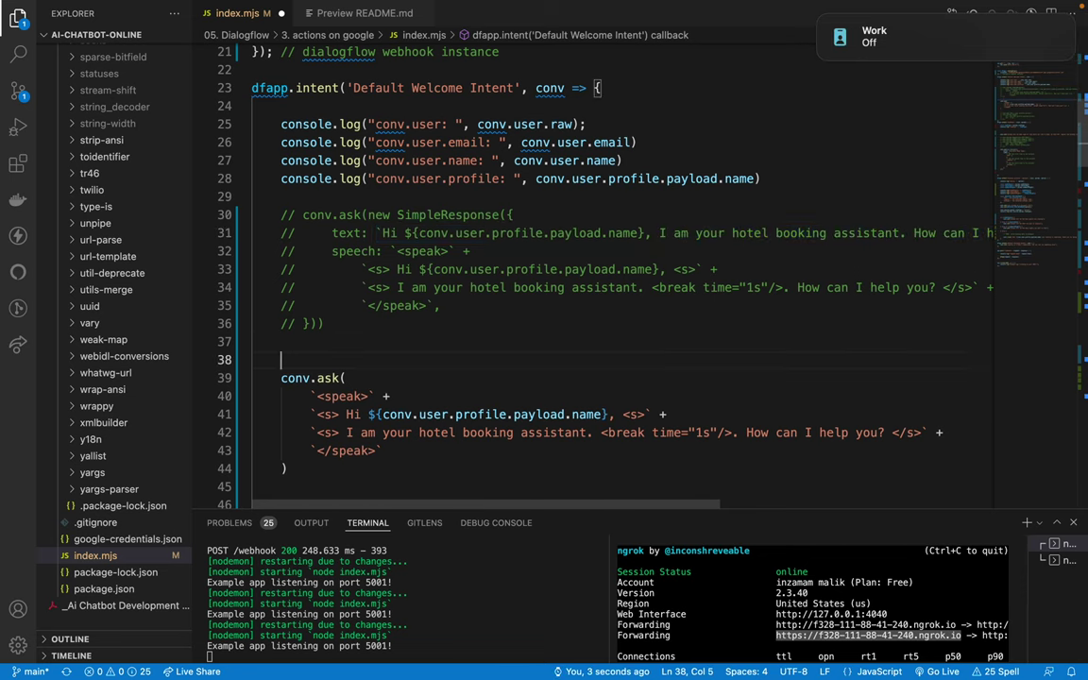
click(333, 338)
key(Return)
key(ctrl+v)
text(conv.)
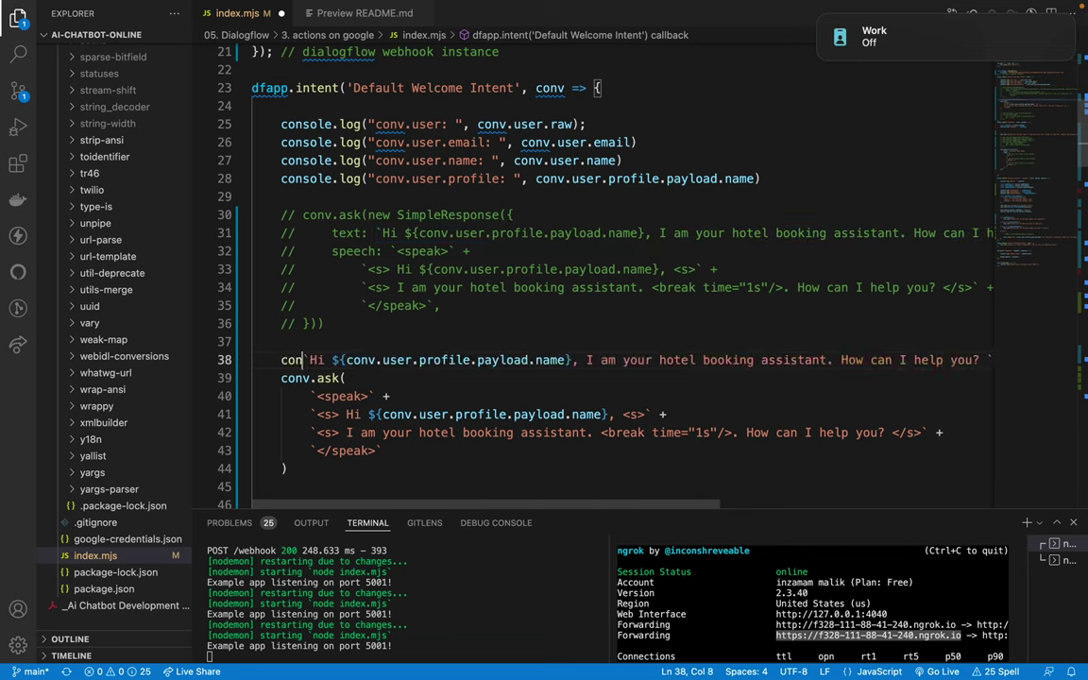
text(ask()
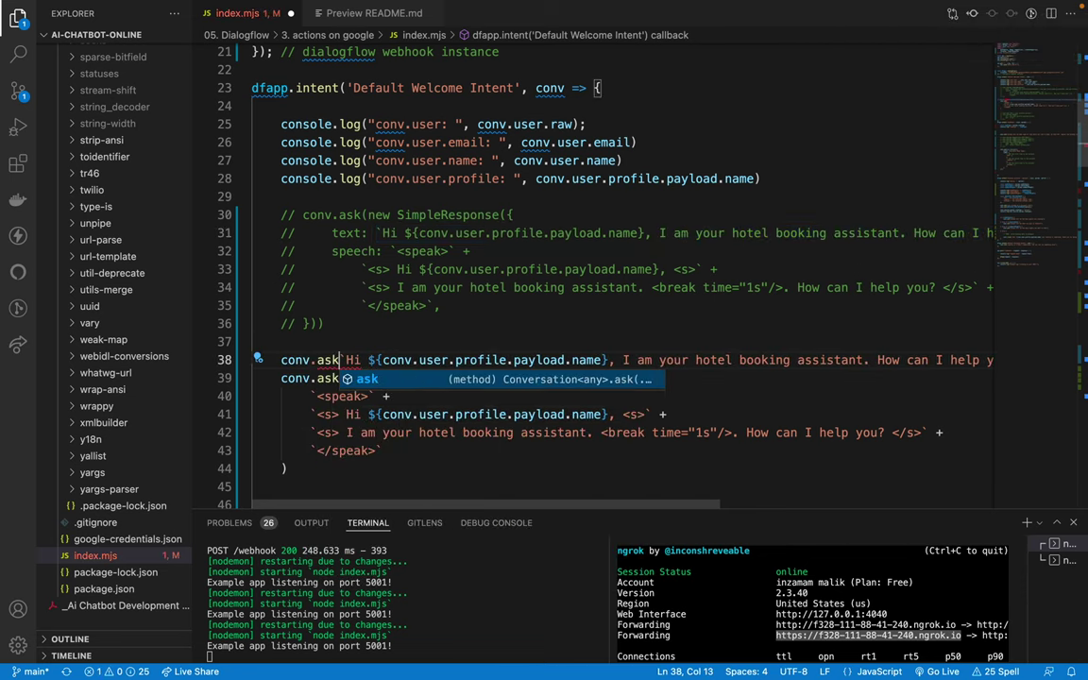
key(Delete)
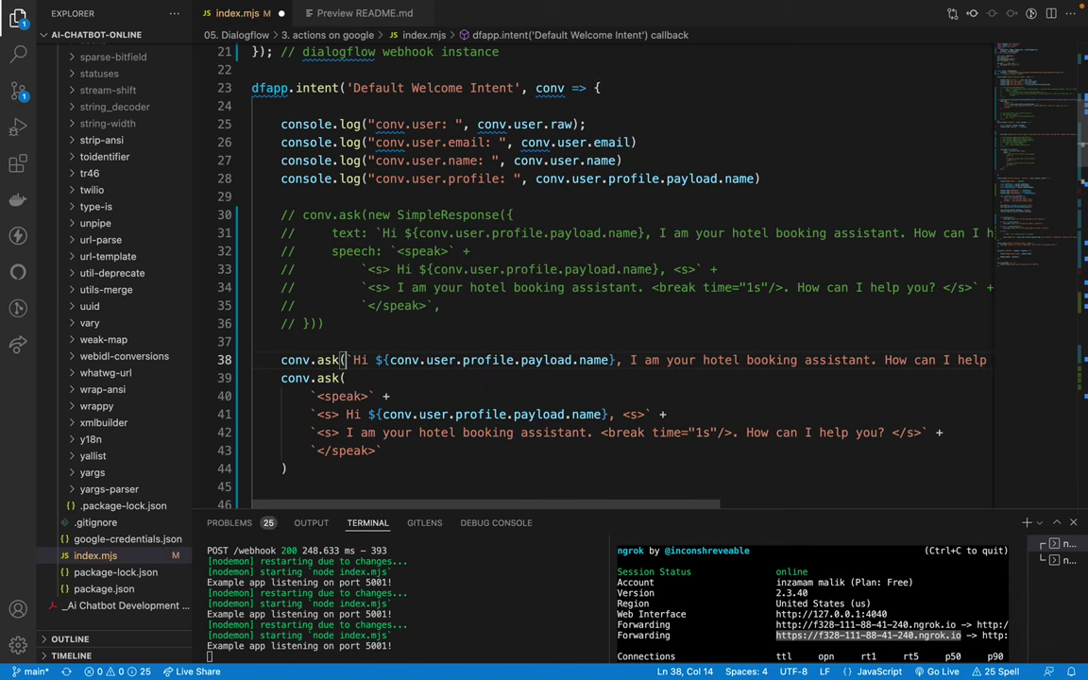
key(End)
text())
click(961, 359)
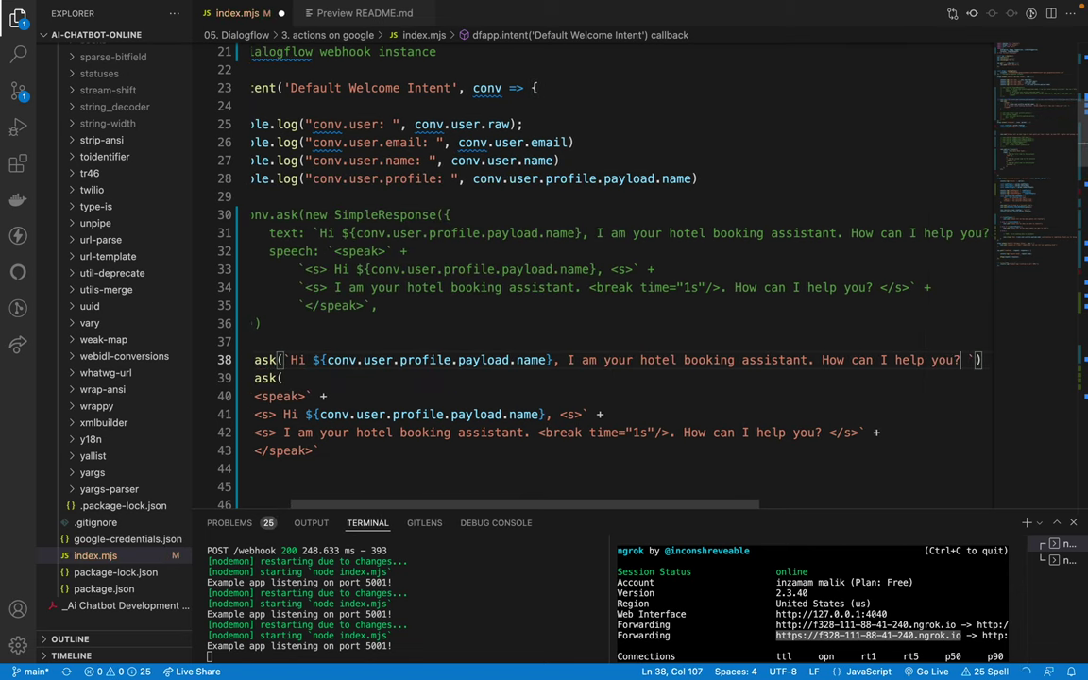
key(ctrl+s)
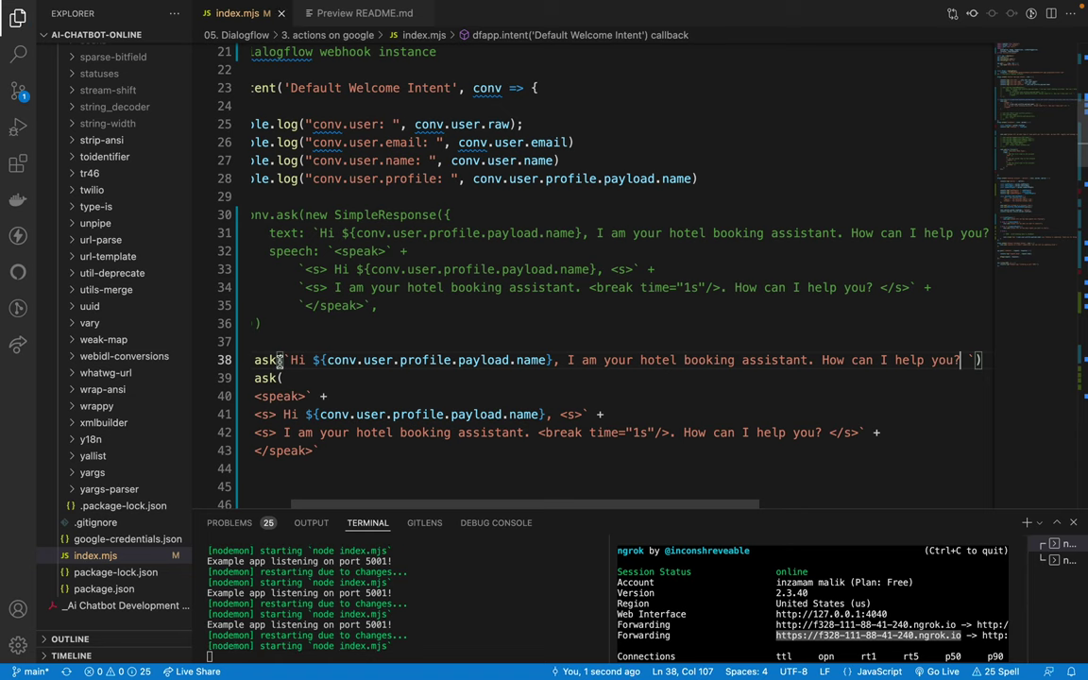
Step: Move the plain-text conv.ask line below the SSML block
scroll(278, 362, left, 2)
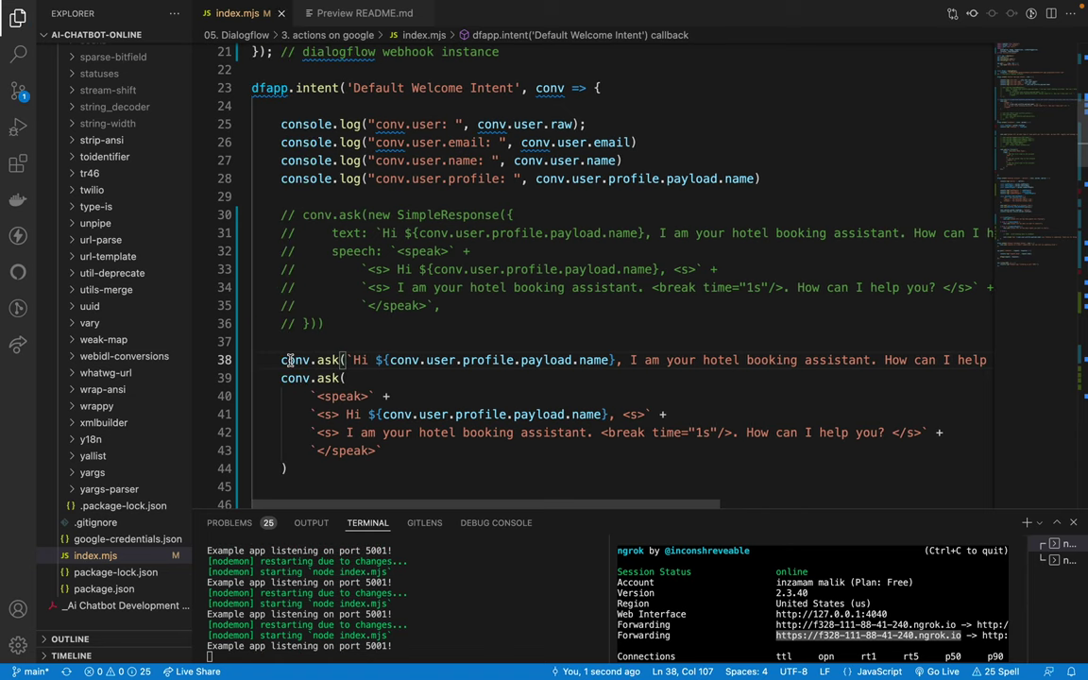
triple_click(290, 360)
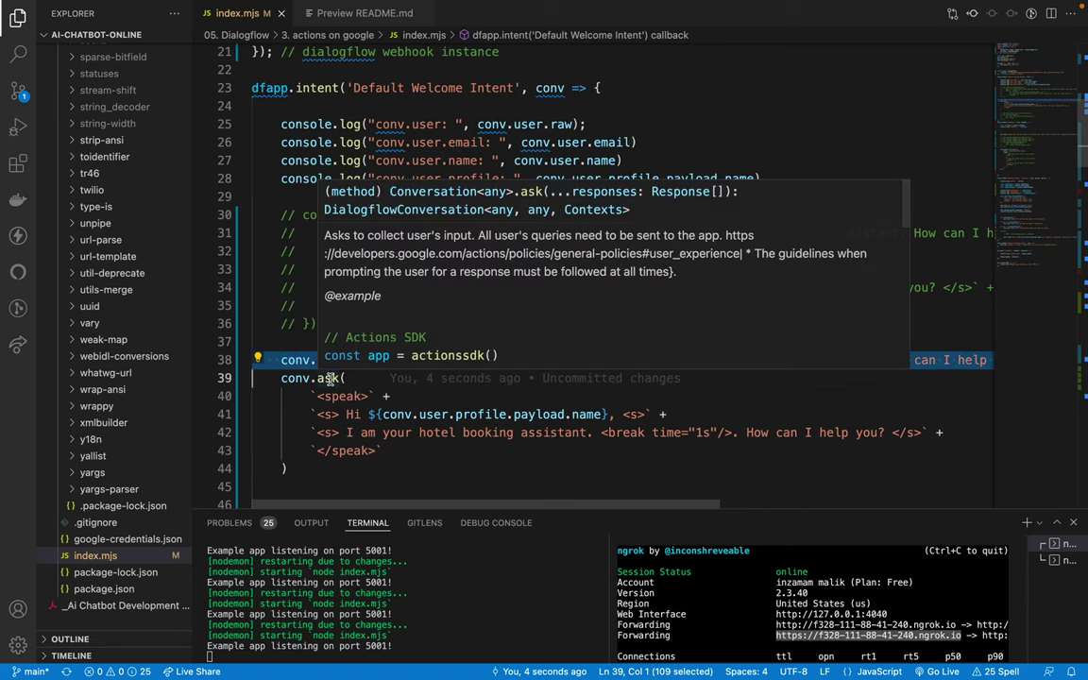
key(alt+Down)
key(alt+Down)
key(alt+Down)
key(alt+Down)
key(alt+Down)
key(alt+Down)
key(alt+Down)
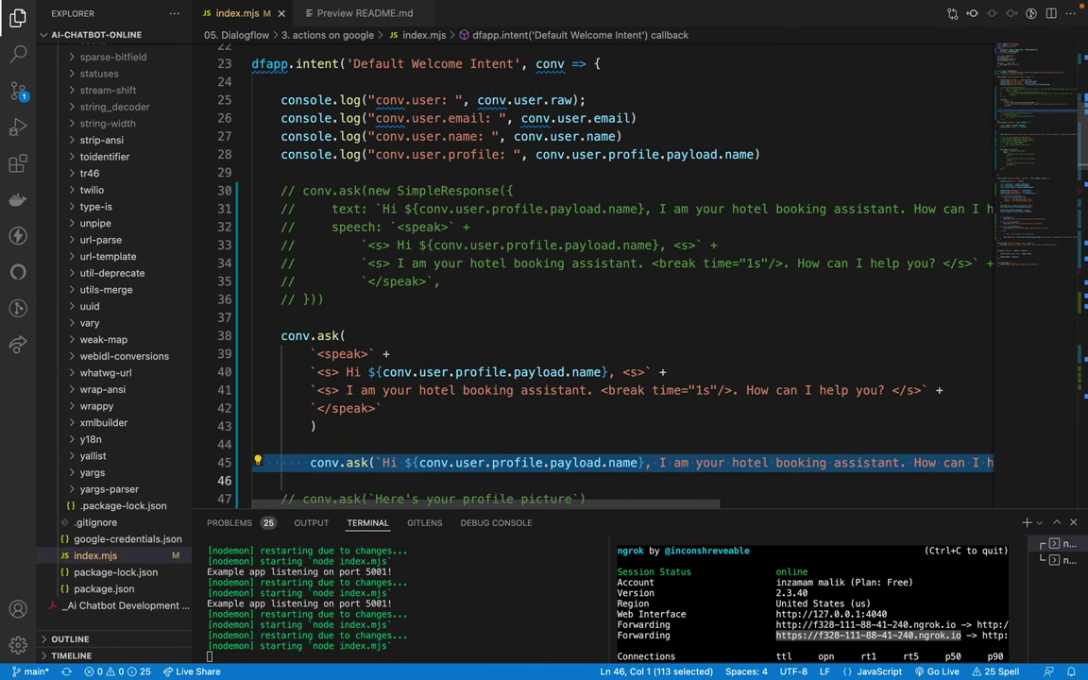
Step: Review the SSML example code in the docs
key(ctrl+Right)
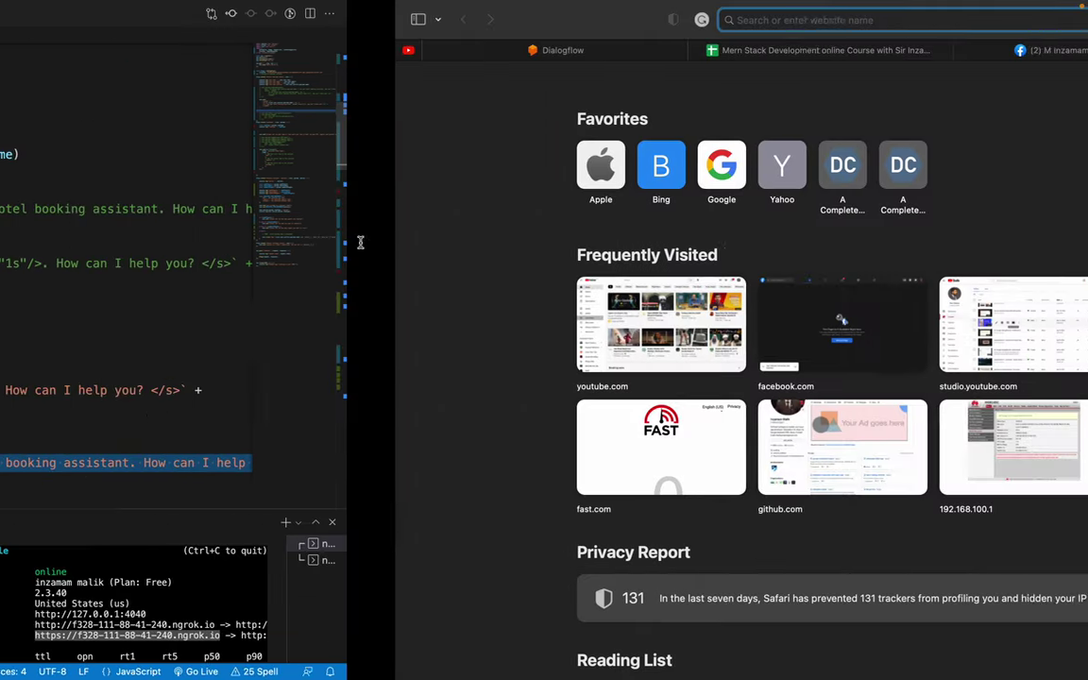
key(ctrl+Left)
key(ctrl+Left)
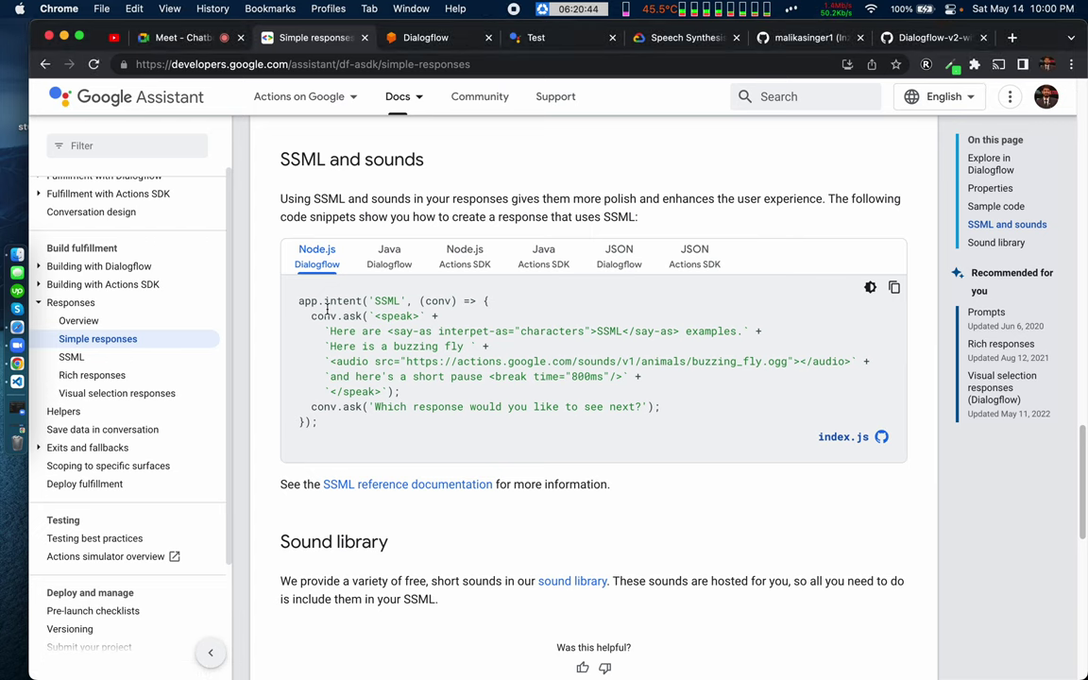
drag(315, 315, 389, 391)
click(437, 390)
drag(316, 324, 378, 376)
click(425, 431)
Step: Reset the simulator, talk to hotel booking, then cancel the conversation
click(533, 37)
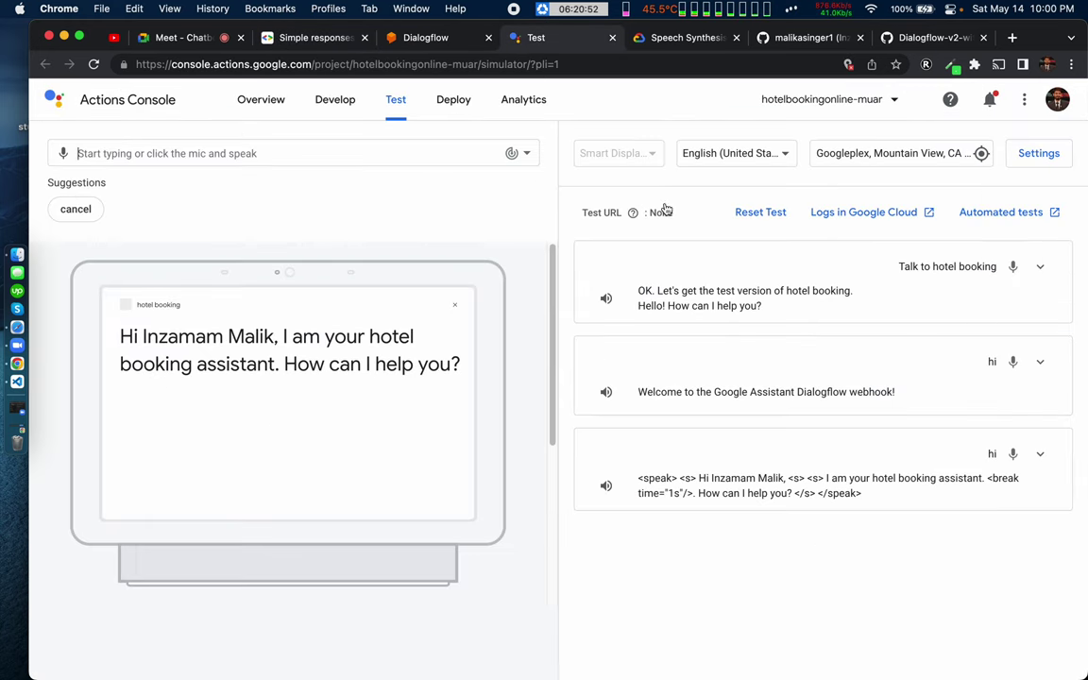
click(757, 213)
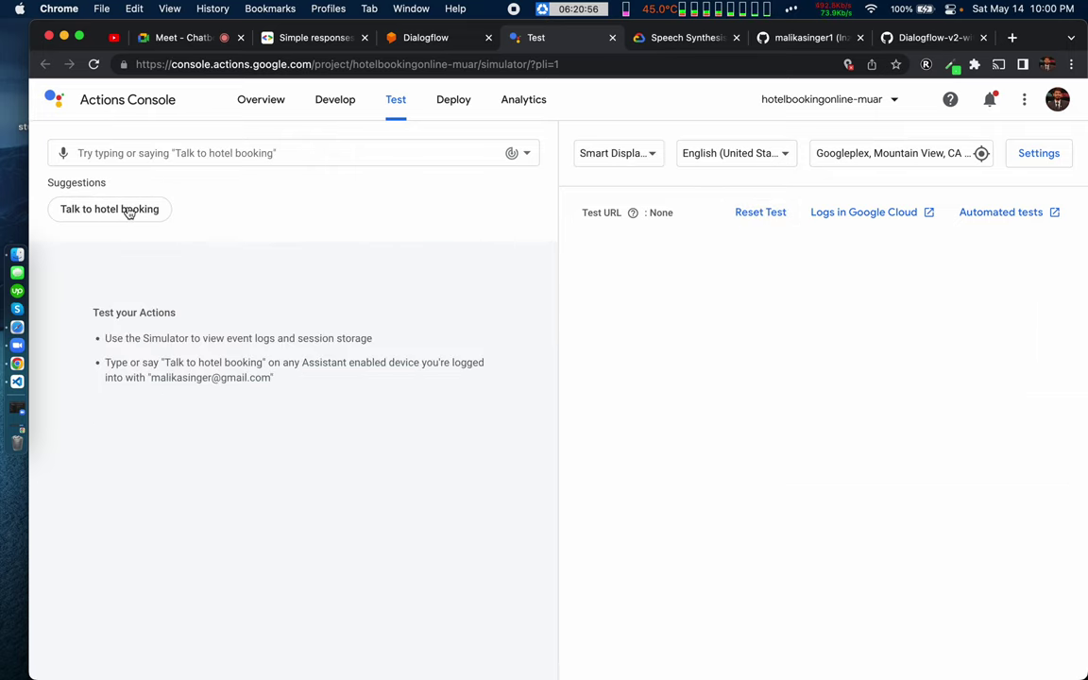
click(126, 210)
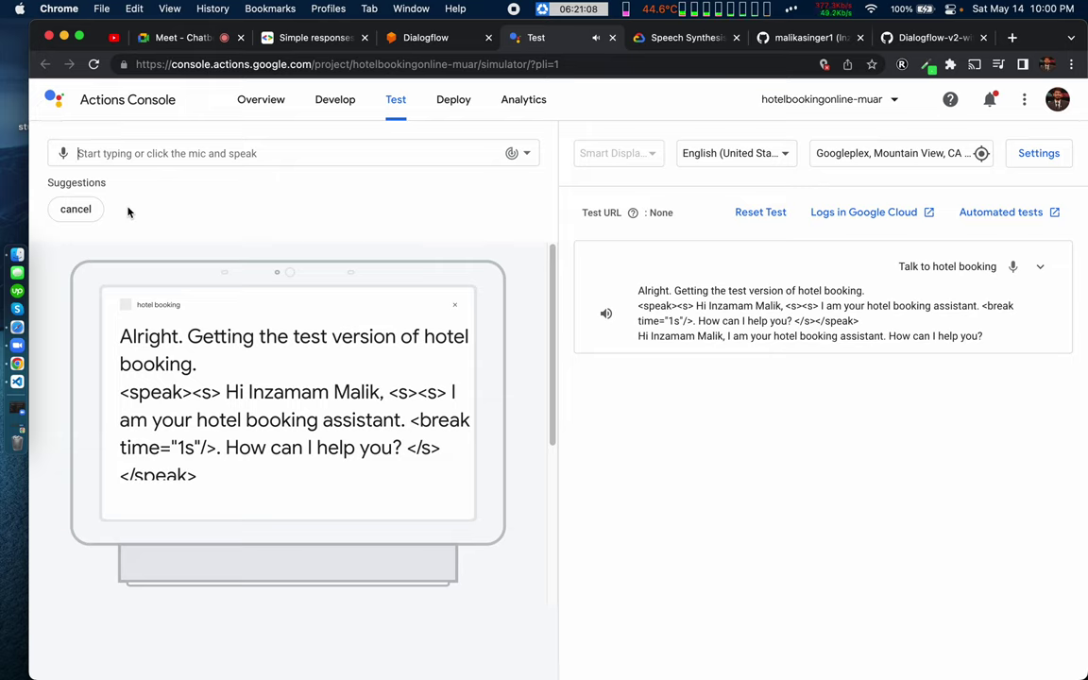
click(77, 210)
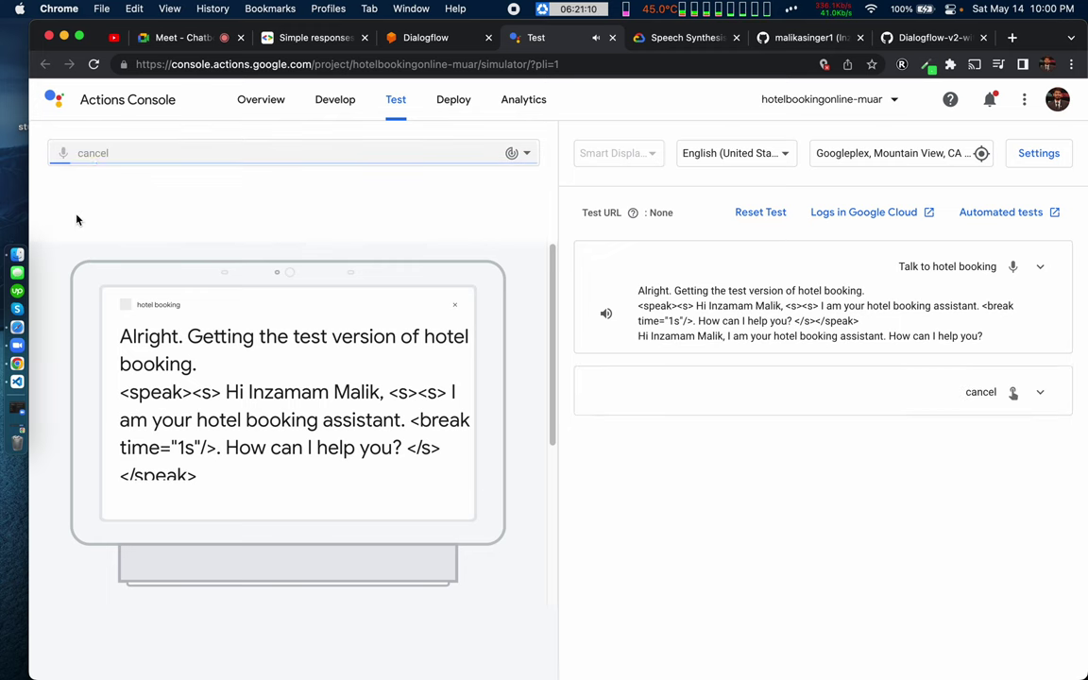
key(ctrl+Right)
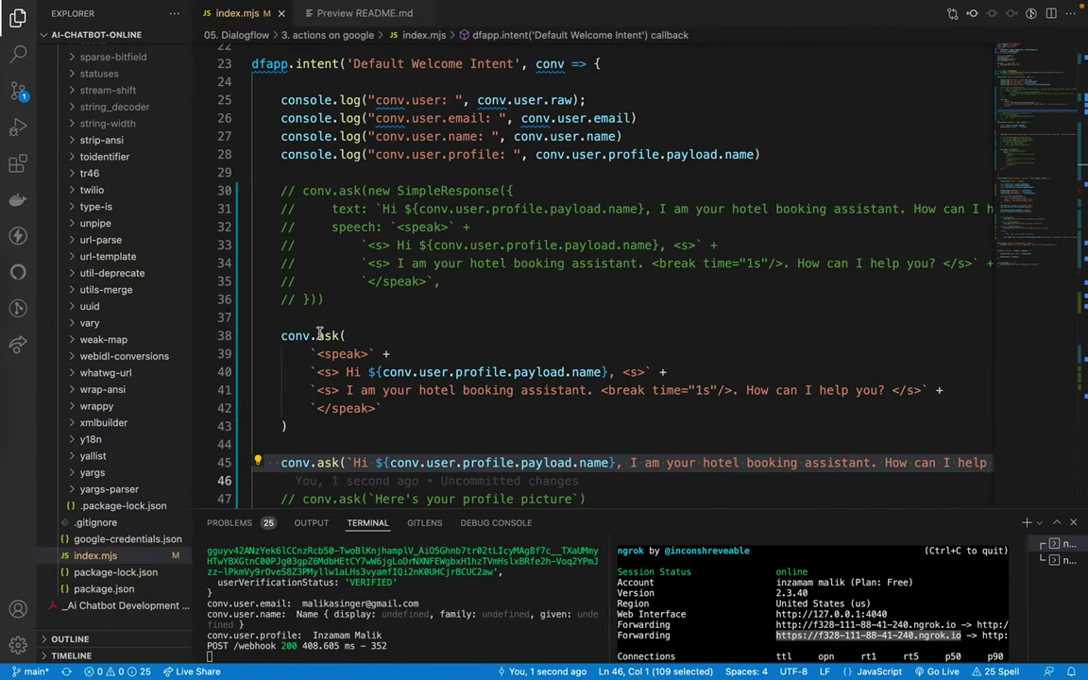
Step: Select and inspect lines 38–43 (SSML conv.ask) and 30–36 (commented SimpleResponse), then go to Chrome
drag(281, 335, 394, 411)
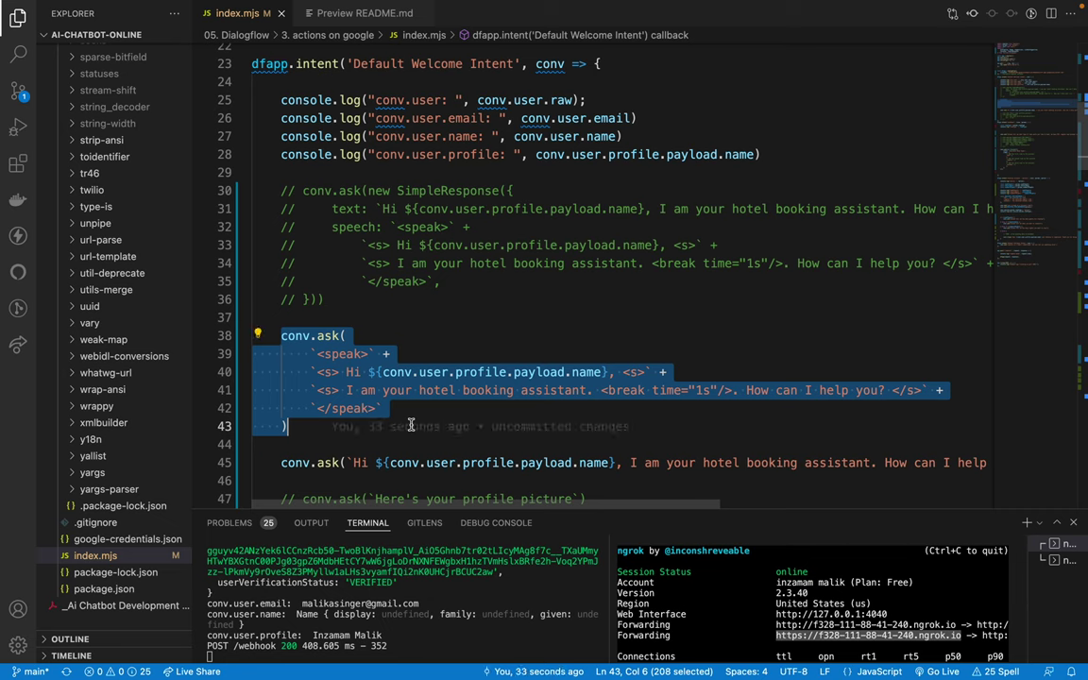
click(295, 319)
drag(281, 335, 333, 419)
drag(281, 190, 360, 304)
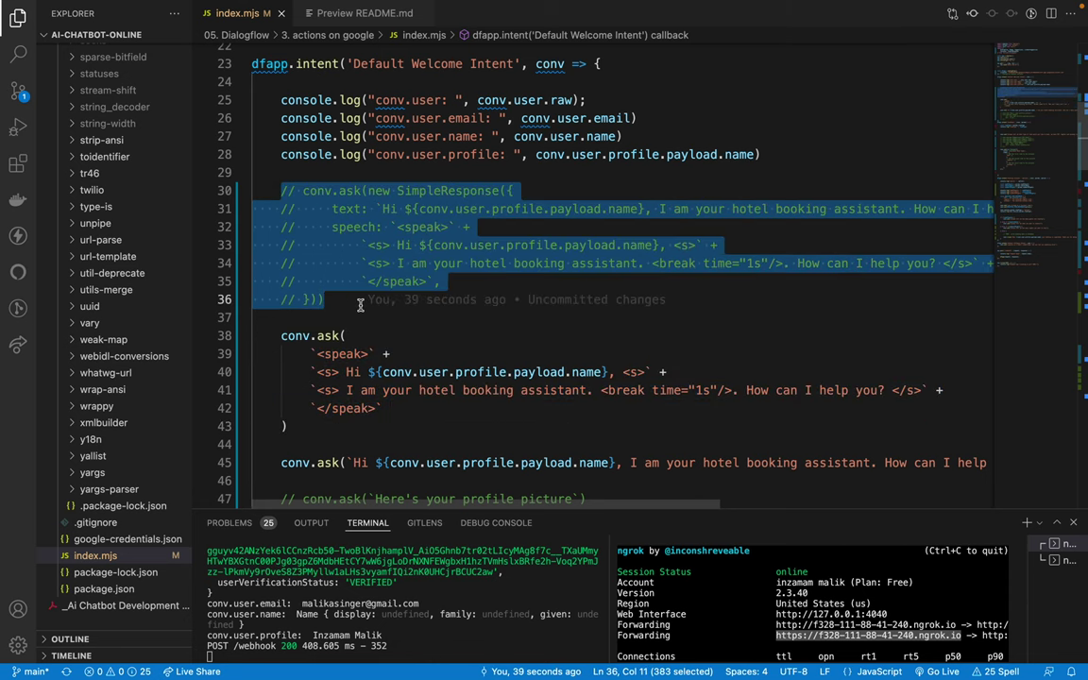
scroll(294, 371, down, 2)
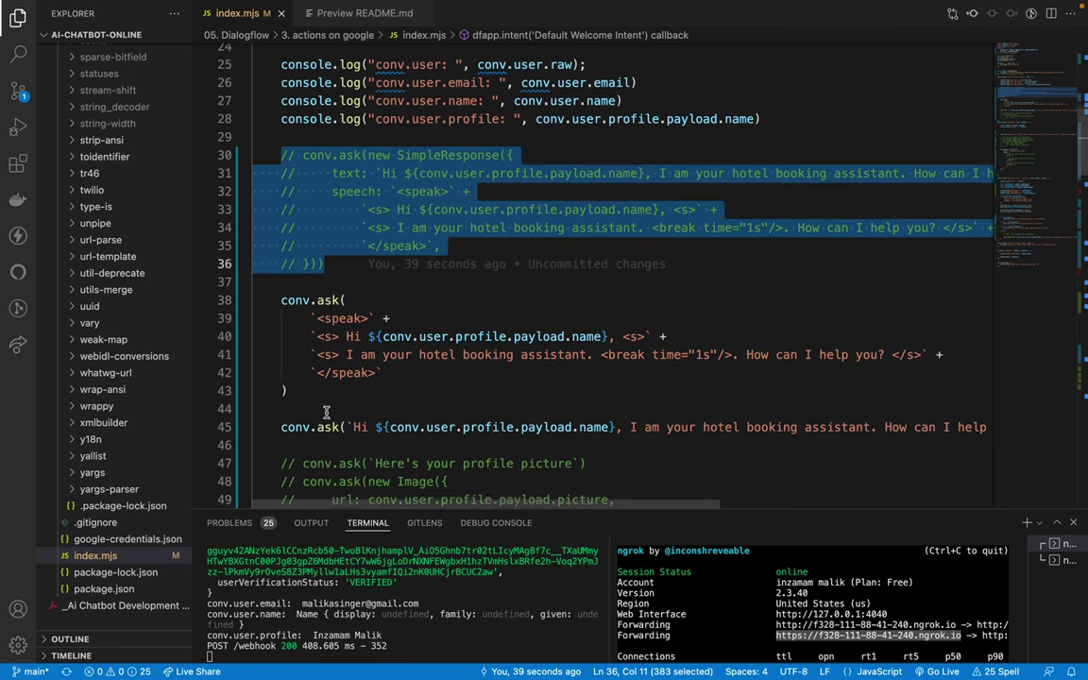
click(280, 292)
drag(280, 292, 288, 382)
click(284, 413)
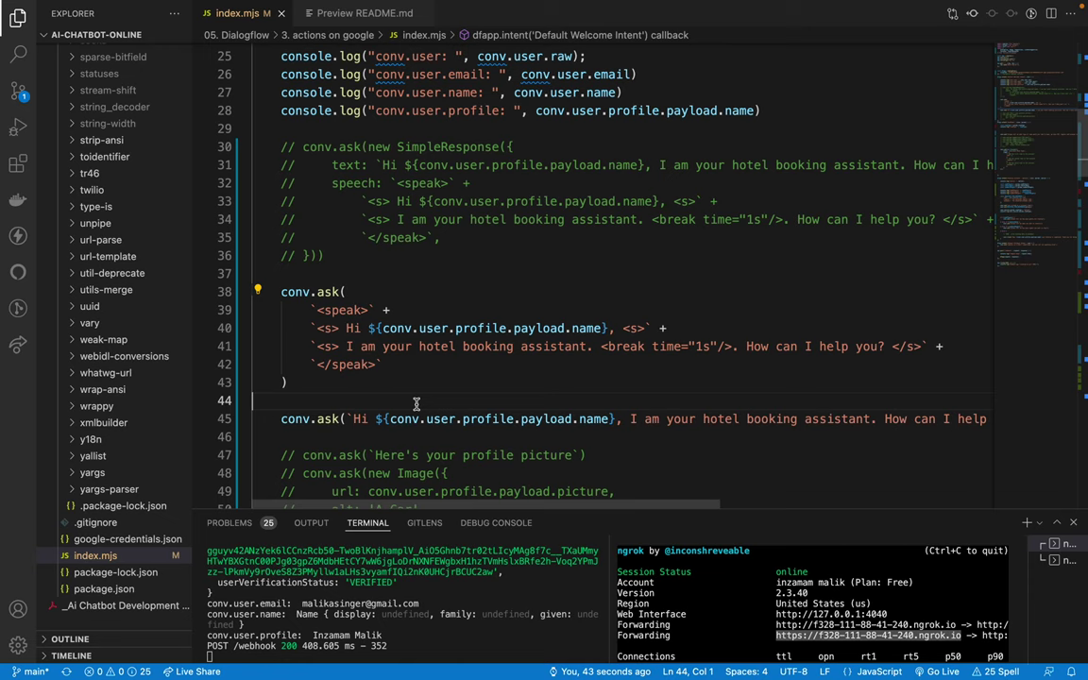
key(super+Tab)
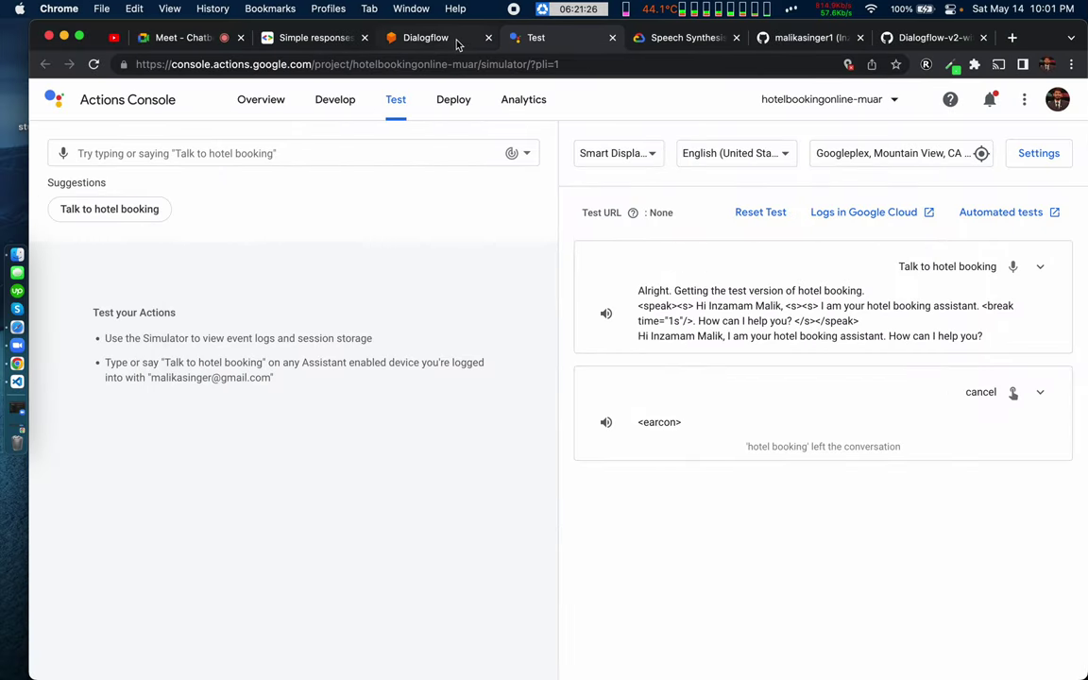
Step: Copy the conv.ask SSML snippet from the Actions on Google Simple responses example
click(670, 39)
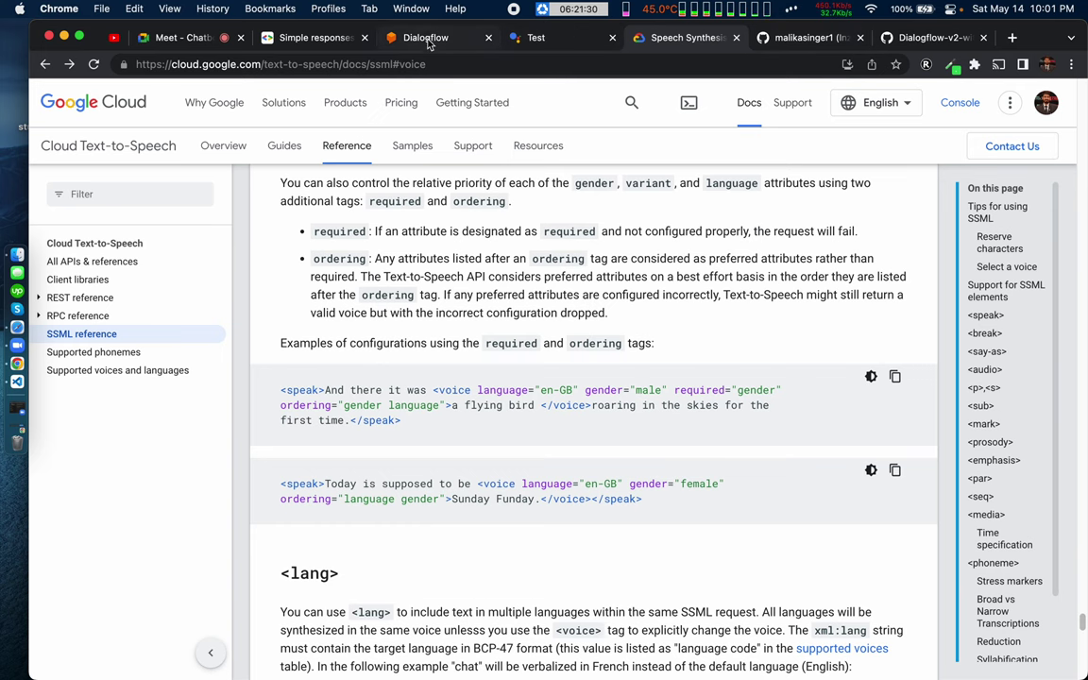
click(301, 39)
mouse_move(299, 97)
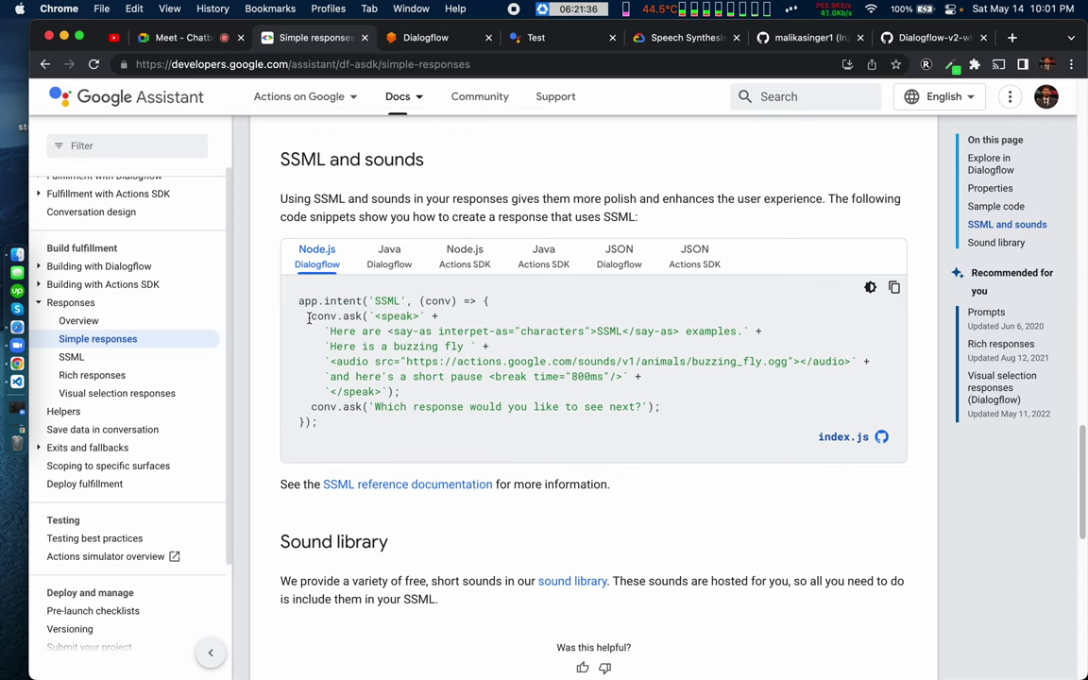
drag(309, 316, 410, 393)
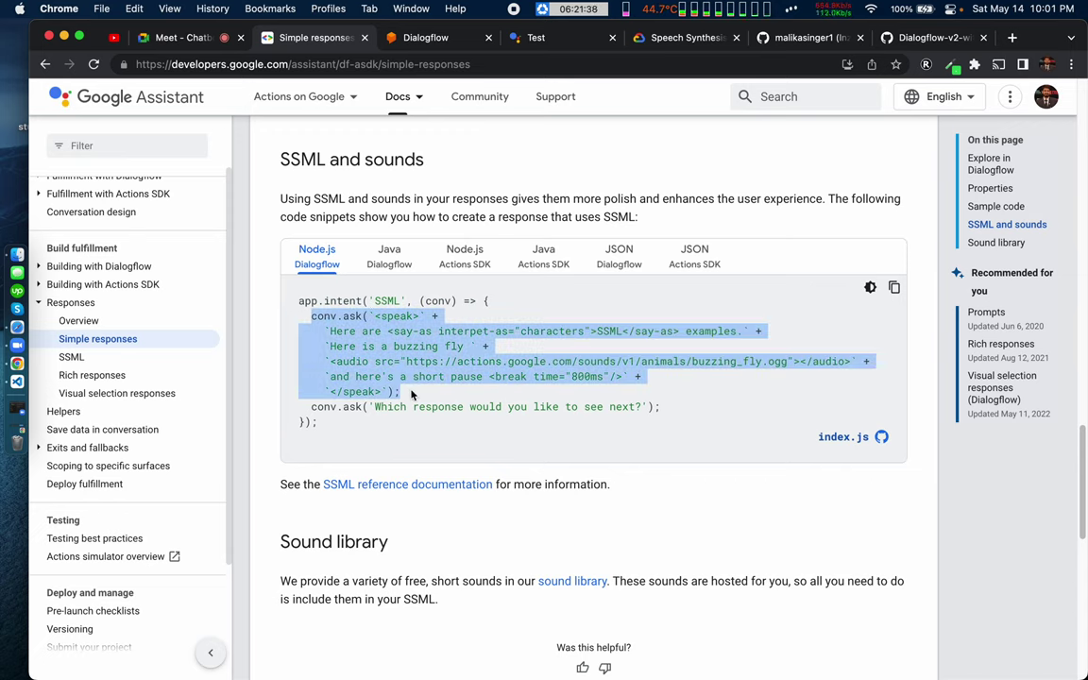
key(super+c)
Step: Check the Dialogflow agent's Speech settings, then return to the simulator and the code editor
click(426, 39)
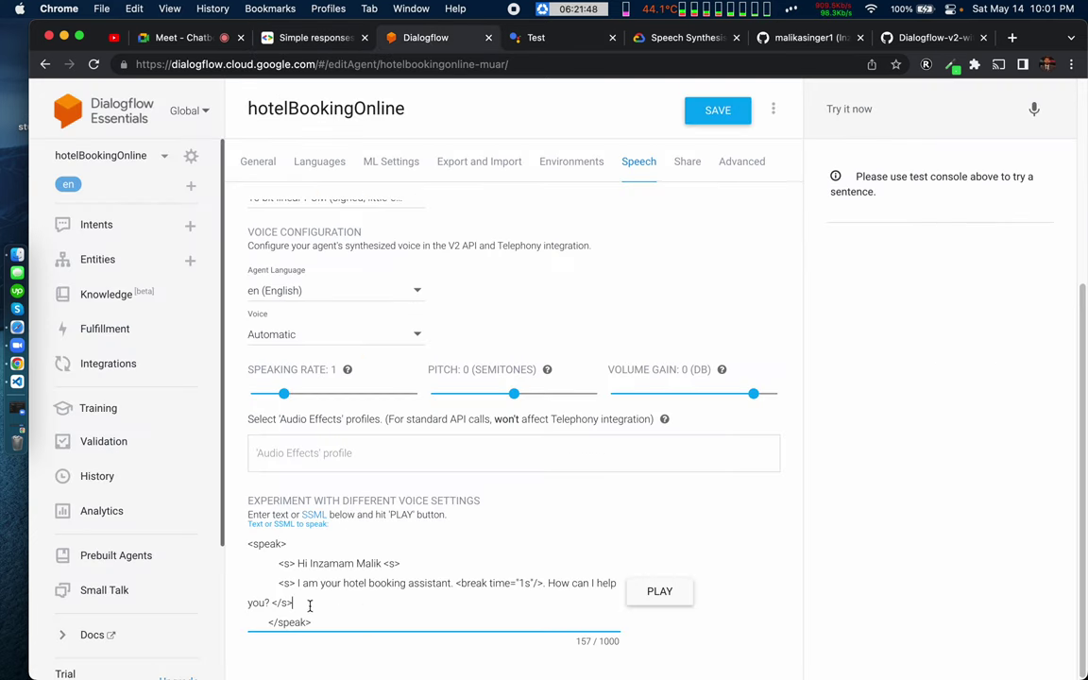
click(546, 37)
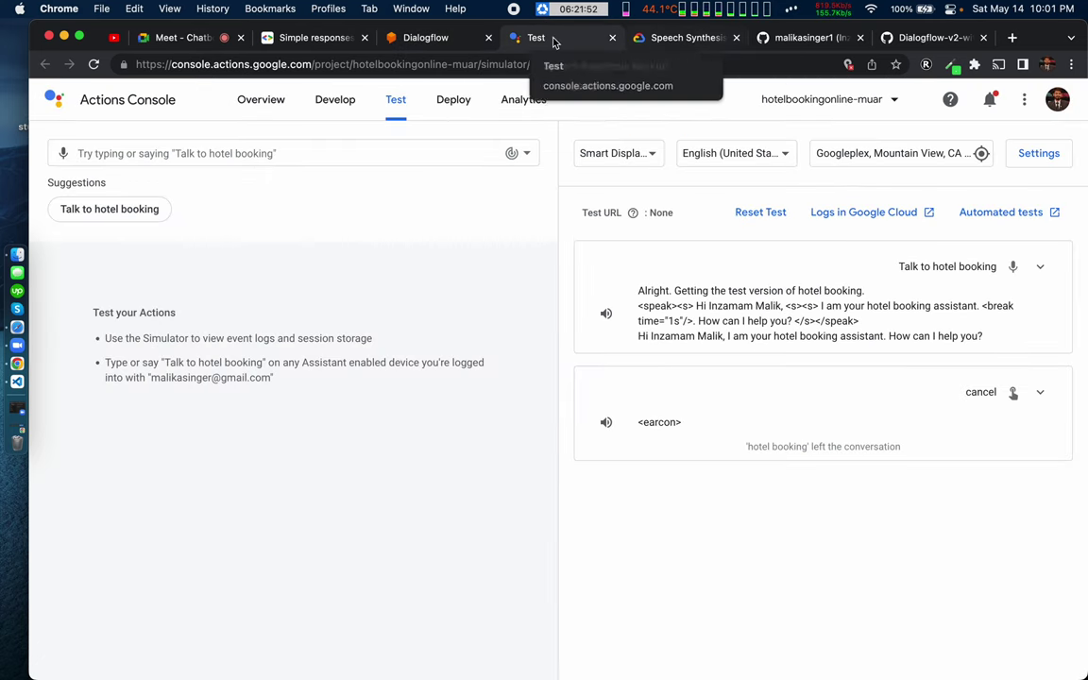
key(ctrl+Right)
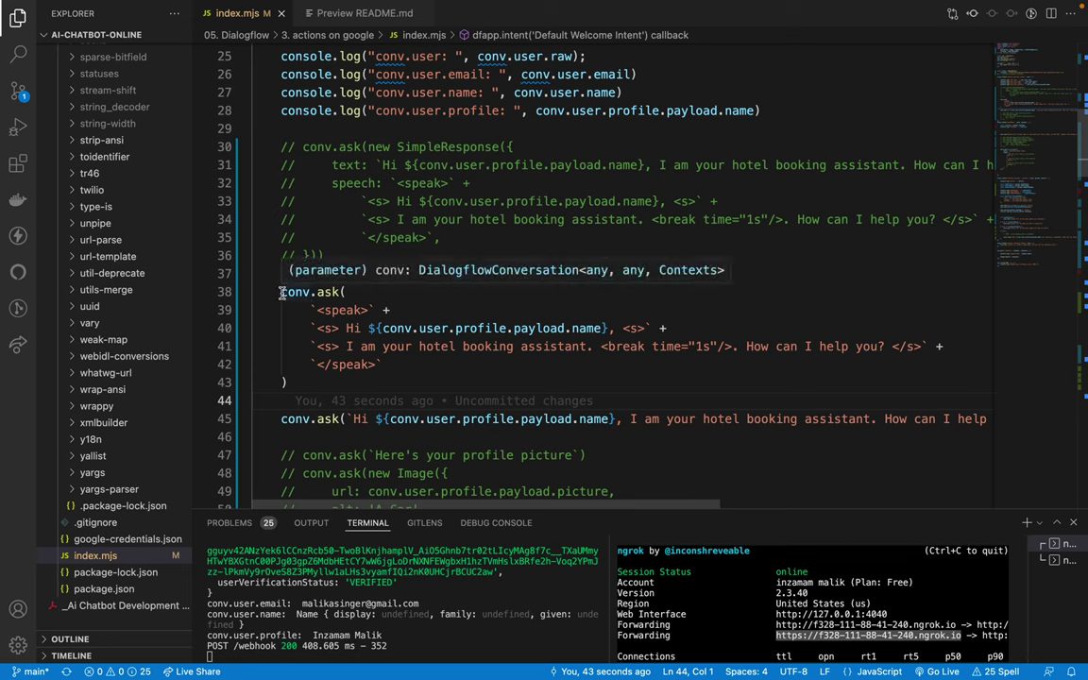
Step: Paste the say-as, buzzing-fly audio and 800ms break example over lines 38–43, save, and talk to hotel booking
drag(282, 293, 356, 382)
key(ctrl+v)
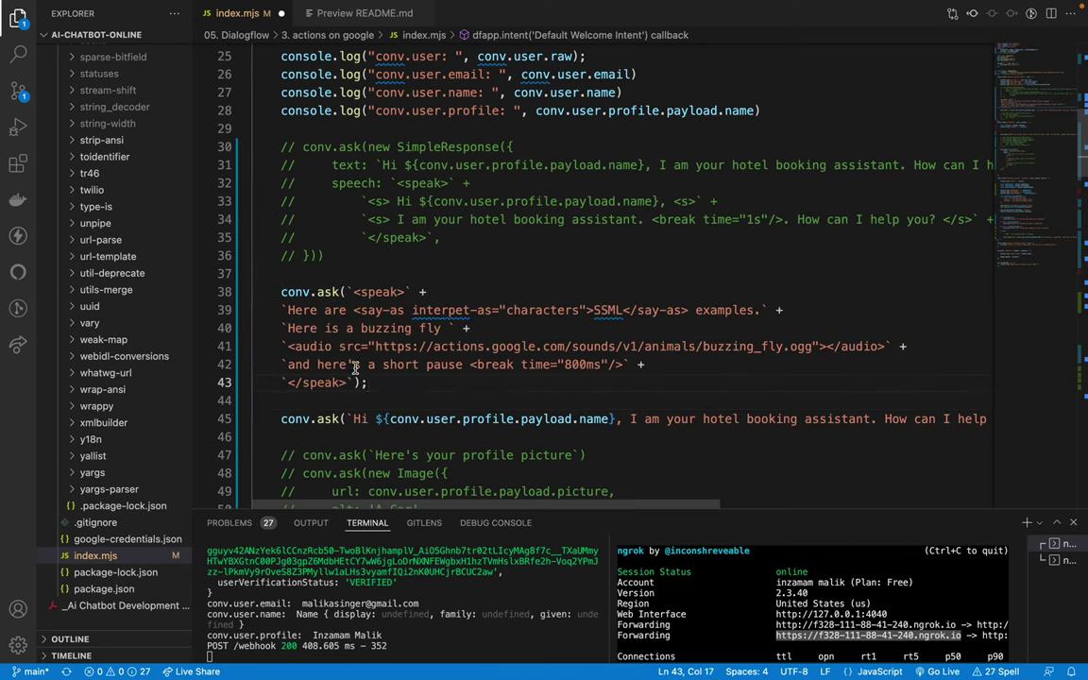
key(shift+alt+f)
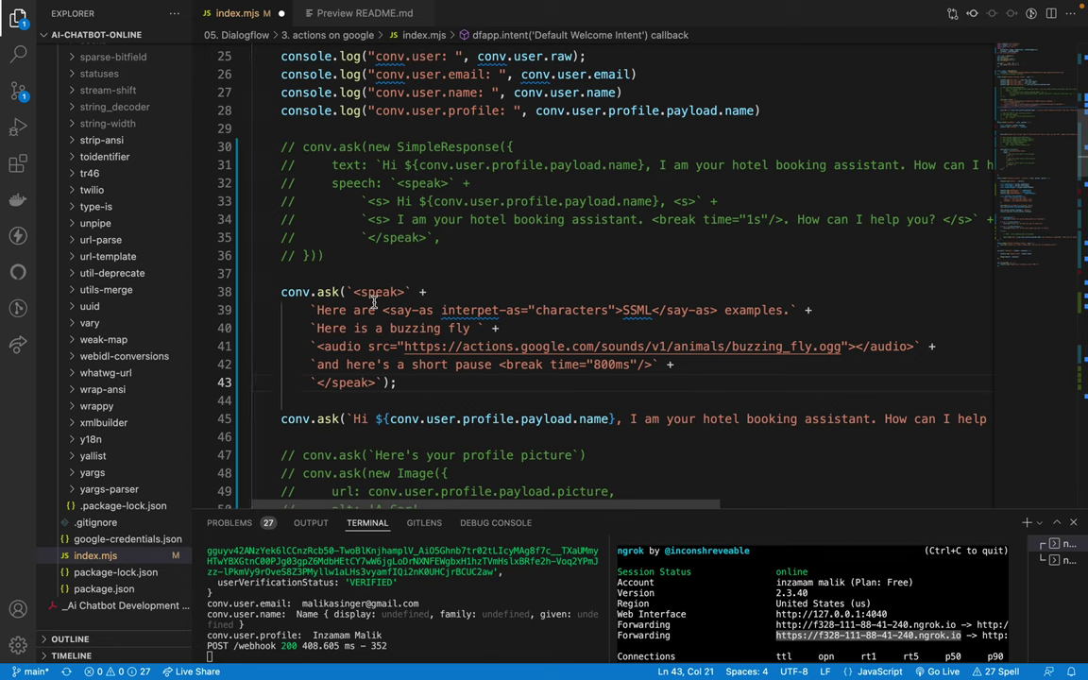
drag(284, 276, 398, 383)
click(446, 383)
key(ctrl+s)
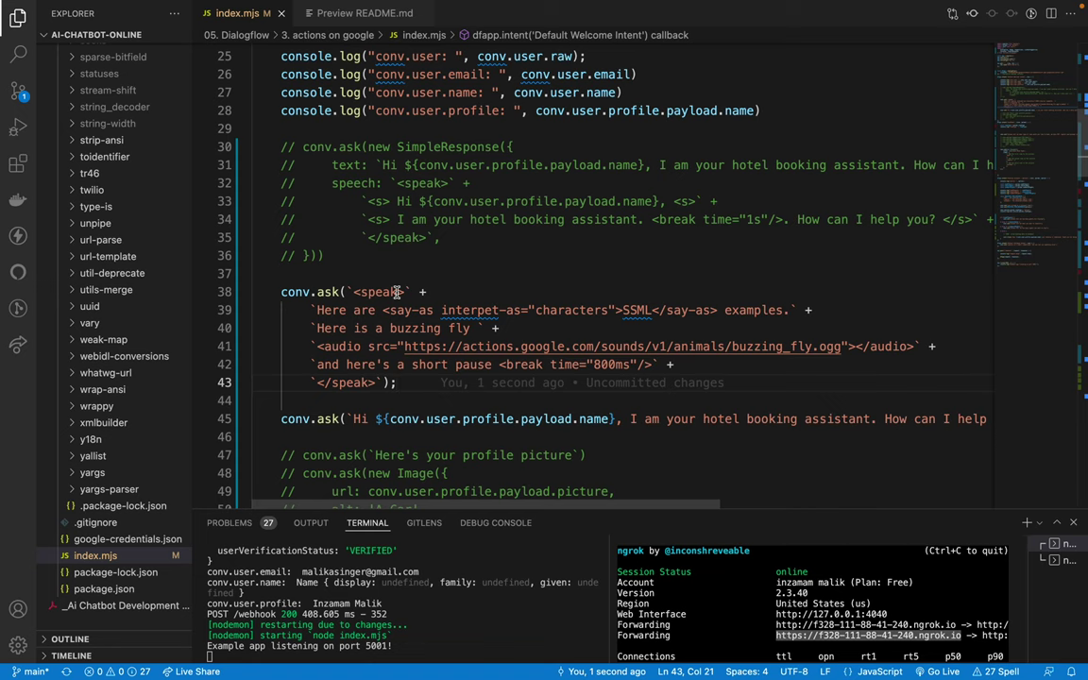
key(ctrl+Right)
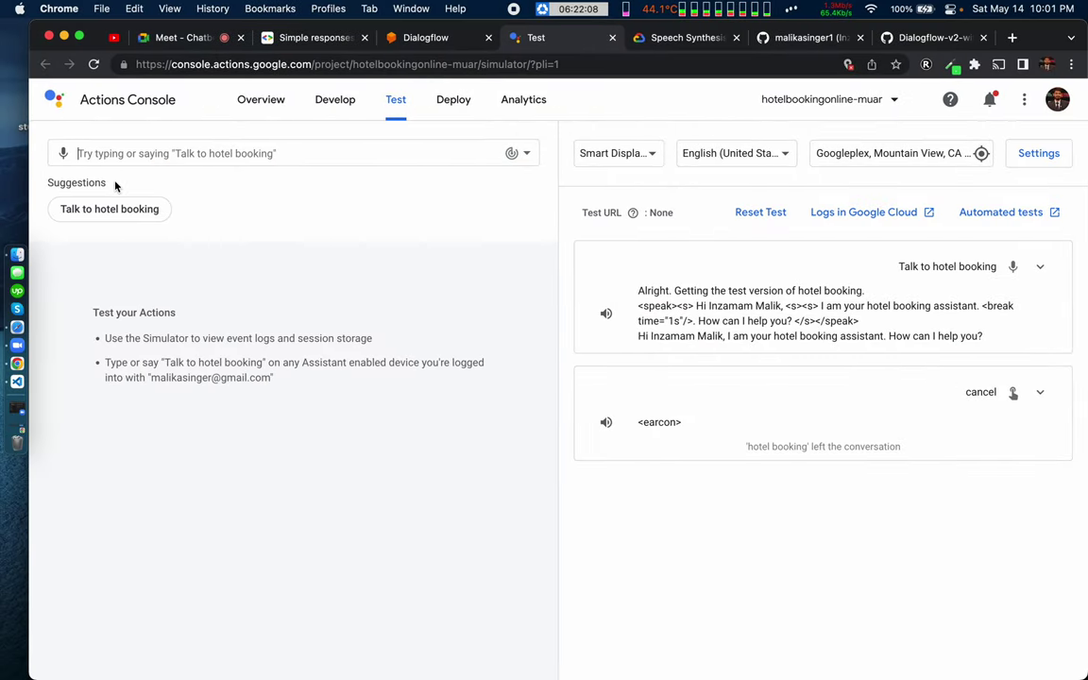
click(108, 210)
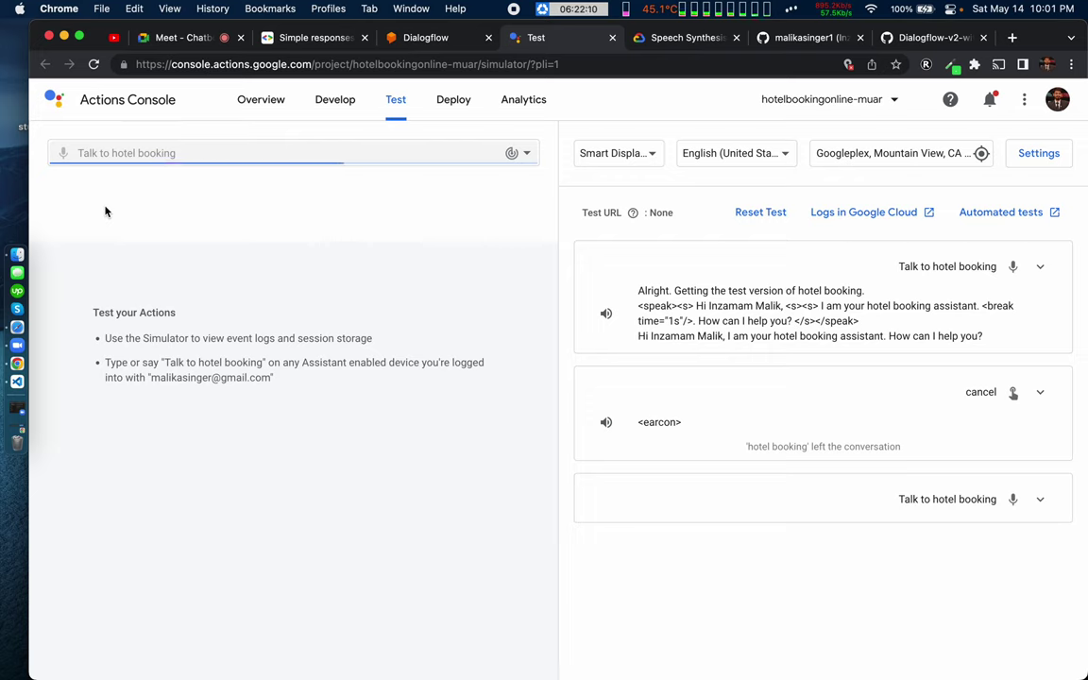
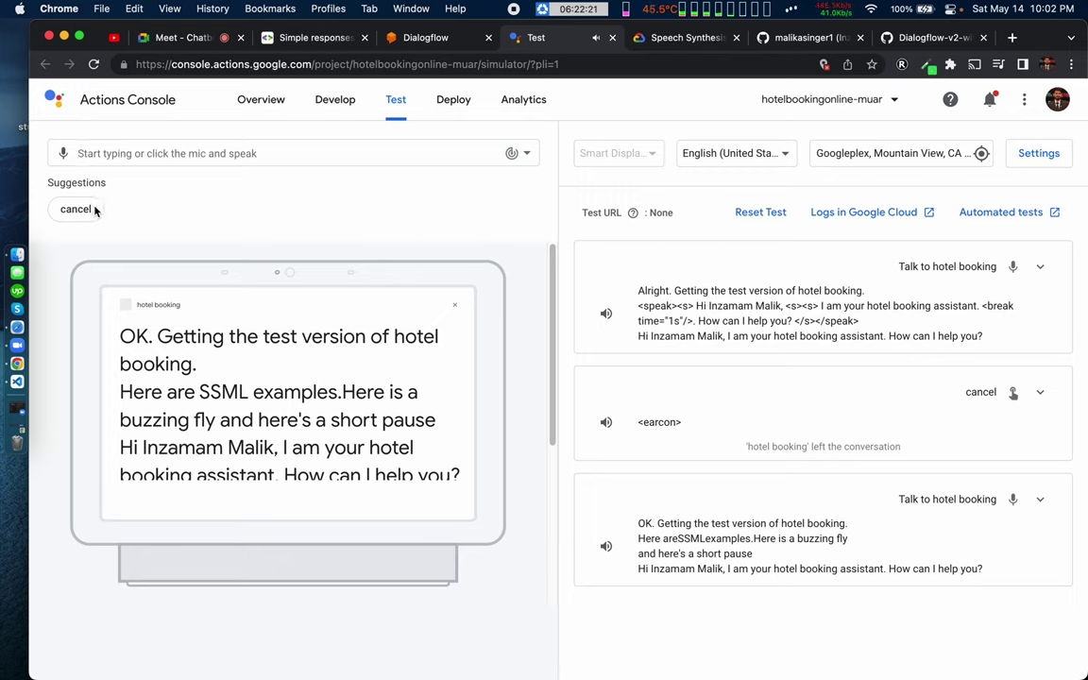
Step: Scroll through the simulator's SSML welcome reply, then move to the VS Code desktop
scroll(222, 403, down, 1)
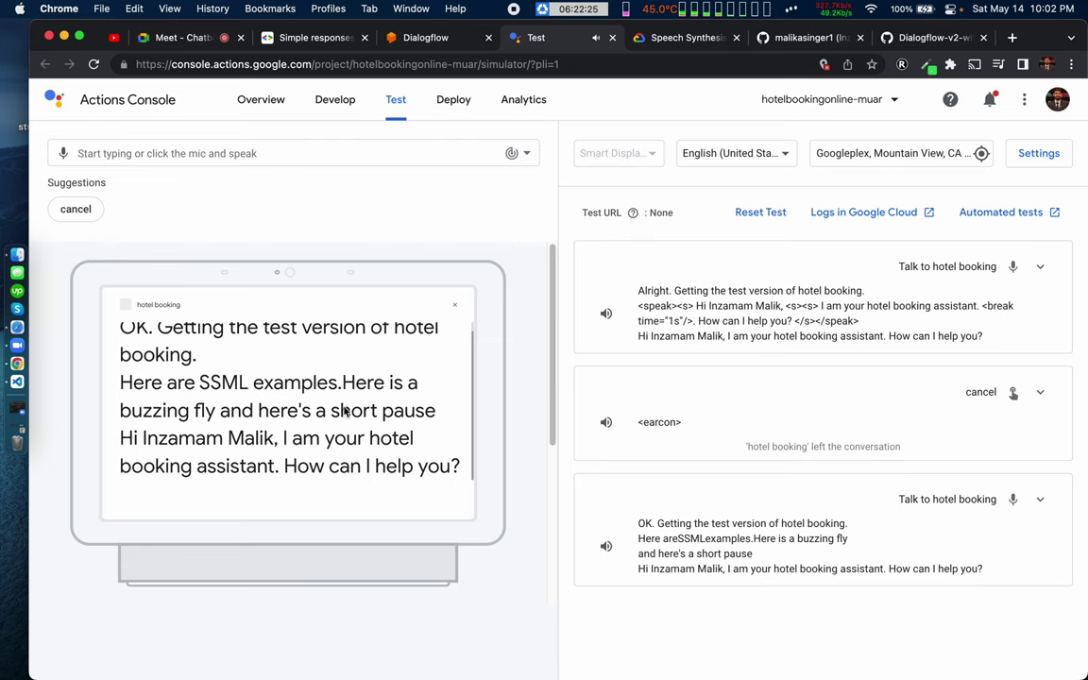
key(ctrl+Right)
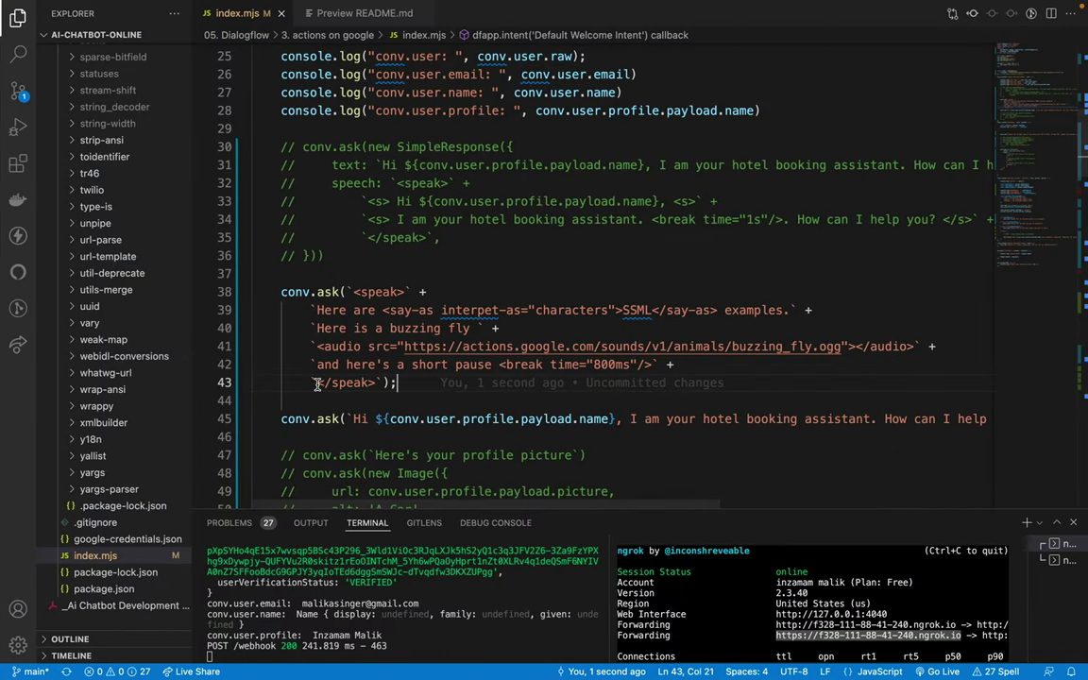
Step: Inspect the welcome SSML code, including the buzzing fly audio URL and speak tags
click(508, 275)
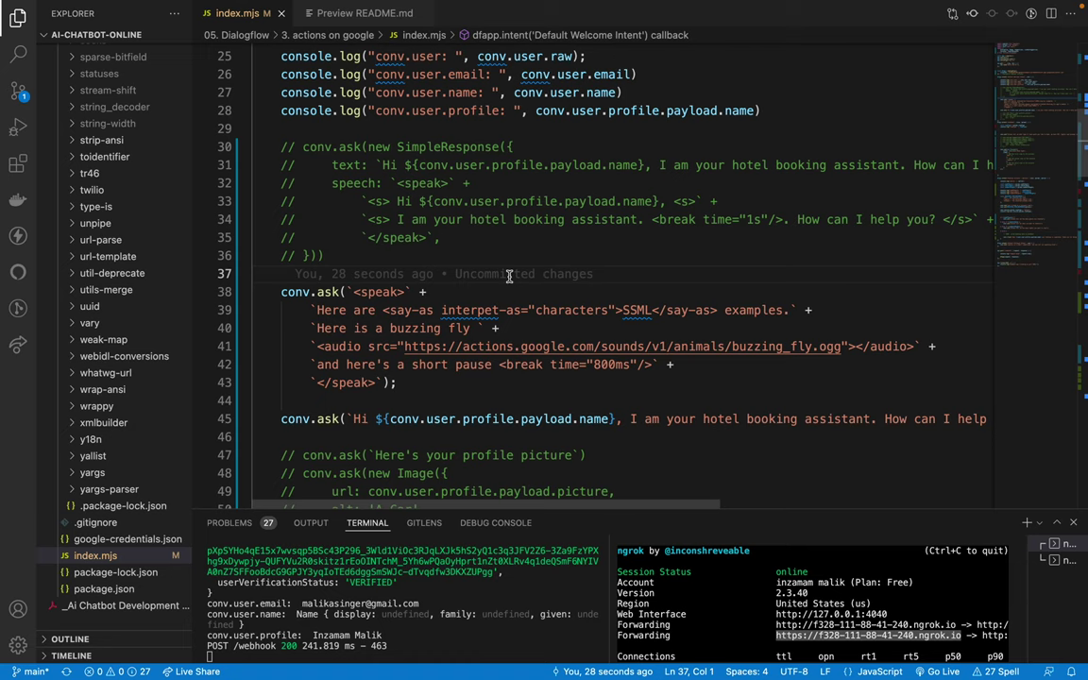
click(626, 237)
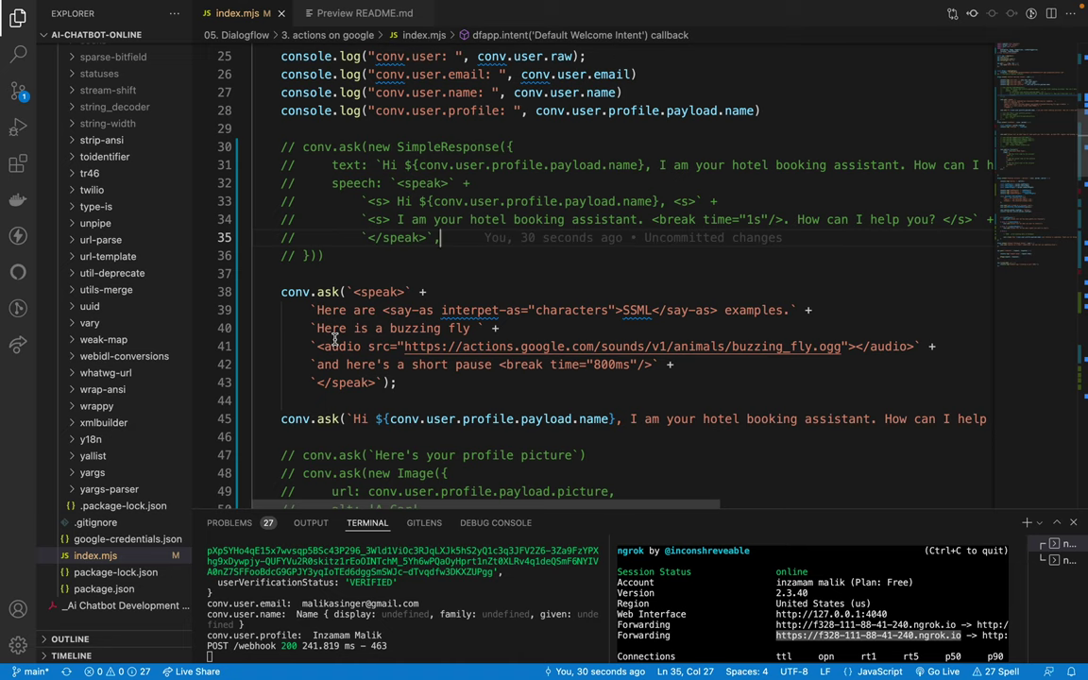
drag(404, 346, 793, 345)
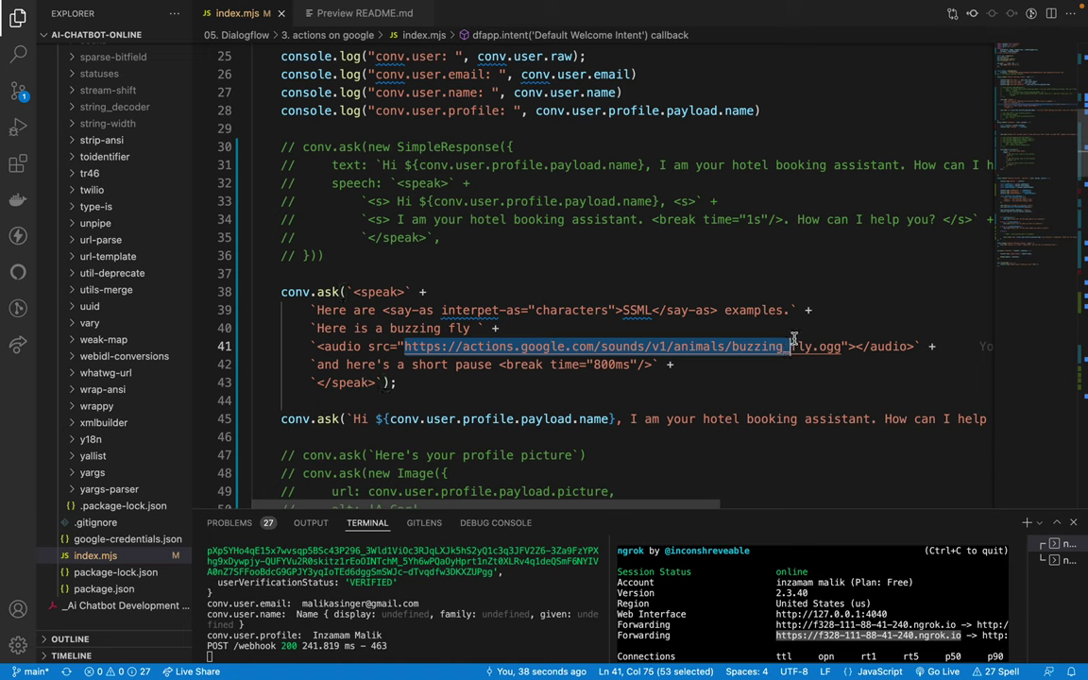
click(793, 342)
click(504, 346)
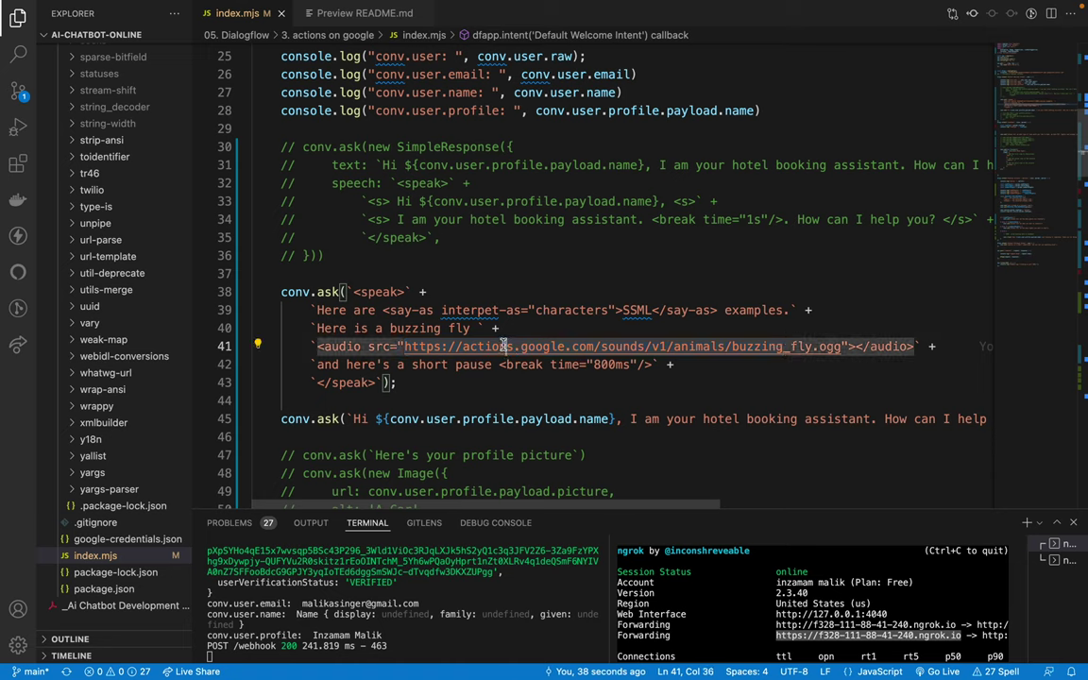
click(351, 311)
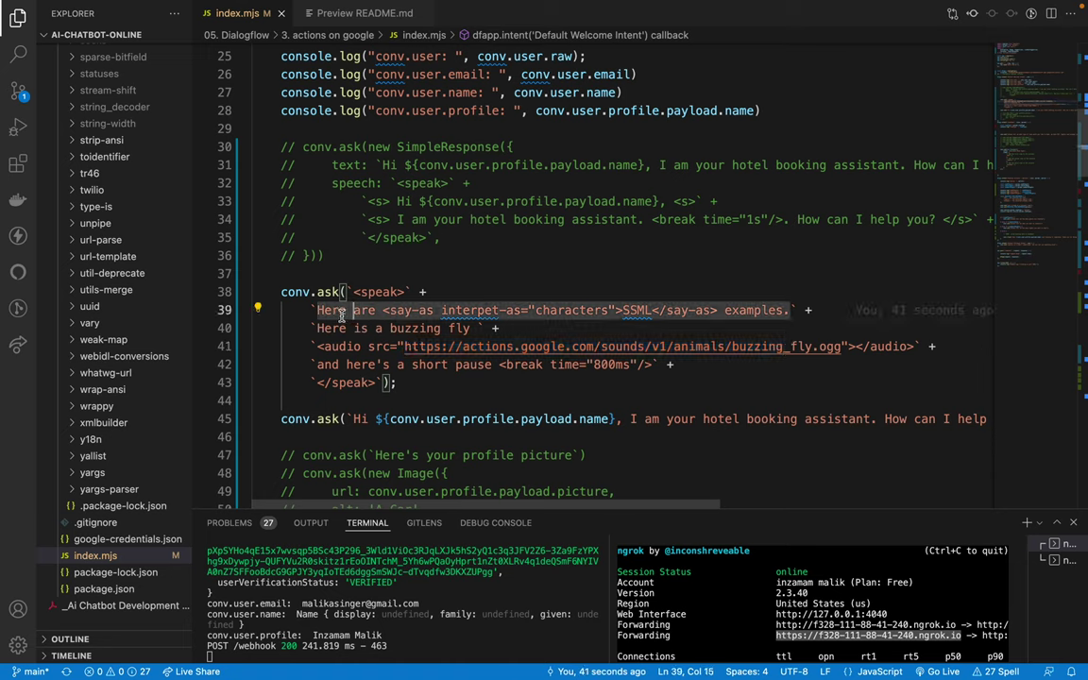
click(522, 295)
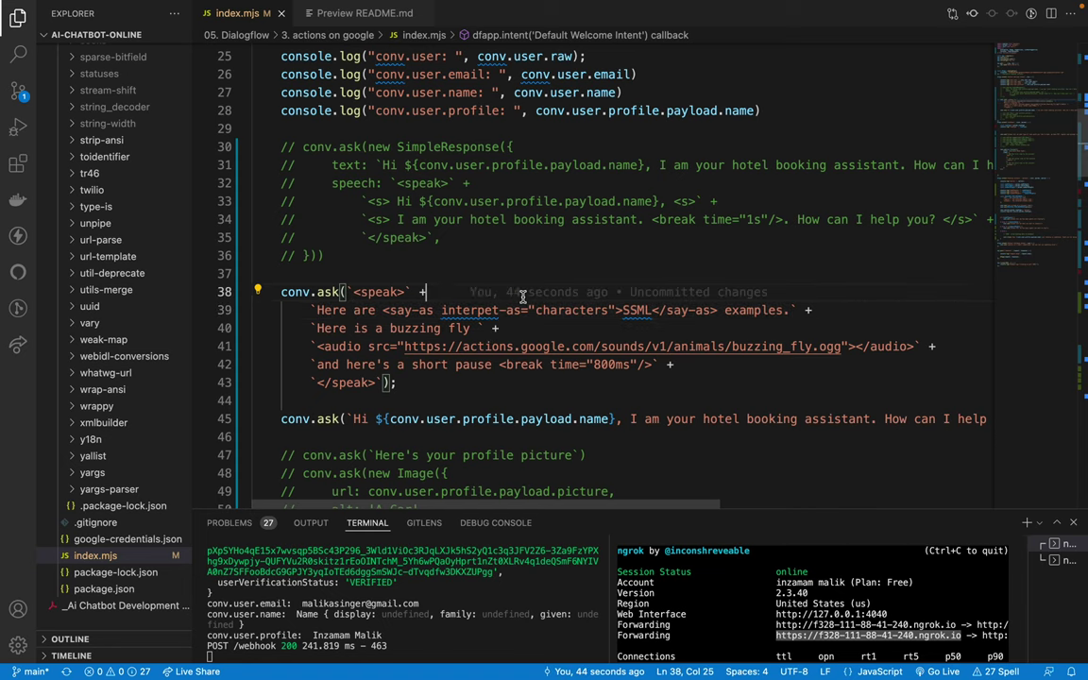
scroll(434, 392, up, 1)
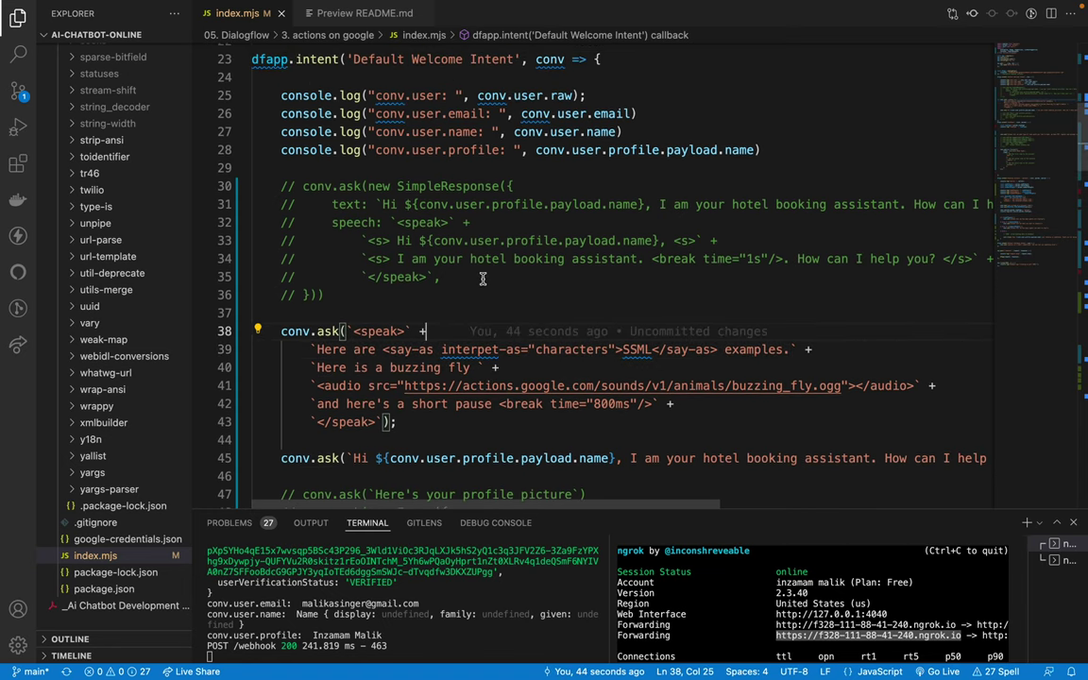
scroll(421, 265, right, 1)
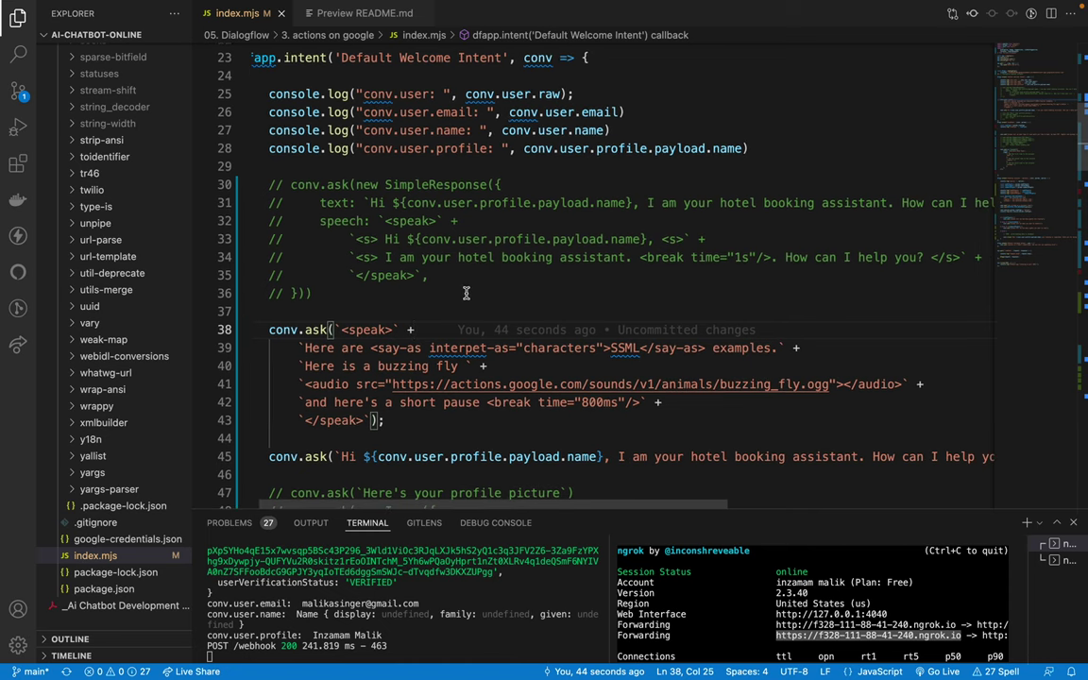
double_click(367, 329)
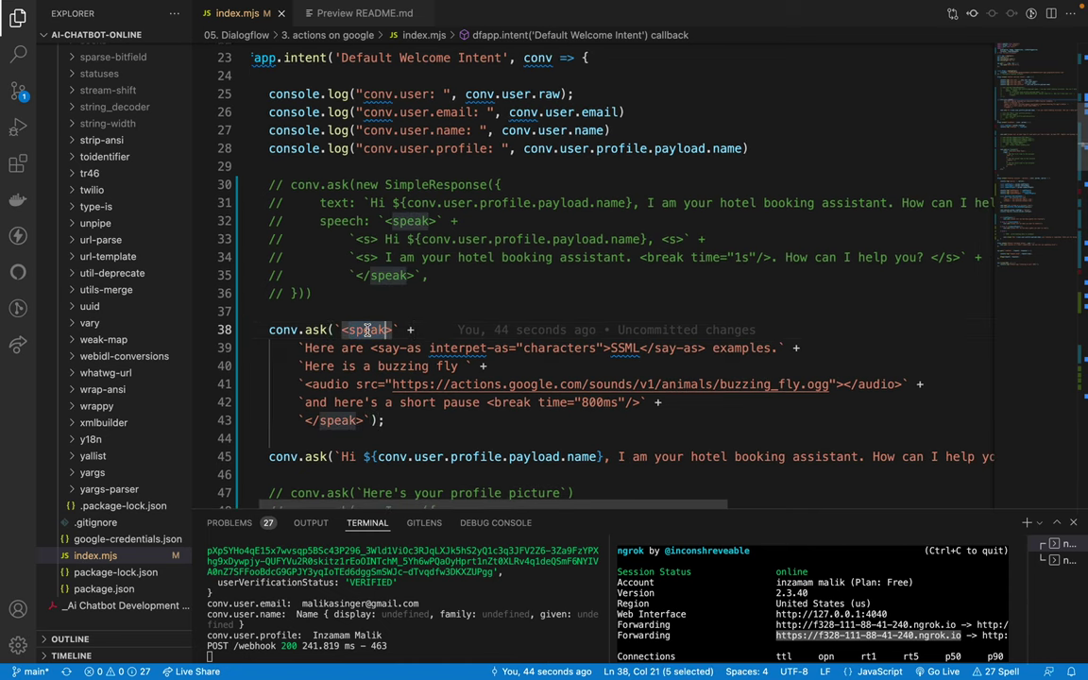
click(465, 287)
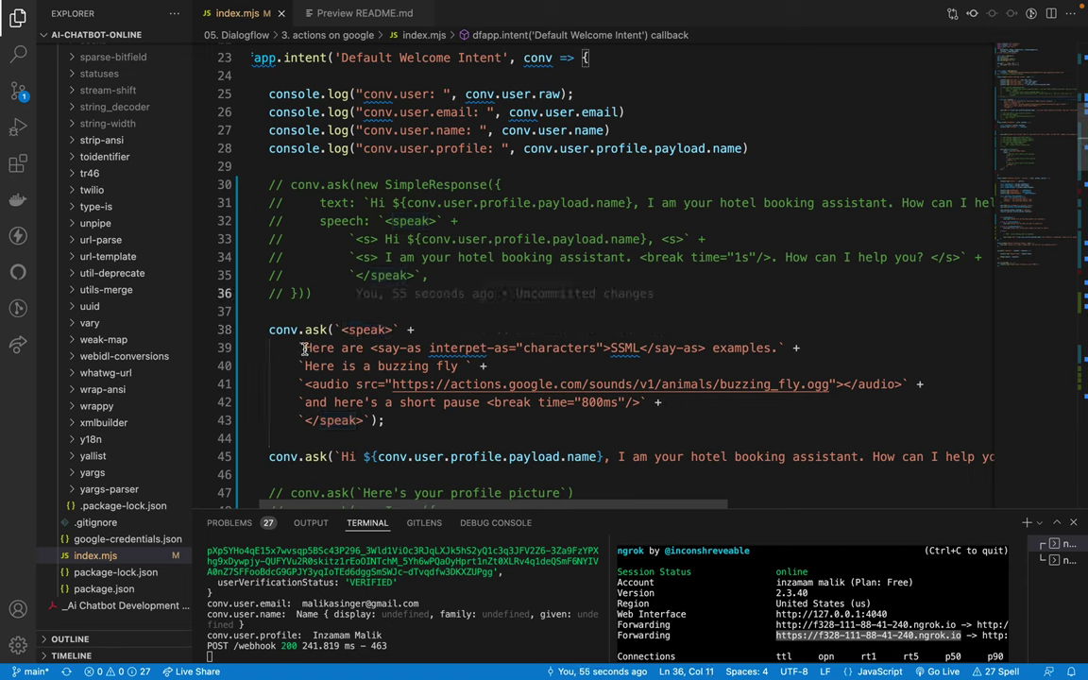
Step: Replace line 39's SSML examples sentence with 'Hi ${conv.user.profile.payload.name}' and save index.mjs
drag(304, 349, 776, 350)
key(BackSpace)
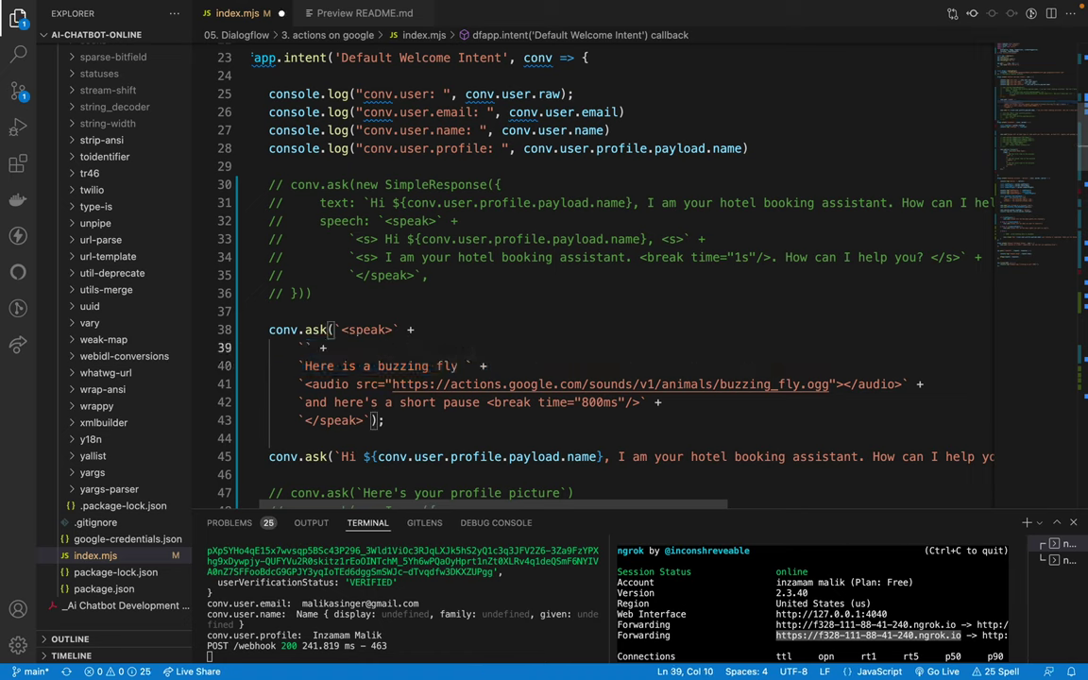
text(Hi)
drag(407, 239, 646, 239)
key(ctrl+c)
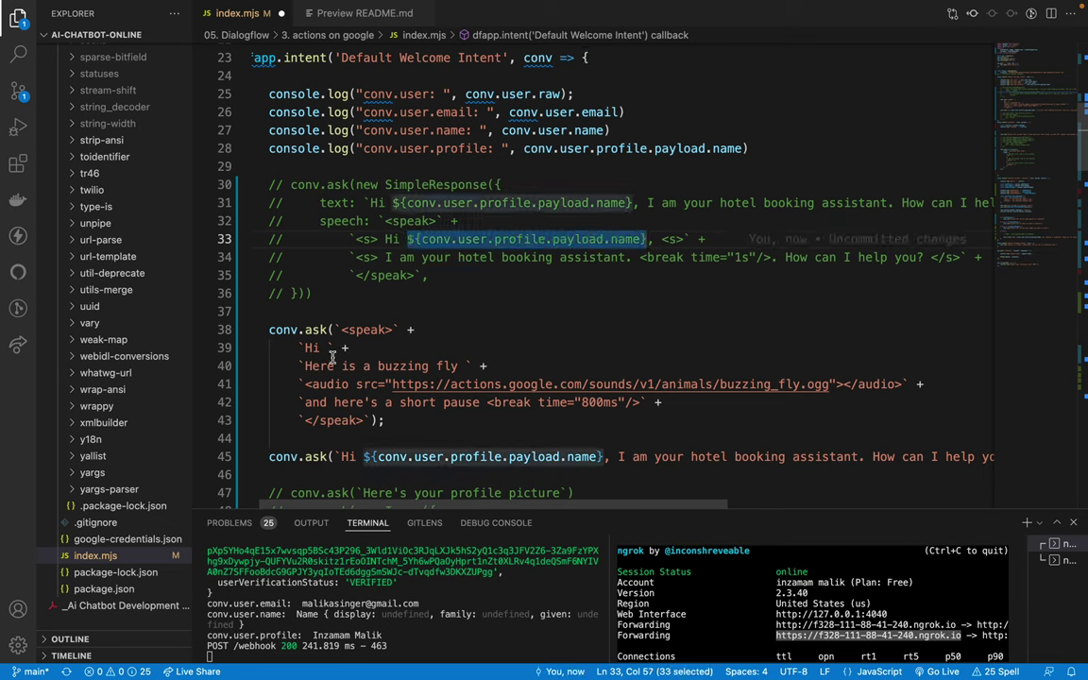
click(327, 347)
key(ctrl+v)
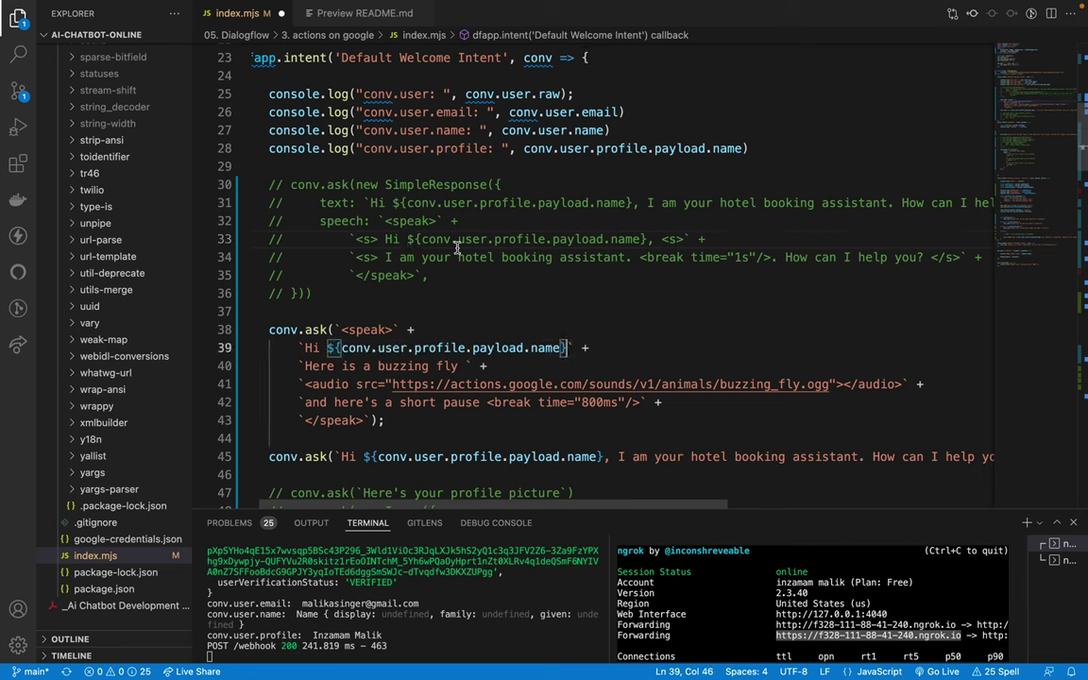
click(631, 203)
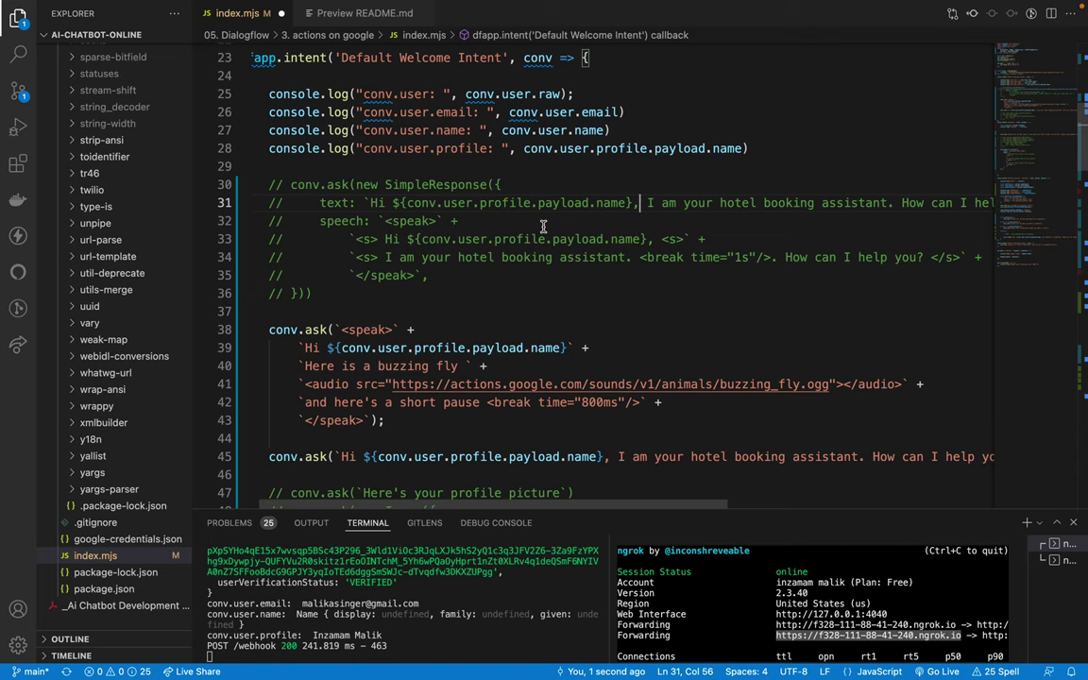
key(super+s)
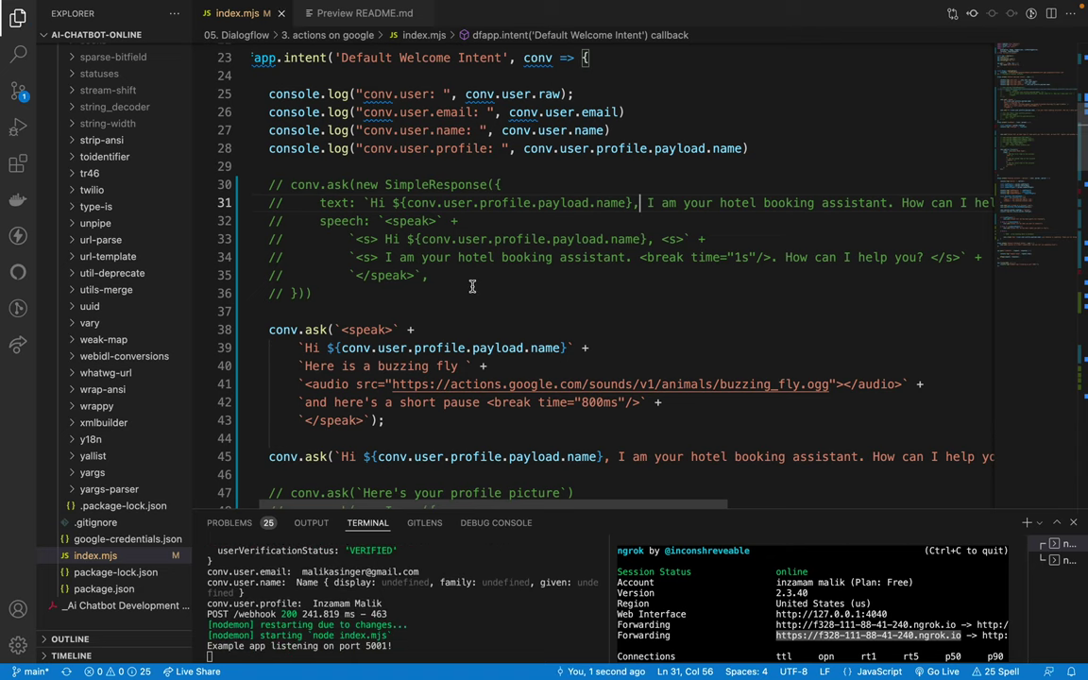
key(ctrl+Left)
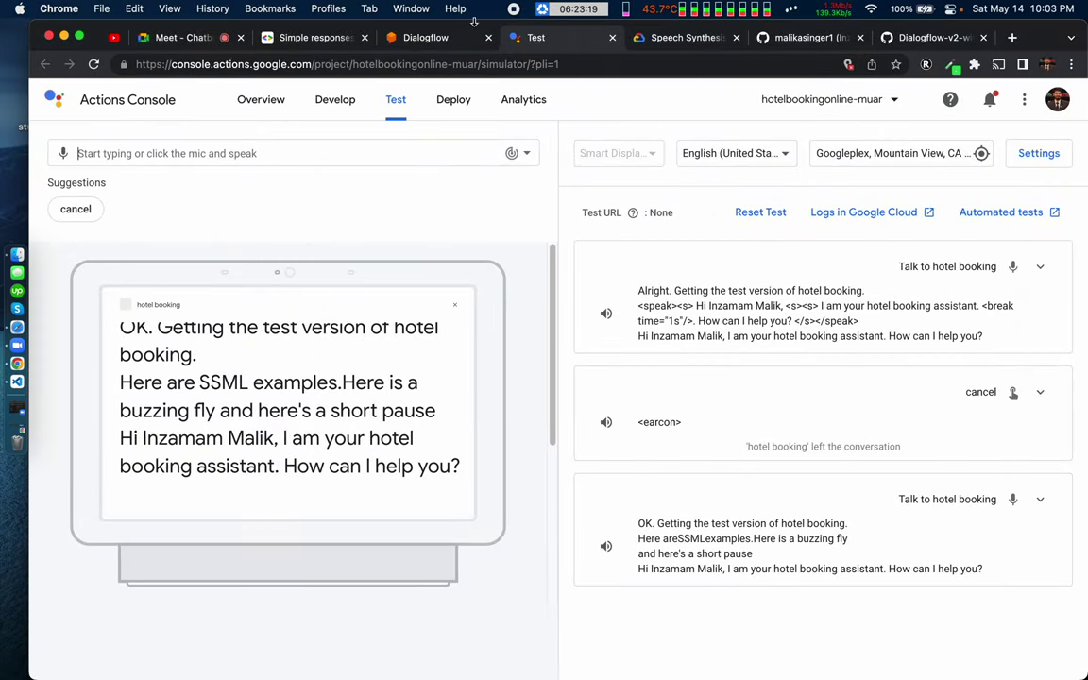
Step: Jump to the <p>,<s> section of the Text-to-Speech SSML reference
click(664, 40)
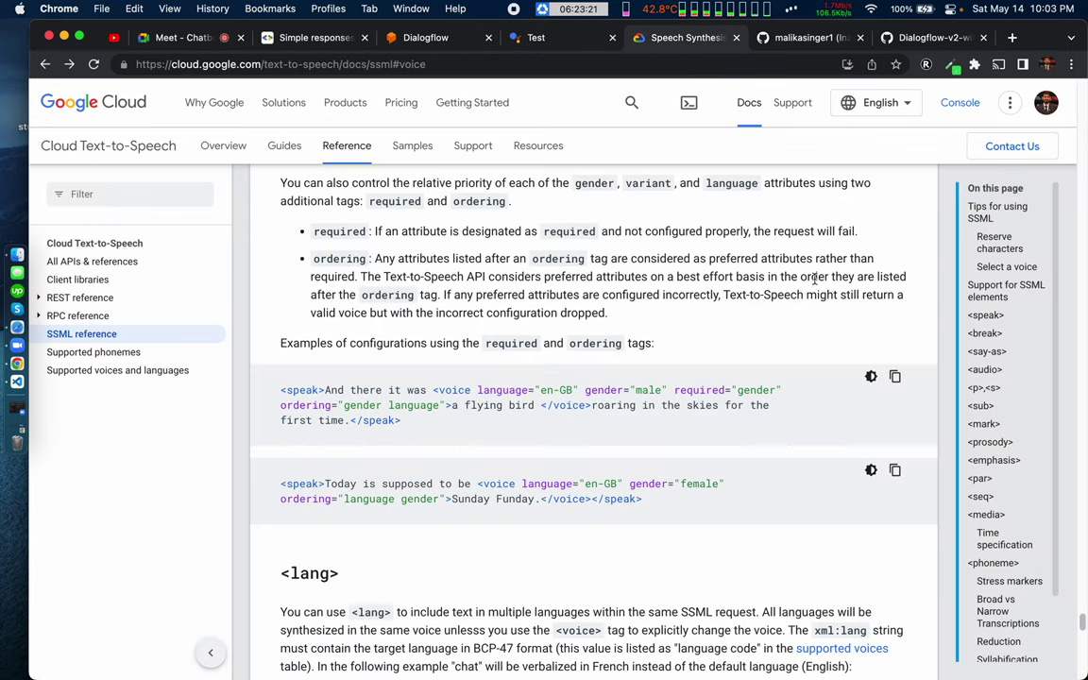
click(984, 388)
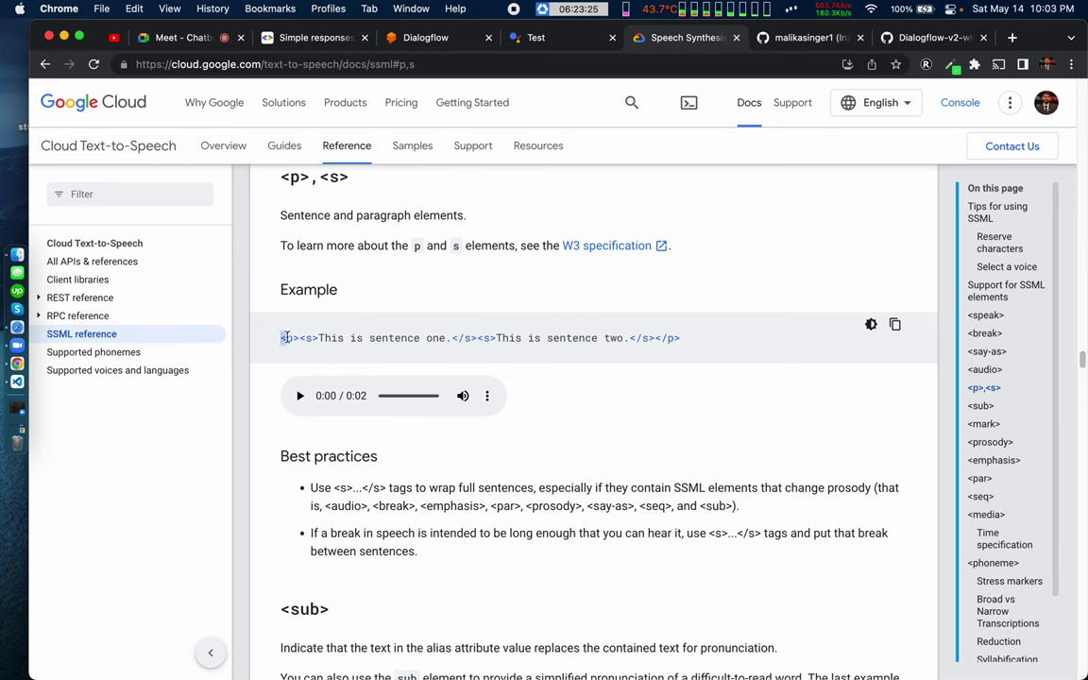
triple_click(357, 337)
click(334, 432)
Step: Read the <p>,<s> Best practices bullet and the example's opening <p> tag
drag(311, 489, 343, 488)
double_click(400, 487)
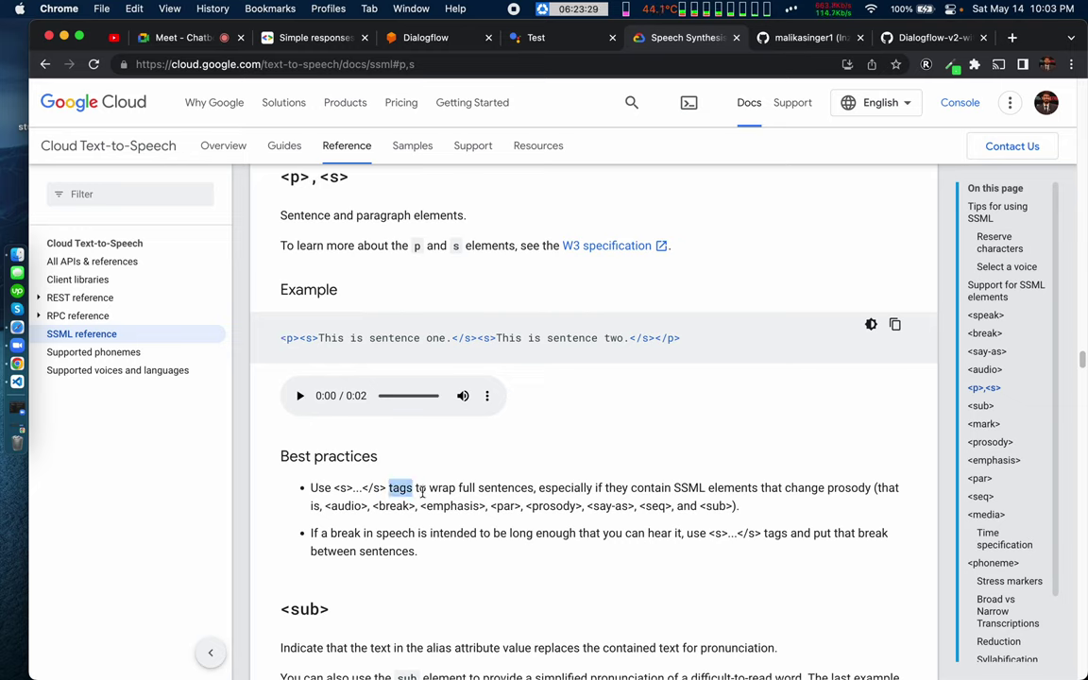
double_click(507, 488)
double_click(557, 487)
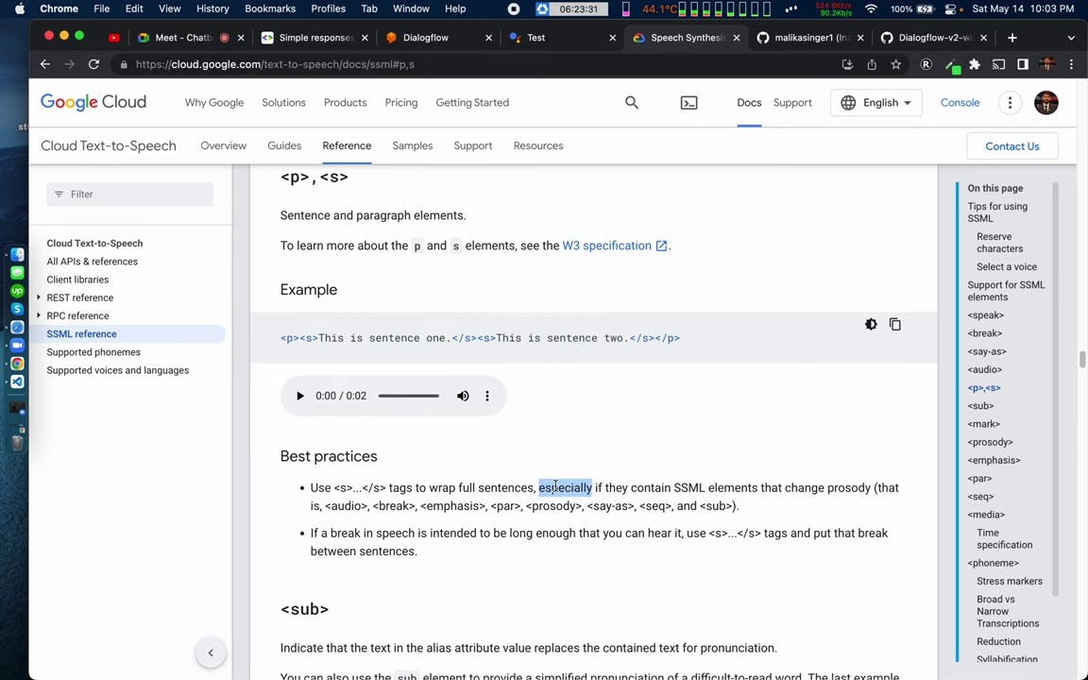
double_click(689, 487)
click(691, 483)
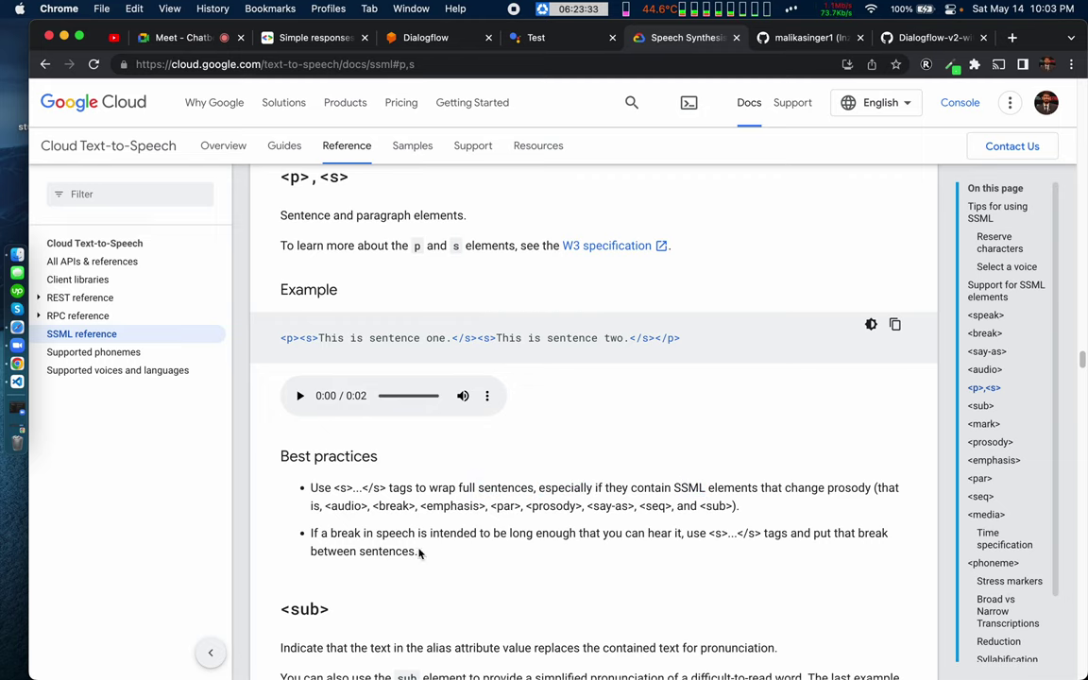
scroll(395, 548, down, 2)
scroll(395, 548, up, 3)
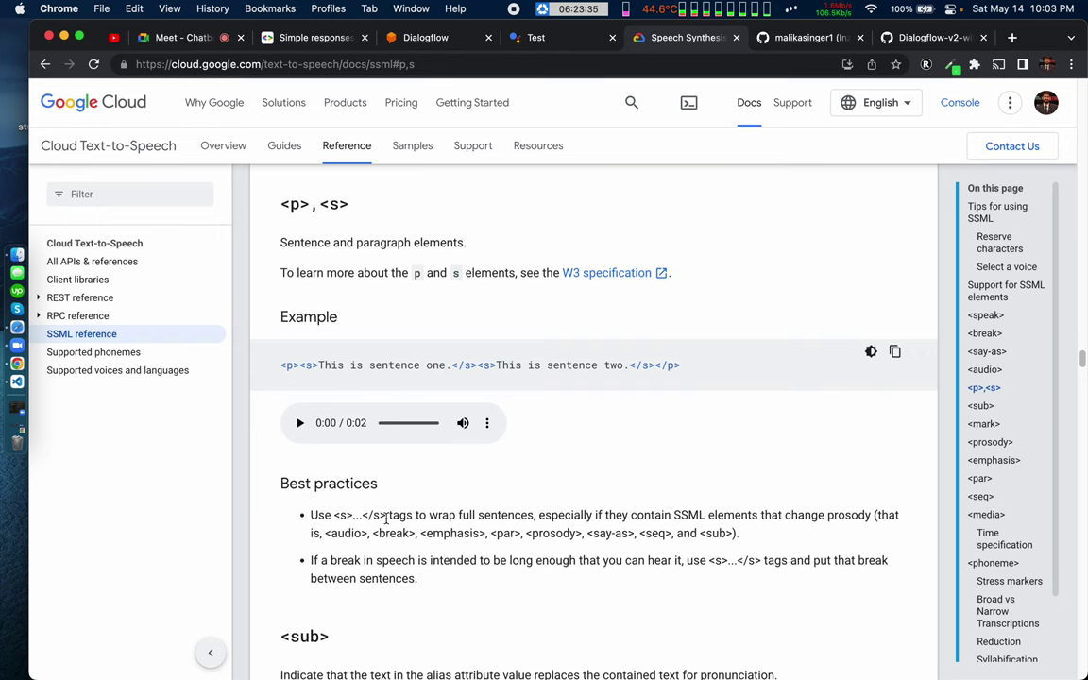
drag(281, 364, 462, 365)
Step: Select the 'I am…' hotel-assistant greeting sentence at the end of line 31
click(462, 365)
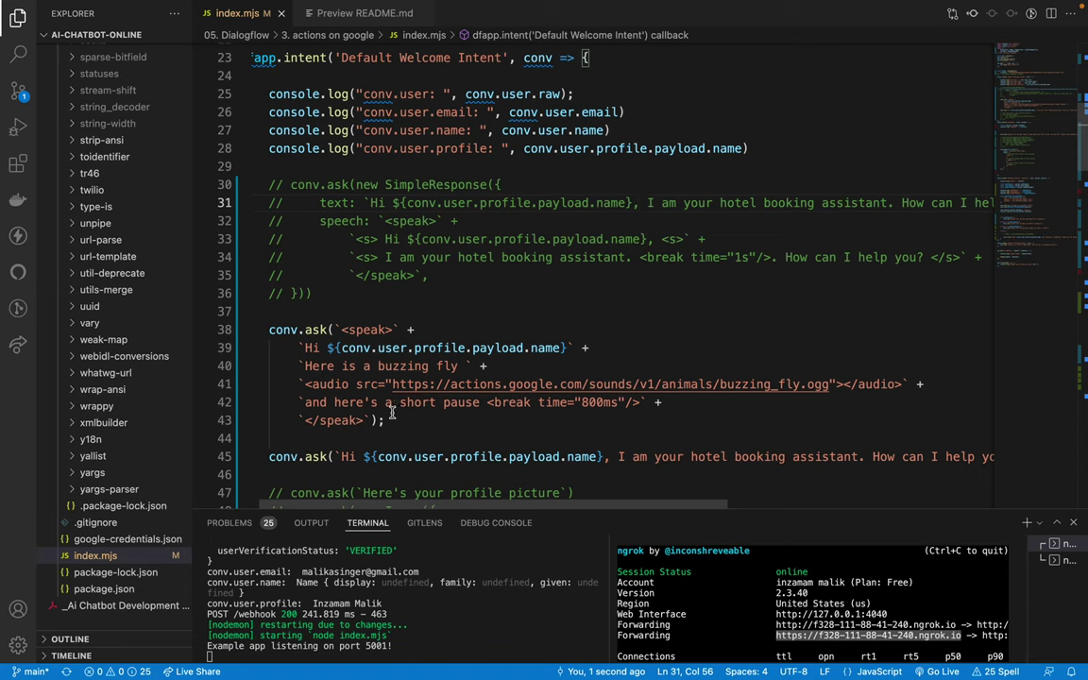
click(646, 201)
key(shift+End)
click(252, 202)
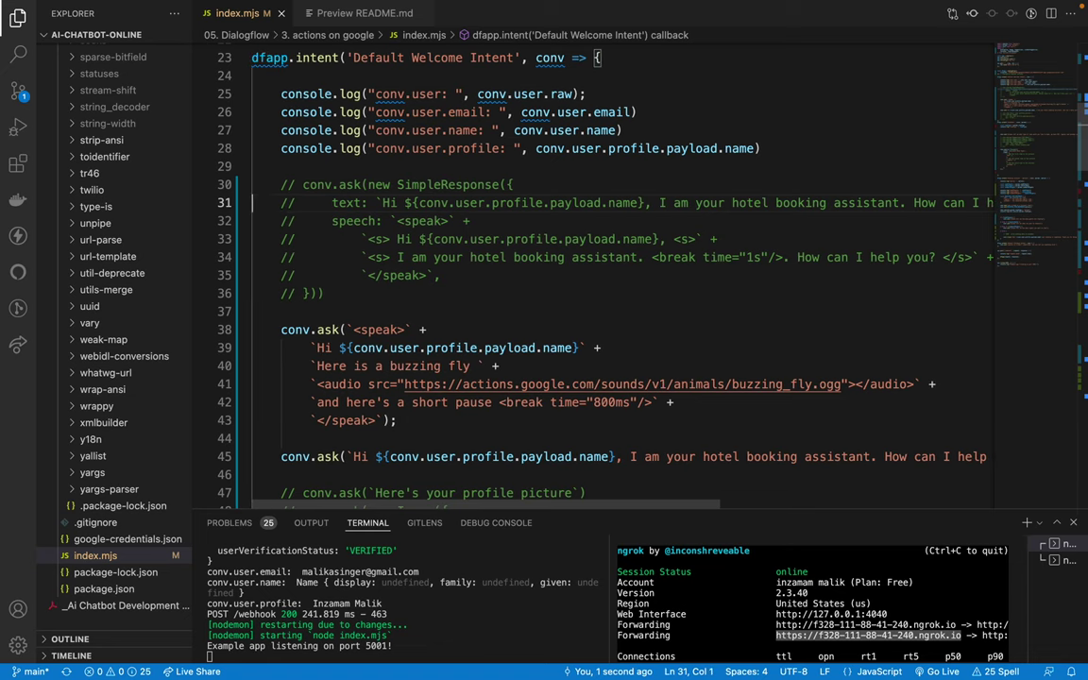
key(shift+End)
click(565, 202)
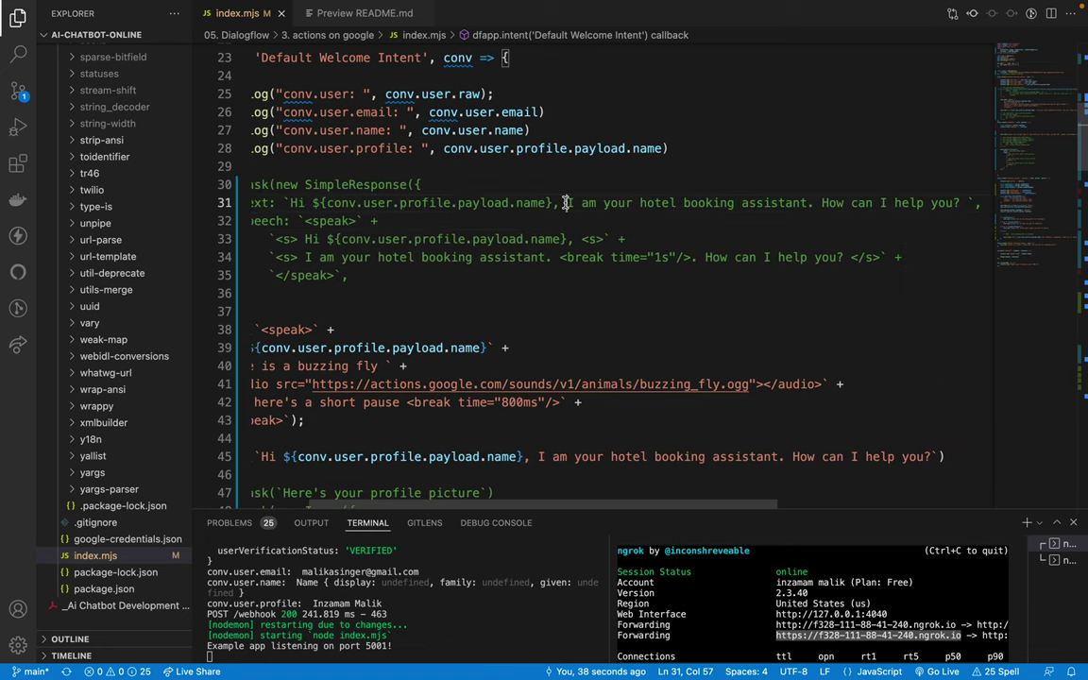
key(End)
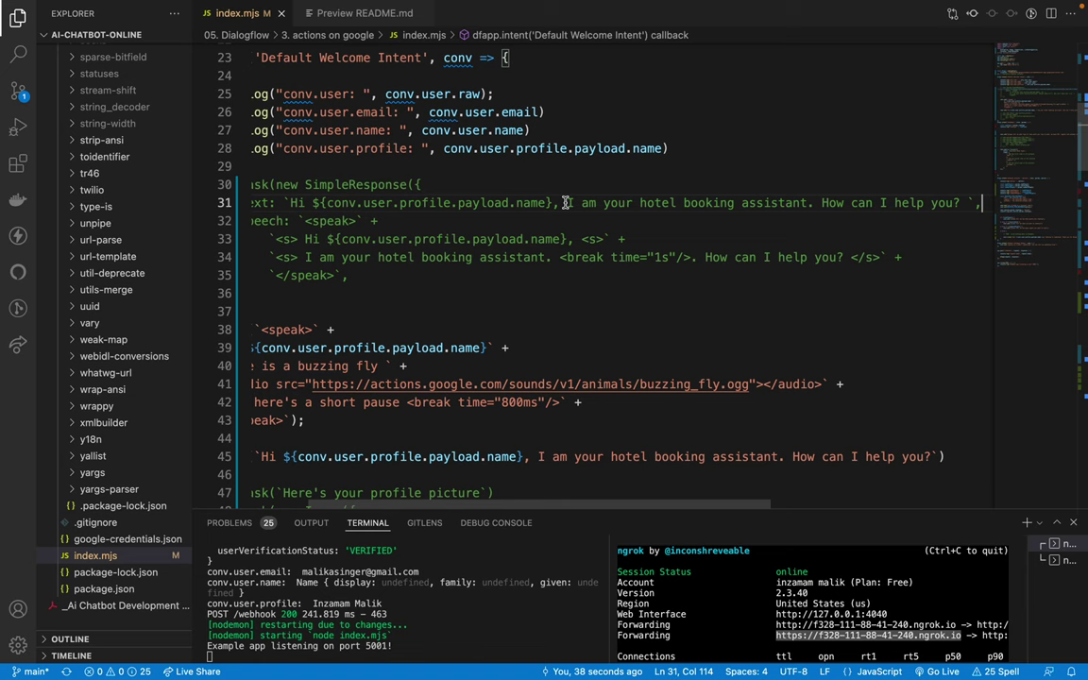
click(565, 202)
key(shift+End)
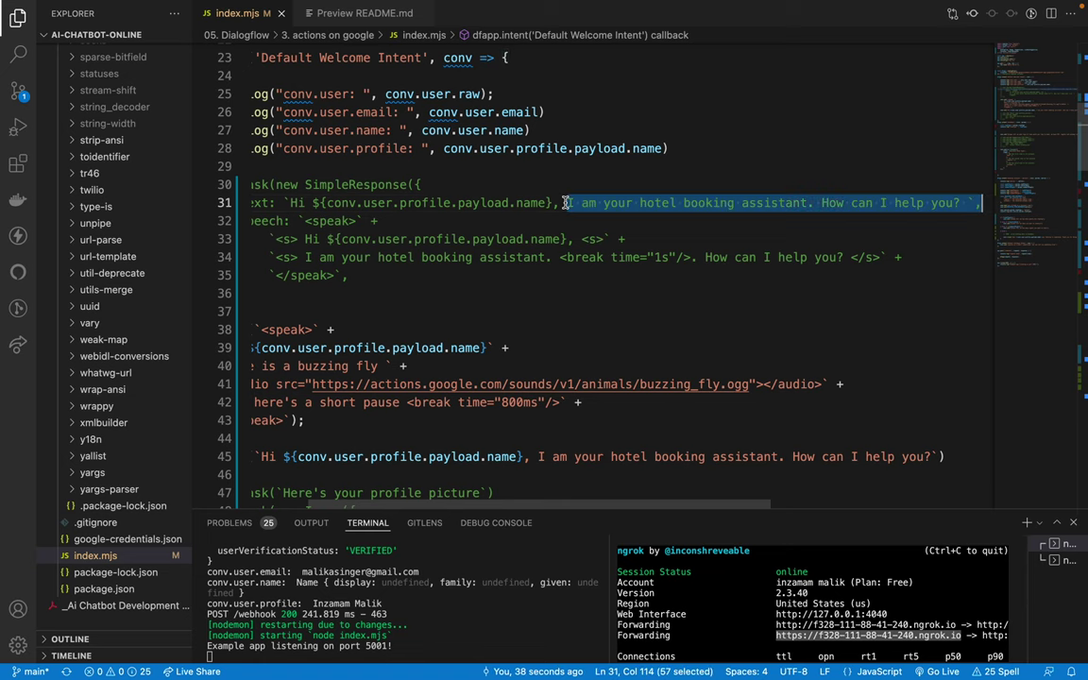
key(Home)
key(Home)
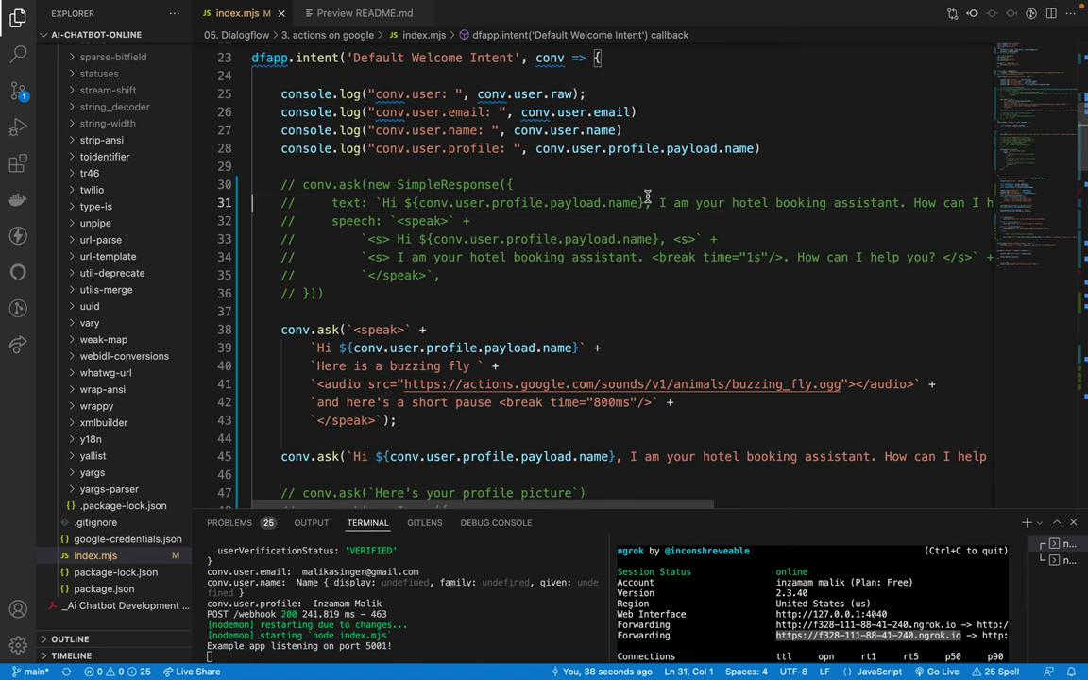
click(659, 202)
key(shift+End)
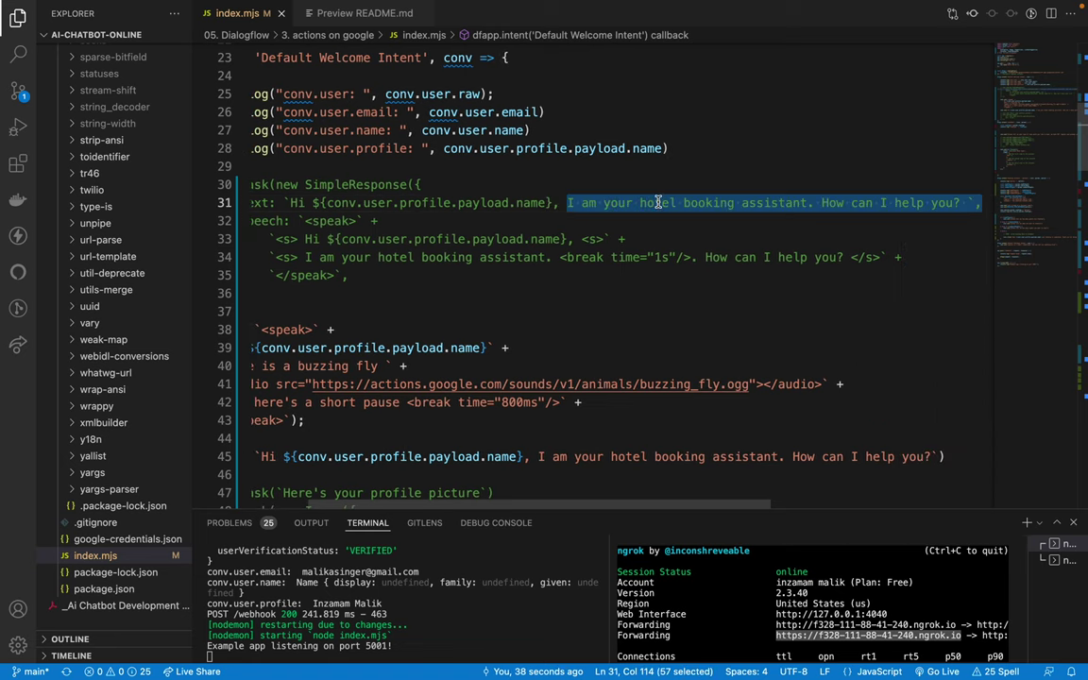
shift+click(961, 202)
key(ctrl+c)
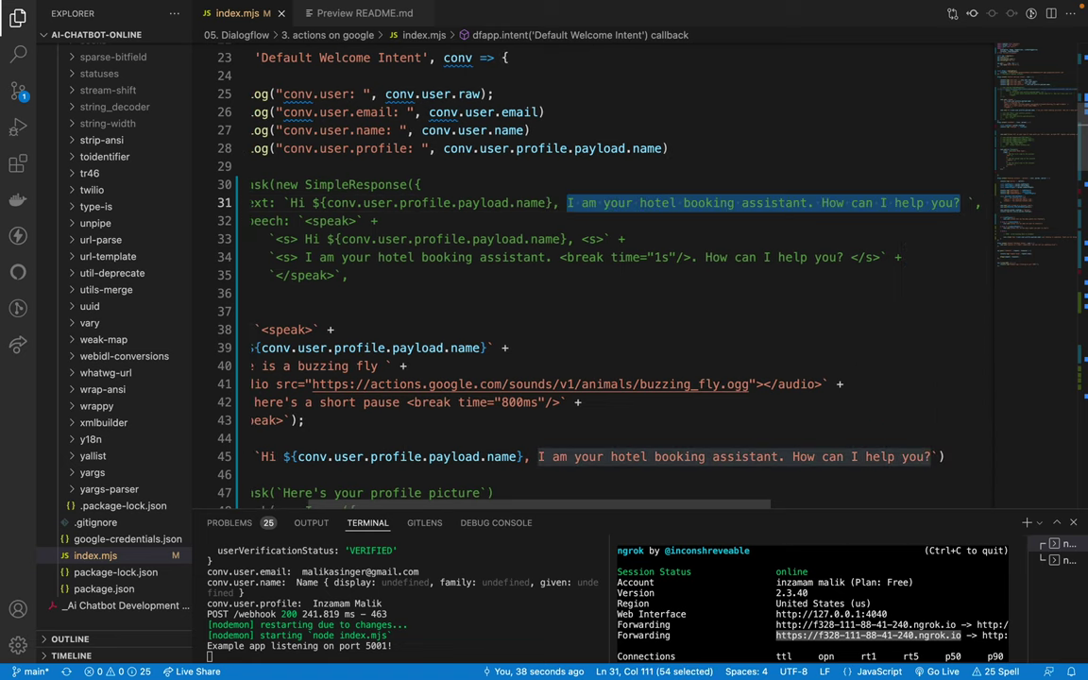
Step: Append a comma and the copied greeting sentence after the name on line 39
click(444, 313)
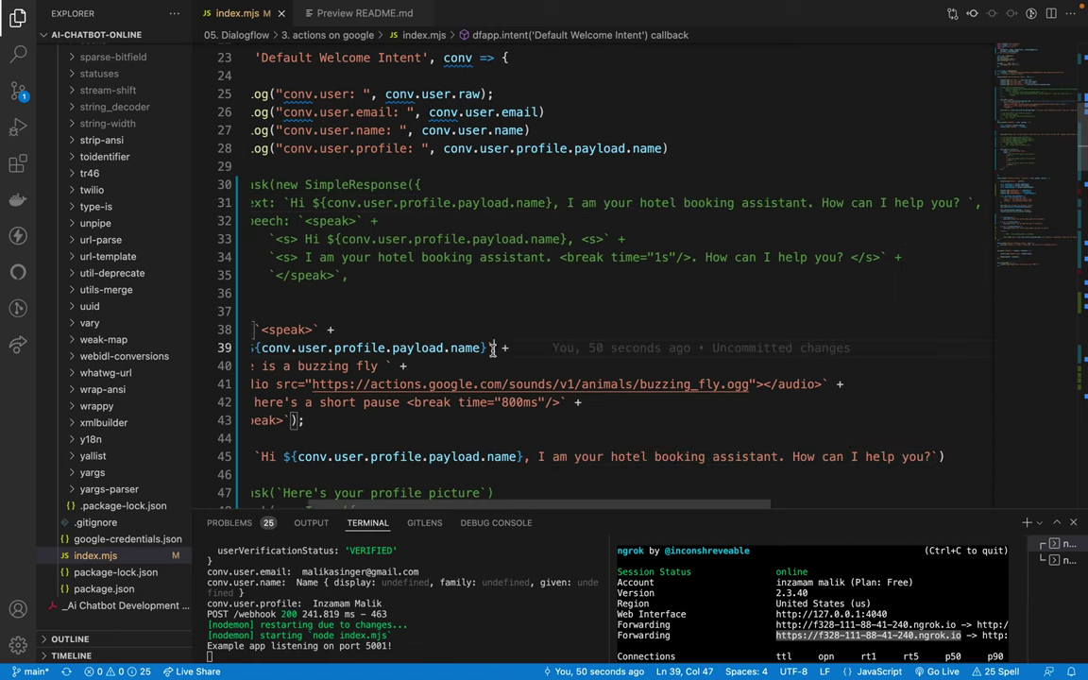
key(Down)
key(Down)
text(,)
key(ctrl+v)
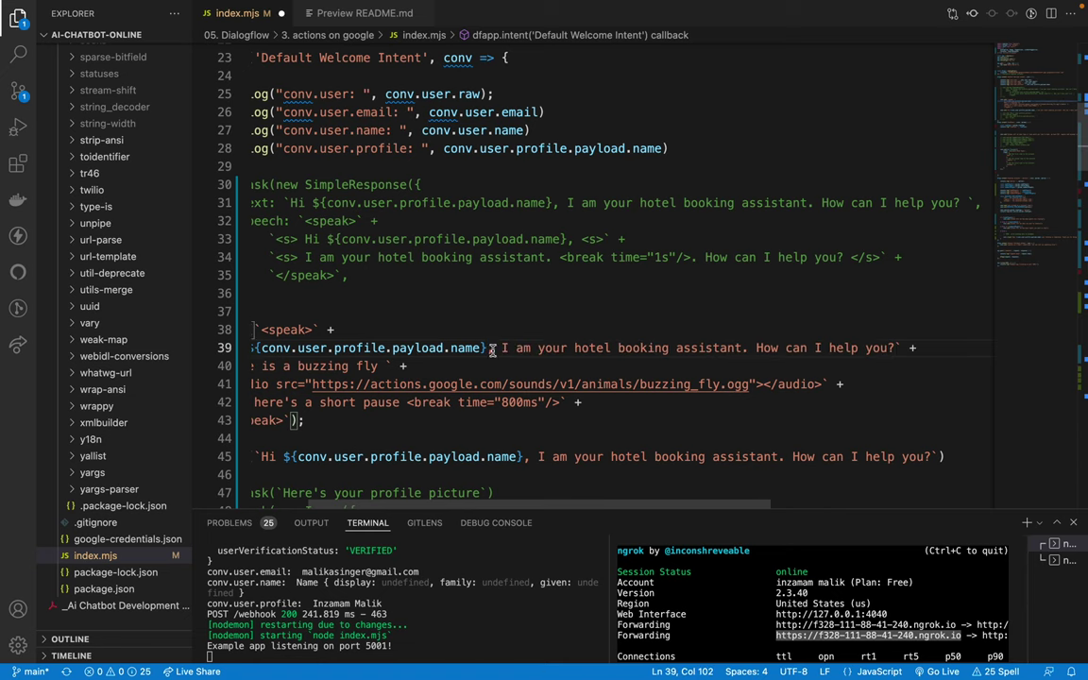
scroll(406, 348, left, 2)
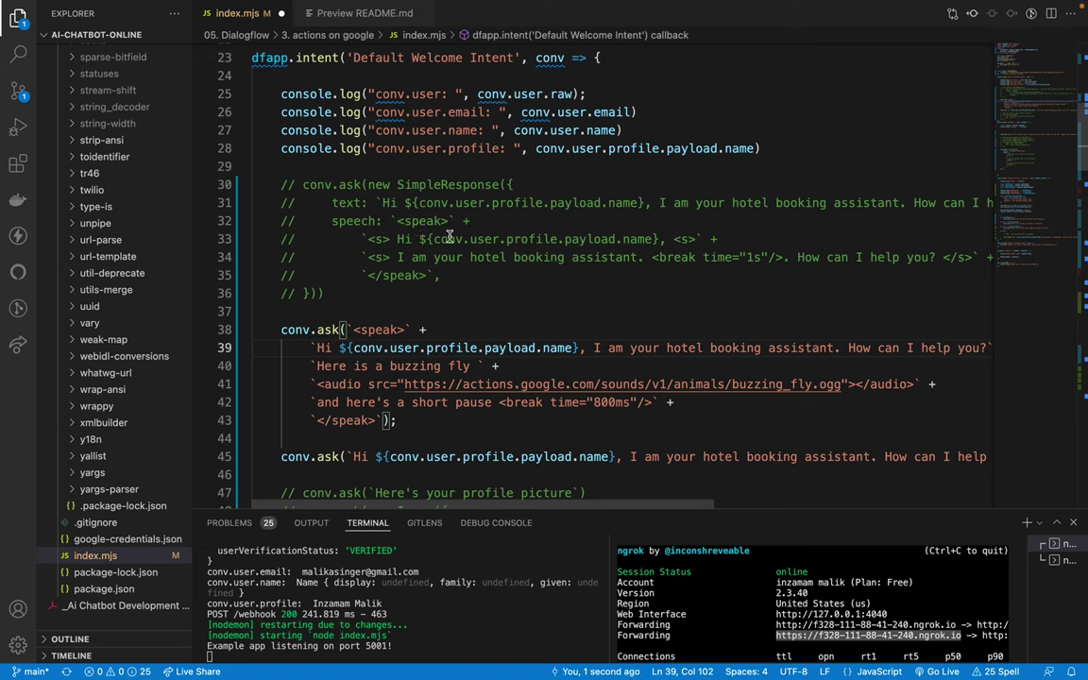
Step: Delete the buzzing fly, audio and 800ms pause lines, then save index.mjs
drag(312, 367, 680, 403)
key(BackSpace)
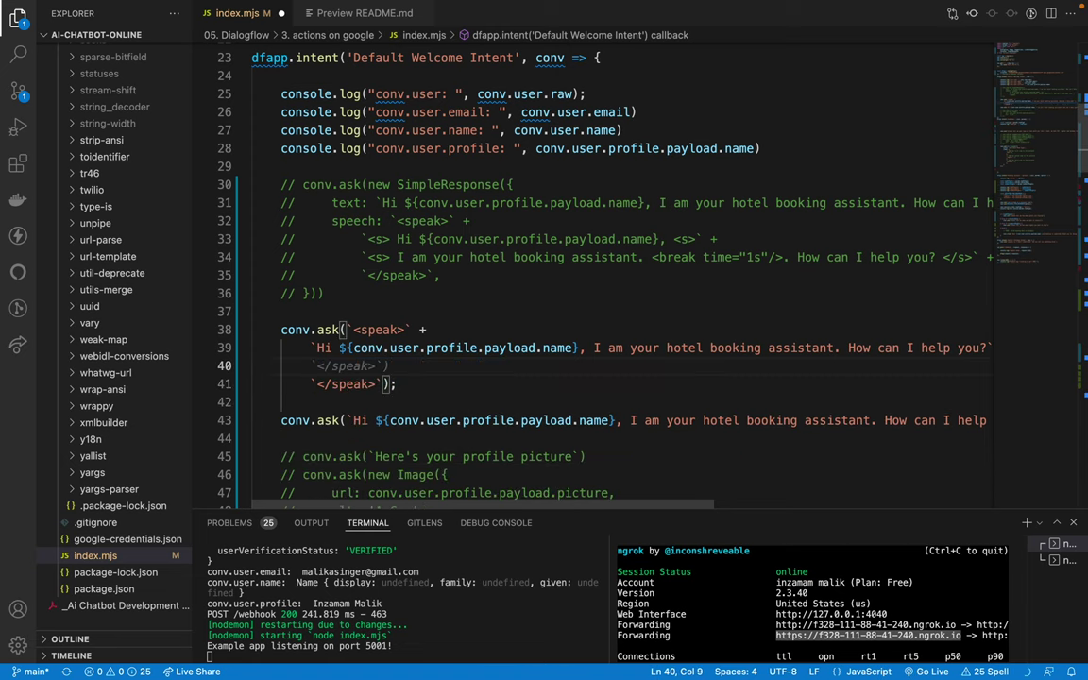
key(BackSpace)
key(BackSpace)
key(BackSpace)
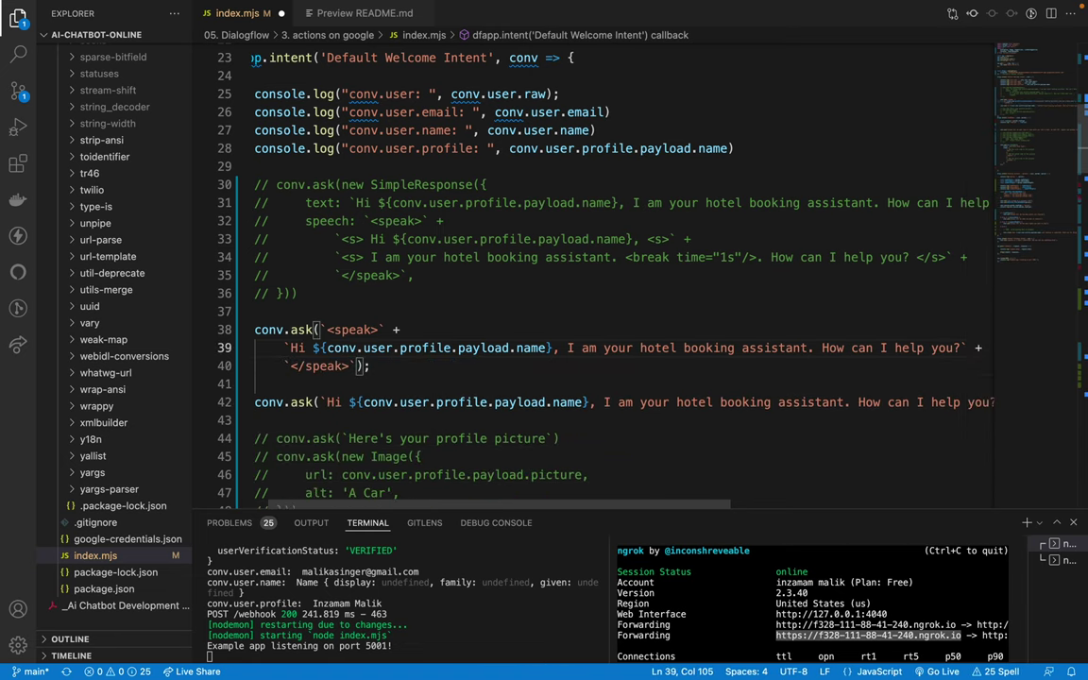
scroll(498, 315, left, 2)
double_click(374, 330)
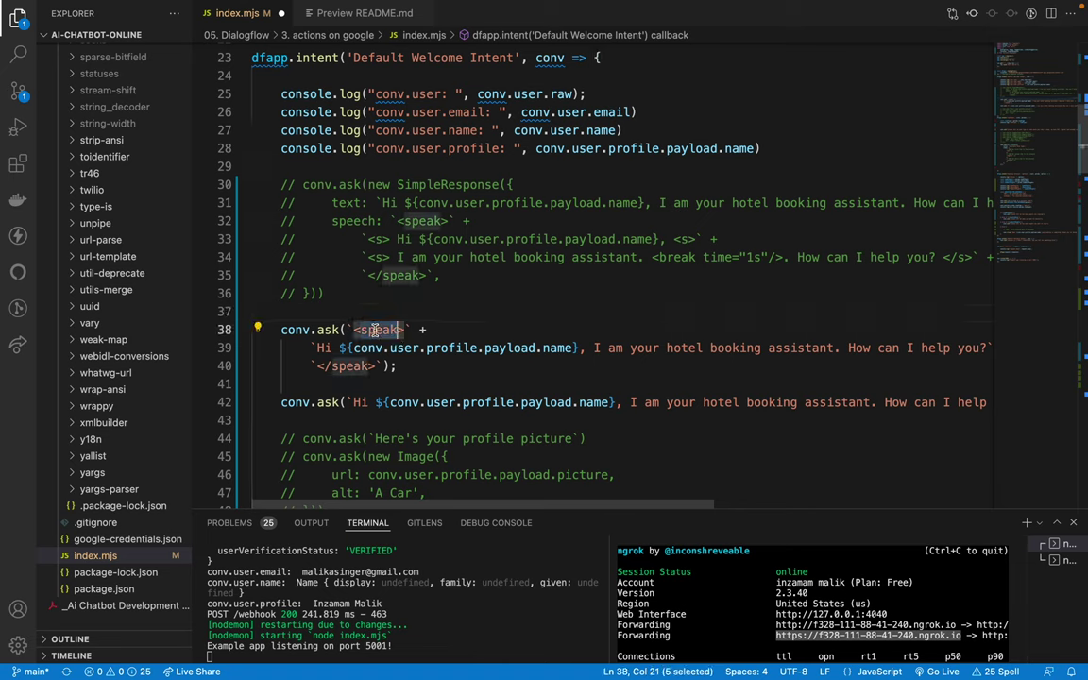
key(Down)
key(Home)
key(ctrl+s)
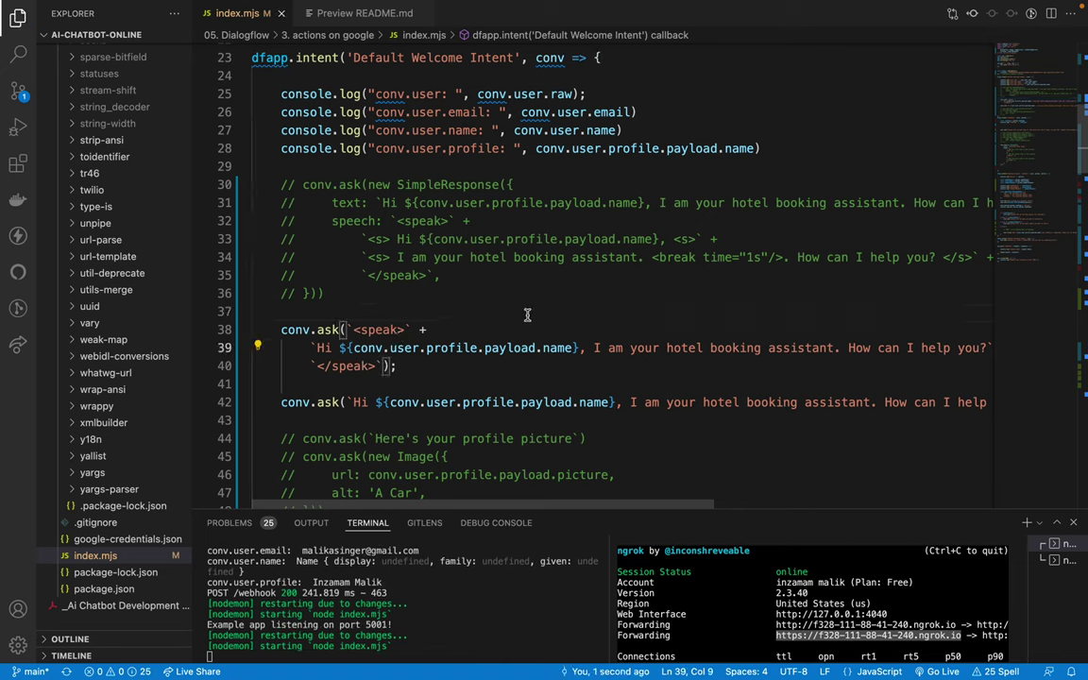
key(super+Tab)
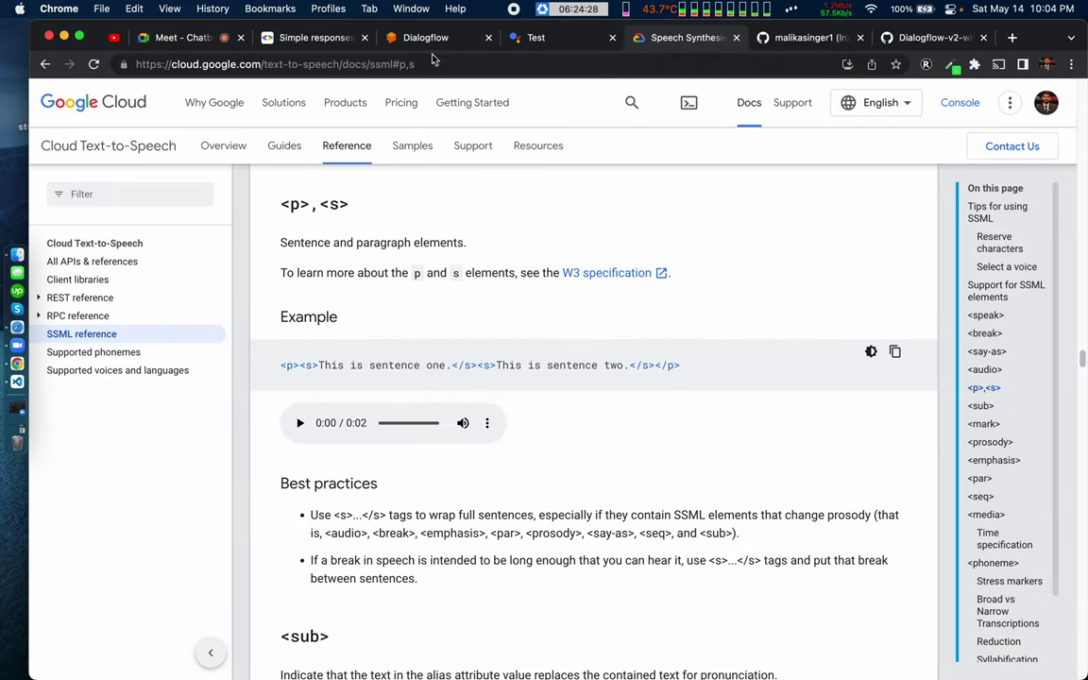
Step: Cancel the running test and start 'Talk to hotel booking' again in the simulator
click(533, 38)
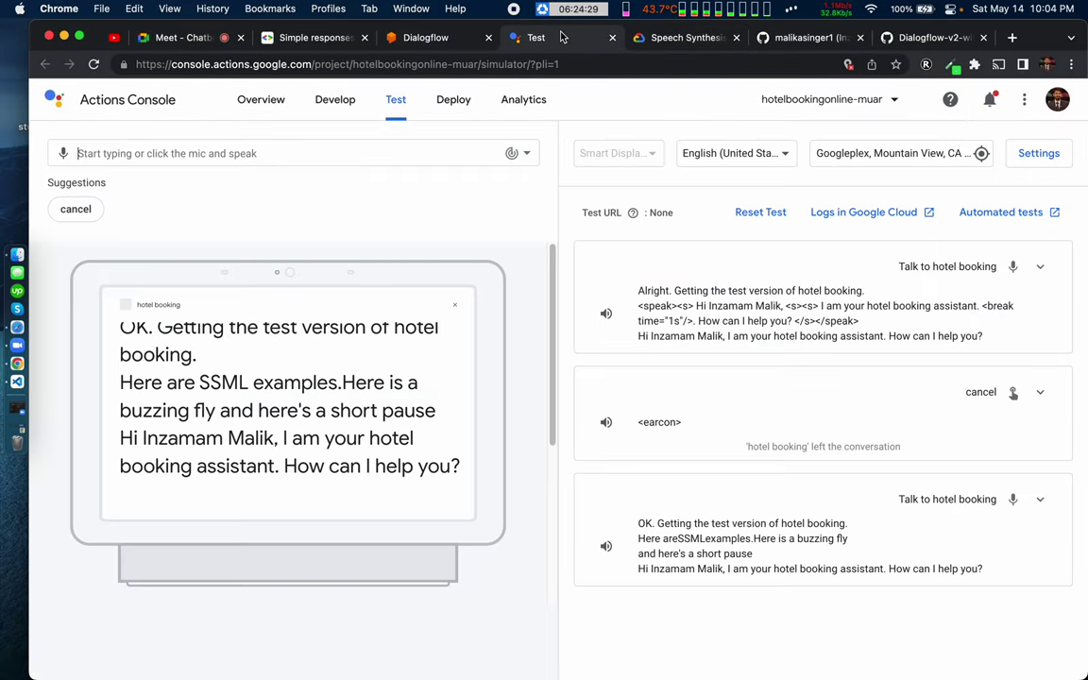
click(76, 210)
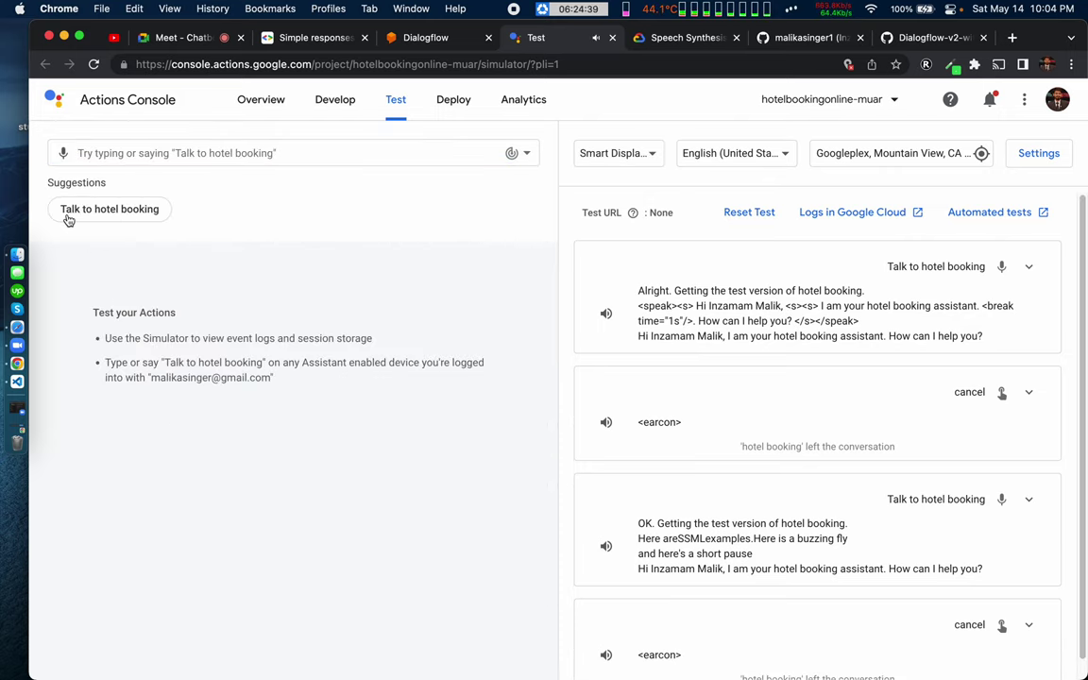
click(70, 213)
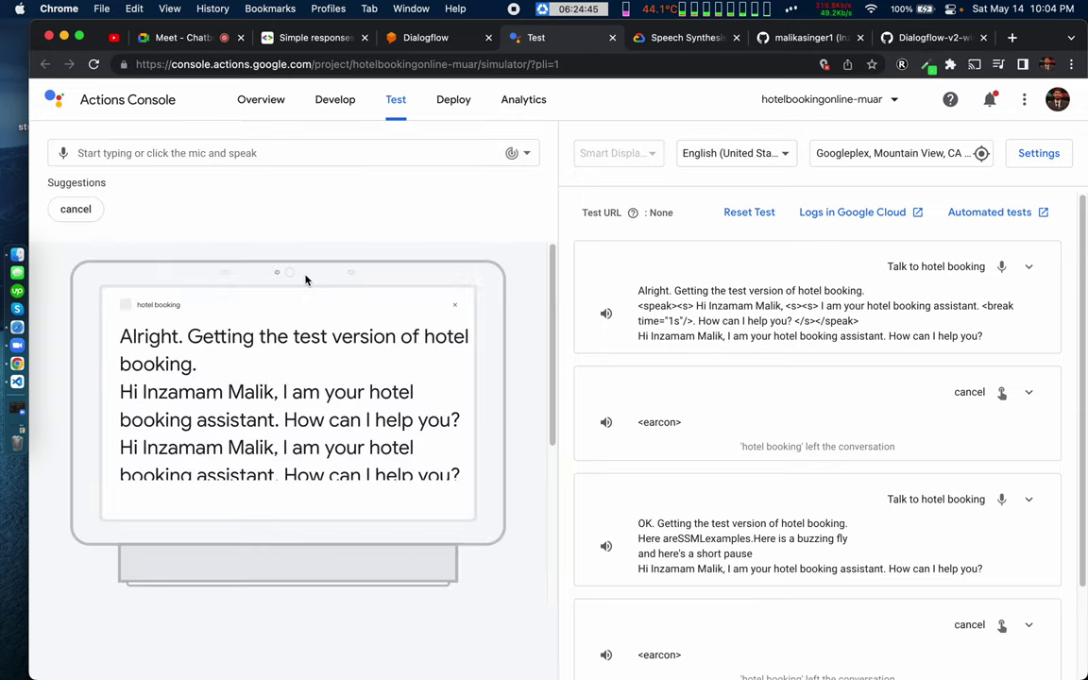
scroll(280, 418, down, 1)
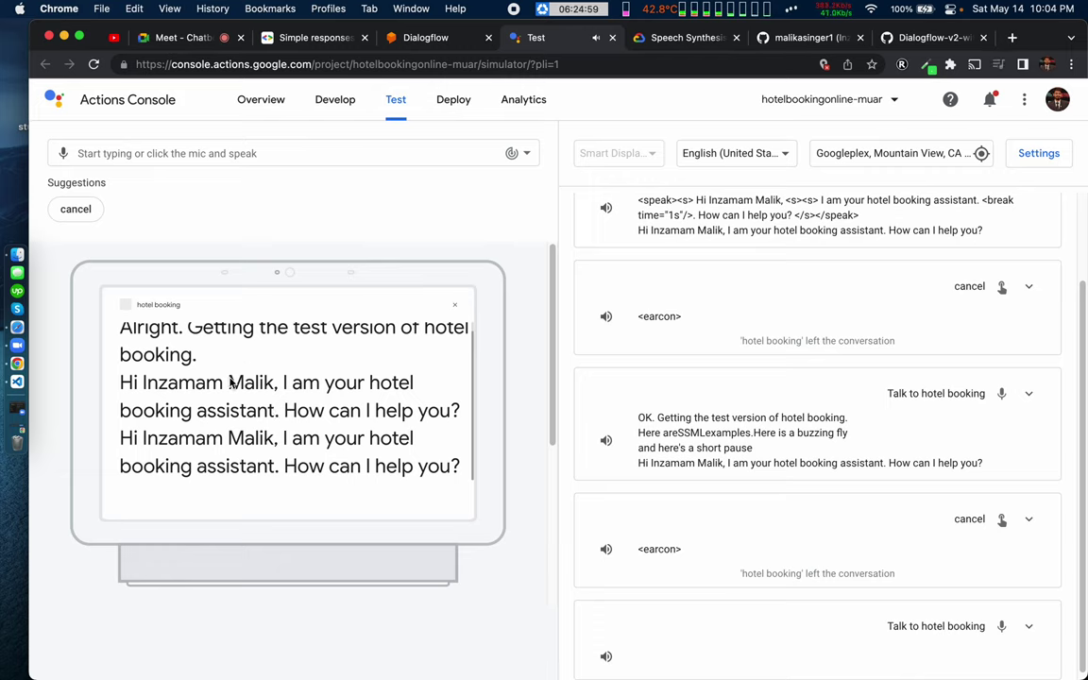
key(ctrl+Right)
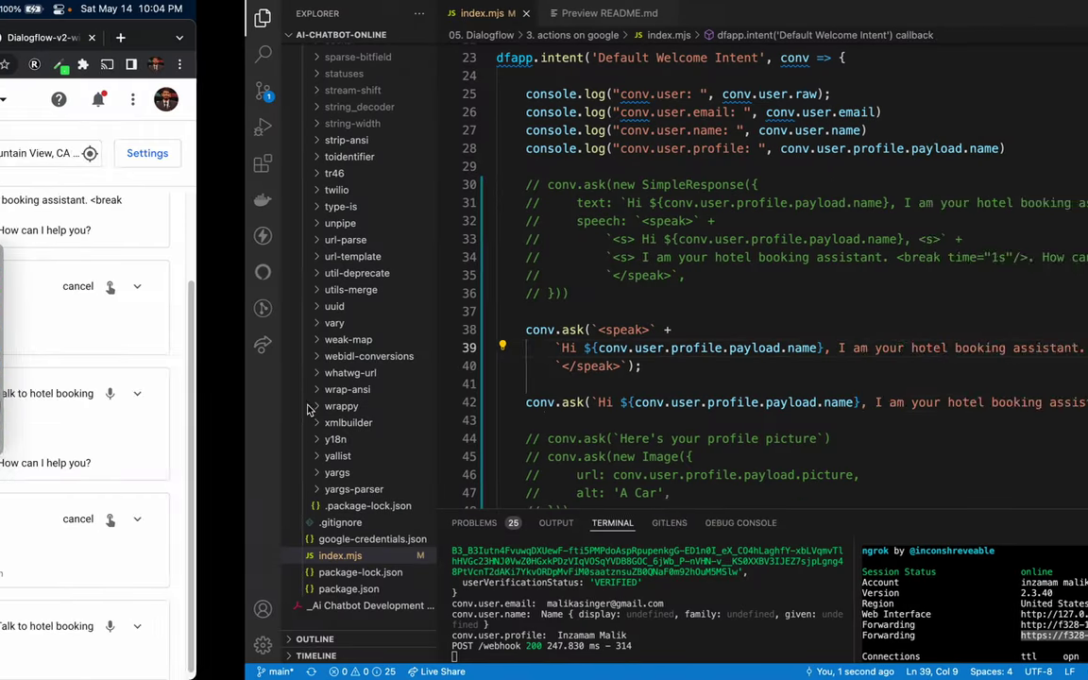
drag(299, 173, 313, 282)
click(312, 283)
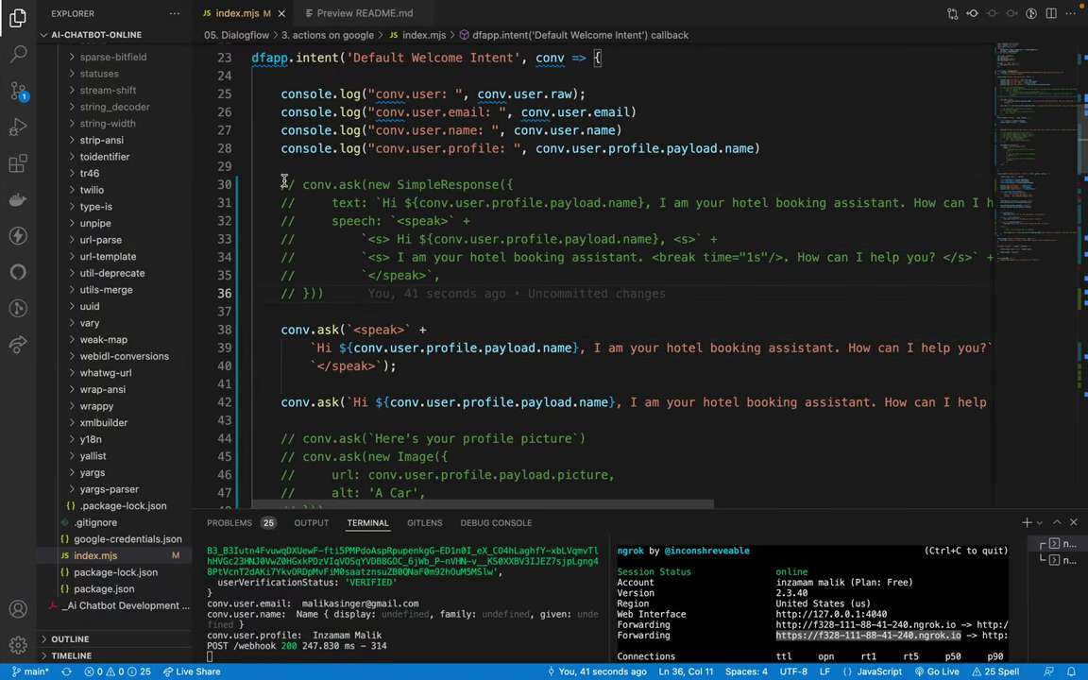
drag(253, 184, 433, 304)
click(442, 314)
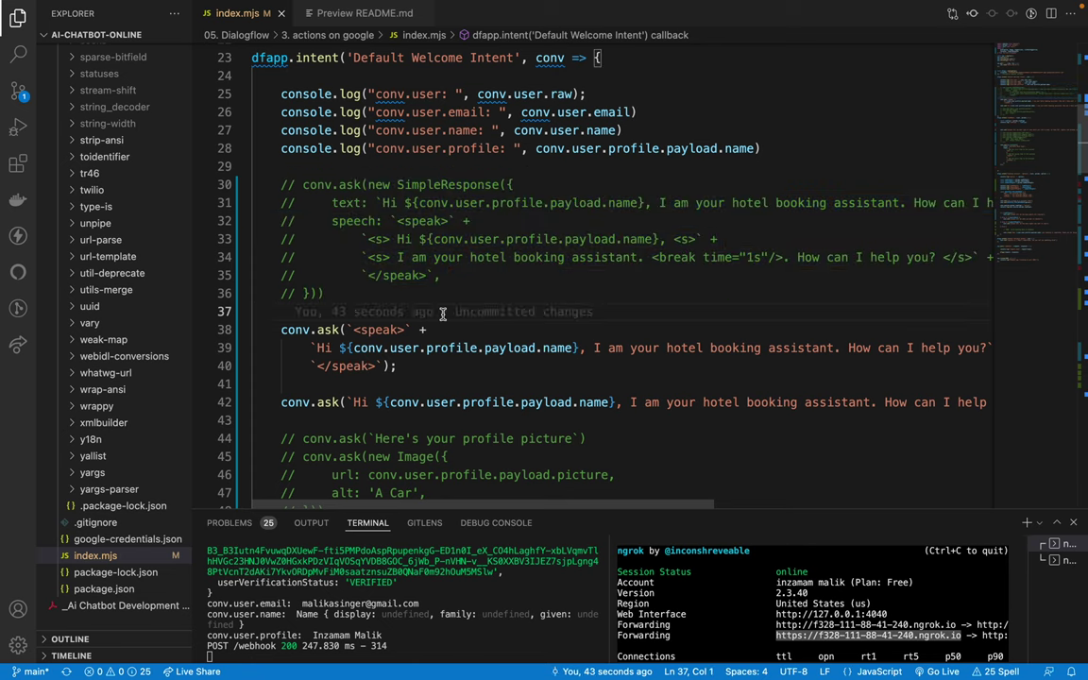
drag(412, 202, 631, 202)
click(631, 202)
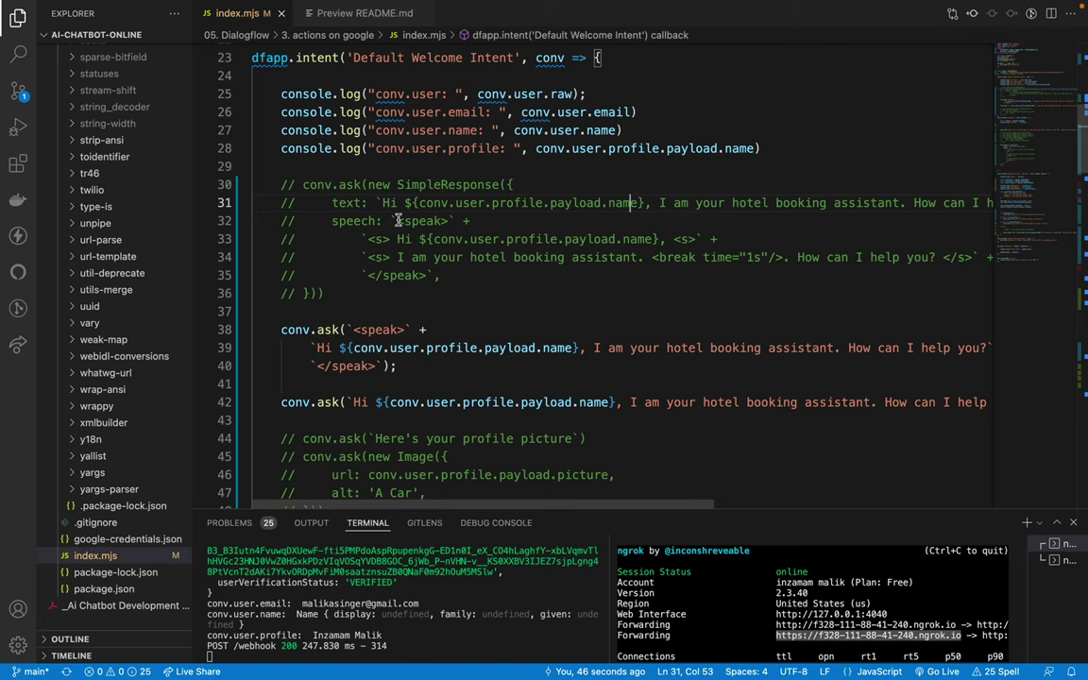
key(ctrl+Left)
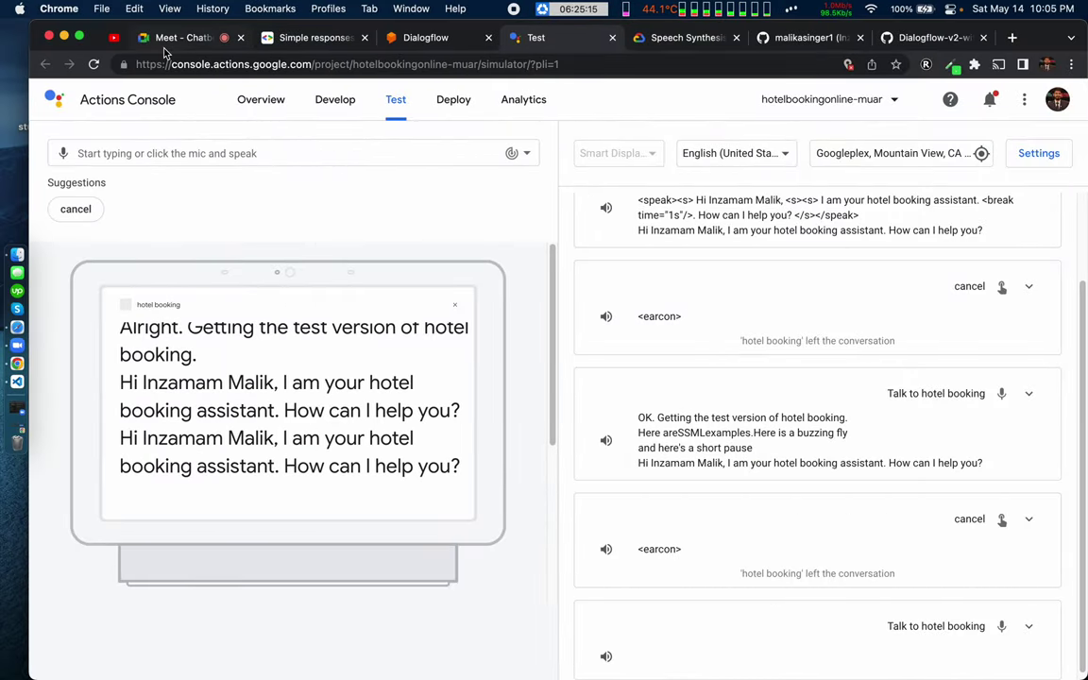
click(166, 38)
click(704, 164)
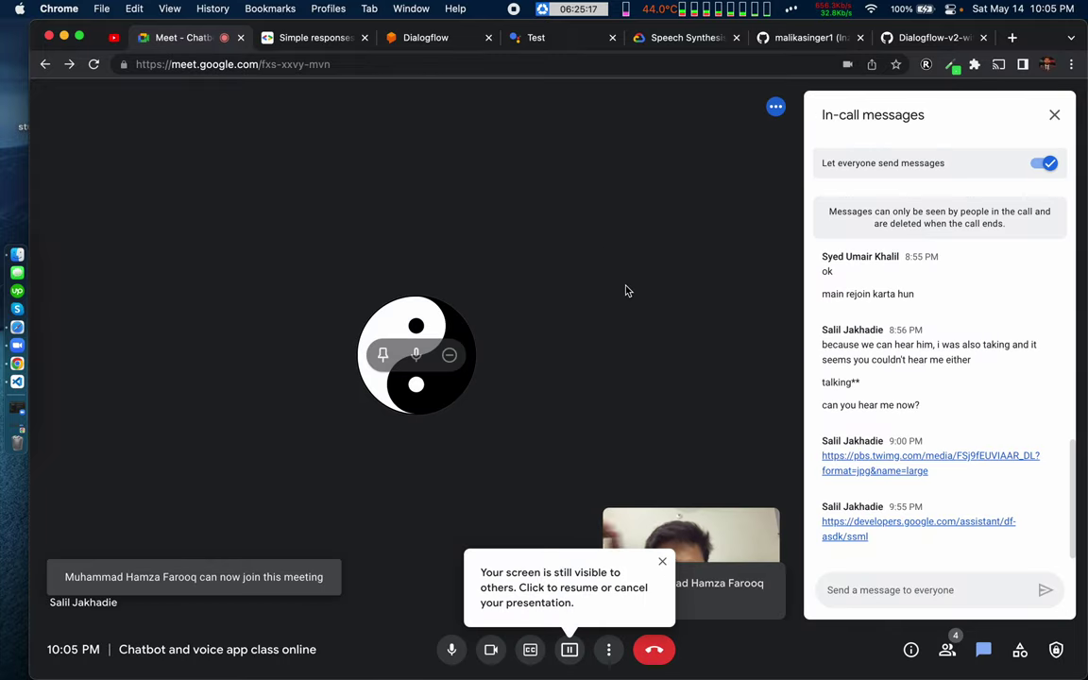
key(ctrl+Right)
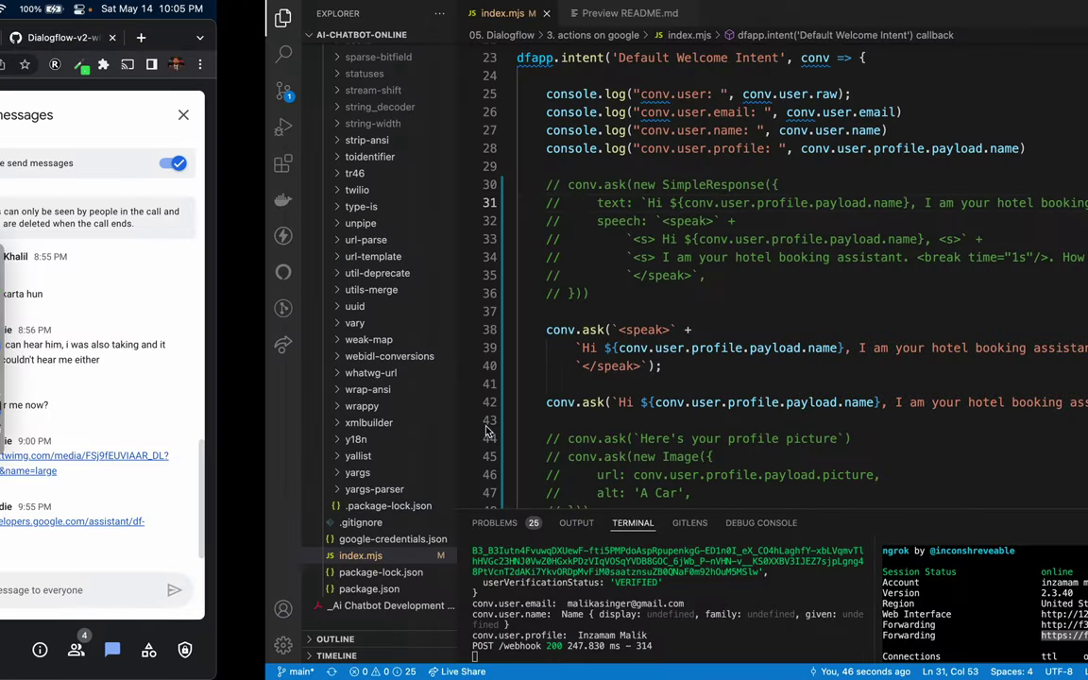
key(ctrl+Left)
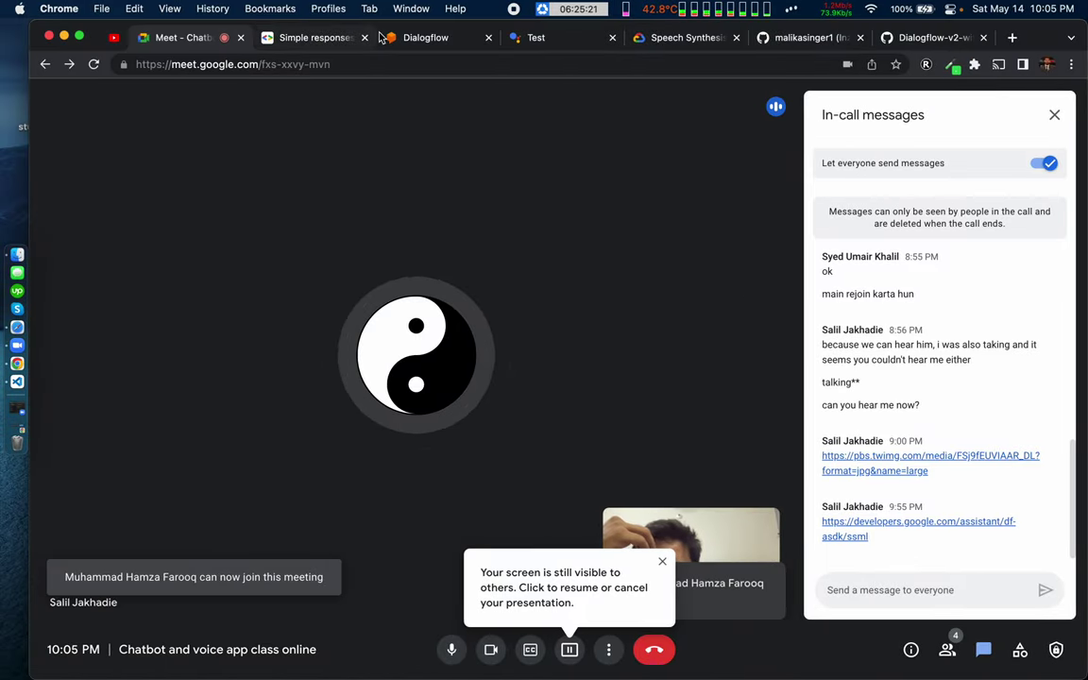
click(340, 38)
key(ctrl+Right)
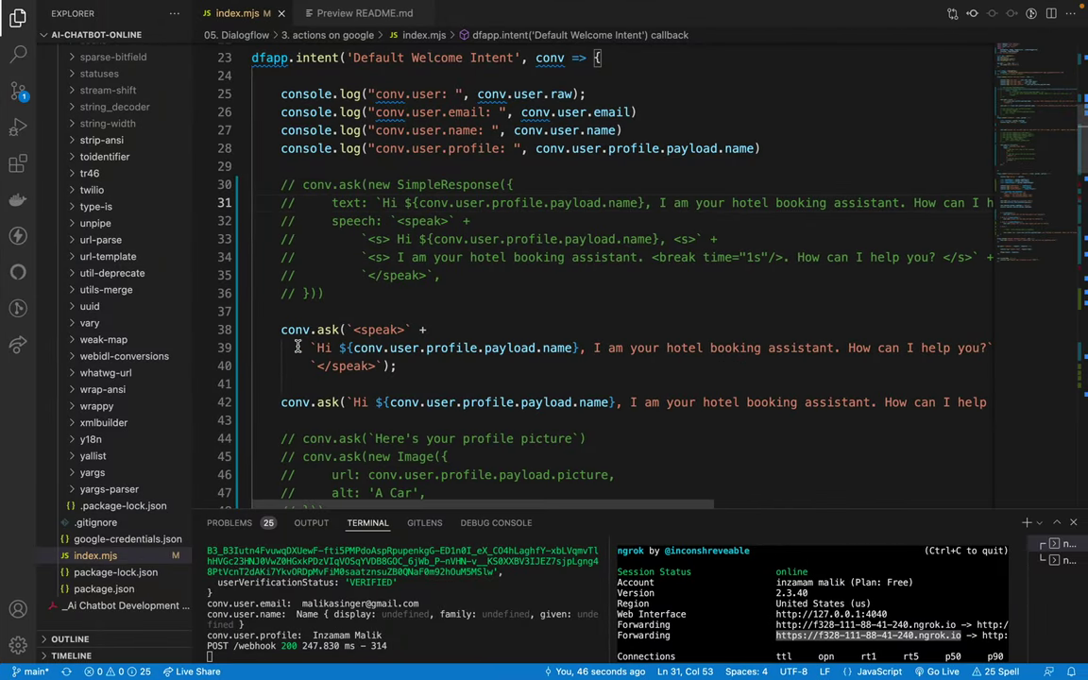
Step: Move the SSML speak greeting out of conv.ask and over the commented speech lines
drag(296, 329, 436, 349)
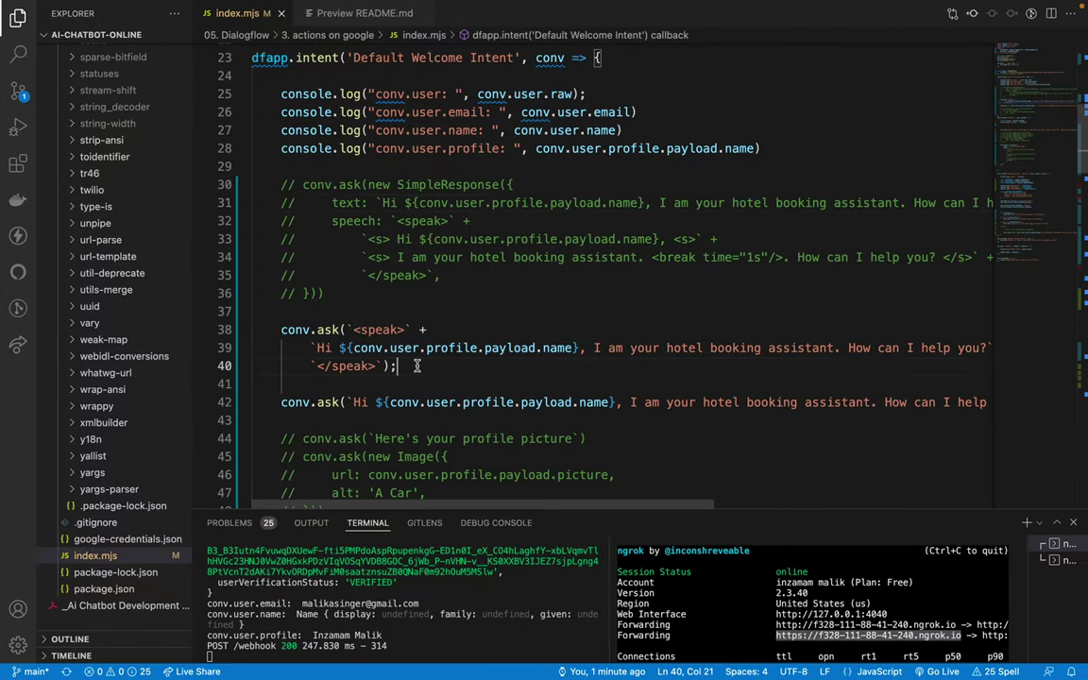
drag(296, 329, 413, 359)
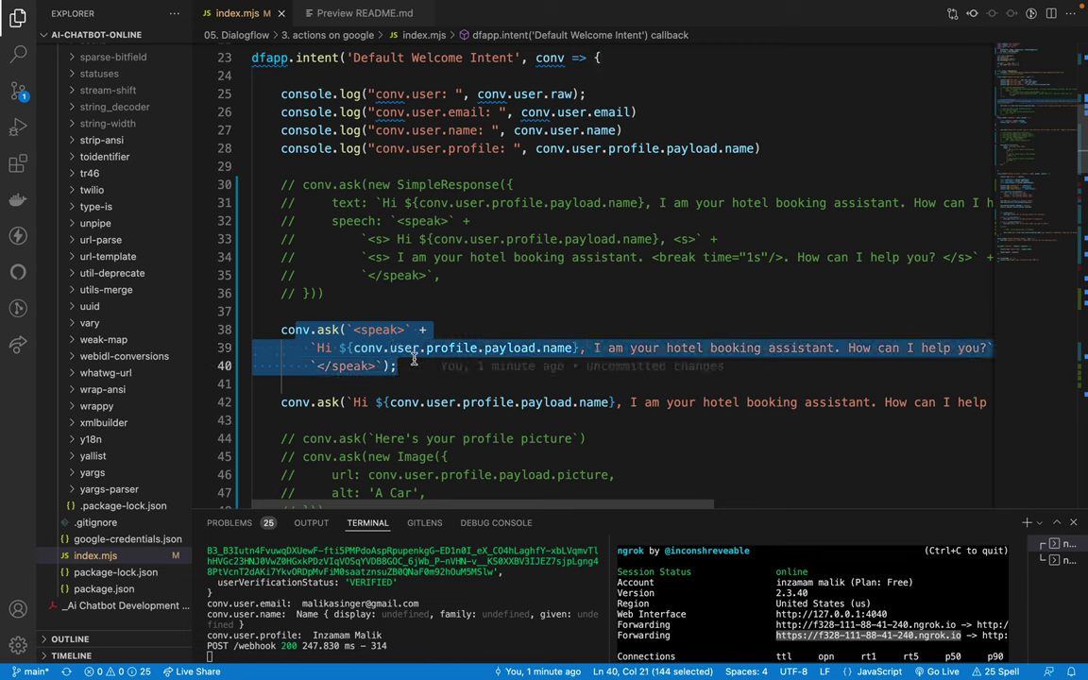
double_click(323, 402)
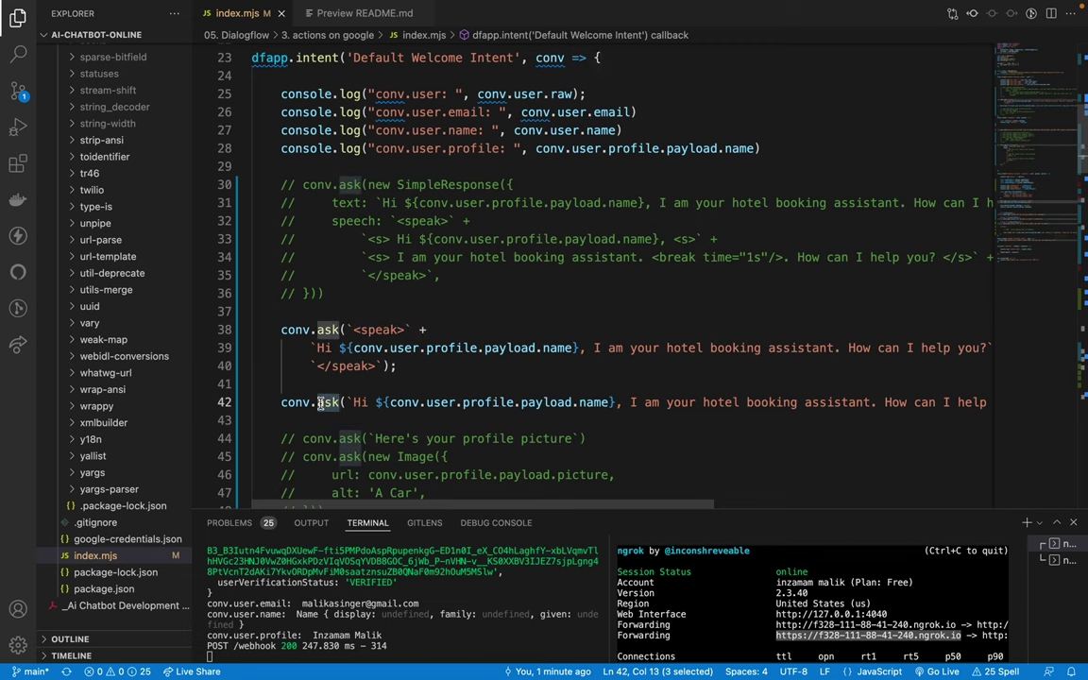
triple_click(321, 402)
click(333, 384)
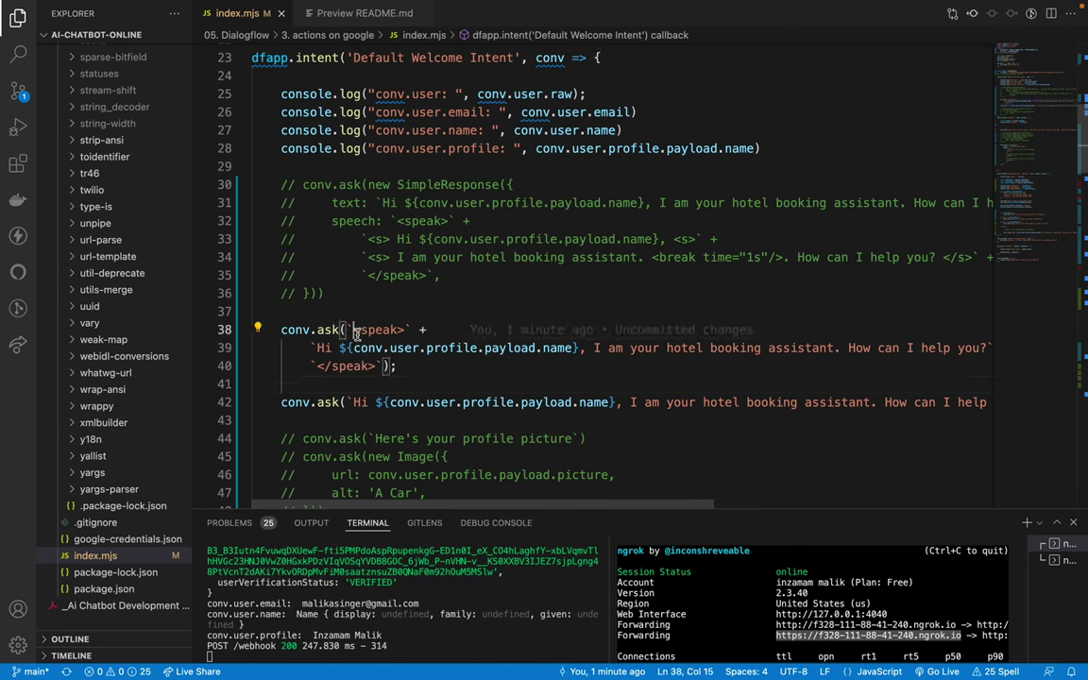
drag(351, 329, 378, 364)
key(super+c)
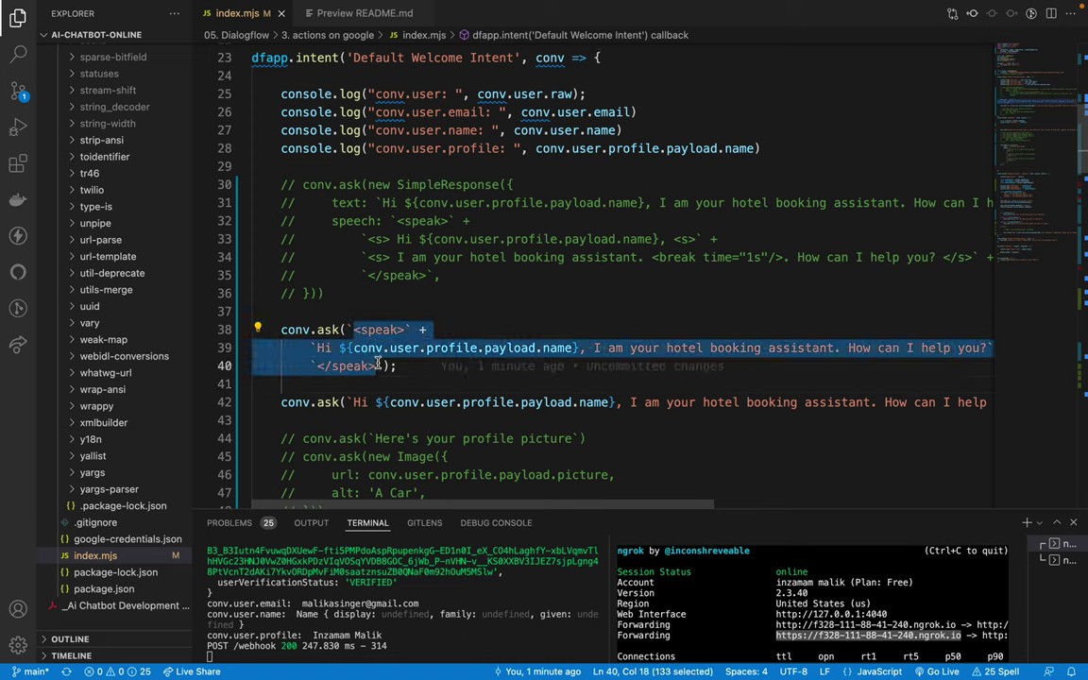
key(BackSpace)
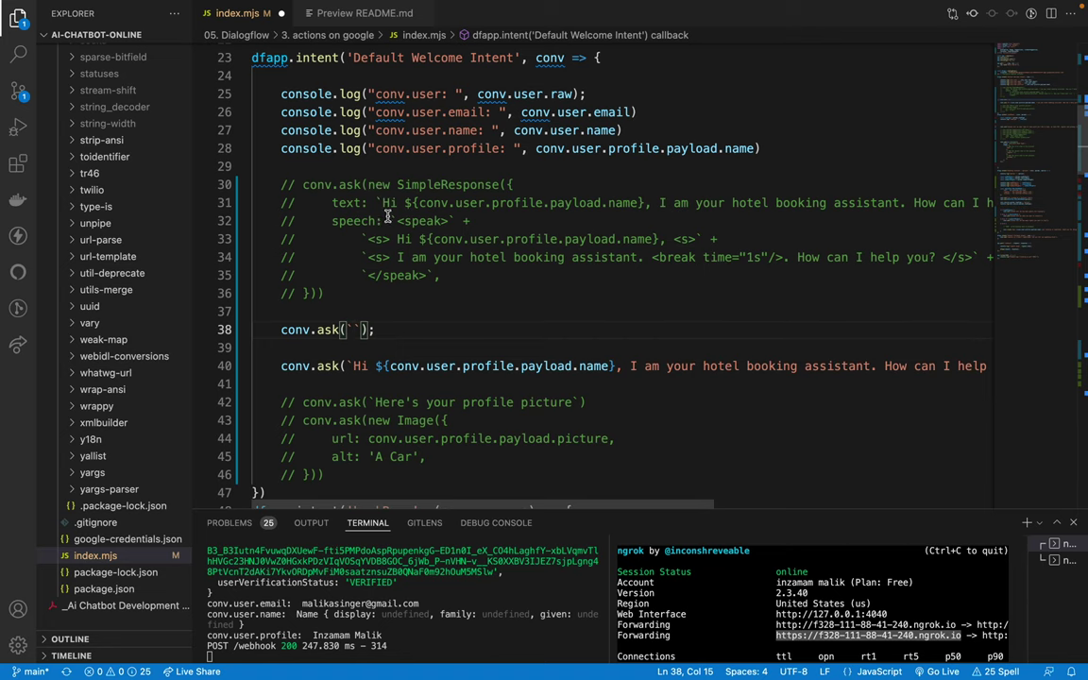
drag(390, 220, 433, 273)
key(super+v)
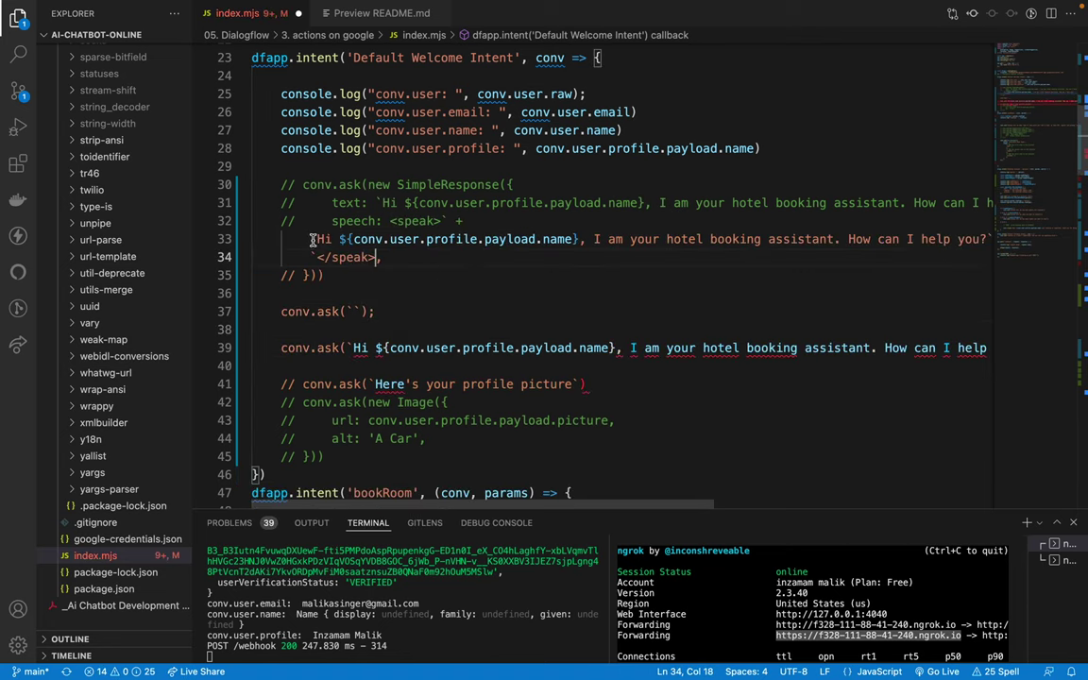
Step: Uncomment the SimpleResponse opening, text, speech and closing lines, then save index.mjs
click(292, 222)
key(super+slash)
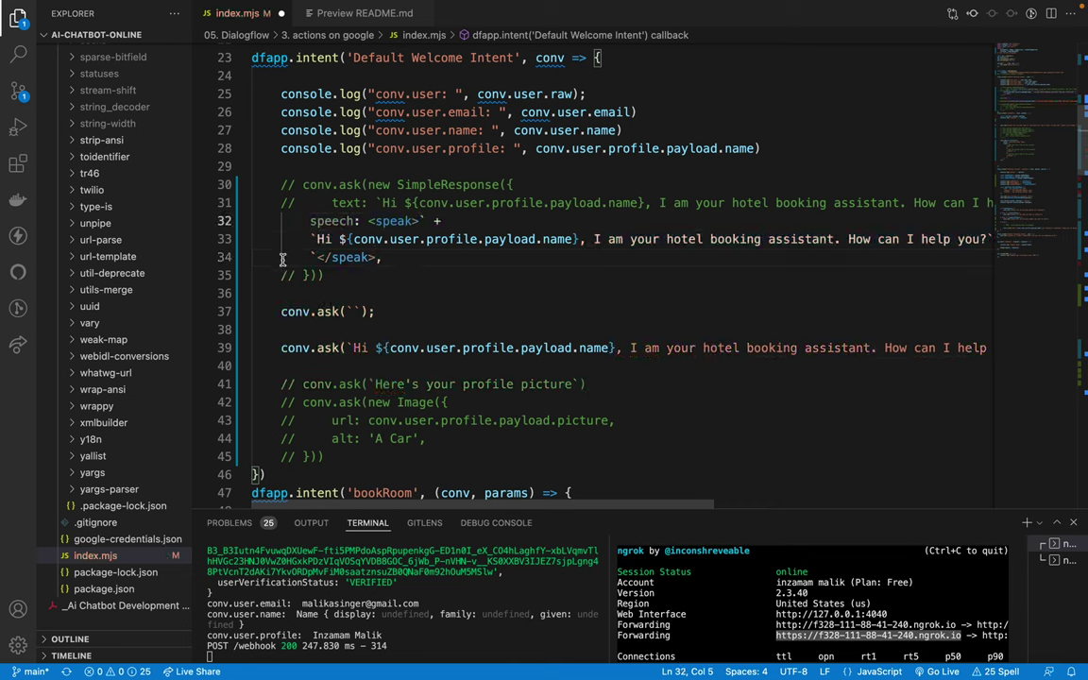
click(293, 274)
key(super+slash)
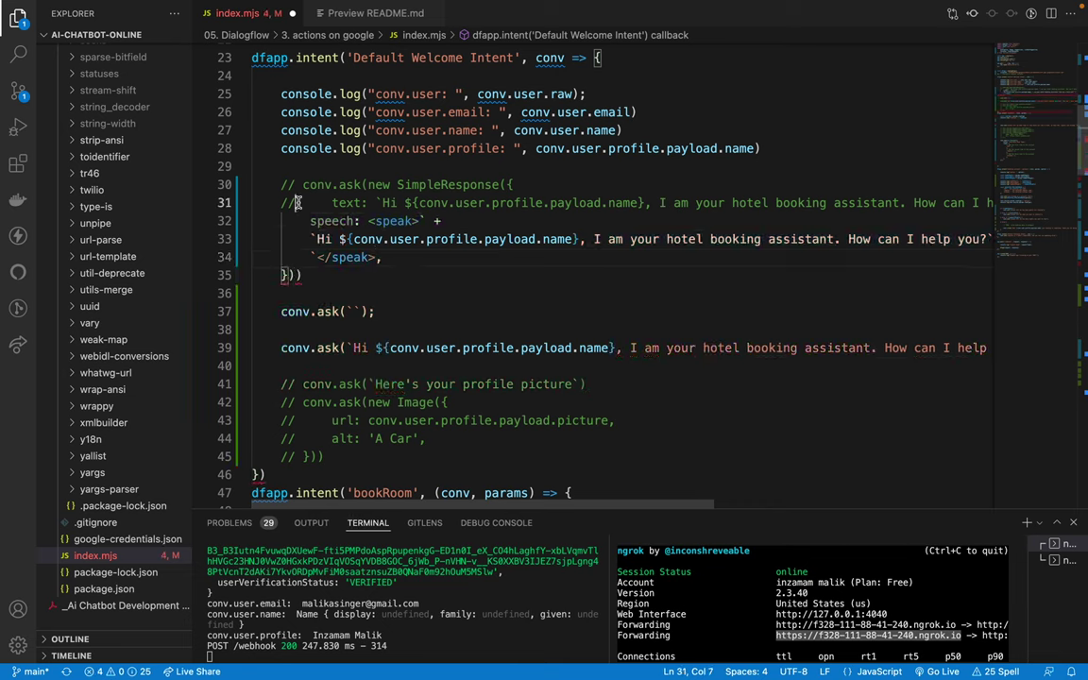
click(273, 202)
key(super+slash)
click(304, 185)
key(super+slash)
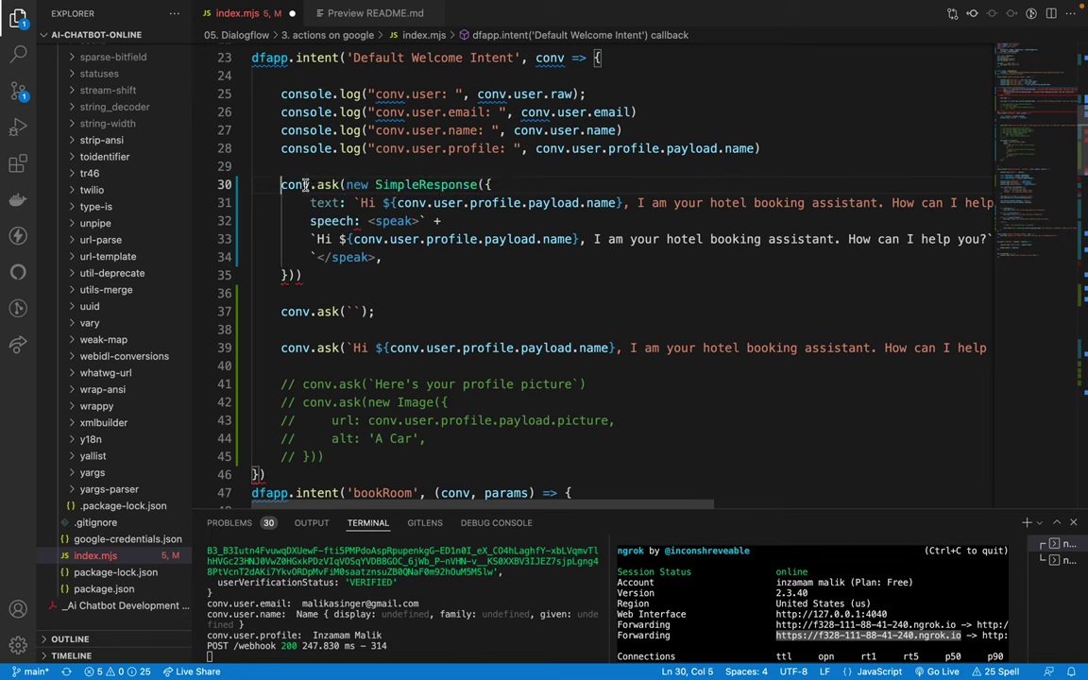
key(super+s)
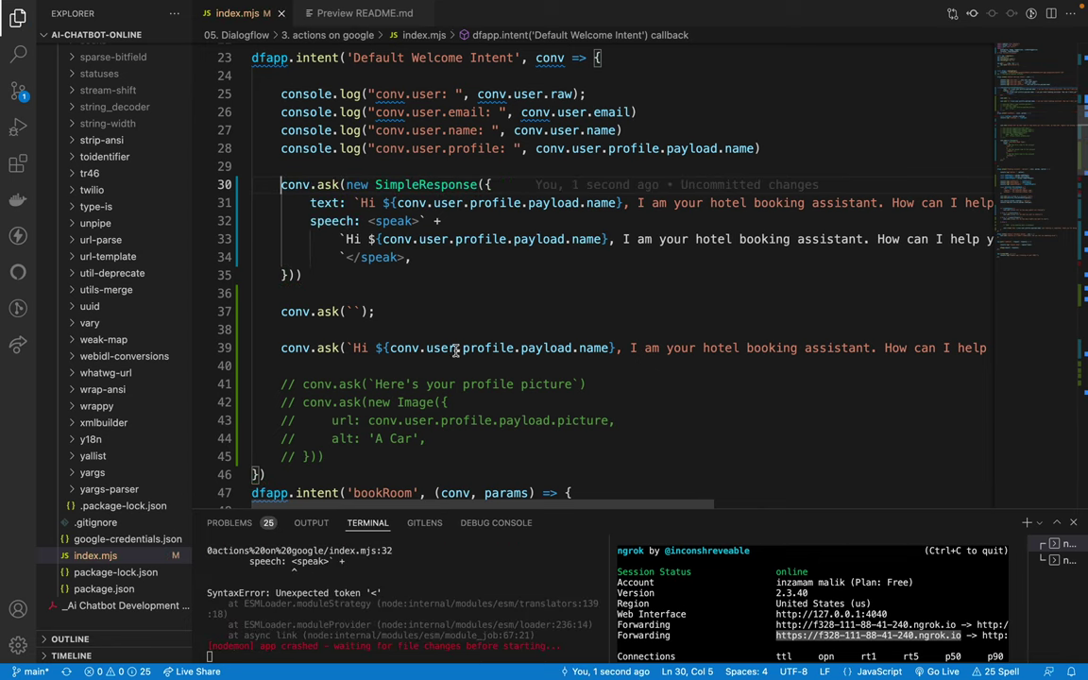
Step: Add a backtick before <speak> and insert 'this is speech ' before Hi, then save
click(370, 220)
text(`)
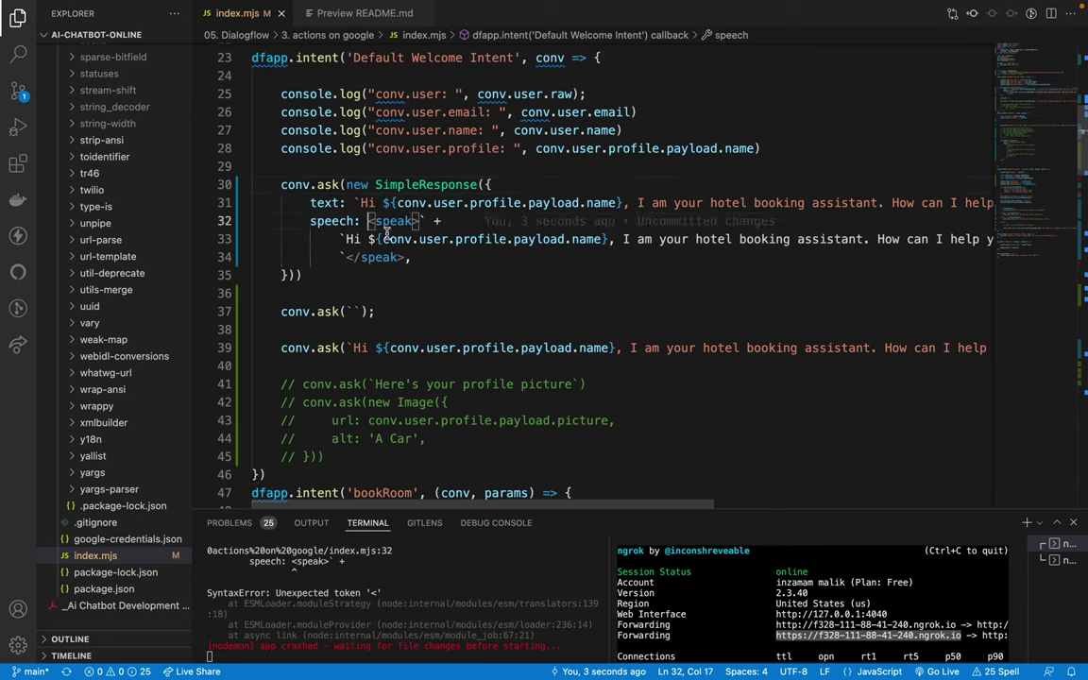
click(475, 268)
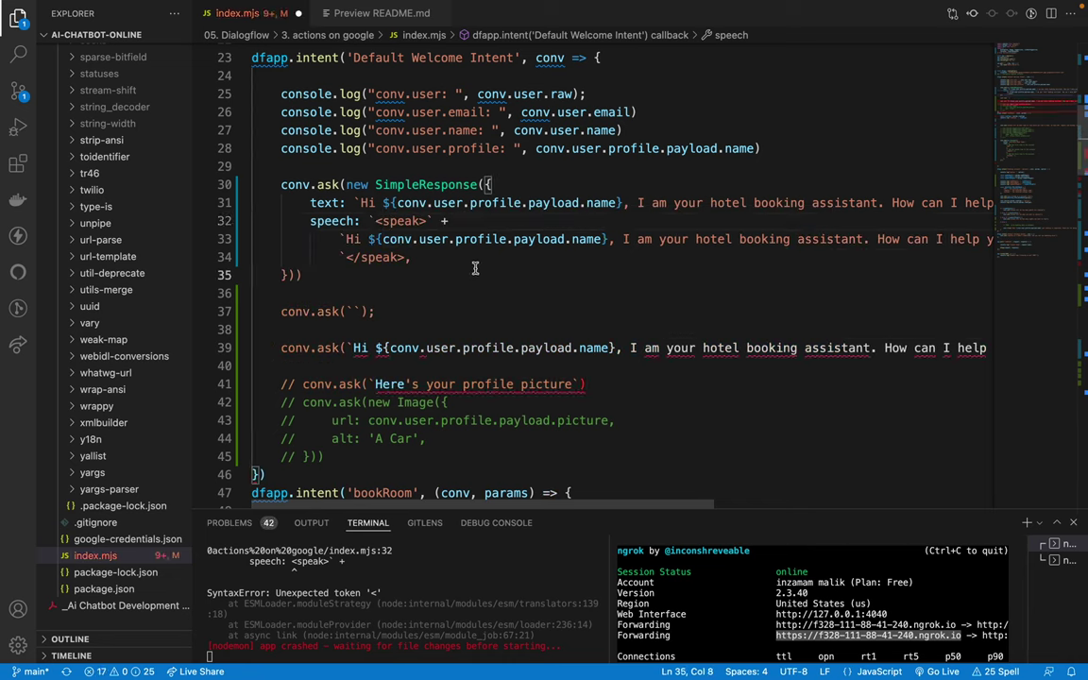
drag(315, 202, 515, 210)
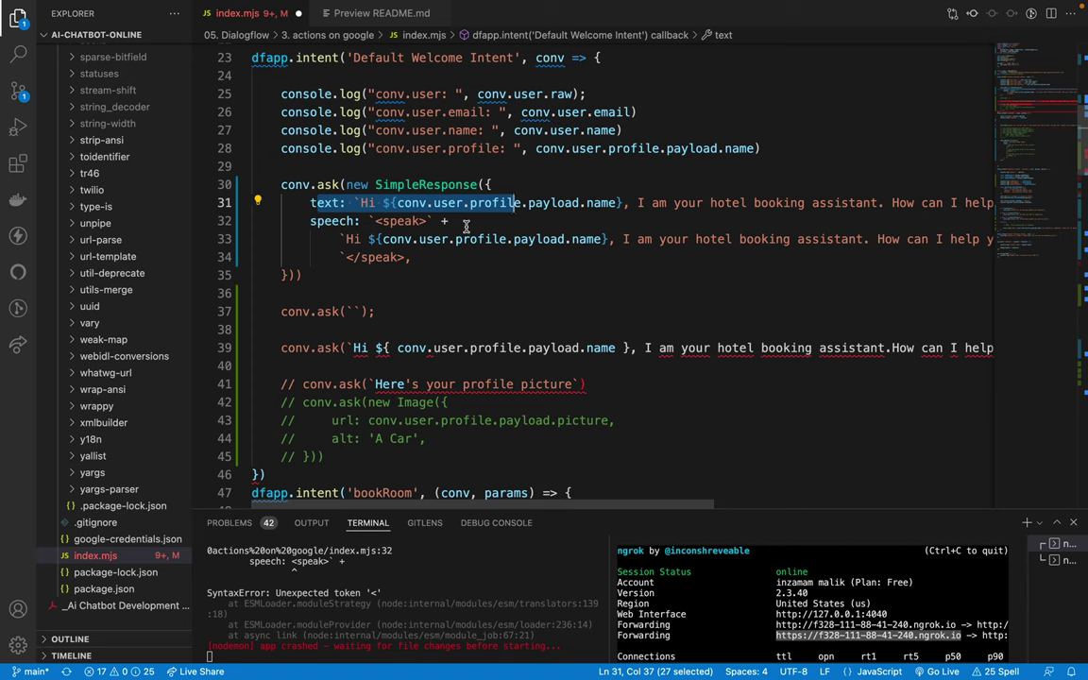
drag(310, 220, 416, 257)
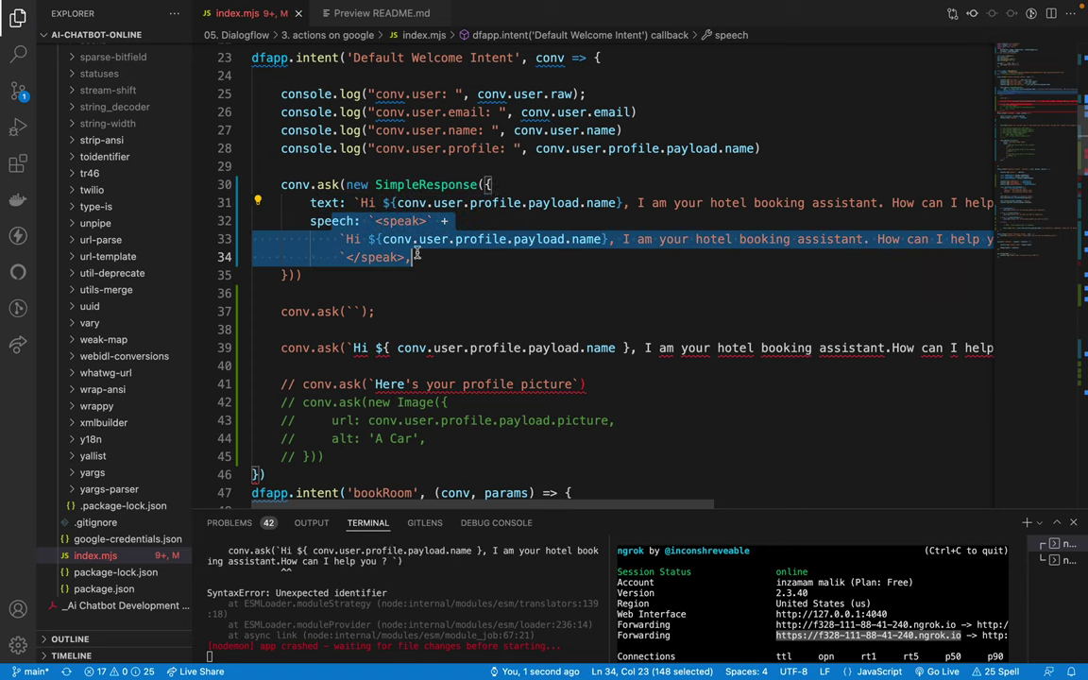
click(417, 255)
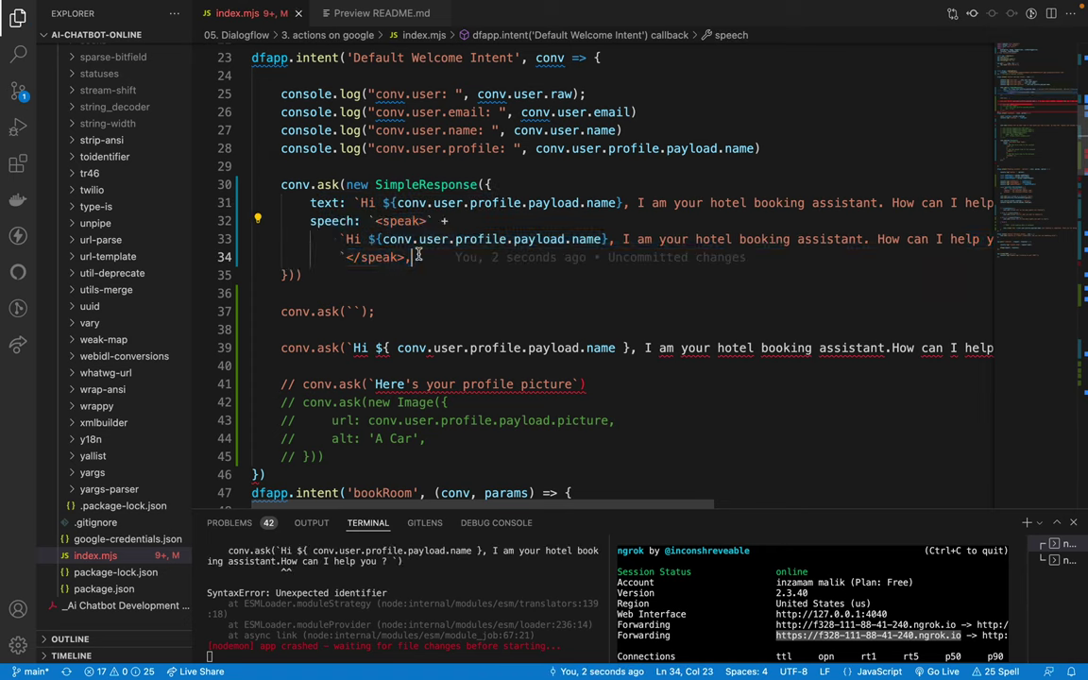
click(345, 239)
text(this is)
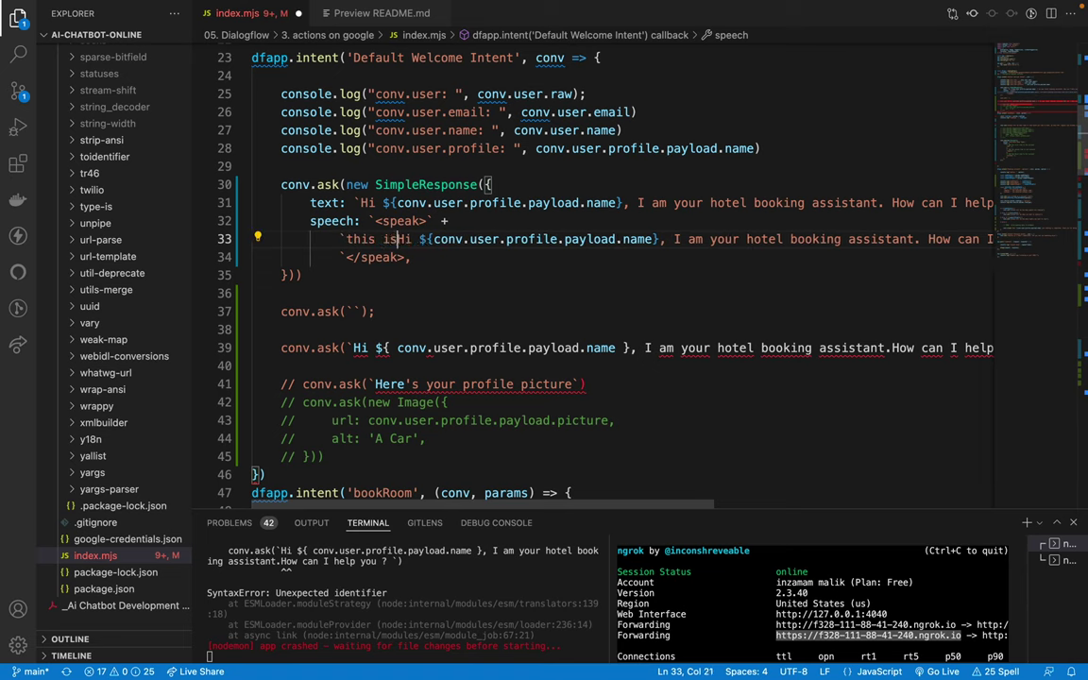
text( speech)
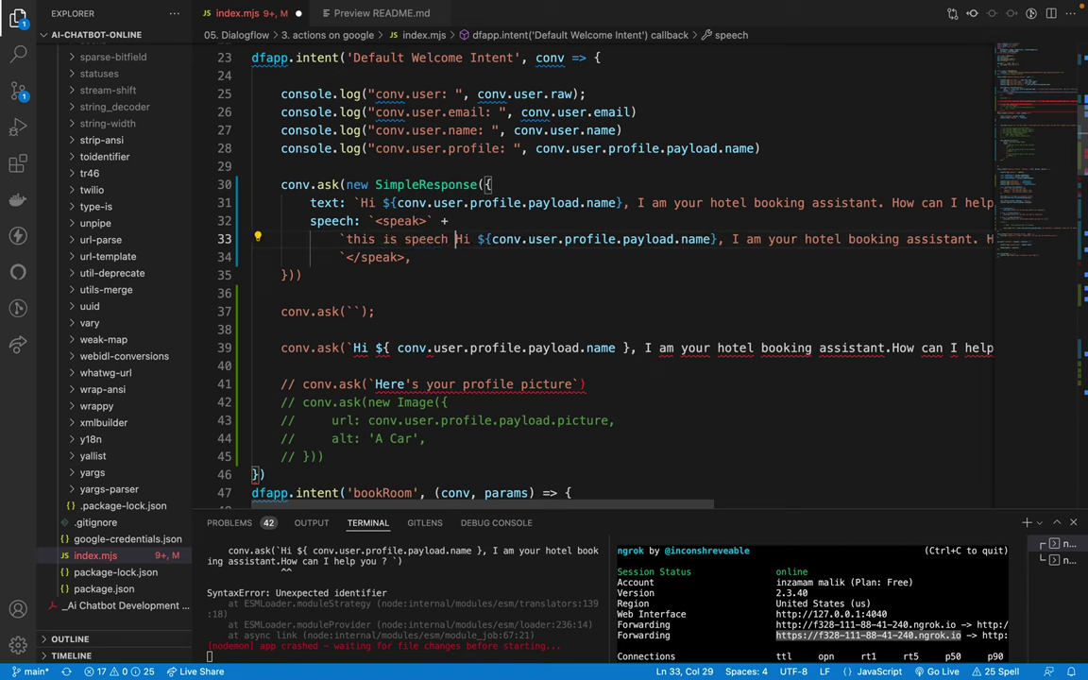
key(ctrl+s)
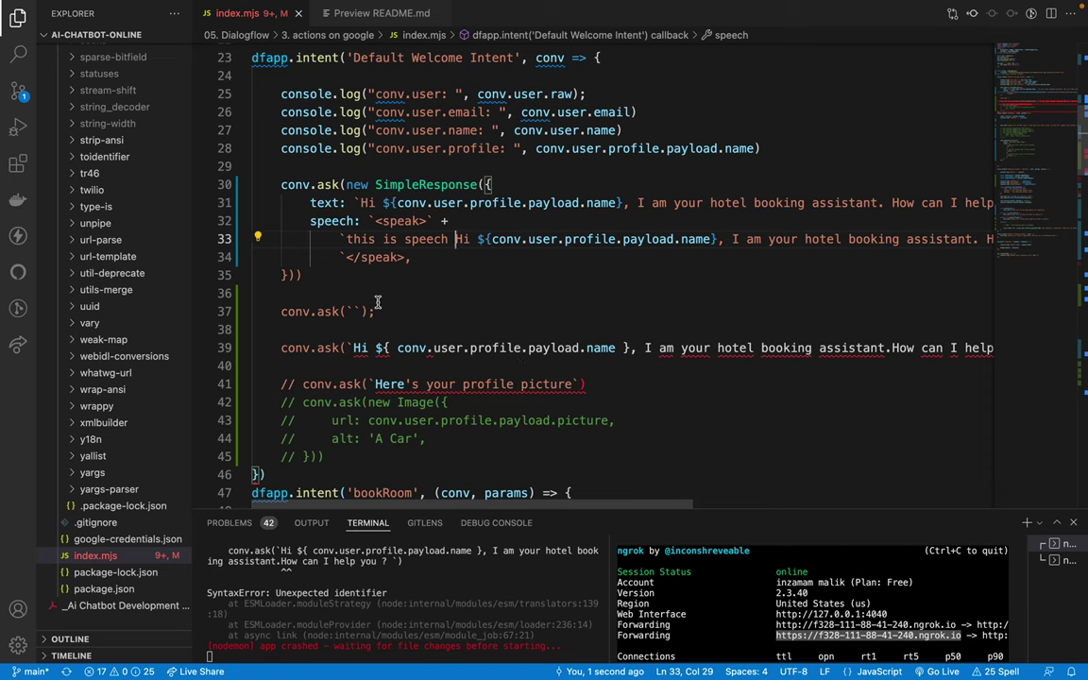
Step: Delete the leftover conv.ask lines 37–39, close the string with a backtick after </speak>, and save
mouse_move(280, 312)
mouse_down()
mouse_move(303, 313)
mouse_move(413, 374)
mouse_up()
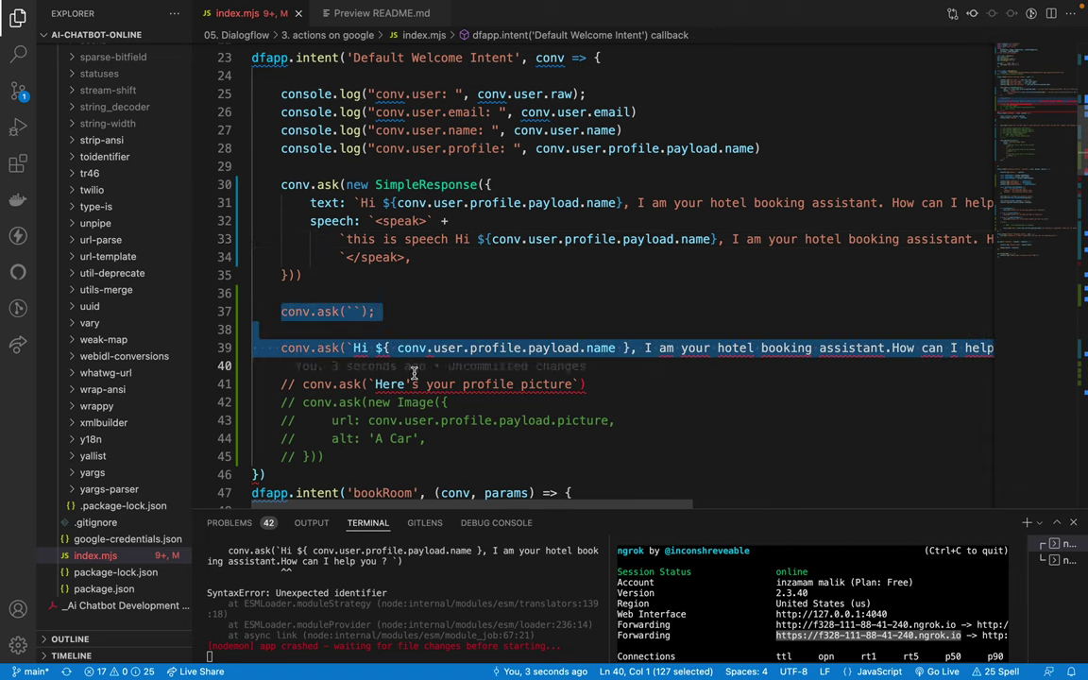
key(BackSpace)
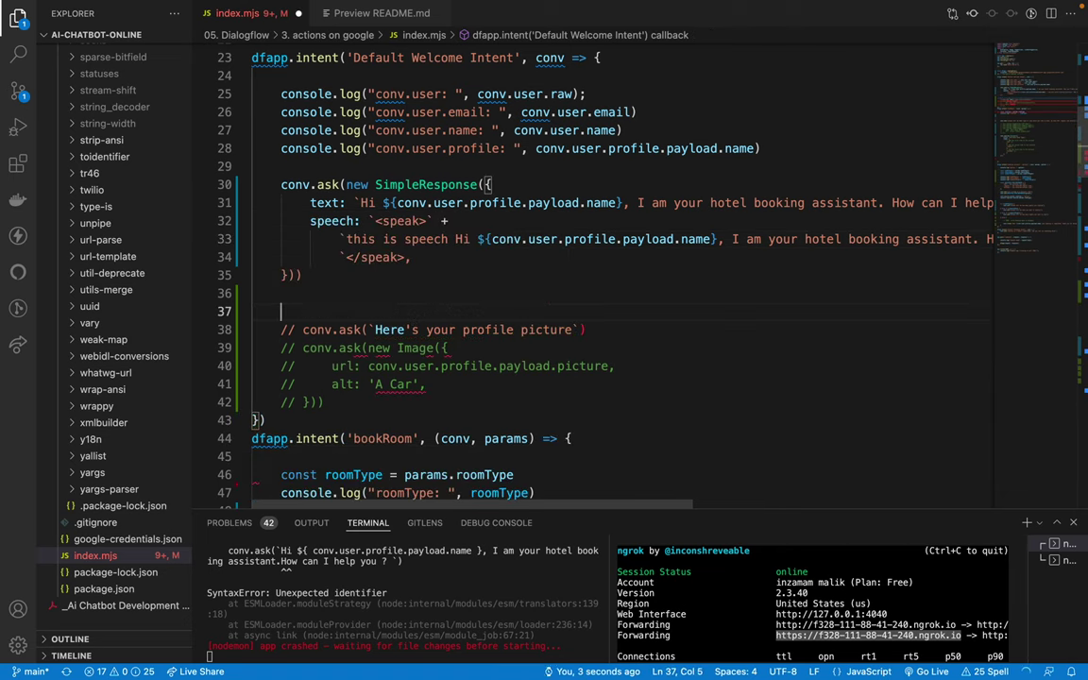
click(345, 270)
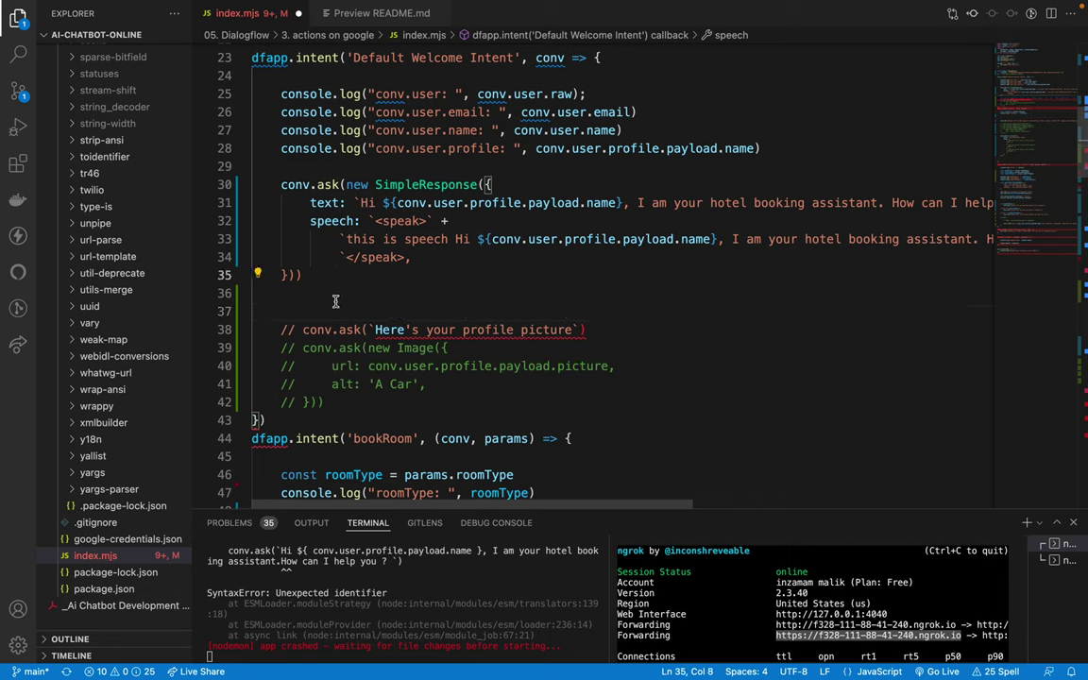
click(404, 257)
text(`)
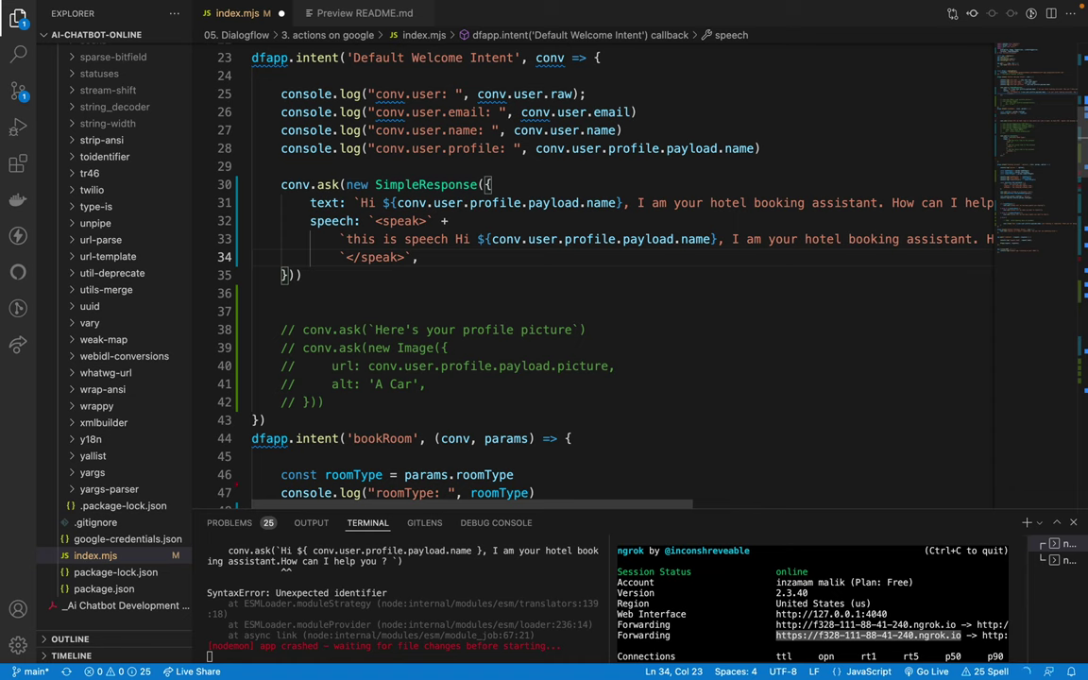
click(342, 239)
scroll(347, 238, right, 5)
scroll(348, 238, left, 3)
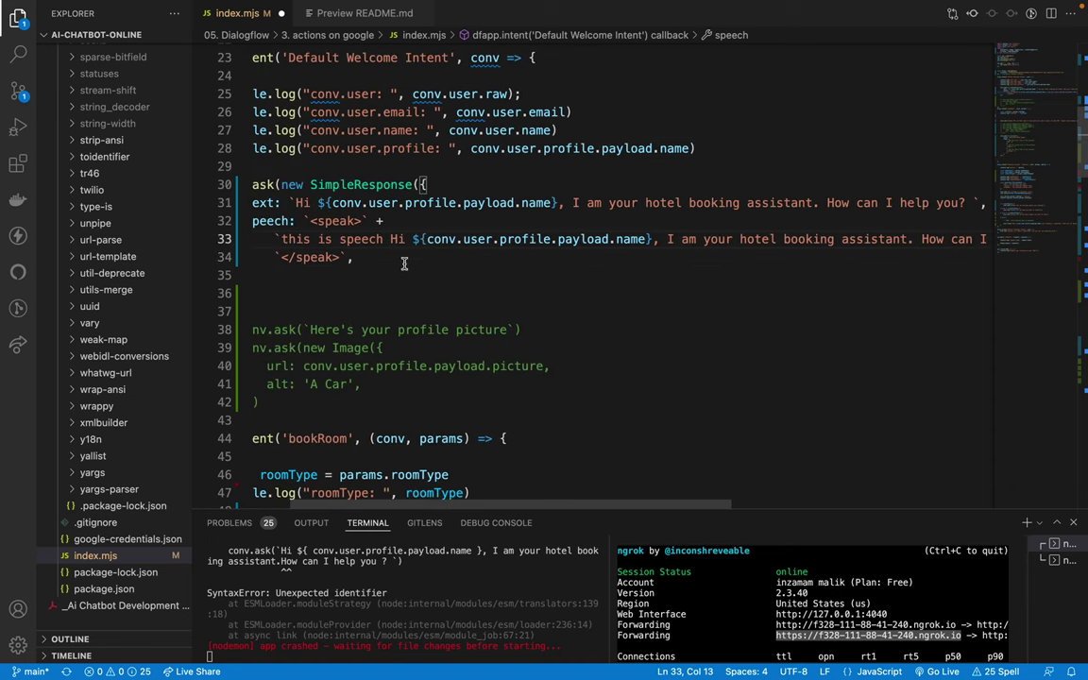
scroll(347, 238, left, 3)
drag(303, 224, 318, 224)
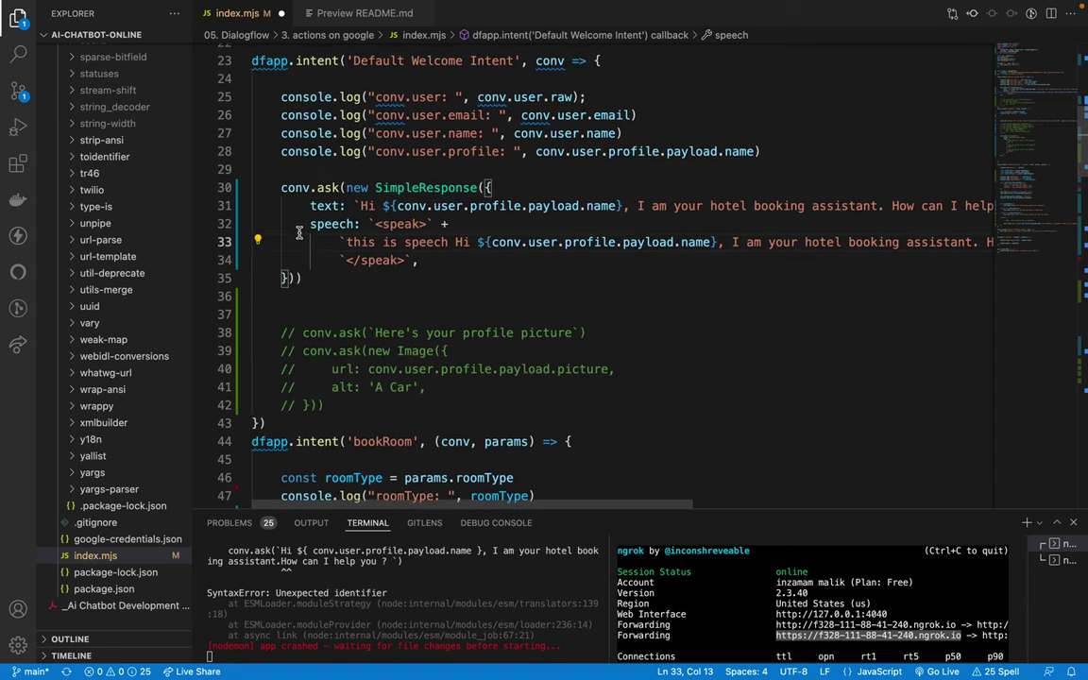
click(435, 261)
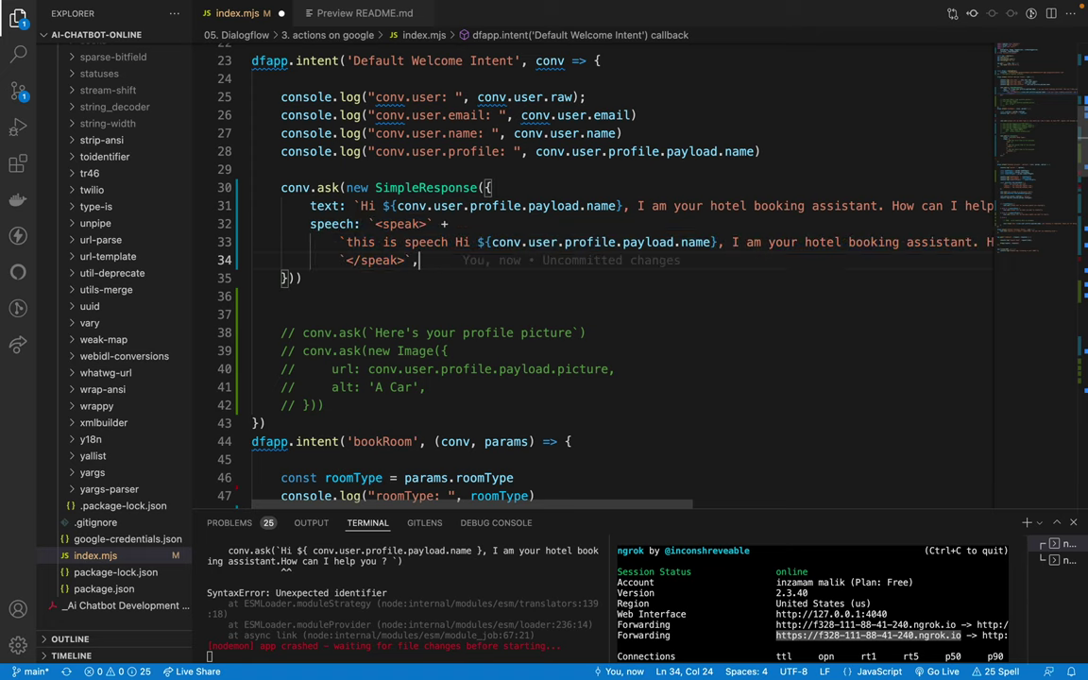
key(ctrl+s)
click(449, 241)
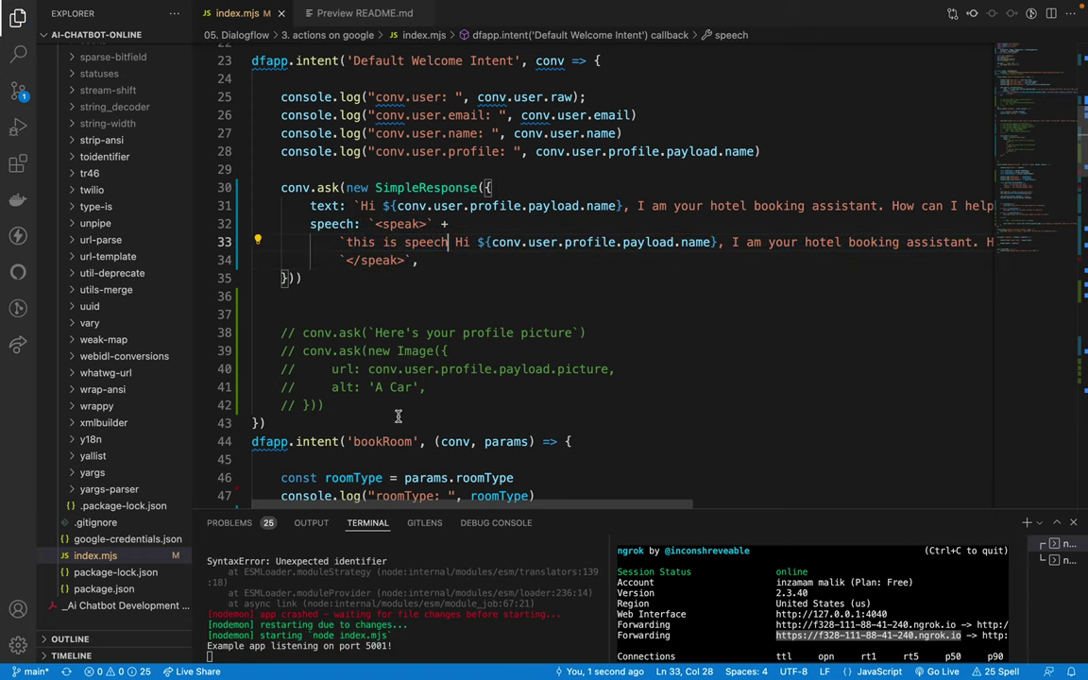
key(ctrl+Right)
key(ctrl+Right)
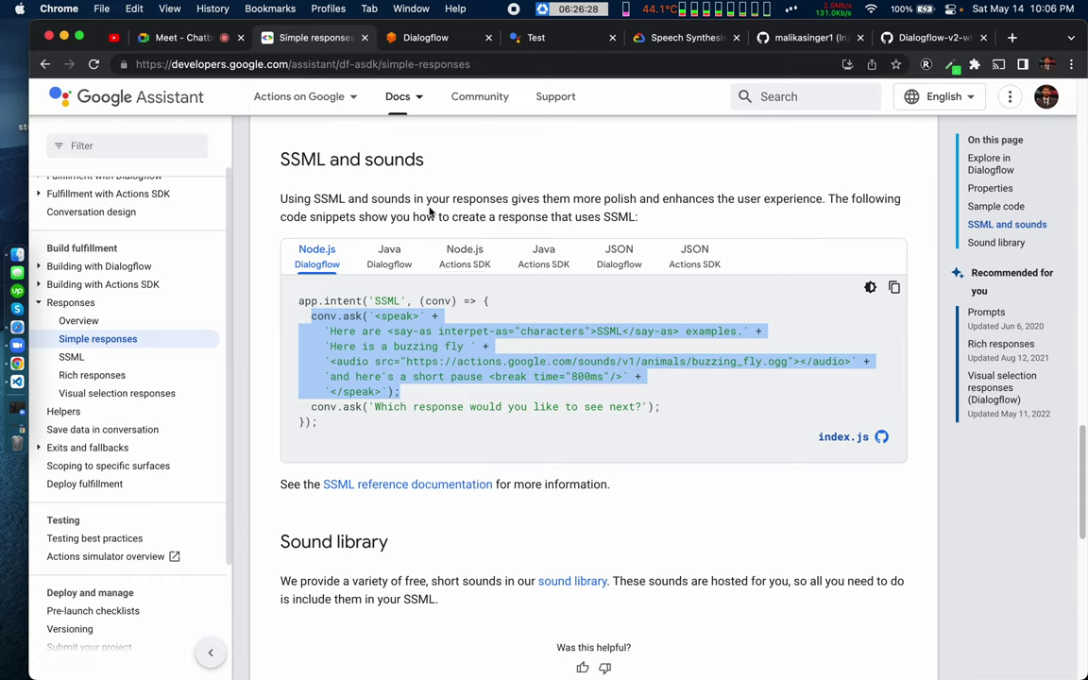
Step: Add a full stop after 'this is speech' and save index.mjs
key(ctrl+Right)
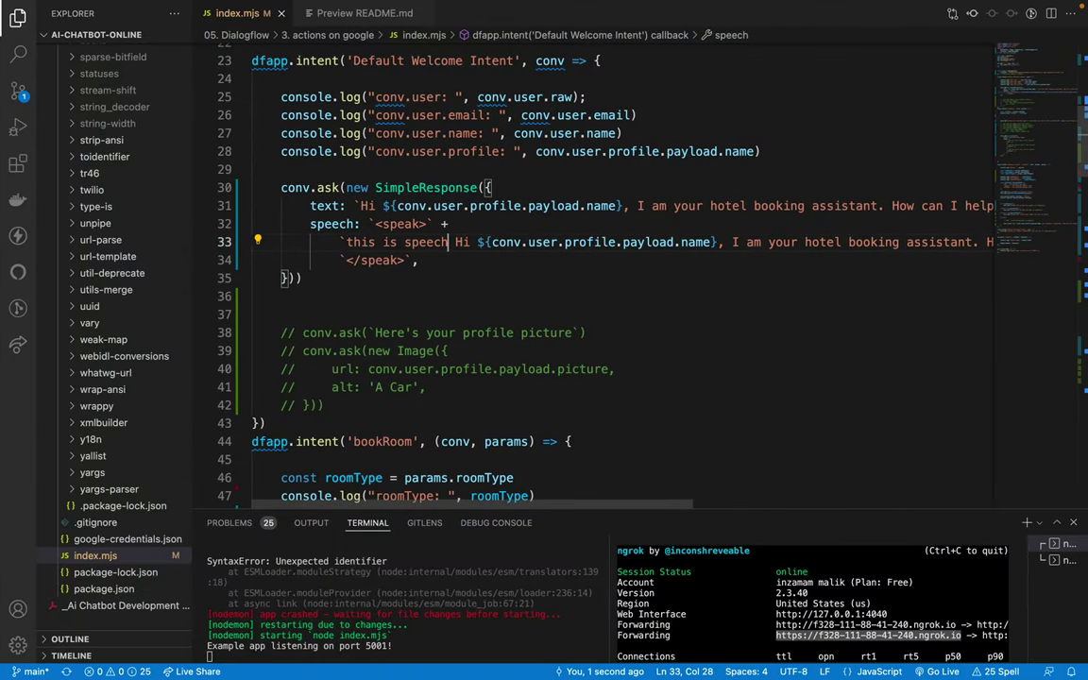
text(.)
key(ctrl+s)
Step: Cancel the current simulator test and start a new 'Talk to hotel booking' conversation
key(ctrl+Left)
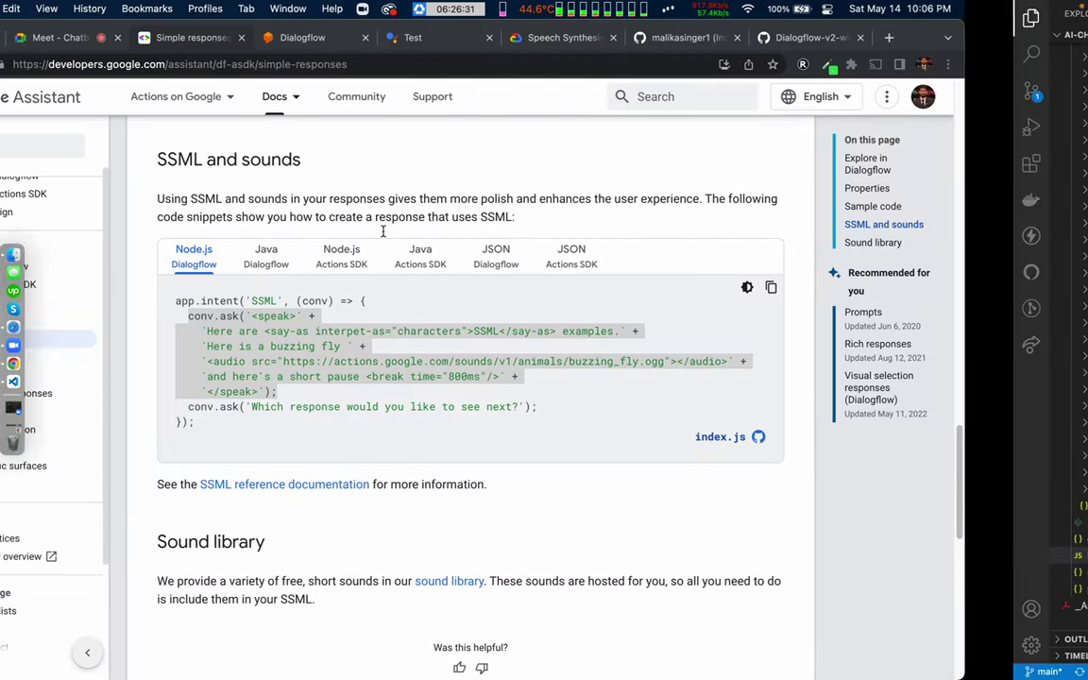
click(533, 38)
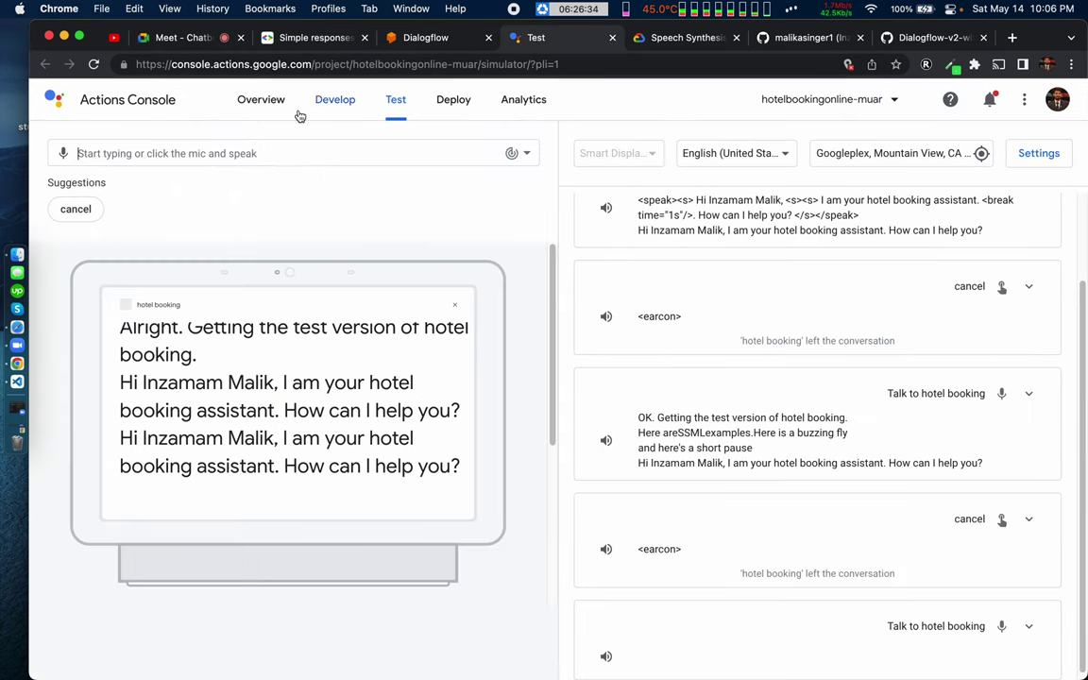
click(82, 211)
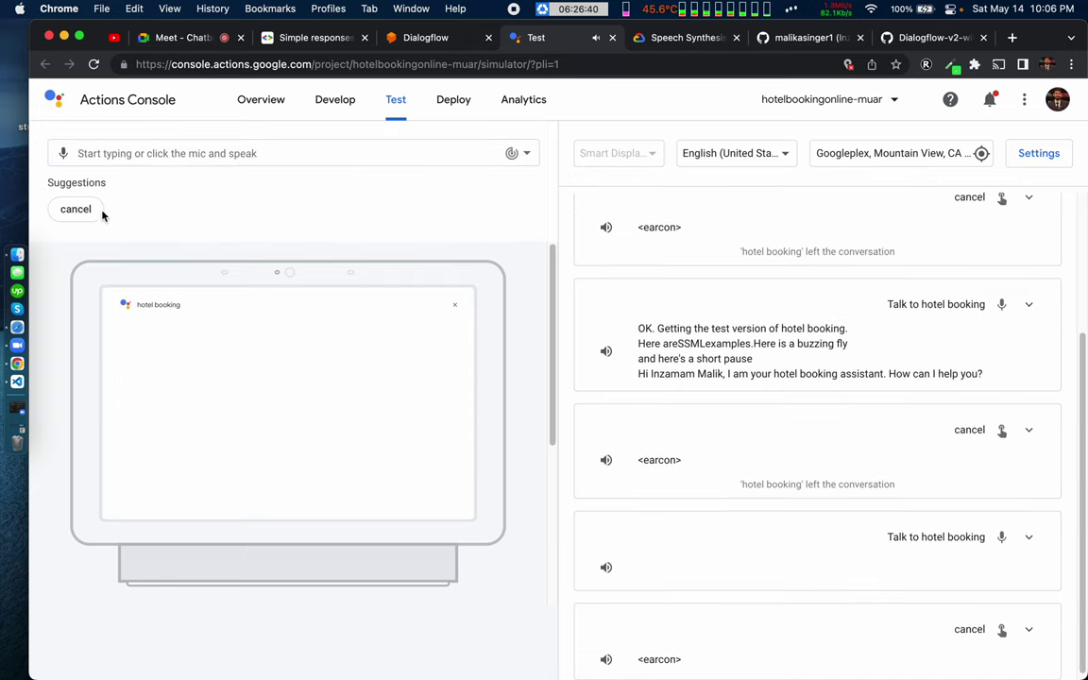
click(113, 212)
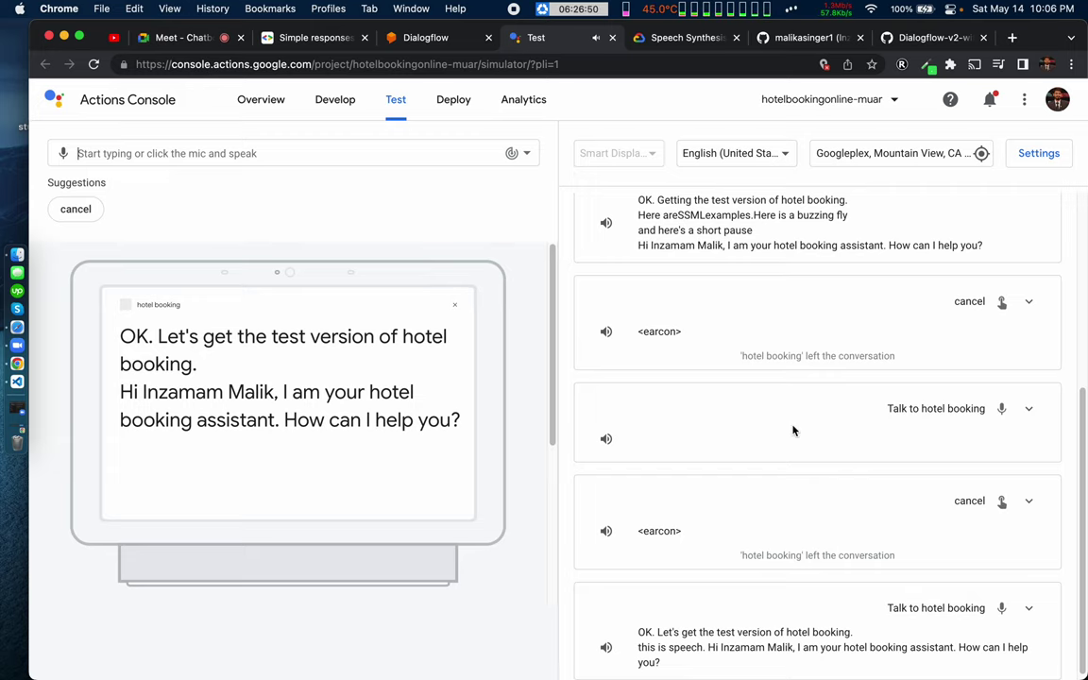
scroll(794, 431, down, 1)
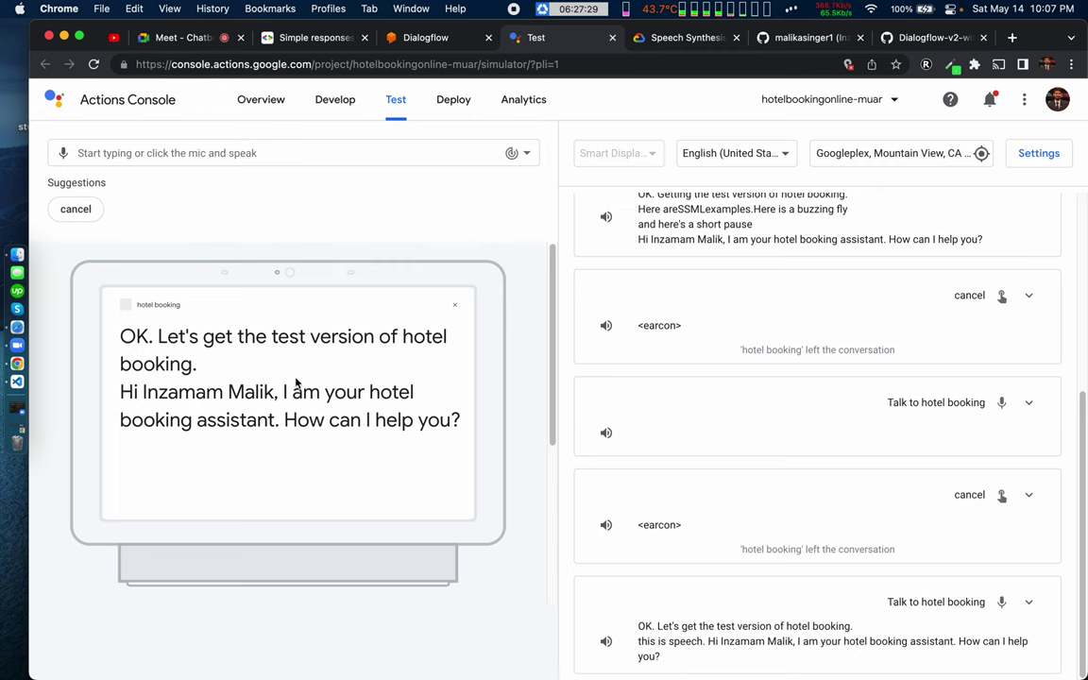
key(ctrl+Right)
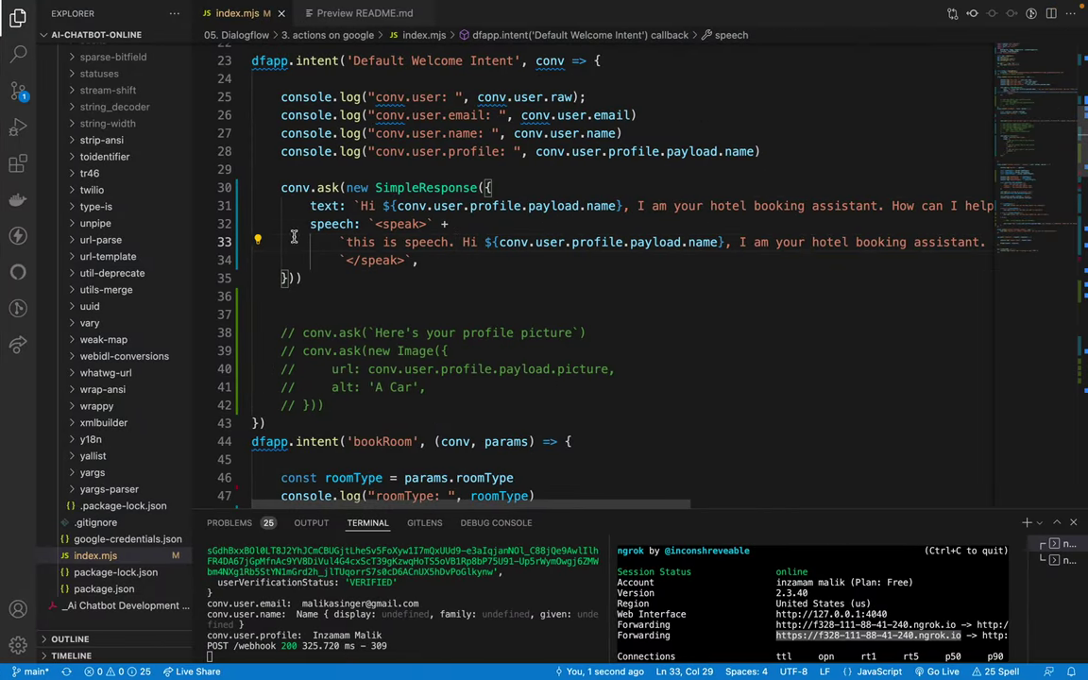
Step: Merge the <speak> tag and spoken sentence into one template string, removing the concatenation
drag(275, 188, 312, 278)
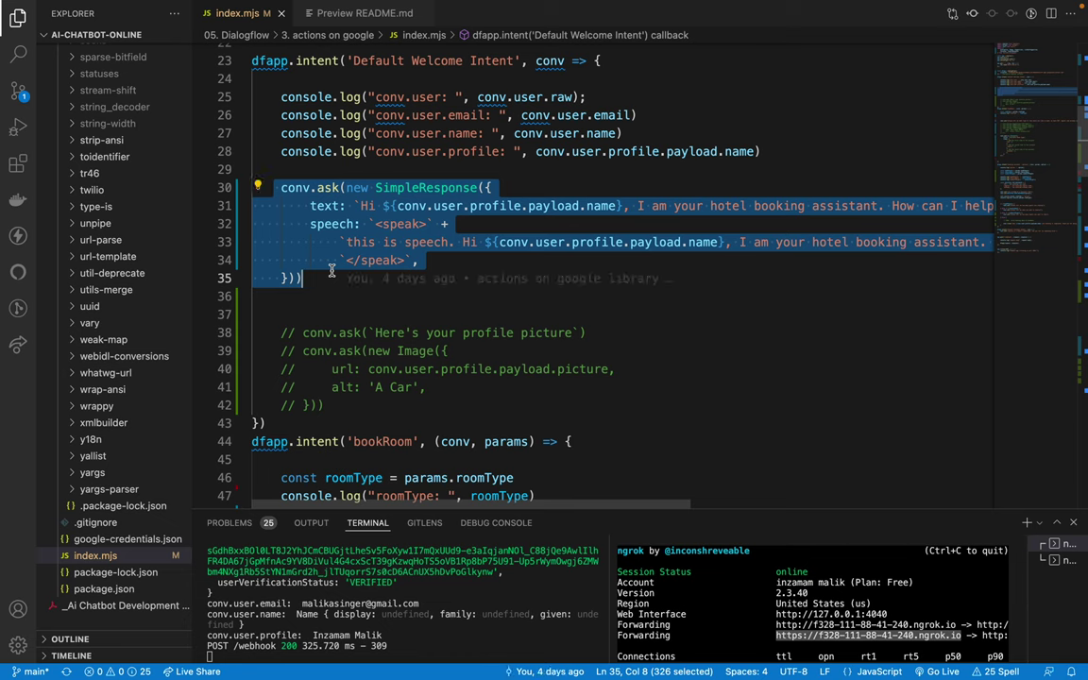
click(330, 274)
drag(244, 178, 312, 278)
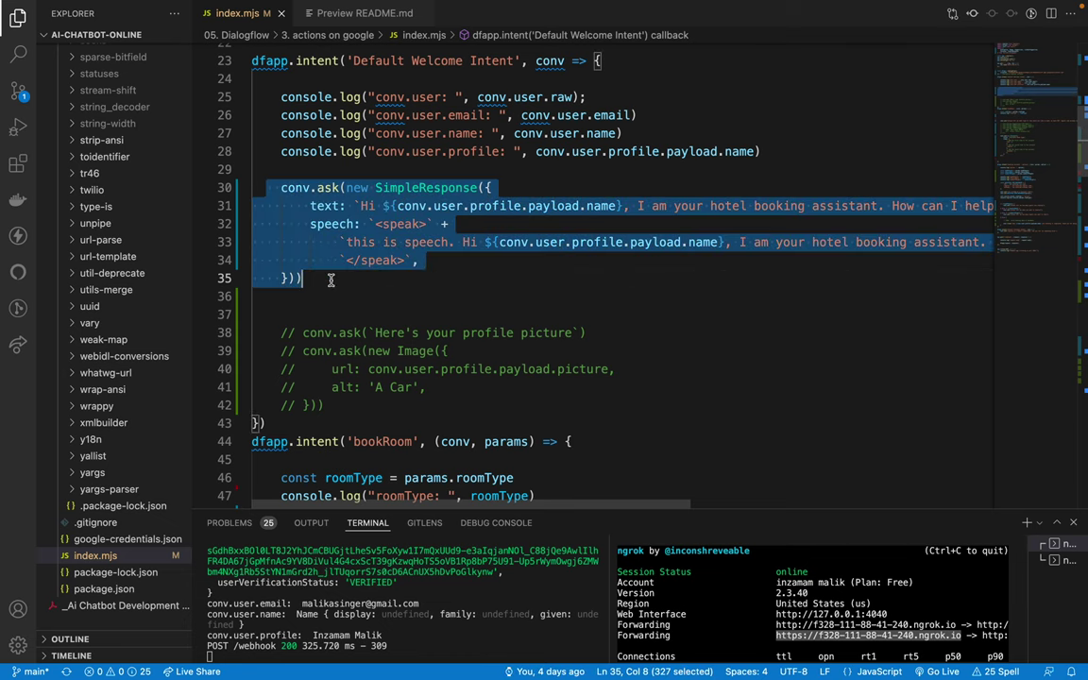
click(330, 280)
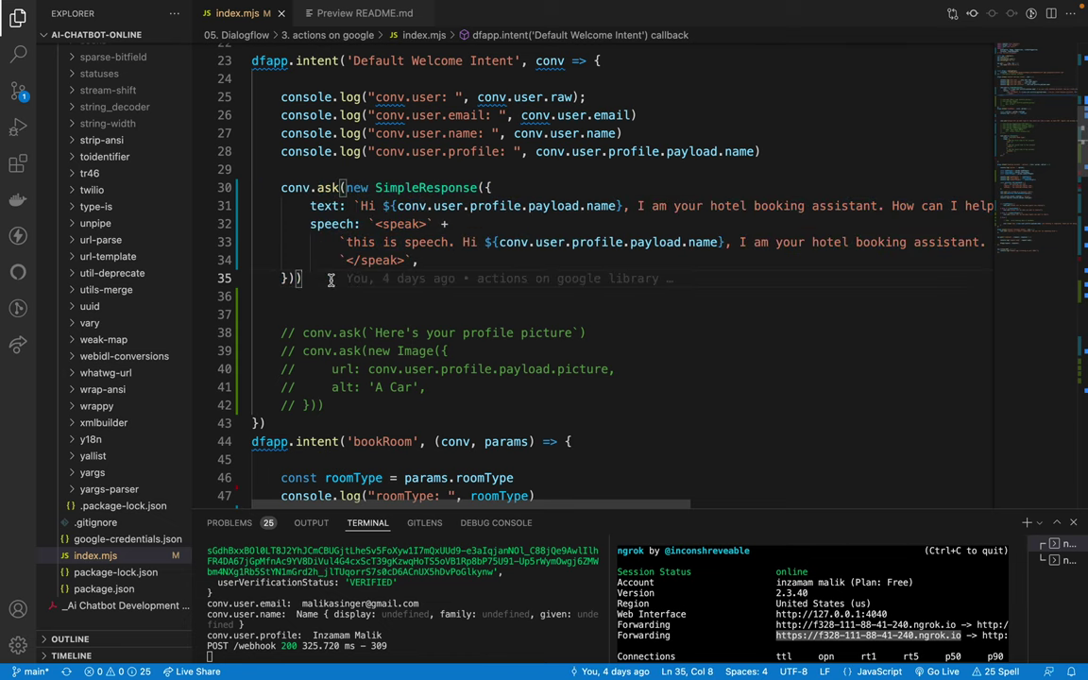
click(427, 224)
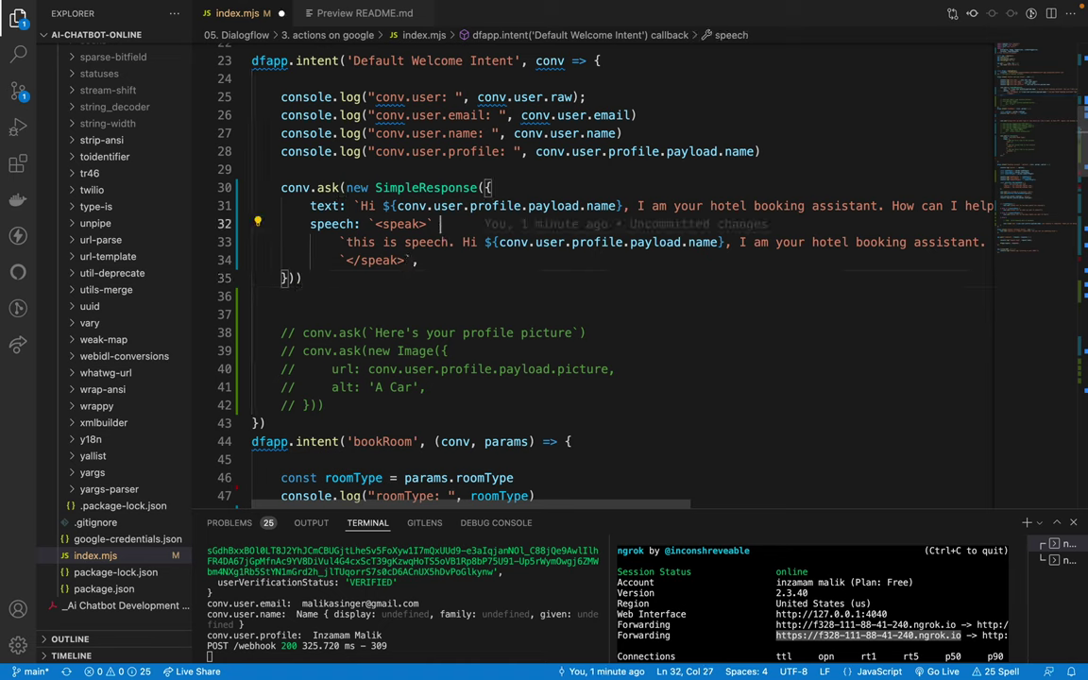
key(Delete)
key(Down)
key(Home)
key(Delete)
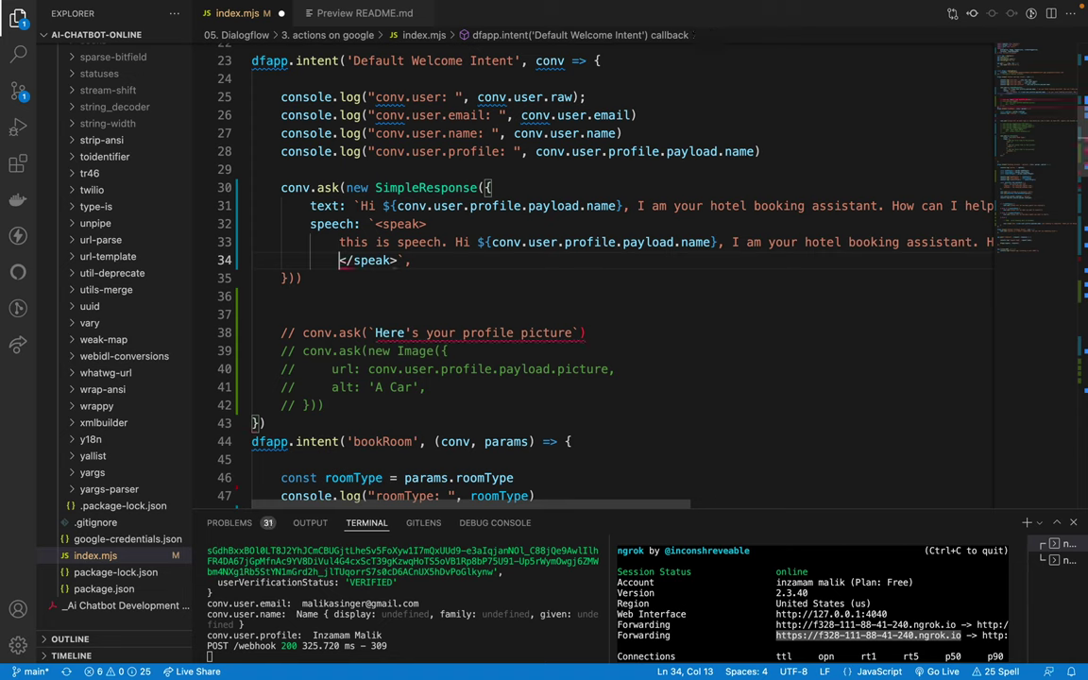
key(End)
text(+)
key(BackSpace)
key(BackSpace)
key(BackSpace)
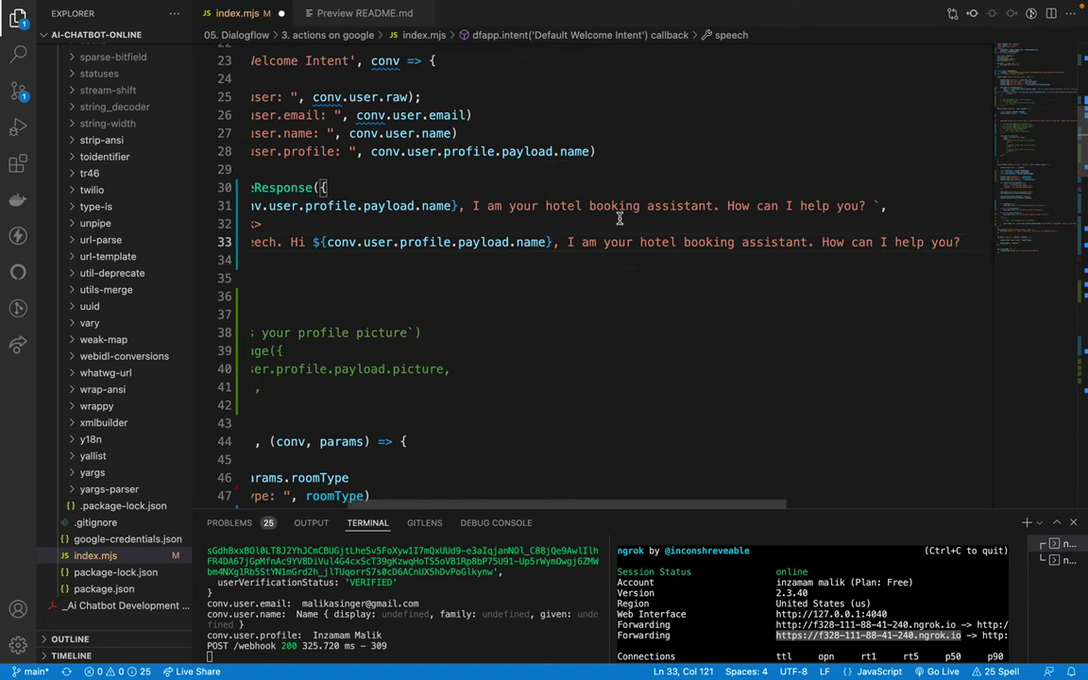
Step: Fix the display-text comma, indent lines 33–34 inside the speak block, and save index.mjs
click(885, 206)
key(BackSpace)
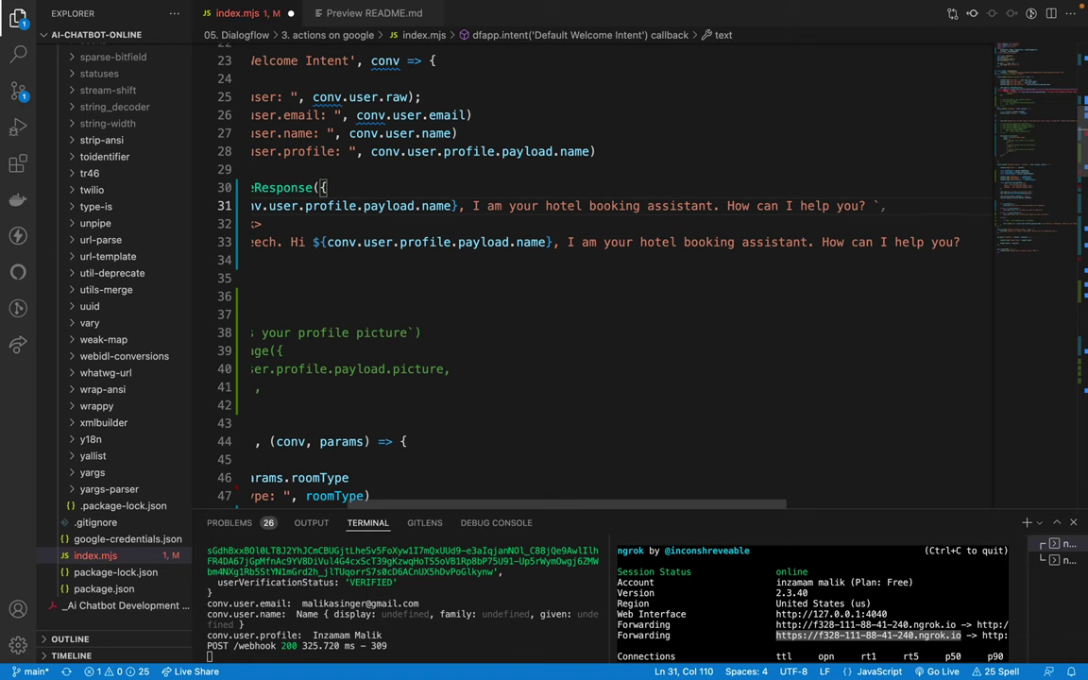
text(,)
scroll(784, 246, left, 5)
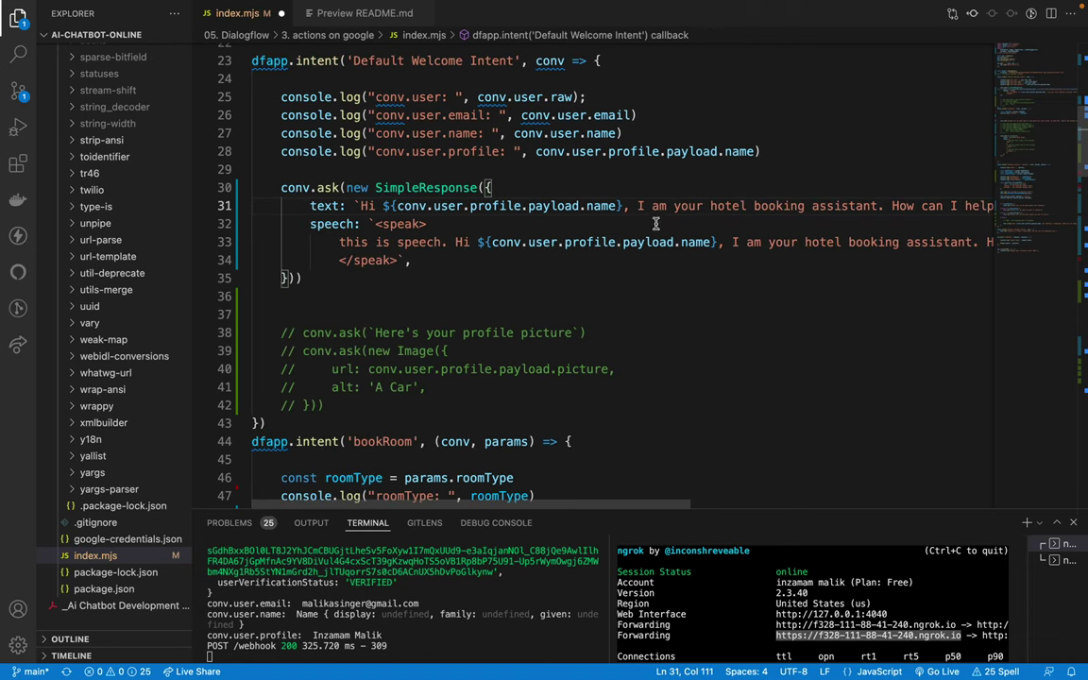
click(342, 241)
key(Tab)
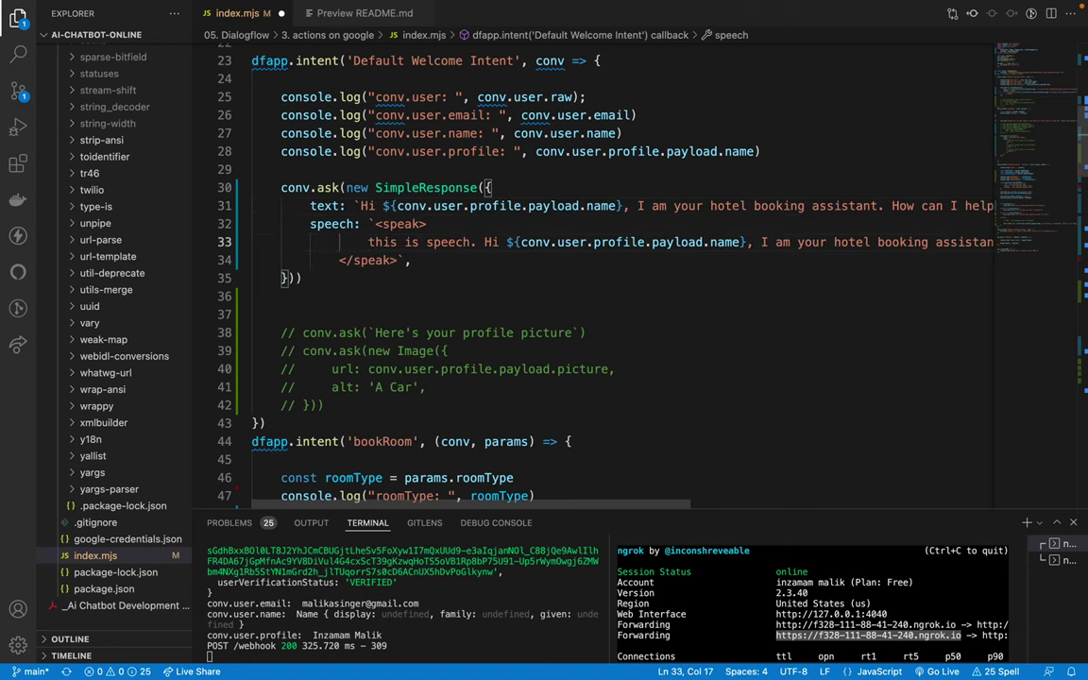
click(339, 259)
key(Tab)
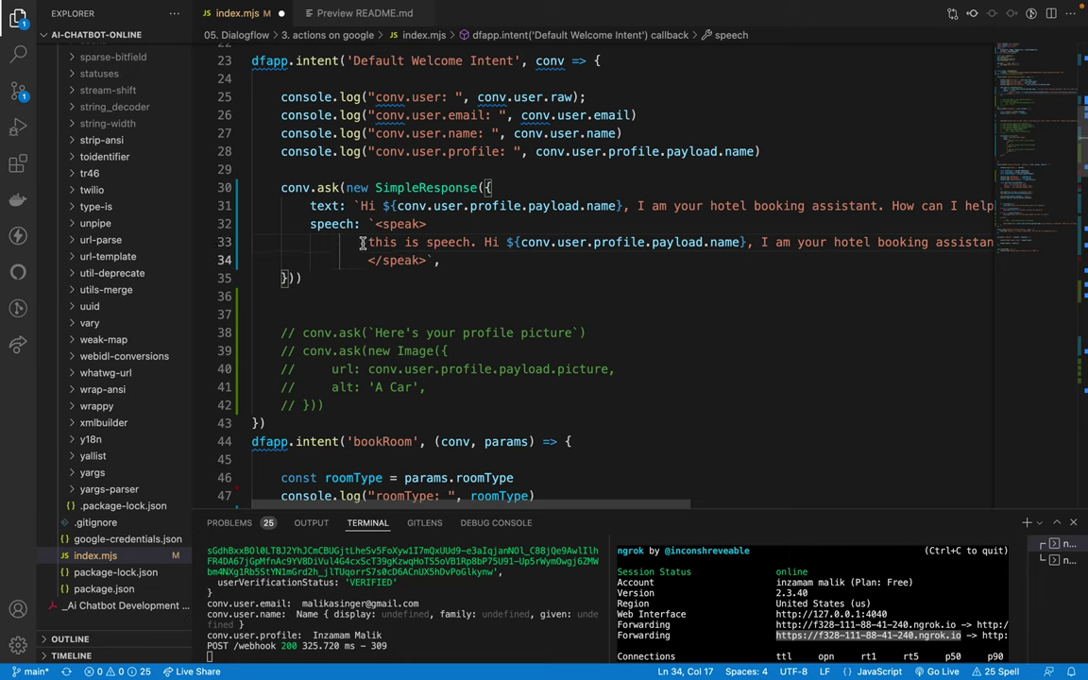
click(362, 242)
key(Tab)
key(ctrl+s)
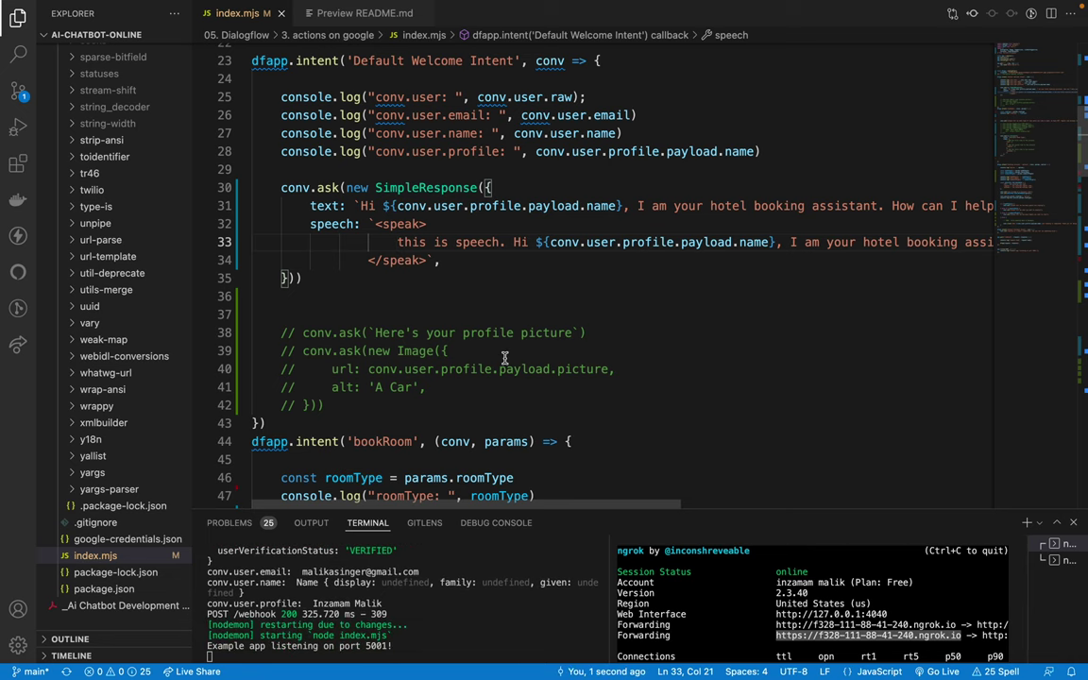
key(ctrl+Left)
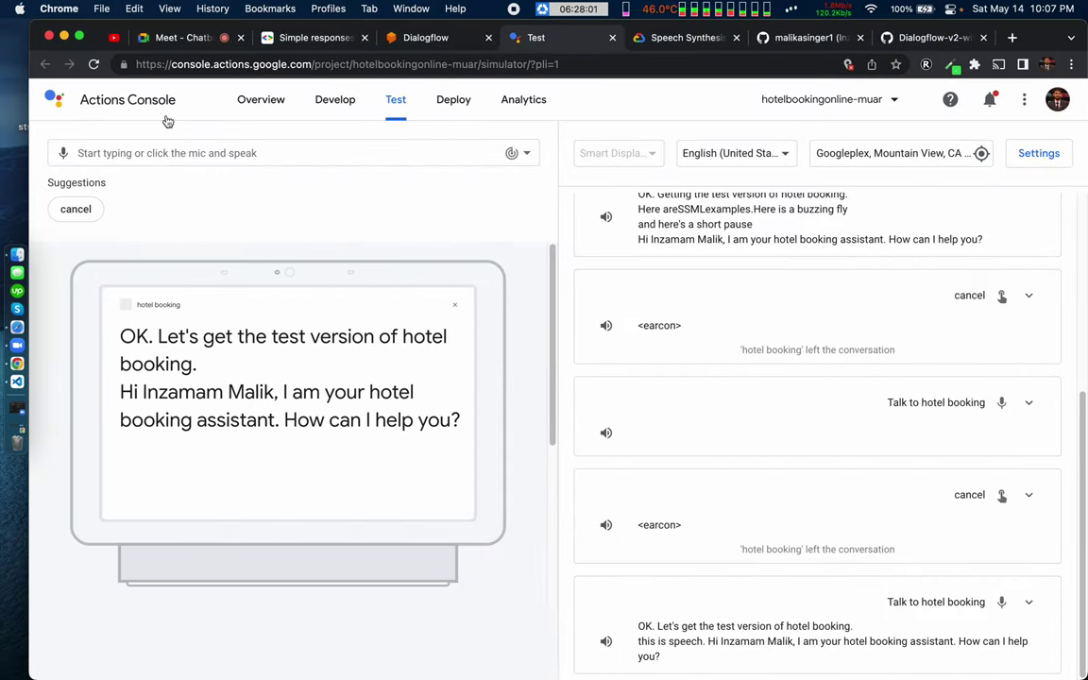
Step: Start a new 'Talk to hotel booking' conversation to hear the 'this is speech' greeting
scroll(718, 293, up, 5)
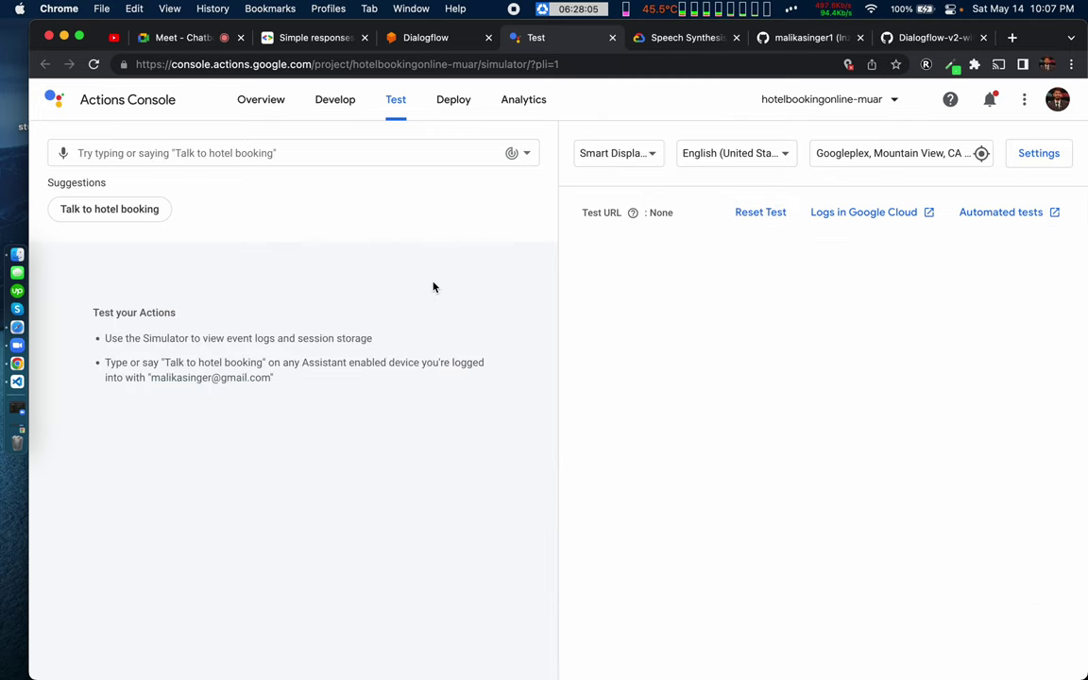
click(153, 210)
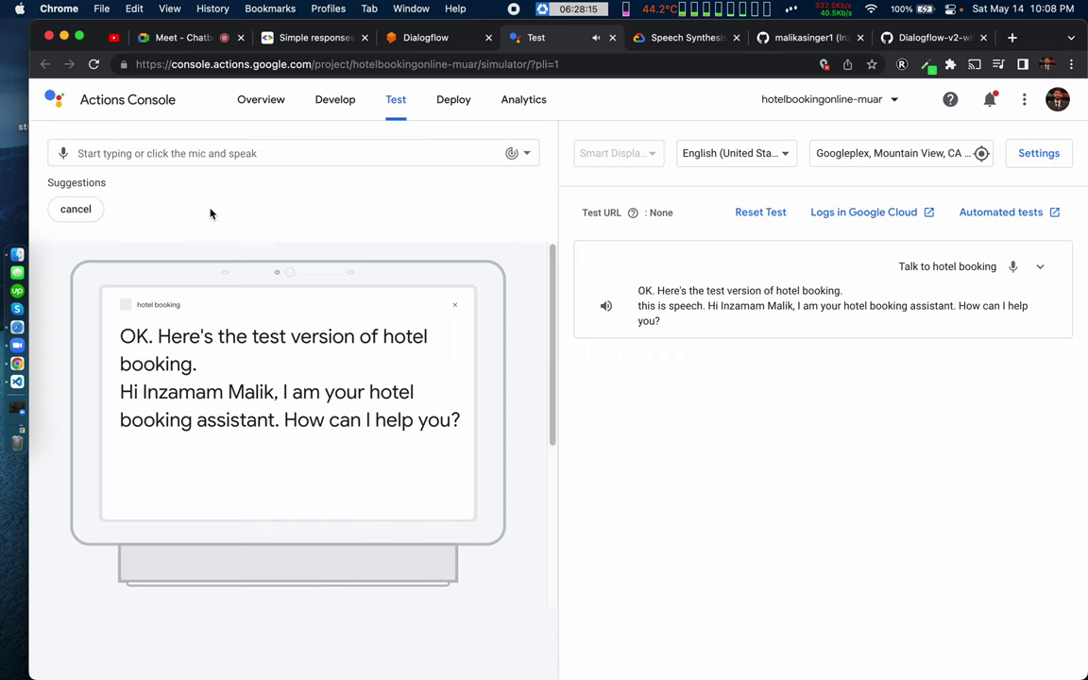
Step: Wrap 'this is speech.' in <s></s> tags, put 'Hi' on its own line, and save
key(super+Tab)
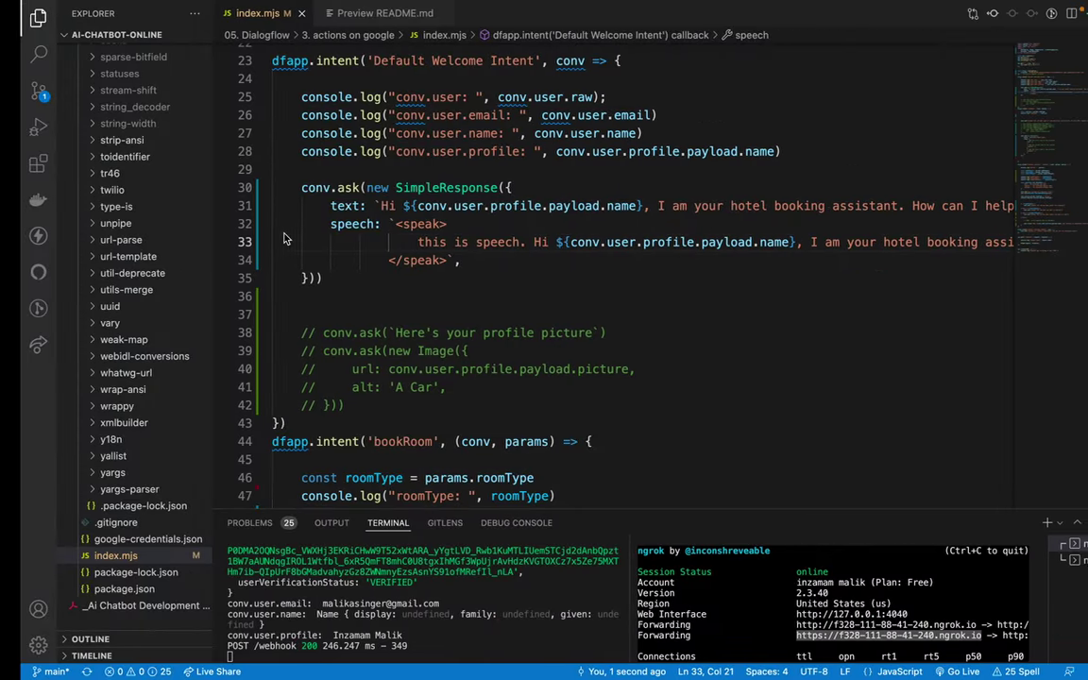
text(<s>)
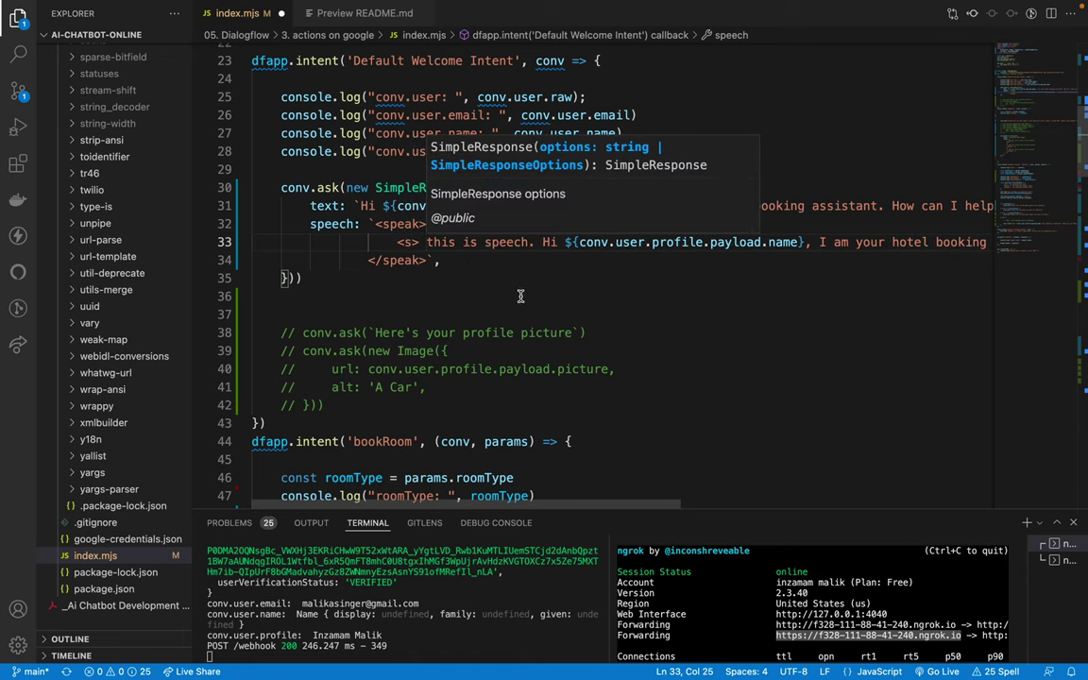
click(534, 243)
text(</s>)
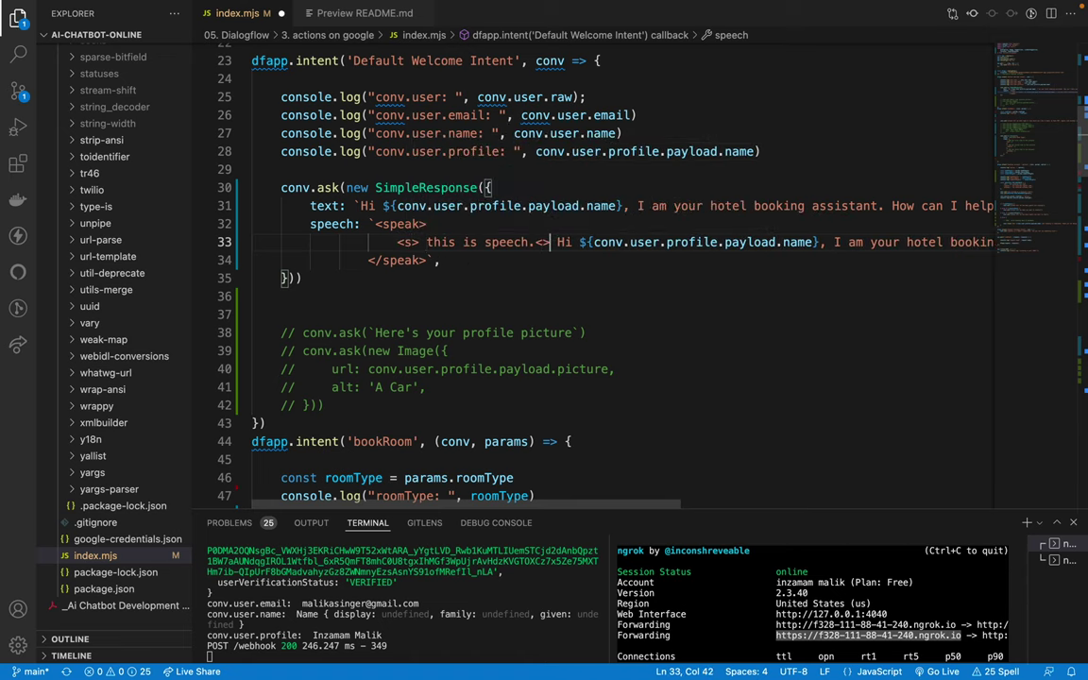
key(Return)
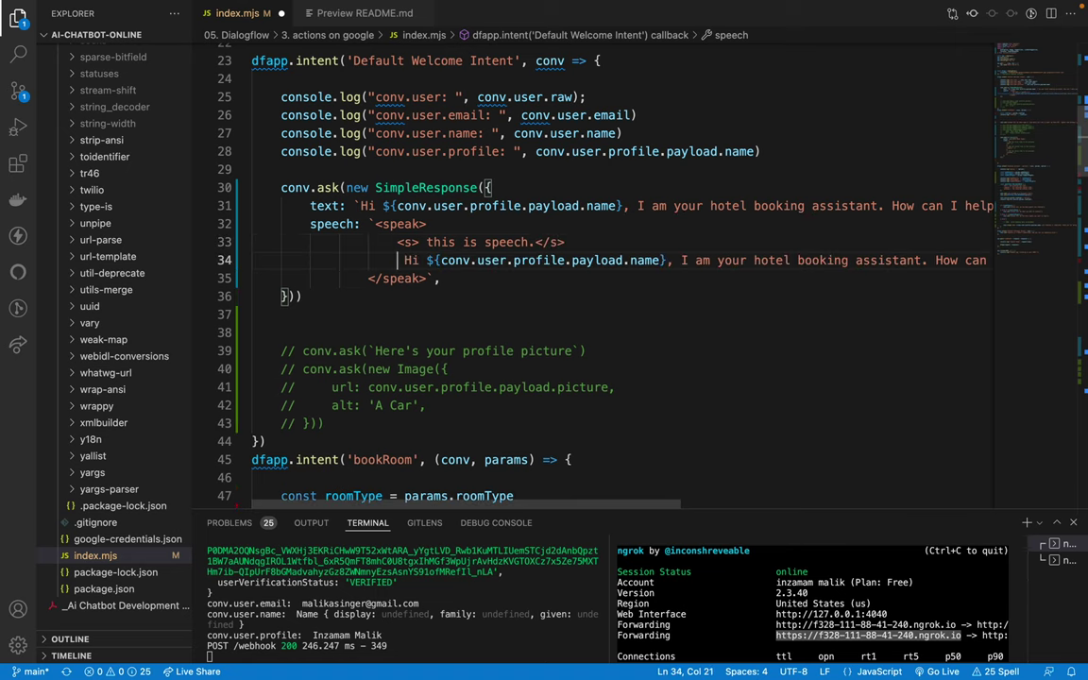
text(<>)
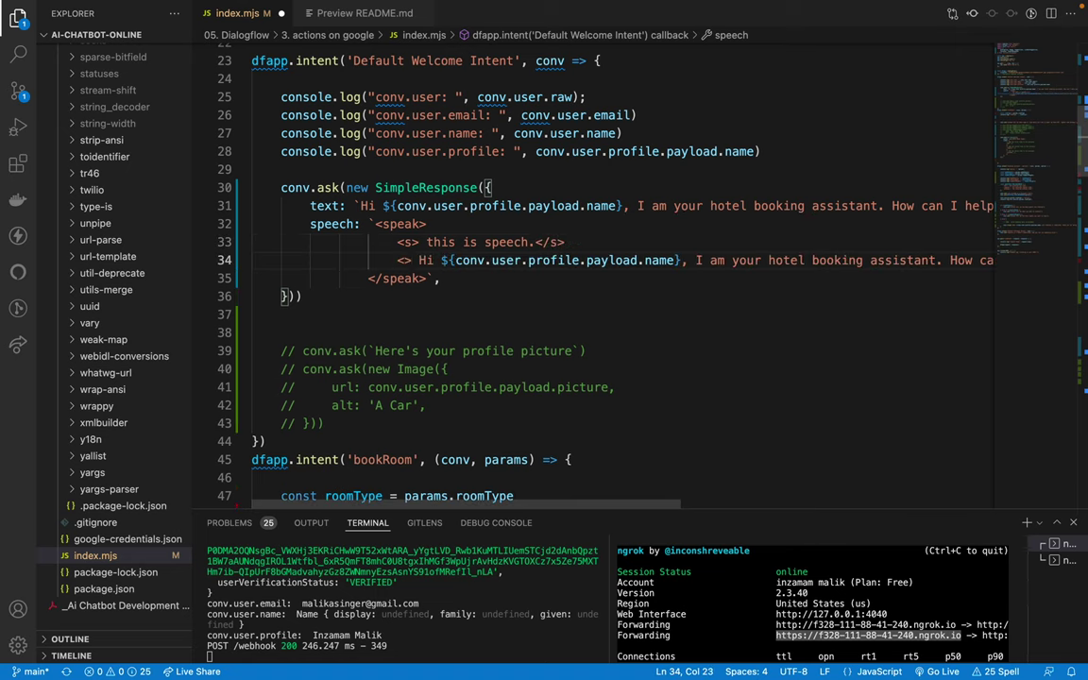
key(BackSpace)
key(BackSpace)
key(BackSpace)
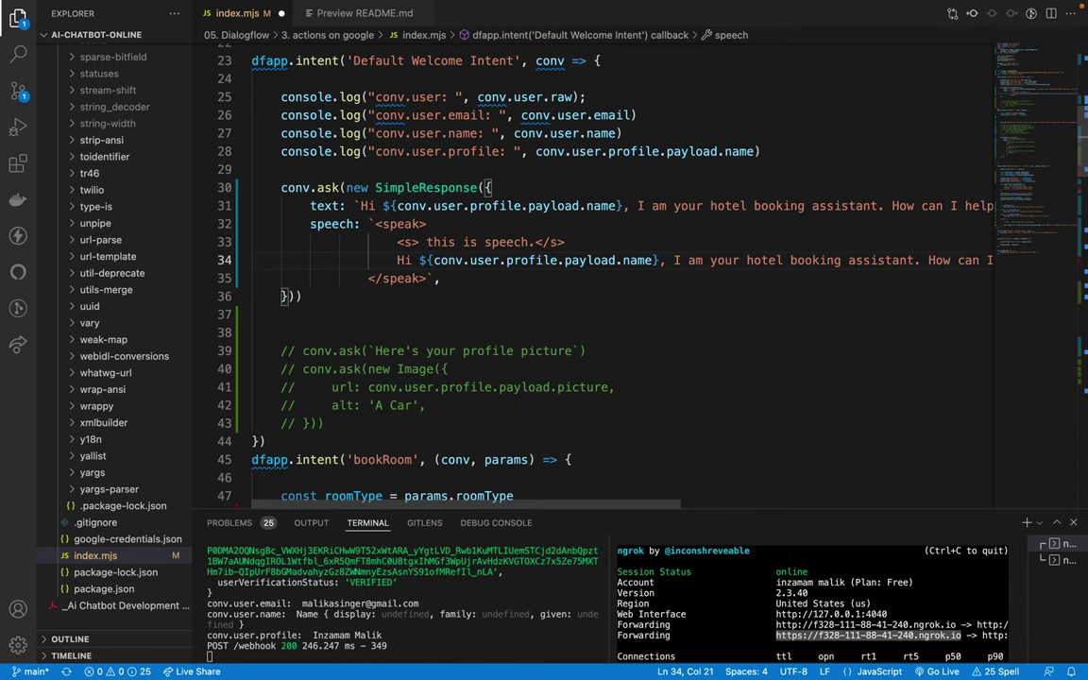
key(ctrl+s)
drag(398, 241, 405, 242)
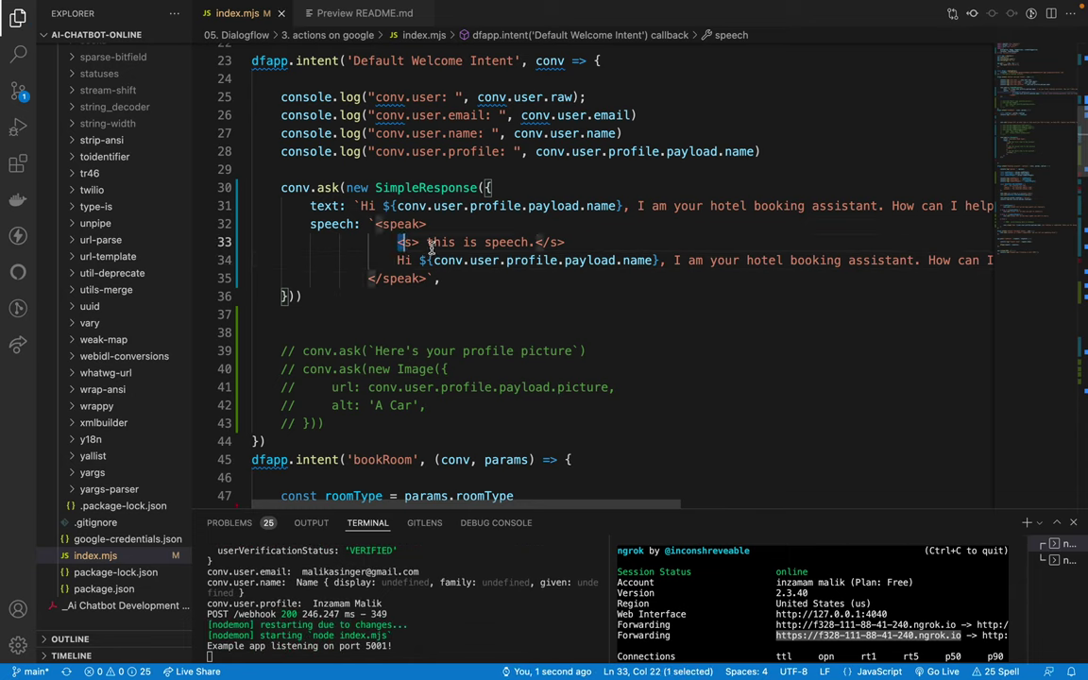
key(shift+End)
key(End)
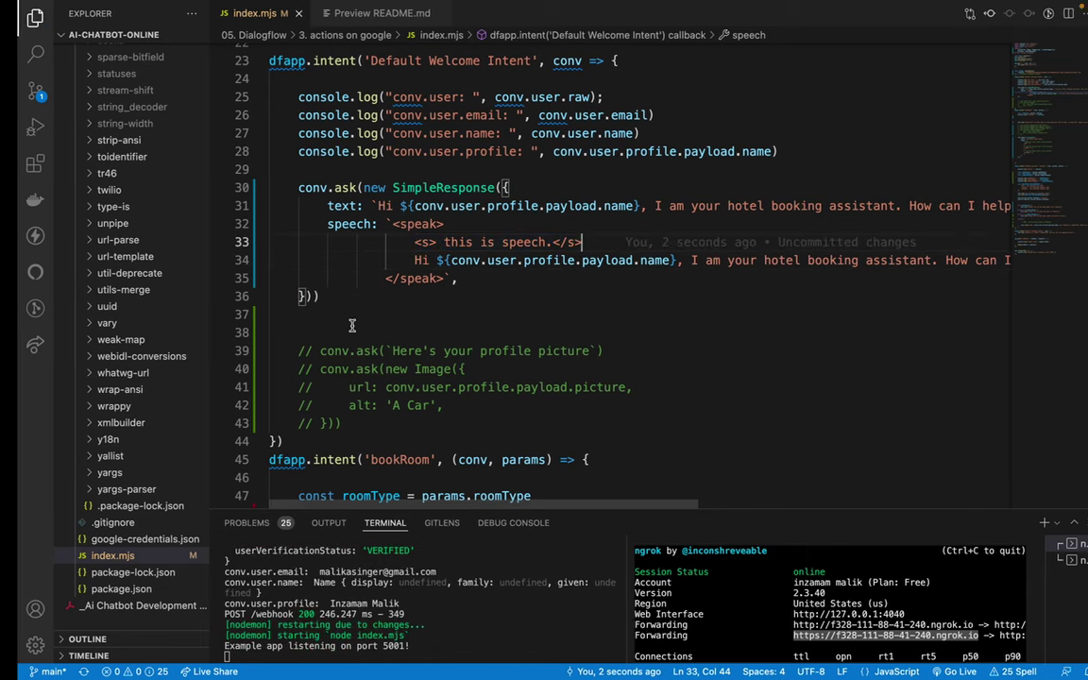
key(ctrl+Left)
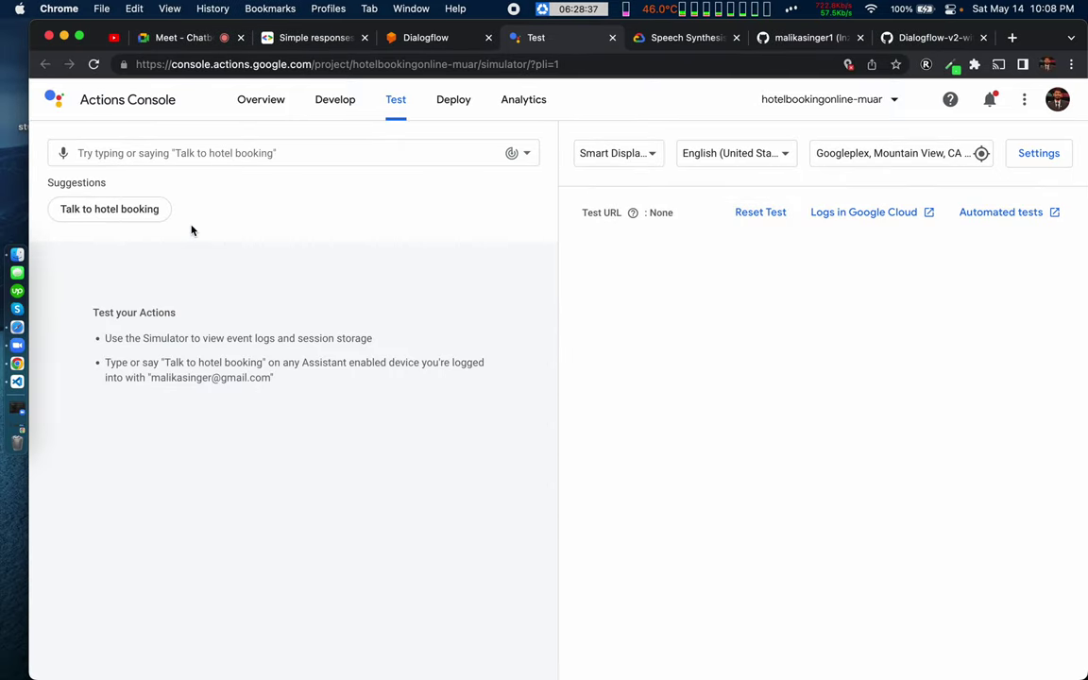
Step: Reset the simulator test to hear the sentence-tagged welcome greeting
click(106, 209)
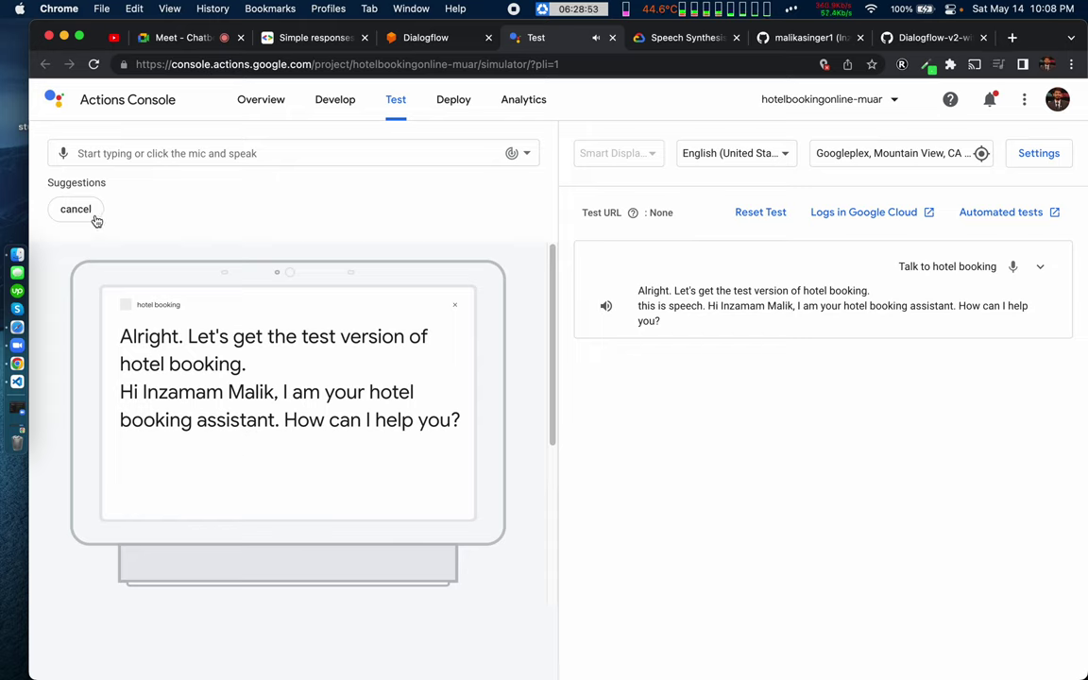
Step: Break the greeting after the name placeholder onto a new line and save index.mjs
key(super+Tab)
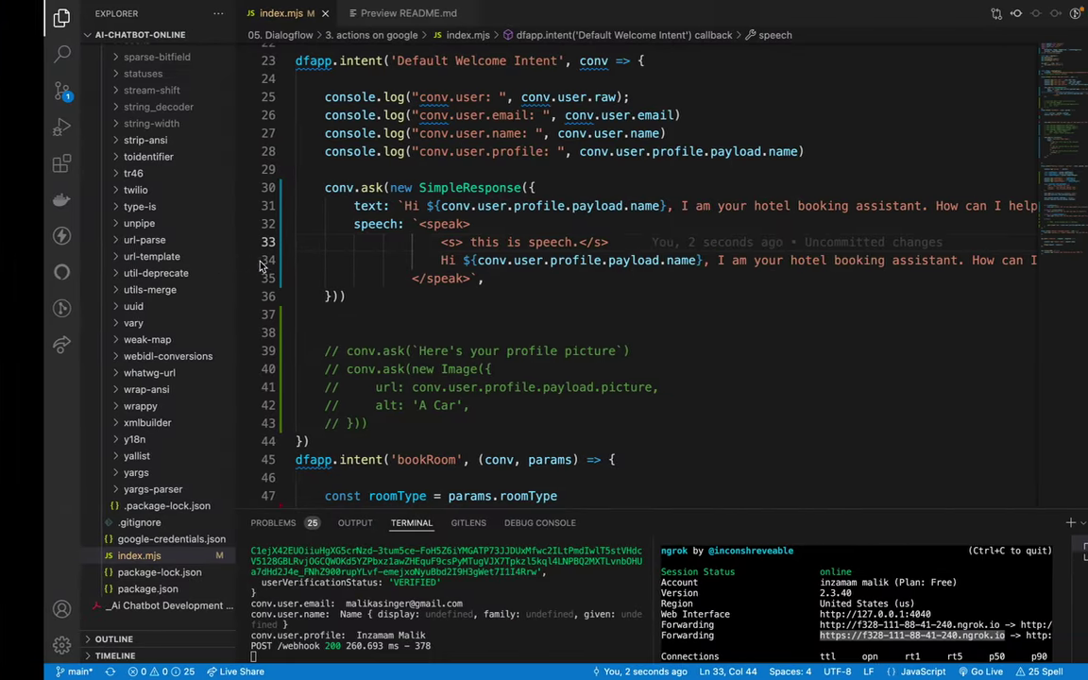
click(573, 298)
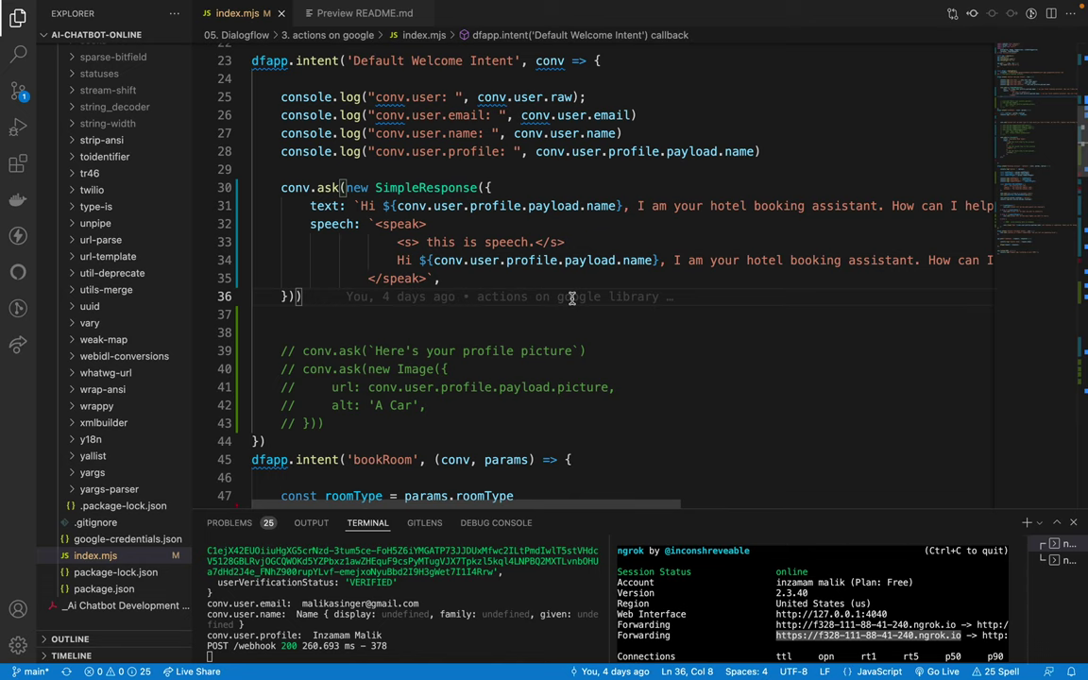
scroll(548, 272, right, 3)
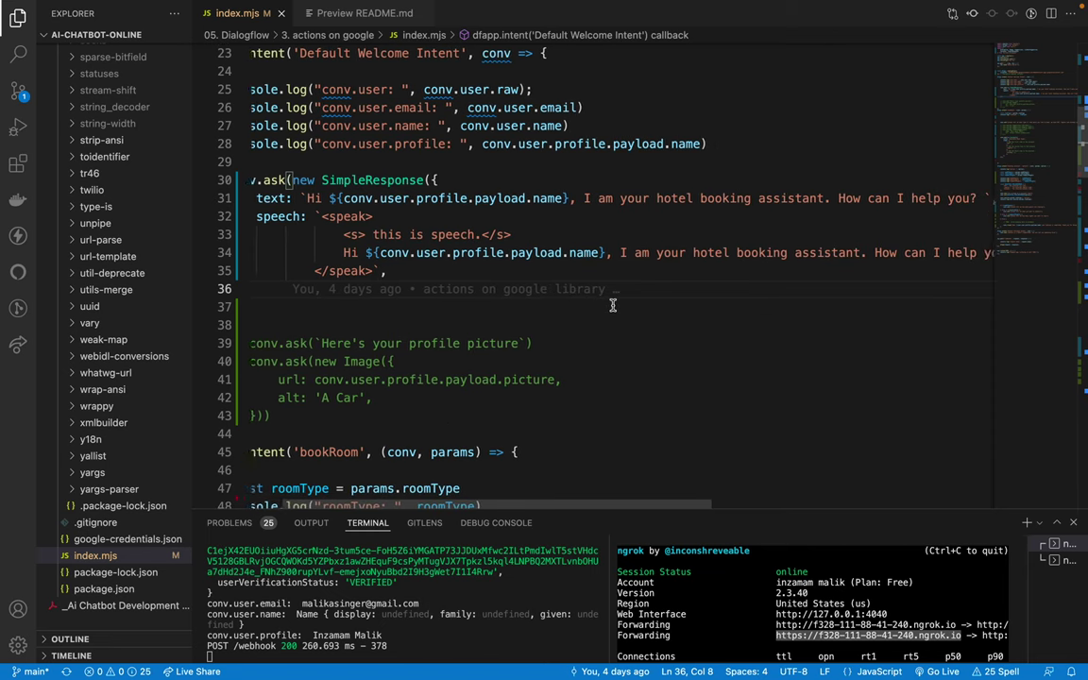
click(614, 253)
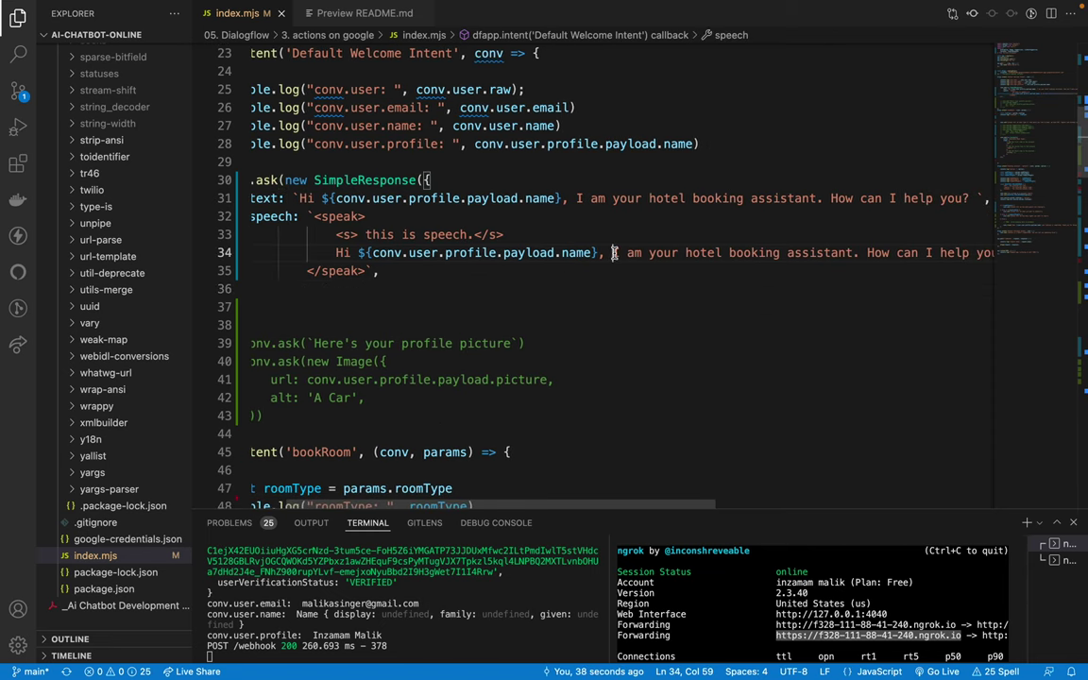
key(Return)
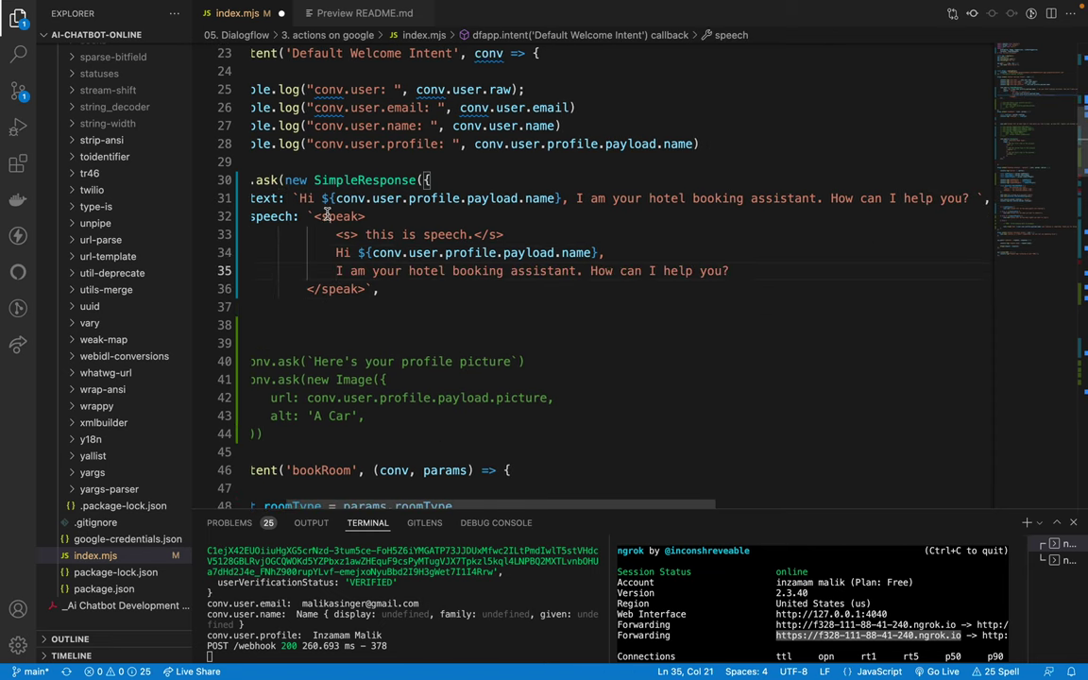
drag(325, 216, 378, 271)
click(459, 306)
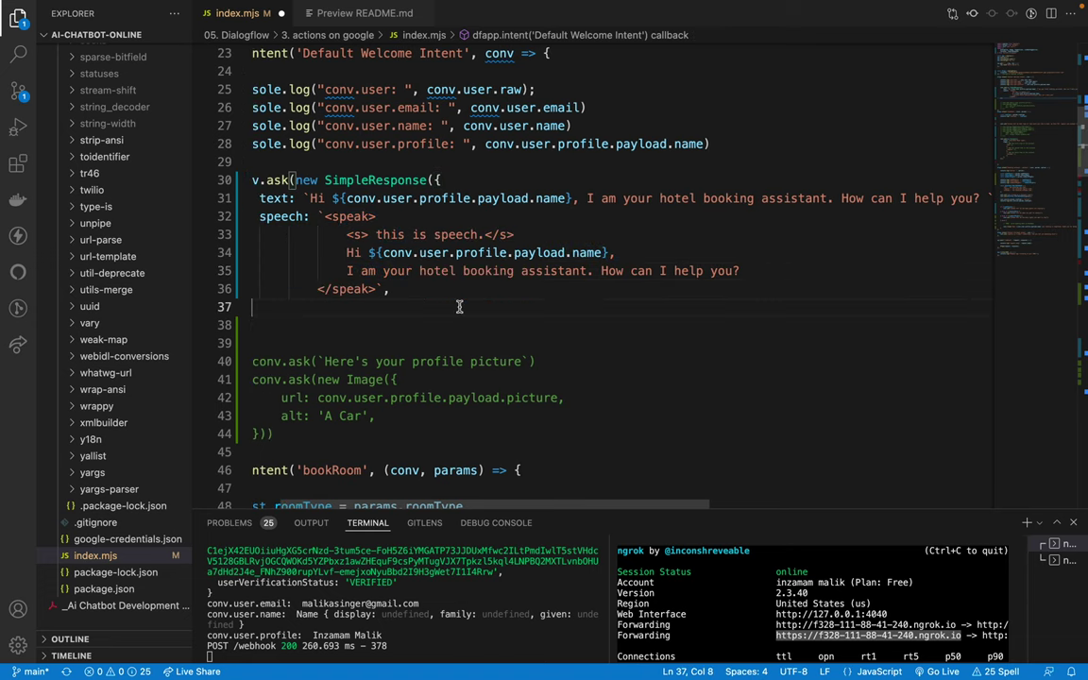
key(ctrl+s)
Step: Undo the last edit and review the blank lines and commented profile-picture code below
click(506, 361)
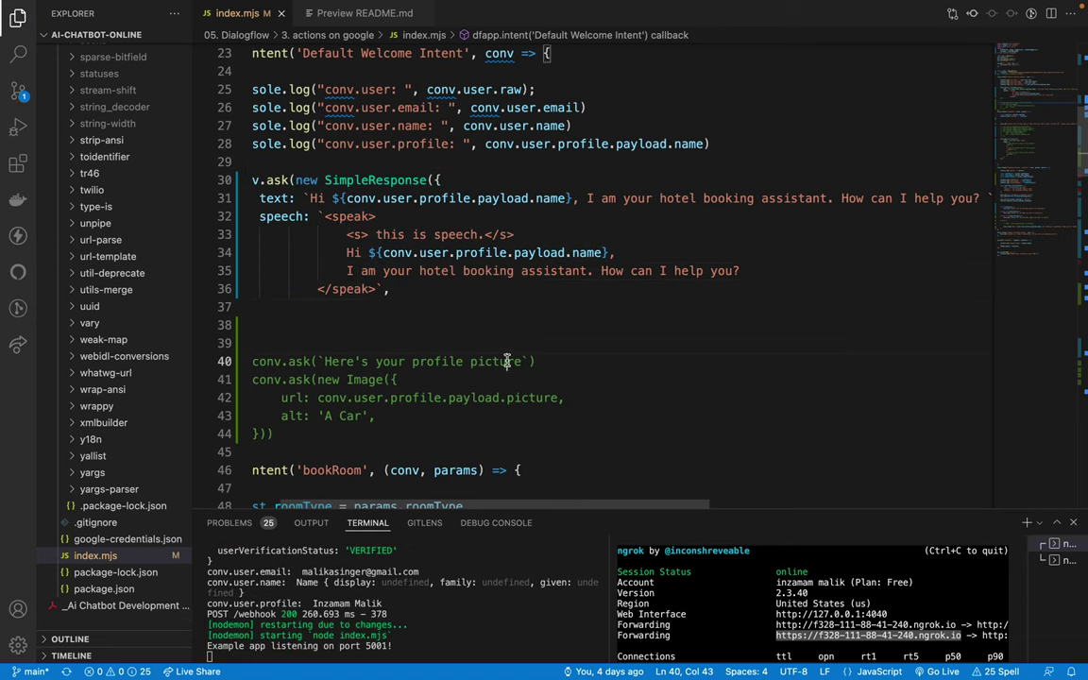
key(super+z)
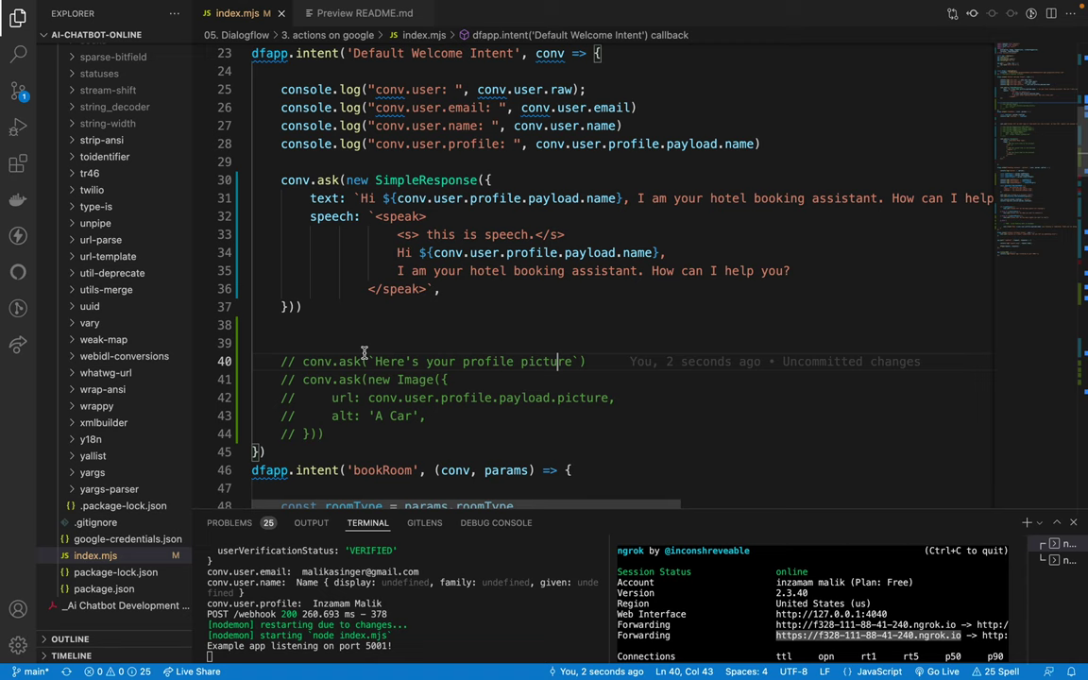
drag(281, 179, 352, 302)
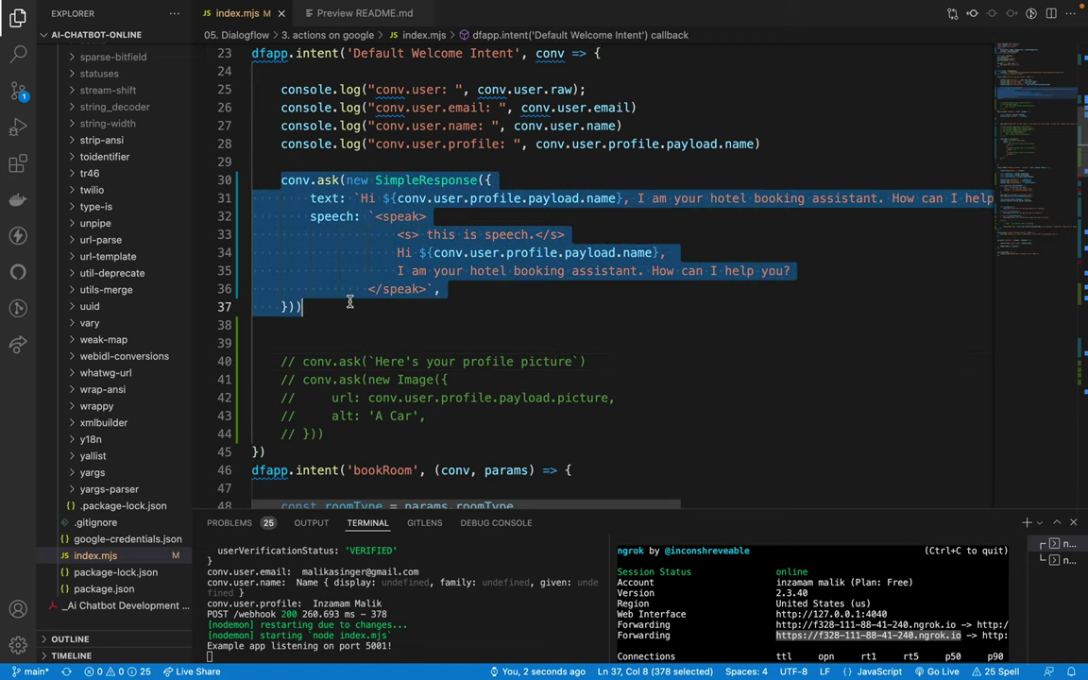
click(353, 305)
click(272, 328)
click(302, 340)
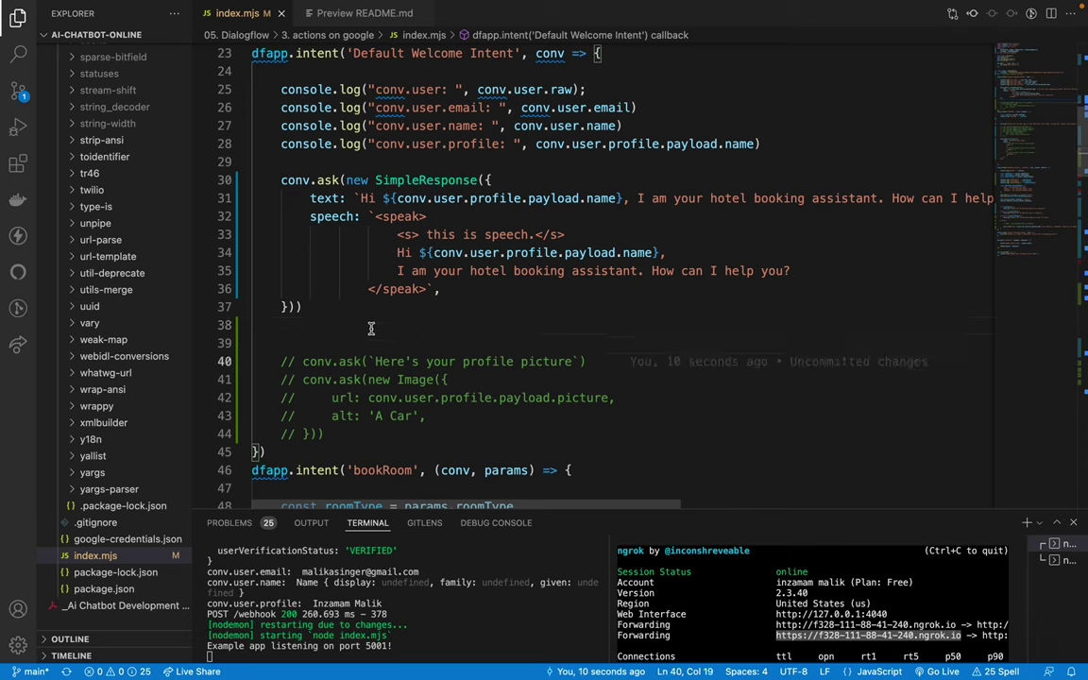
click(352, 330)
click(321, 336)
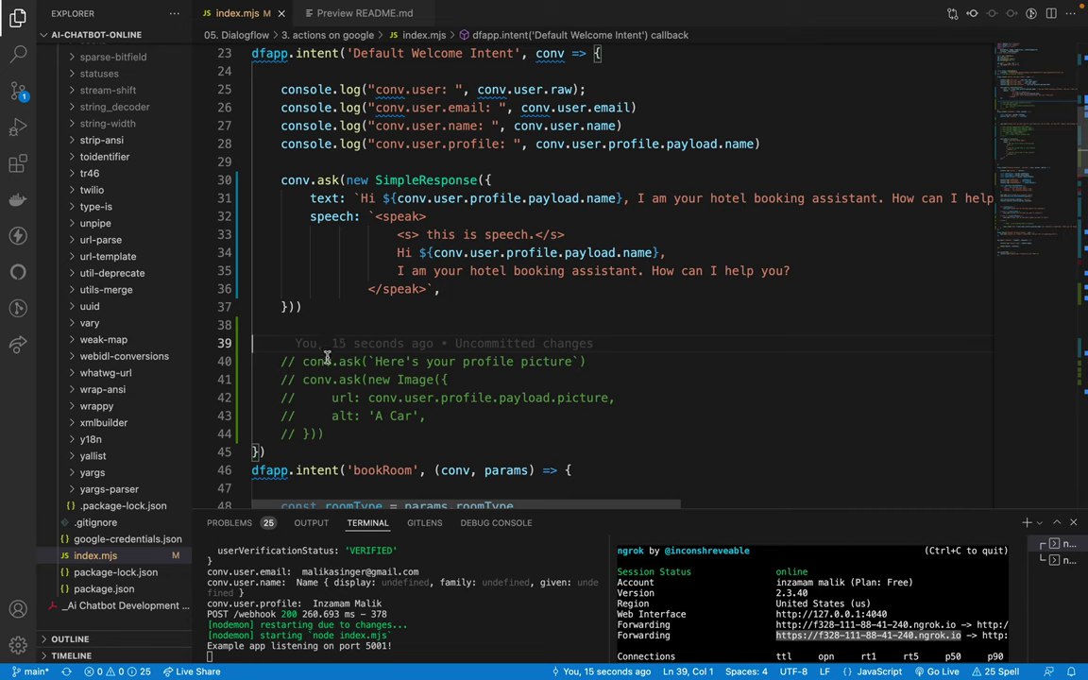
click(597, 361)
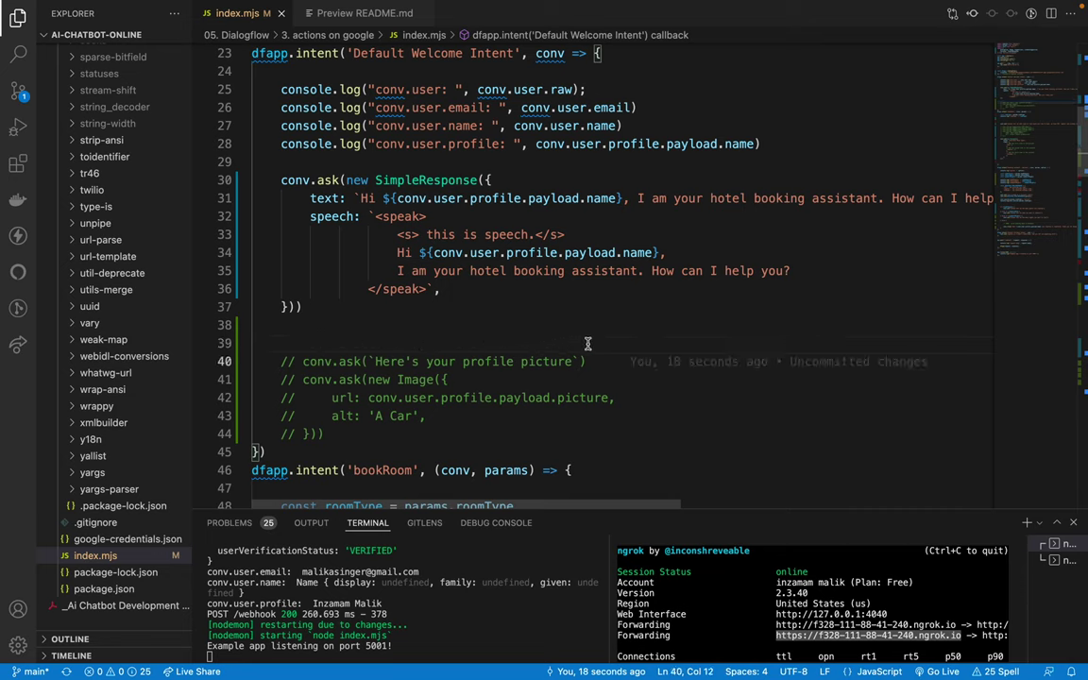
key(Down)
key(Down)
key(Down)
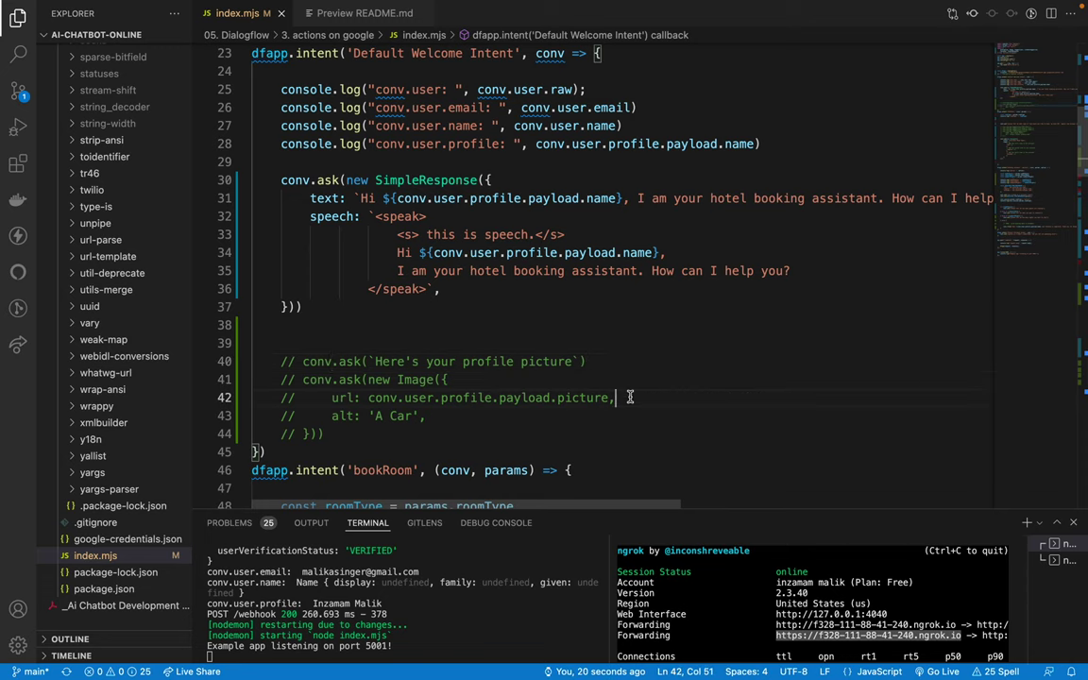
key(Down)
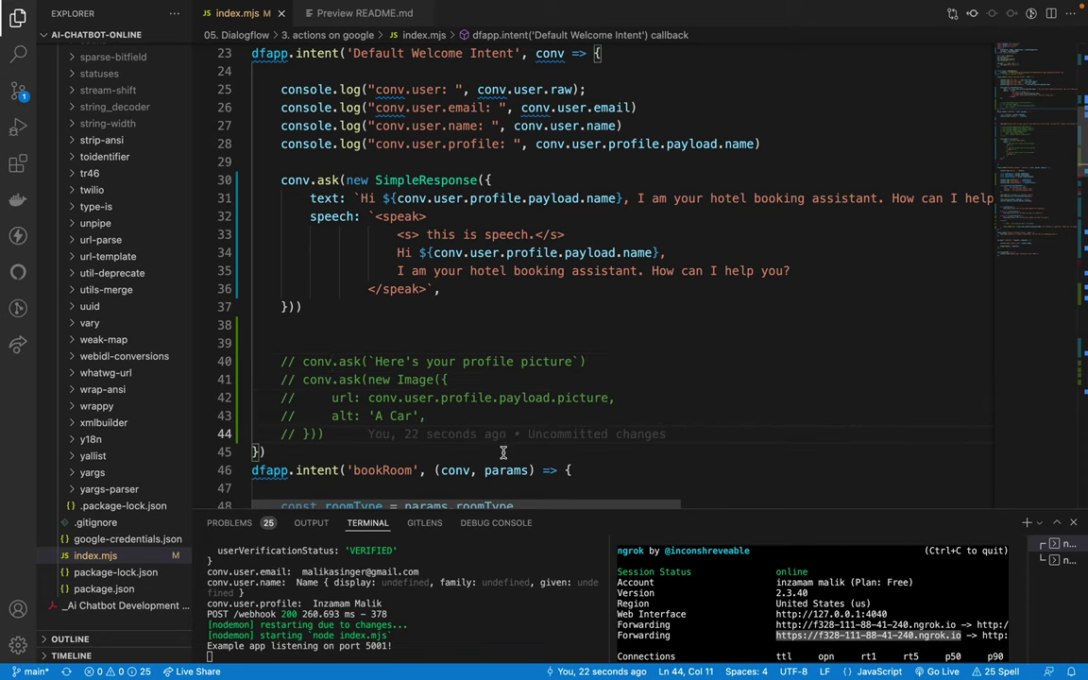
key(Down)
scroll(495, 340, up, 2)
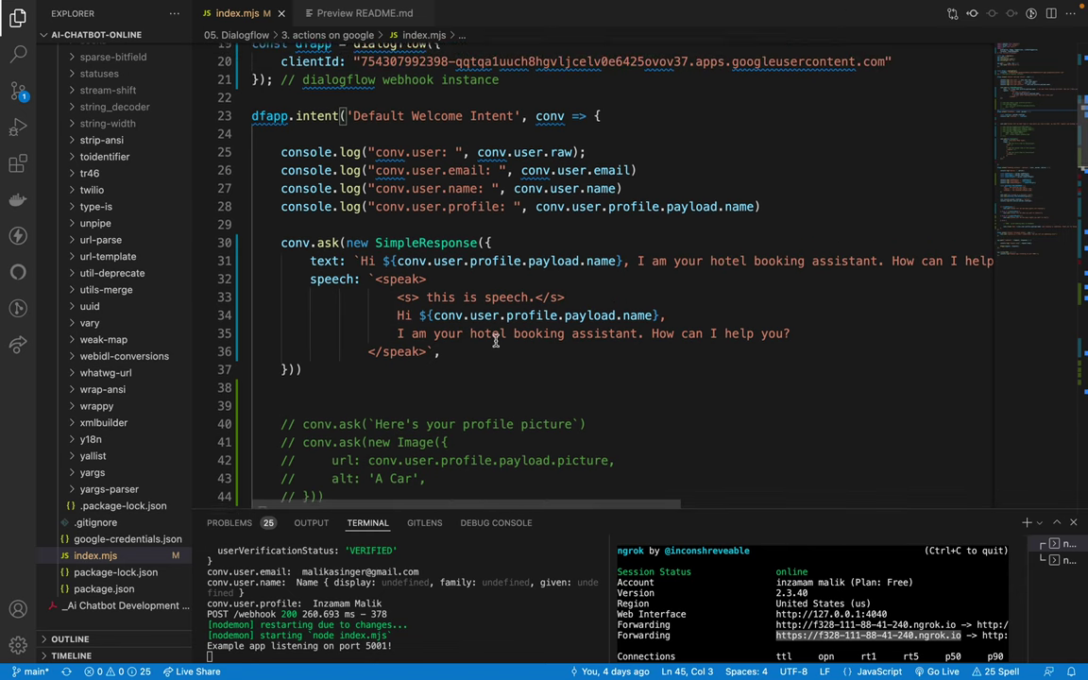
Step: Delete the extra blank lines above conv.ask in the bookRoom handler and save
scroll(494, 340, down, 4)
scroll(495, 340, down, 4)
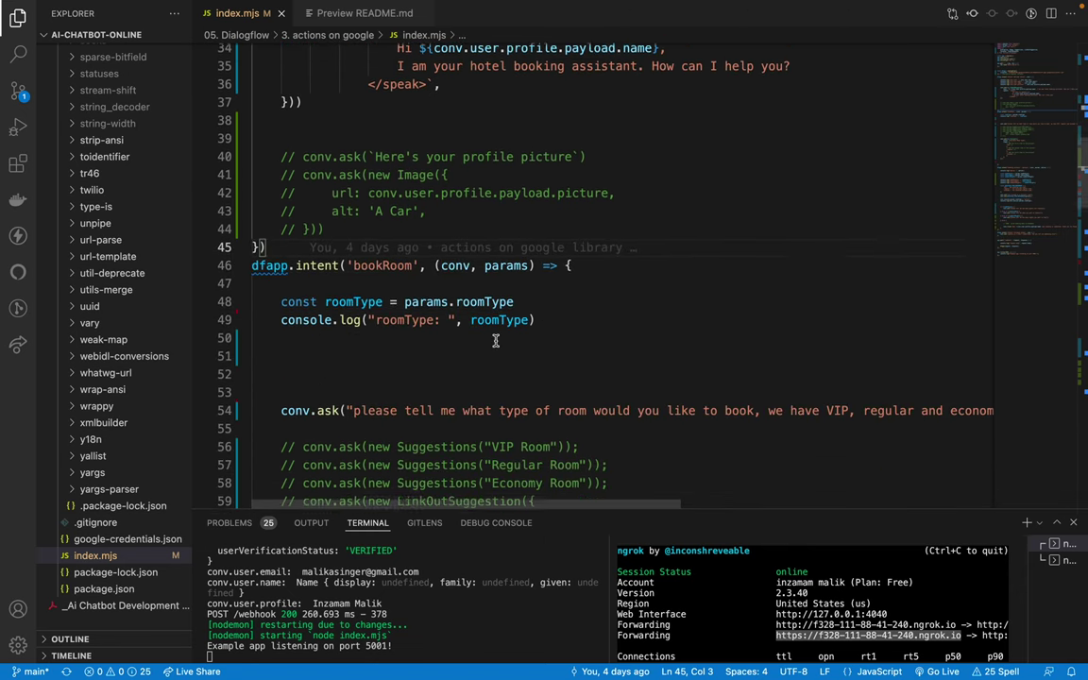
scroll(495, 340, up, 3)
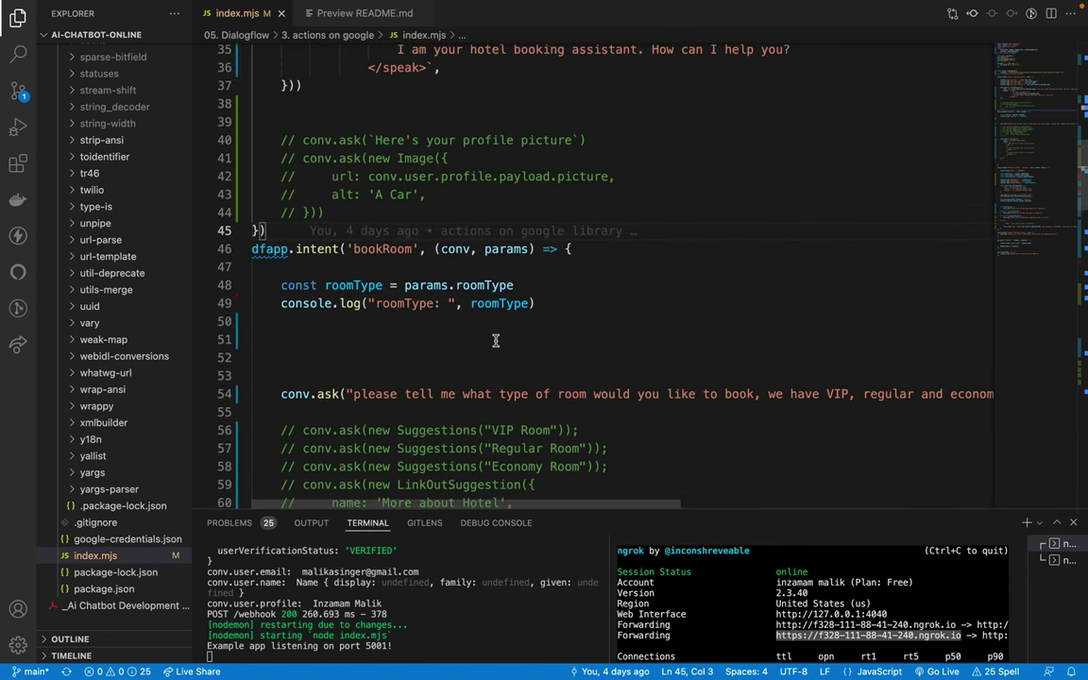
click(400, 371)
key(BackSpace)
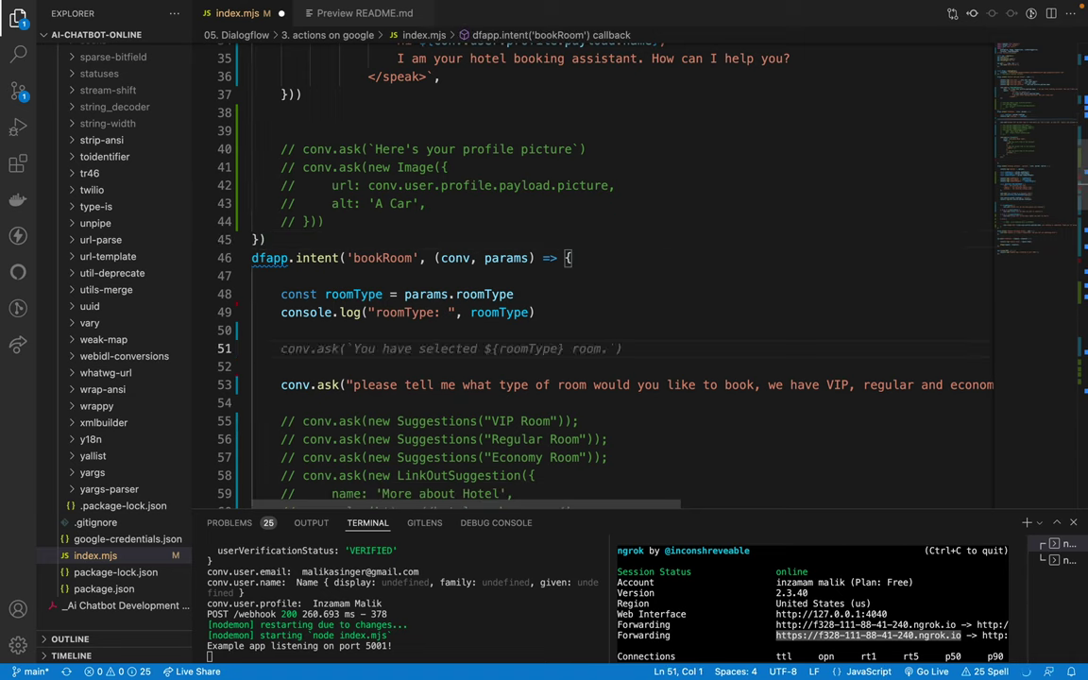
key(BackSpace)
key(BackSpace)
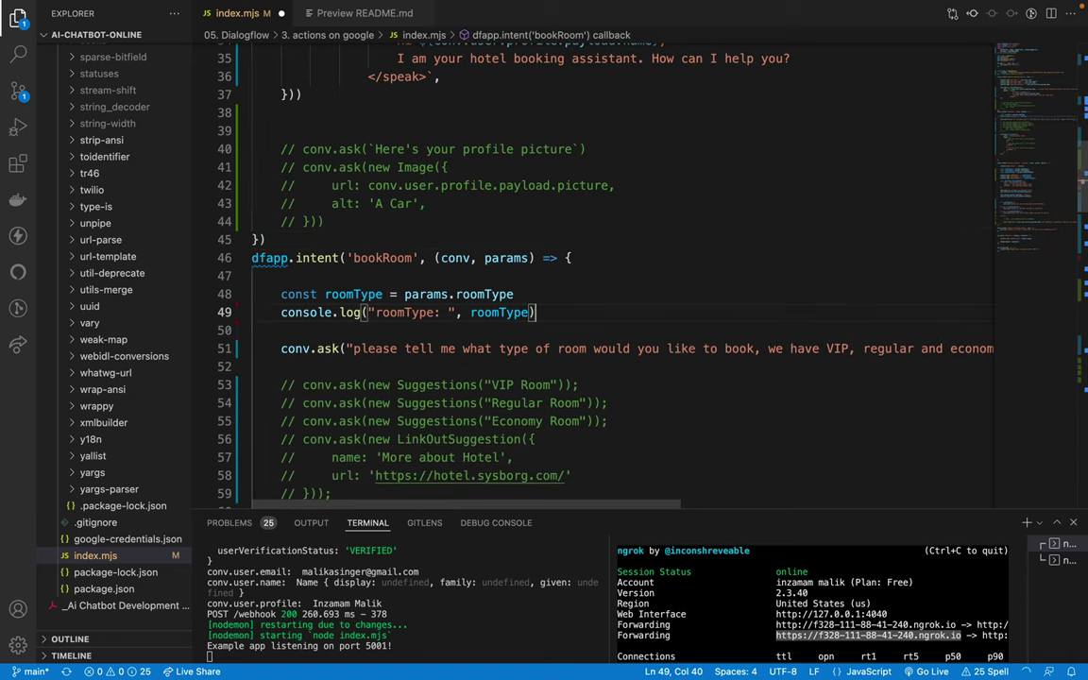
key(ctrl+s)
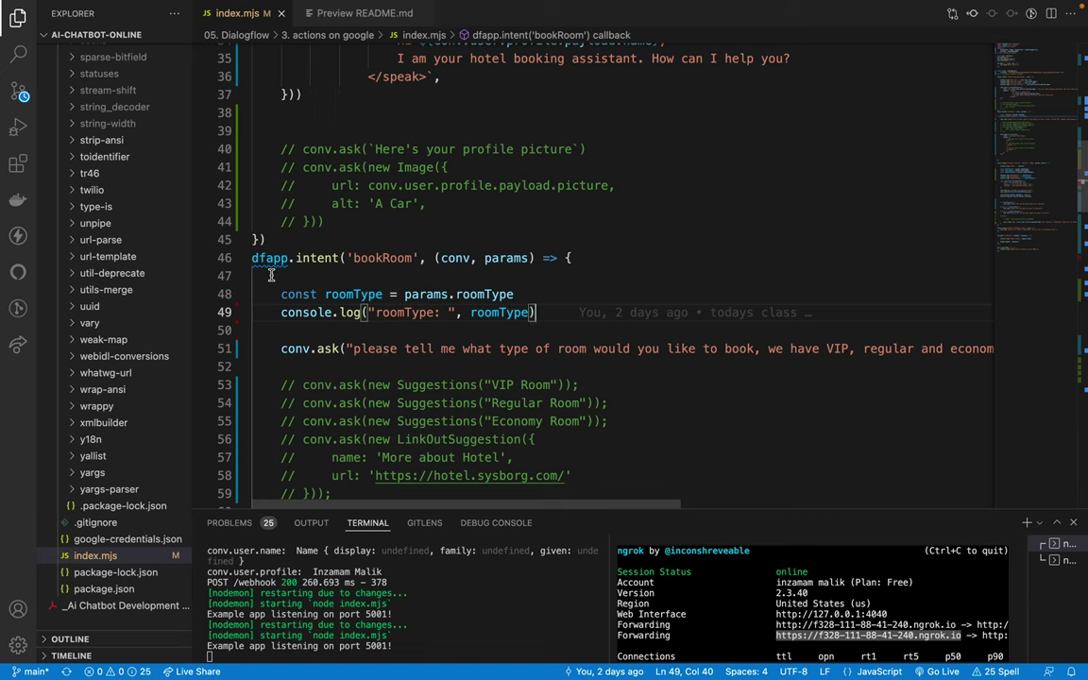
Step: Review the bookRoom suggestions and Carousel code before returning to the simulator
drag(248, 251, 544, 403)
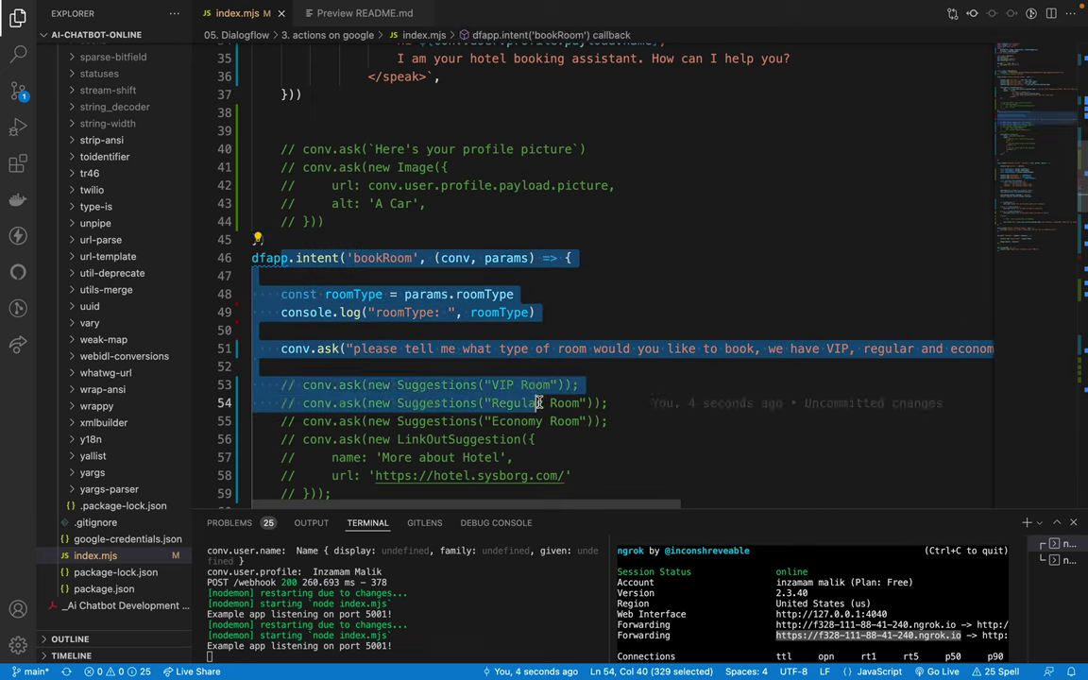
click(544, 403)
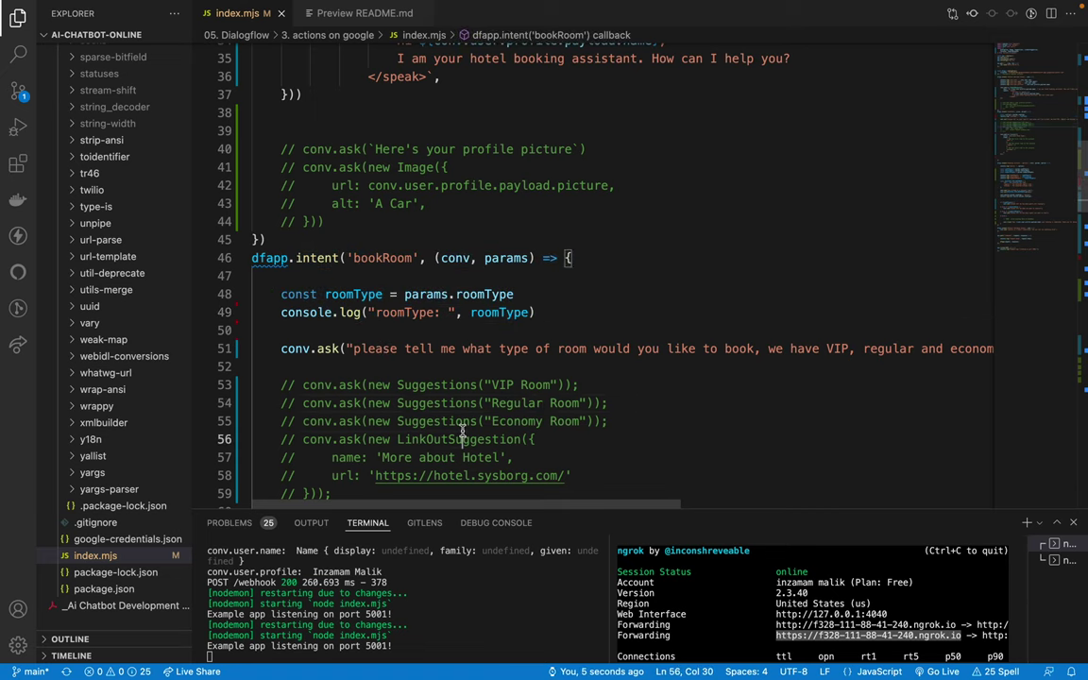
click(637, 439)
click(637, 418)
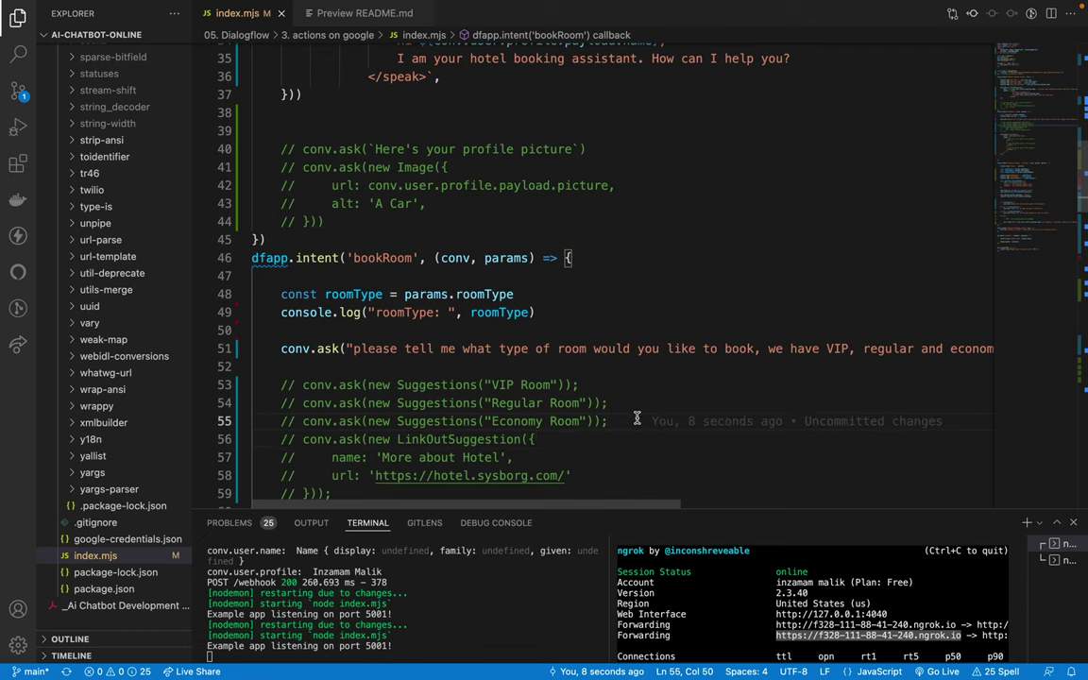
scroll(504, 404, down, 1)
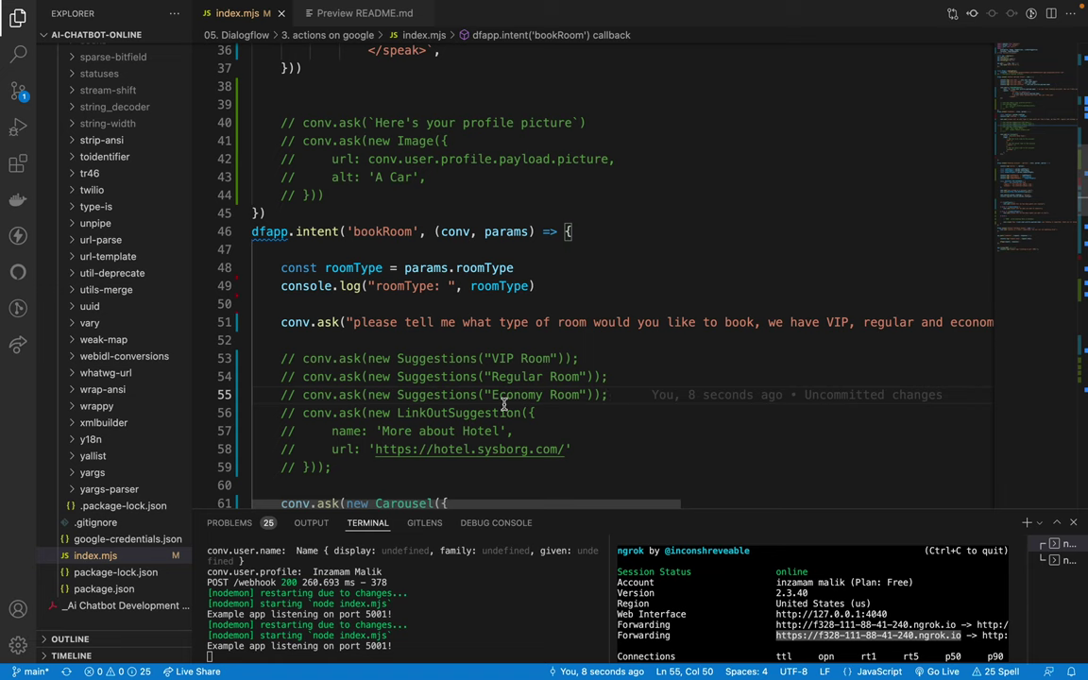
scroll(450, 393, down, 5)
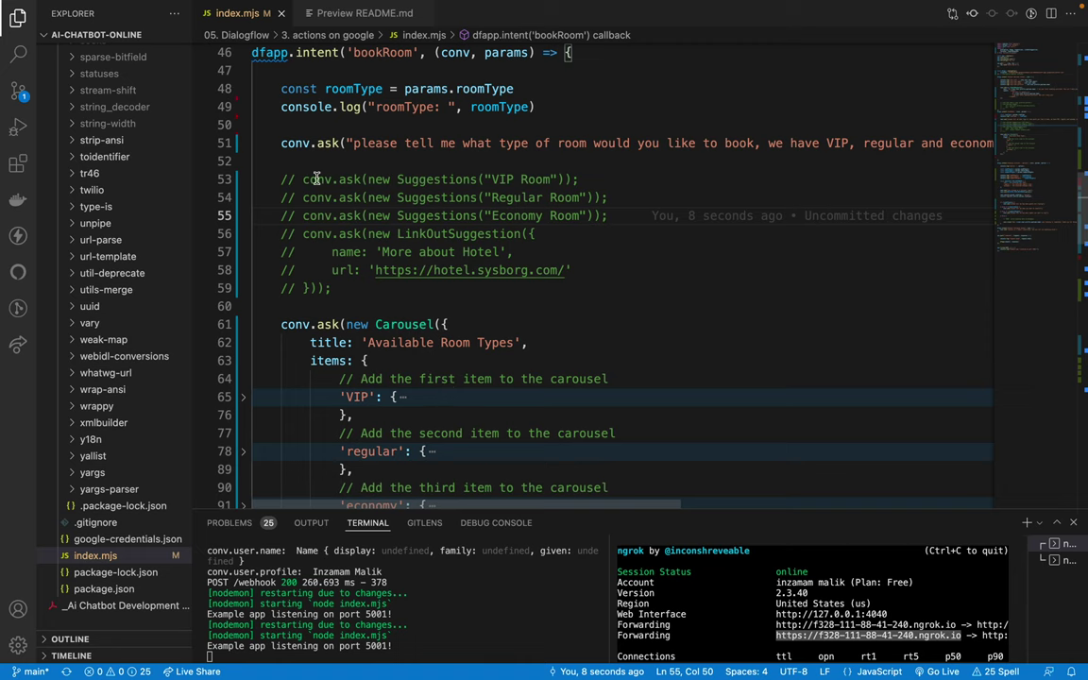
click(588, 326)
scroll(557, 328, down, 5)
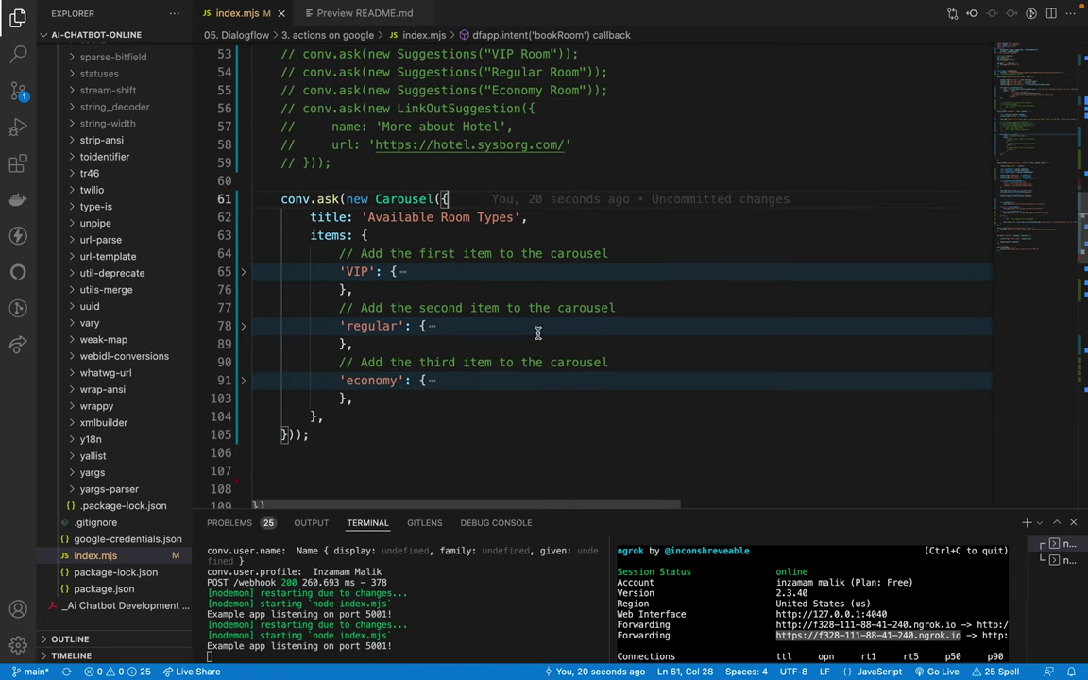
scroll(537, 333, down, 1)
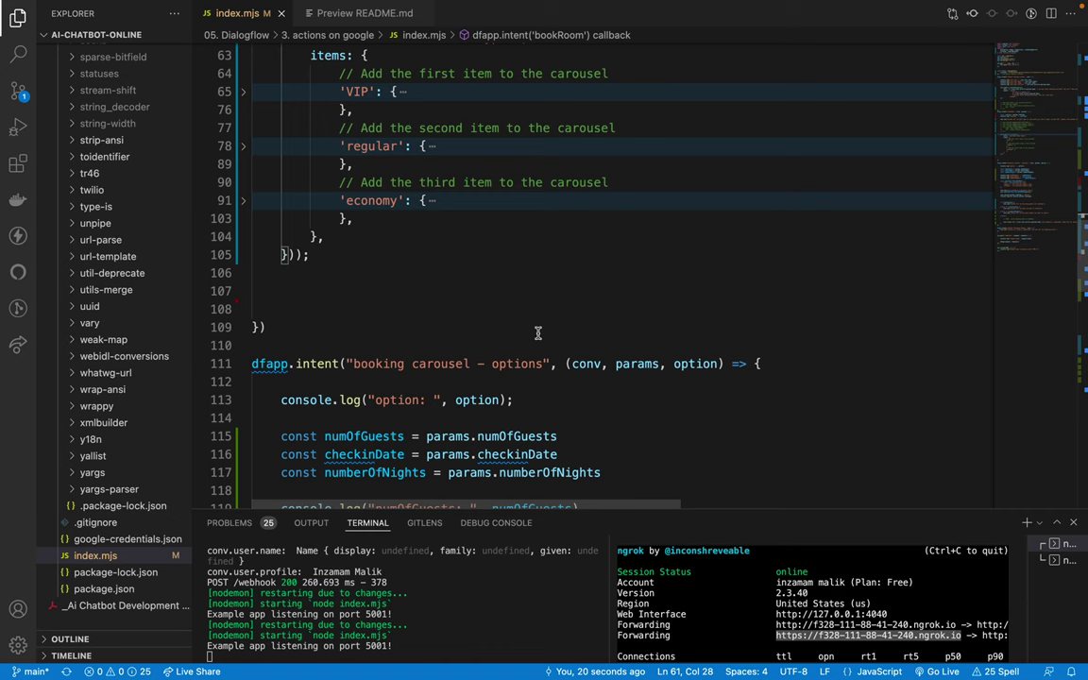
scroll(535, 332, down, 15)
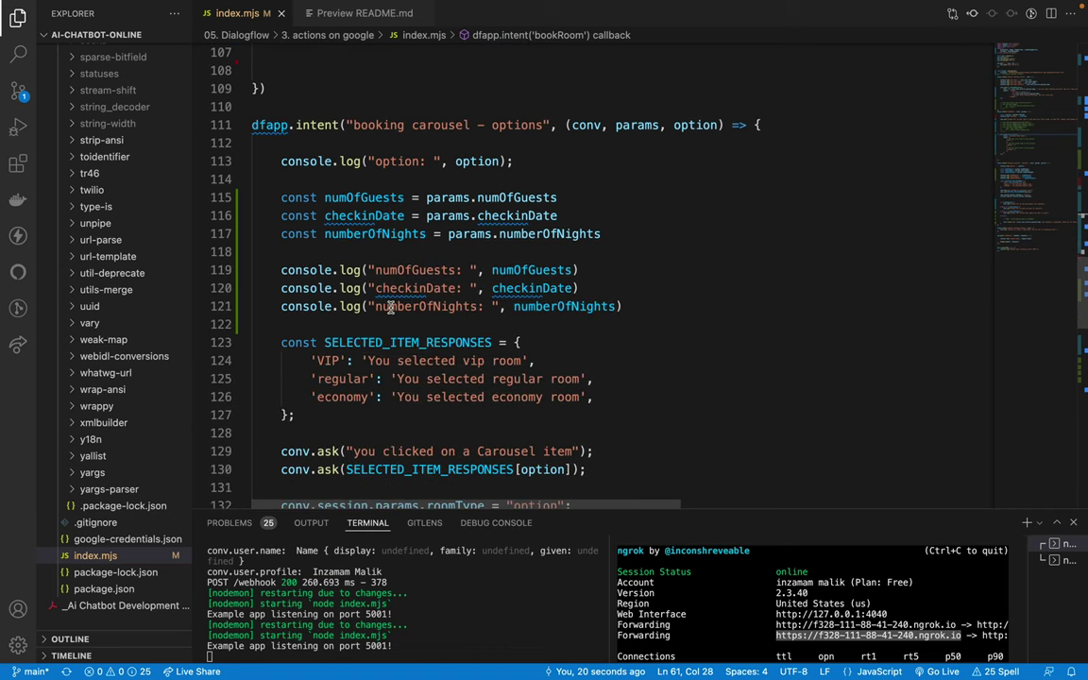
scroll(389, 308, up, 20)
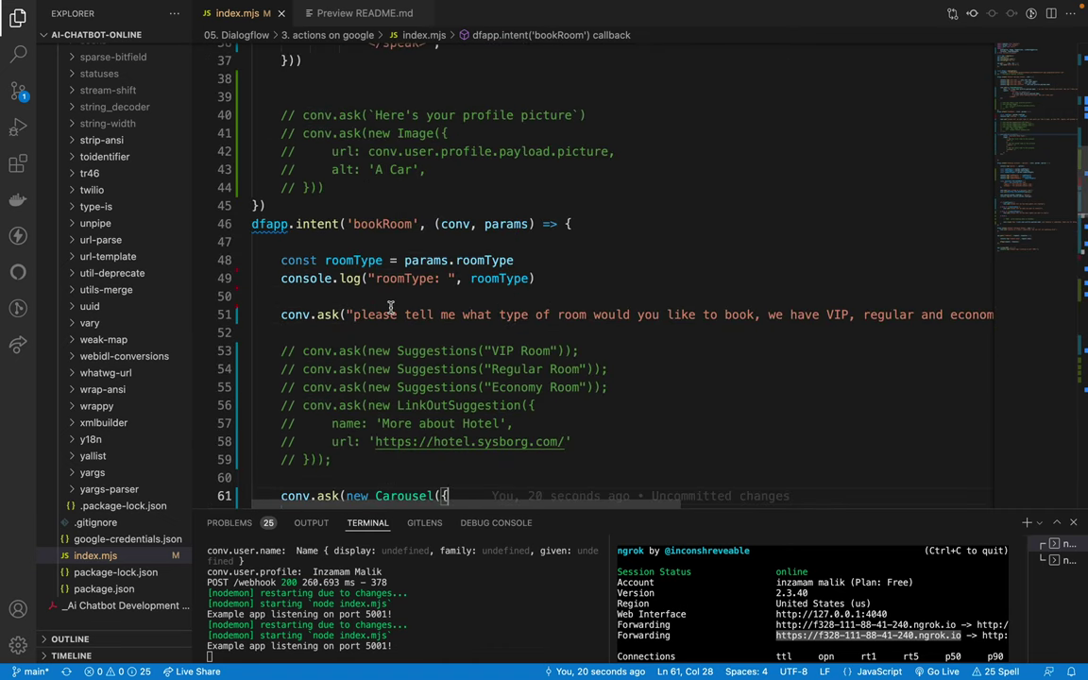
scroll(389, 308, up, 4)
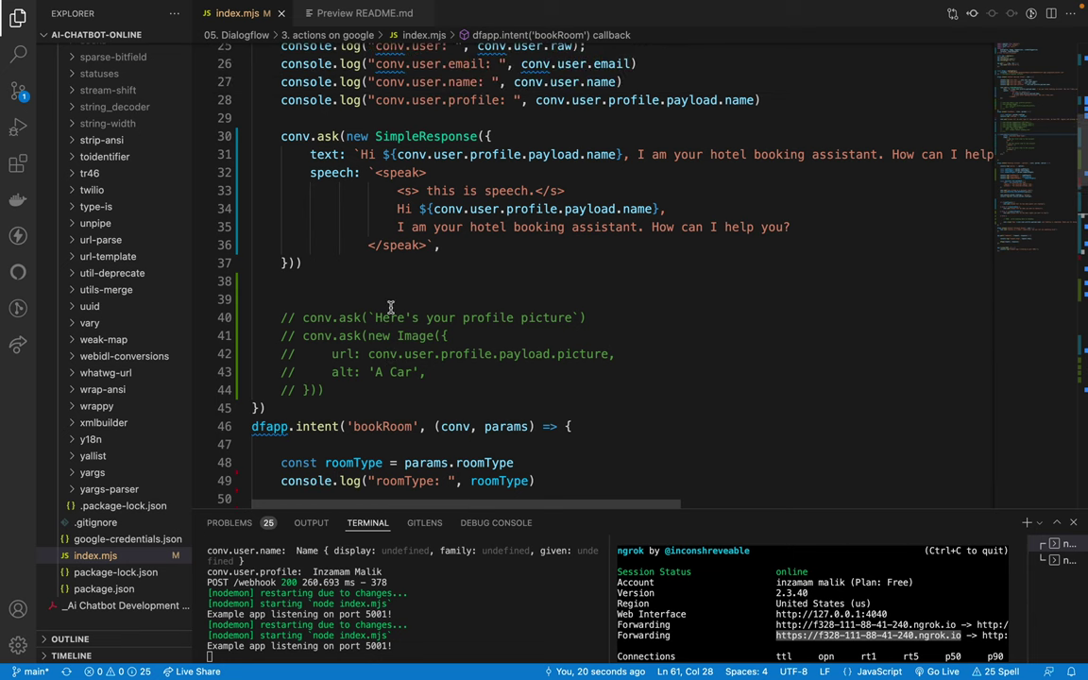
key(super+Tab)
Step: Send 'book room' in the simulator and pick VIP Room, which returns the fallback reply
click(151, 160)
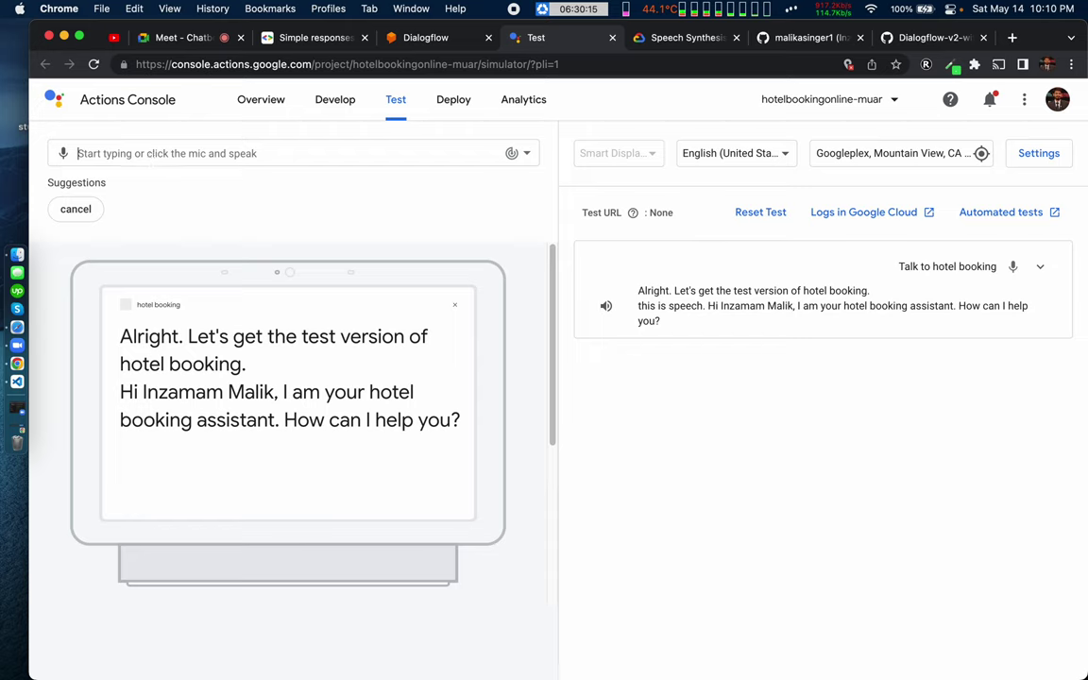
text(book room)
key(Return)
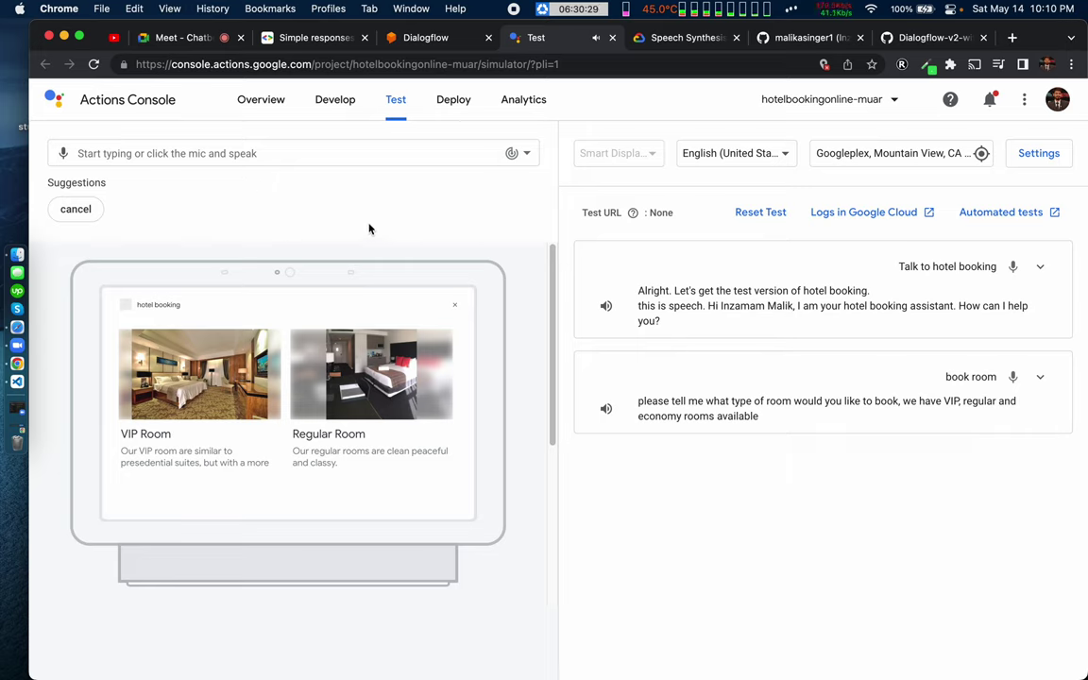
click(217, 377)
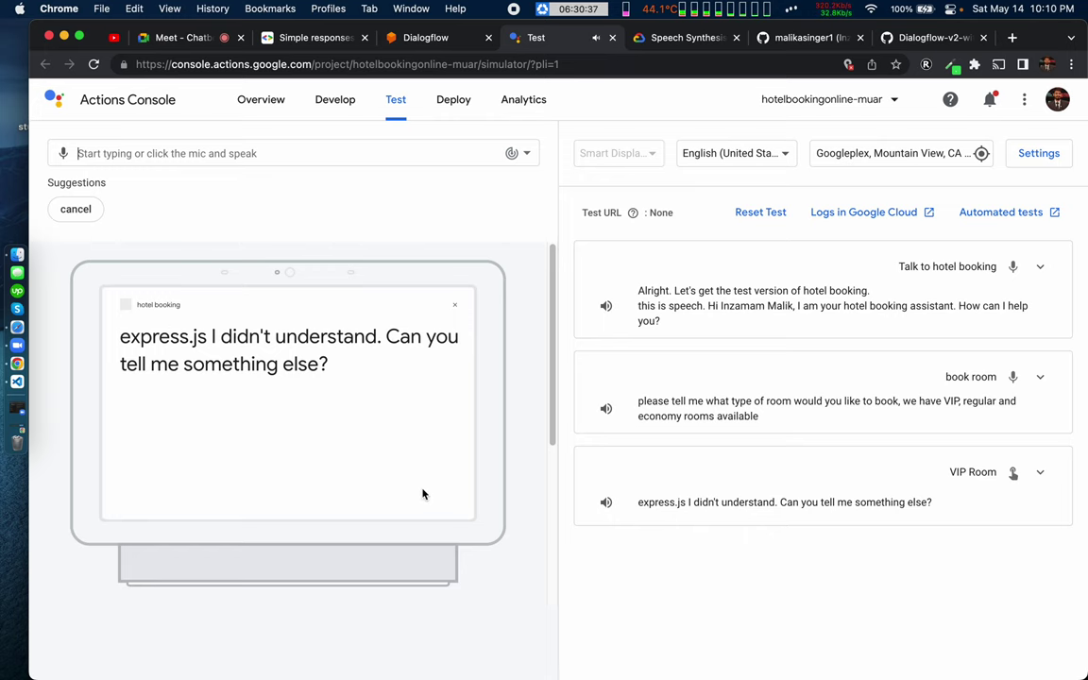
key(super+Tab)
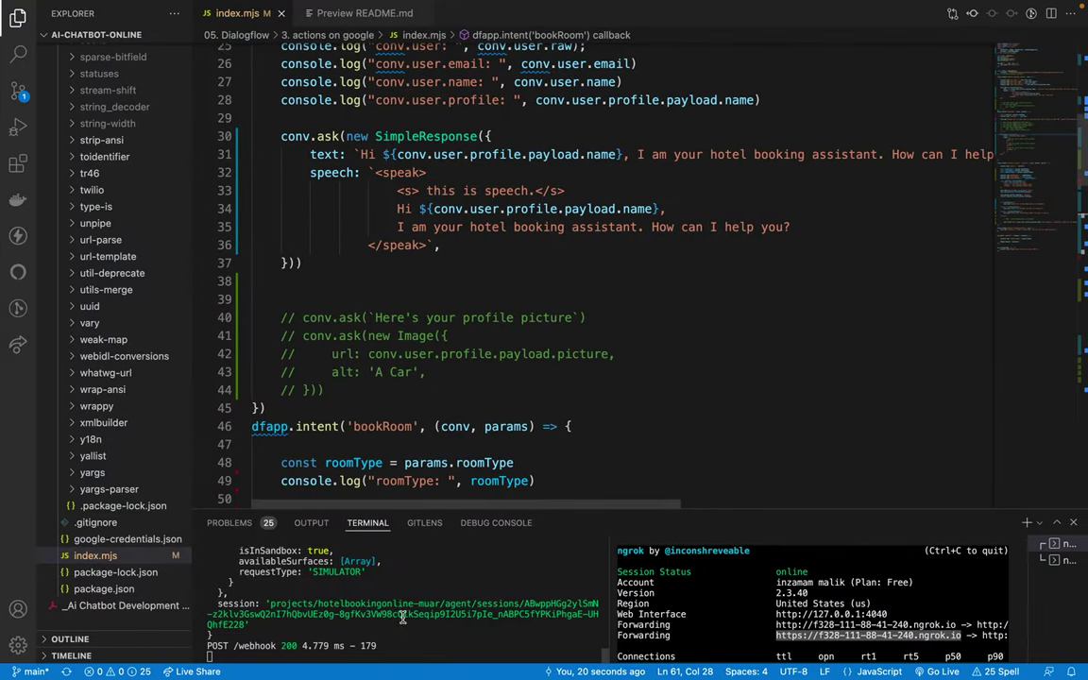
Step: Enlarge the terminal panel and fold the Default Welcome Intent handler
drag(428, 507, 378, 370)
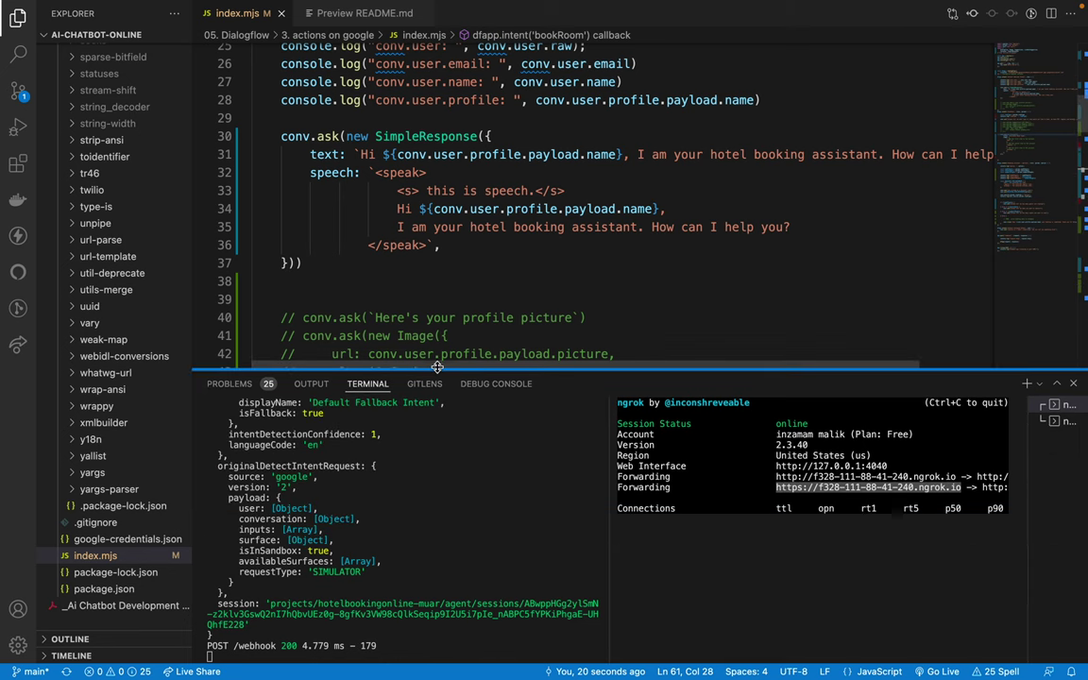
scroll(392, 153, up, 5)
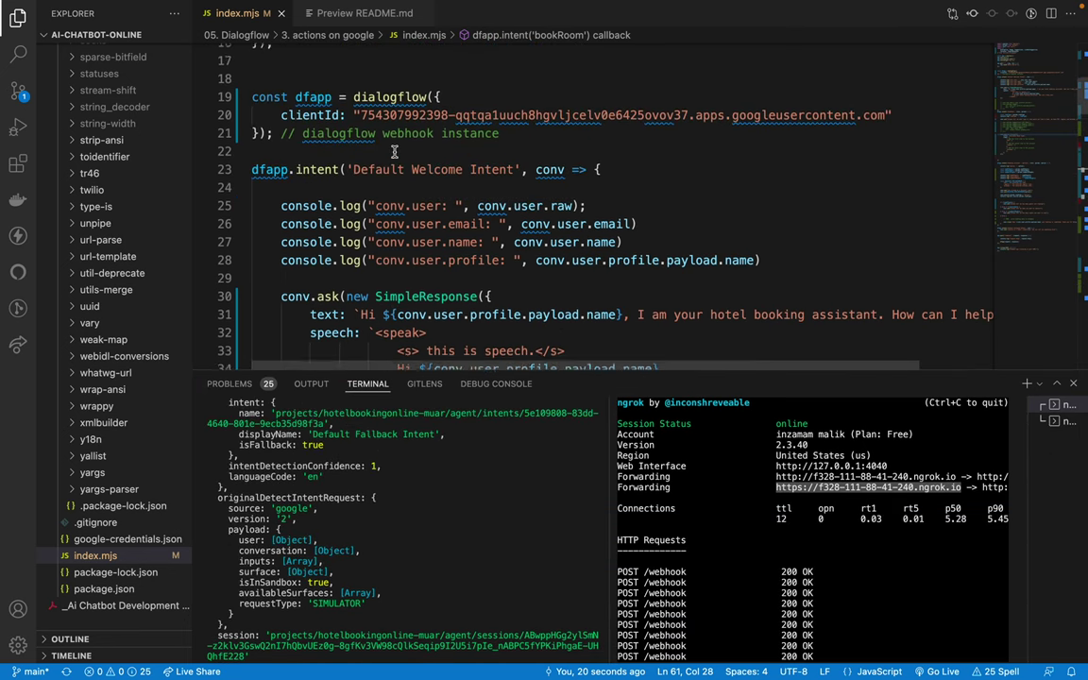
scroll(392, 153, up, 1)
scroll(392, 154, down, 4)
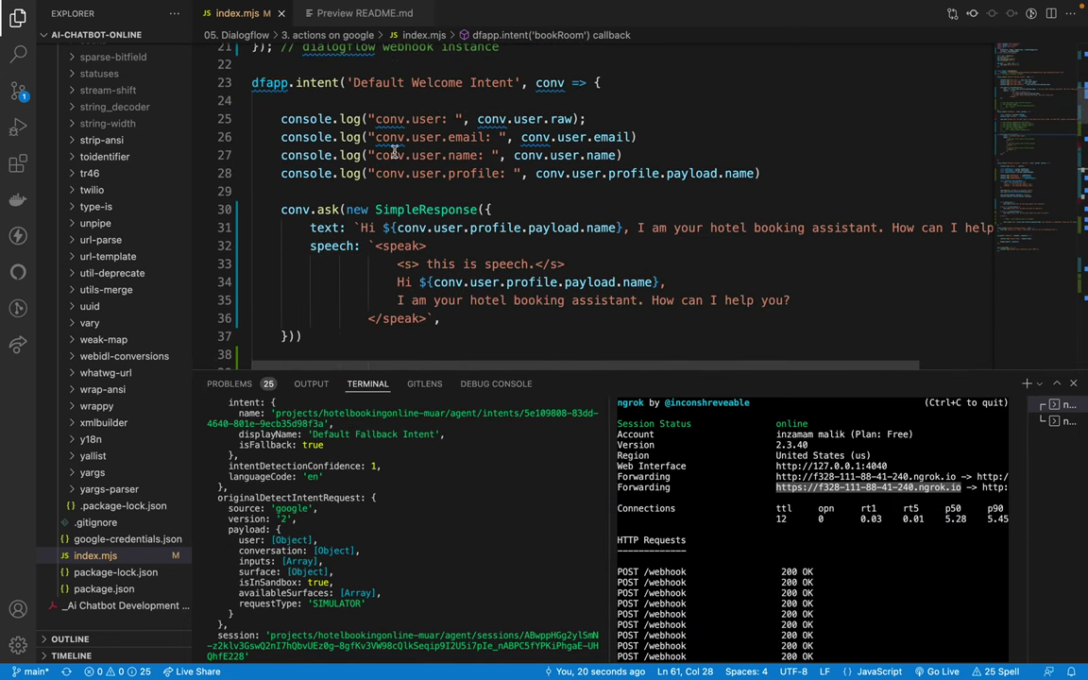
click(244, 84)
scroll(345, 149, down, 2)
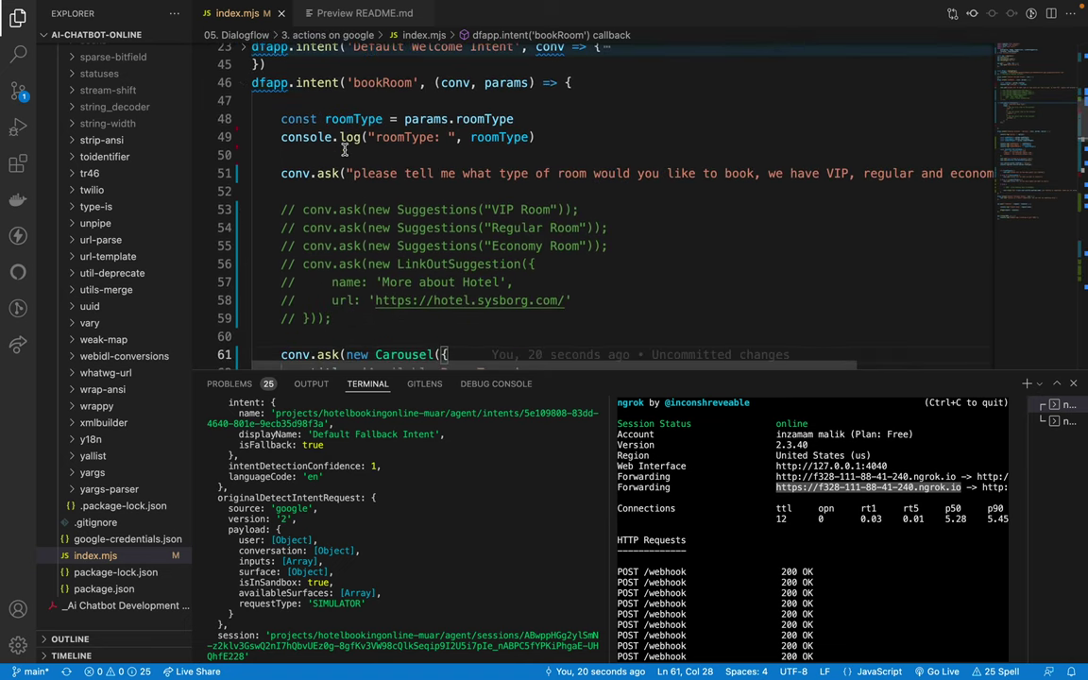
Step: Fold the bookRoom handler and copy the 'booking carousel - options' intent name
double_click(376, 82)
scroll(407, 197, down, 4)
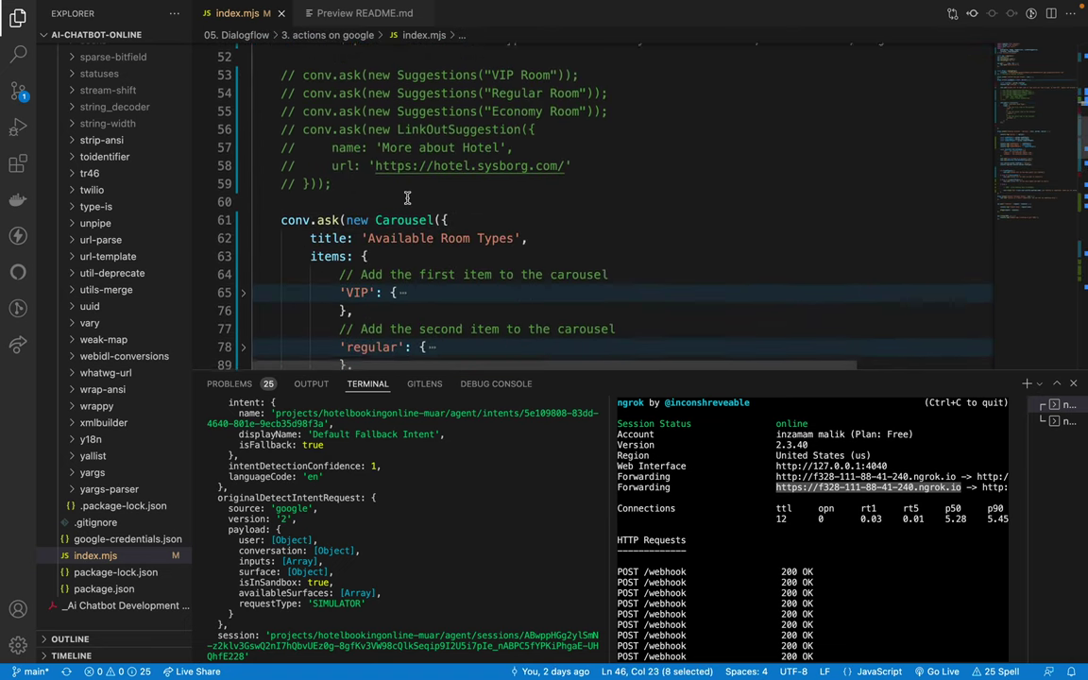
scroll(407, 197, down, 1)
scroll(282, 117, up, 5)
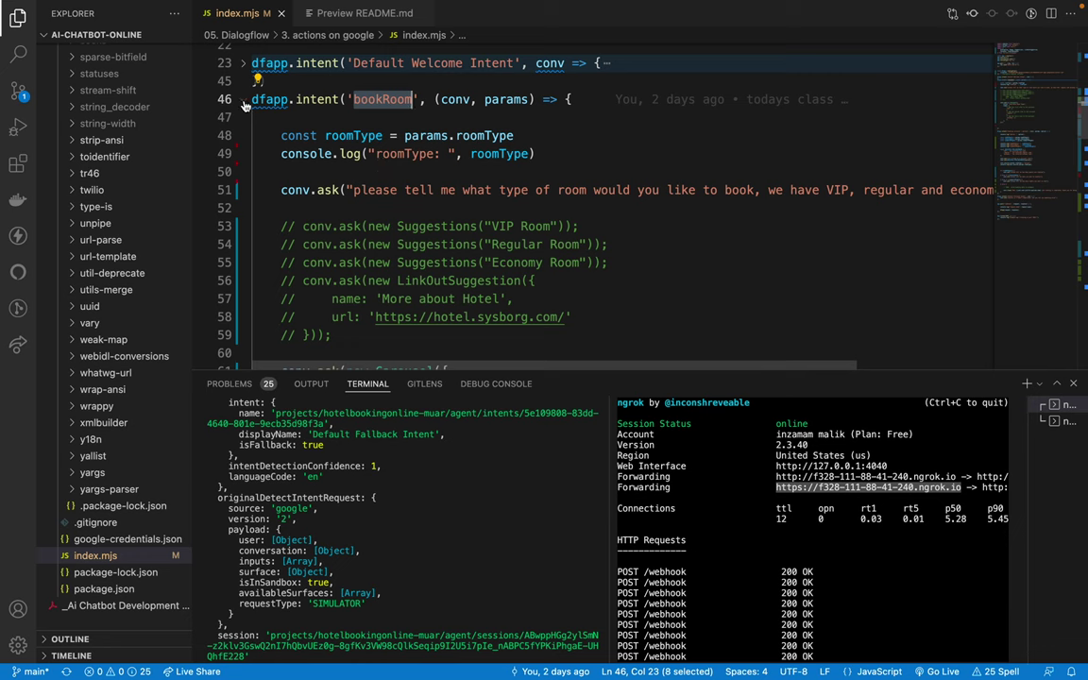
click(244, 100)
drag(353, 154, 541, 158)
key(super+c)
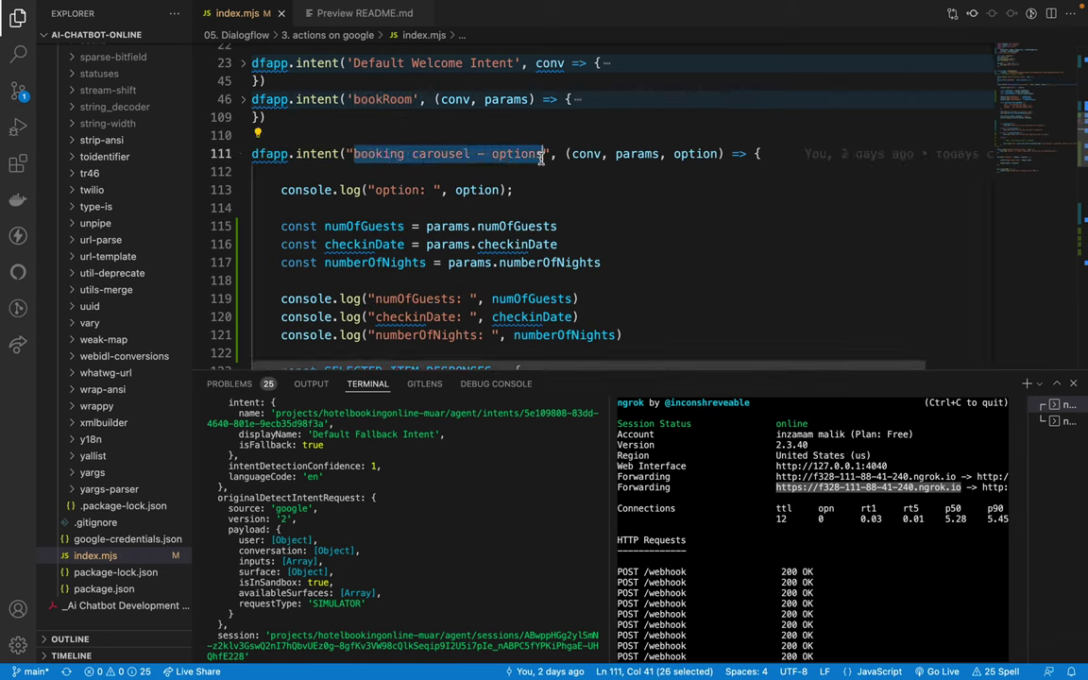
key(ctrl+Right)
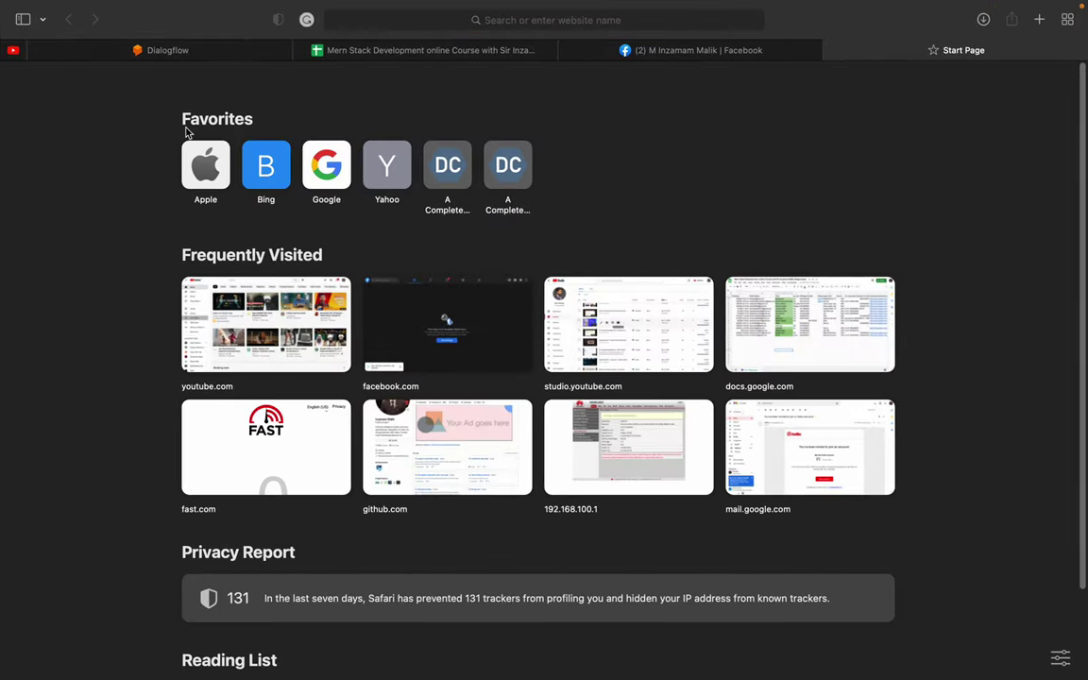
Step: Find and open the 'booking carousel - options' follow-up intent under bookRoom in Dialogflow
key(ctrl+Left)
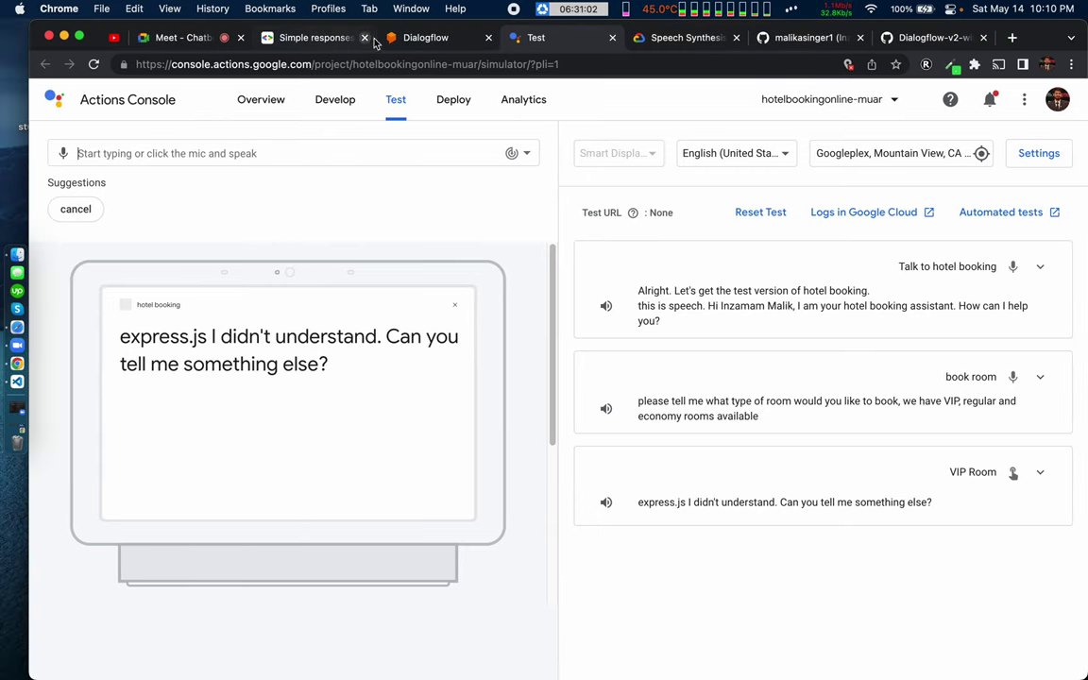
click(406, 38)
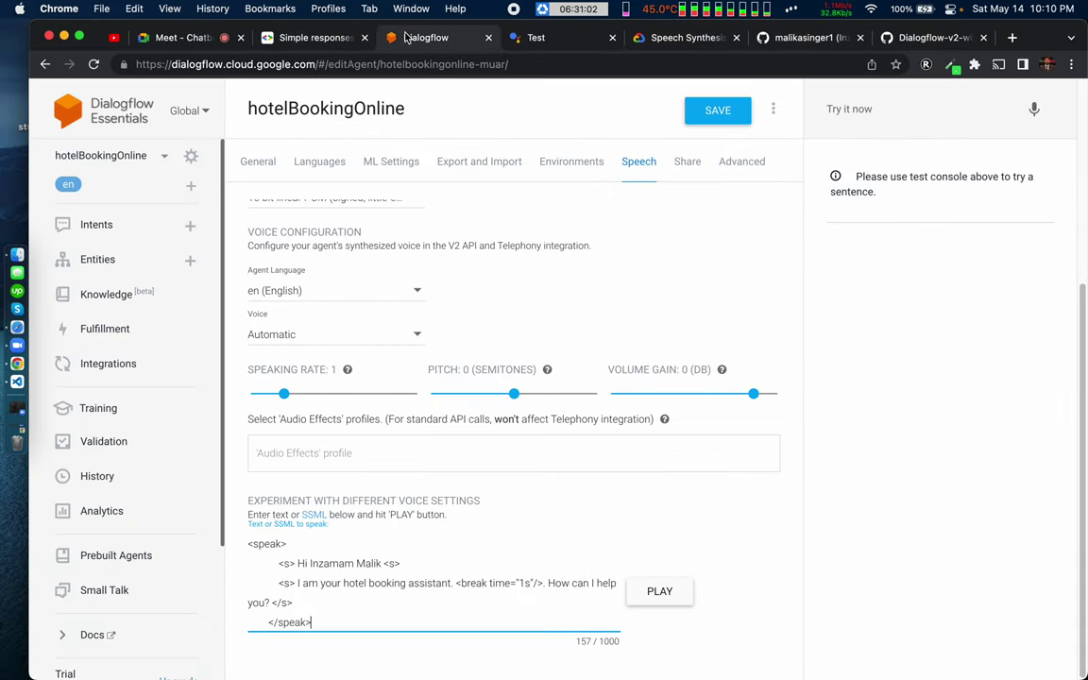
click(98, 227)
click(687, 164)
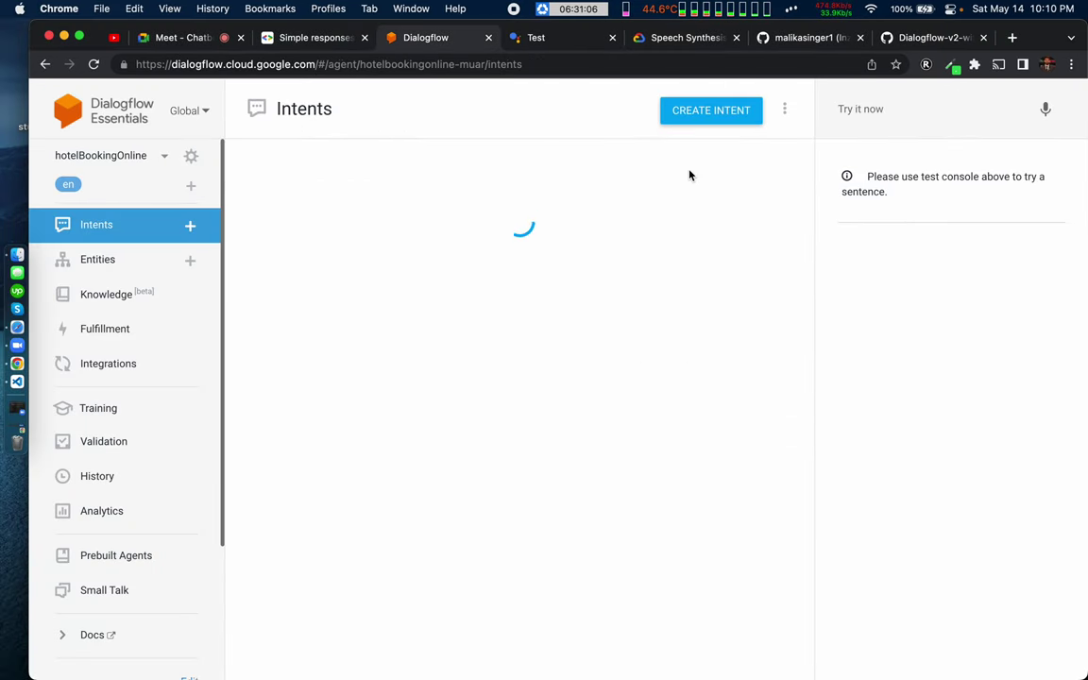
click(342, 218)
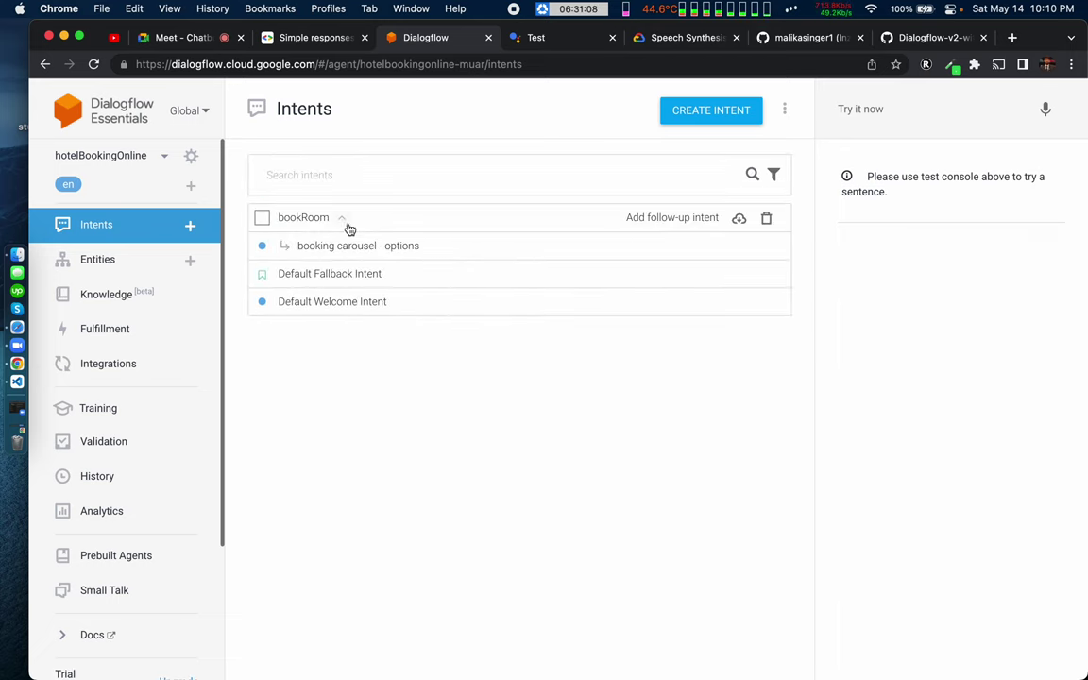
key(super+f)
key(super+v)
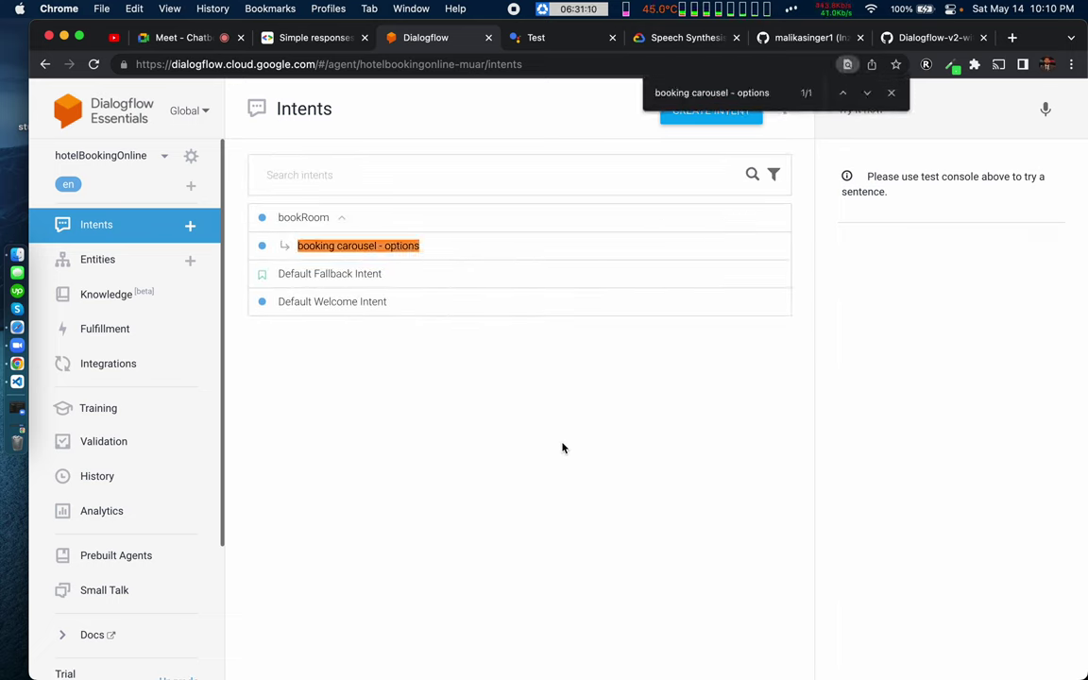
click(343, 249)
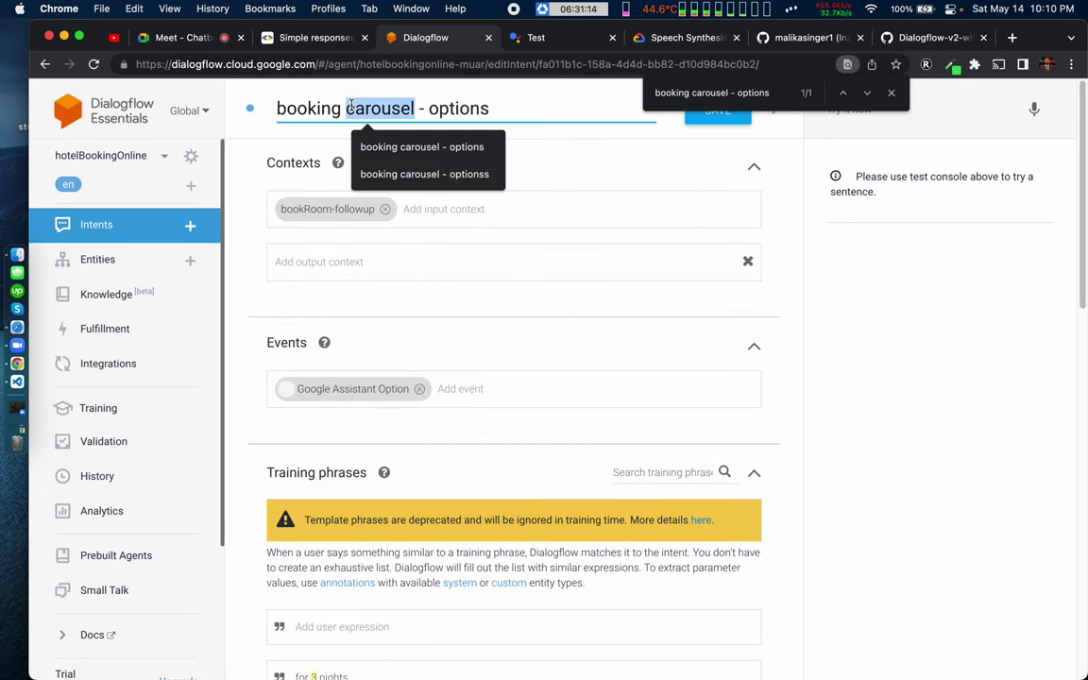
Step: Confirm the intent name, close the find bar, and save the intent
triple_click(350, 107)
click(313, 214)
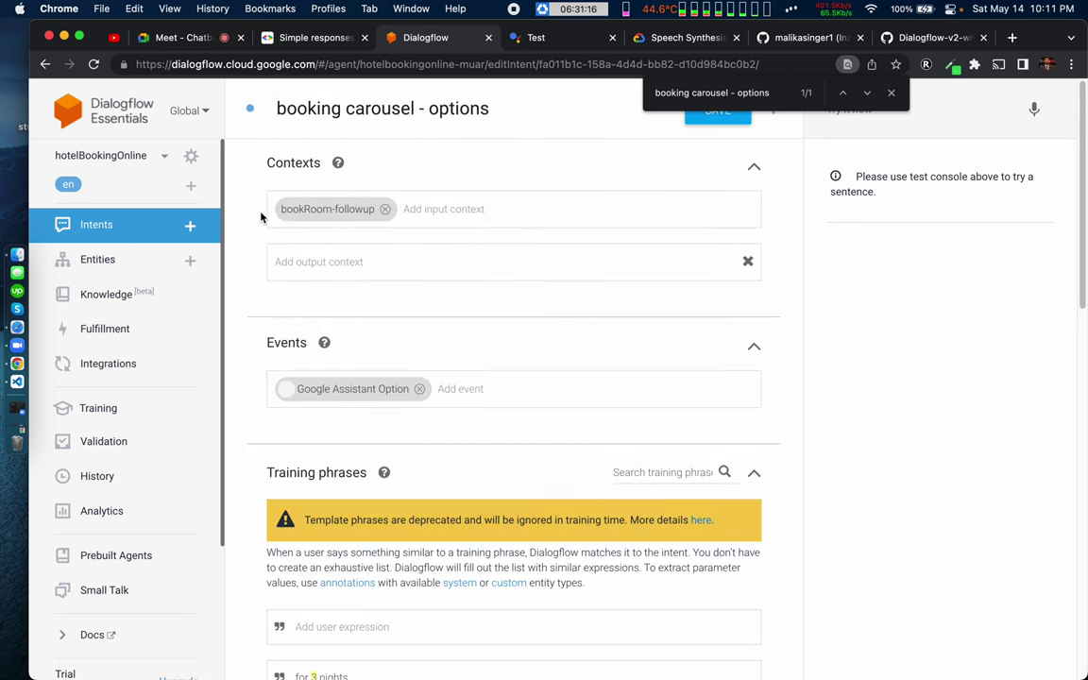
triple_click(373, 110)
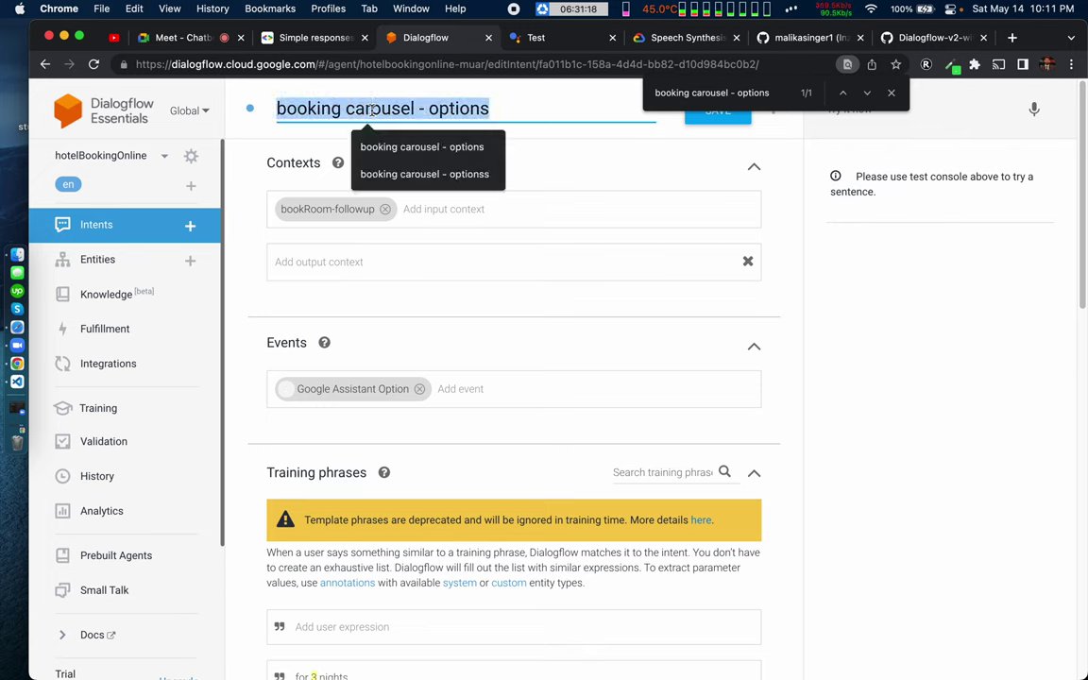
key(Right)
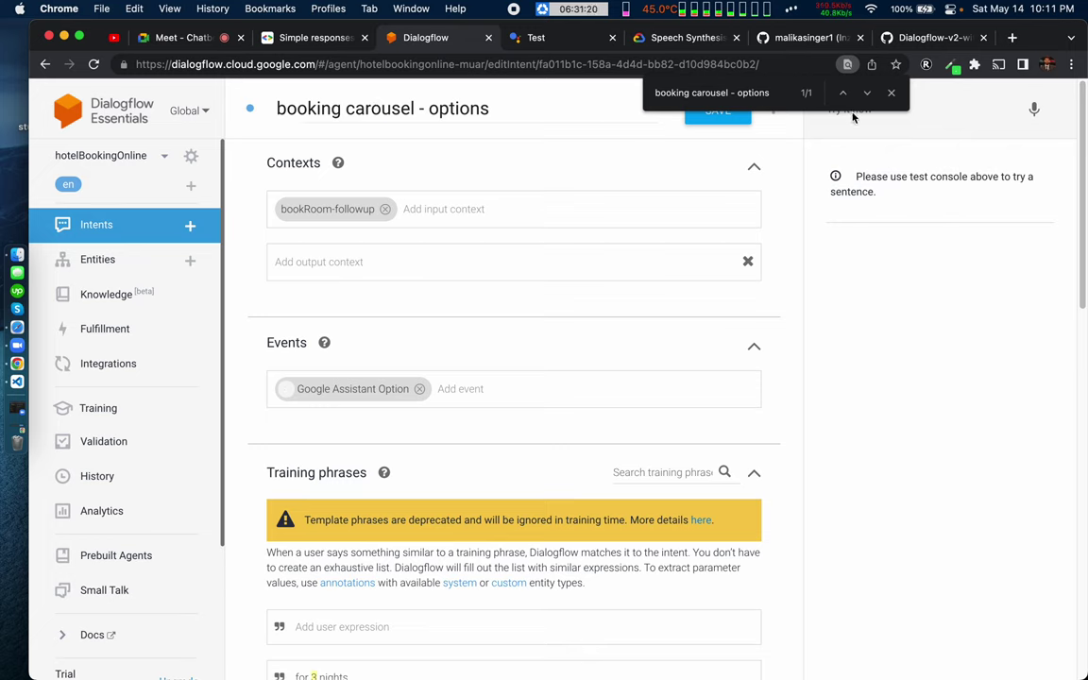
click(890, 93)
click(741, 109)
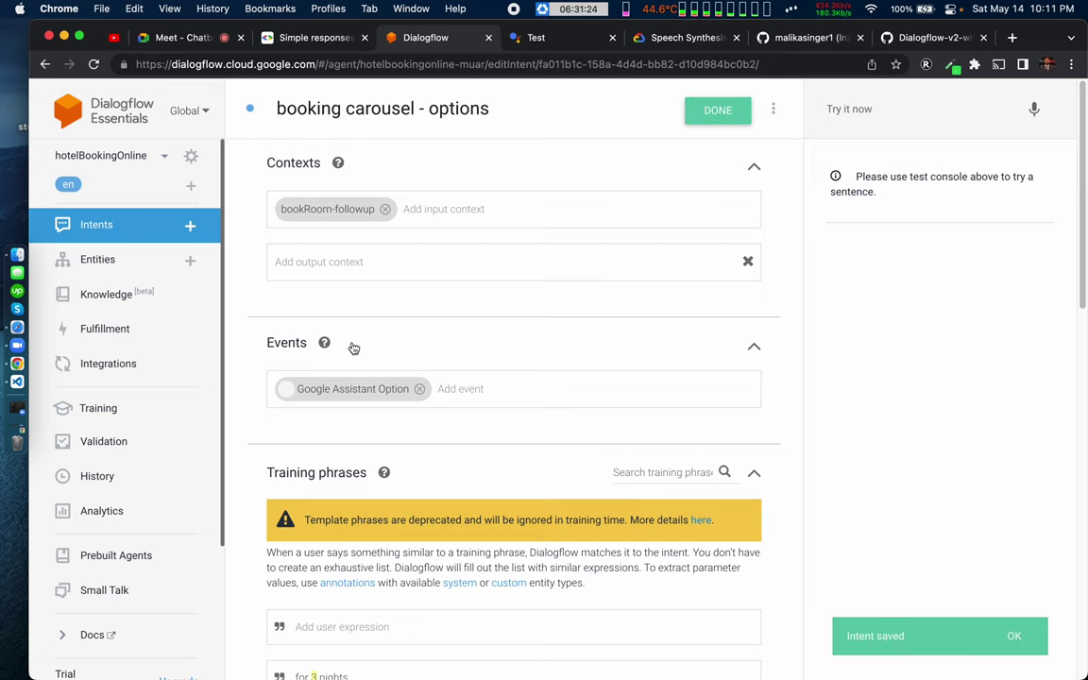
scroll(353, 348, down, 5)
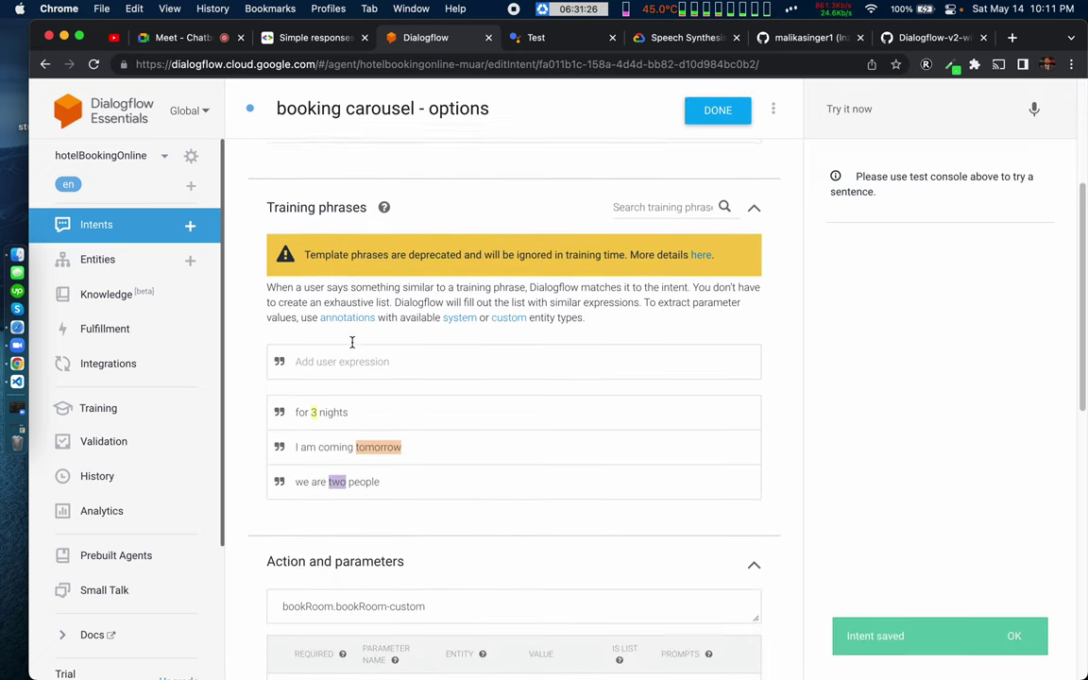
scroll(353, 342, down, 1)
scroll(353, 343, down, 1)
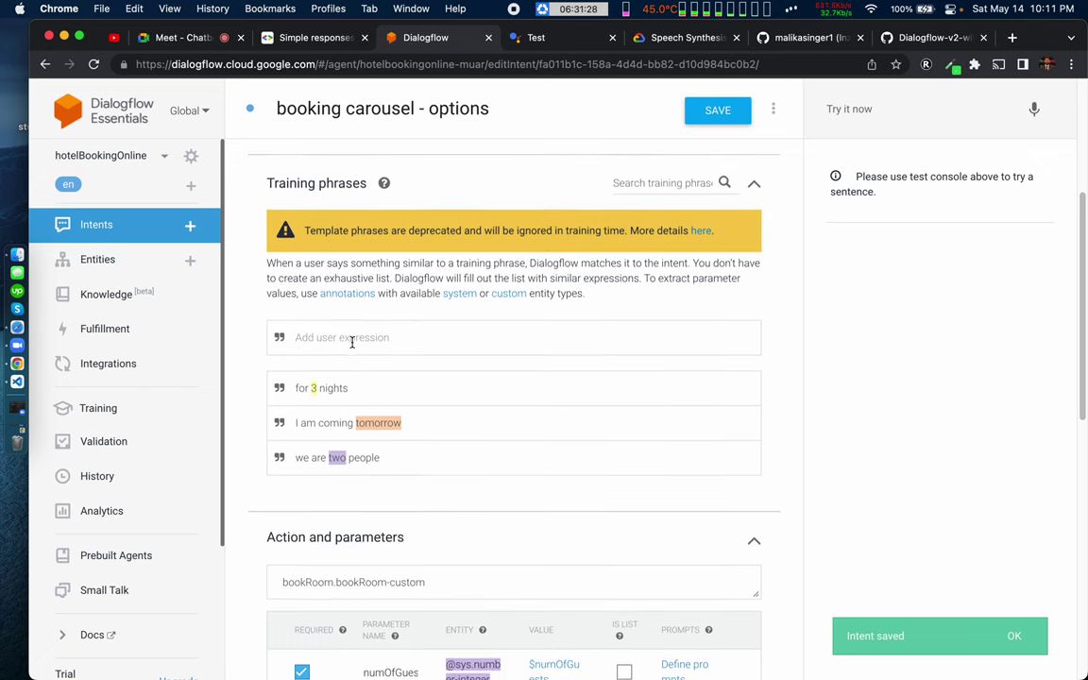
scroll(352, 342, down, 1)
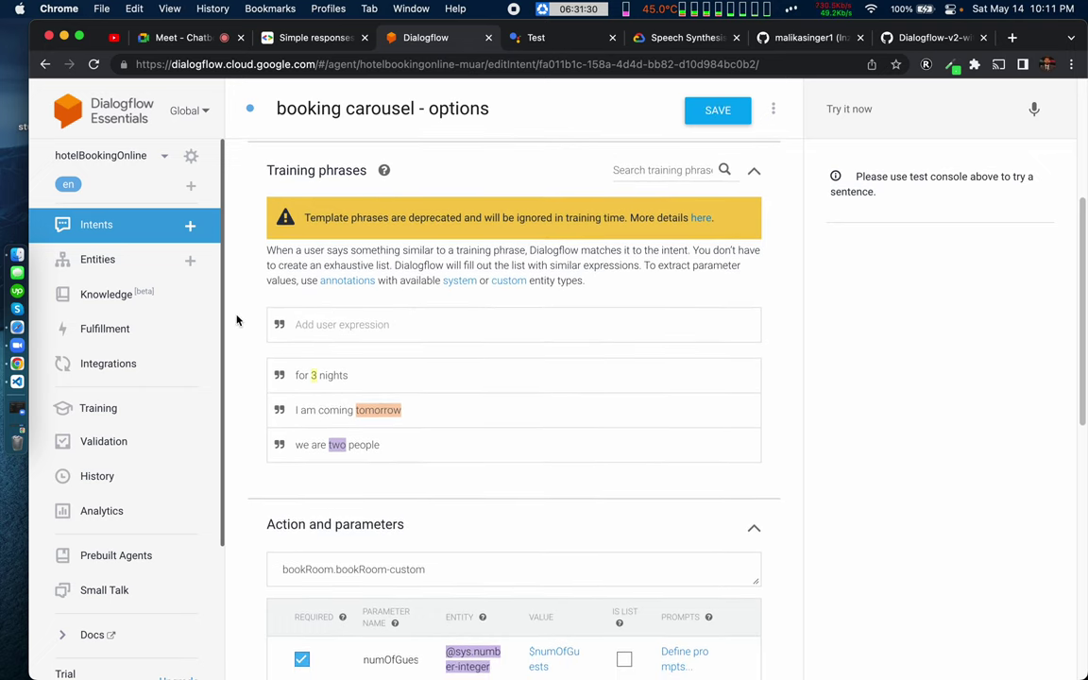
key(ctrl+Right)
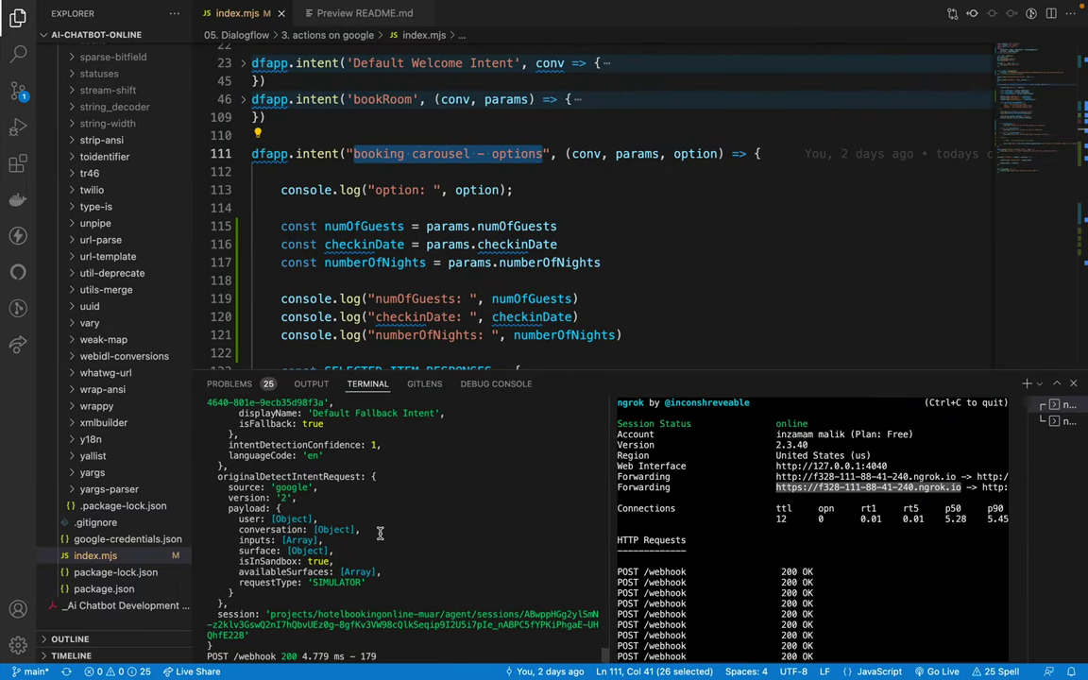
scroll(379, 534, up, 1)
drag(308, 443, 440, 444)
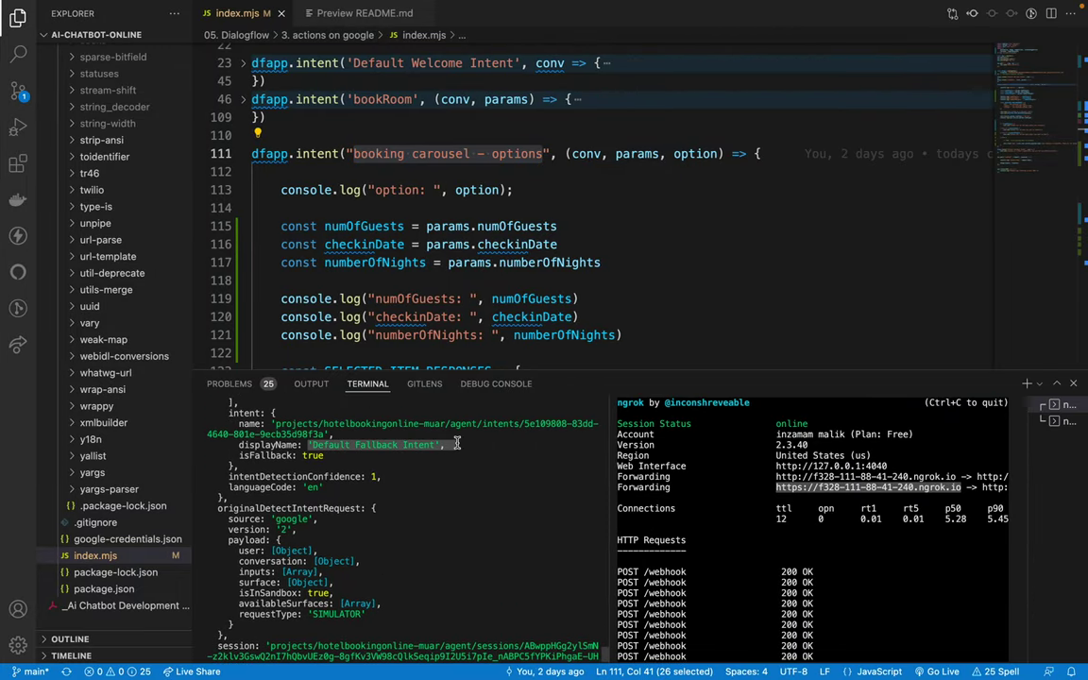
click(391, 519)
scroll(391, 518, up, 3)
scroll(391, 518, up, 1)
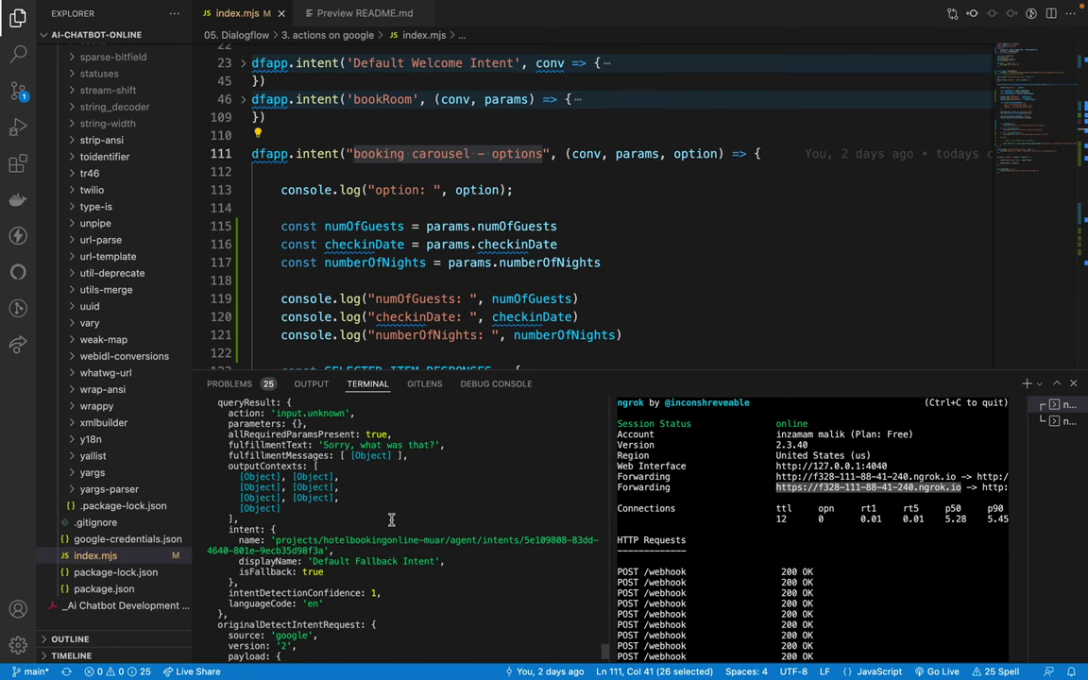
scroll(391, 518, up, 5)
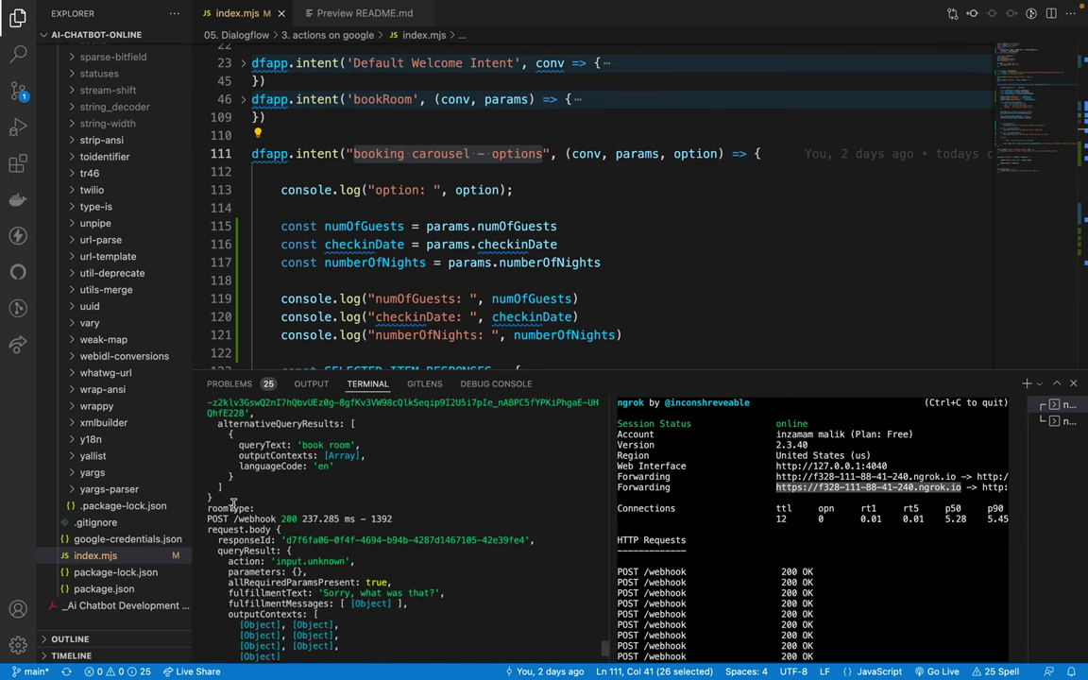
drag(207, 508, 302, 518)
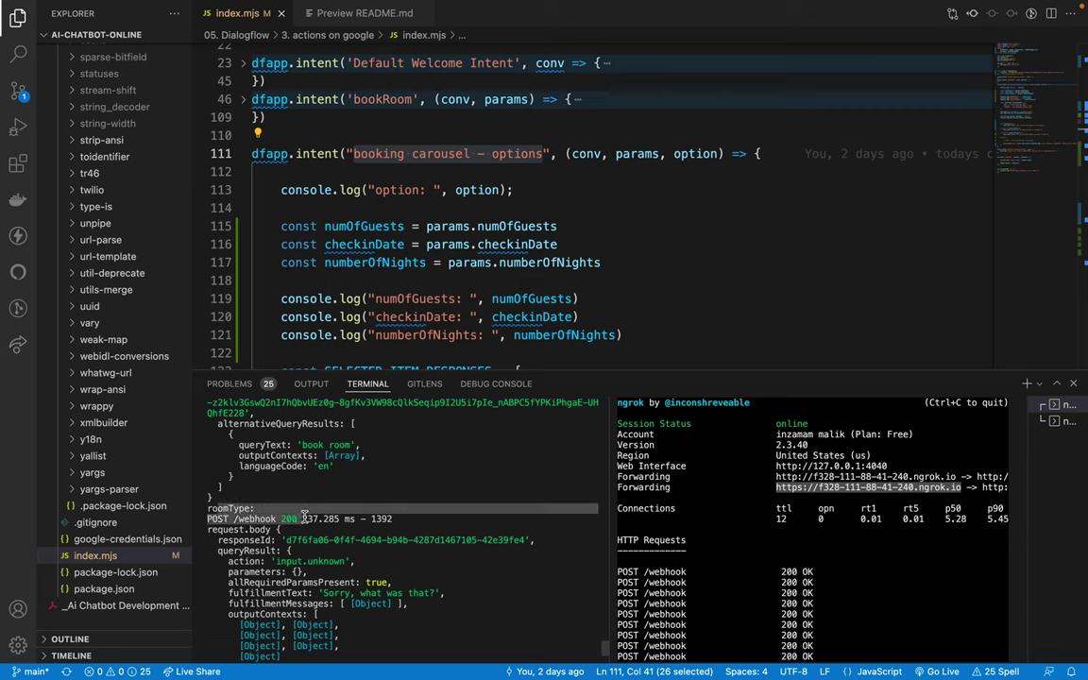
click(243, 501)
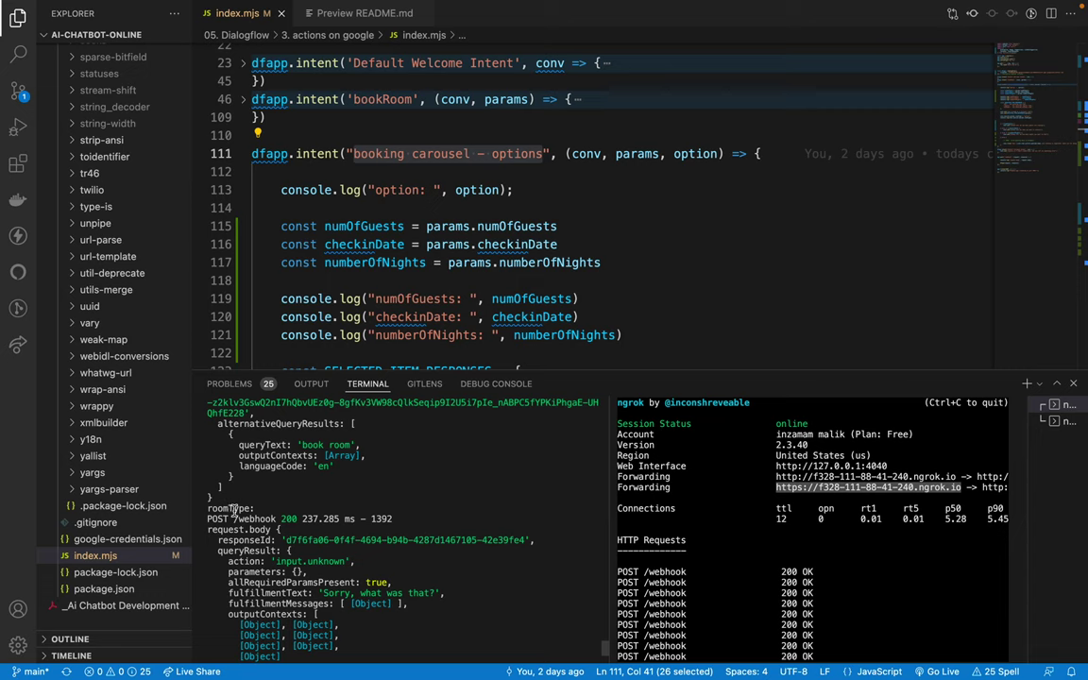
triple_click(265, 518)
triple_click(232, 508)
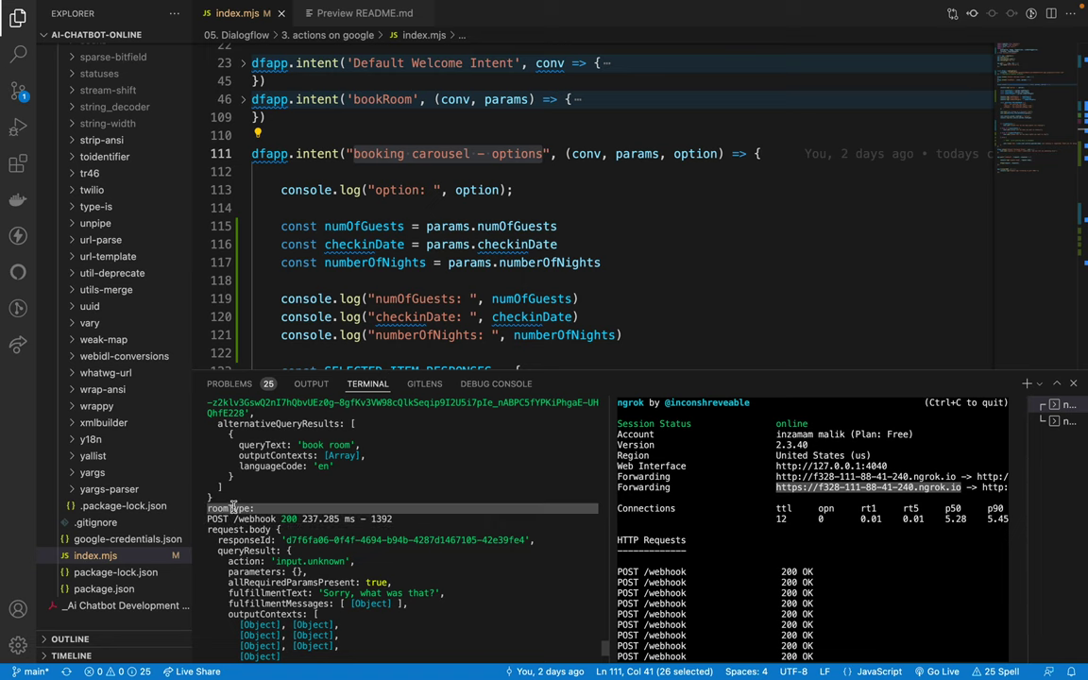
scroll(359, 194, up, 2)
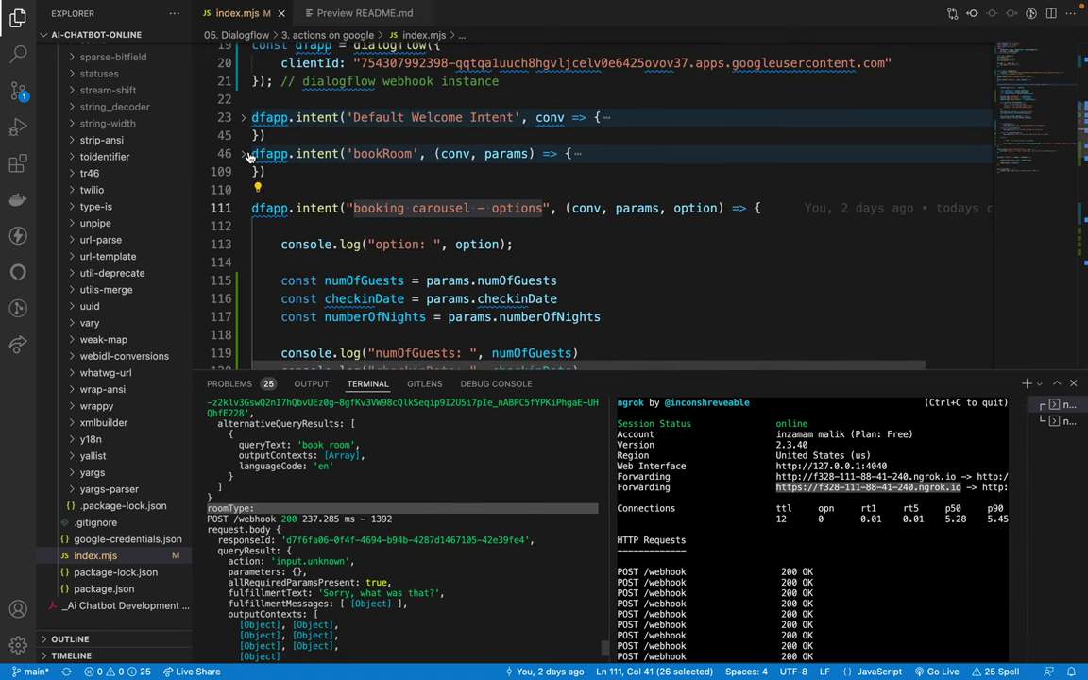
click(245, 154)
click(307, 192)
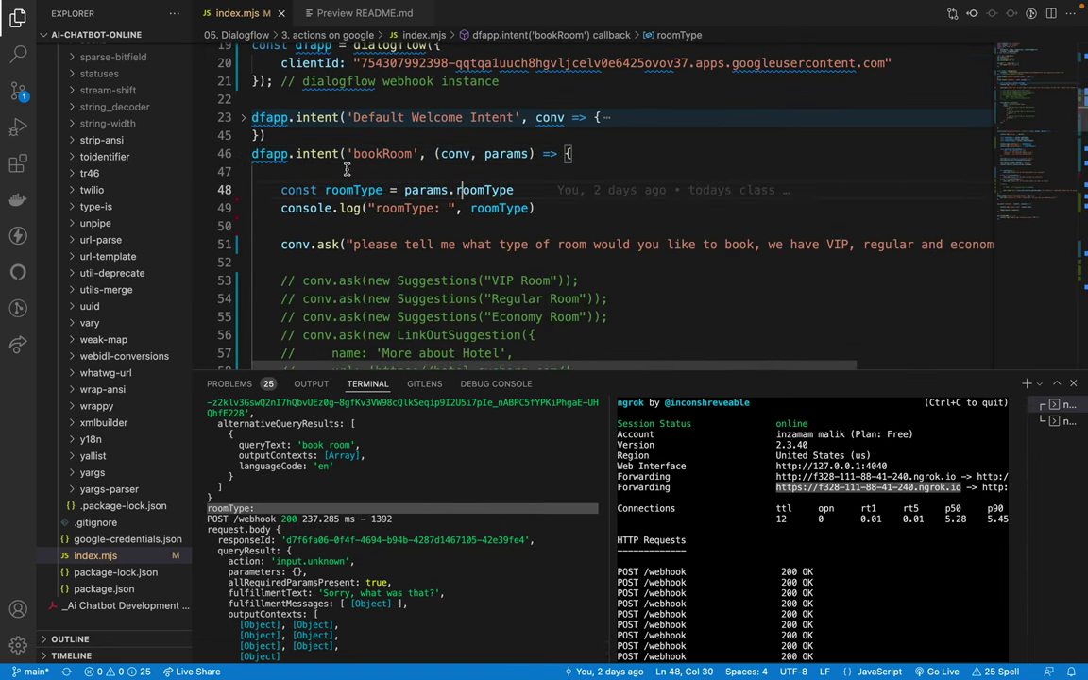
click(243, 153)
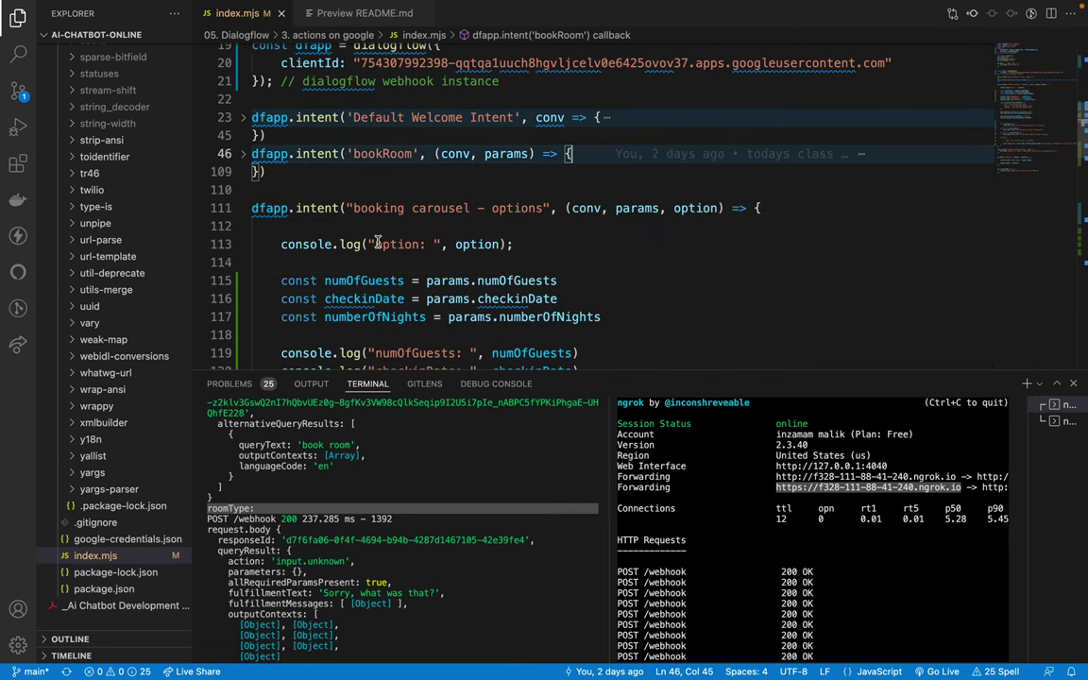
drag(369, 244, 442, 244)
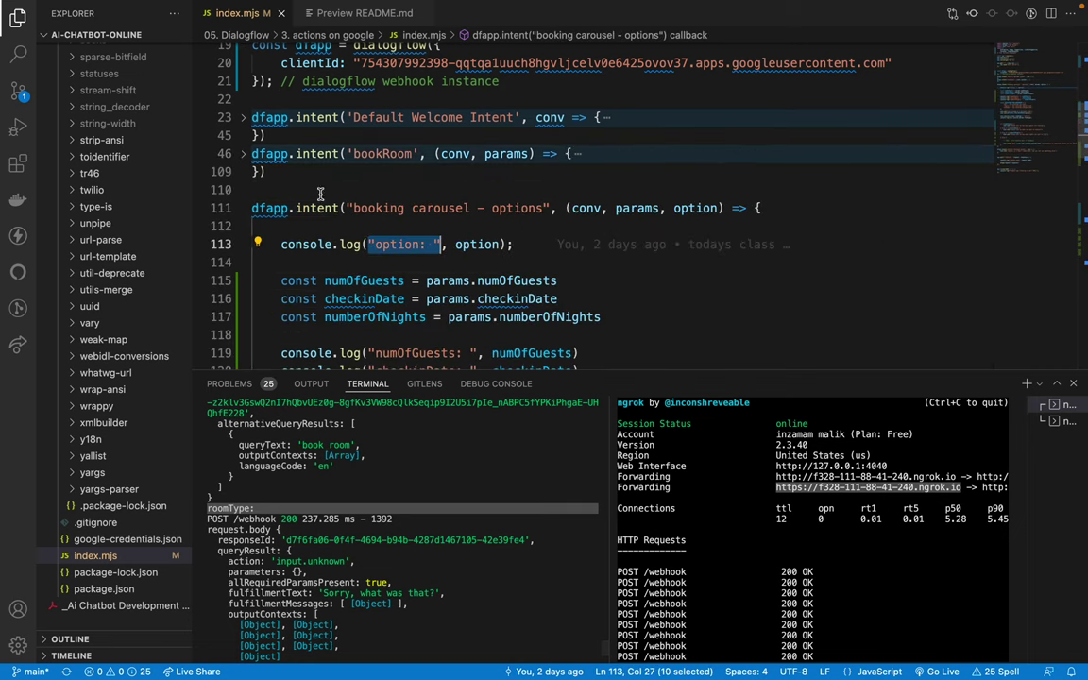
click(505, 208)
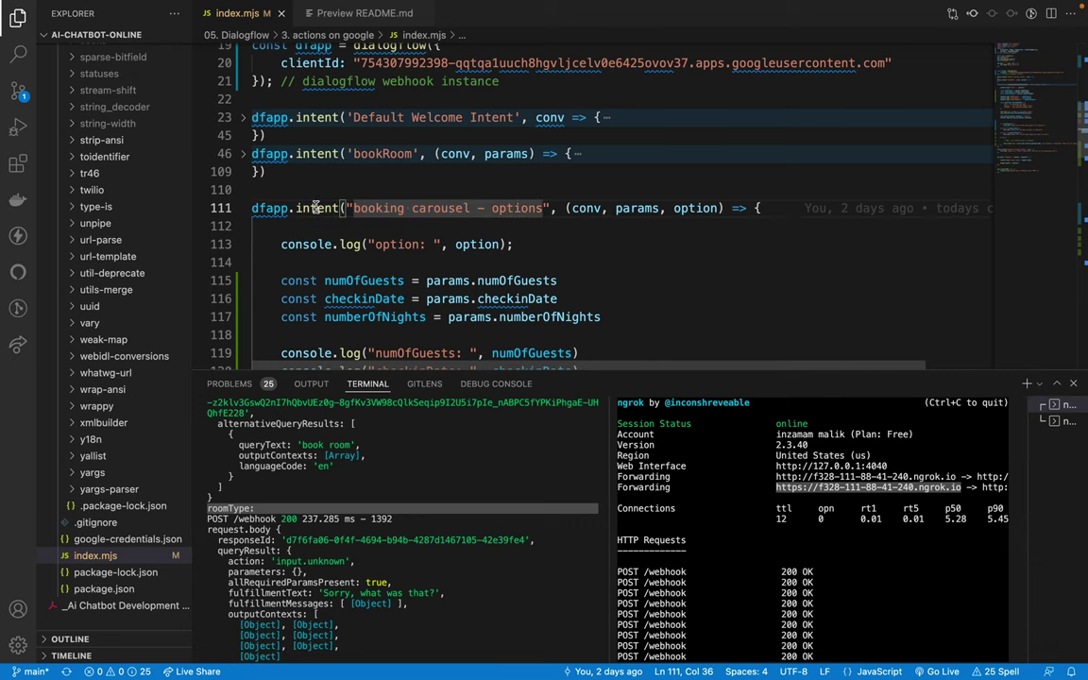
click(513, 208)
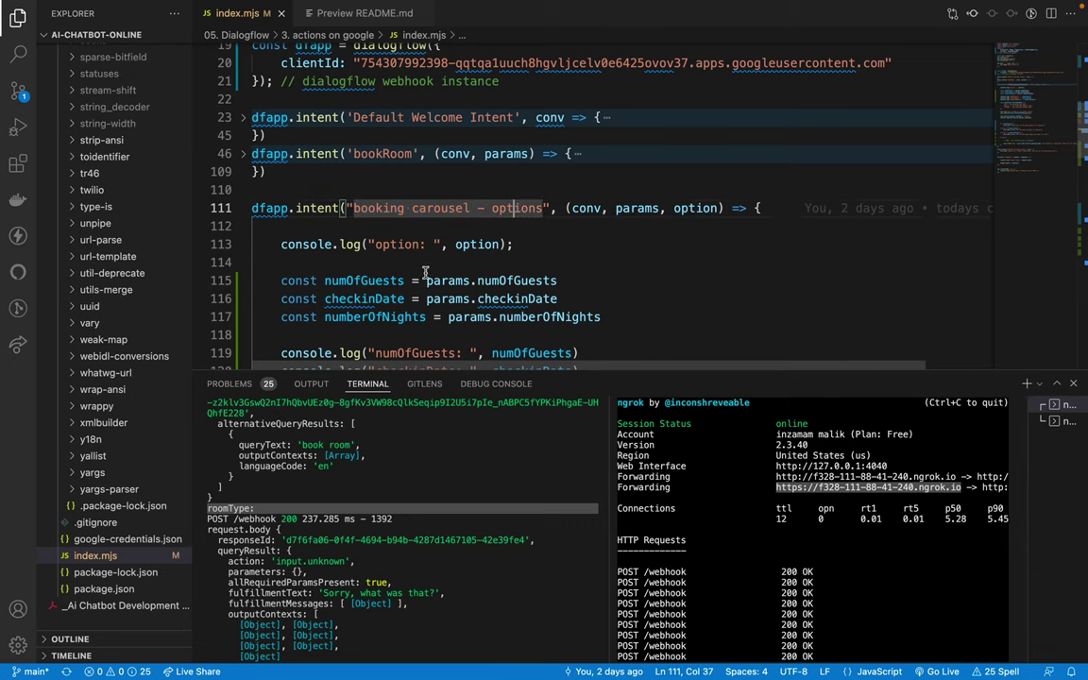
key(ctrl+Left)
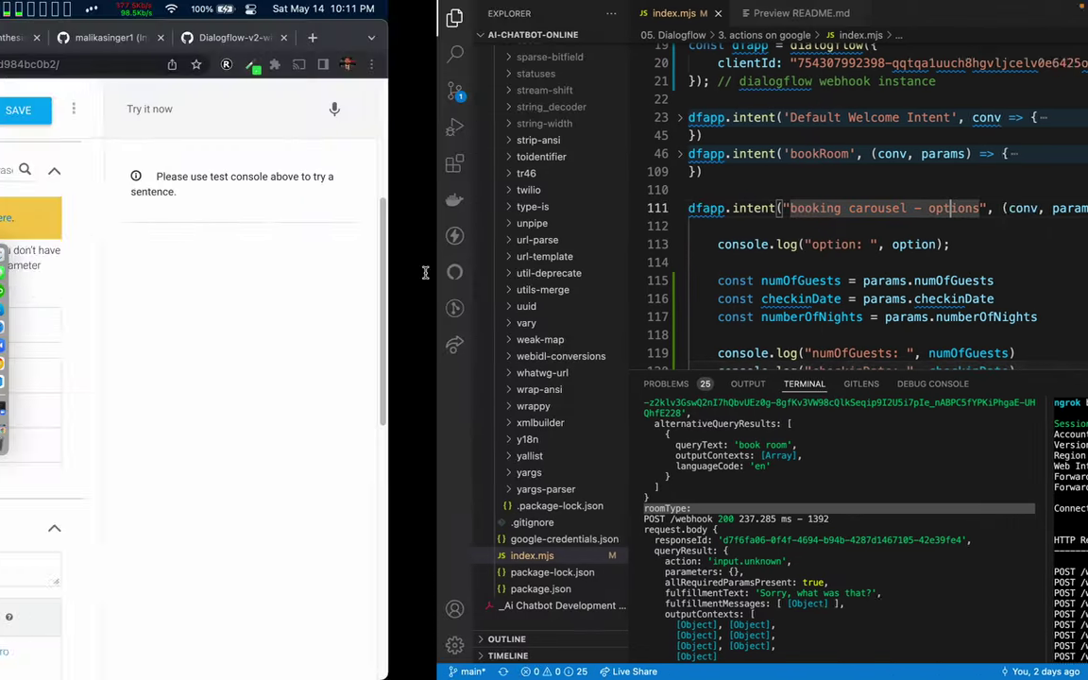
scroll(305, 316, up, 5)
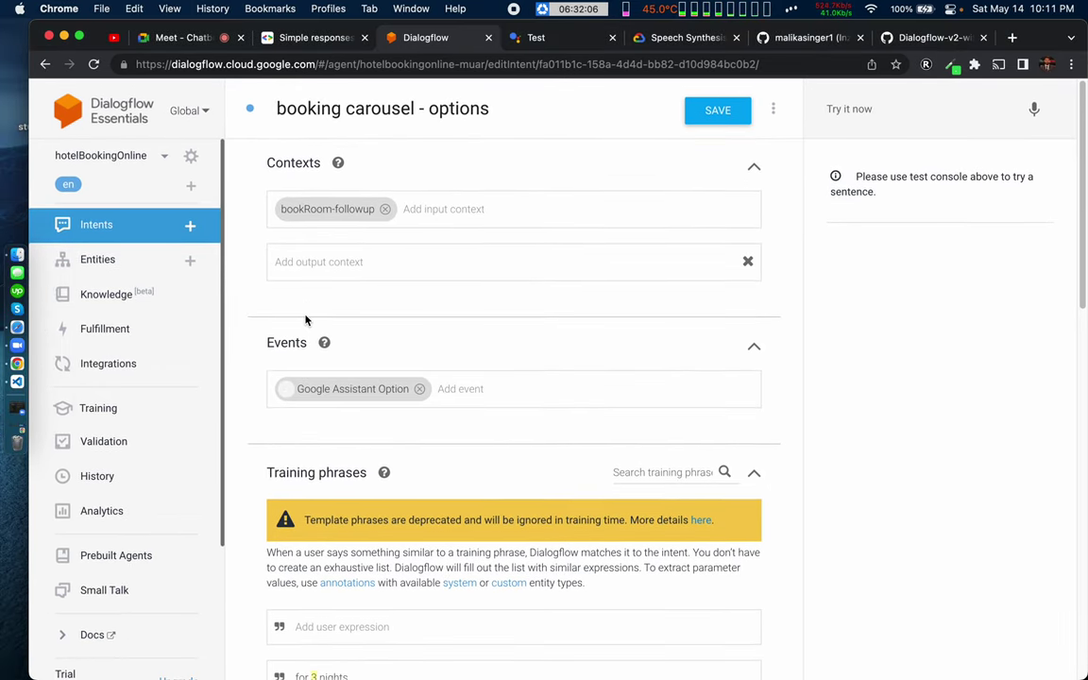
Step: Remove the 'booking' output context from the bookRoom intent and save it
click(102, 226)
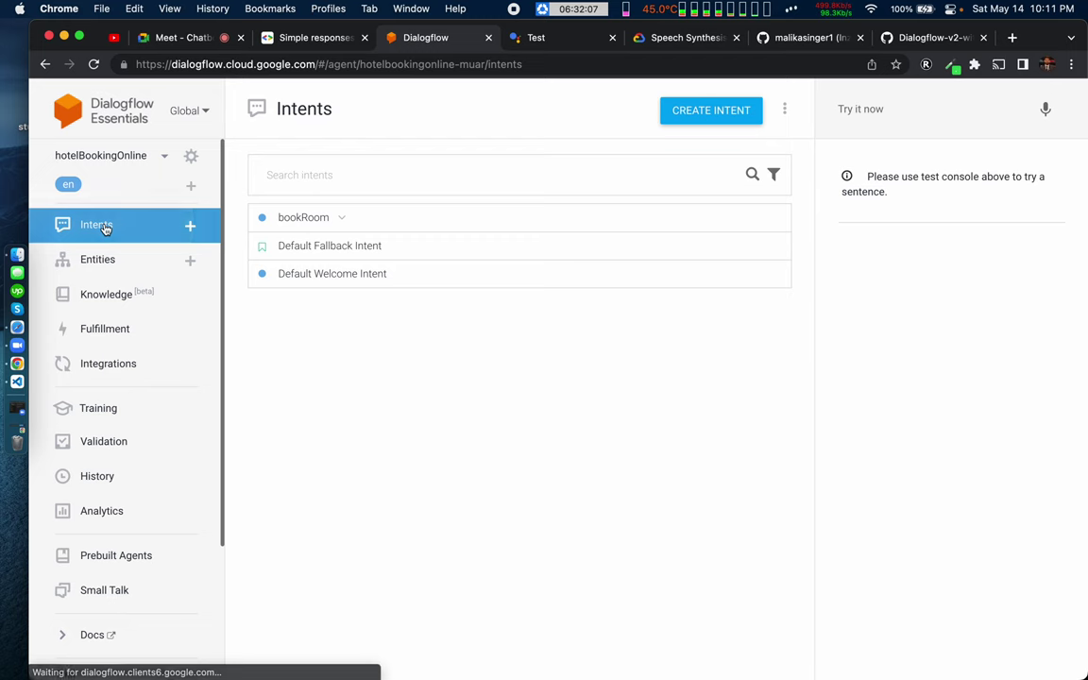
click(341, 218)
click(298, 219)
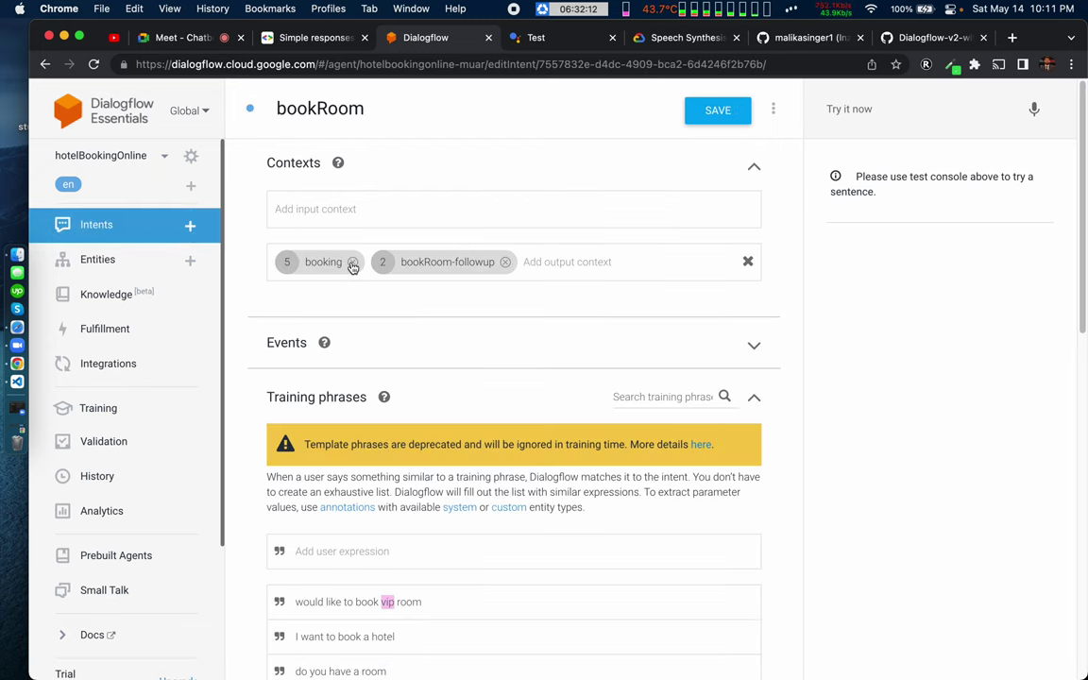
click(352, 265)
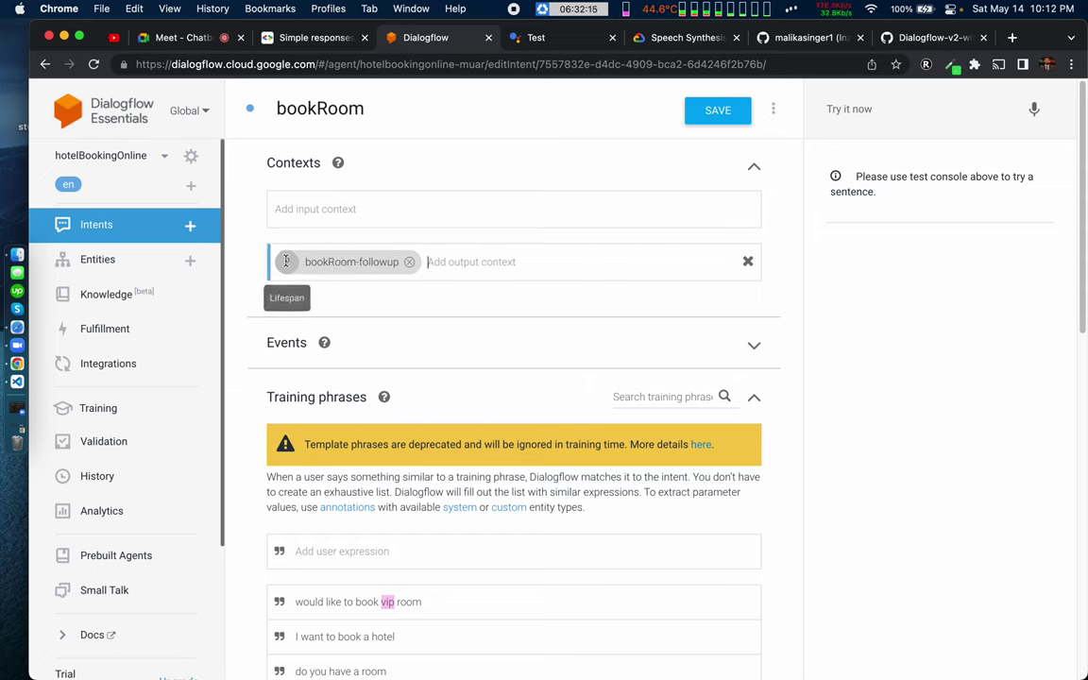
click(724, 111)
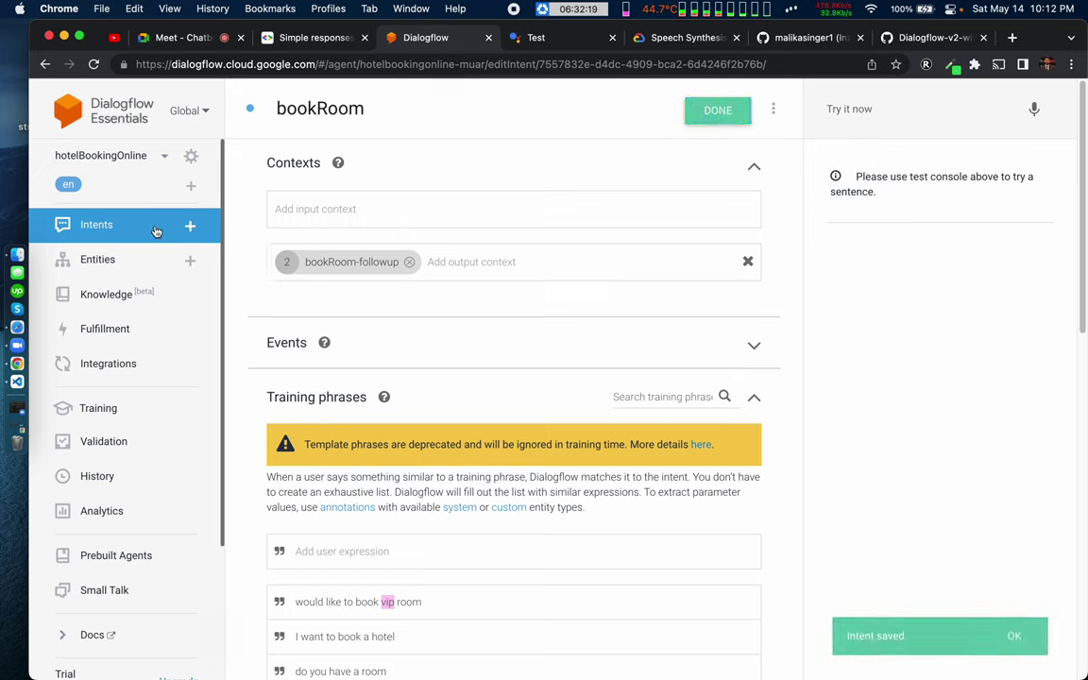
Step: Test 'book vip room' in Try it now and inspect the bookRoom-followup context
click(879, 110)
text(book vip room)
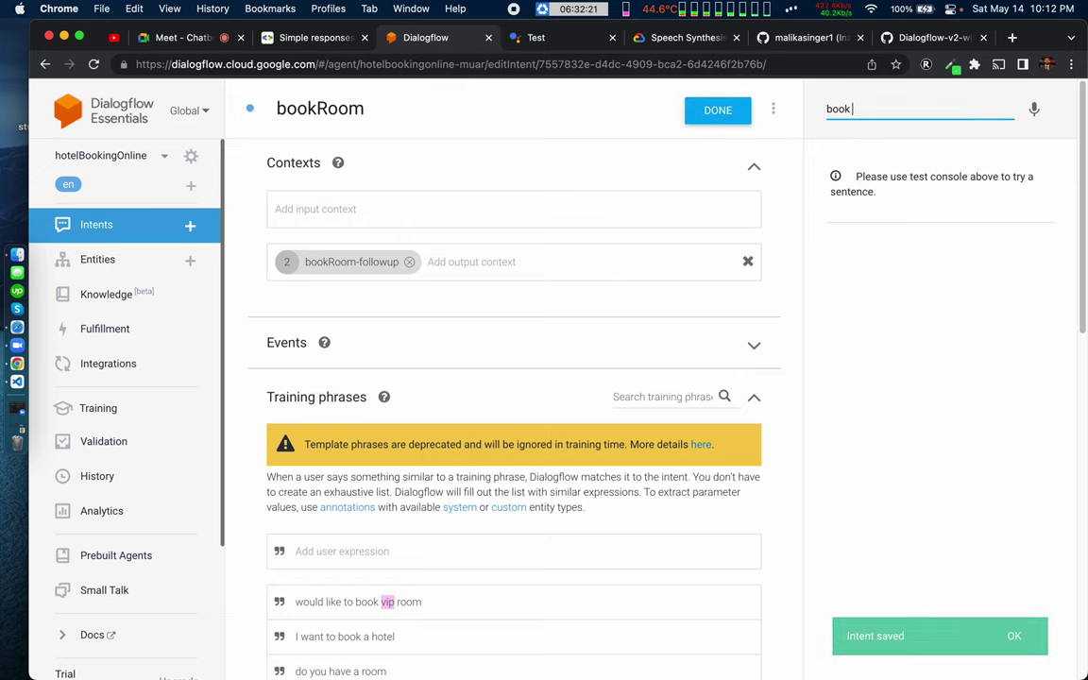
key(Return)
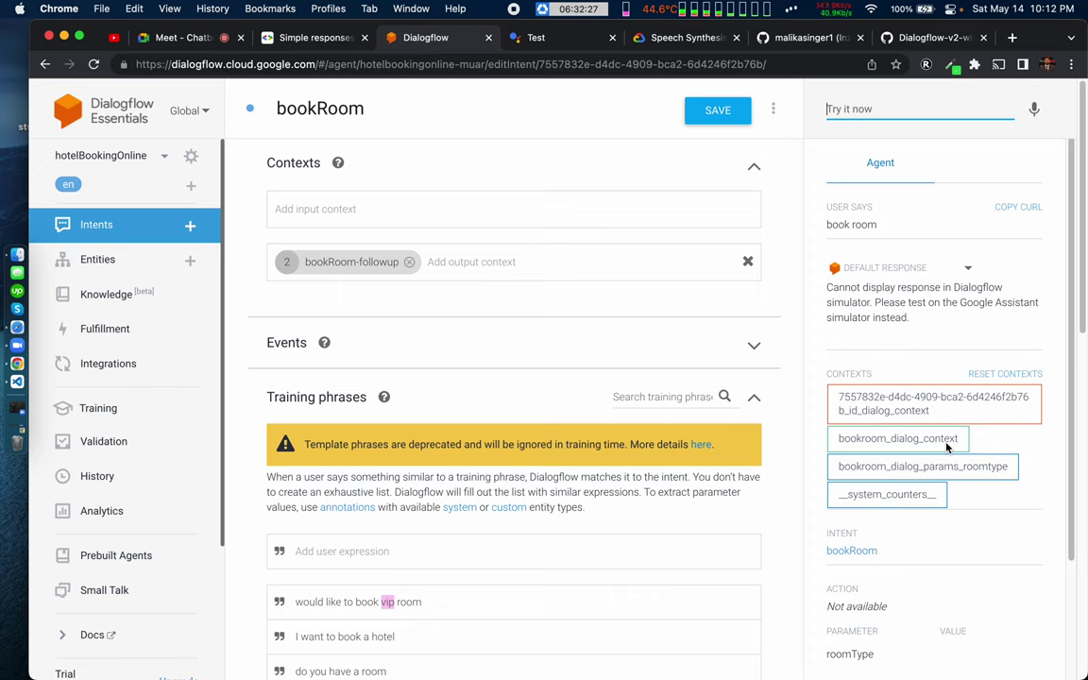
click(388, 266)
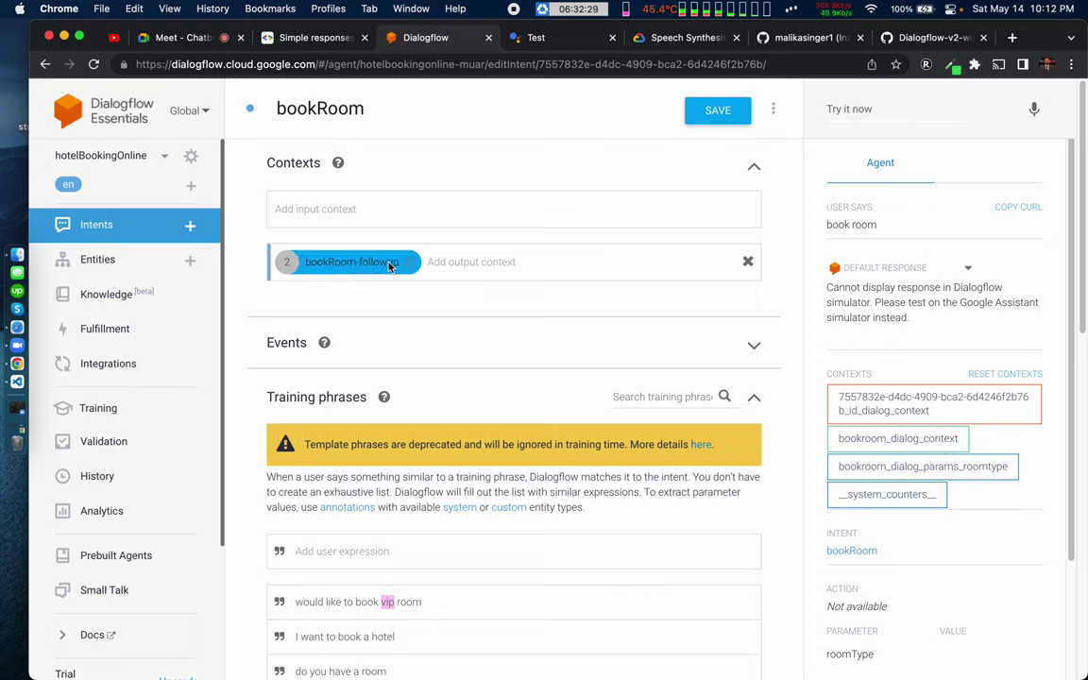
scroll(931, 460, down, 2)
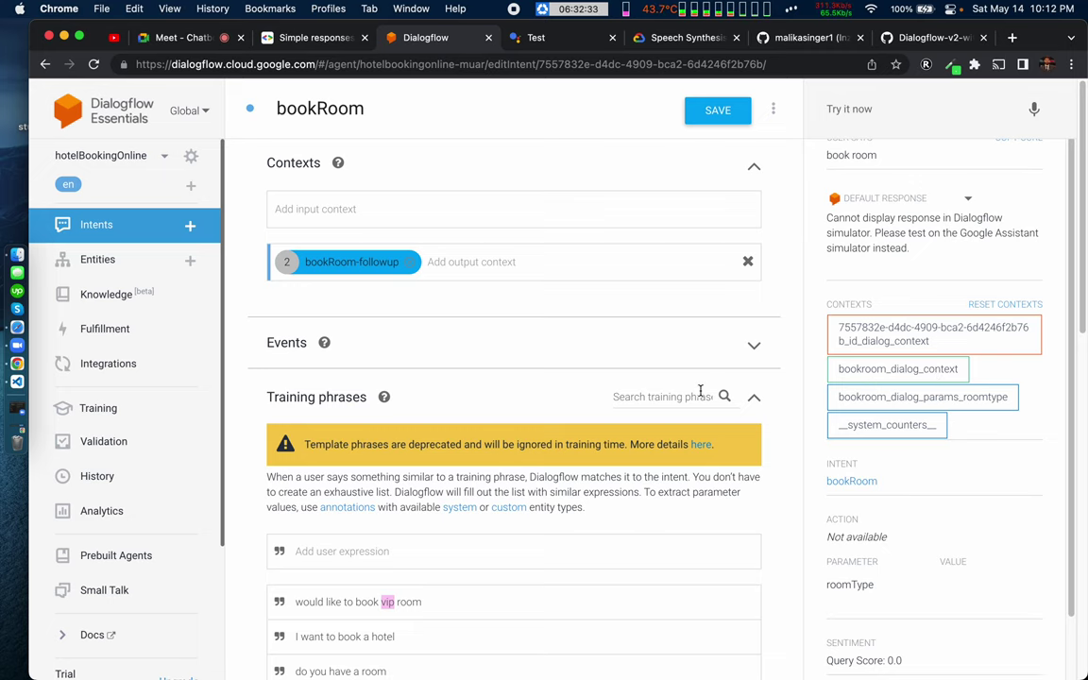
scroll(492, 400, down, 10)
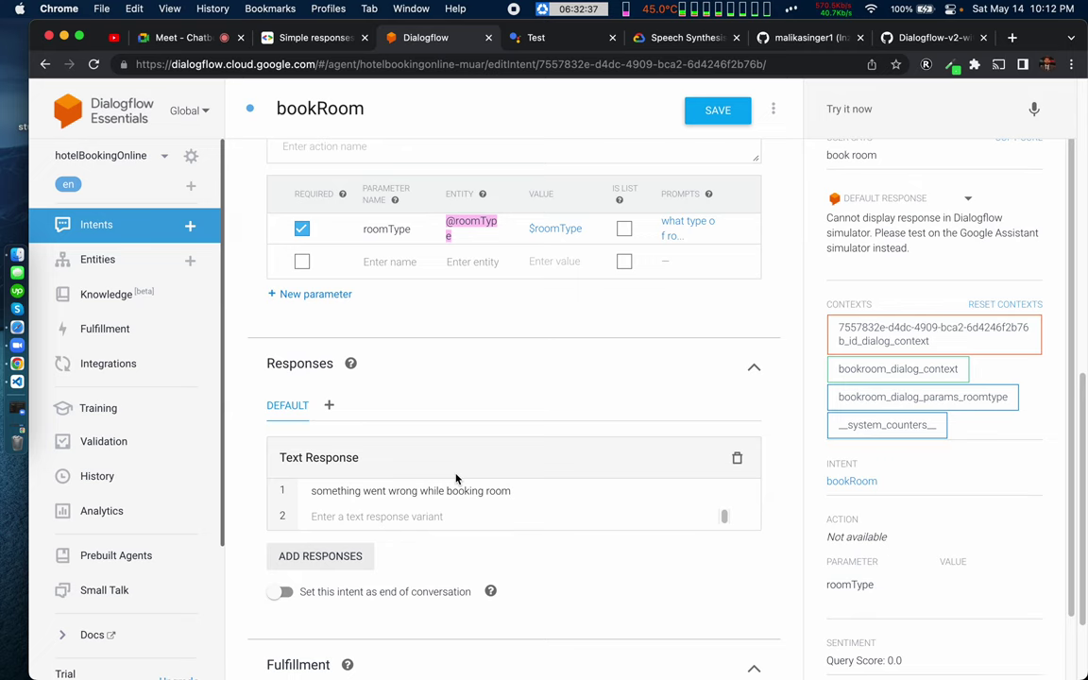
scroll(456, 479, up, 2)
scroll(456, 479, up, 2)
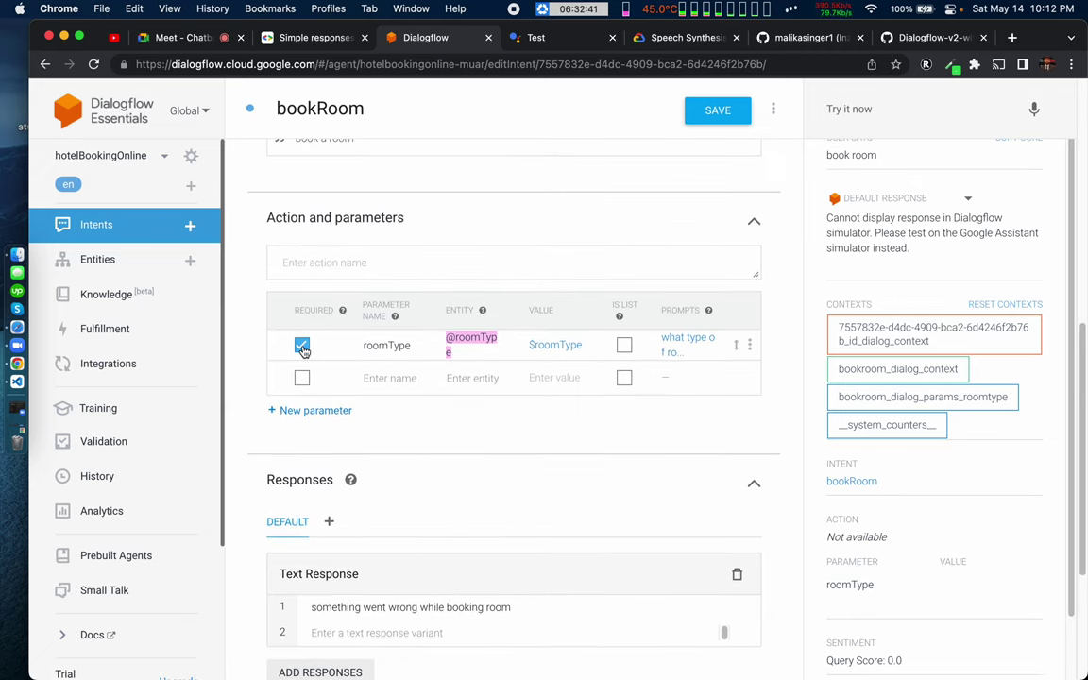
Step: Make roomType optional, save the bookRoom intent, and test 'book room' in Dialogflow
click(301, 346)
click(716, 113)
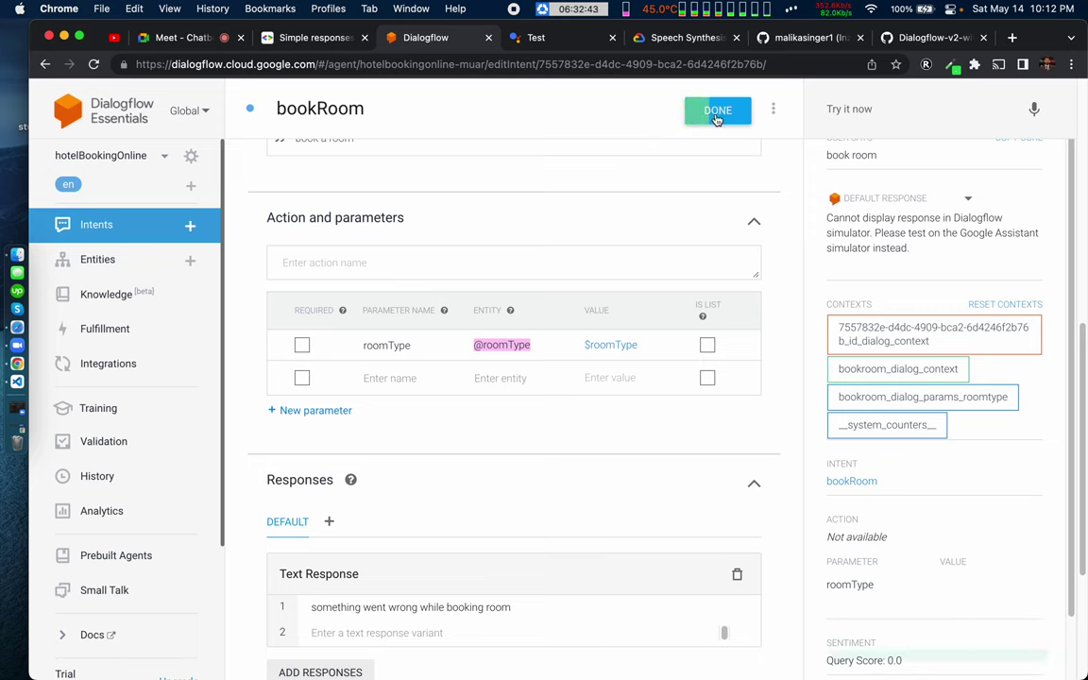
scroll(914, 251, up, 1)
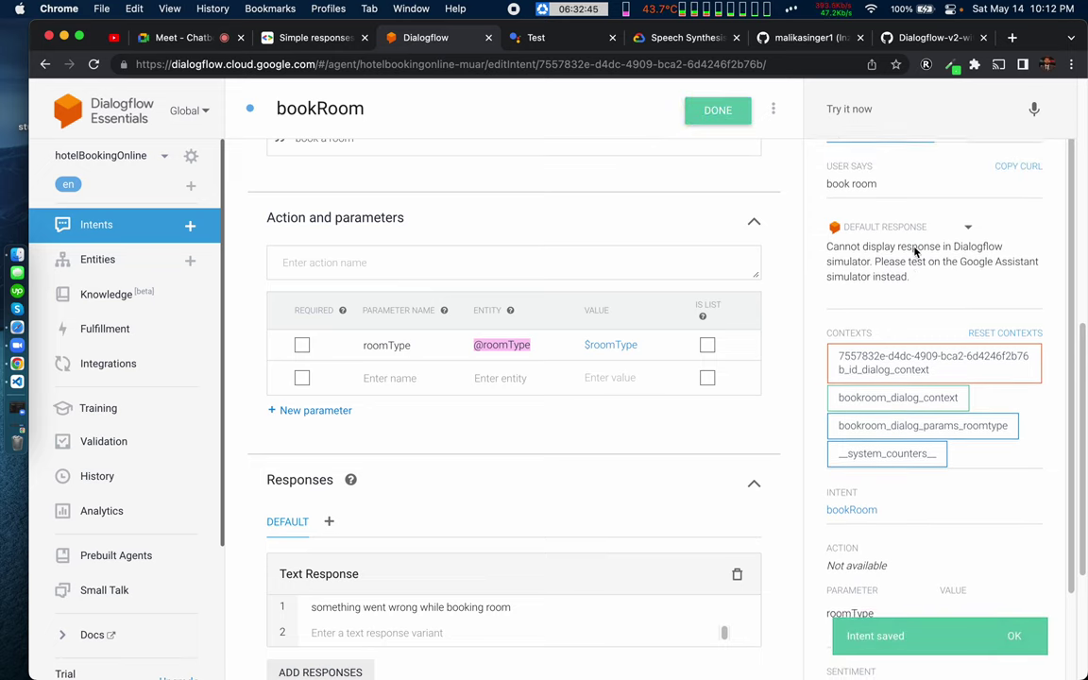
click(843, 109)
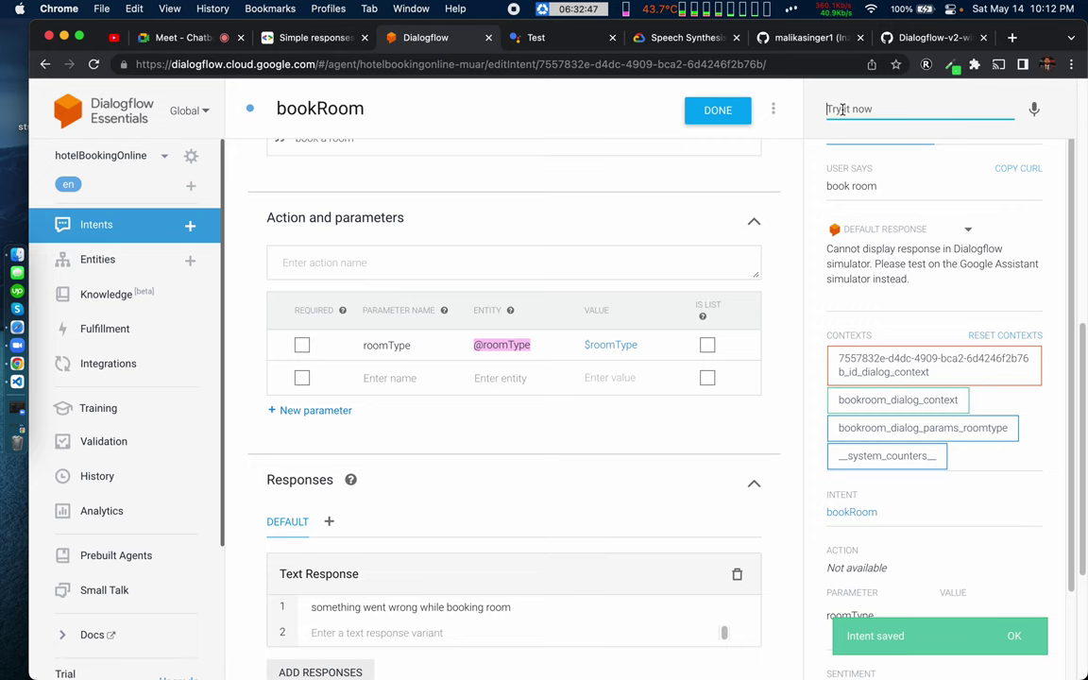
text(book room)
key(Return)
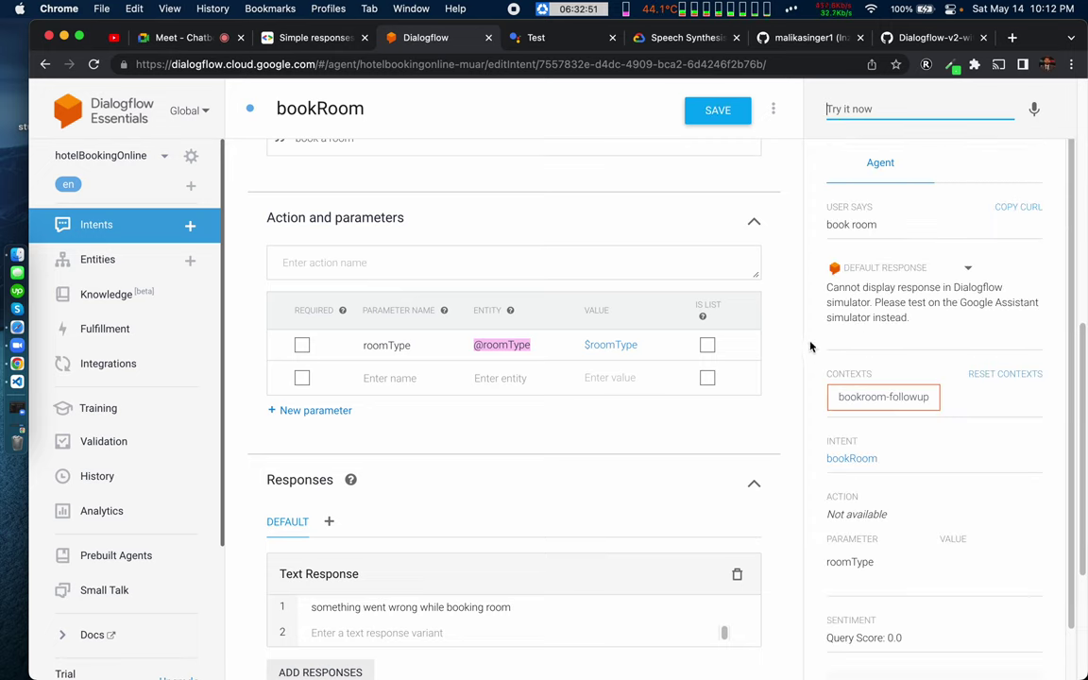
Step: Delete the roomType parameter from bookRoom and save the intent with no parameters
scroll(251, 348, up, 2)
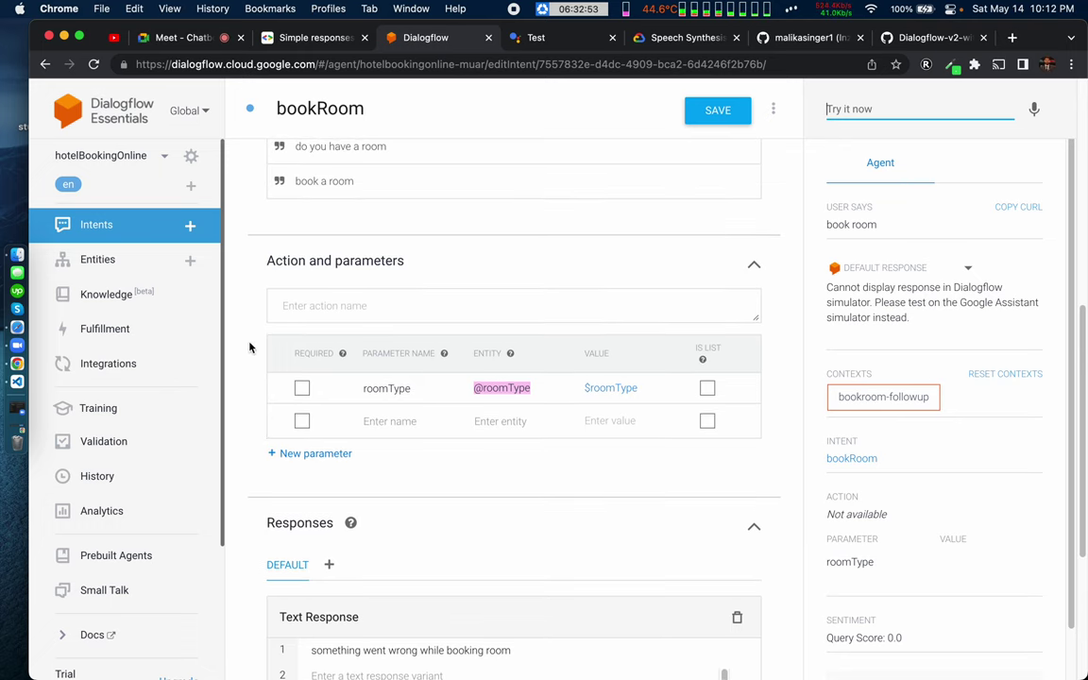
scroll(250, 348, up, 10)
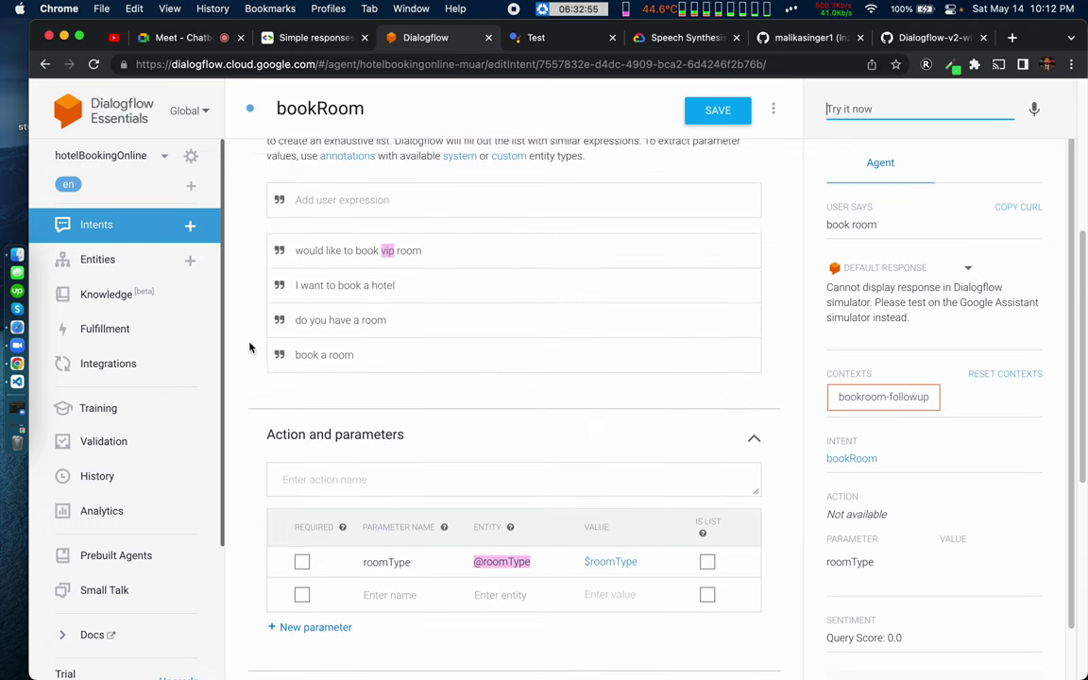
scroll(254, 364, down, 15)
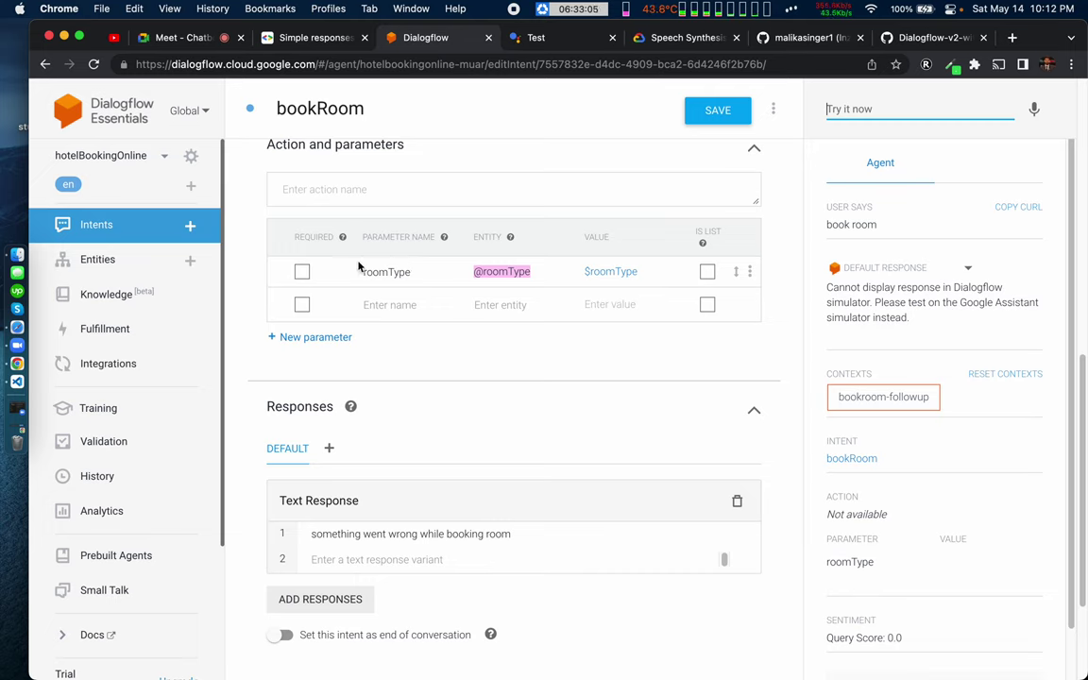
drag(372, 271, 403, 271)
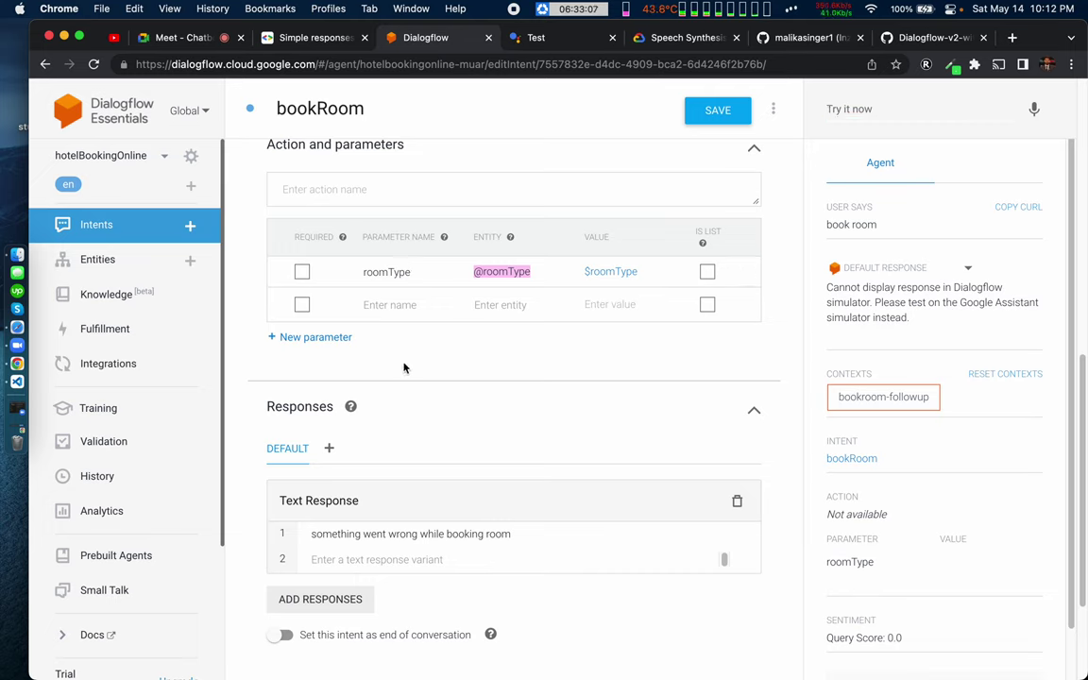
click(750, 273)
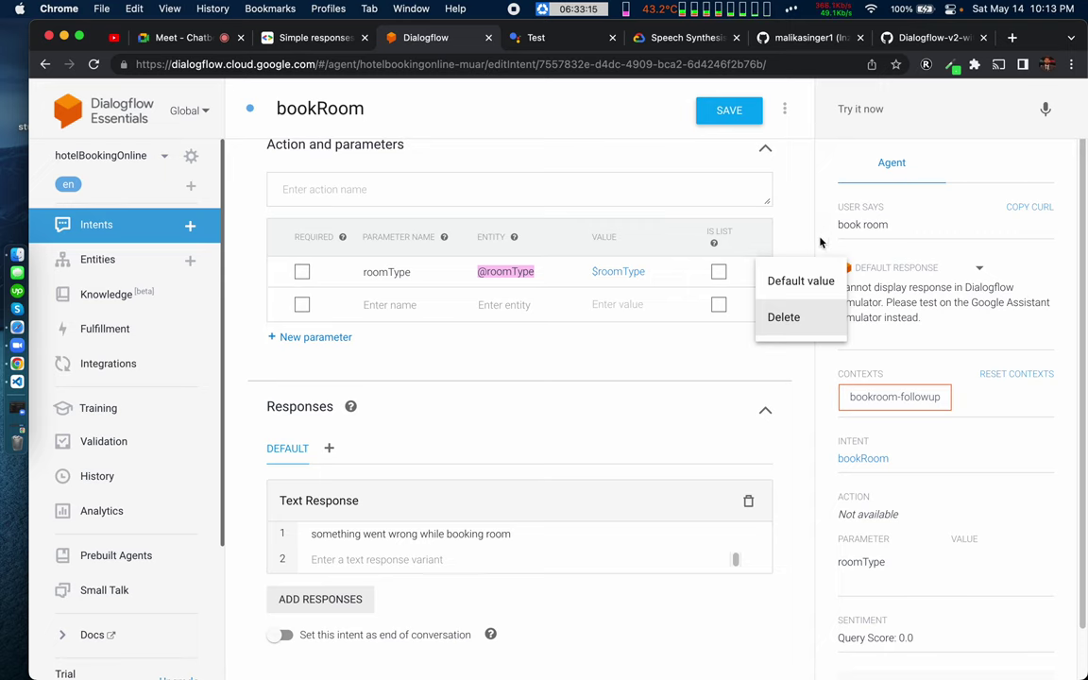
click(783, 317)
click(718, 439)
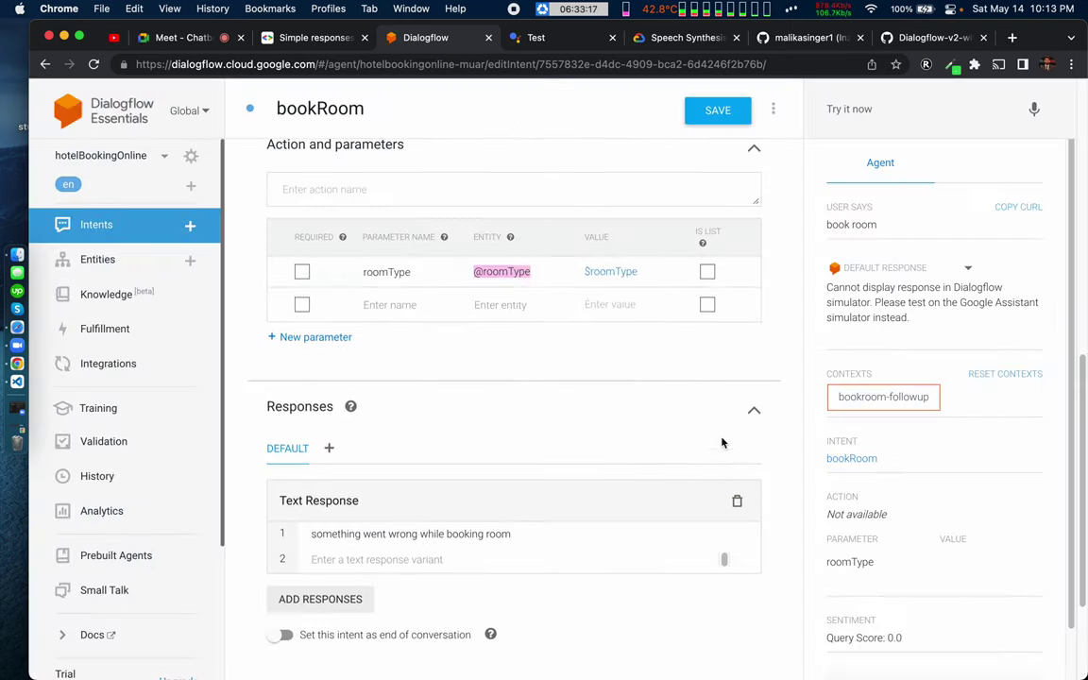
click(709, 111)
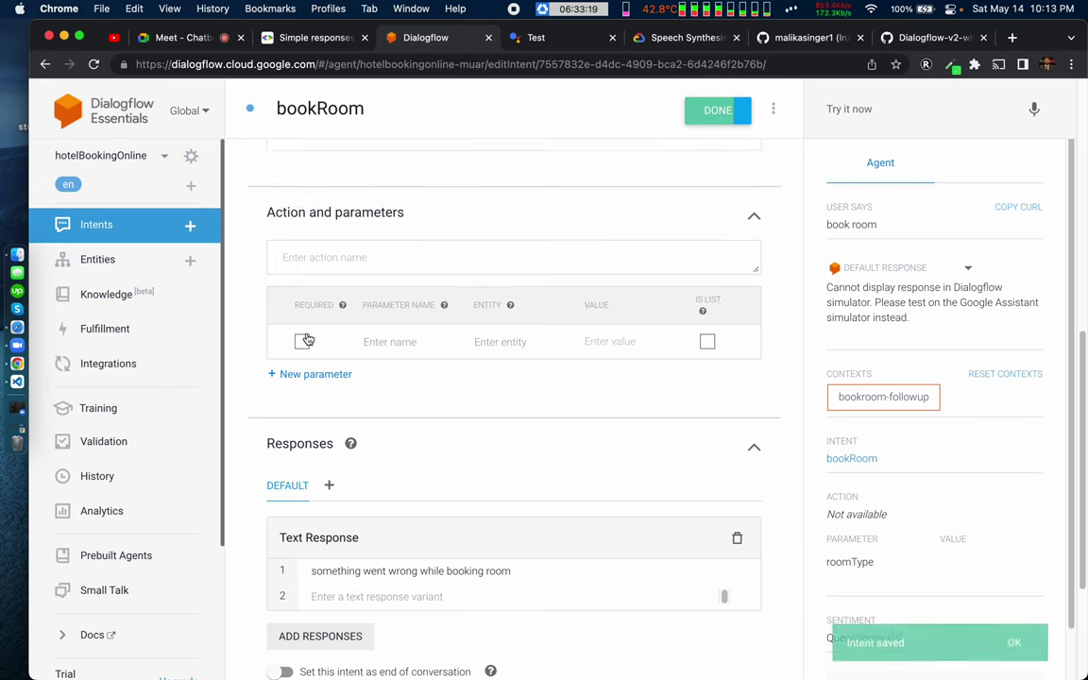
scroll(307, 340, up, 8)
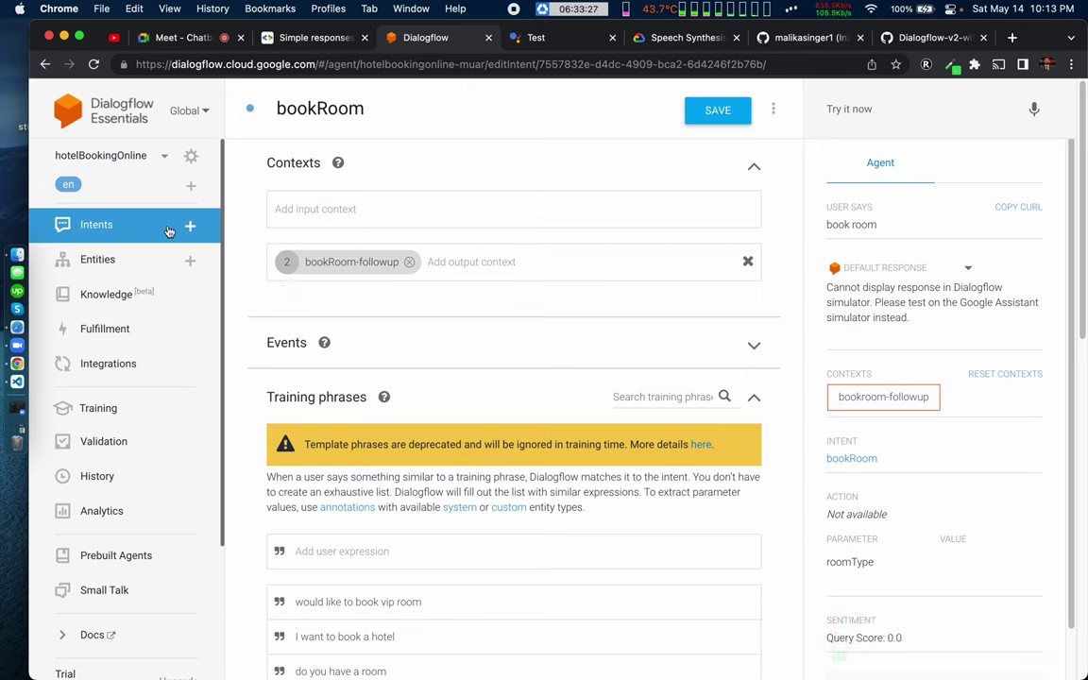
click(715, 109)
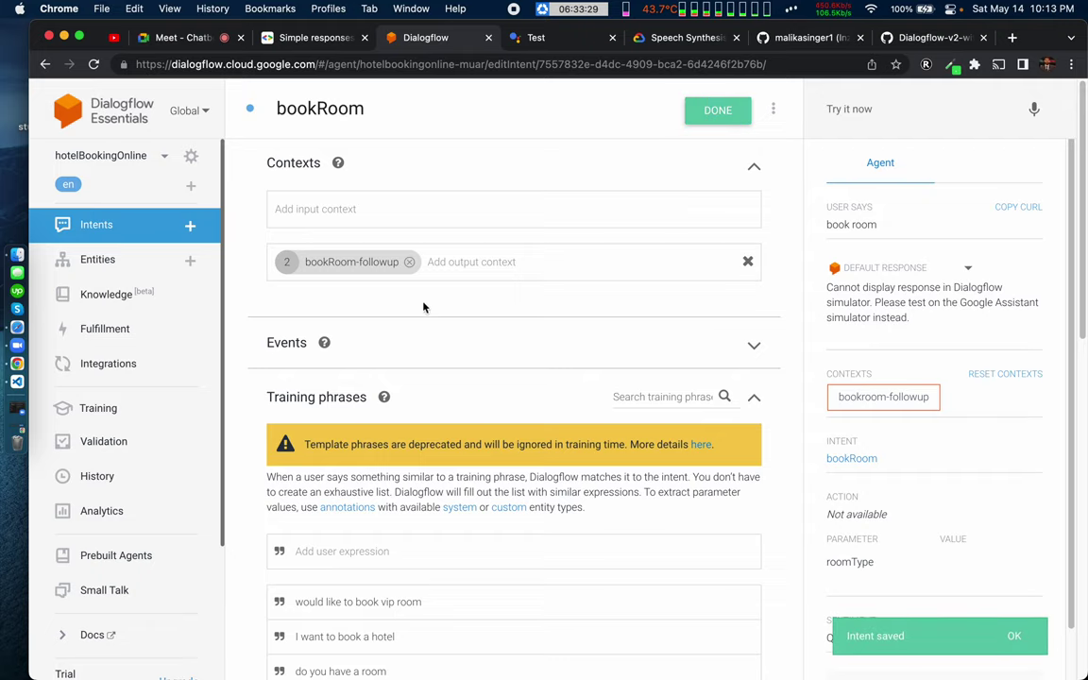
key(super+Tab)
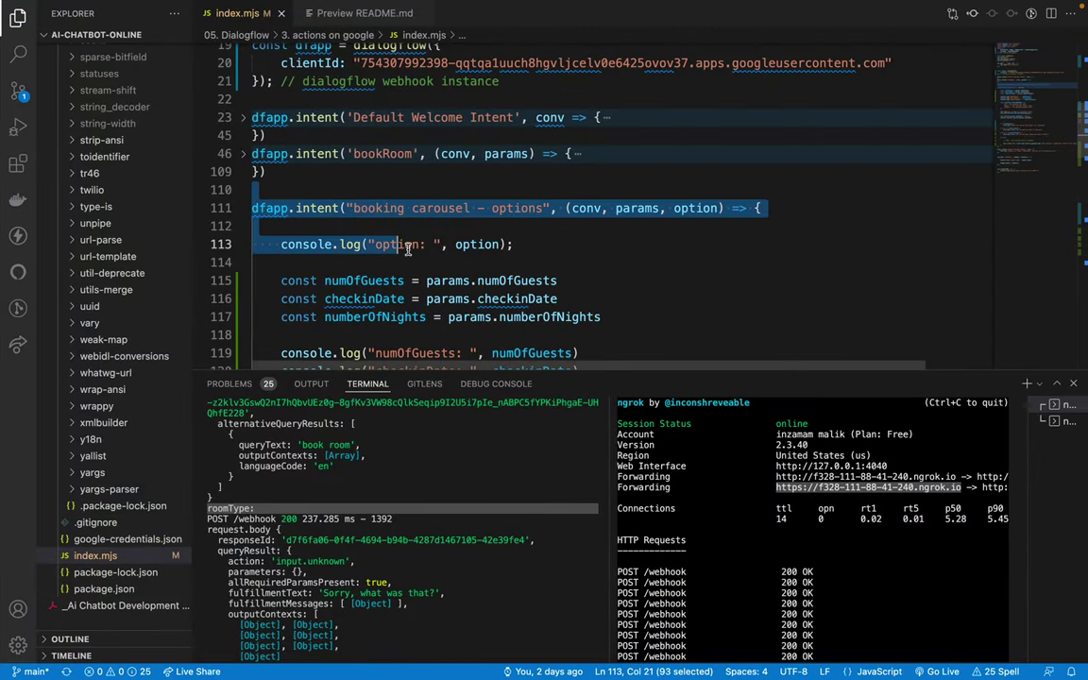
Step: Scroll through the saved bookRoom intent to confirm no parameters remain
key(super+Tab)
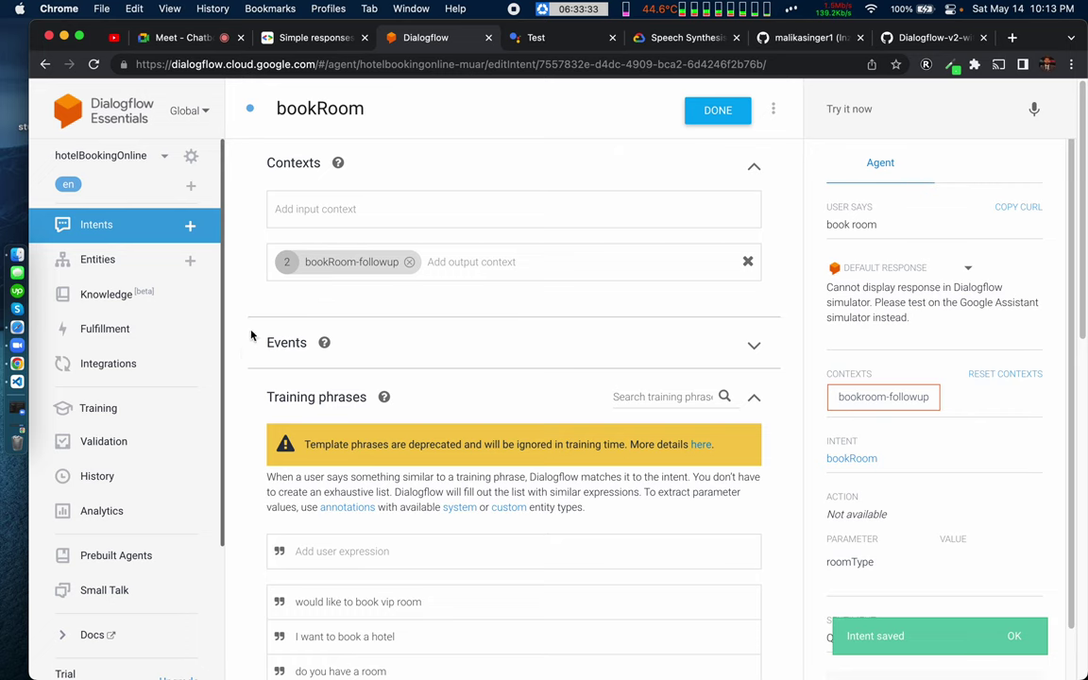
scroll(240, 415, down, 5)
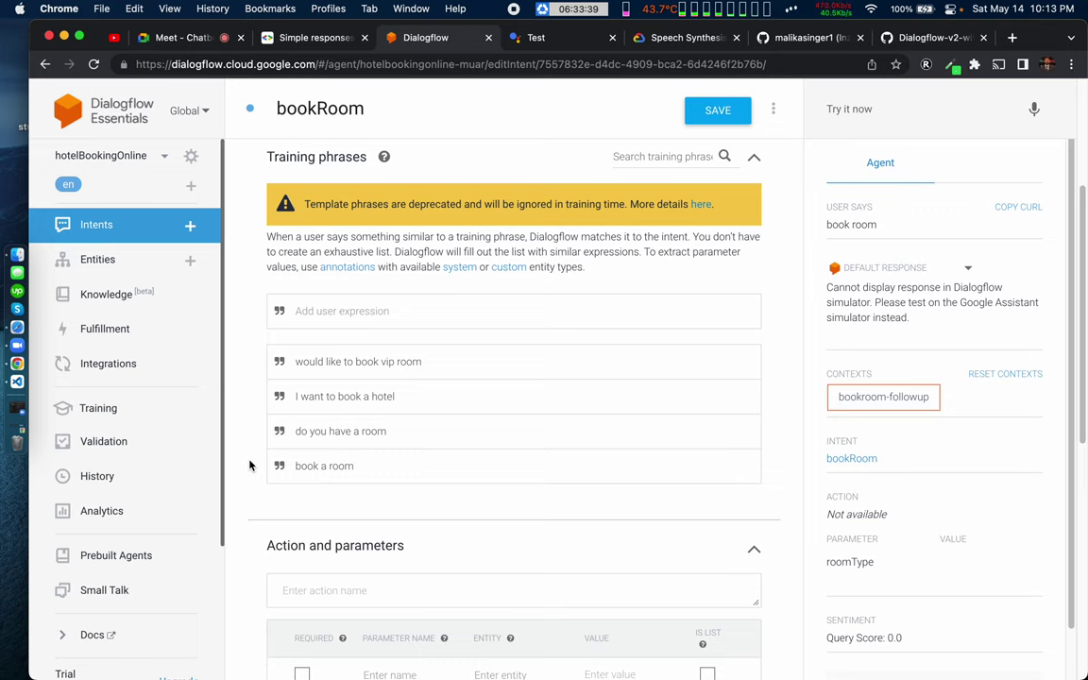
scroll(250, 508, down, 4)
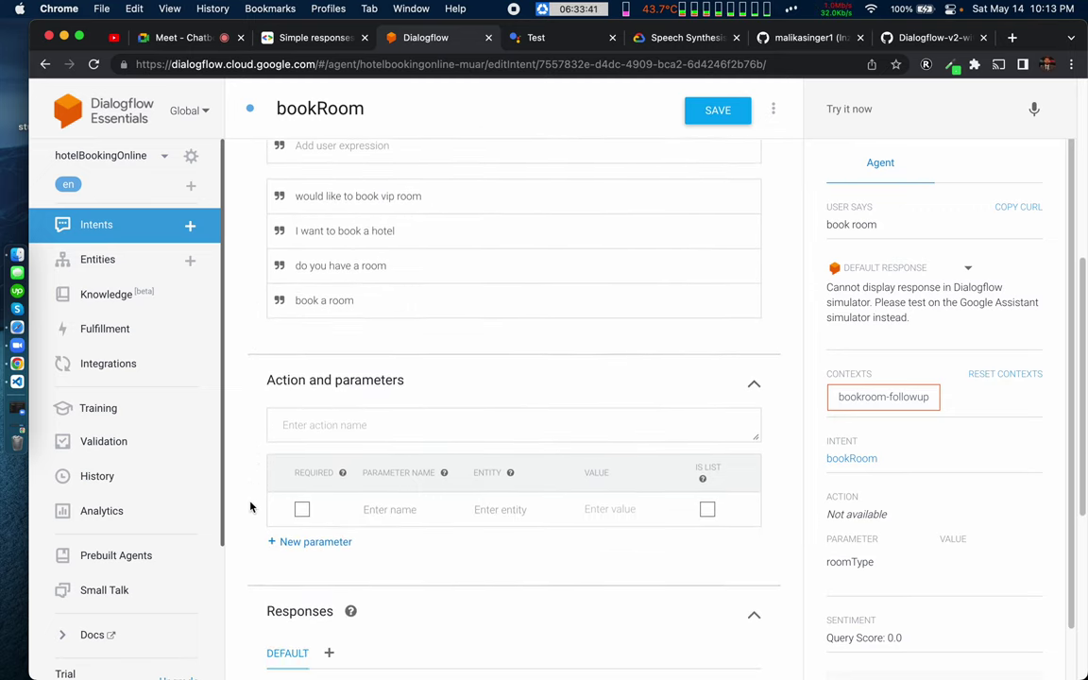
scroll(250, 507, down, 1)
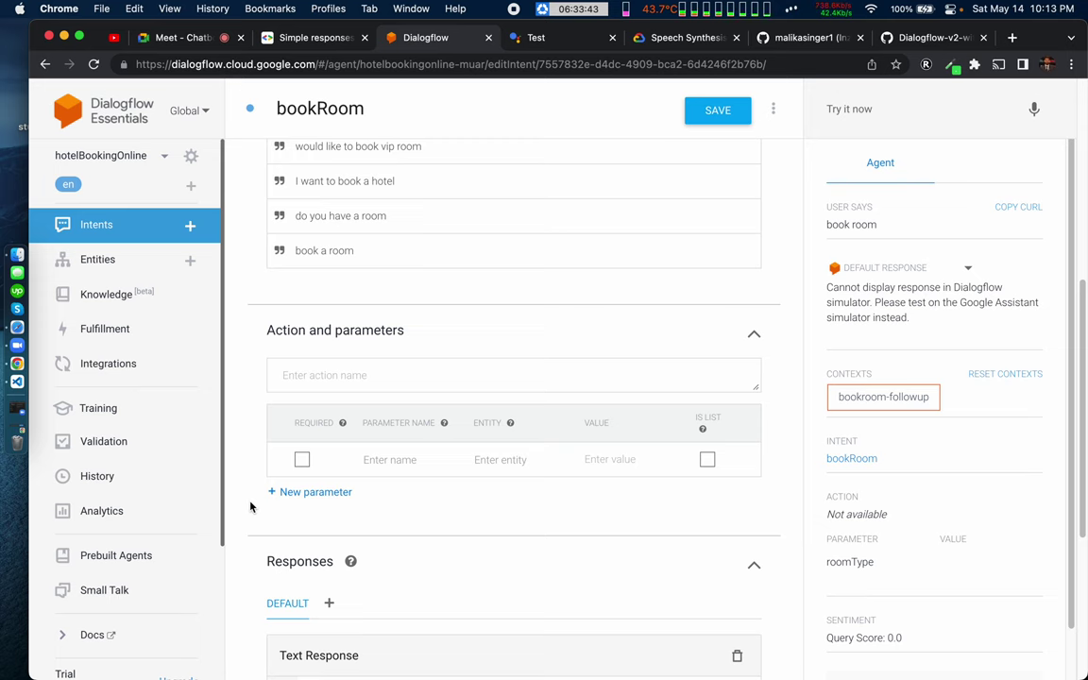
scroll(250, 507, up, 10)
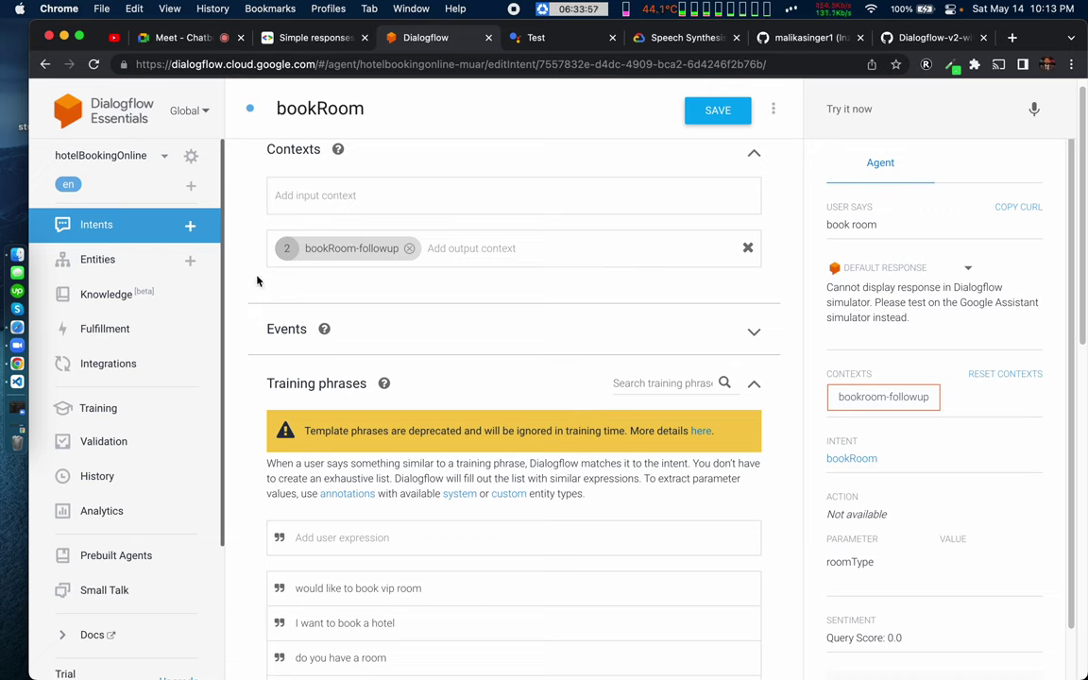
key(ctrl+Right)
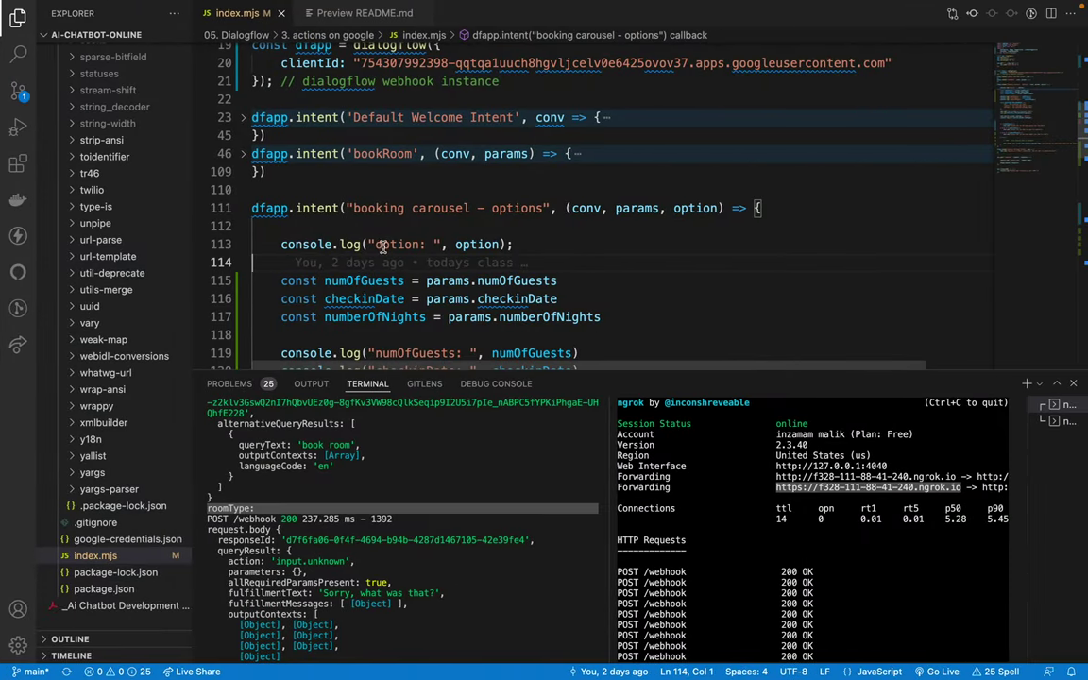
key(ctrl+Left)
Step: Send 'book room' in the Actions simulator to bring back the room-type carousel
click(529, 38)
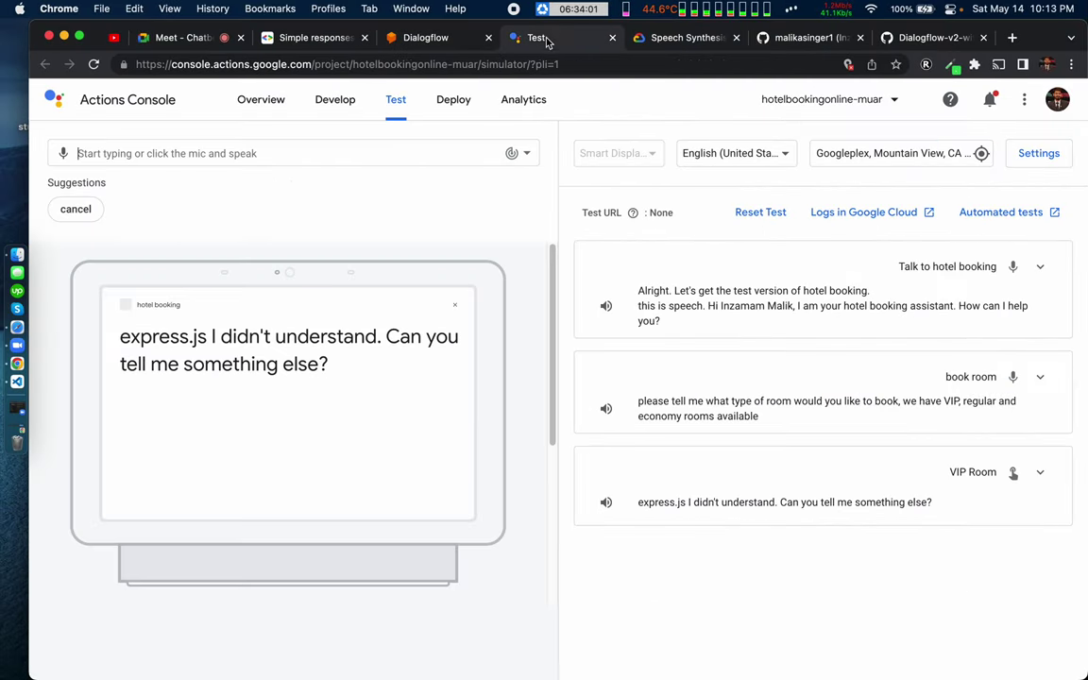
text(book)
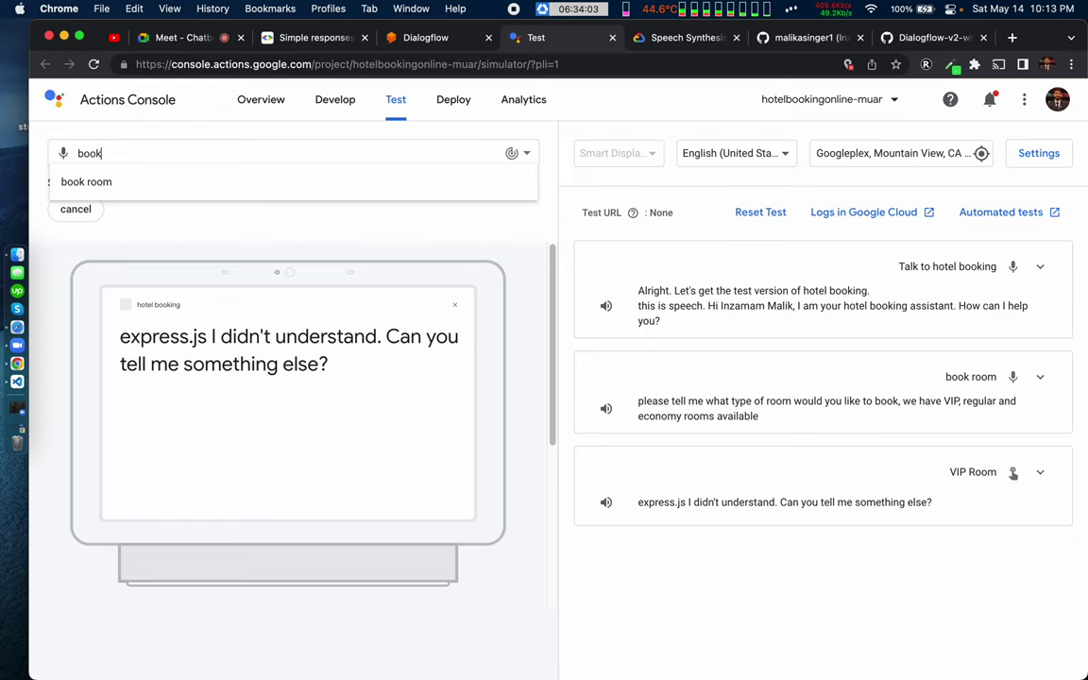
text( room)
key(Return)
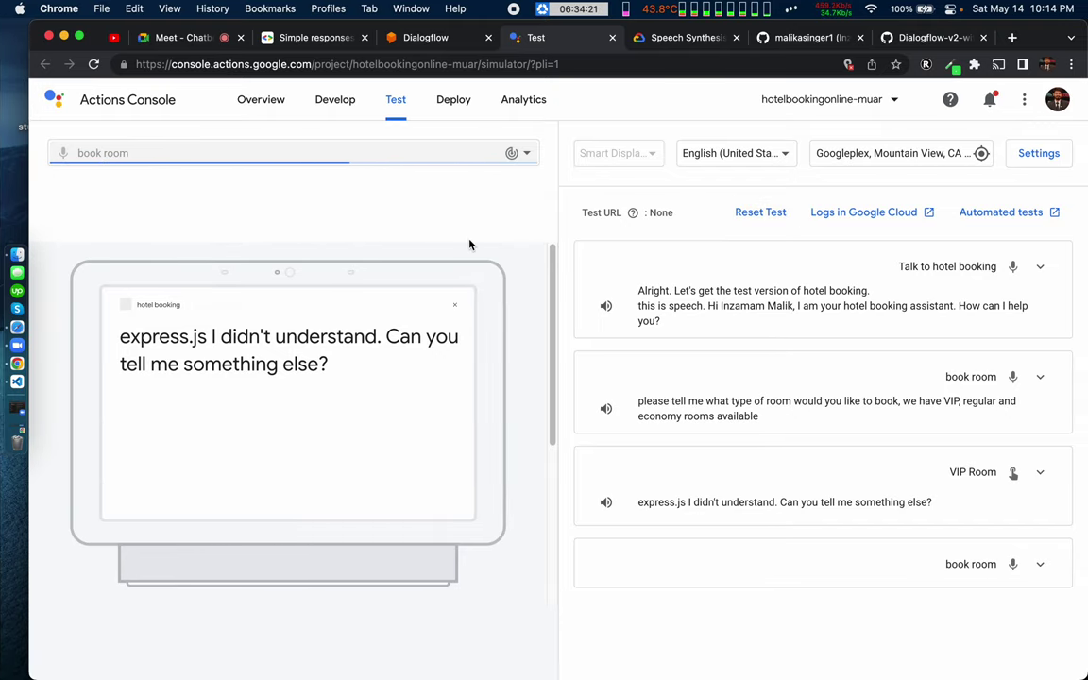
Step: Review the options handler in index.mjs, then choose VIP Room from the carousel
key(ctrl+Right)
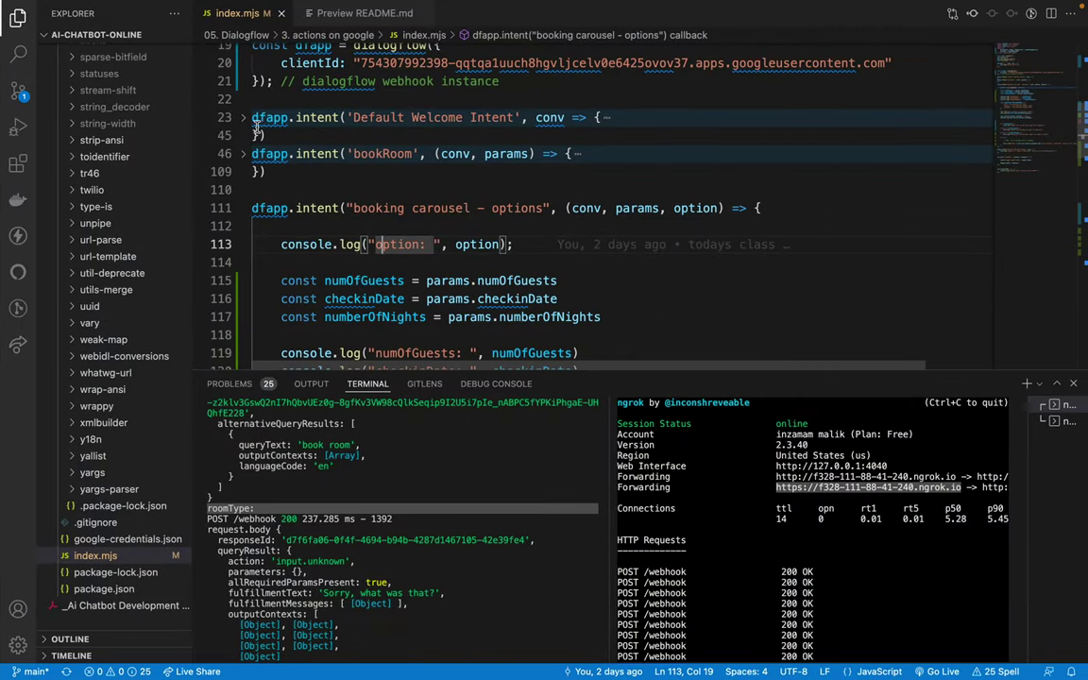
scroll(336, 146, up, 3)
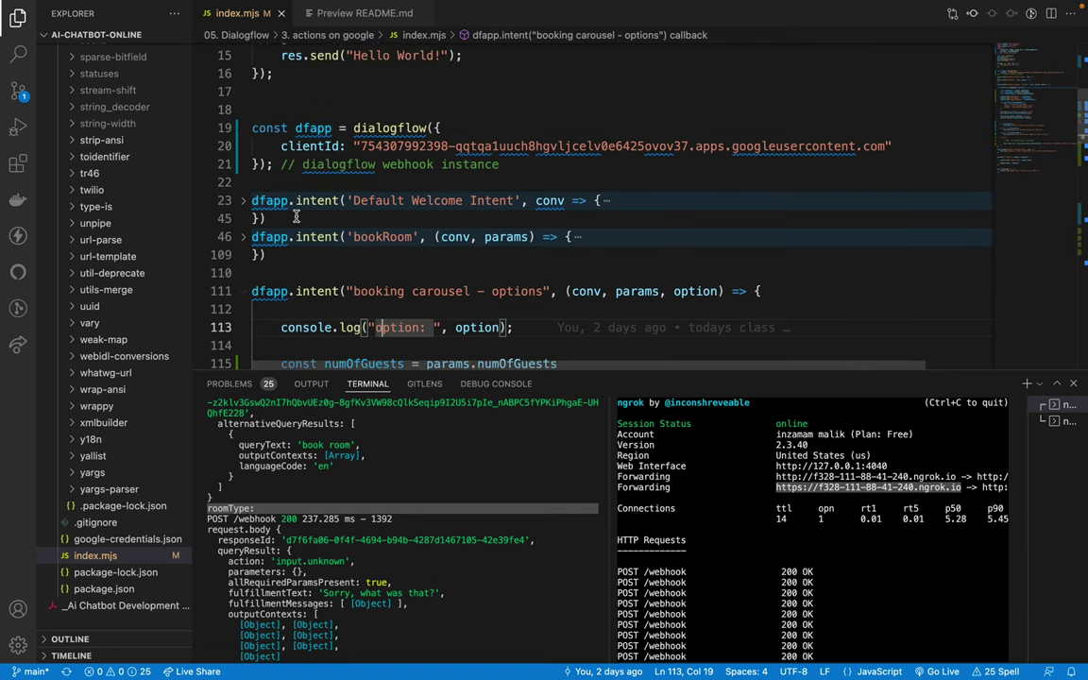
scroll(260, 194, down, 1)
scroll(322, 273, down, 14)
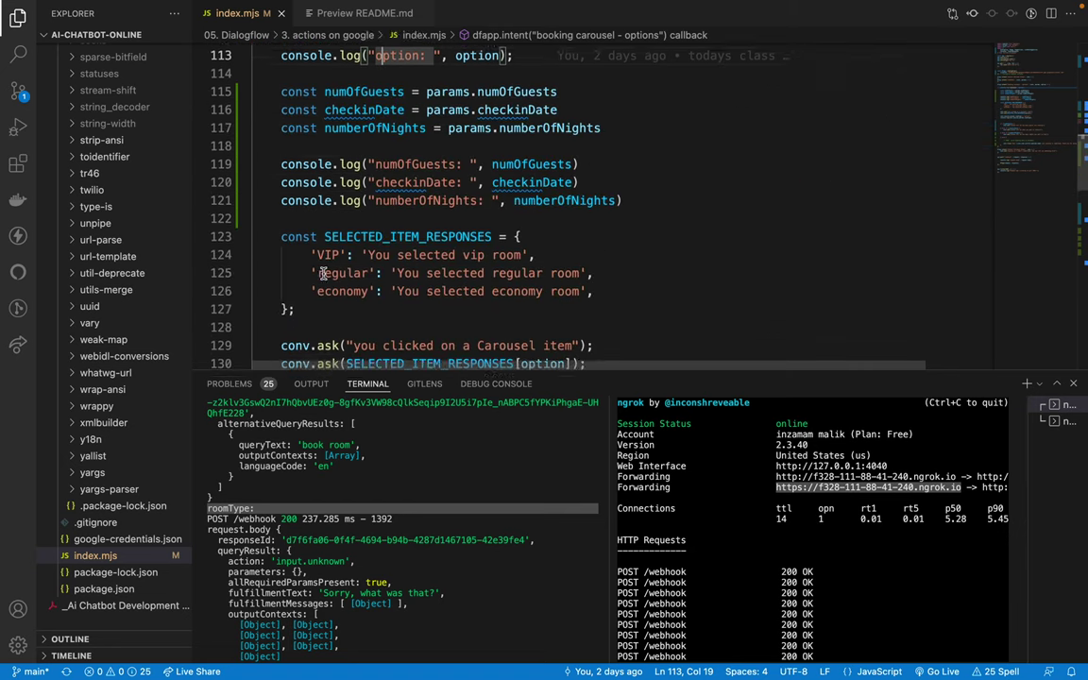
scroll(322, 273, up, 12)
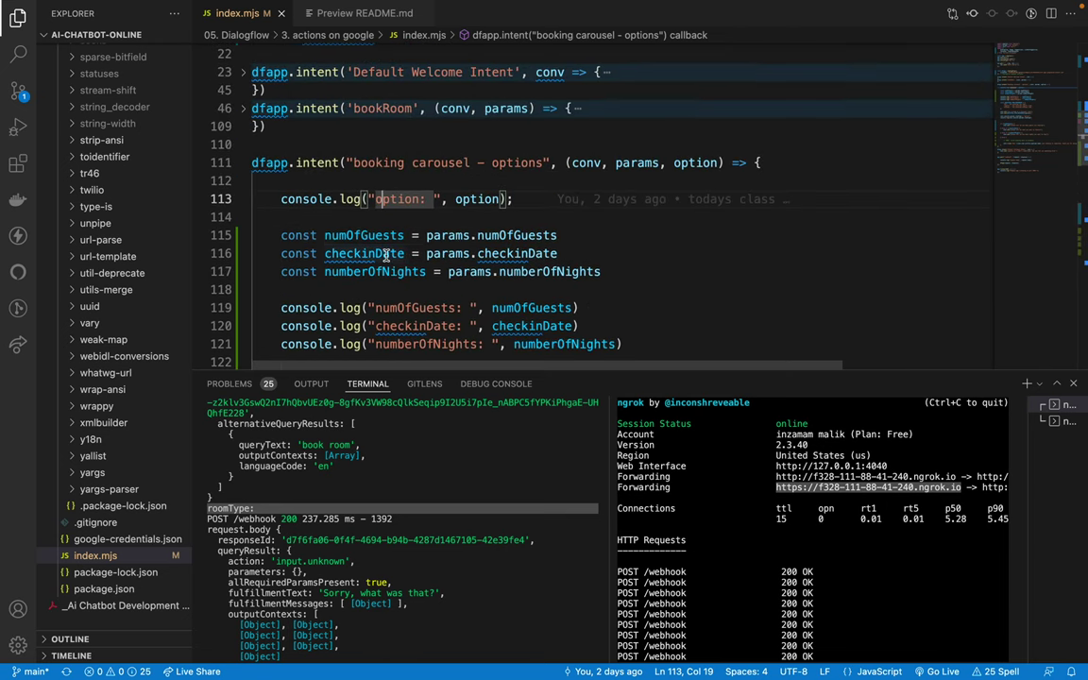
key(ctrl+Left)
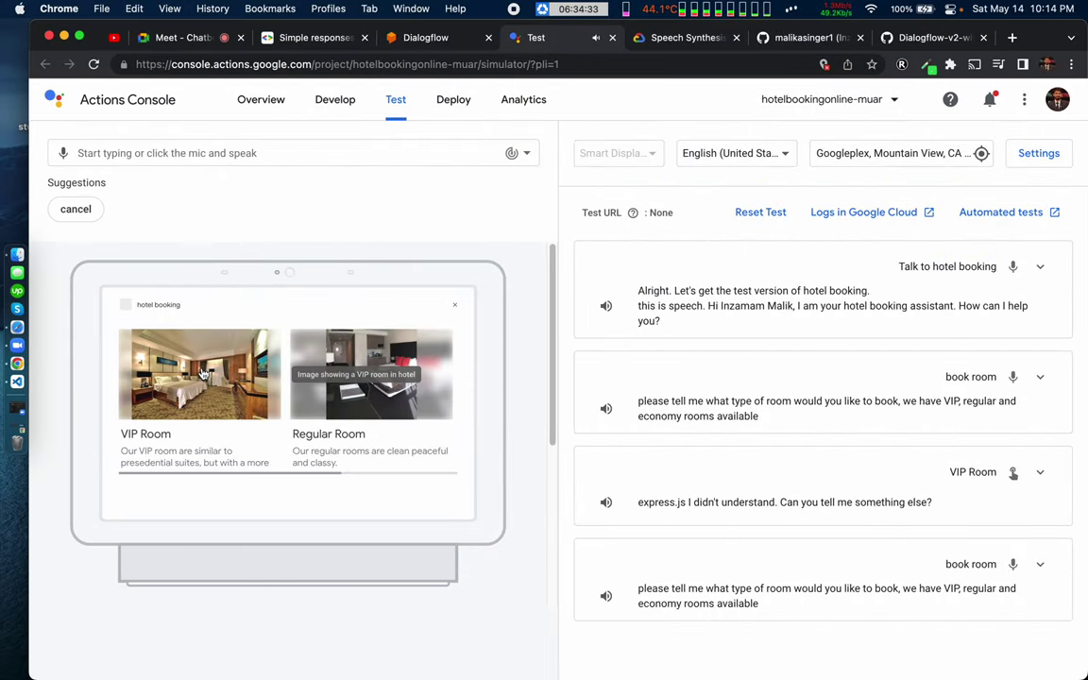
click(202, 374)
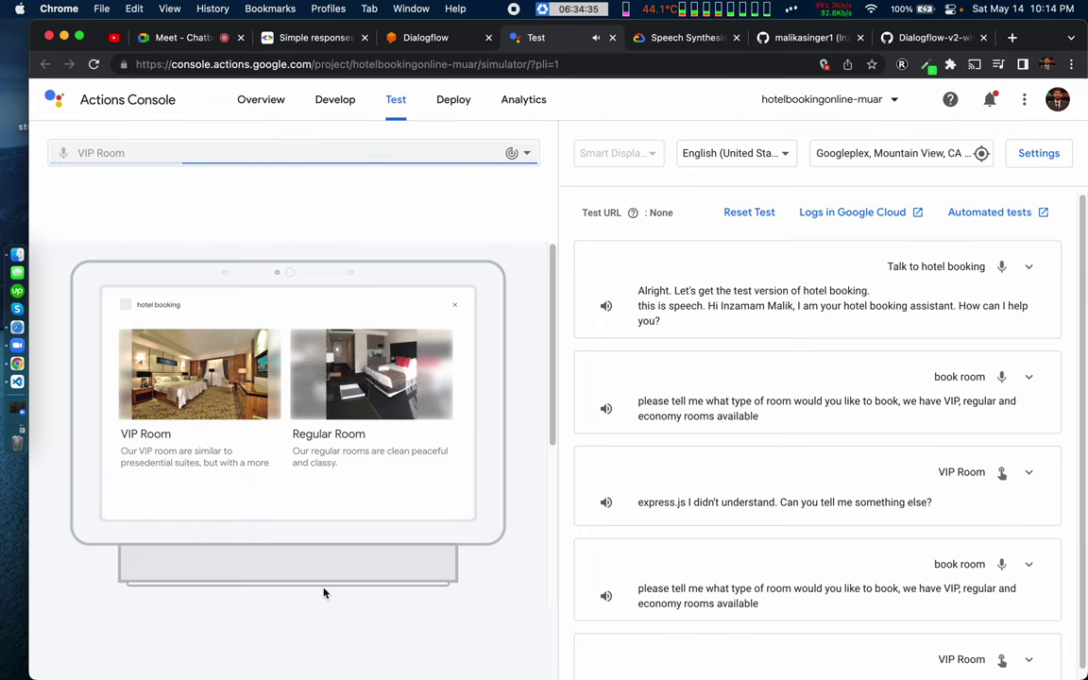
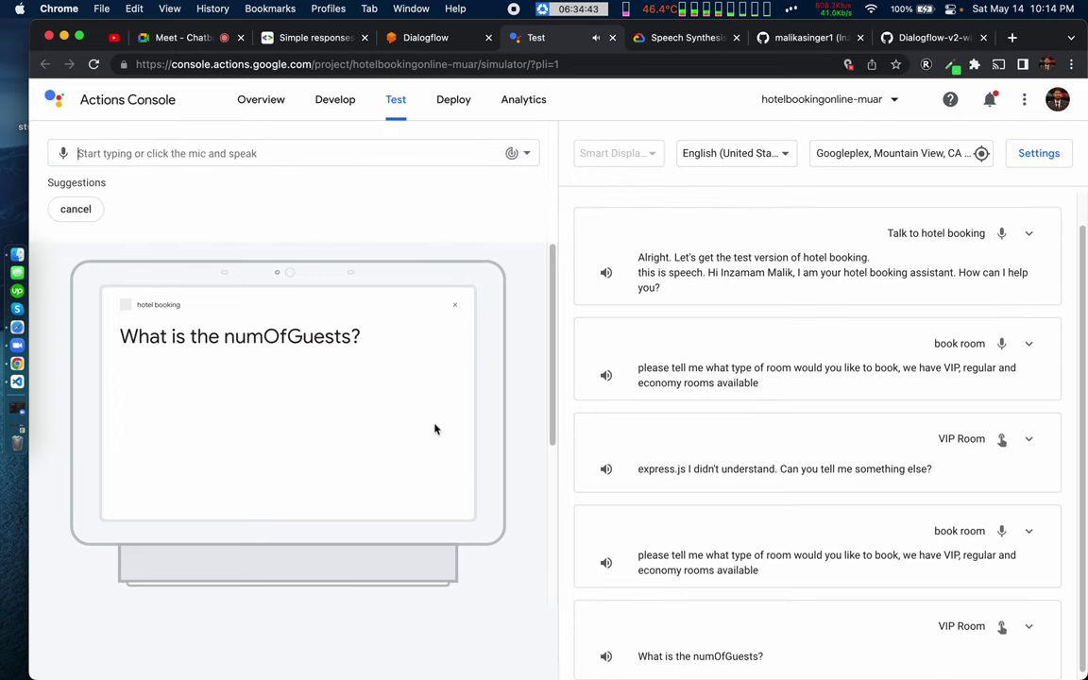
Step: Switch from Chrome to VS Code to view index.mjs and its terminal params TypeError
key(ctrl+Right)
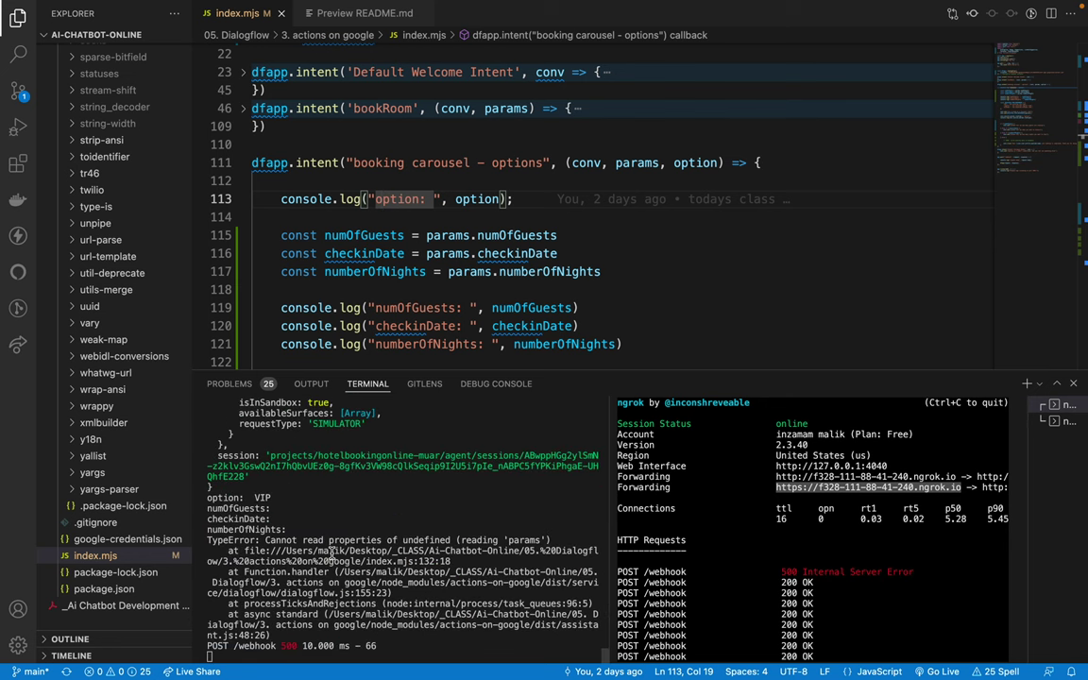
Step: Examine the terminal TypeError about reading properties of undefined ('params')
drag(266, 541, 508, 574)
key(super+c)
double_click(426, 540)
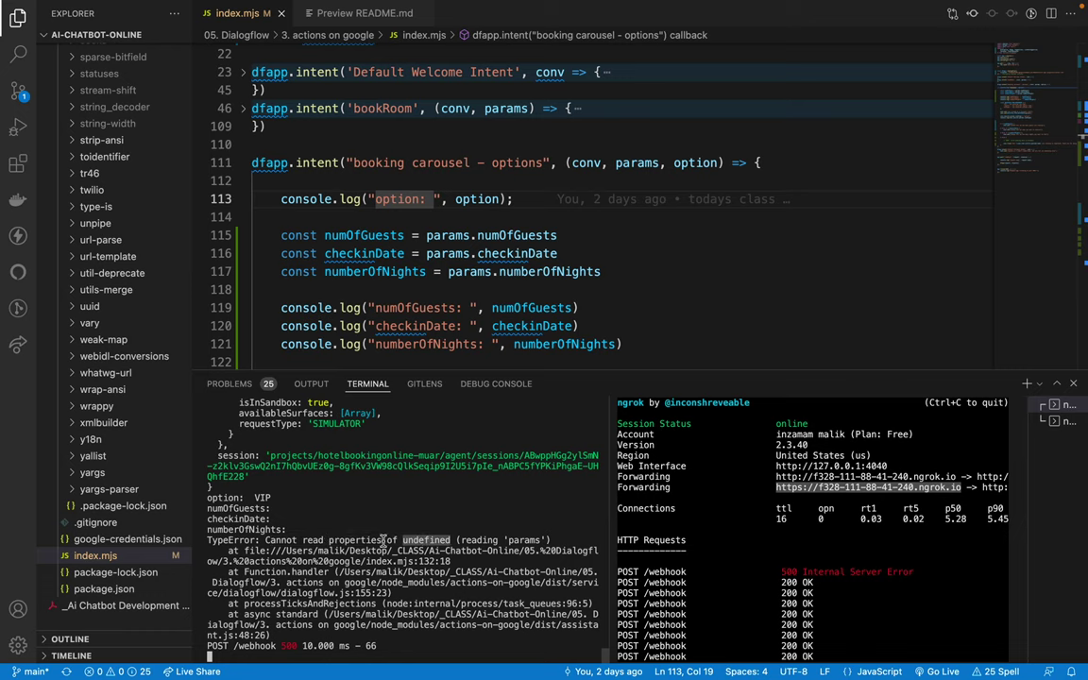
double_click(355, 540)
double_click(524, 539)
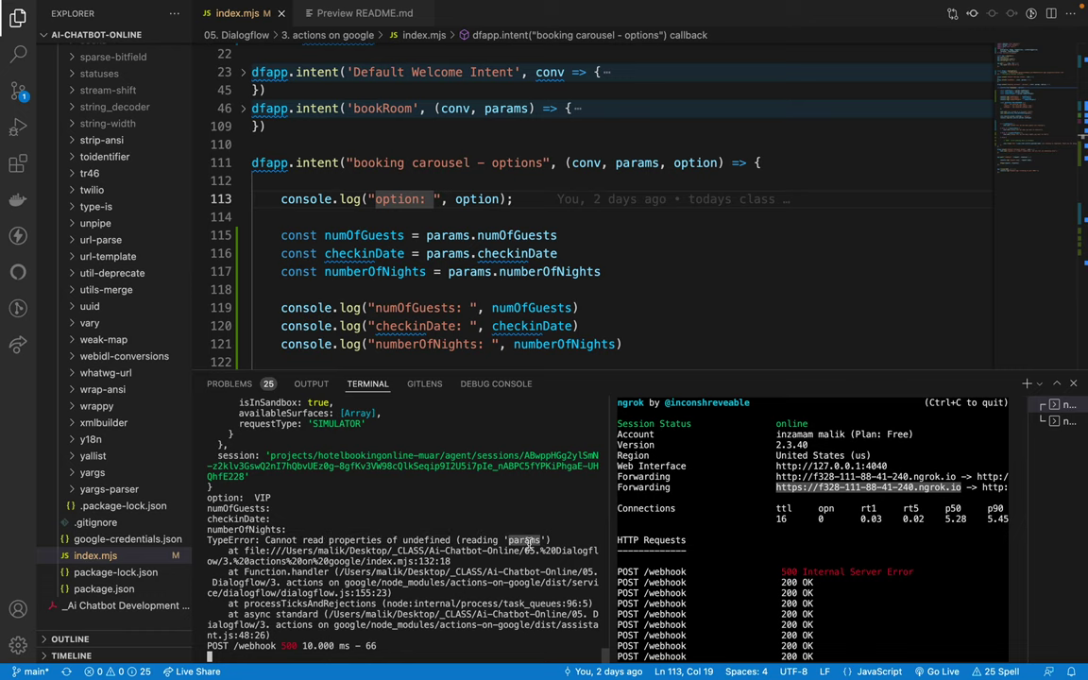
scroll(514, 195, up, 1)
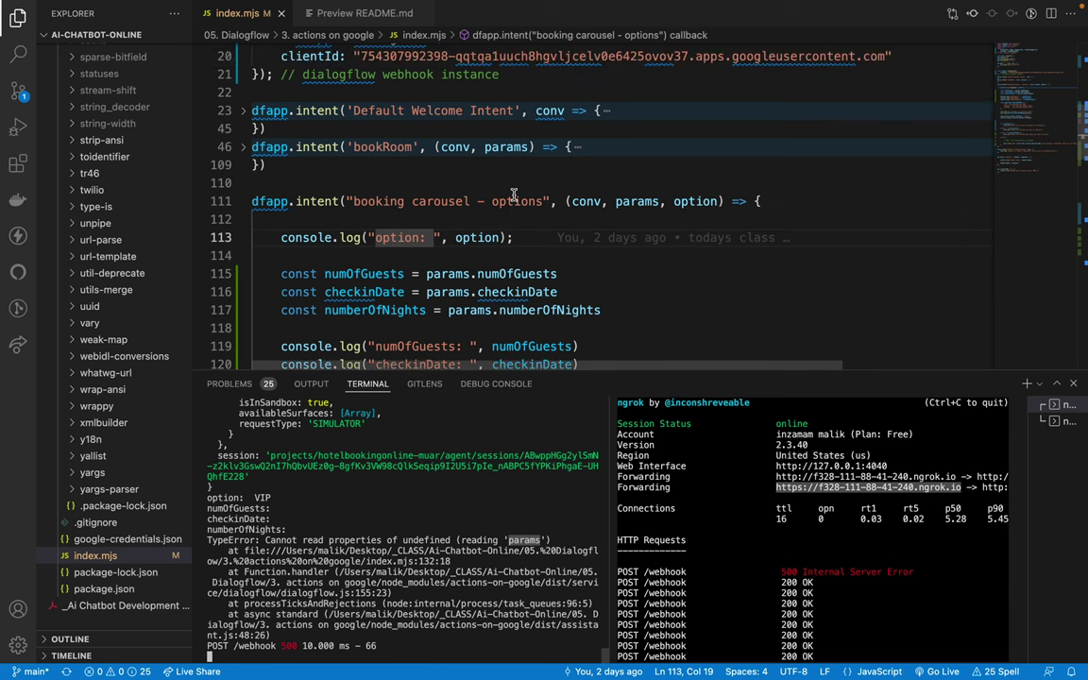
Step: Inspect how line 115 reads numOfGuests from params, and check the dialogflow.js stack path
click(443, 273)
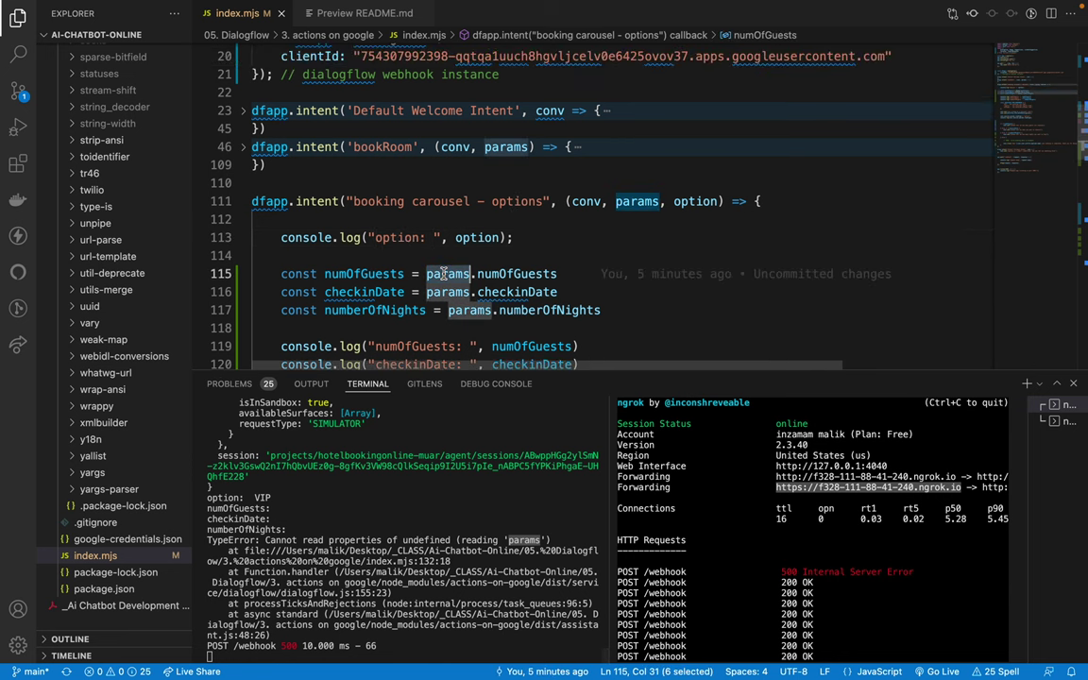
double_click(516, 273)
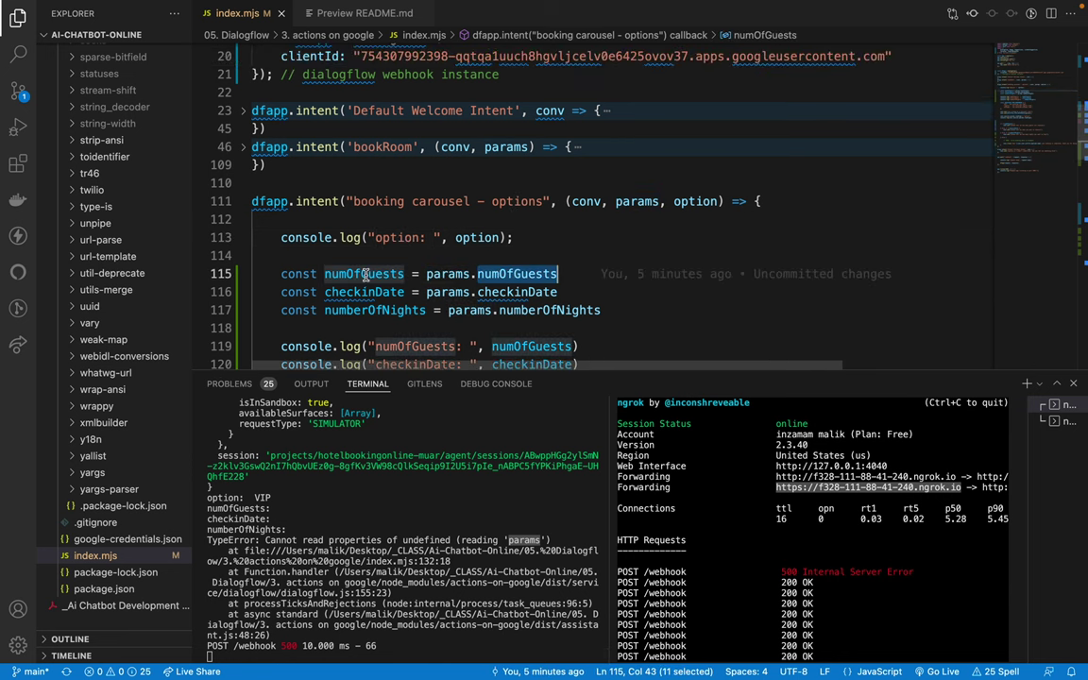
double_click(405, 274)
double_click(449, 274)
click(485, 274)
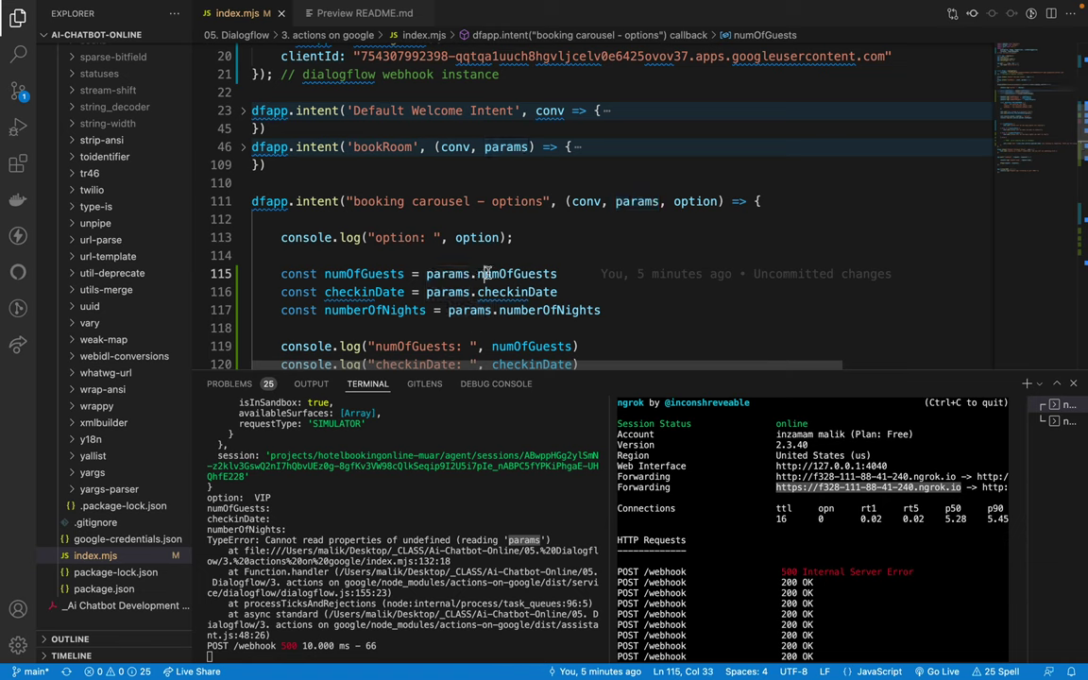
scroll(479, 283, down, 1)
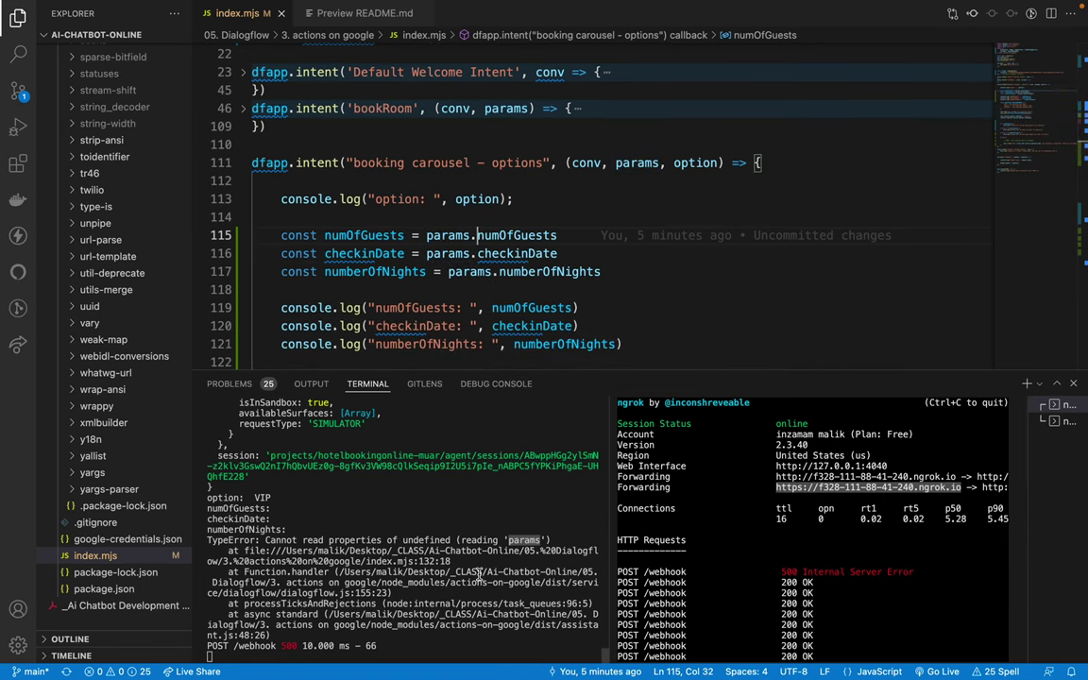
double_click(360, 592)
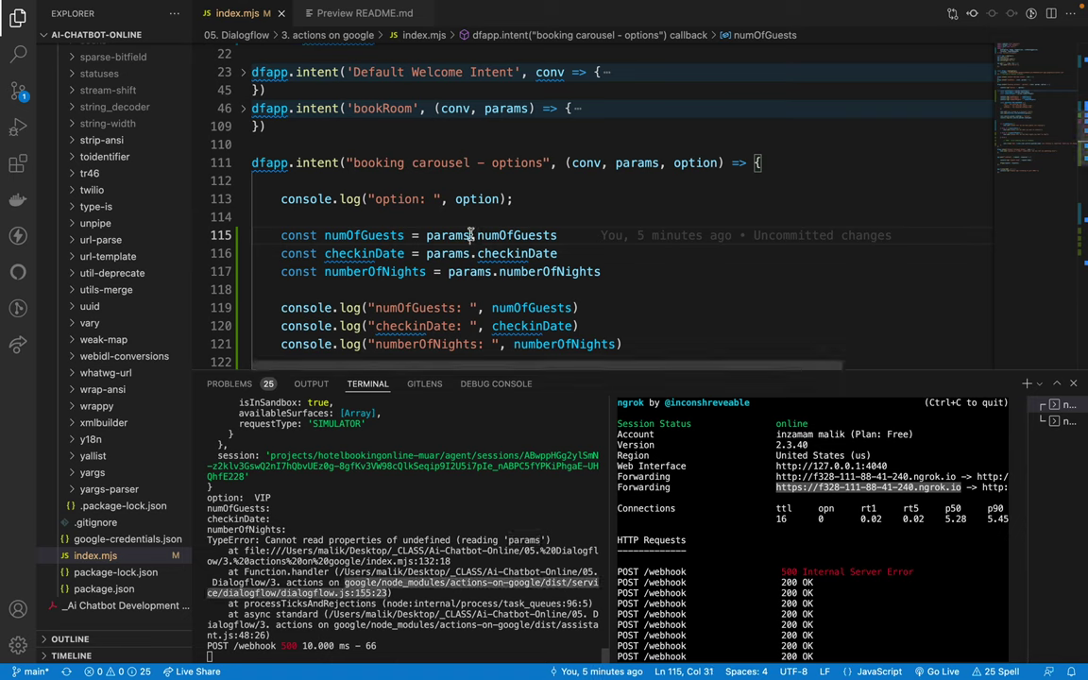
Step: Change lines 115–117 to read from params?. and save index.mjs
key(Left)
text(?)
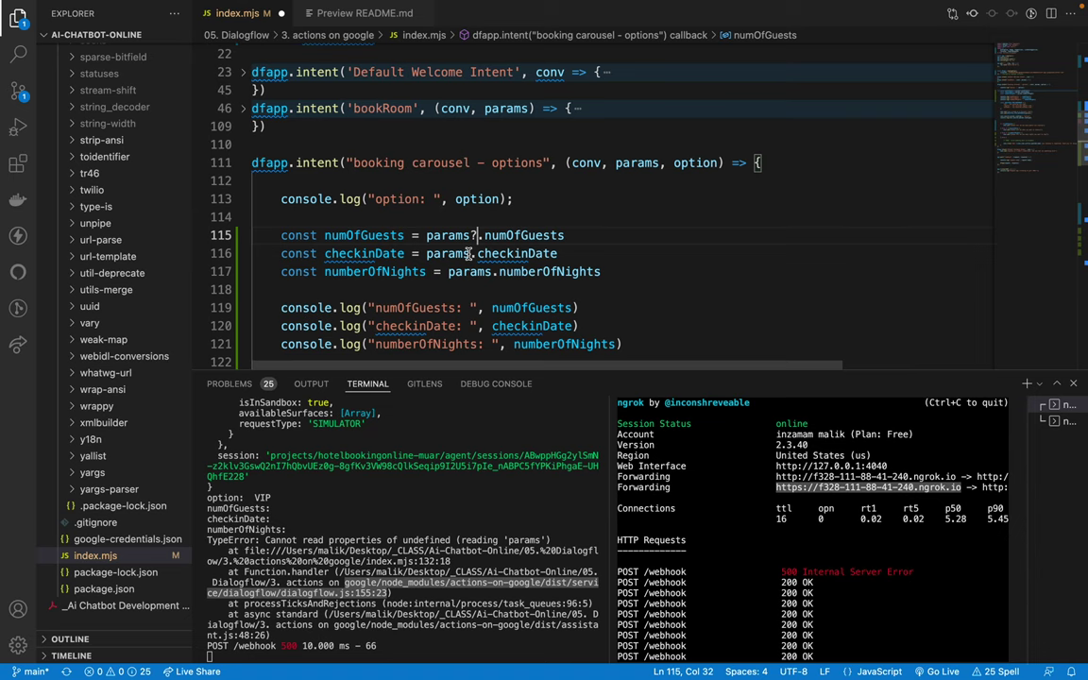
click(471, 253)
text(?)
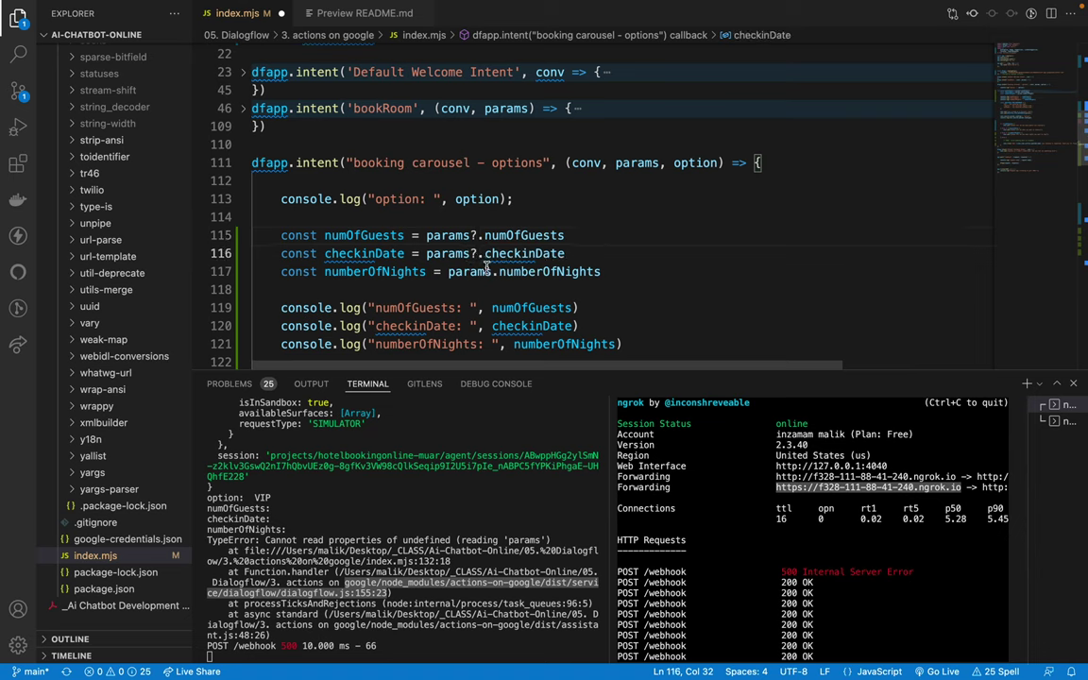
click(497, 271)
text(?)
click(596, 237)
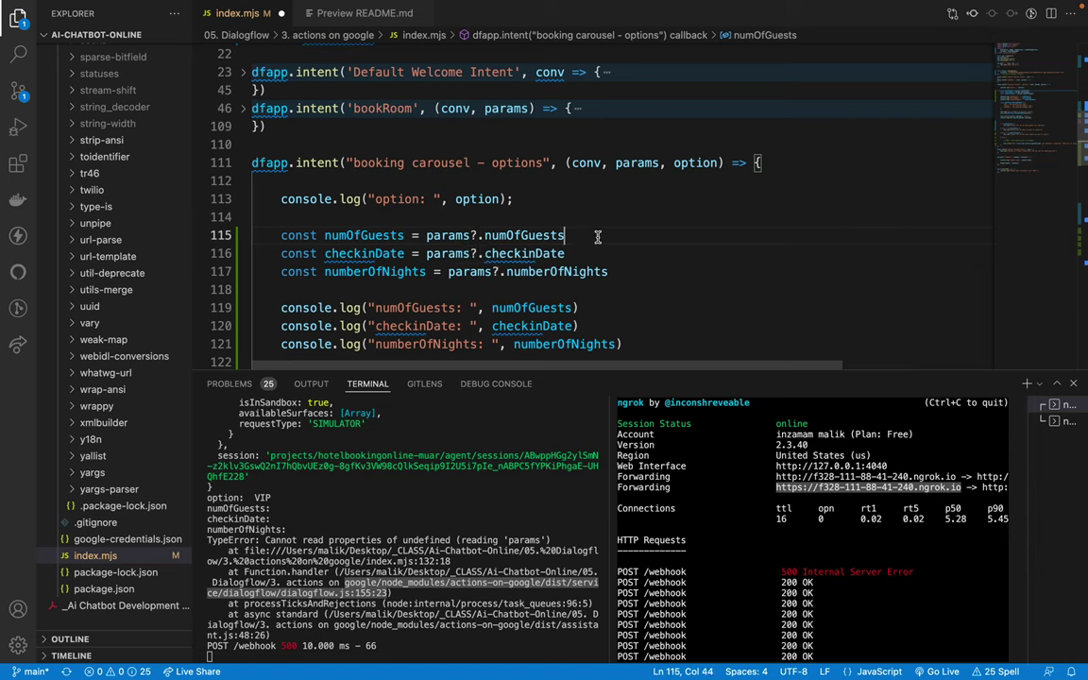
key(ctrl+s)
Step: Review the edited params?.numOfGuests line and return to the Actions Console simulator
drag(288, 205, 519, 238)
click(415, 218)
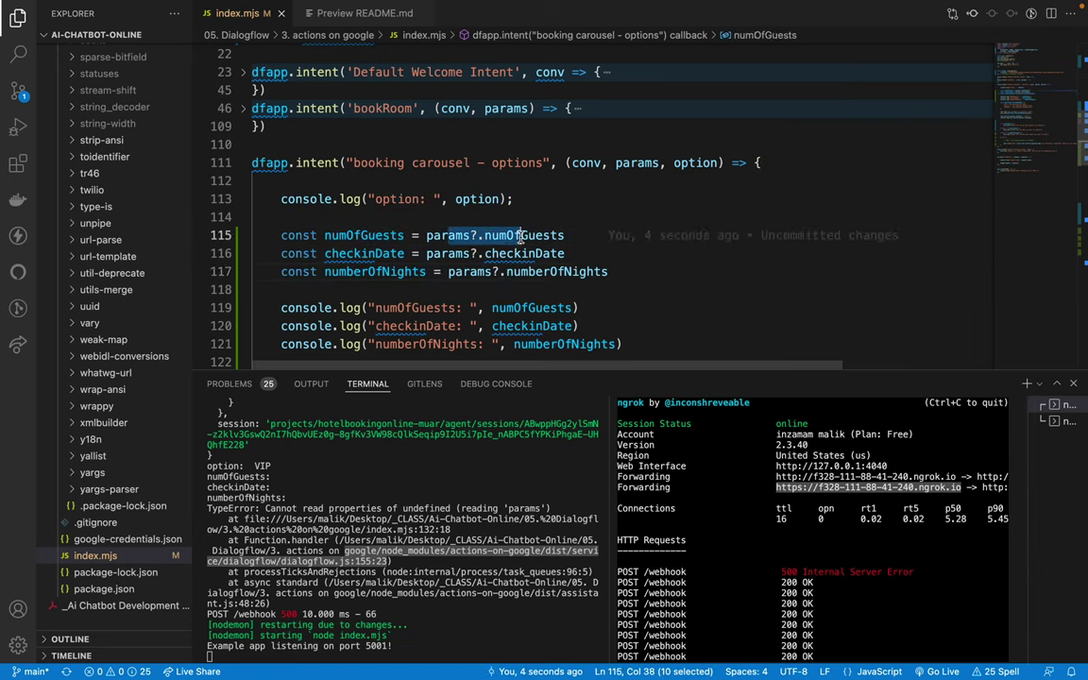
double_click(459, 237)
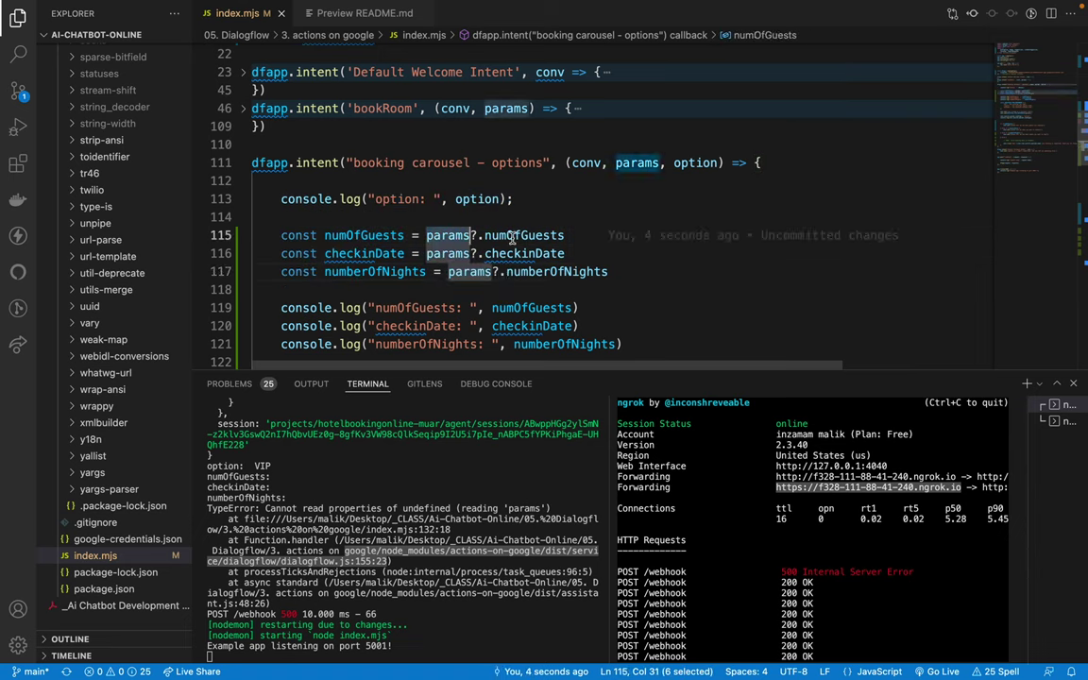
double_click(518, 237)
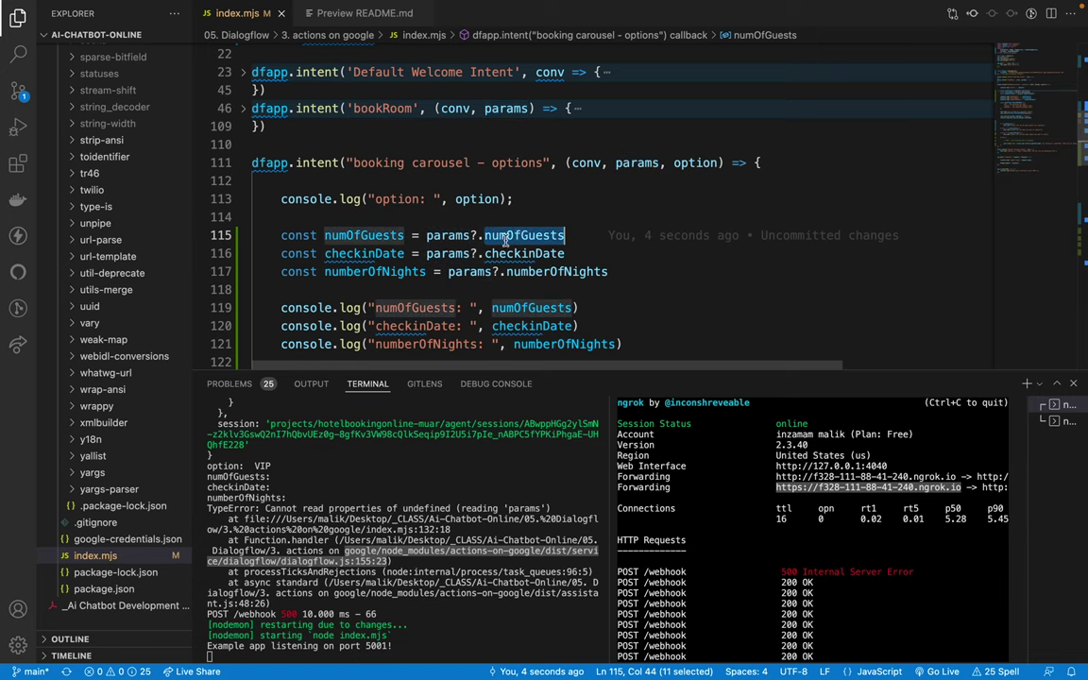
scroll(361, 253, down, 1)
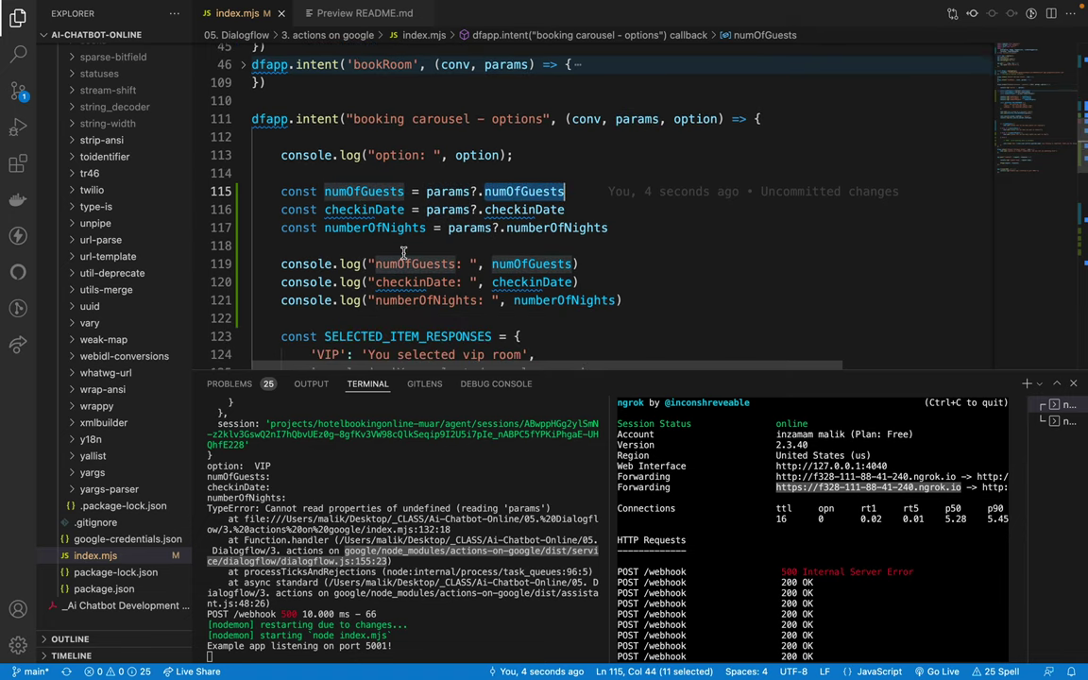
key(super+Tab)
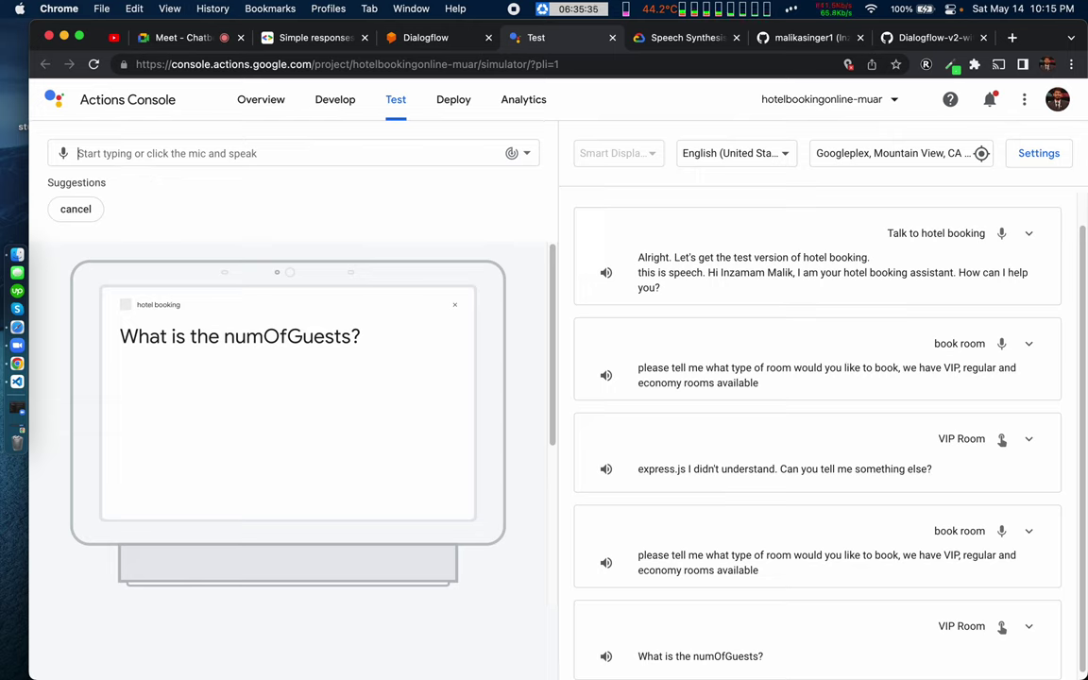
Step: Send 'bok room' in the simulator, choose the VIP Room card, then go back to VS Code
text(bok room)
key(Return)
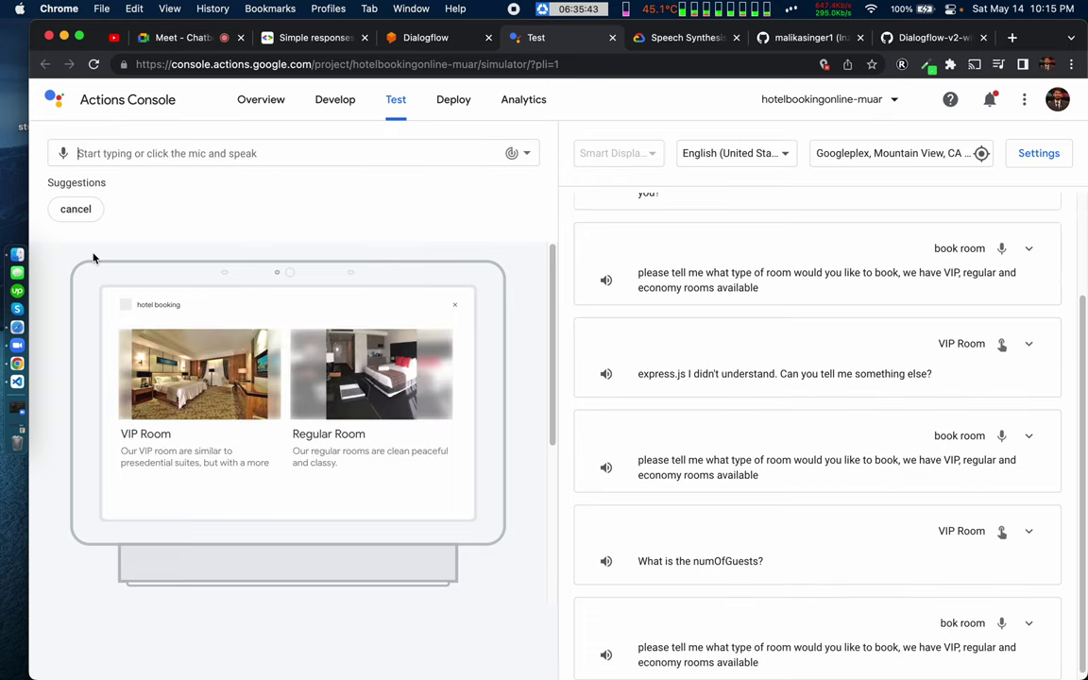
click(190, 357)
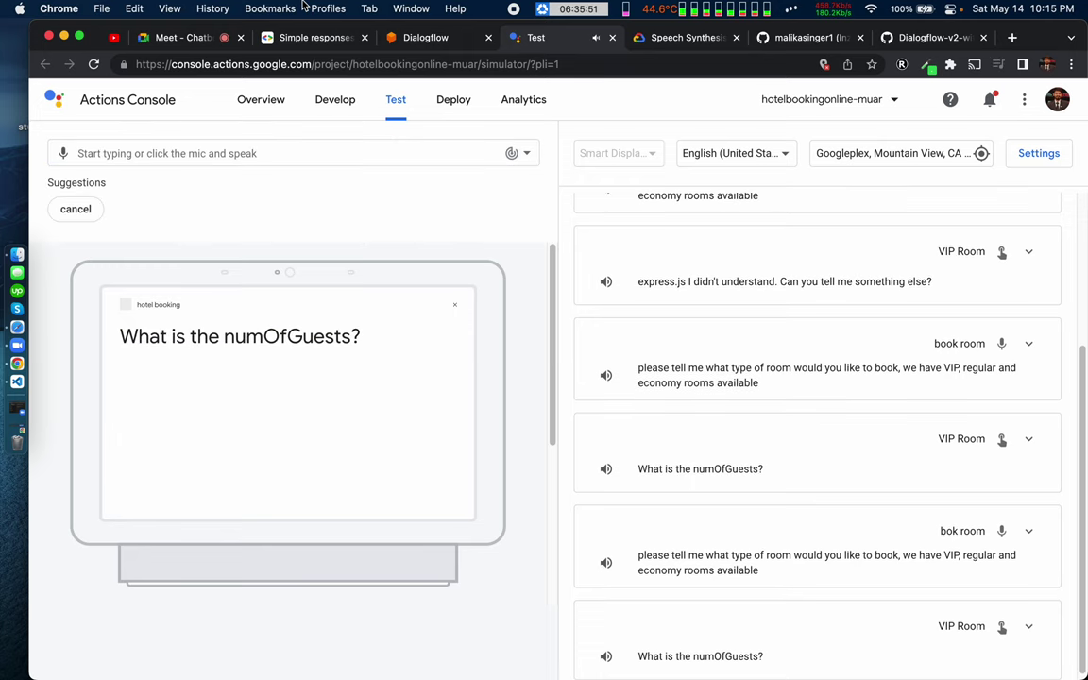
key(ctrl+Right)
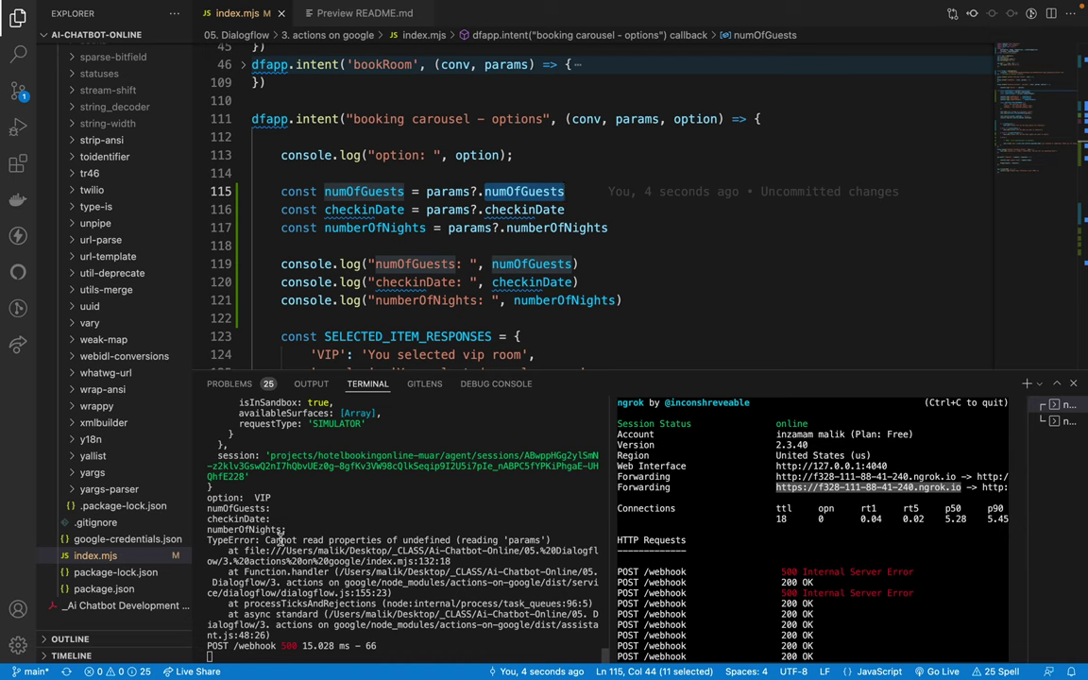
Step: Read the new TypeError 'Cannot read properties of undefined (reading params)' in the terminal
drag(279, 542, 388, 541)
triple_click(427, 541)
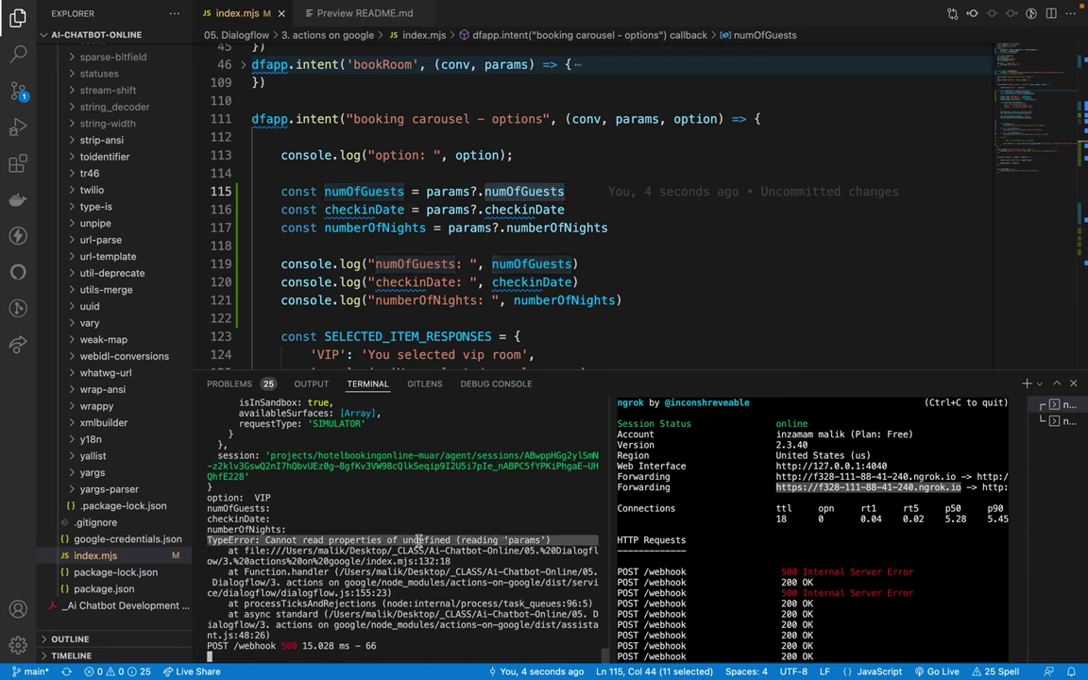
double_click(306, 541)
double_click(361, 541)
double_click(426, 542)
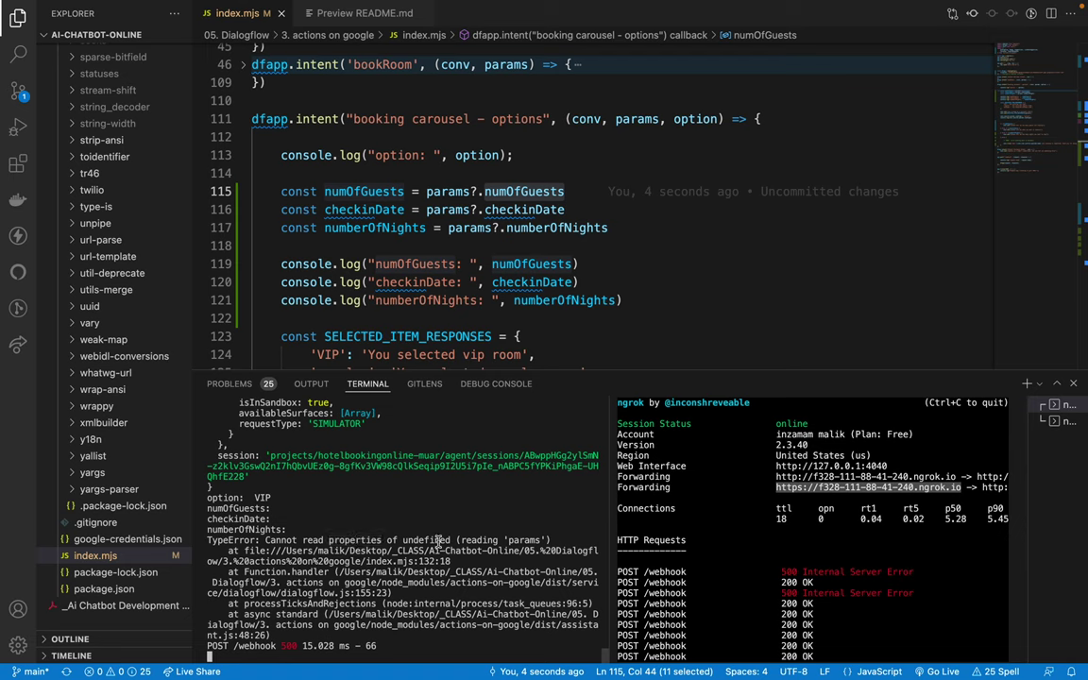
double_click(477, 540)
double_click(434, 192)
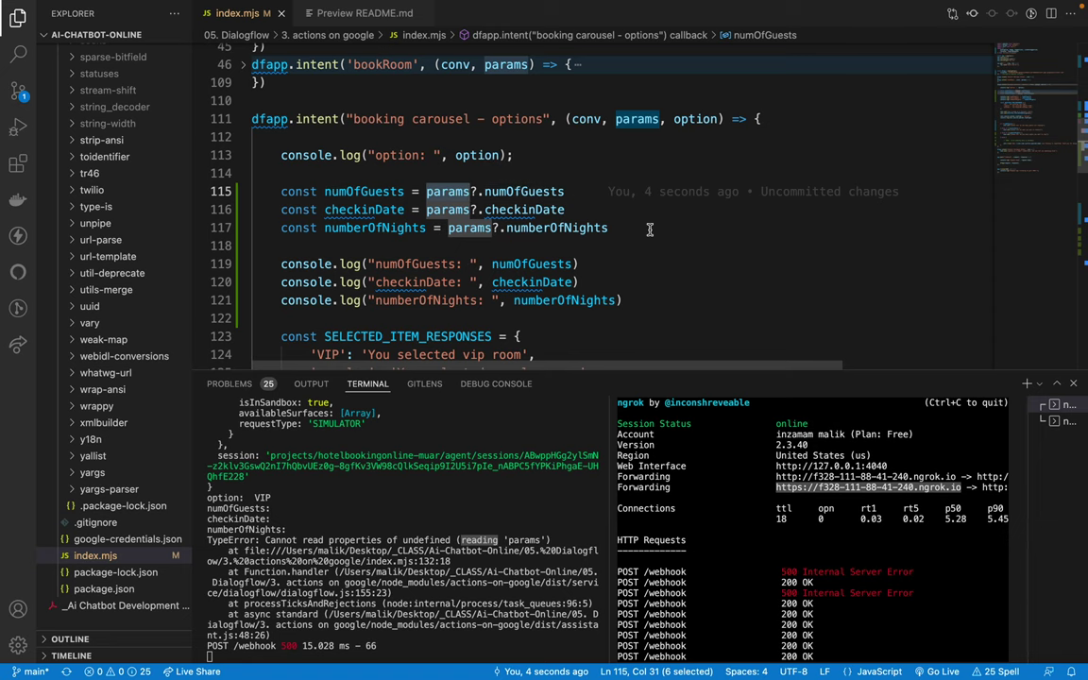
Step: Scroll the editor to the roomType assignment on line 132 and select it
scroll(650, 229, up, 1)
scroll(632, 179, up, 1)
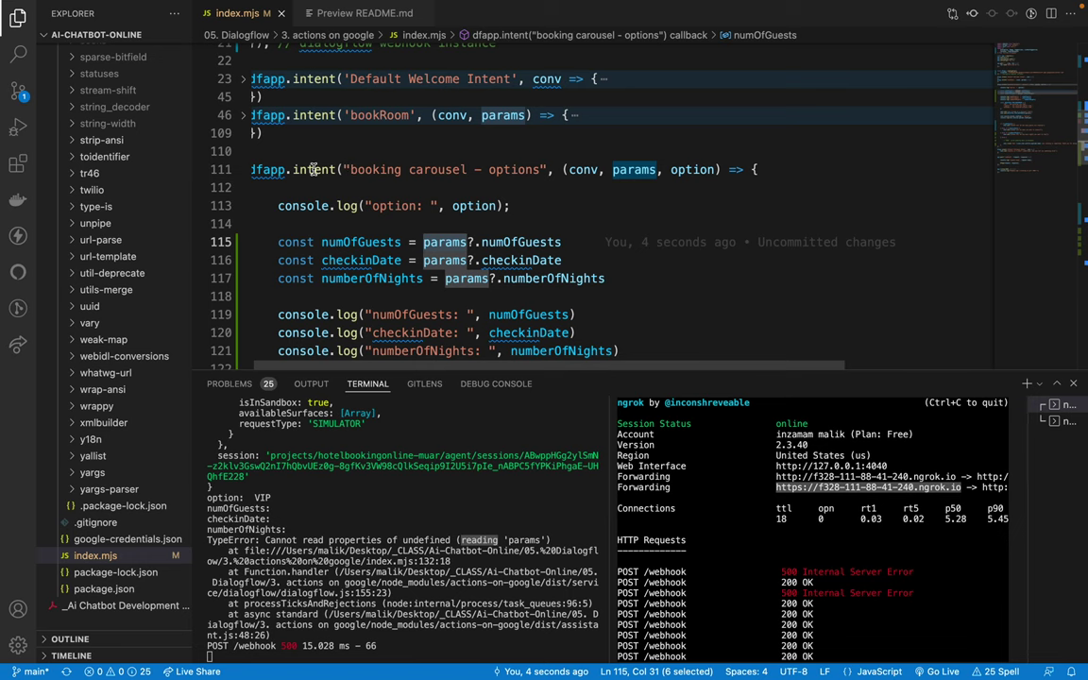
click(376, 137)
scroll(328, 244, down, 2)
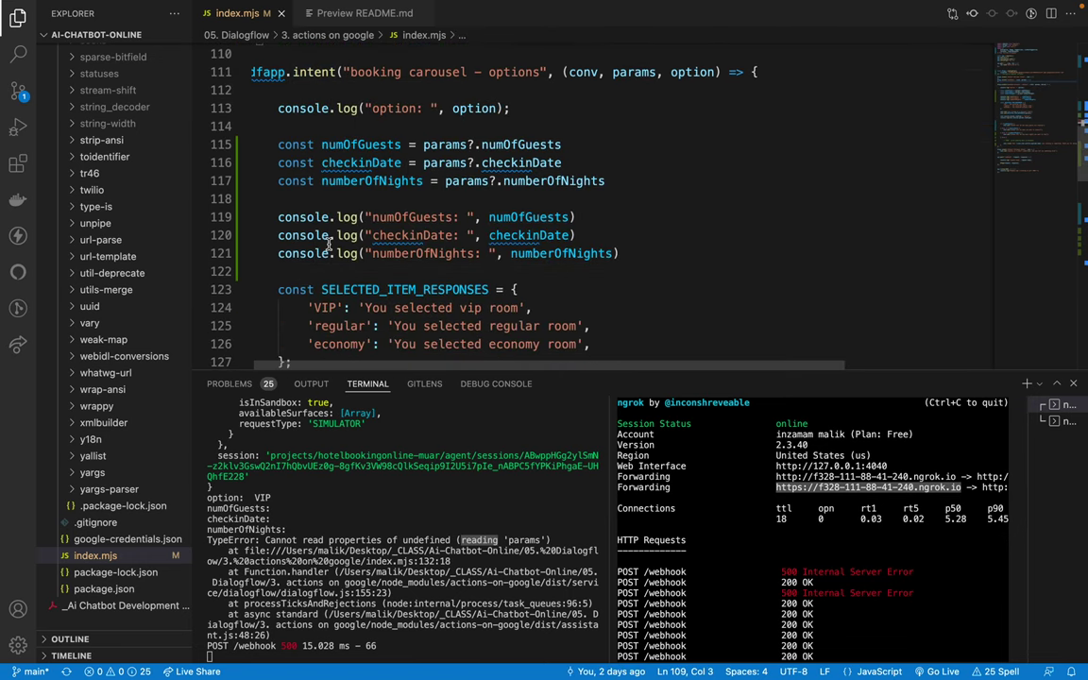
scroll(301, 125, up, 1)
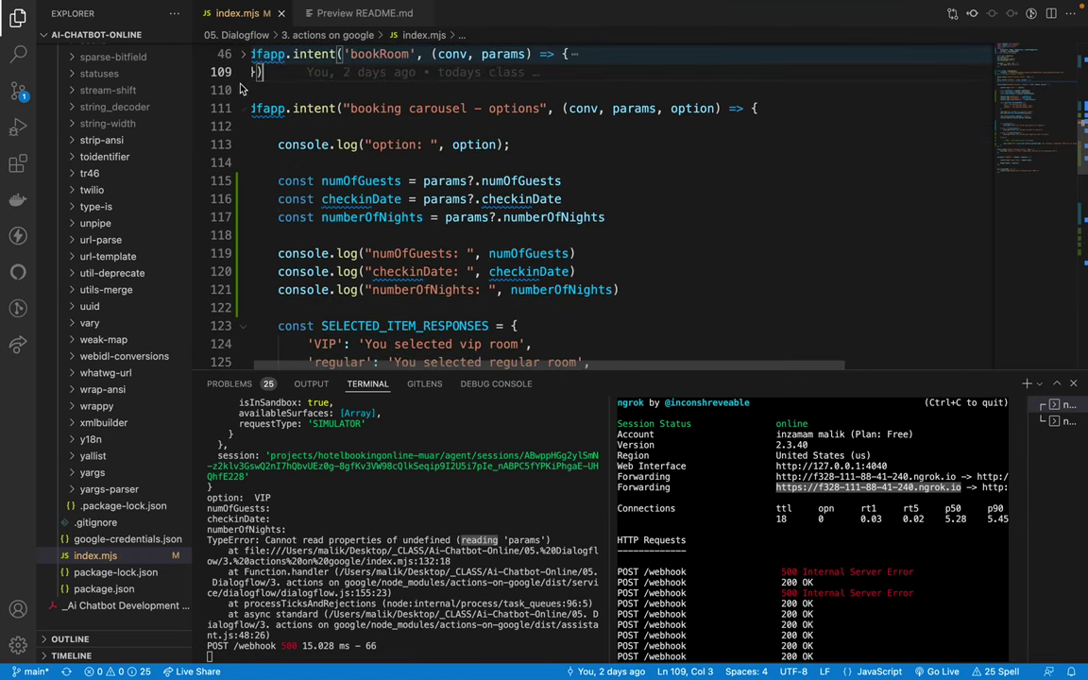
scroll(295, 224, down, 4)
click(301, 243)
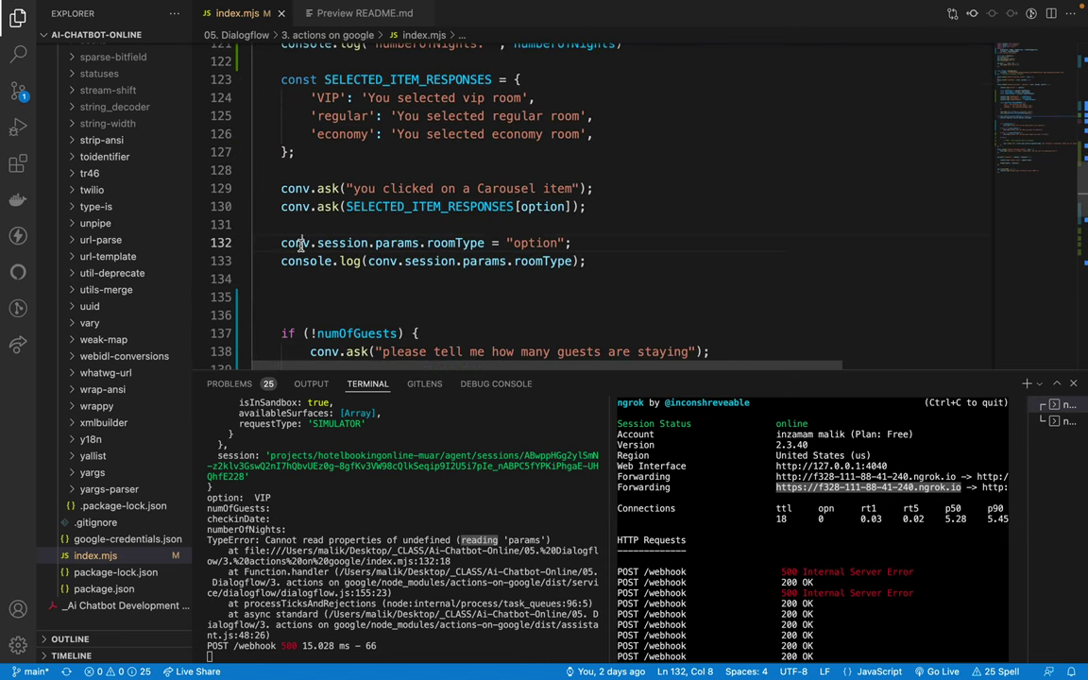
triple_click(300, 243)
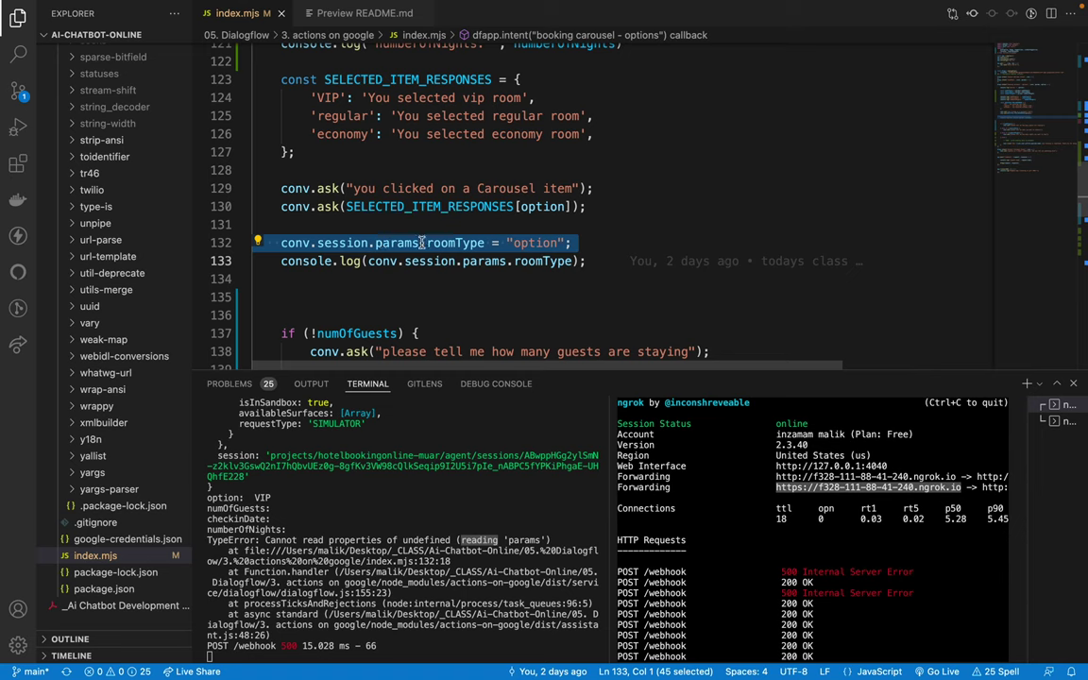
click(372, 243)
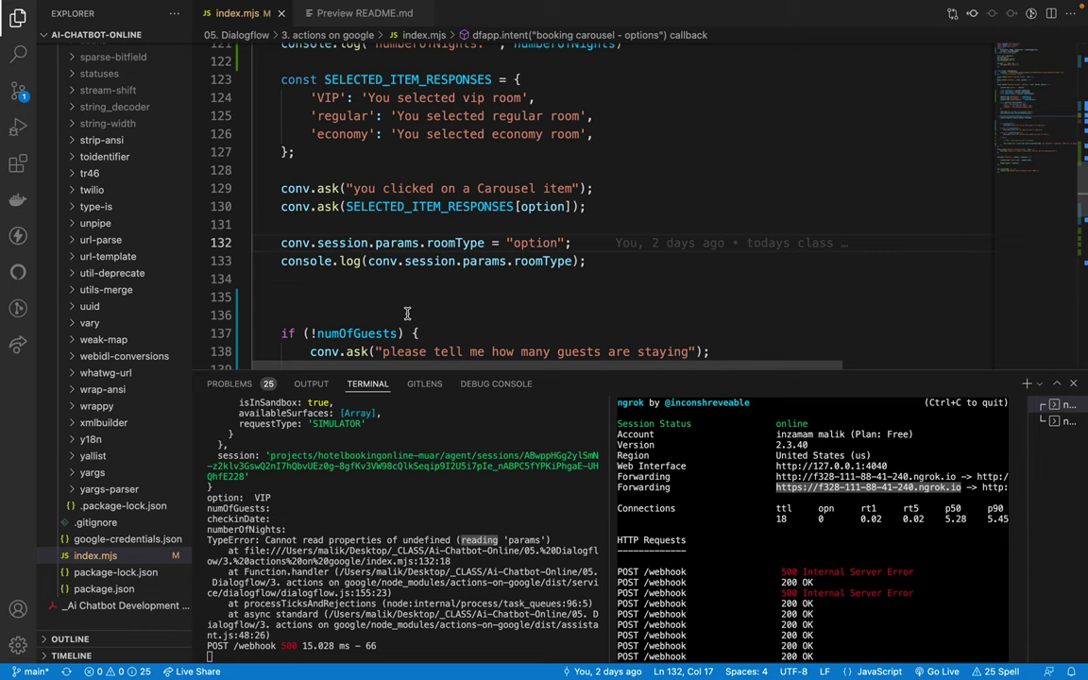
Step: Trace the stack to index.mjs:132:18 and mark conv on line 132
double_click(523, 540)
scroll(427, 229, up, 1)
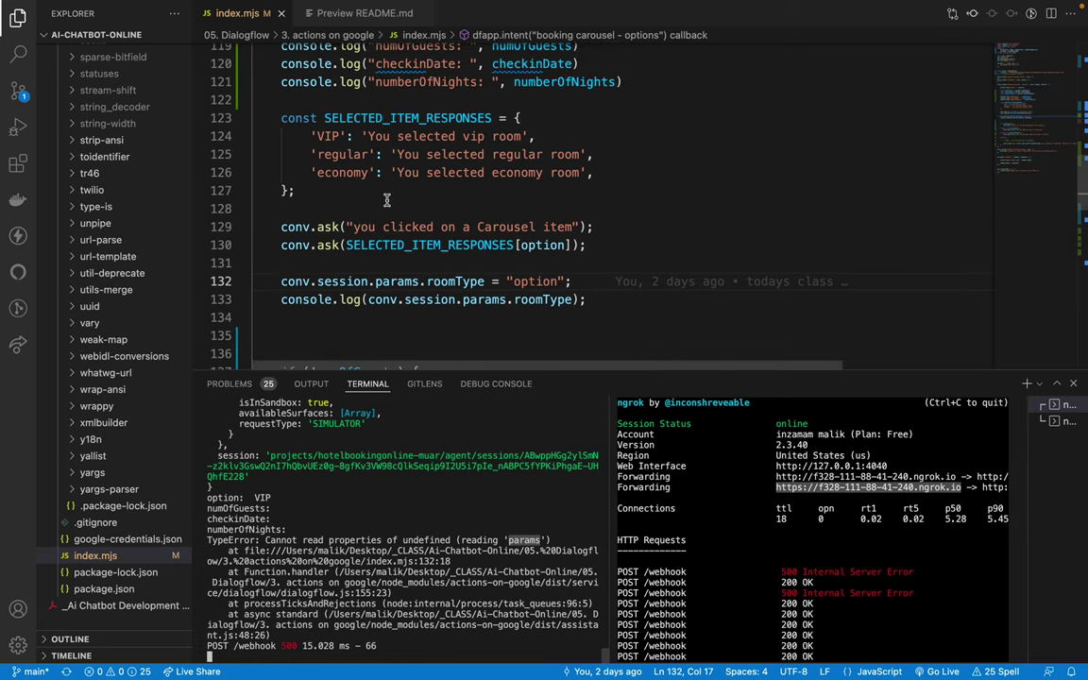
scroll(386, 200, down, 2)
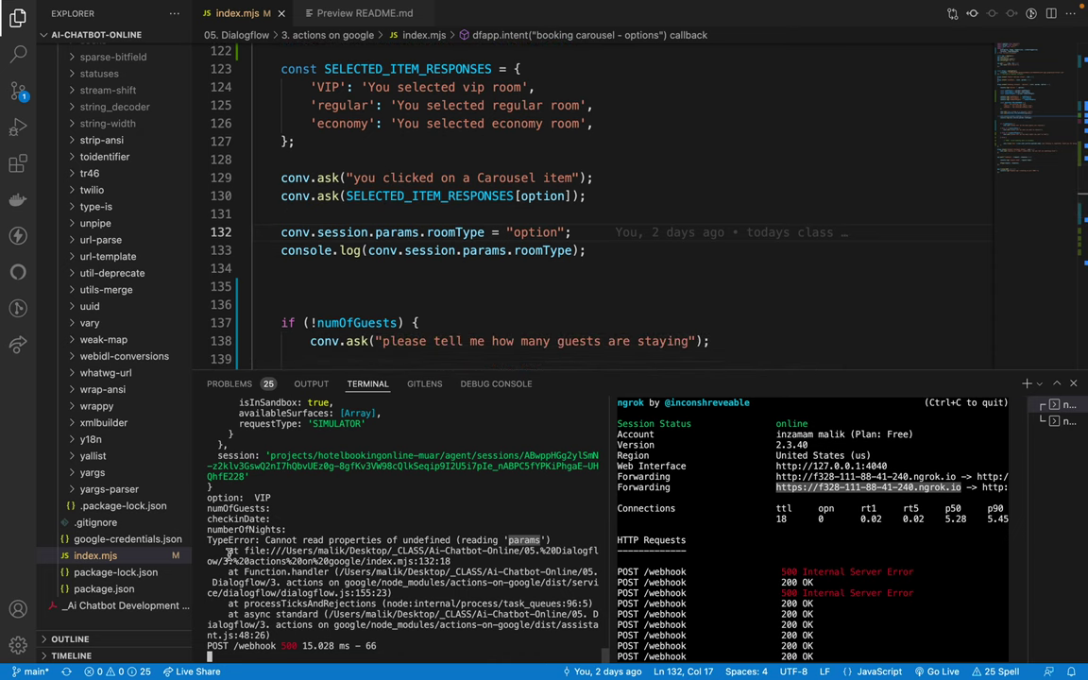
drag(224, 552, 454, 560)
double_click(425, 560)
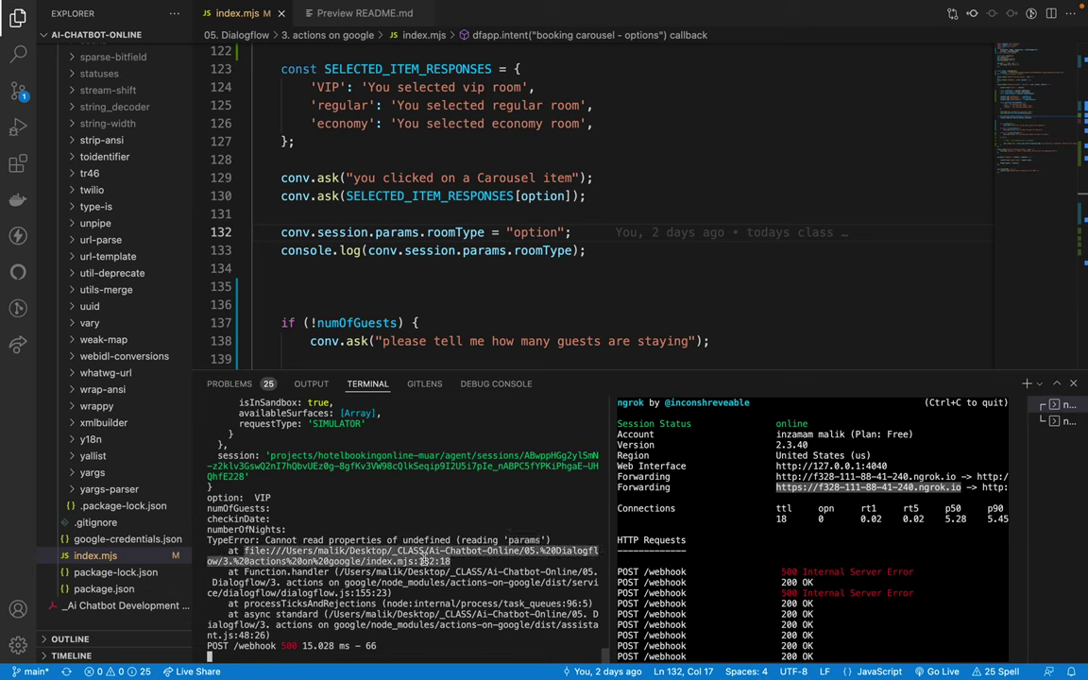
double_click(294, 232)
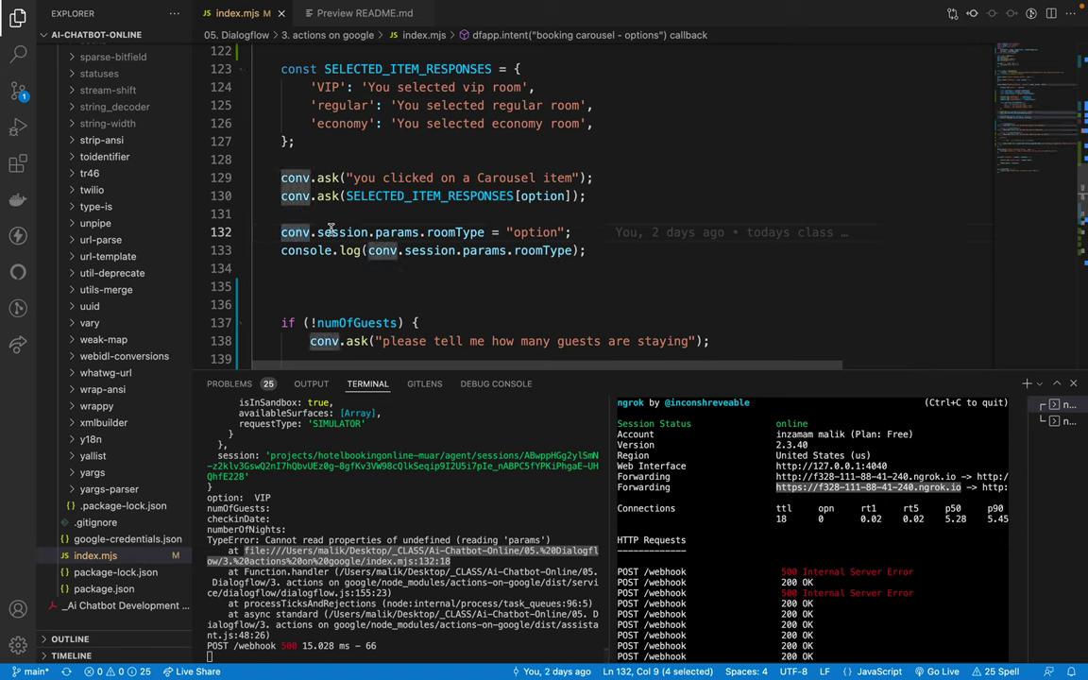
Step: Make the roomType log line use session?.params?., leaving the line-132 assignment without optional chaining
click(366, 231)
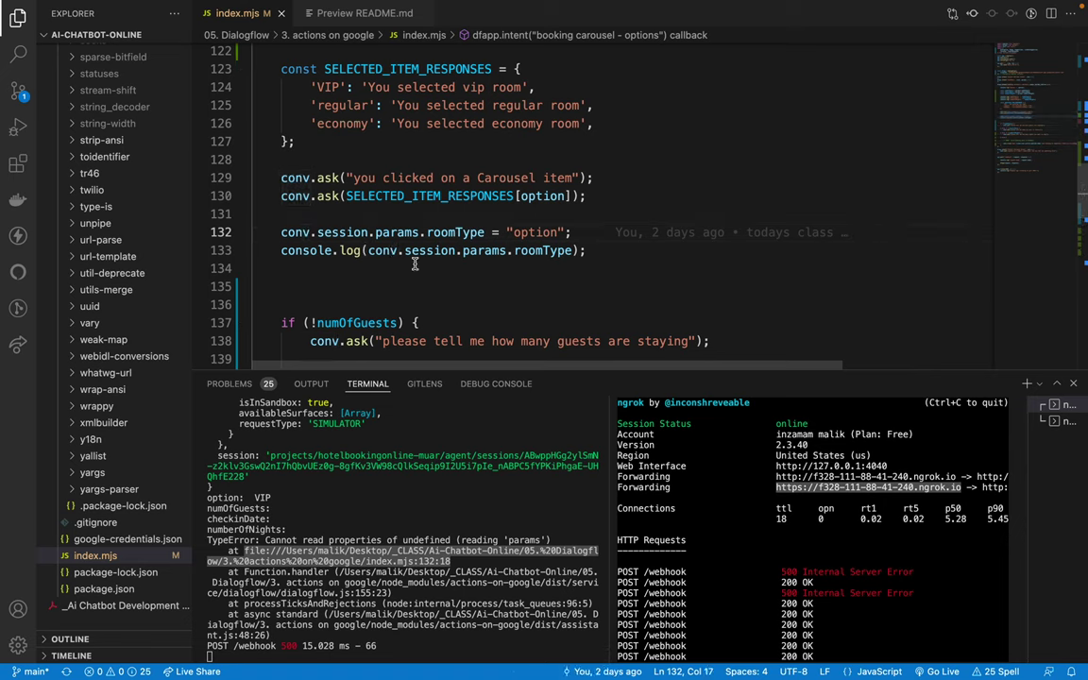
text(?)
click(430, 231)
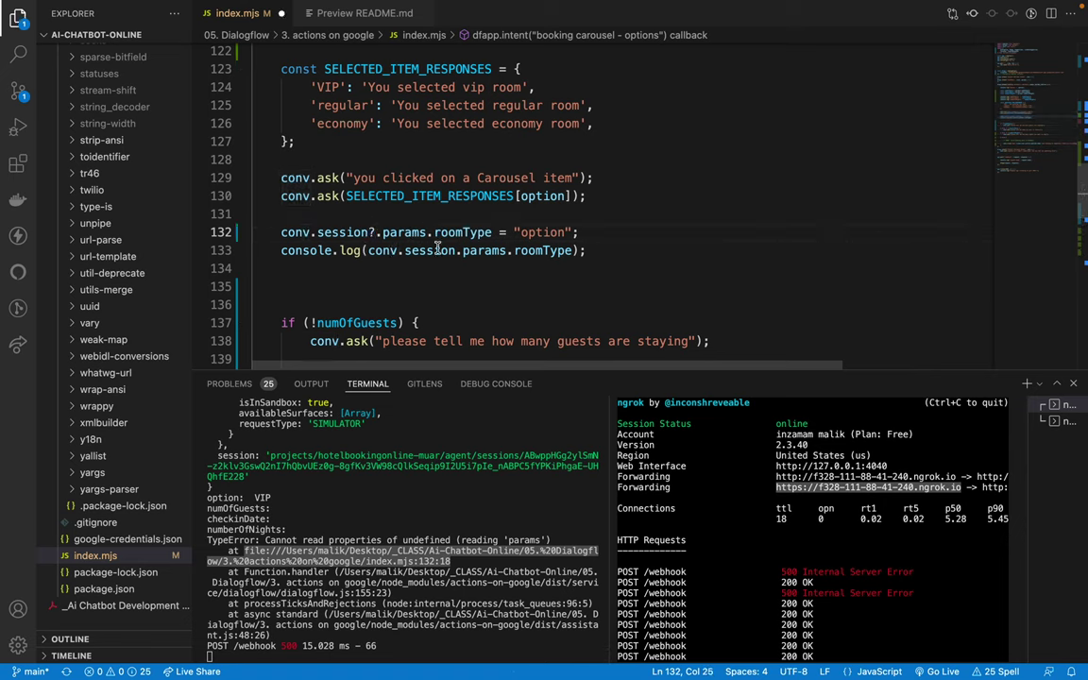
text(?)
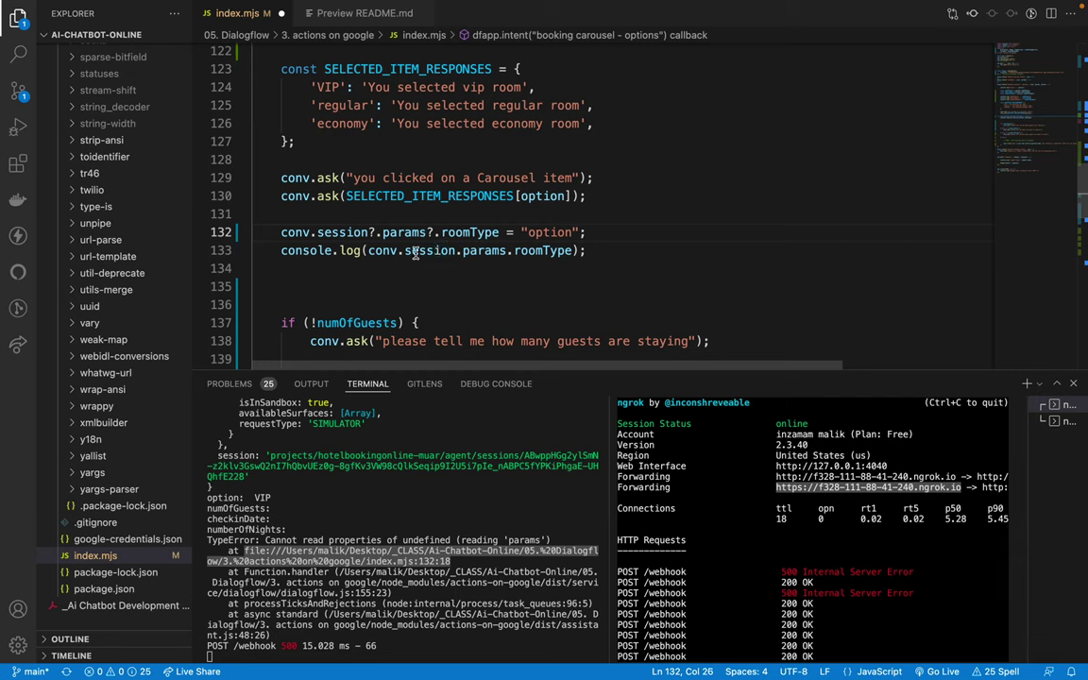
click(456, 250)
text(?)
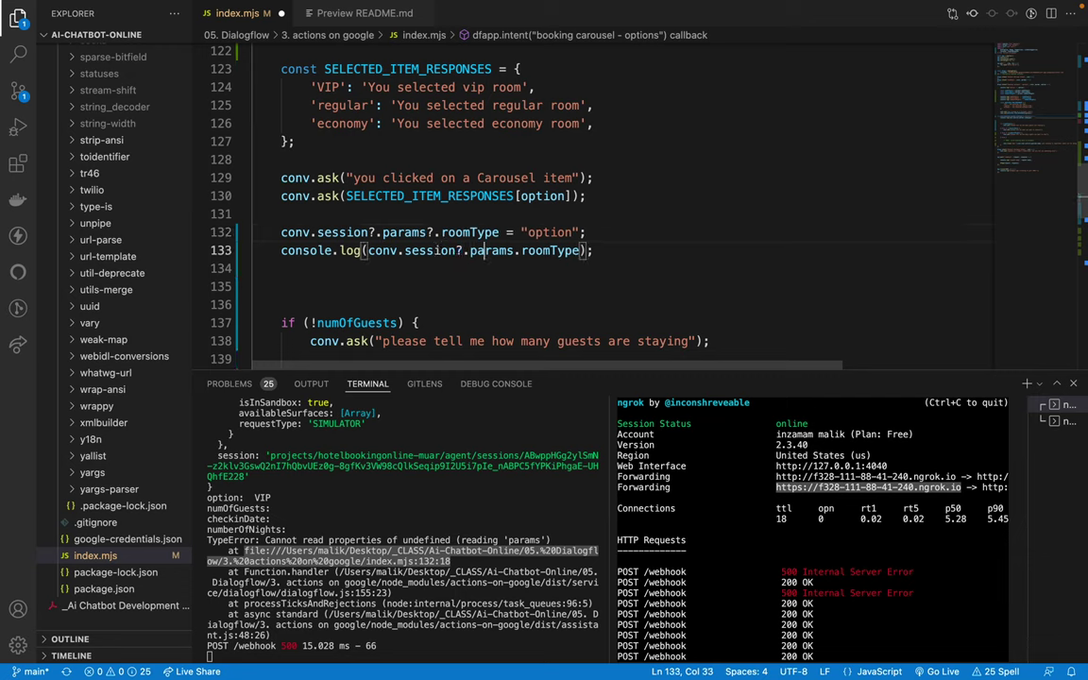
click(514, 250)
text(?)
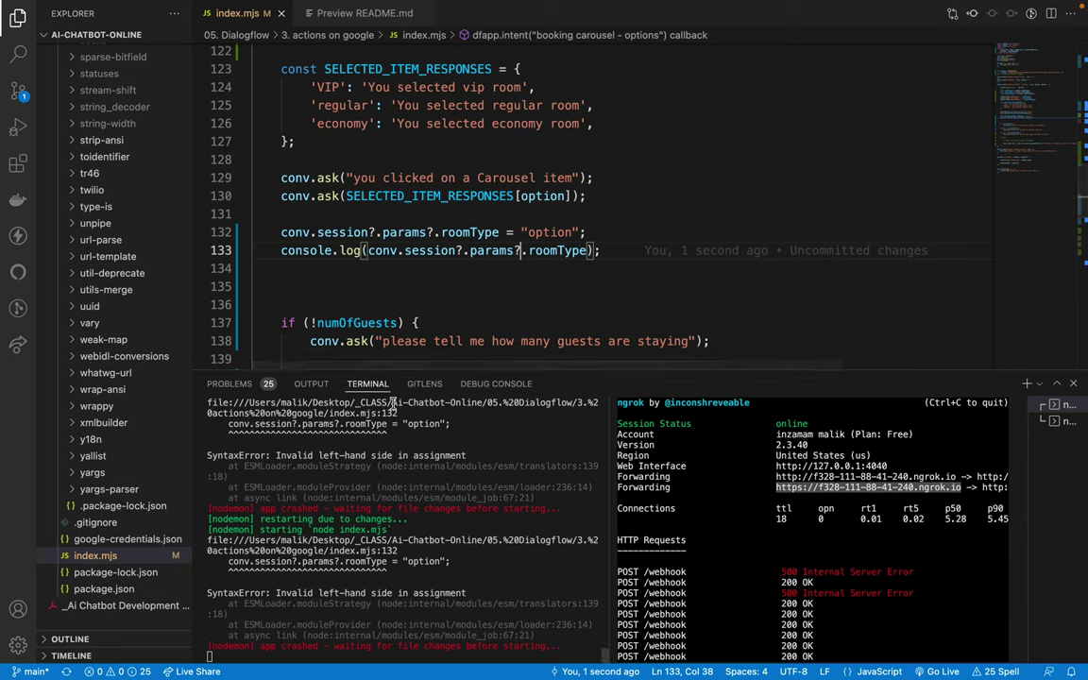
click(379, 232)
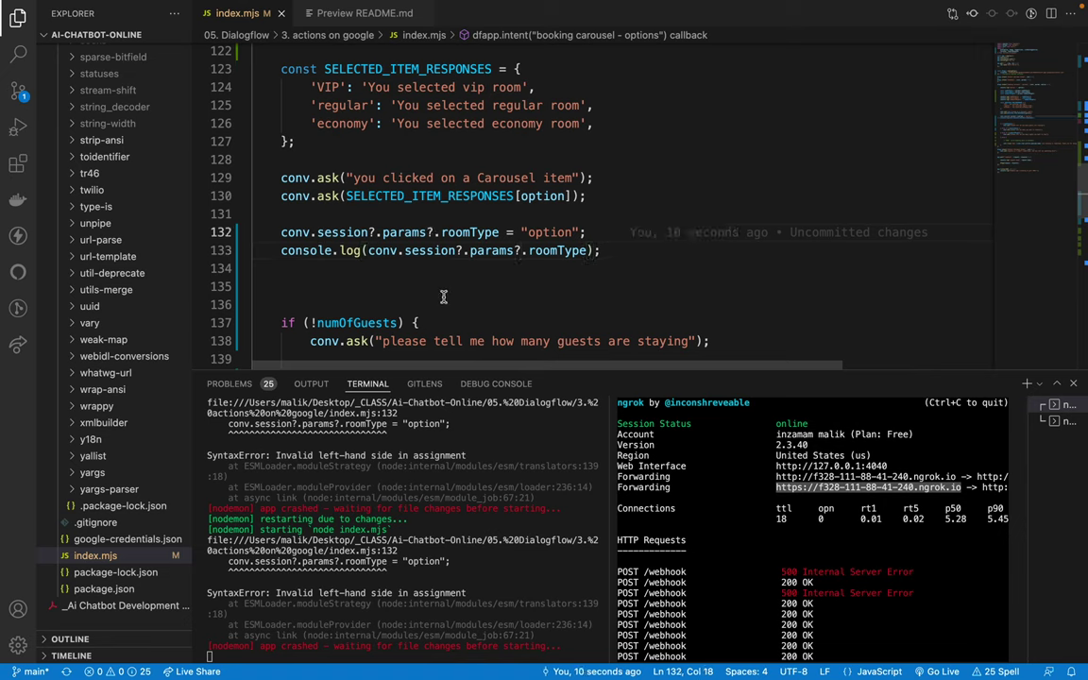
key(BackSpace)
key(Right)
key(Right)
key(Right)
key(Right)
key(Right)
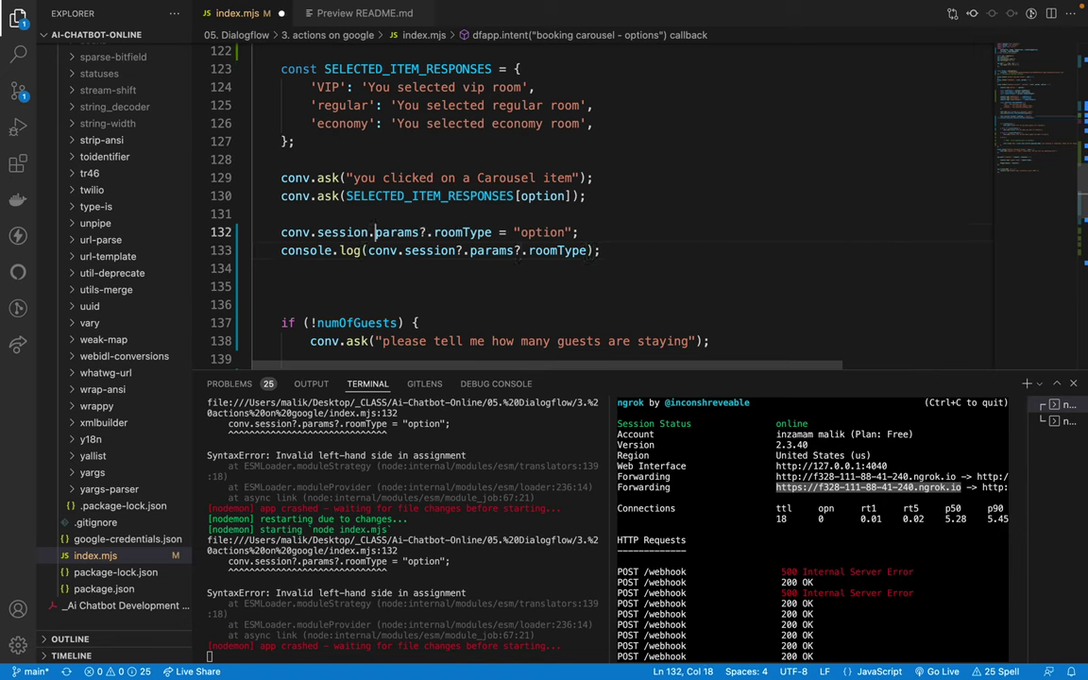
key(BackSpace)
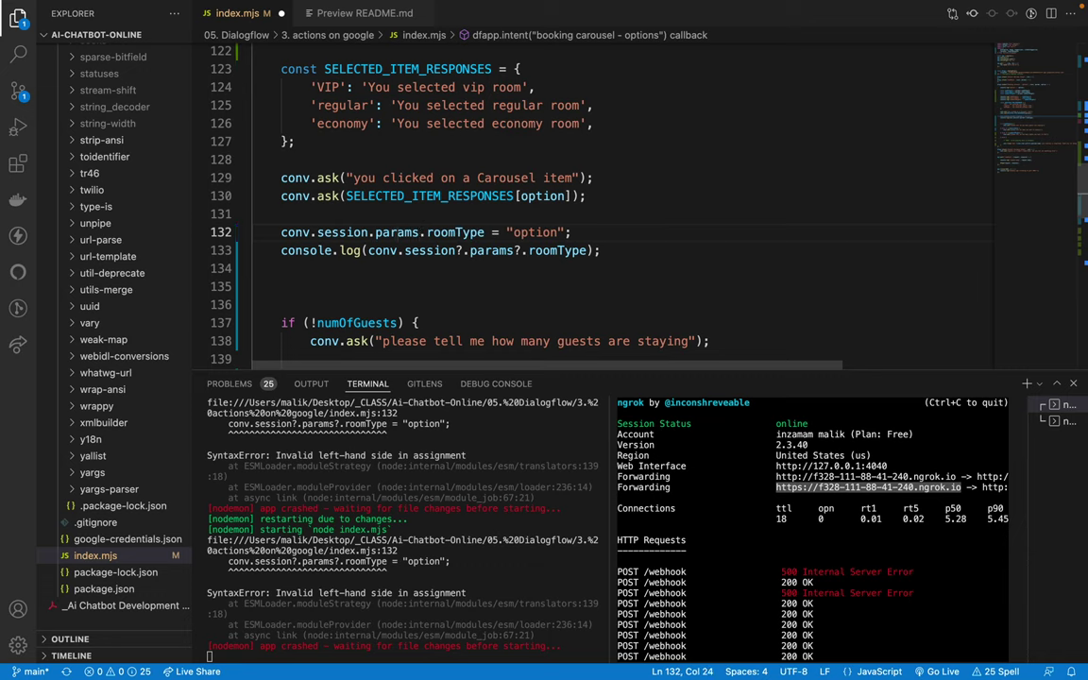
Step: Insert an if (conv.session && ) { block above the roomType assignment
click(282, 233)
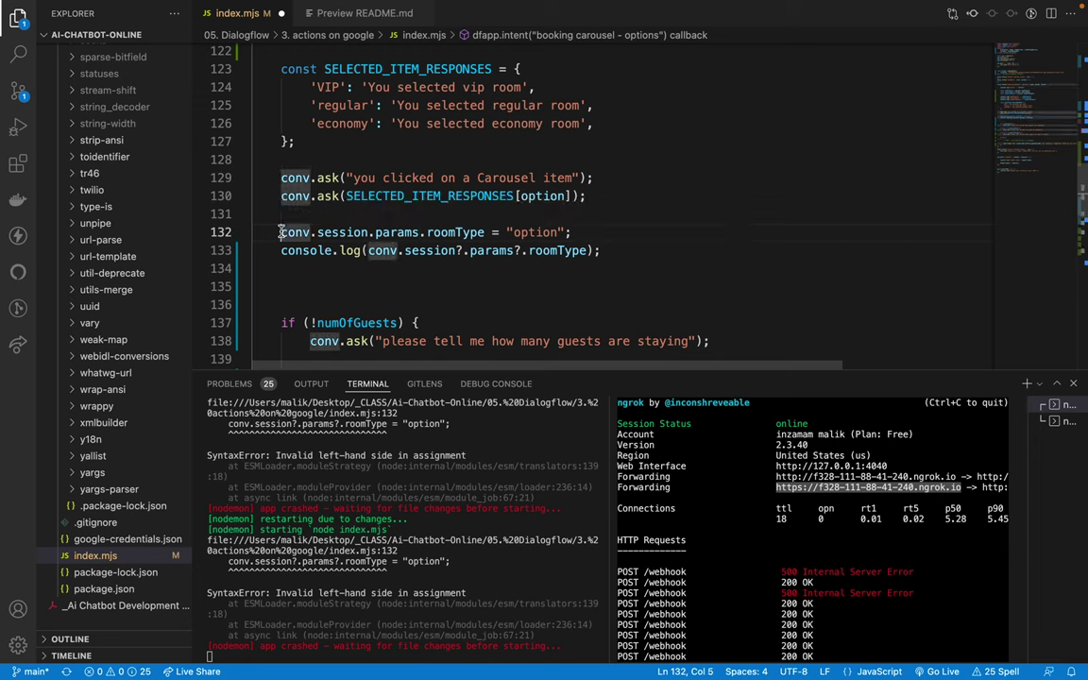
key(Return)
key(Up)
text(if)
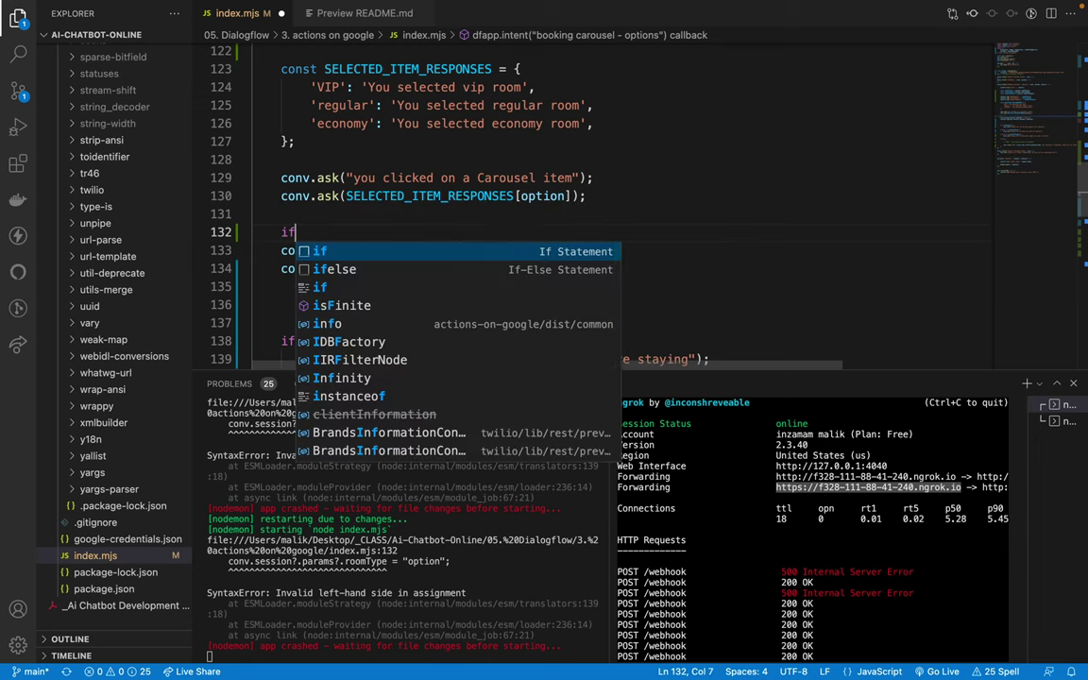
text((){)
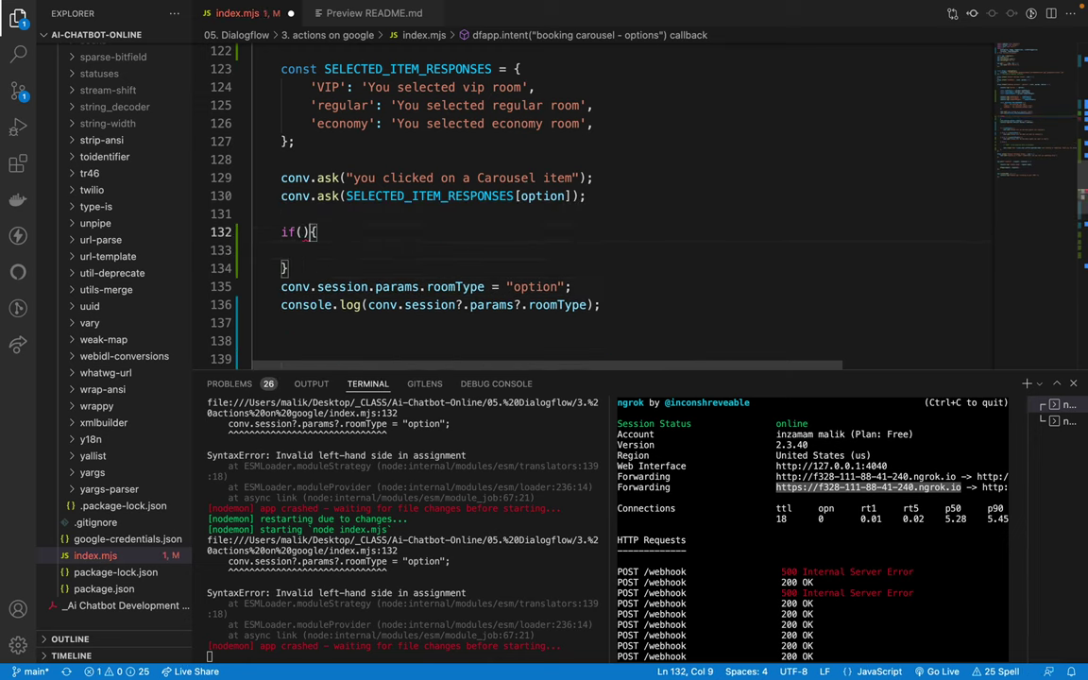
key(Return)
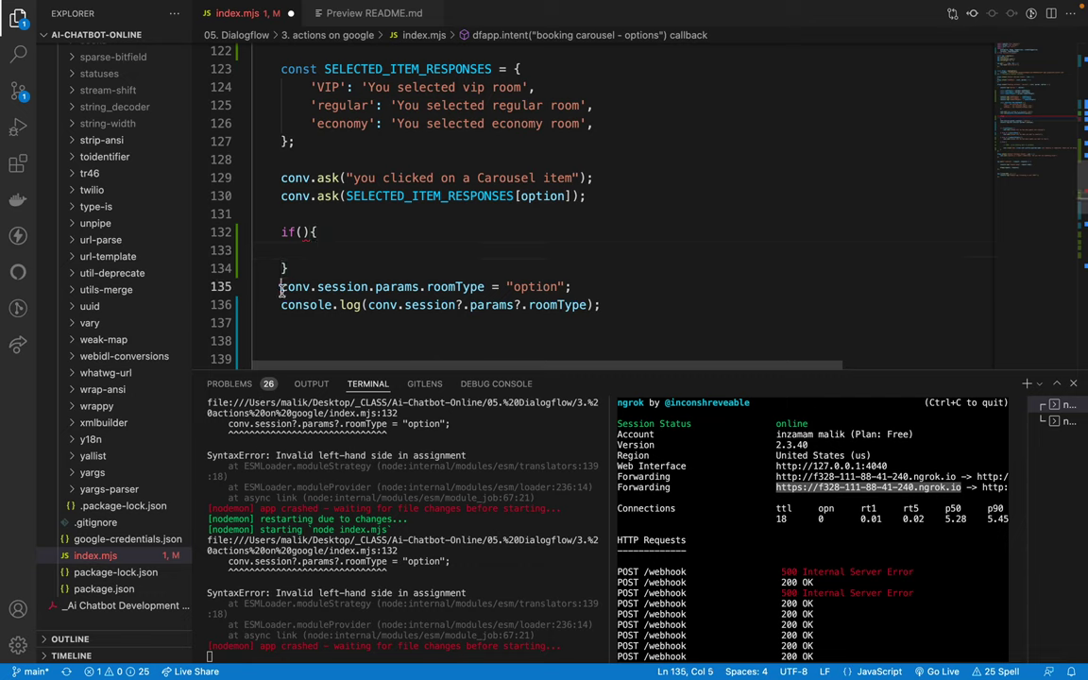
drag(280, 287, 368, 287)
key(ctrl+c)
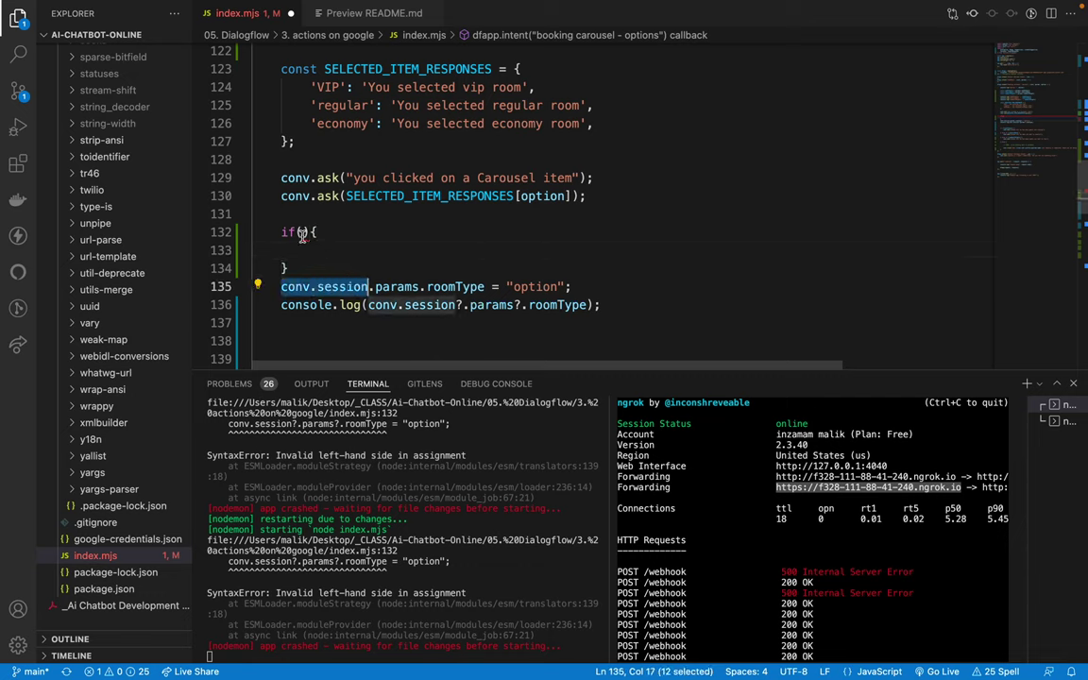
click(301, 233)
key(ctrl+v)
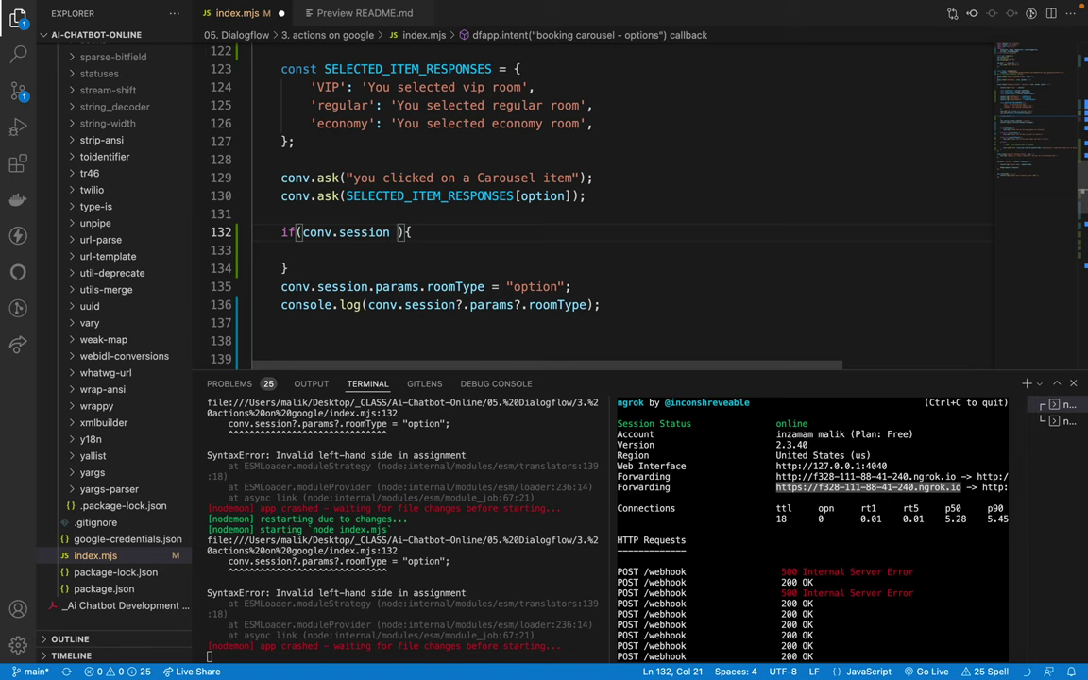
text(&&)
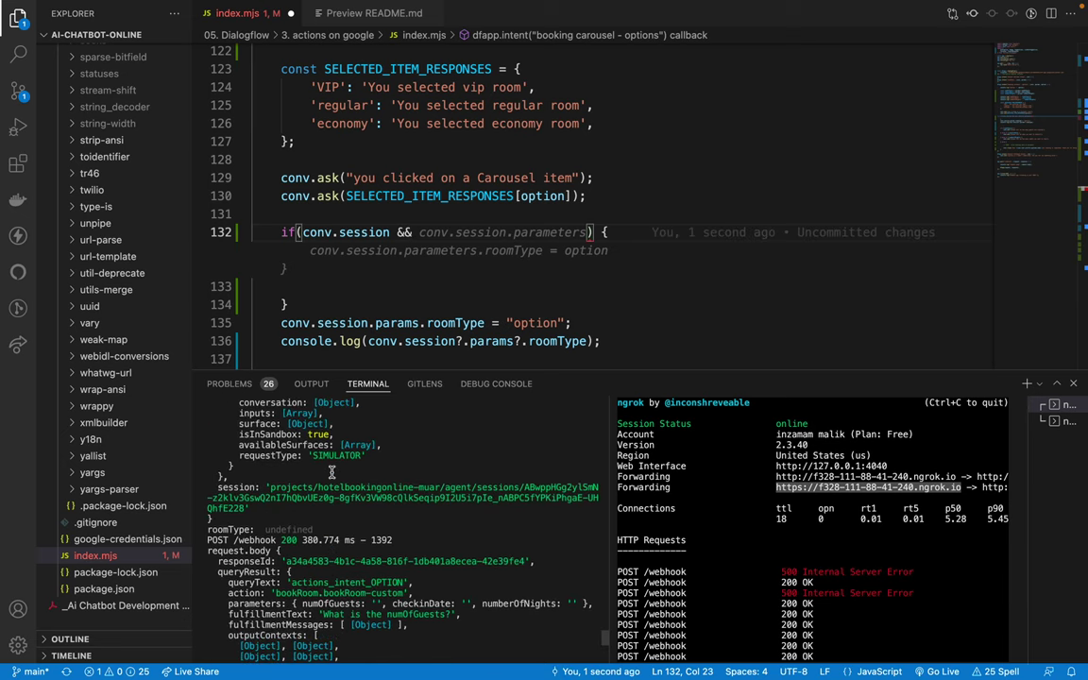
Step: Check the logged option value VIP and the option log statement at the handler's top
scroll(332, 471, up, 3)
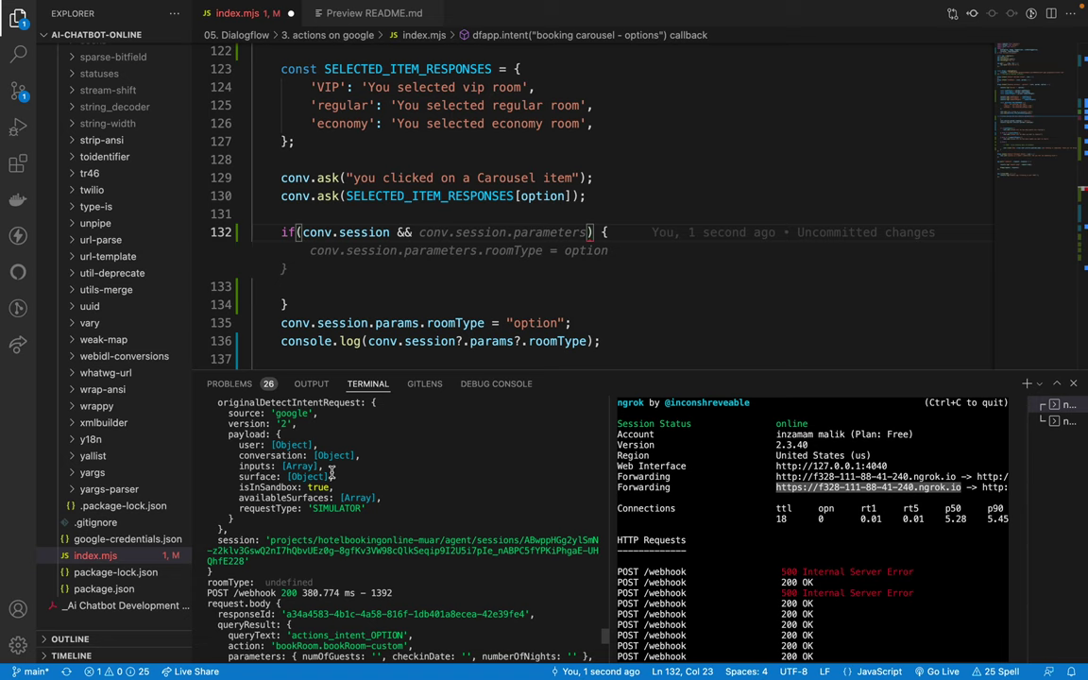
scroll(285, 230, up, 5)
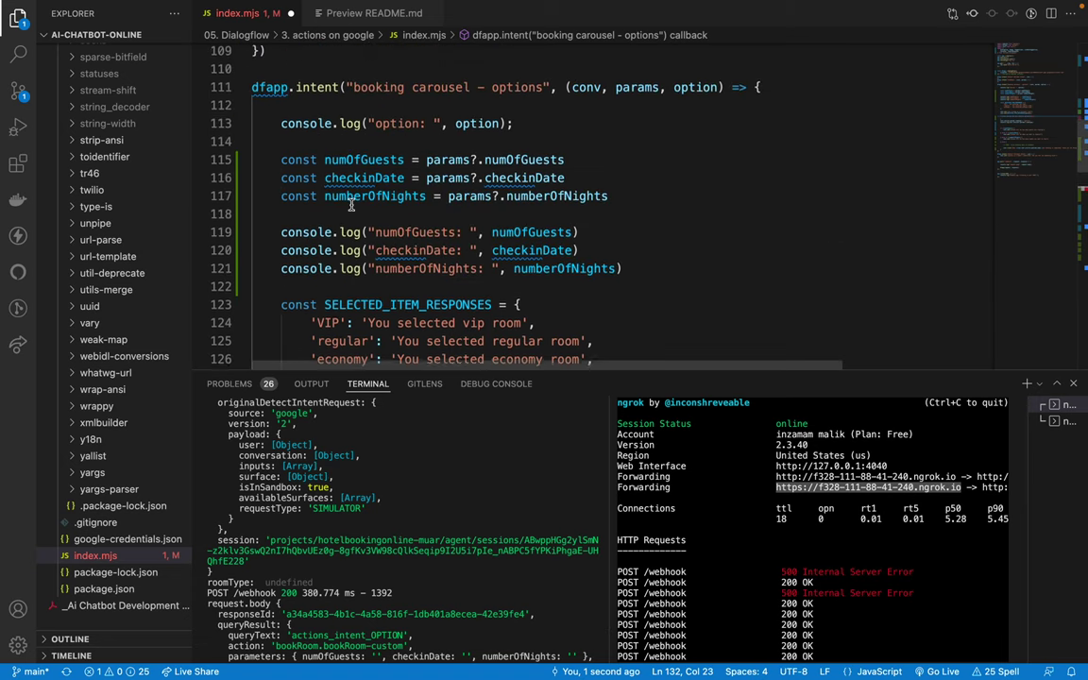
scroll(350, 204, down, 3)
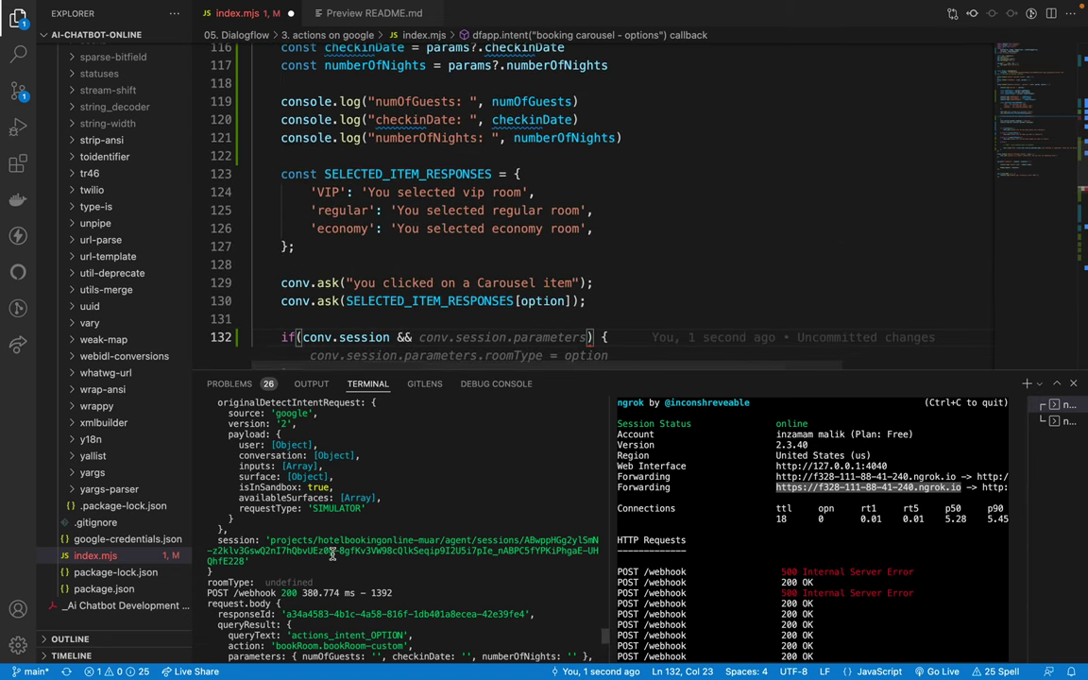
scroll(332, 554, up, 2)
scroll(331, 553, up, 2)
scroll(331, 553, down, 10)
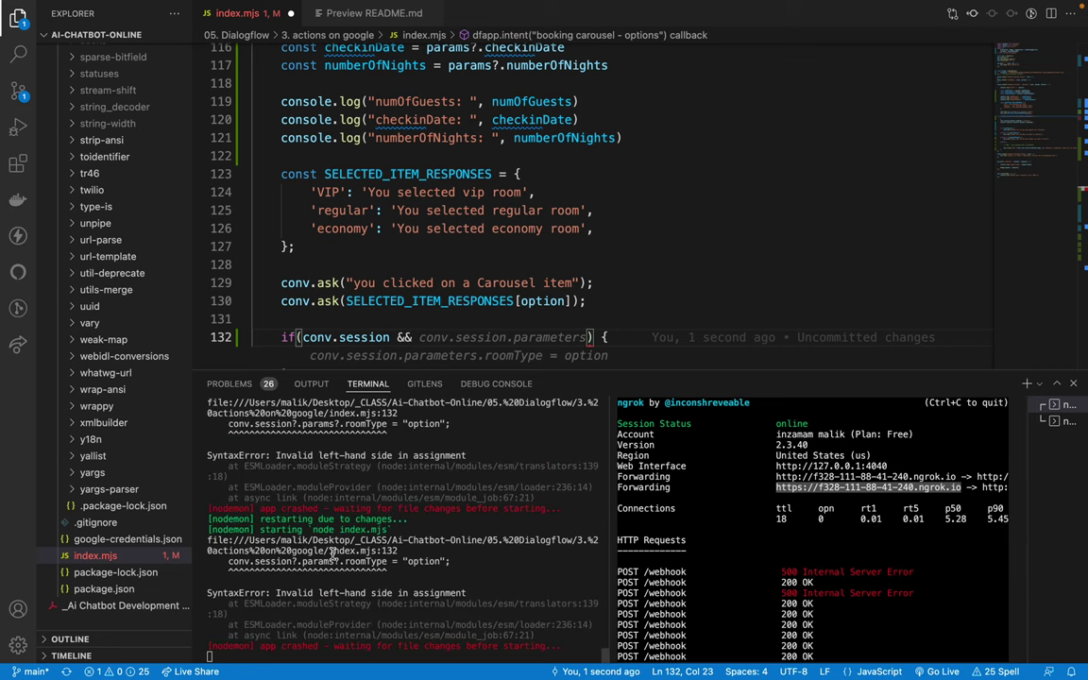
scroll(331, 553, up, 4)
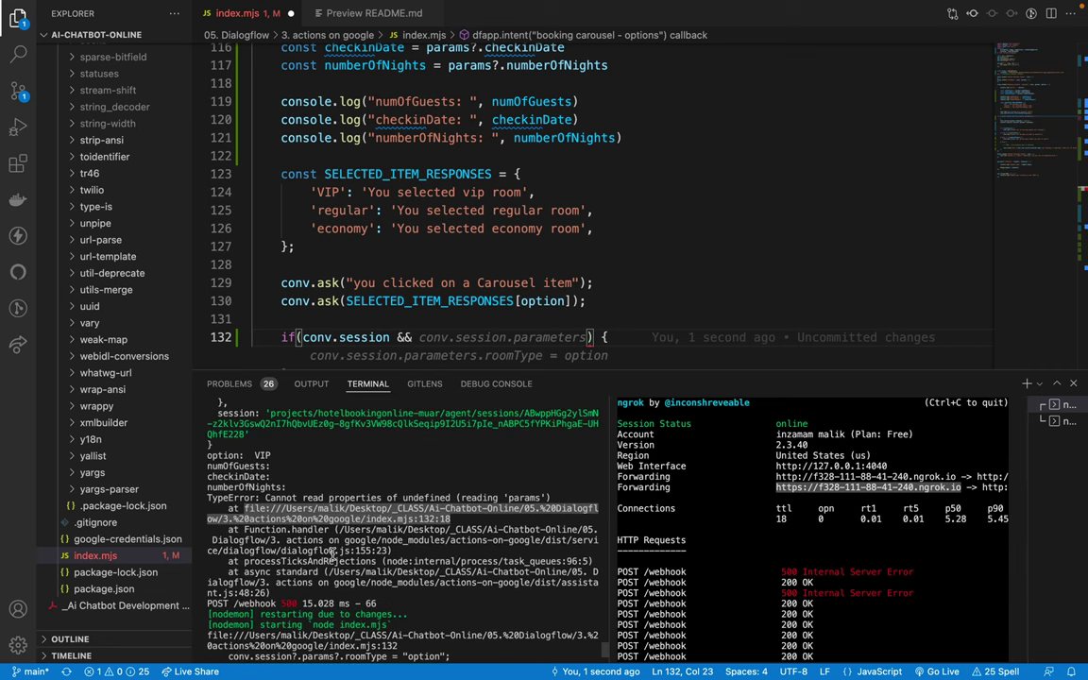
scroll(294, 468, up, 1)
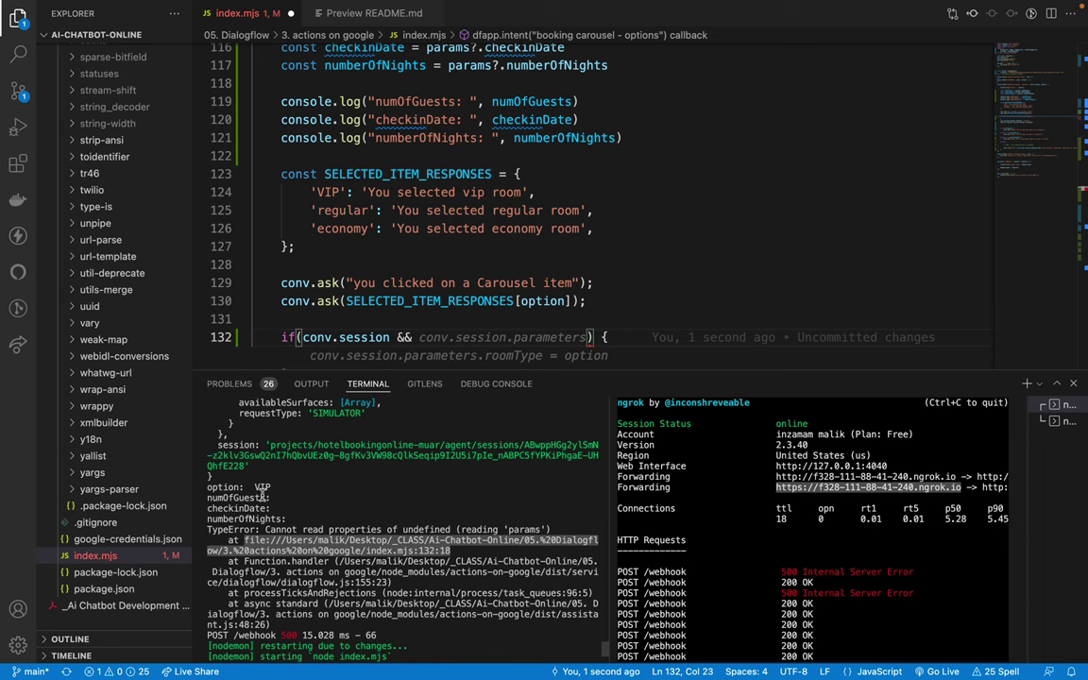
double_click(261, 487)
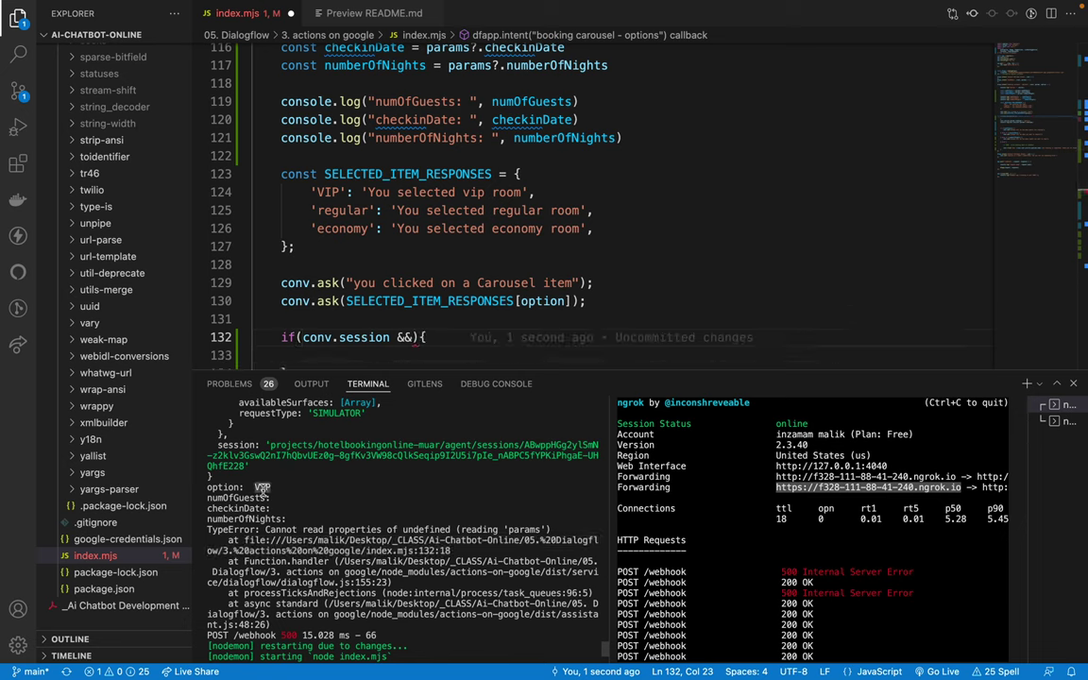
scroll(399, 149, up, 3)
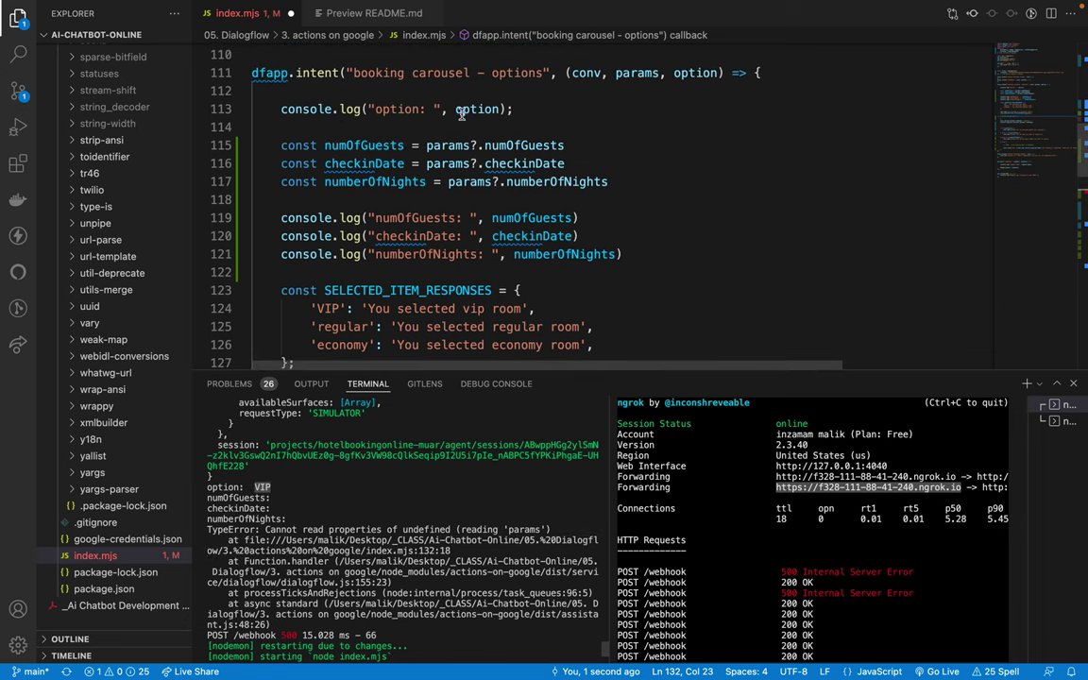
double_click(461, 110)
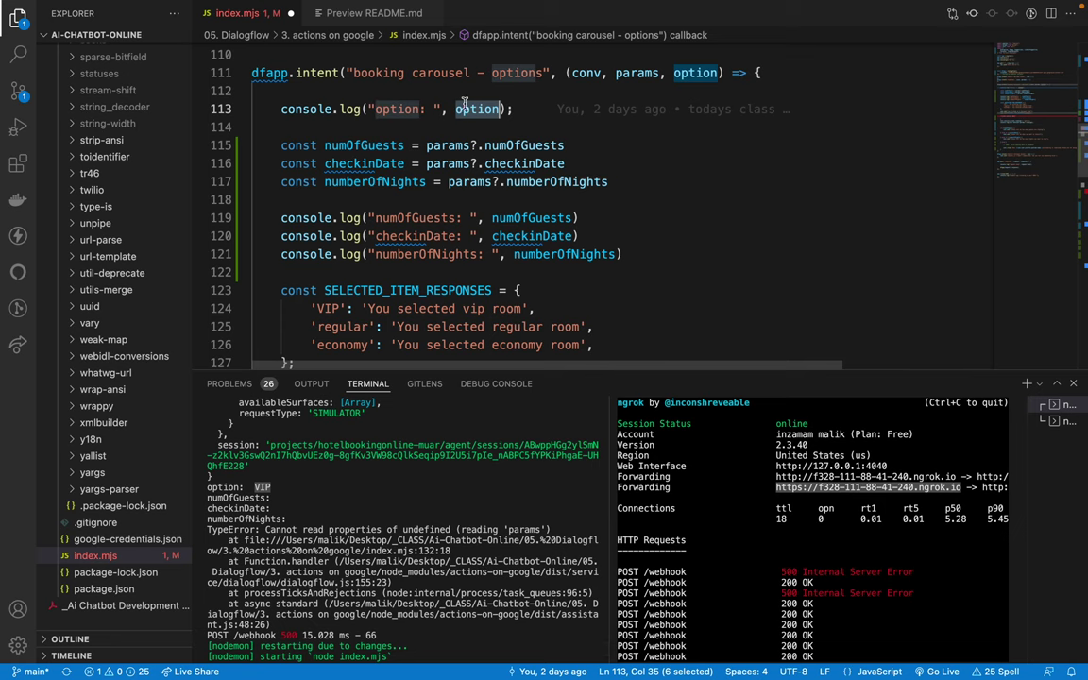
Step: Add a console.log of params below the option log by accepting Copilot's suggestion
click(527, 106)
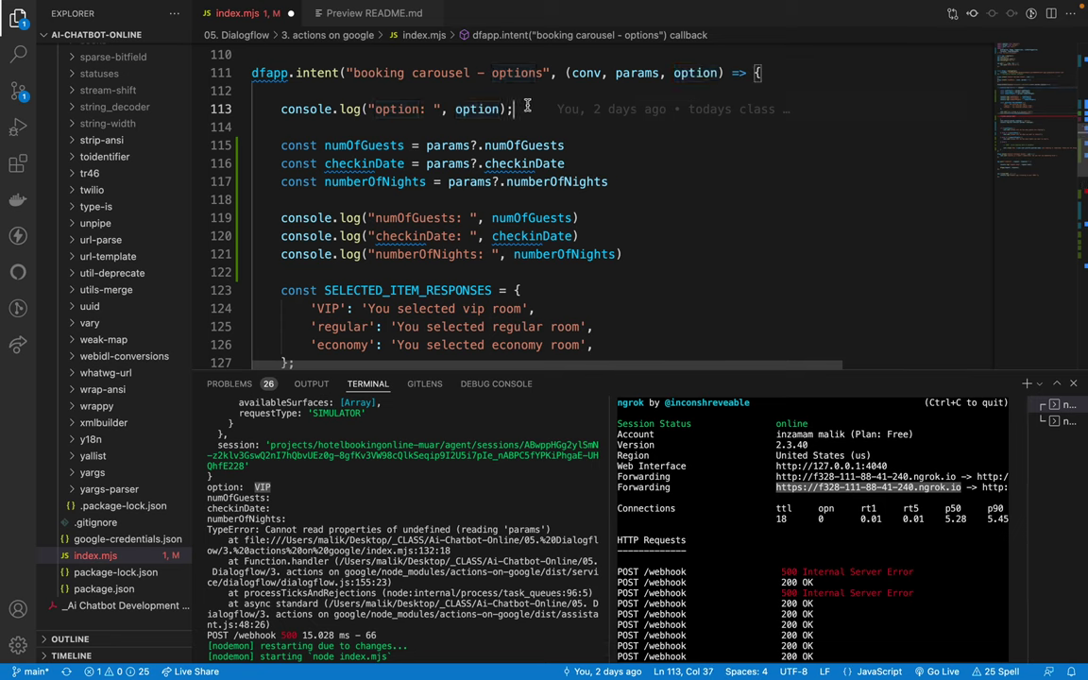
key(Return)
text(con)
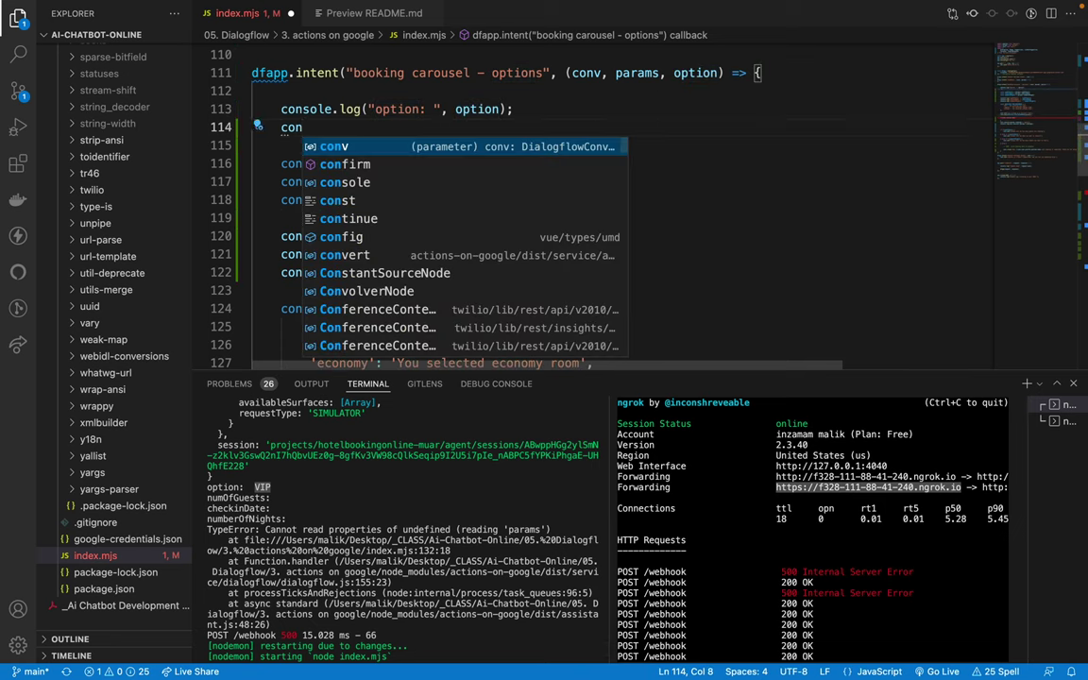
text(sole.l)
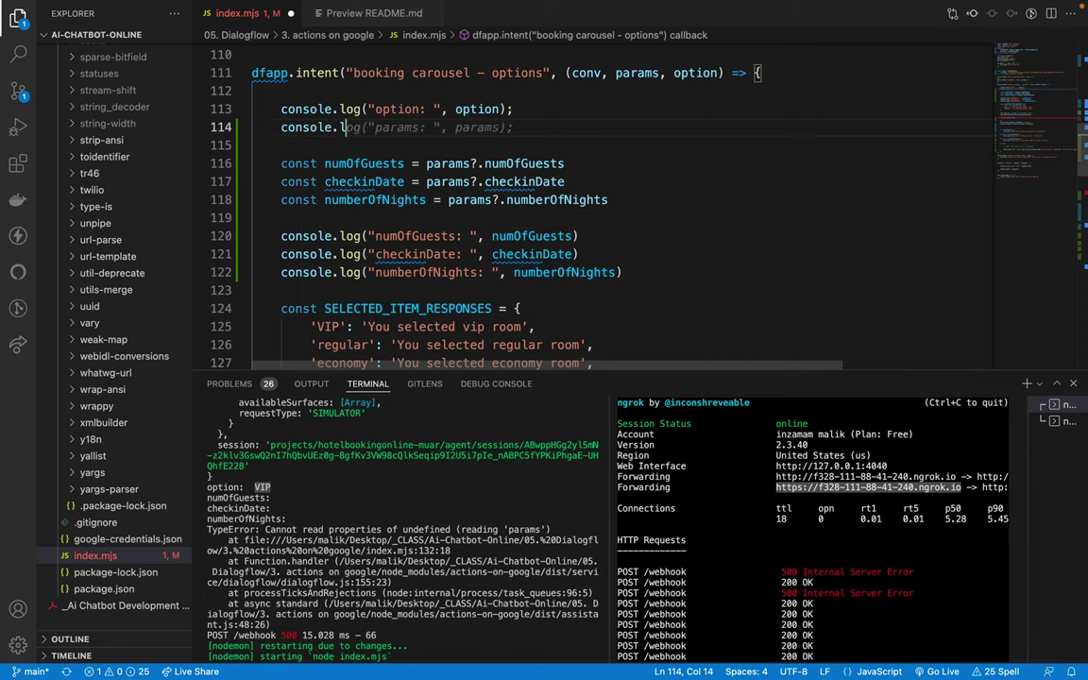
text(og(")
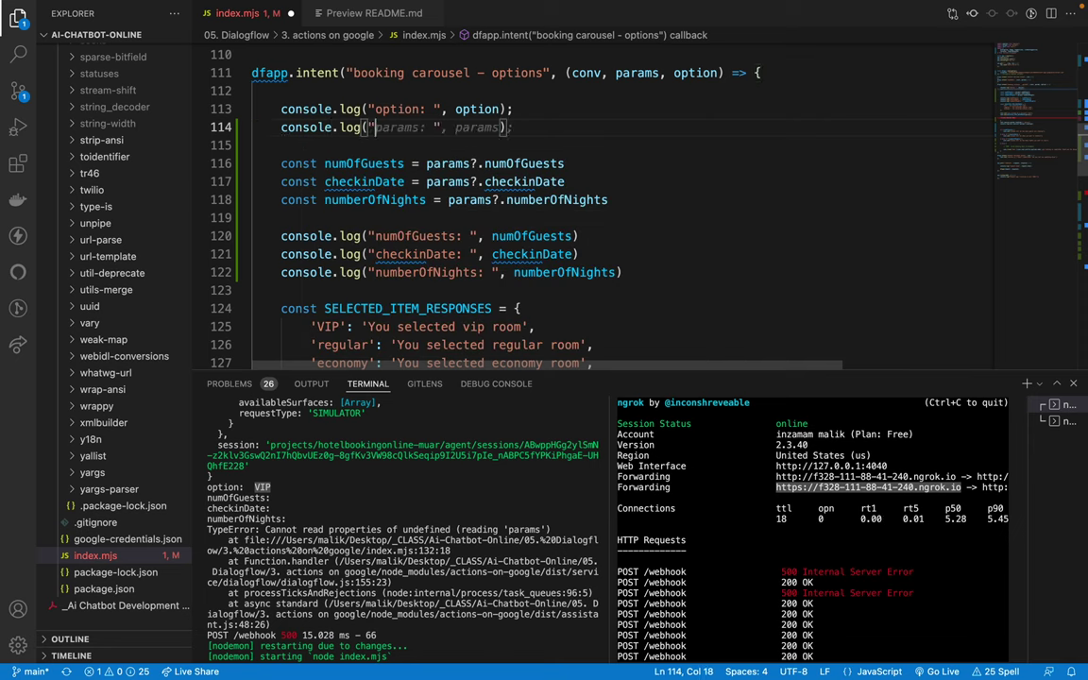
key(Tab)
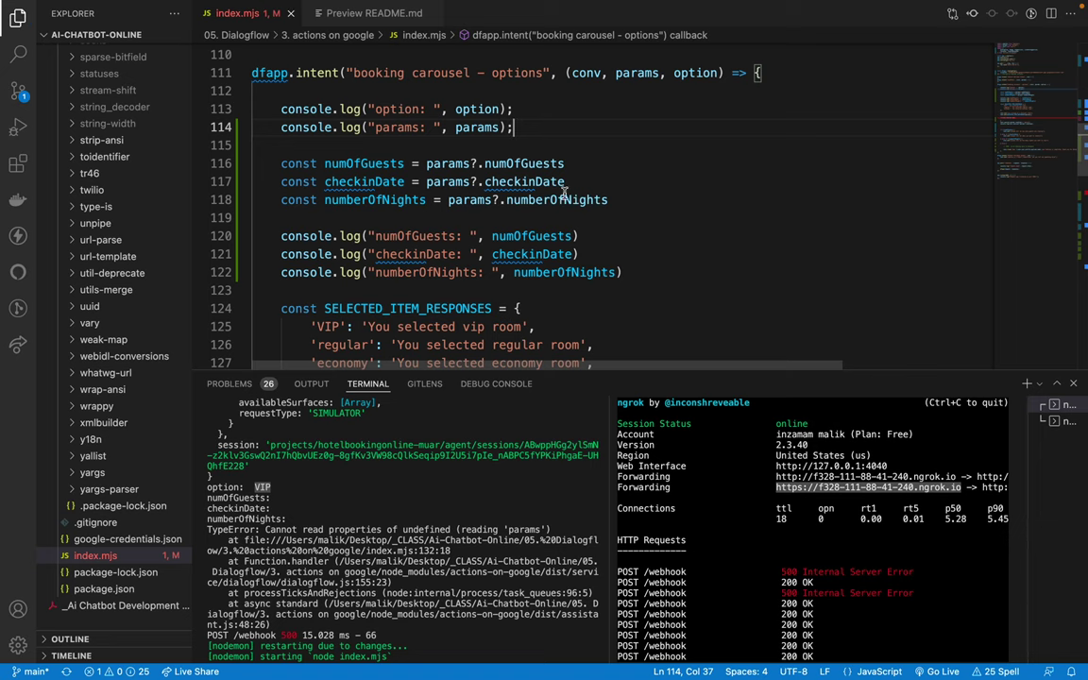
Step: Delete the empty if (conv.session &&) check and its leftover blank line
scroll(565, 191, down, 6)
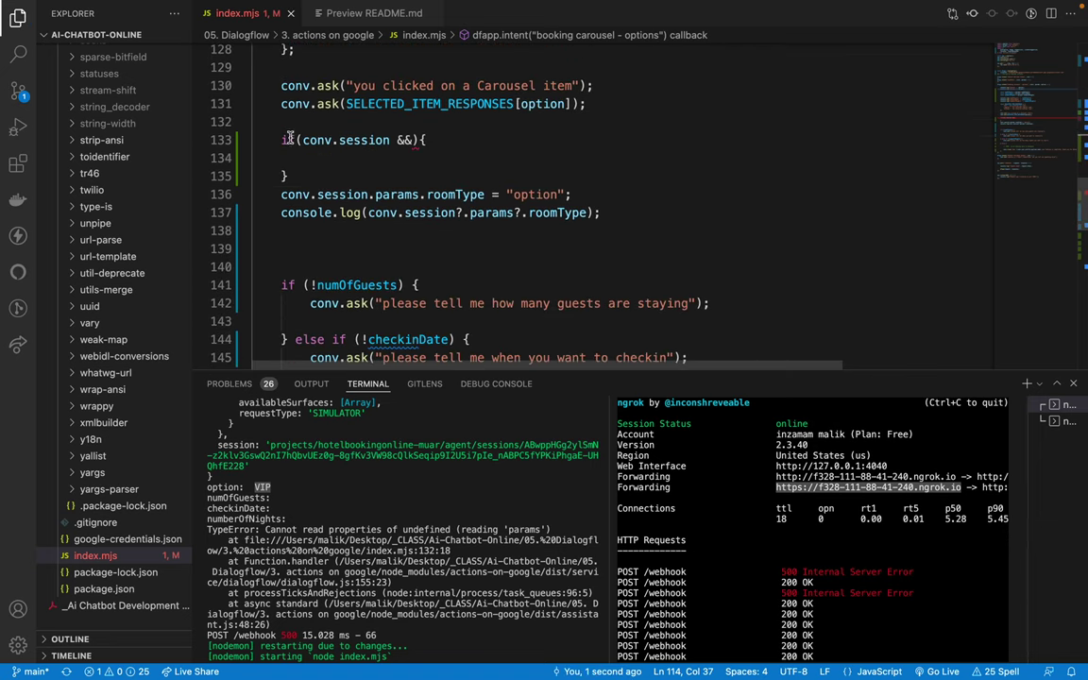
drag(280, 140, 288, 175)
key(BackSpace)
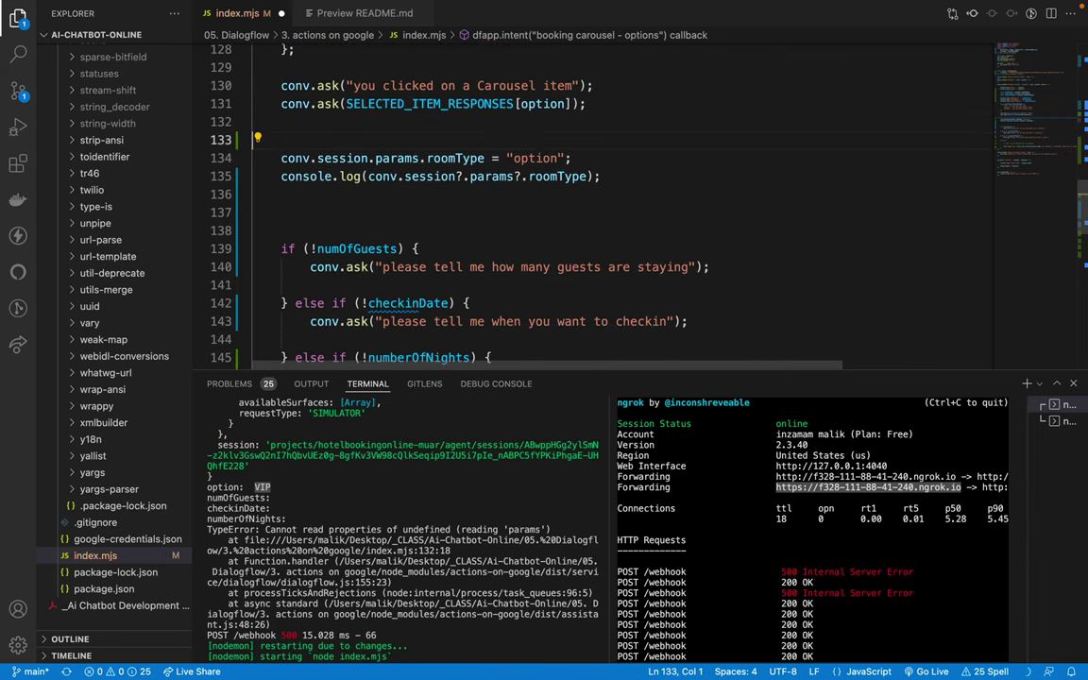
key(BackSpace)
click(292, 105)
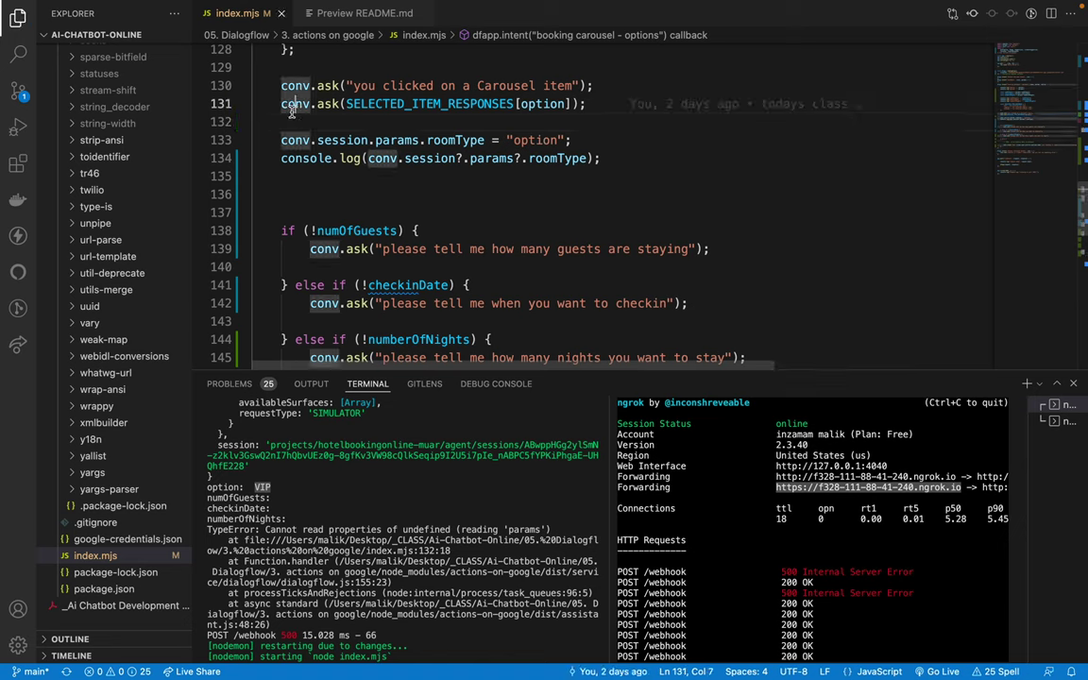
click(340, 177)
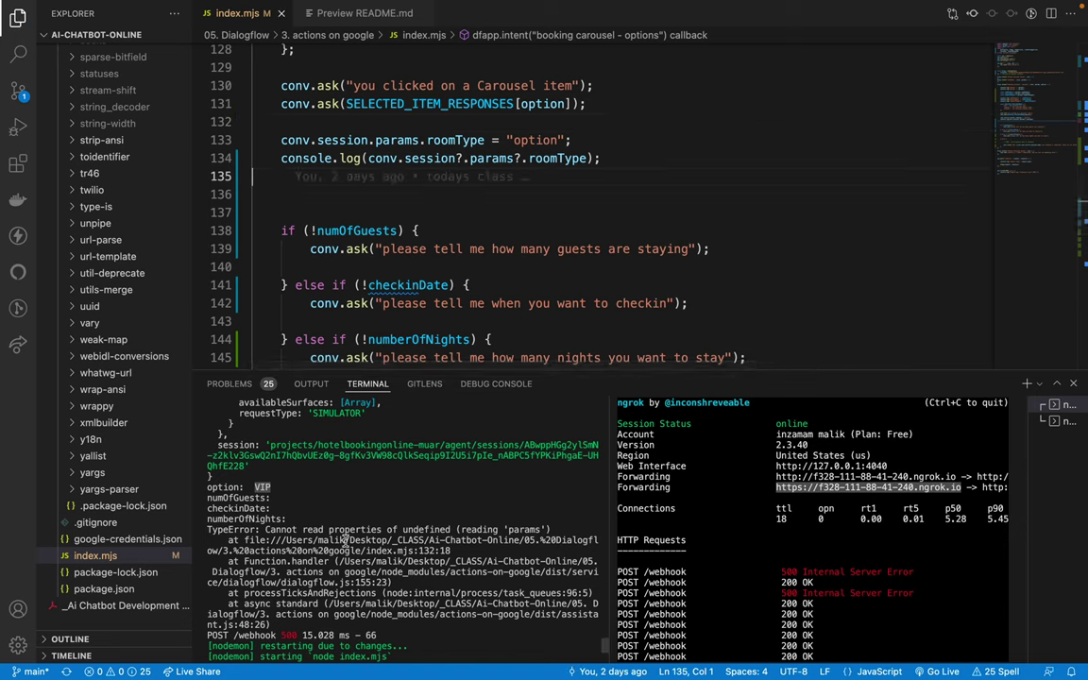
Step: Prefix the params log label with 114, save index.mjs, and return to the simulator
scroll(365, 225, up, 6)
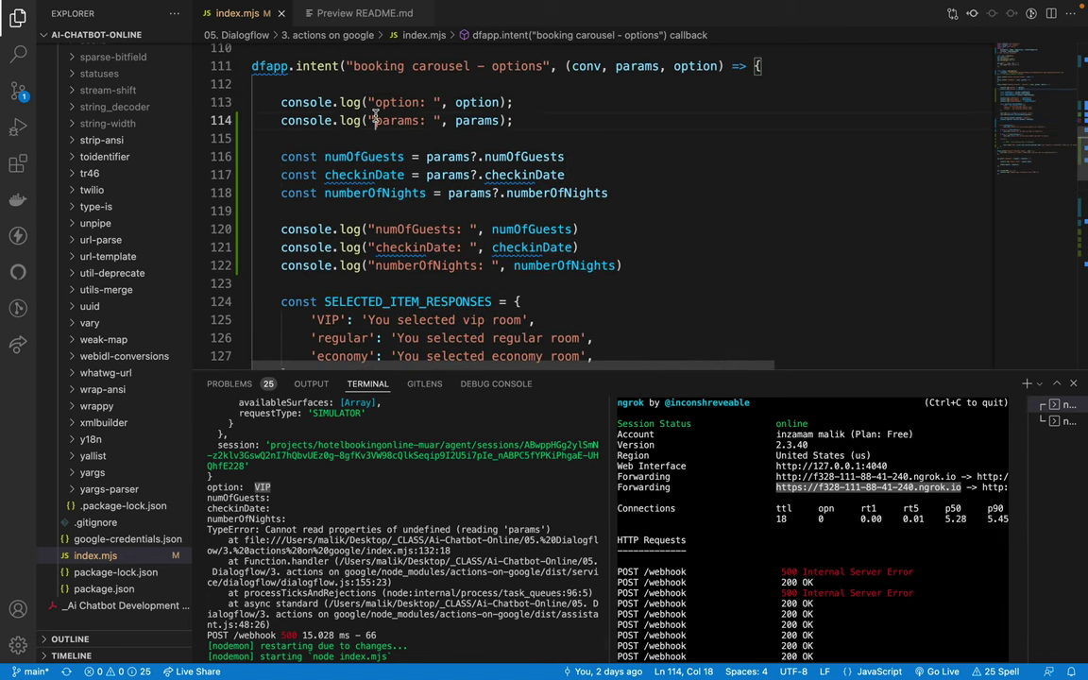
click(375, 121)
text(114)
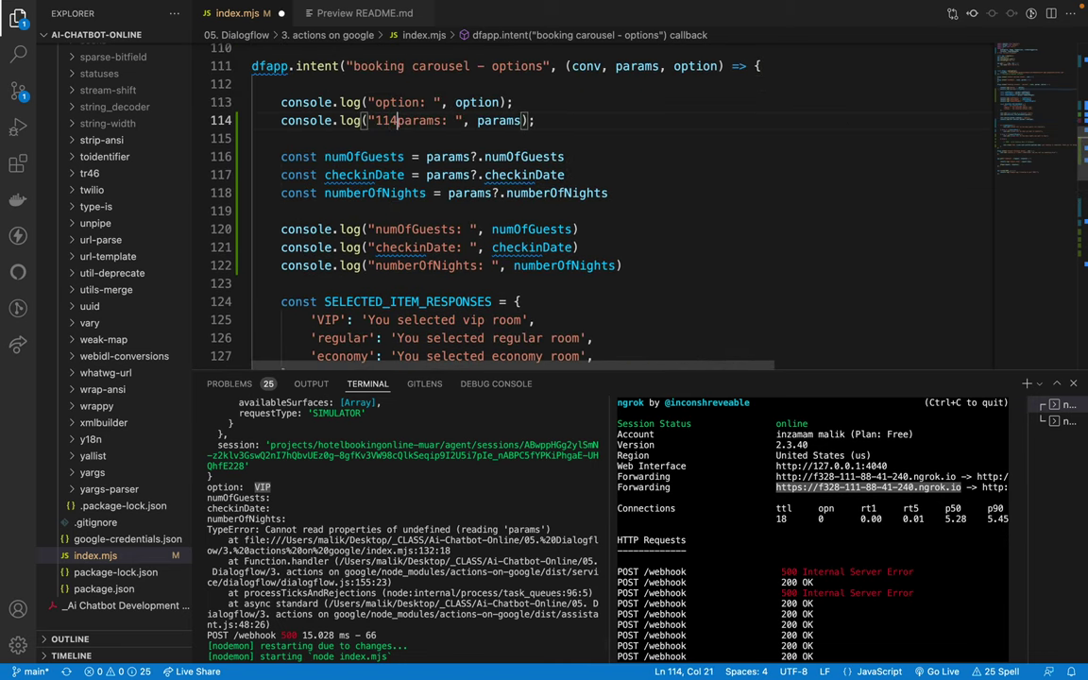
key(super+s)
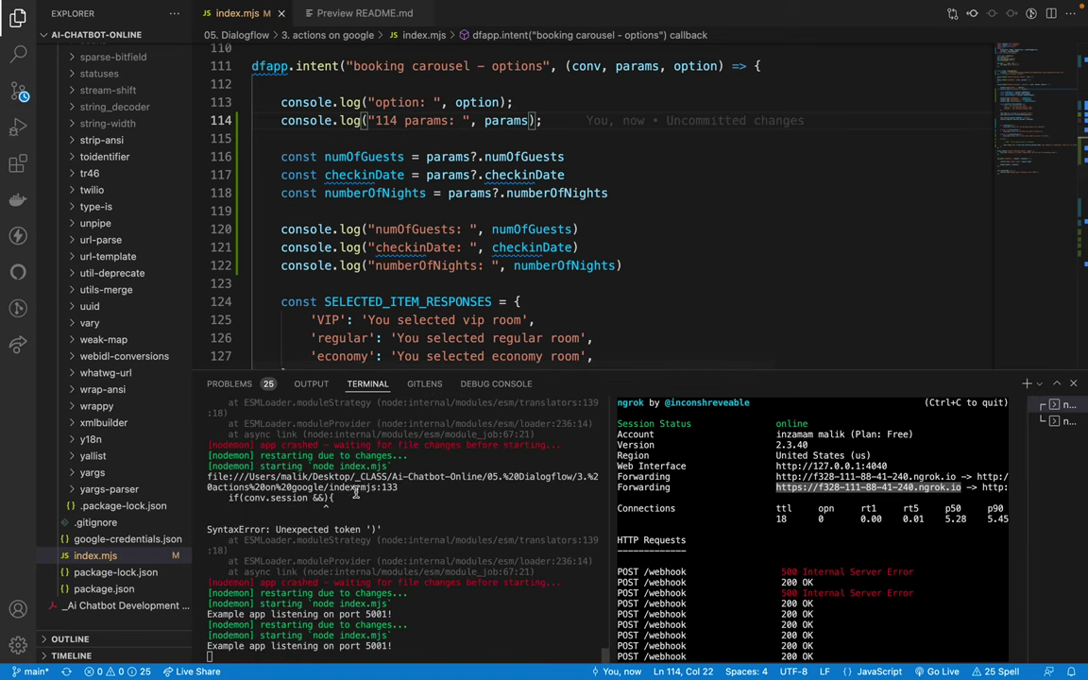
key(ctrl+Right)
key(ctrl+Left)
key(ctrl+Left)
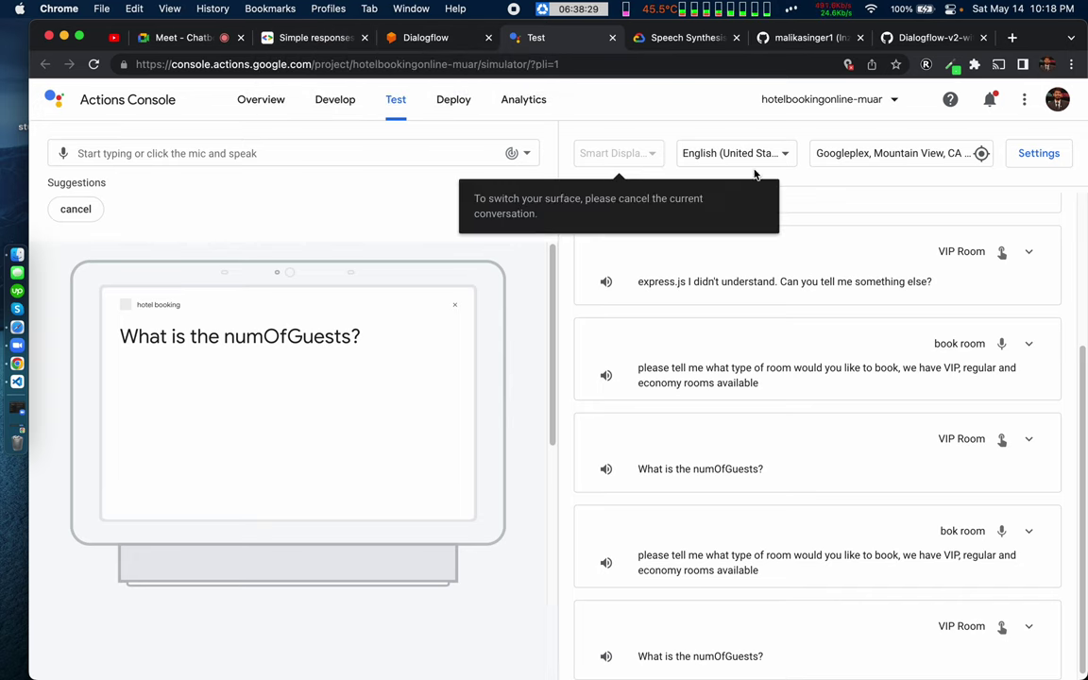
Step: Reset the test, start 'Talk to hotel booking', request a room, and choose Regular Room
scroll(789, 292, up, 10)
click(756, 213)
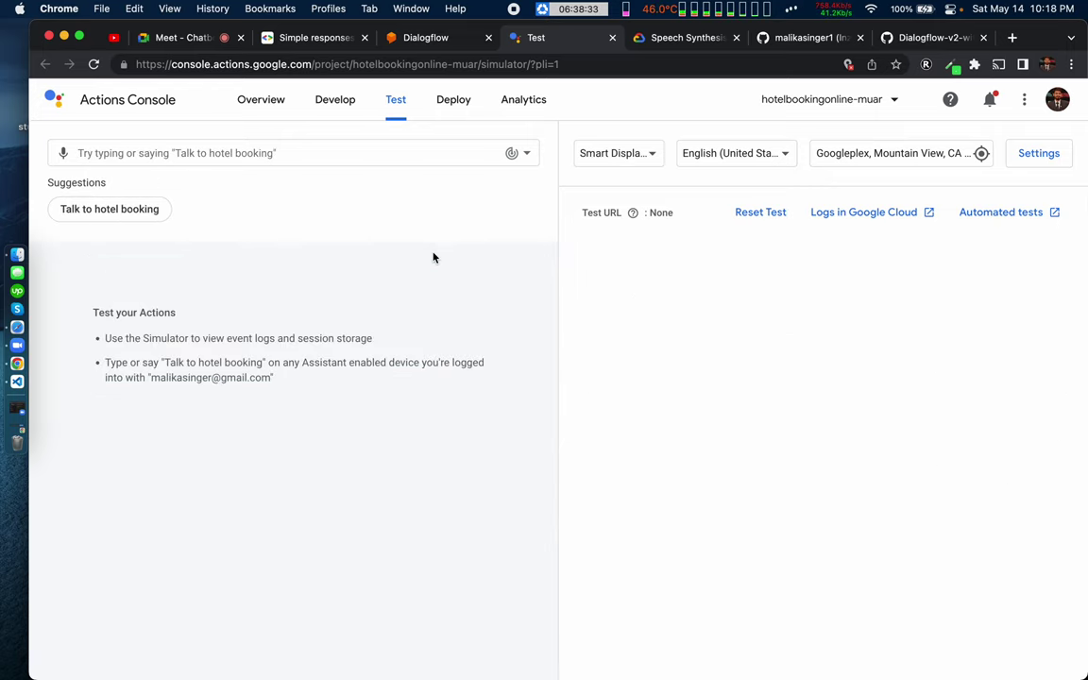
click(107, 207)
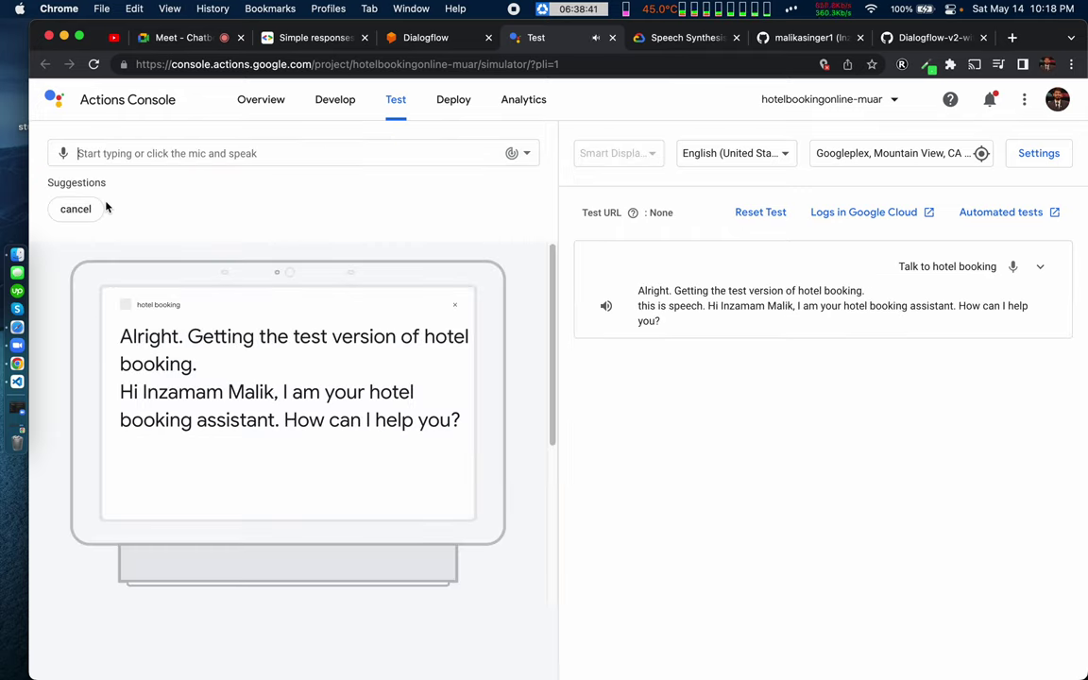
text(b)
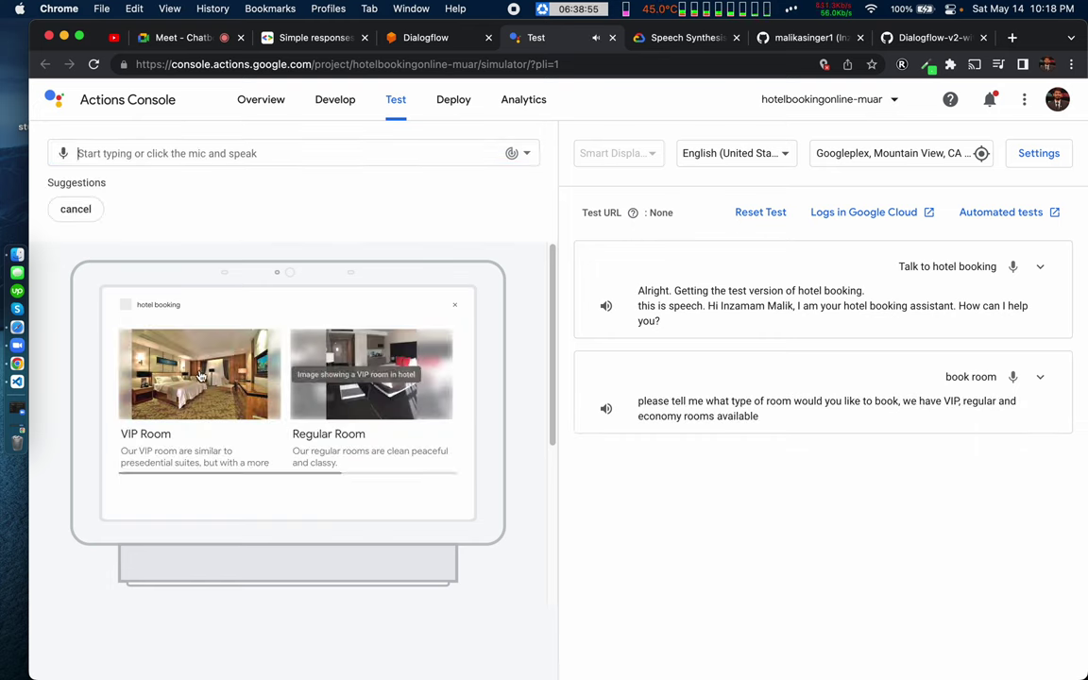
click(384, 387)
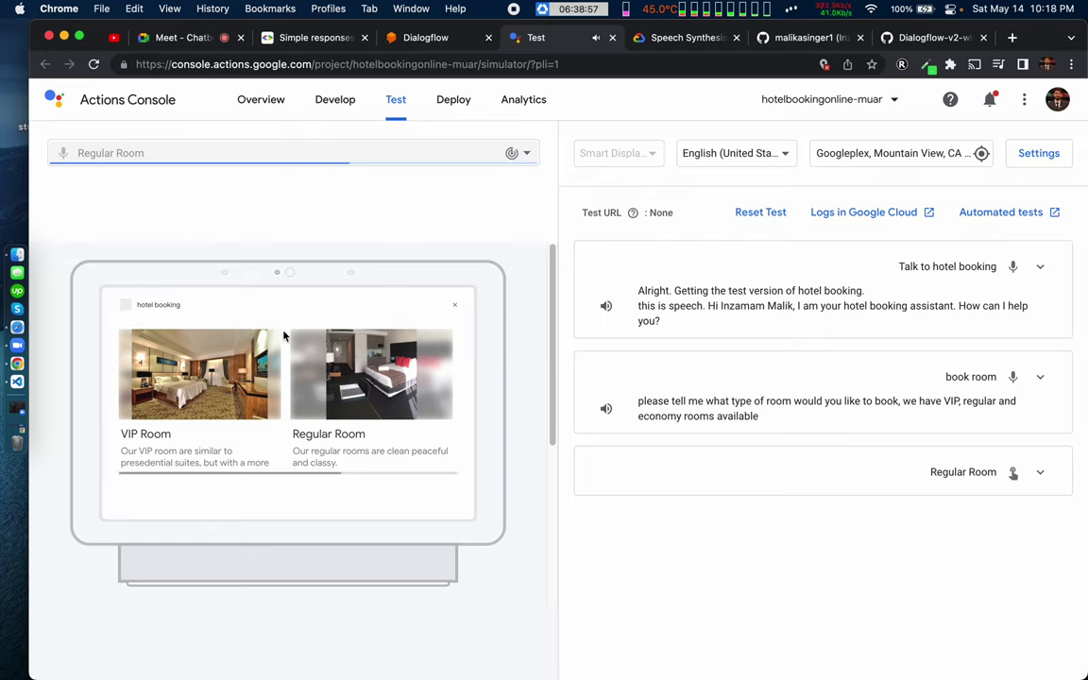
key(ctrl+Right)
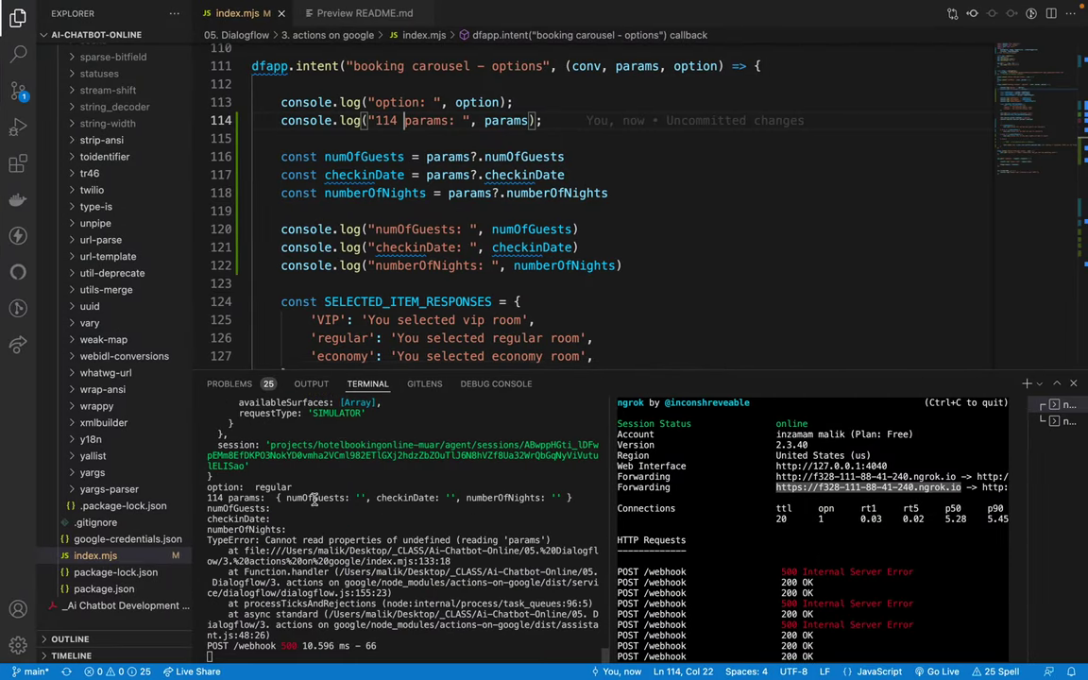
Step: Inspect the logged 114 params output, noting numOfGuests has an empty value
scroll(314, 498, up, 1)
triple_click(239, 508)
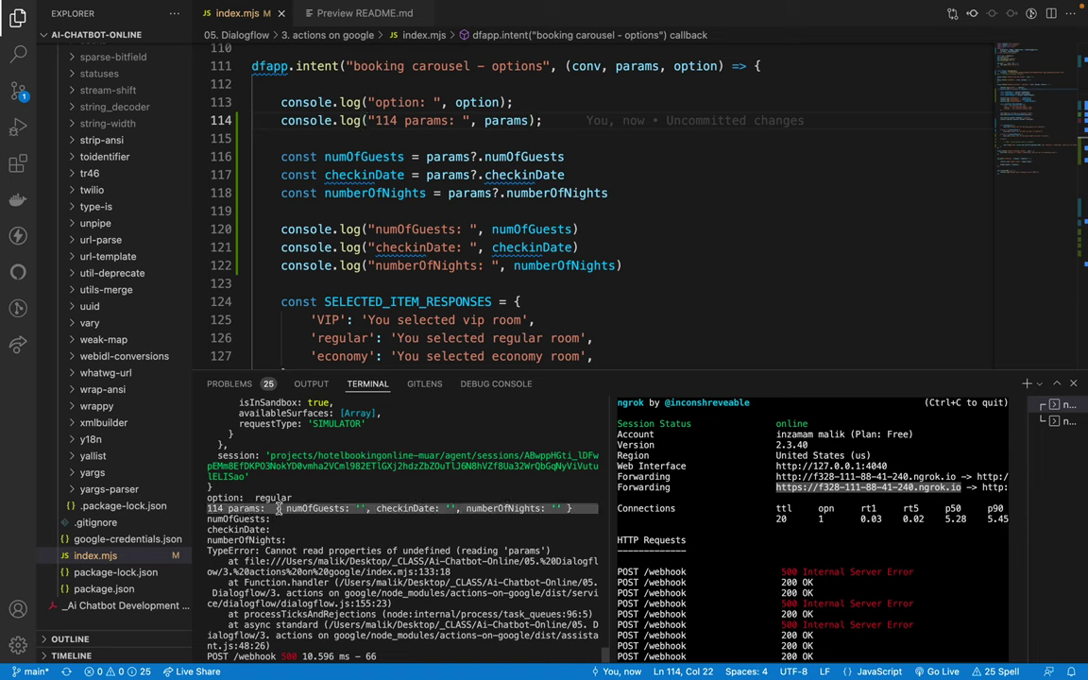
triple_click(239, 508)
double_click(308, 508)
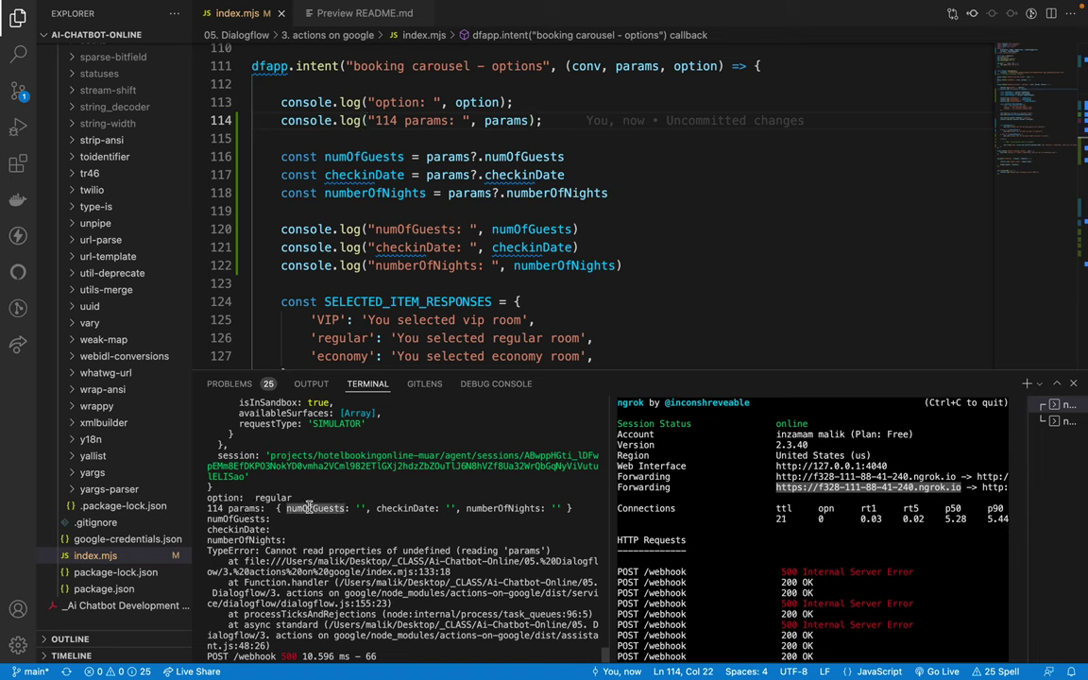
double_click(365, 508)
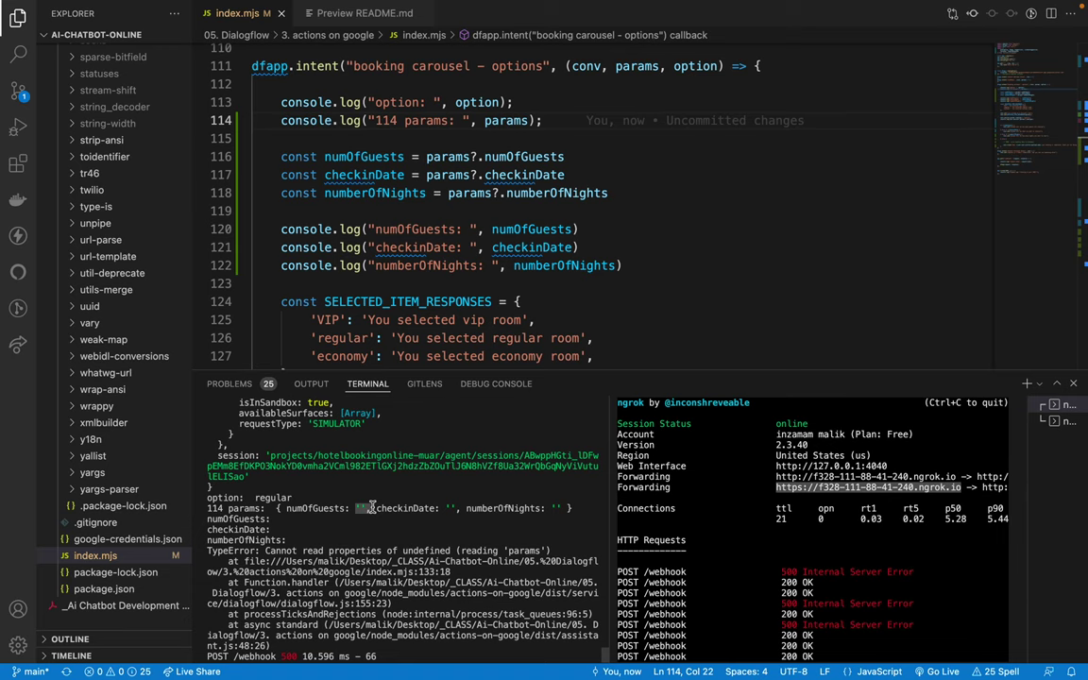
double_click(319, 508)
Step: Trace numOfGuests from the line 120 log to its check and the guests prompt on line 139
scroll(366, 242, down, 3)
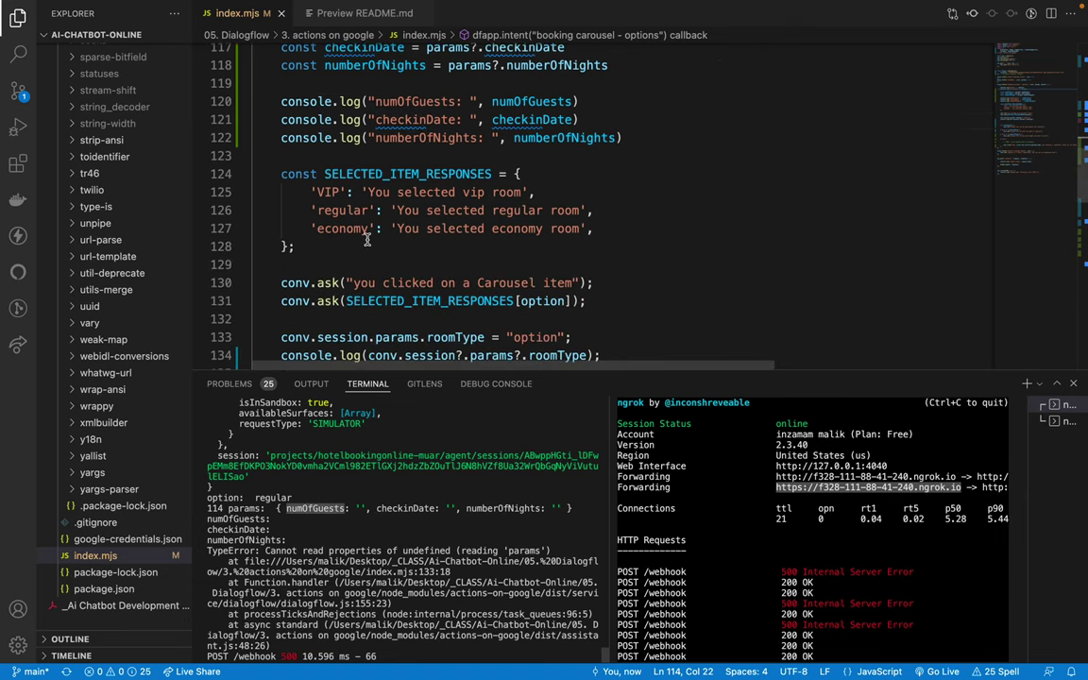
scroll(366, 241, up, 1)
double_click(405, 126)
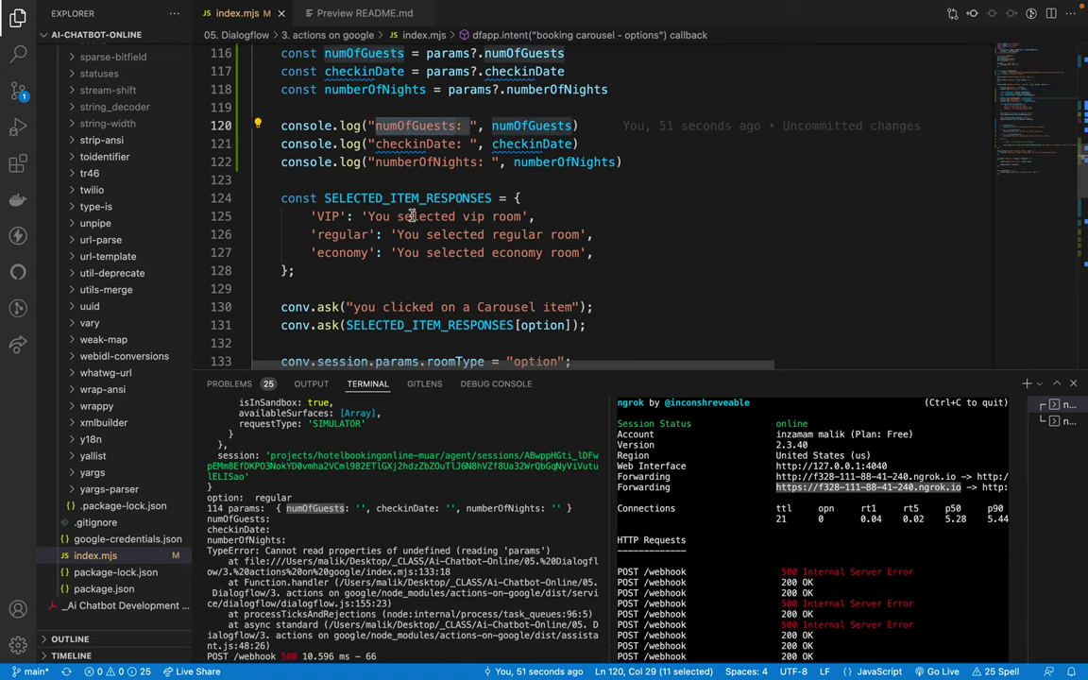
scroll(357, 265, down, 1)
double_click(531, 75)
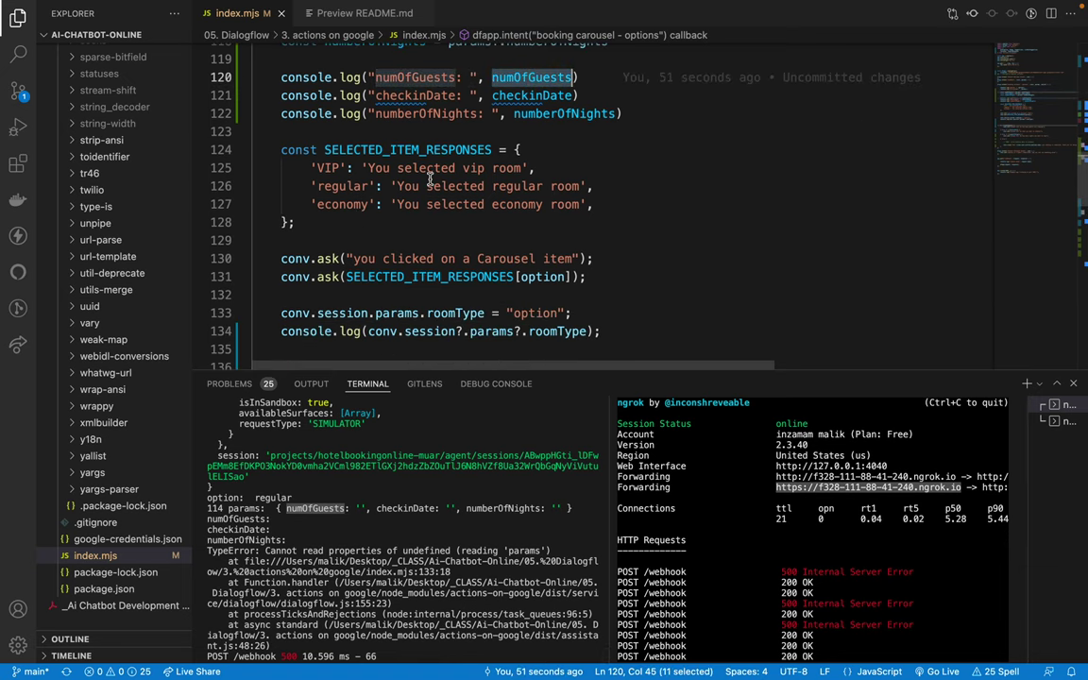
scroll(371, 197, down, 3)
key(super+k)
key(super+d)
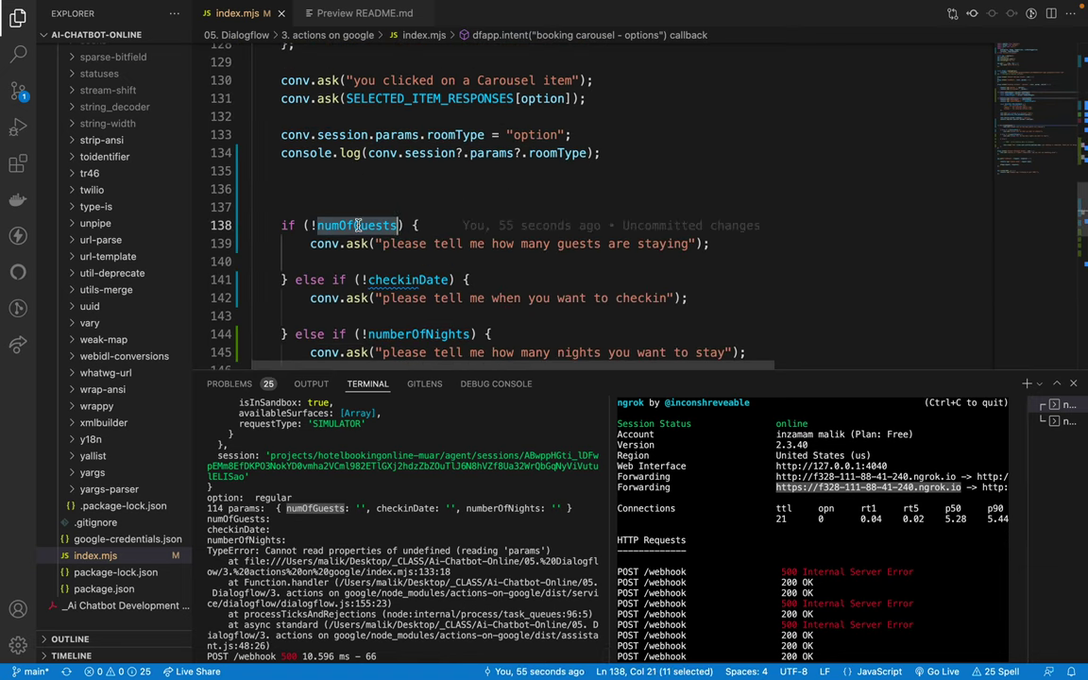
drag(279, 208, 345, 244)
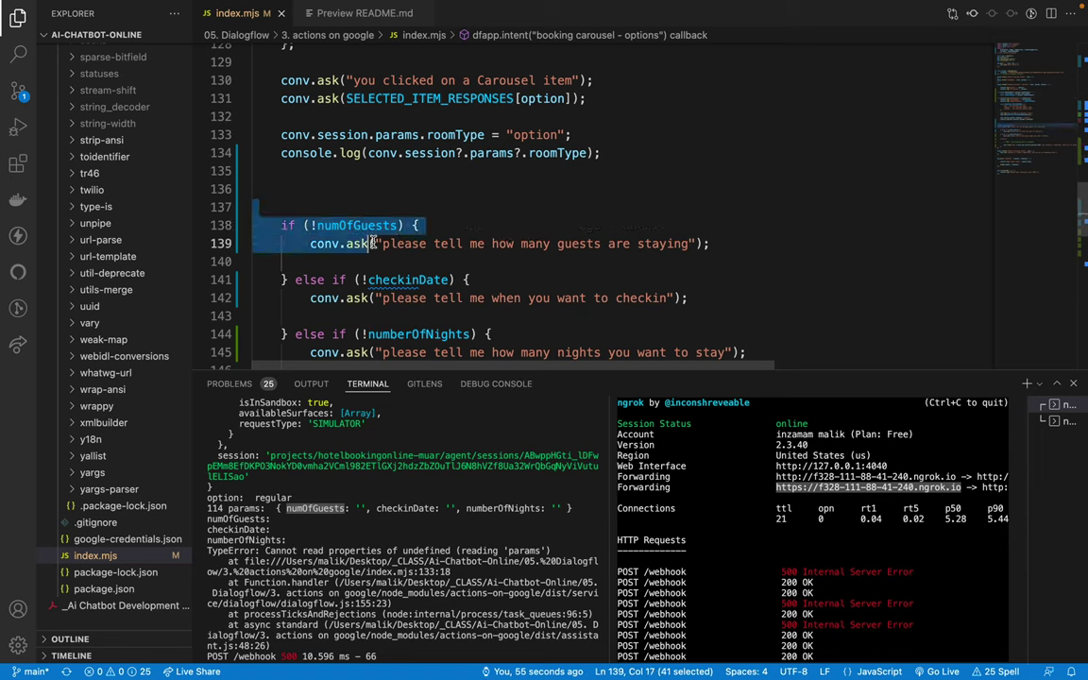
triple_click(347, 245)
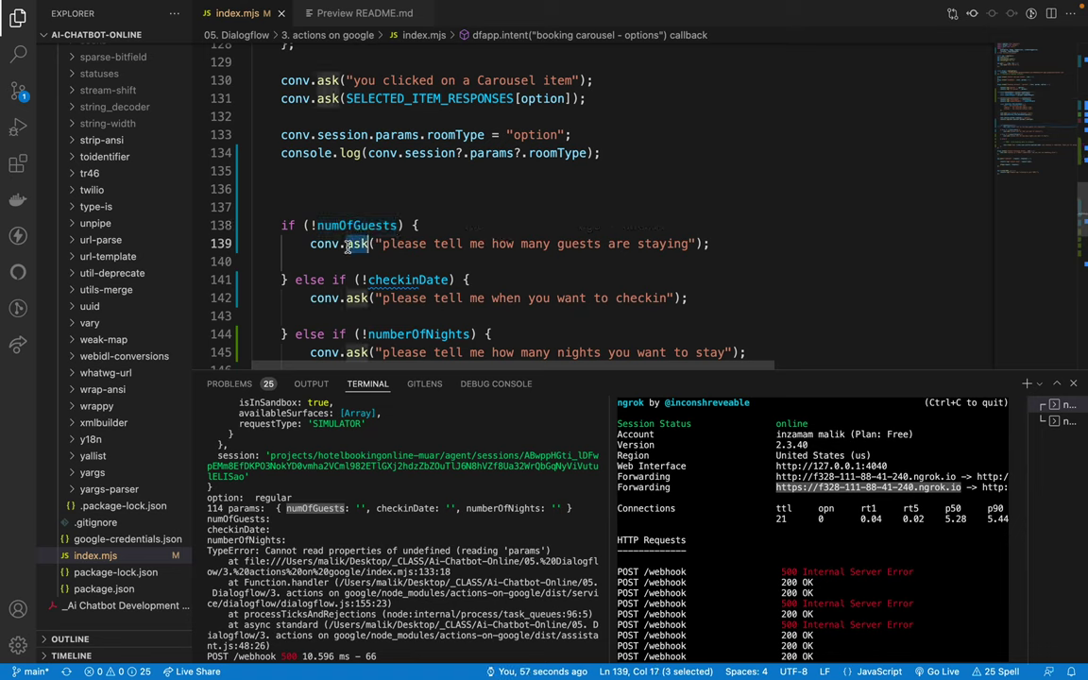
click(401, 201)
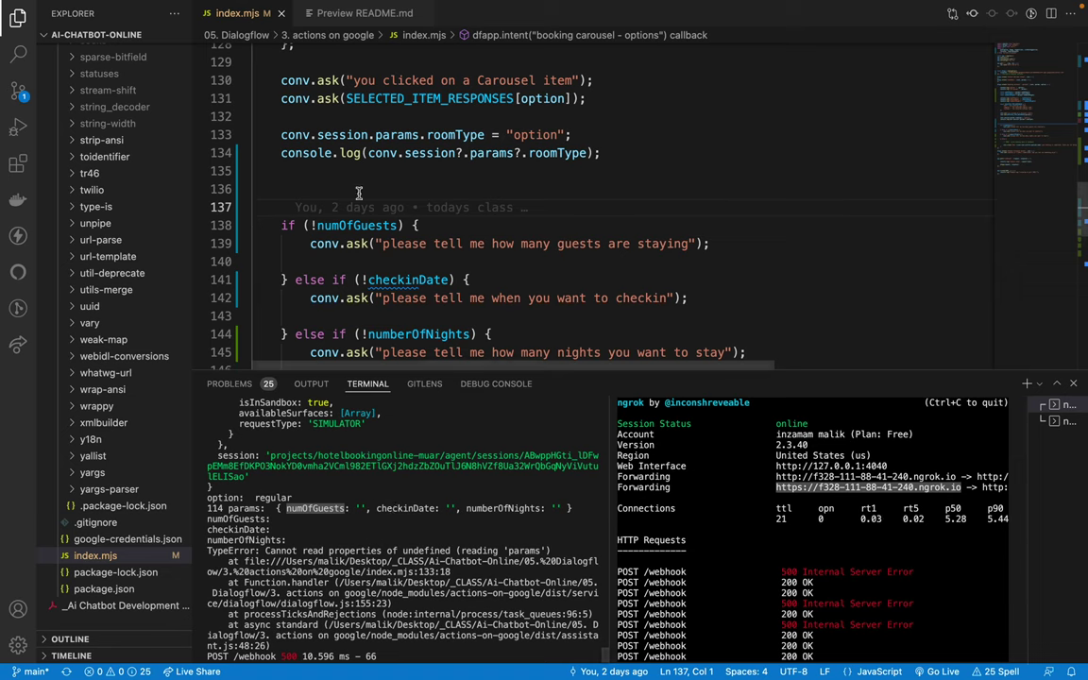
Step: Select conv.session.params in the roomType assignment on line 133
drag(278, 135, 633, 149)
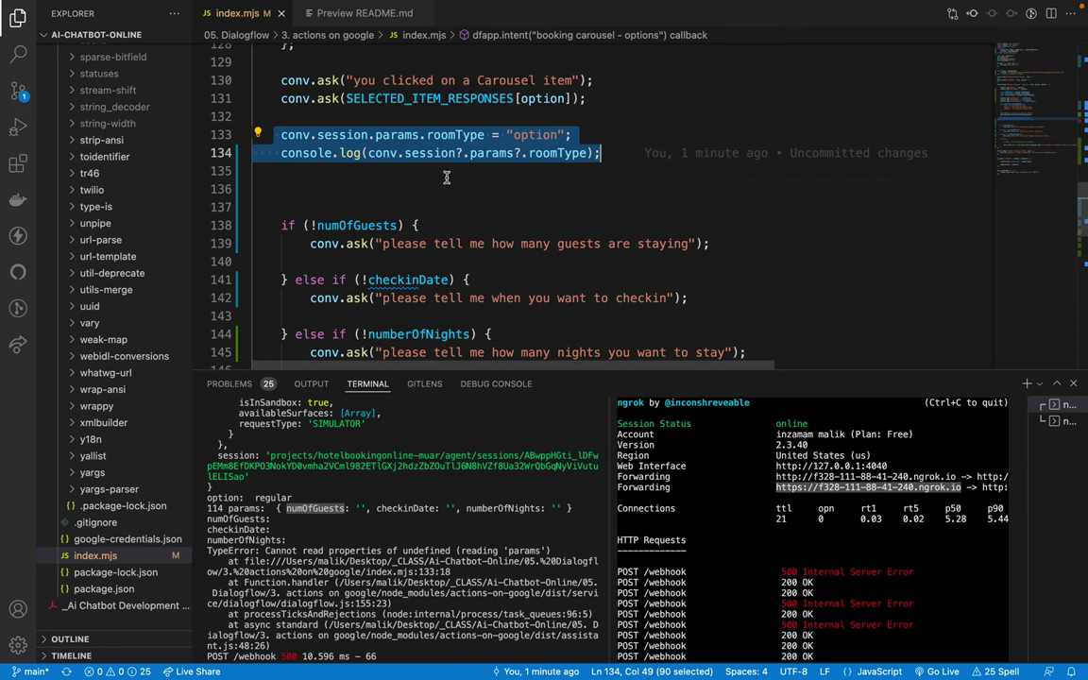
triple_click(346, 135)
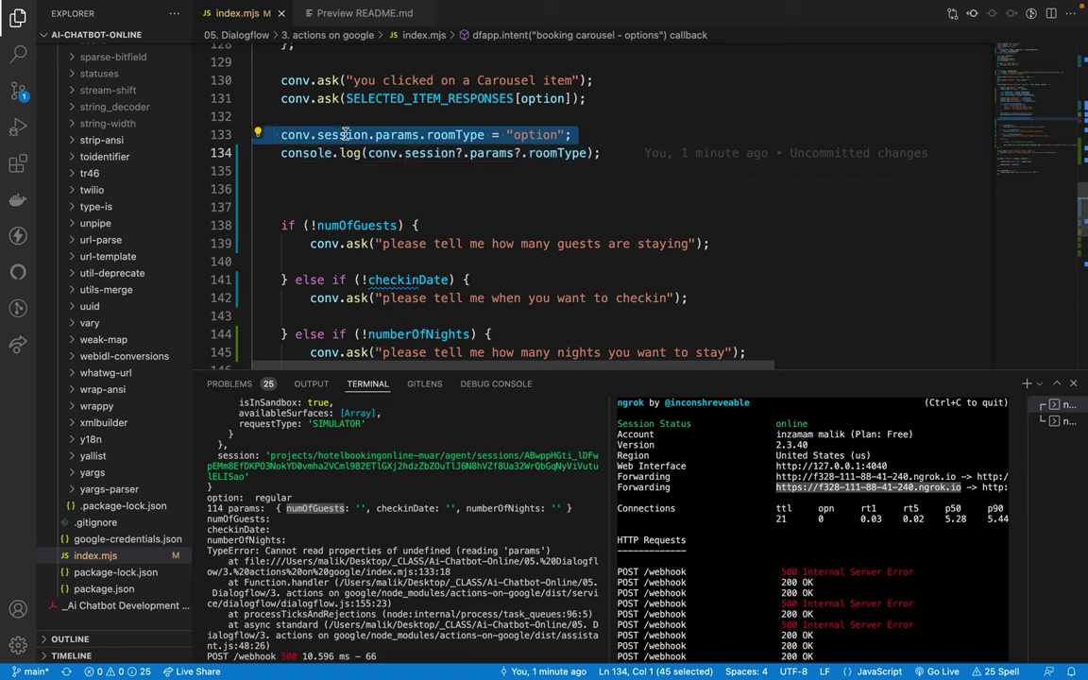
triple_click(345, 135)
triple_click(346, 135)
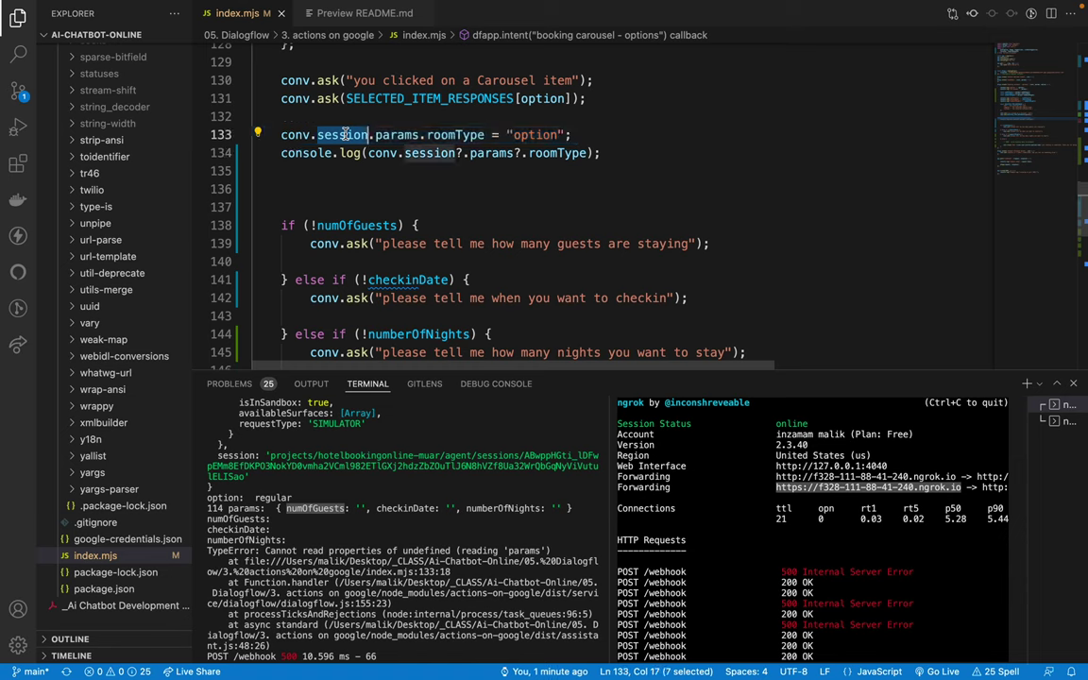
click(343, 135)
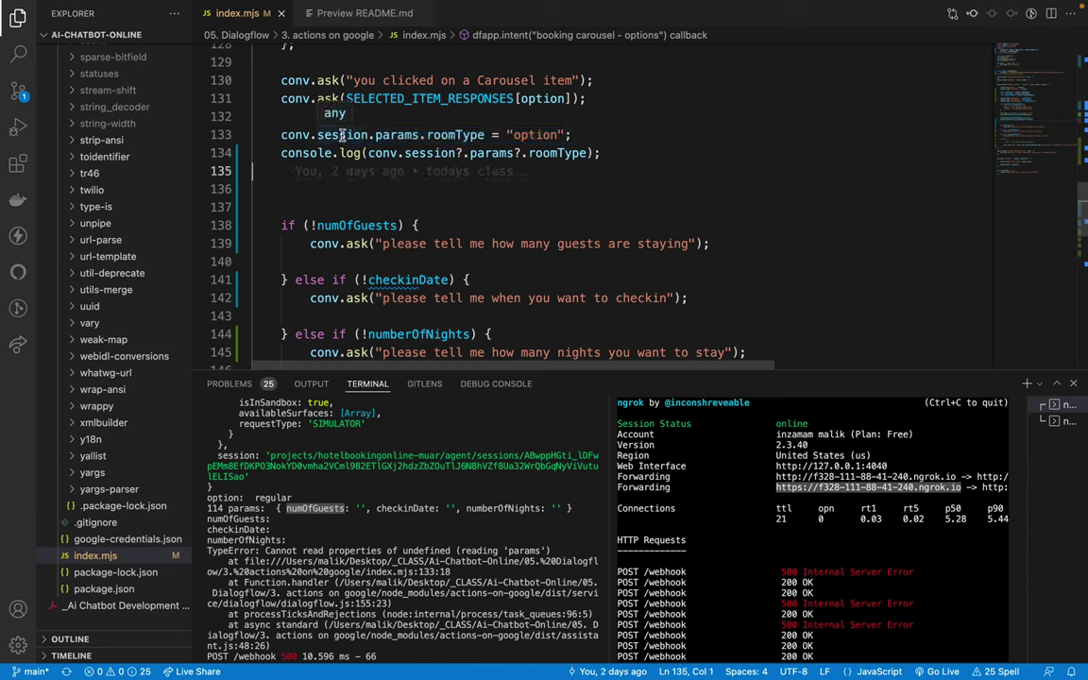
triple_click(343, 136)
double_click(343, 135)
double_click(430, 135)
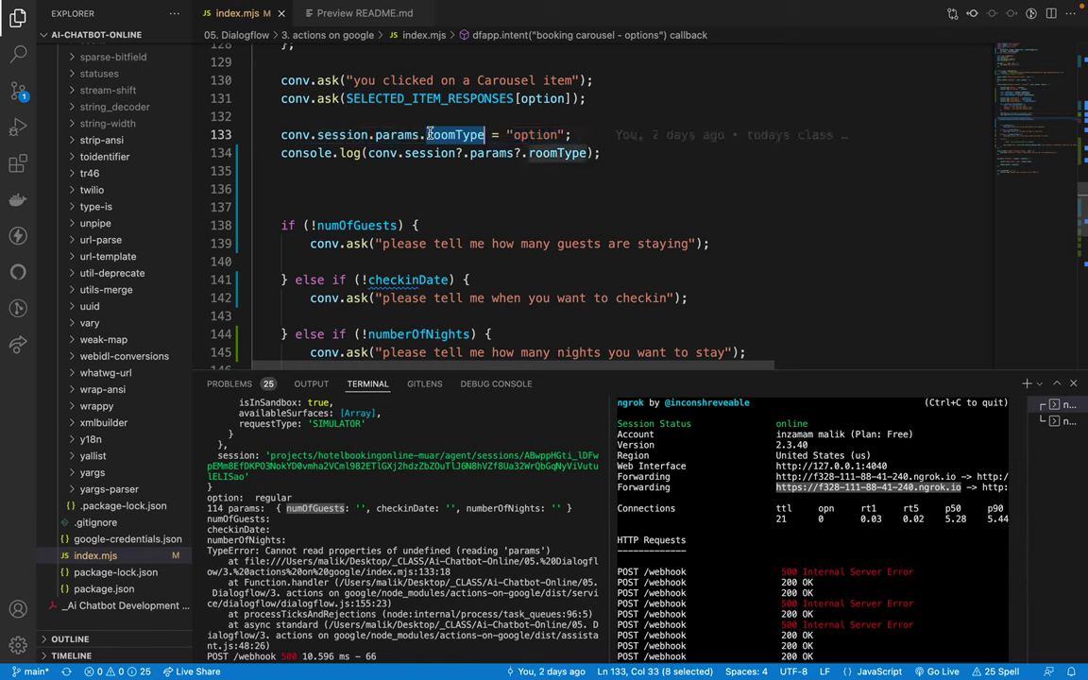
click(273, 135)
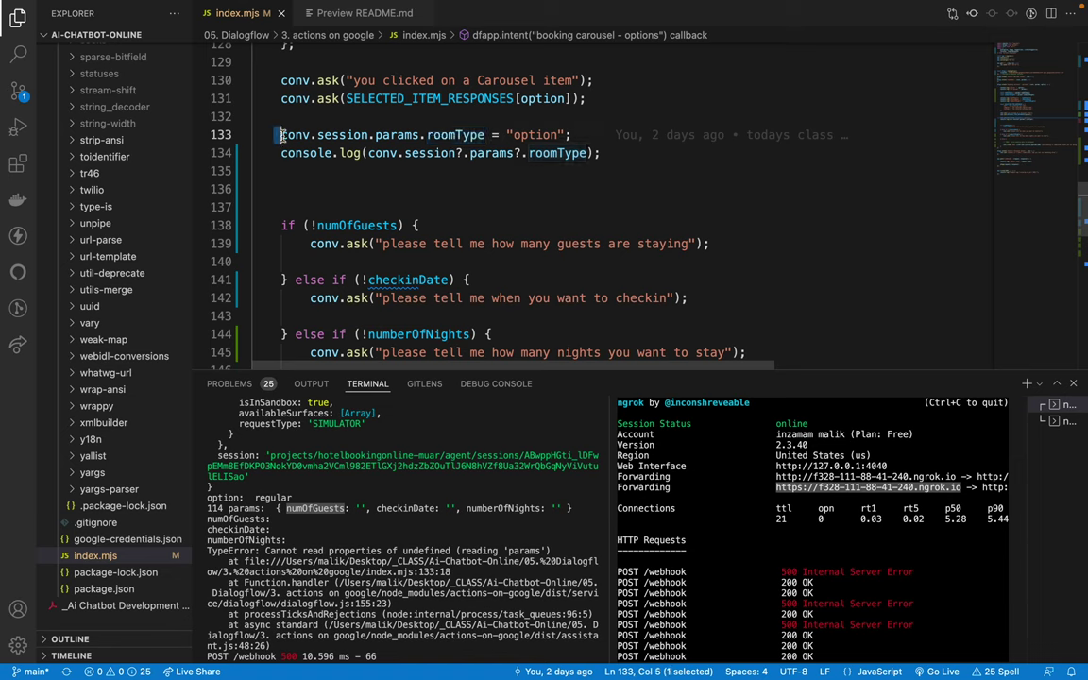
drag(275, 137, 422, 135)
key(super+c)
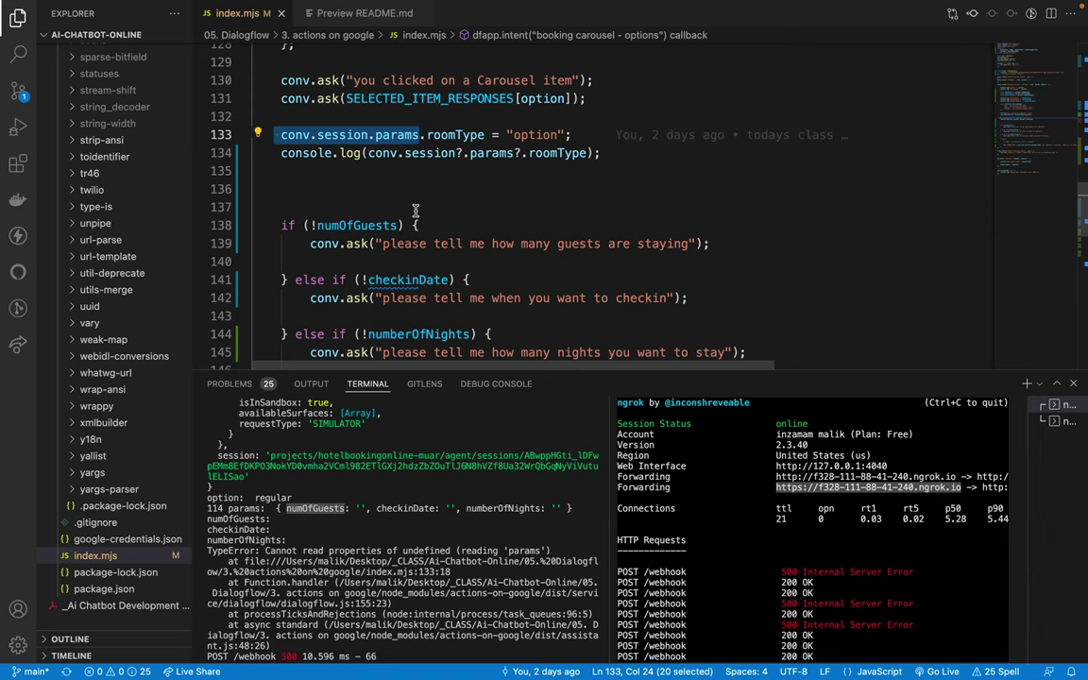
scroll(377, 194, up, 3)
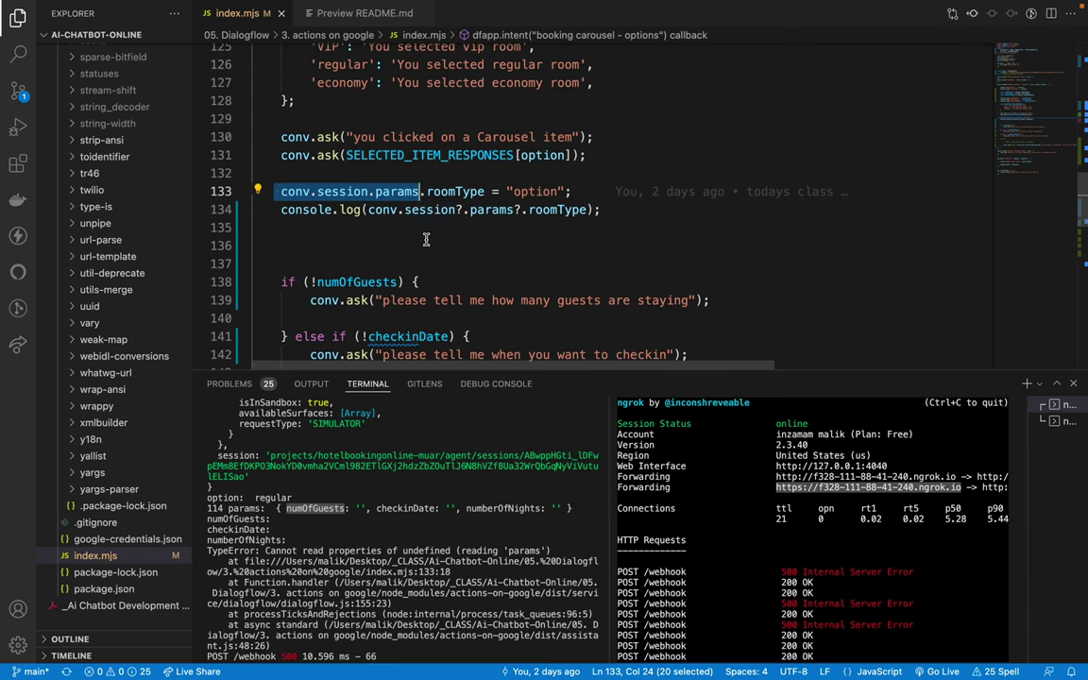
Step: Google conv.session.params in Chrome and open the Session storage documentation result
key(ctrl+Left)
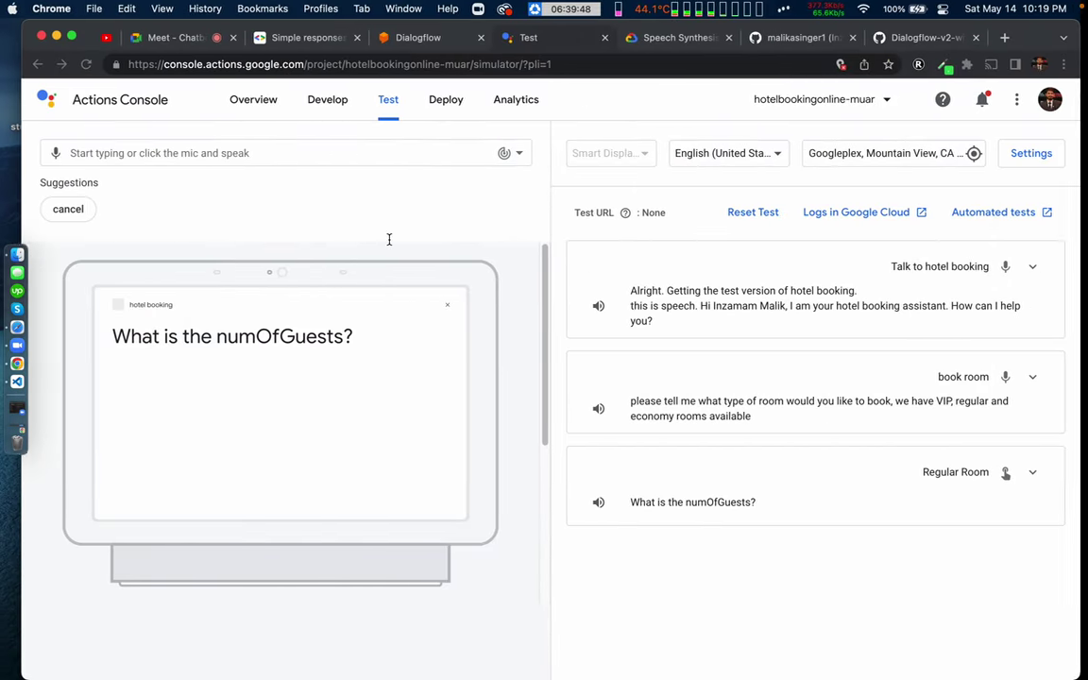
key(super+t)
key(super+v)
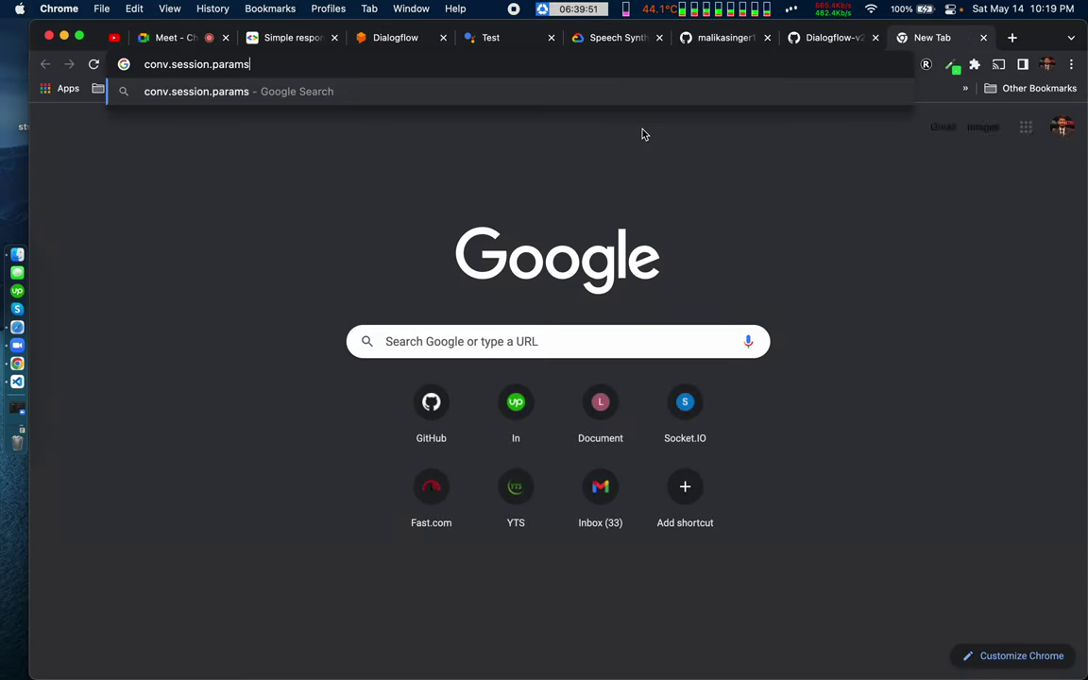
key(Return)
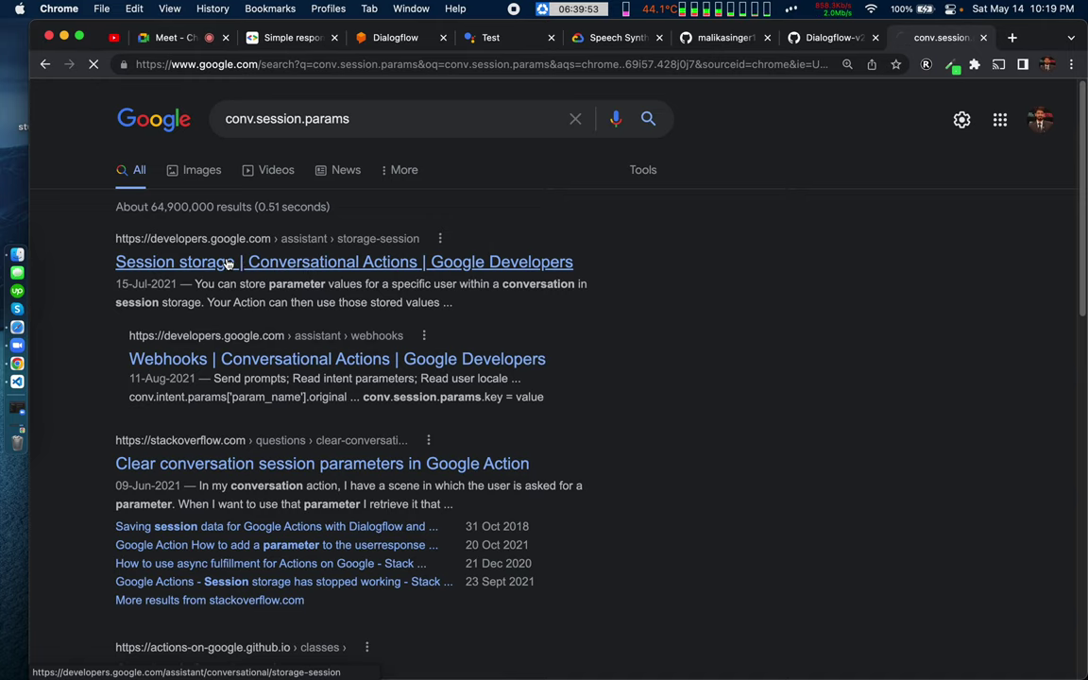
click(227, 264)
Step: Read the Session storage docs and the example clearing conv.session.params.exampleColor to null
scroll(377, 460, down, 5)
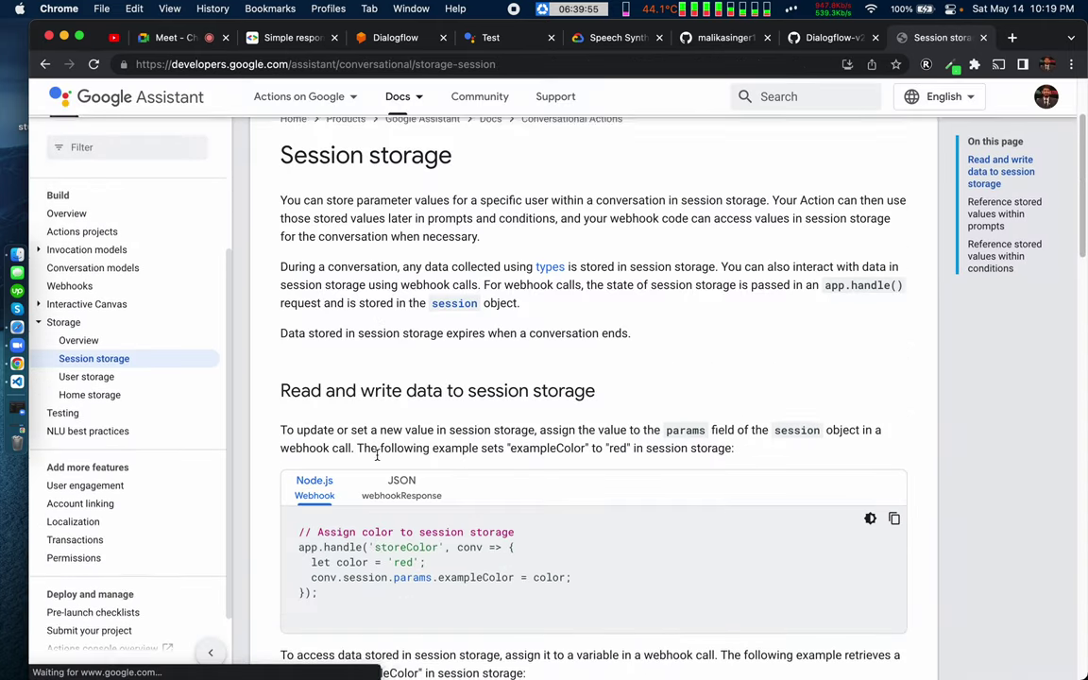
scroll(377, 460, down, 3)
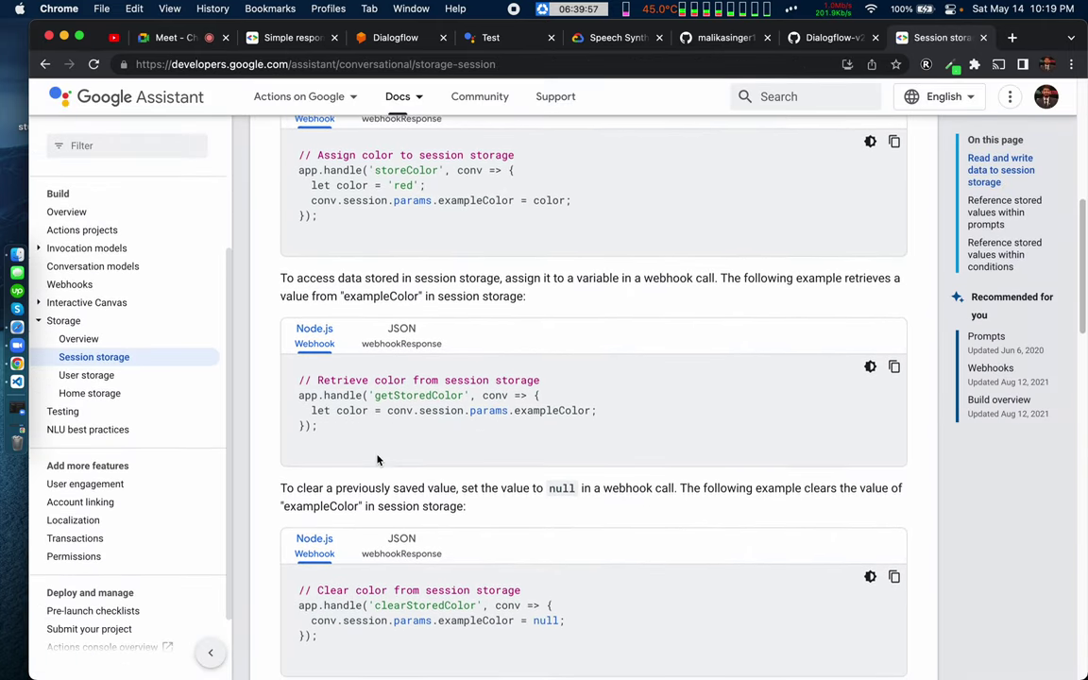
scroll(377, 459, up, 5)
scroll(377, 459, up, 3)
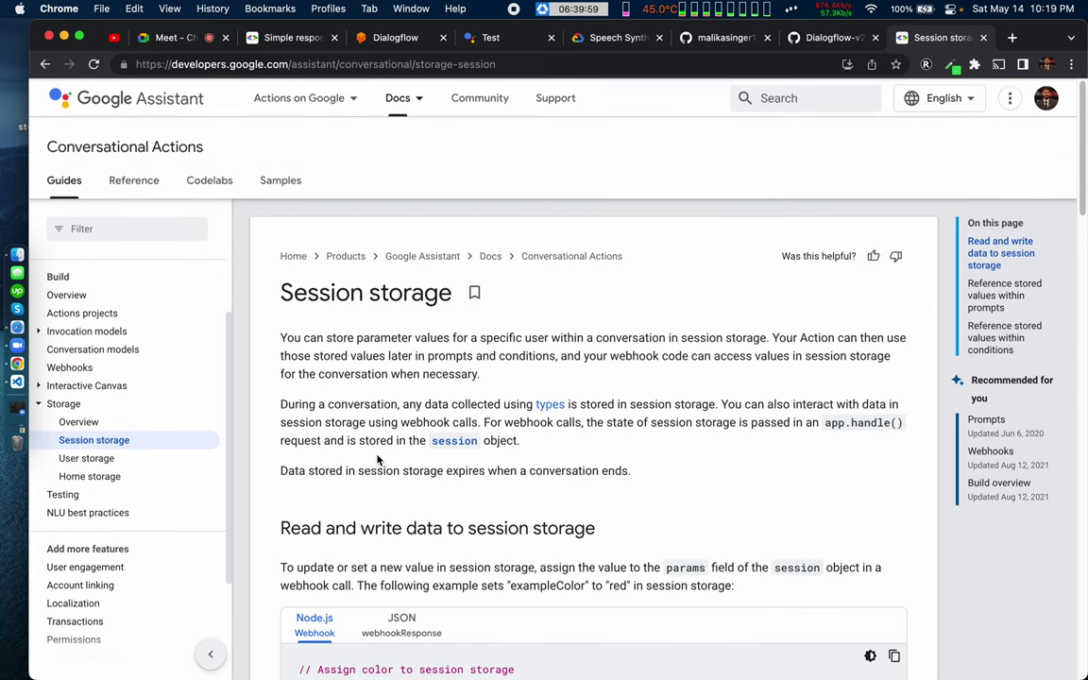
scroll(376, 459, down, 5)
scroll(377, 459, down, 8)
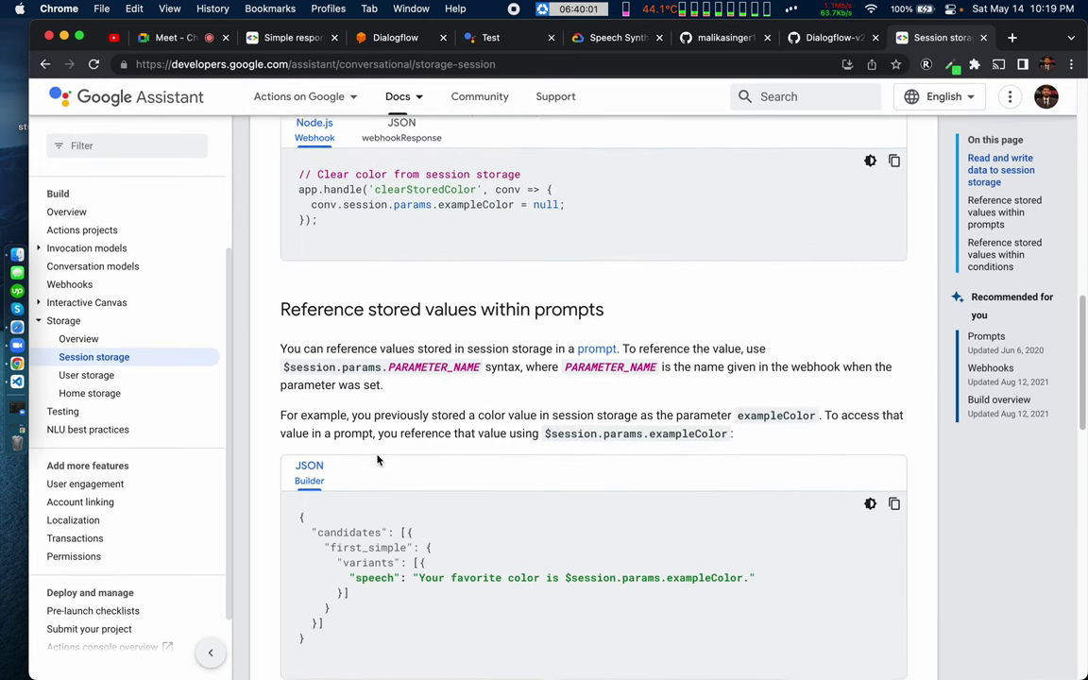
scroll(377, 459, down, 2)
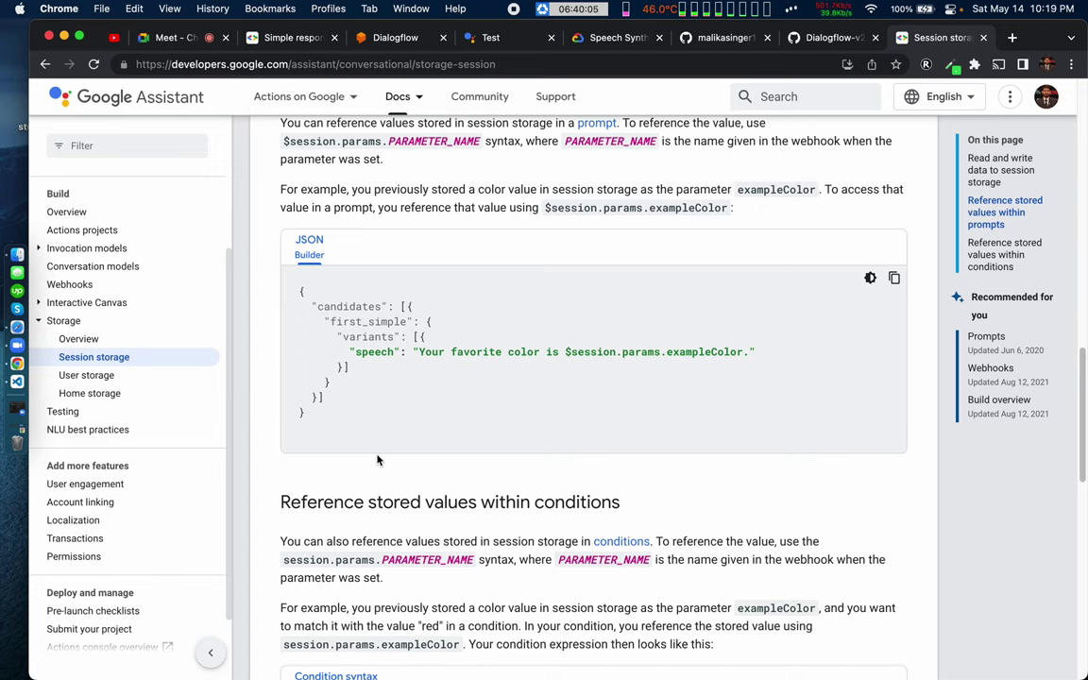
scroll(377, 459, up, 5)
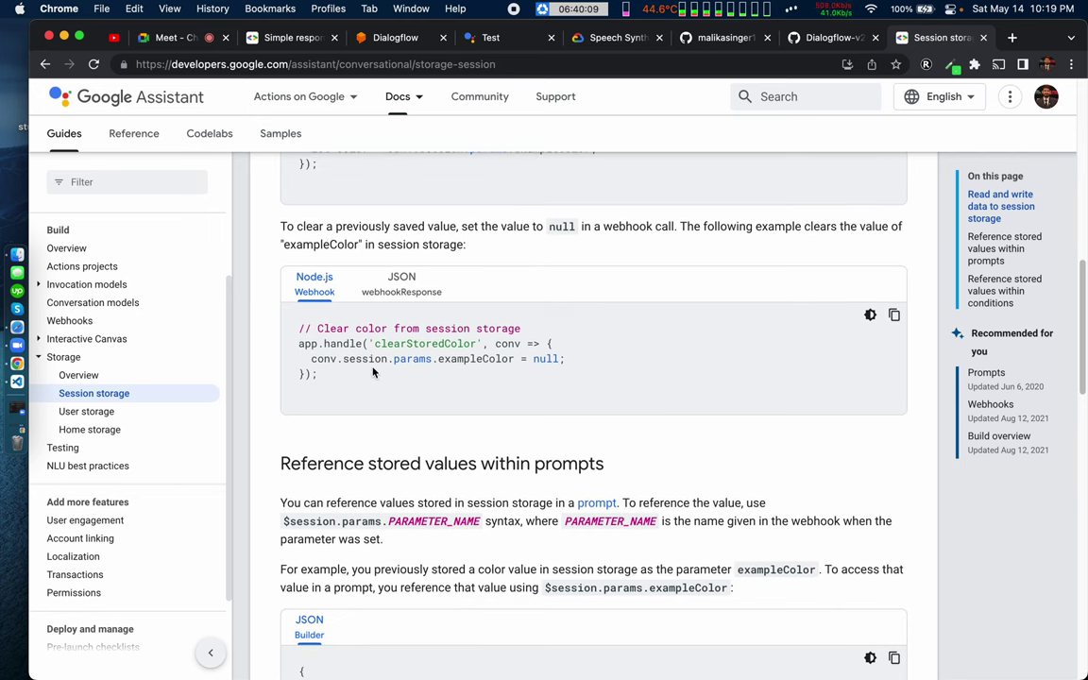
drag(311, 360, 434, 361)
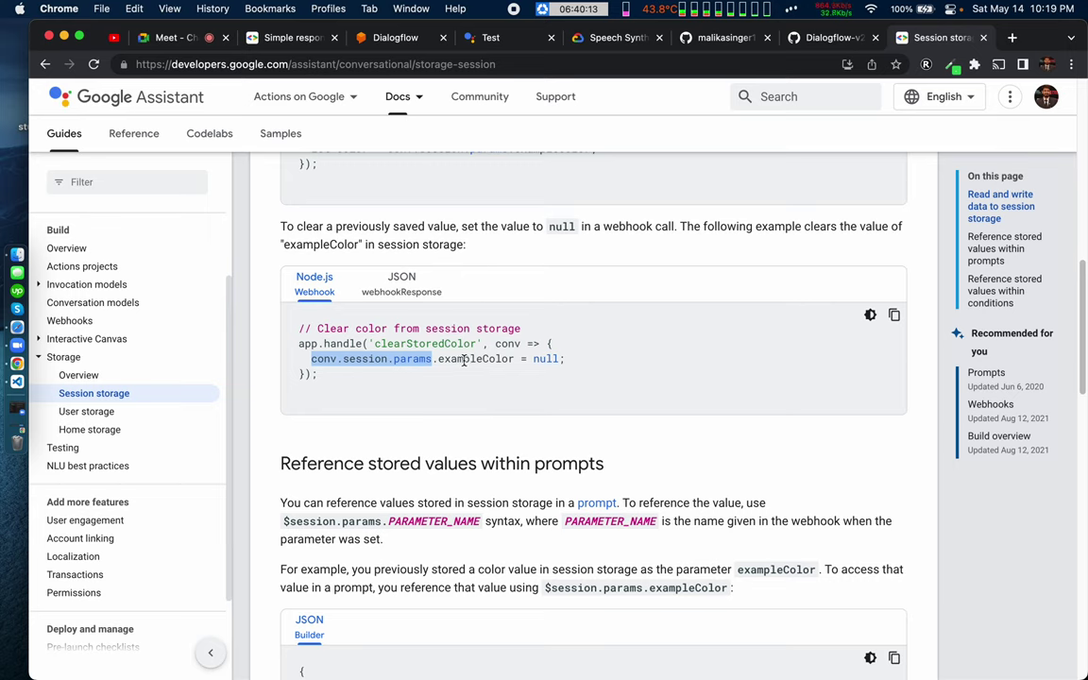
double_click(501, 360)
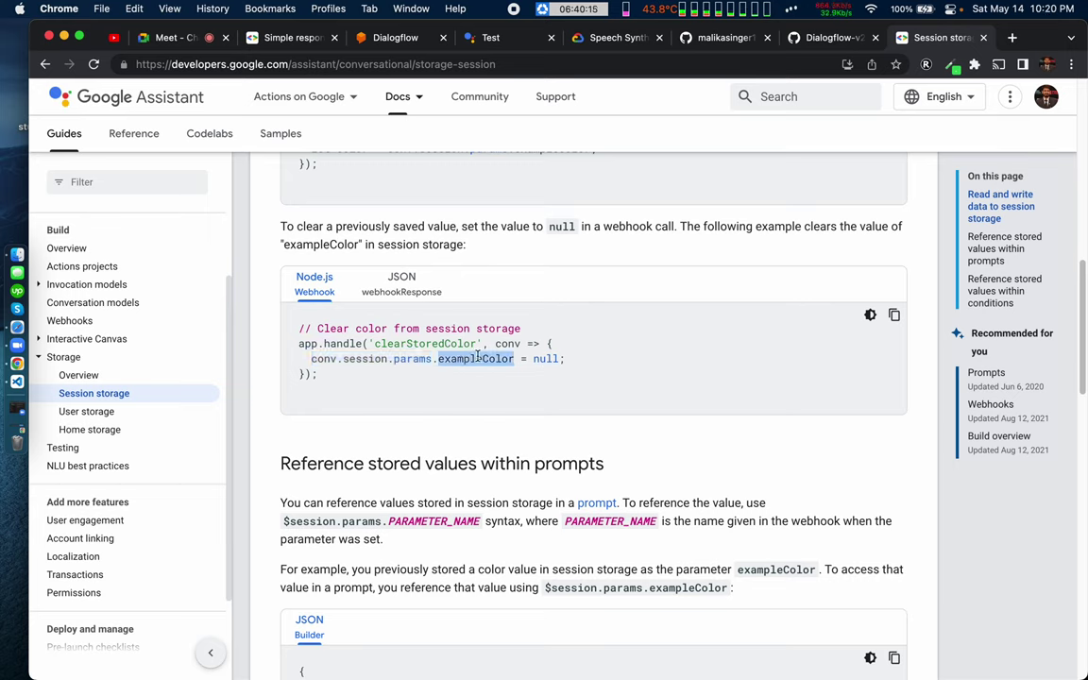
double_click(541, 360)
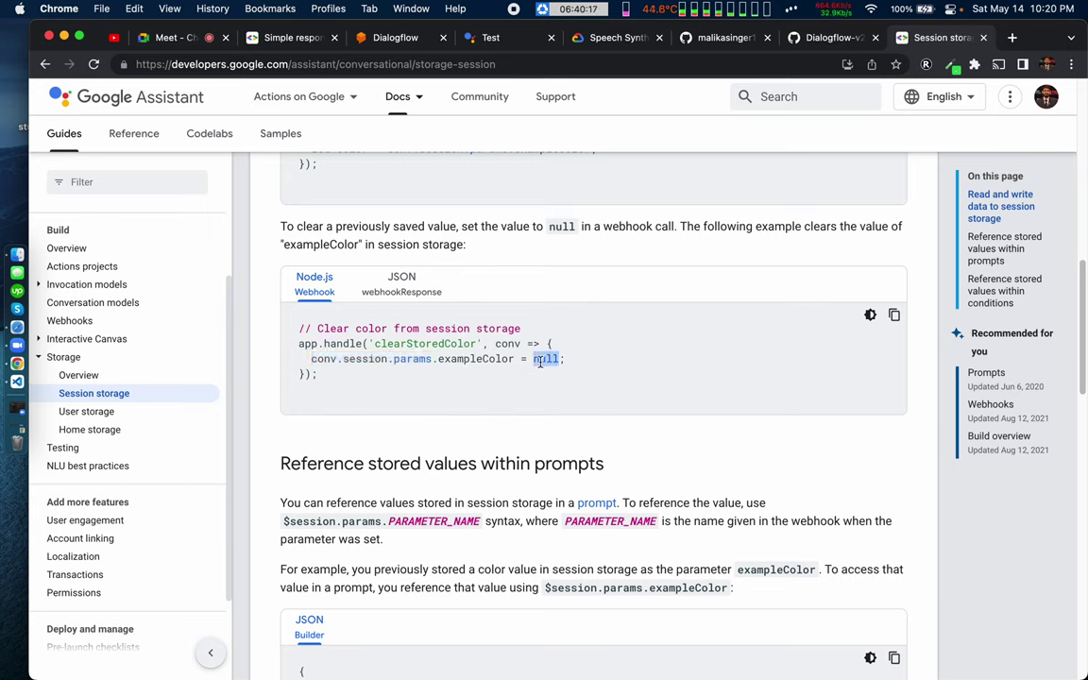
double_click(477, 359)
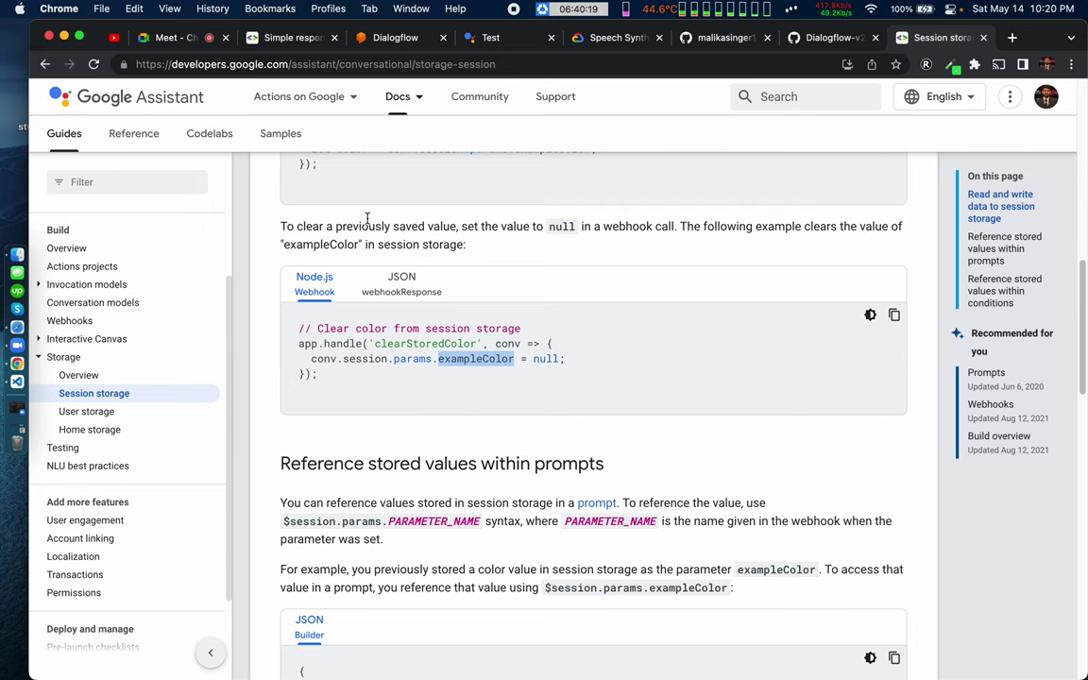
Step: Review the examples retrieving color and assigning exampleColor through conv.session.params
scroll(366, 218, up, 3)
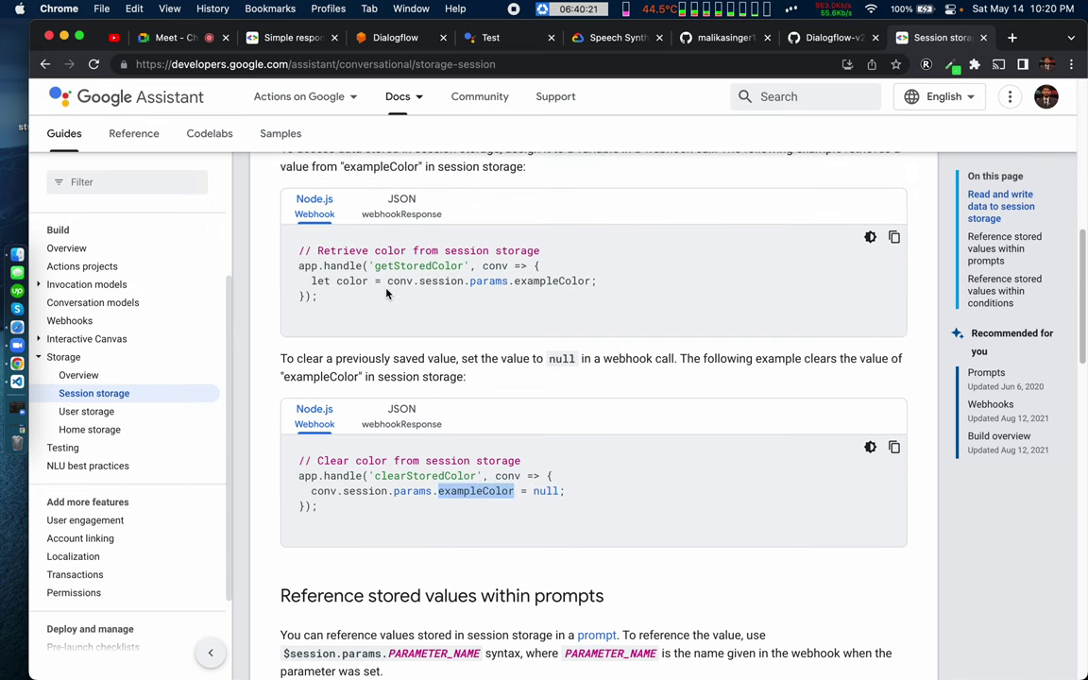
double_click(317, 280)
double_click(348, 280)
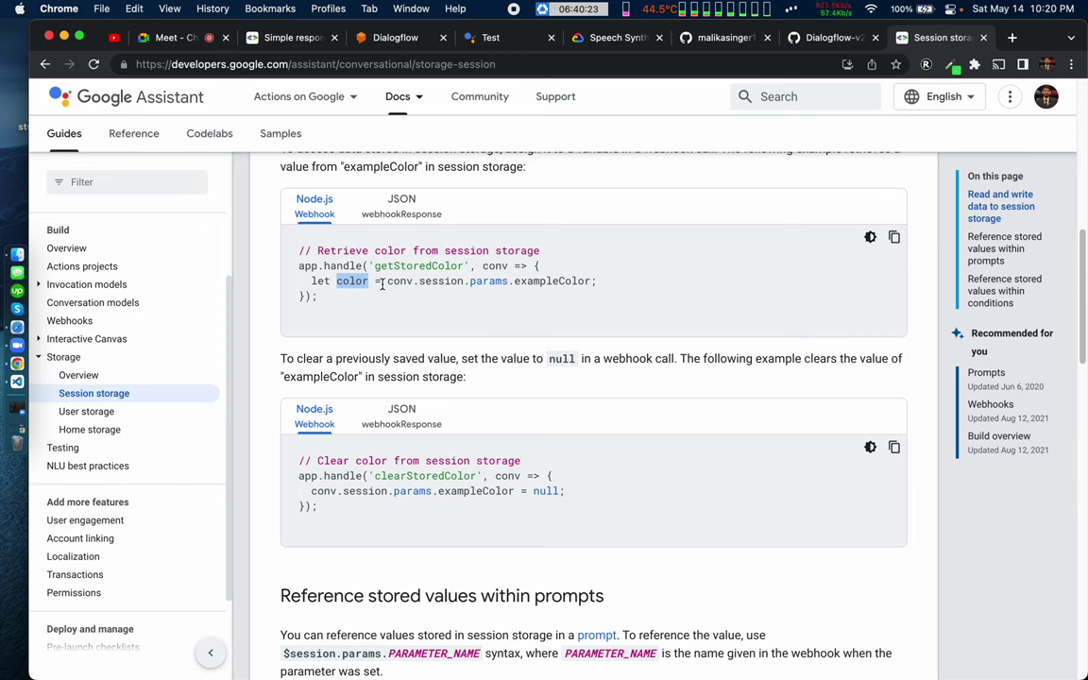
drag(382, 284, 593, 282)
click(588, 289)
scroll(472, 297, up, 1)
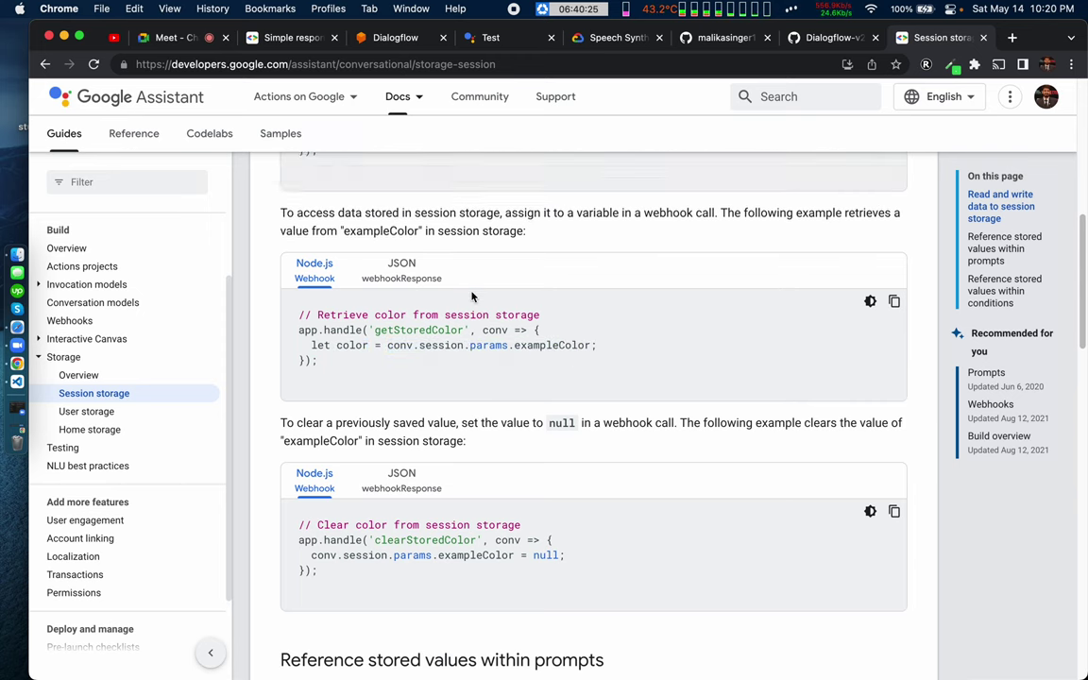
scroll(473, 297, up, 3)
drag(319, 346, 575, 342)
click(470, 343)
triple_click(469, 343)
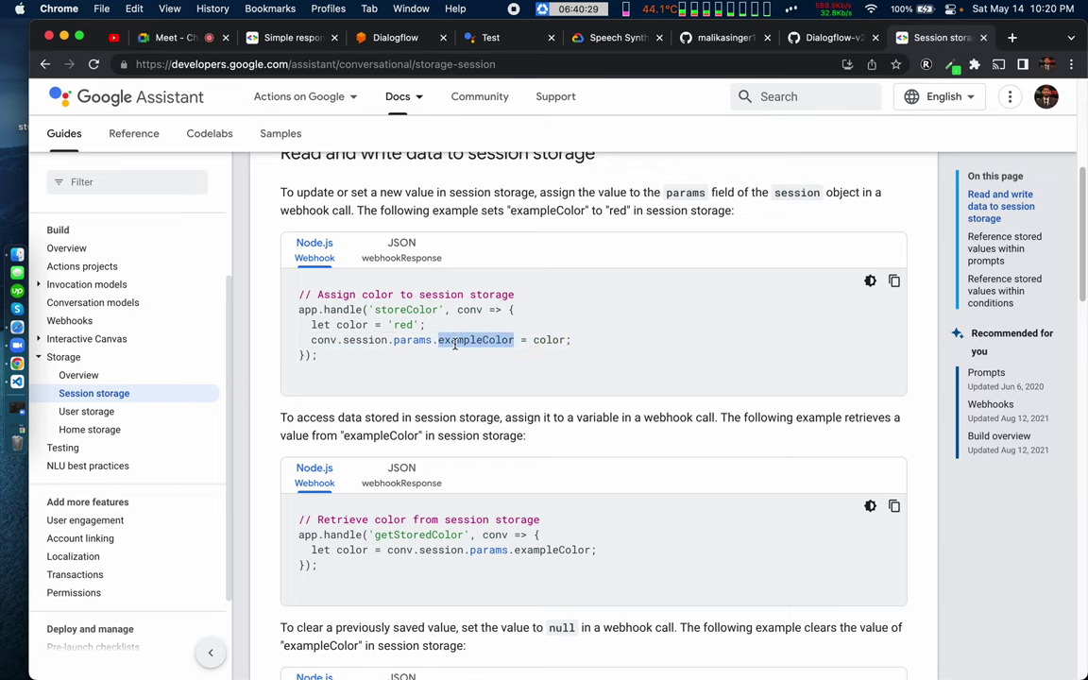
click(454, 345)
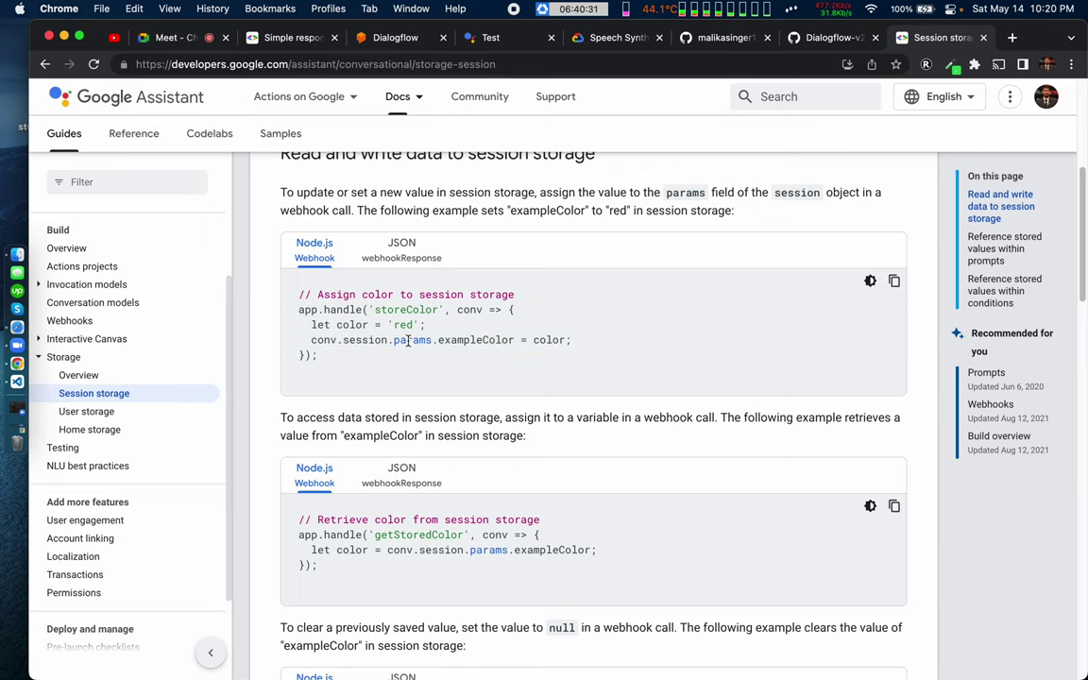
double_click(410, 341)
Step: Read the heading paragraph explaining the new session params object
scroll(358, 293, up, 1)
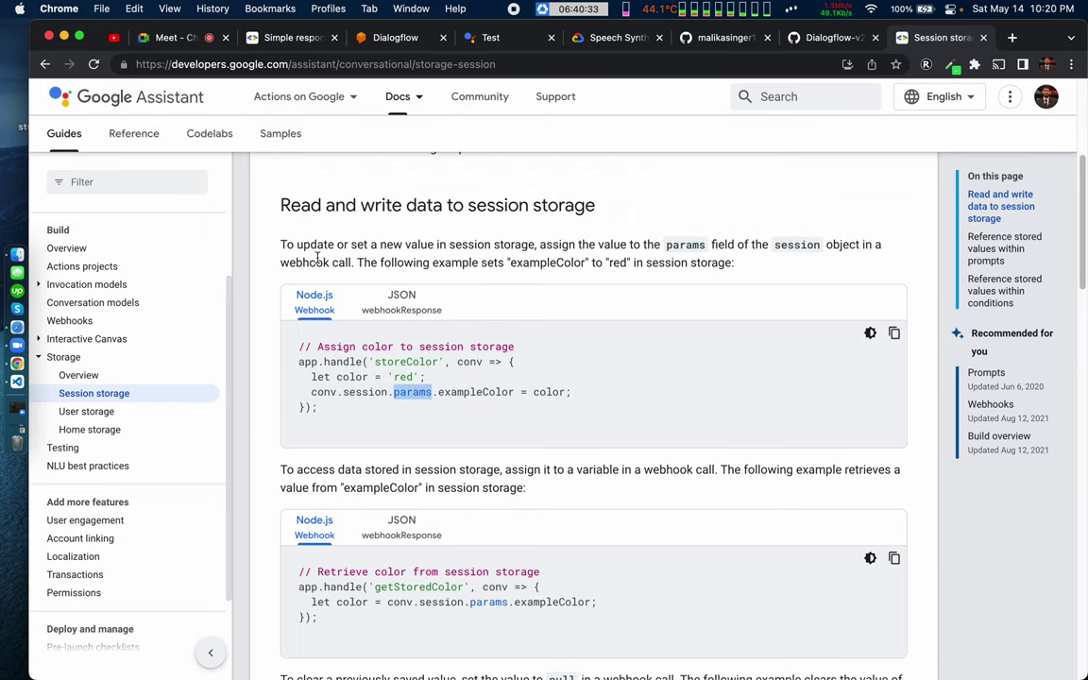
scroll(311, 255, up, 1)
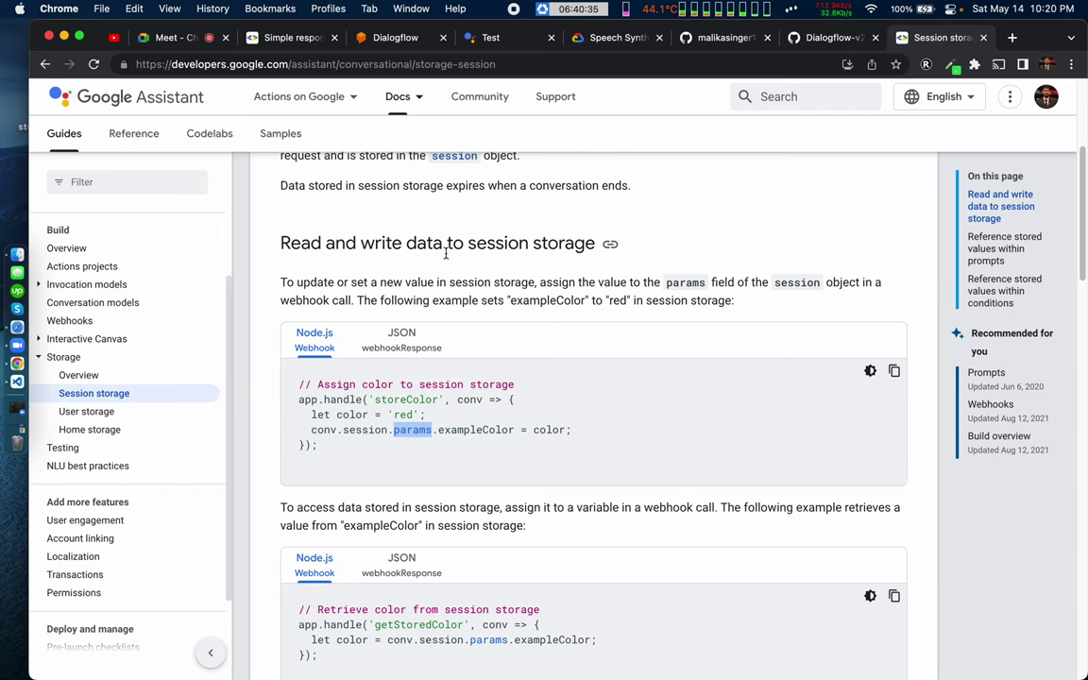
drag(487, 243, 713, 248)
click(718, 249)
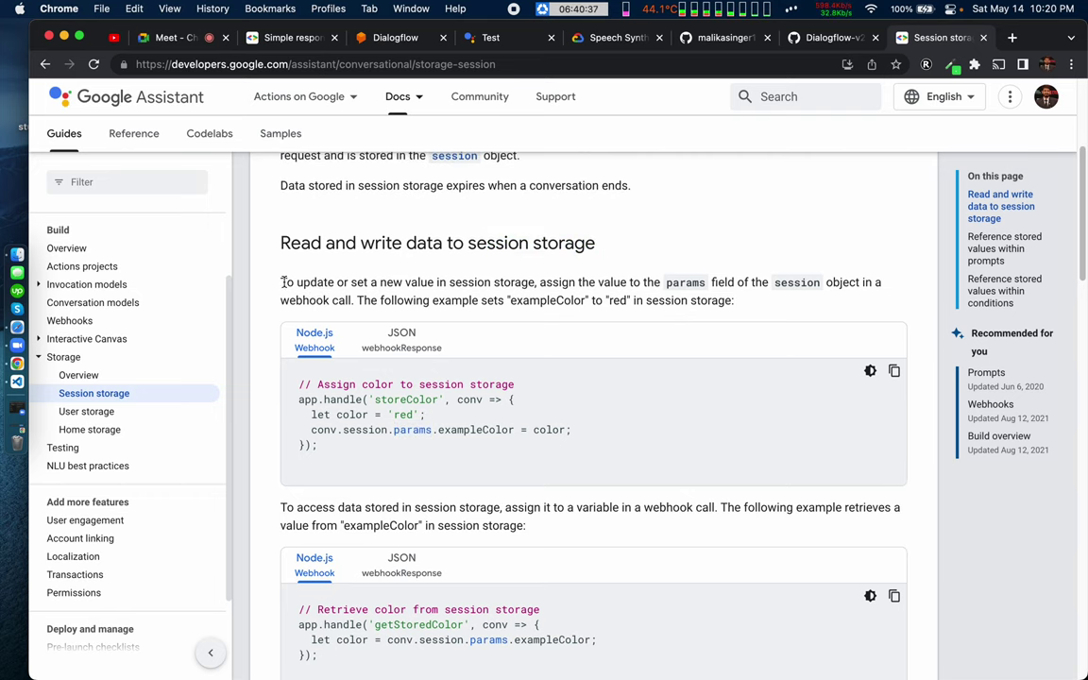
drag(274, 281, 381, 283)
double_click(391, 282)
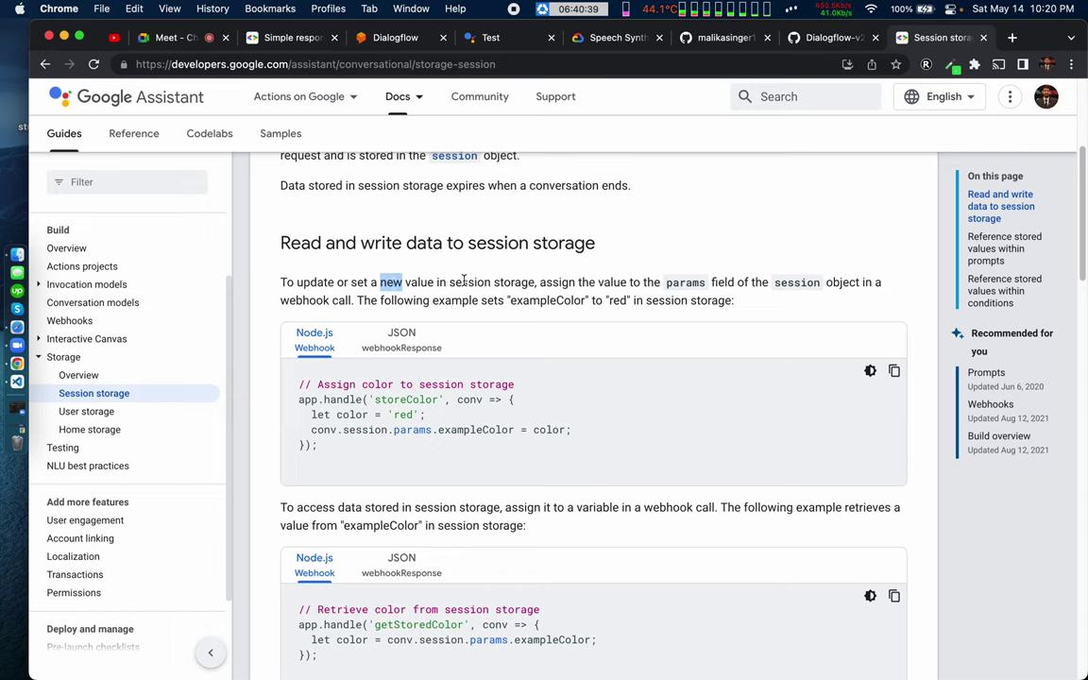
double_click(466, 282)
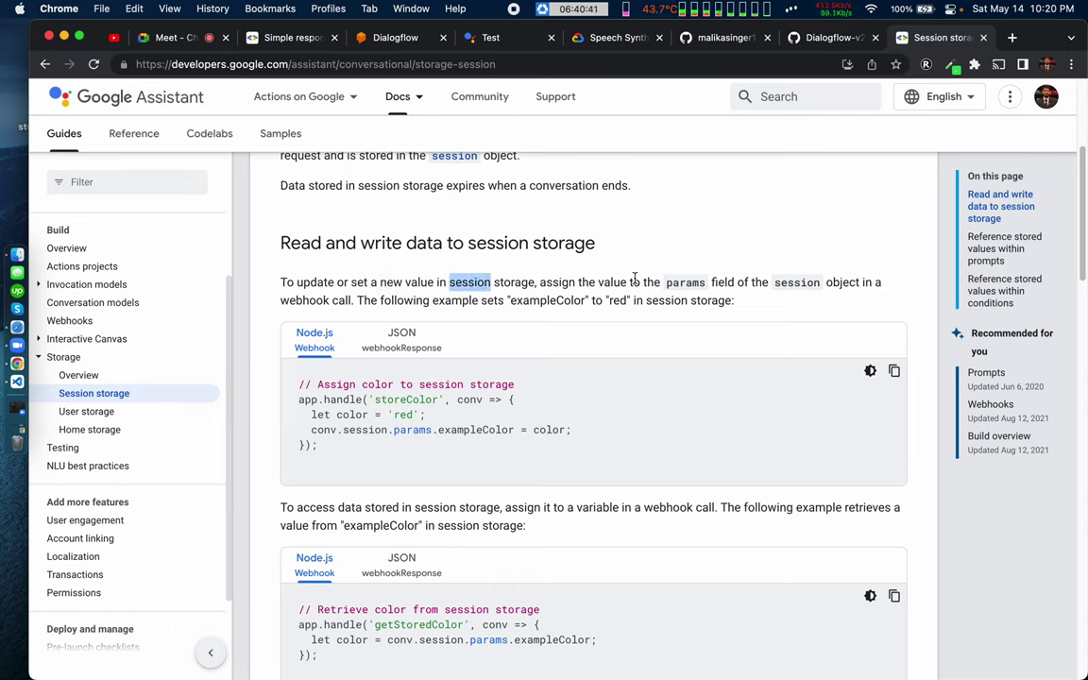
double_click(677, 282)
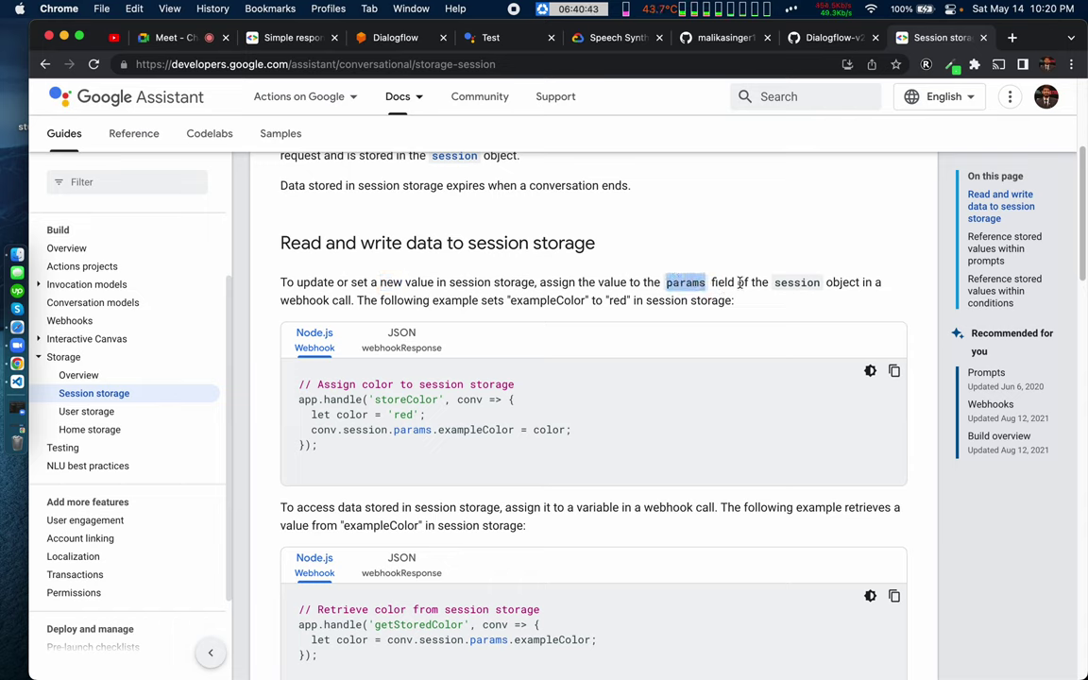
click(719, 276)
double_click(786, 283)
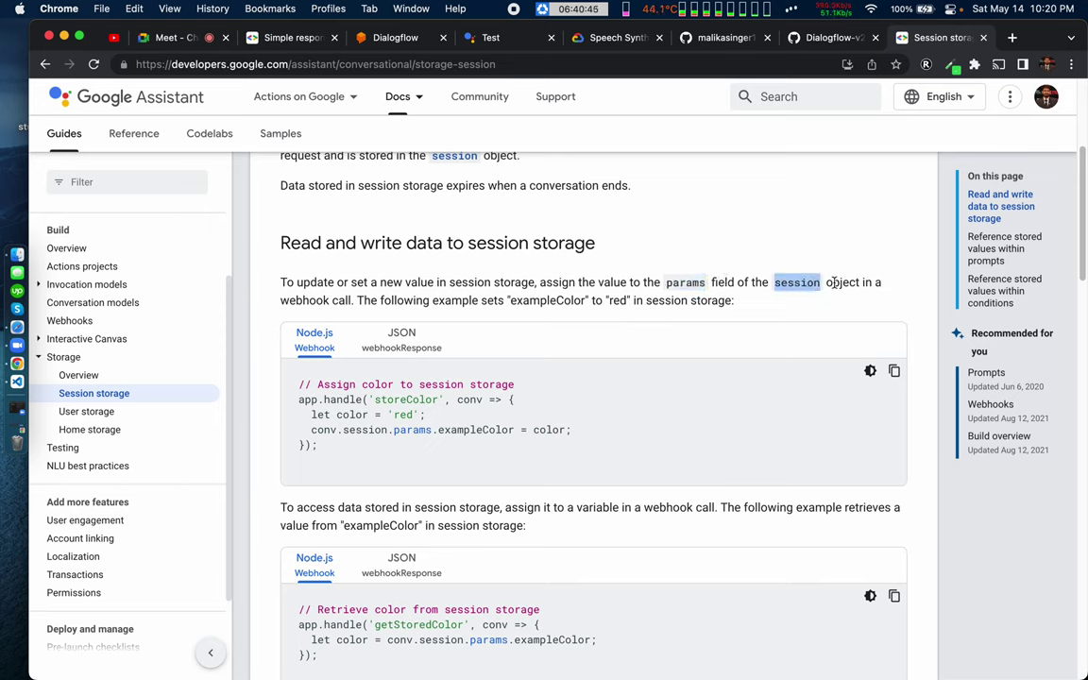
double_click(842, 283)
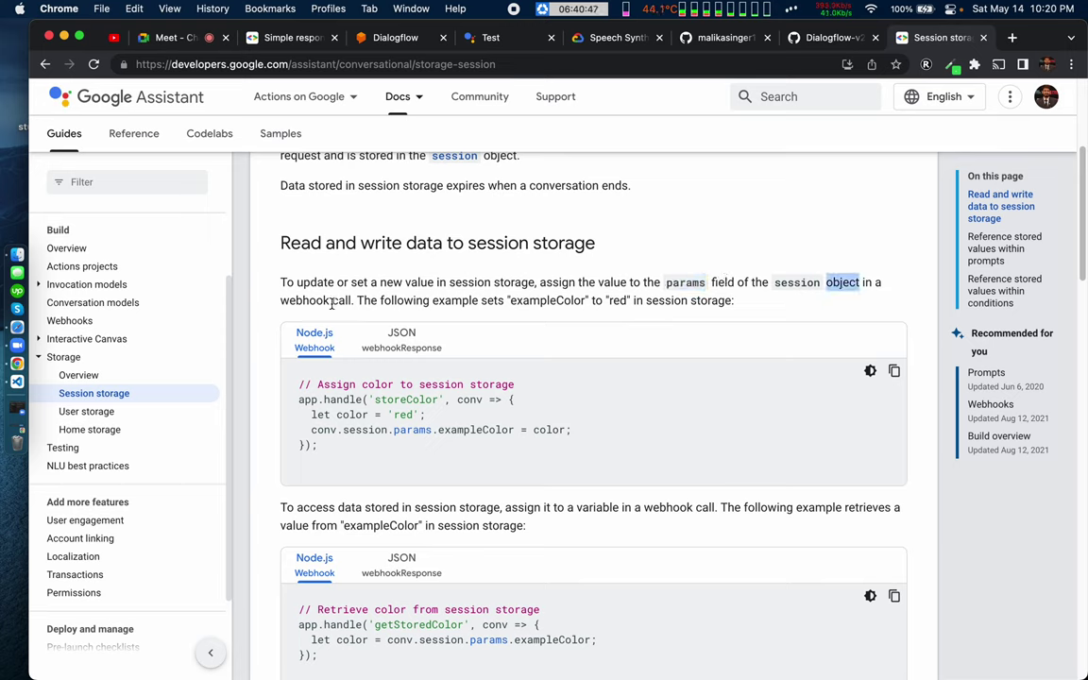
Step: Study how the webhook stores values, marking conv.session.params in the storing example
drag(332, 303, 306, 300)
double_click(366, 300)
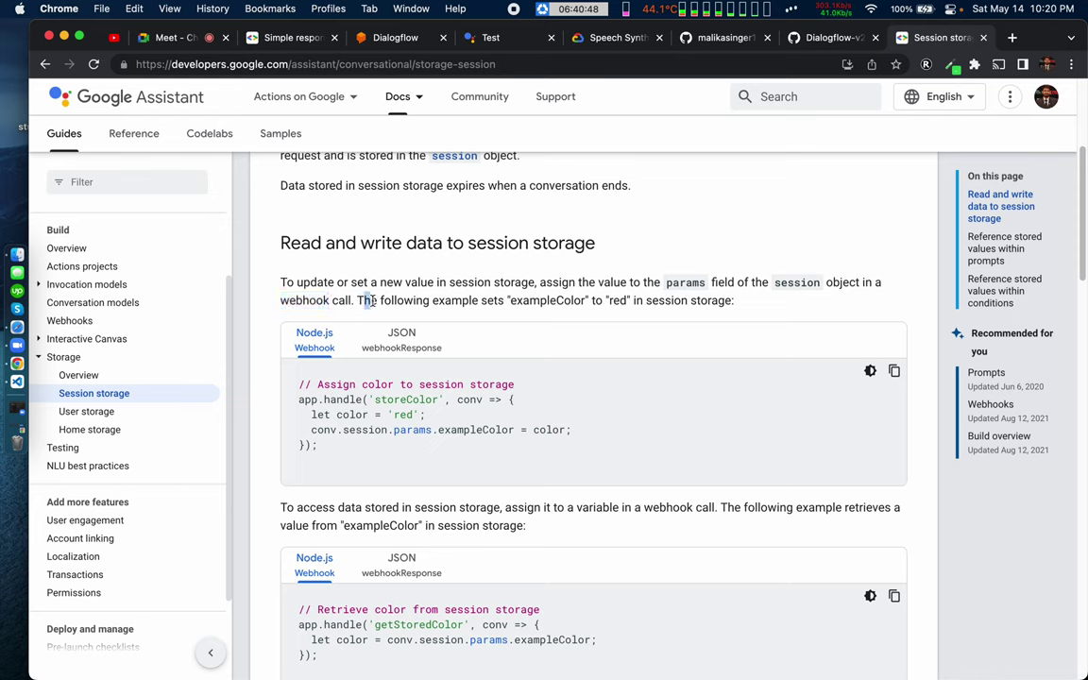
double_click(457, 301)
double_click(401, 300)
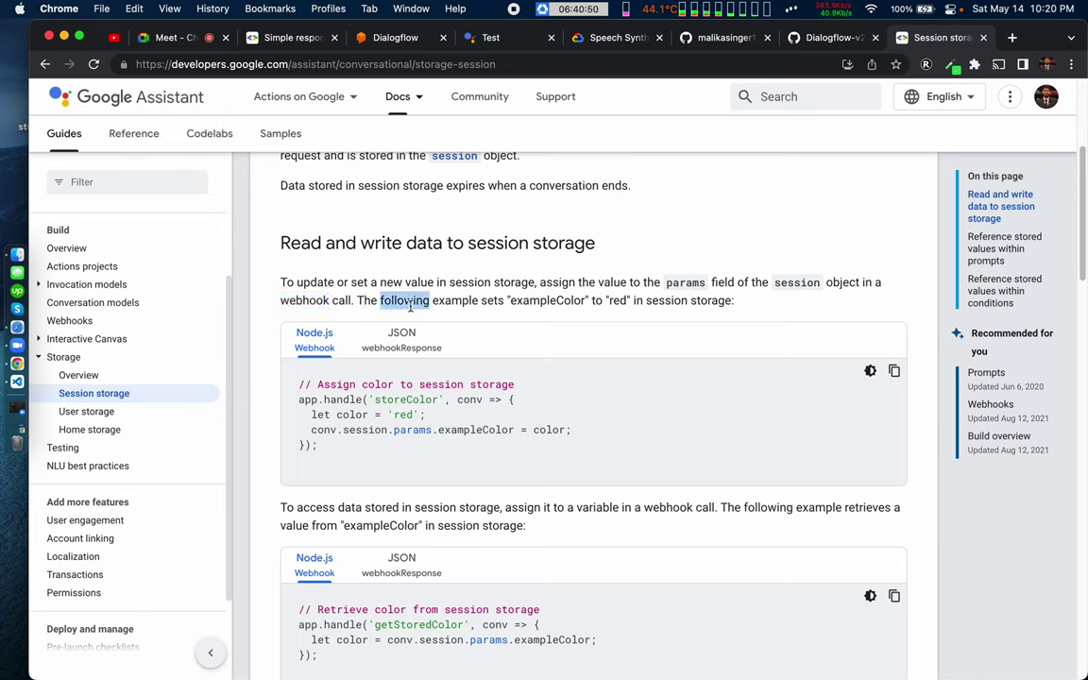
double_click(457, 300)
double_click(401, 301)
drag(311, 429, 415, 431)
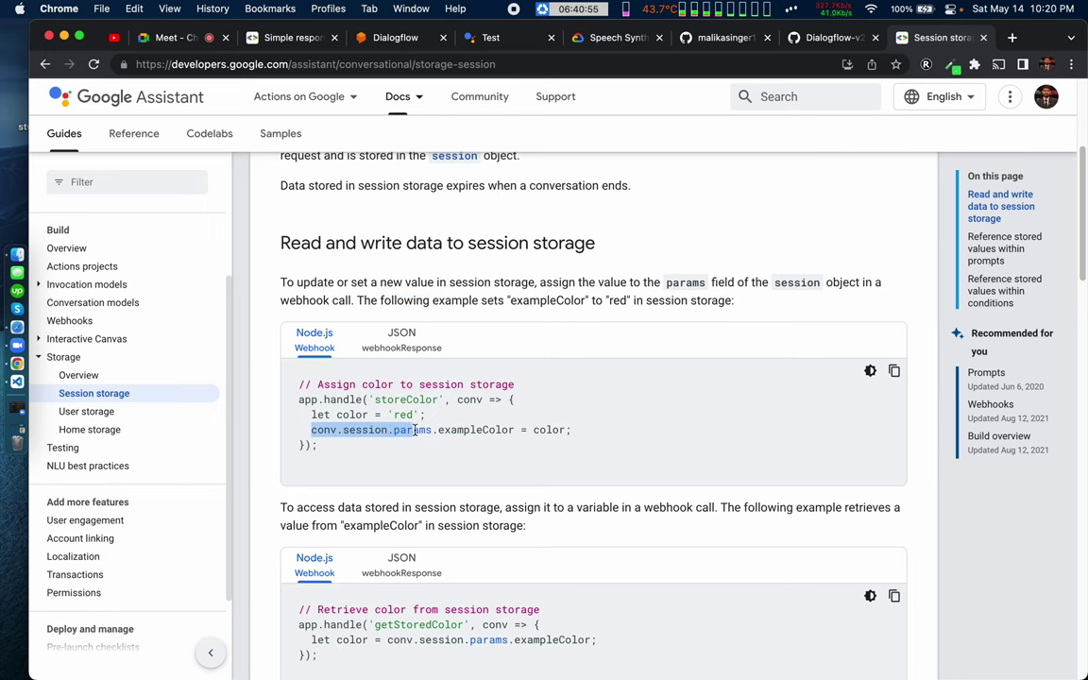
key(super+Tab)
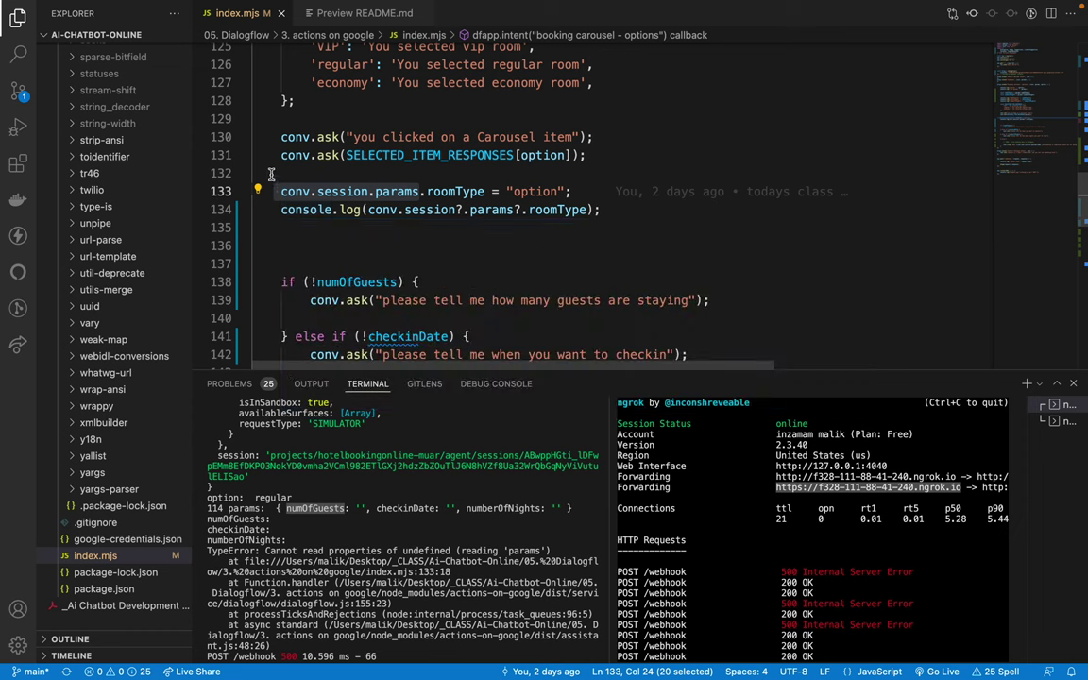
Step: Comment out the roomType assignment and its log on lines 133–134, then save
click(289, 192)
drag(292, 197, 306, 210)
key(super+slash)
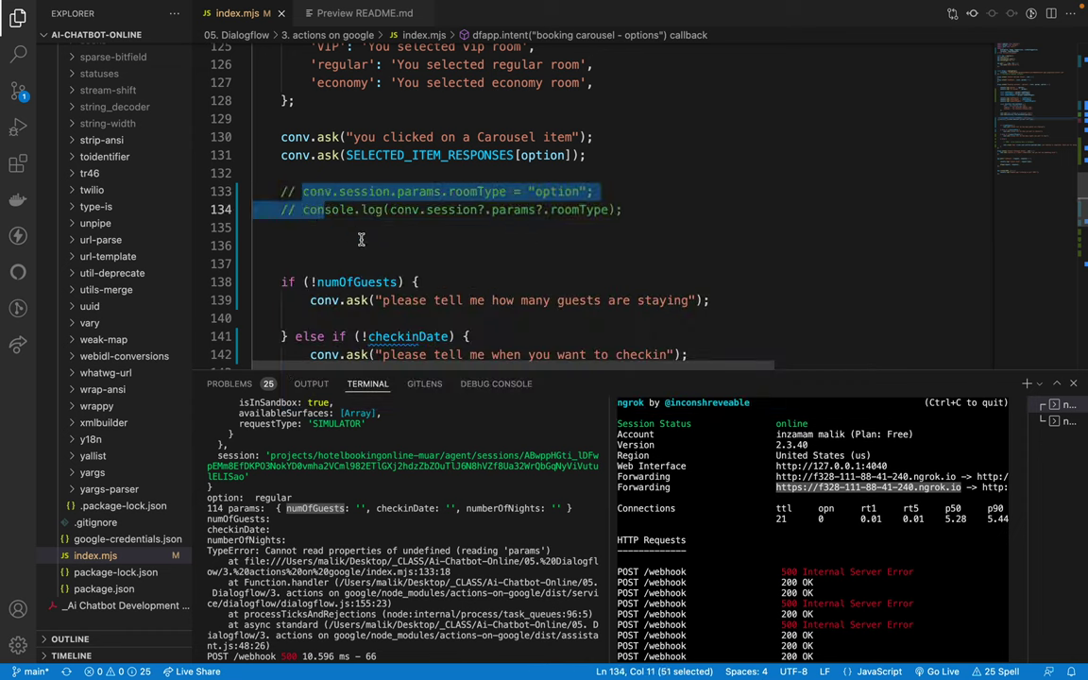
click(378, 247)
key(super+s)
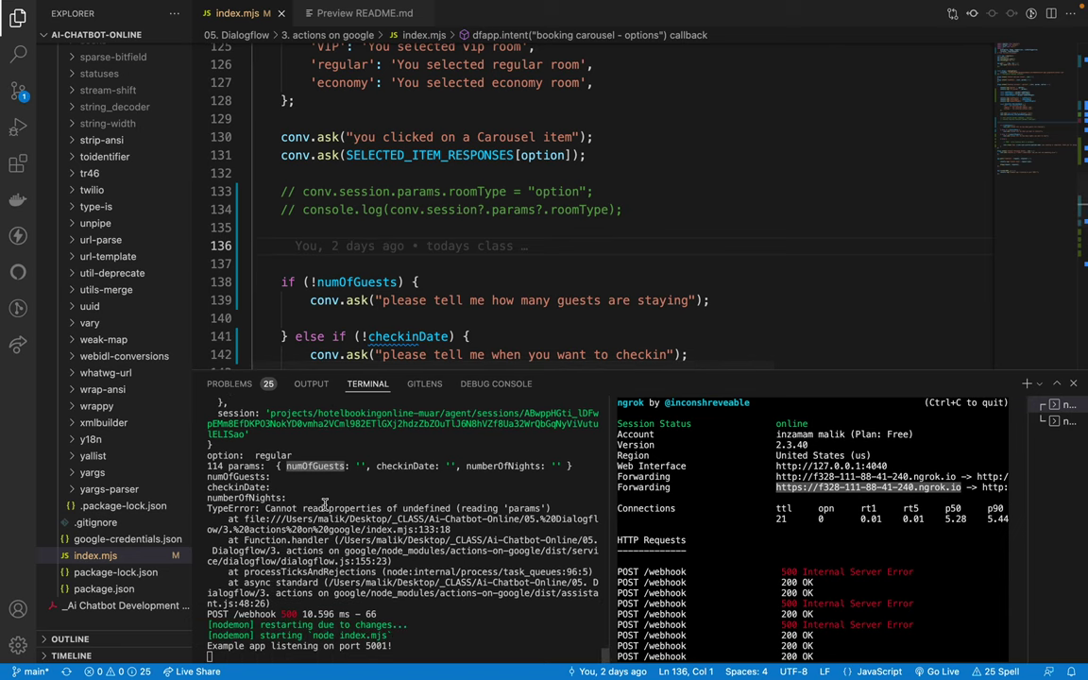
Step: Scroll through the prompts and select checkinDate on line 141
scroll(350, 202, up, 3)
scroll(350, 202, up, 3)
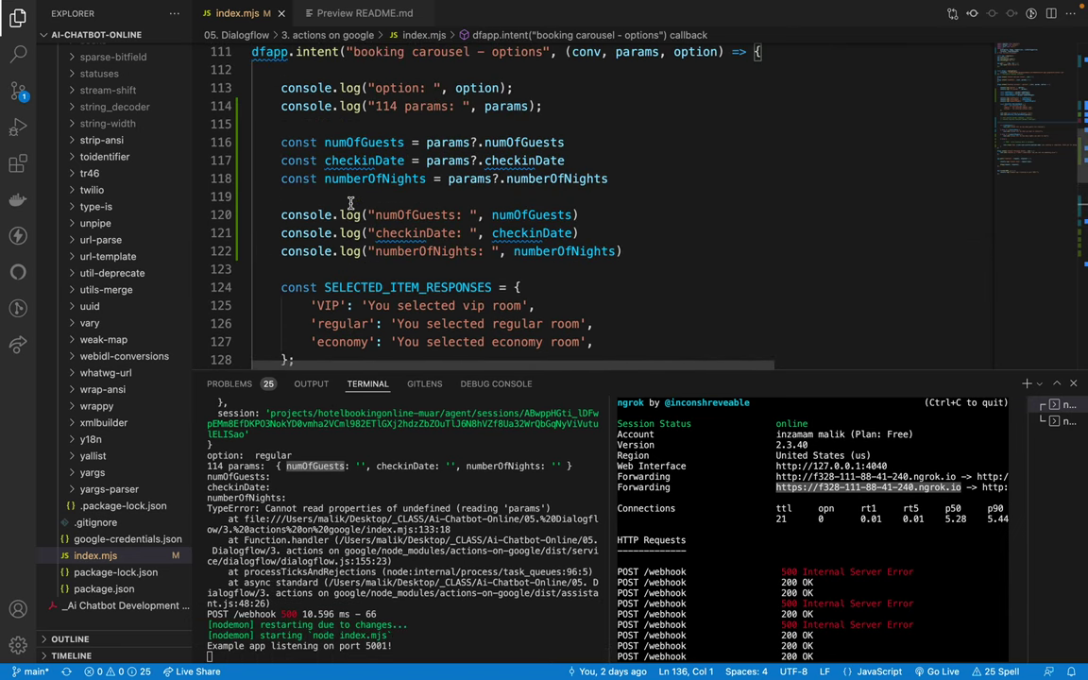
scroll(350, 202, up, 2)
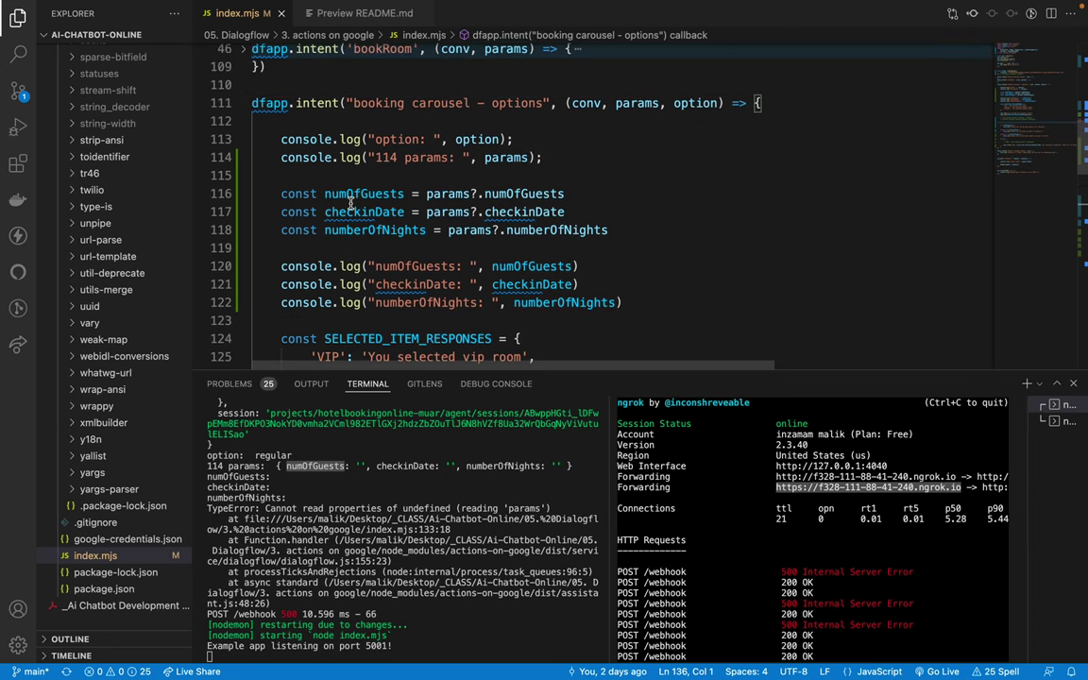
scroll(350, 202, down, 2)
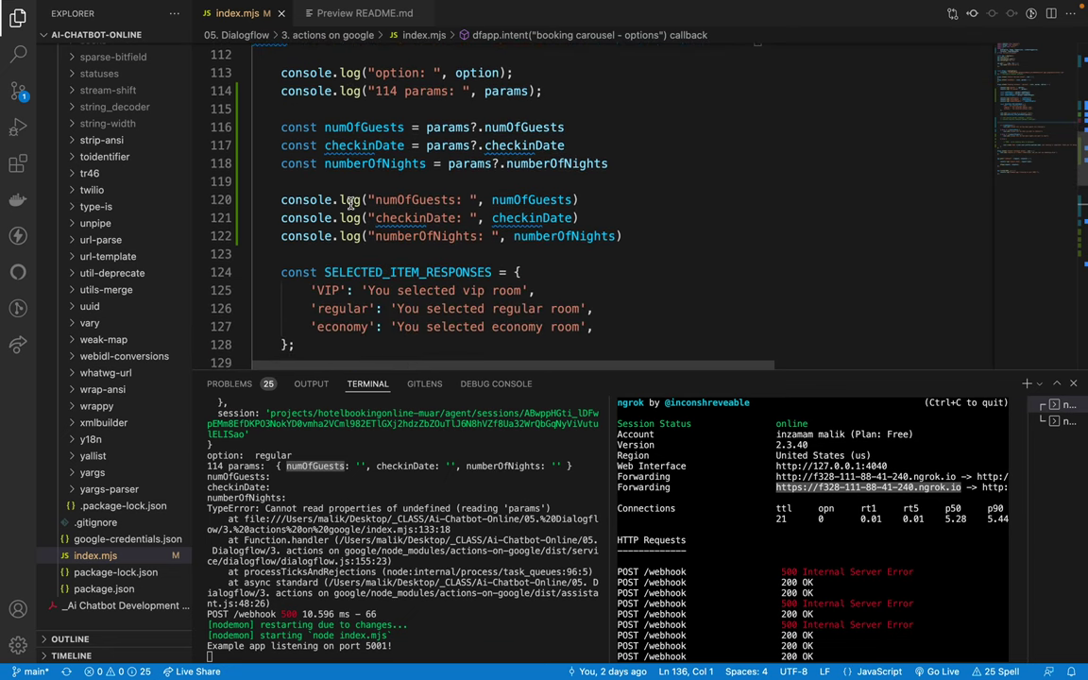
scroll(351, 202, down, 6)
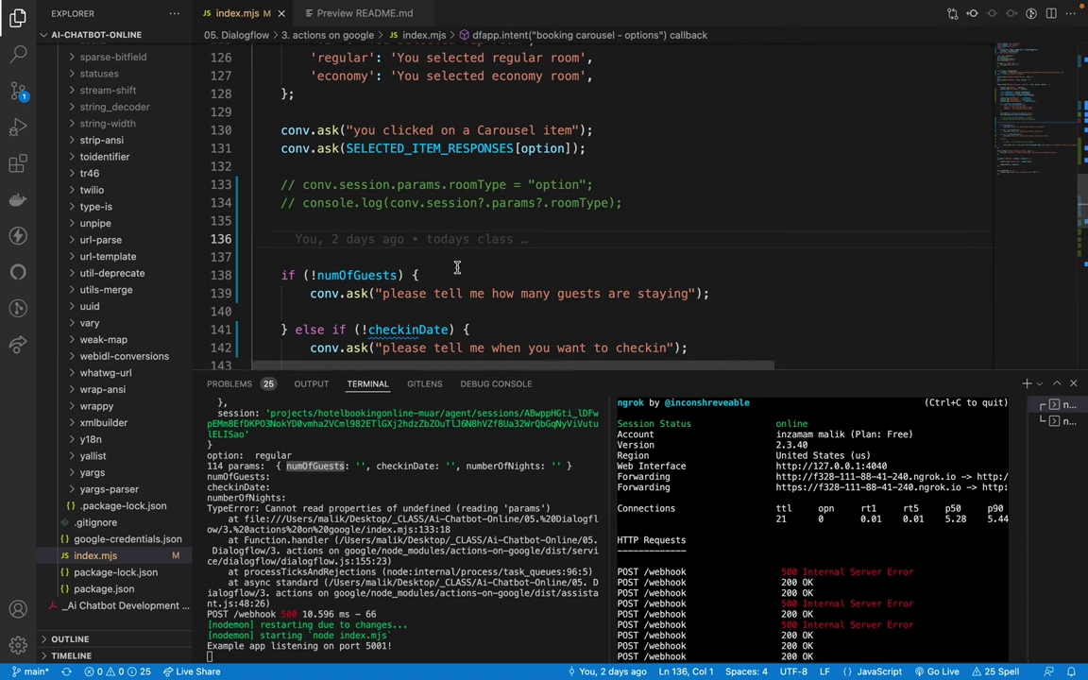
scroll(373, 224, down, 4)
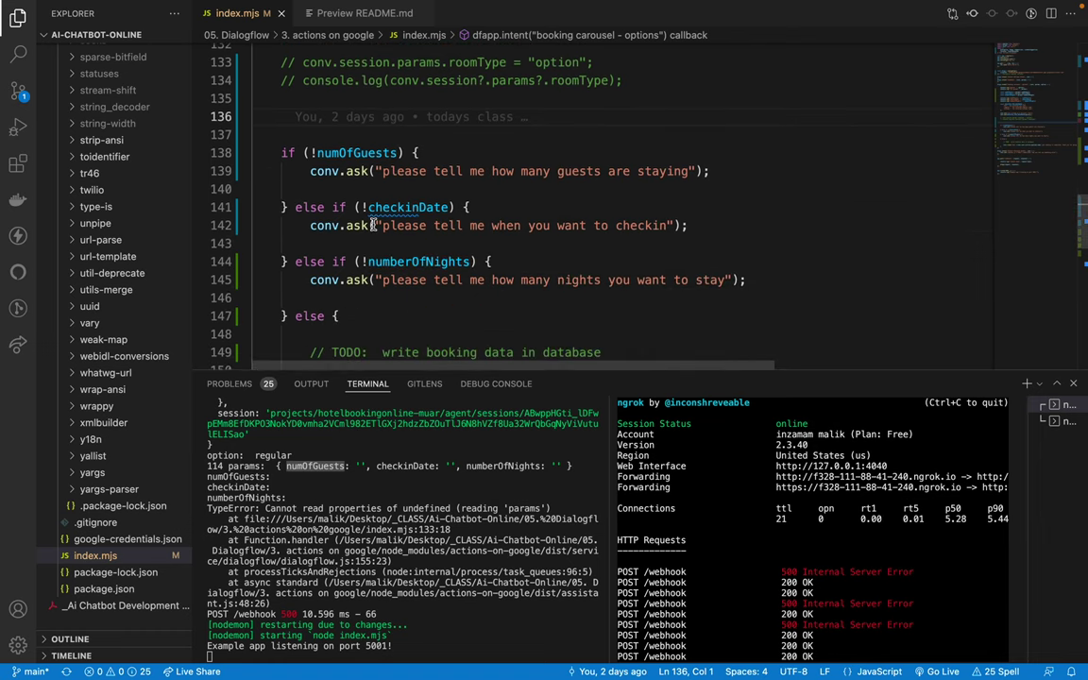
scroll(373, 224, down, 1)
scroll(373, 224, down, 2)
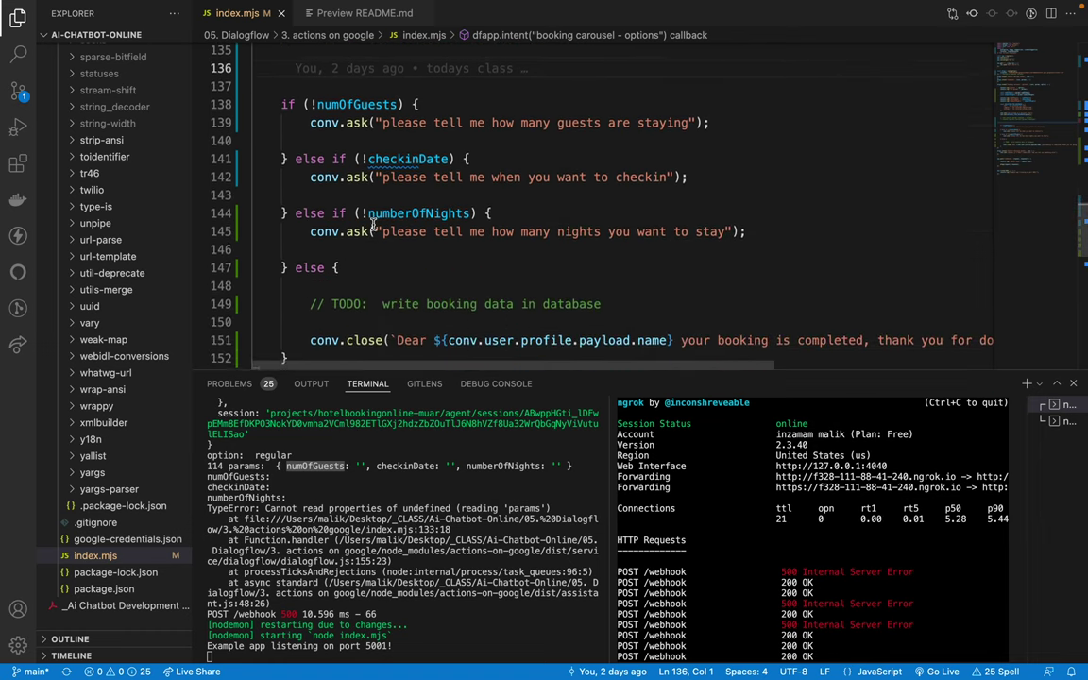
mouse_move(396, 165)
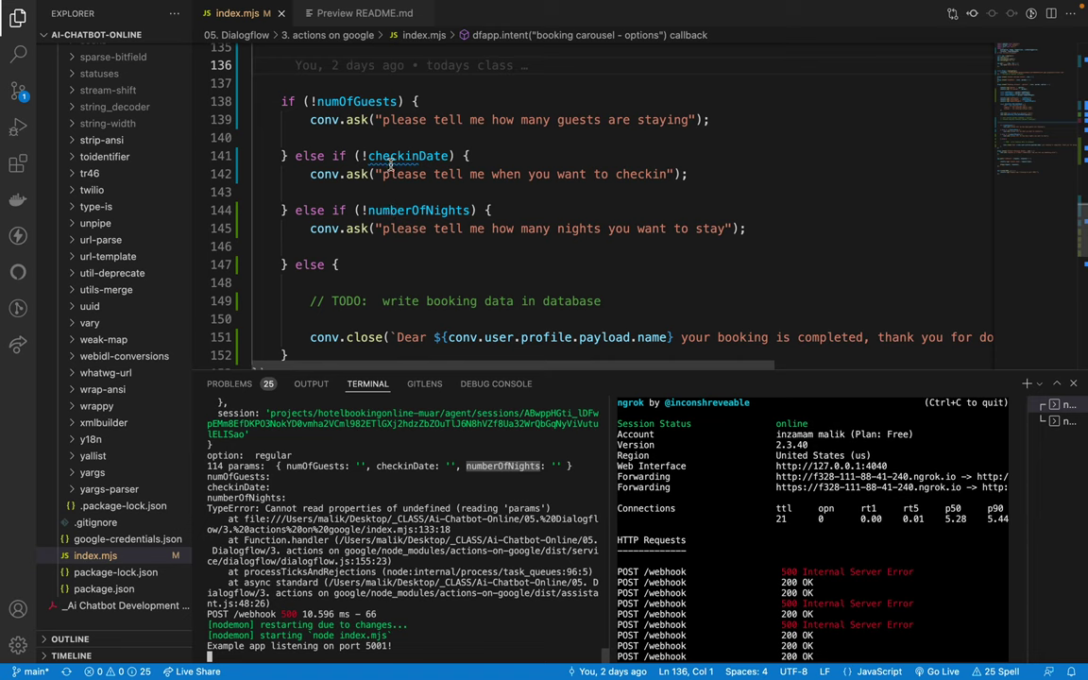
double_click(391, 159)
Step: Remove an extra blank line and copy conv.session.params from line 133
scroll(391, 162, up, 4)
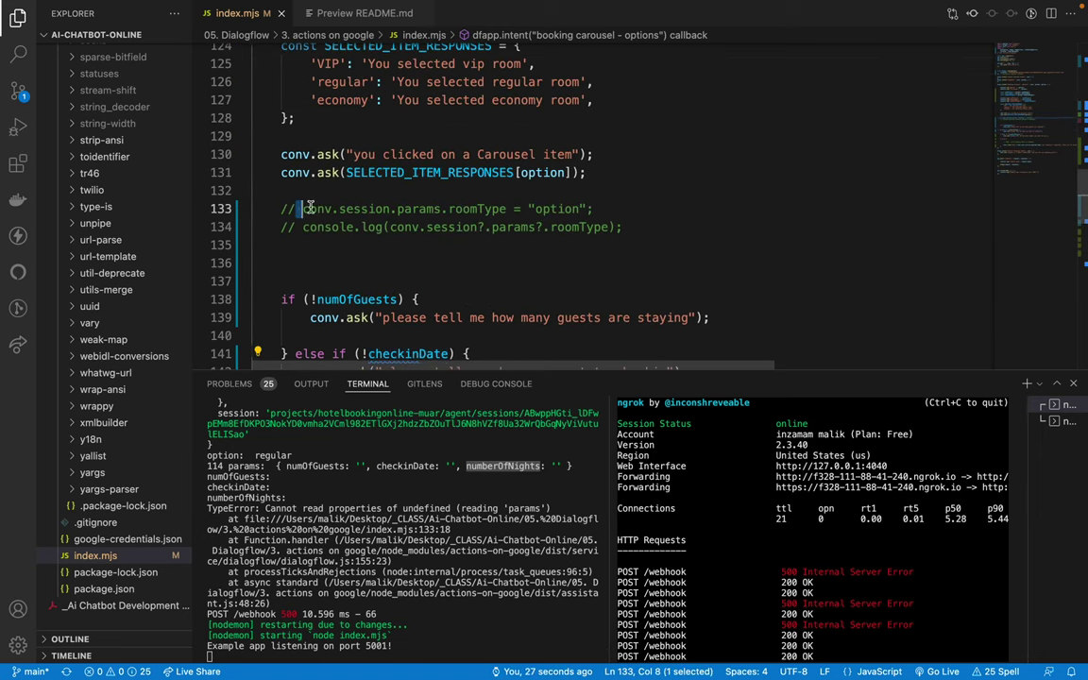
drag(299, 209, 359, 227)
click(349, 283)
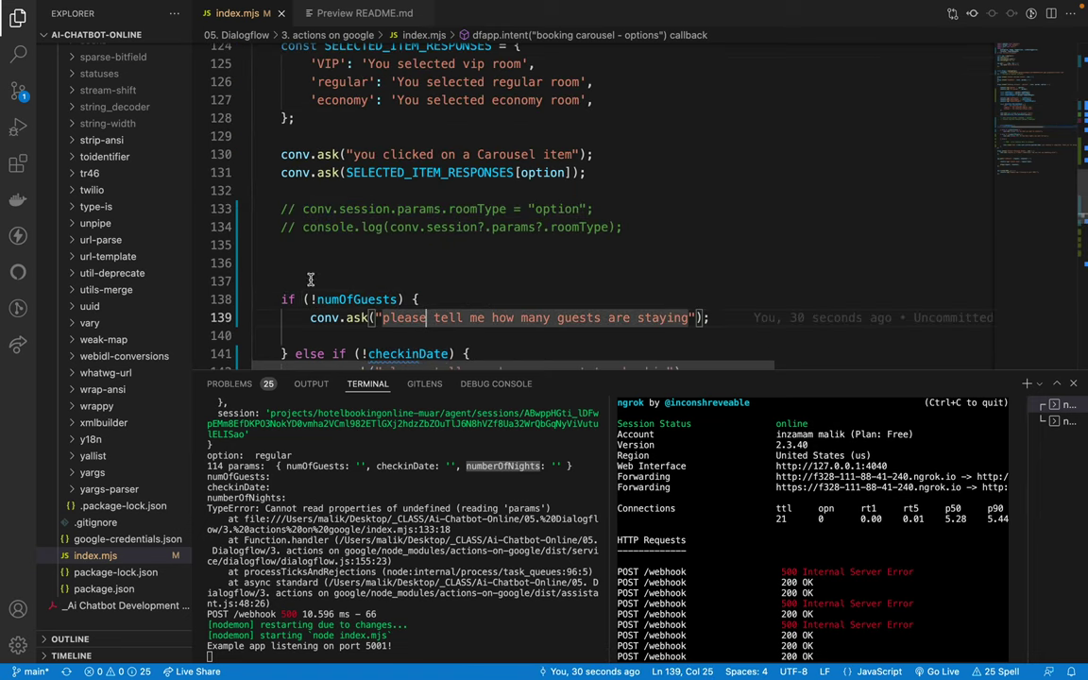
key(BackSpace)
key(BackSpace)
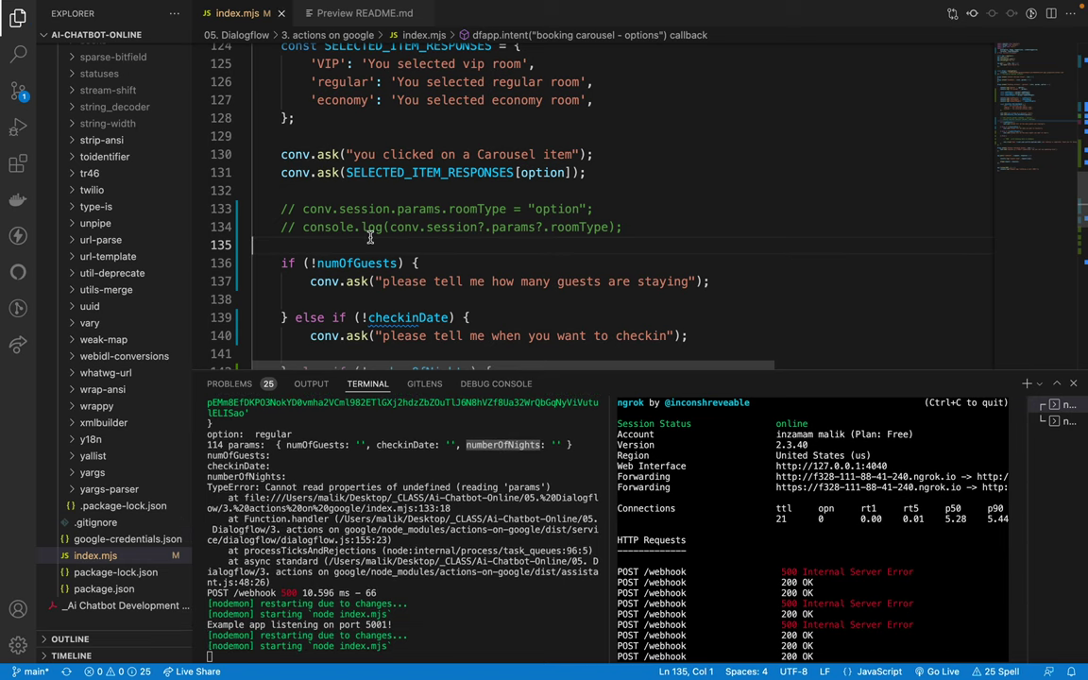
scroll(355, 224, up, 2)
scroll(355, 223, up, 1)
scroll(351, 223, down, 2)
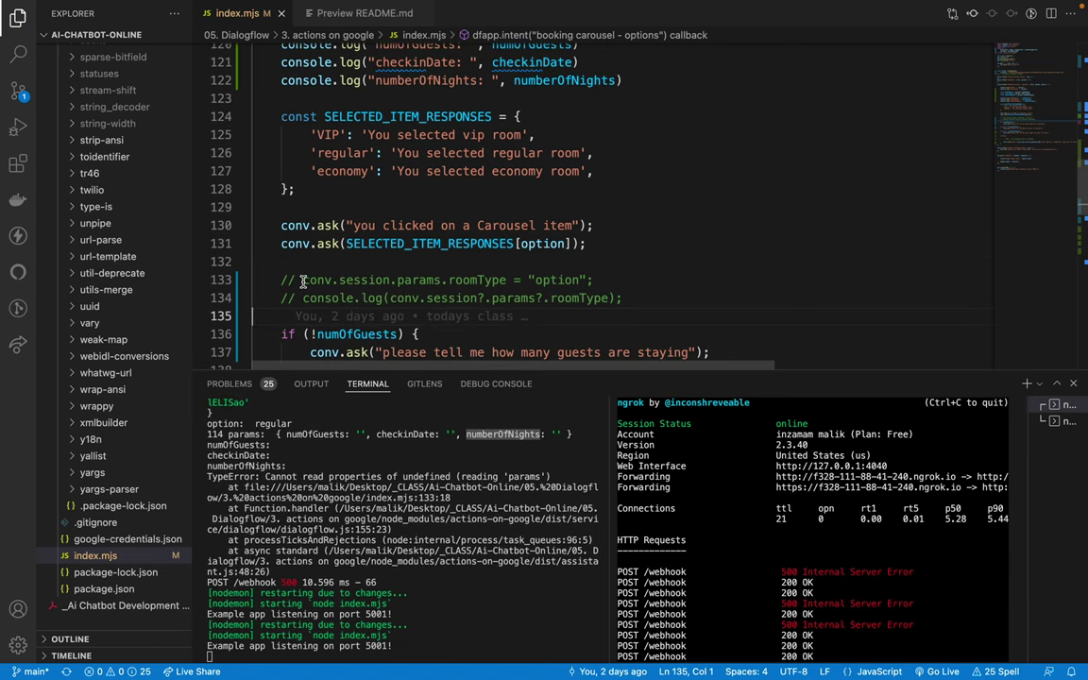
drag(302, 281, 441, 281)
key(super+c)
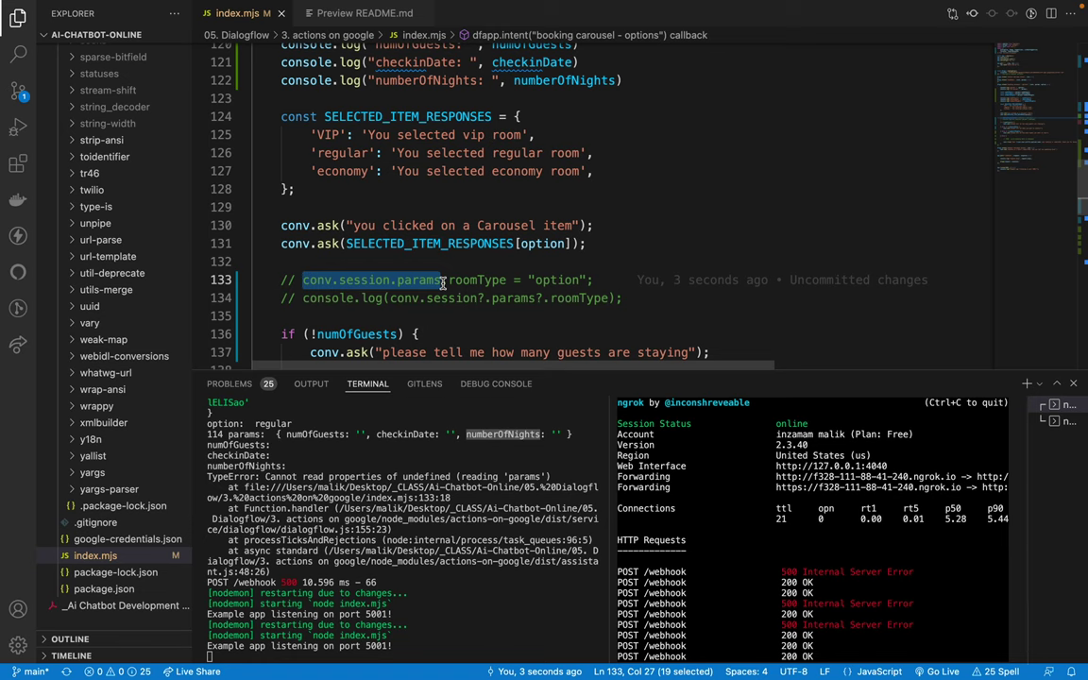
scroll(449, 246, up, 5)
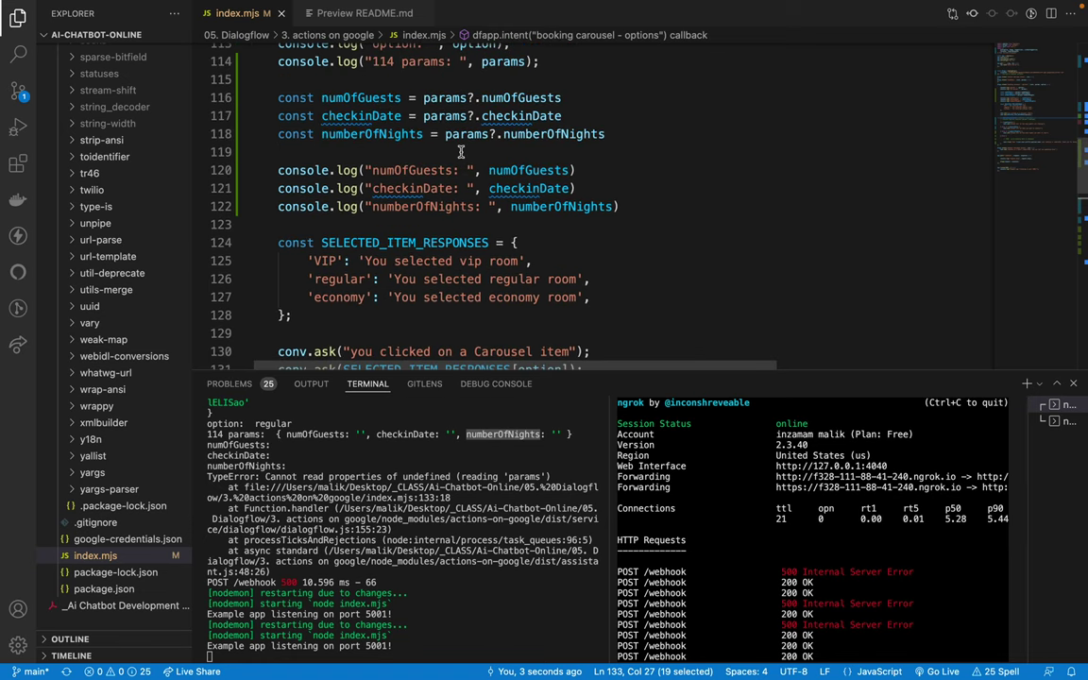
Step: Duplicate line 114 as a '115 session params' log of conv.session.params and save
click(550, 140)
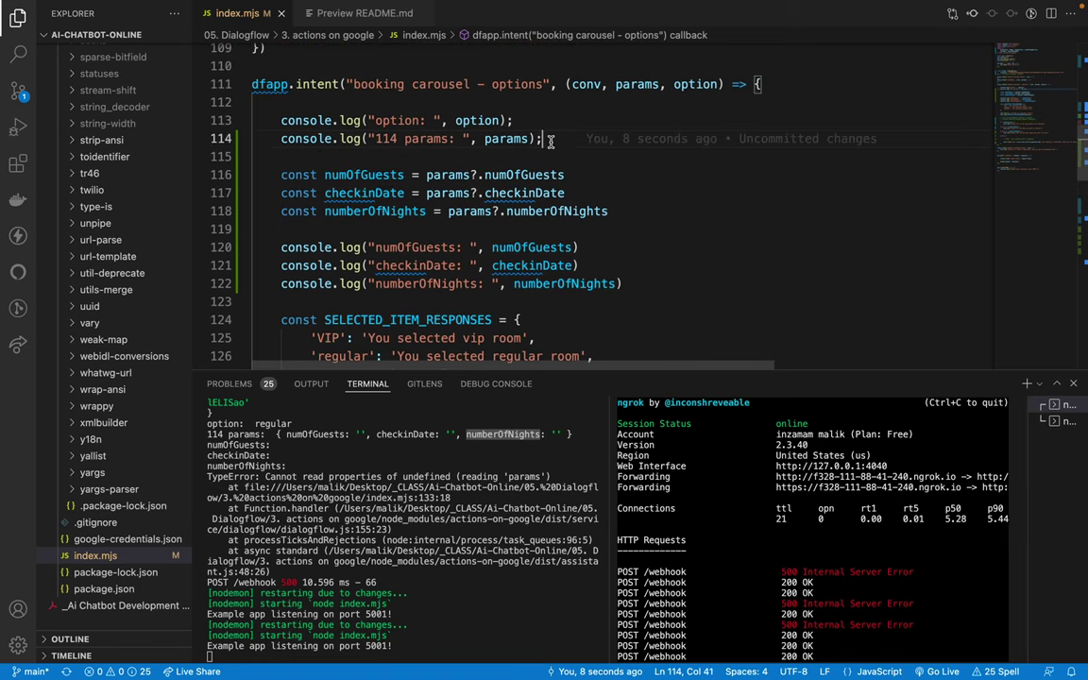
key(shift+alt+Down)
double_click(493, 157)
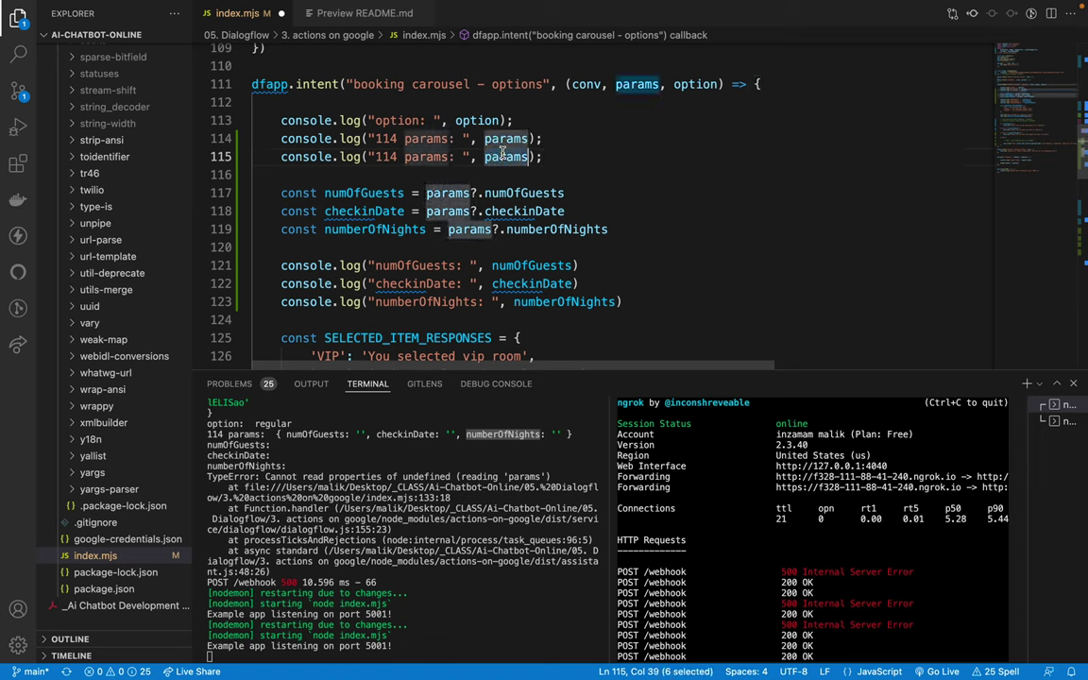
key(super+v)
double_click(391, 158)
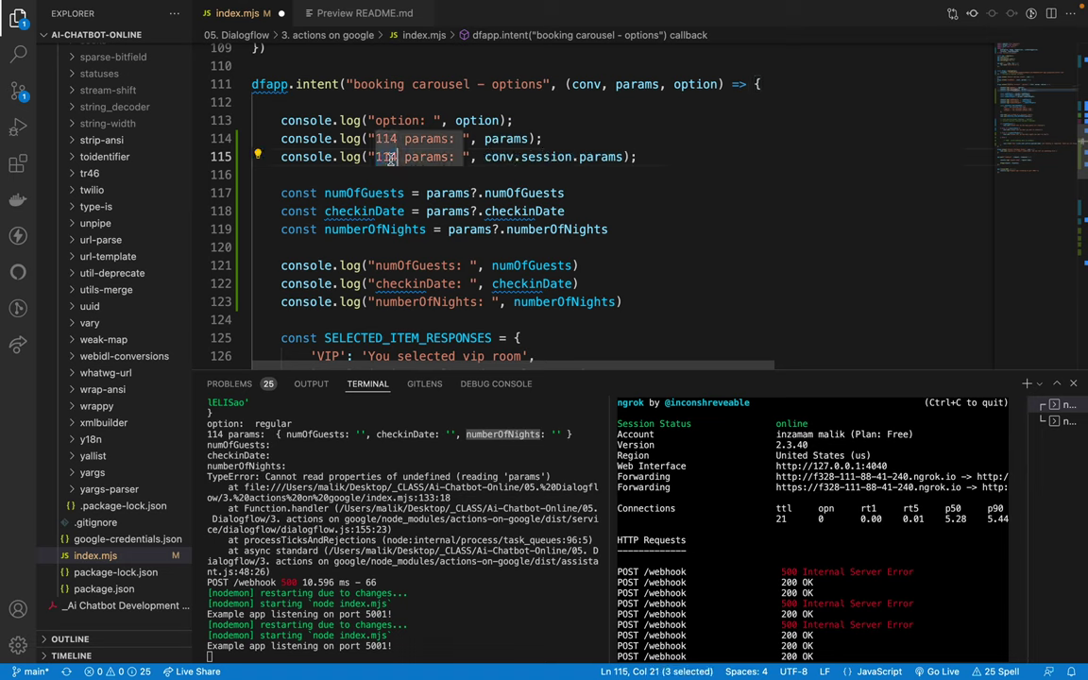
text(115 session)
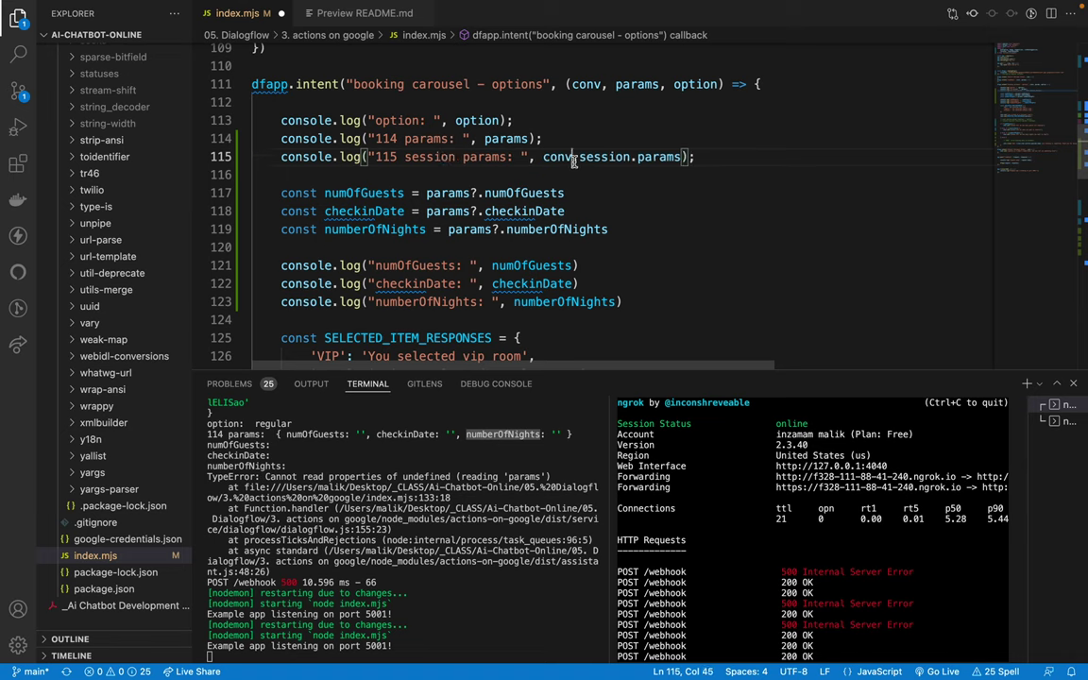
key(Up)
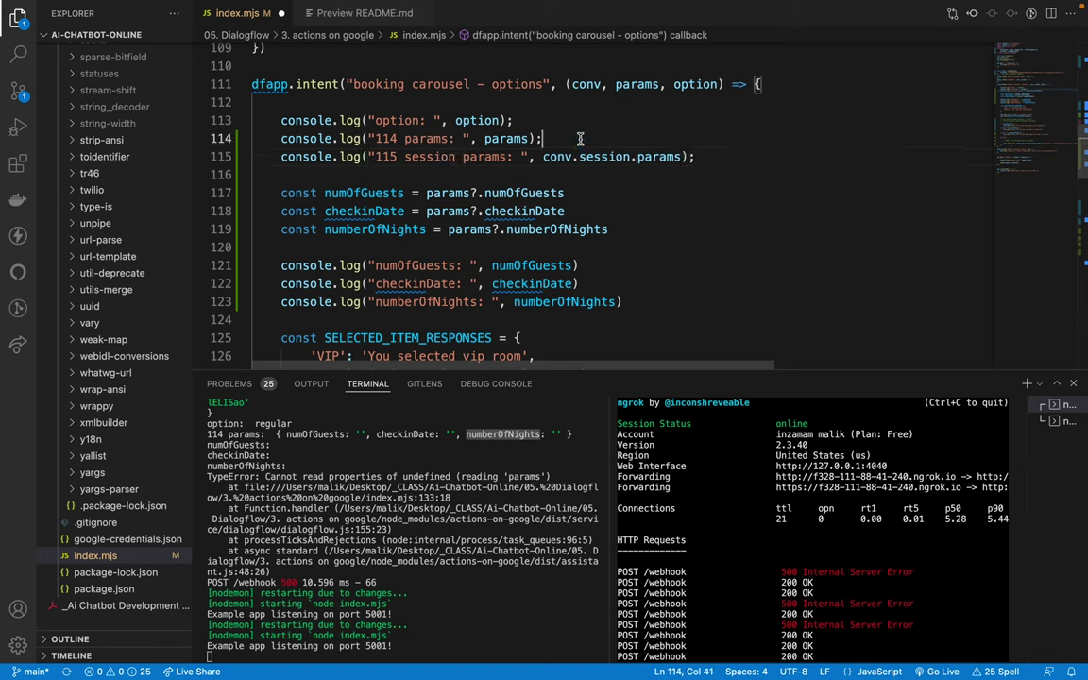
key(ctrl+s)
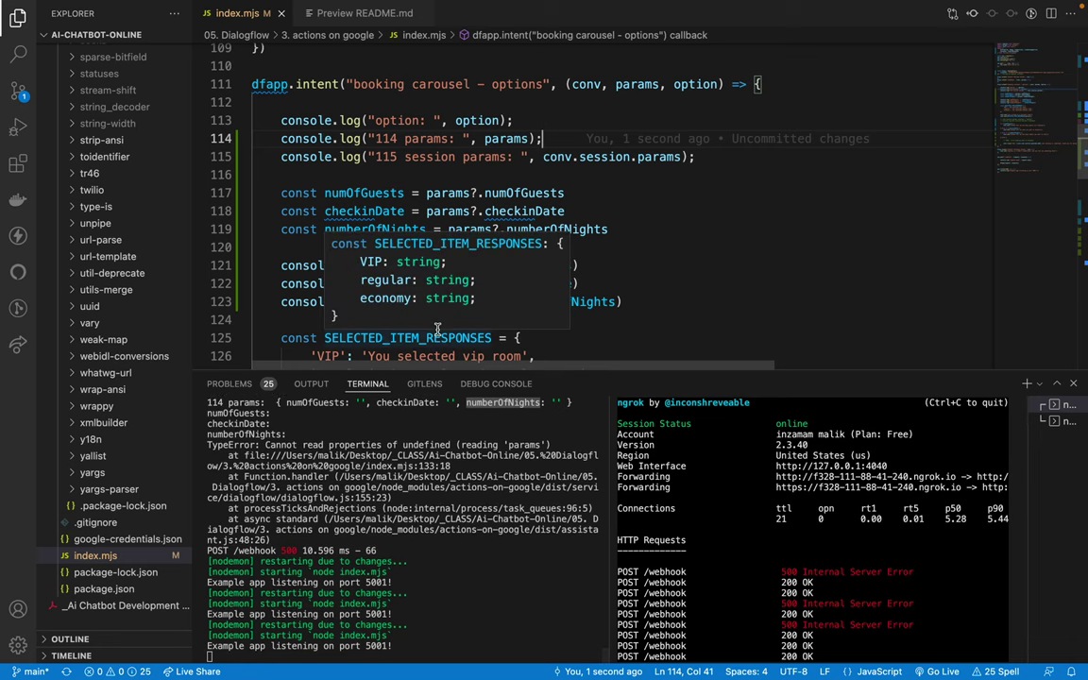
key(ctrl+Left)
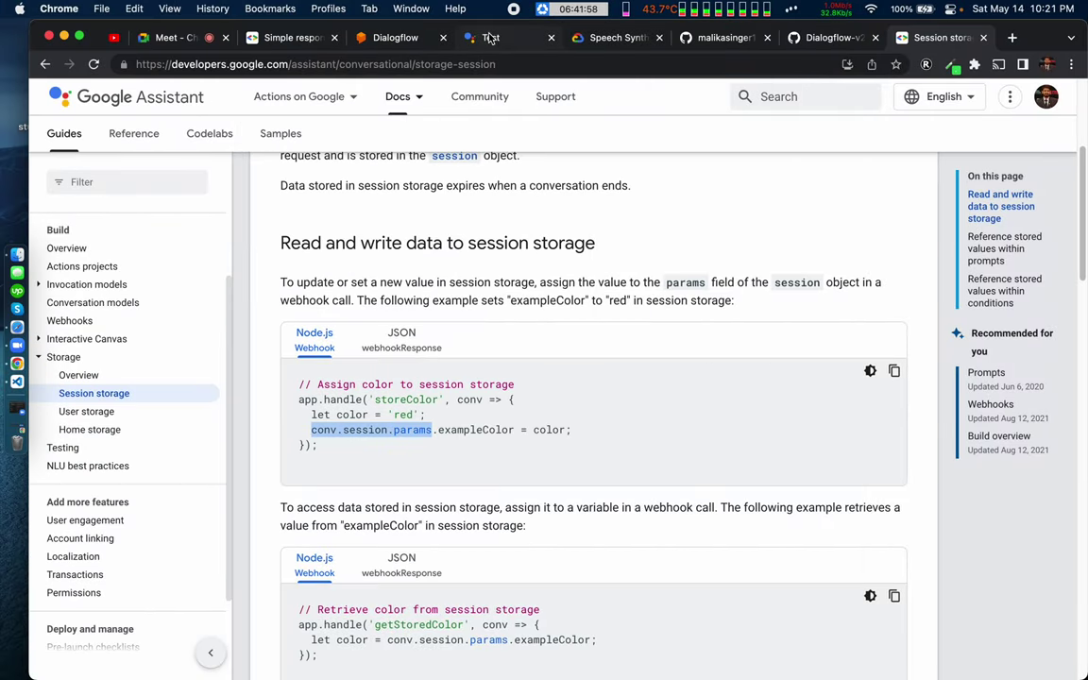
Step: Restart the Actions Console test conversation, send 'book' and choose Regular Room
click(490, 38)
click(88, 216)
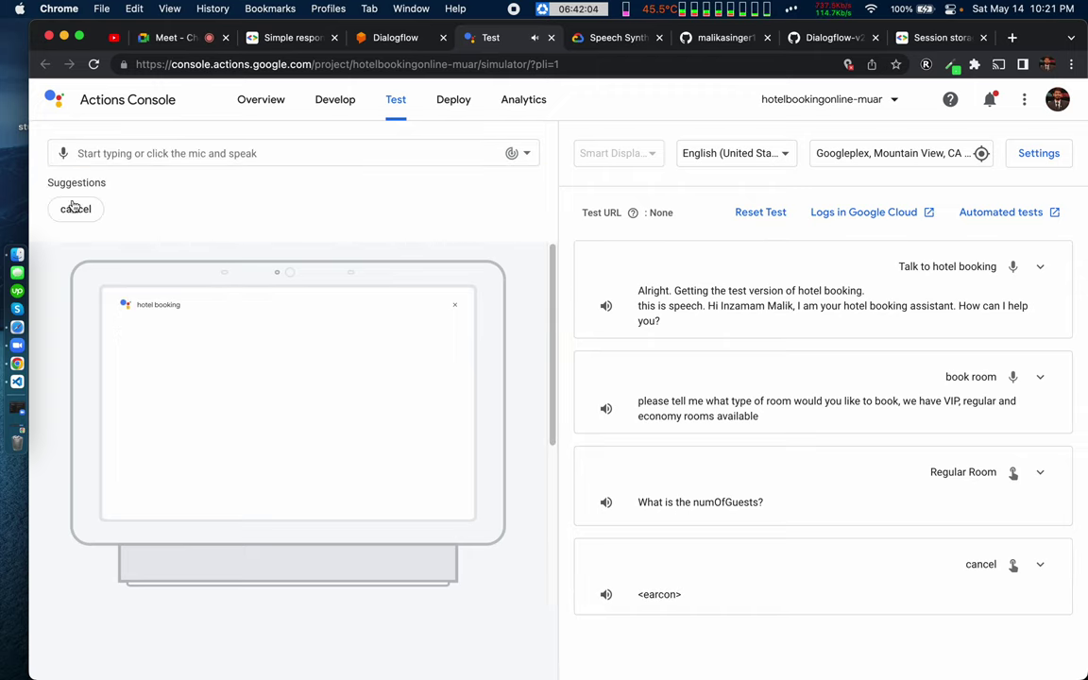
click(83, 209)
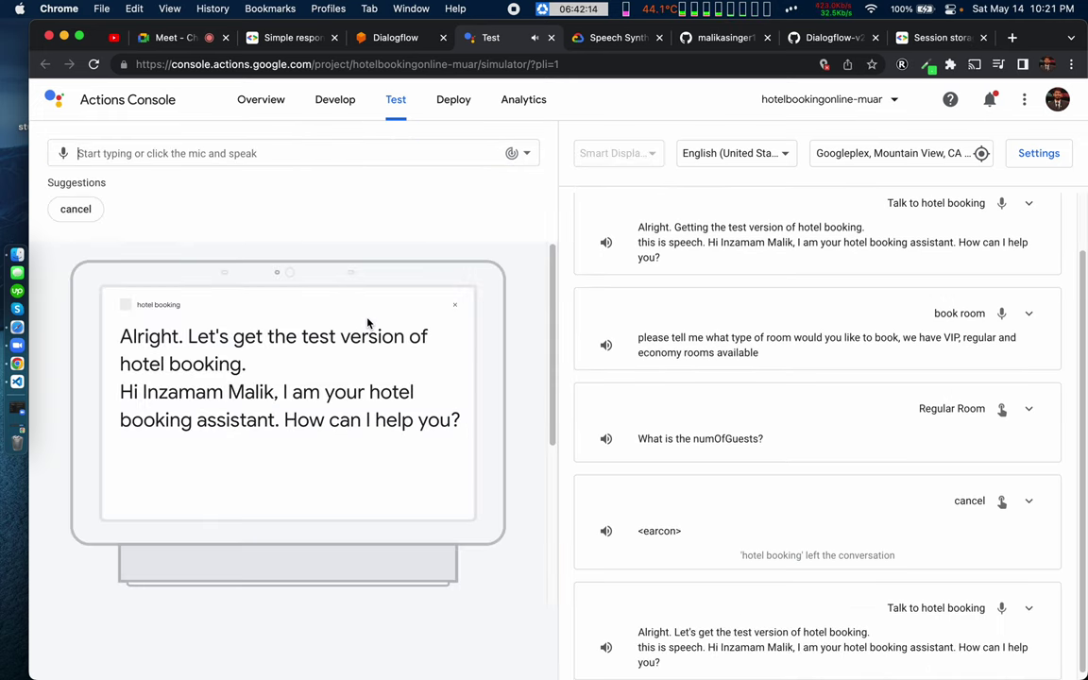
click(199, 152)
text(book room)
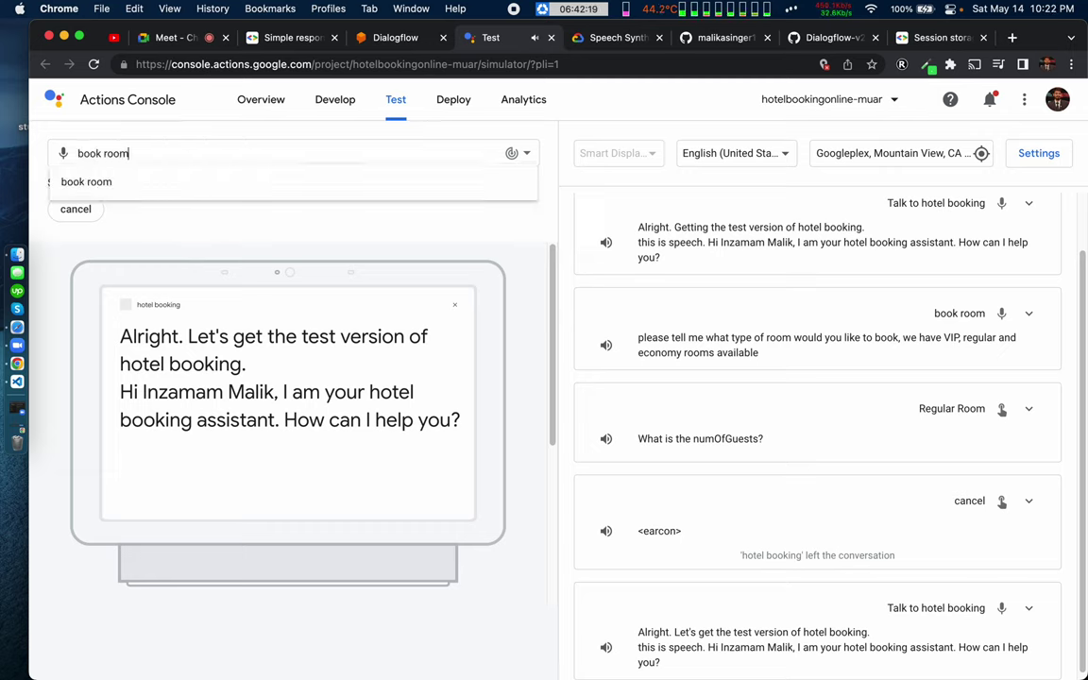
key(Return)
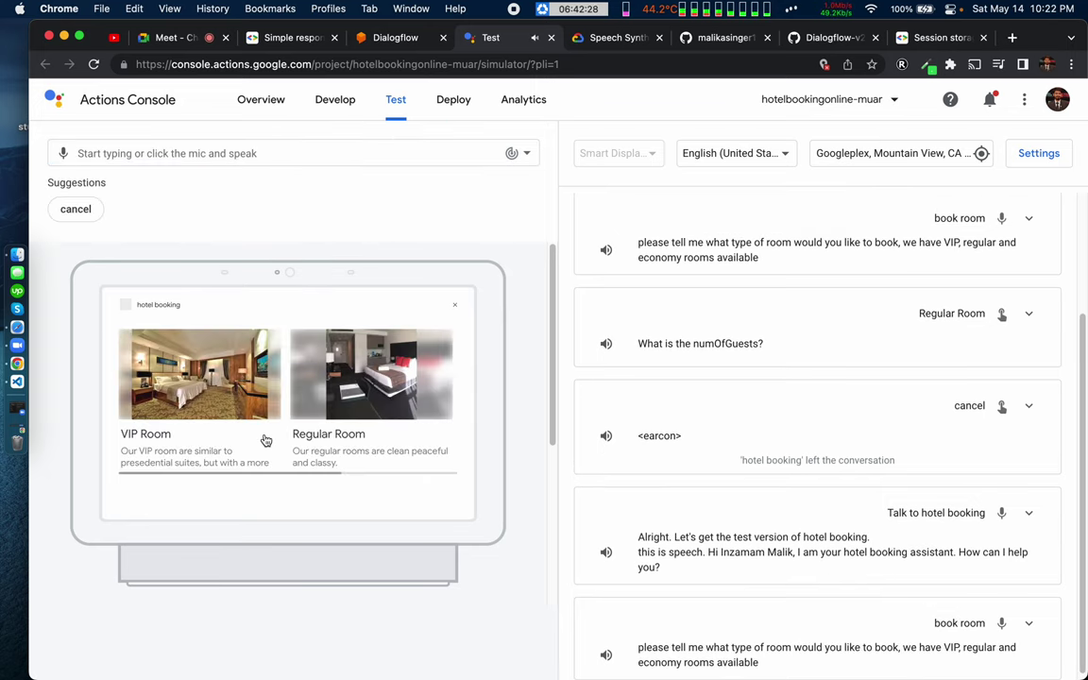
click(378, 385)
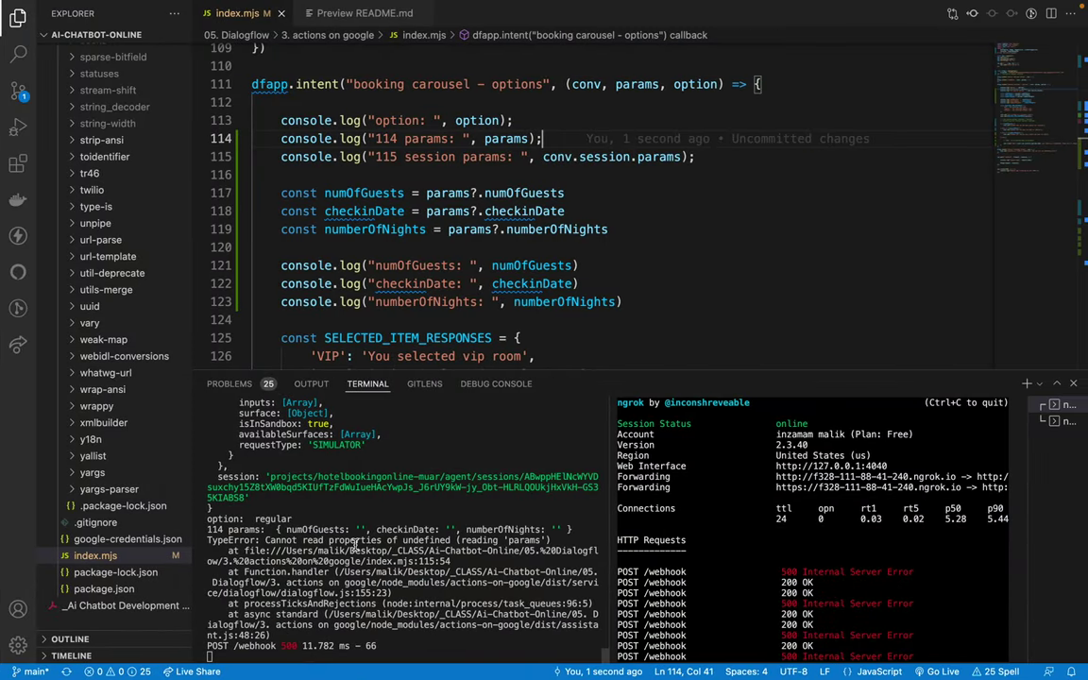
Step: After reading the TypeError, comment out the line 115 session params log and save
triple_click(355, 542)
double_click(347, 539)
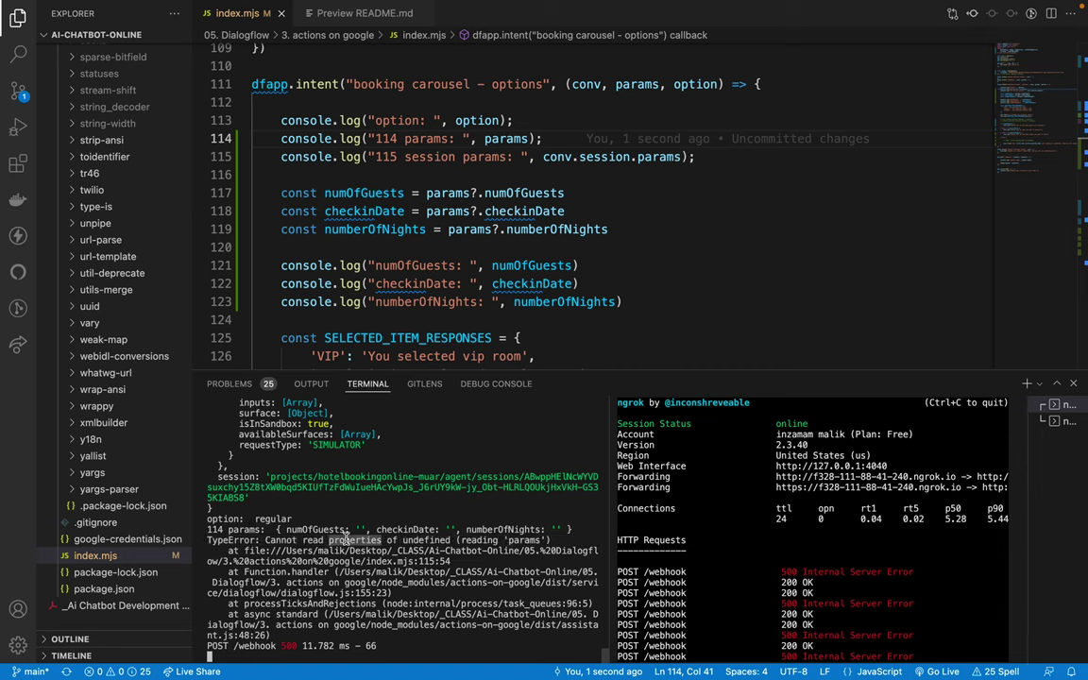
click(511, 157)
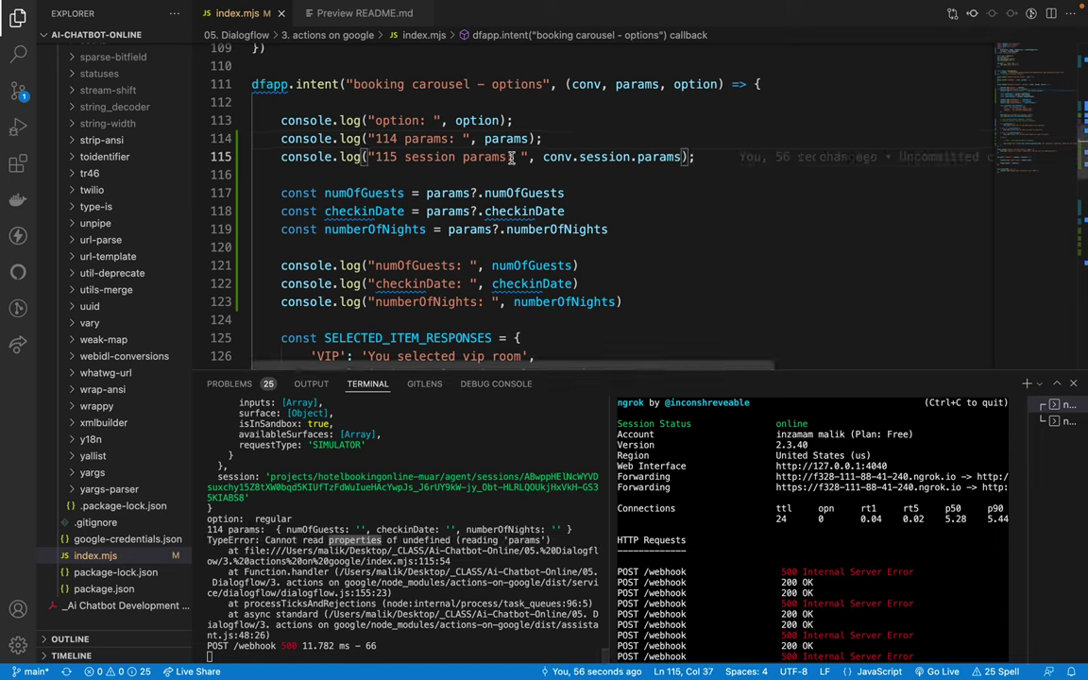
key(super+slash)
key(super+s)
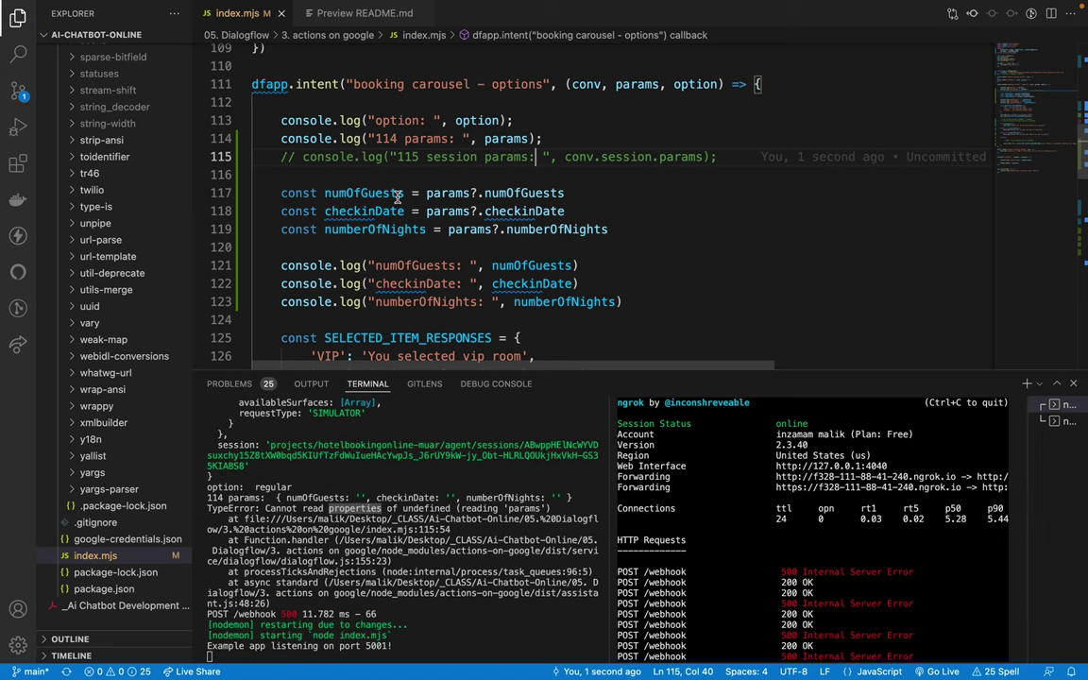
key(ctrl+Left)
click(211, 154)
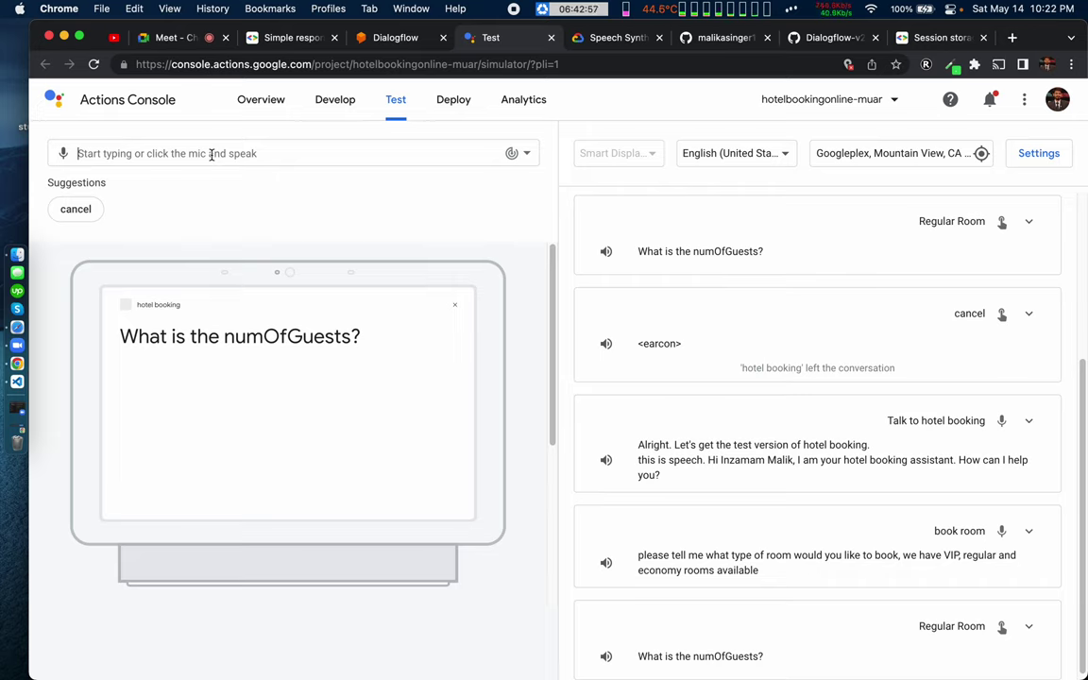
Step: Send 'book room' in the simulator and pick the Regular Room carousel card
text(book r)
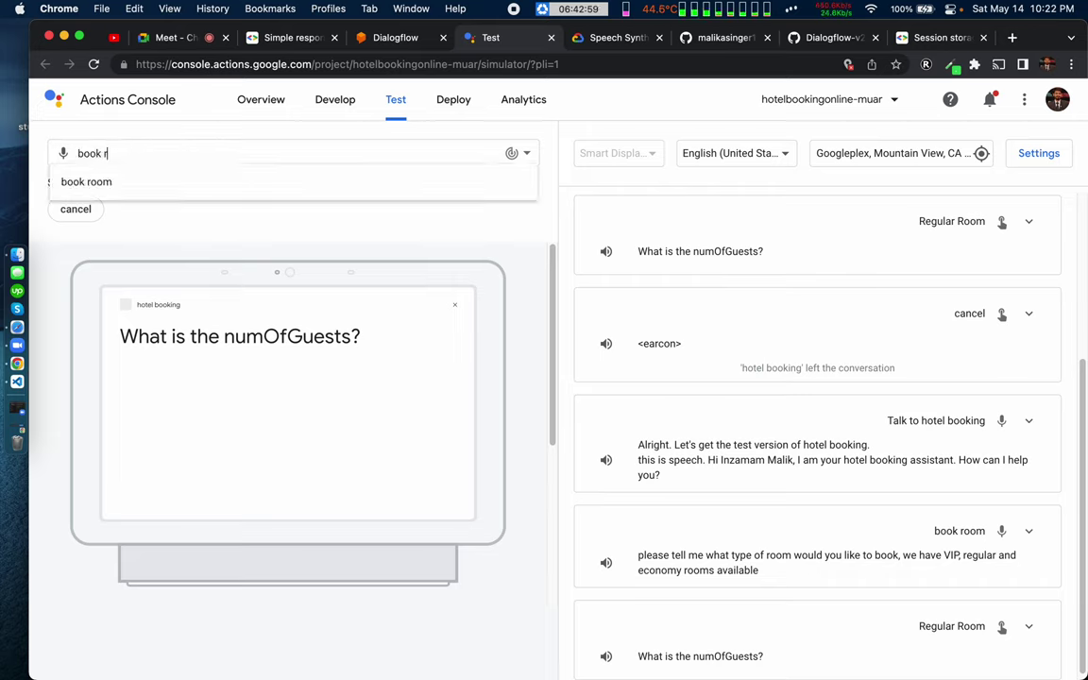
text(oom)
key(Return)
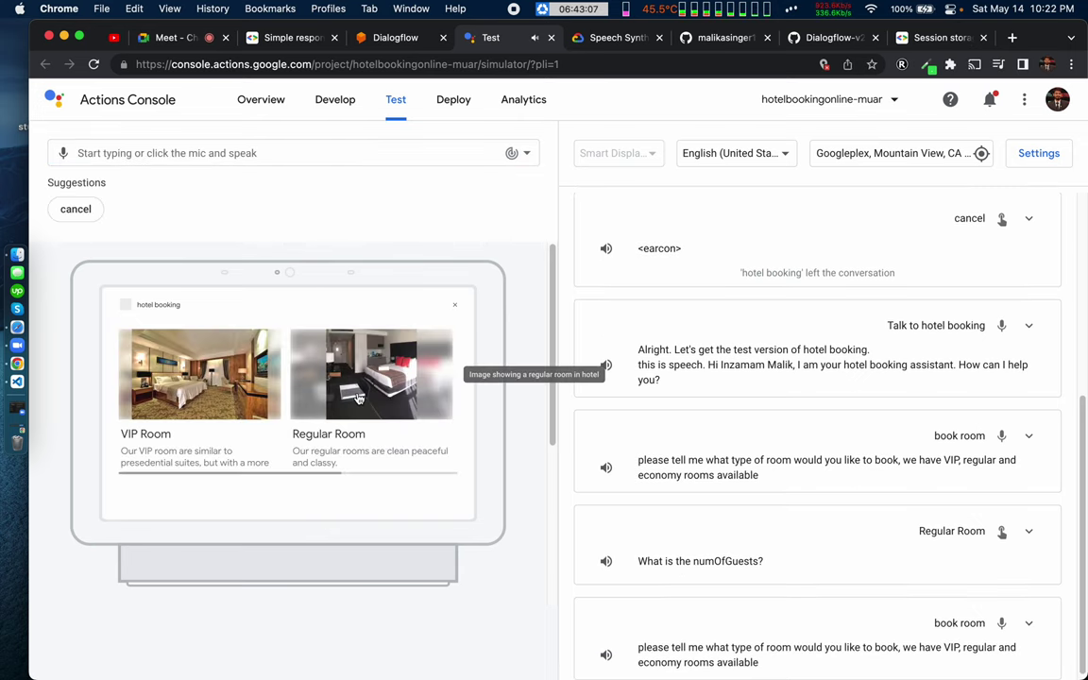
click(444, 370)
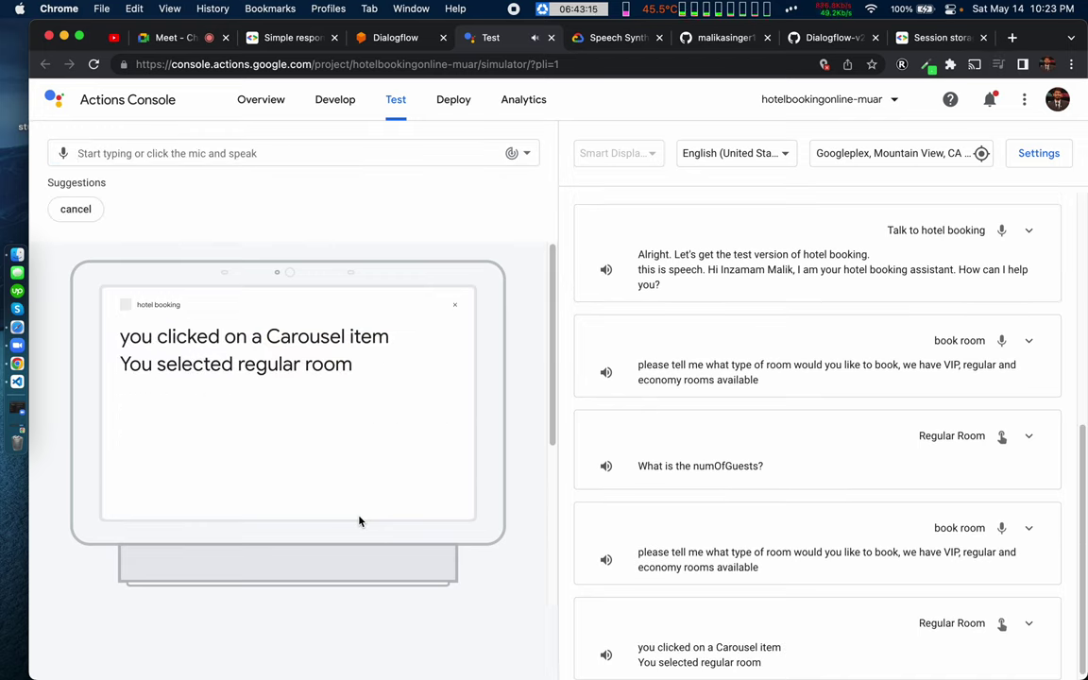
key(ctrl+Right)
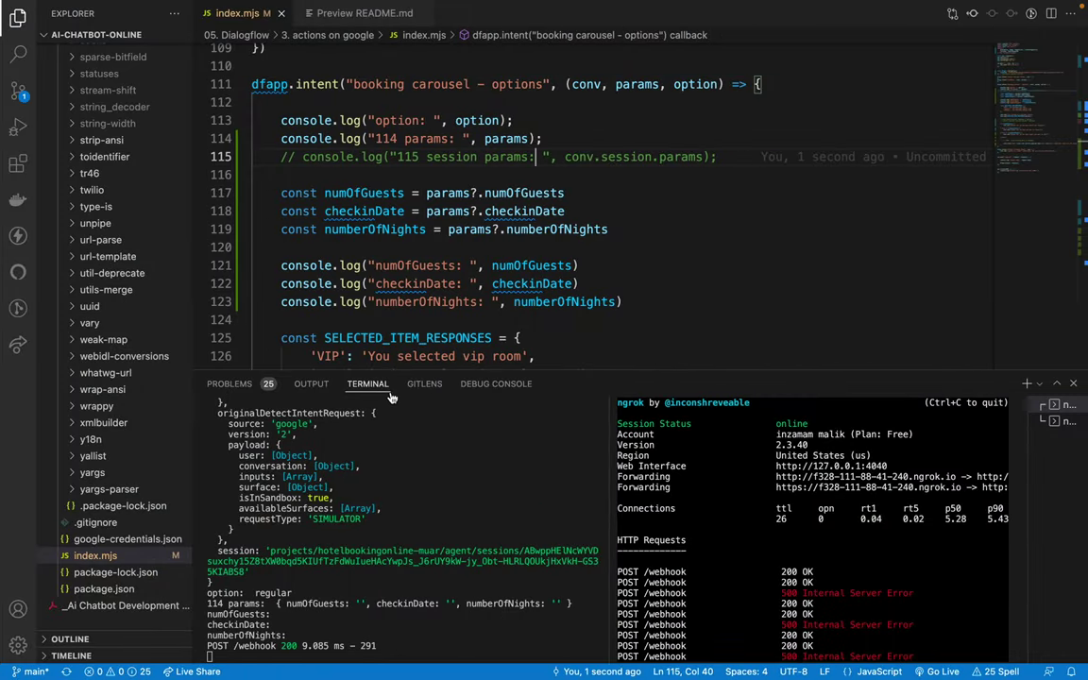
Step: Comment out the Carousel item and selected-room conv.ask replies on lines 131–132
scroll(390, 219, down, 5)
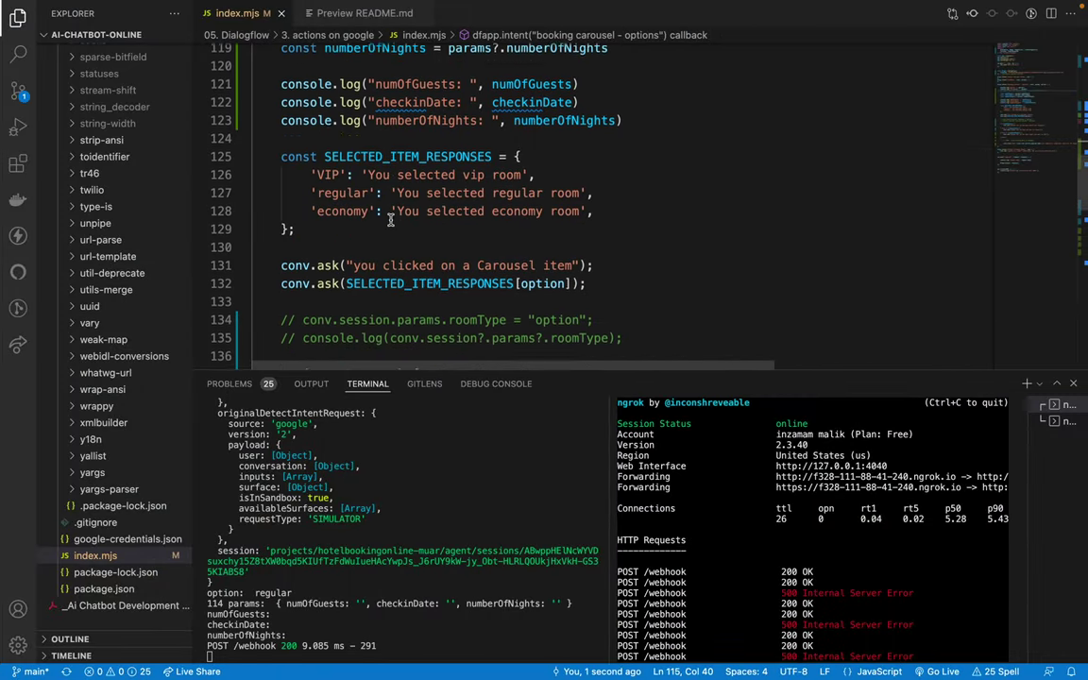
scroll(390, 220, down, 3)
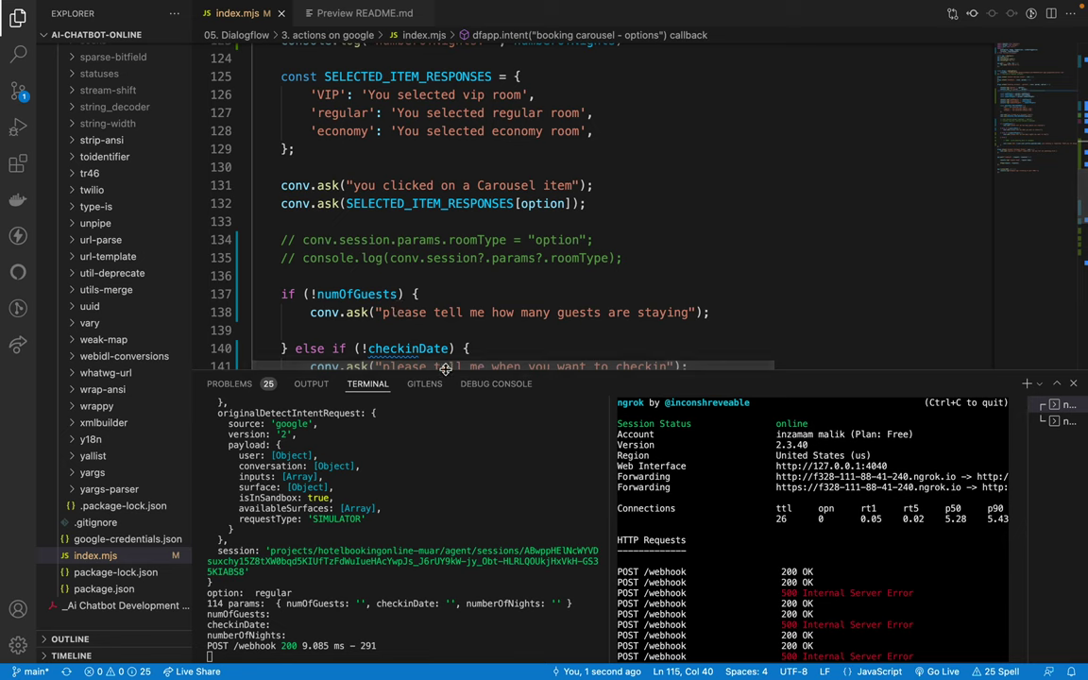
drag(453, 374, 453, 521)
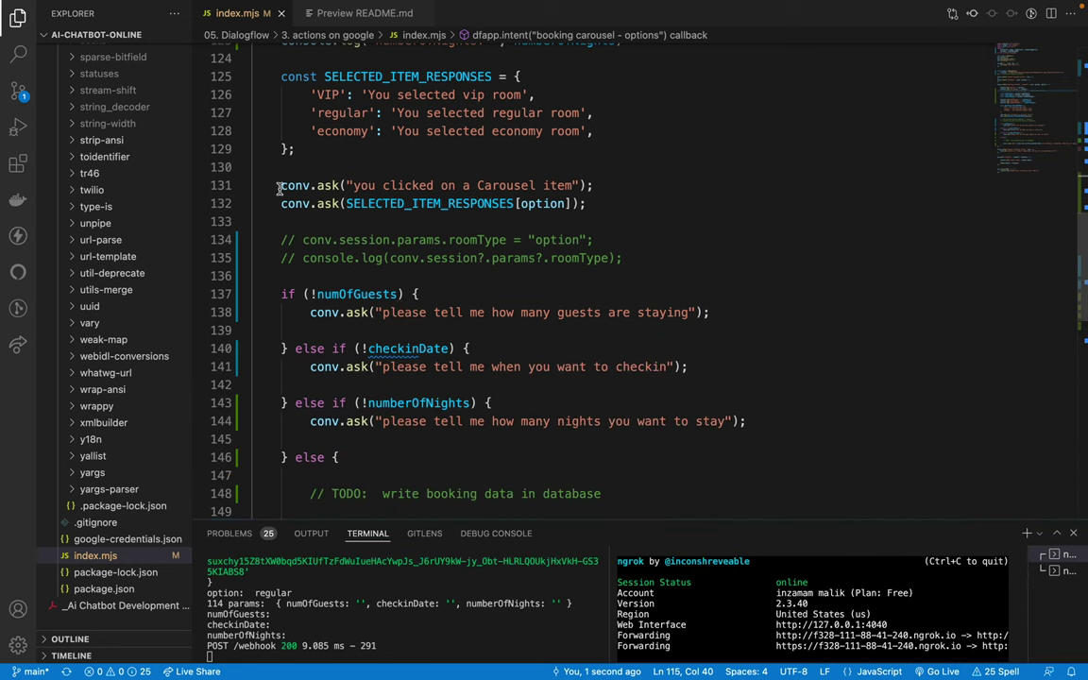
drag(280, 187, 605, 187)
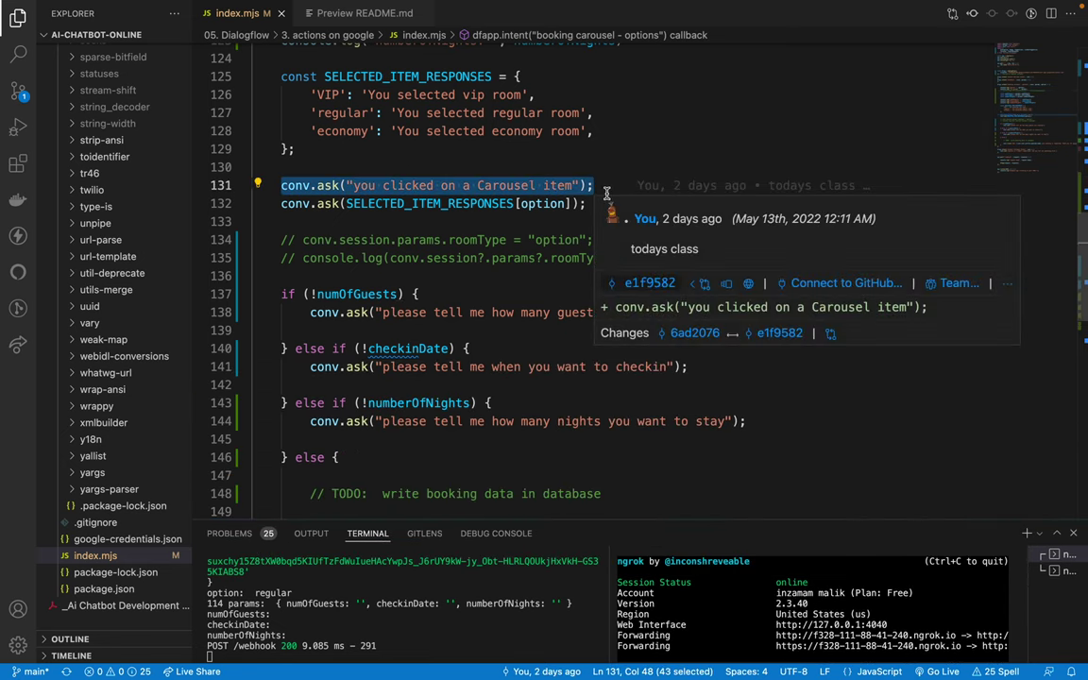
triple_click(325, 205)
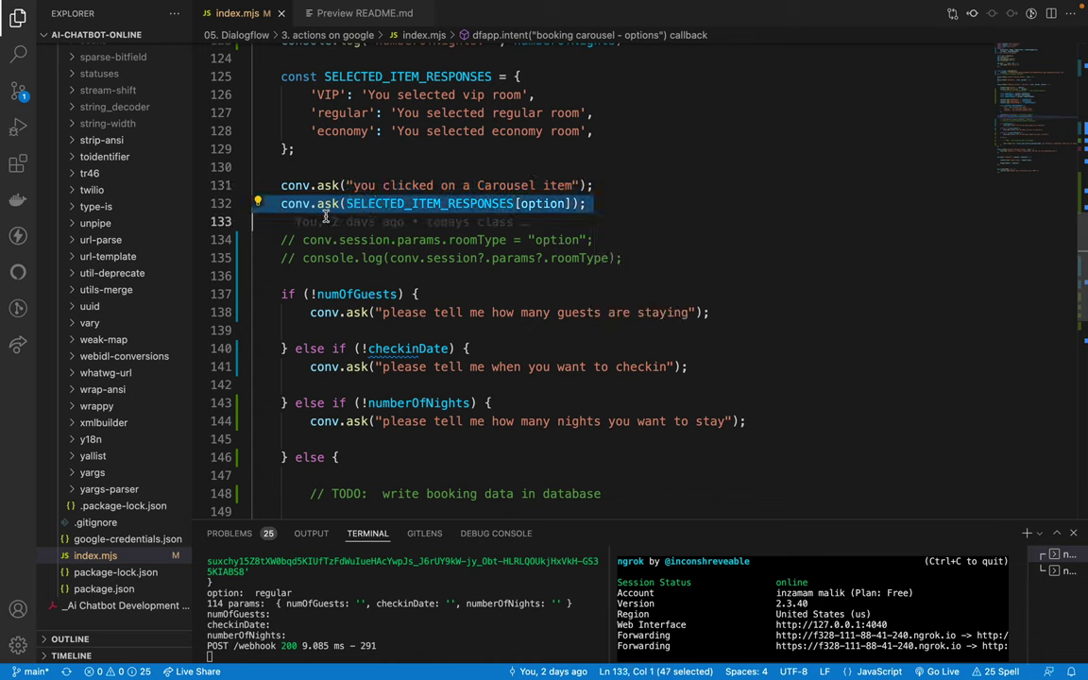
drag(281, 294, 370, 312)
click(313, 315)
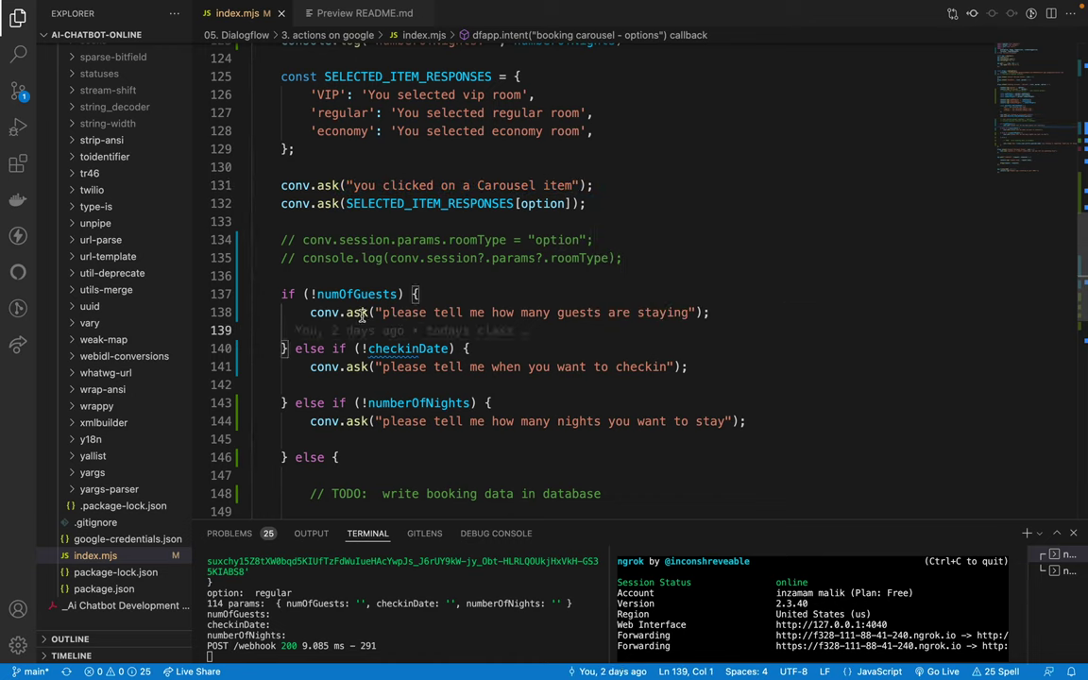
drag(274, 186, 302, 203)
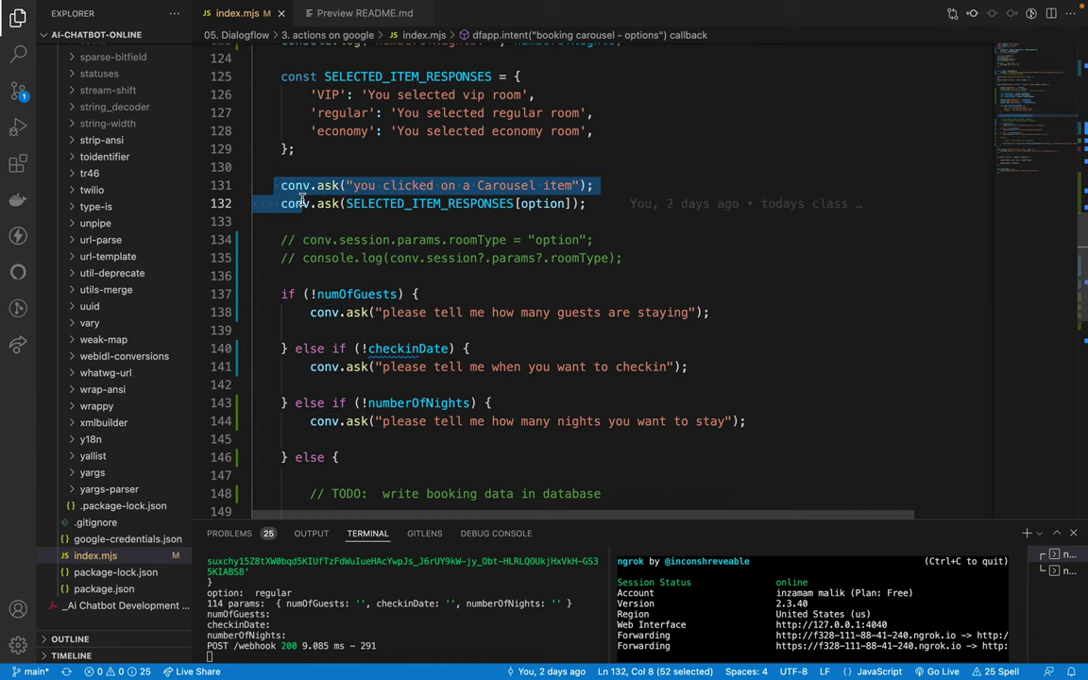
key(super+slash)
Step: Review the numOfGuests check and touch up the commented Carousel item line
drag(279, 294, 416, 331)
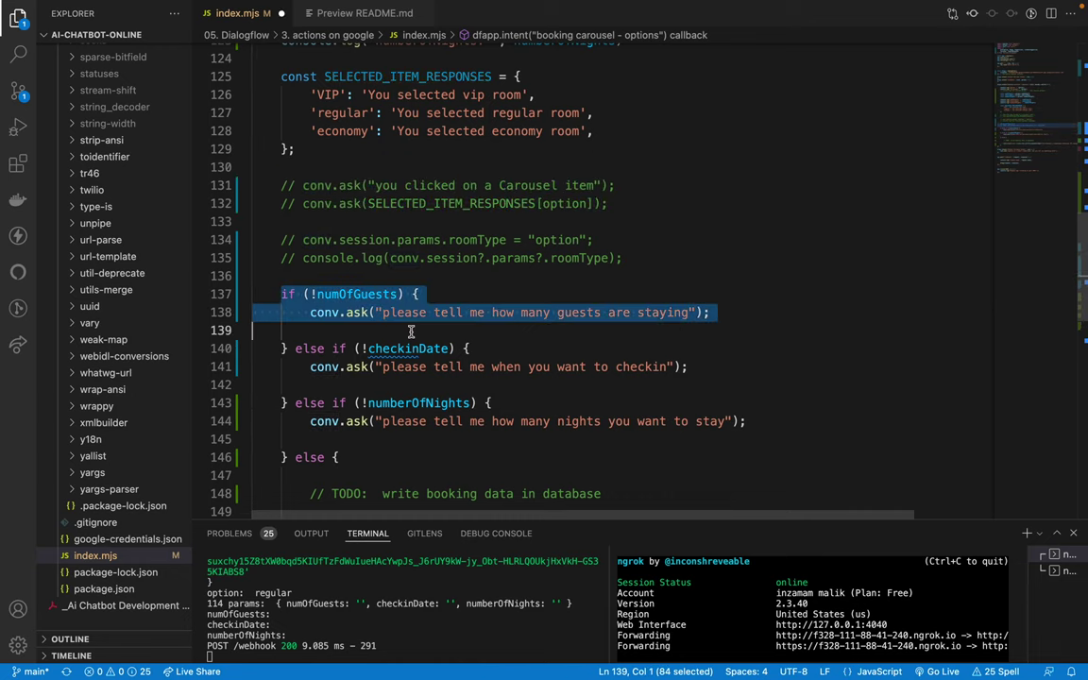
click(416, 333)
scroll(338, 342, down, 5)
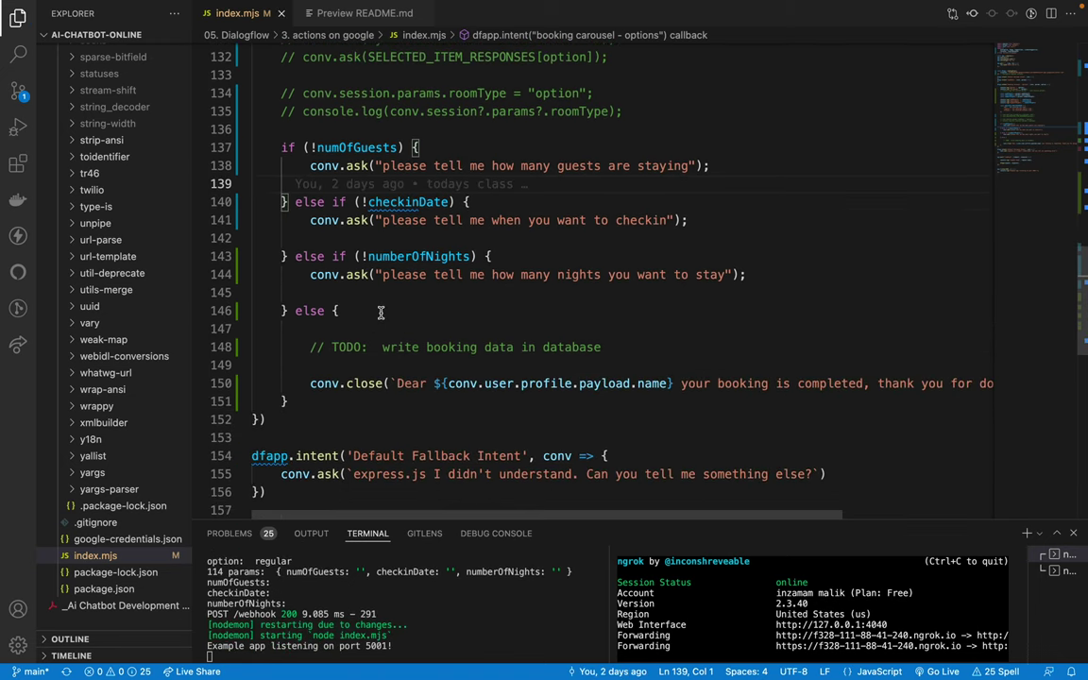
scroll(369, 253, up, 2)
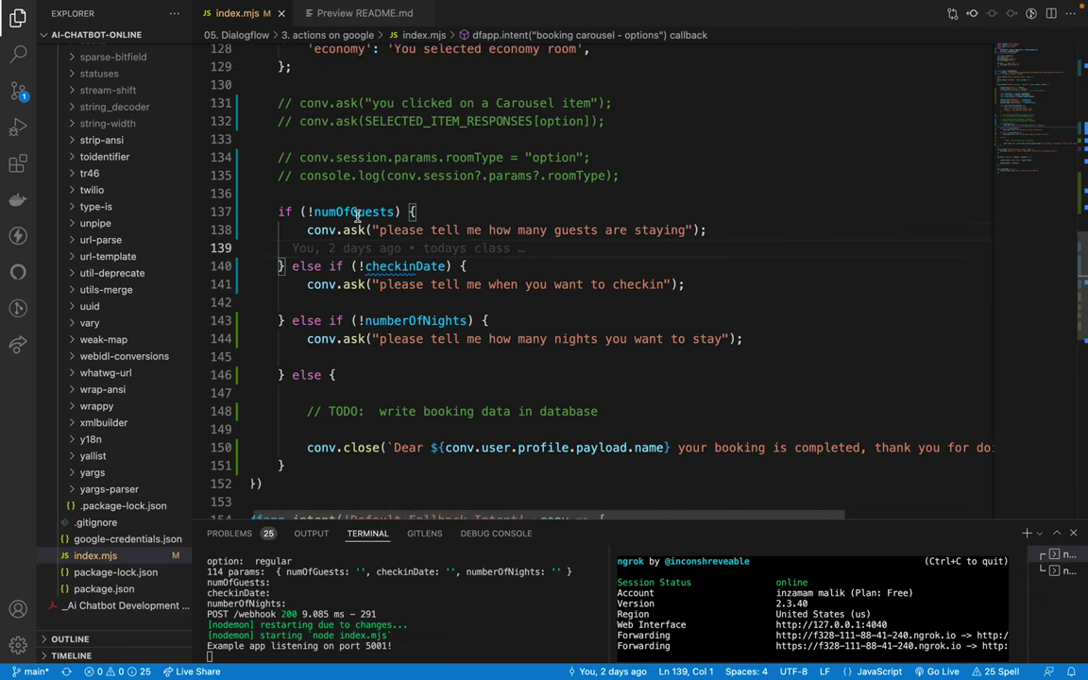
double_click(310, 157)
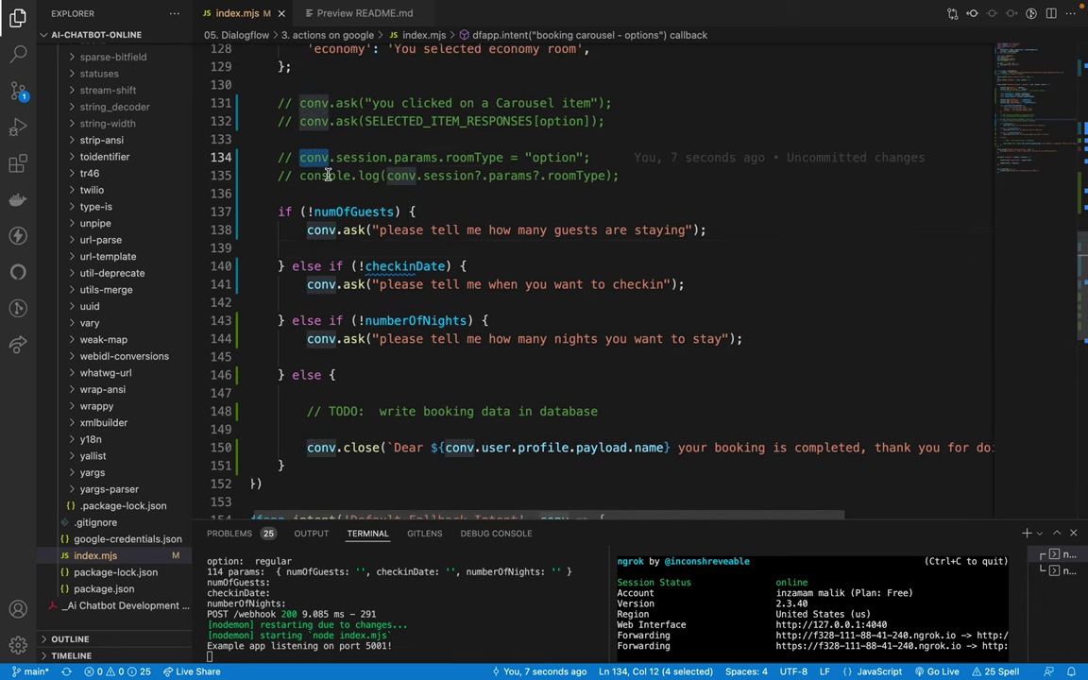
scroll(327, 176, up, 1)
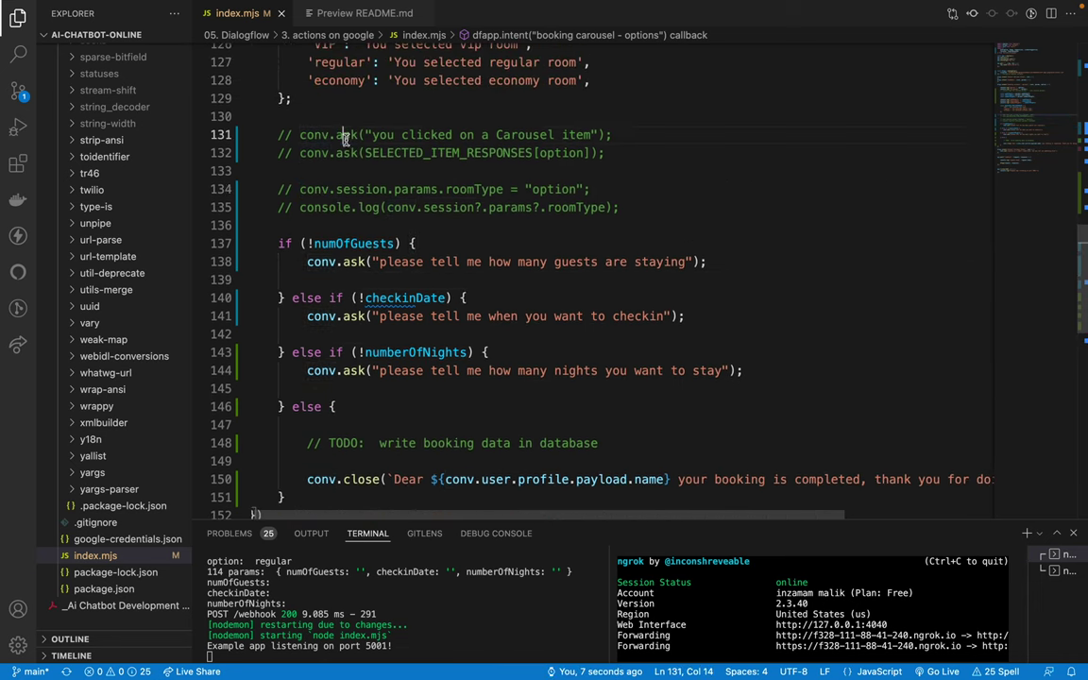
click(376, 135)
key(BackSpace)
text(y)
click(570, 135)
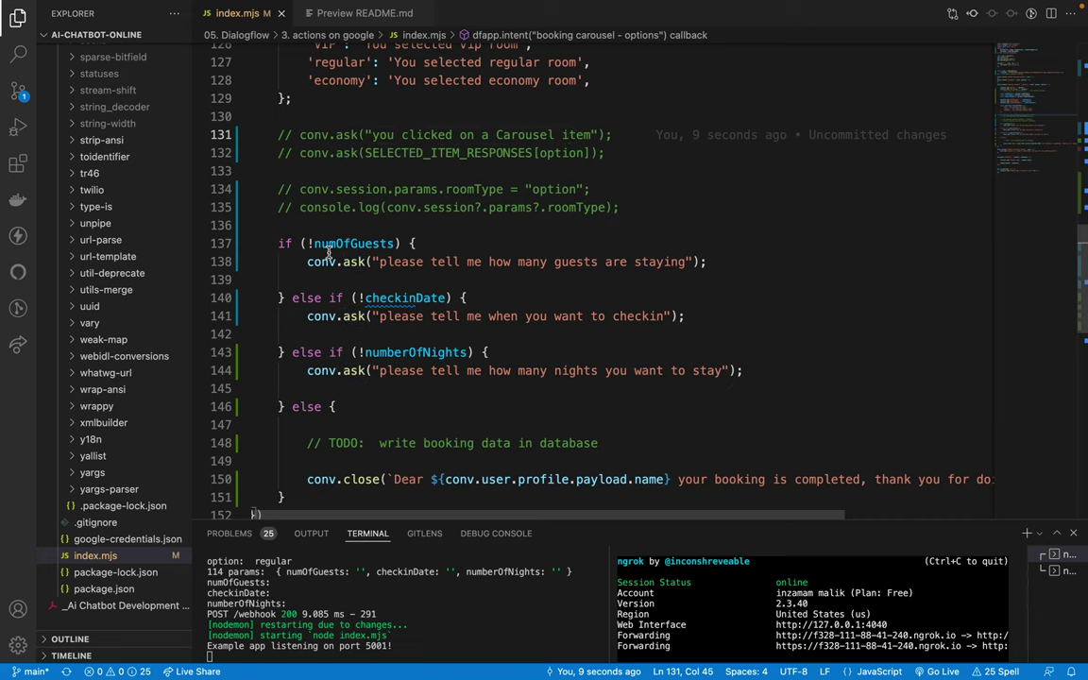
Step: Inspect the guests prompt on line 138 and glance at the simulator
double_click(349, 244)
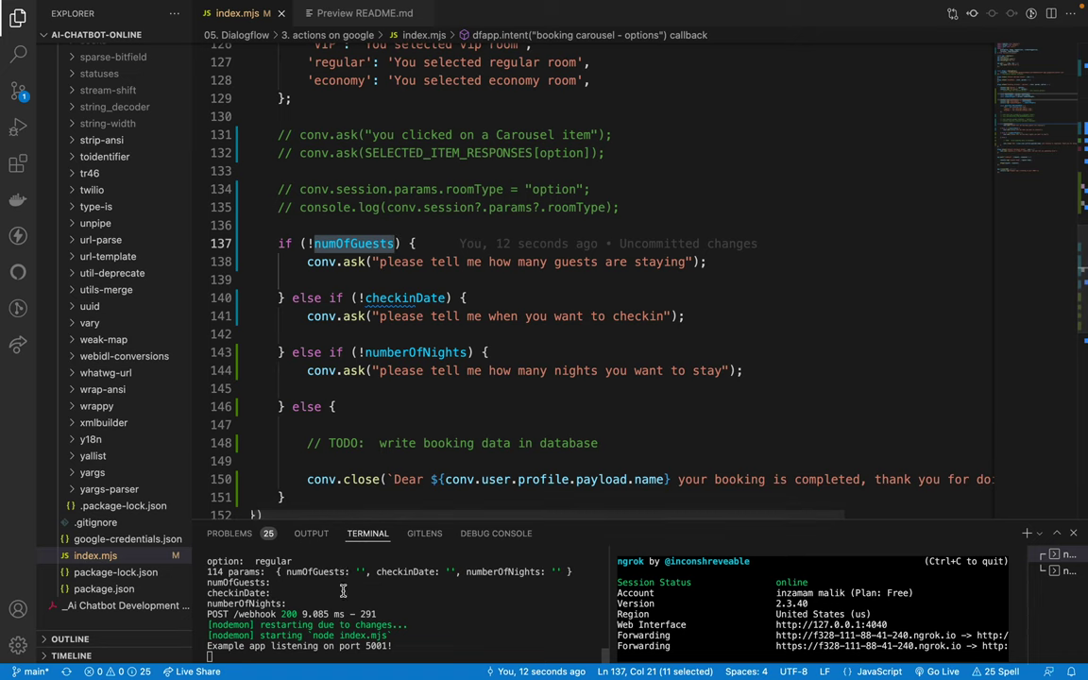
drag(301, 262, 691, 263)
key(super+Tab)
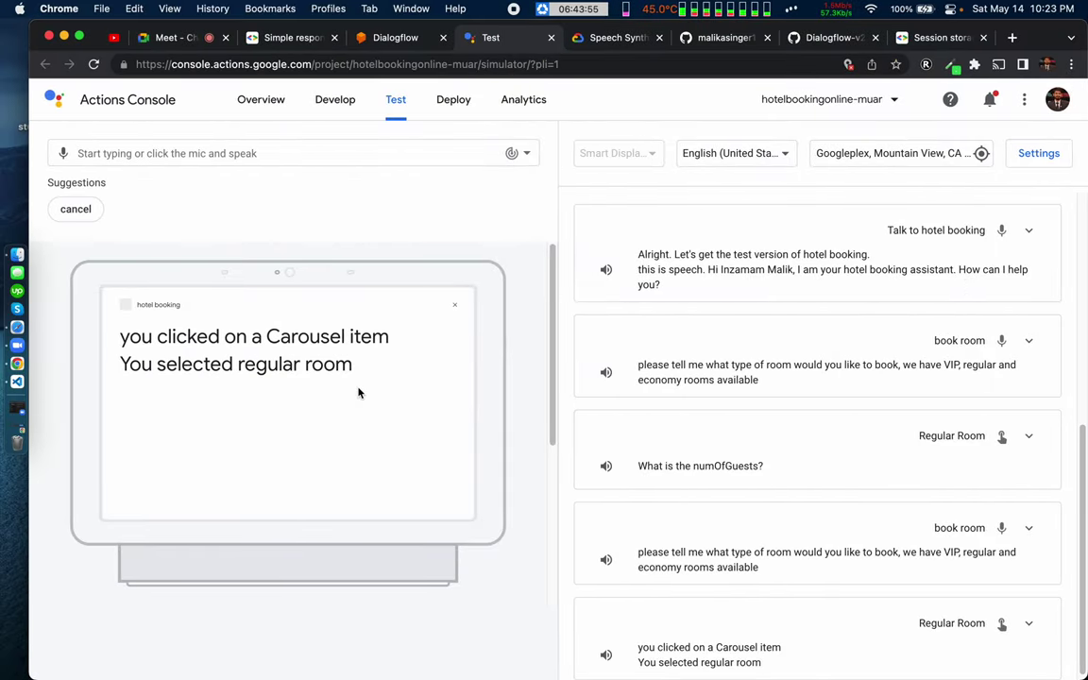
key(super+Tab)
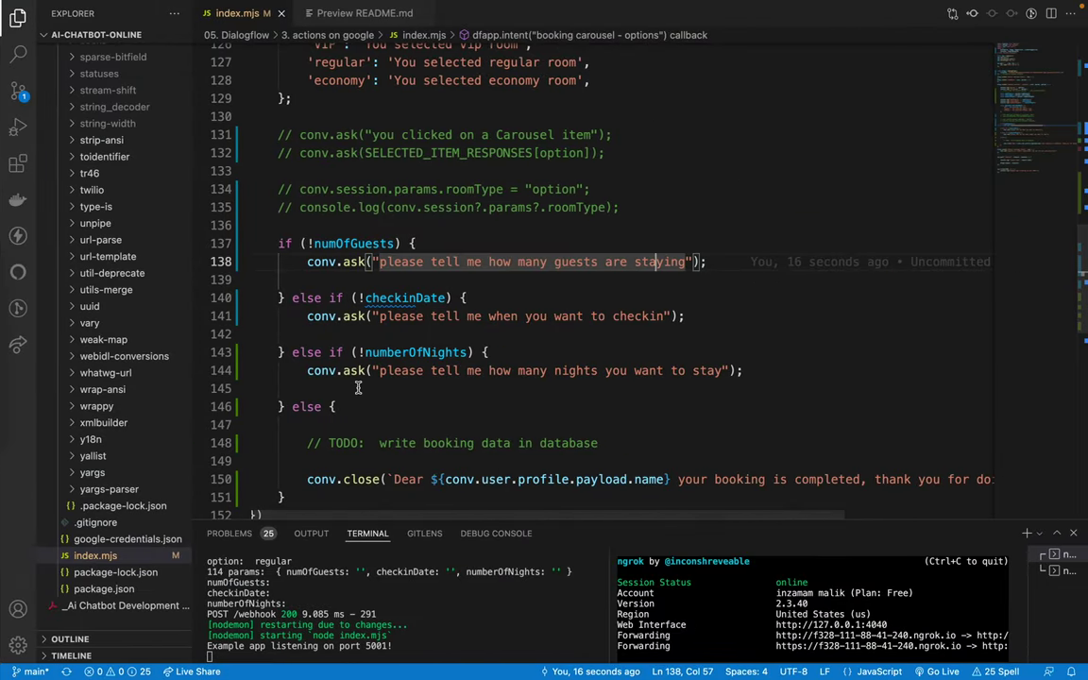
drag(279, 244, 337, 284)
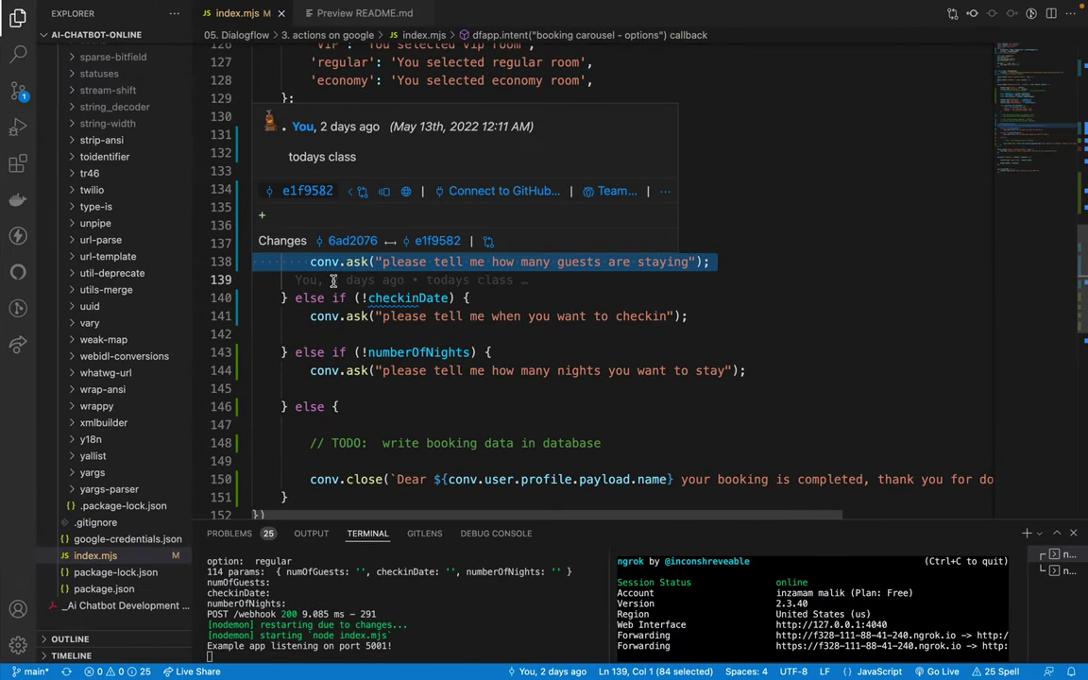
click(338, 281)
double_click(340, 243)
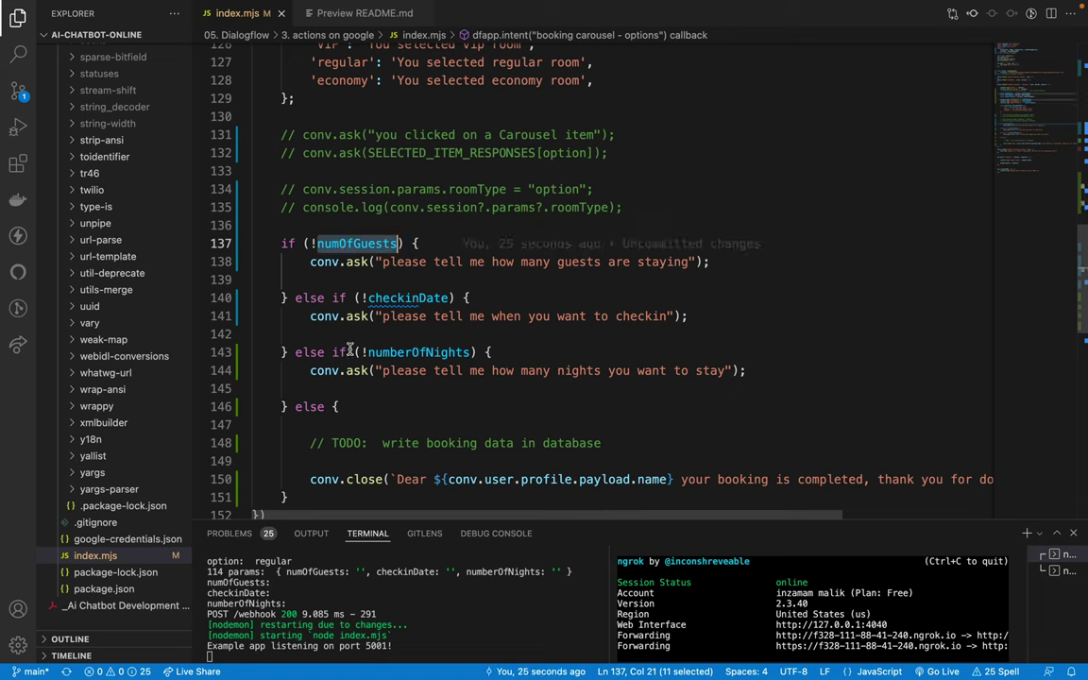
scroll(321, 241, down, 2)
drag(281, 172, 375, 321)
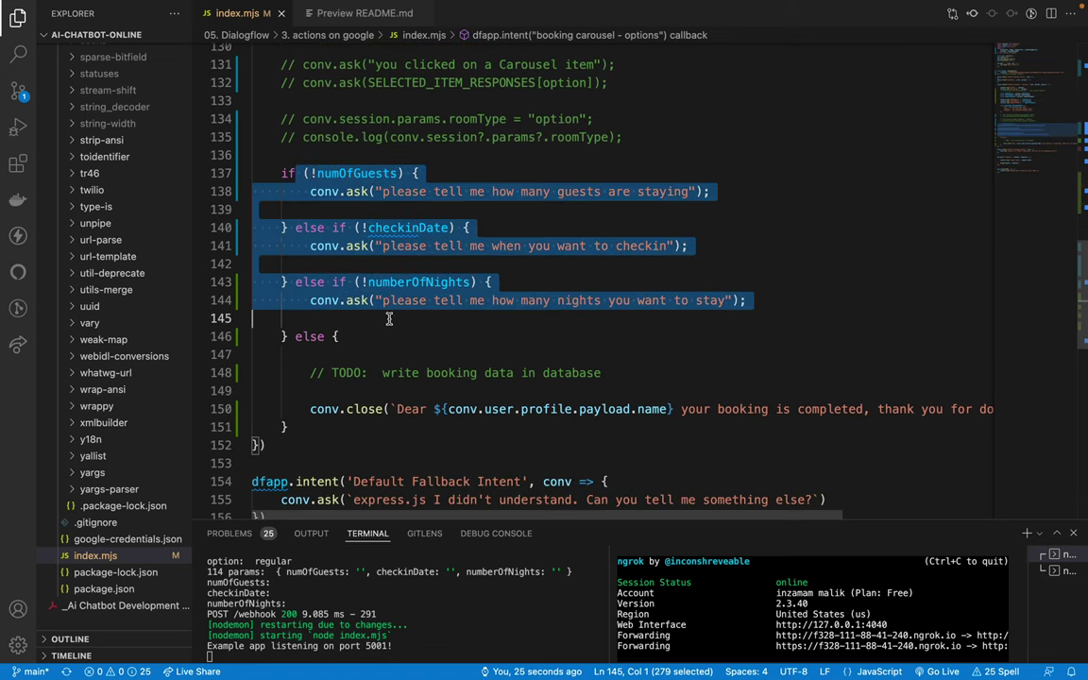
click(384, 332)
click(326, 372)
triple_click(326, 372)
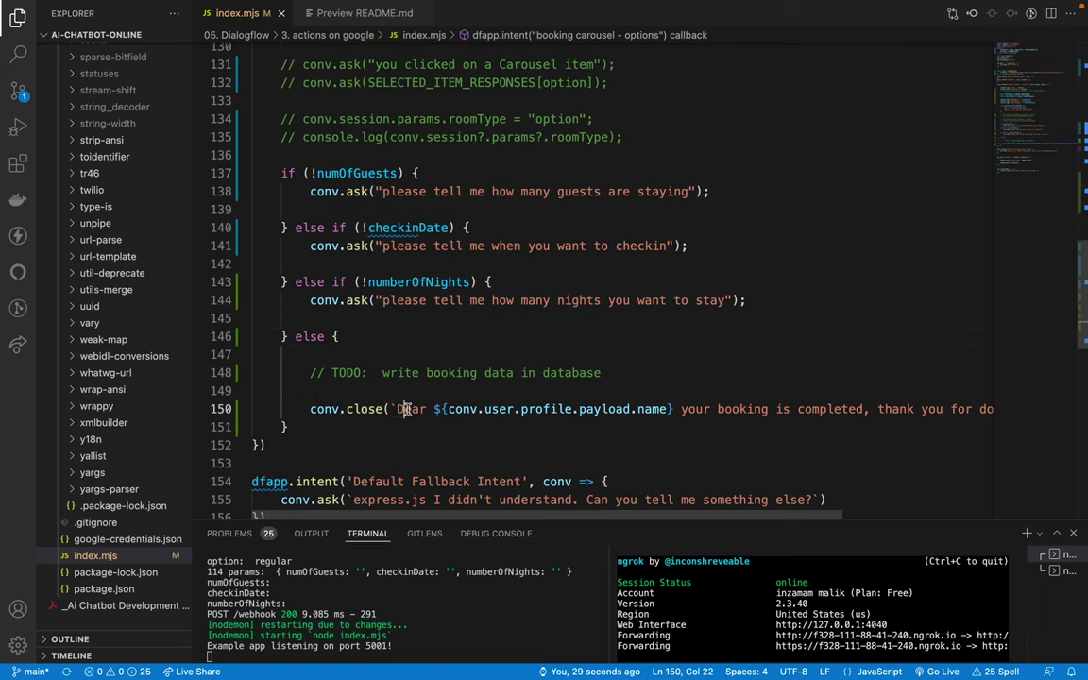
triple_click(408, 409)
click(404, 409)
scroll(330, 410, up, 5)
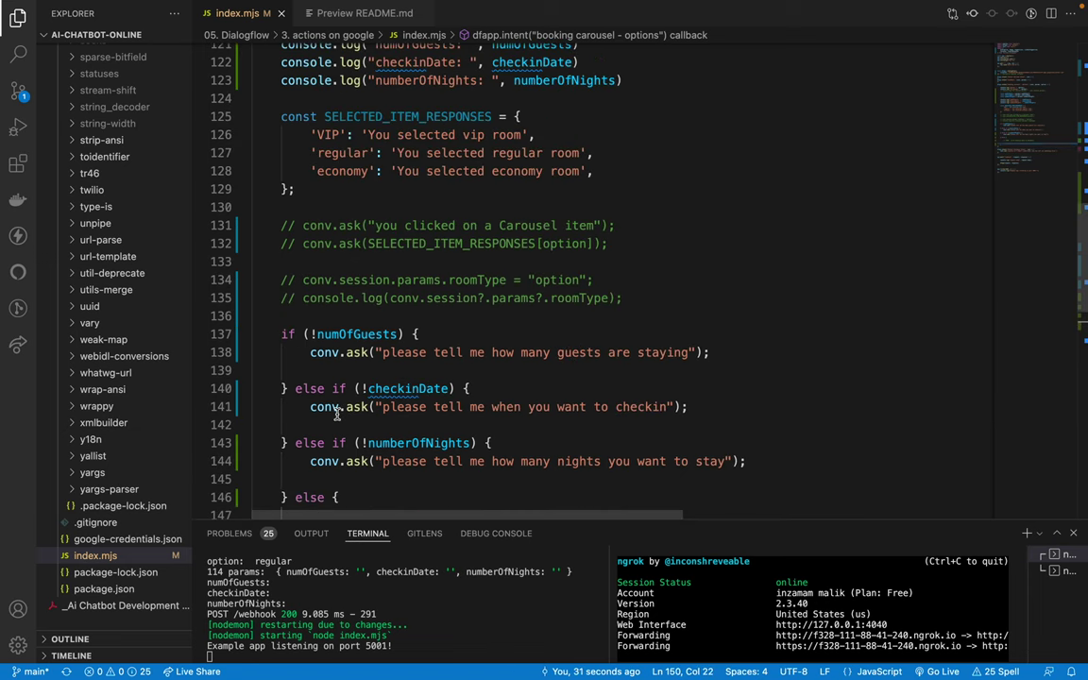
drag(282, 249, 399, 266)
click(282, 248)
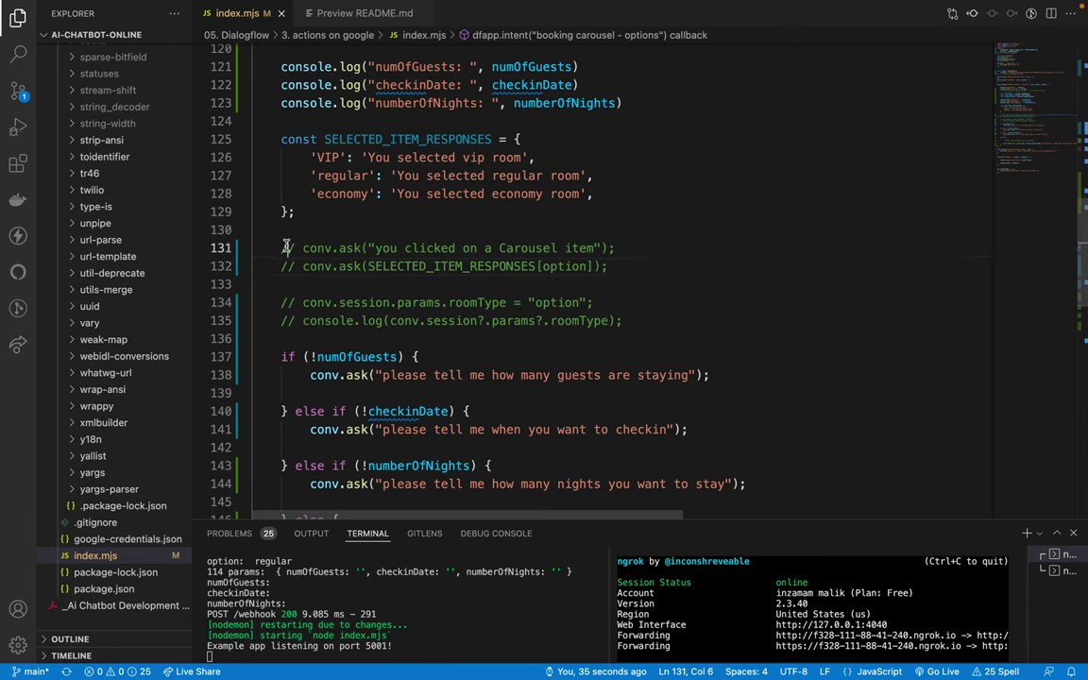
drag(281, 248, 389, 266)
click(281, 248)
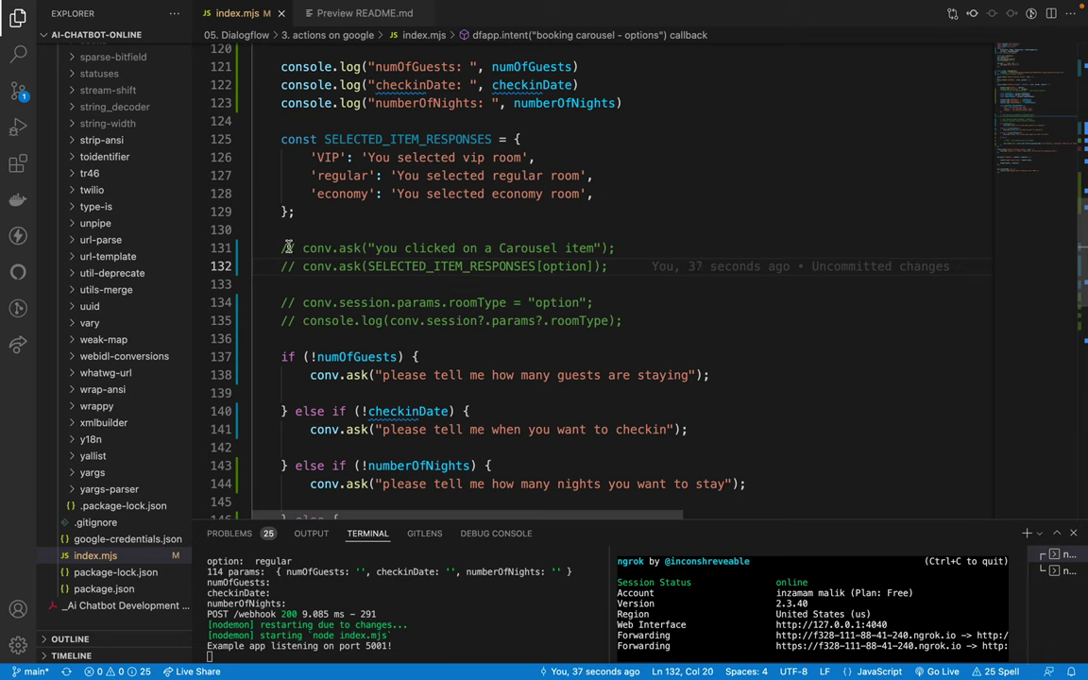
drag(281, 249, 390, 266)
click(282, 248)
drag(281, 248, 390, 267)
click(406, 265)
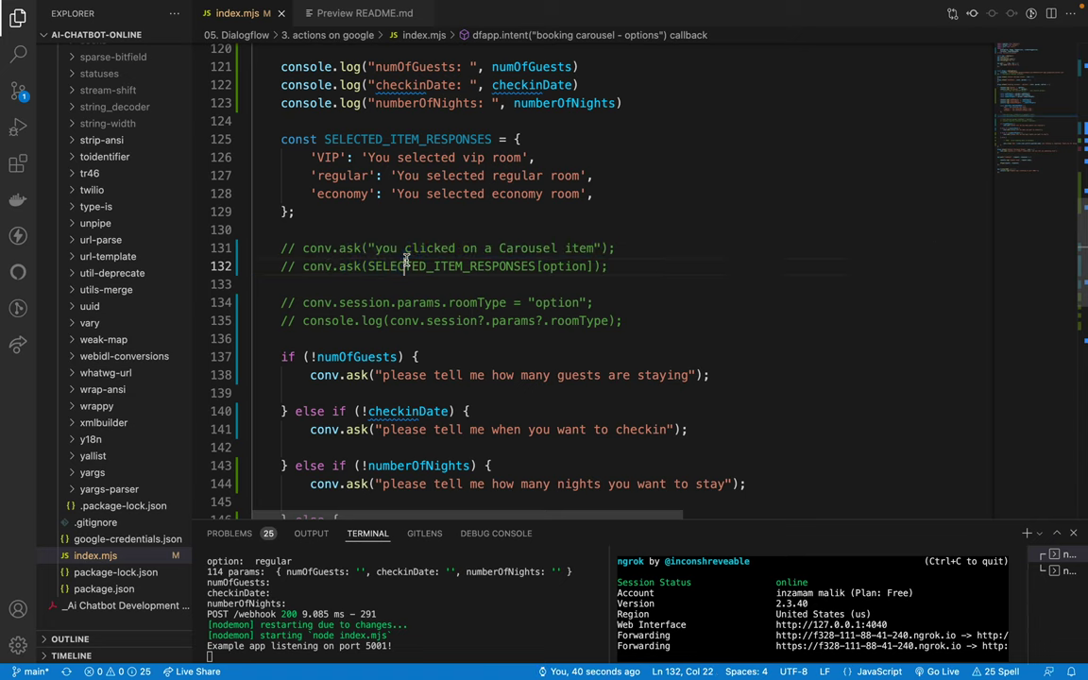
drag(312, 338, 346, 375)
click(347, 375)
Step: Send 'book room' in the simulator and choose the Regular Room carousel card
key(ctrl+Left)
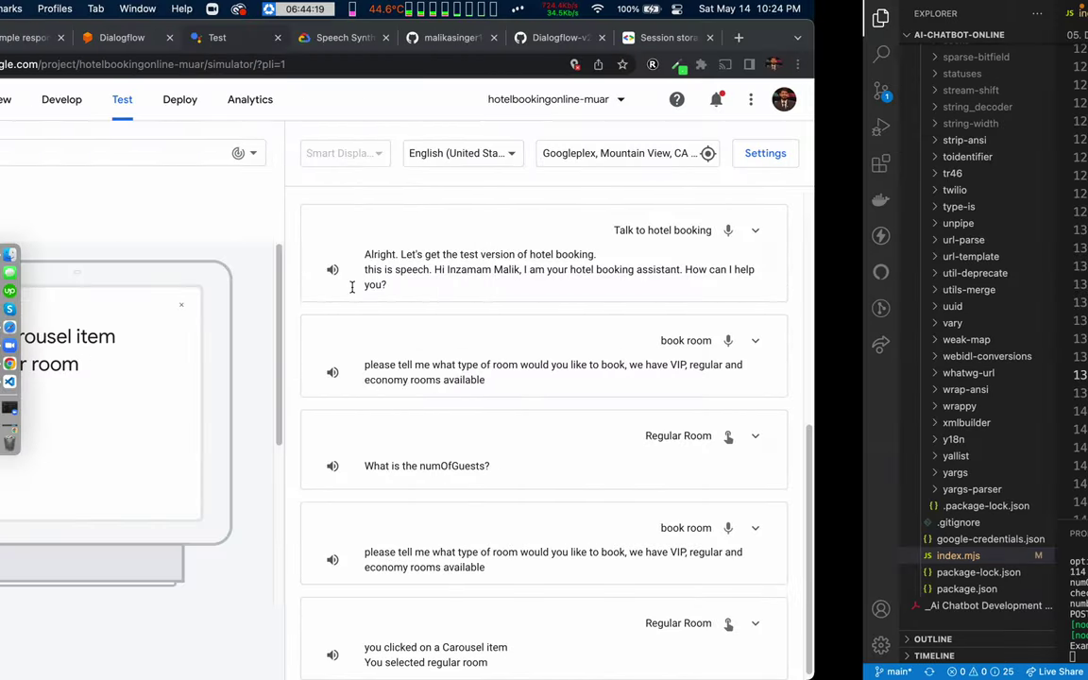
click(357, 159)
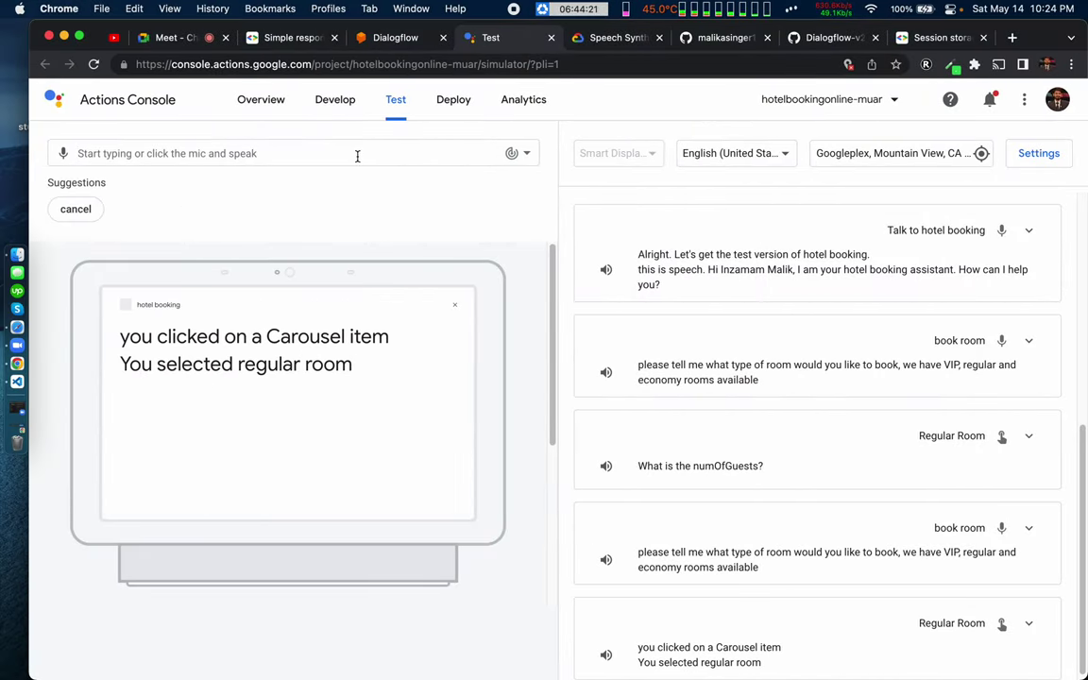
text(roo)
key(BackSpace)
key(BackSpace)
text(boo)
key(Return)
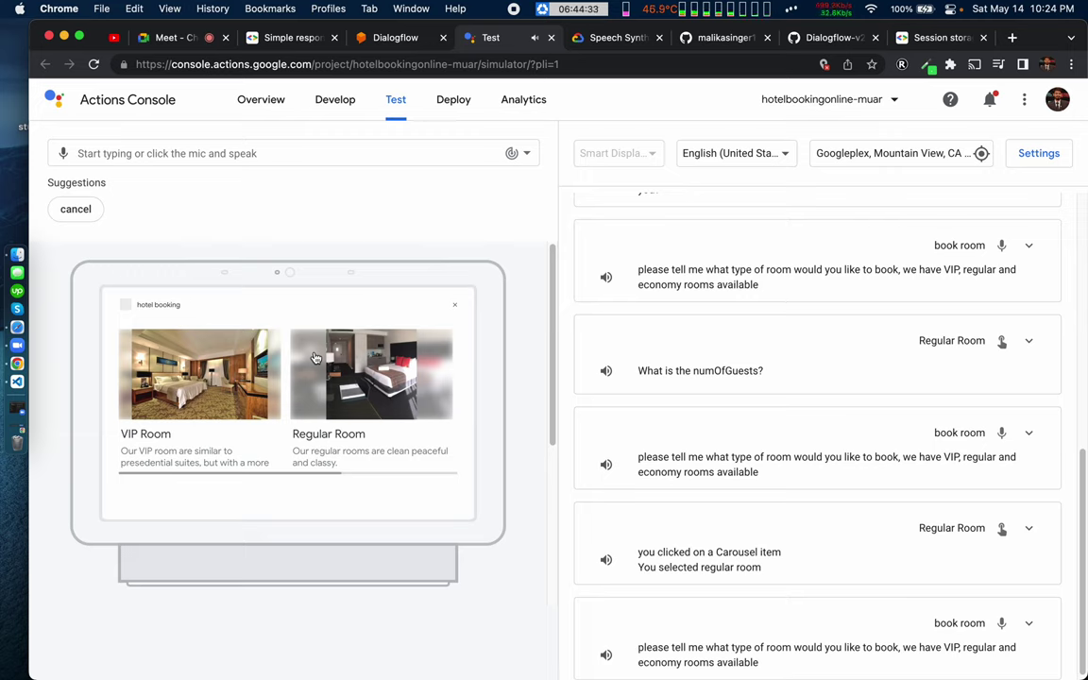
click(354, 384)
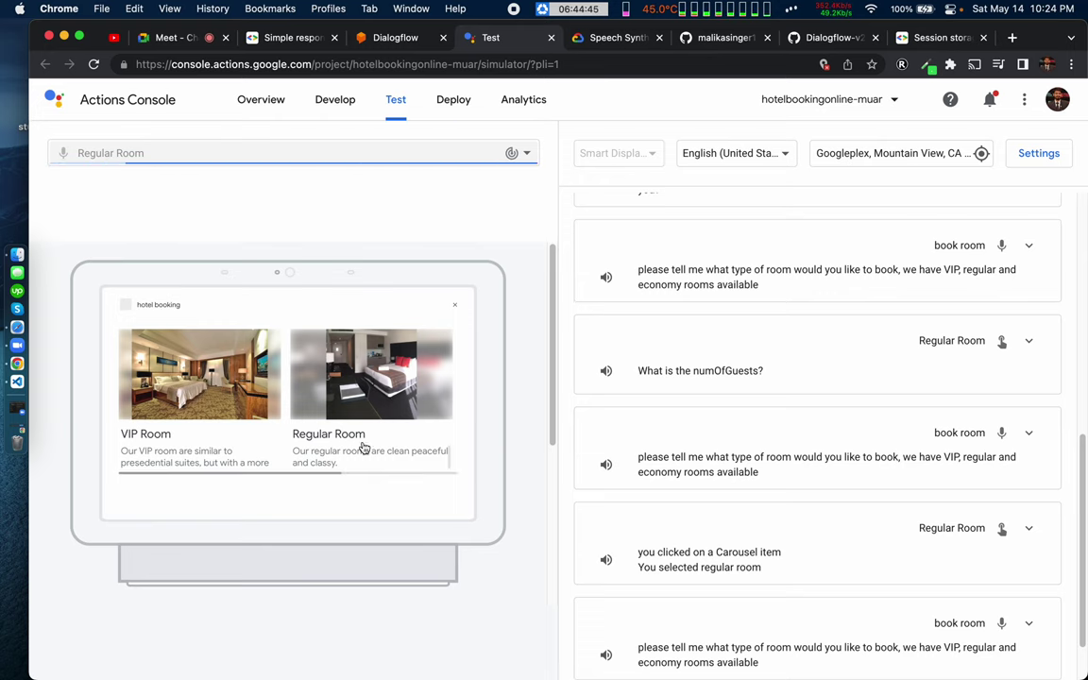
key(ctrl+Right)
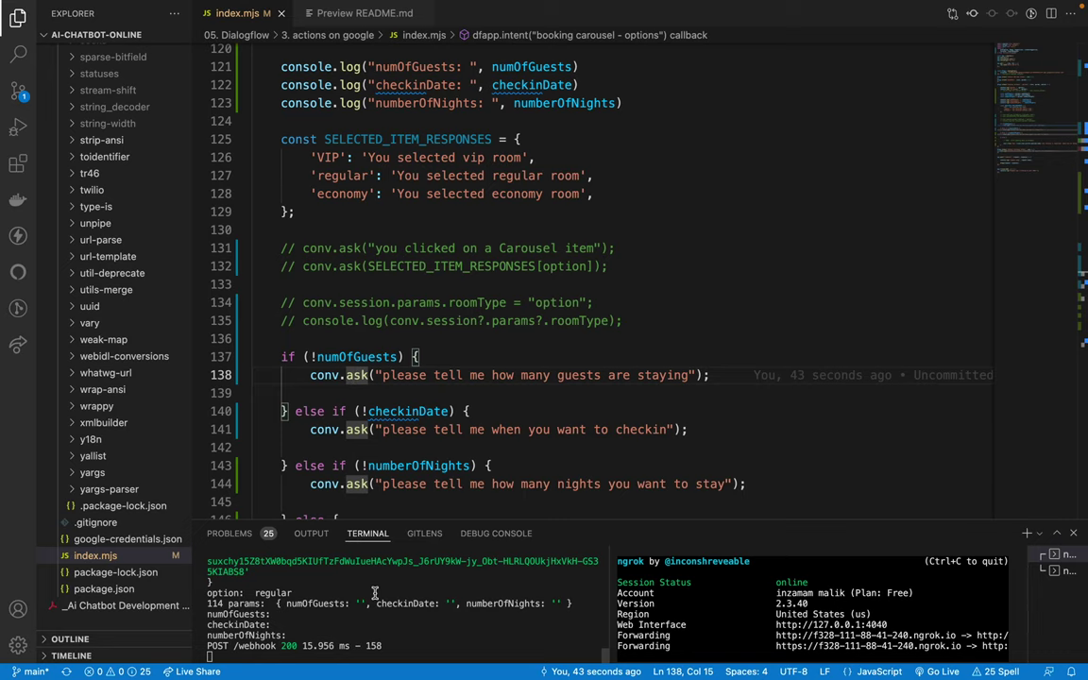
Step: Answer the guest-count prompt with 'we are 3 people' in the simulator
key(ctrl+Left)
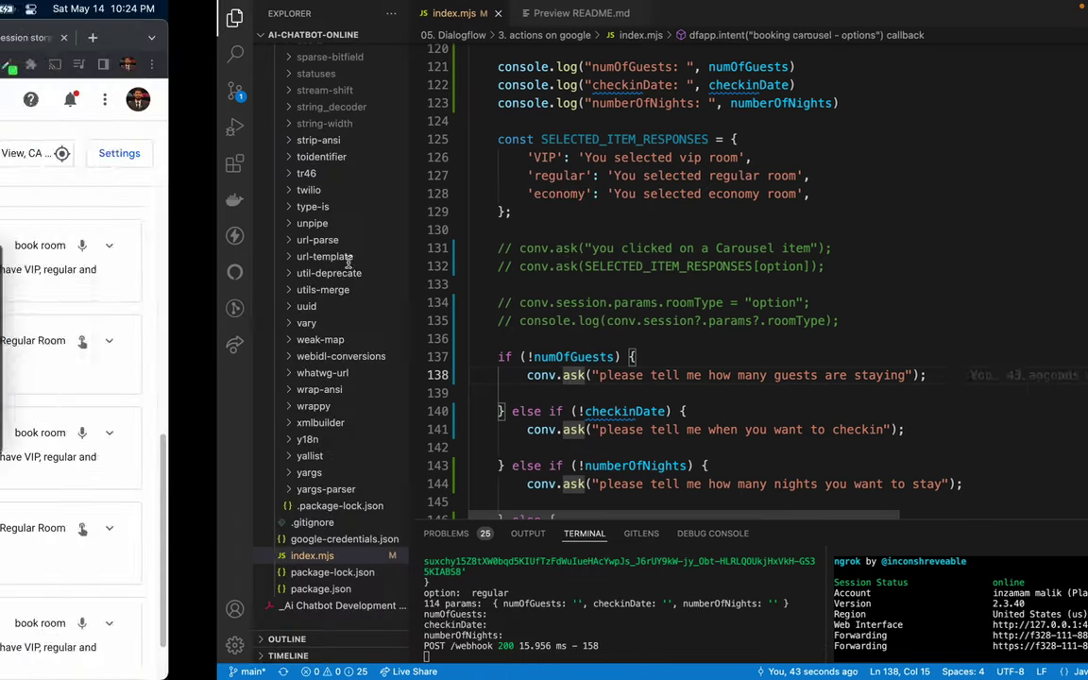
key(Return)
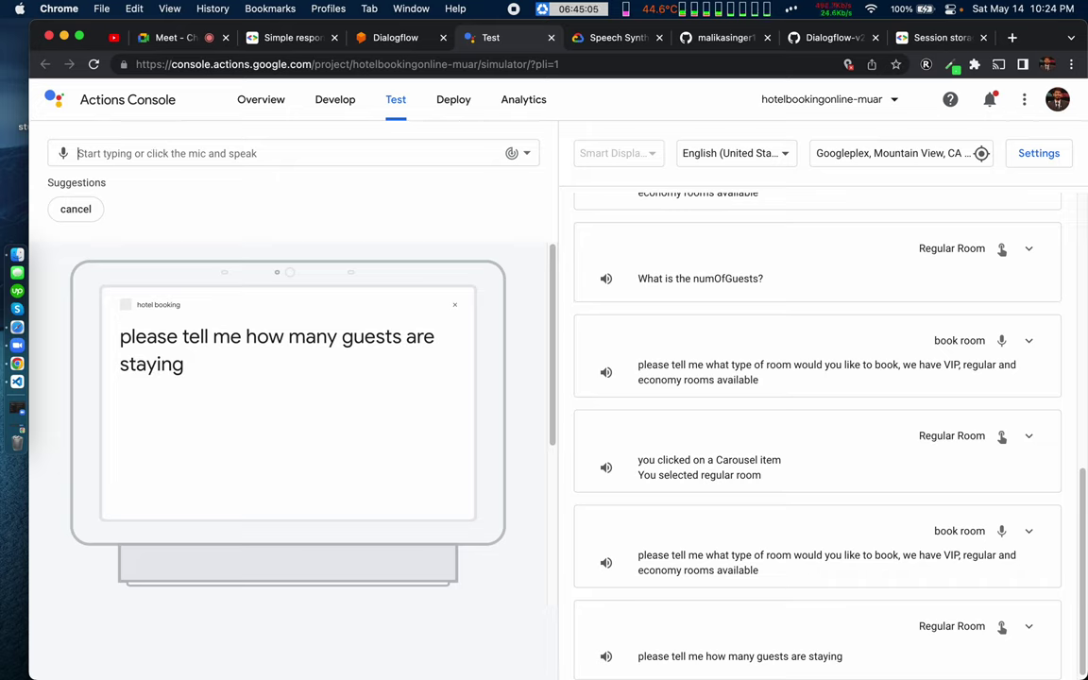
text(we are 3 p)
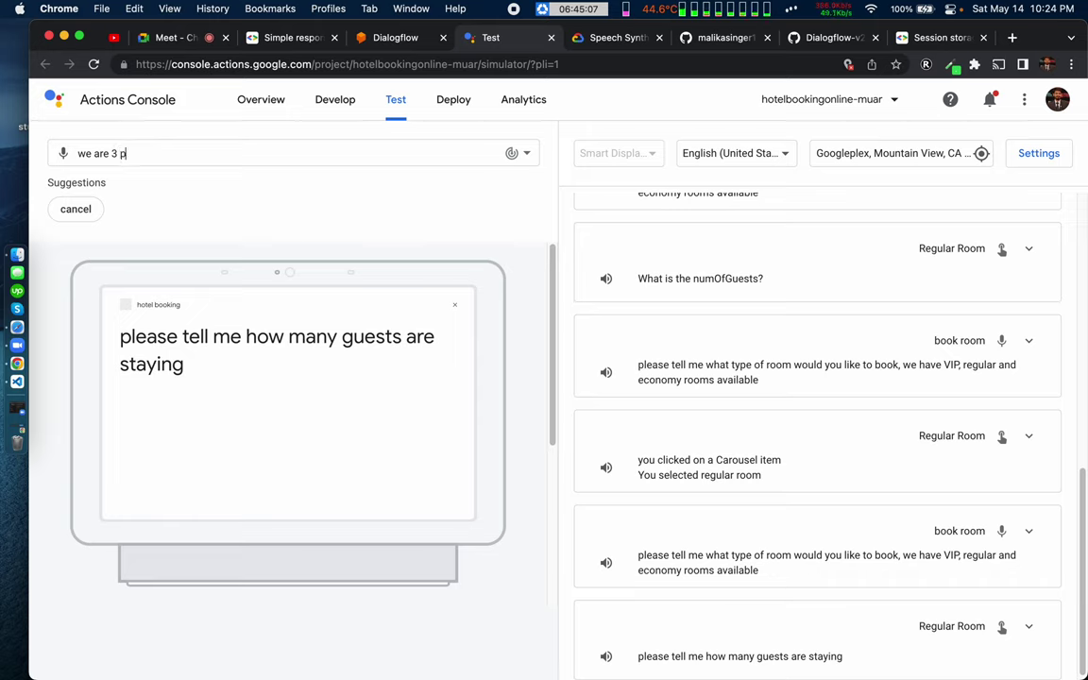
text(eople)
key(Return)
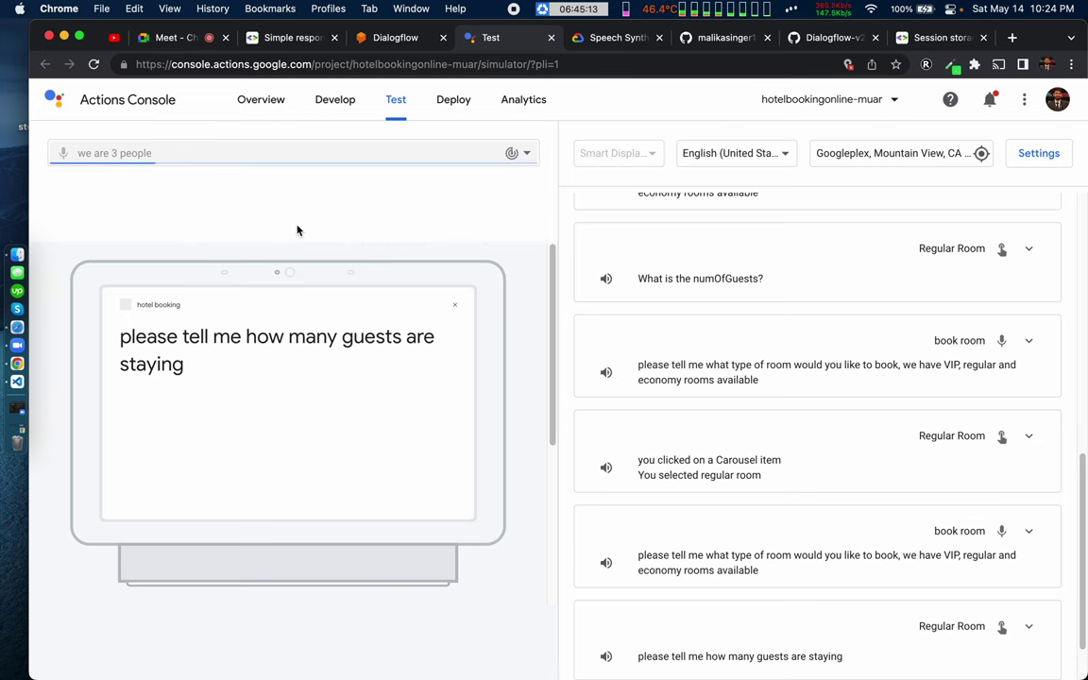
key(ctrl+Right)
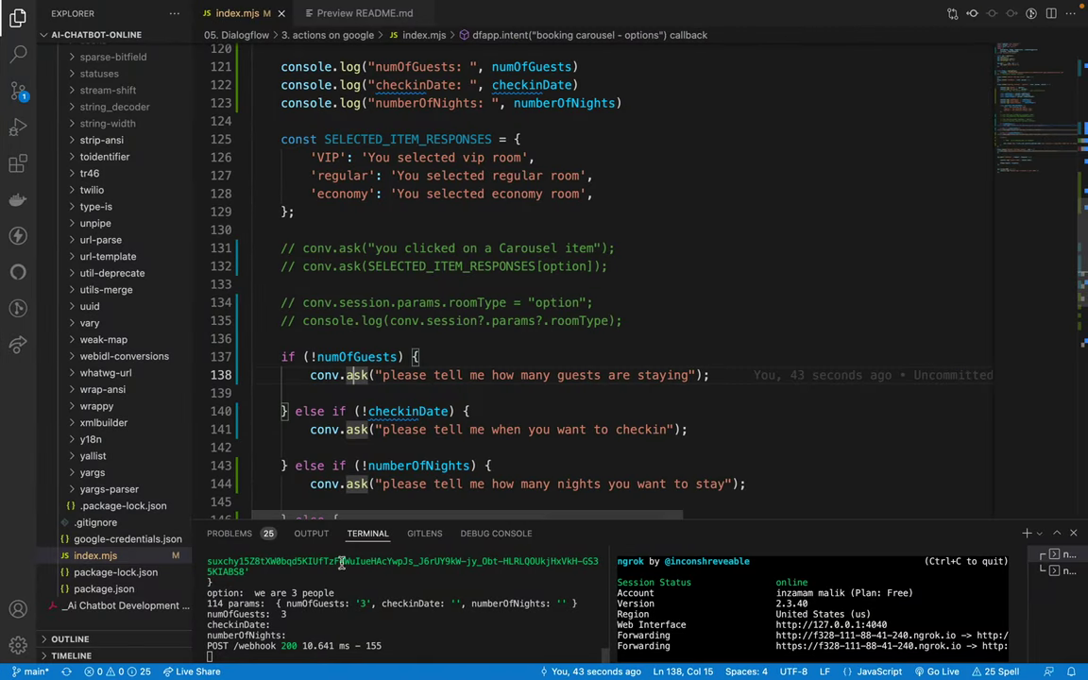
Step: Enlarge the terminal to check the logged option and numOfGuests 3, then restore it
drag(405, 518, 368, 315)
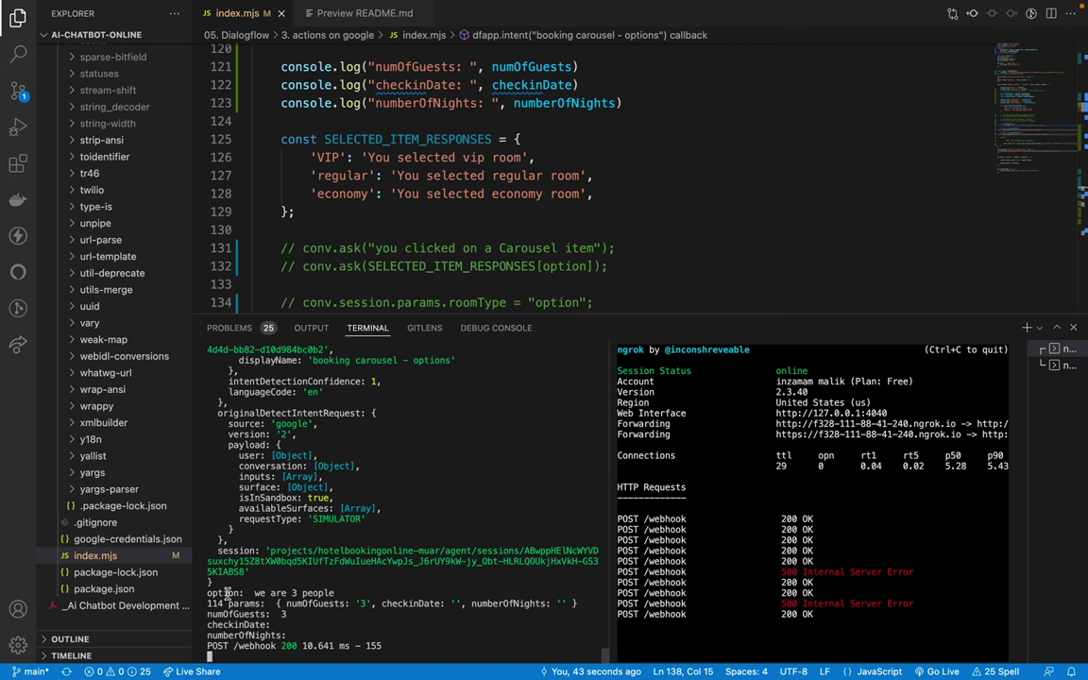
scroll(477, 165, up, 5)
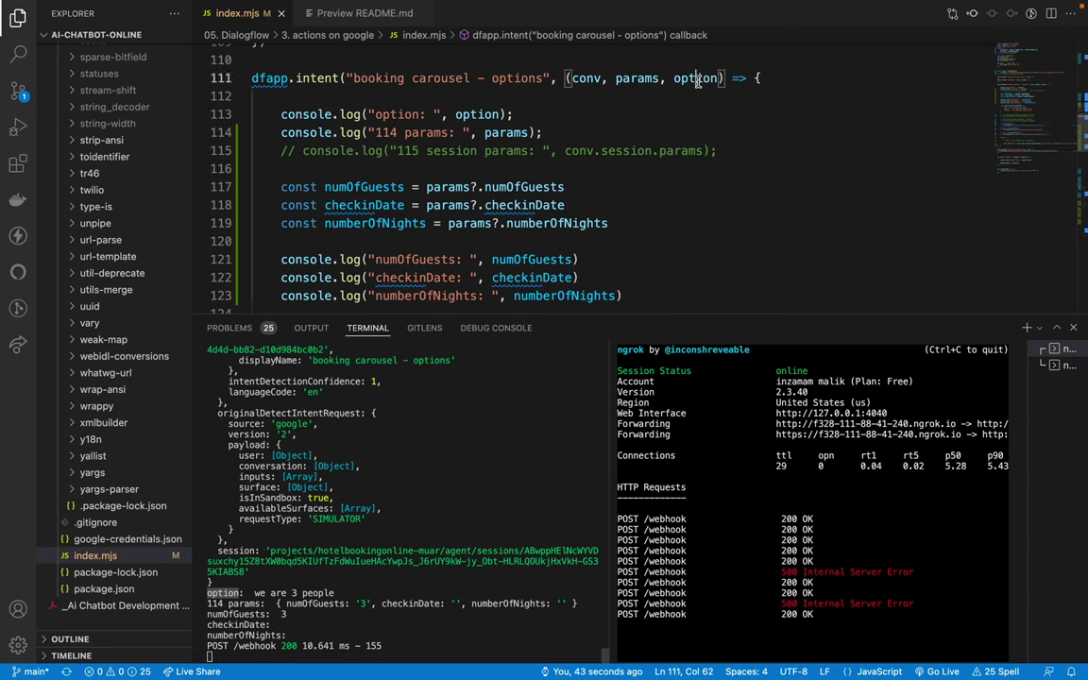
double_click(695, 78)
click(375, 114)
triple_click(375, 113)
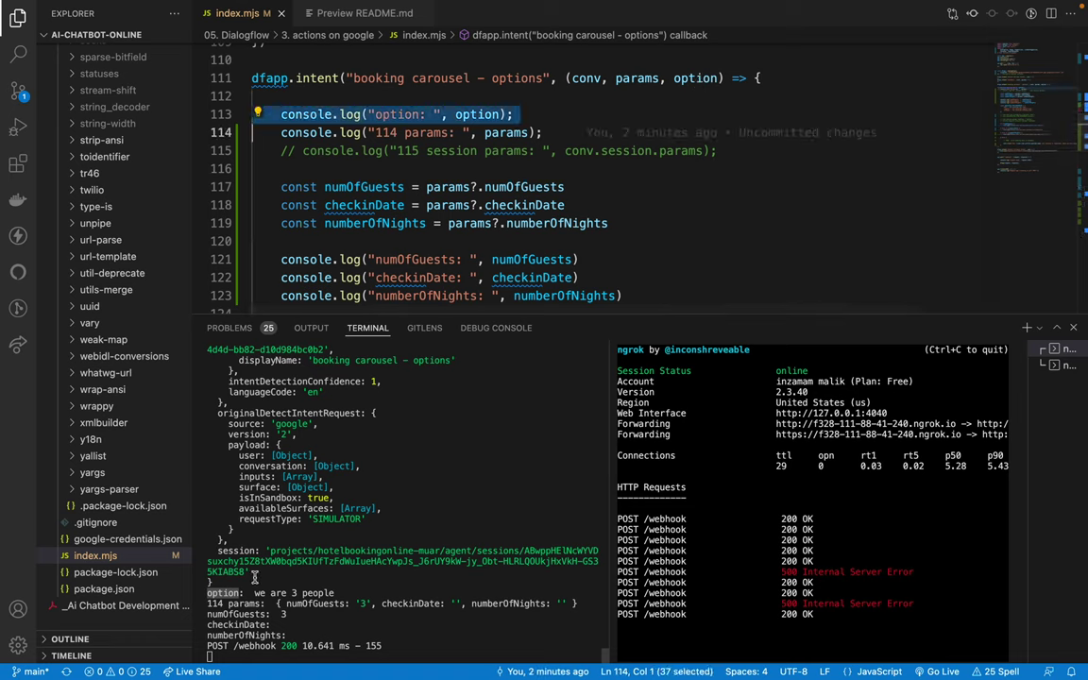
drag(253, 592, 326, 592)
click(355, 591)
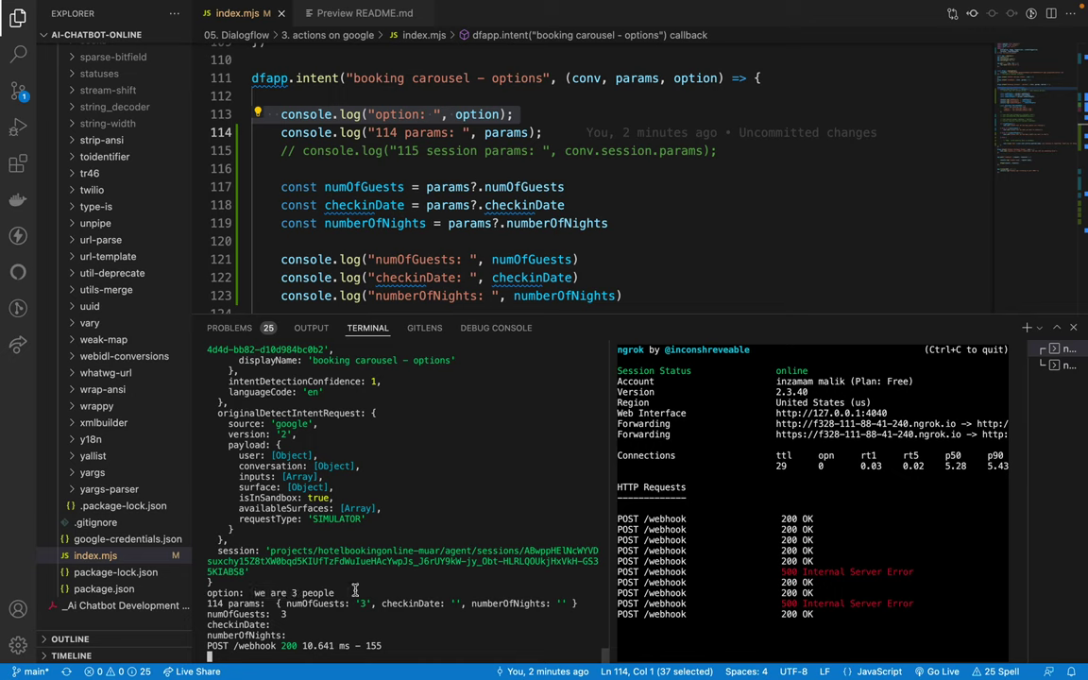
drag(255, 593, 321, 592)
click(353, 592)
drag(383, 314, 404, 460)
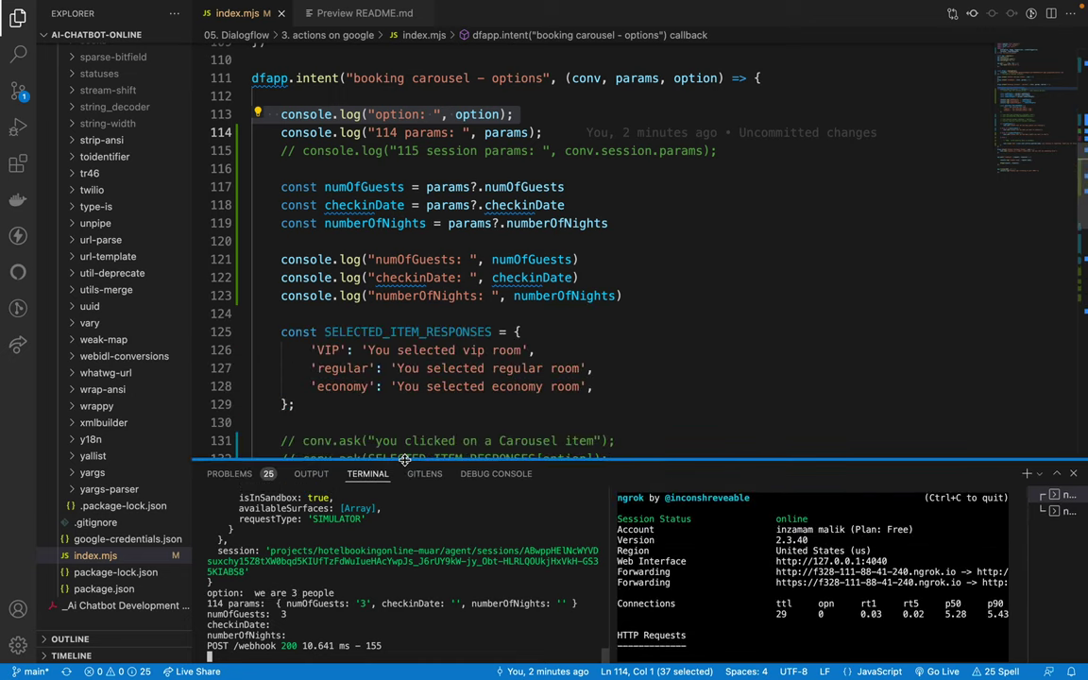
key(ctrl+Left)
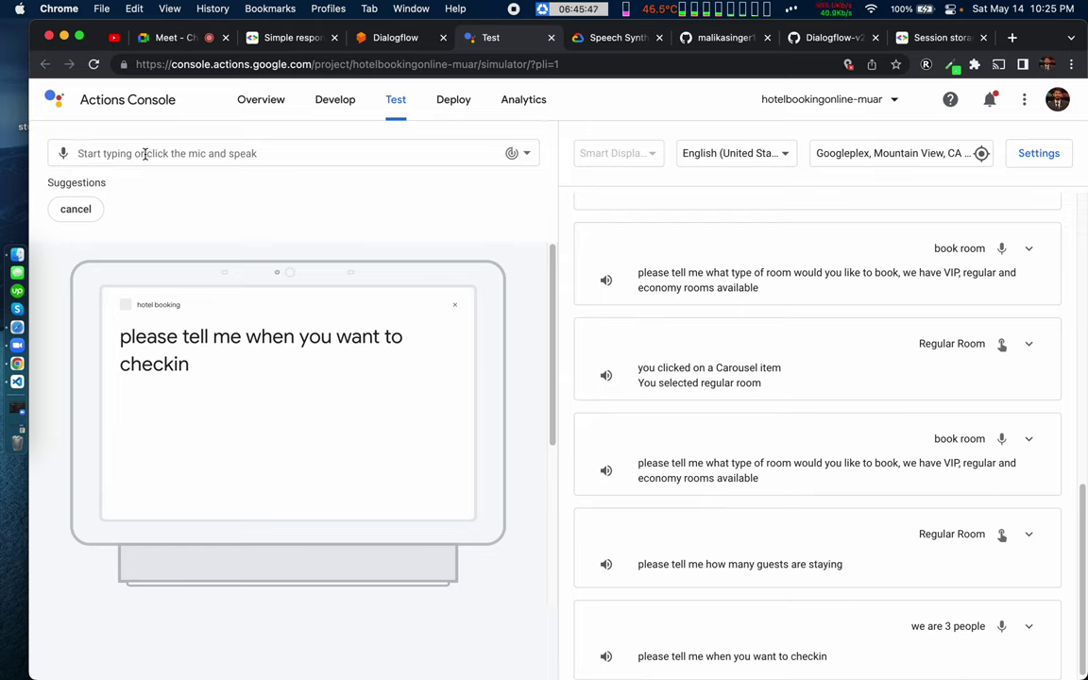
Step: Answer check-in as 'tomorrow' and stay length as '5 nights' to complete the booking
text(tomoww)
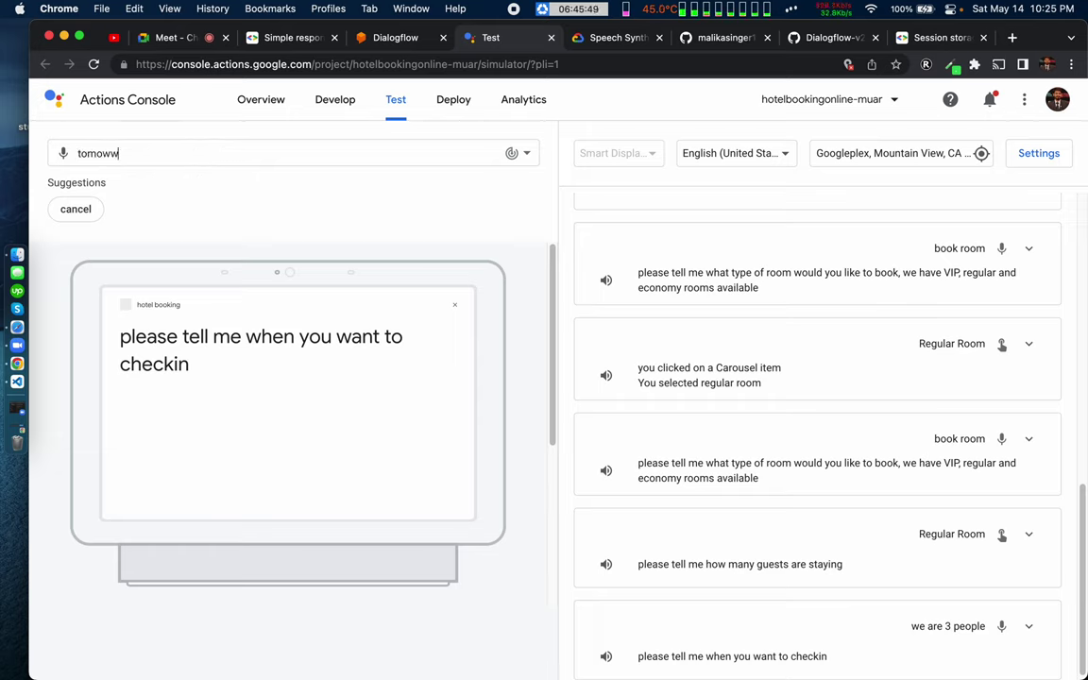
text(or)
key(BackSpace)
key(BackSpace)
key(BackSpace)
key(BackSpace)
key(Return)
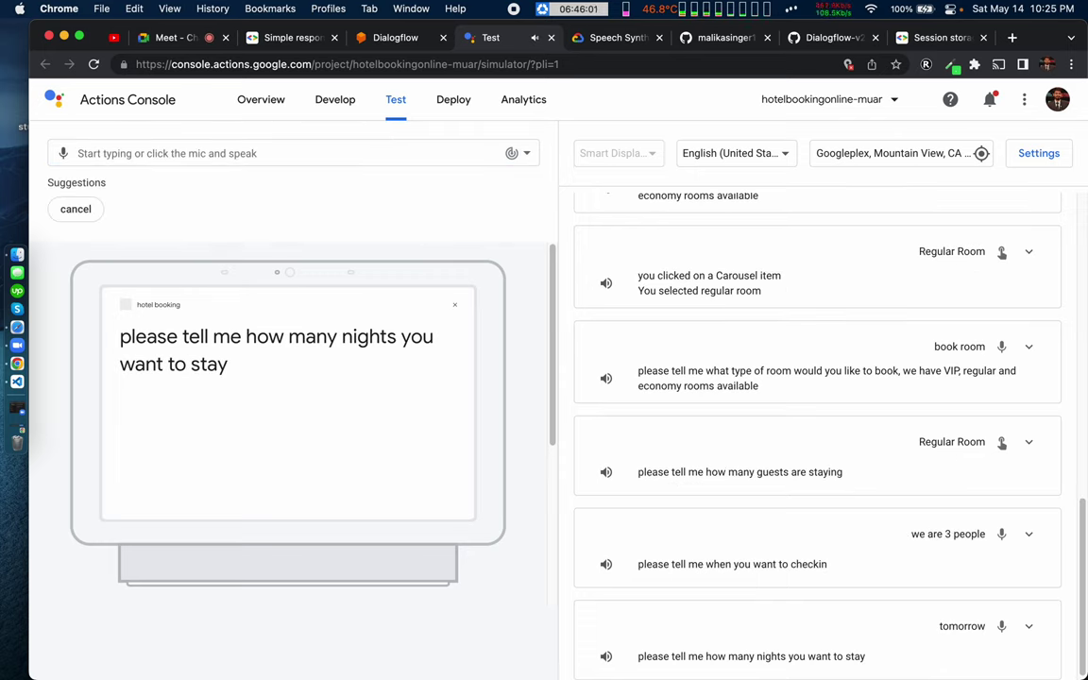
text(5 n)
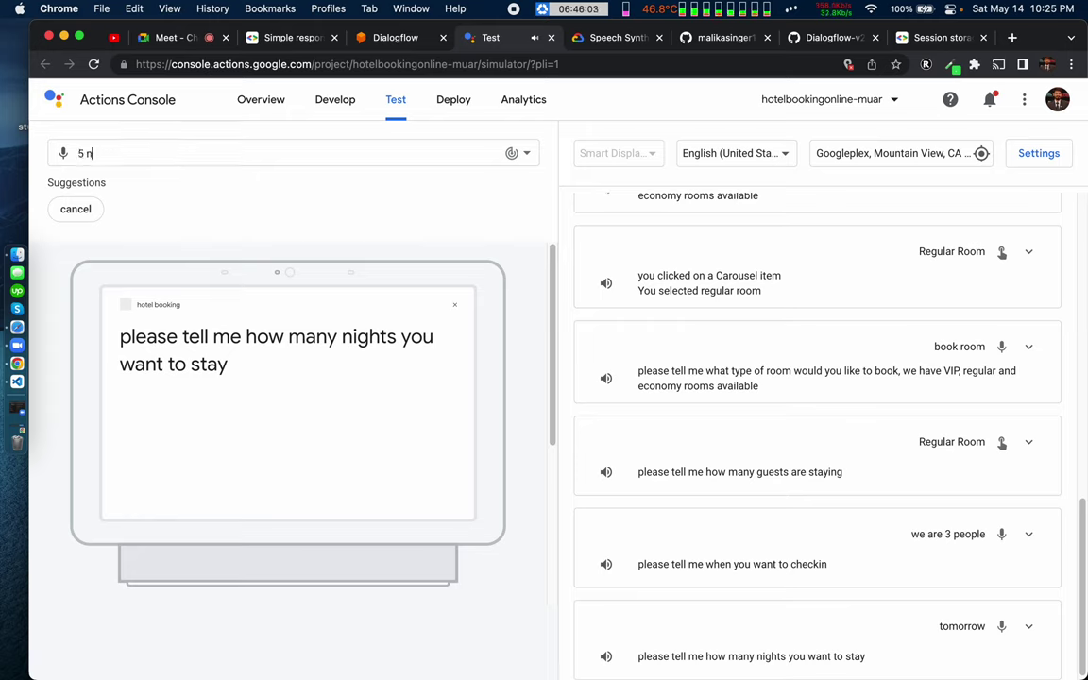
text(ights)
key(Return)
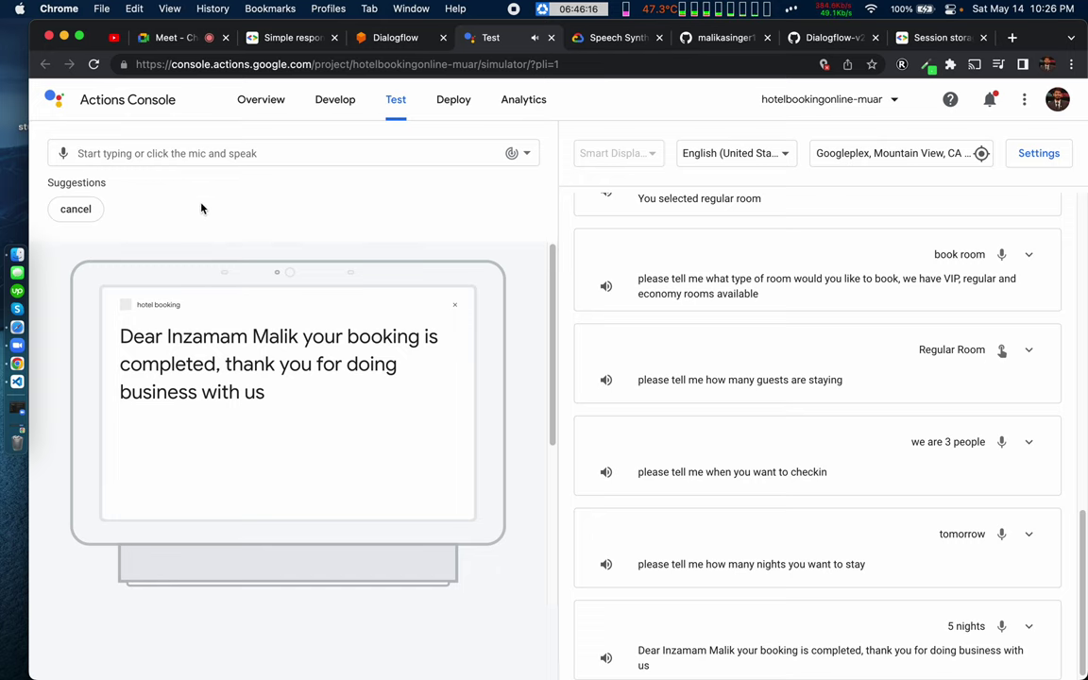
key(ctrl+Right)
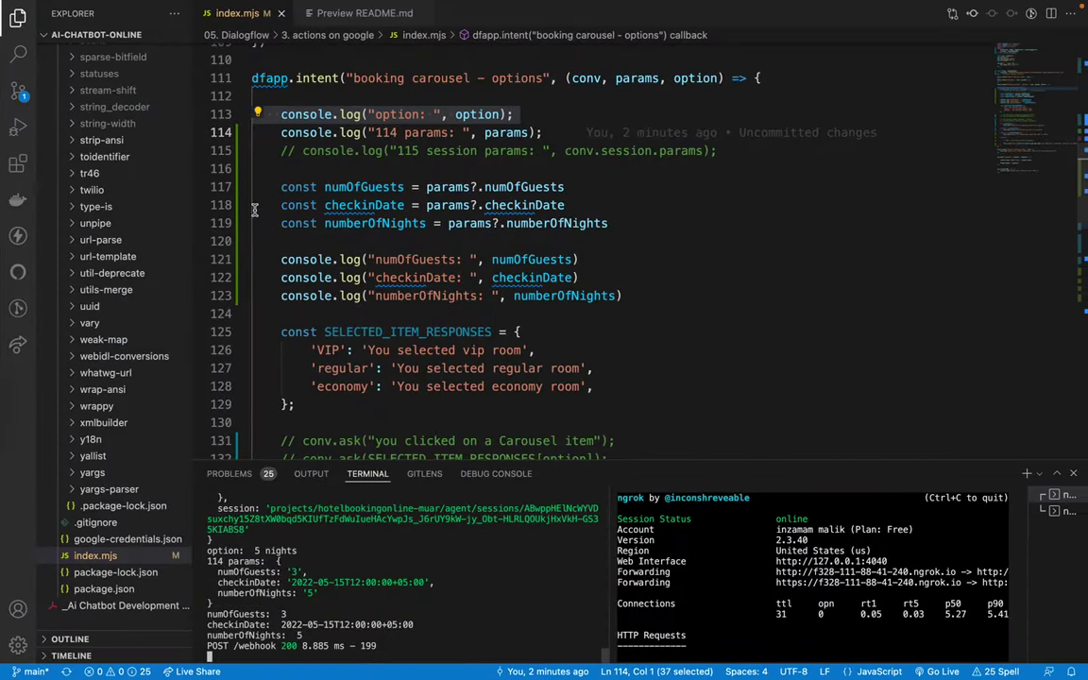
drag(284, 332, 286, 404)
click(295, 404)
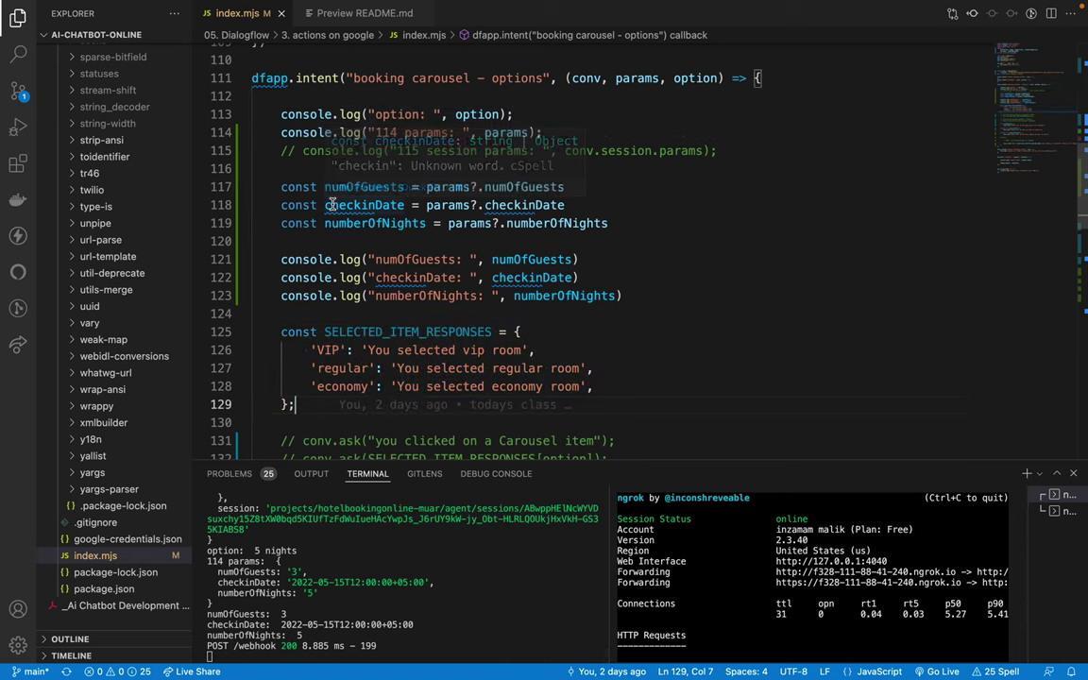
drag(278, 115, 705, 220)
click(706, 220)
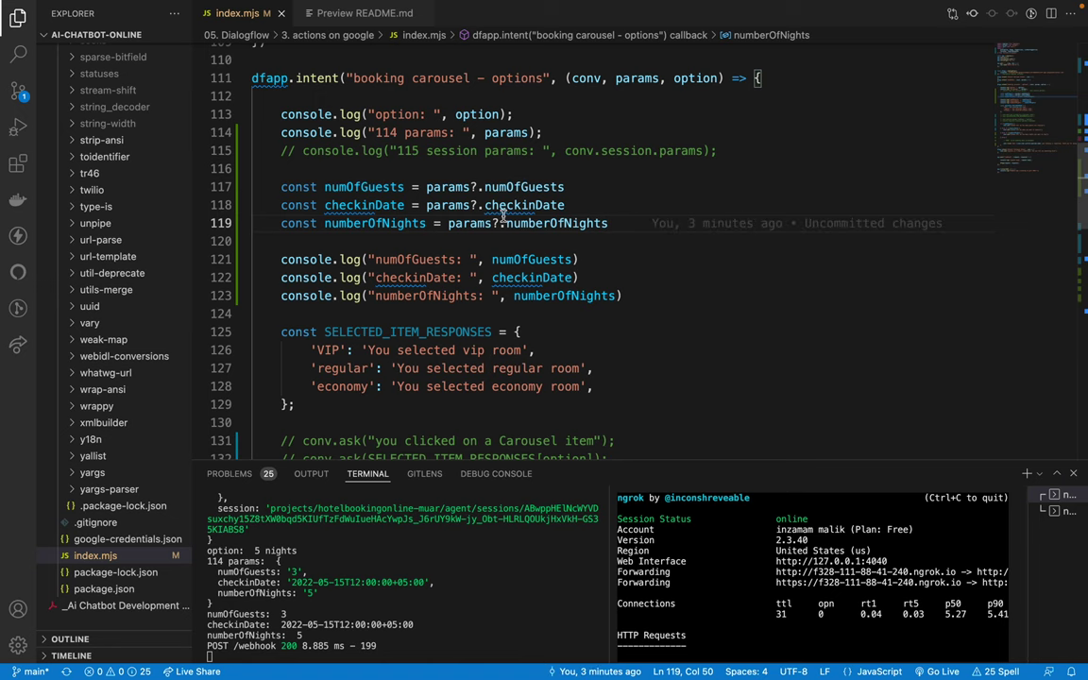
scroll(495, 241, down, 3)
scroll(529, 207, up, 3)
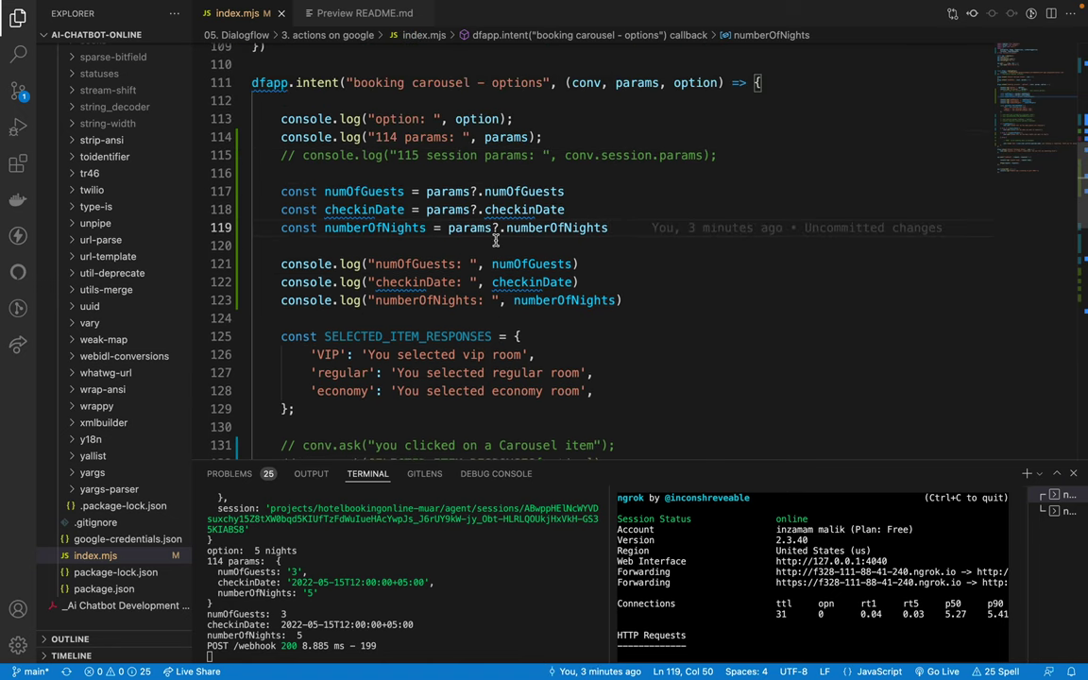
click(578, 156)
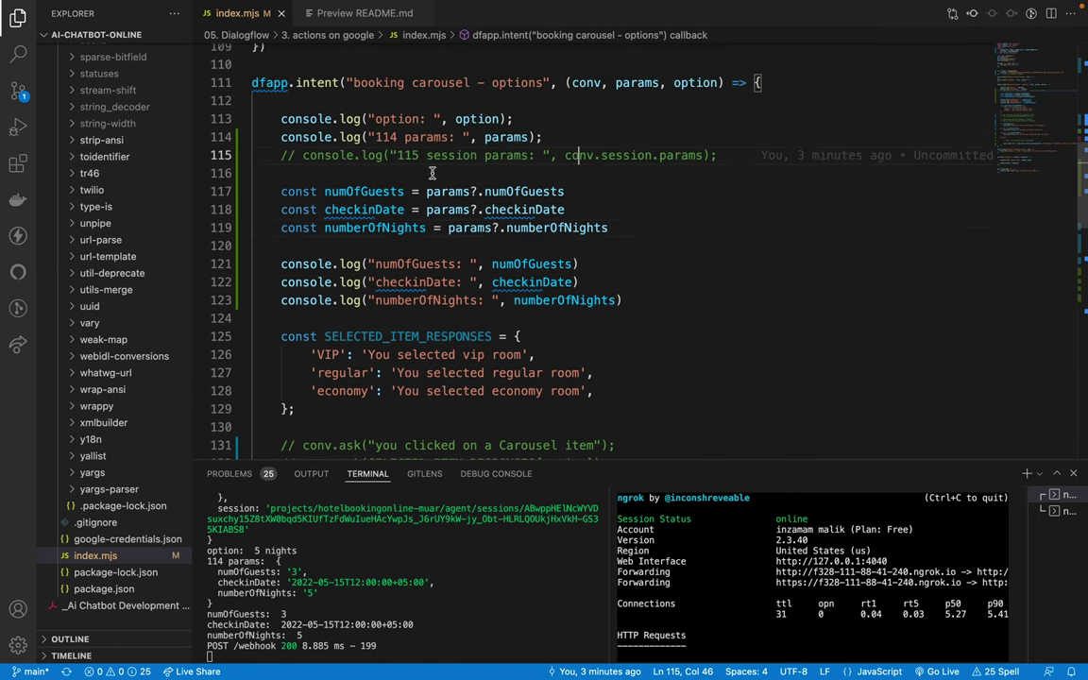
click(319, 157)
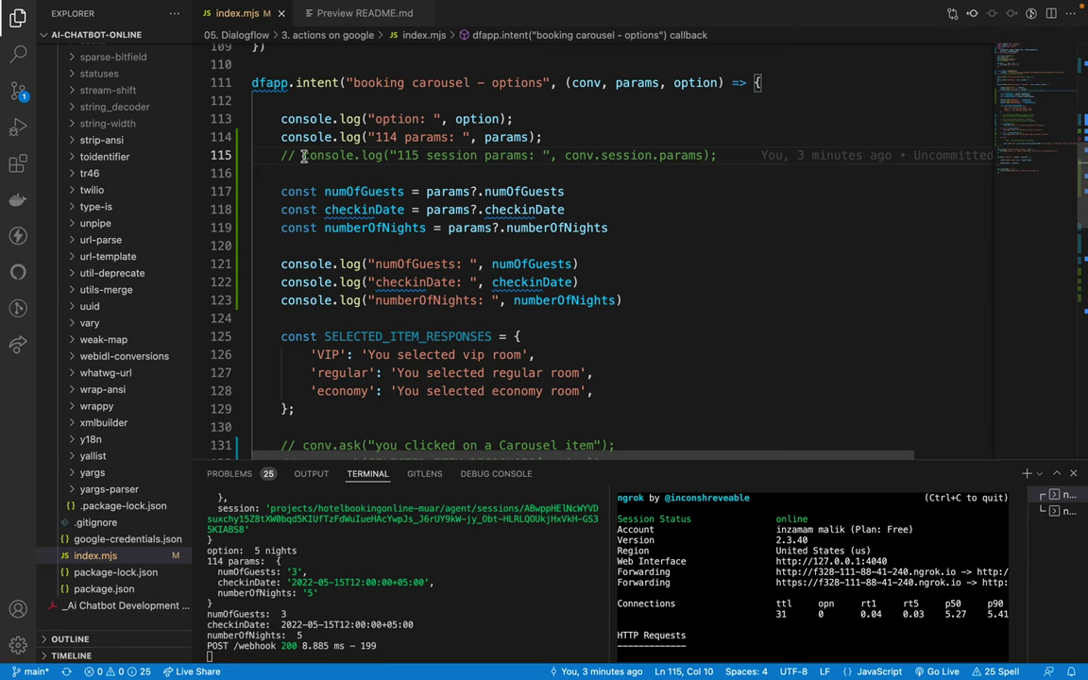
drag(280, 154, 694, 154)
click(694, 154)
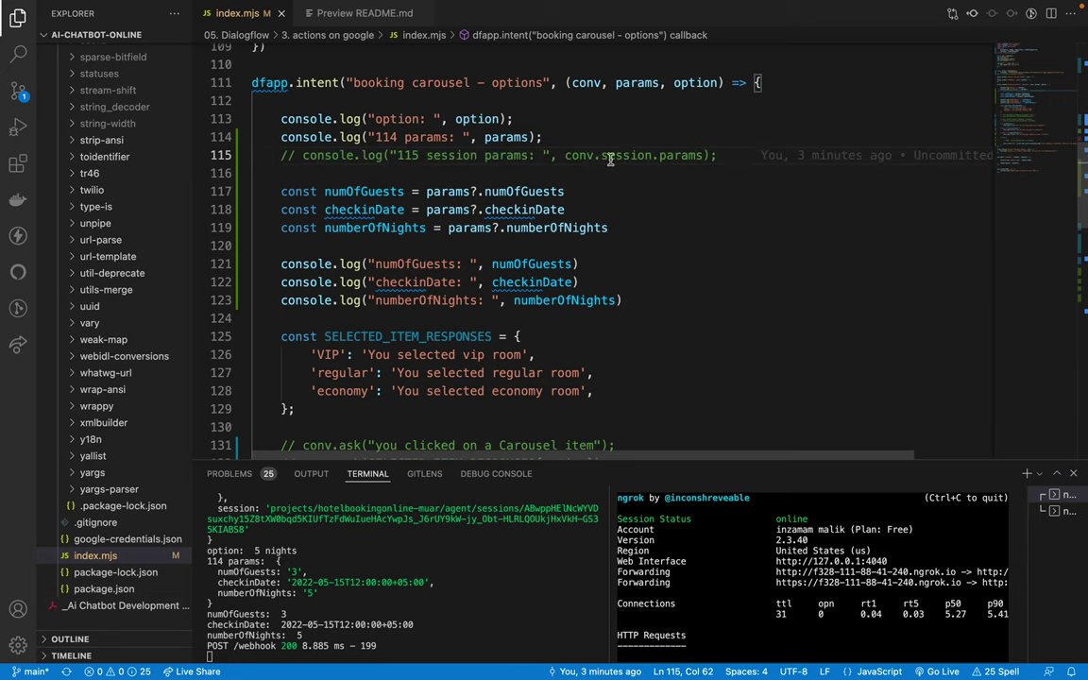
double_click(582, 155)
scroll(613, 180, up, 2)
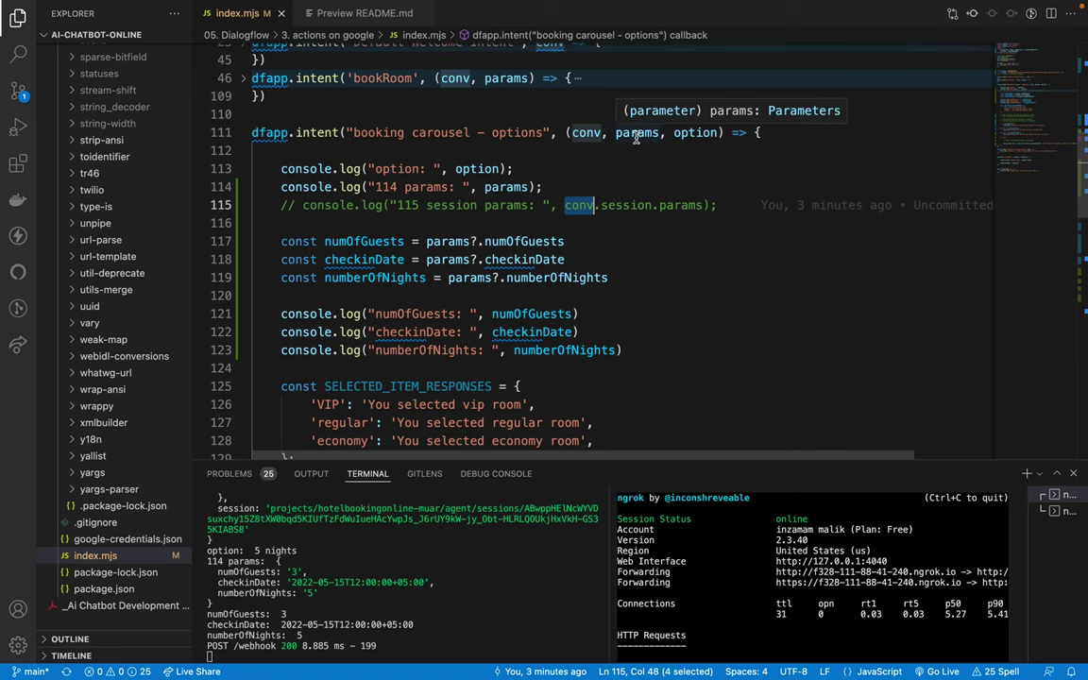
double_click(636, 133)
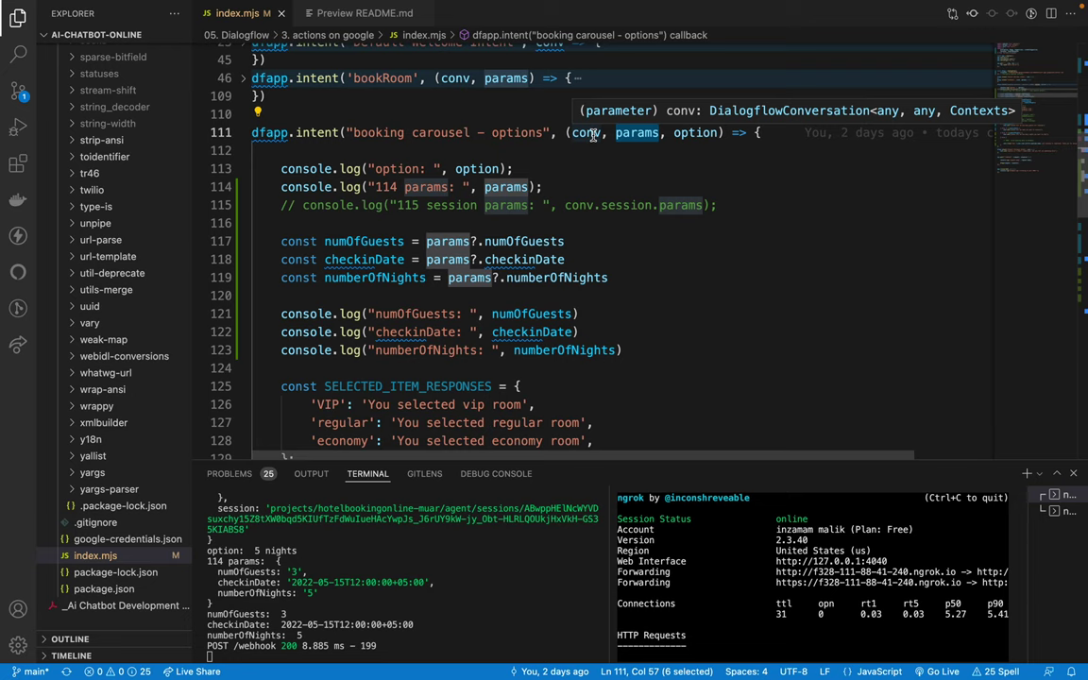
click(593, 135)
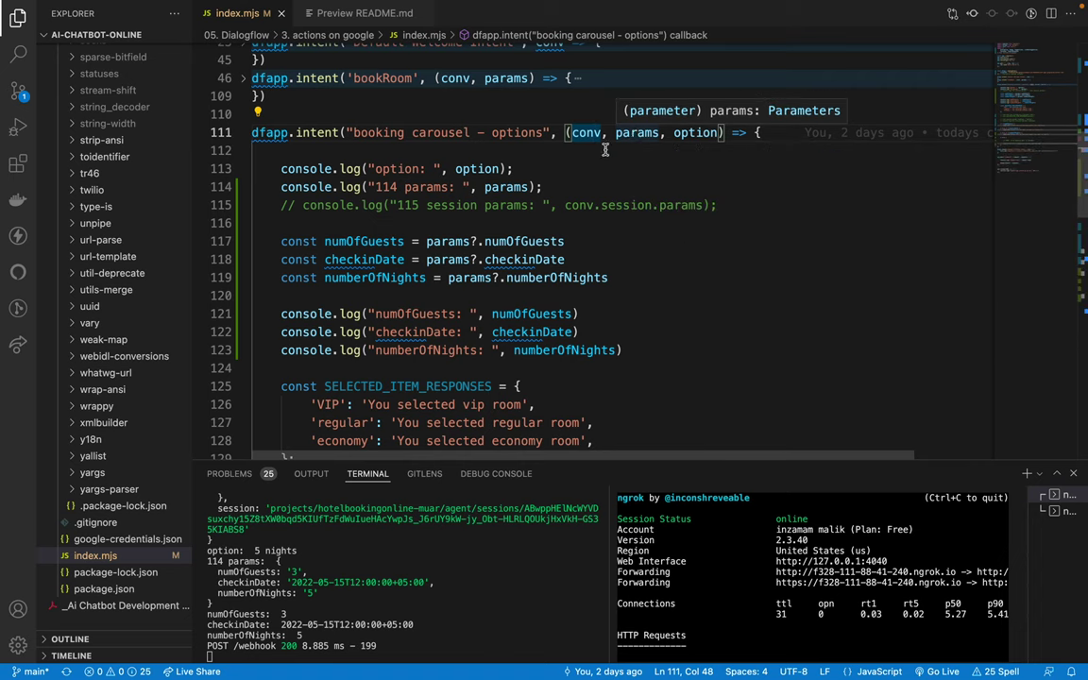
Step: Uncomment line 115's conv.session.params log and save index.mjs
click(718, 203)
key(ctrl+slash)
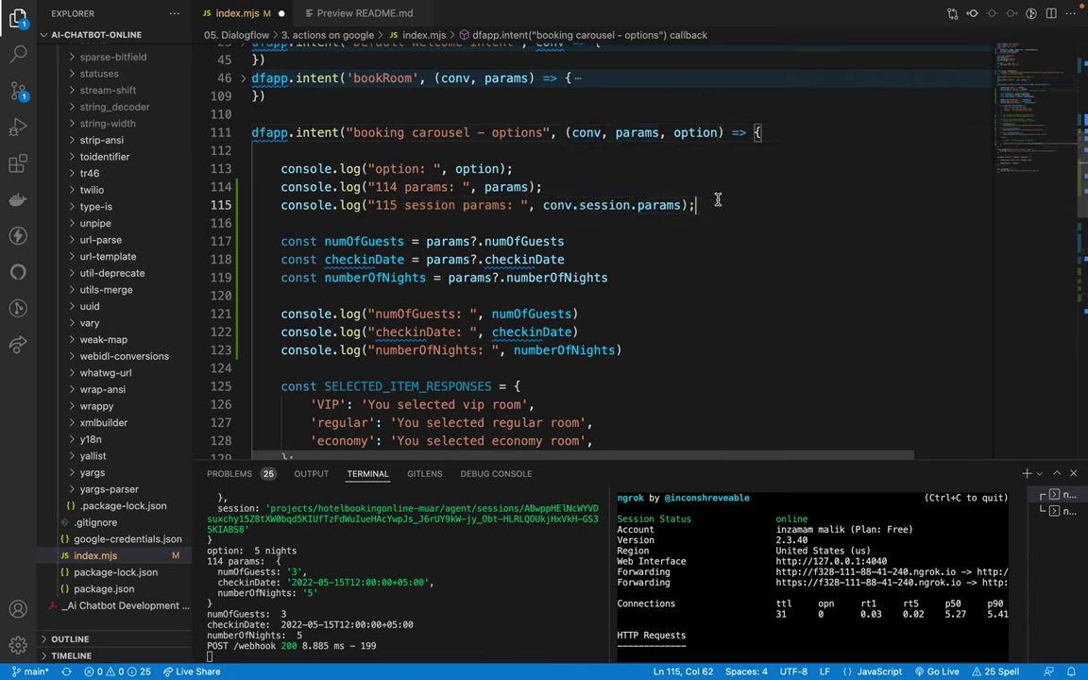
key(super+s)
key(Left)
key(Left)
key(BackSpace)
key(BackSpace)
key(BackSpace)
key(BackSpace)
key(BackSpace)
key(BackSpace)
key(BackSpace)
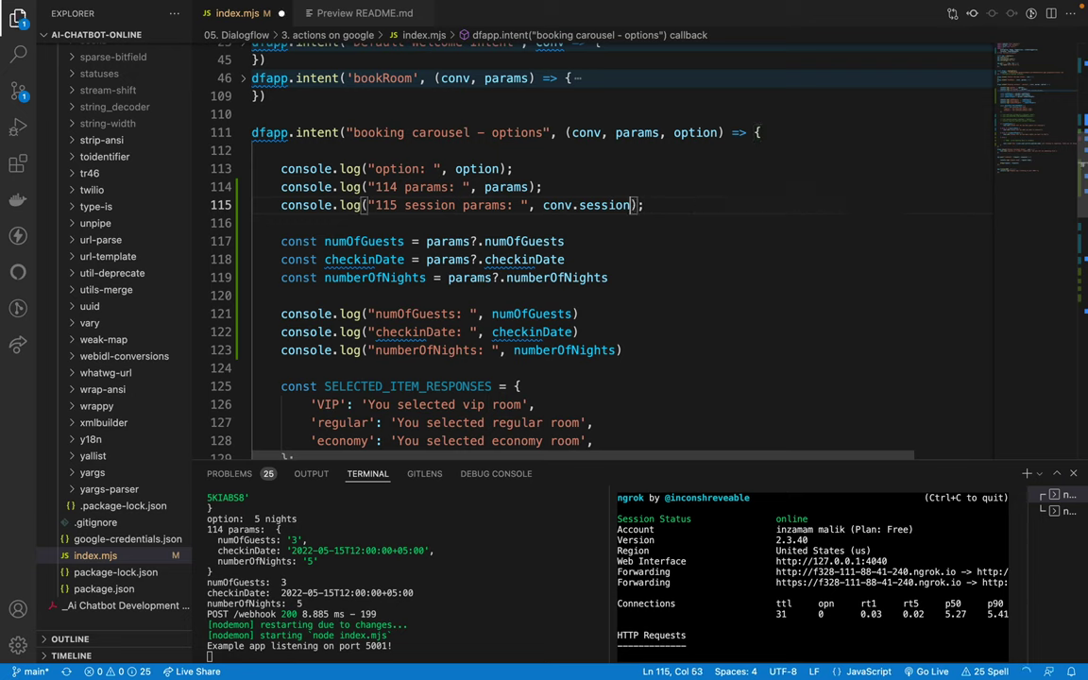
key(BackSpace)
key(BackSpace)
key(BackSpace)
key(BackSpace)
key(BackSpace)
key(BackSpace)
text(e)
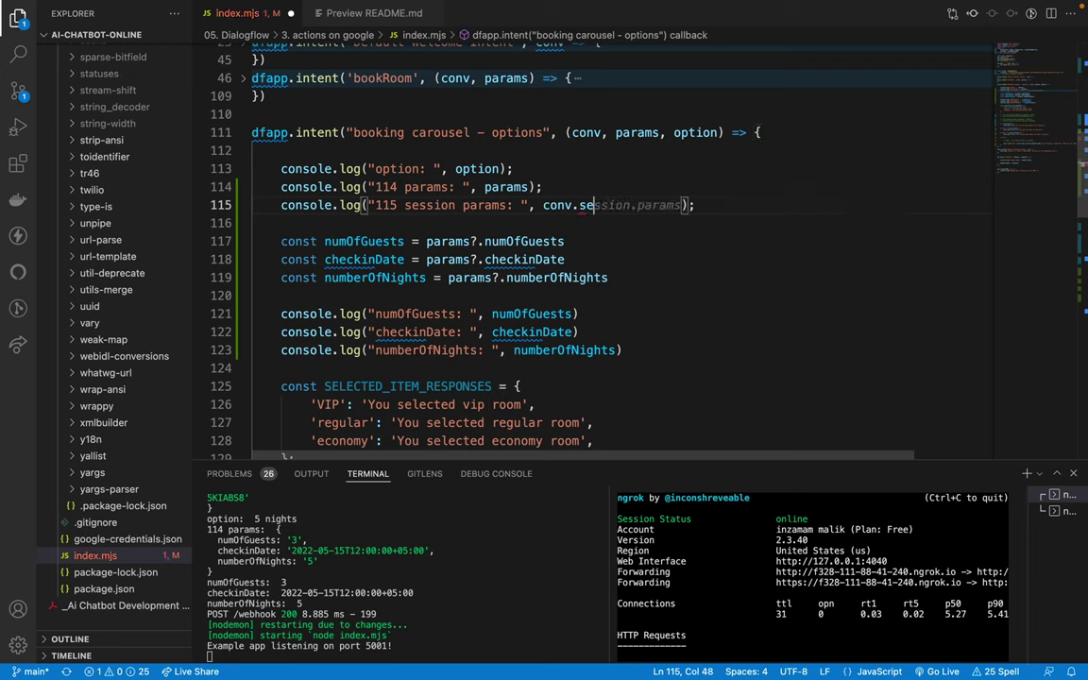
text(ssio)
key(Tab)
key(End)
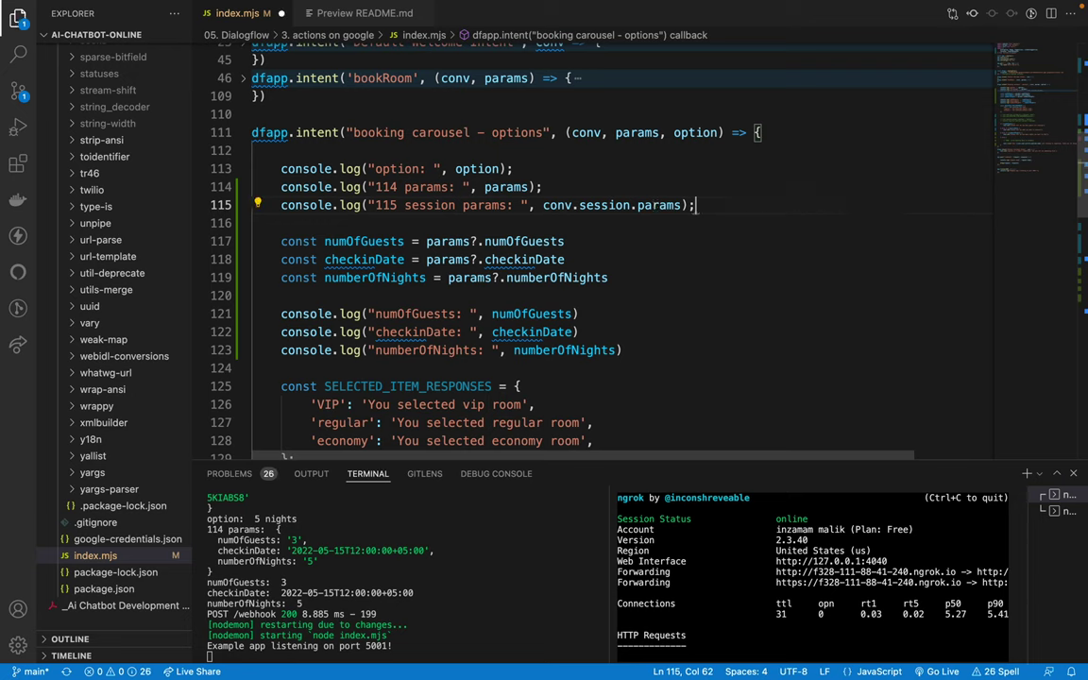
Step: Rework the session property with IntelliSense, keeping conv.session.params, and save again
key(BackSpace)
key(BackSpace)
key(BackSpace)
key(BackSpace)
key(BackSpace)
key(BackSpace)
key(BackSpace)
key(BackSpace)
key(BackSpace)
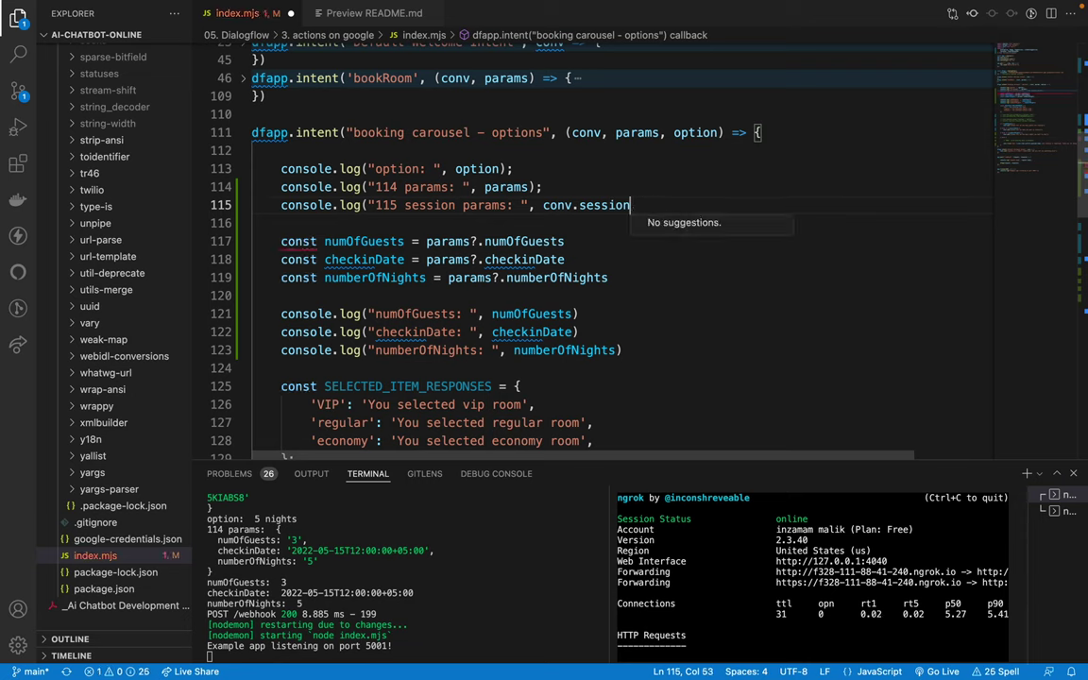
text(.)
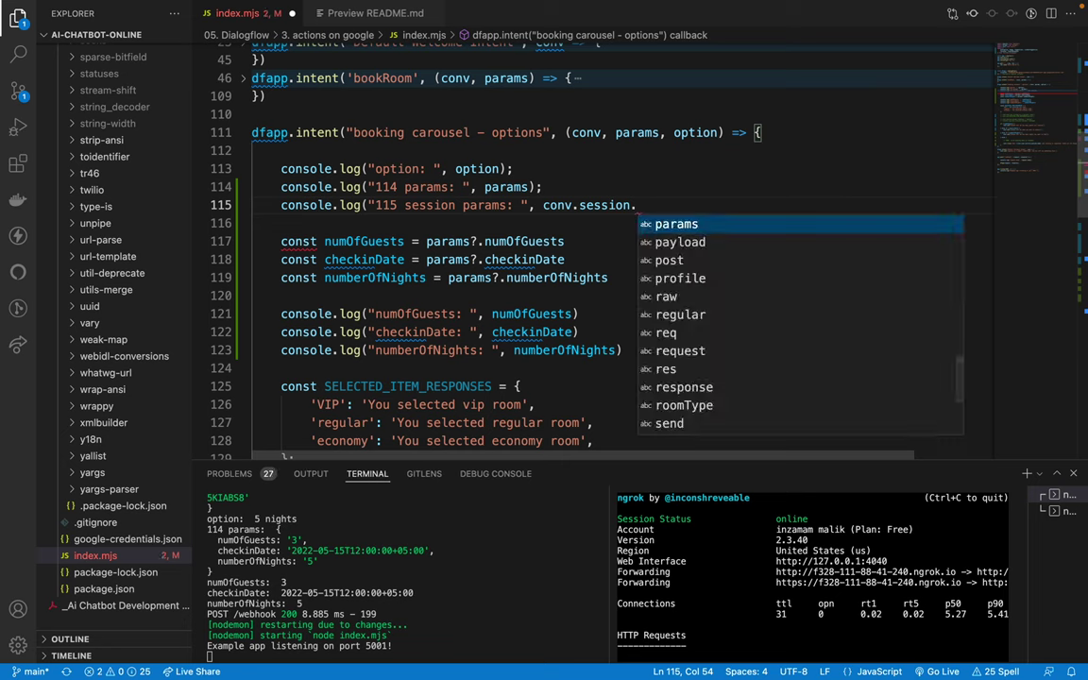
key(Down)
key(Up)
key(BackSpace)
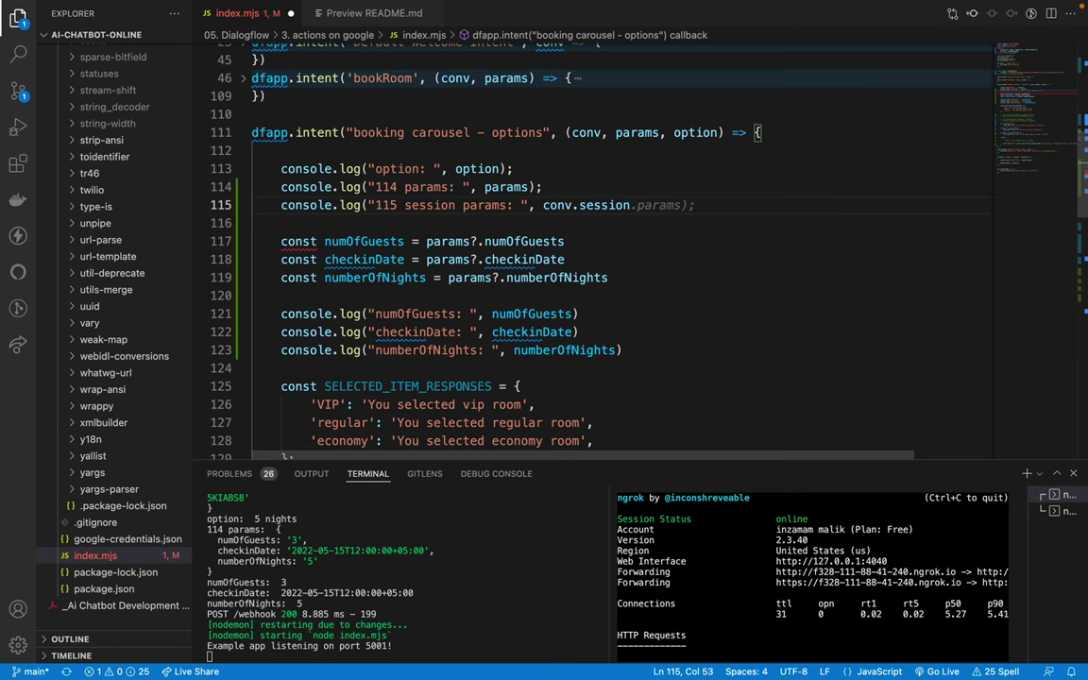
key(BackSpace)
key(BackSpace)
key(BackSpace)
key(BackSpace)
key(BackSpace)
key(BackSpace)
key(BackSpace)
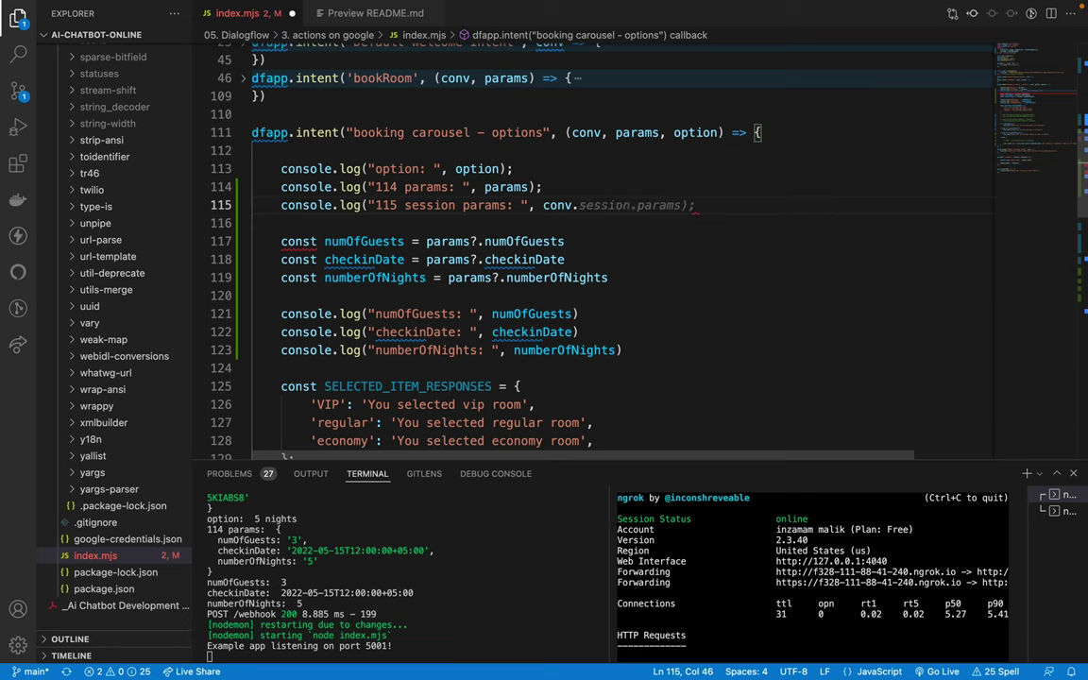
text(session.)
key(Tab)
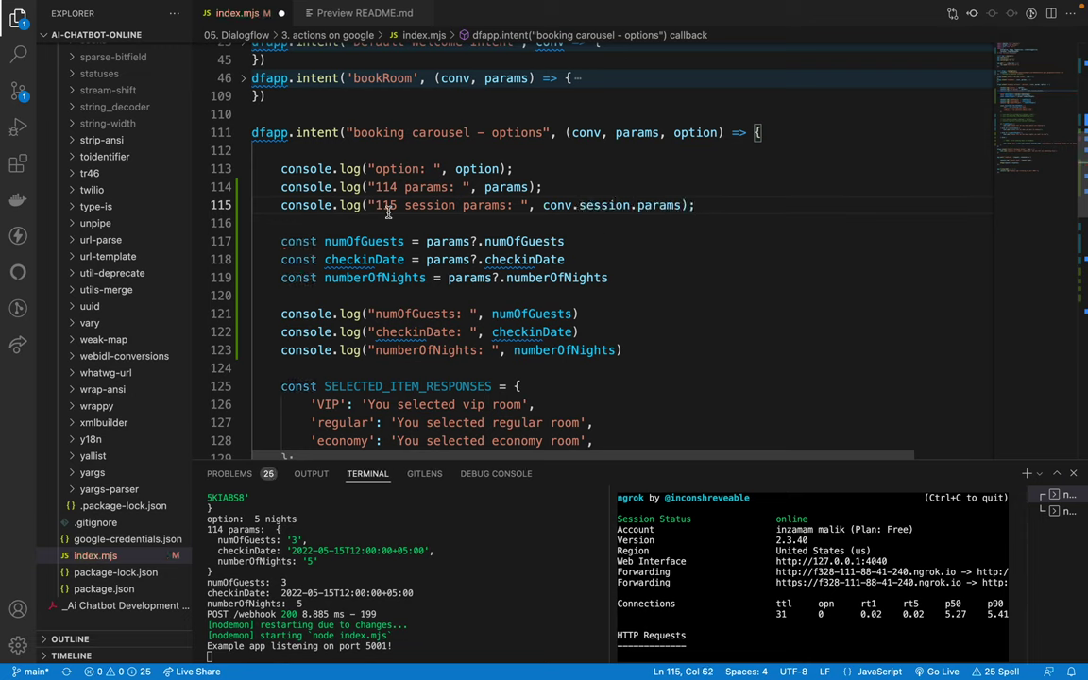
click(227, 205)
click(417, 205)
key(ctrl+s)
Step: Review the console log lines 113–115 and scroll down to the else branch
click(377, 187)
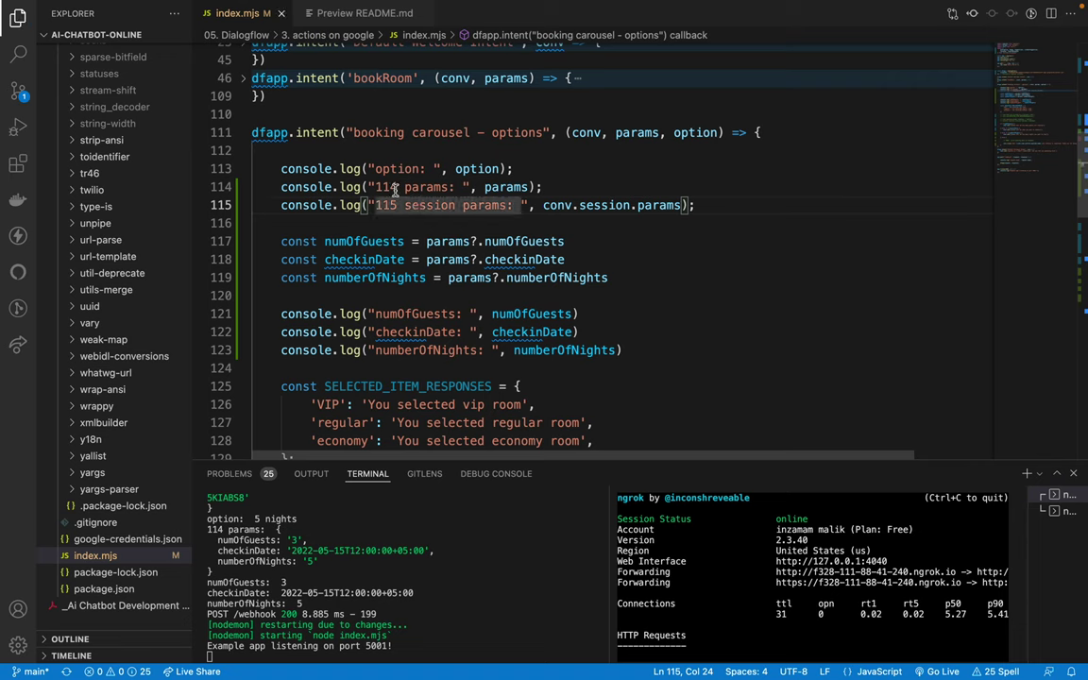
drag(280, 168, 641, 236)
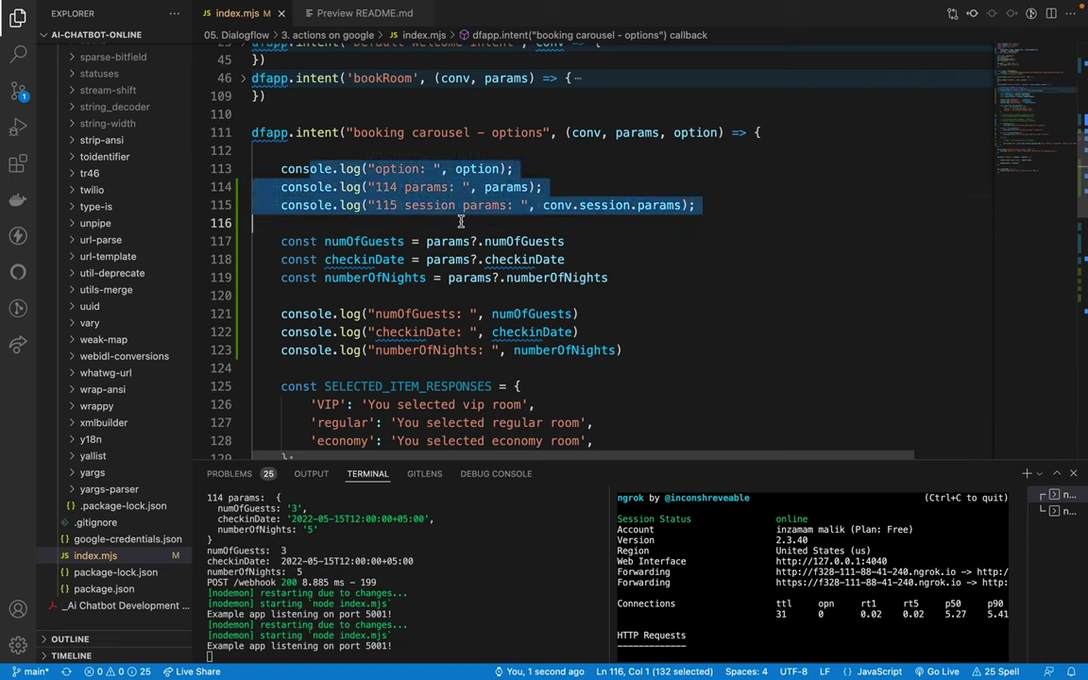
click(295, 168)
key(Down)
key(Down)
key(Down)
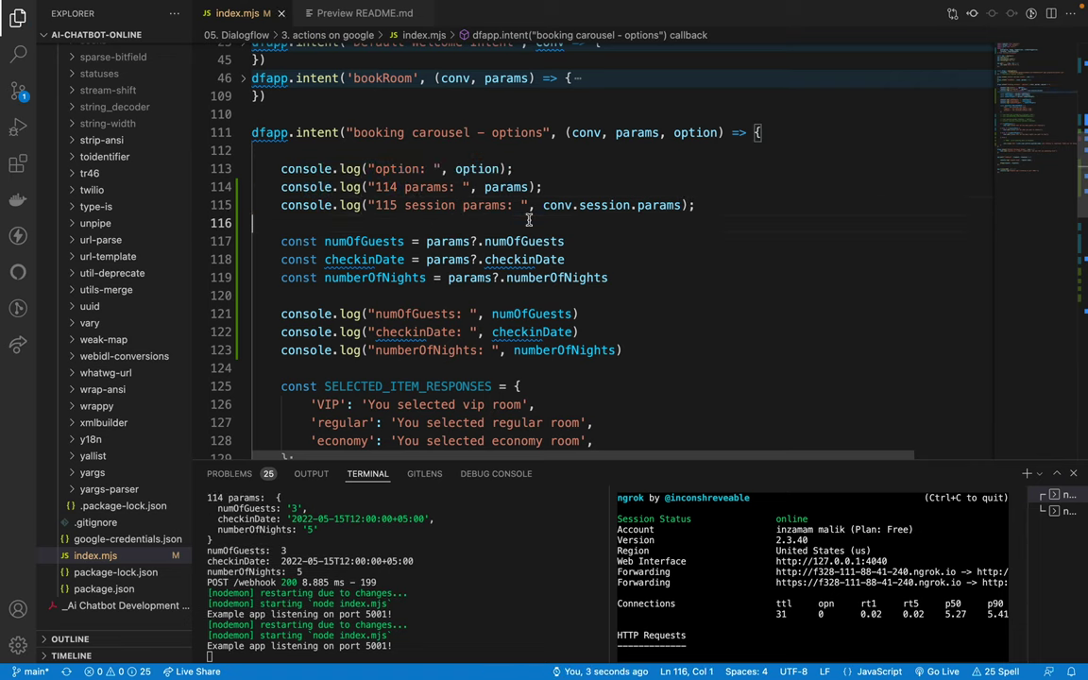
scroll(608, 327, down, 5)
scroll(608, 328, down, 4)
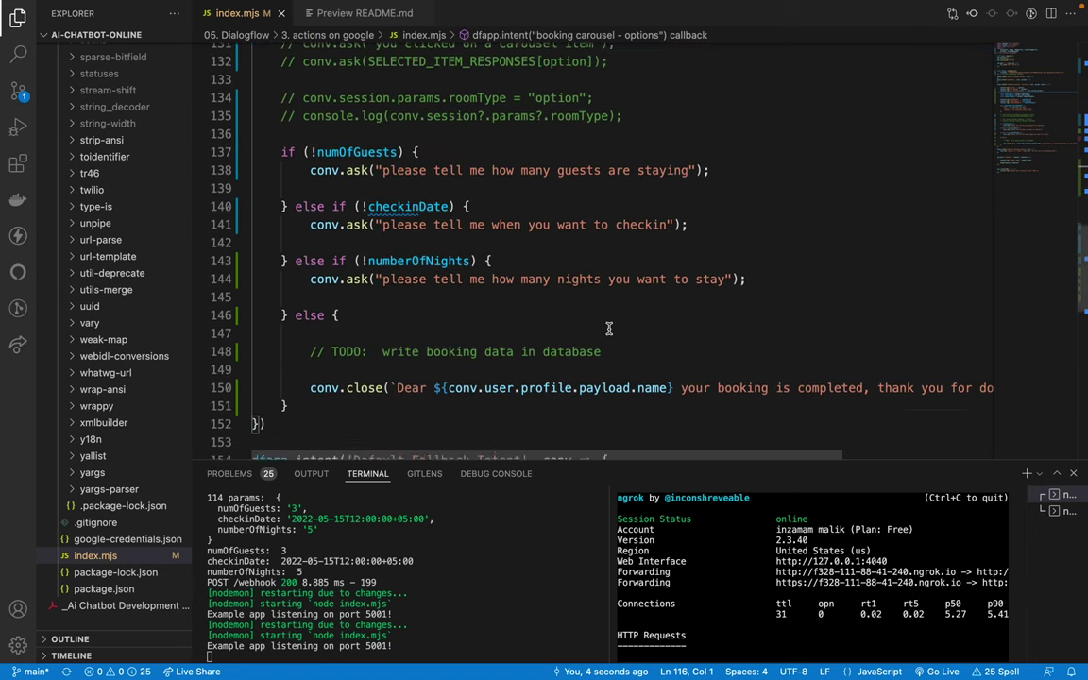
scroll(608, 328, down, 1)
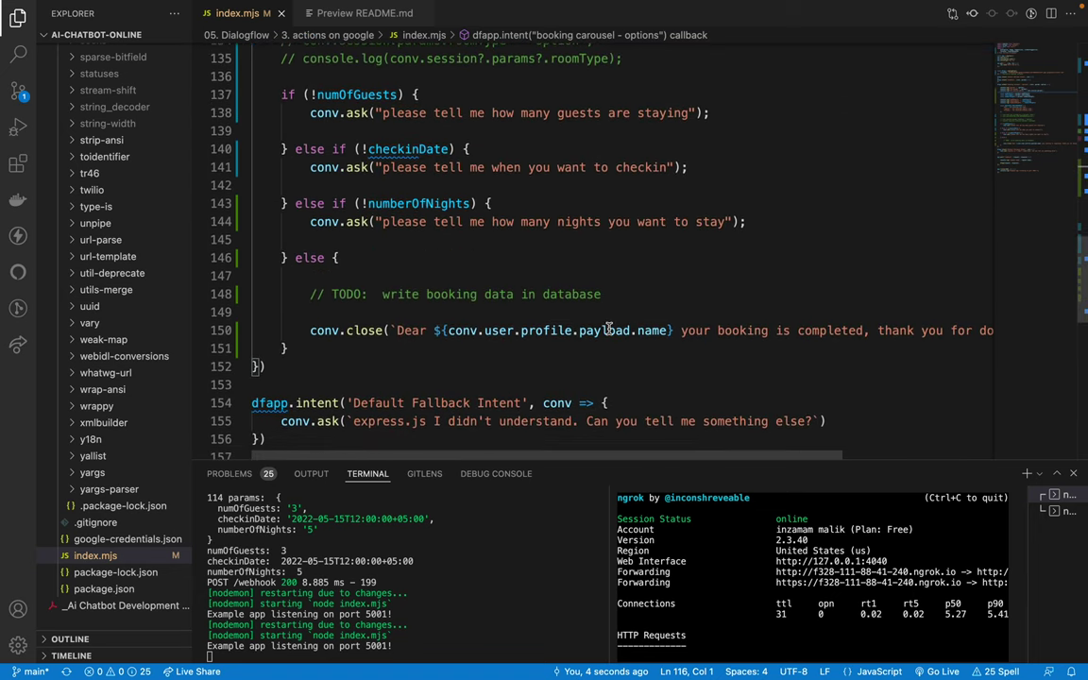
Step: Commit the index.mjs change with the message 'actions on google'
click(18, 90)
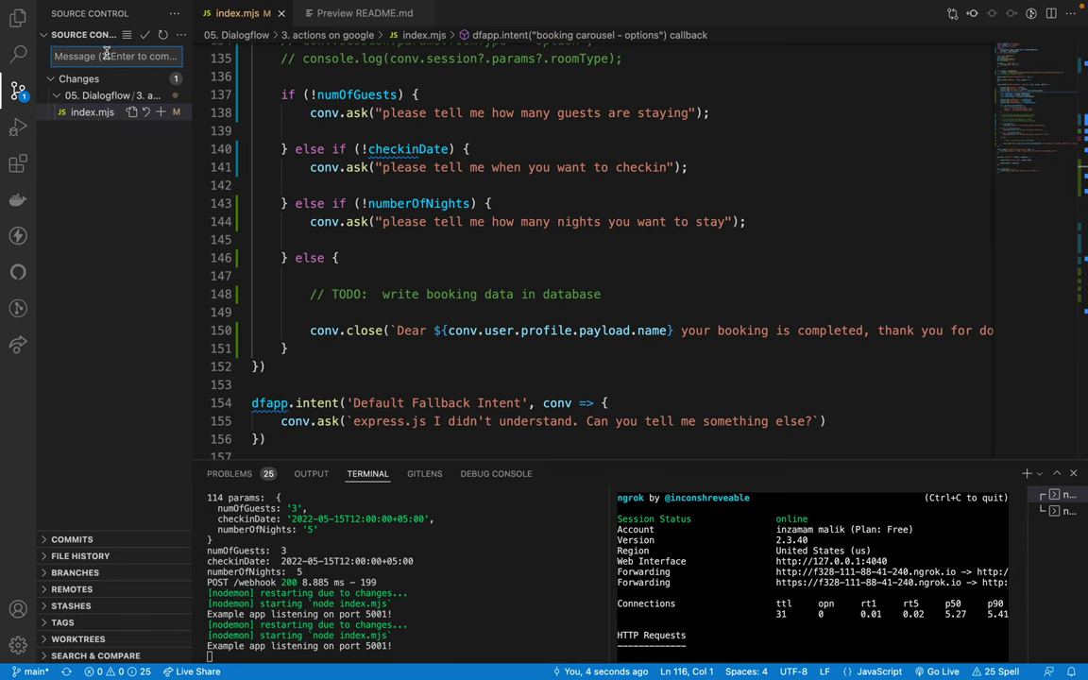
text(actions on)
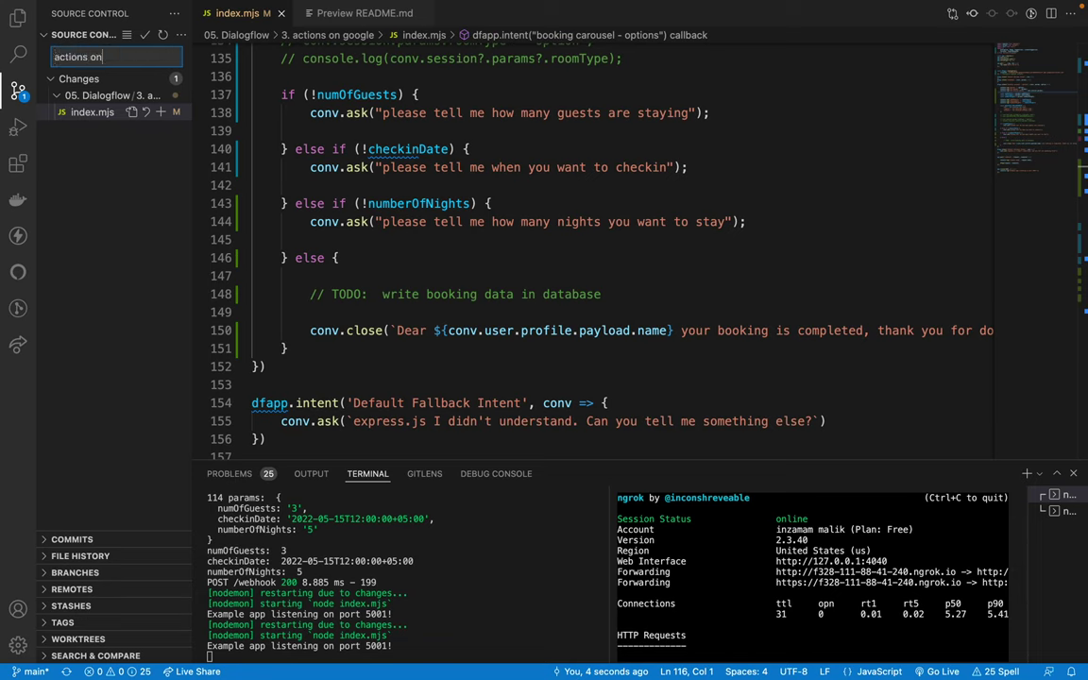
text( google)
key(super+Return)
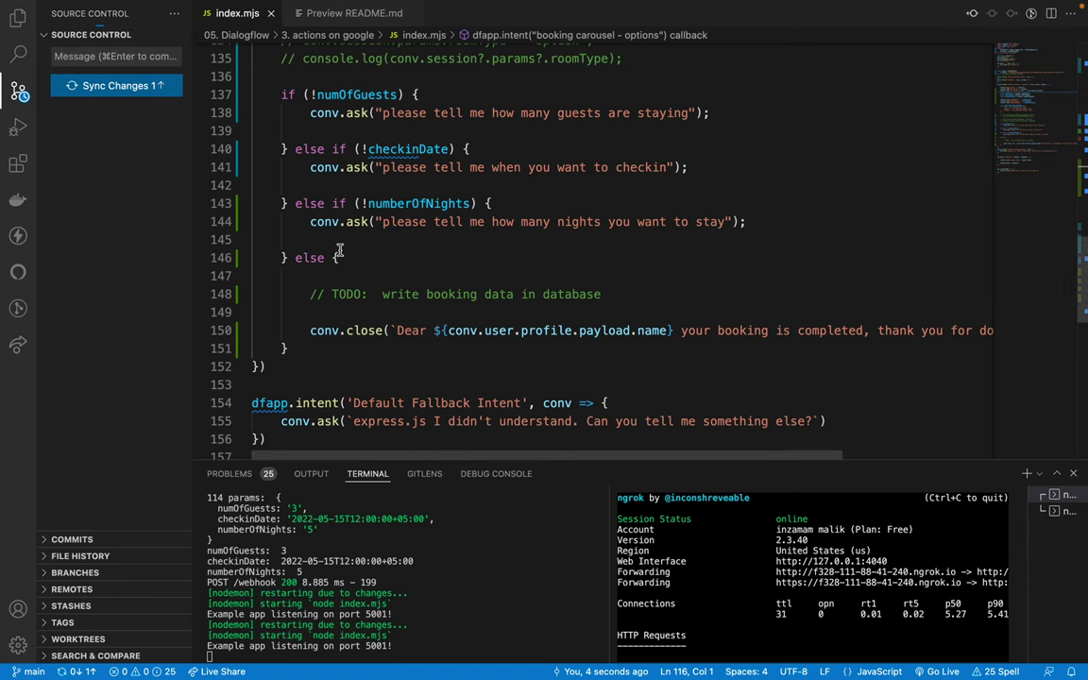
Step: Stop screen sharing in the Google Meet call and pin your own video
key(ctrl+Left)
click(161, 35)
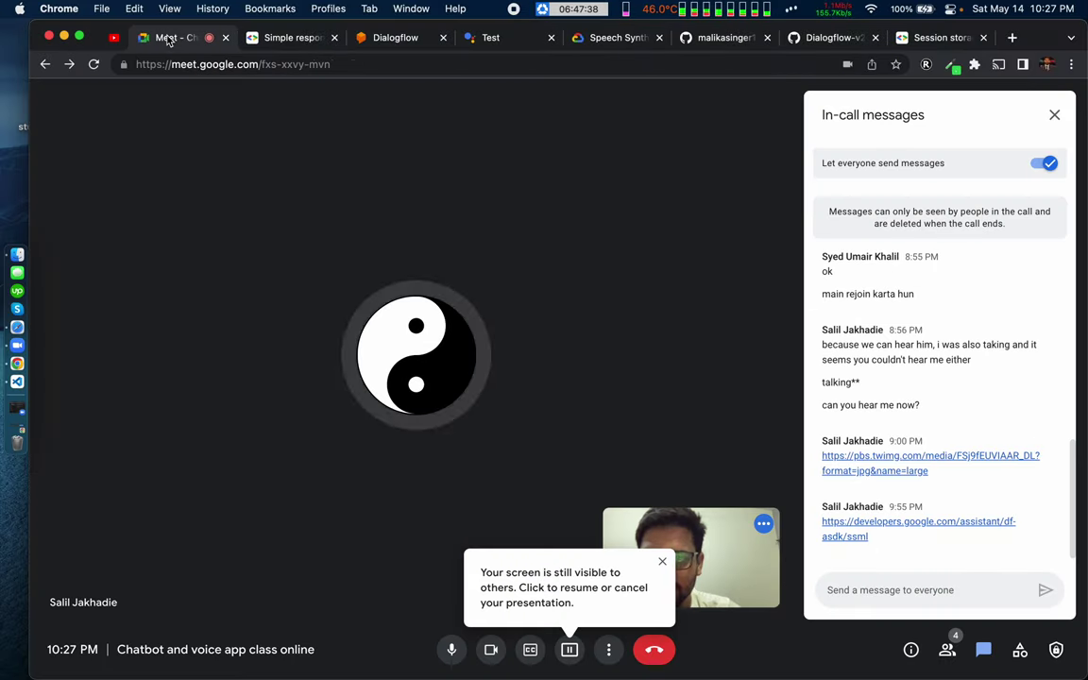
click(569, 650)
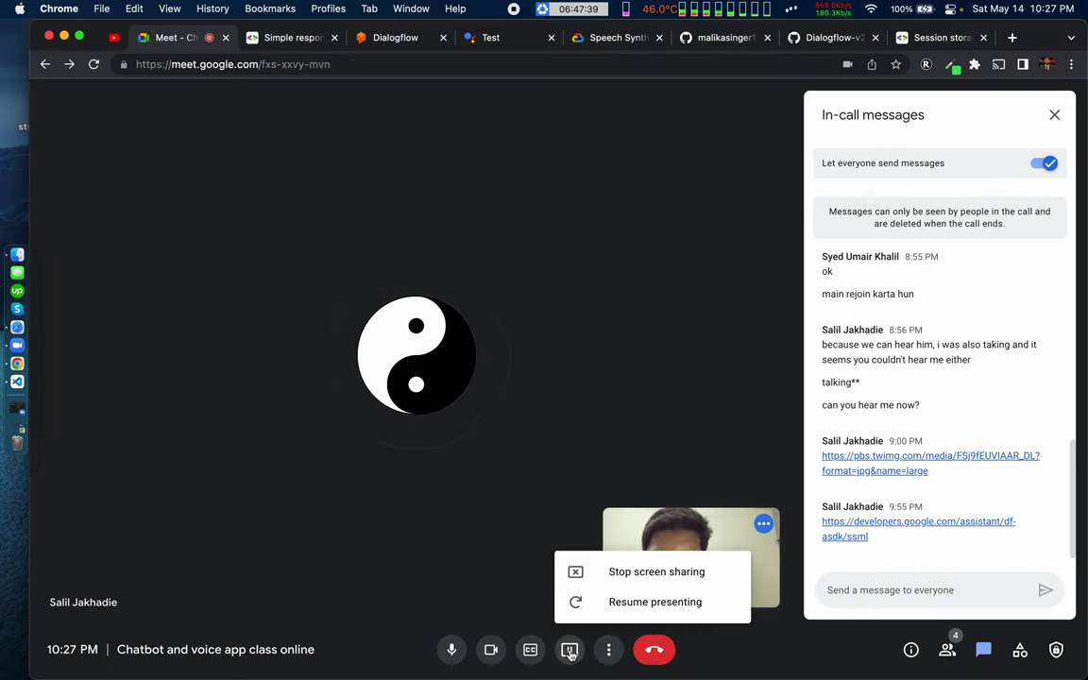
click(646, 574)
click(661, 558)
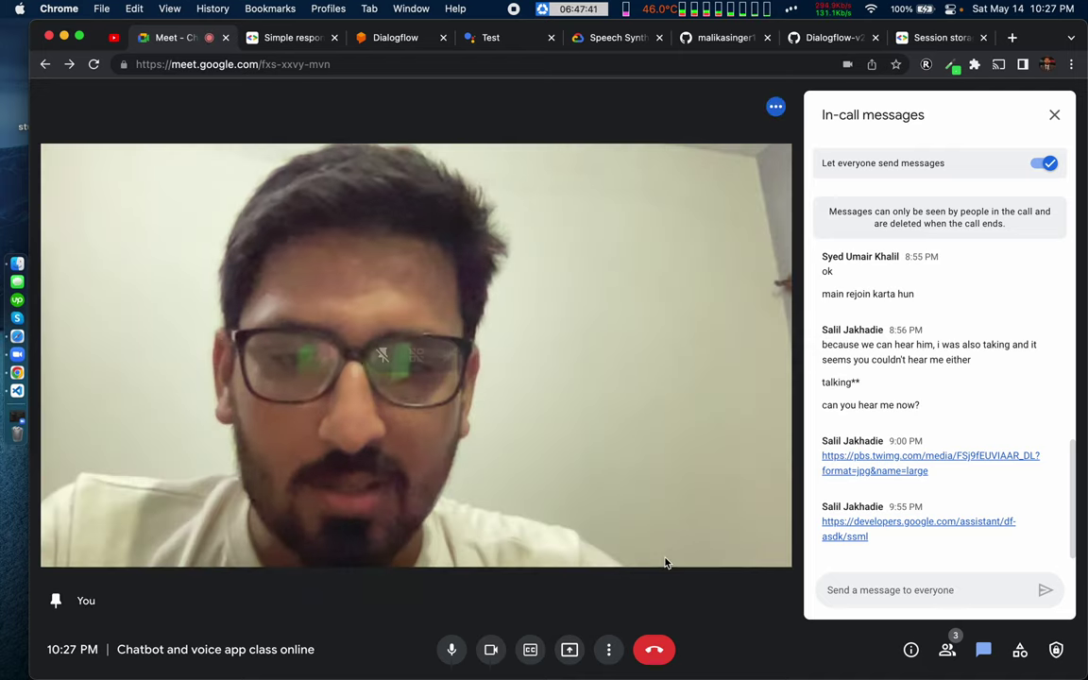